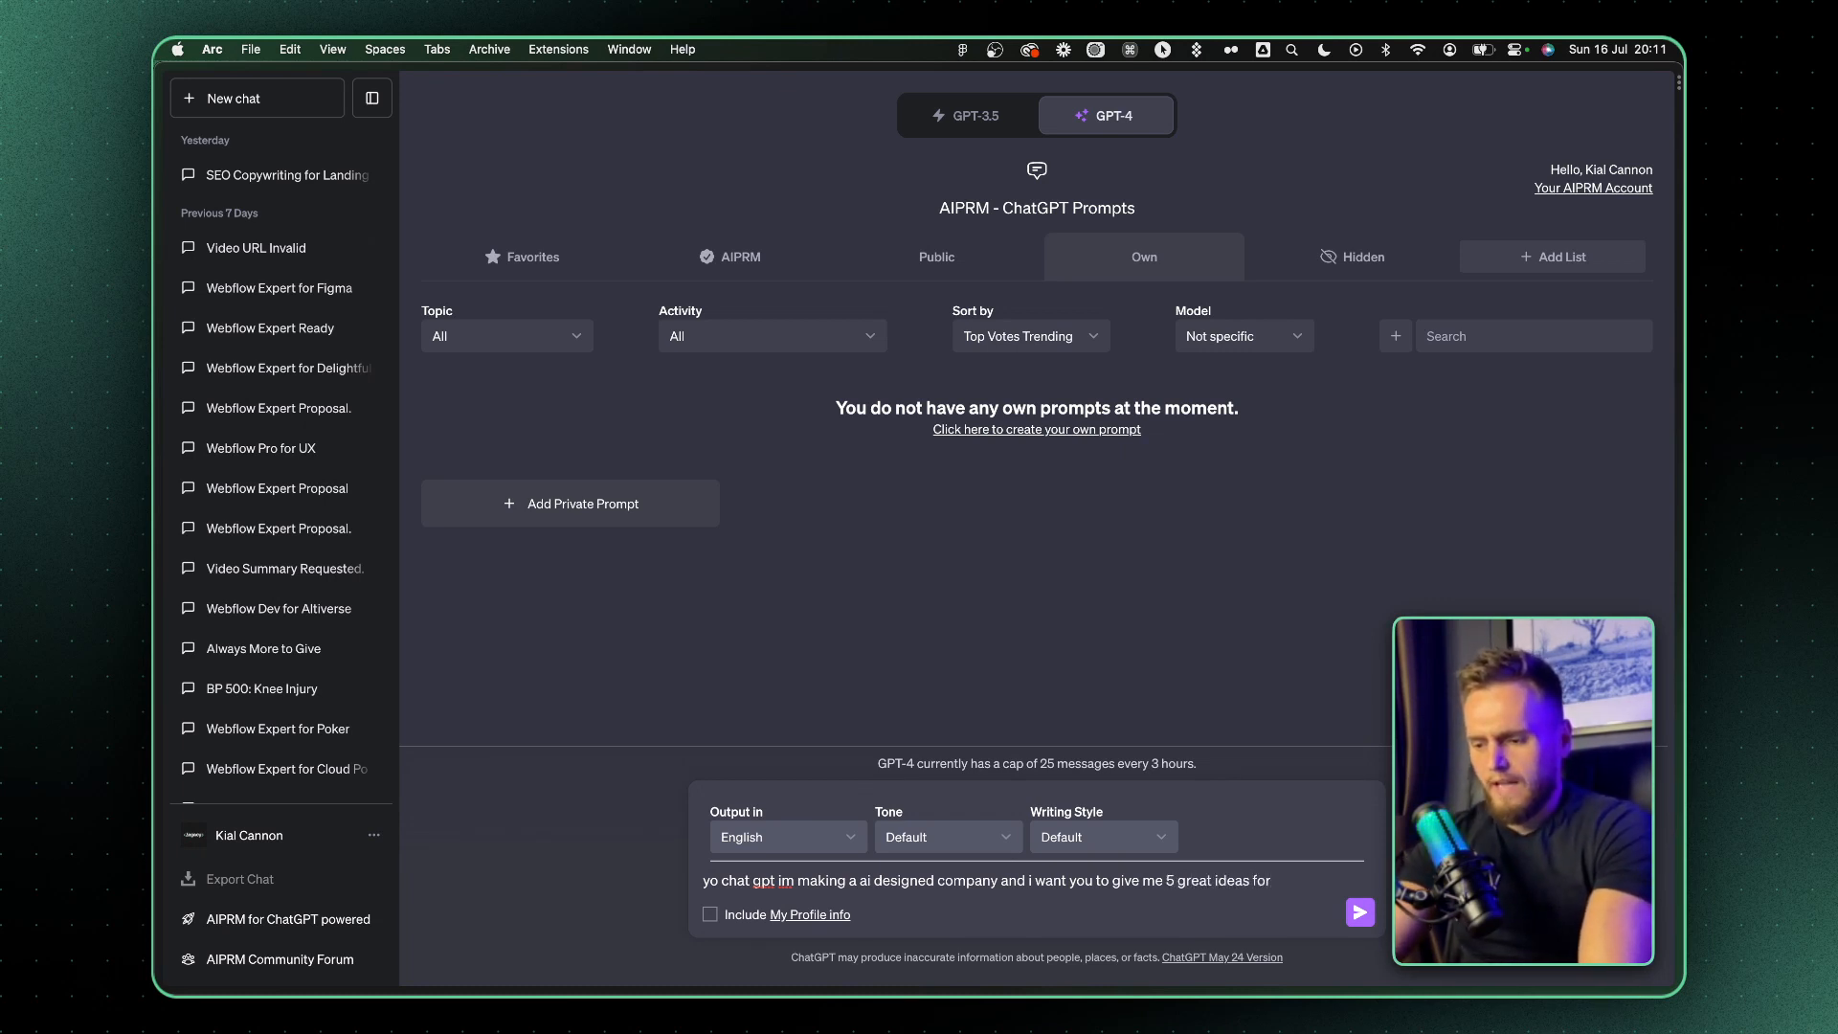
# Complete and send the prompt asking for 5 great ideas for a business for an AI designed company
pyautogui.write('ness')
pyautogui.press('Return')
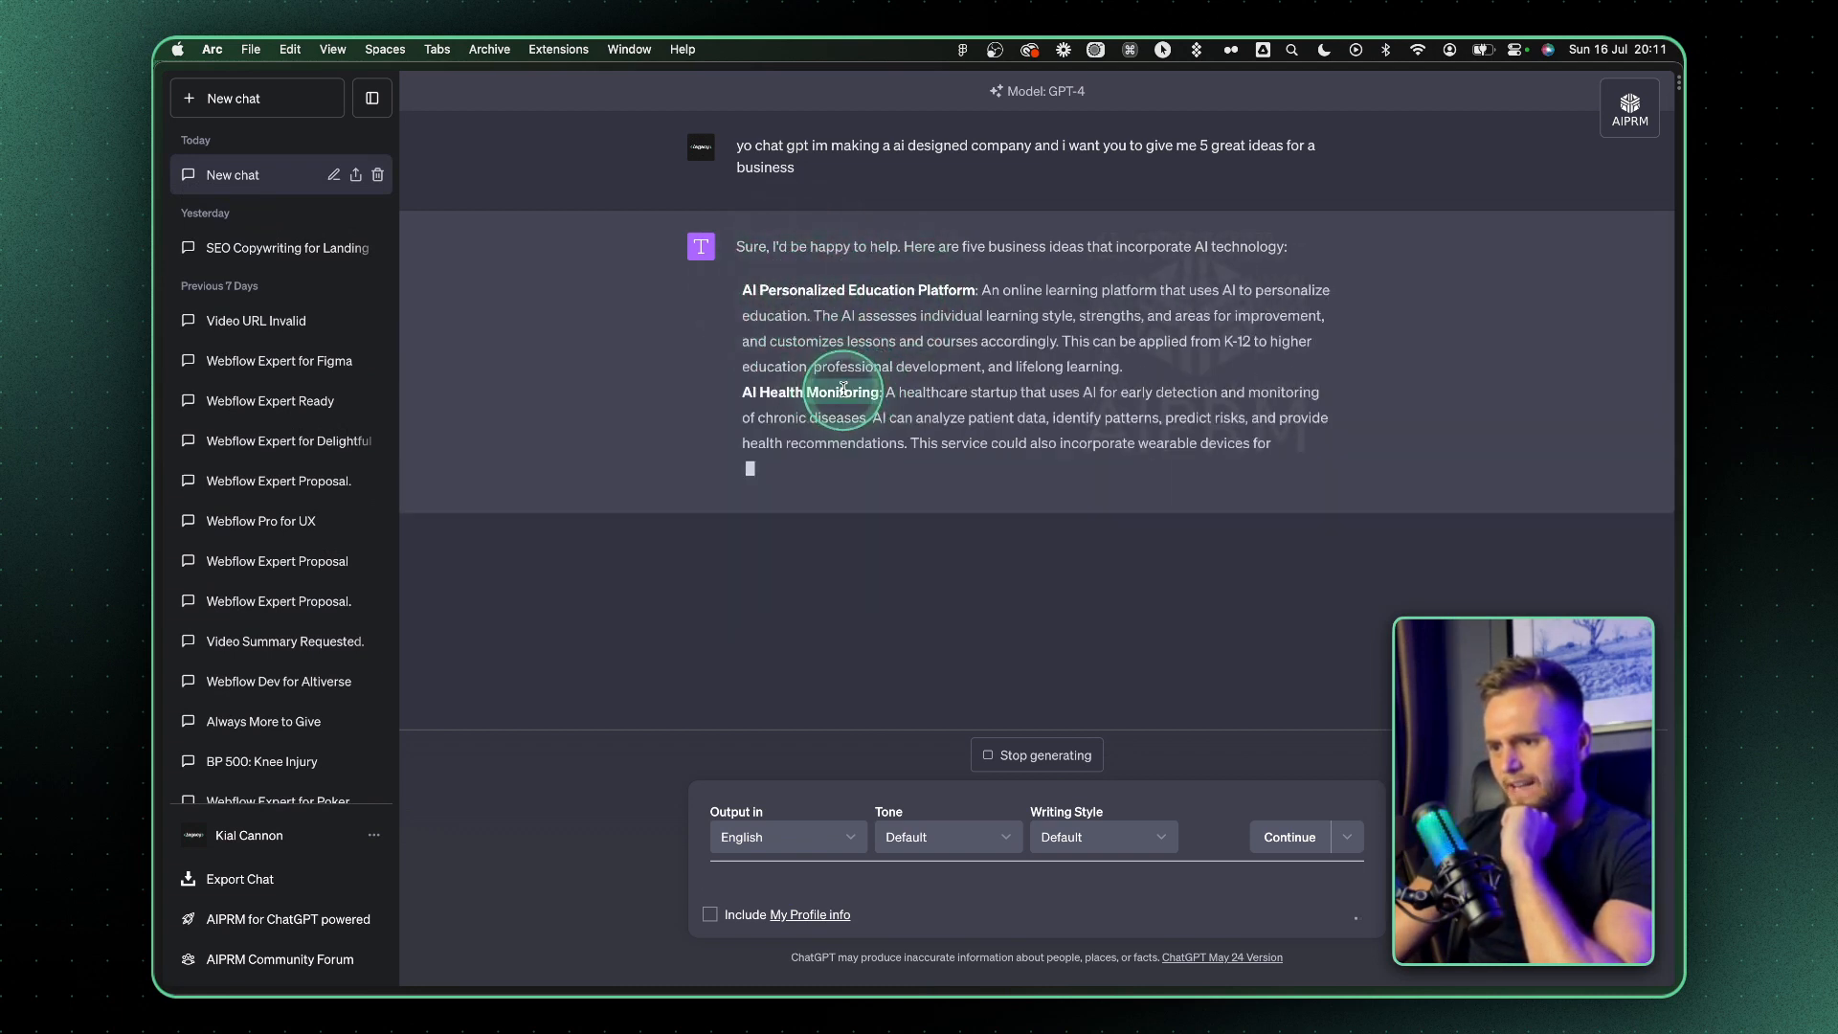
pyautogui.tripleClick(851, 393)
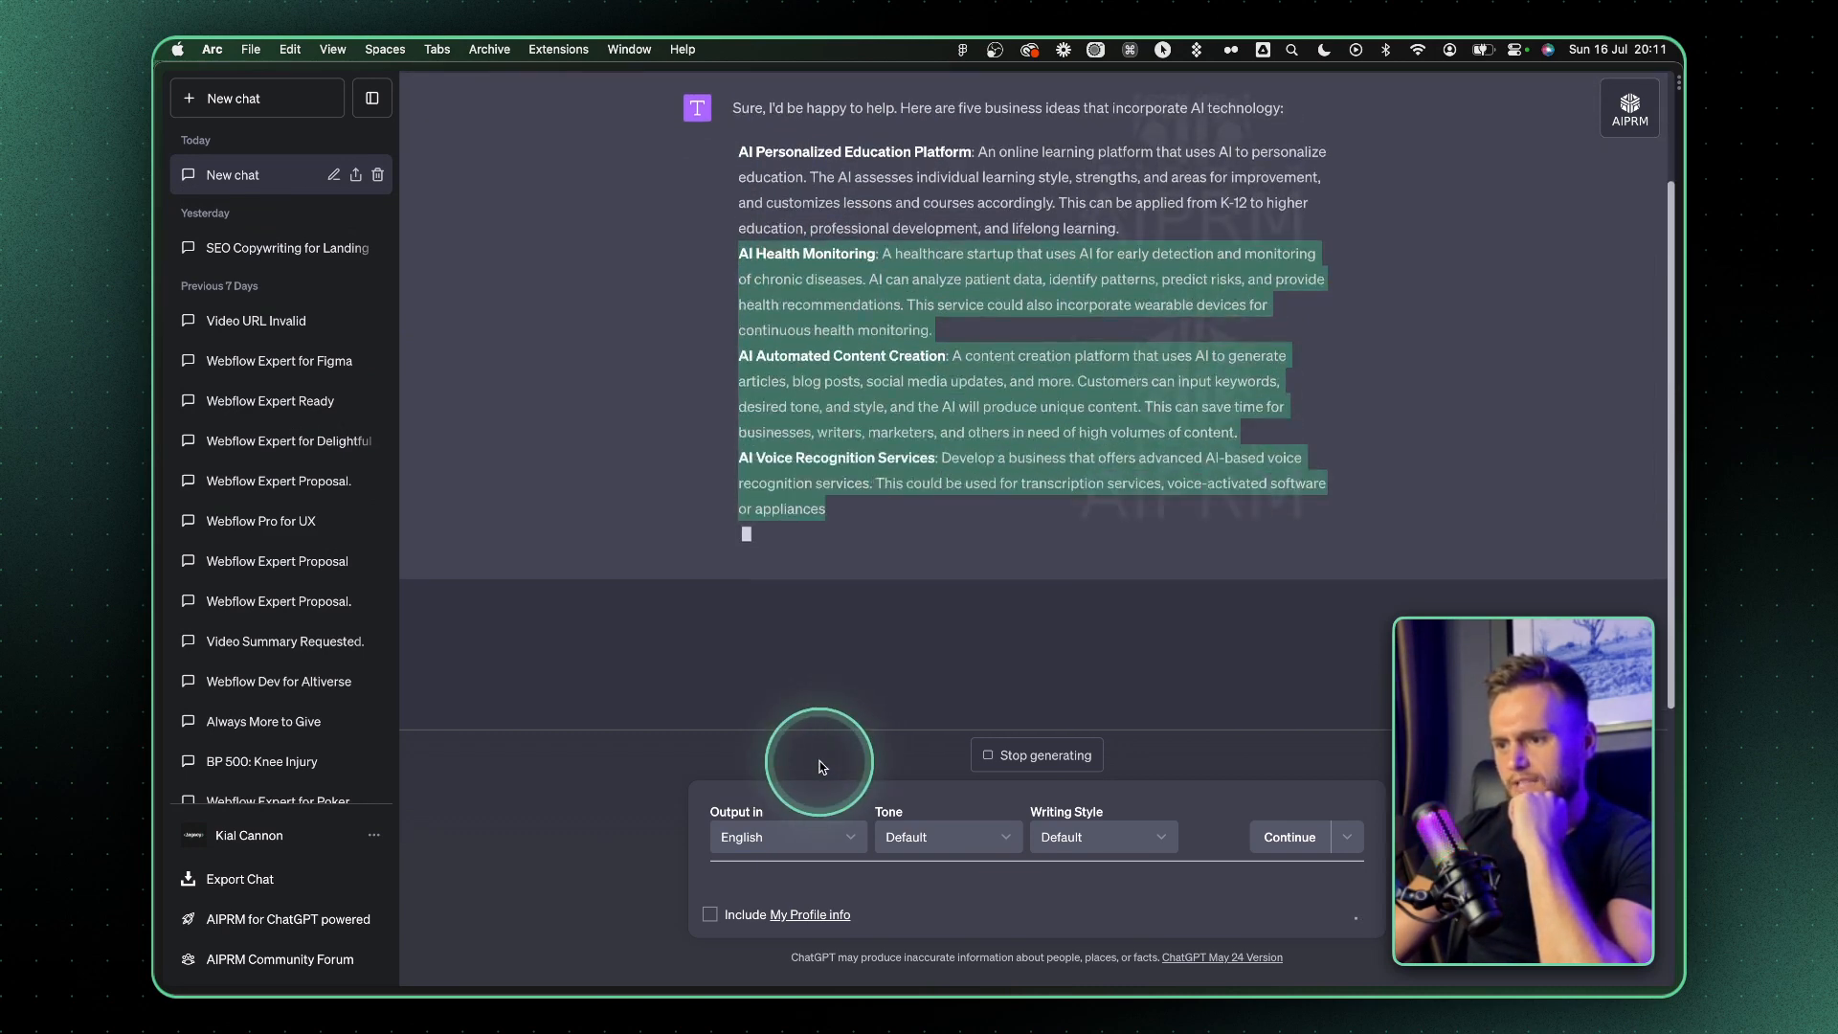
# Send the follow-up prompt "make these businesses super cool and exciting"
pyautogui.click(733, 875)
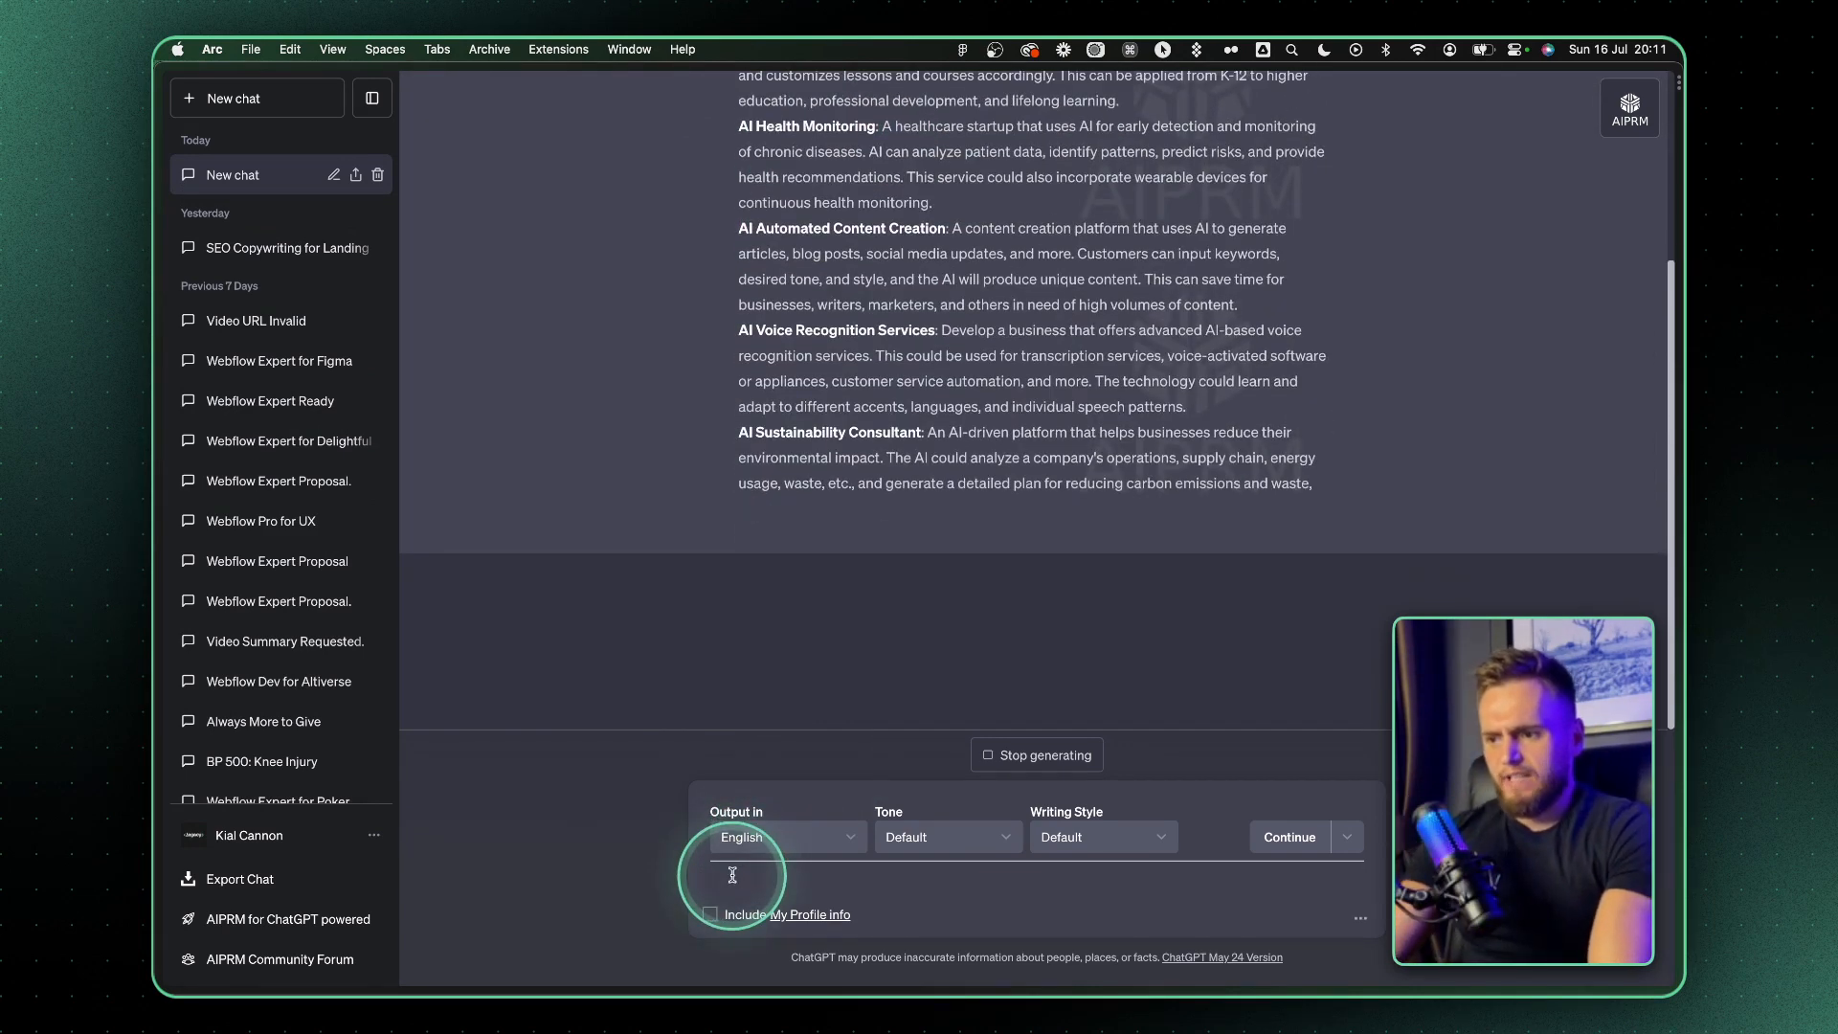
pyautogui.write('make t')
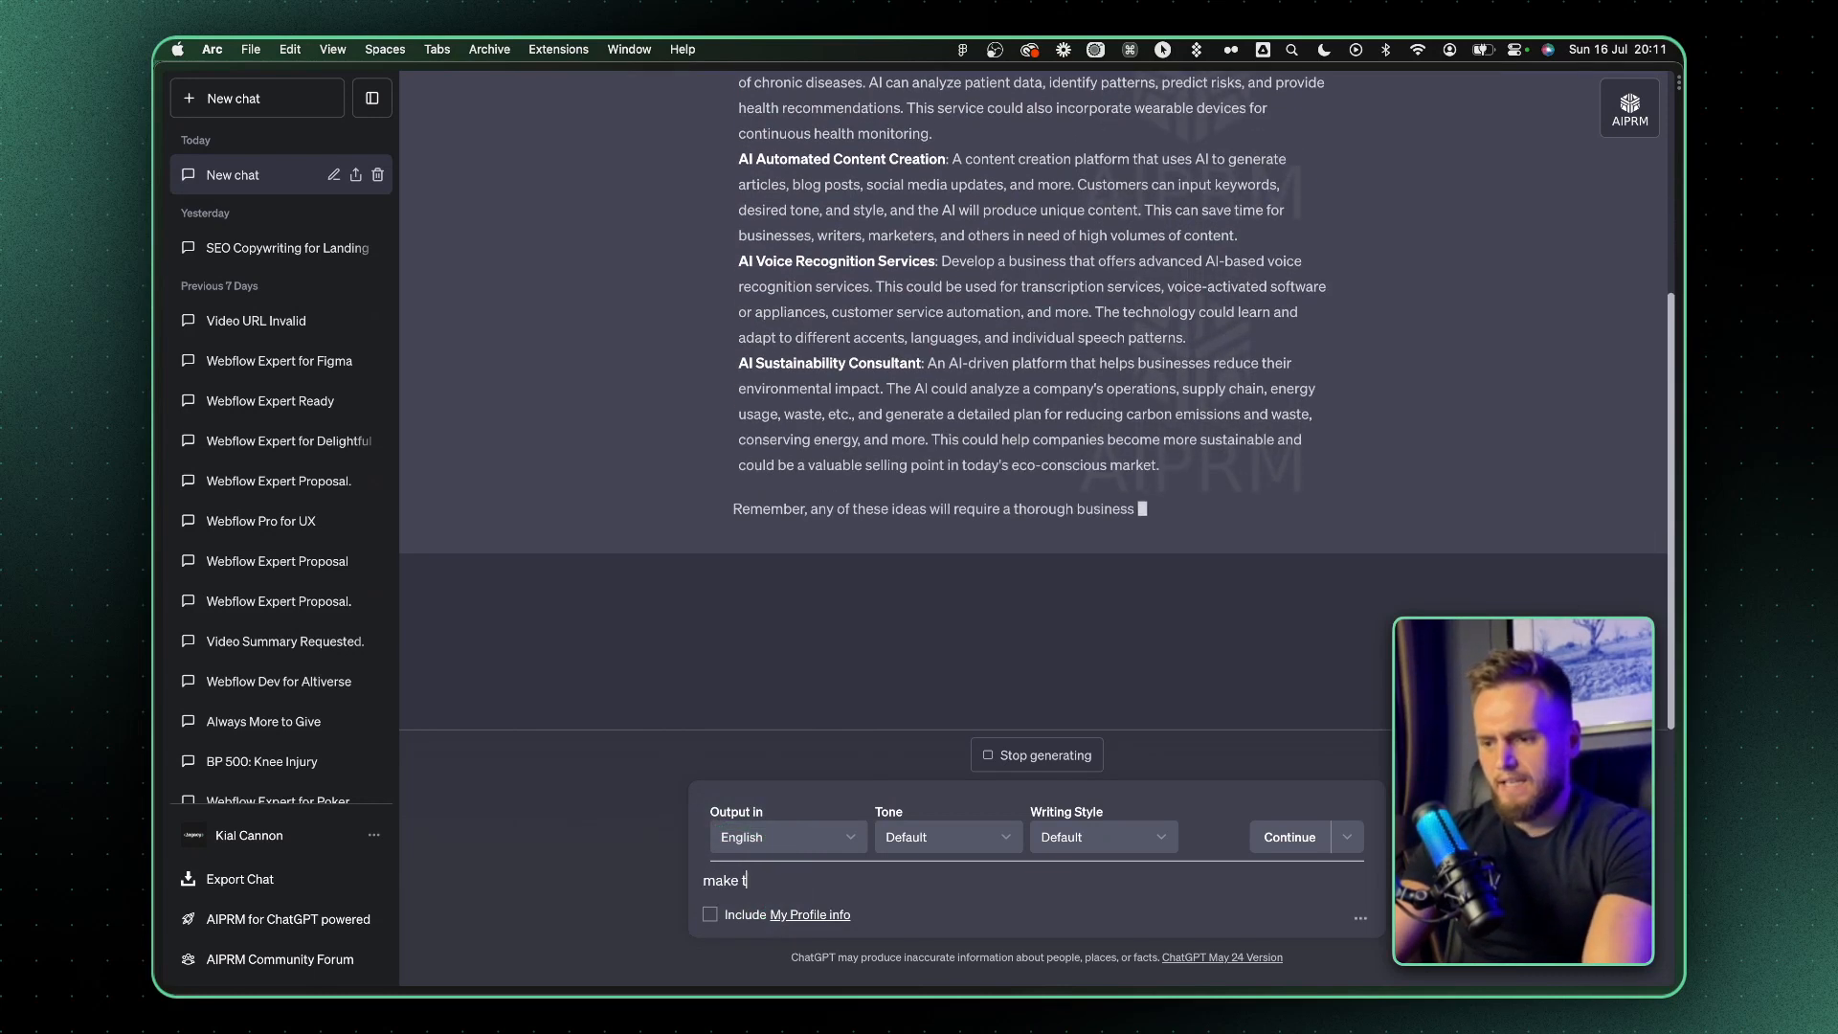
pyautogui.write('hese businesses super cool')
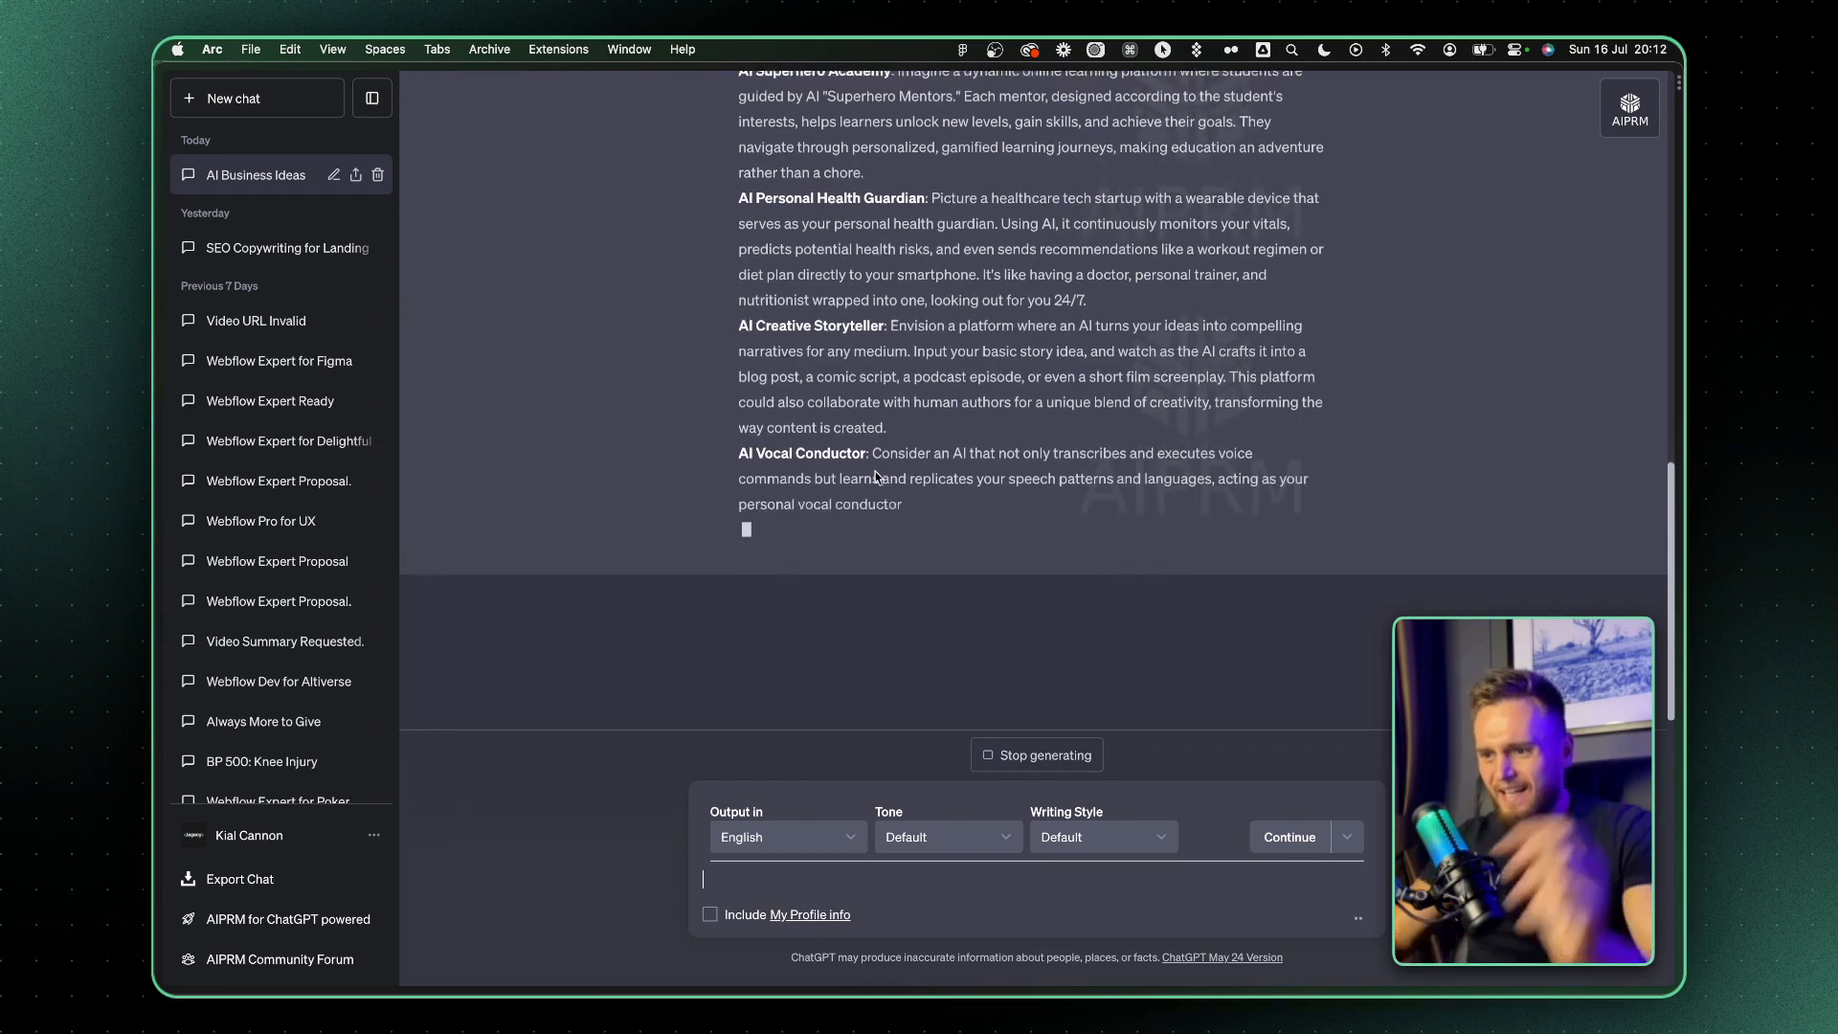
# Review the more exciting ideas and copy the AI Superhero Academy entry with its full description
pyautogui.scroll(5, 875, 471)
pyautogui.click(759, 281)
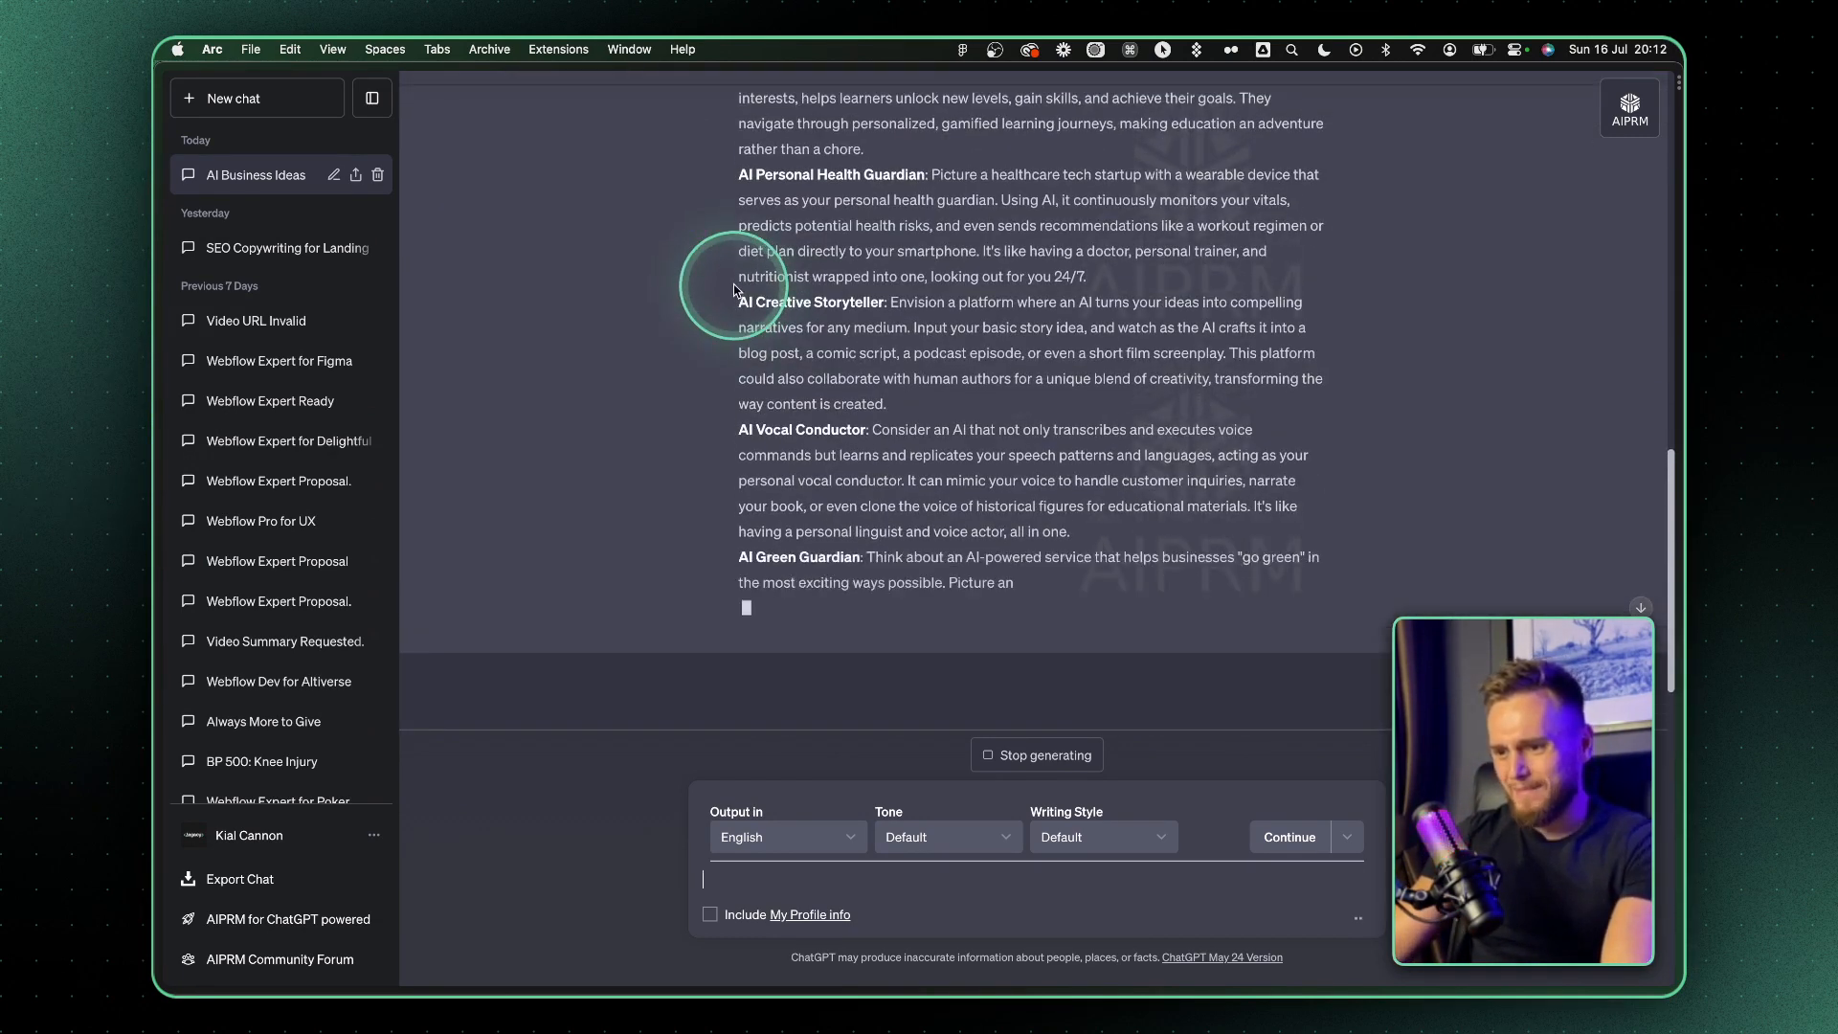
pyautogui.scroll(3, 852, 563)
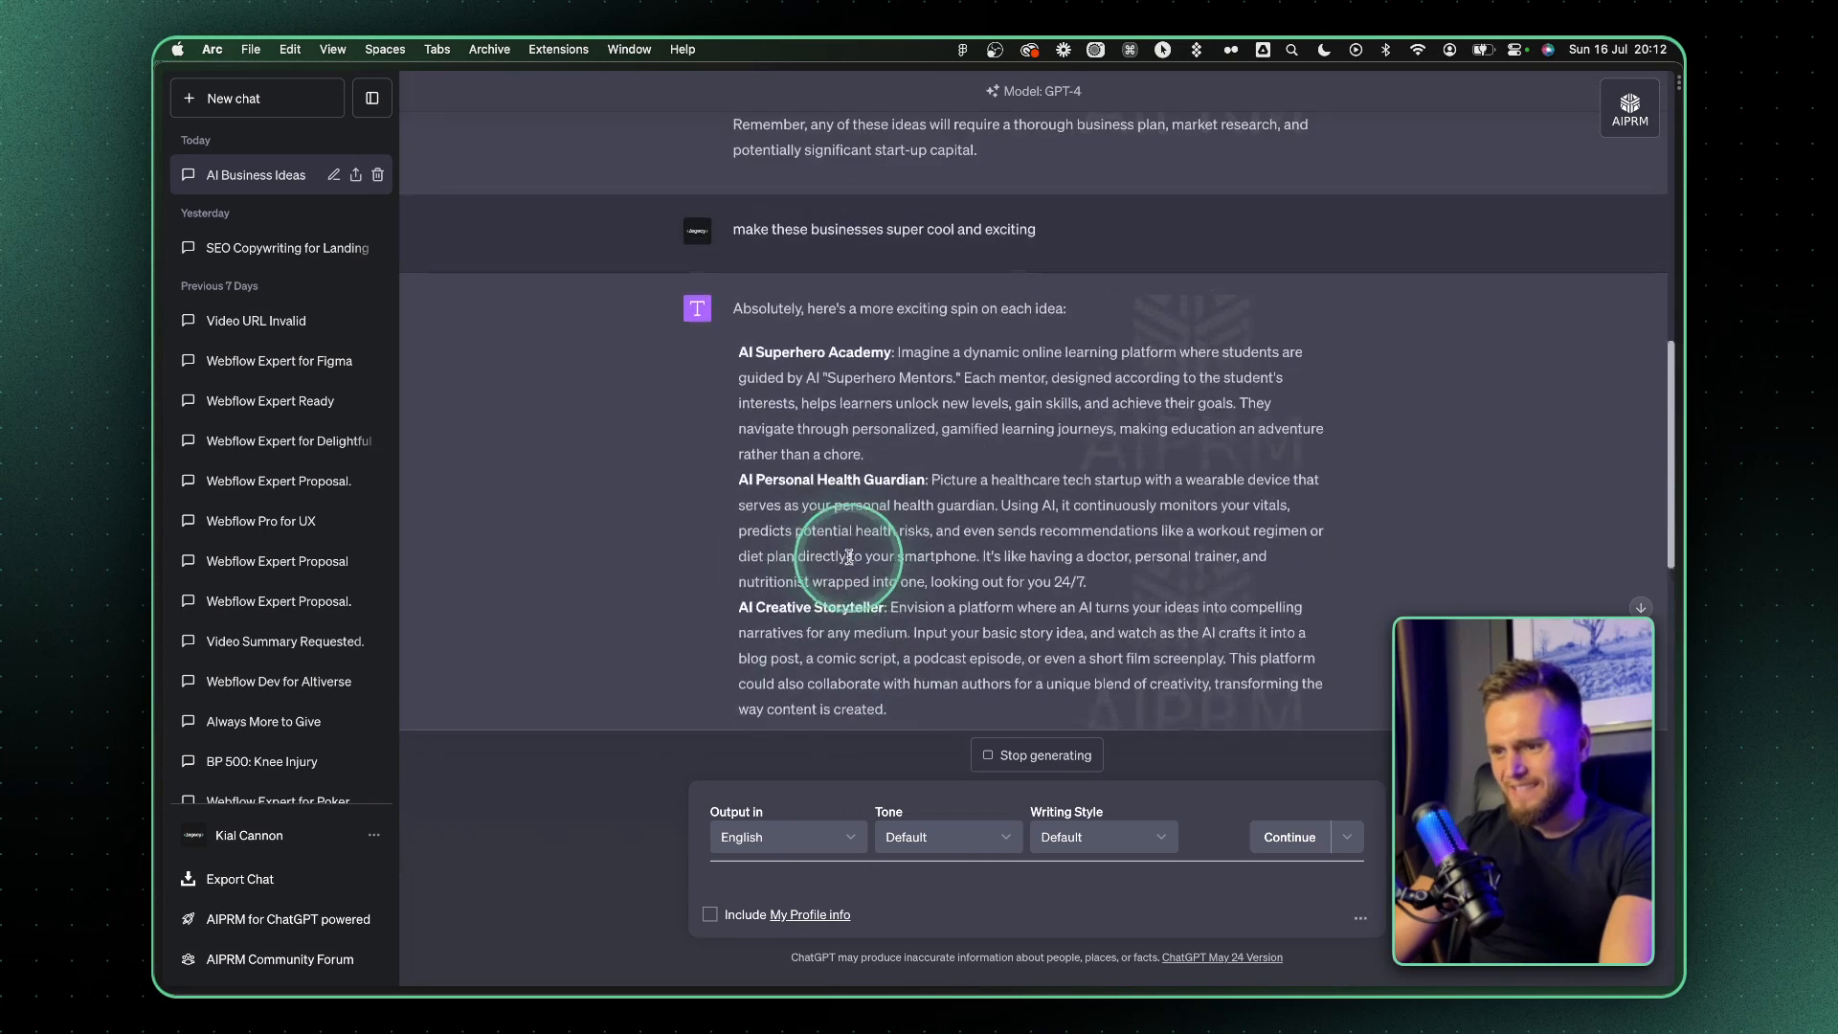
pyautogui.moveTo(898, 355); pyautogui.dragTo(946, 386)
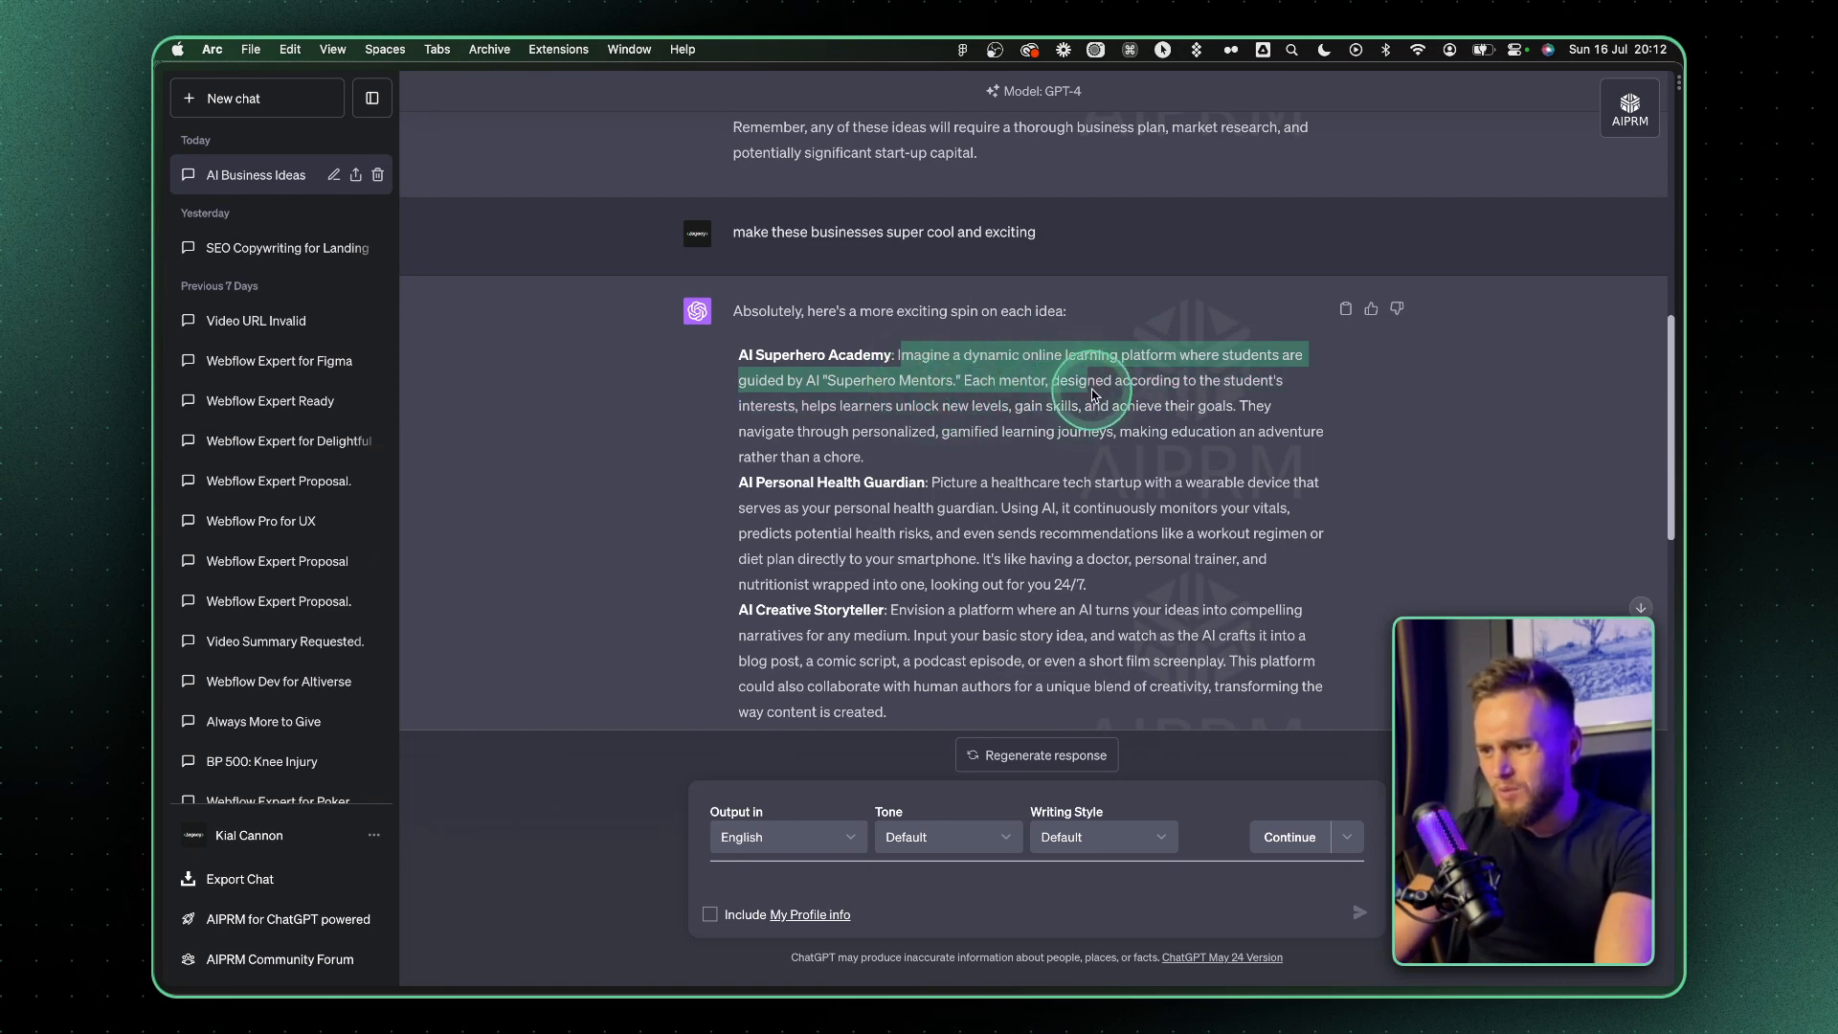
pyautogui.moveTo(1195, 394); pyautogui.dragTo(1255, 400)
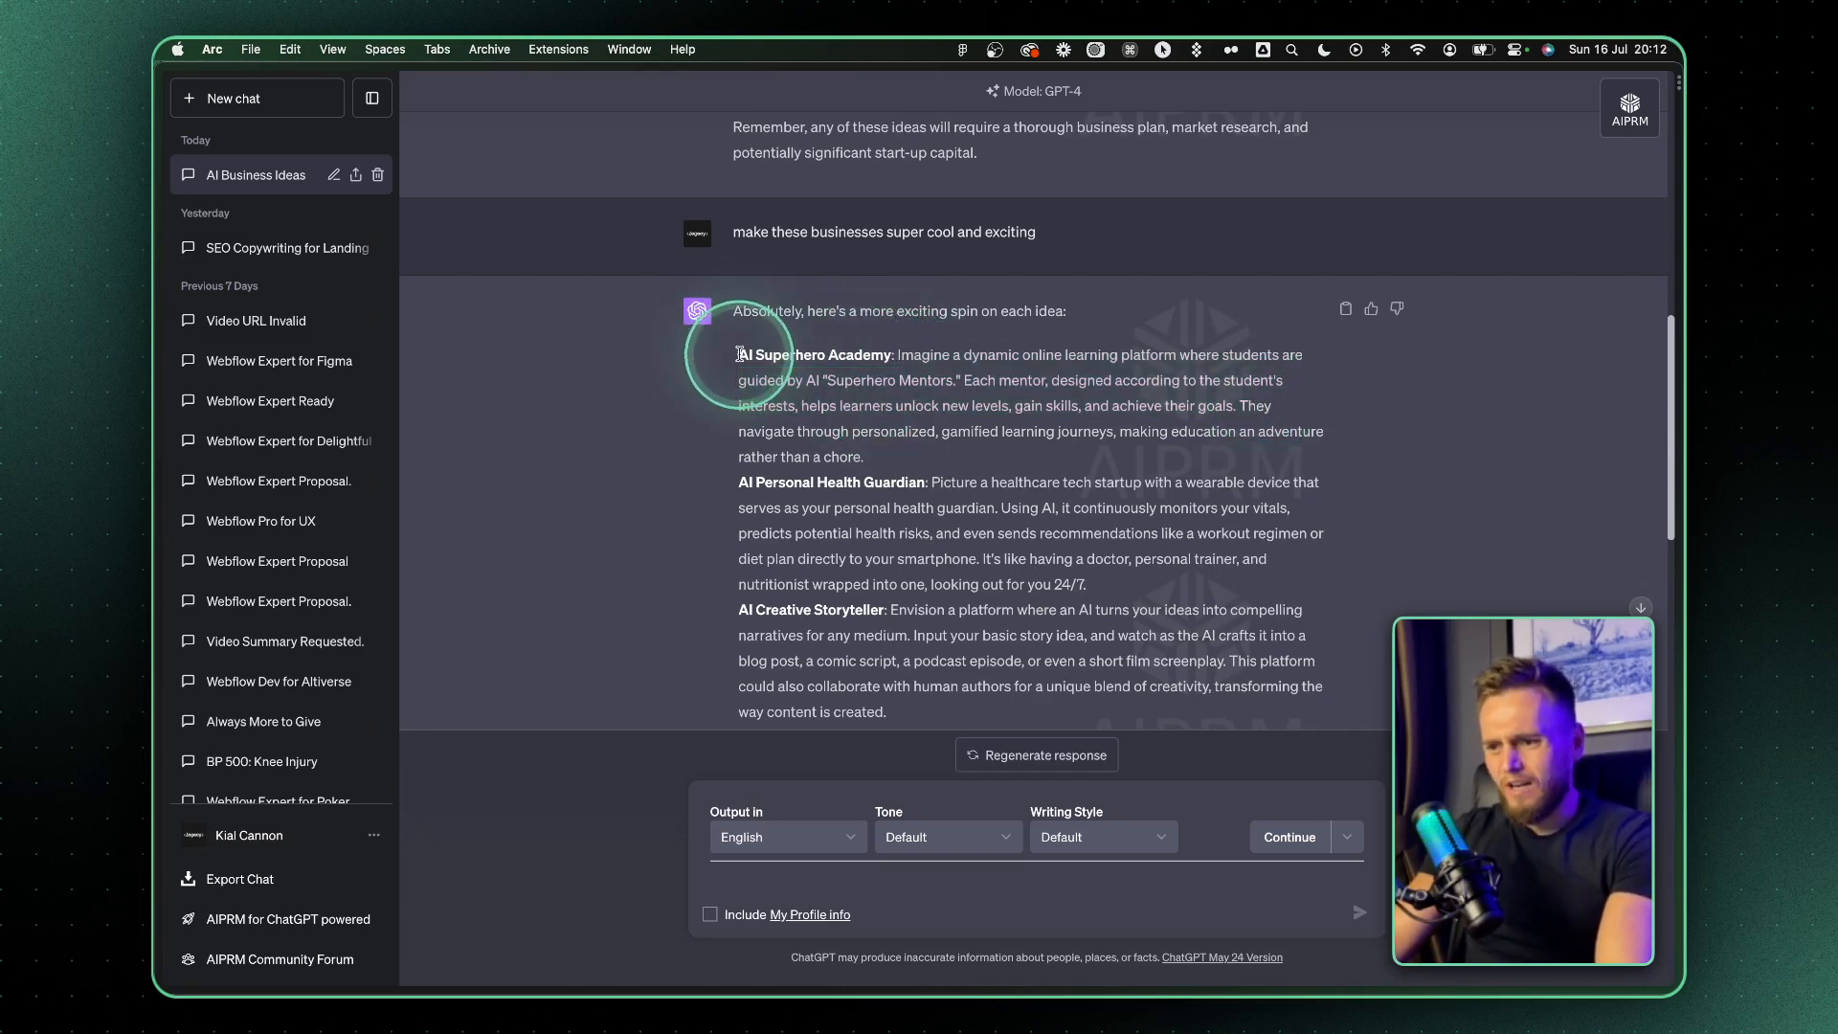
pyautogui.moveTo(740, 355); pyautogui.dragTo(944, 458)
pyautogui.press('super+c')
# Send "i love this ideas", the copied AI Superhero Academy description and "summarise the sector and the services i will offer" as one prompt
pyautogui.click(805, 879)
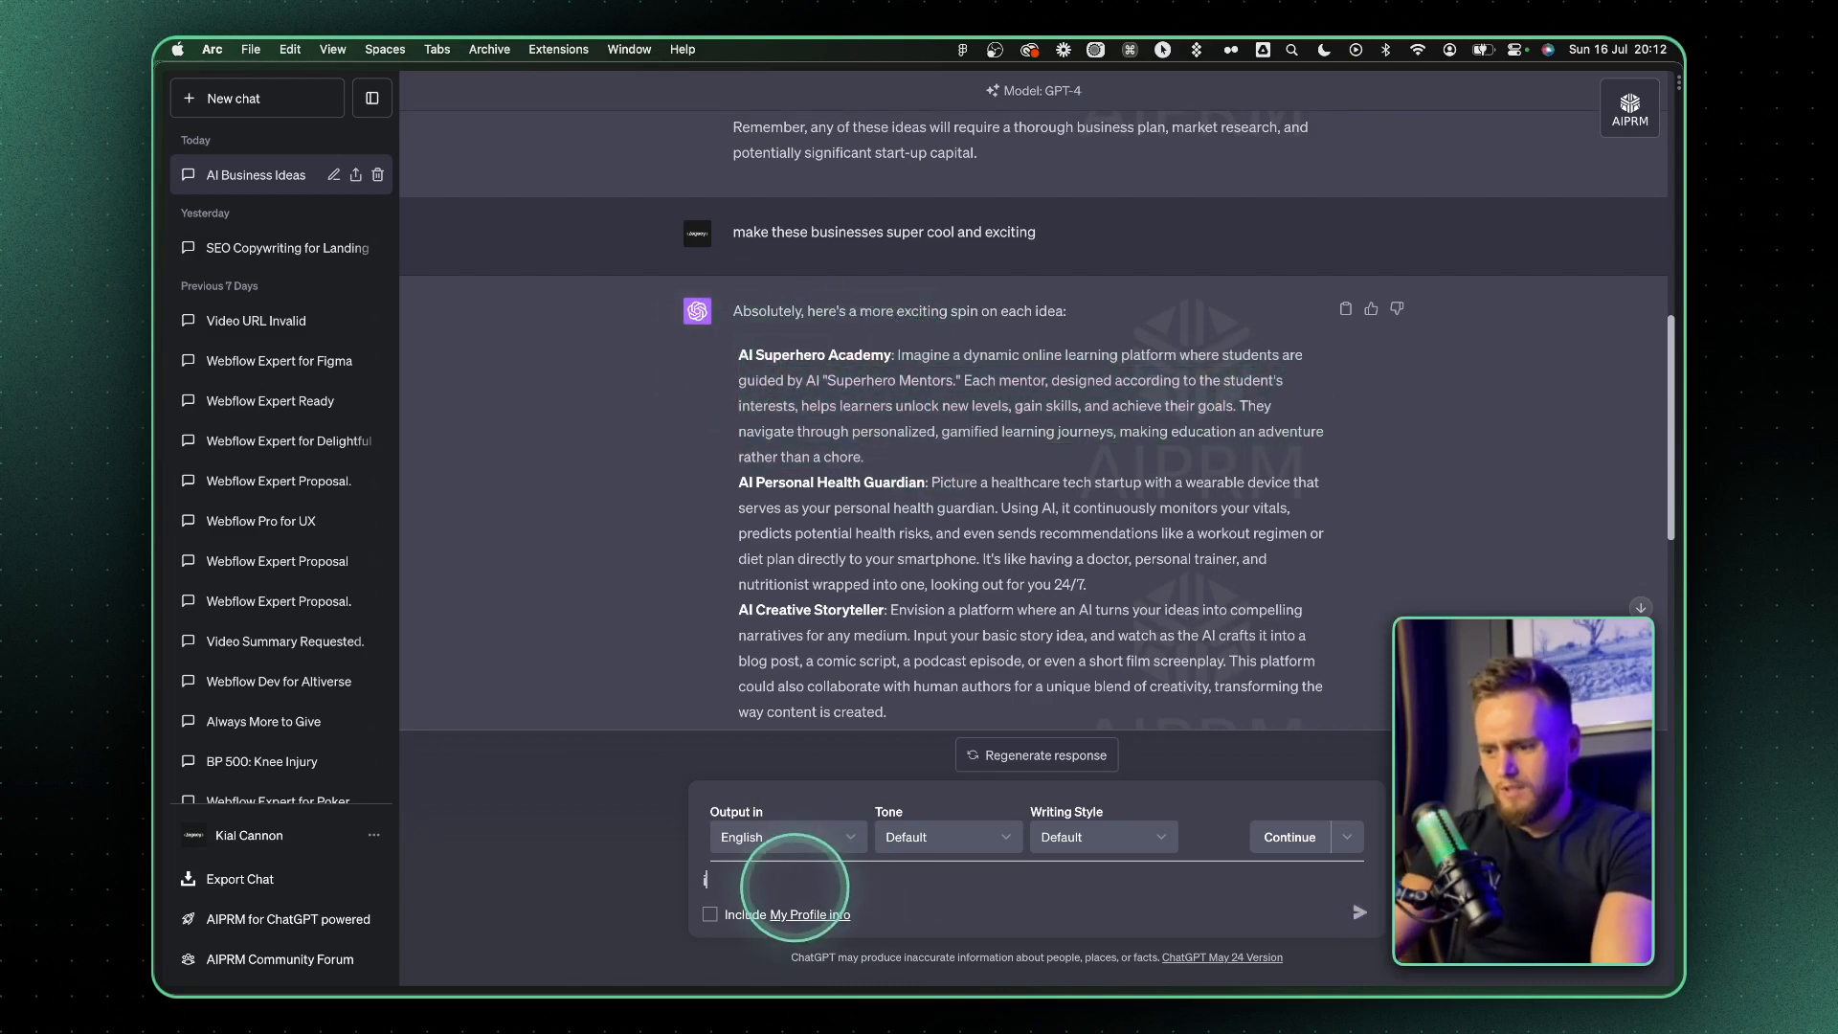
pyautogui.write('i love this ideas')
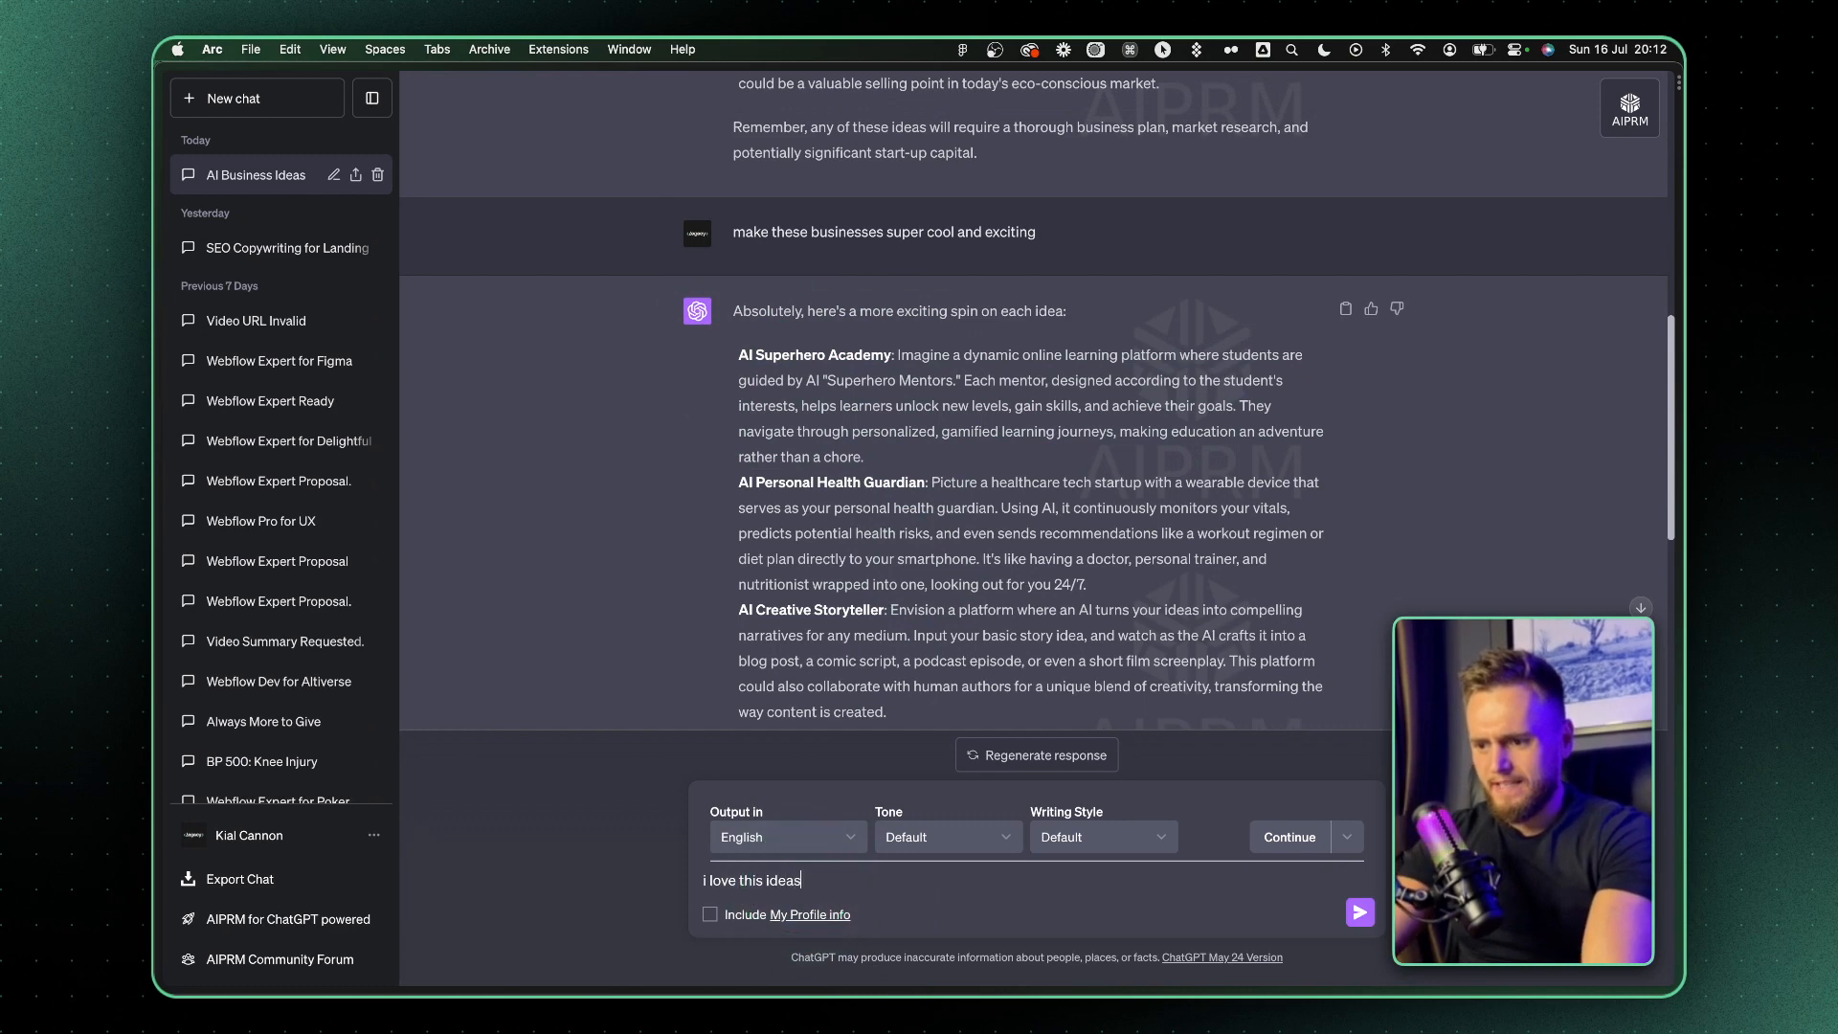
pyautogui.hotkey('shift', 'Return')
pyautogui.hotkey('shift', 'Return')
pyautogui.press('super+v')
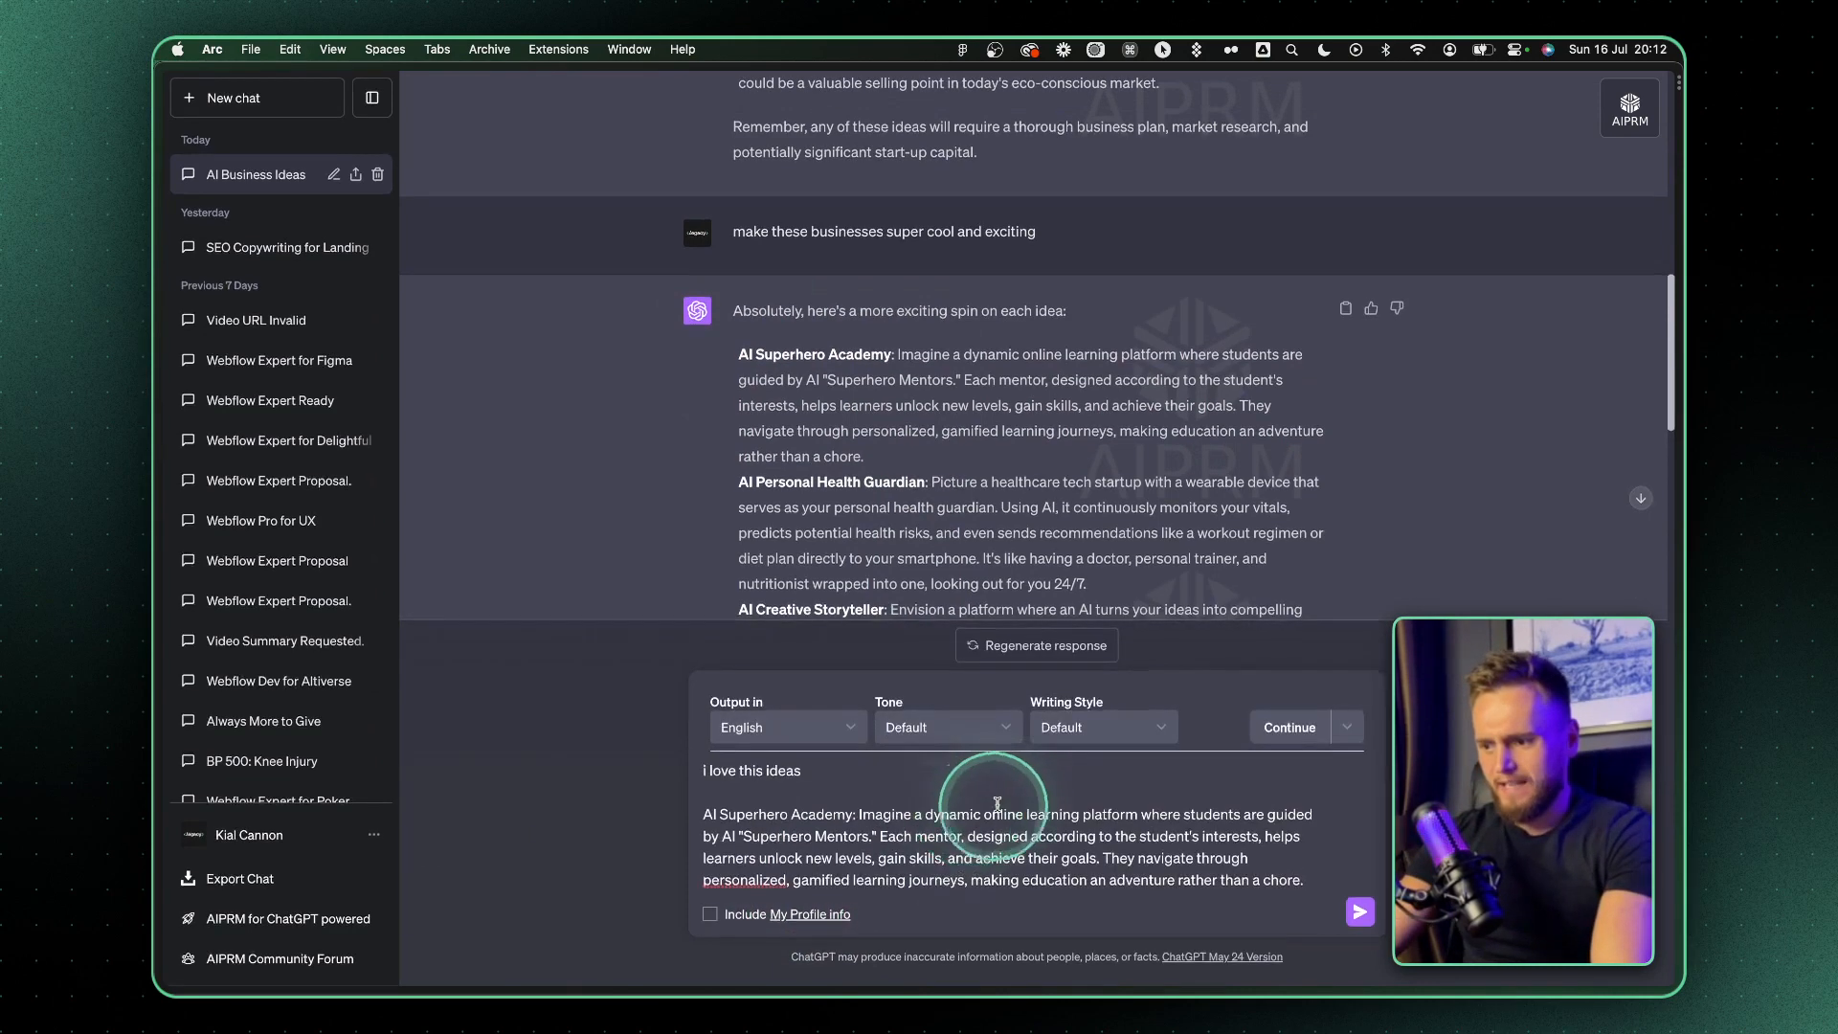
pyautogui.hotkey('shift', 'Return')
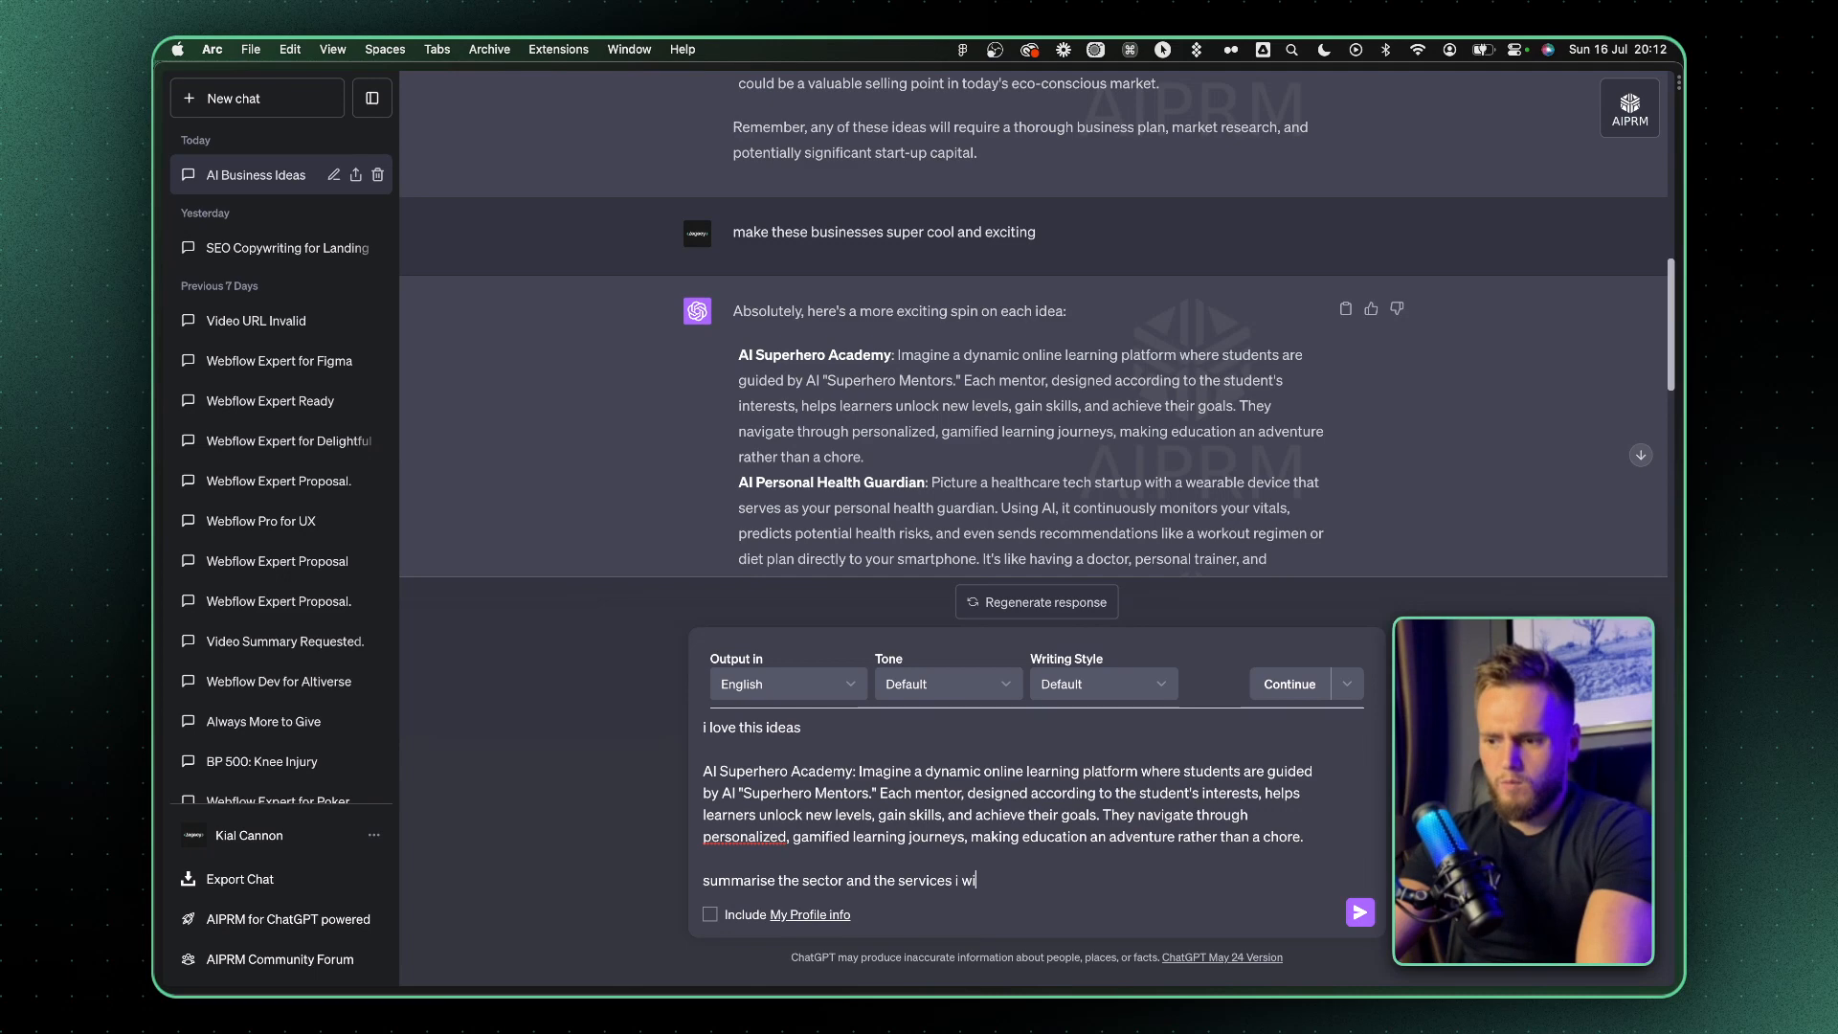
pyautogui.write('r')
pyautogui.press('Return')
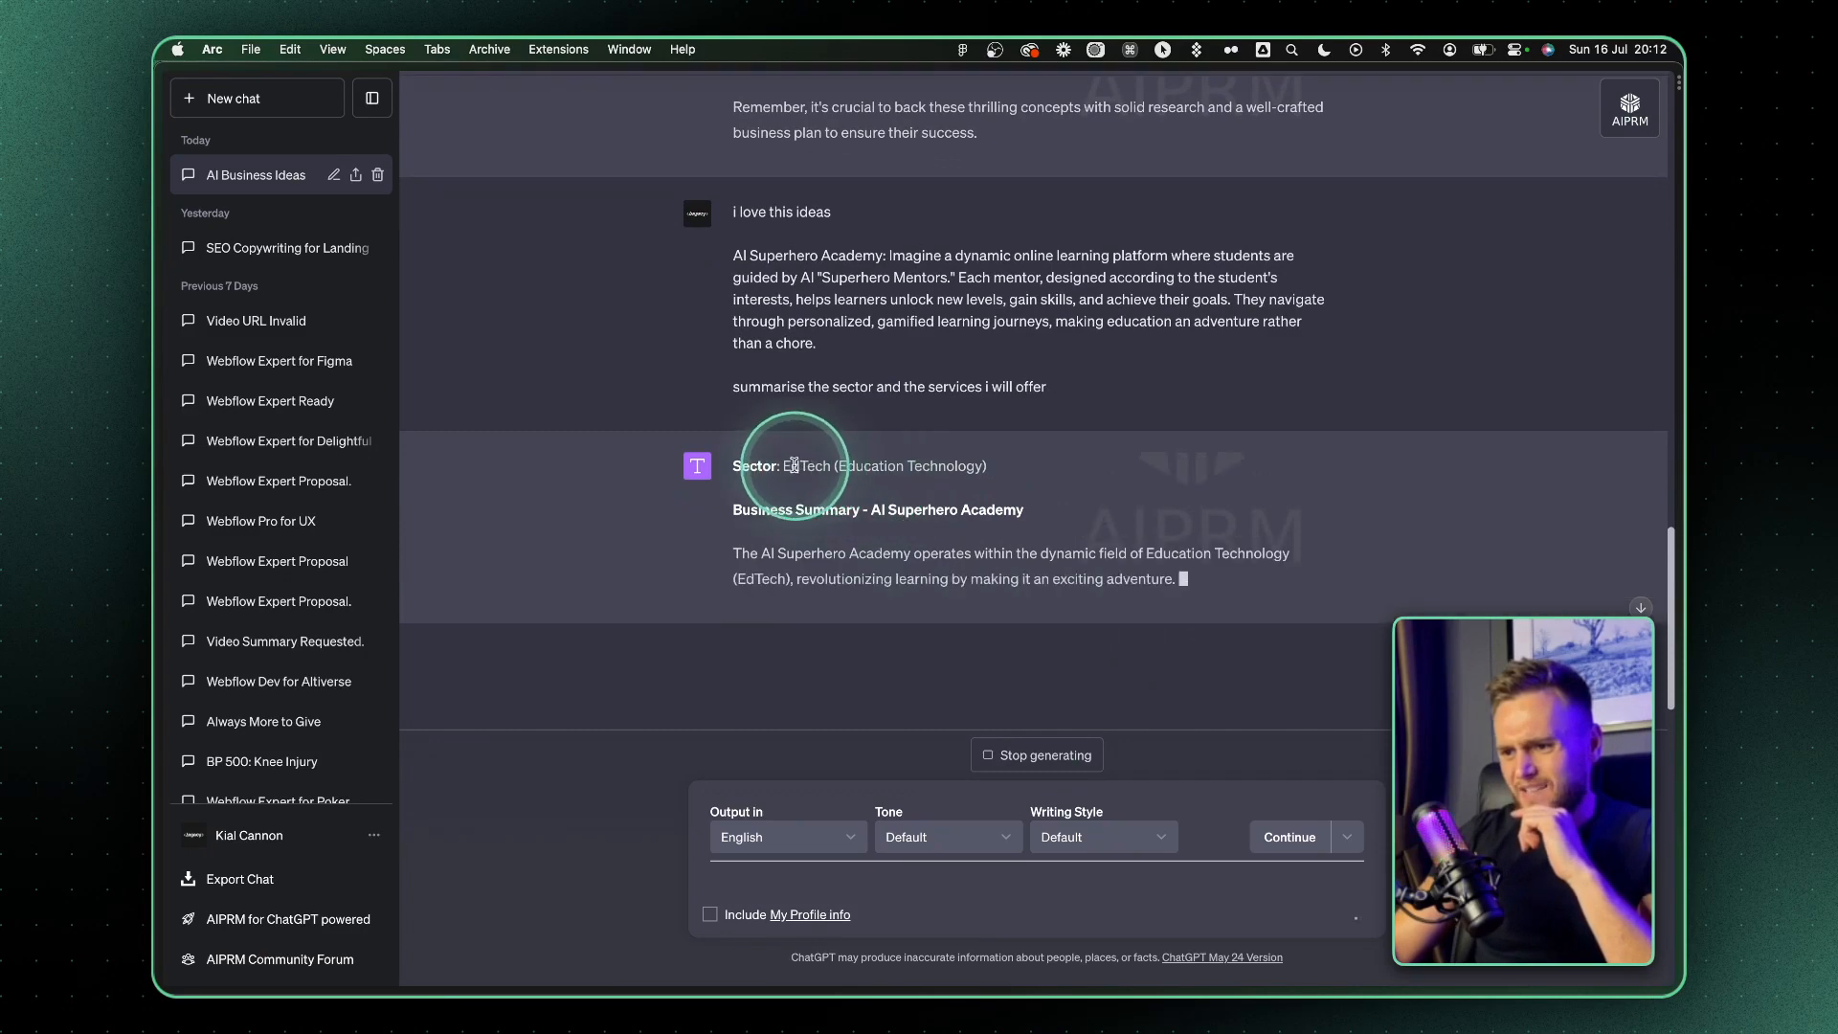
# Review the sector and services summary and copy the name "AI Superhero Academy" from the business summary heading
pyautogui.tripleClick(798, 463)
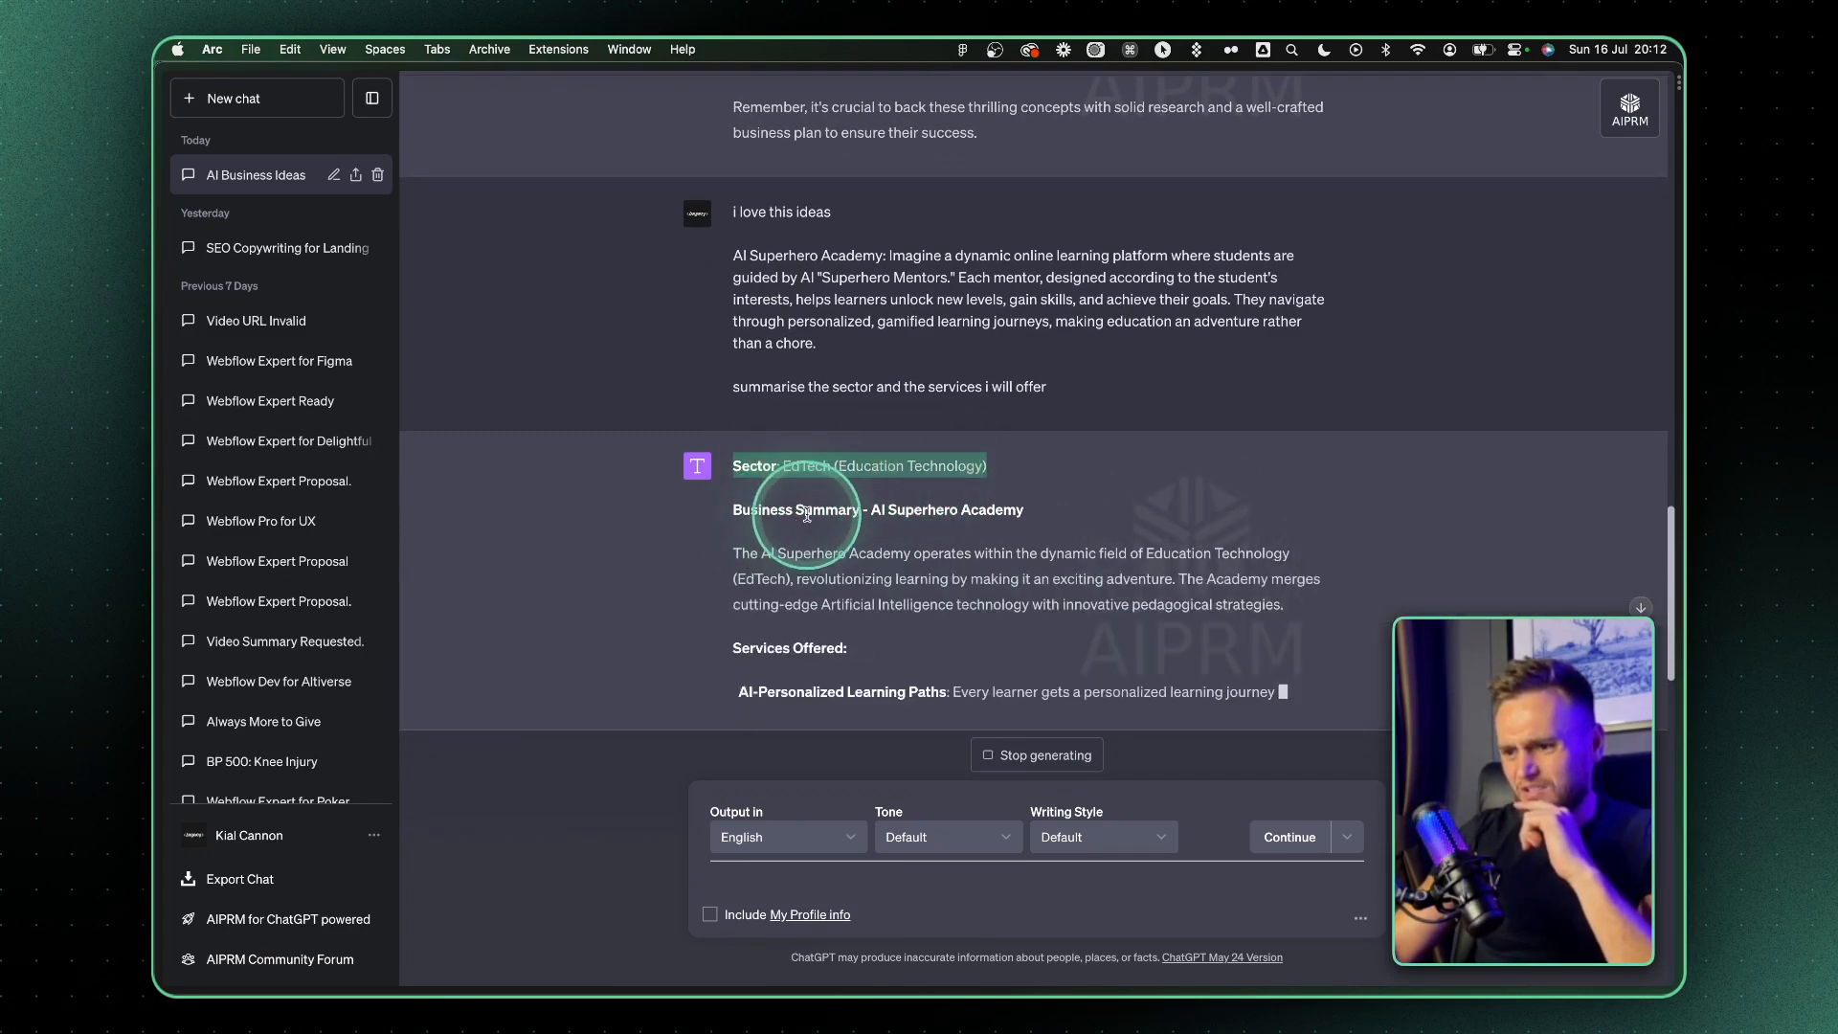
pyautogui.moveTo(739, 538); pyautogui.dragTo(955, 553)
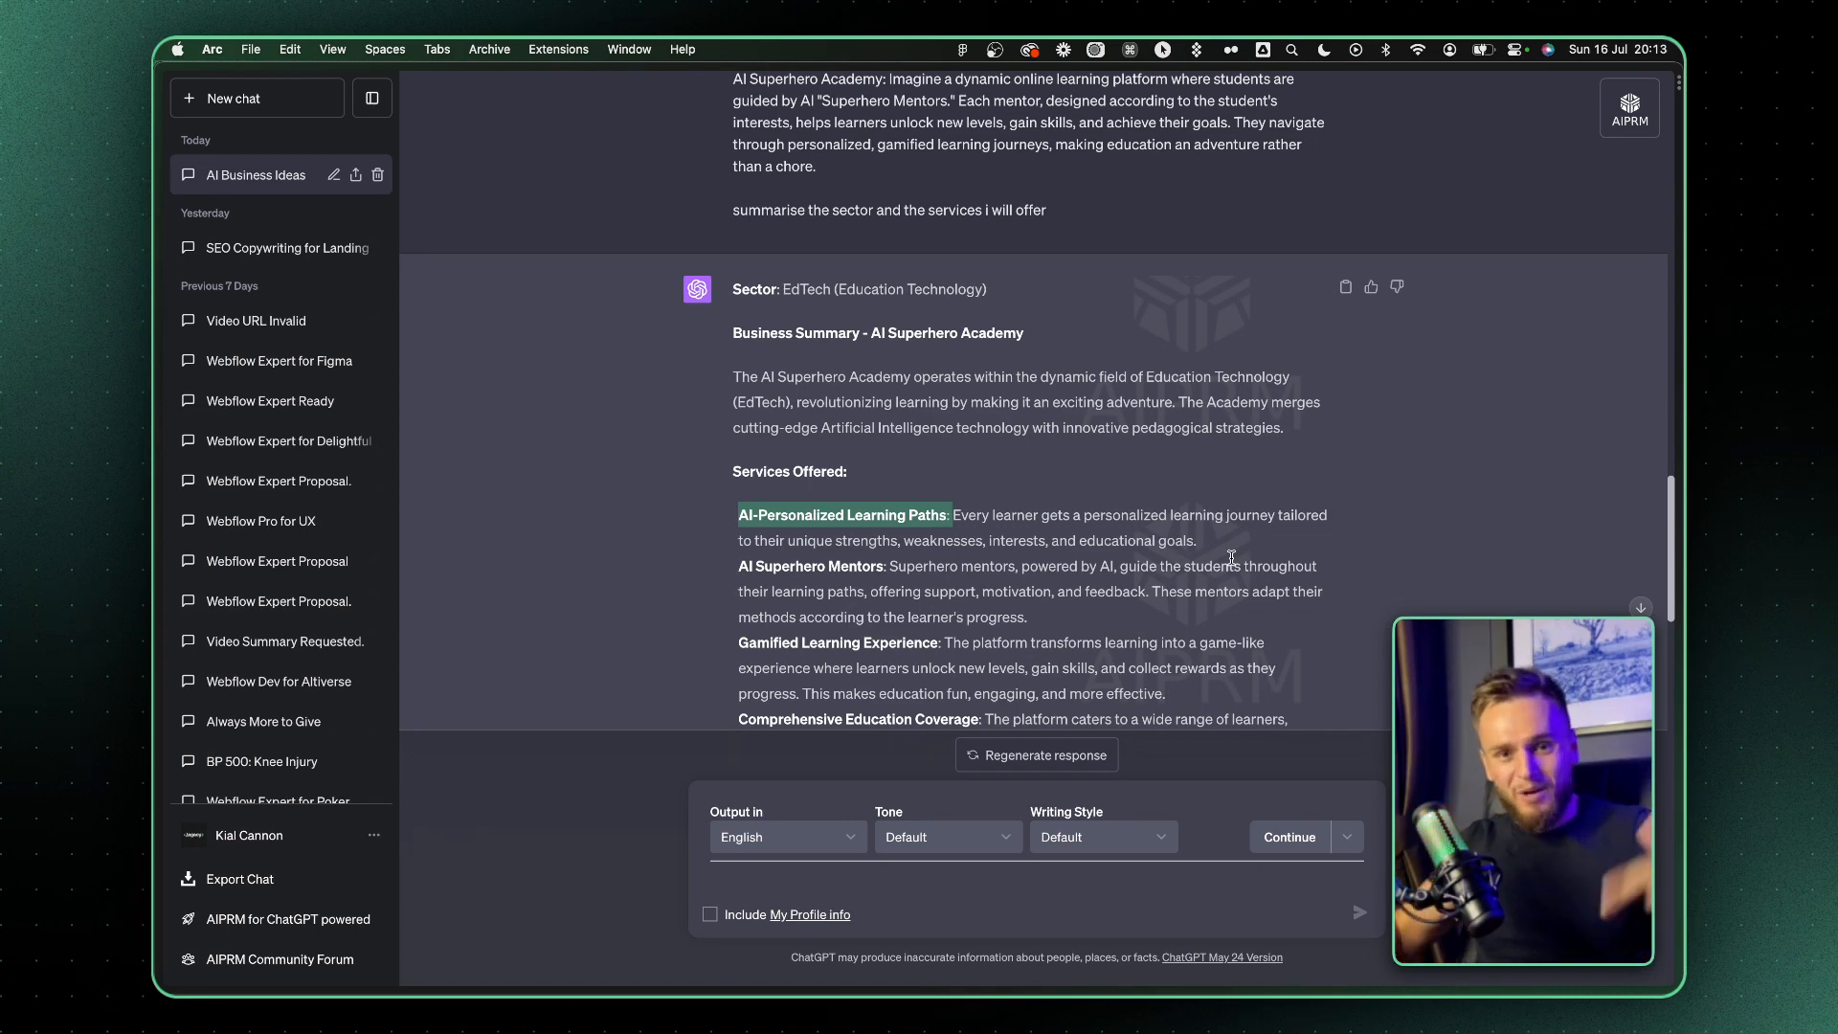
pyautogui.scroll(-2, 866, 560)
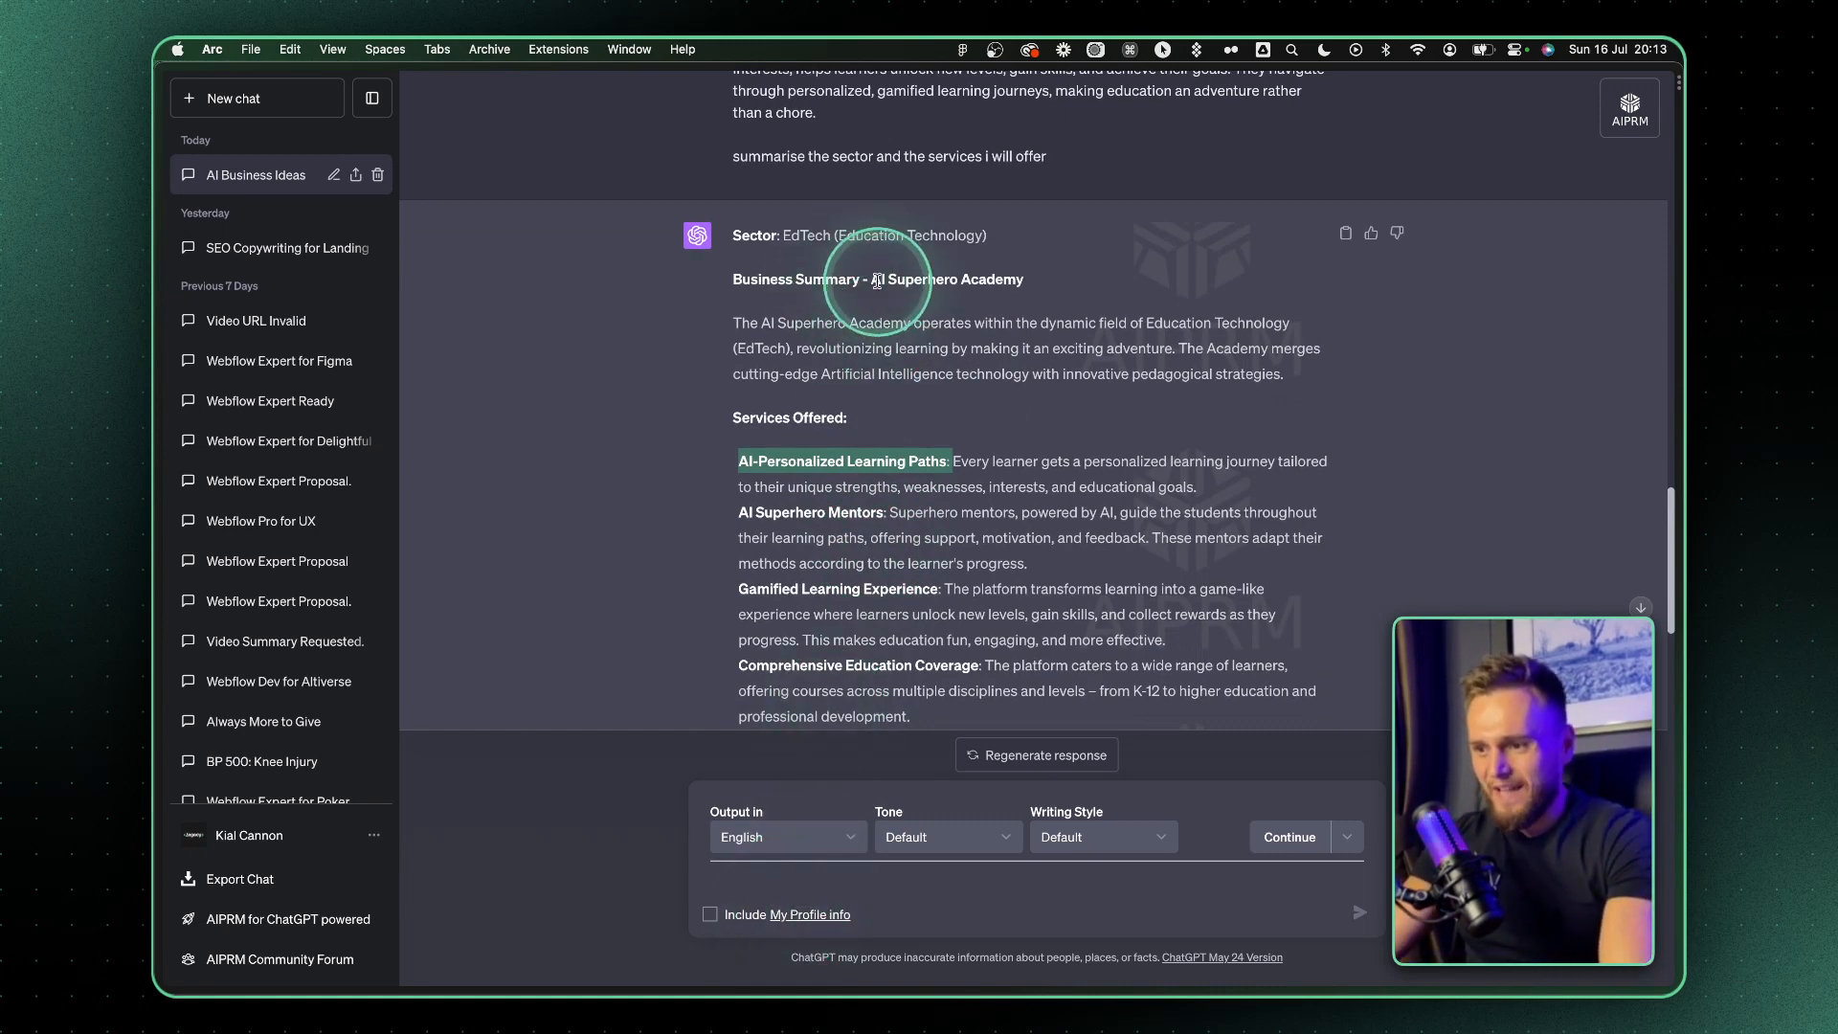
pyautogui.moveTo(879, 281); pyautogui.dragTo(1079, 292)
pyautogui.moveTo(872, 280); pyautogui.dragTo(1157, 291)
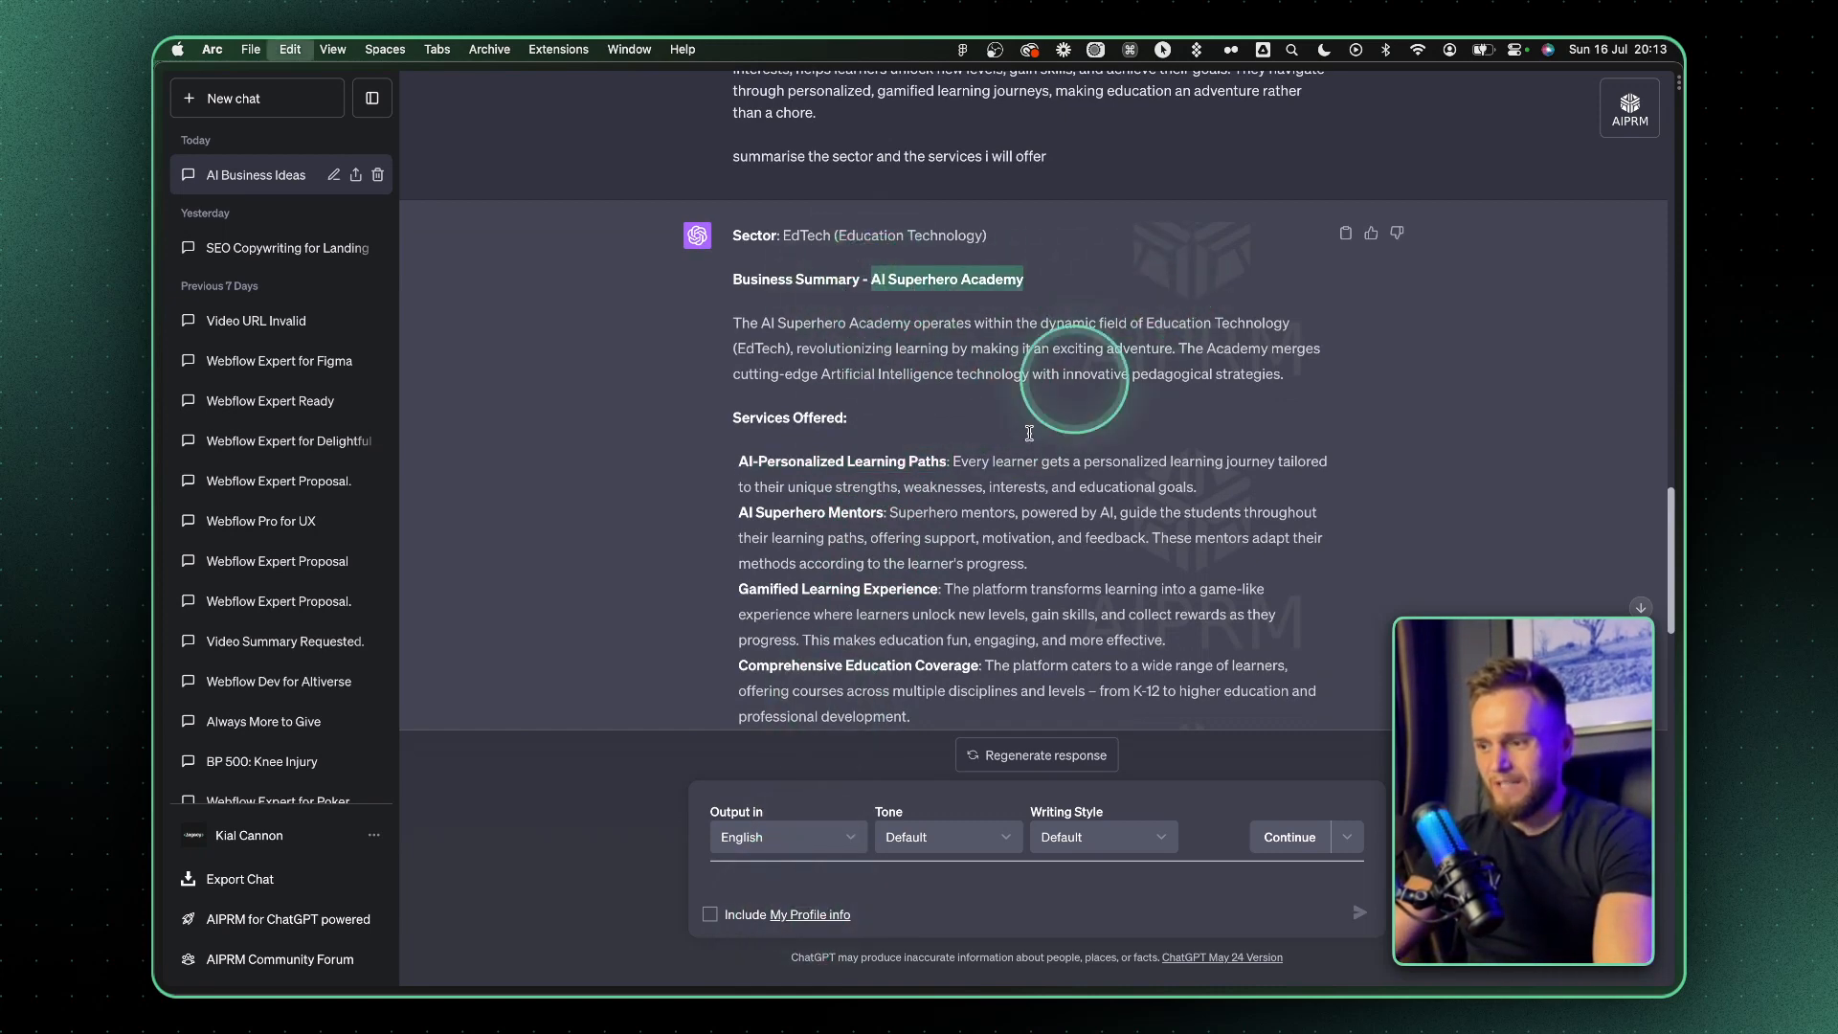
# Send the prompt "come up with 10 amazing exciting tech brand names for AI Superhero Academy"
pyautogui.scroll(-4, 890, 671)
pyautogui.scroll(-3, 809, 759)
pyautogui.click(757, 887)
pyautogui.write('come up wi')
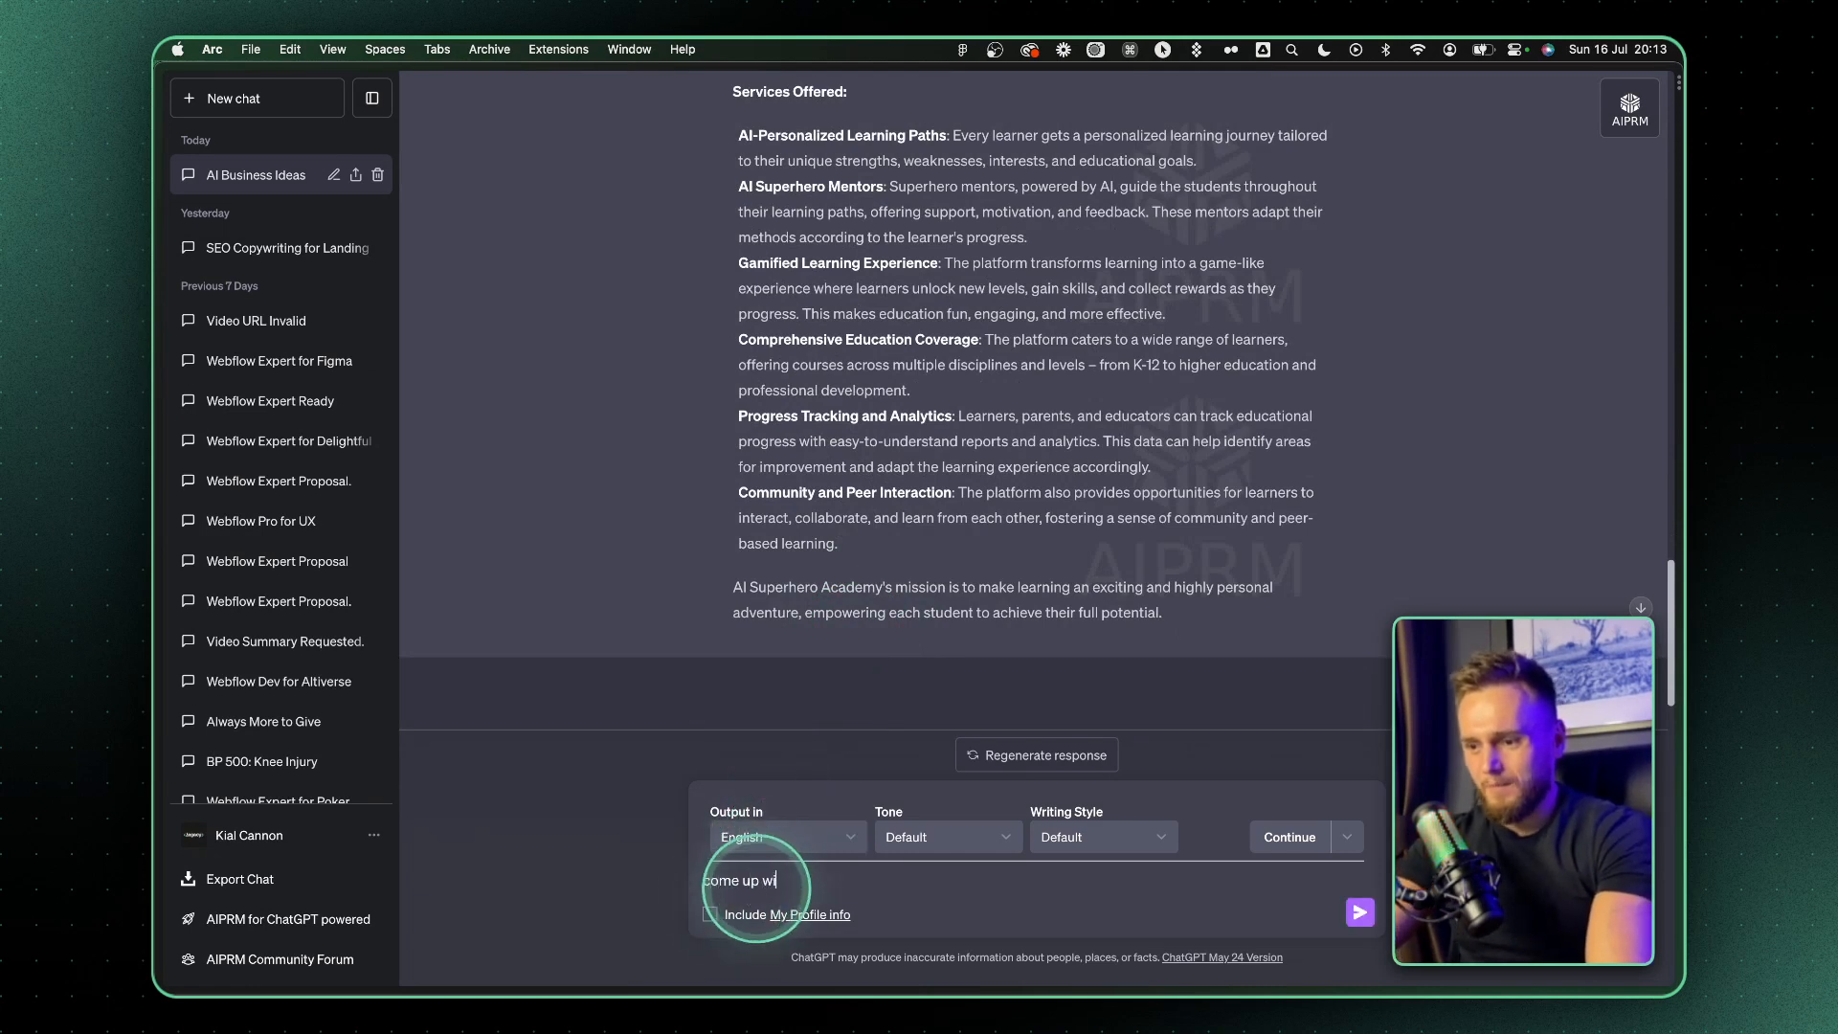
pyautogui.write('th 10 amazing exciting tech brand names for')
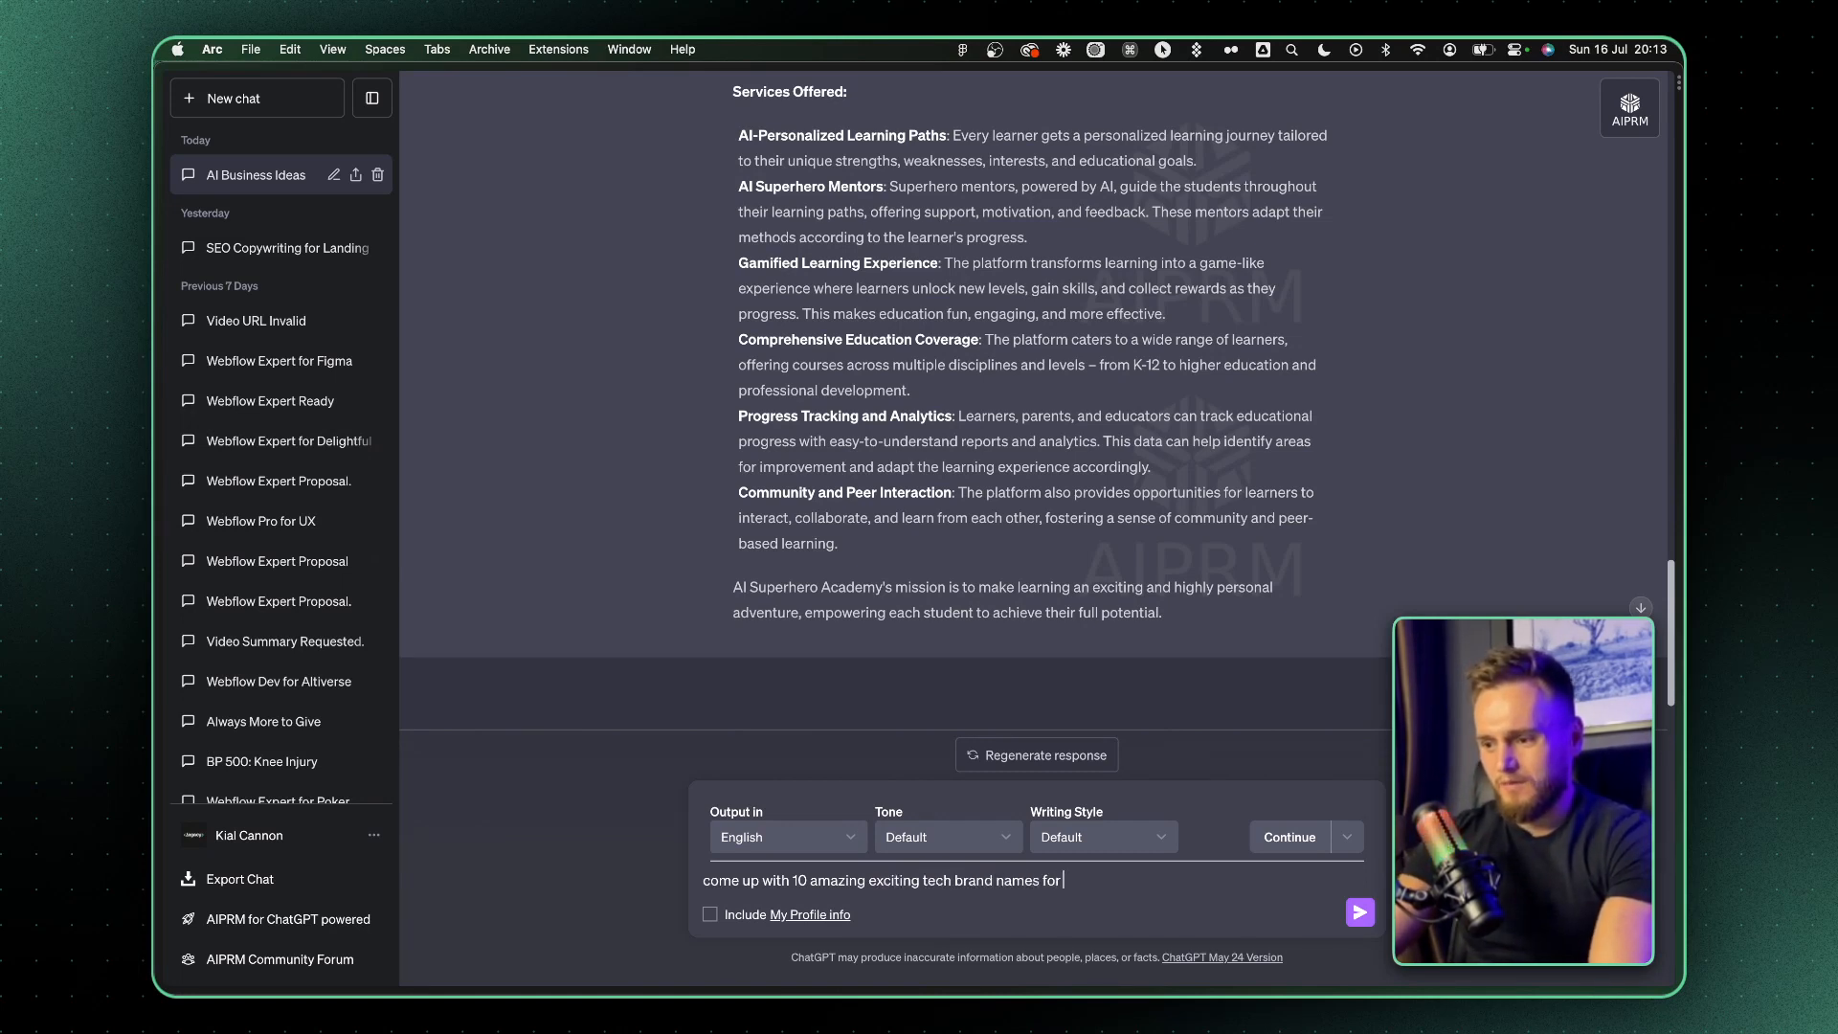
pyautogui.write('AI Superhero Academy')
pyautogui.press('Return')
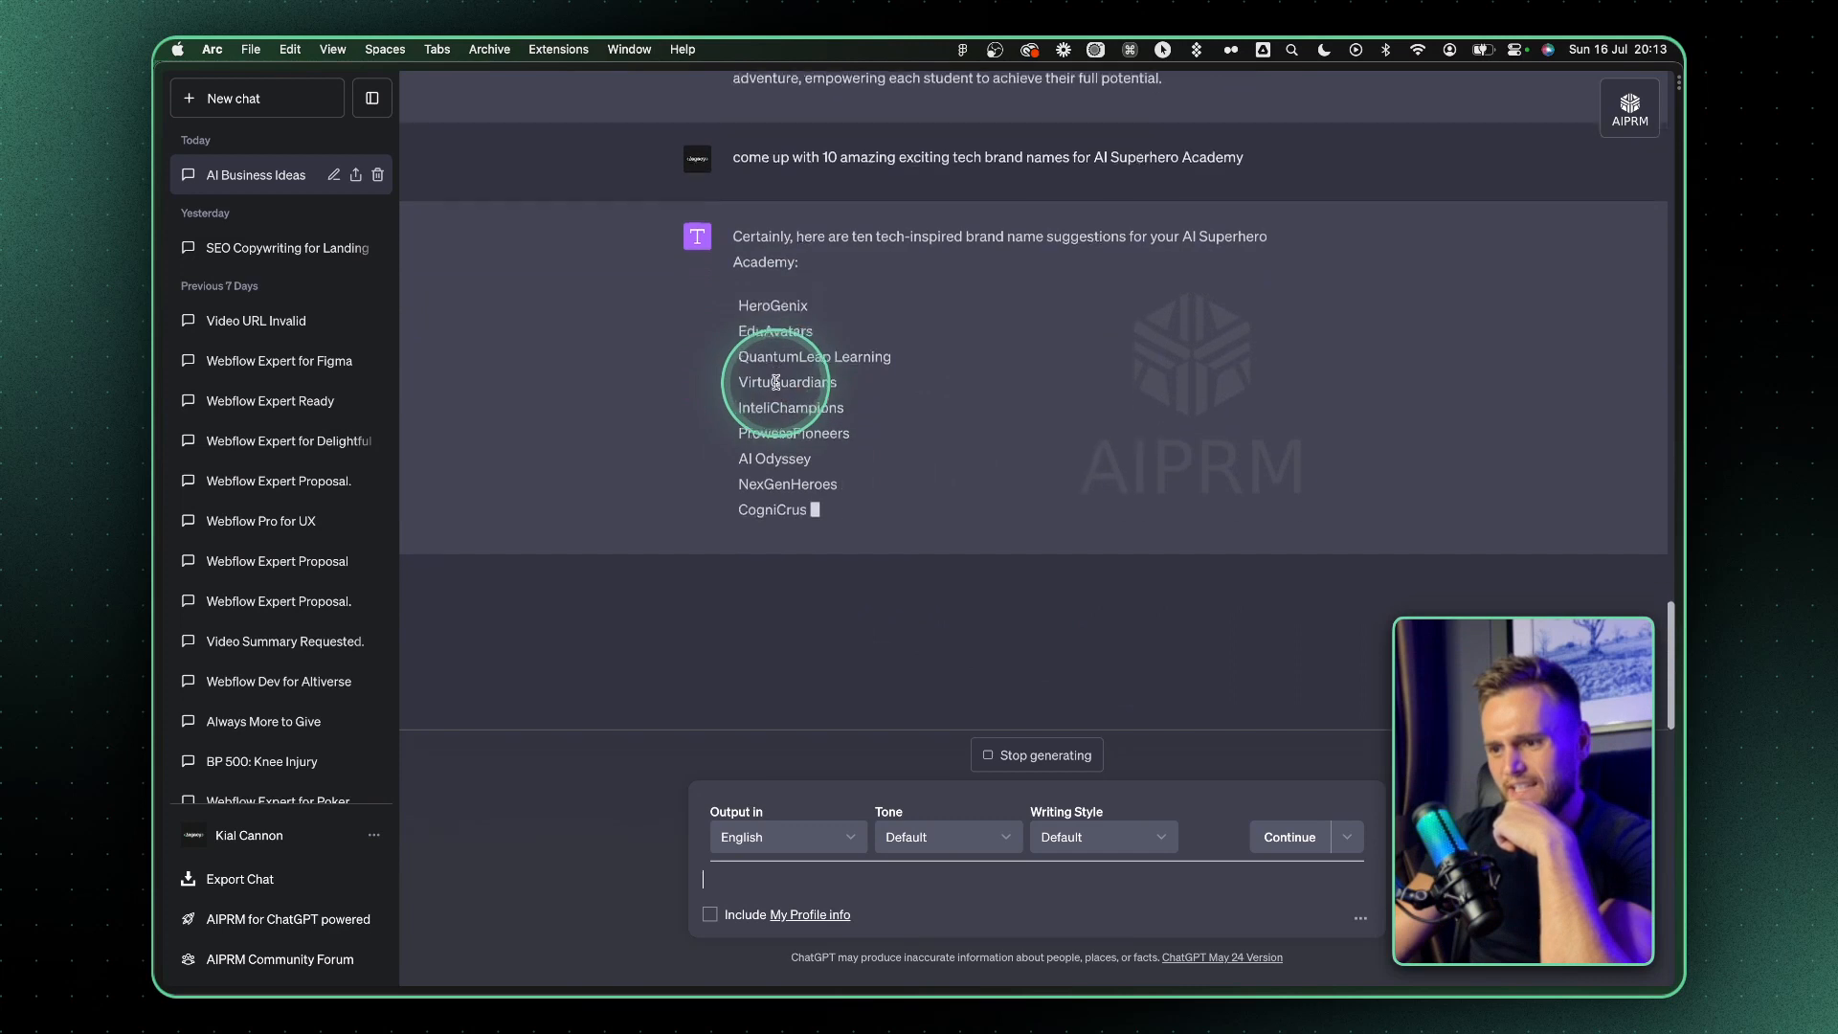
# Look over the suggested brand names and send the prompt "keep ai and academy in the name"
pyautogui.scroll(1, 776, 383)
pyautogui.doubleClick(791, 526)
pyautogui.click(742, 890)
pyautogui.write('ke')
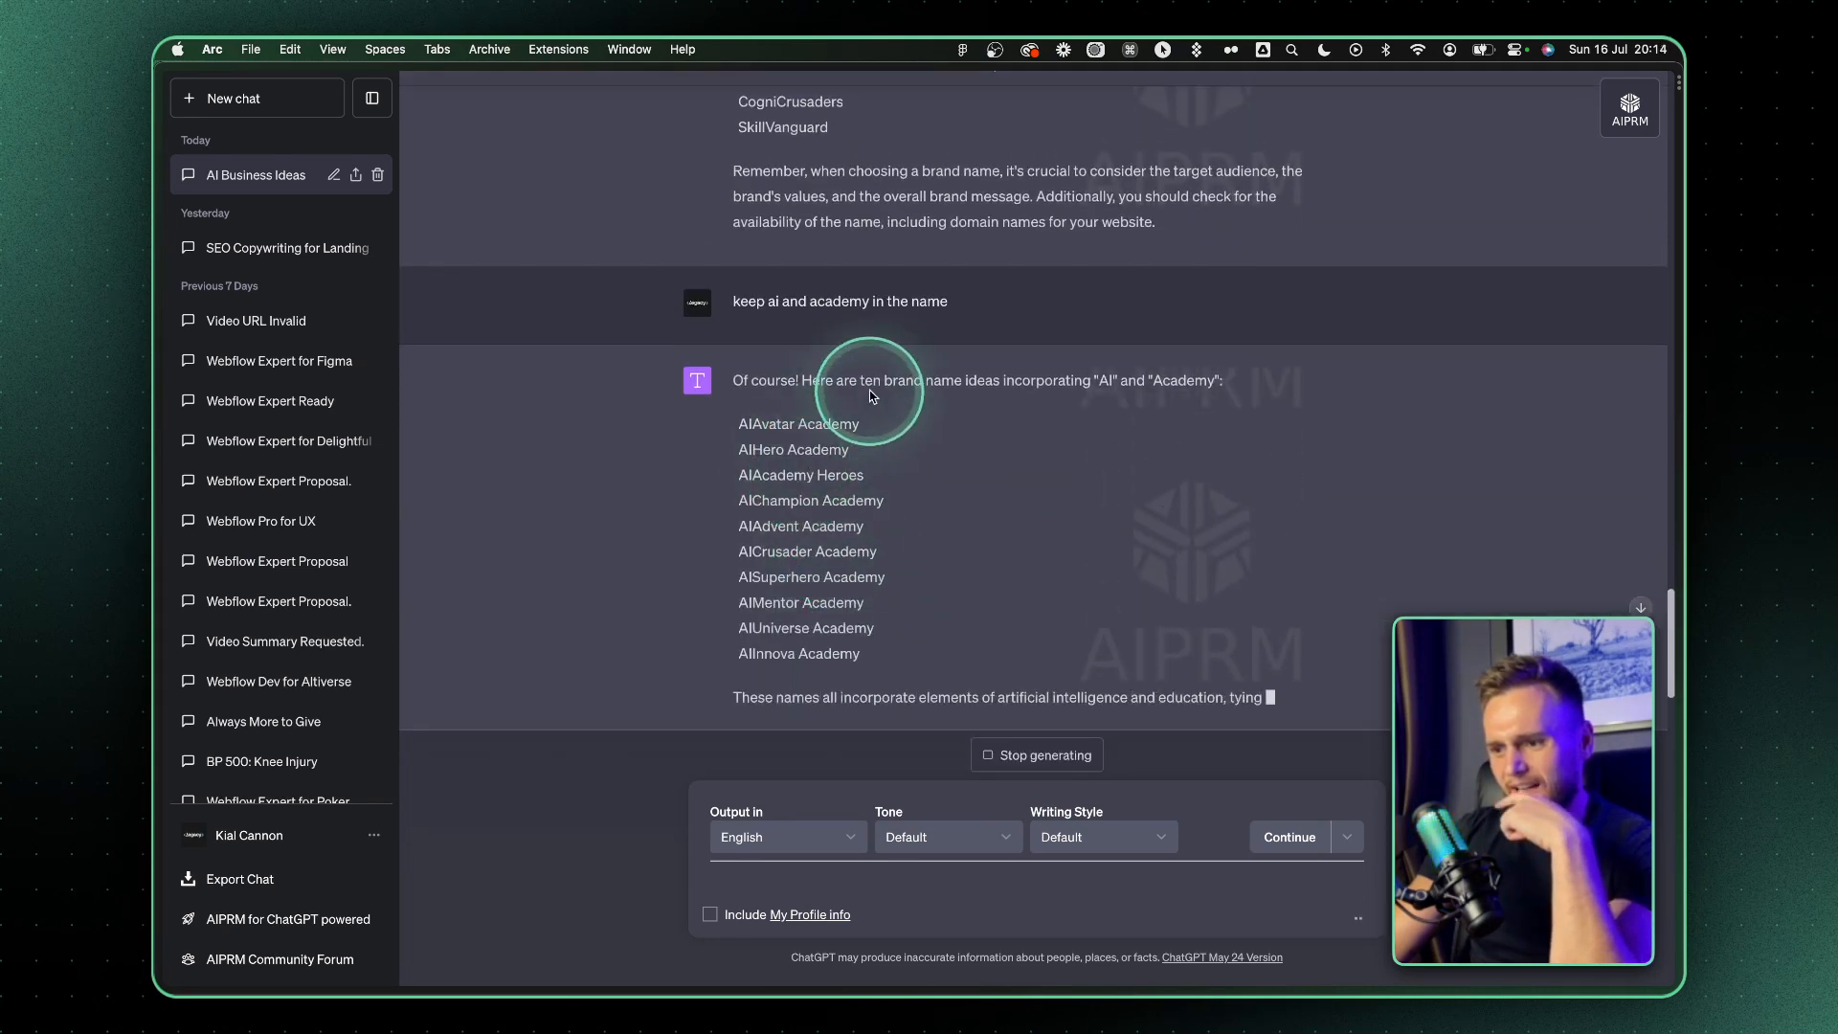
# Review the revised name list and send the prompt "come up with 10 shorter names"
pyautogui.scroll(3, 821, 430)
pyautogui.scroll(-5, 759, 411)
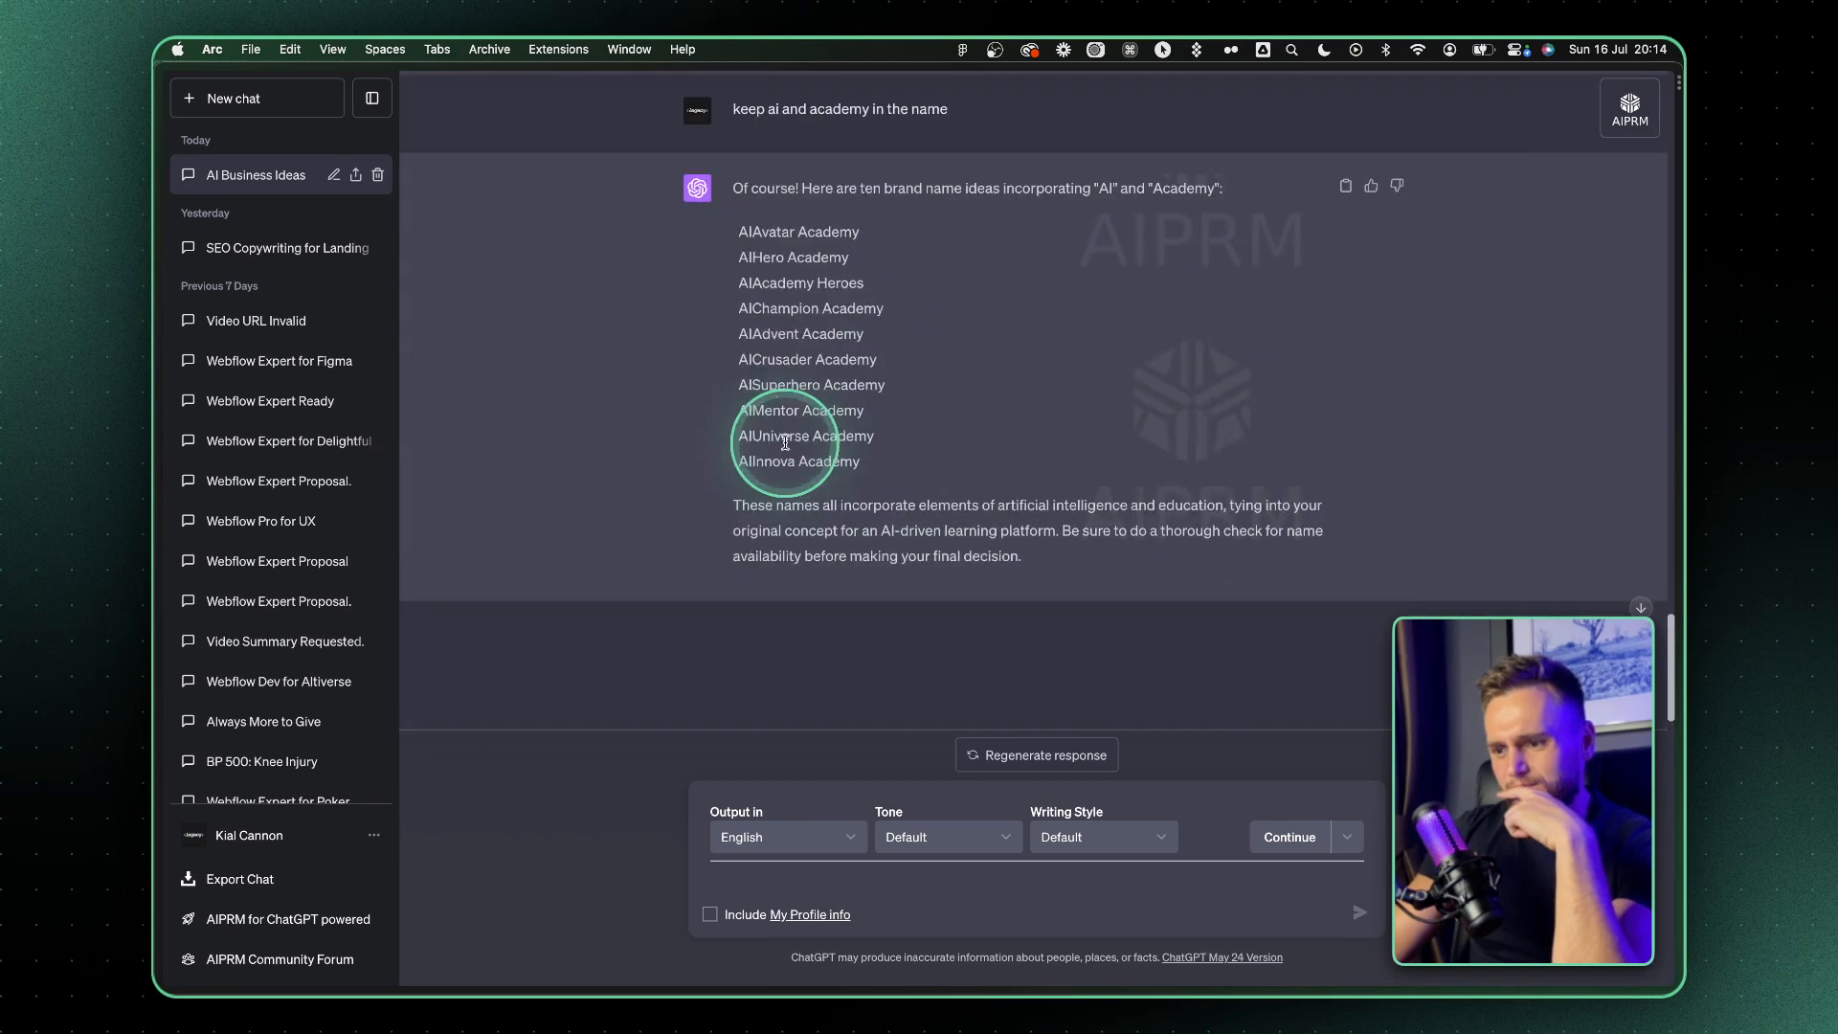
pyautogui.write('come up wioth 10 shorter nam')
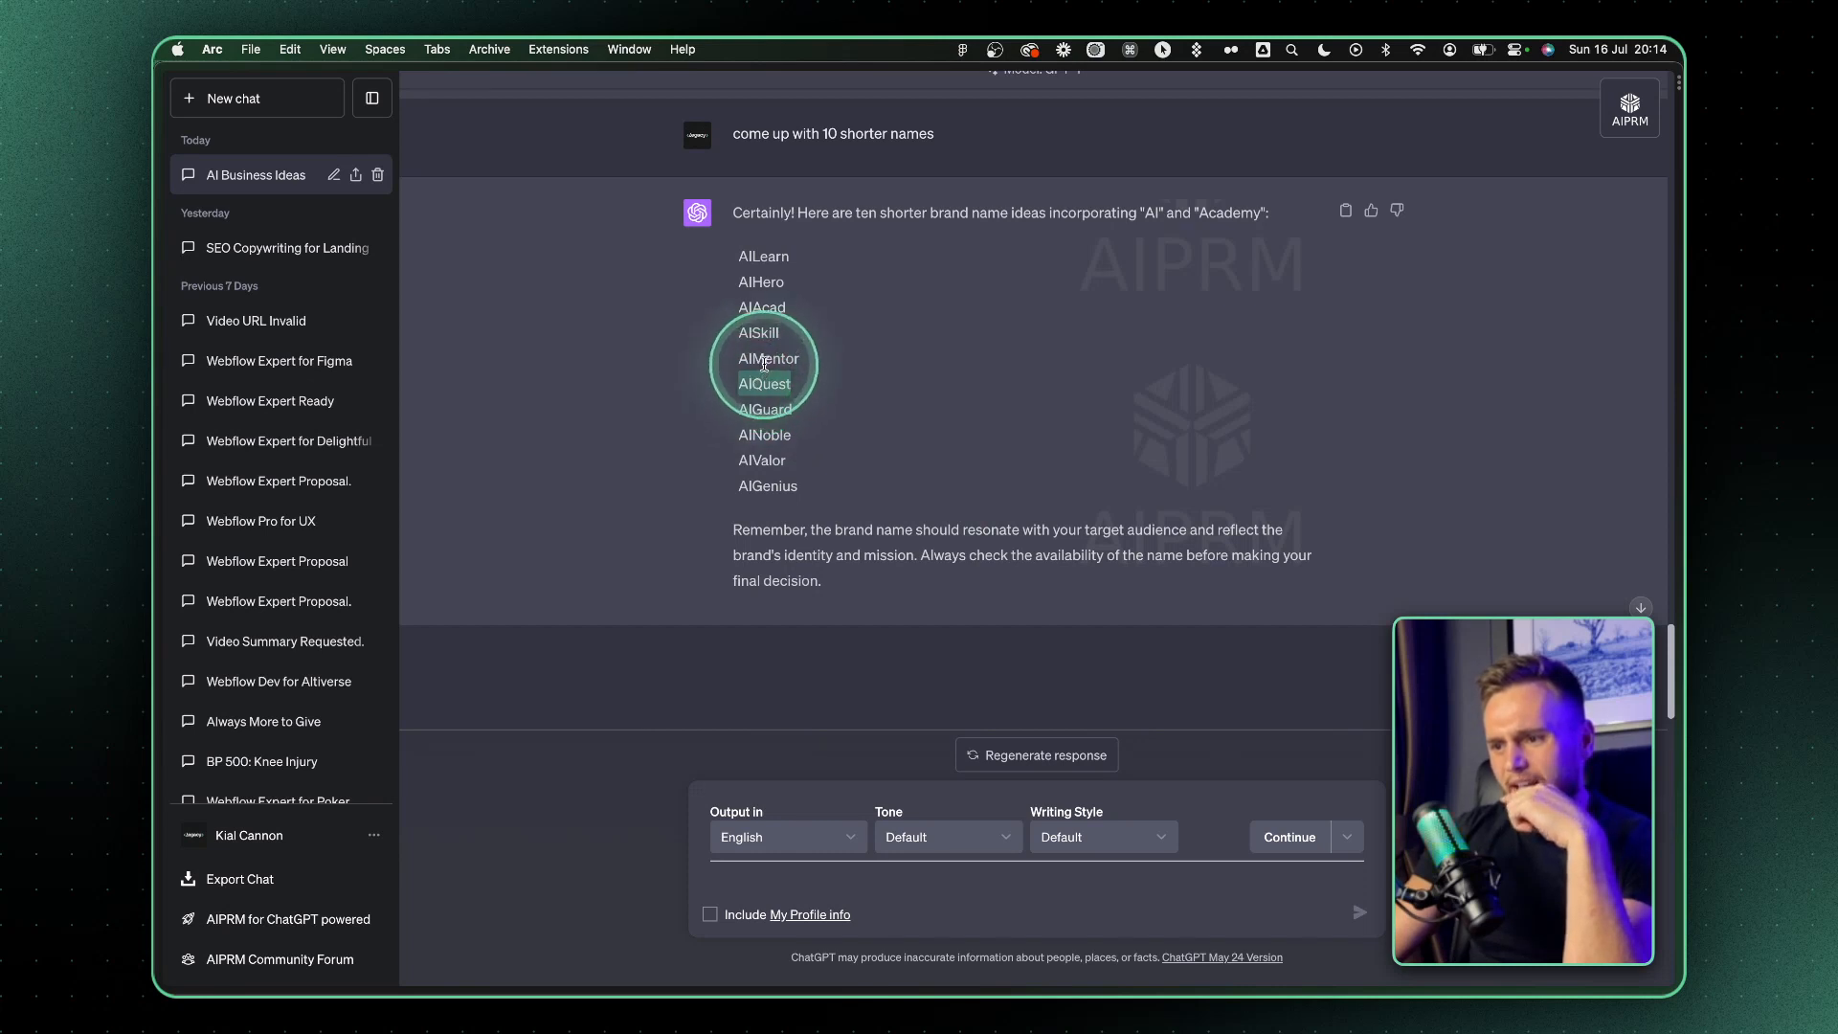
# Review the shorter names and send the feedback "these arent cool enough AI Superhero Academy"
pyautogui.doubleClick(765, 359)
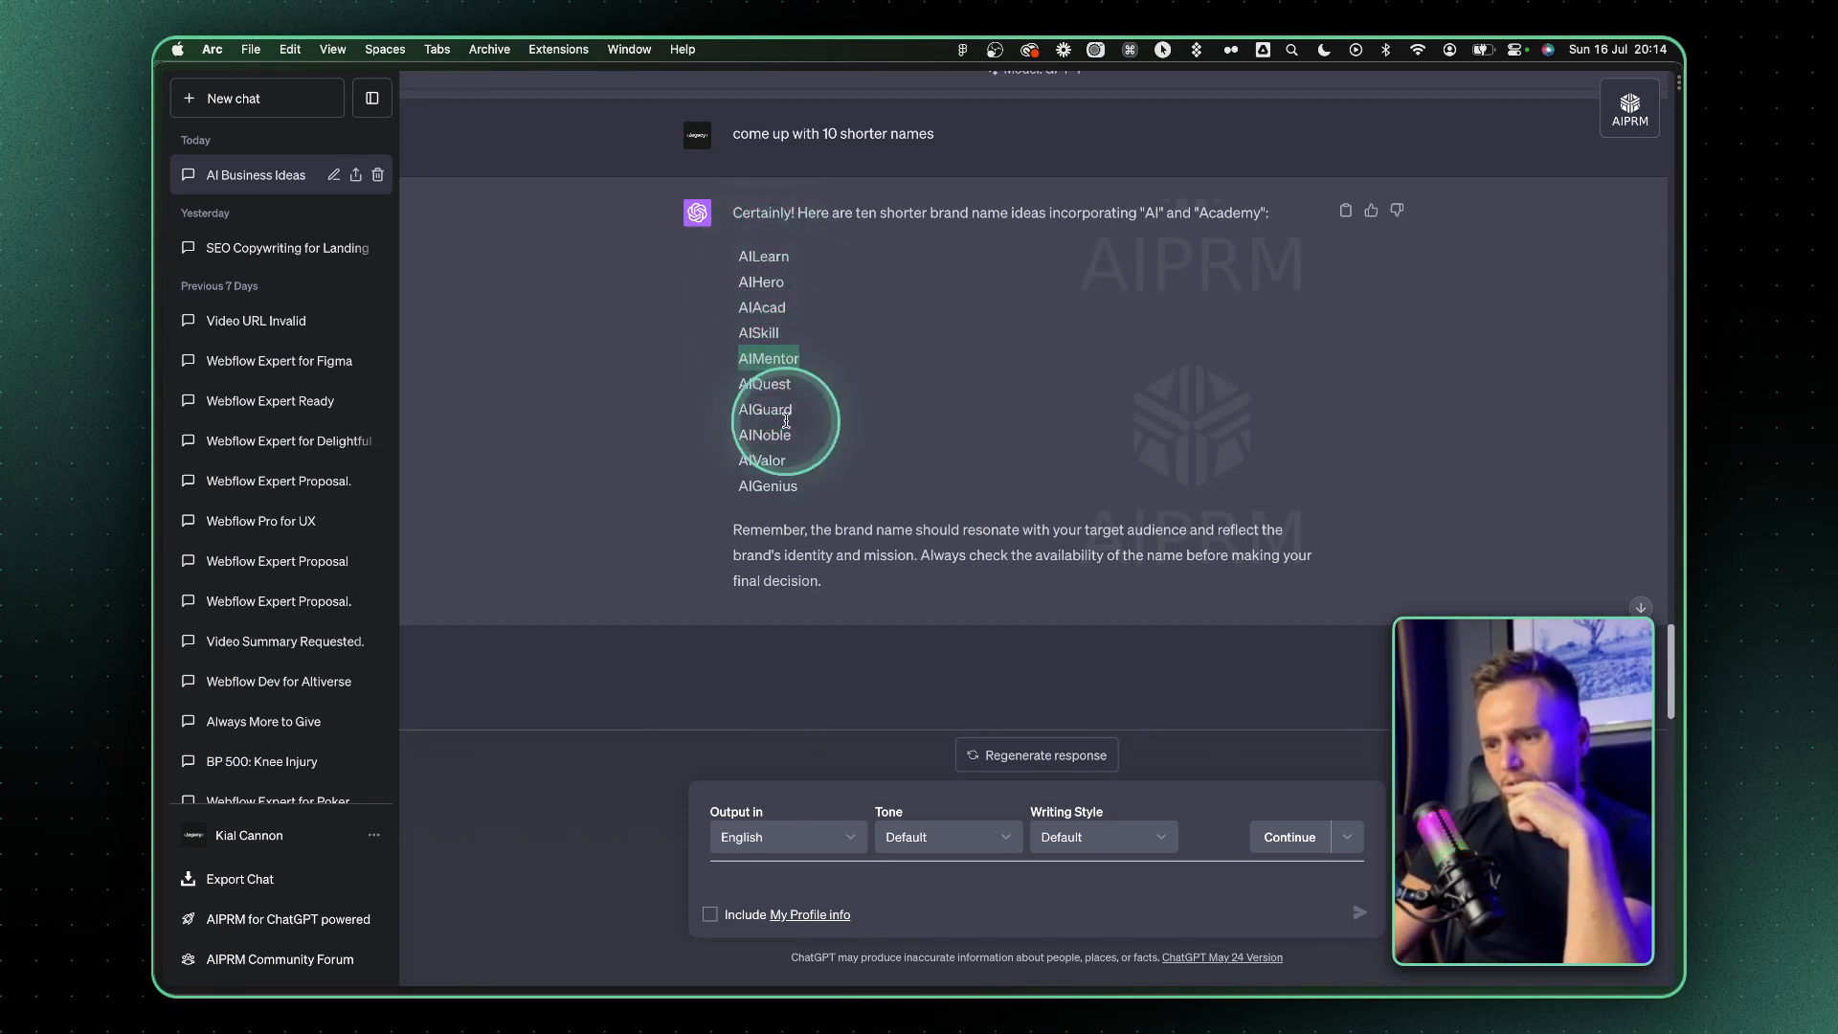
pyautogui.doubleClick(774, 490)
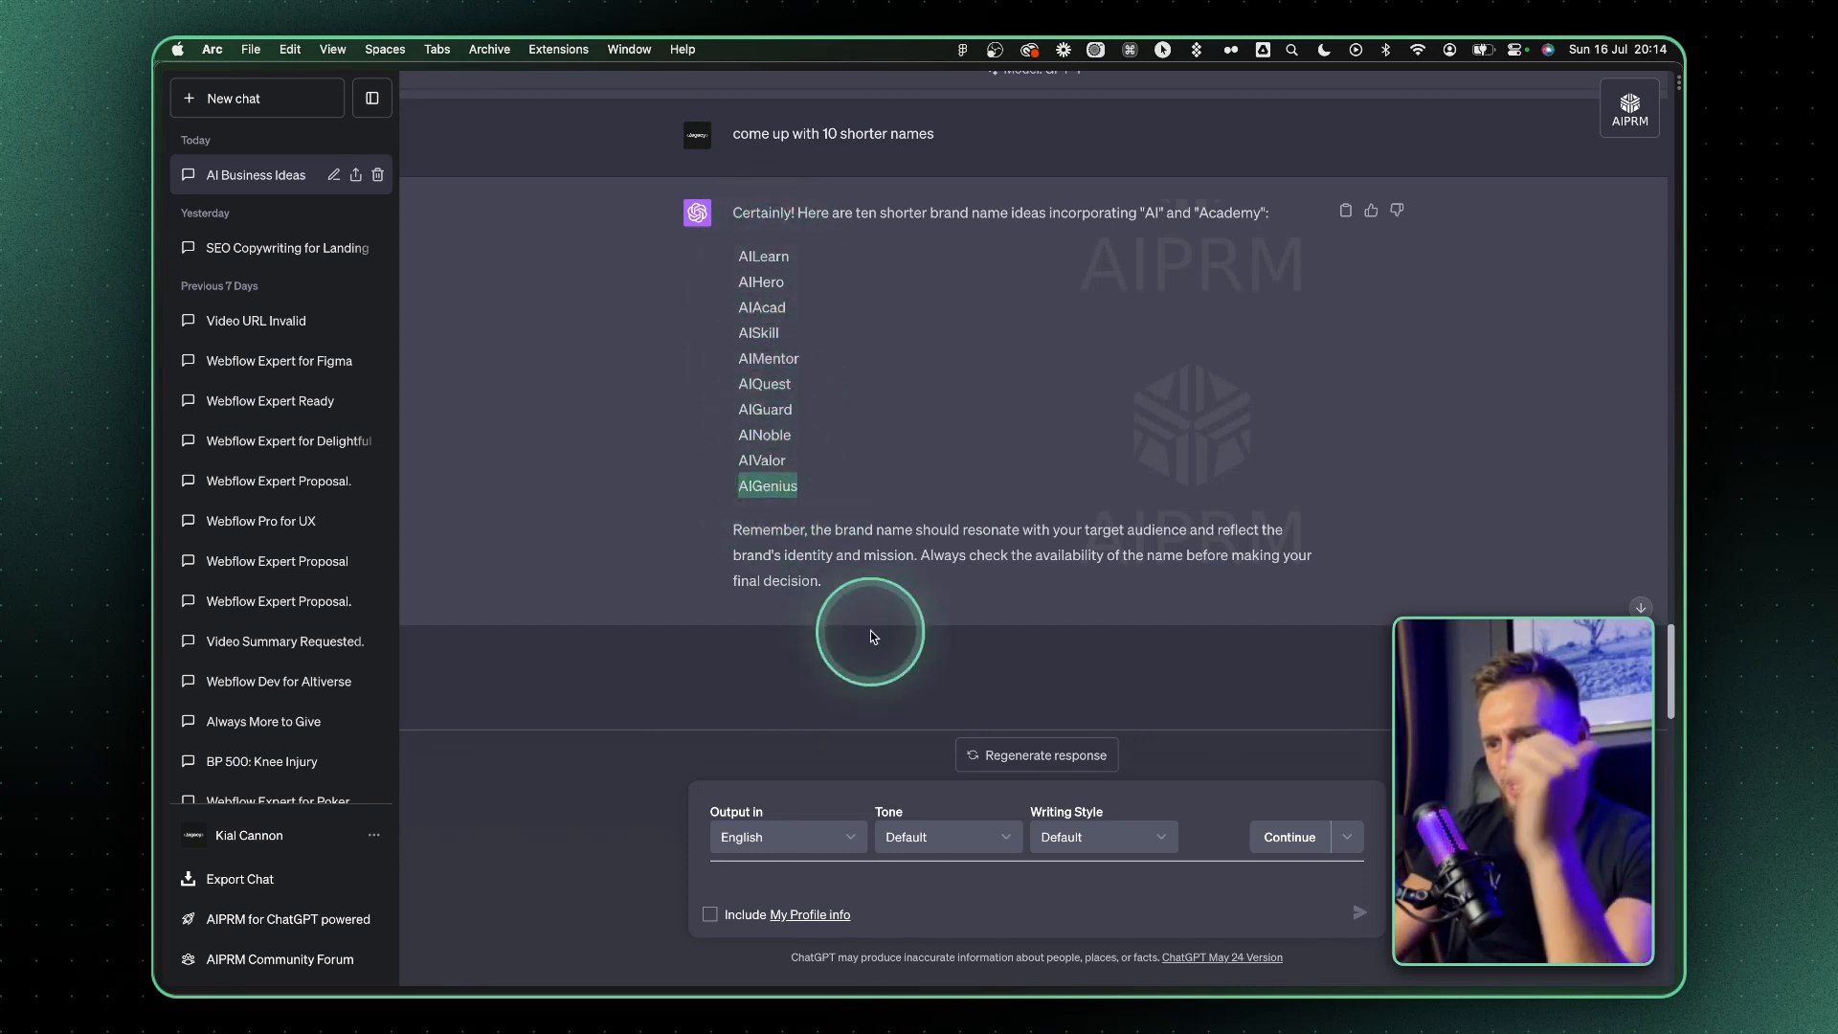
pyautogui.scroll(10, 852, 478)
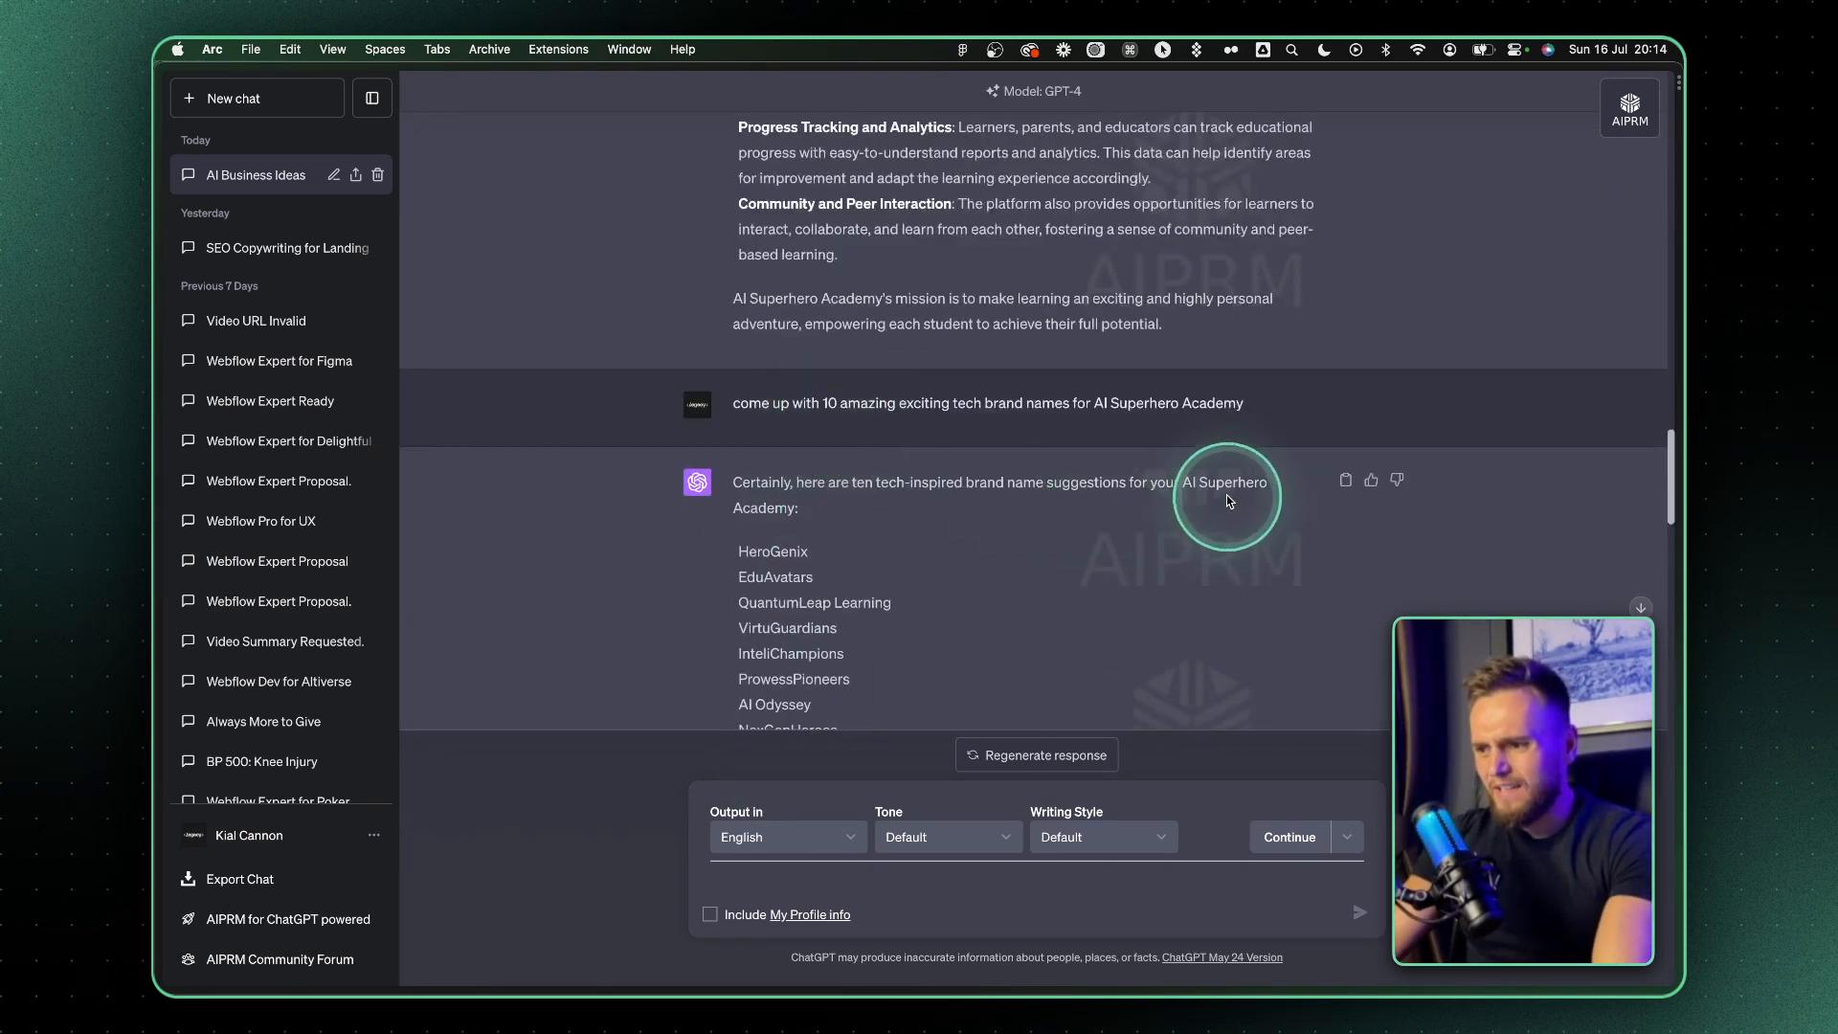
pyautogui.scroll(-1, 1148, 524)
pyautogui.scroll(-10, 1147, 525)
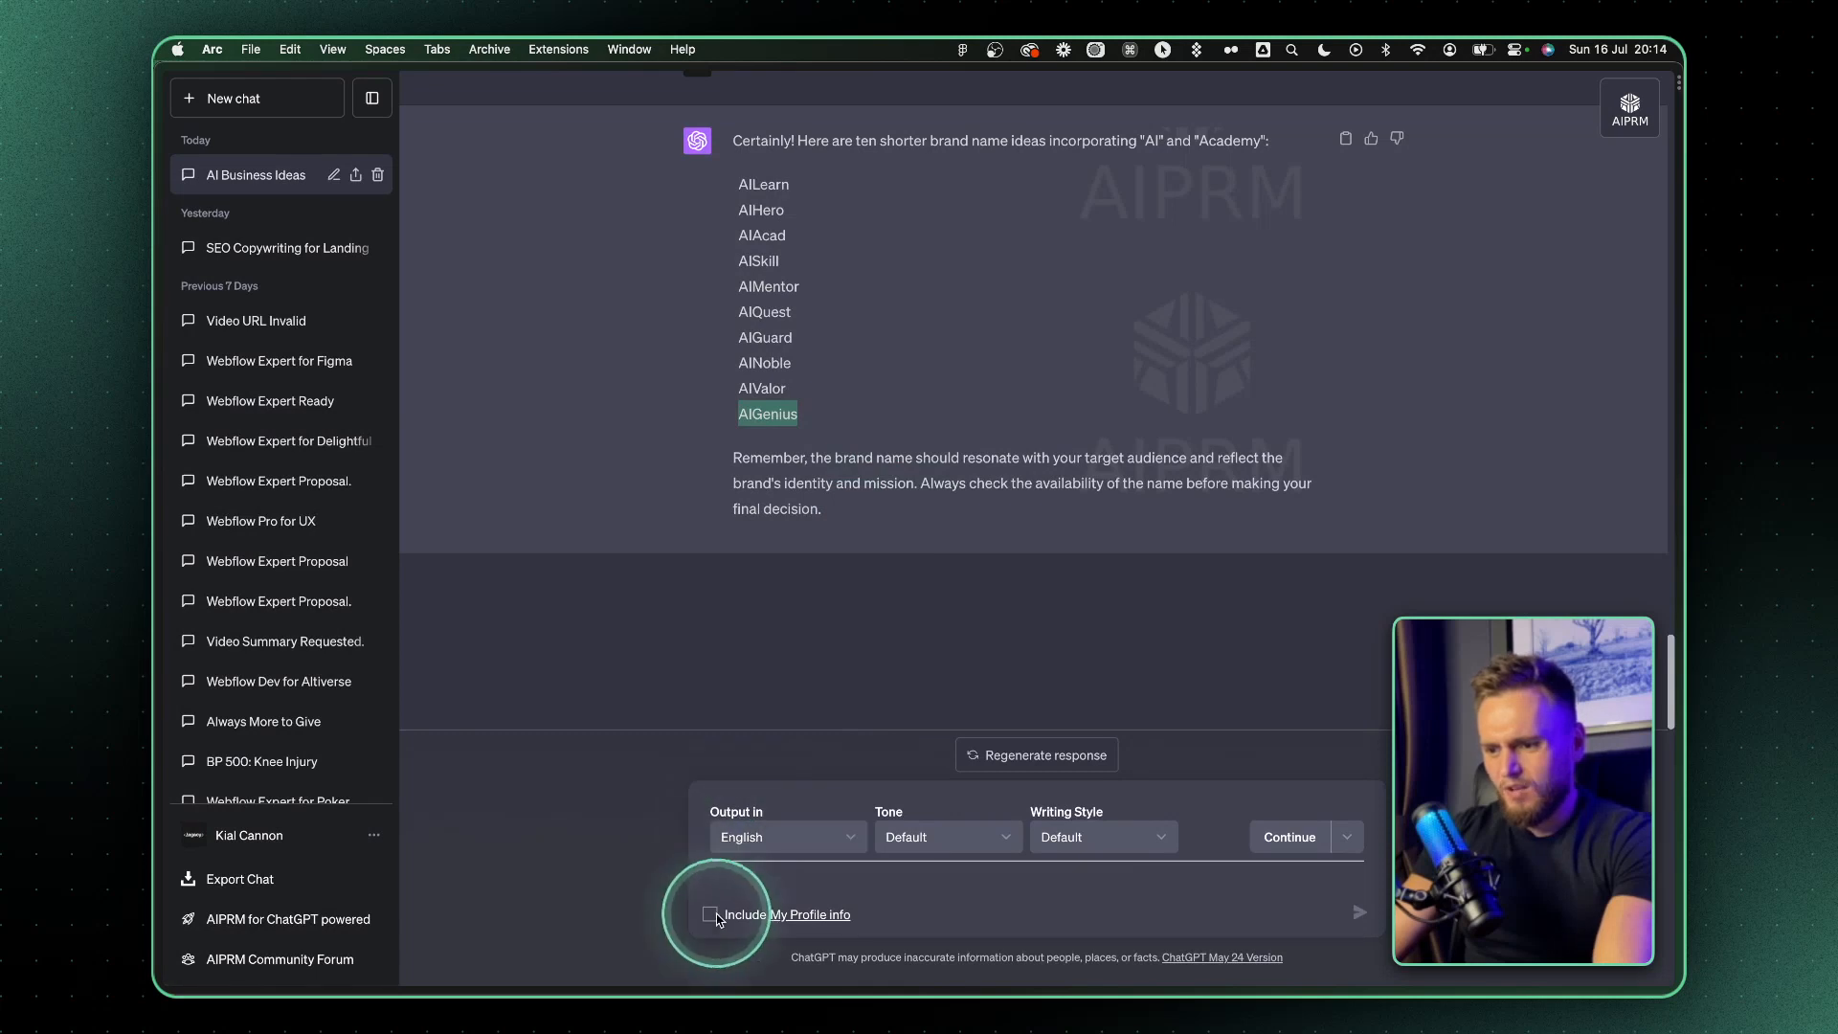
pyautogui.click(754, 887)
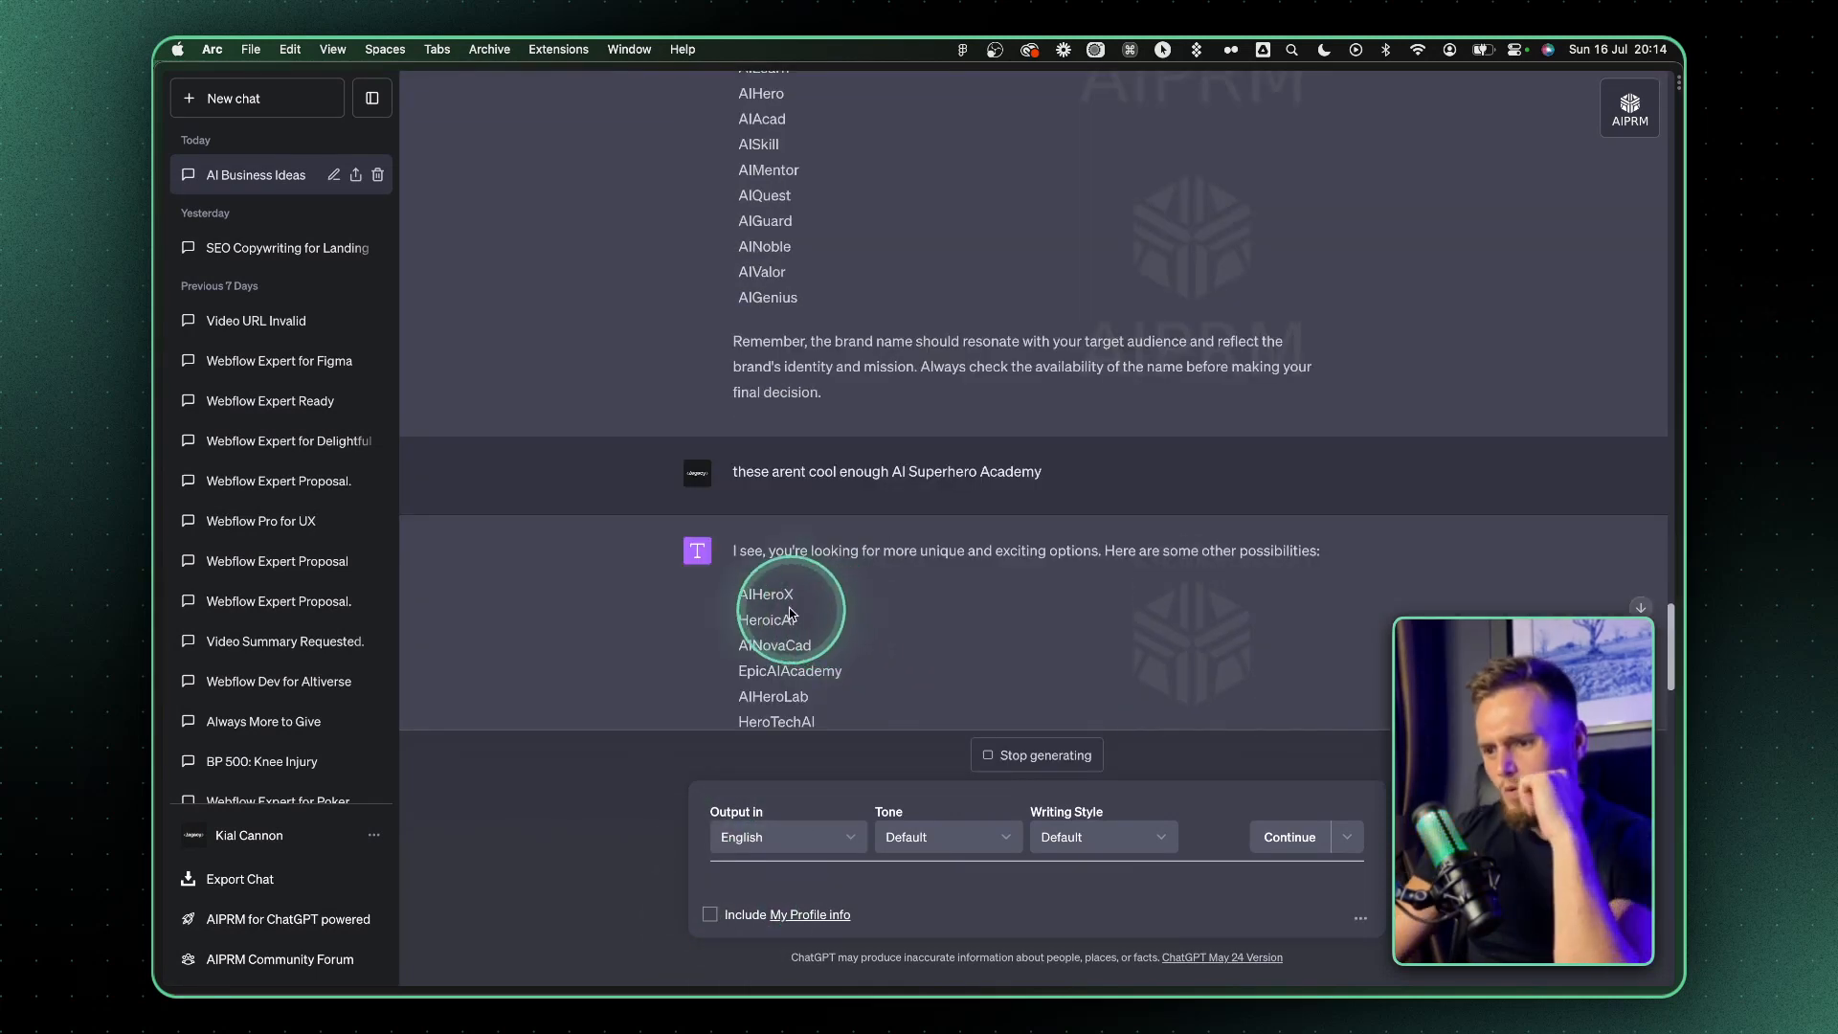
# Review the new name suggestions and draft the message "i like these three" listing AIHeroLab and HeroTechAI
pyautogui.scroll(-3, 787, 595)
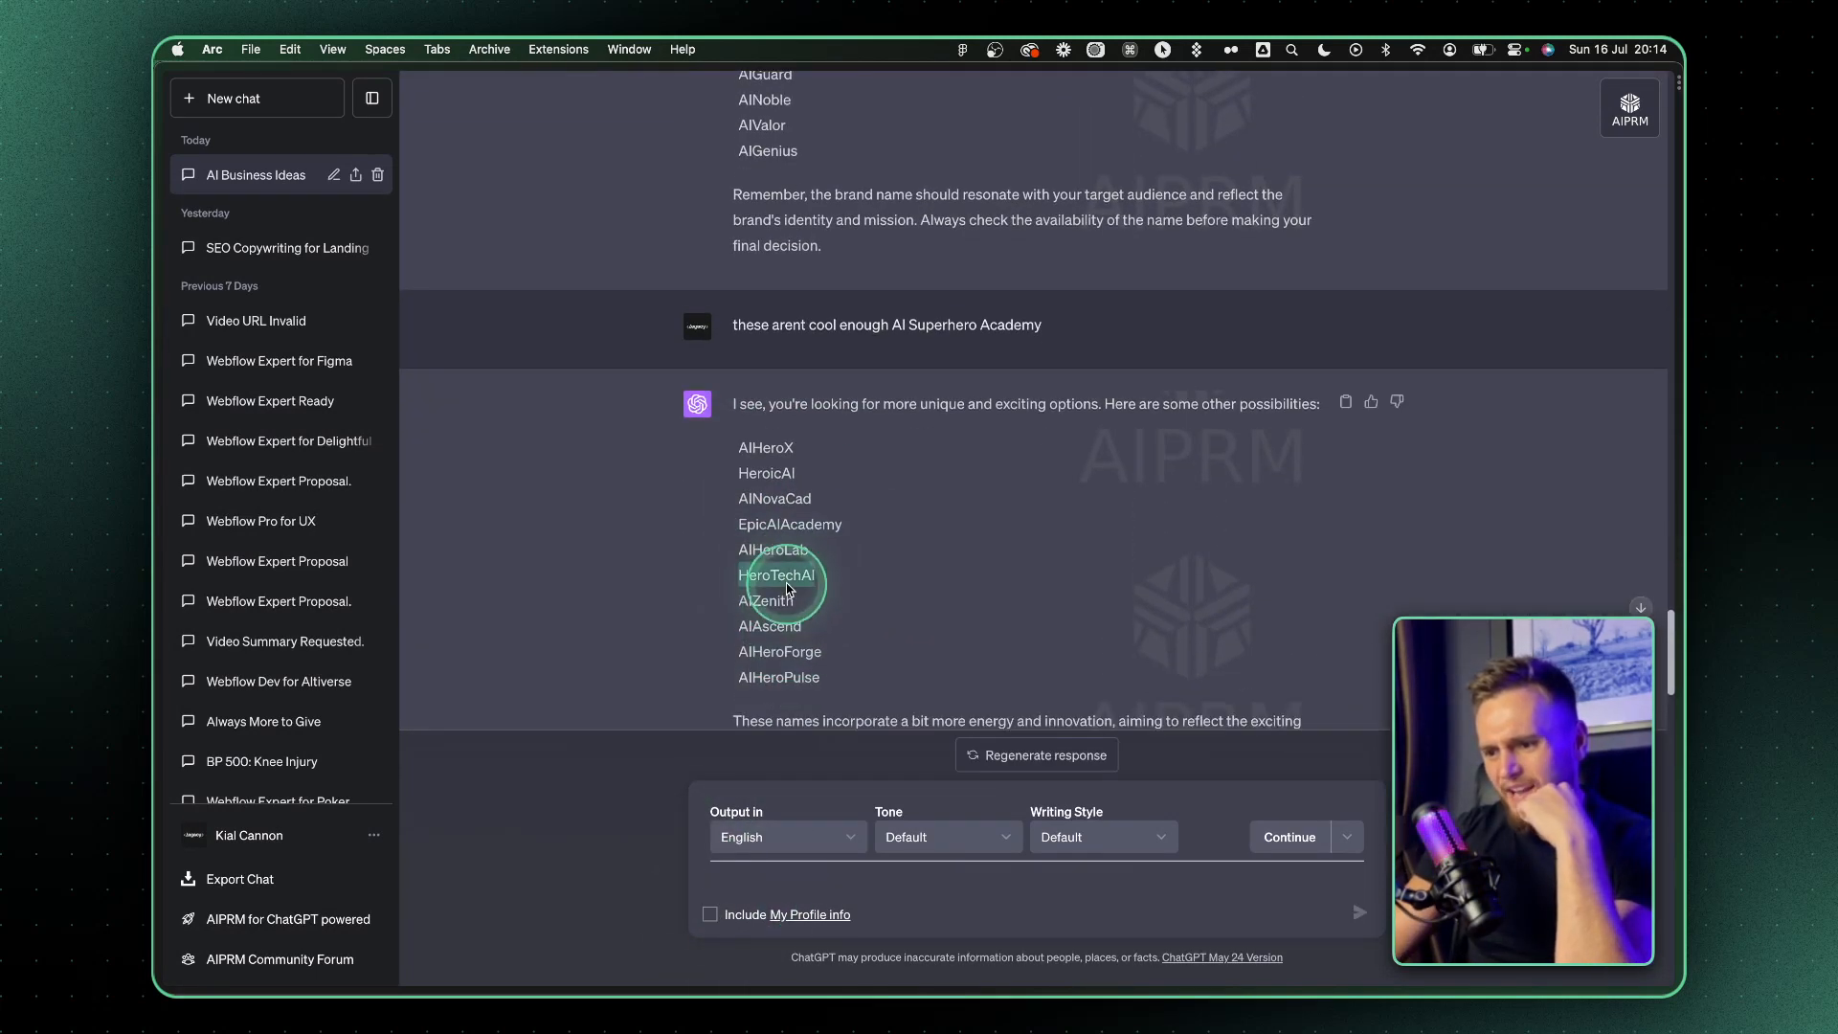
pyautogui.doubleClick(767, 449)
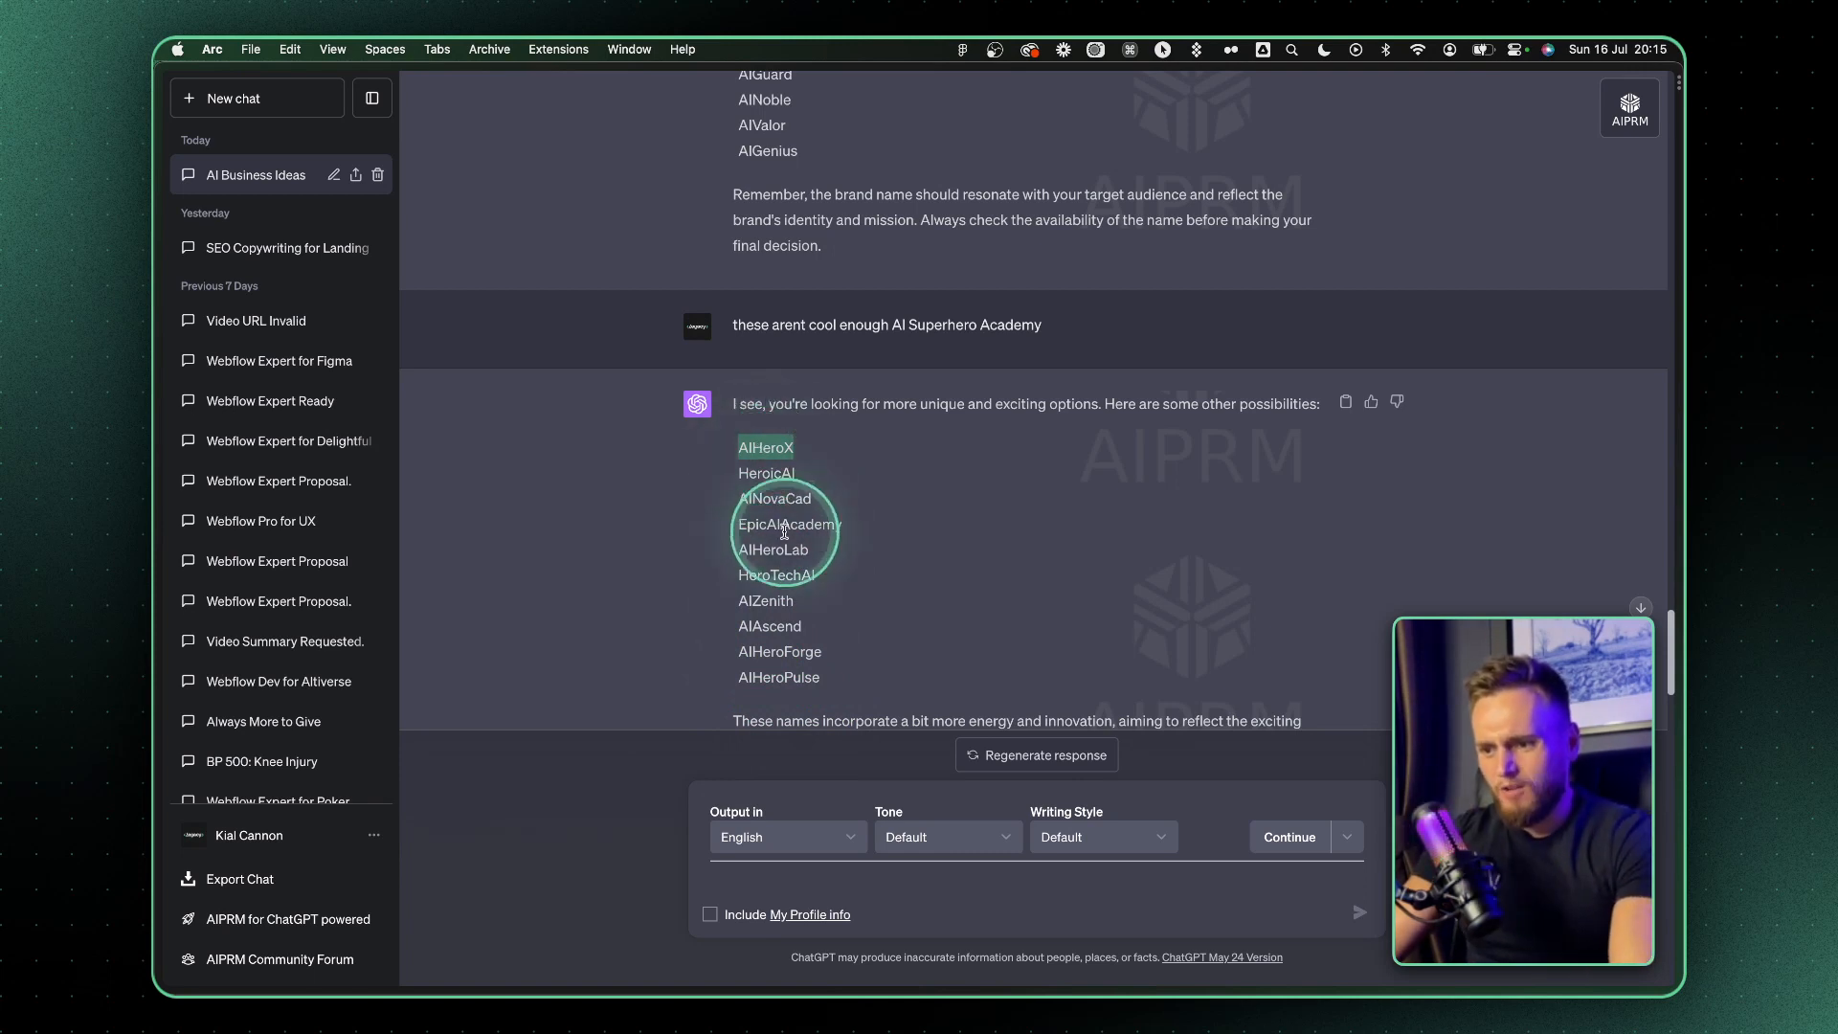
pyautogui.doubleClick(778, 578)
pyautogui.doubleClick(778, 552)
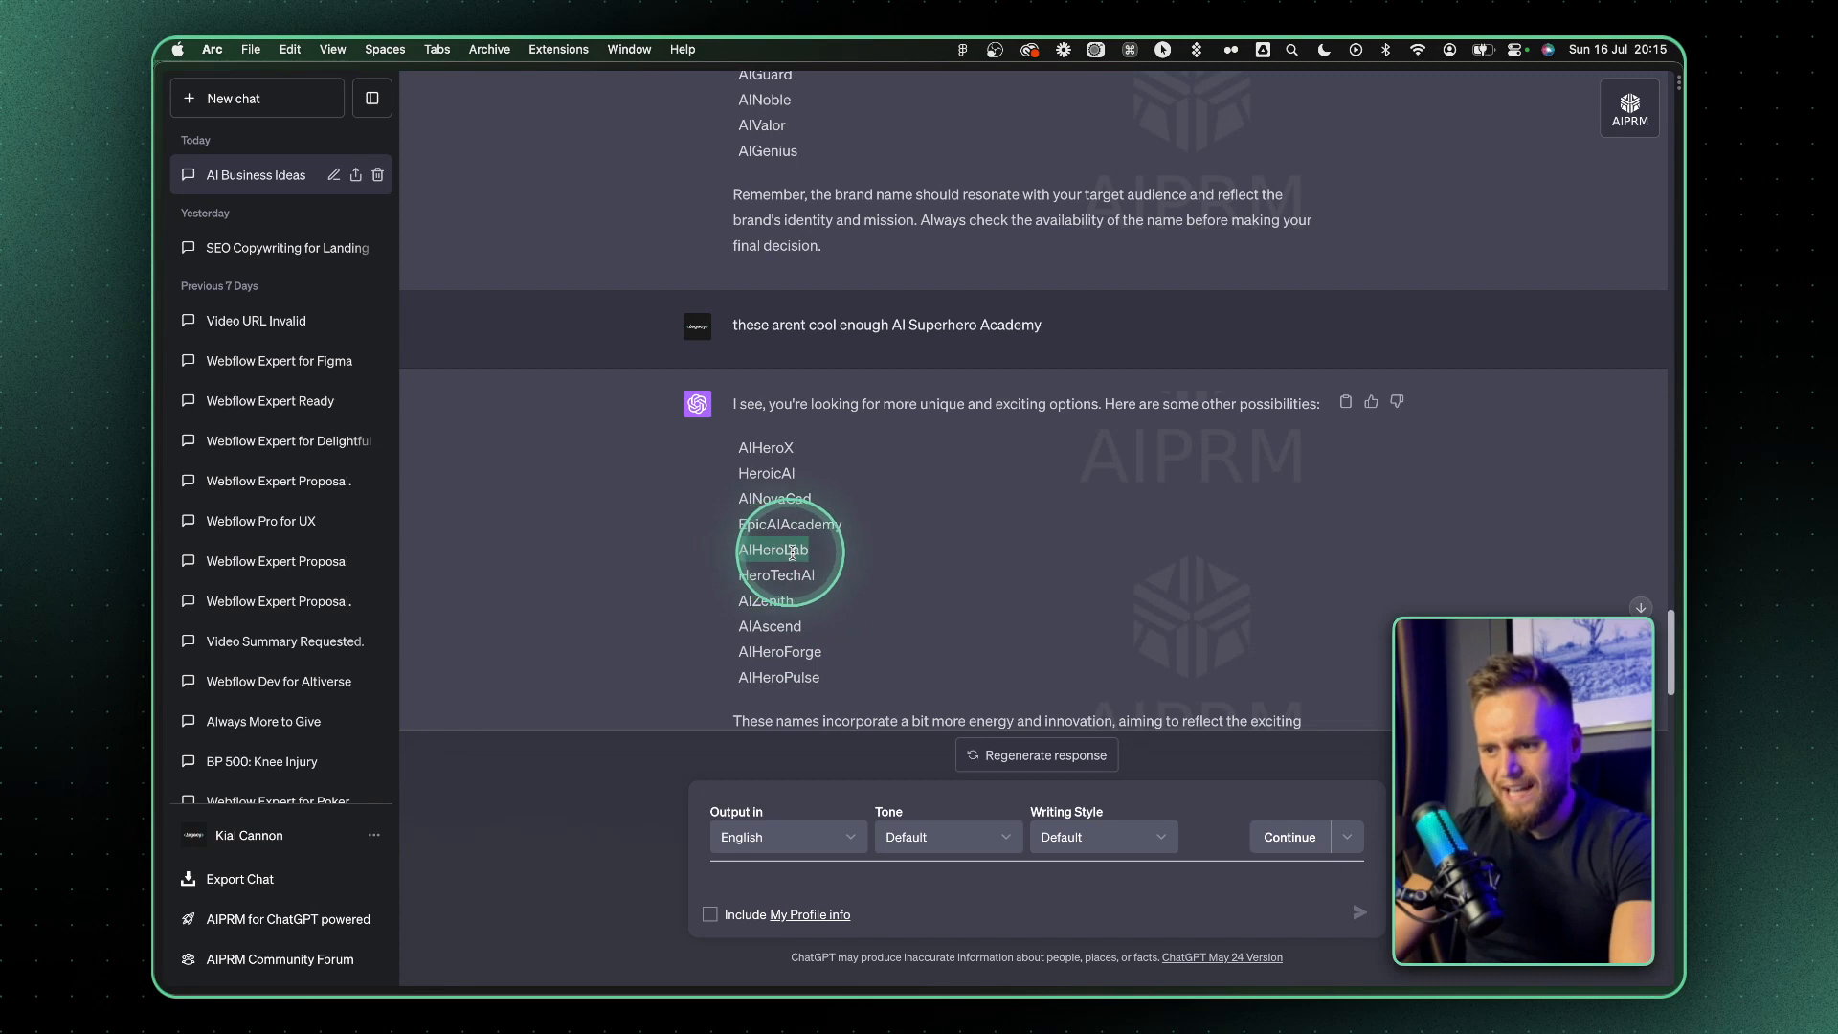
pyautogui.click(730, 884)
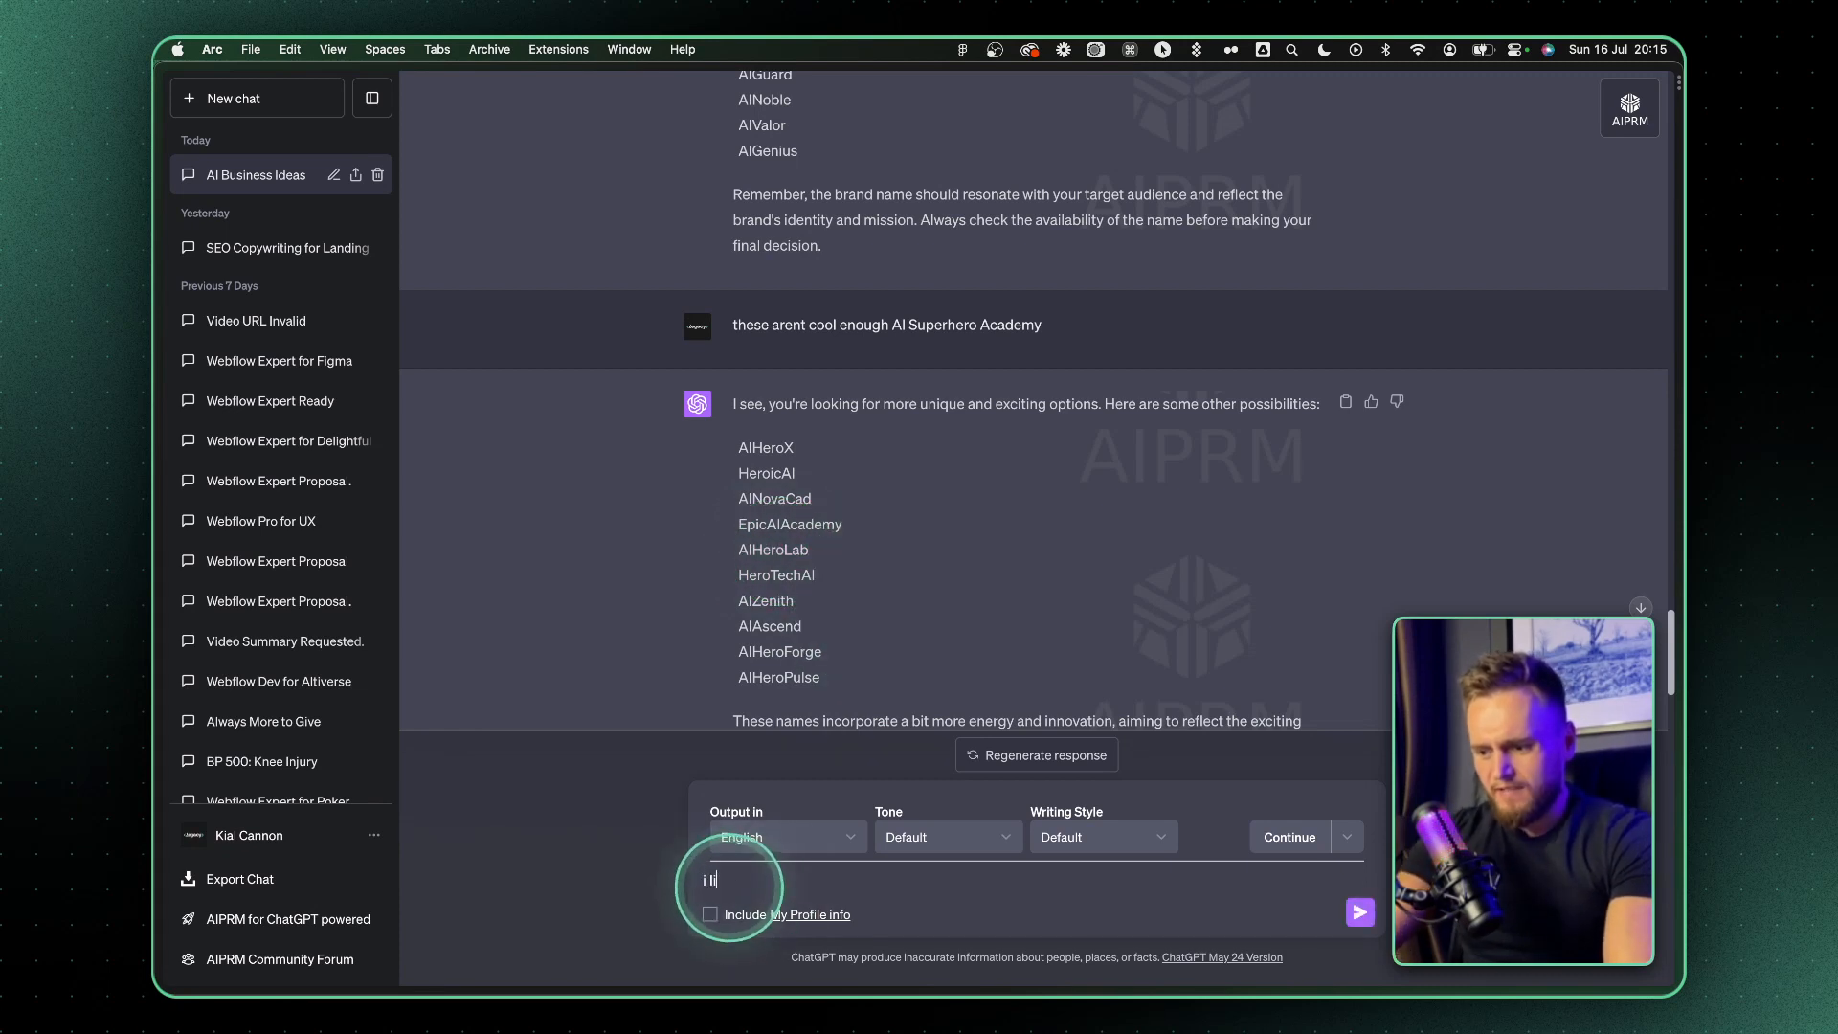
pyautogui.write('i like these three  AIHeroLab H')
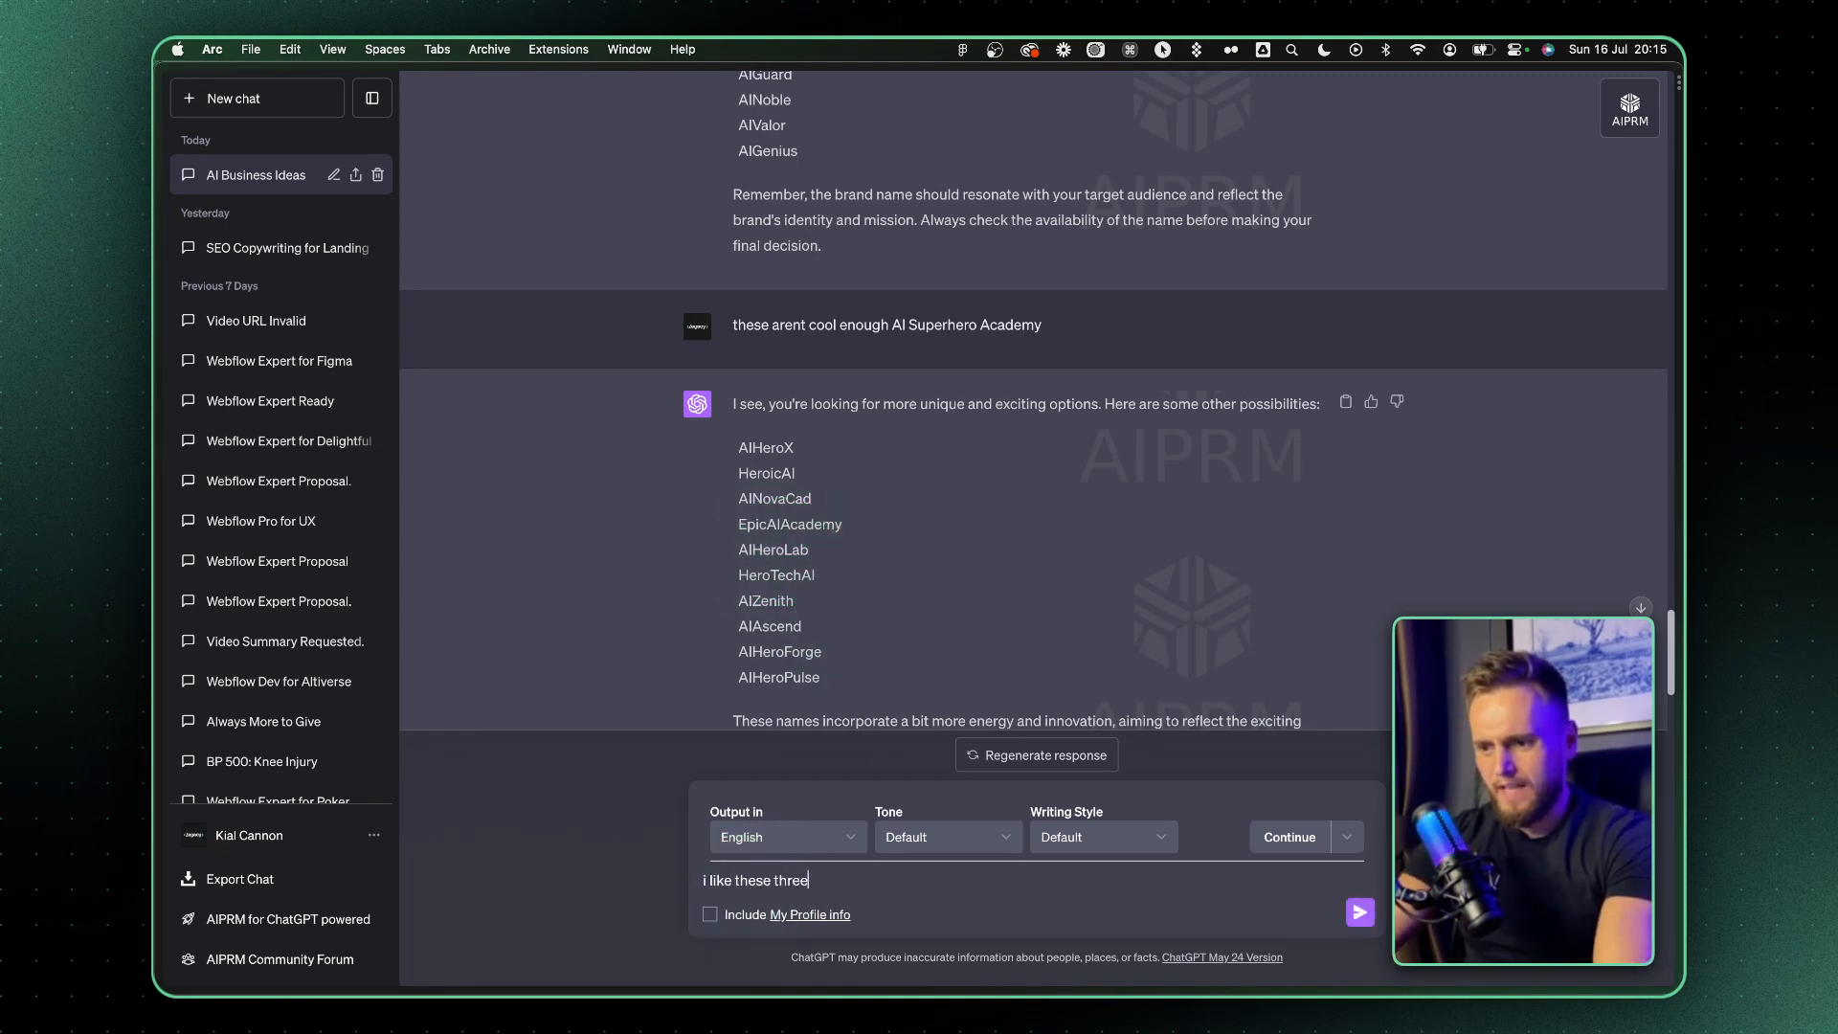
pyautogui.write('eroTechAI')
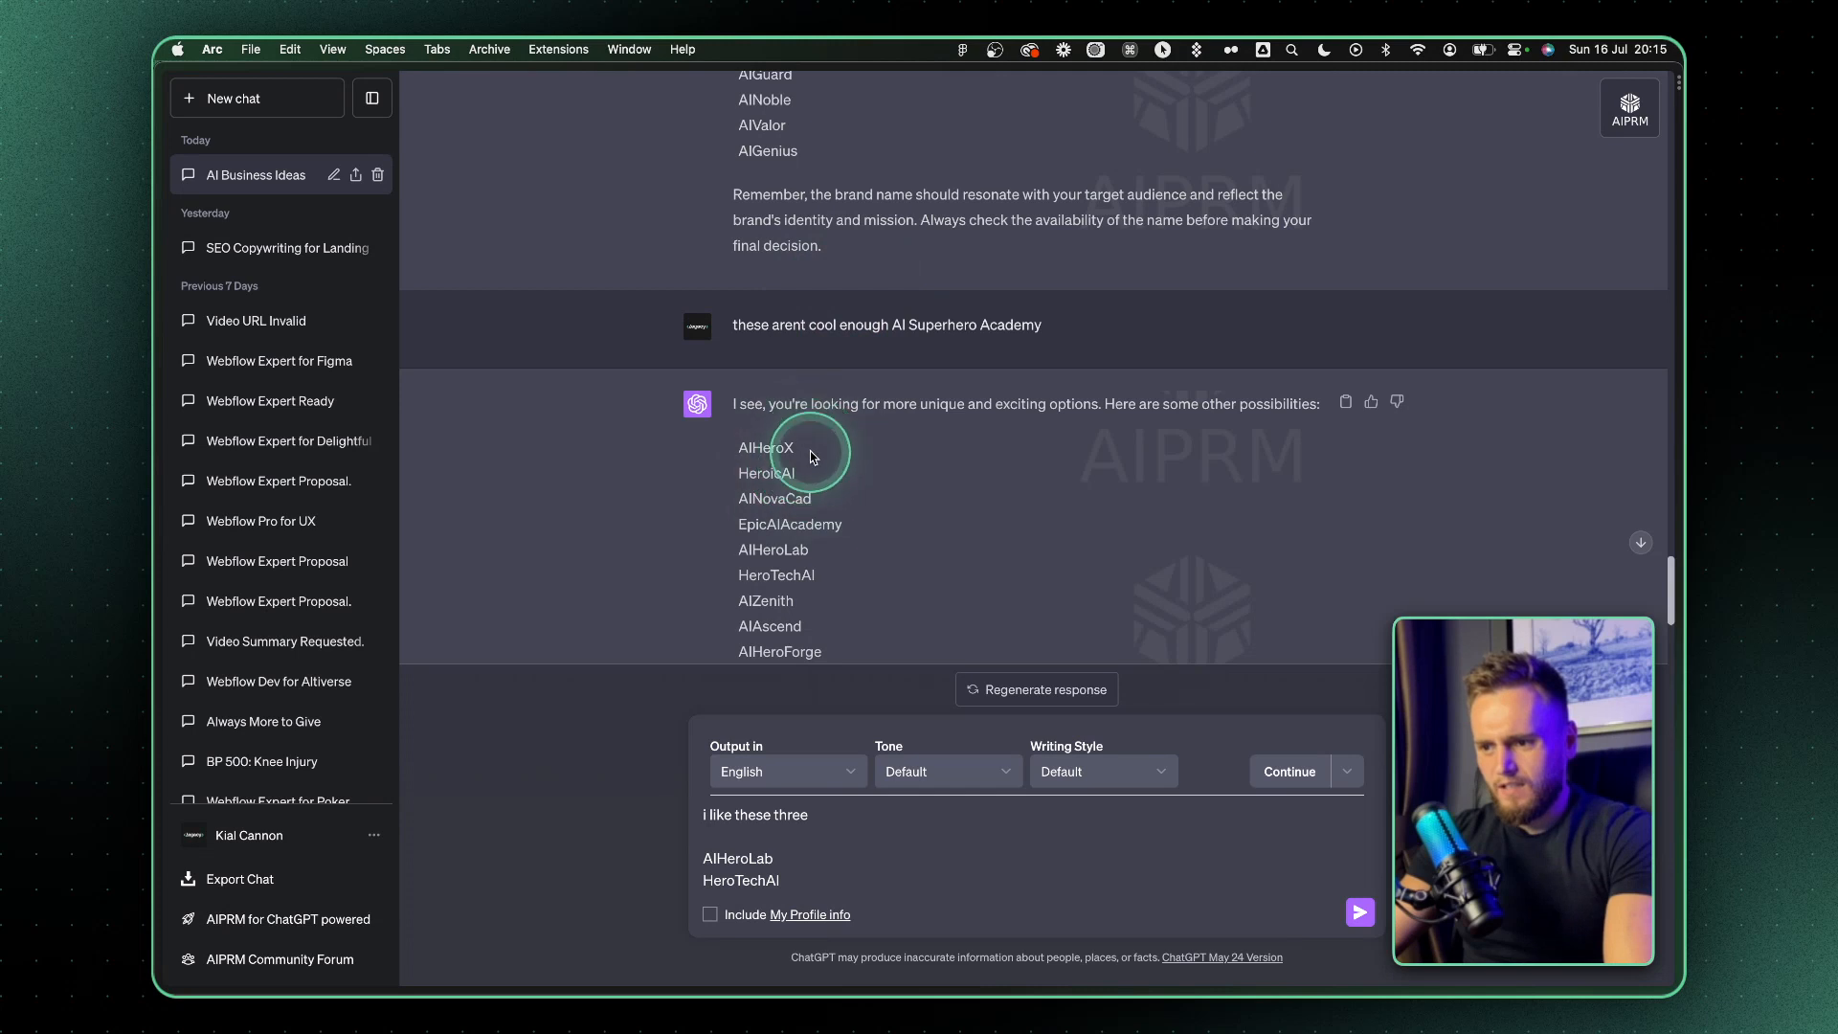
# Copy AIHeroX from the suggestions onto a new line of the drafted message and send it
pyautogui.moveTo(811, 456); pyautogui.dragTo(712, 458)
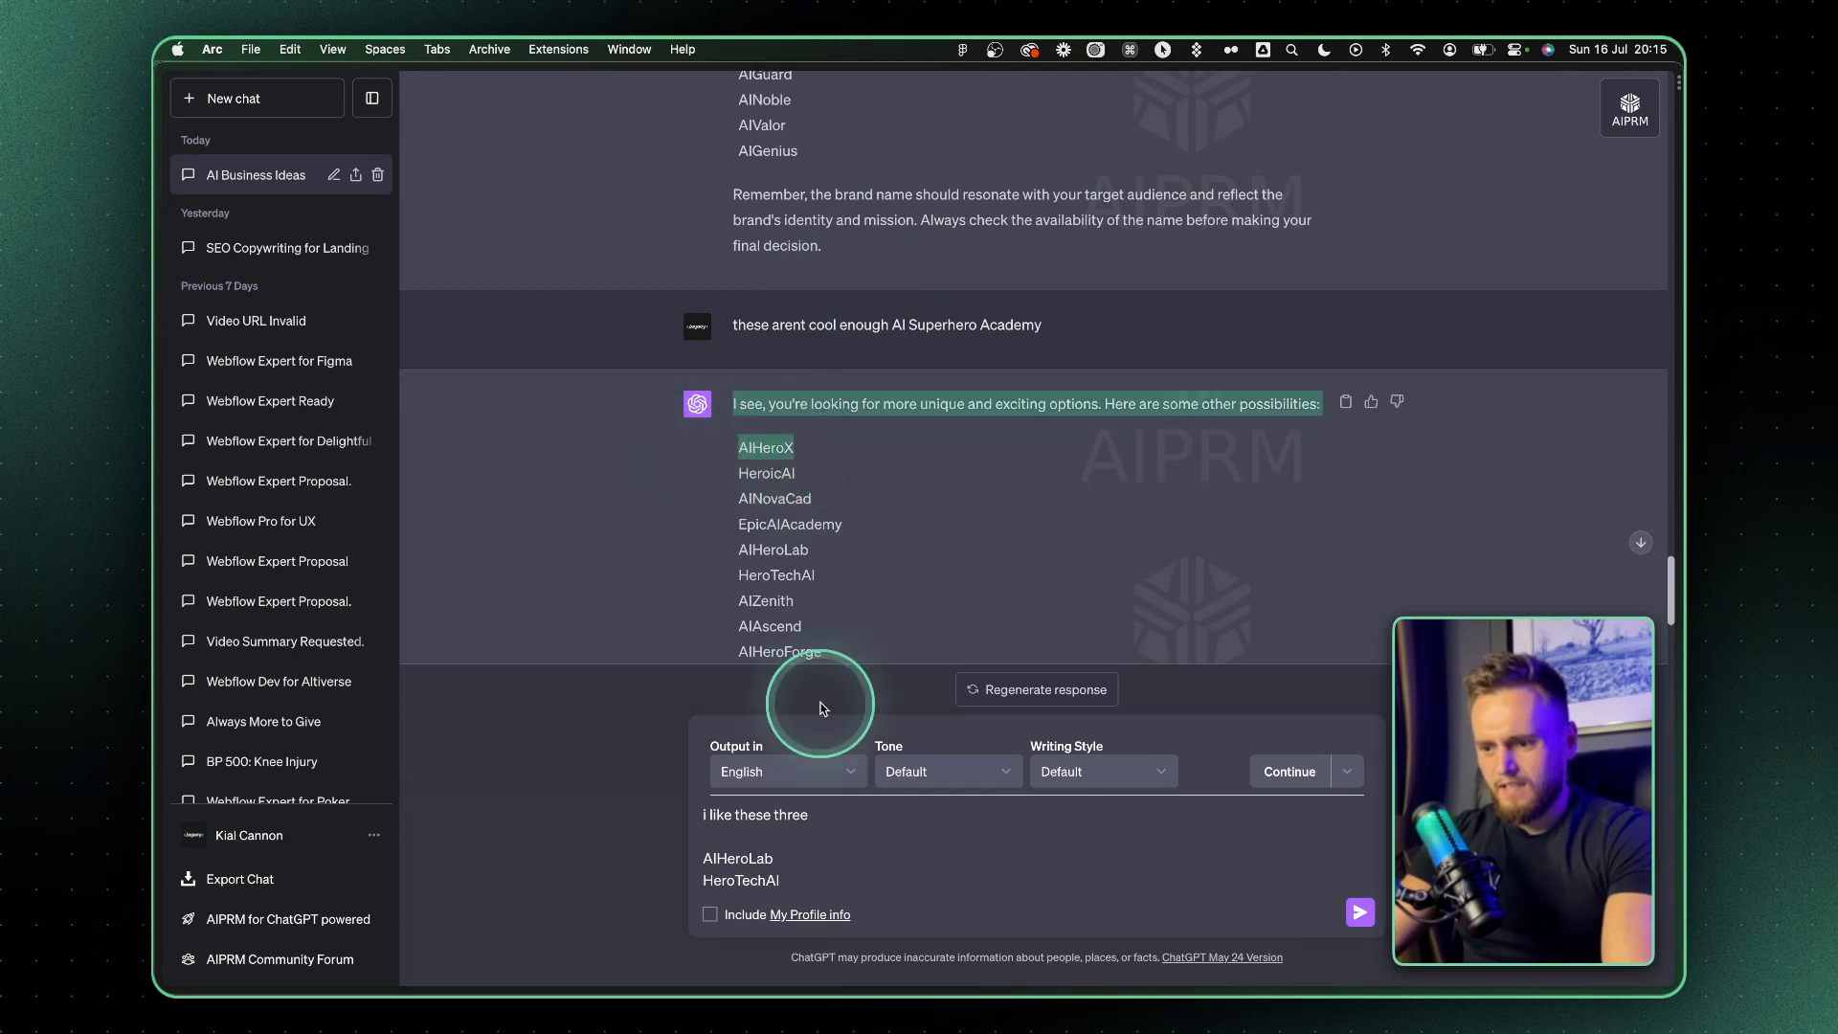
pyautogui.click(772, 455)
pyautogui.doubleClick(767, 454)
pyautogui.press('super+c')
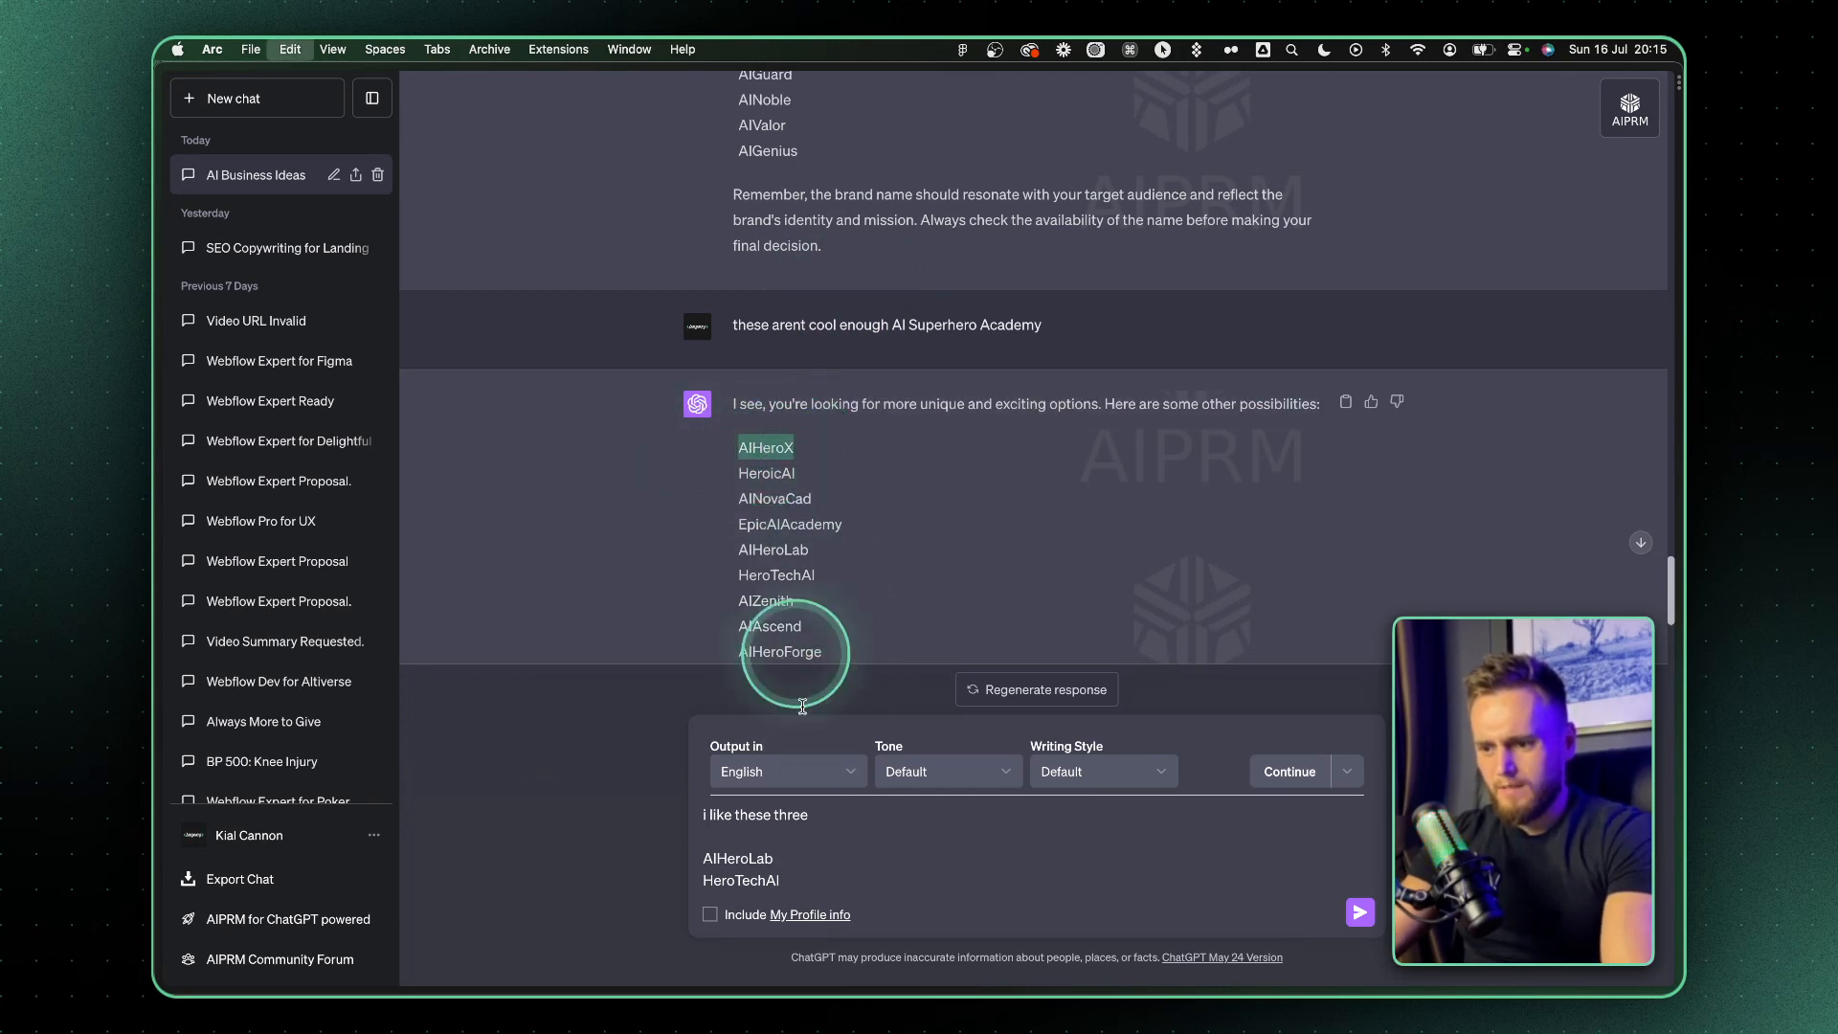
pyautogui.click(791, 879)
pyautogui.hotkey('shift', 'Return')
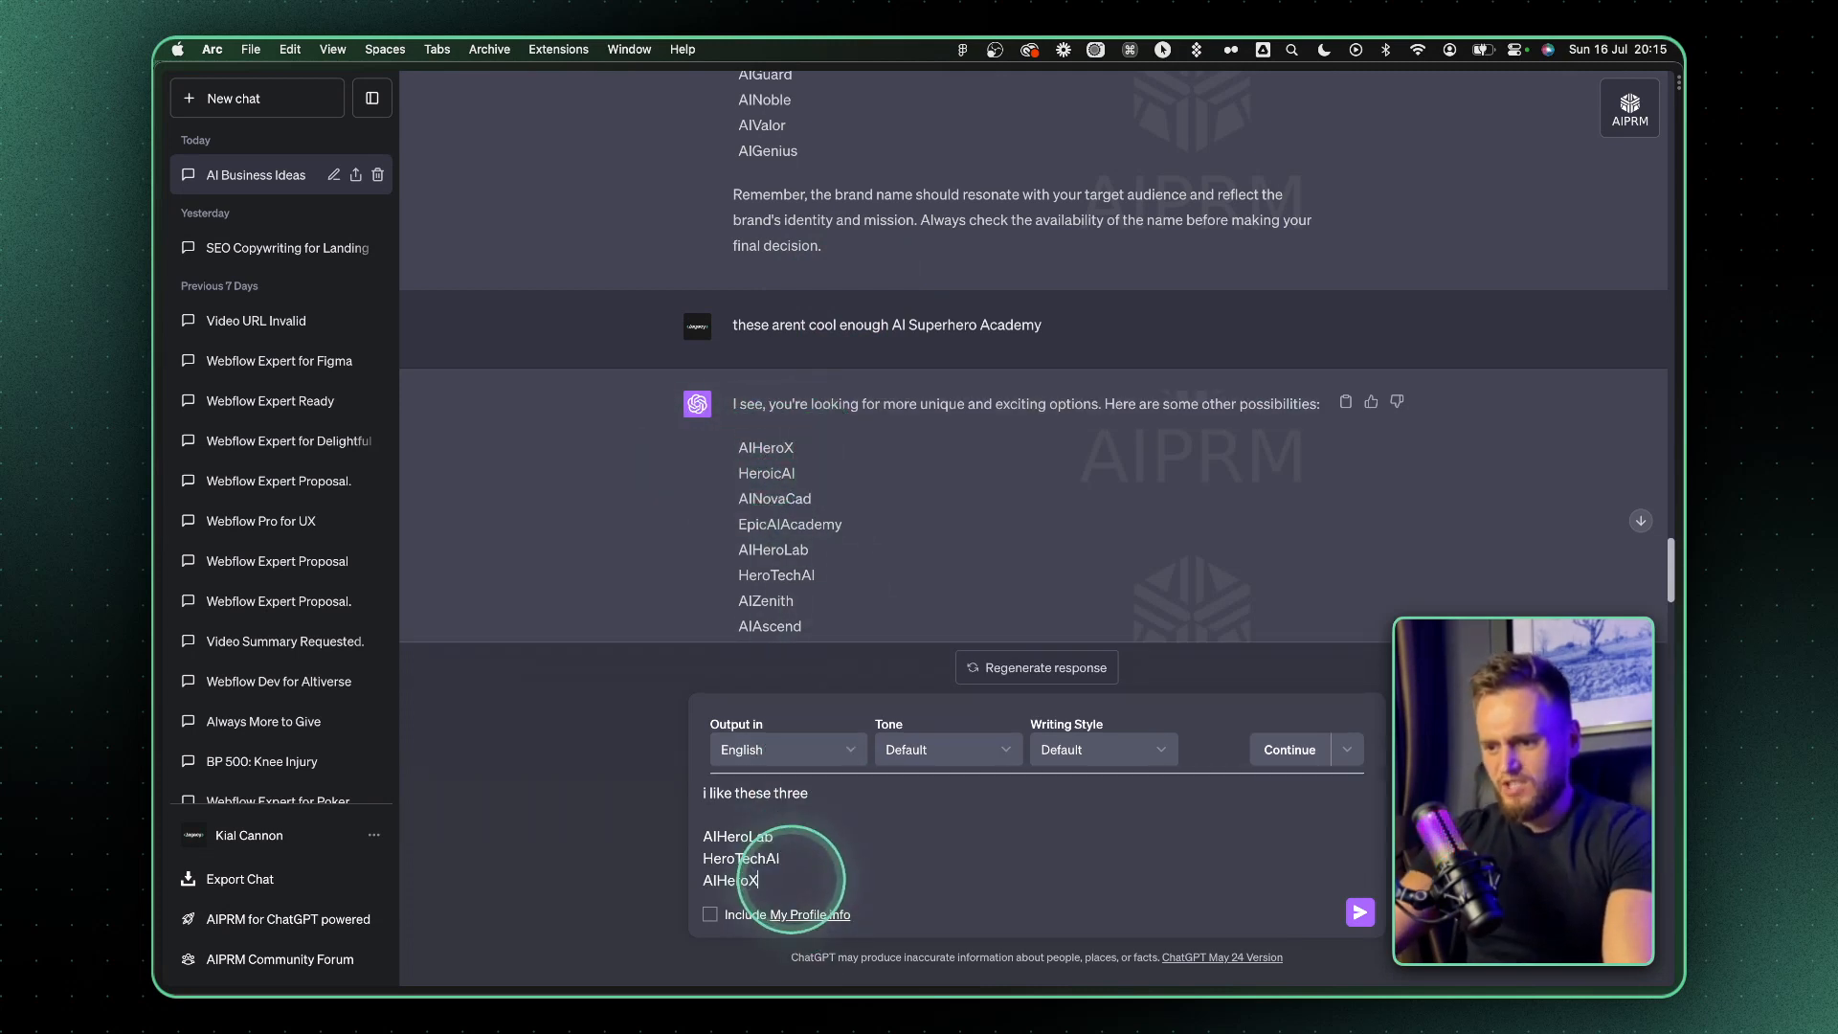
pyautogui.press('Return')
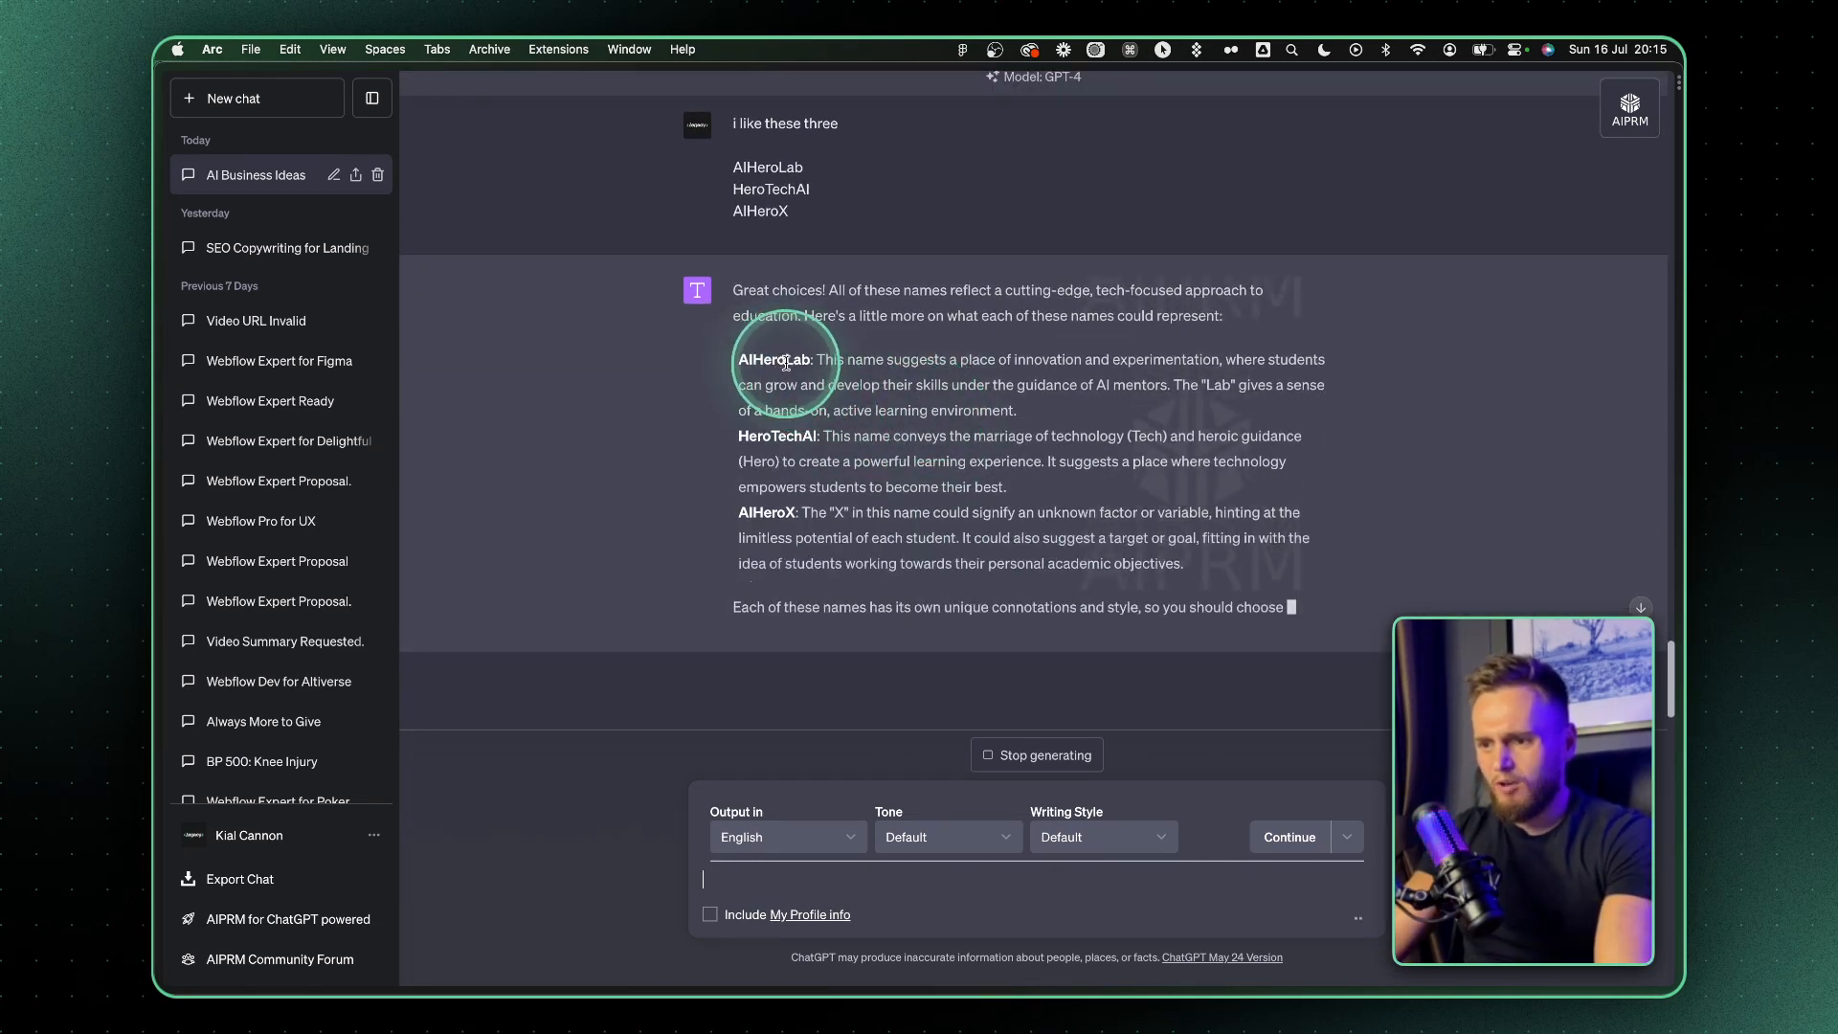
# Send the prompt "try more ames like this"
pyautogui.click(736, 879)
pyautogui.write('try more ames like this')
pyautogui.press('Return')
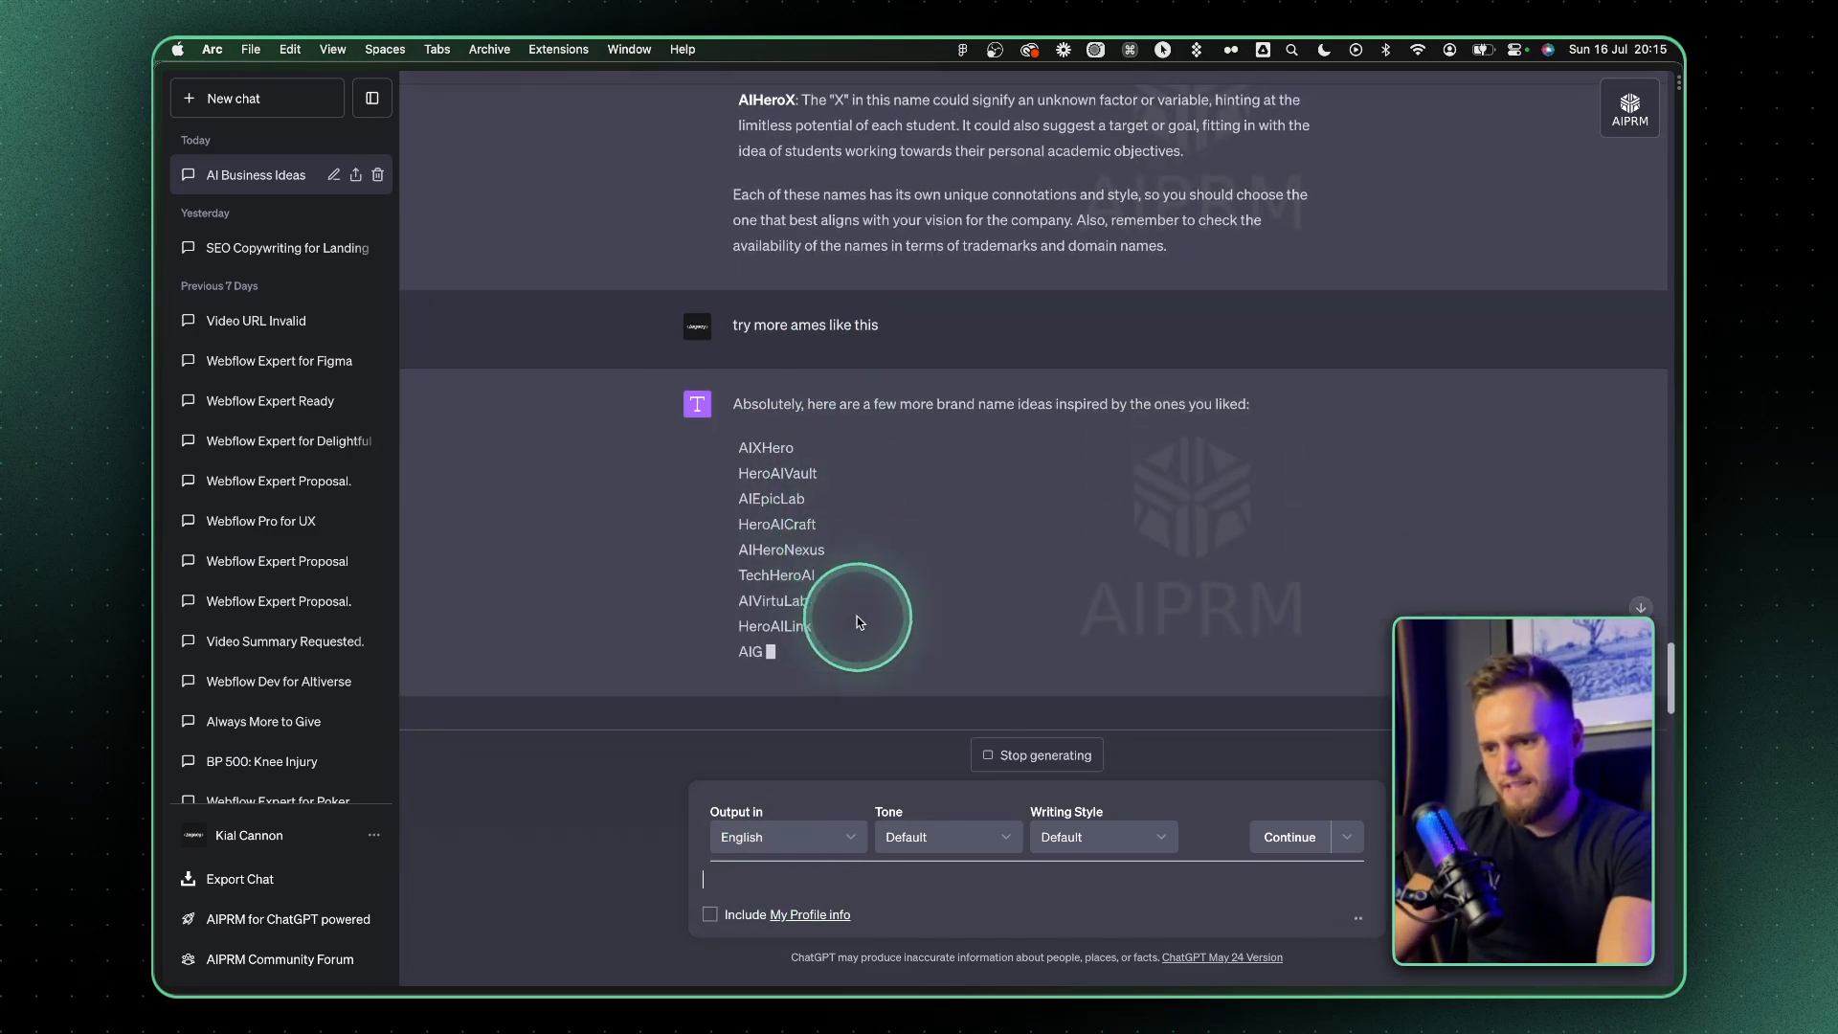
# Look over the additional names, including AIXHero and AIHeroNexus, and send "AiHeroAcademy" as the chosen name
pyautogui.doubleClick(777, 447)
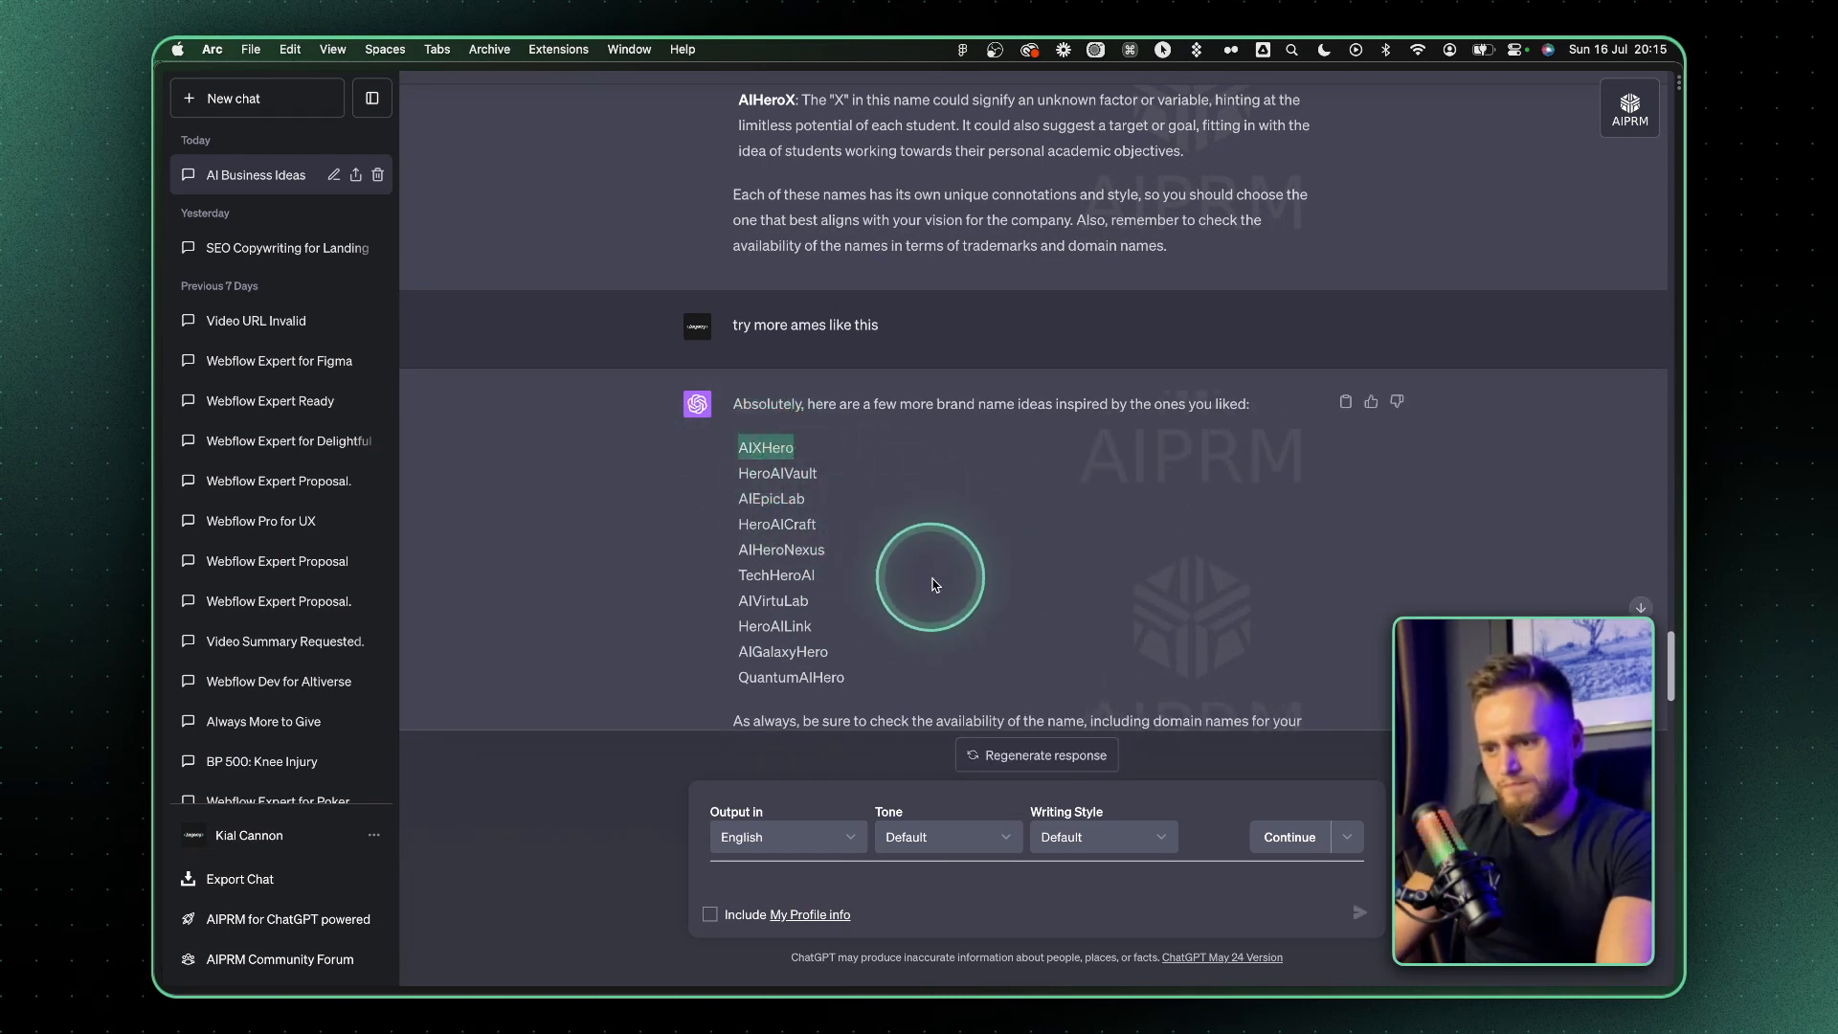
pyautogui.click(805, 553)
pyautogui.doubleClick(804, 552)
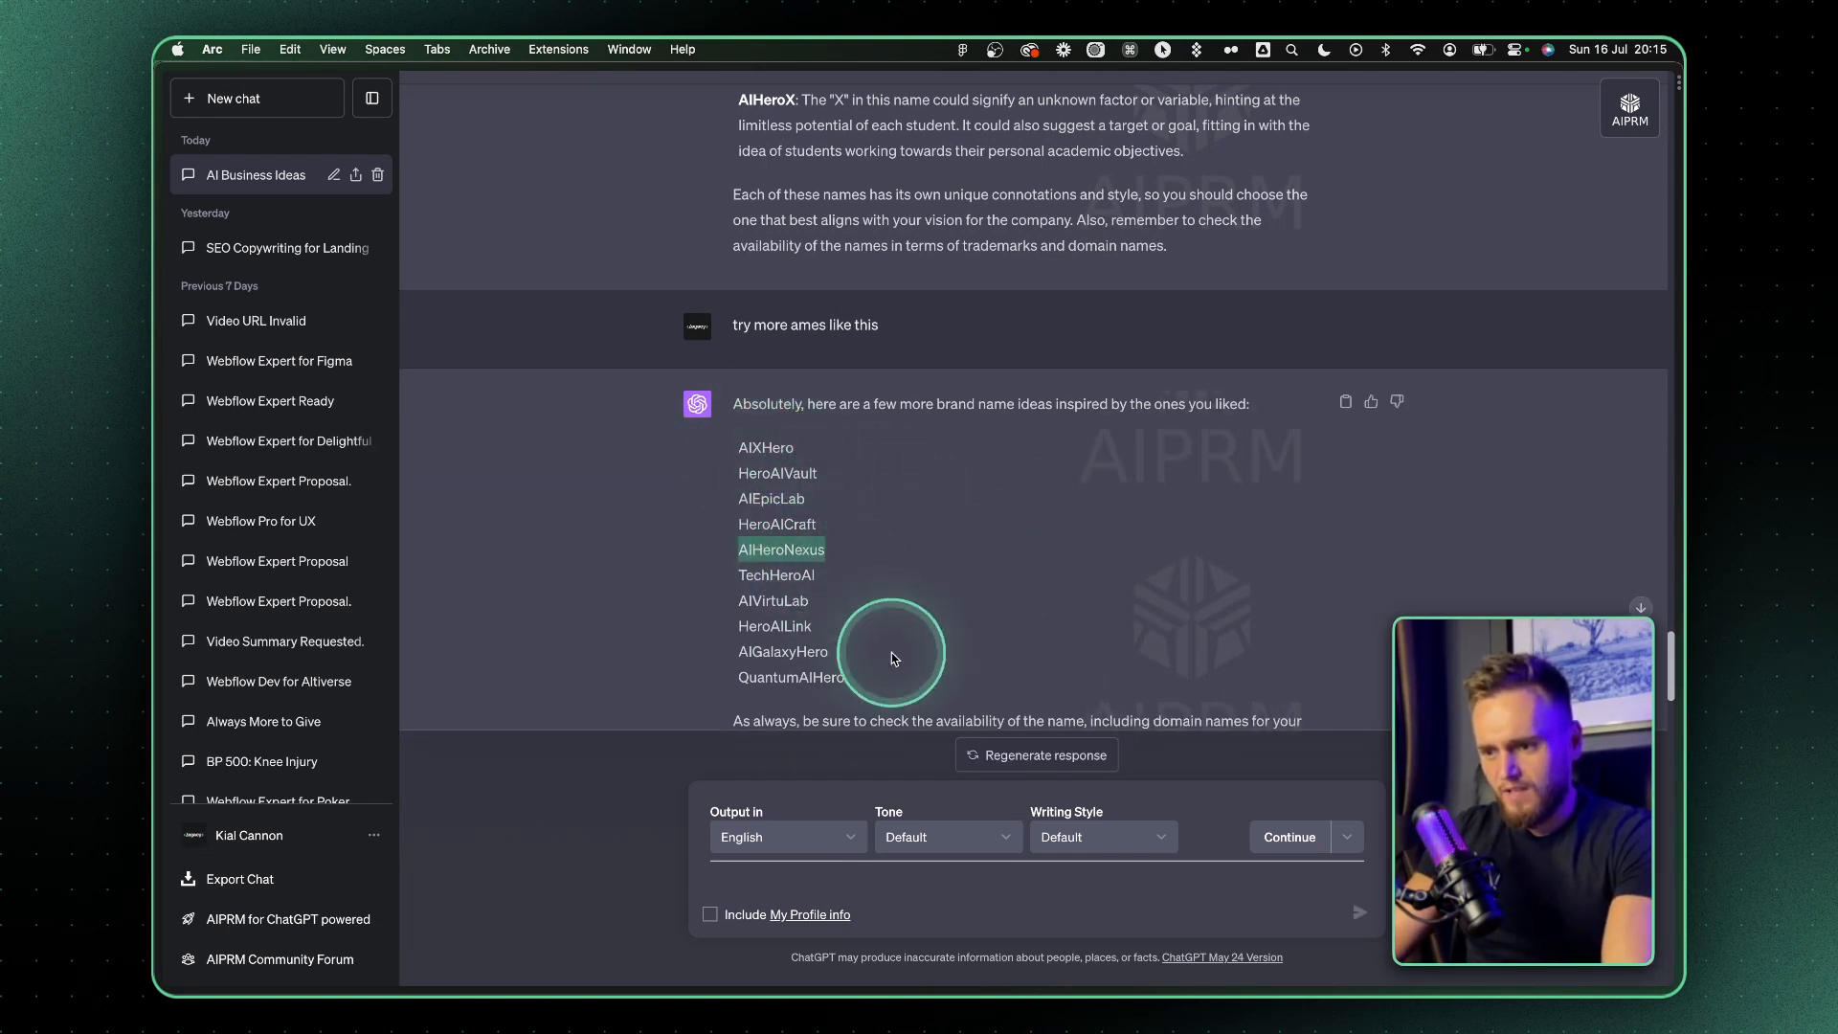
pyautogui.click(729, 877)
pyautogui.write('AI')
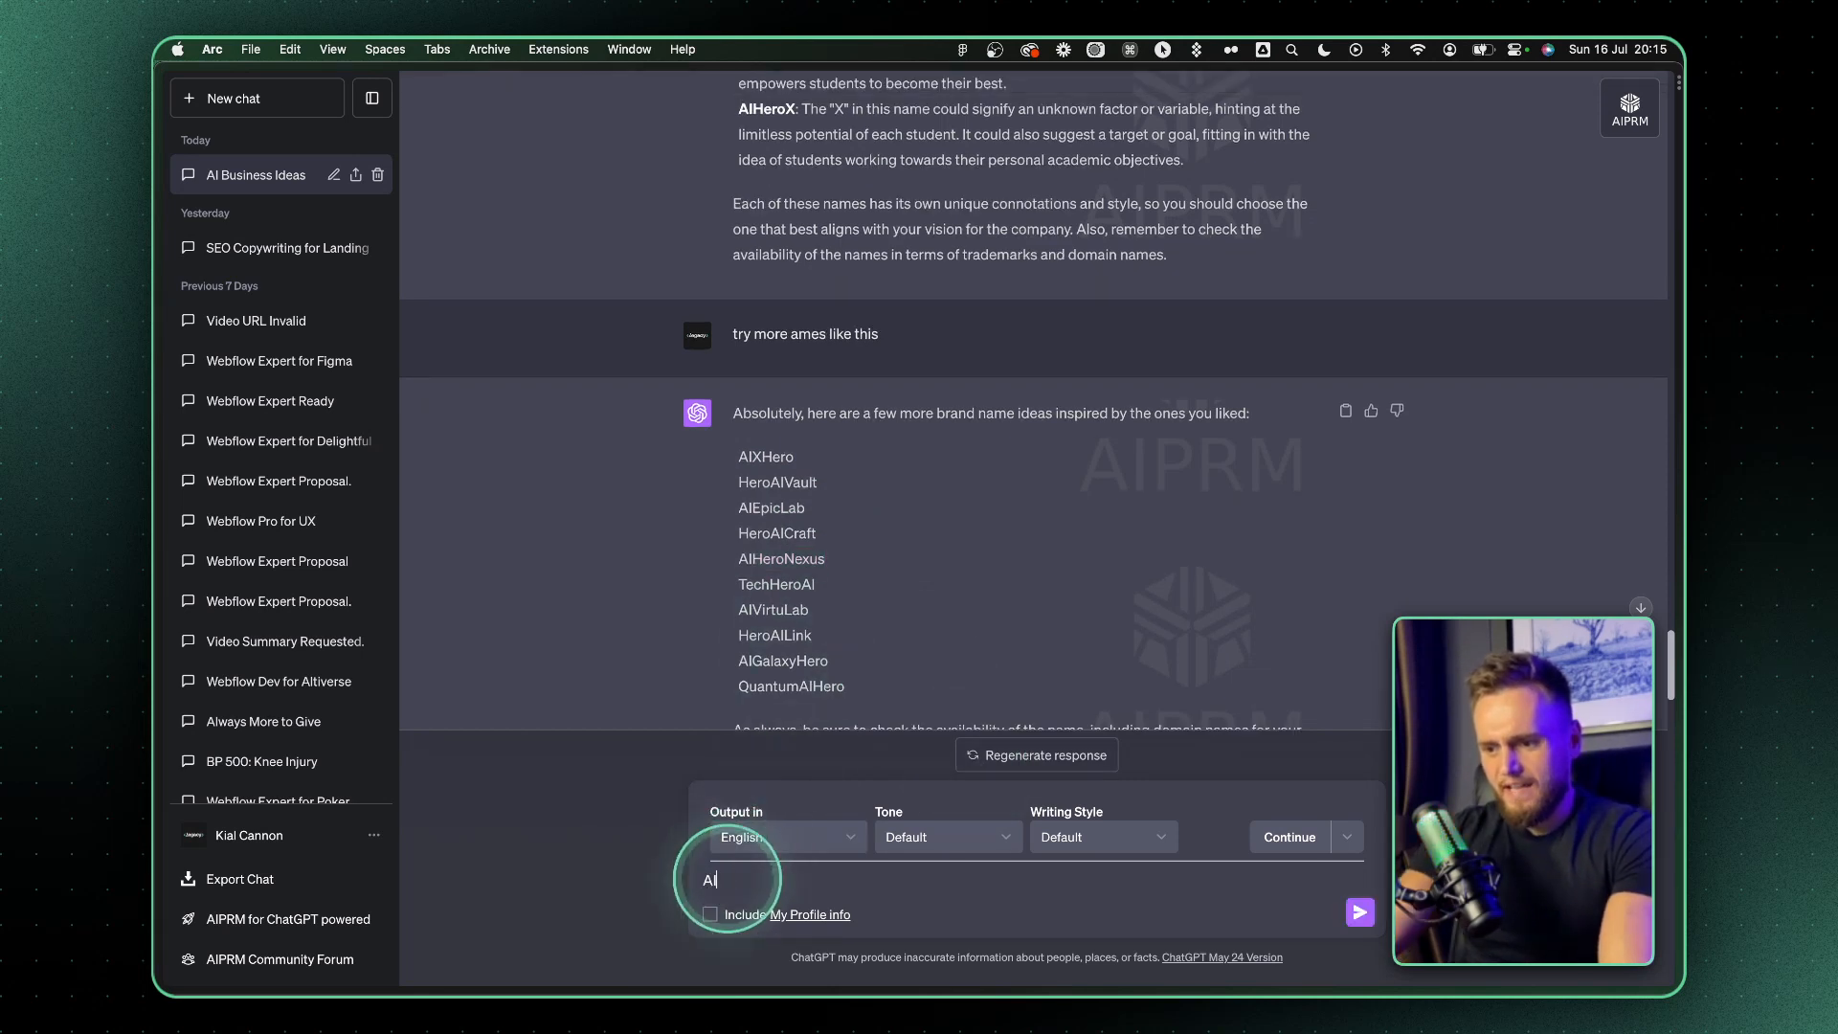
pyautogui.write(' N')
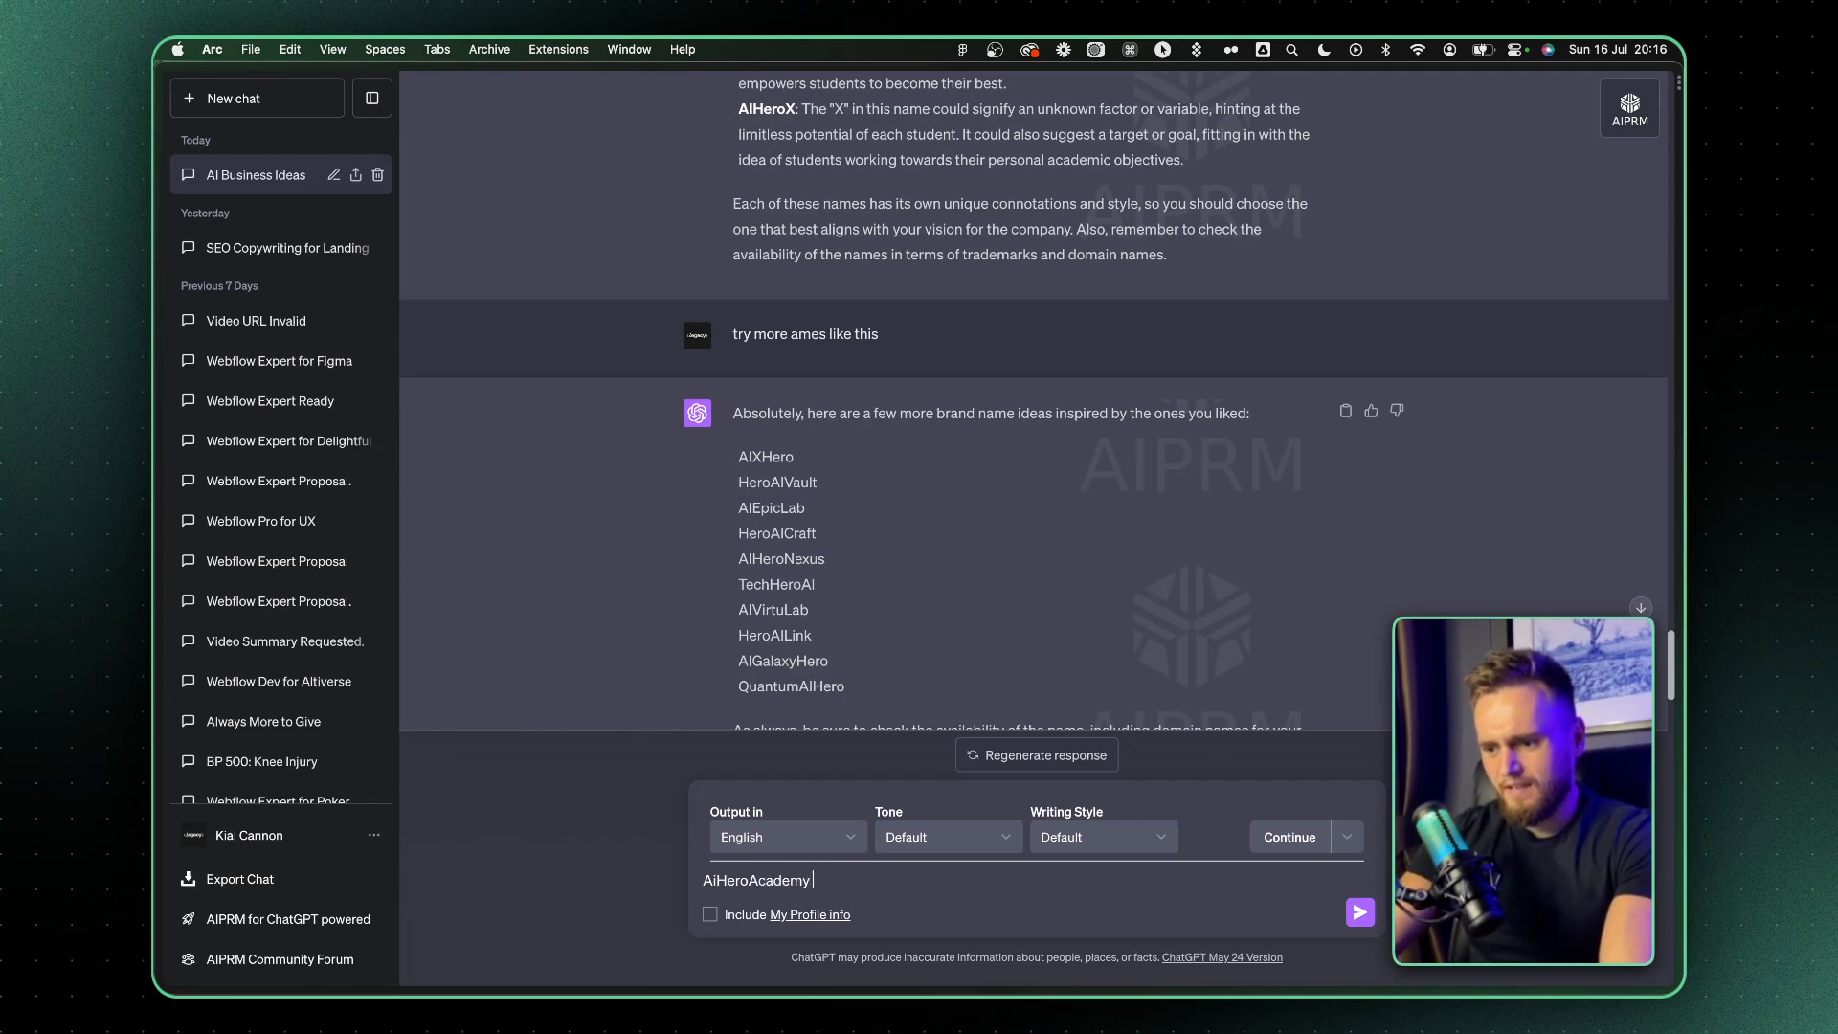
pyautogui.press('Return')
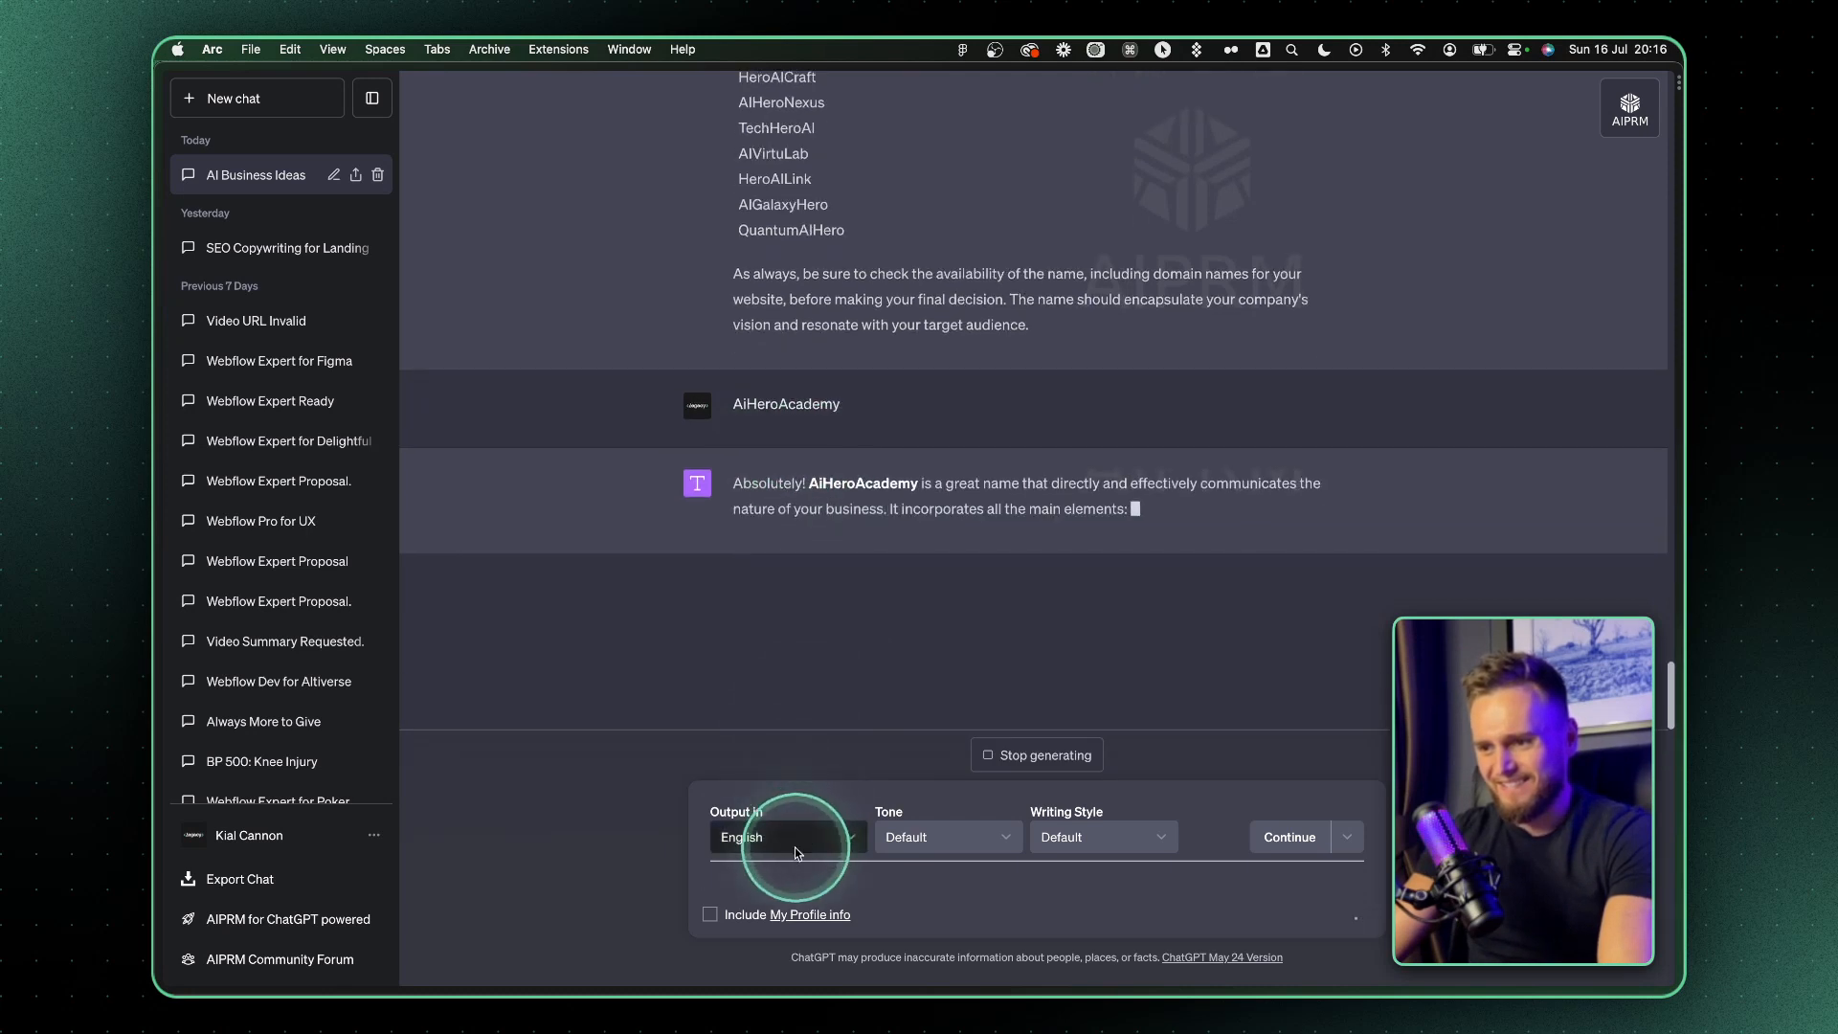
# Send the prompt "come up with a h1 for myy website hero that embodys ethos of my service and what benefit the clioent will recieve"
pyautogui.write('come up with a h1 for myy website hero that embodys ethos of my service and what benefit the')
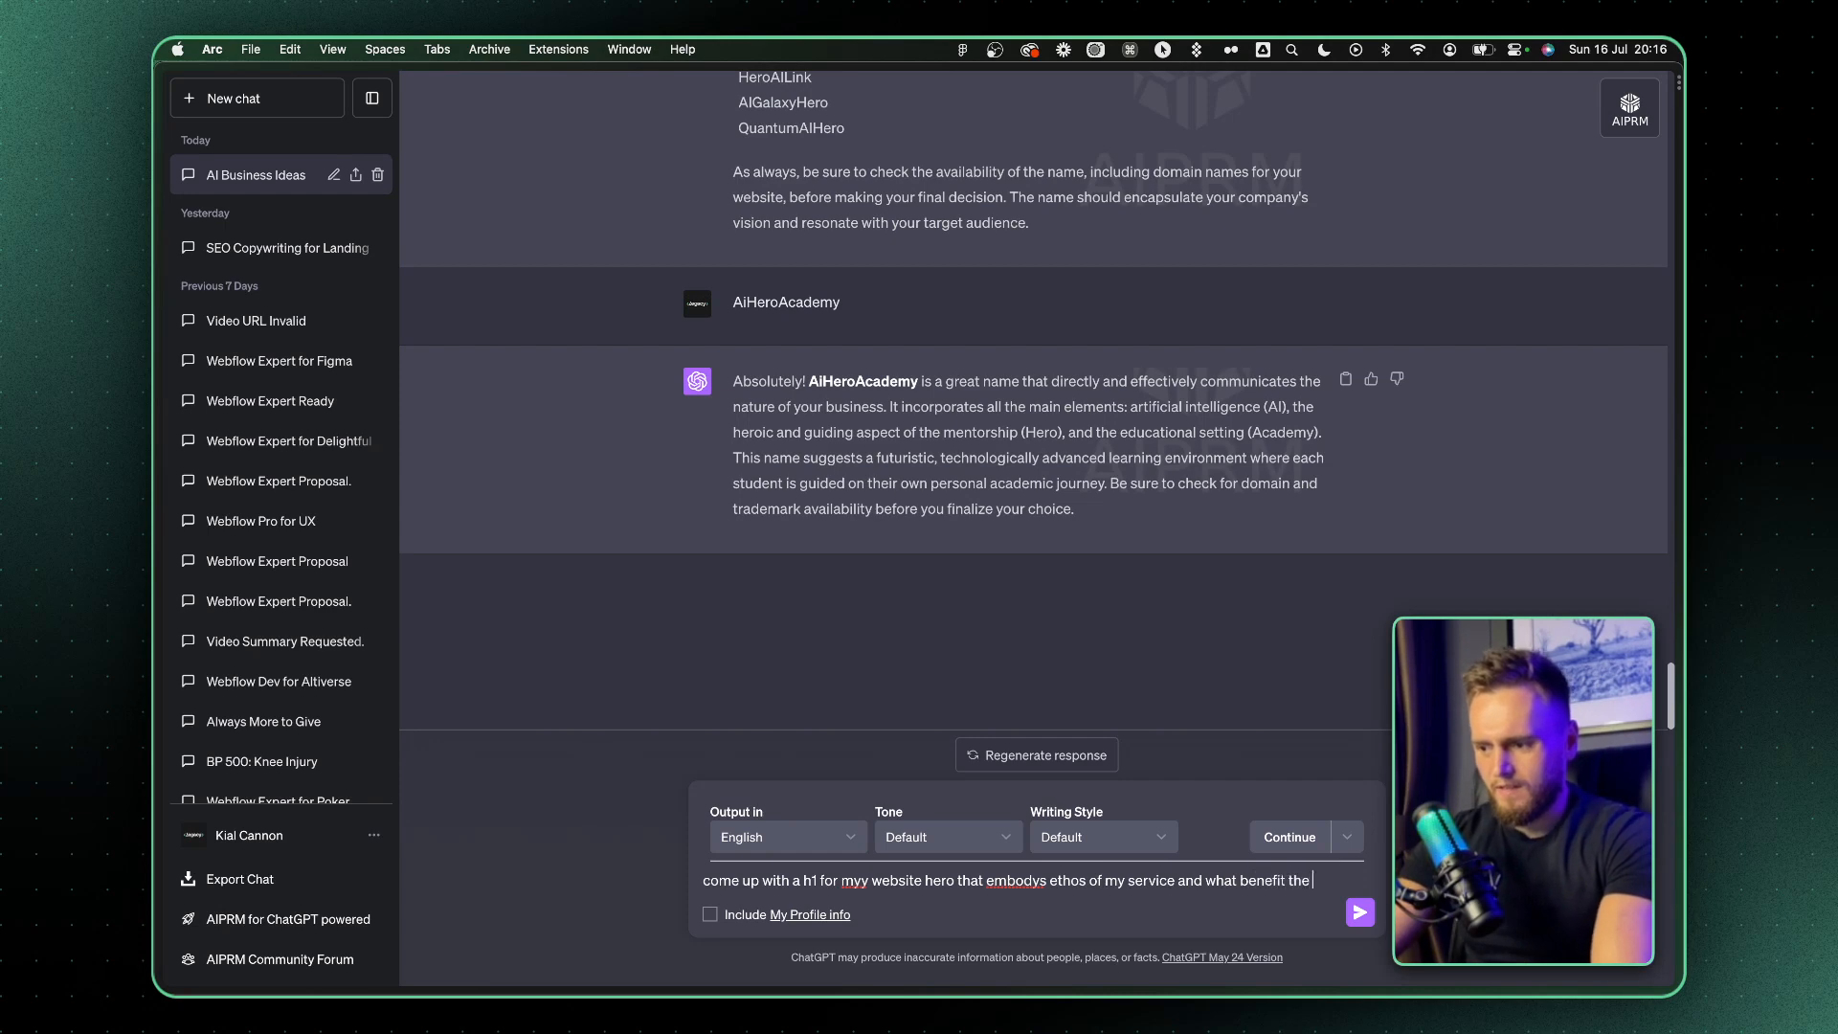
pyautogui.write('clei')
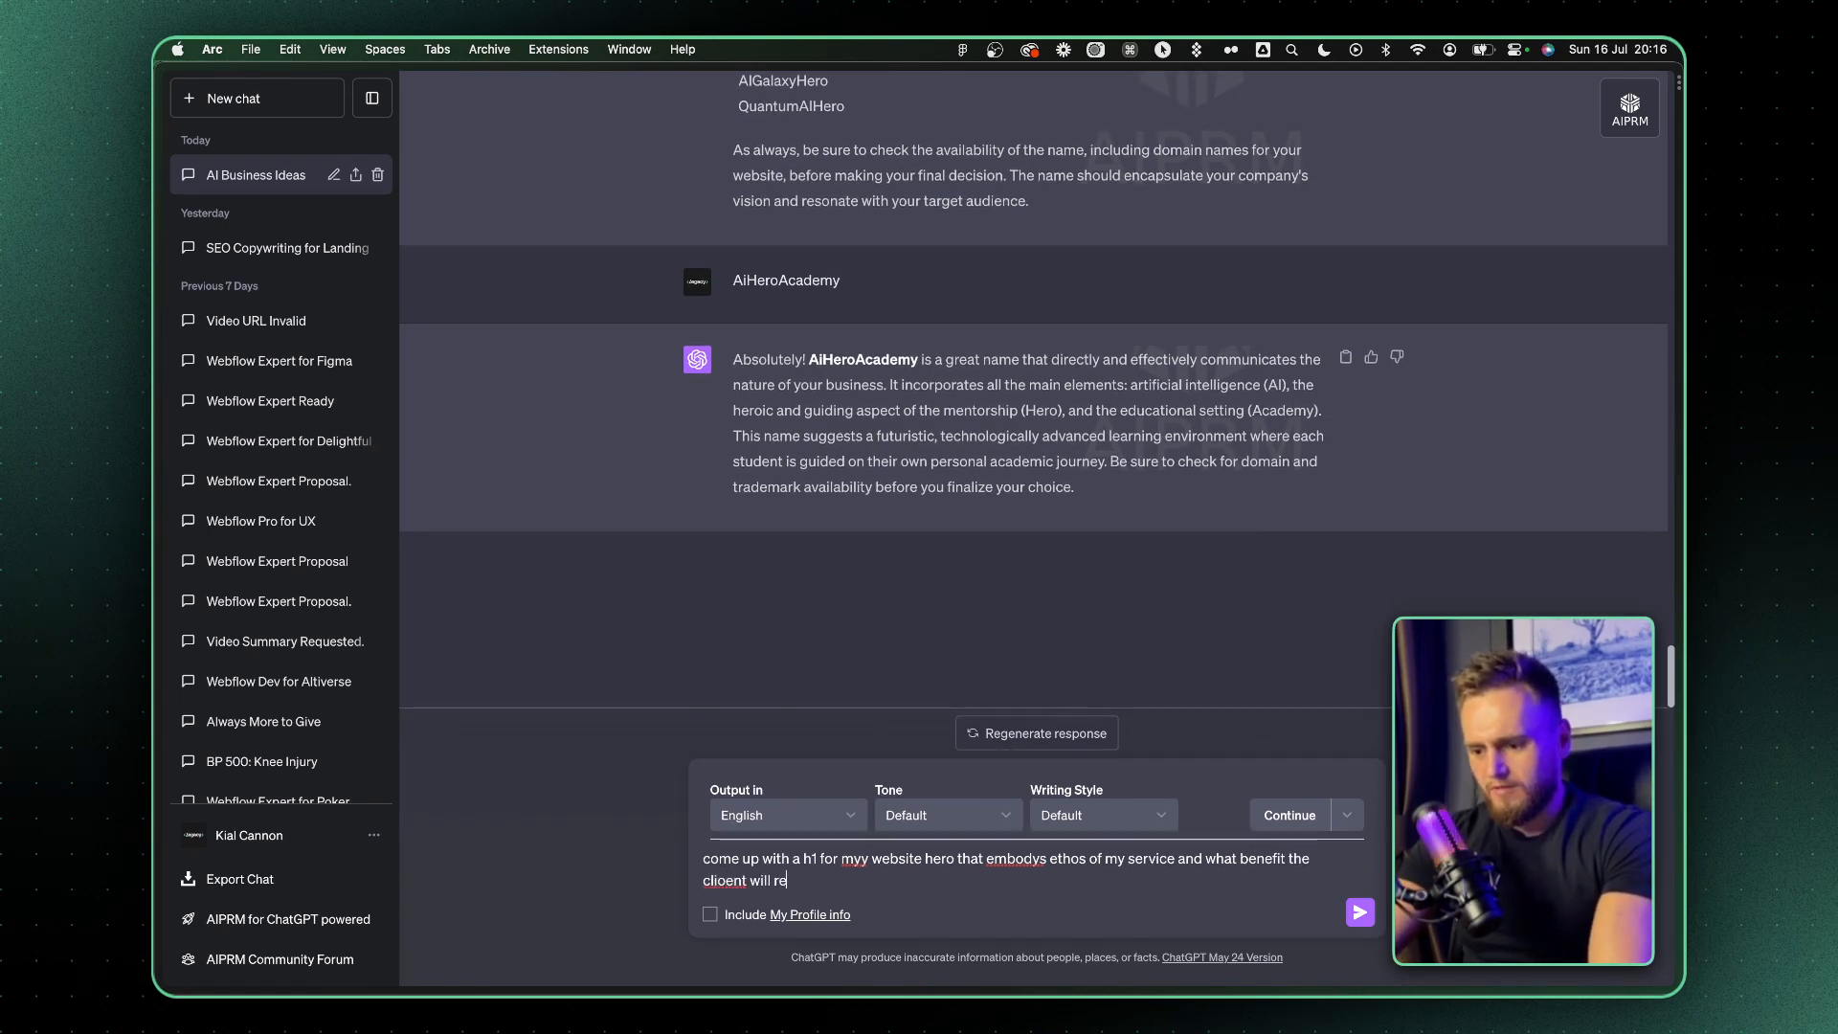
pyautogui.write('ent will recieve')
pyautogui.press('Return')
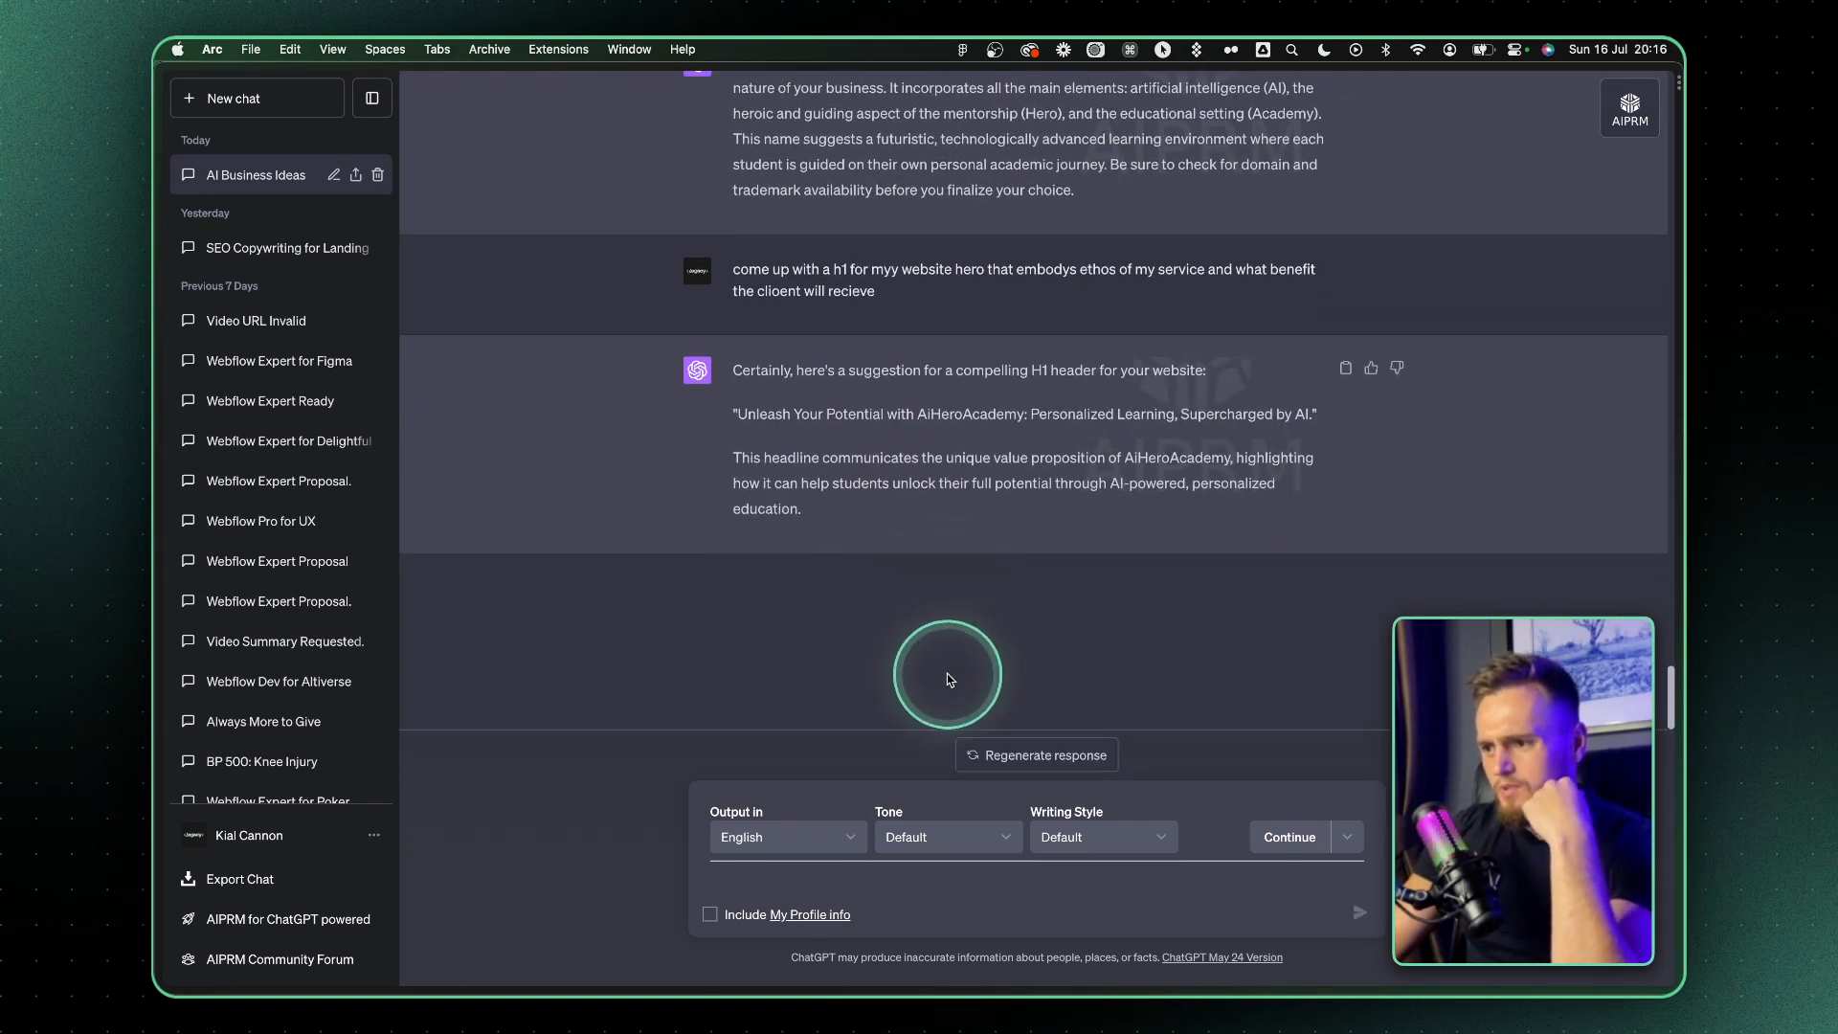
# Copy "Personalized Learning, Supercharged by AI." from the suggested headline into a new message draft
pyautogui.moveTo(1314, 414); pyautogui.dragTo(1033, 413)
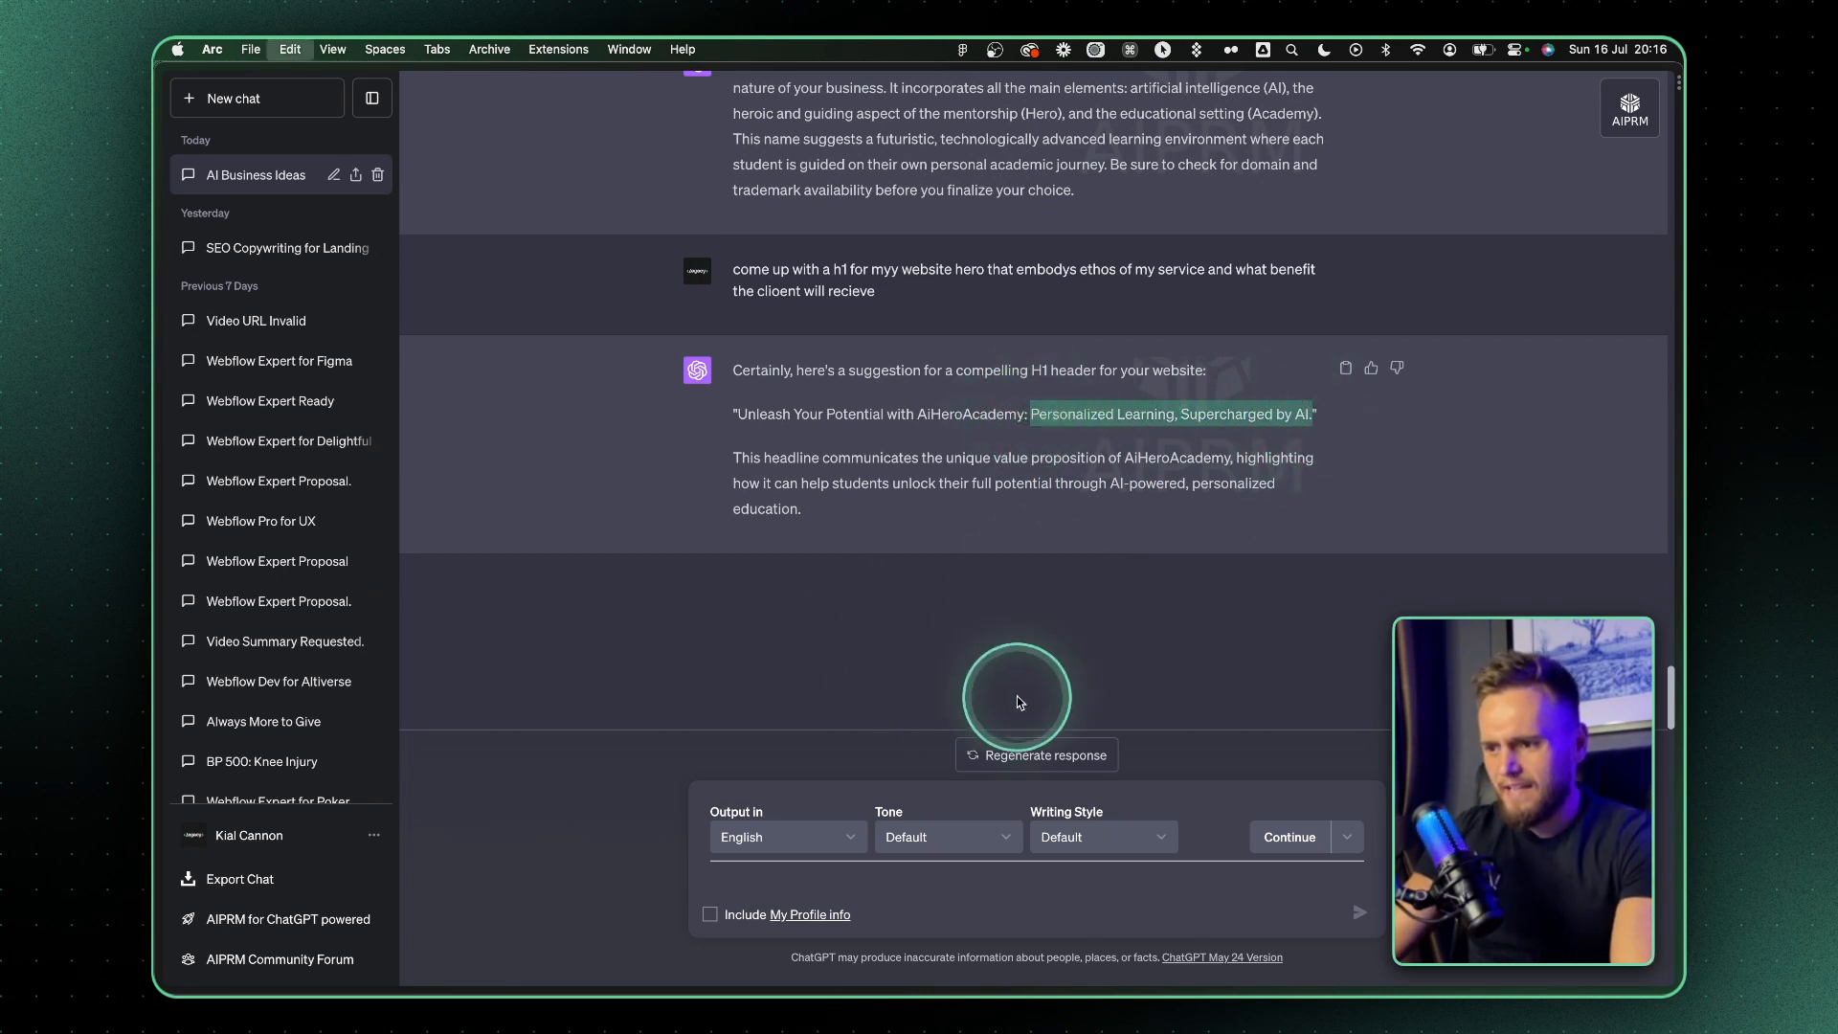
pyautogui.click(777, 876)
pyautogui.press('super+v')
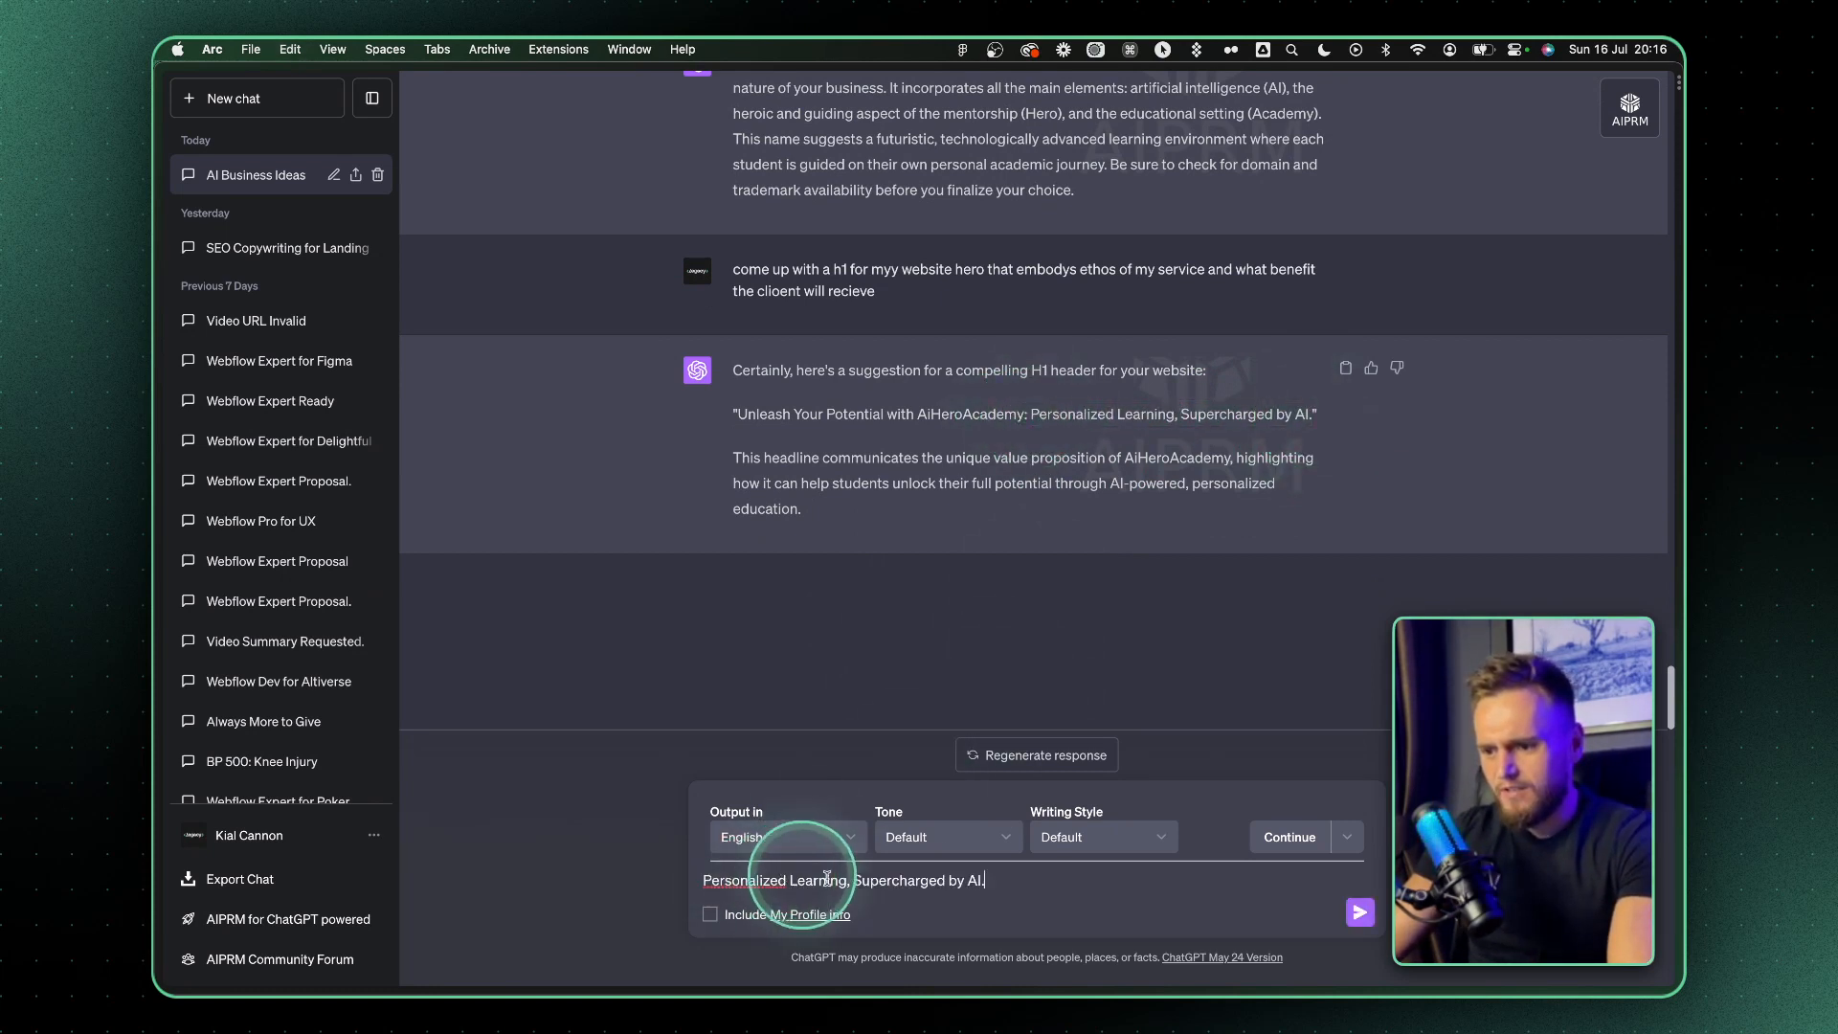
pyautogui.rightClick(752, 882)
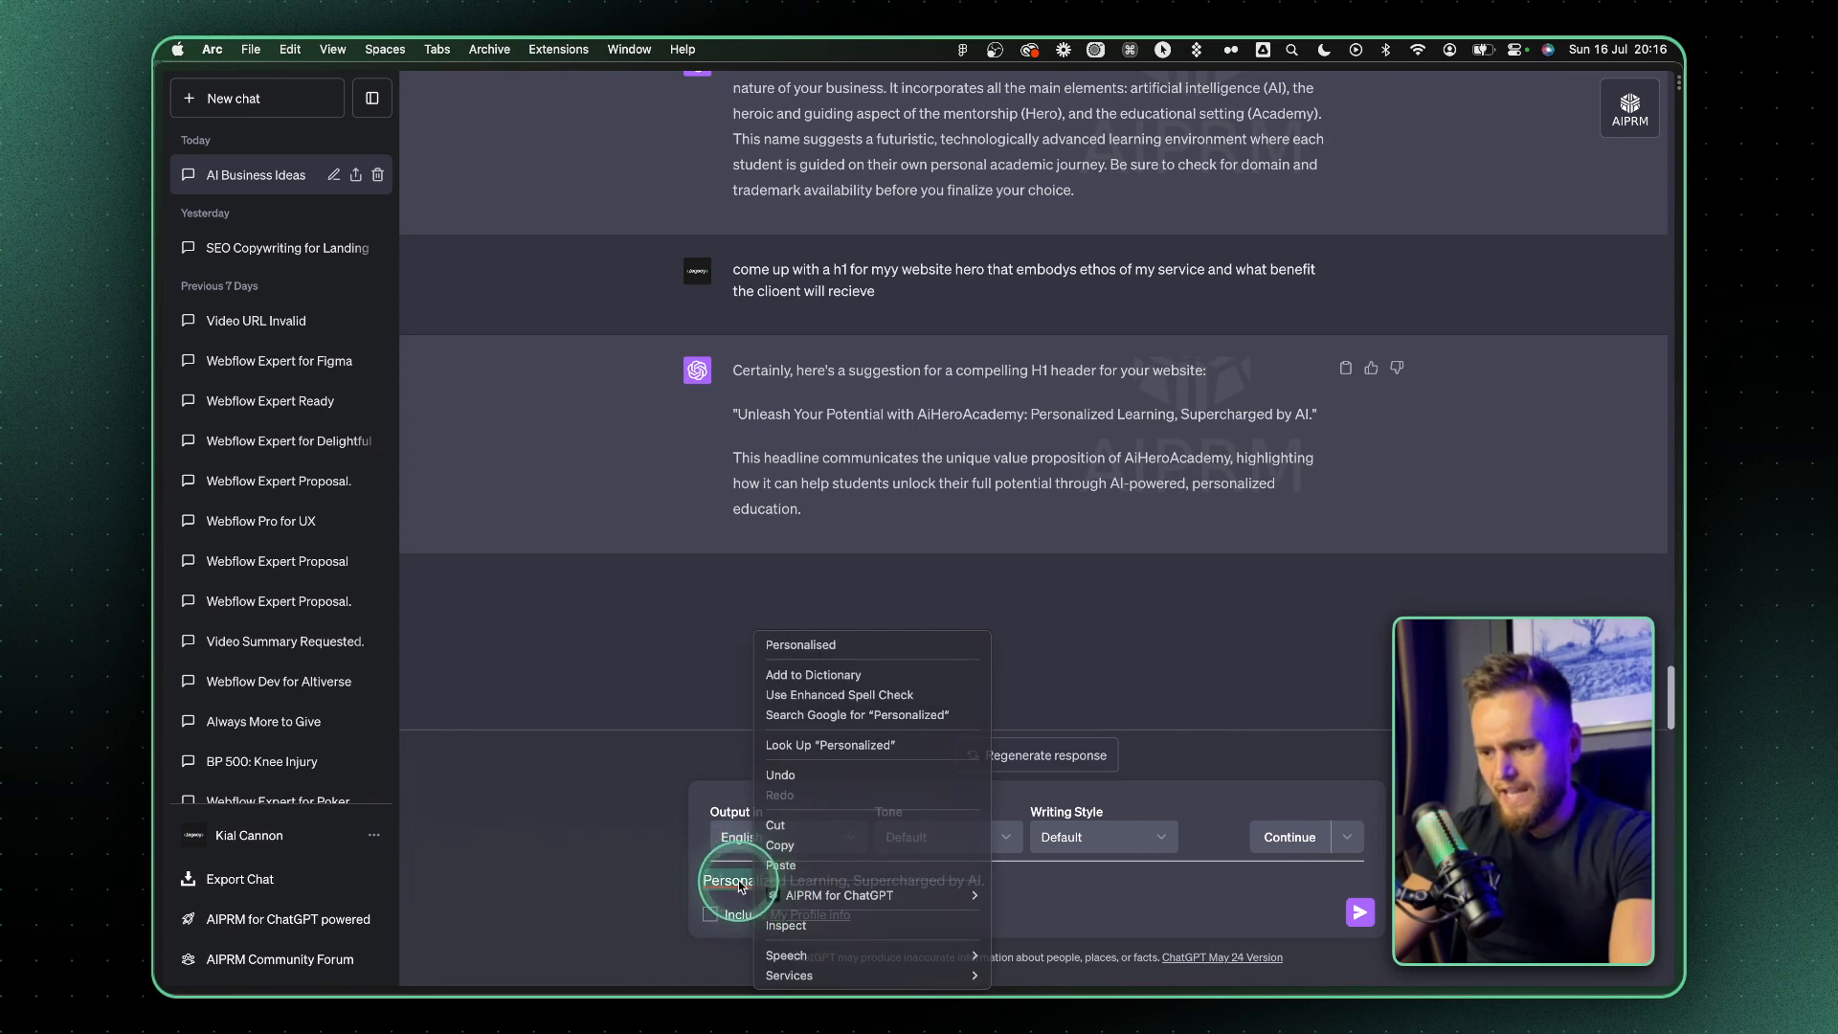
pyautogui.click(735, 881)
pyautogui.click(784, 886)
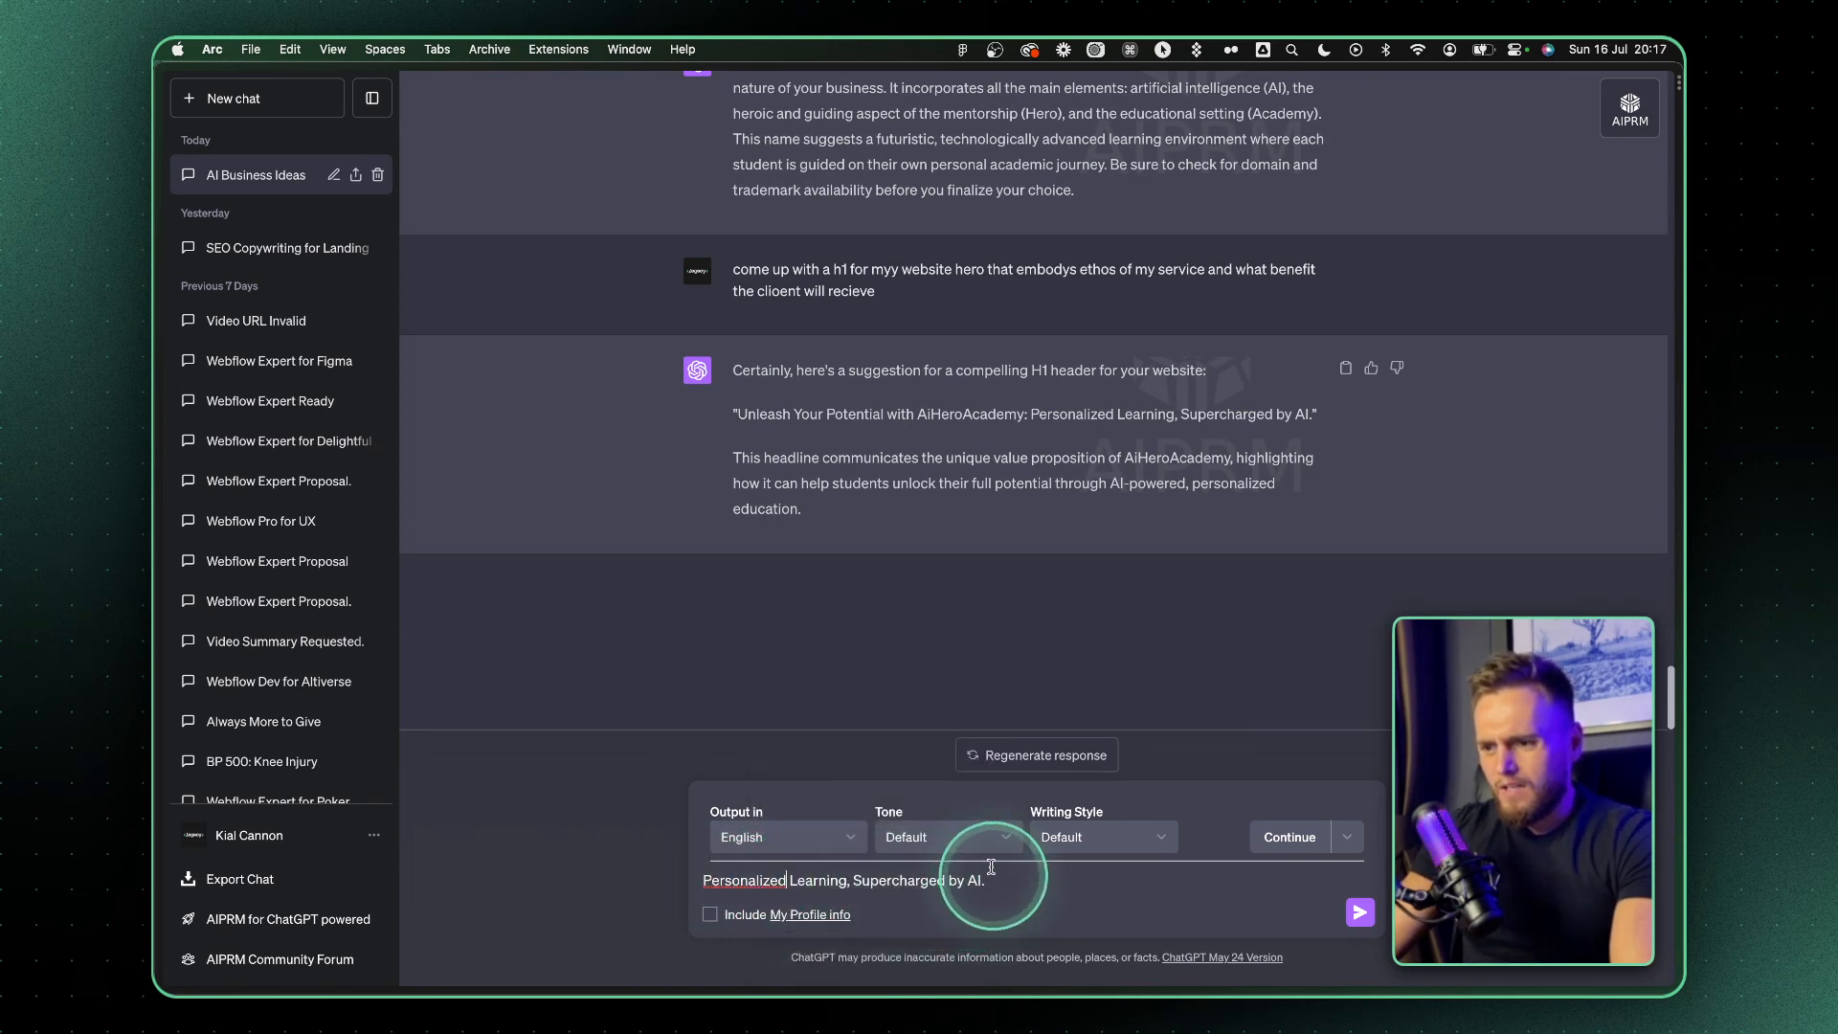
pyautogui.moveTo(885, 414); pyautogui.dragTo(607, 415)
pyautogui.click(771, 412)
pyautogui.moveTo(886, 414); pyautogui.dragTo(738, 415)
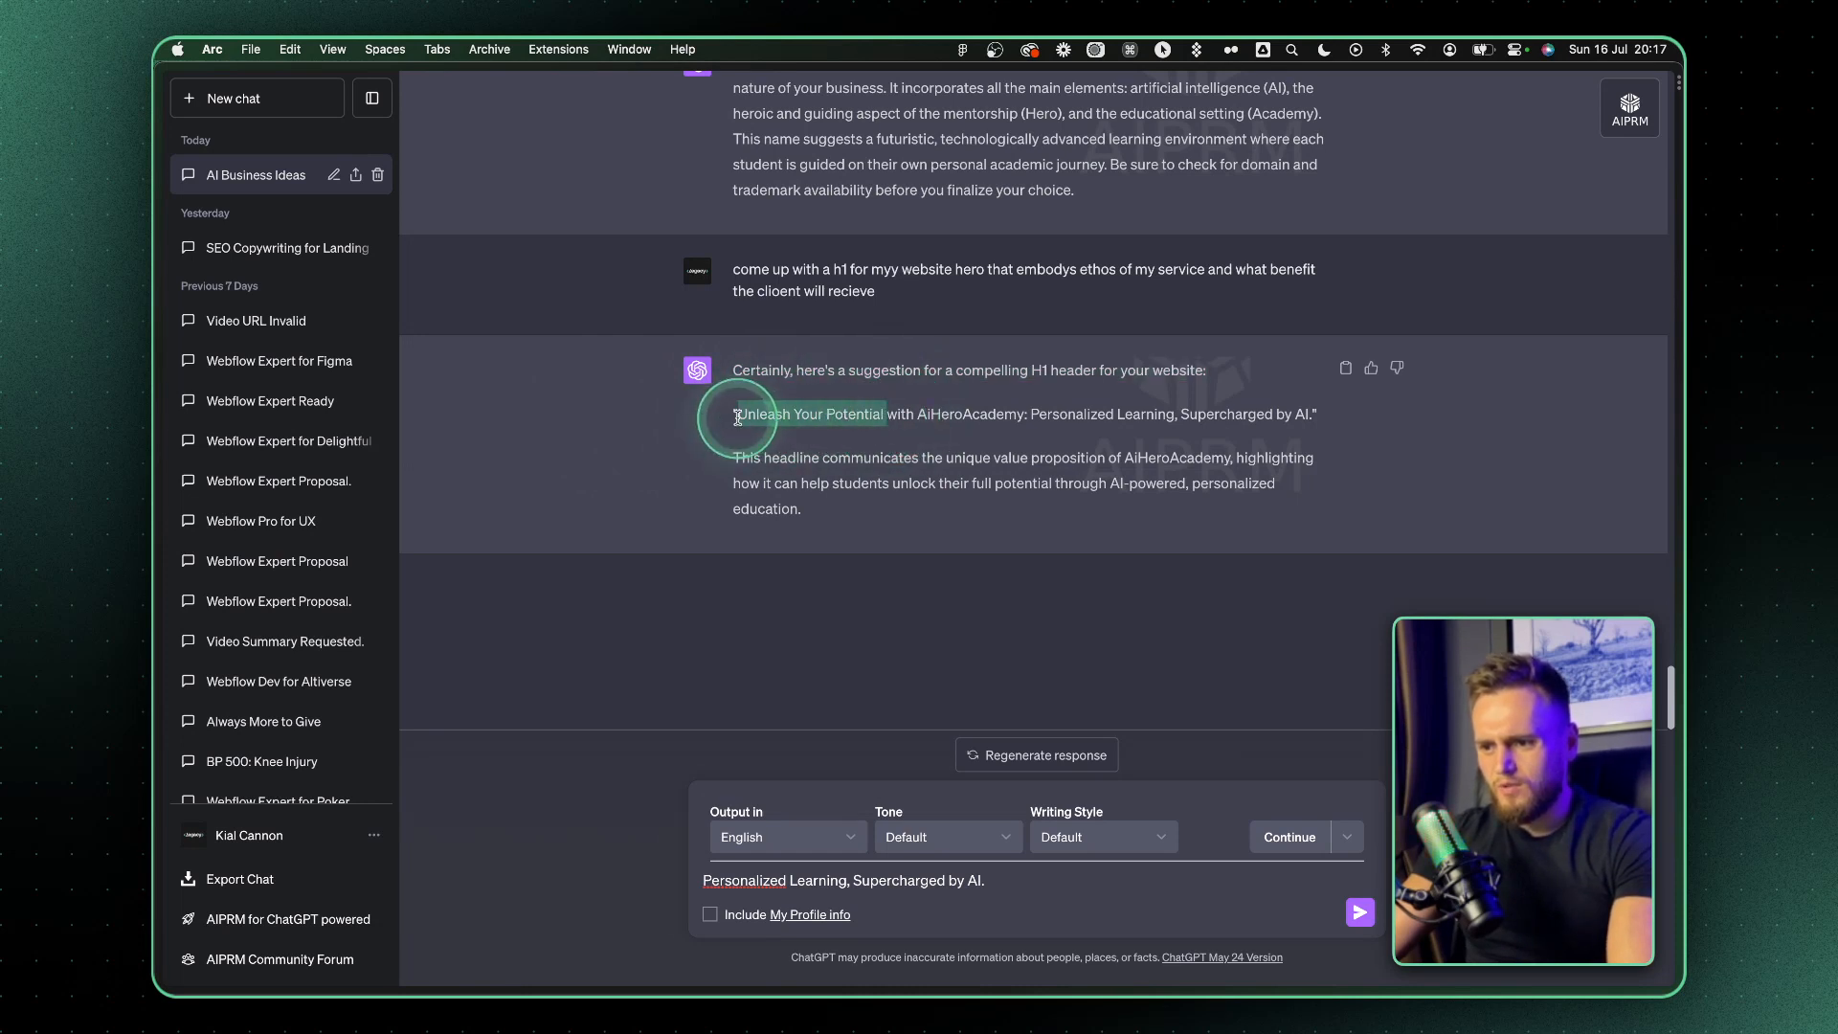
# Reword the draft to i like "Personalise your Learning, with Supercharged by AI" and send it
pyautogui.click(723, 877)
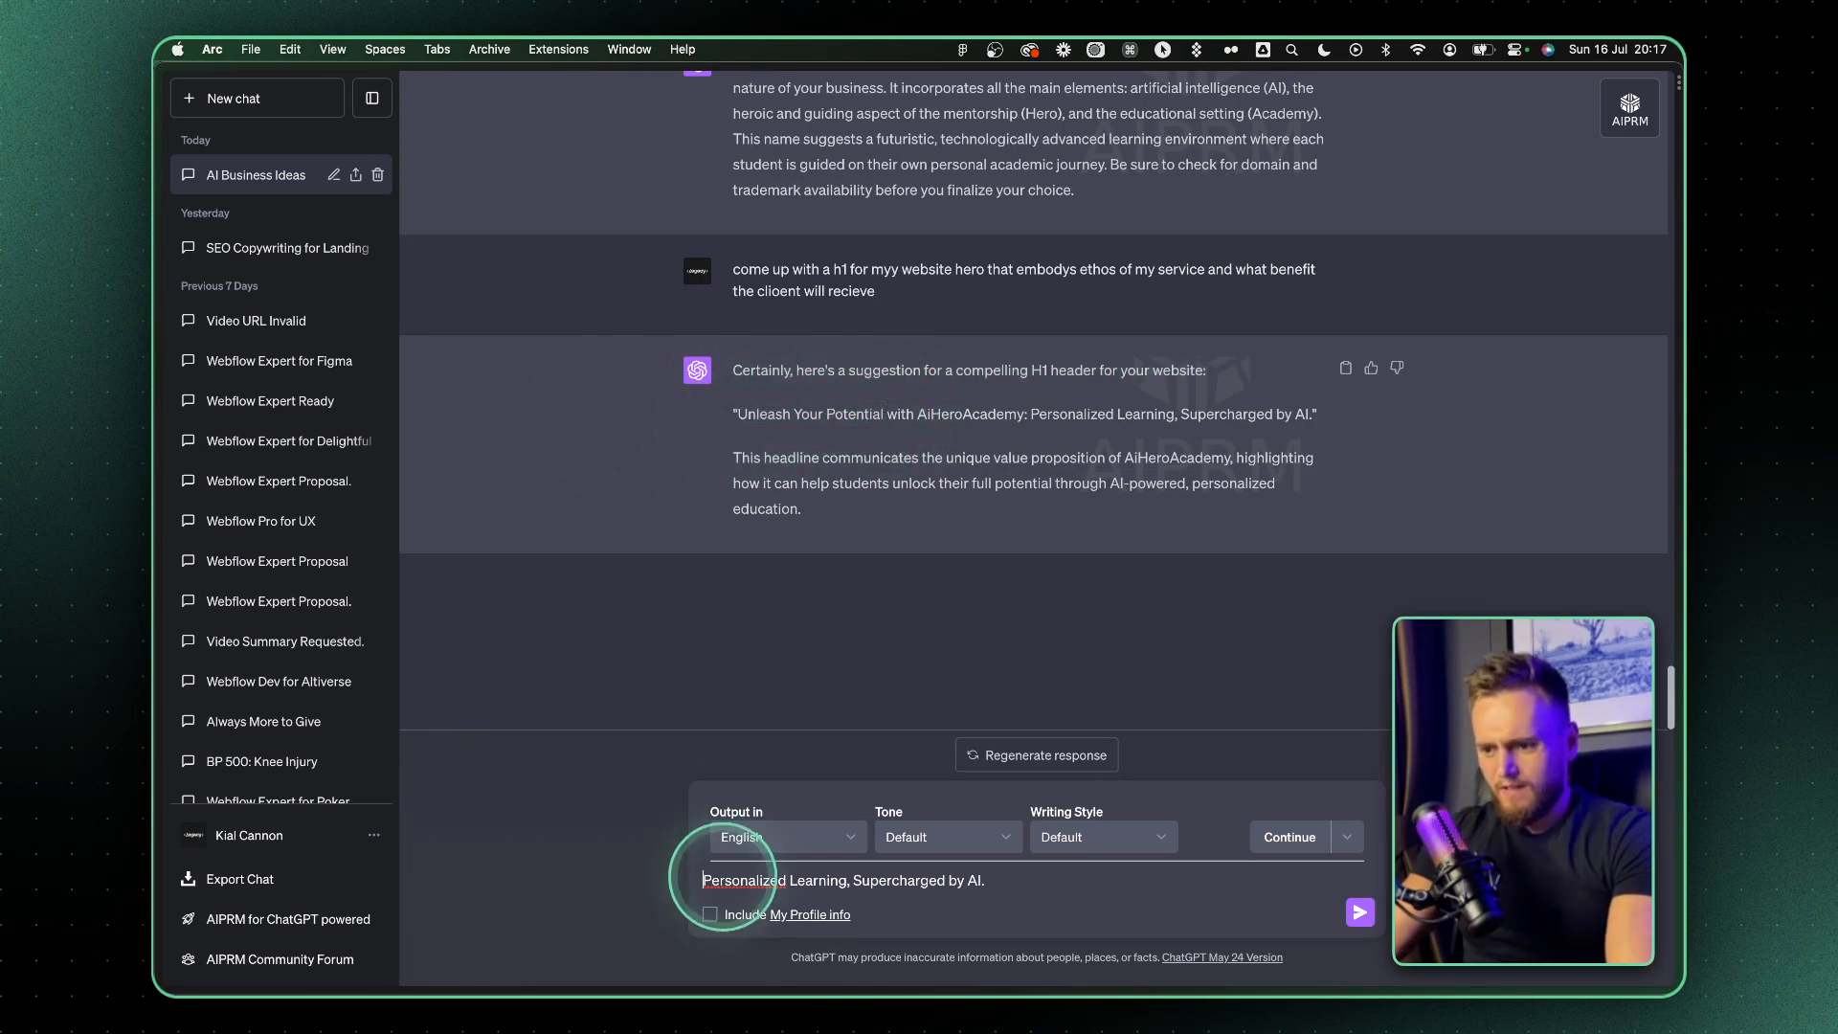
pyautogui.write('i like "')
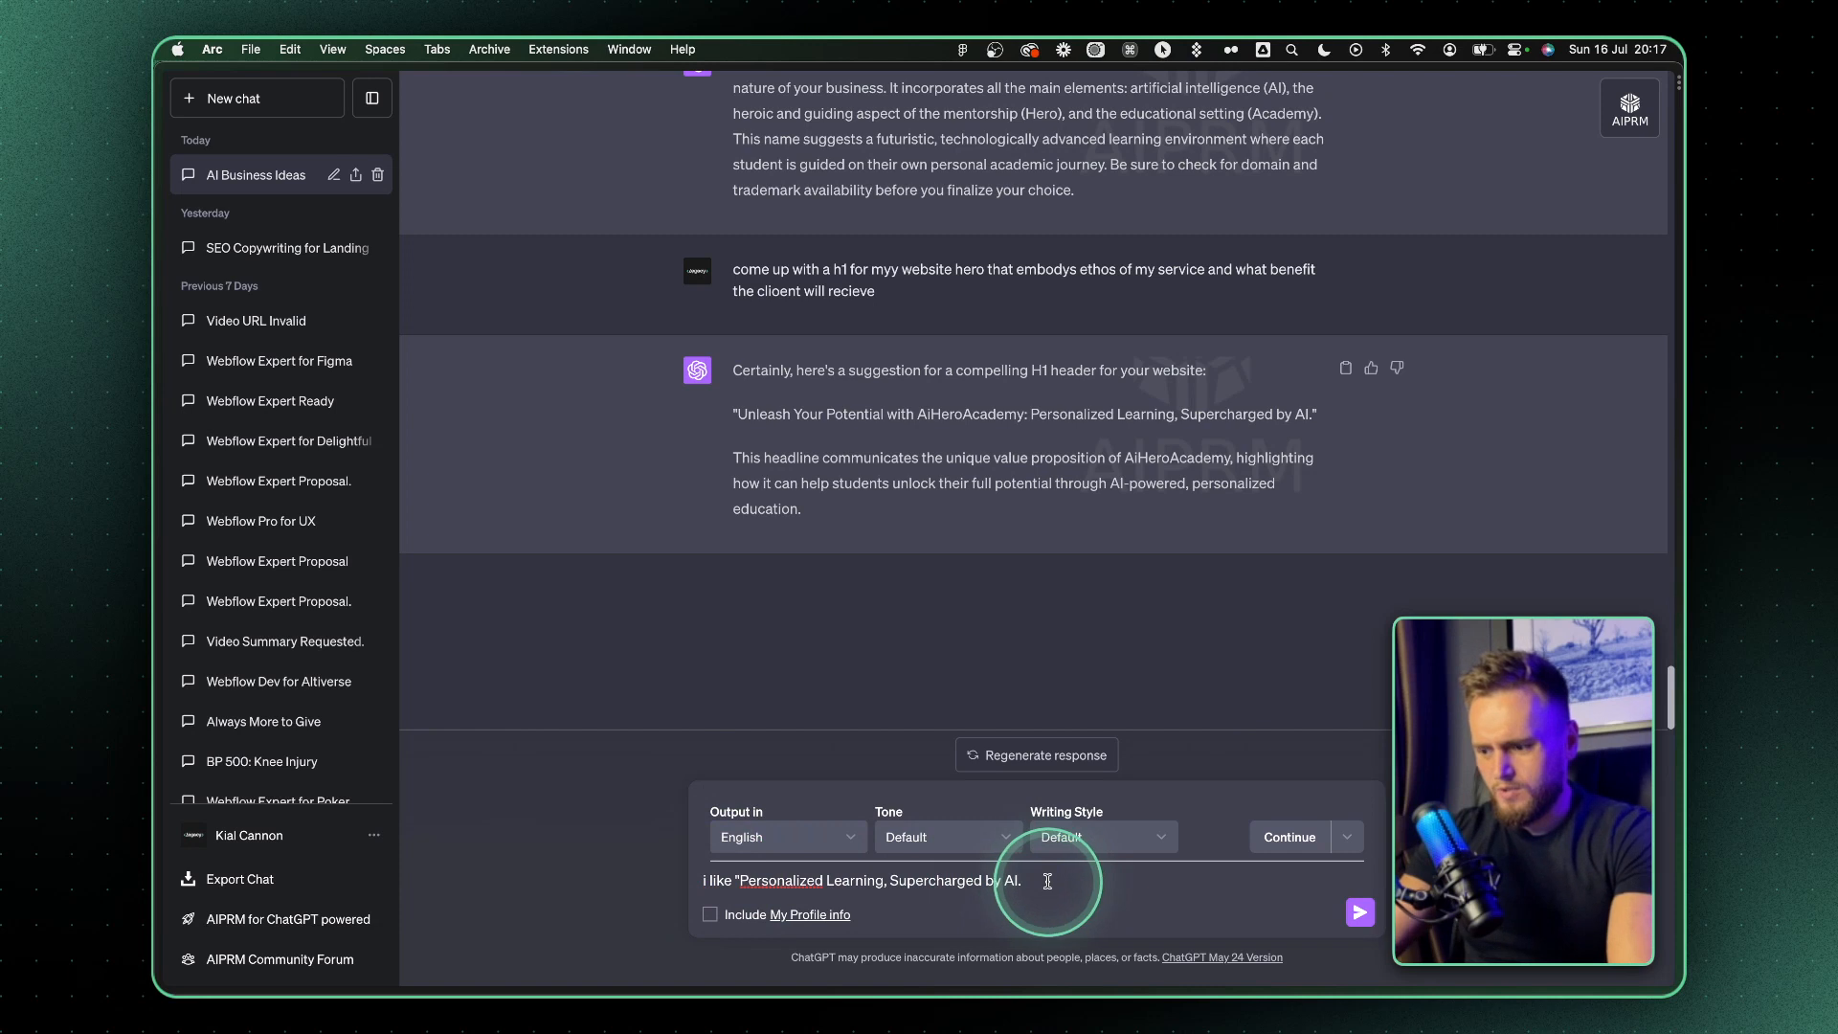
pyautogui.doubleClick(775, 882)
pyautogui.write('Personalise your')
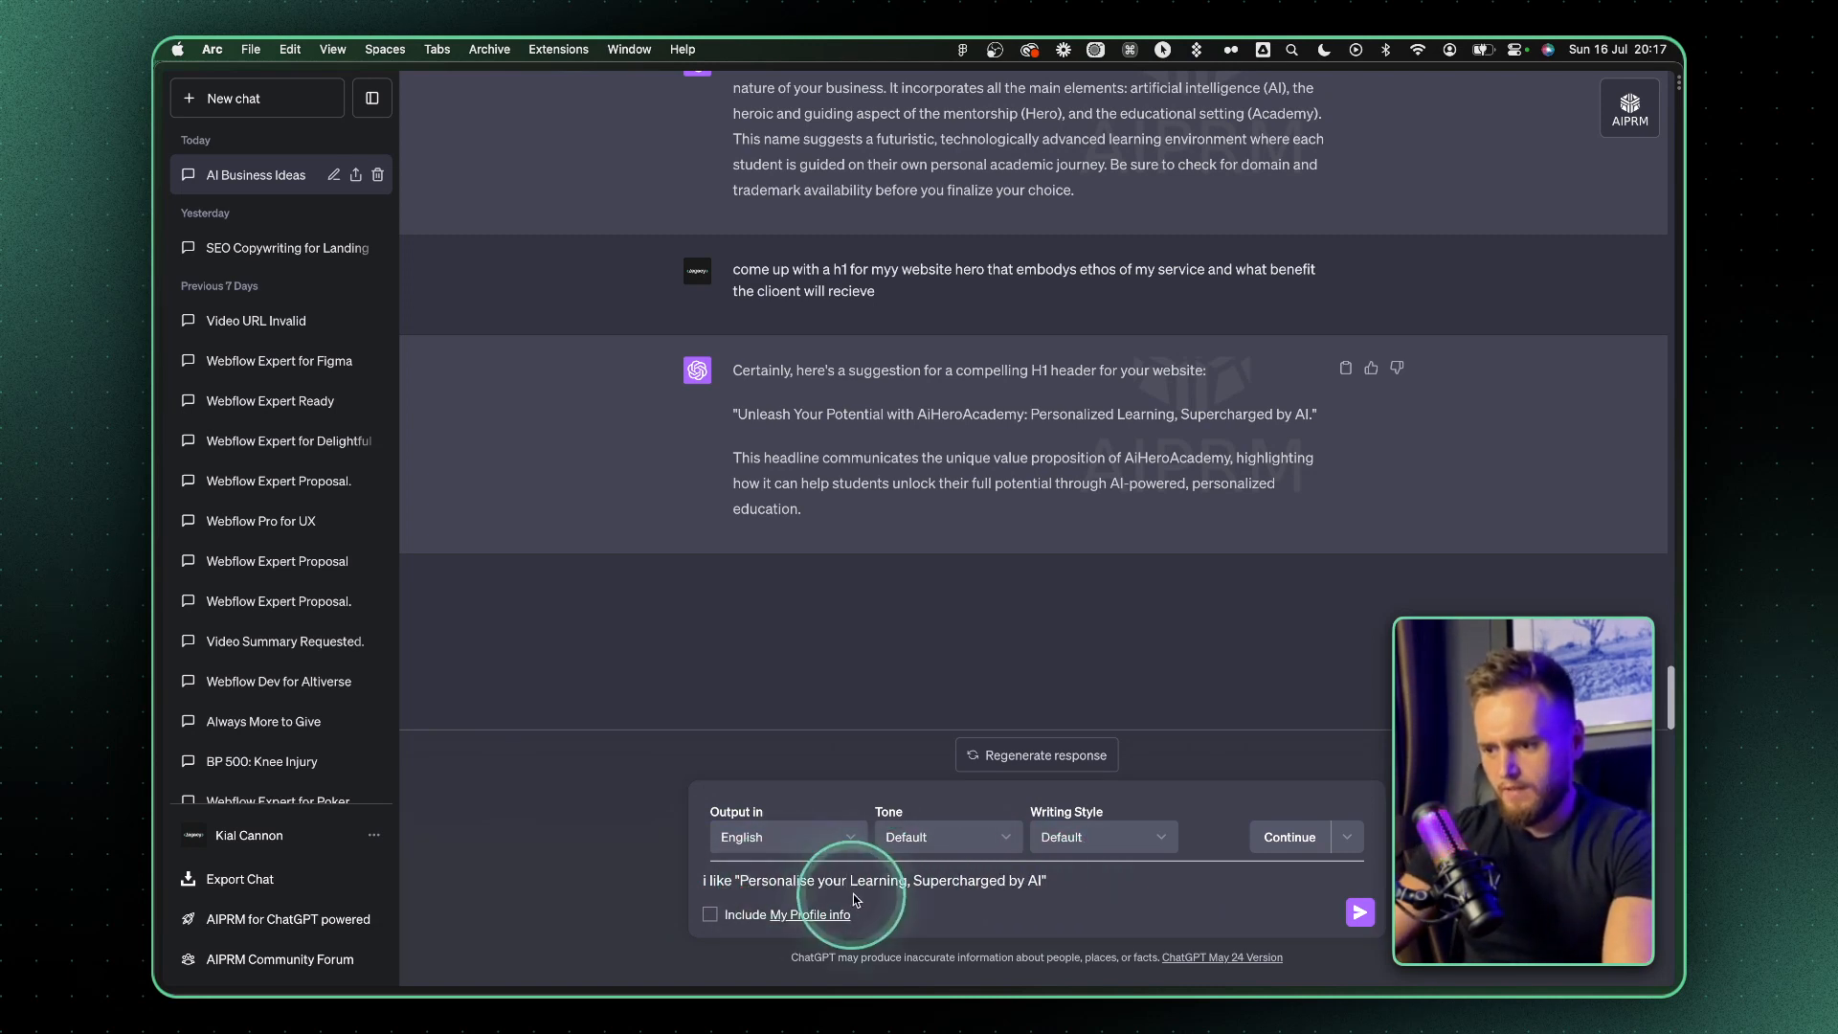
pyautogui.click(922, 878)
pyautogui.write('with')
pyautogui.press('Return')
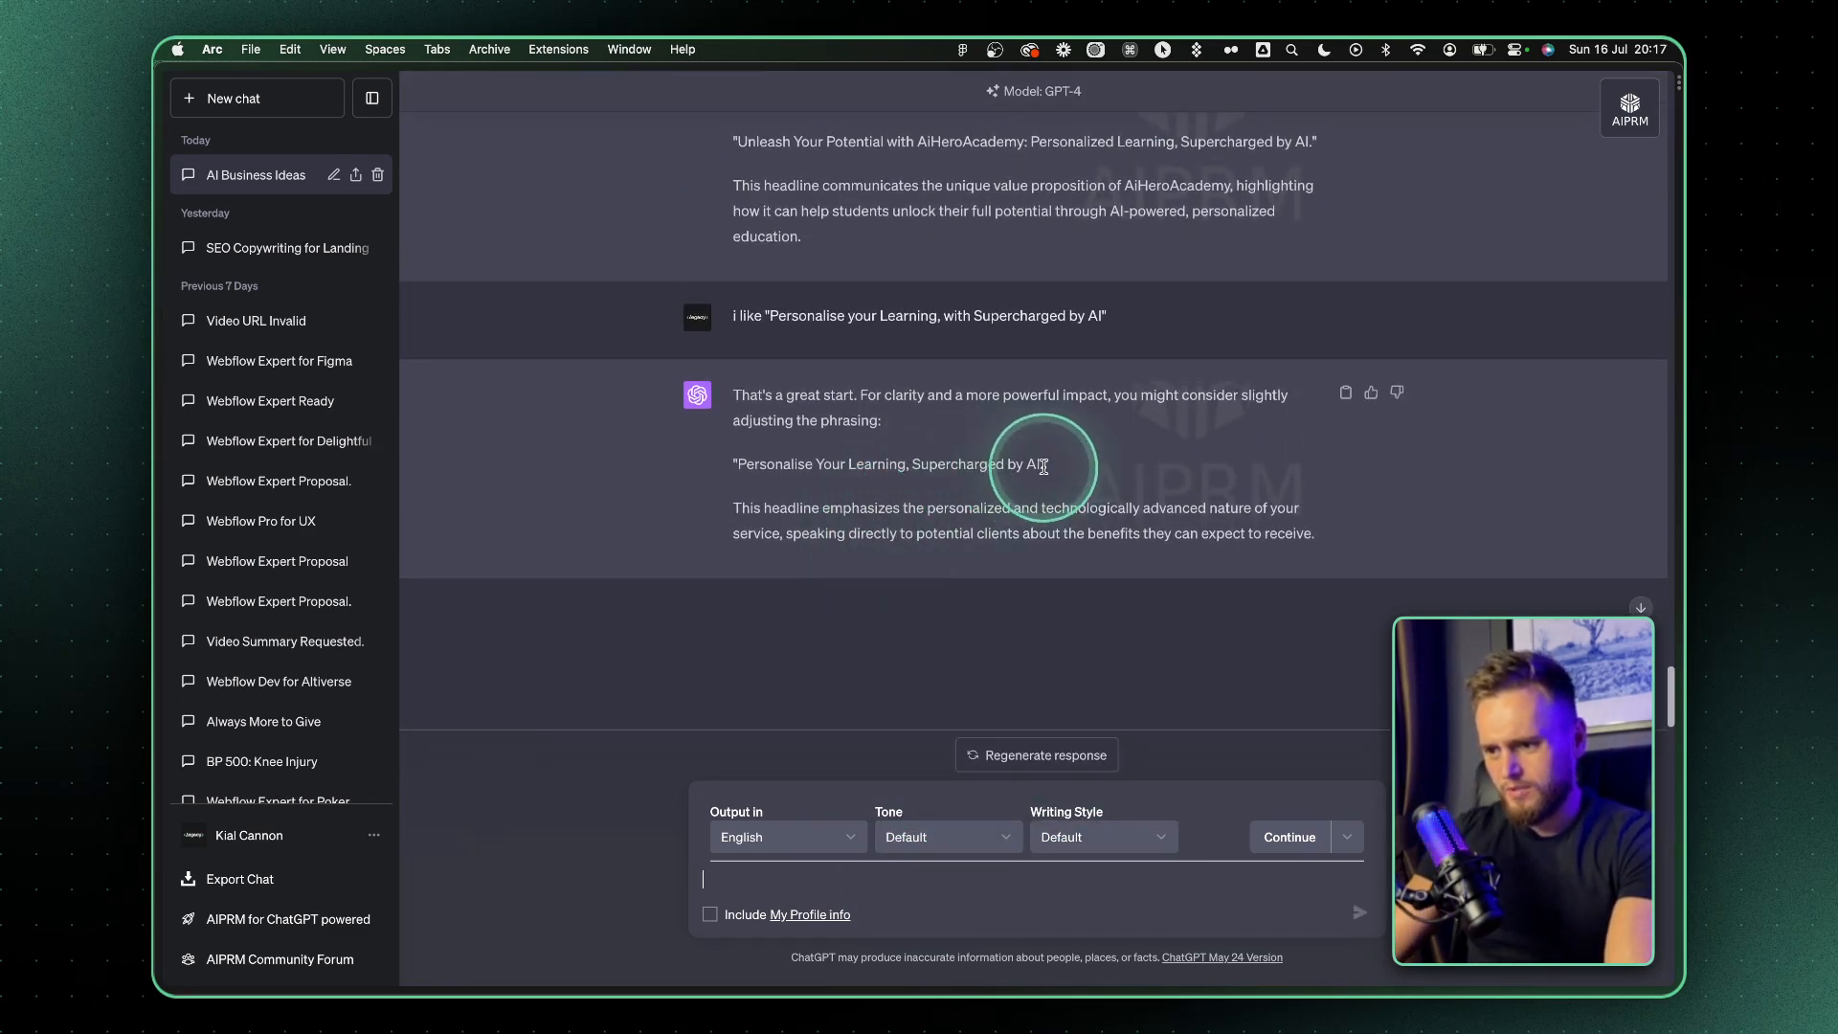
# Review the refined headline and send "now give me a paragraph indeneatht hat goes into my services this should be short concise and techy"
pyautogui.moveTo(1044, 468); pyautogui.dragTo(741, 467)
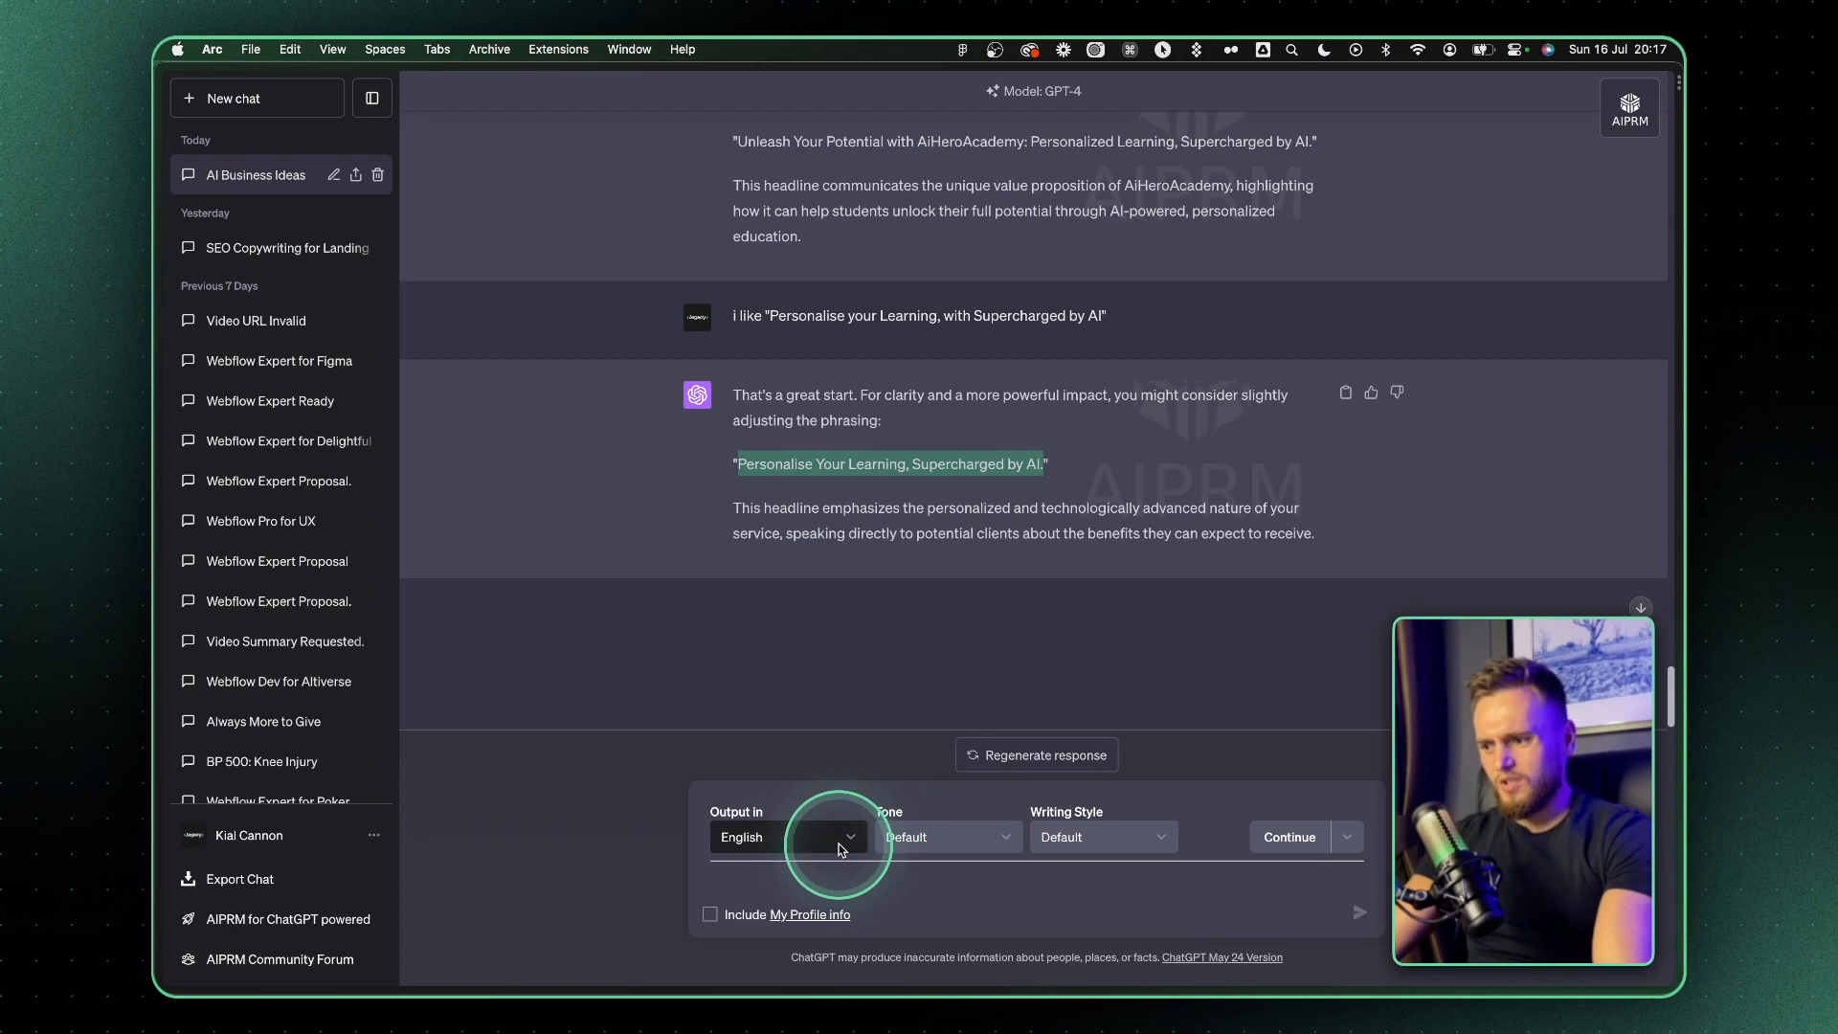
pyautogui.click(788, 871)
pyautogui.write('now give me a paragraph indeneatht hat goes into my services this should be short concise')
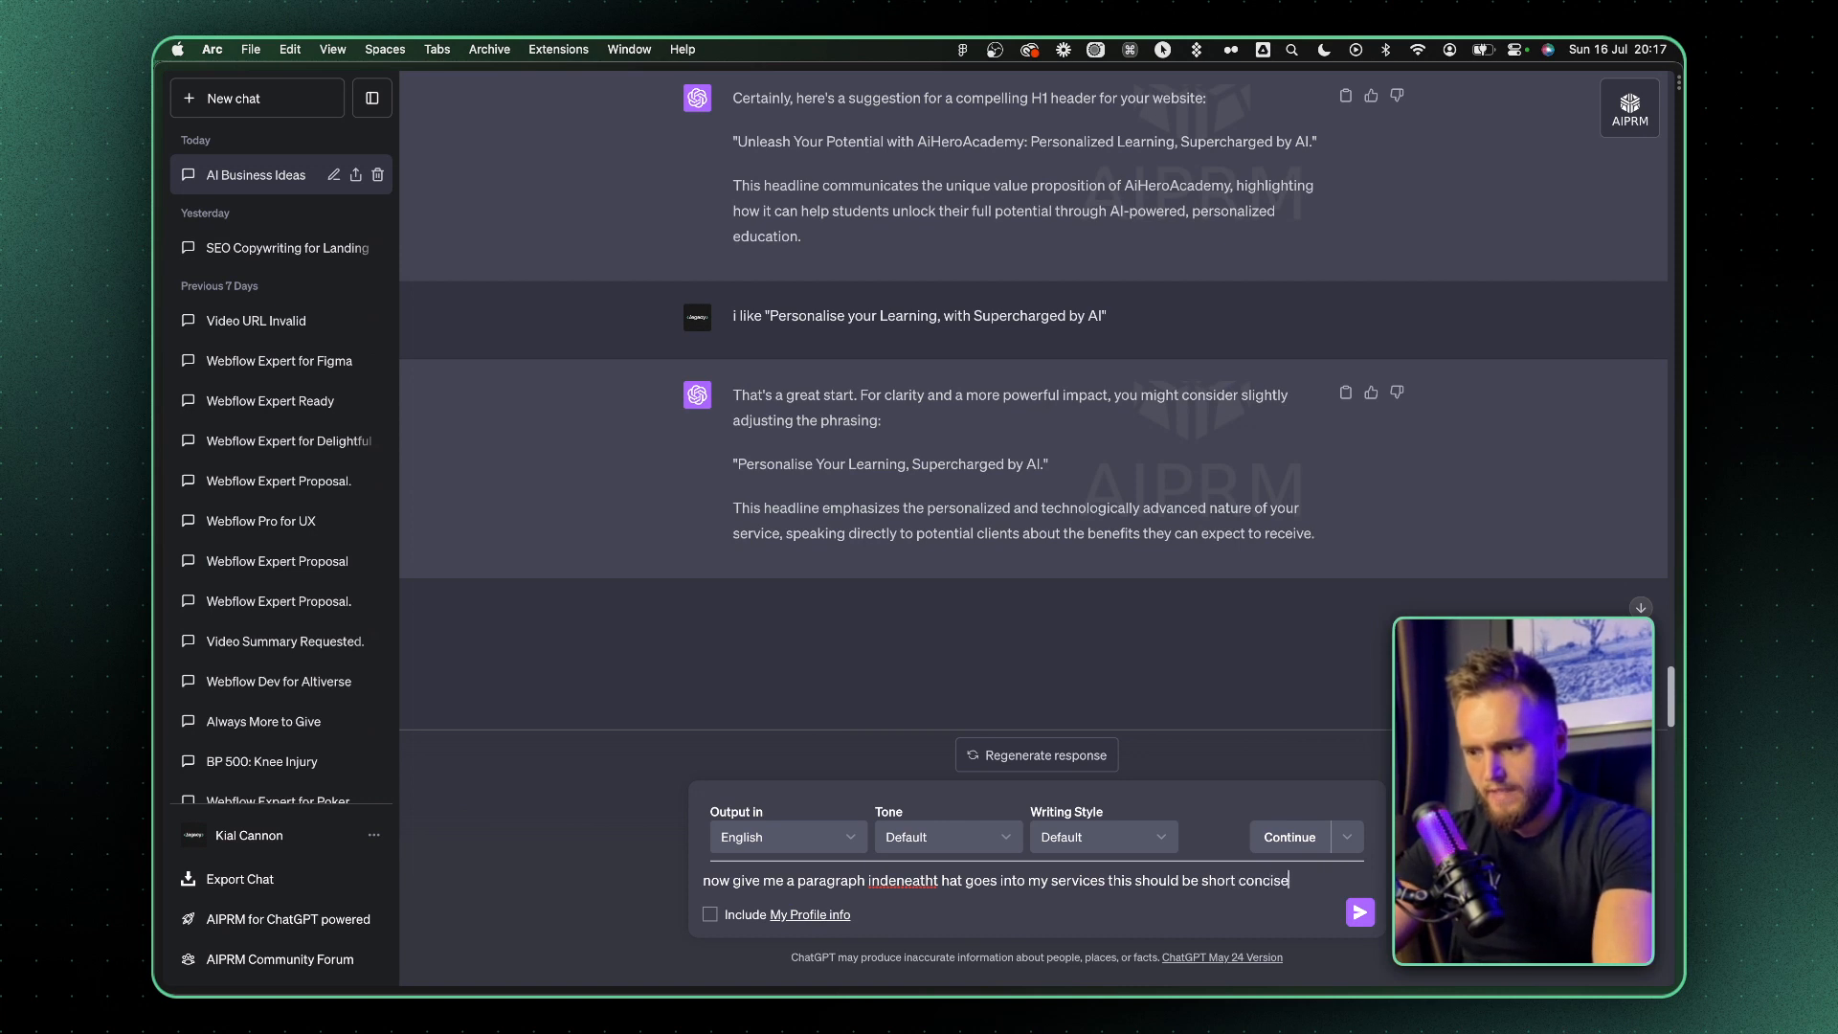
pyautogui.write('techy')
pyautogui.press('Return')
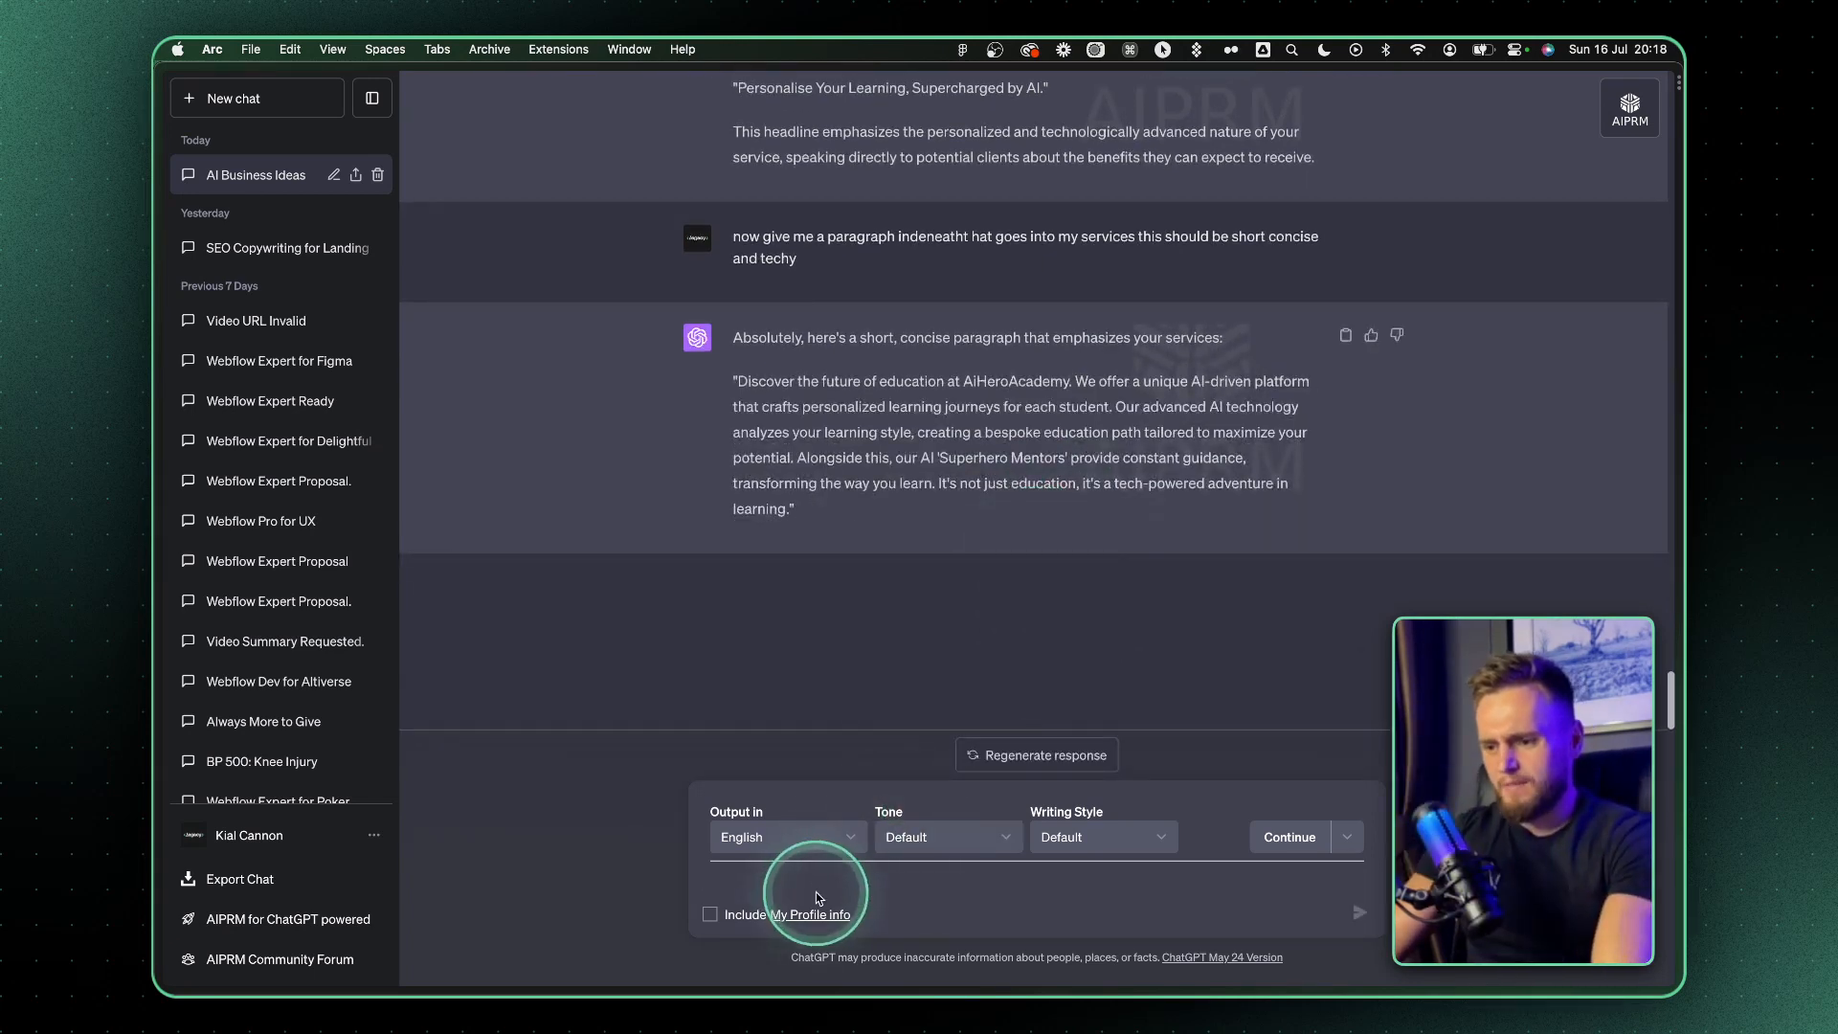
# Send the follow-up "maximum of 20 words" to shorten the services paragraph
pyautogui.write('maximum')
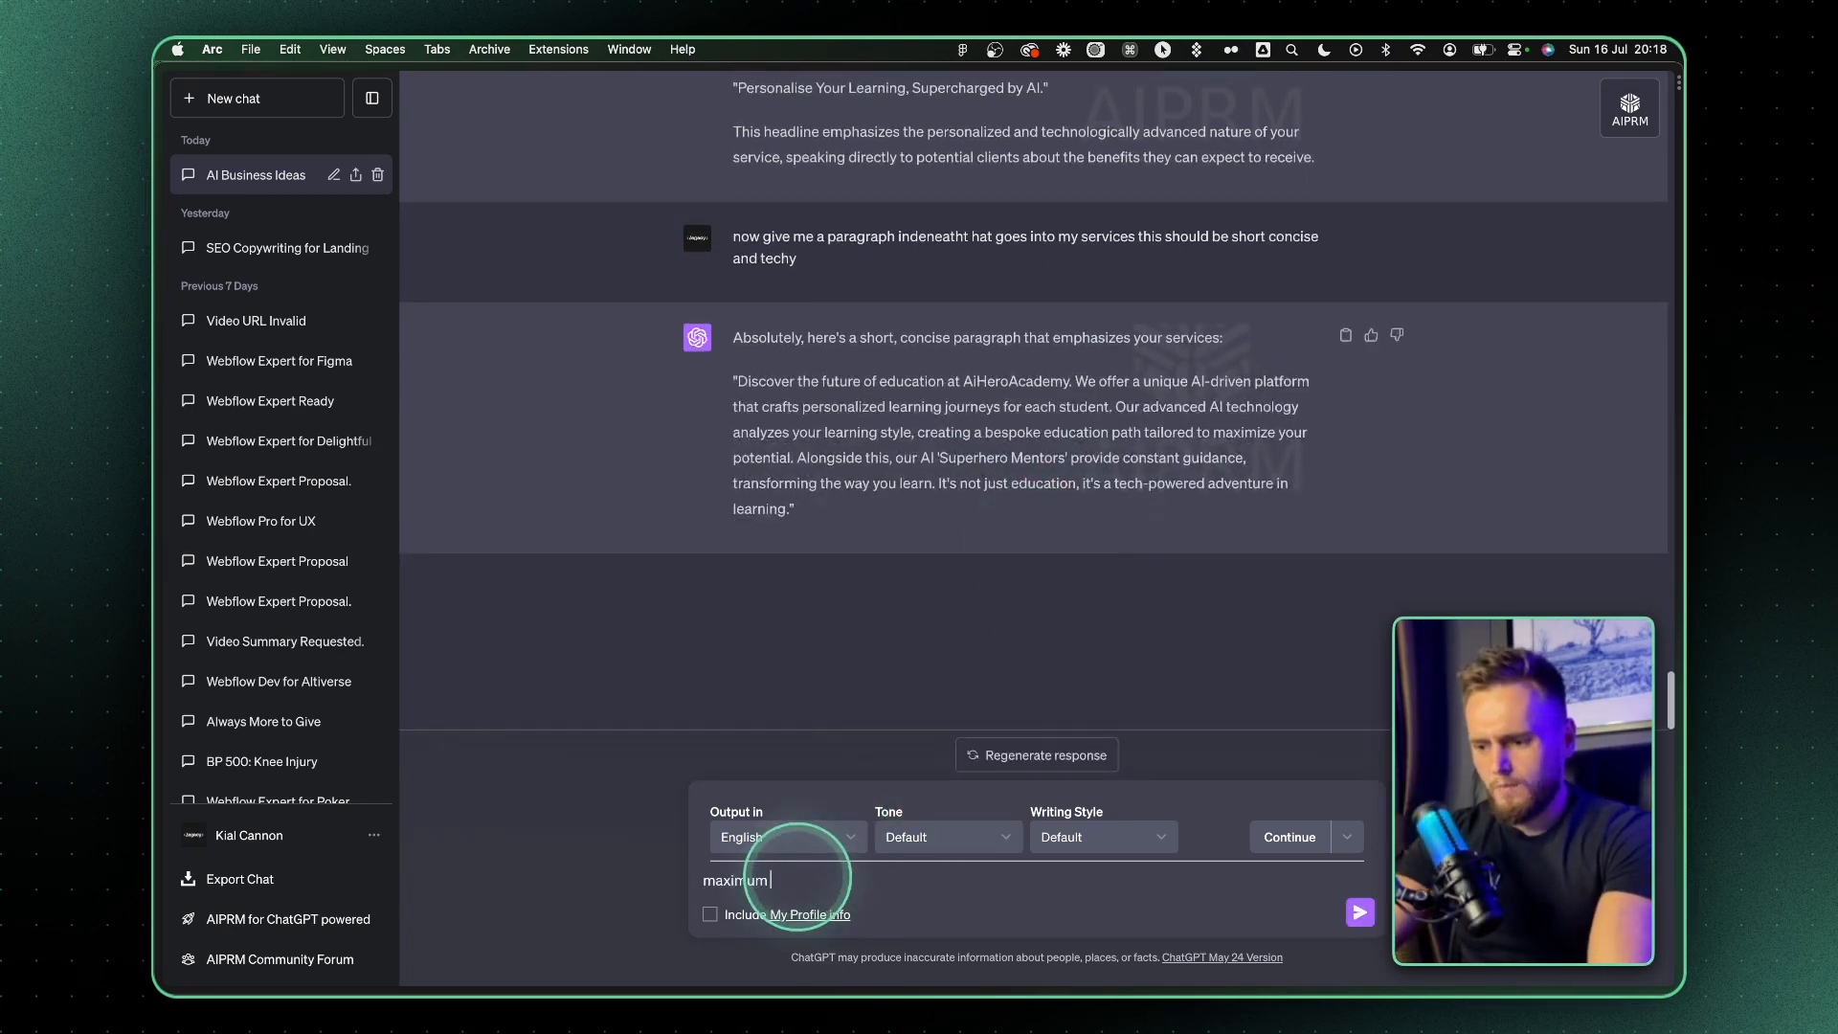
pyautogui.write(' of 20 words')
pyautogui.press('Return')
# Send the instruction "dont include my buisness name as its already in the nav"
pyautogui.click(740, 886)
pyautogui.write('dont ')
pyautogui.write('in')
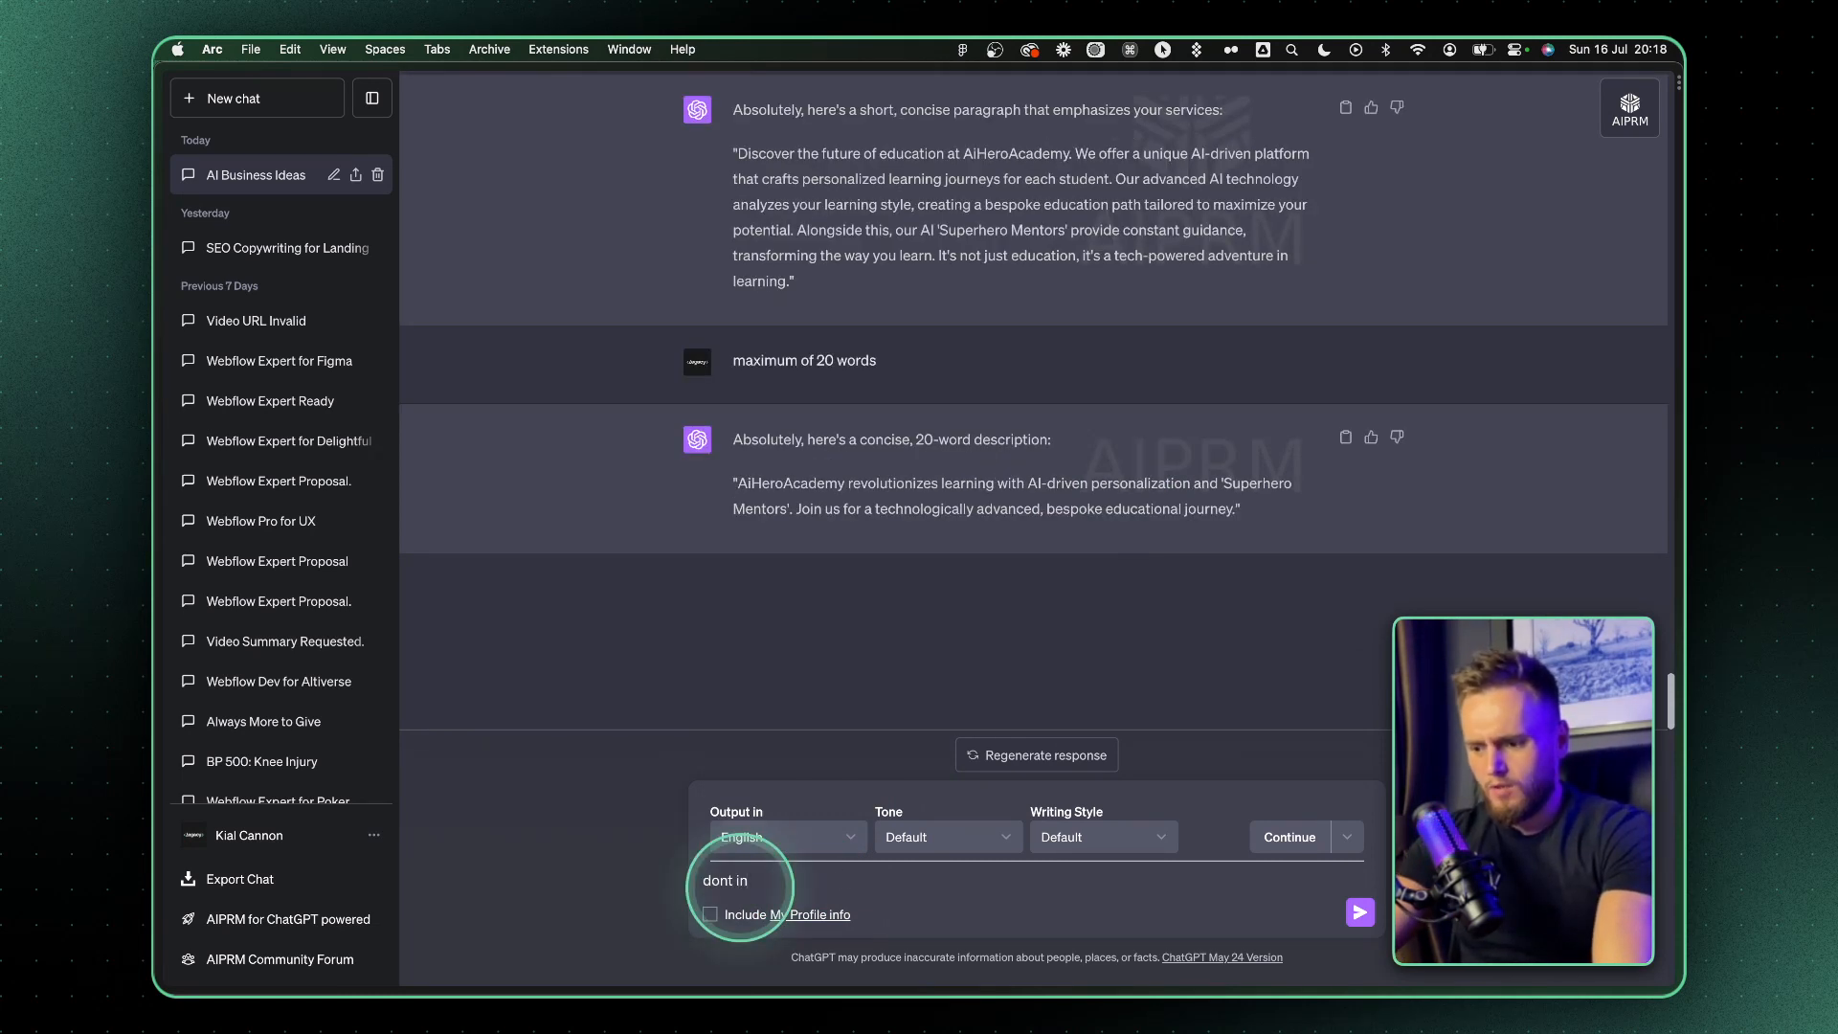
pyautogui.write('clude my buisness name as its already in the nav')
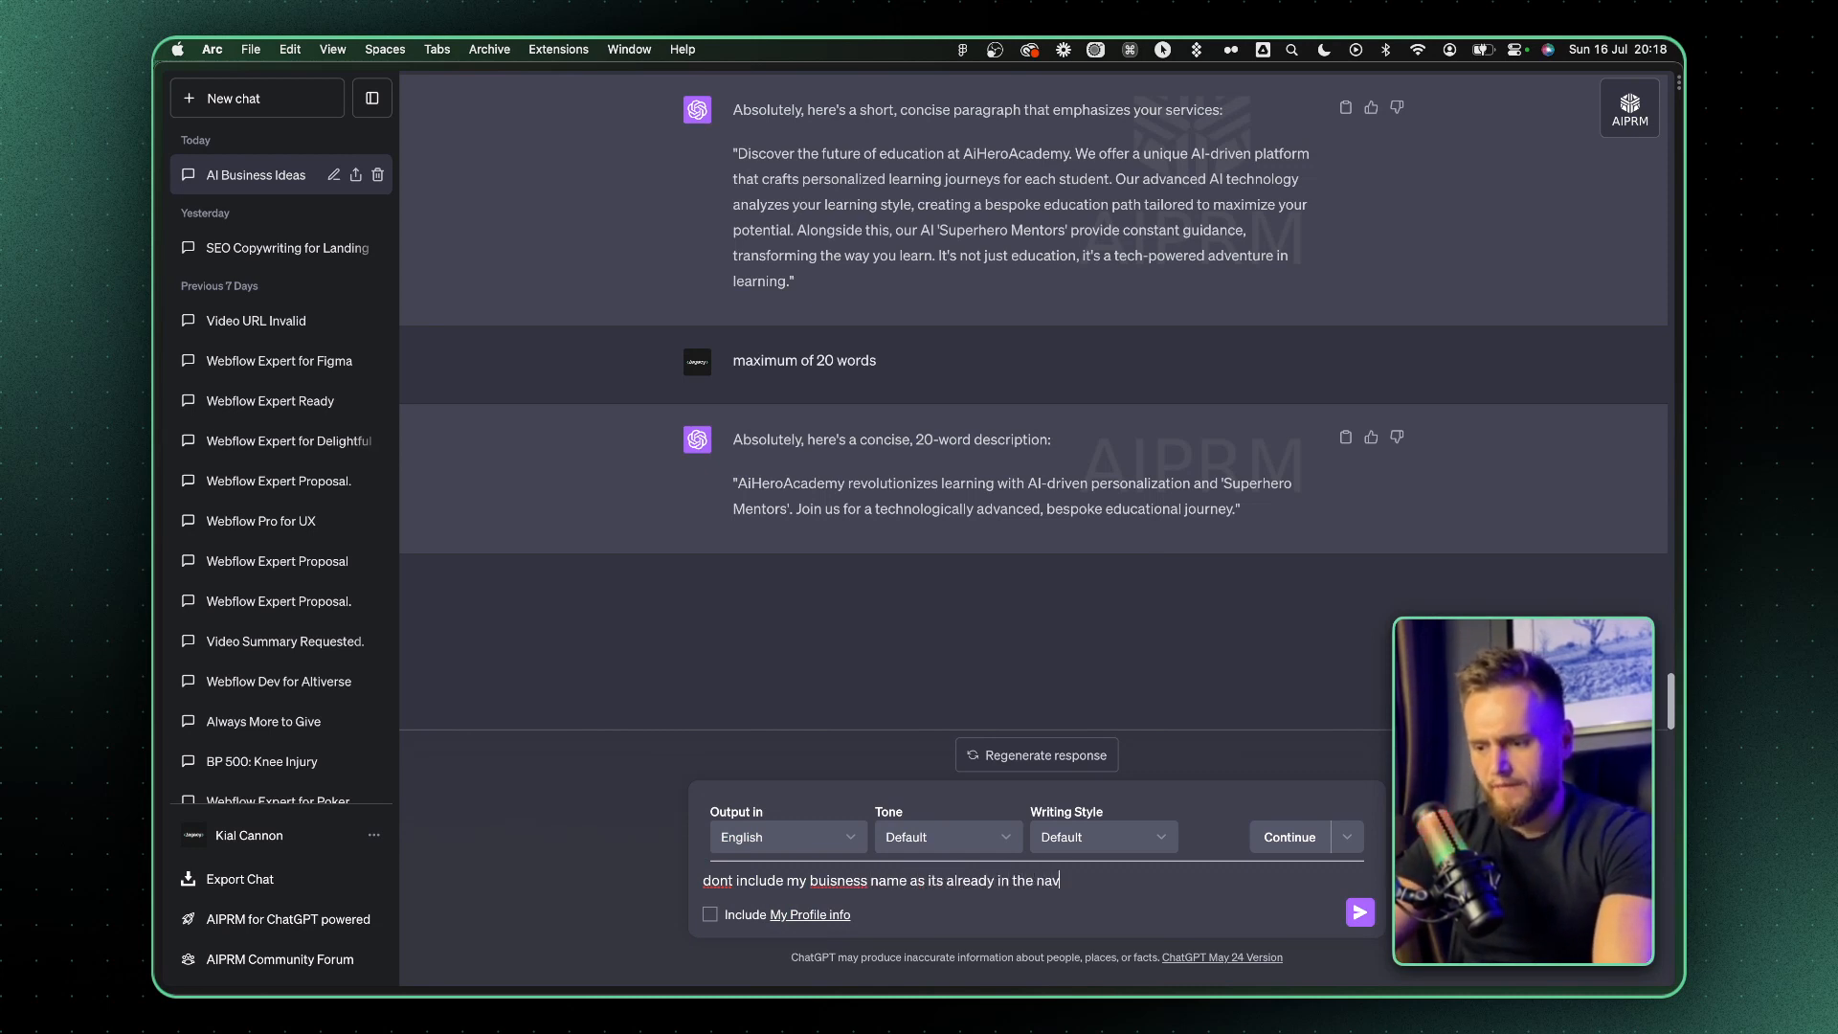
pyautogui.press('Return')
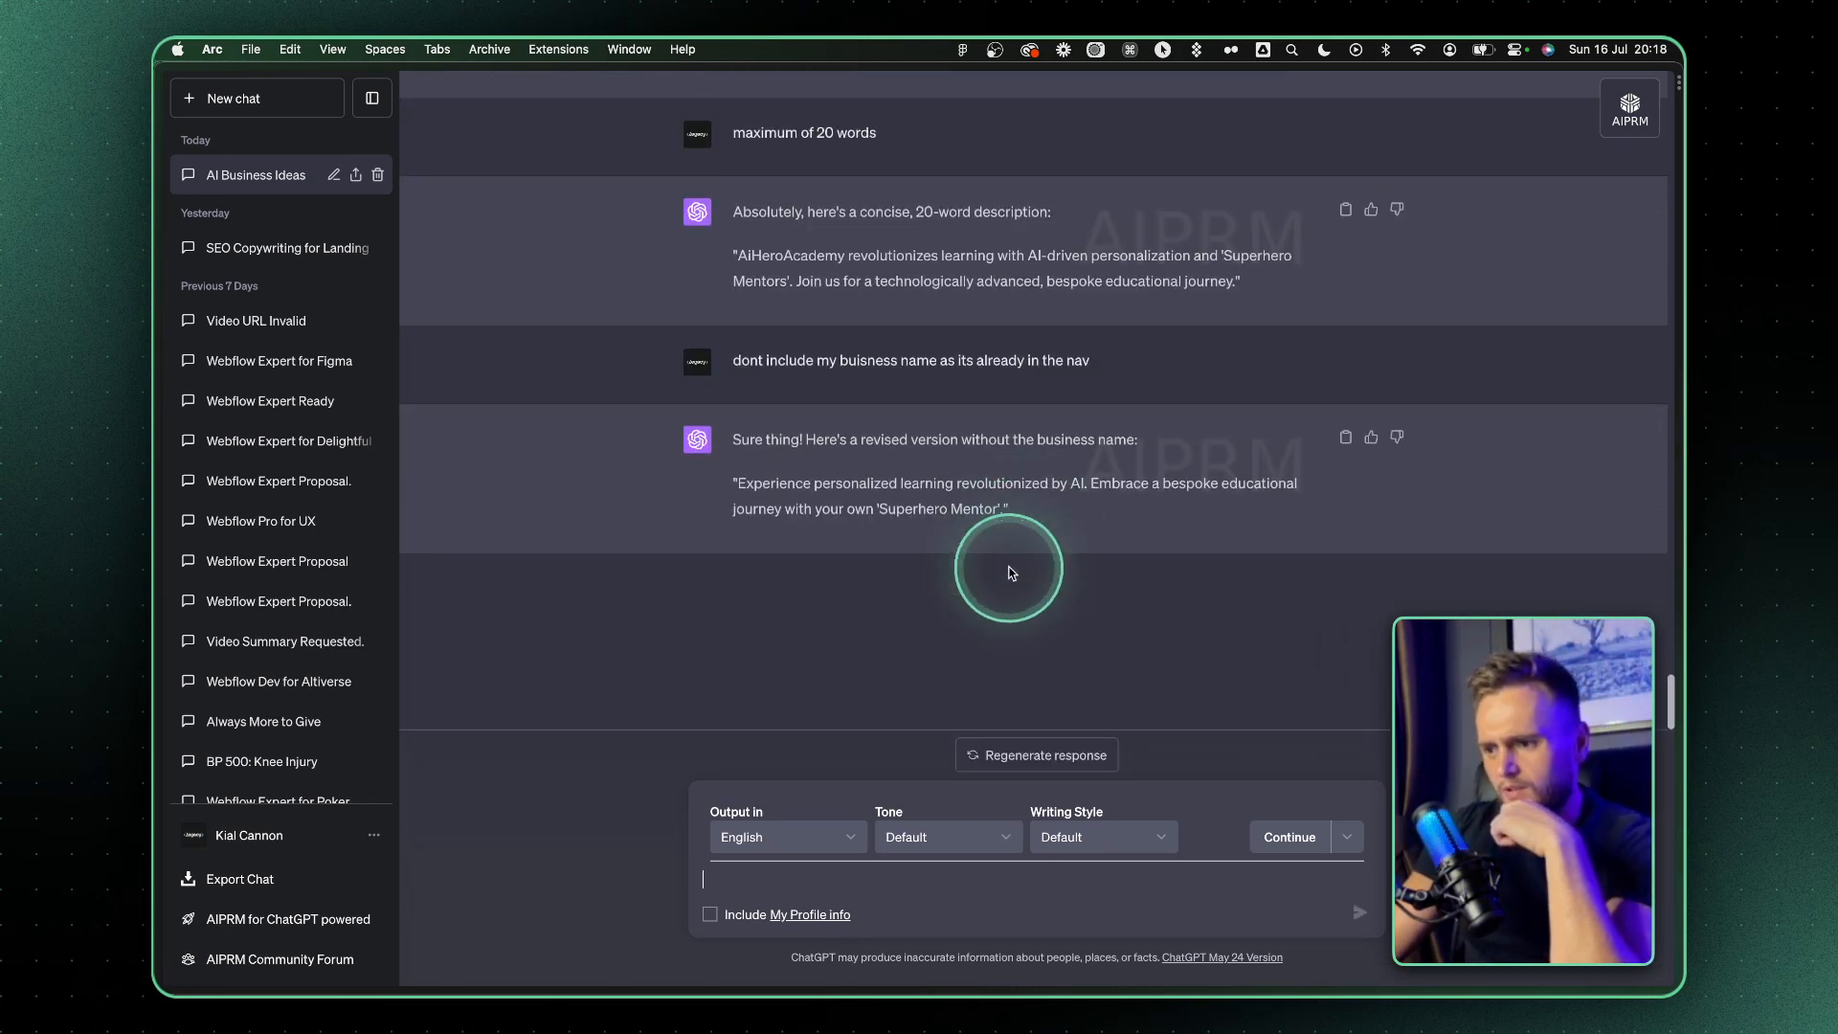
# Copy the latest 'Superhero Mentor' paragraph into the message draft and put the headline "Personalise Your Learning, Supercharged by AI." above it
pyautogui.tripleClick(1109, 488)
pyautogui.moveTo(1007, 492); pyautogui.dragTo(780, 882)
pyautogui.scroll(15, 843, 517)
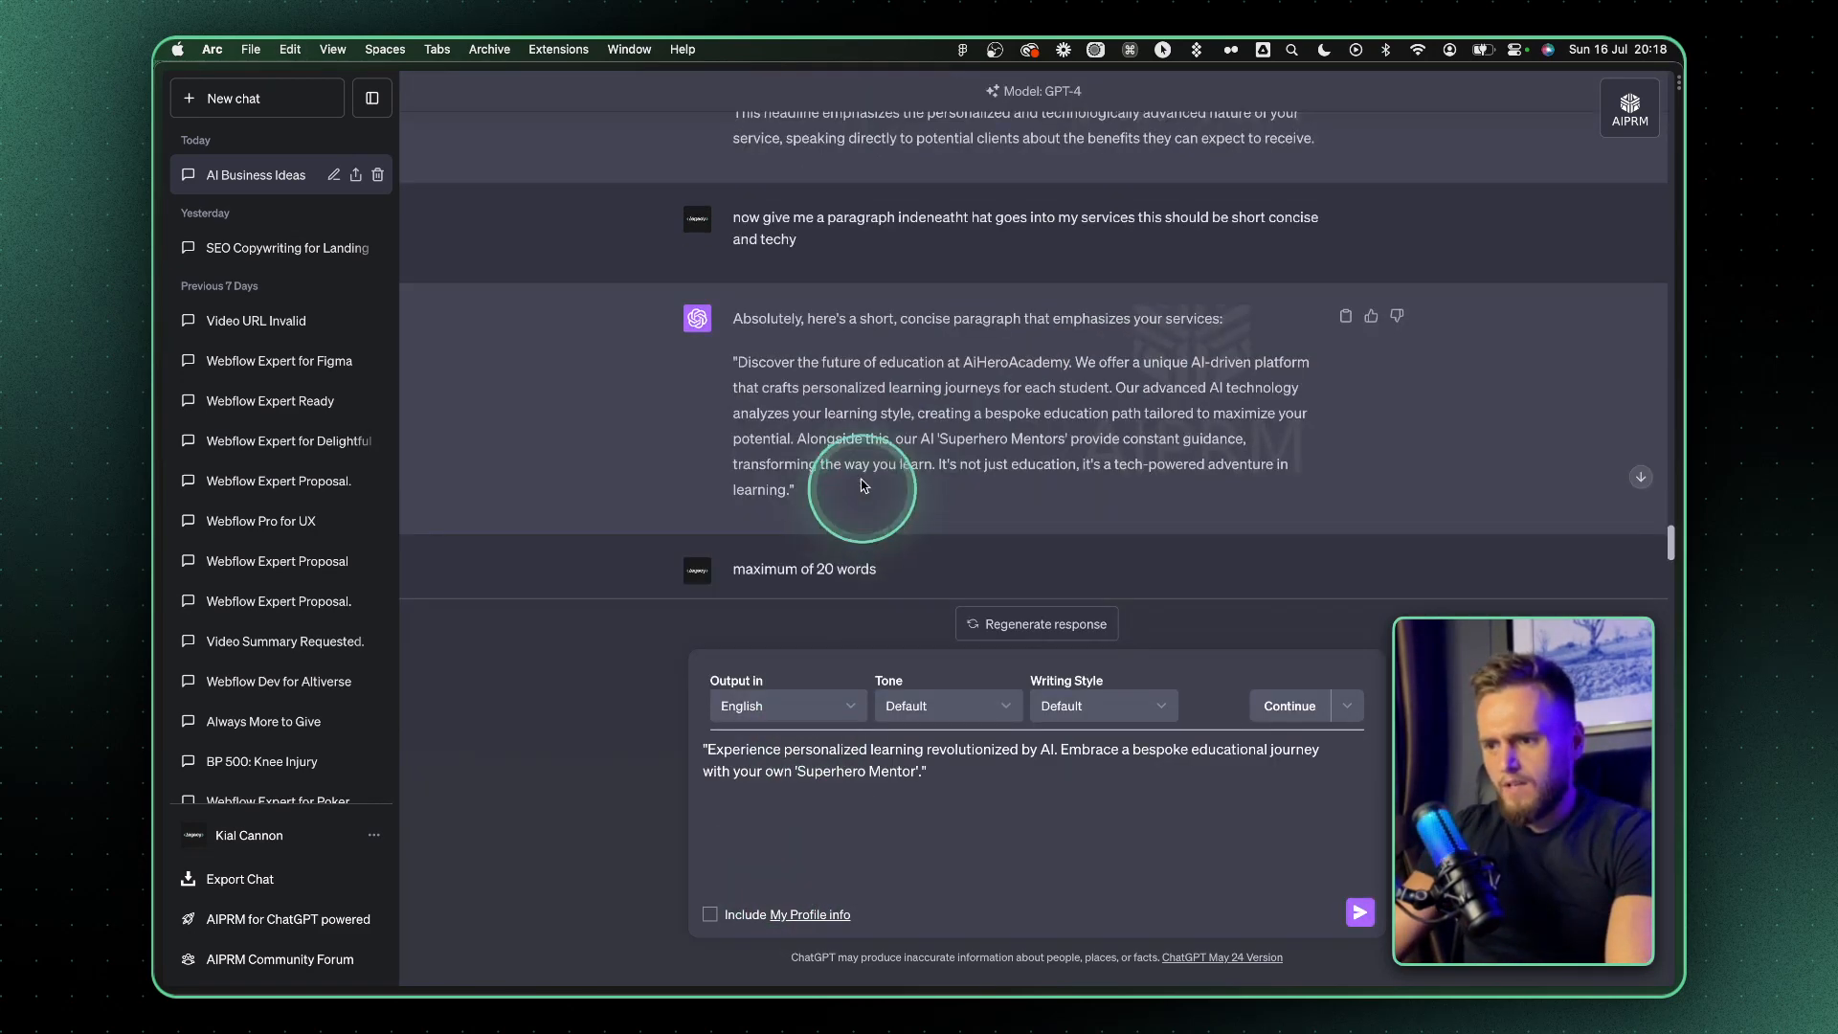
pyautogui.tripleClick(780, 335)
pyautogui.press('super+c')
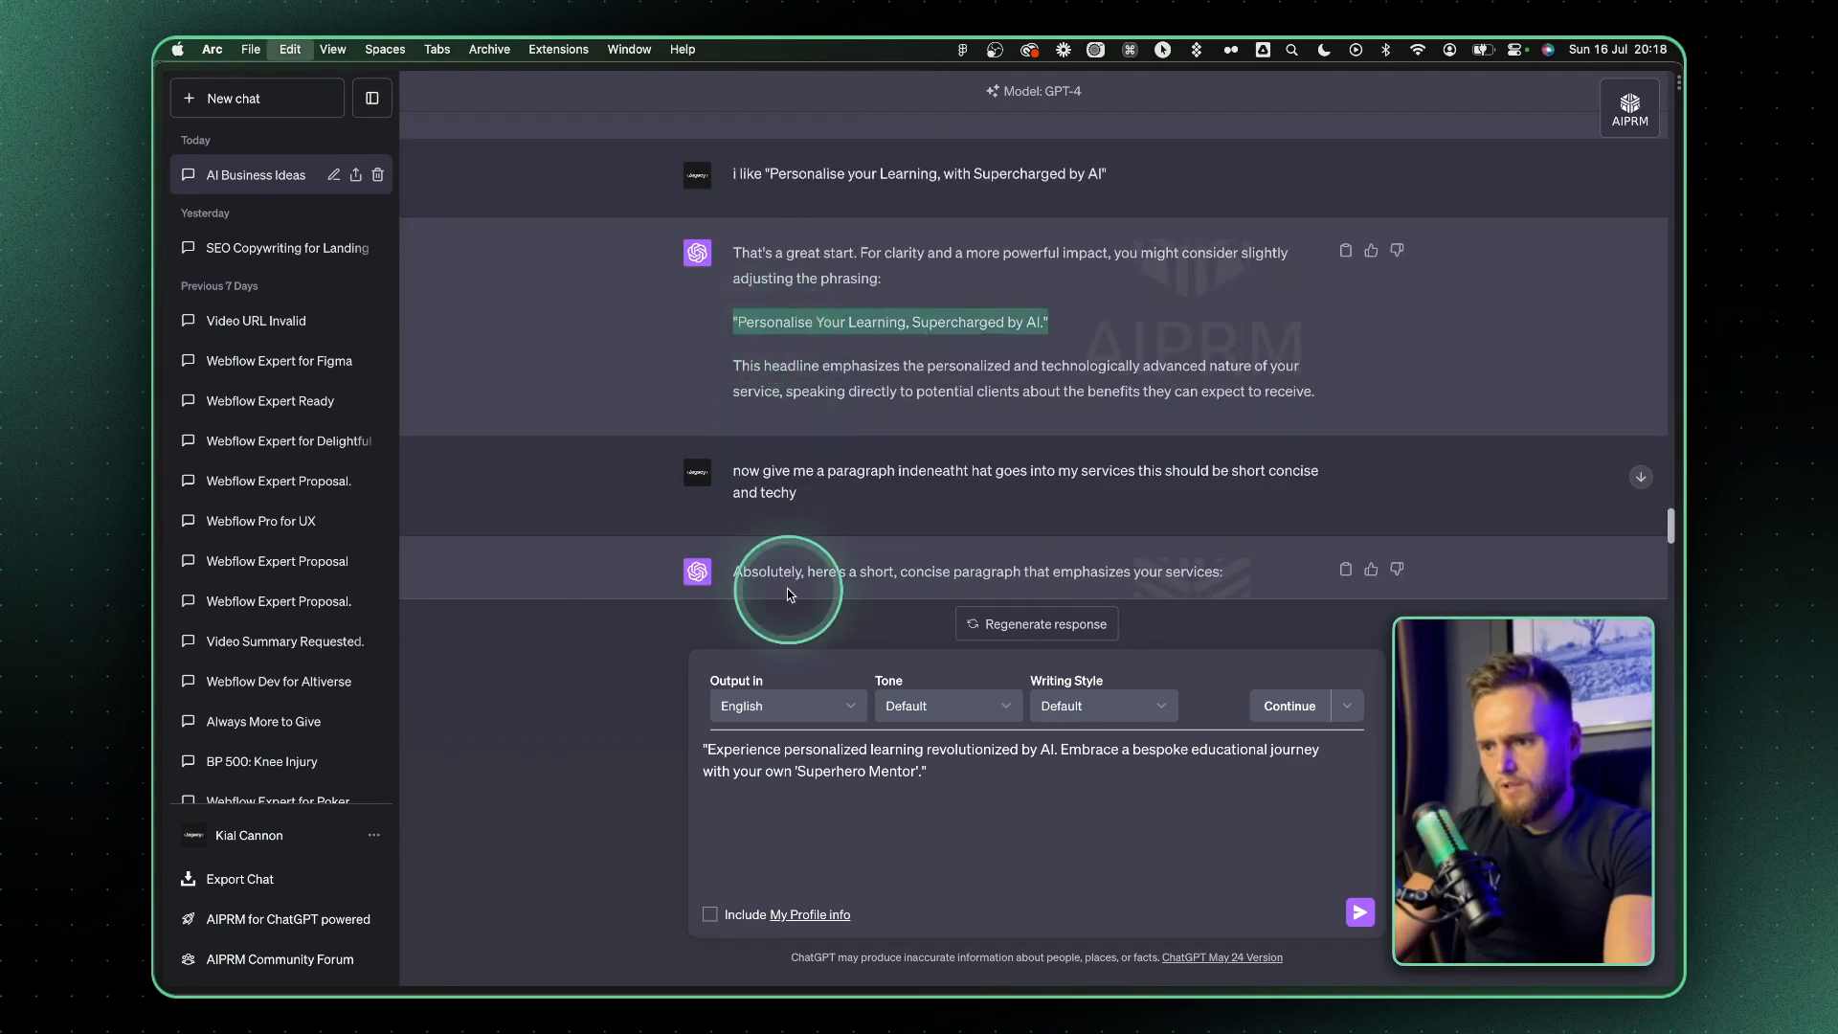
pyautogui.click(708, 749)
pyautogui.press('super+v')
# Copy the brand name AiHeroAcademy from the conversation to the top of the draft and remove the quotation marks around the headline
pyautogui.scroll(10, 950, 562)
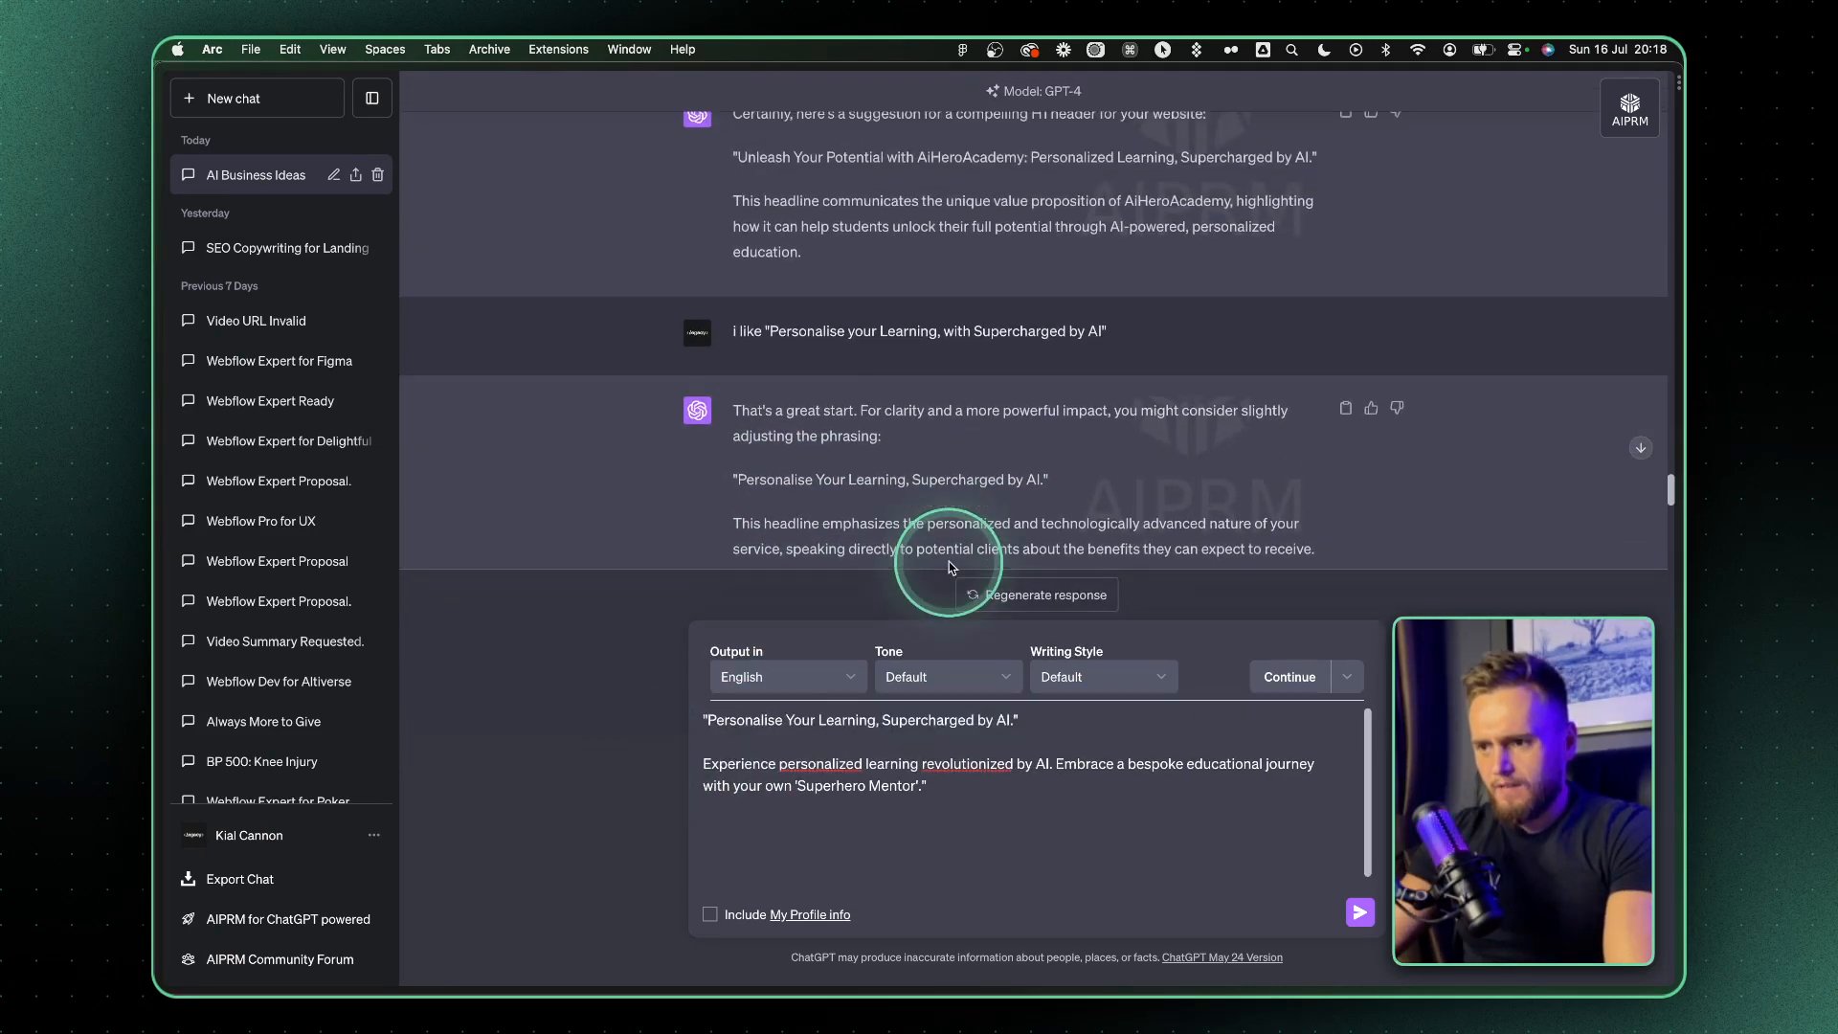
pyautogui.scroll(2, 950, 561)
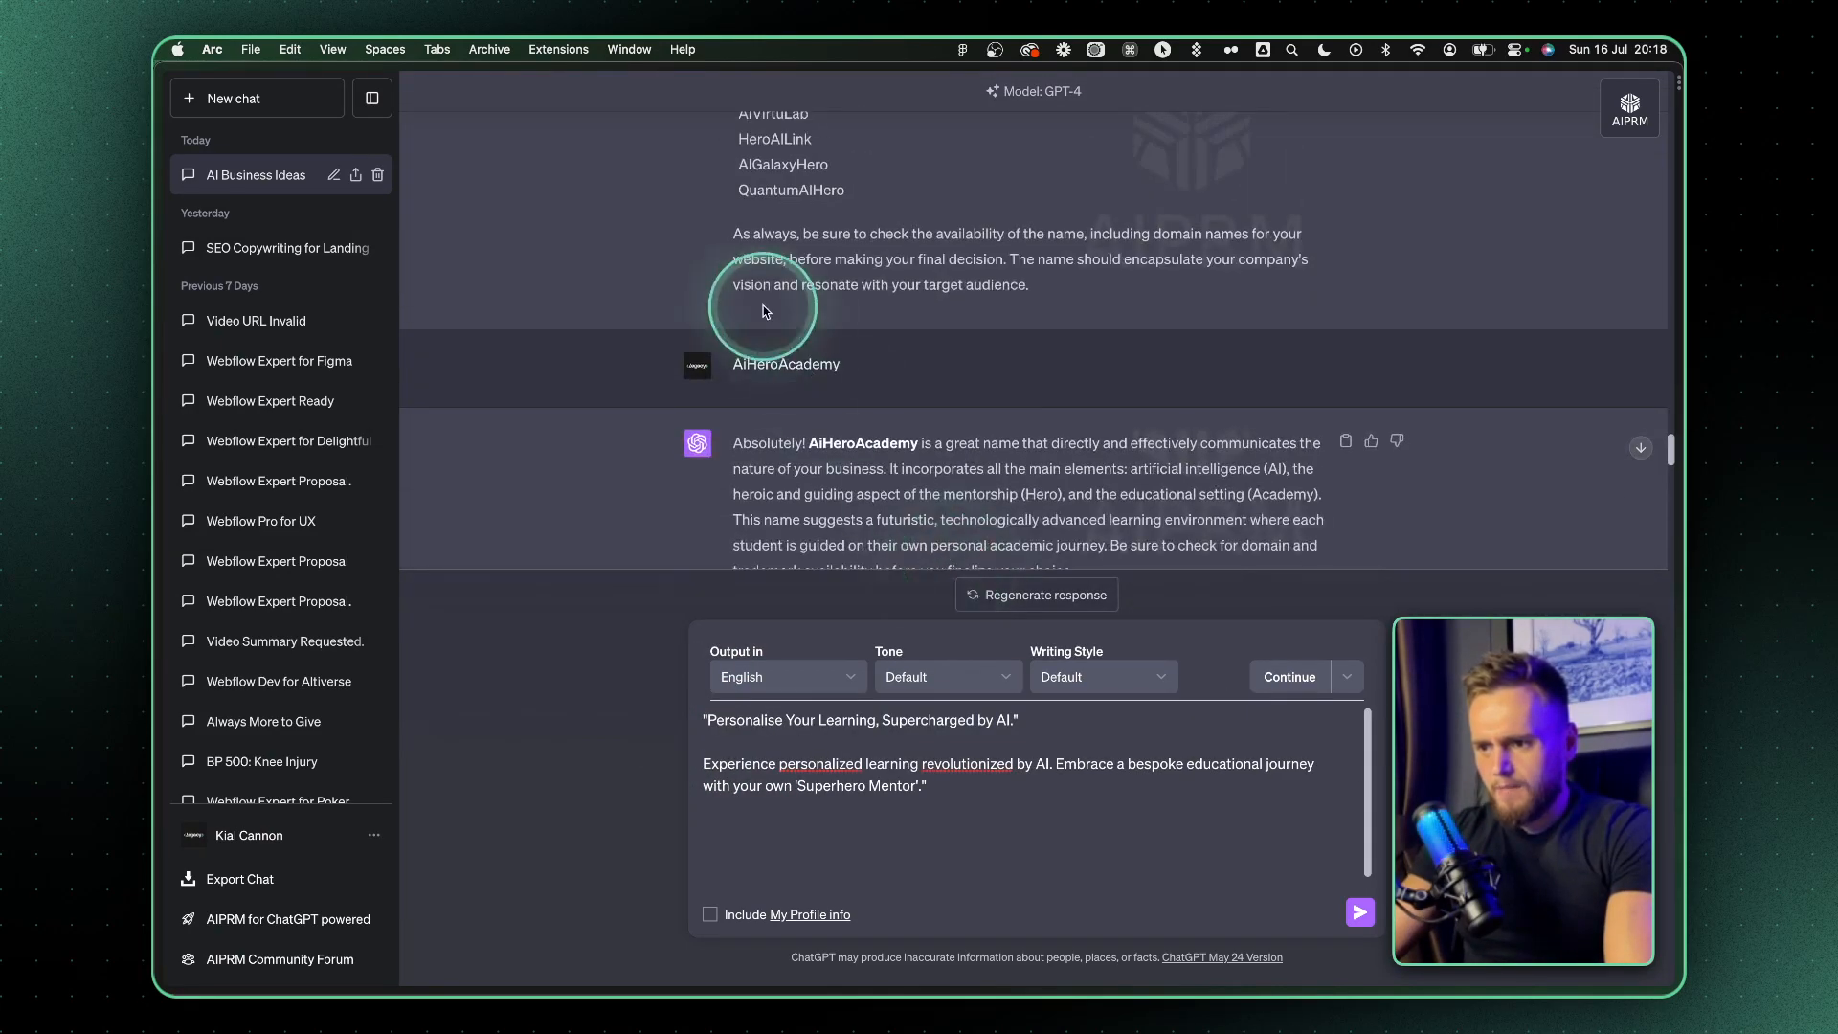
pyautogui.doubleClick(772, 362)
pyautogui.press('super+c')
pyautogui.click(706, 720)
pyautogui.press('BackSpace')
pyautogui.press('super+v')
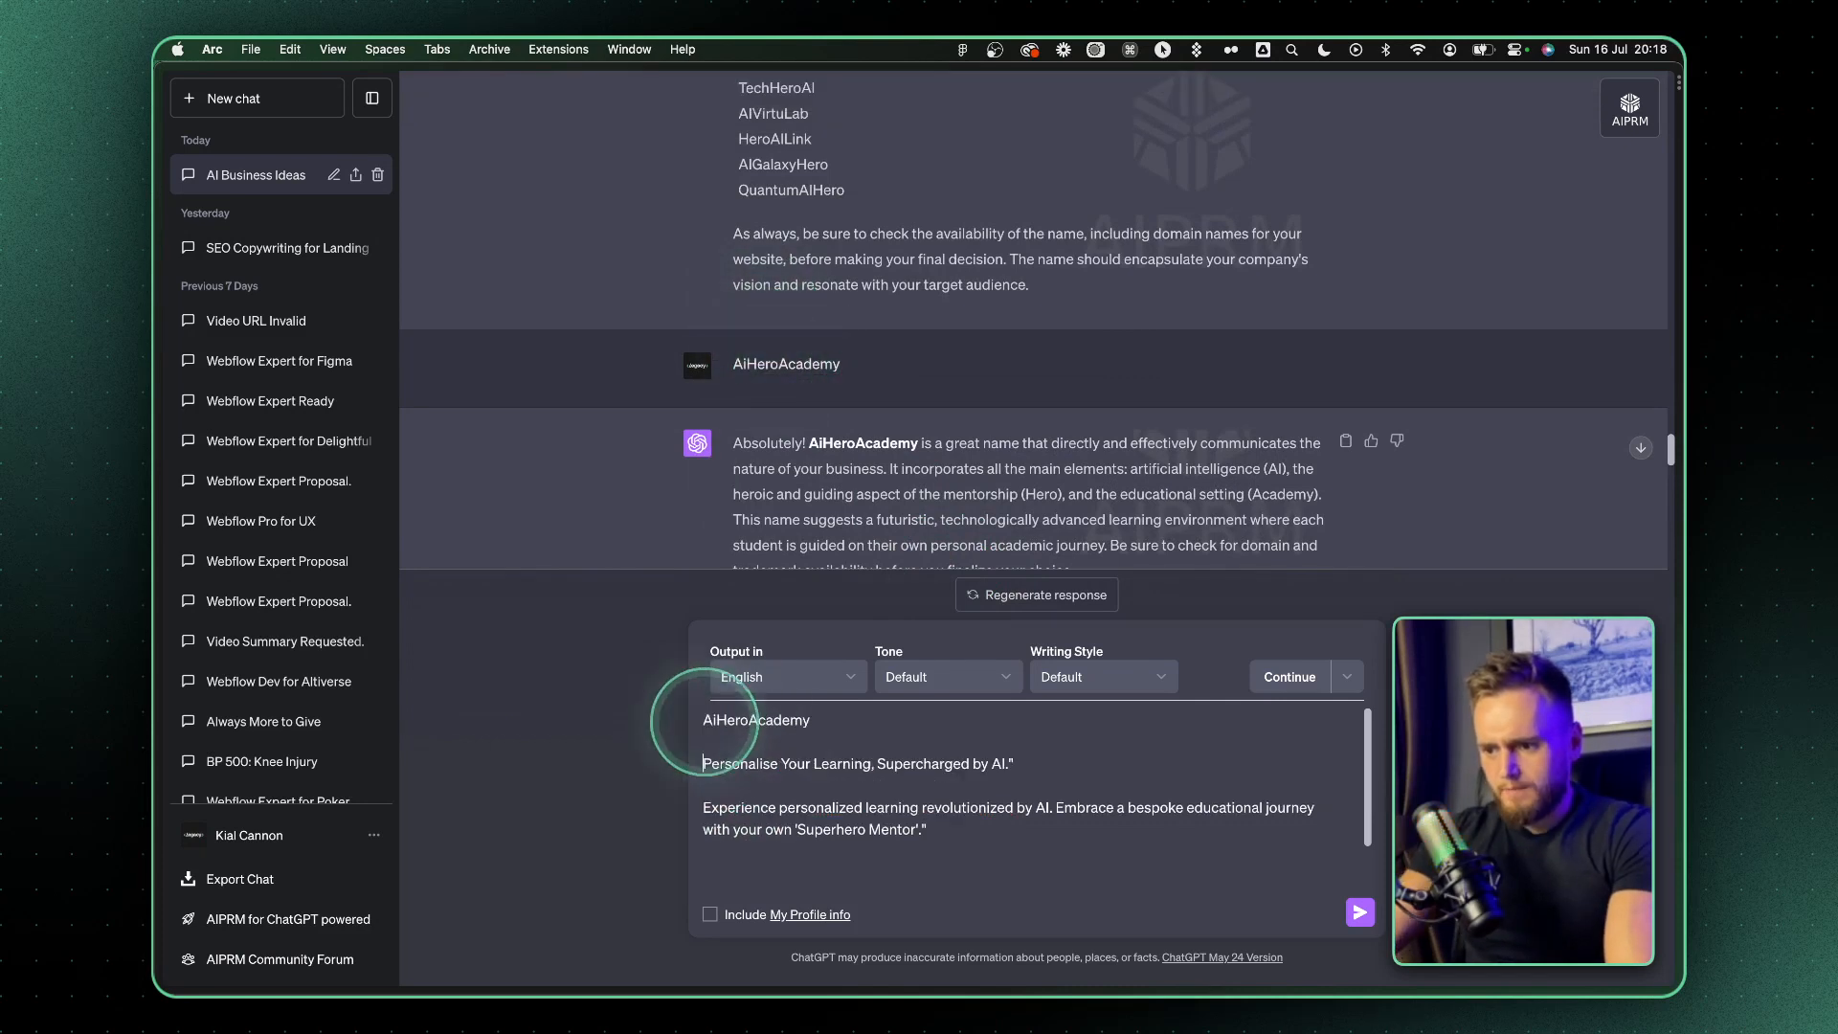
pyautogui.click(1018, 762)
pyautogui.press('BackSpace')
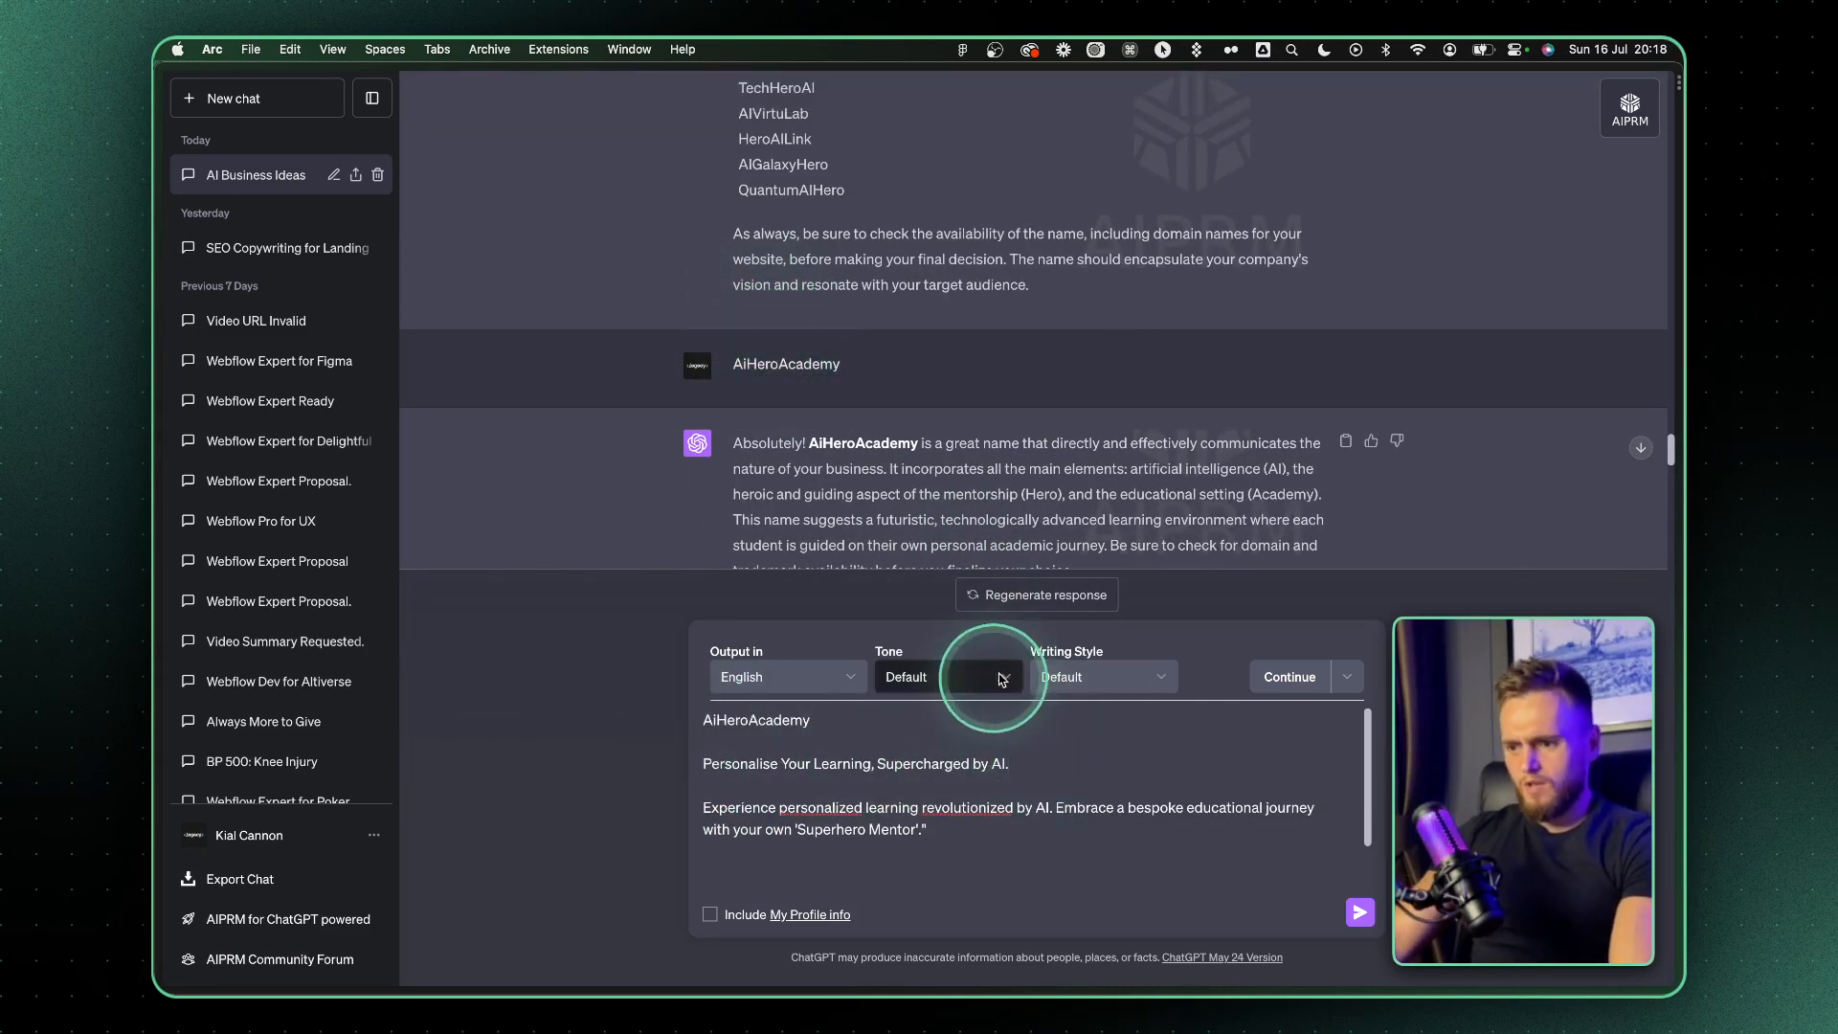
# Label the draft's name, headline and paragraph with "Brand name -", "HERO H1 -" and "HERO P1 -"
pyautogui.click(705, 722)
pyautogui.write('Brand name -')
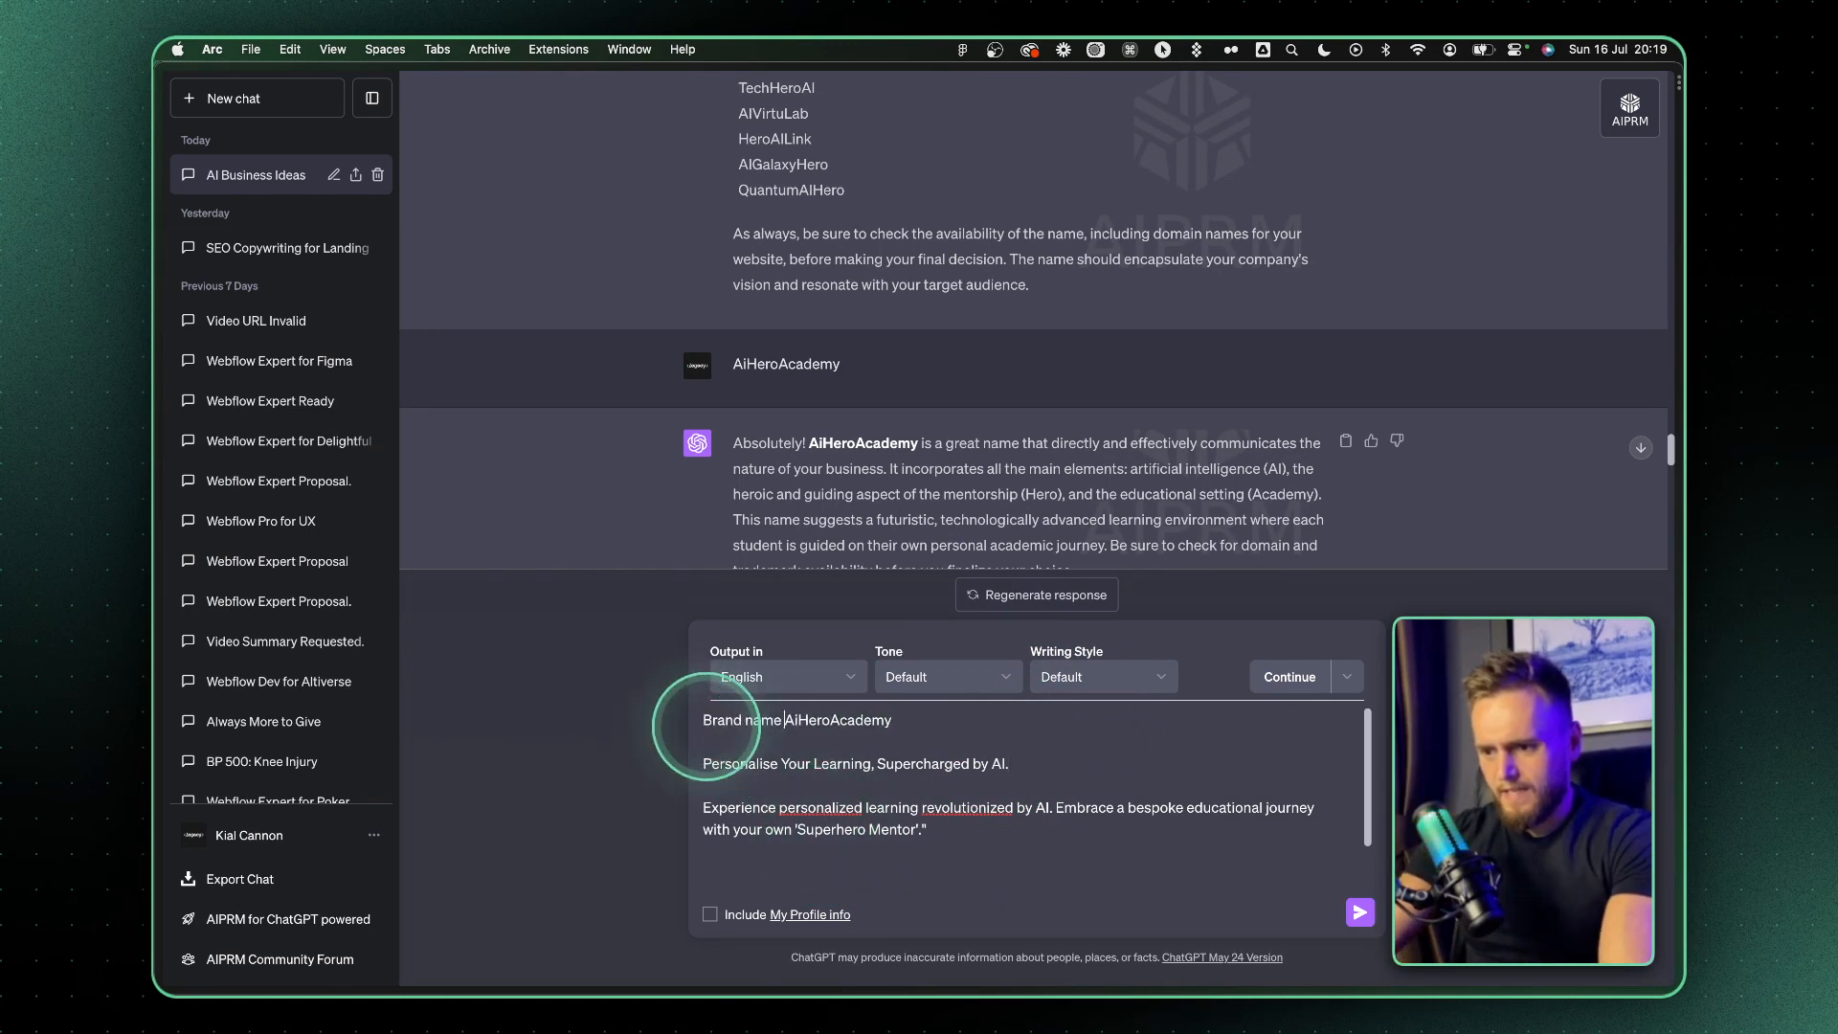
pyautogui.click(704, 763)
pyautogui.write('H1')
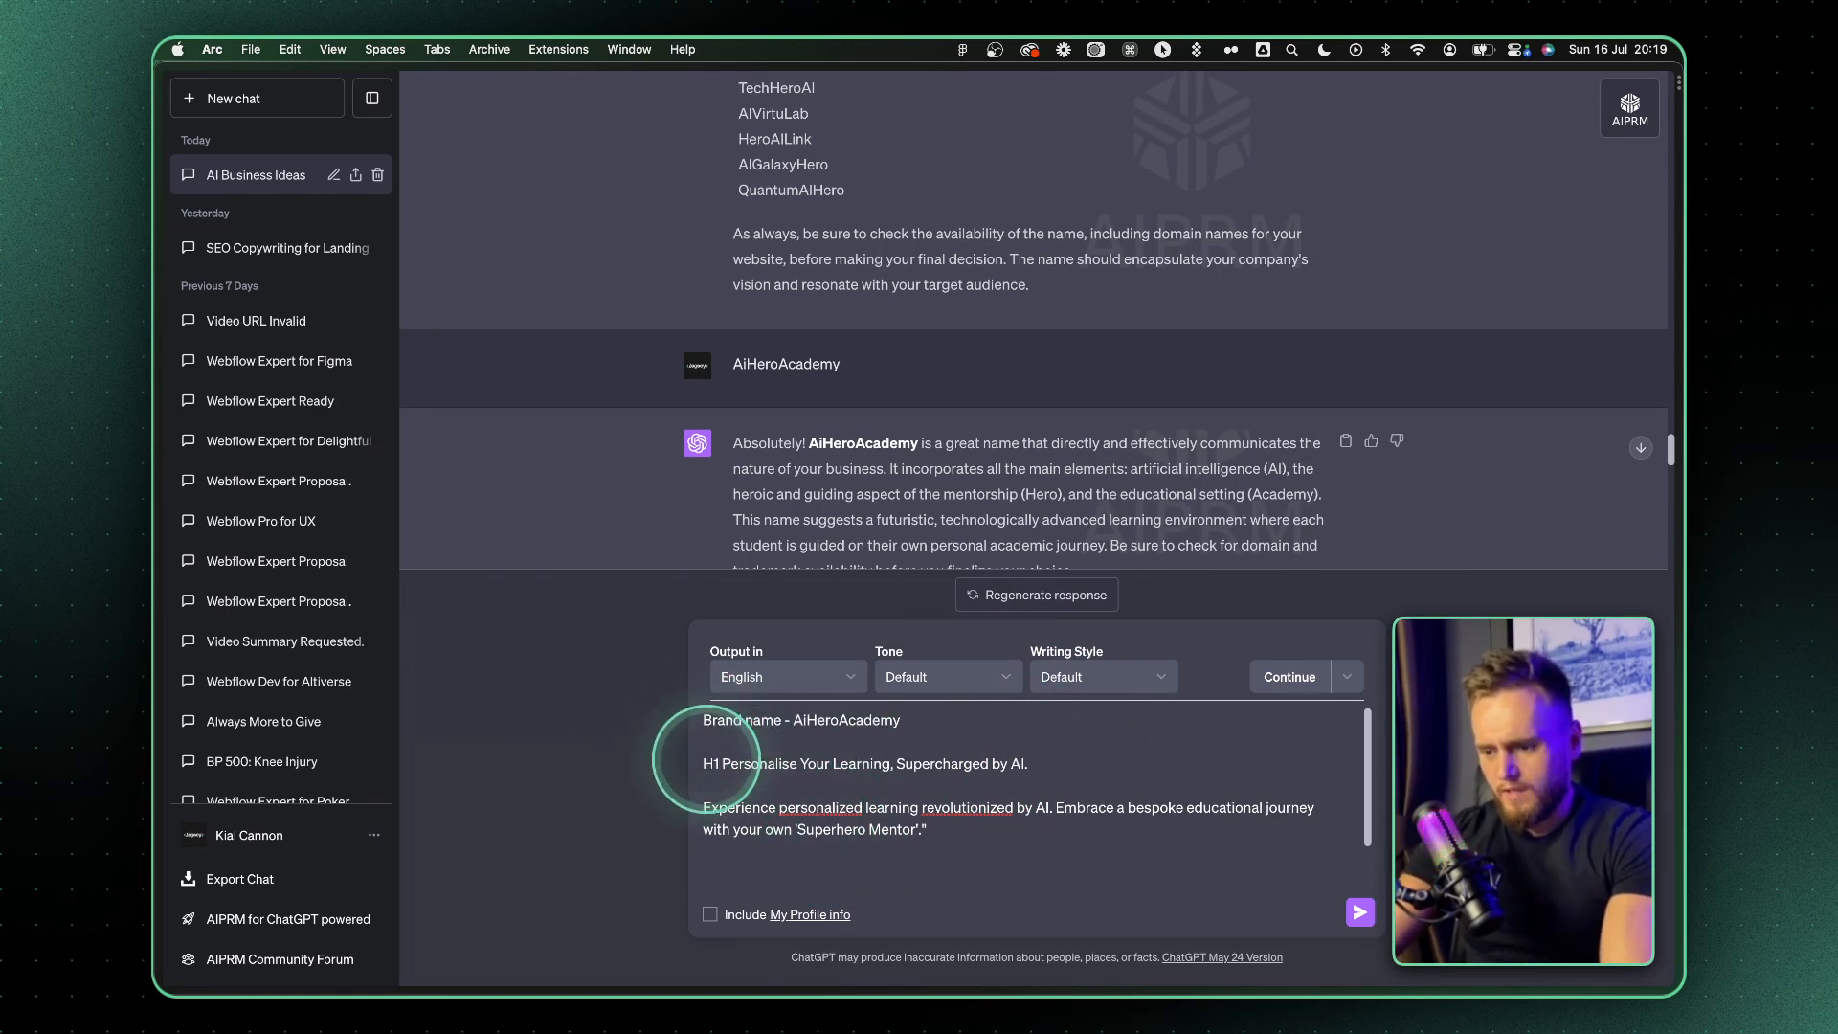
pyautogui.press('BackSpace')
pyautogui.press('BackSpace')
pyautogui.write('ERO H1 -')
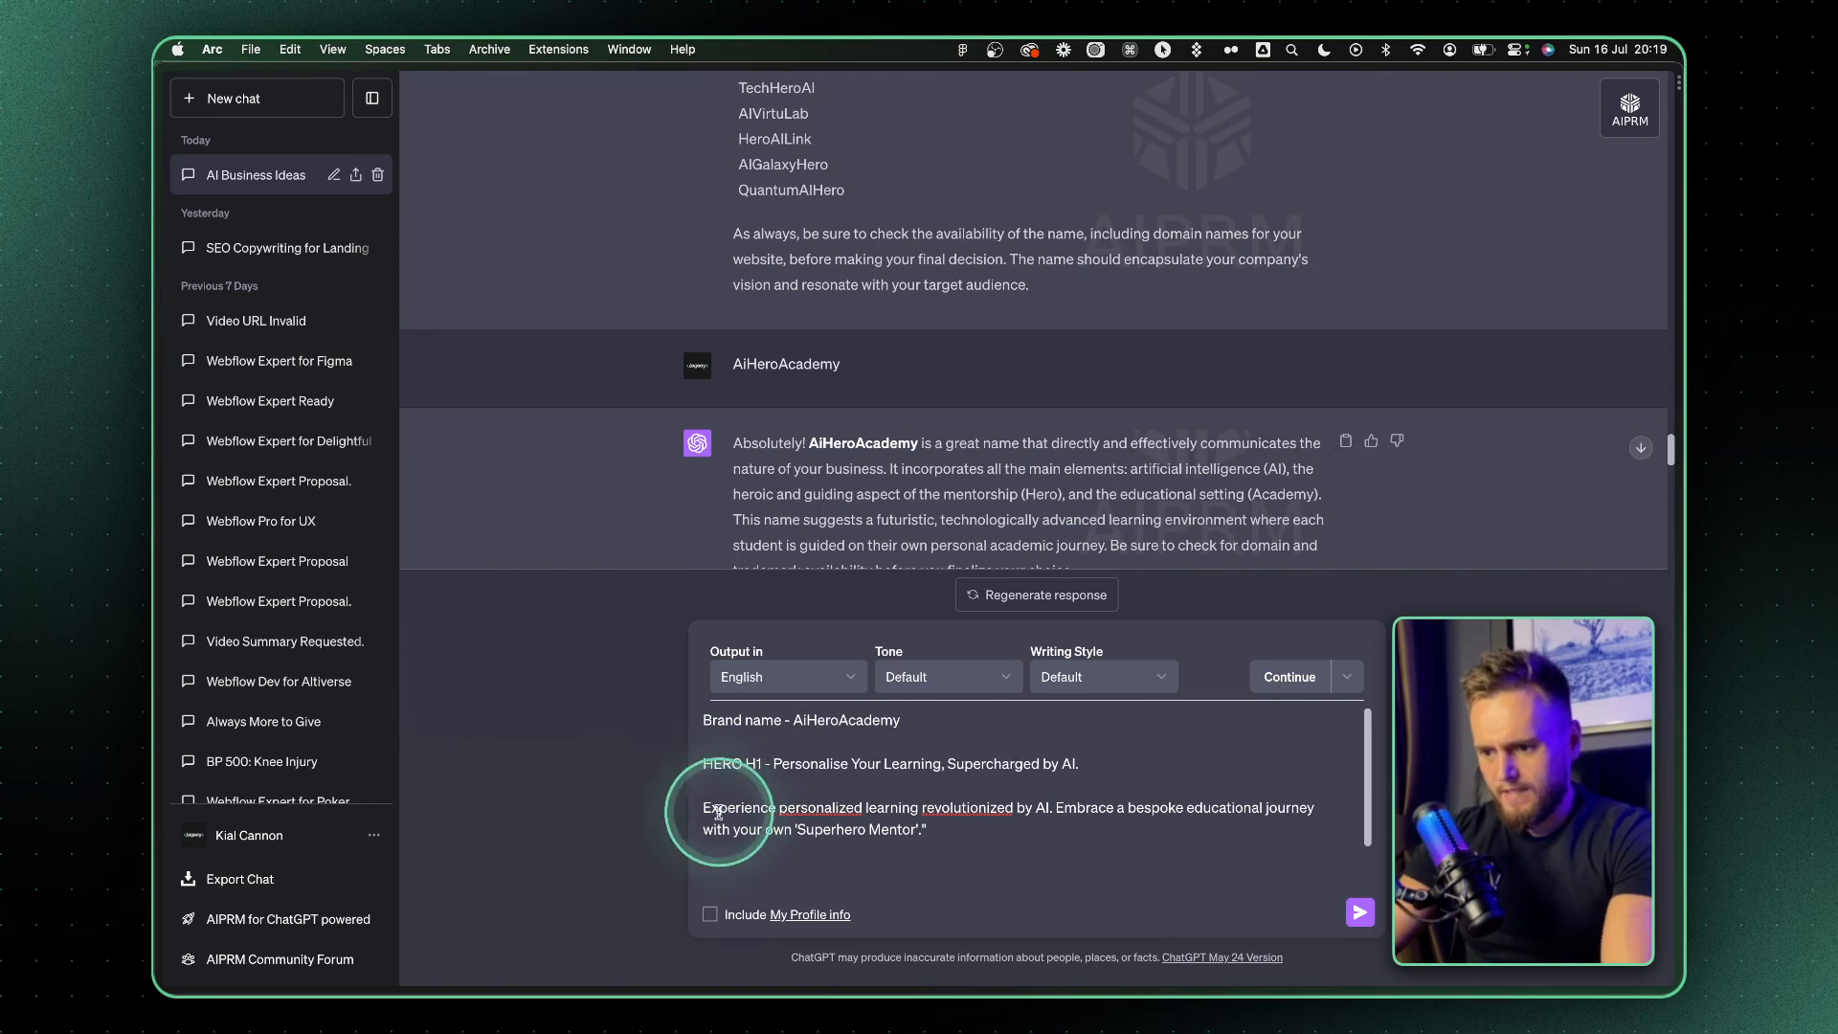
pyautogui.click(704, 809)
pyautogui.write('HERO P1 - ')
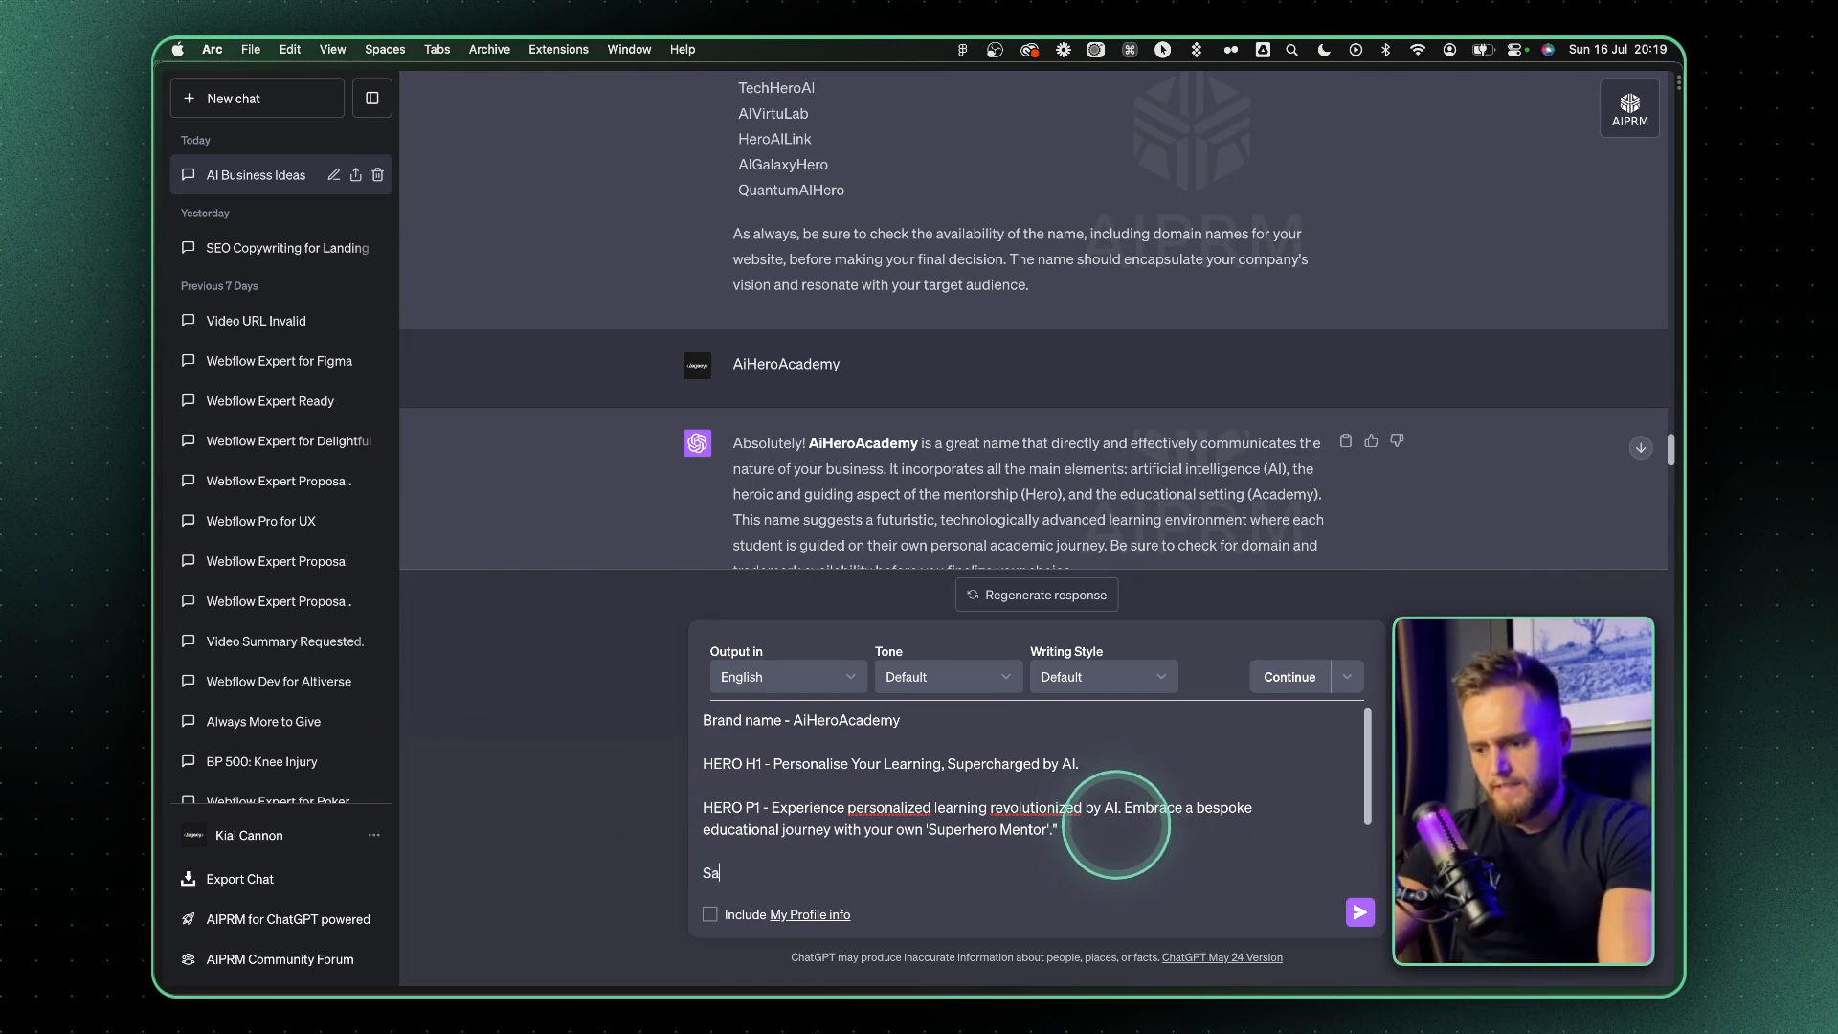
pyautogui.write('is information for the n')
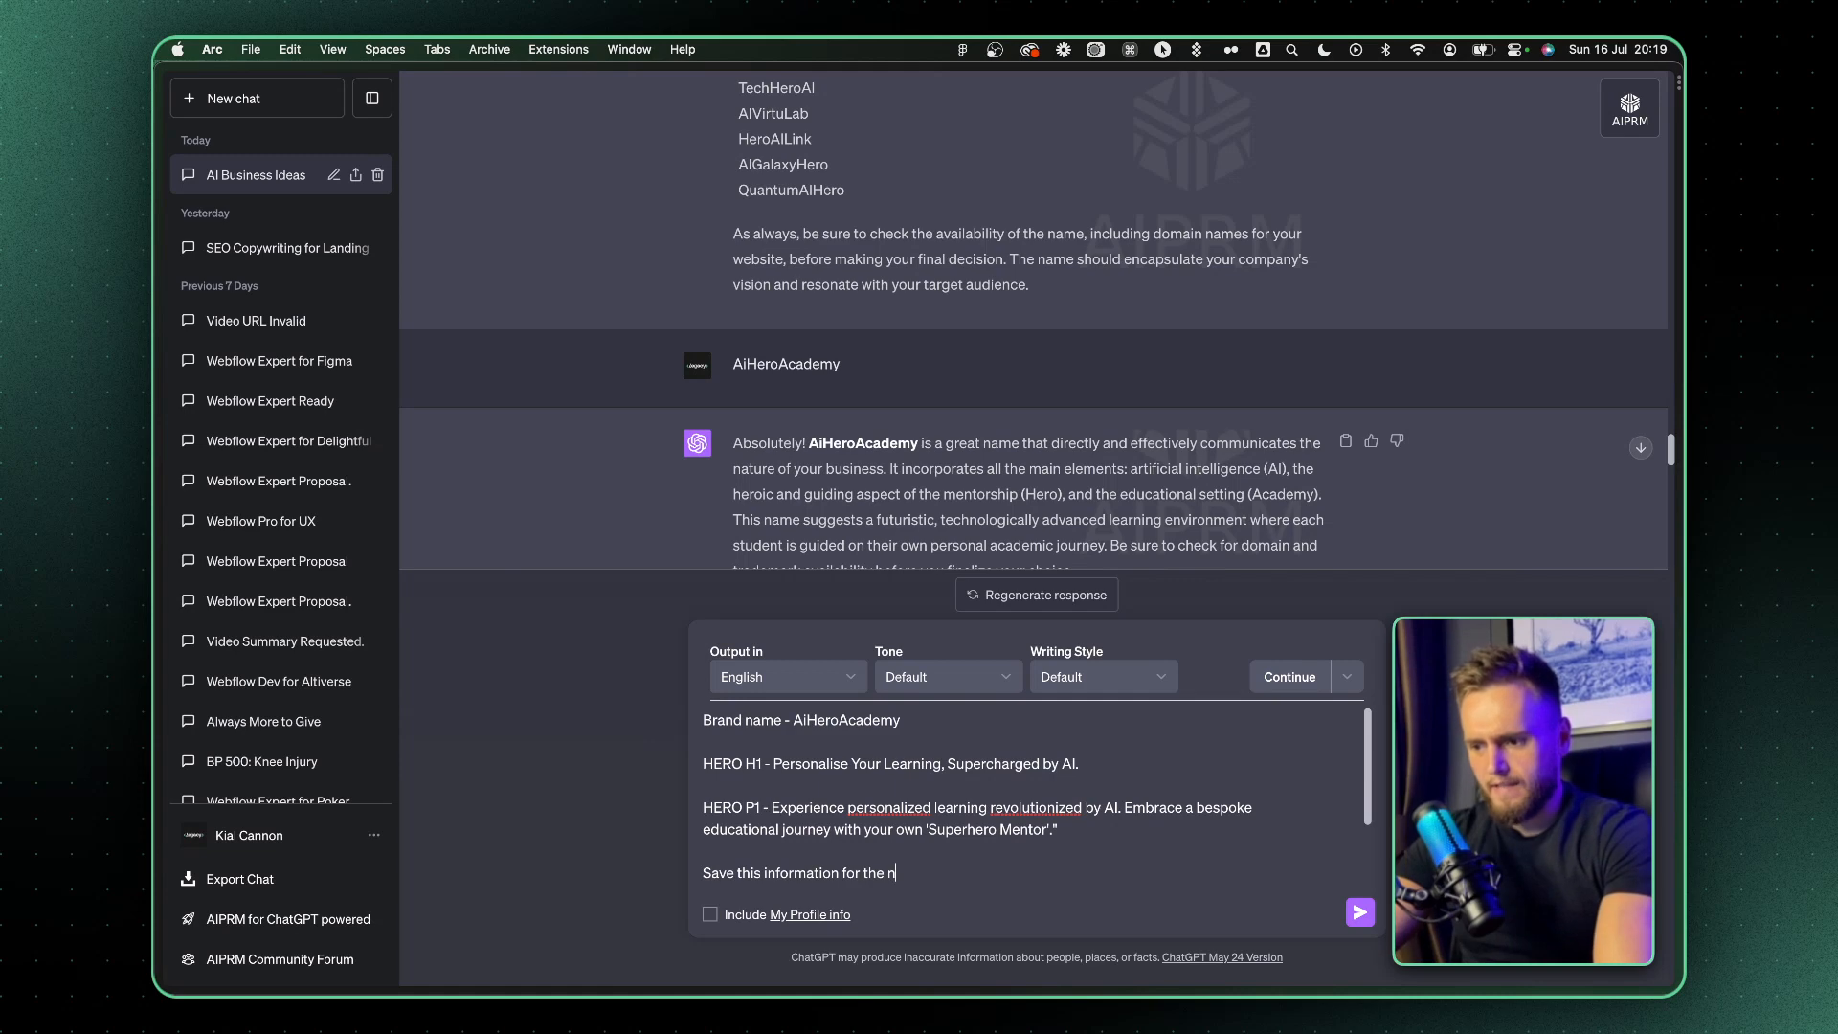
pyautogui.write('ons')
# End the draft with "Save this information for the next questions" and send it
pyautogui.press('Return')
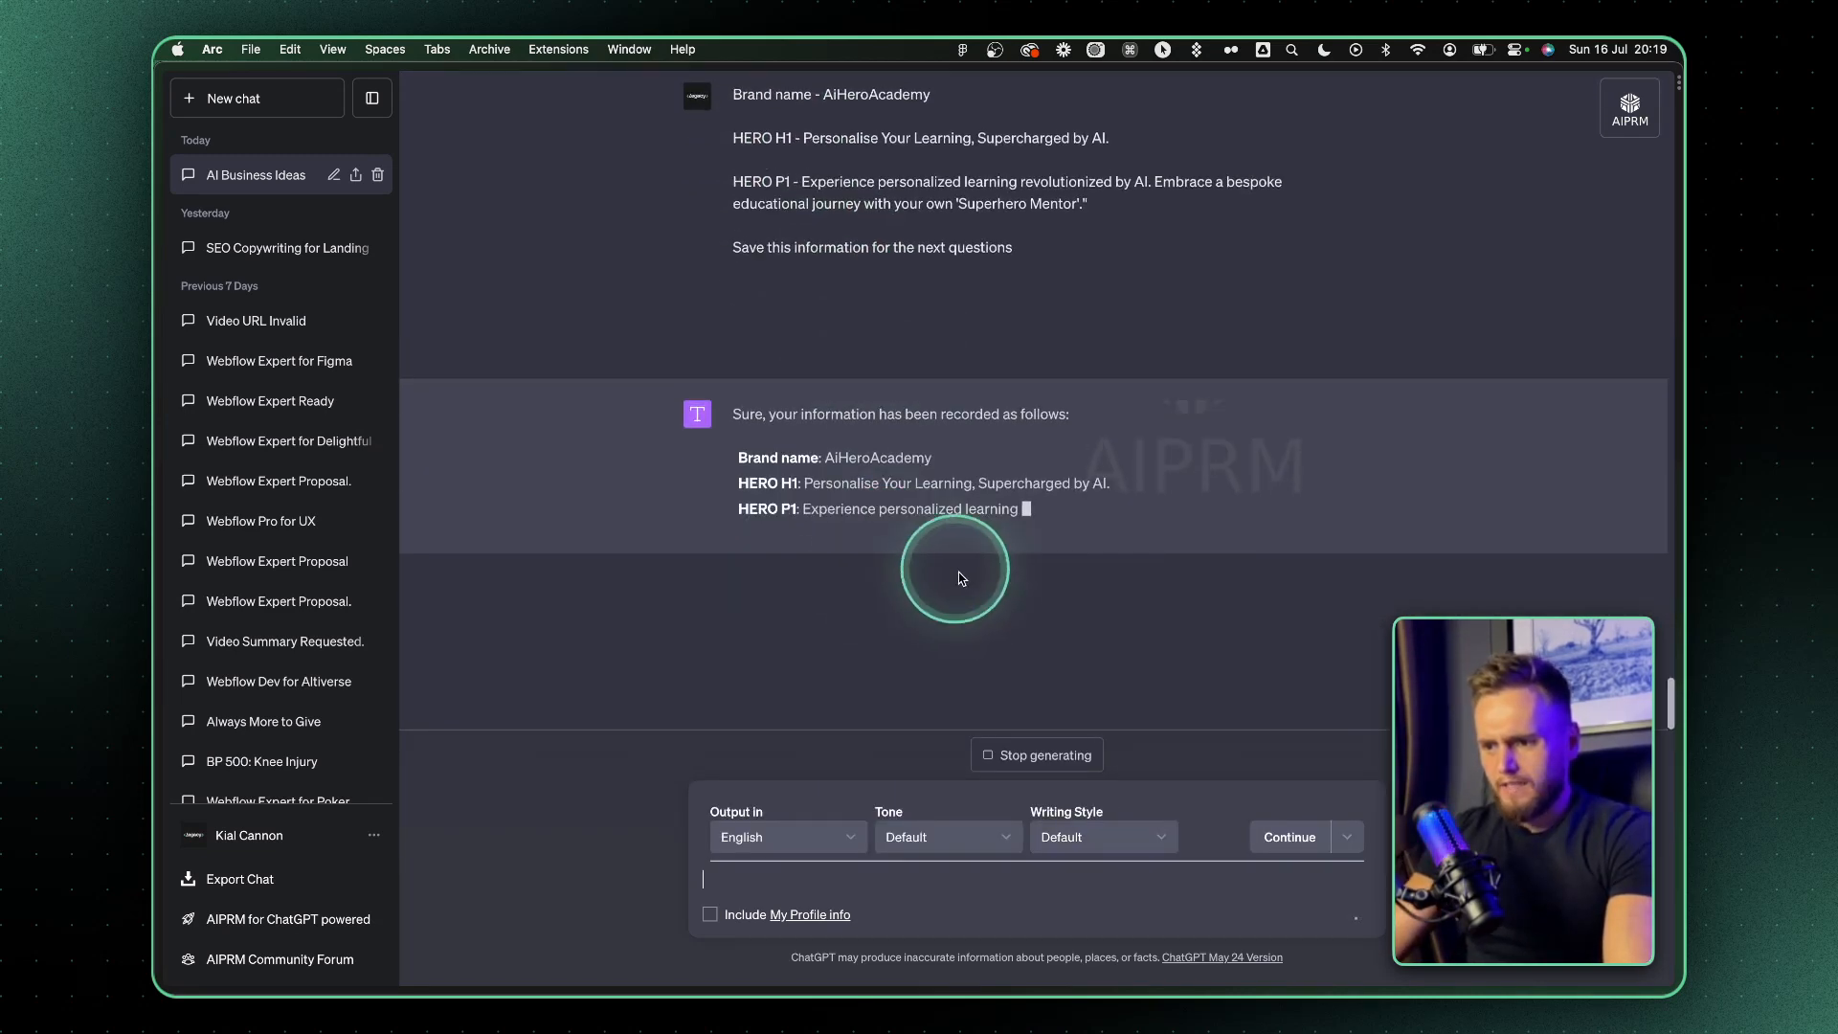
# Send the request "come up with an exciting CTA button i can use throughout the site"
pyautogui.write('come up')
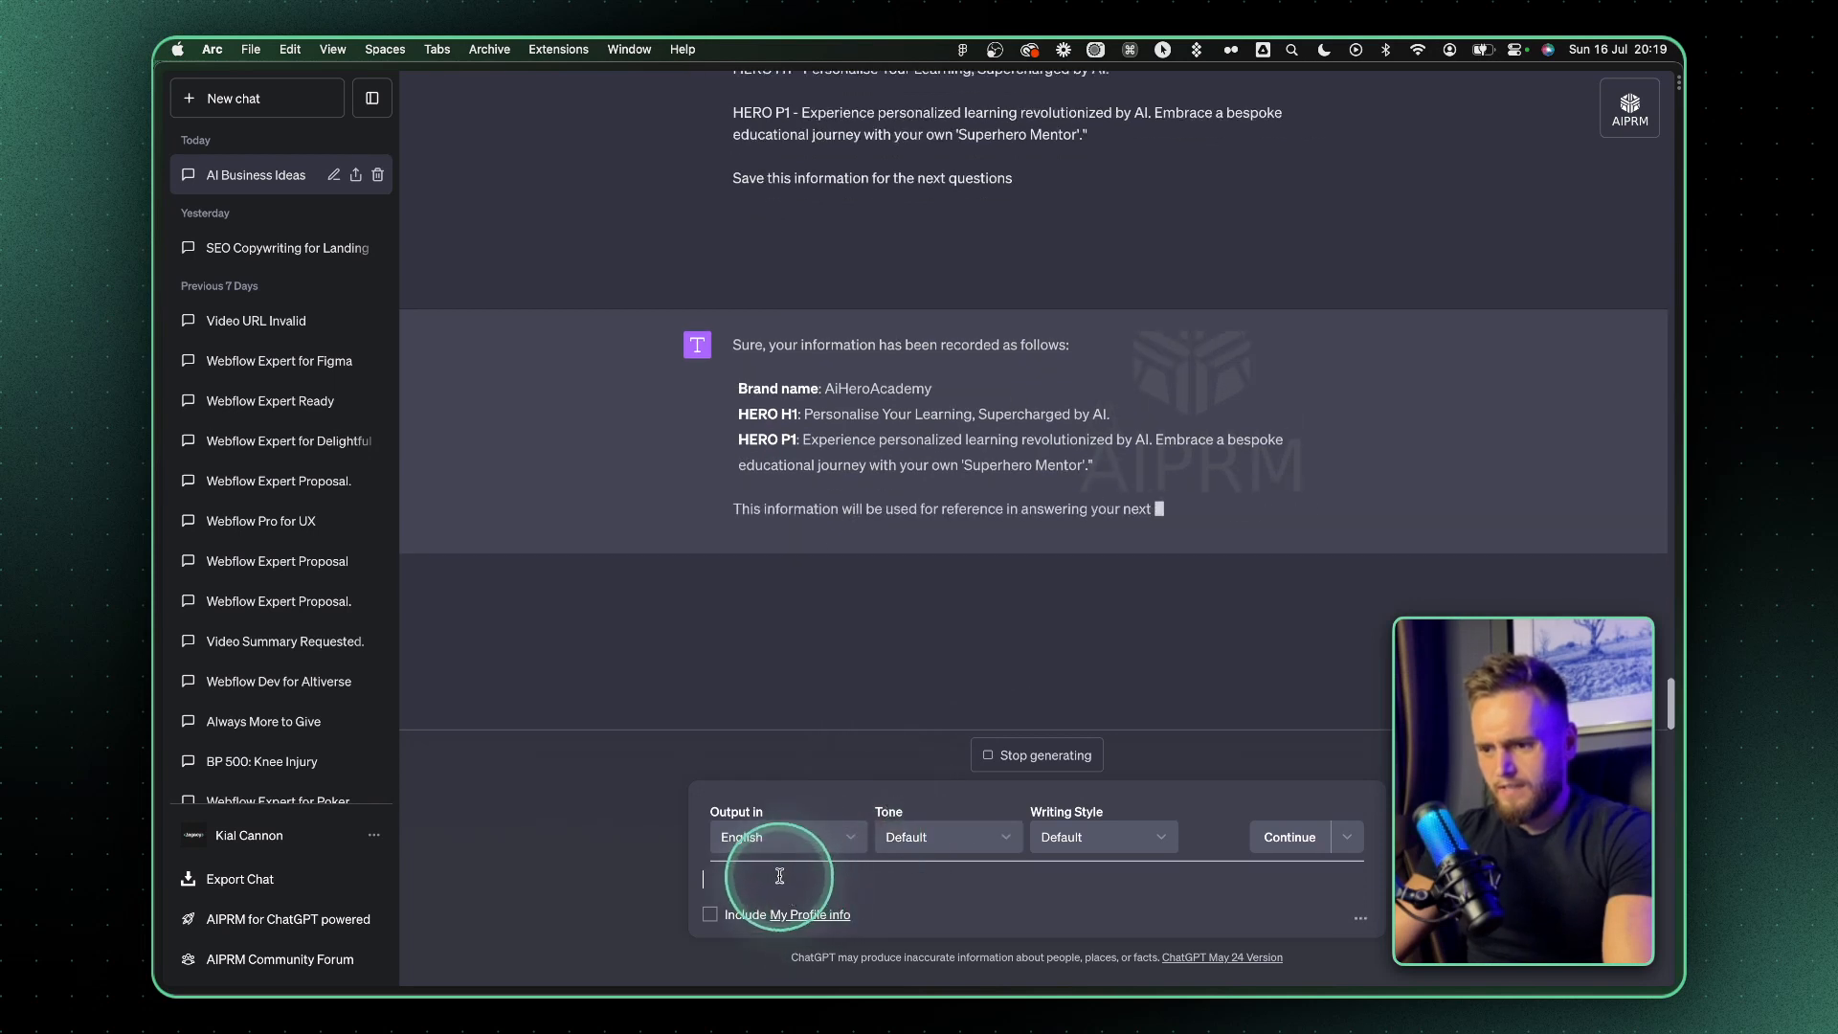
pyautogui.write(' witjh')
pyautogui.press('BackSpace')
pyautogui.press('BackSpace')
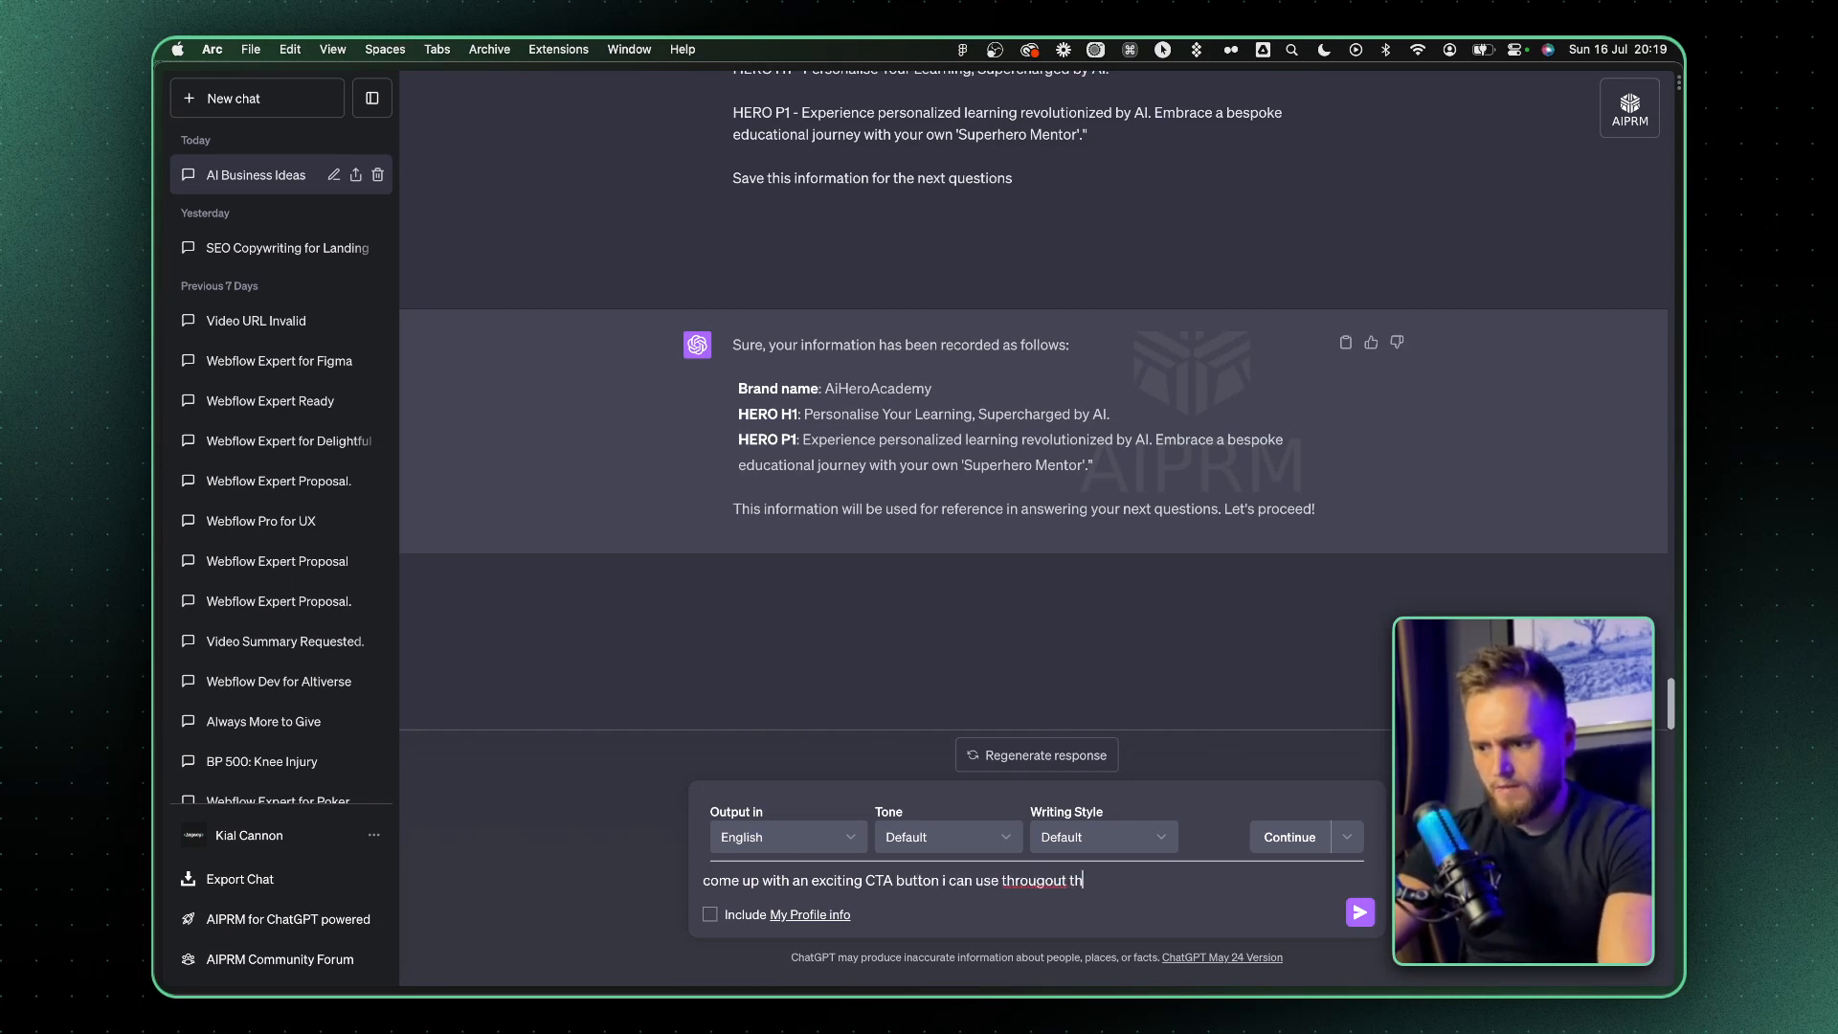
pyautogui.press('Return')
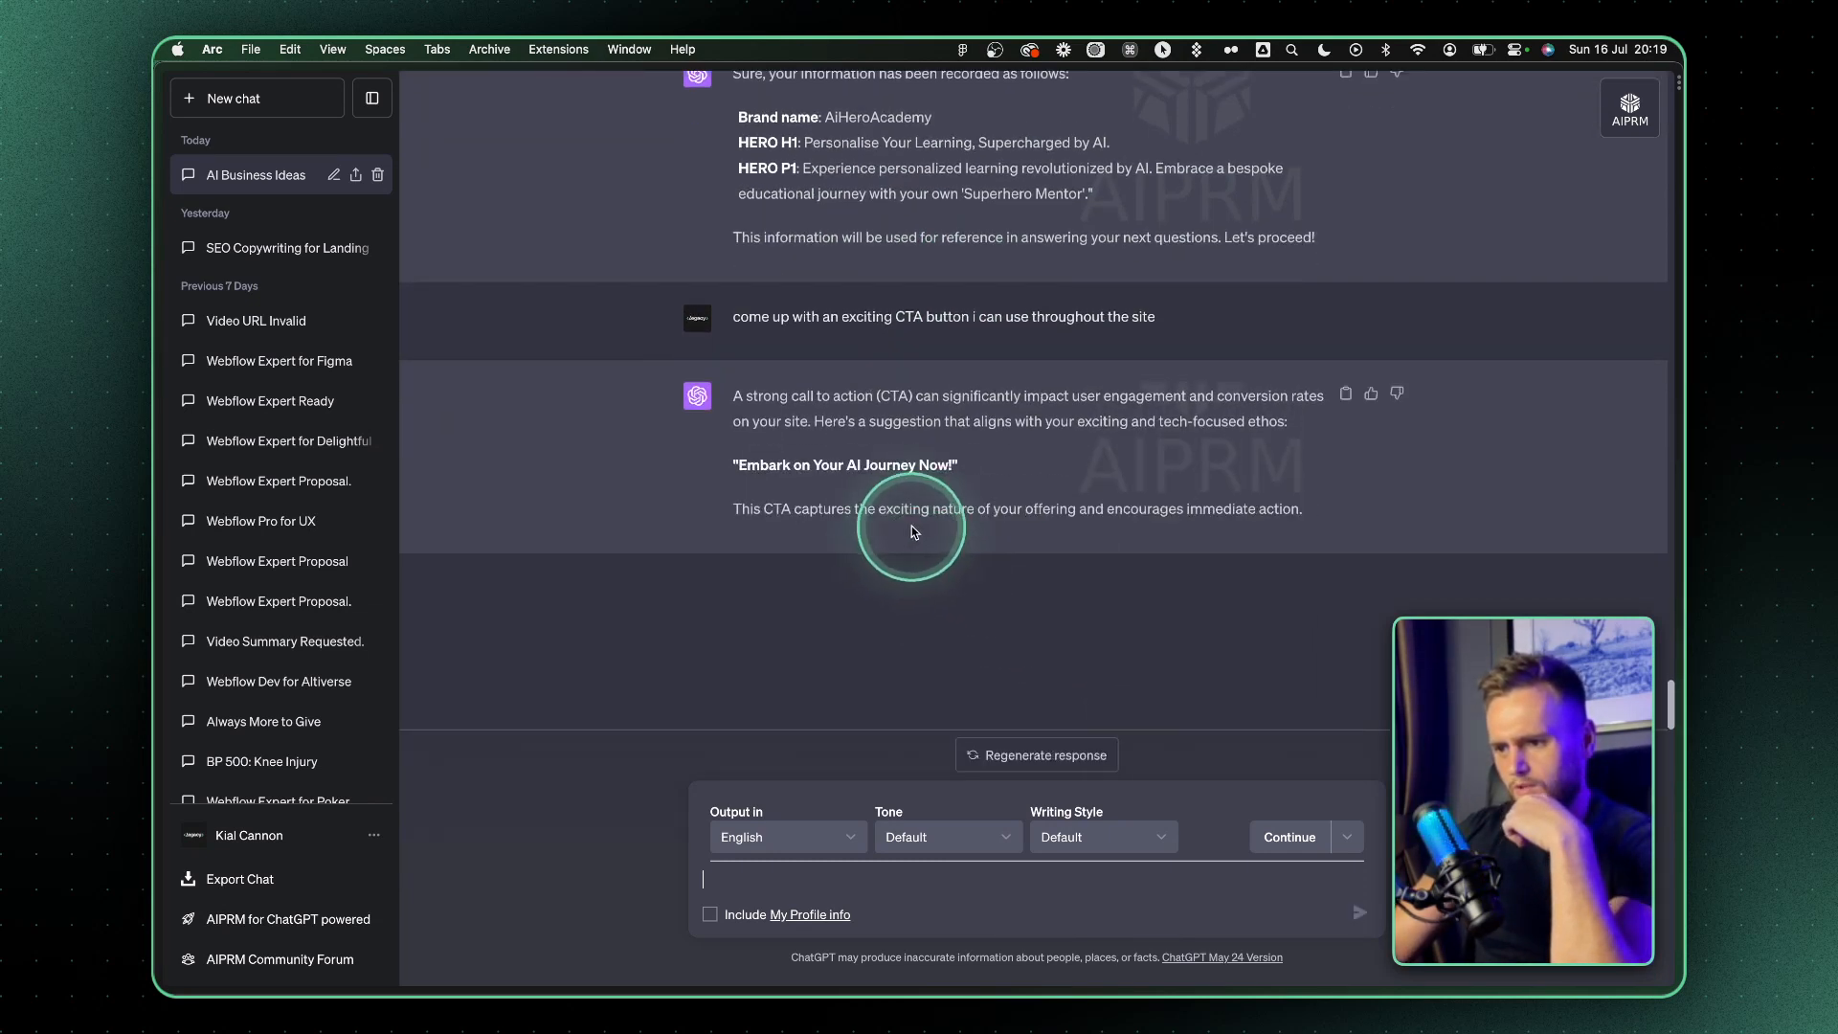
# Review the suggested CTA and send the clarification "the ccta will be a meeting with an expert supehero ai"
pyautogui.moveTo(955, 465); pyautogui.dragTo(738, 465)
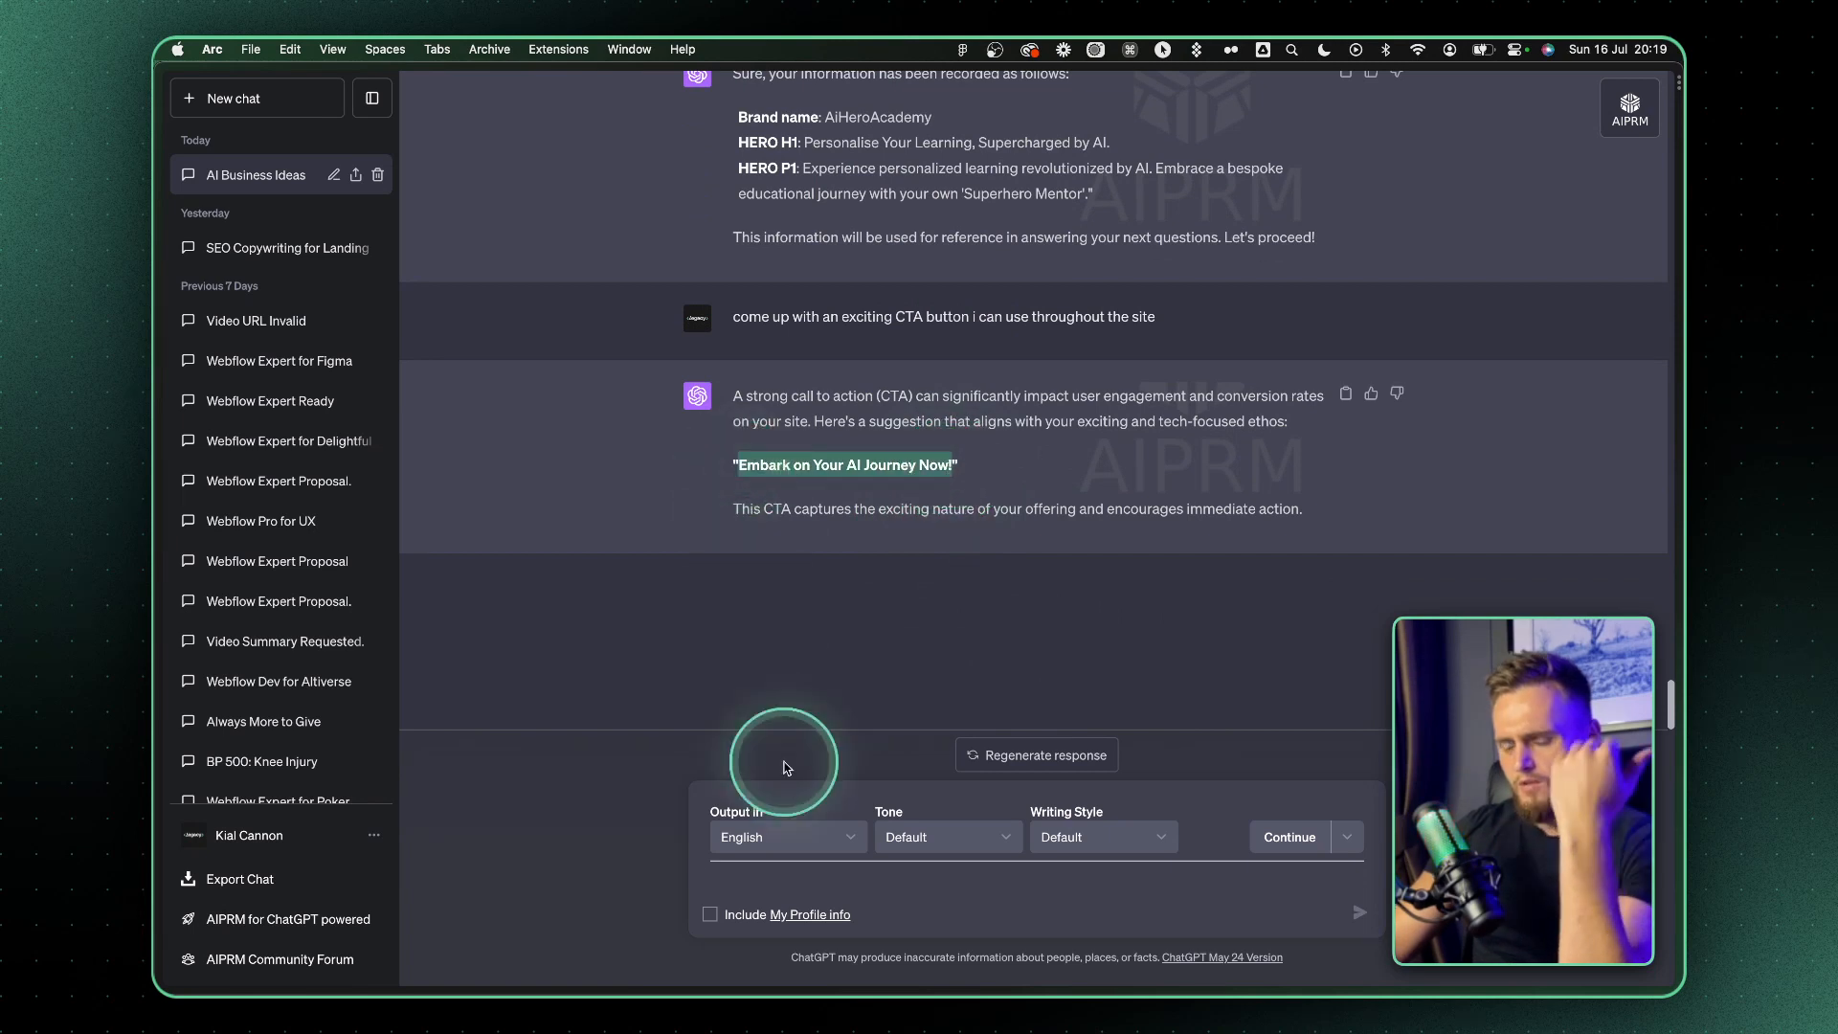
pyautogui.click(753, 870)
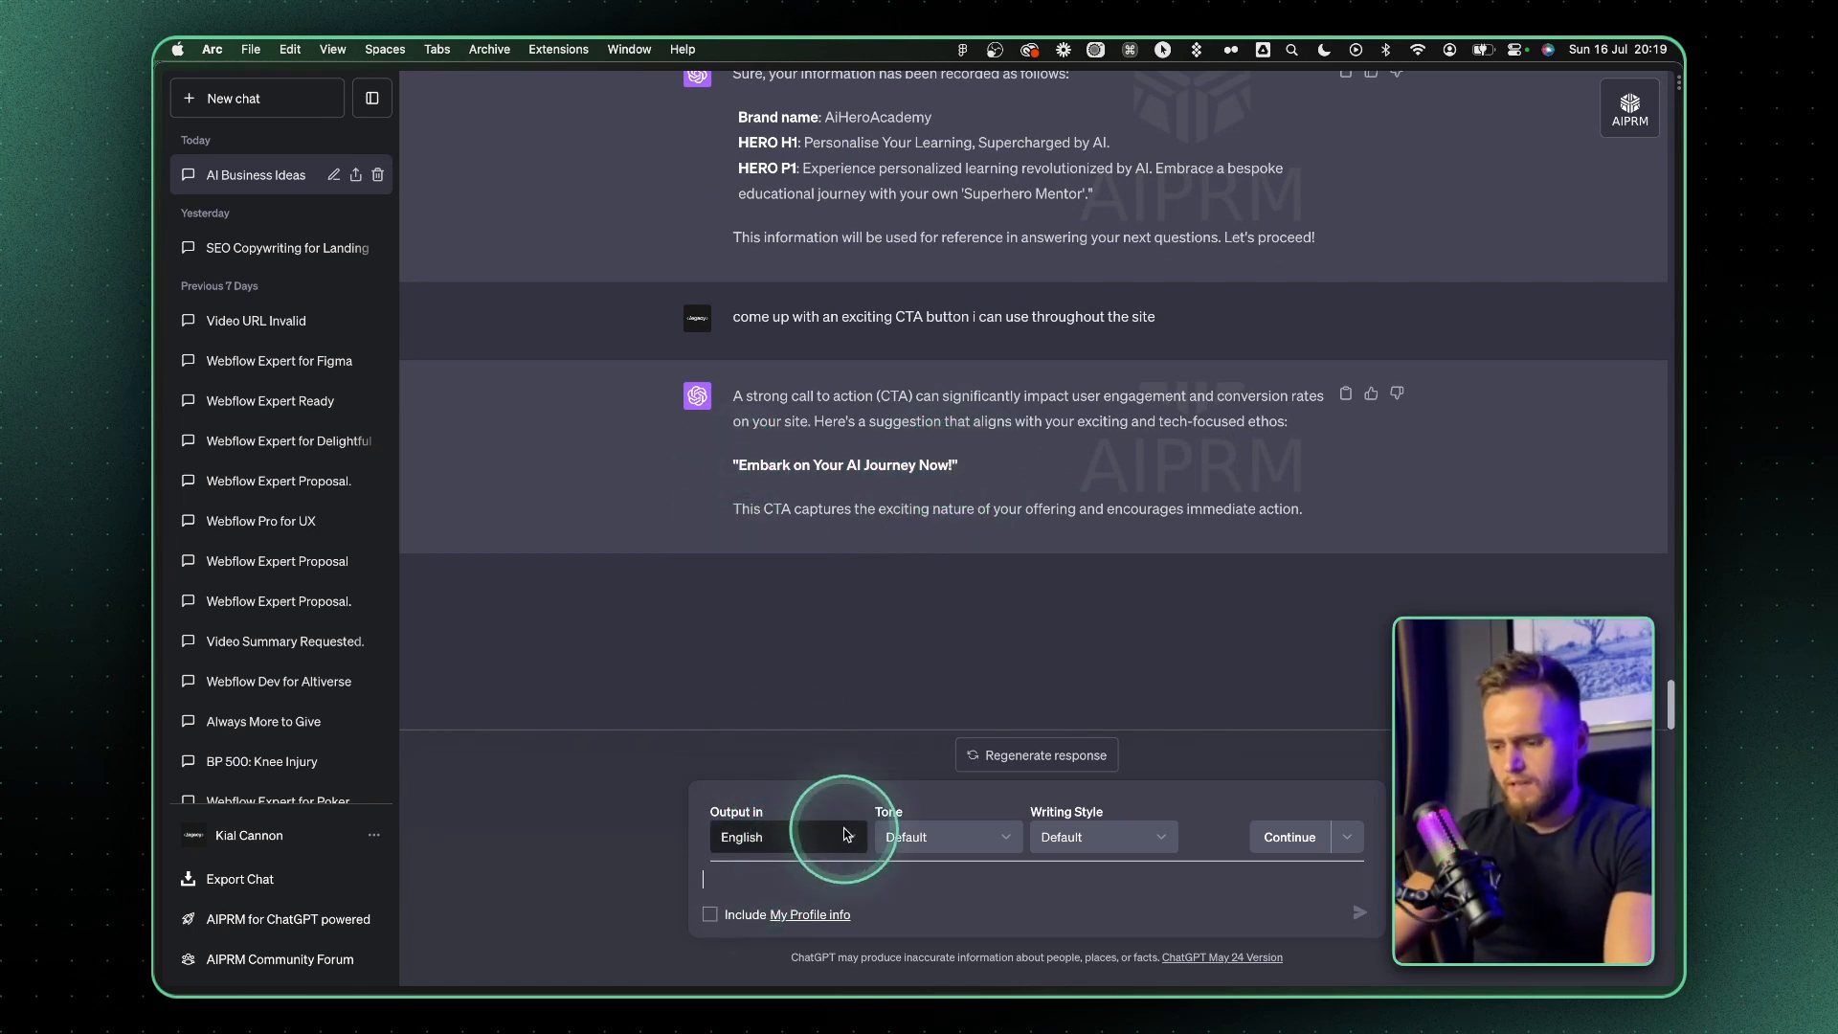
pyautogui.write('the ccta with')
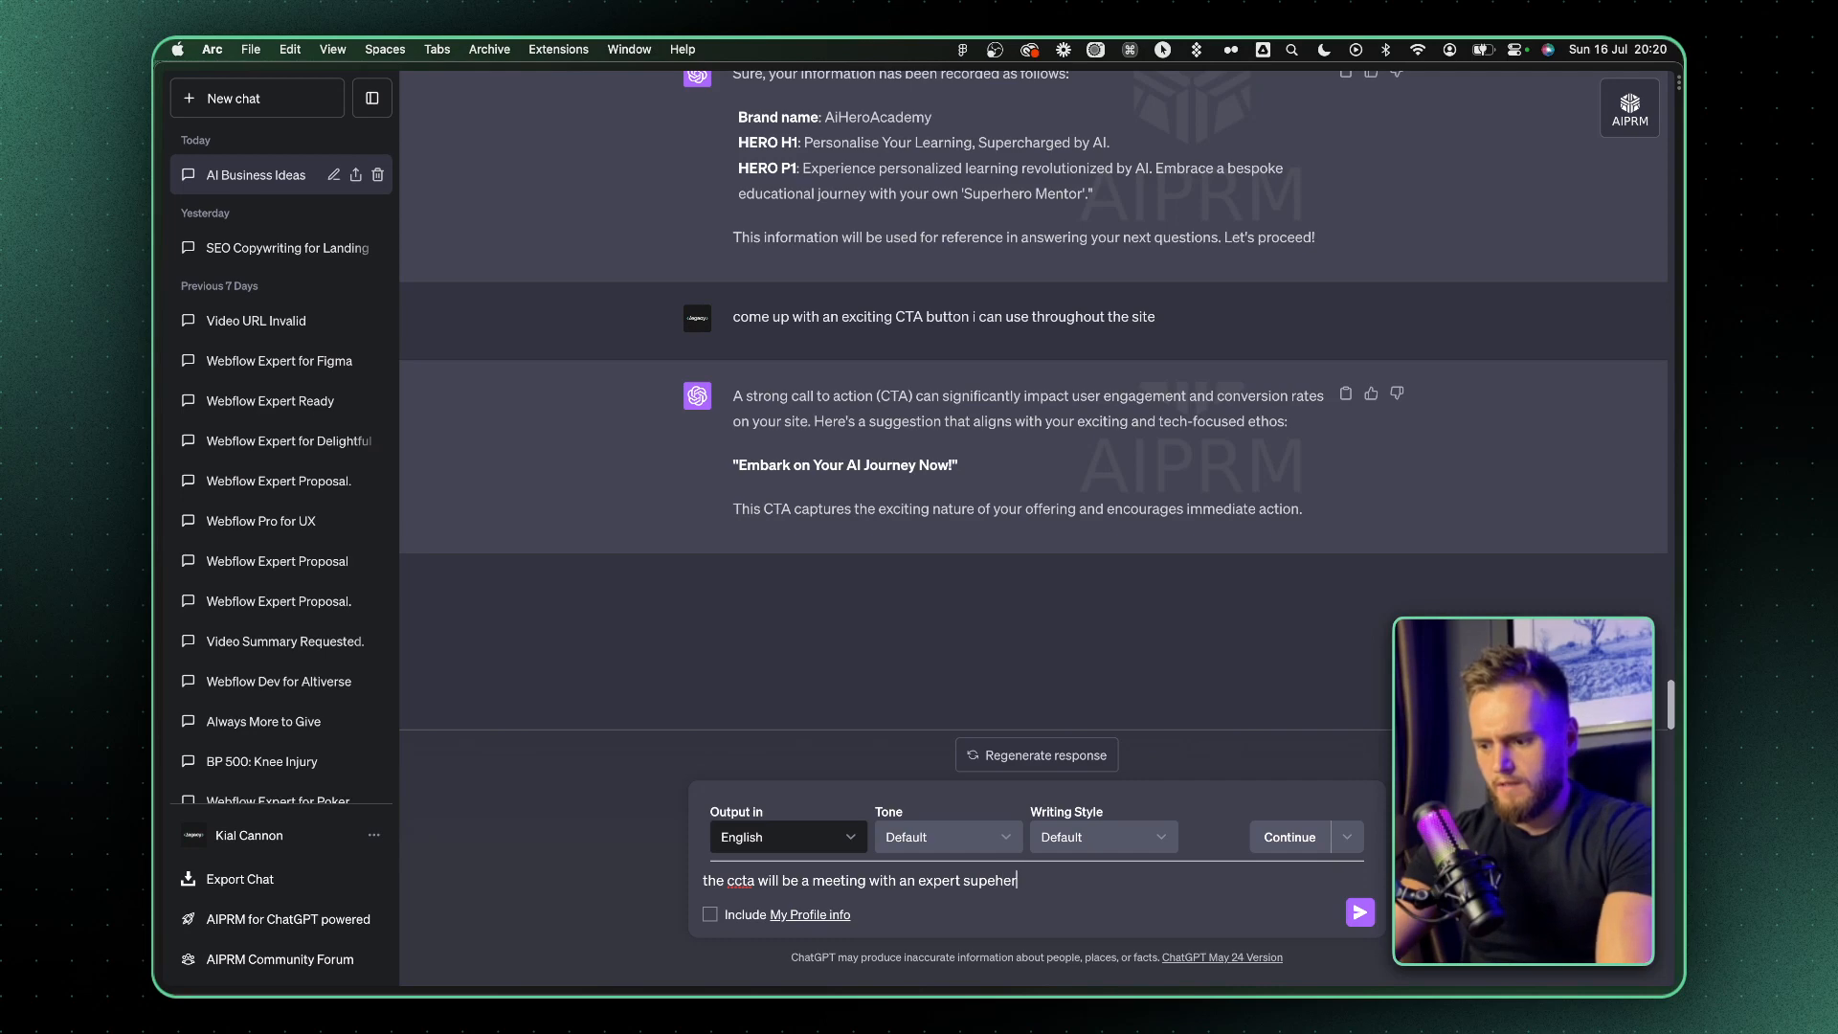
pyautogui.press('Return')
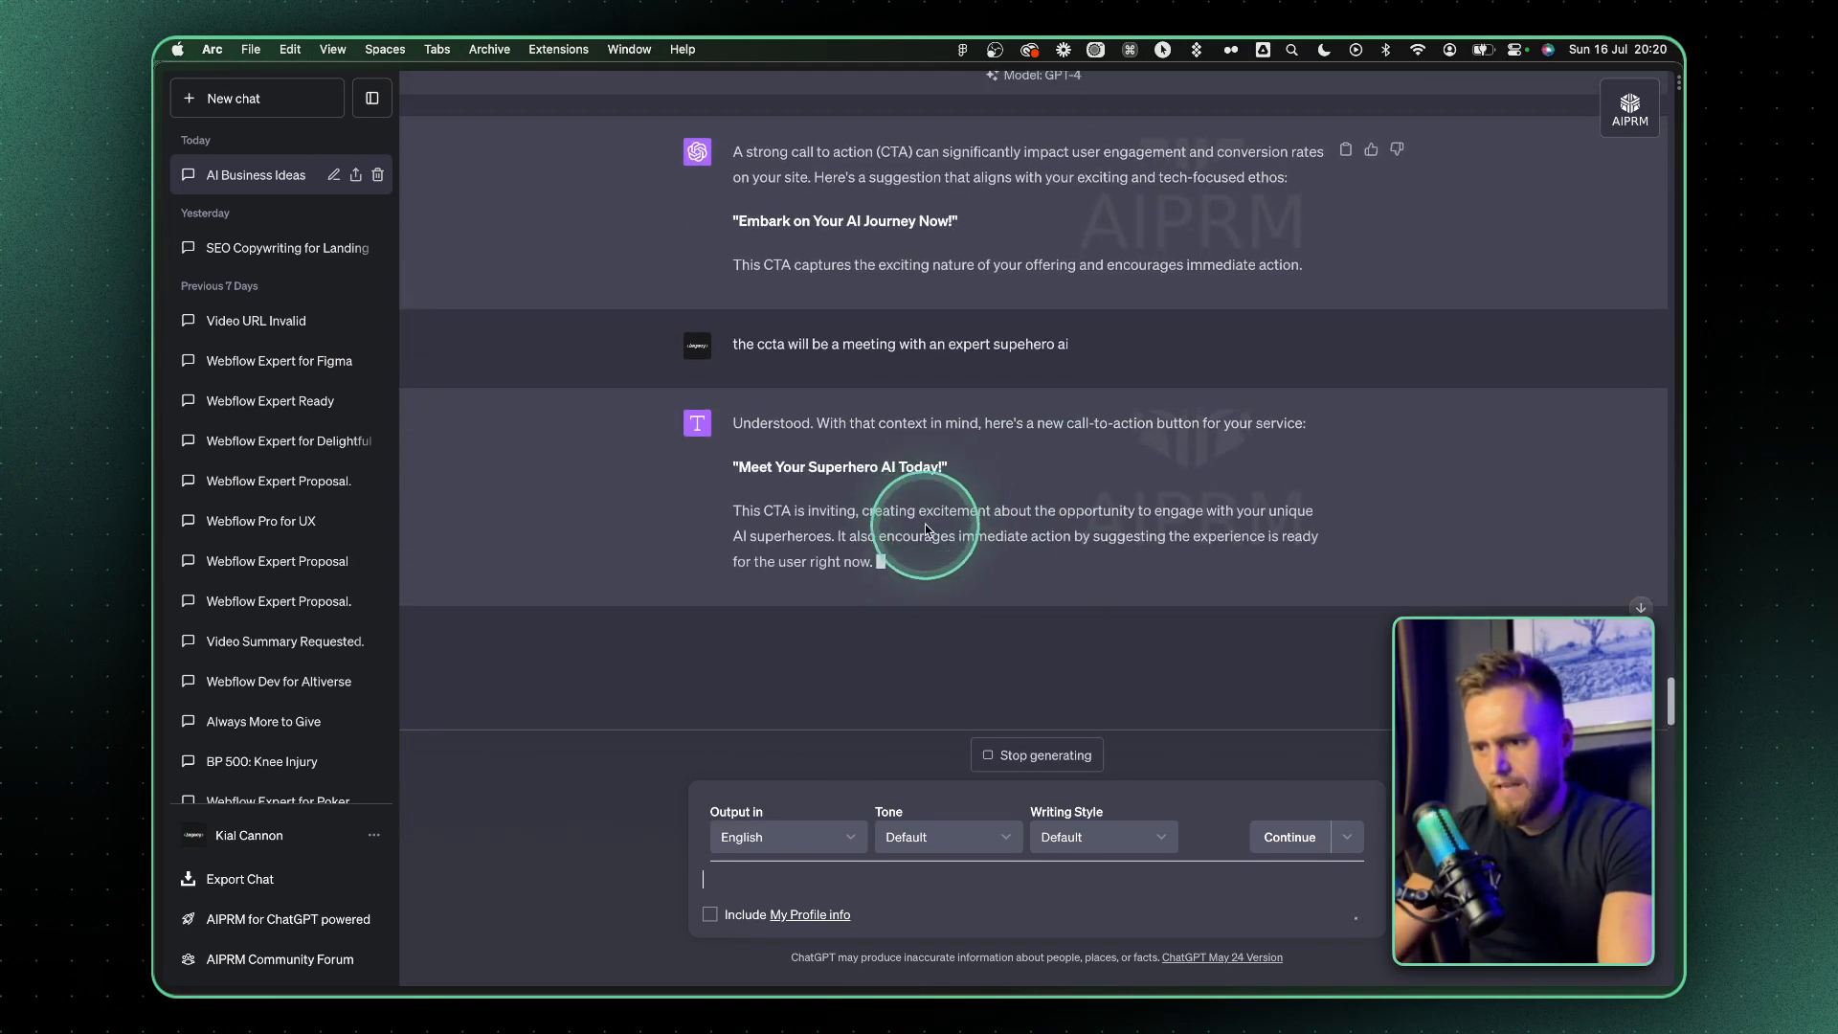
pyautogui.scroll(5, 923, 539)
pyautogui.tripleClick(859, 286)
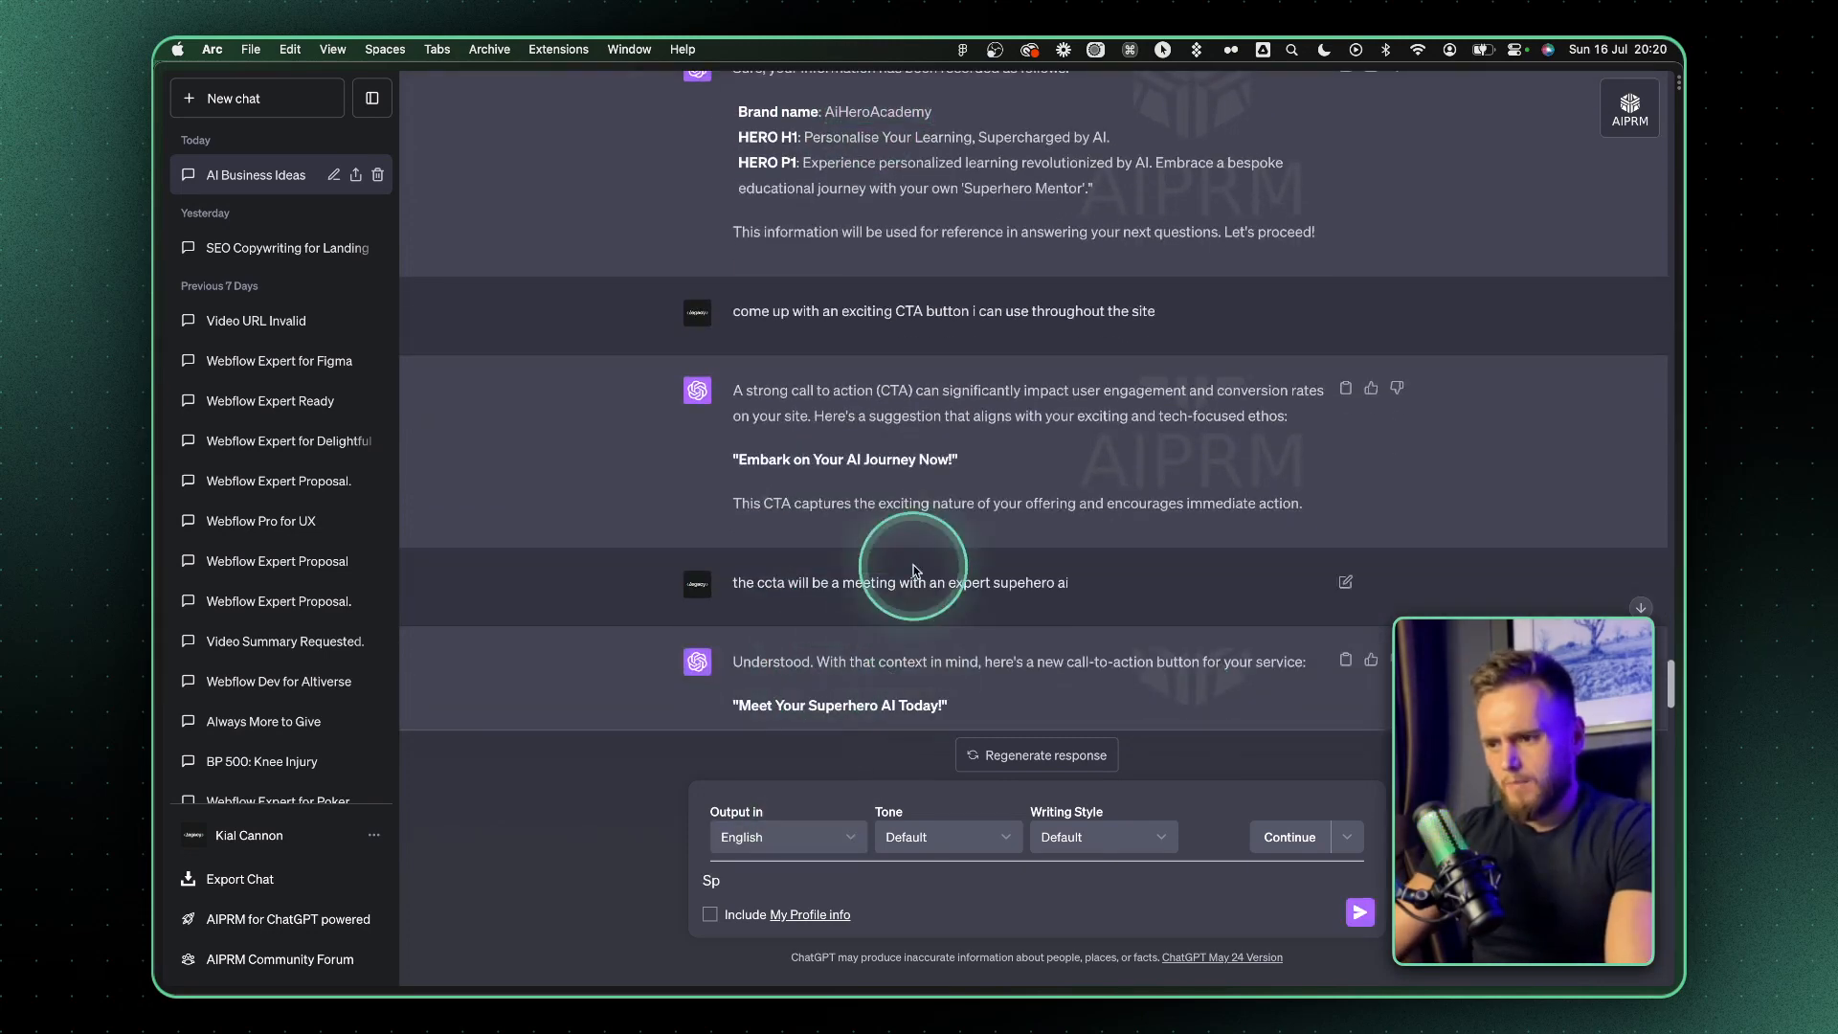
pyautogui.write('Sp')
pyautogui.scroll(-2, 944, 603)
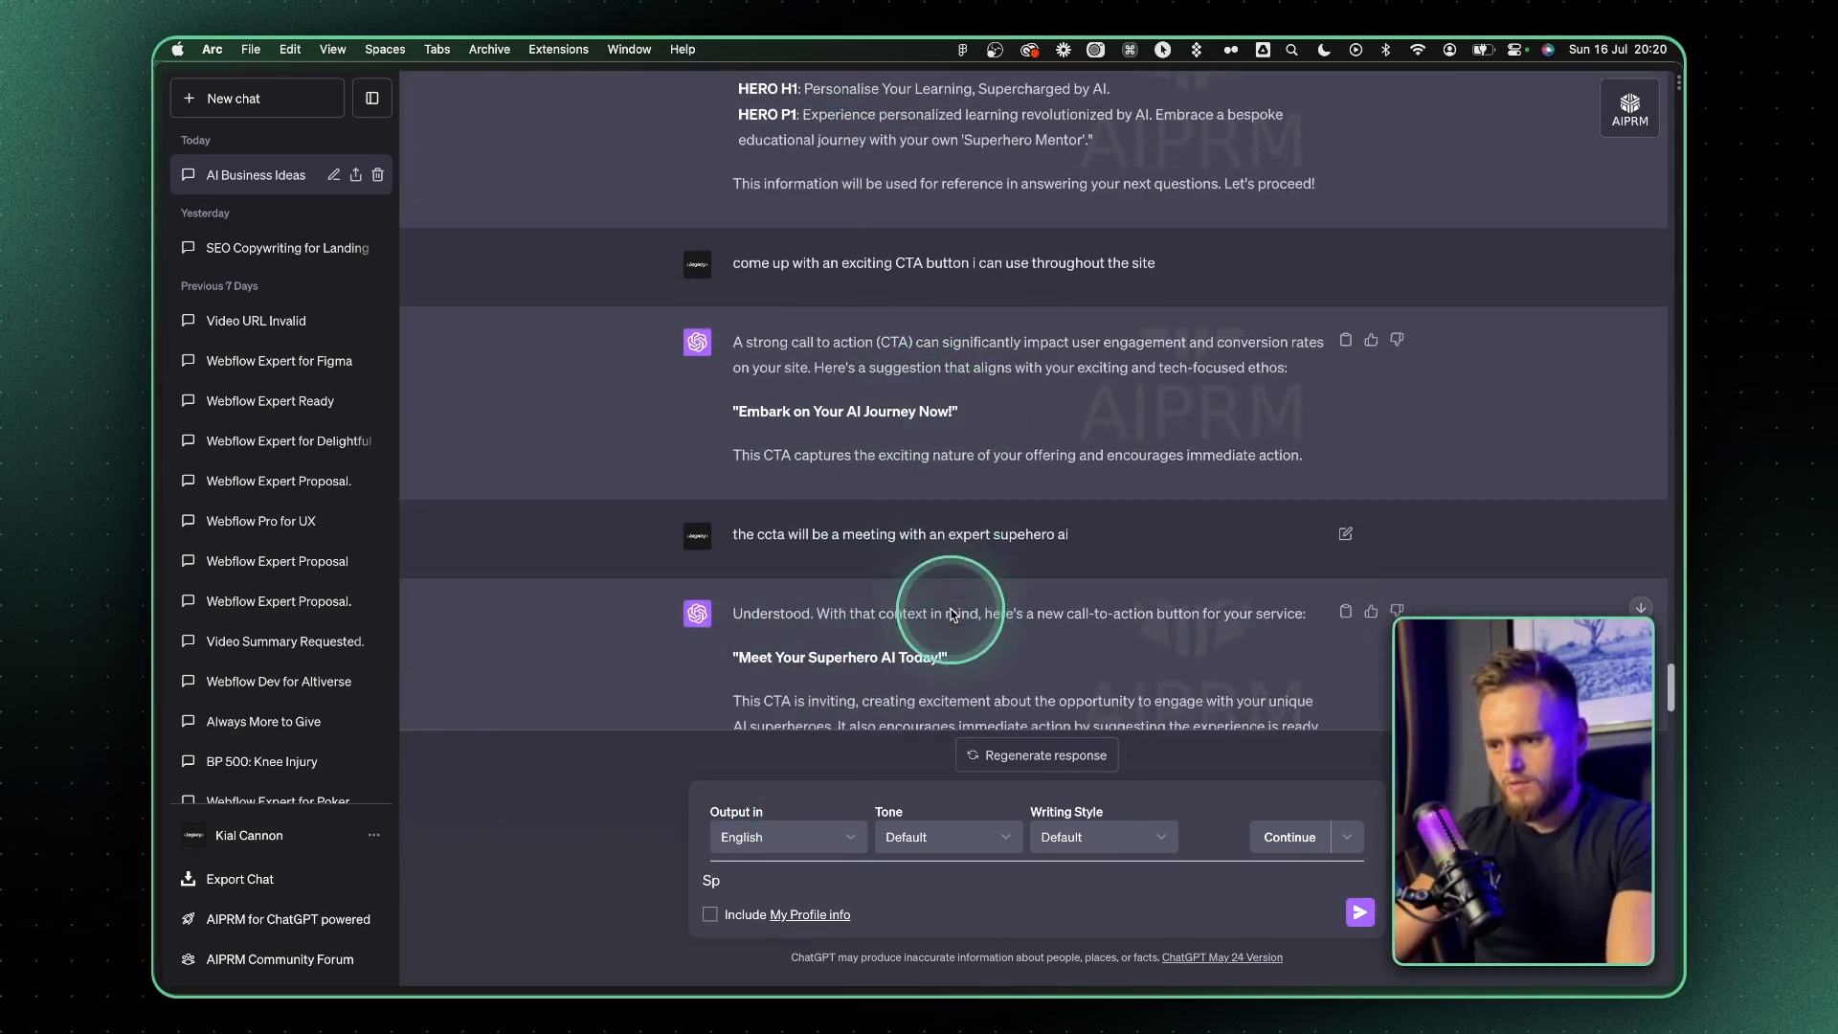
# Replace the unfinished draft with "try 10 more ctas" and send it
pyautogui.scroll(-4, 944, 618)
pyautogui.moveTo(749, 883); pyautogui.dragTo(664, 884)
pyautogui.write('t')
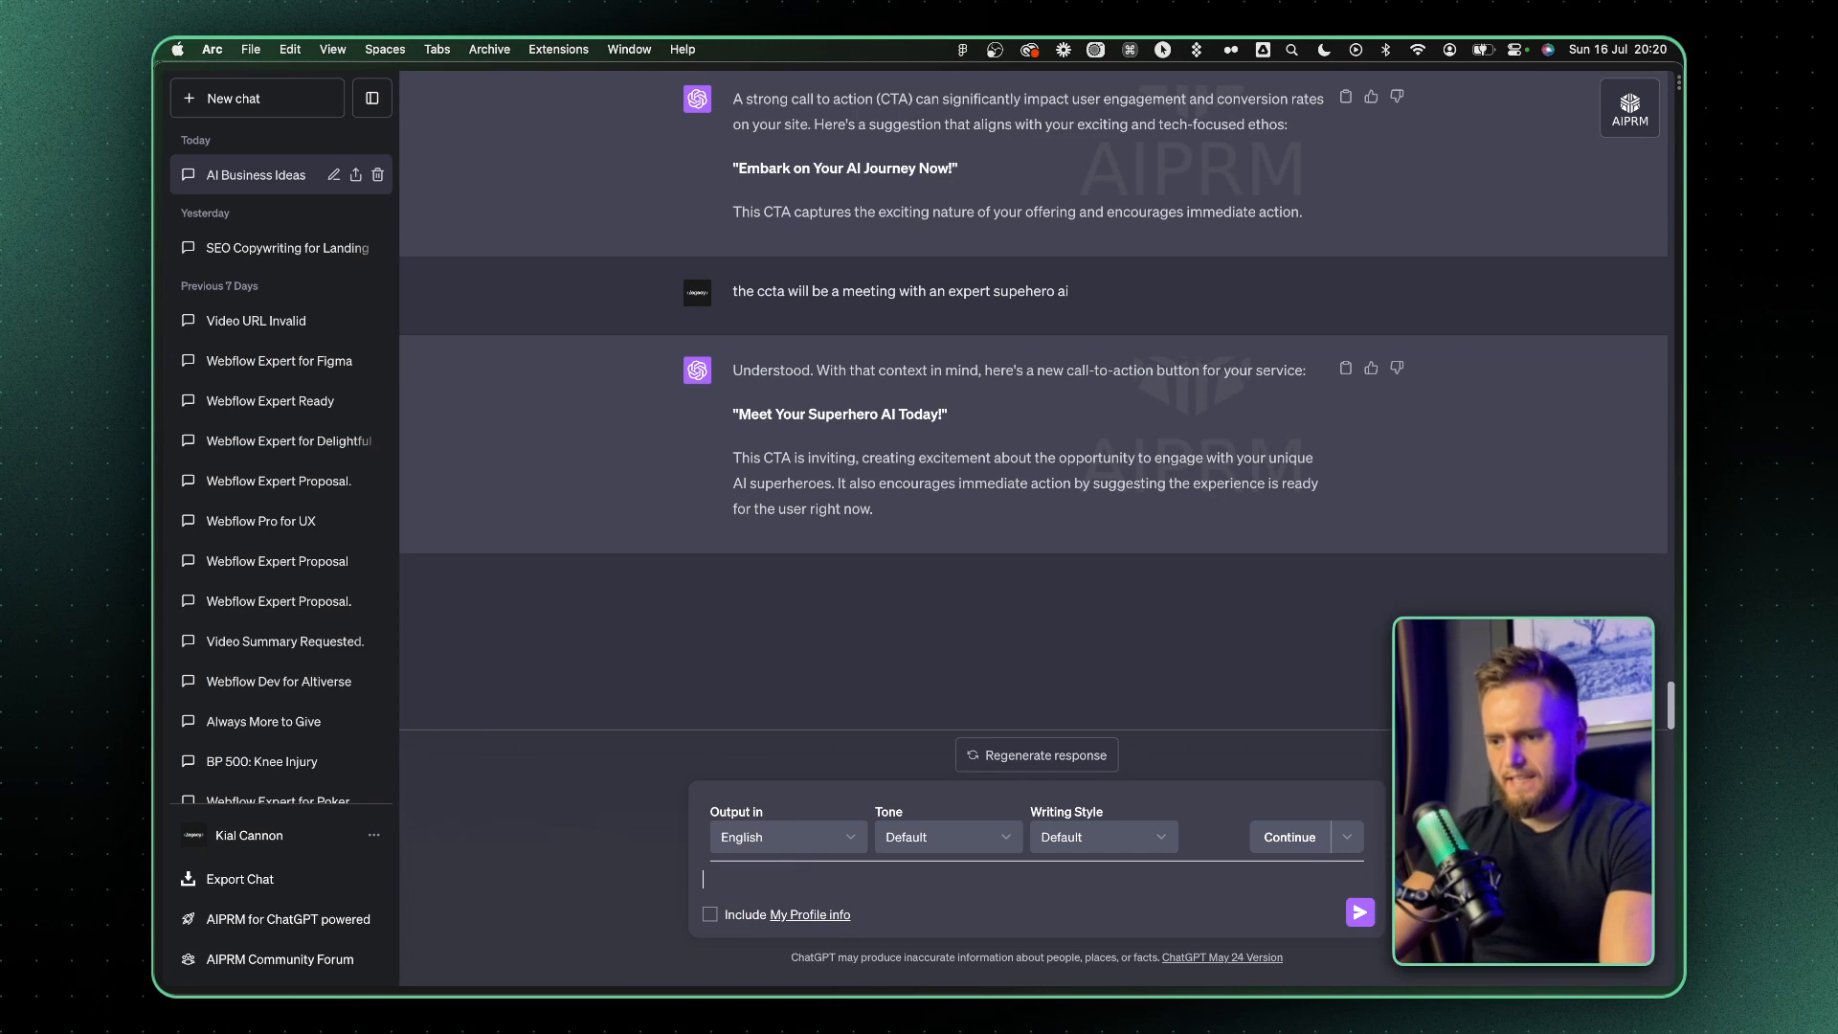
# Copy "Book Your AI Mentor Today!" from the CTA ideas and send "tjhis is the cta i choose - Book Your AI Mentor Today!"
pyautogui.moveTo(928, 401); pyautogui.dragTo(754, 396)
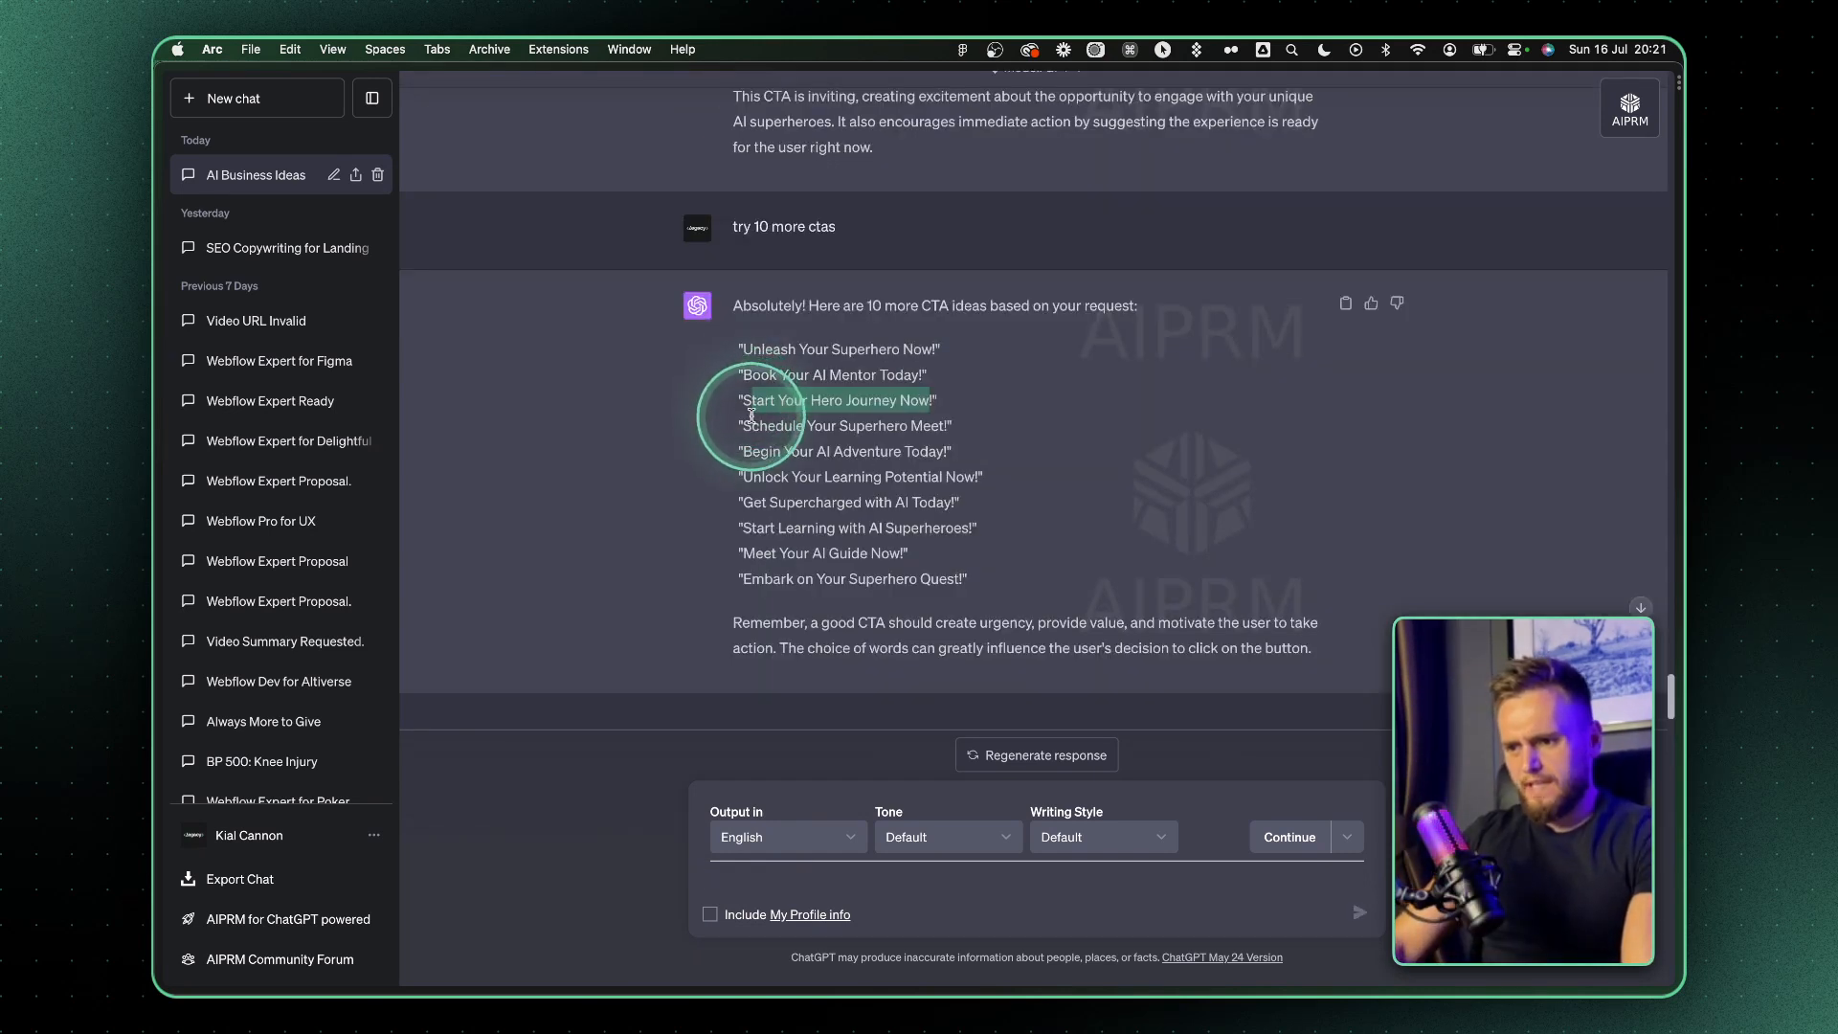
pyautogui.moveTo(745, 401); pyautogui.dragTo(785, 373)
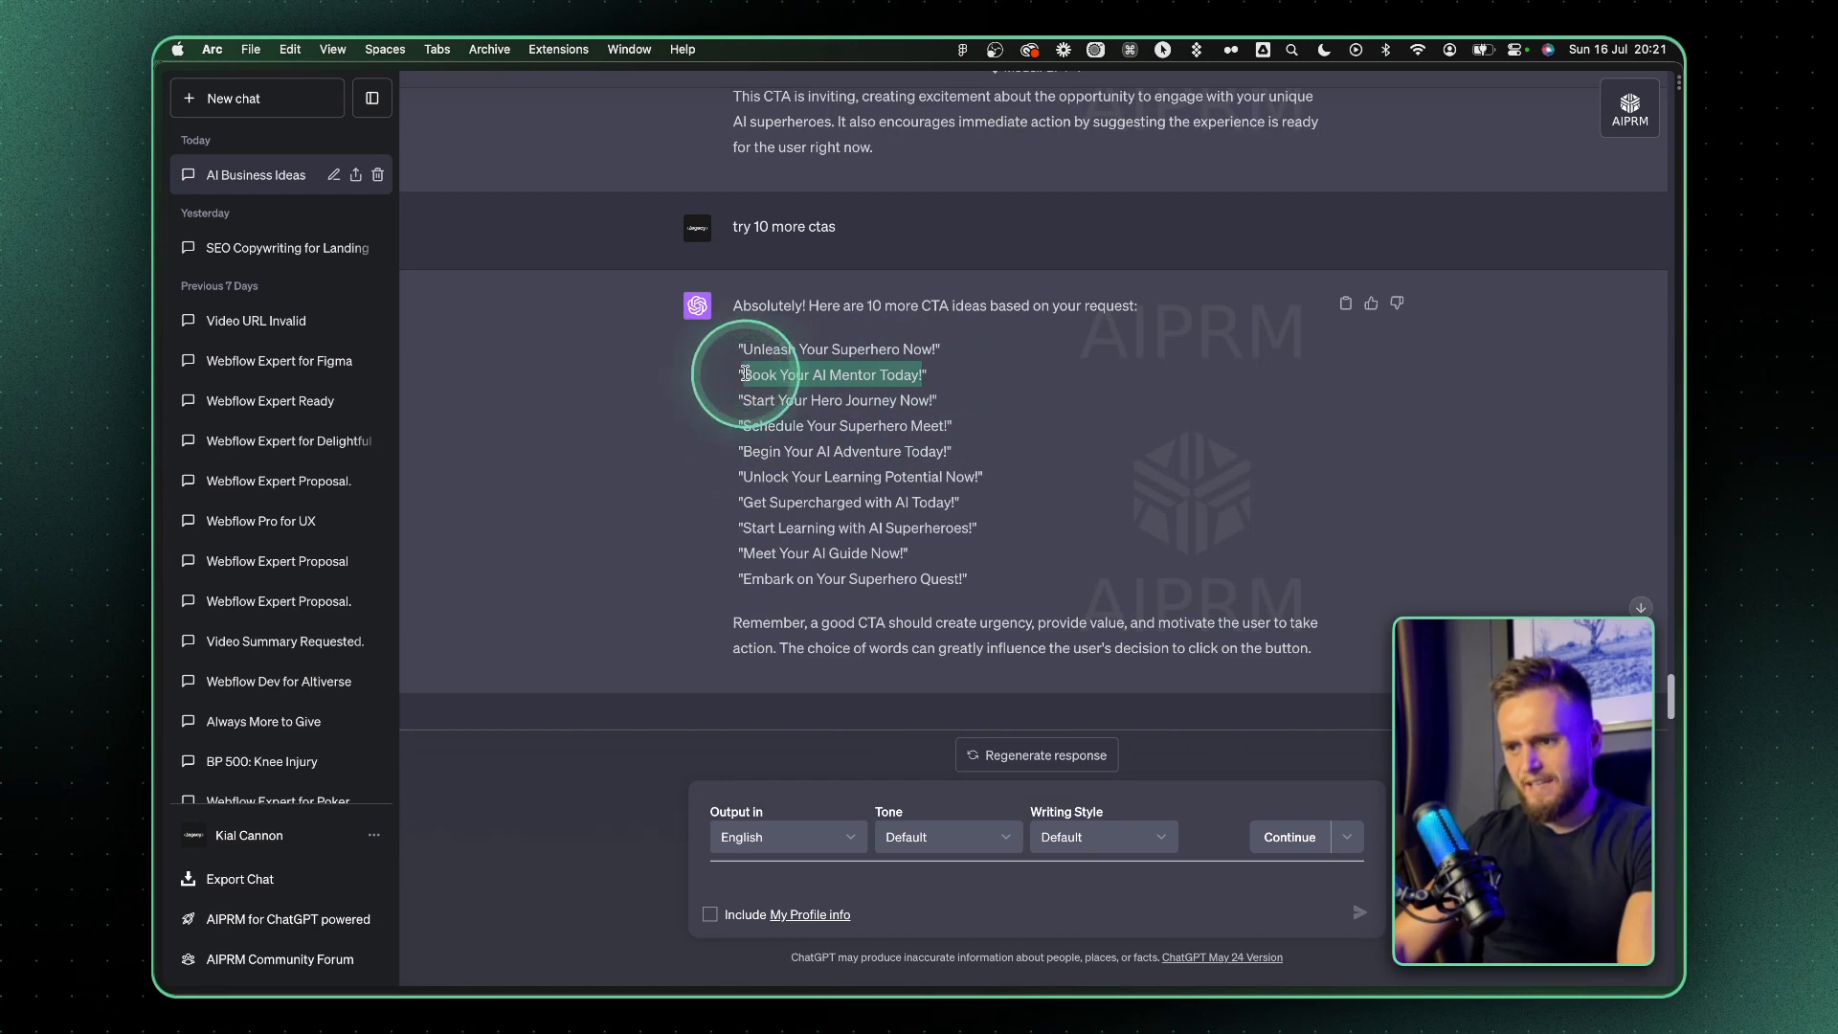
pyautogui.click(778, 867)
pyautogui.write('tjhis is the cta i choose -')
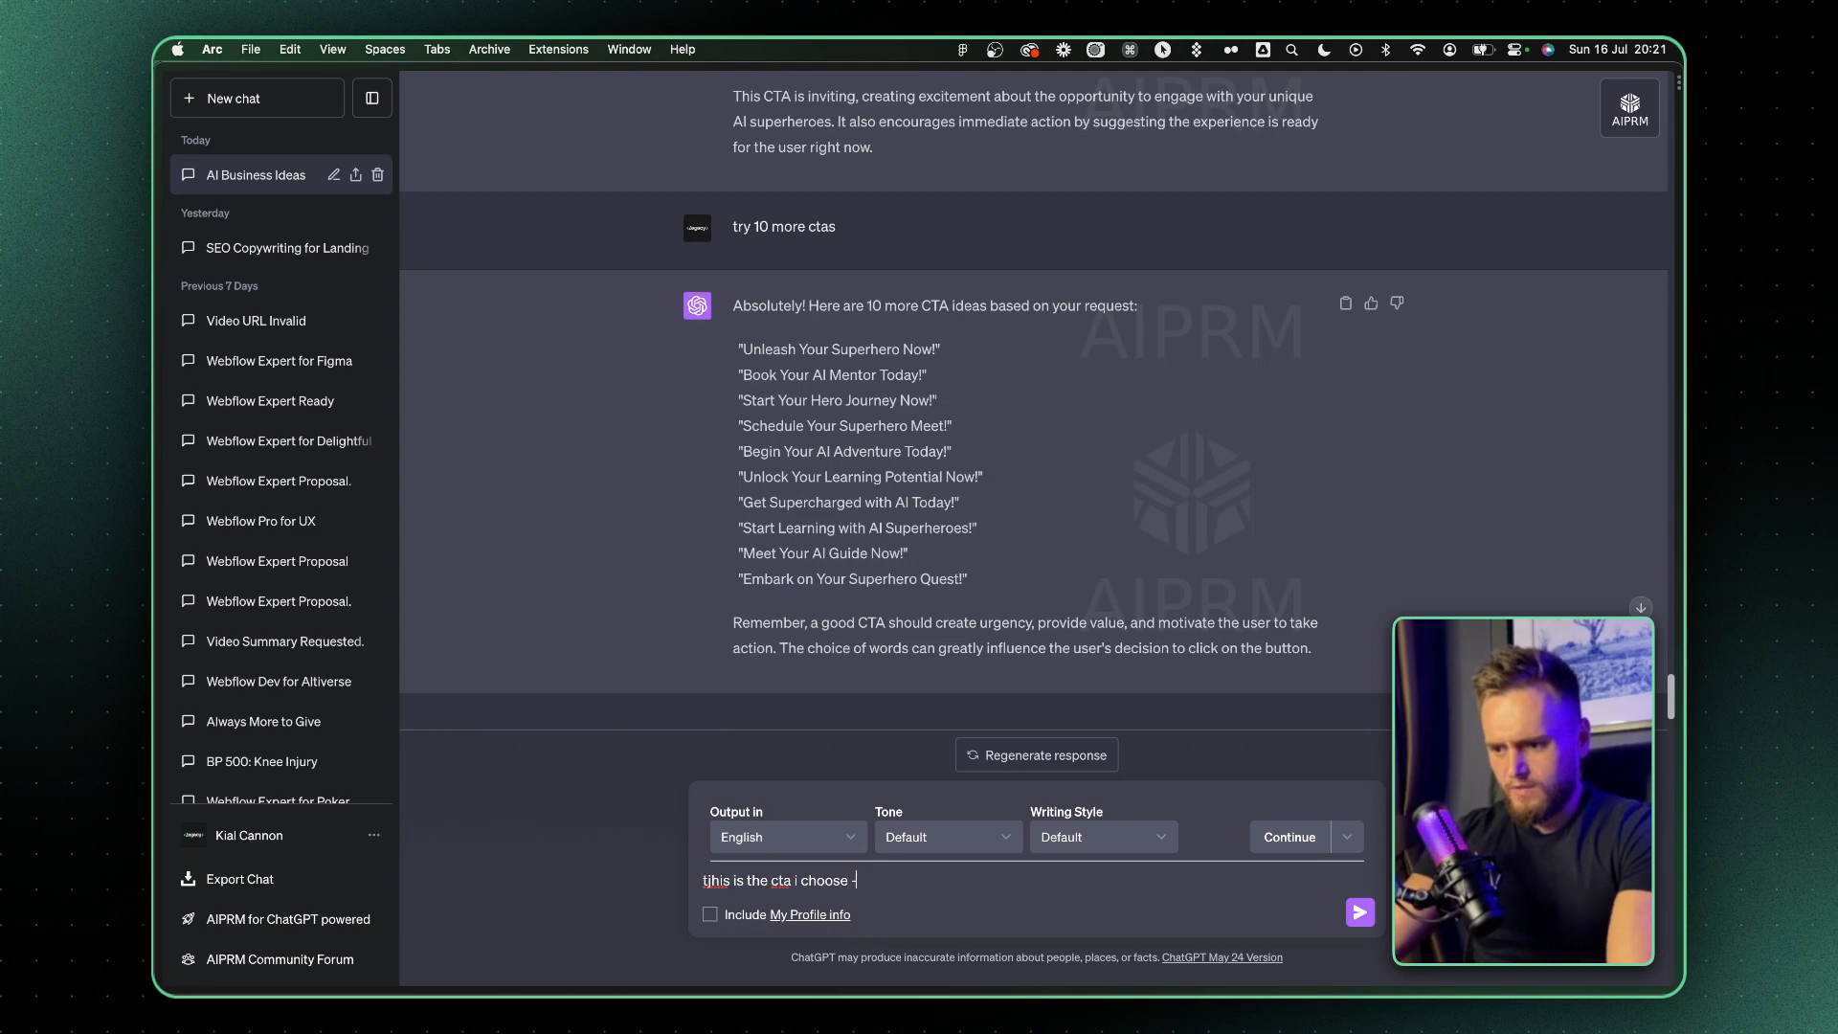
pyautogui.press('cmd+v')
pyautogui.press('Return')
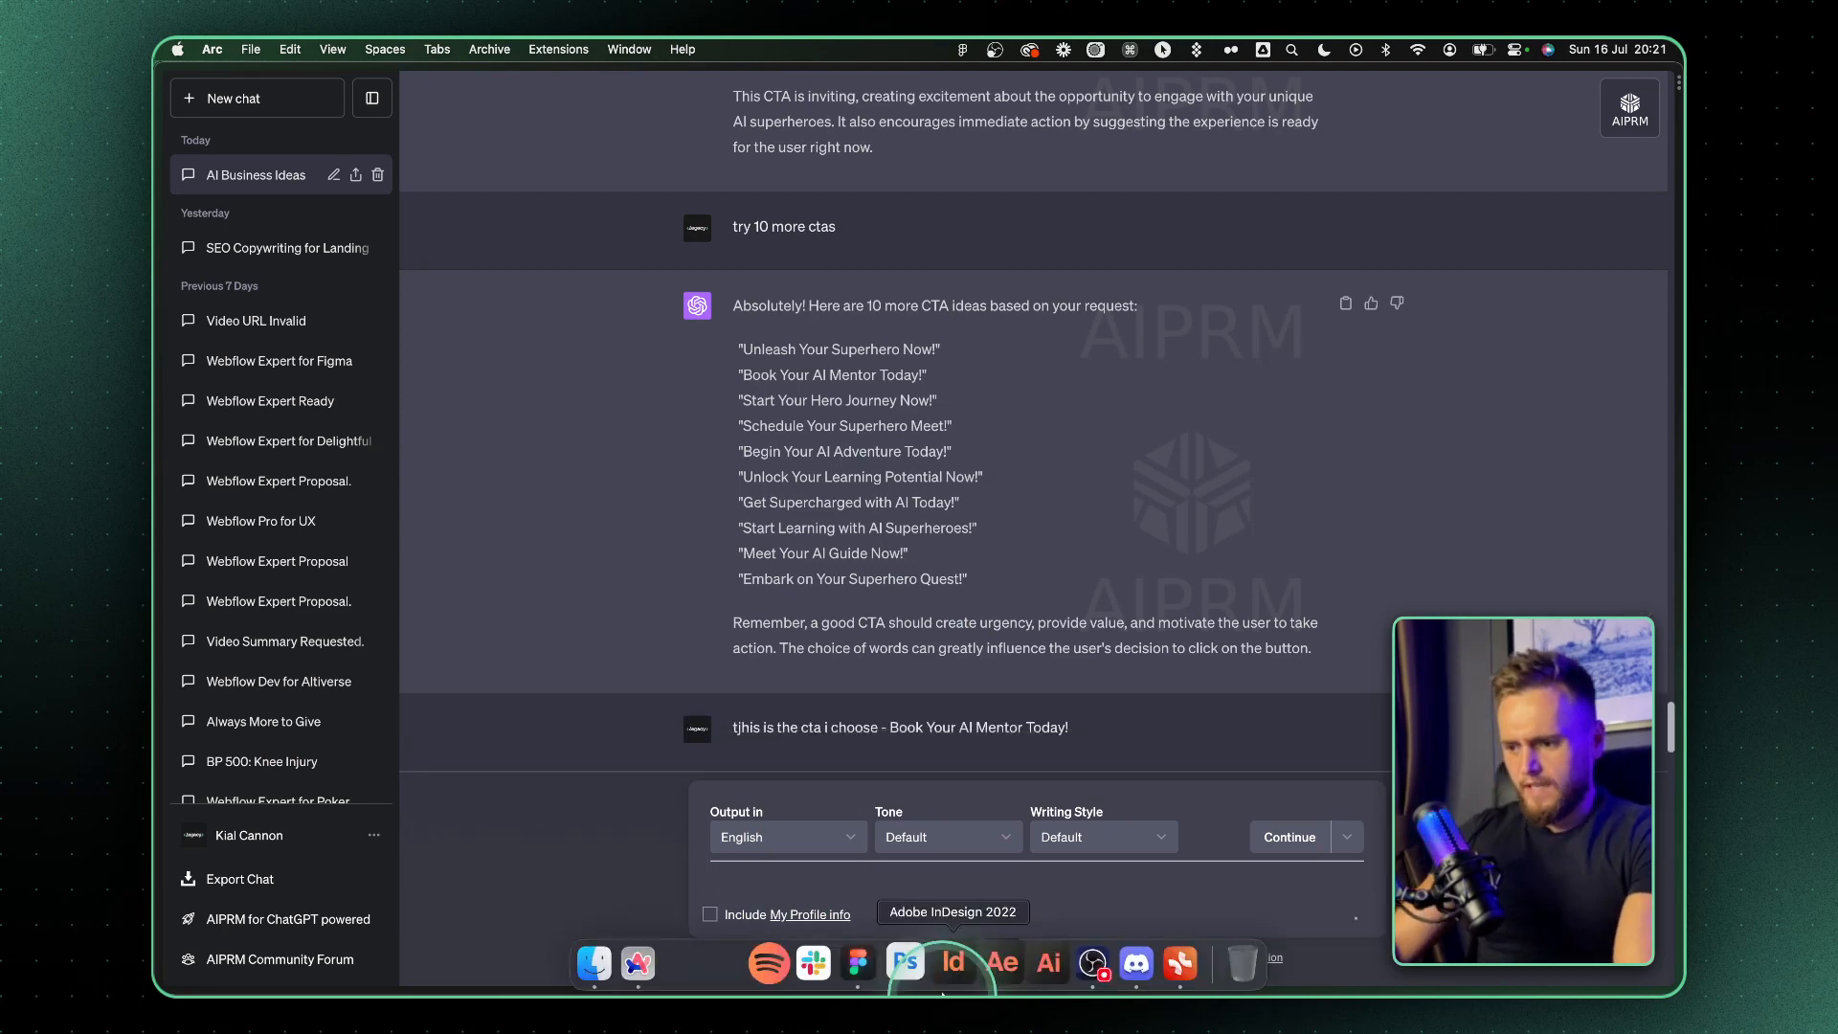
# Copy the brand name, switch to the Midjourney Bot chat in Discord and submit an /imagine prompt about an Ai Hero teaching a student
pyautogui.click(1128, 963)
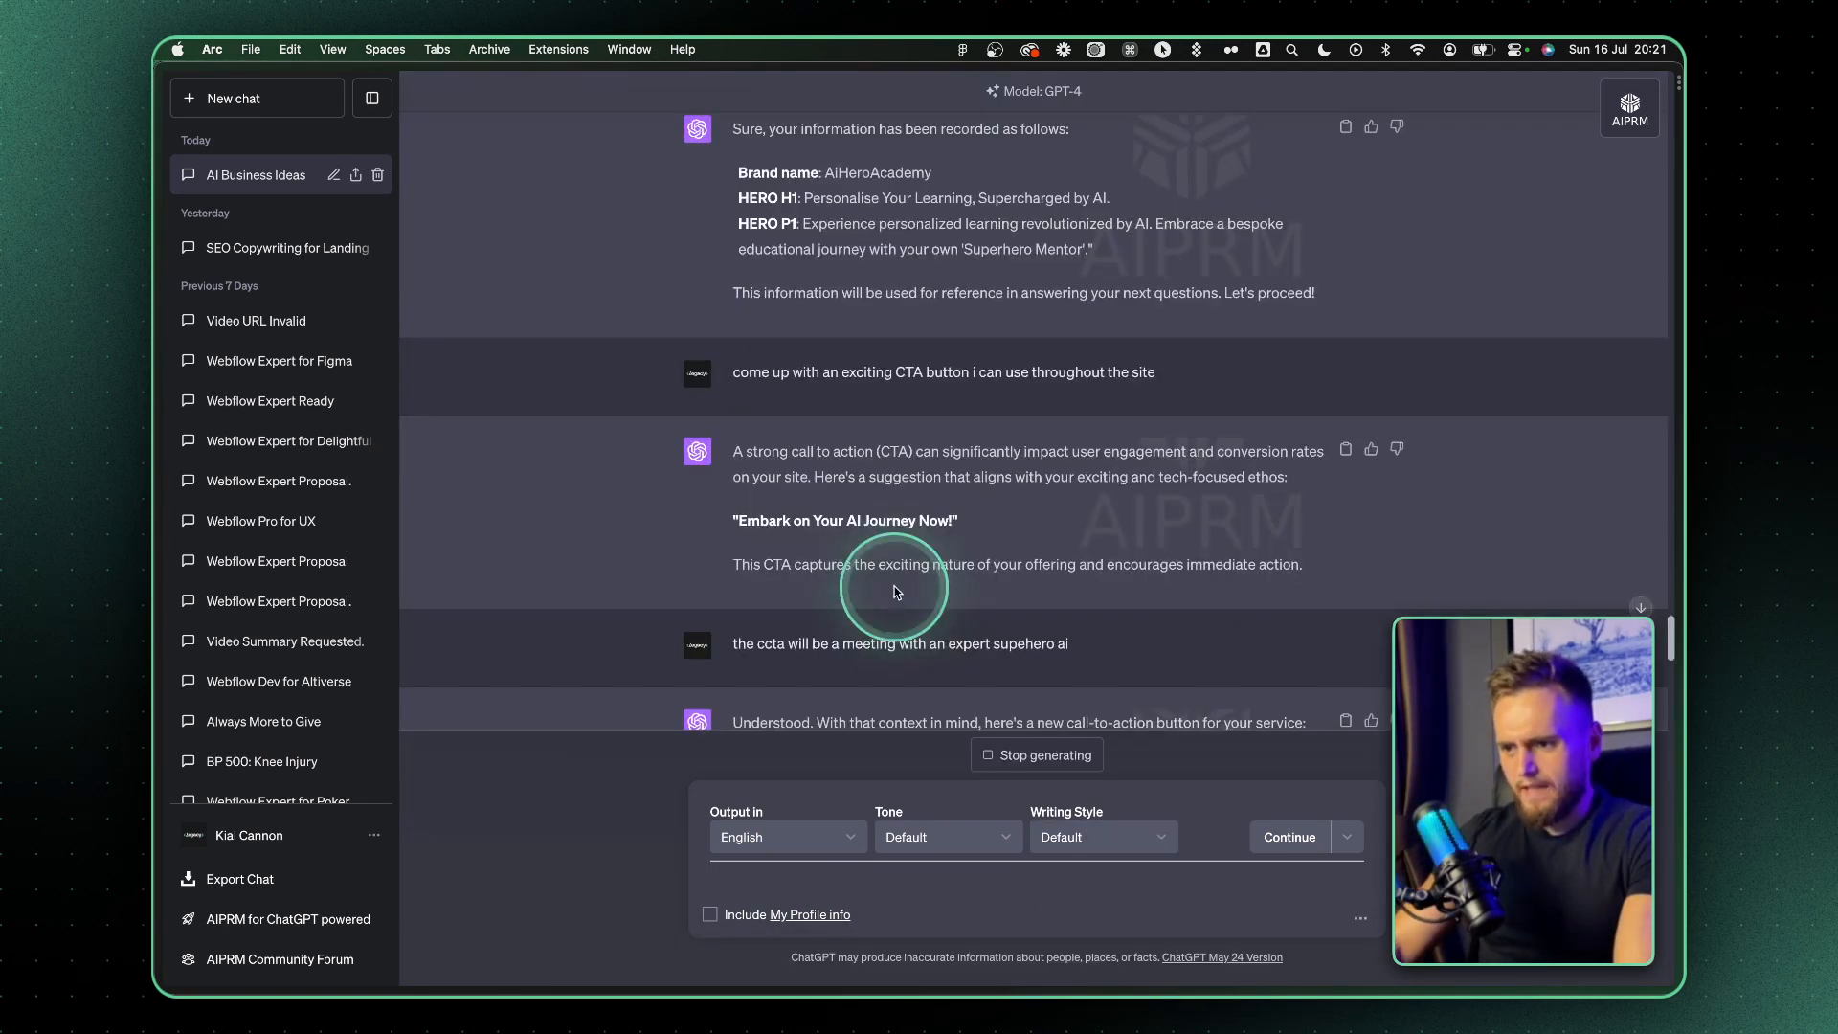
pyautogui.scroll(3, 894, 586)
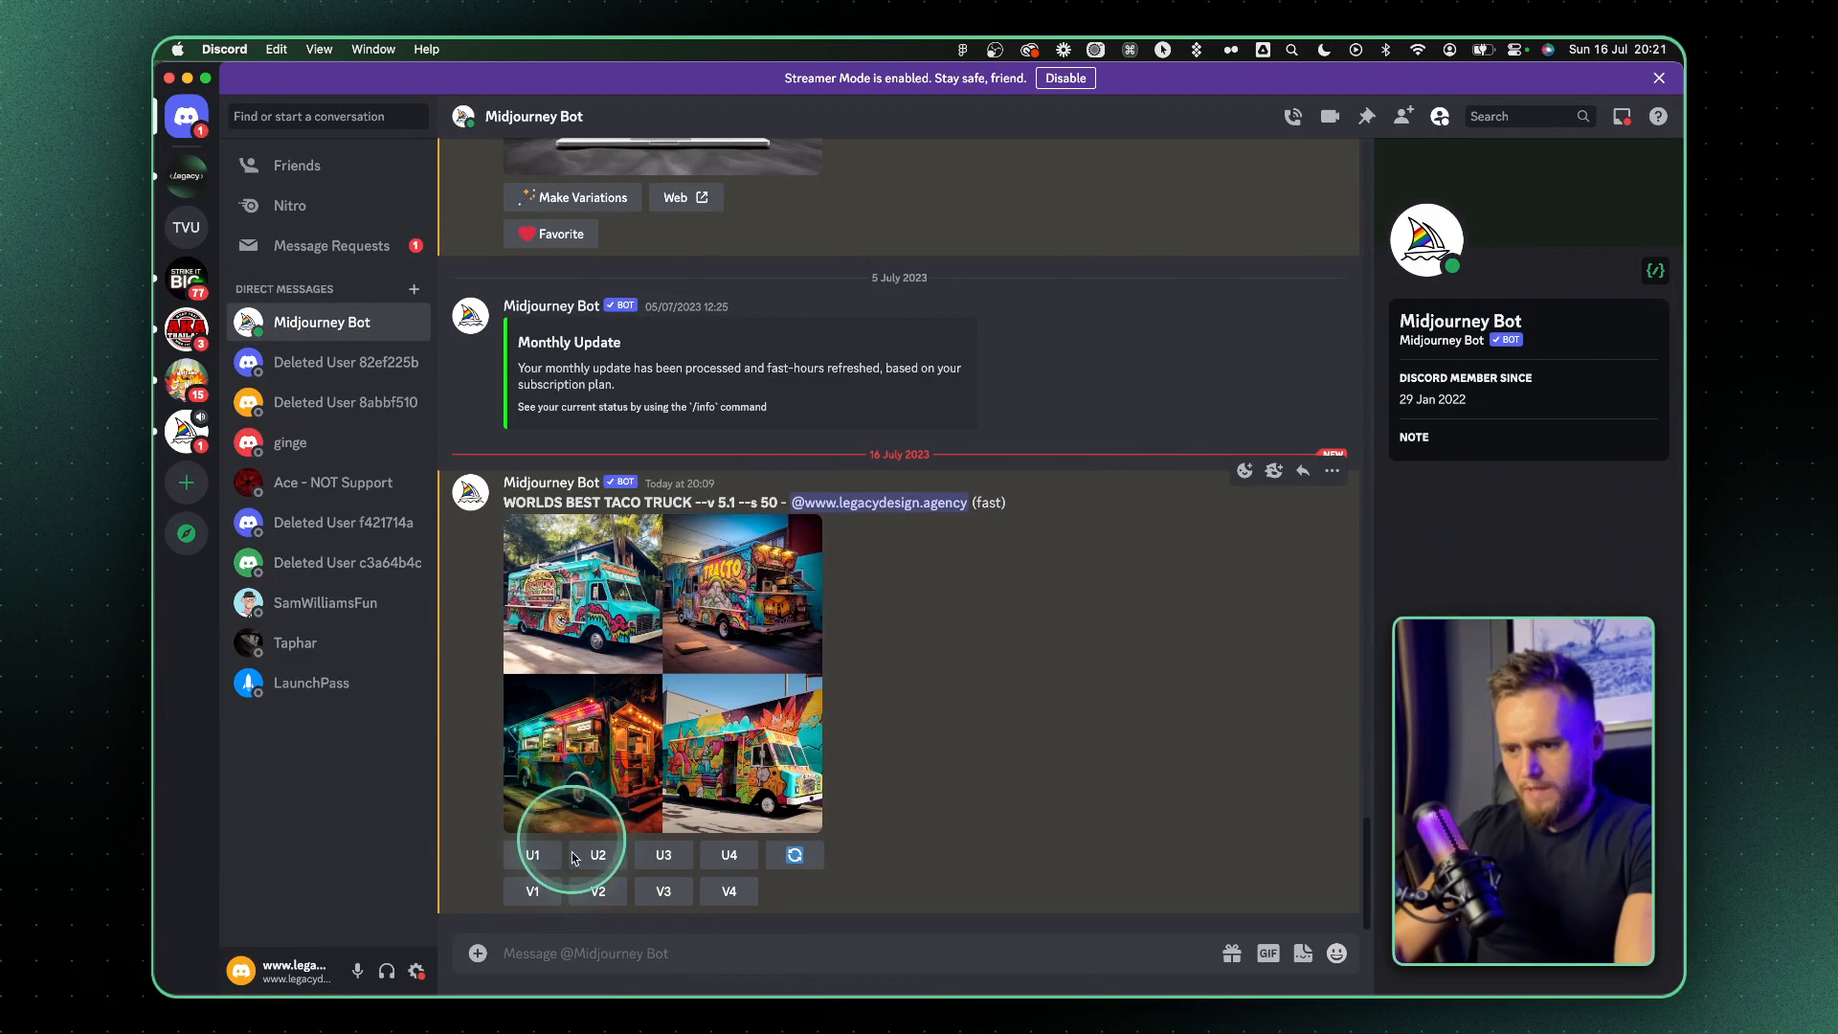
pyautogui.click(480, 956)
pyautogui.click(520, 905)
pyautogui.click(603, 601)
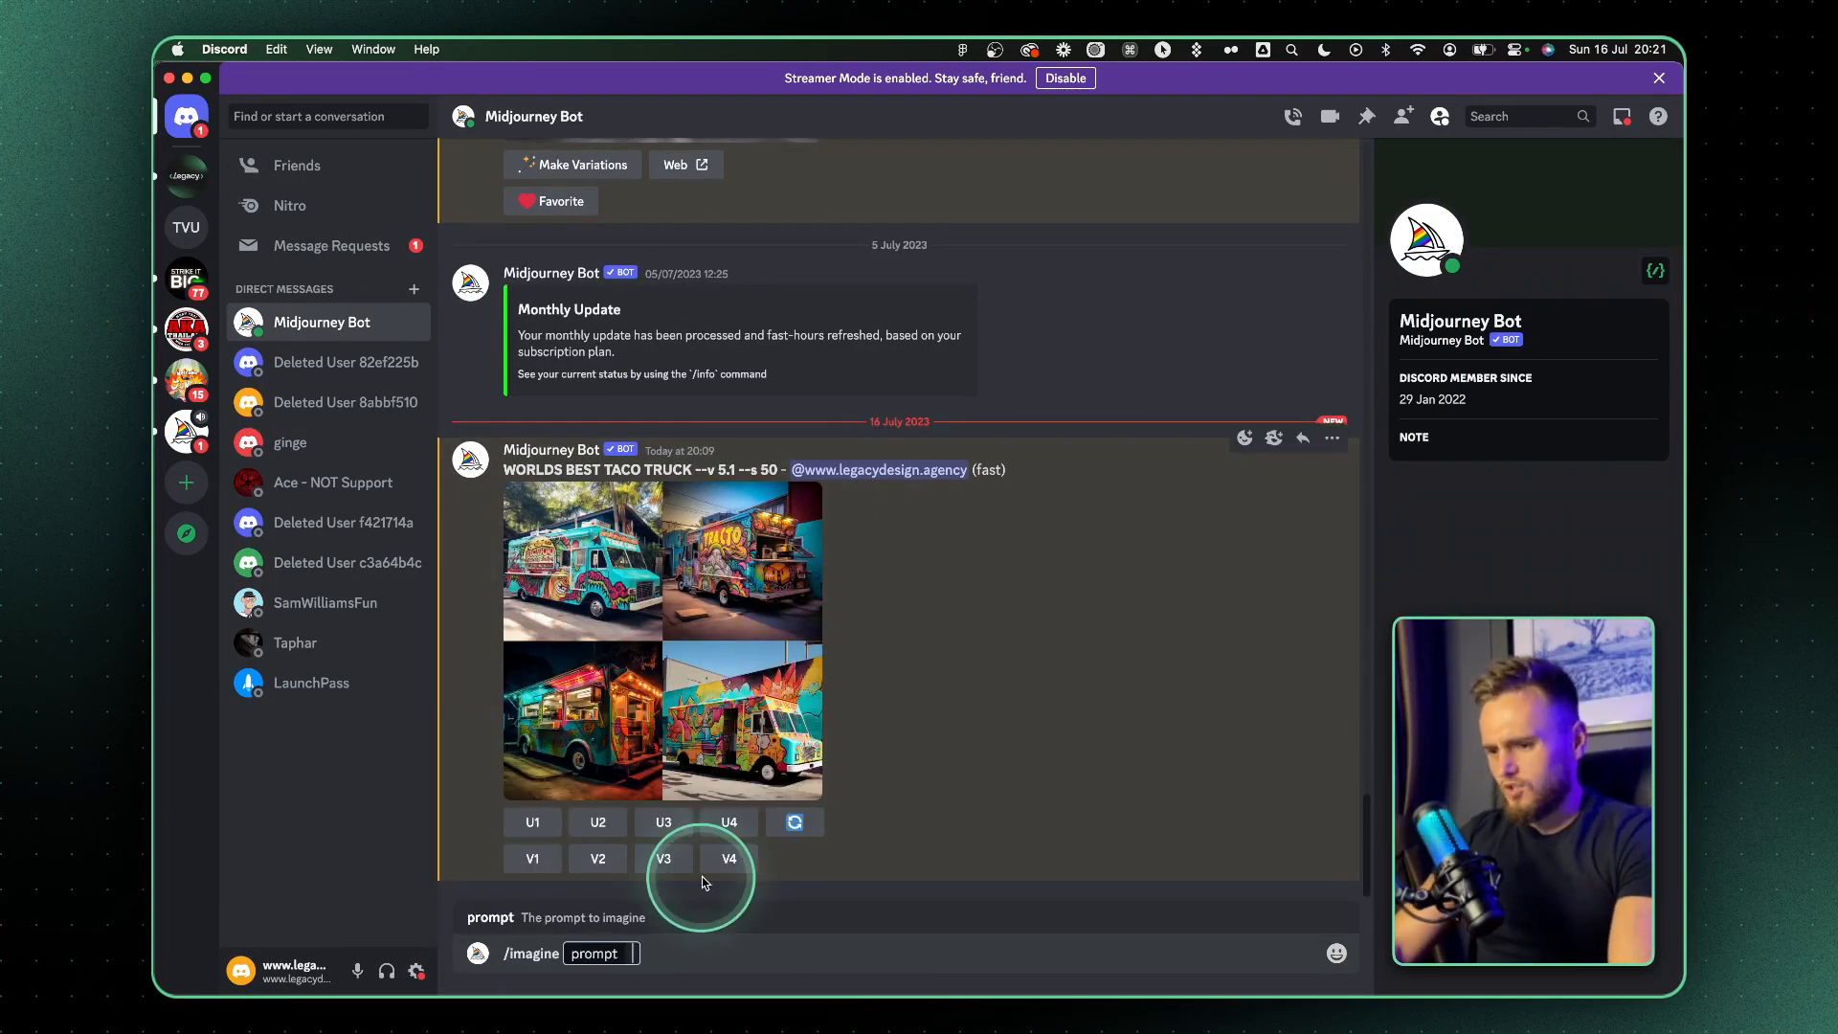
pyautogui.write('AiHeroAcademy')
pyautogui.click(645, 954)
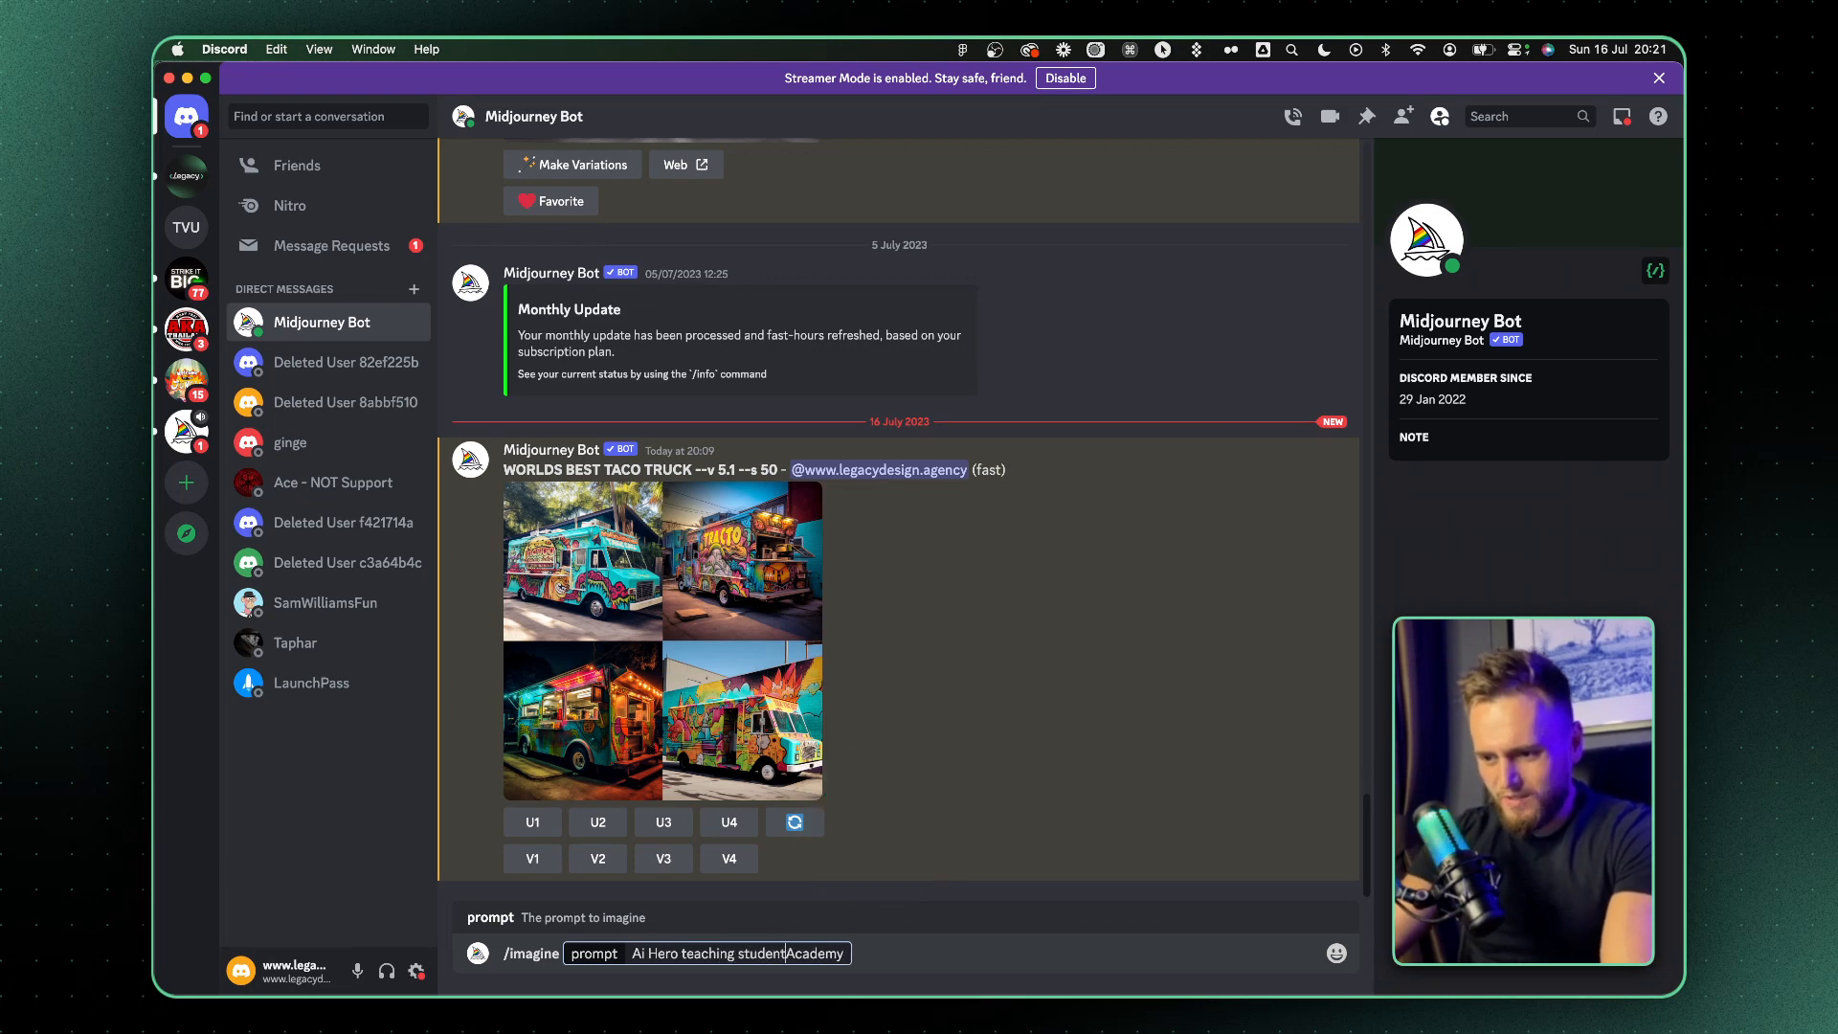
pyautogui.press('Return')
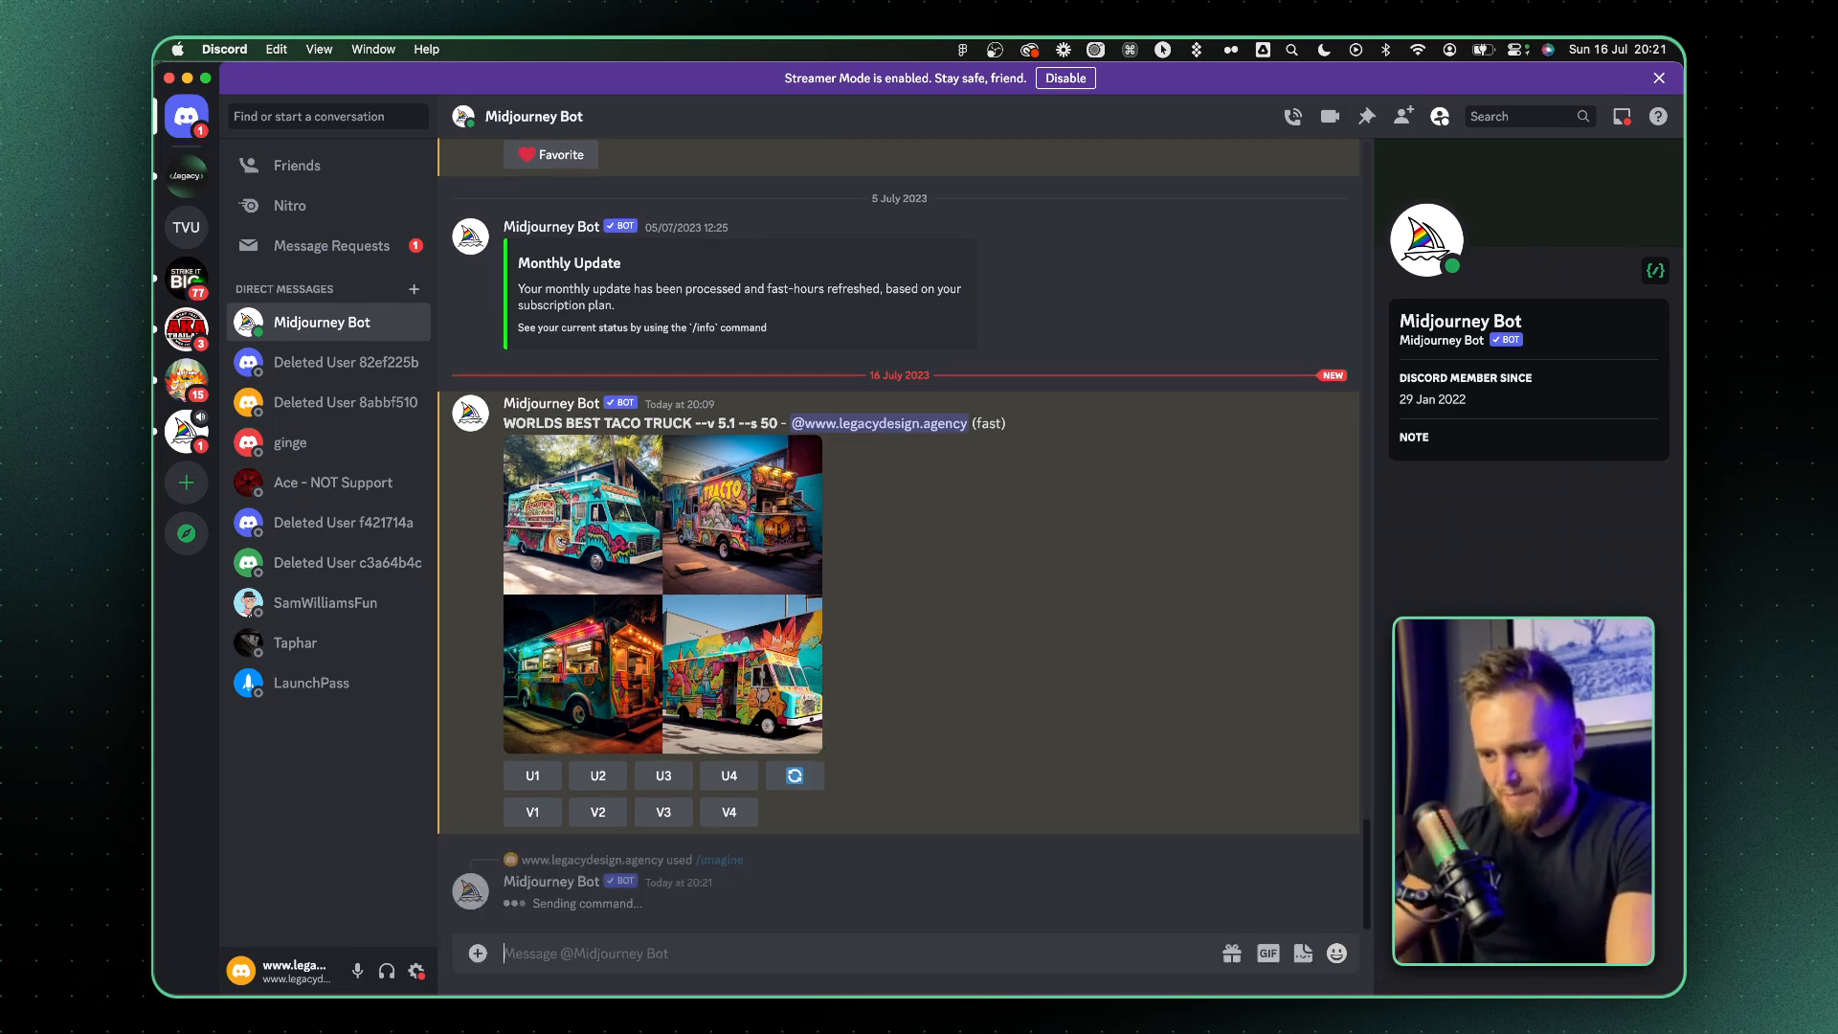
# Switch back to ChatGPT and send "now add the cta to my hero" followed by the recorded Brand name, HERO H1 and HERO P1 lines
pyautogui.press('super+Tab')
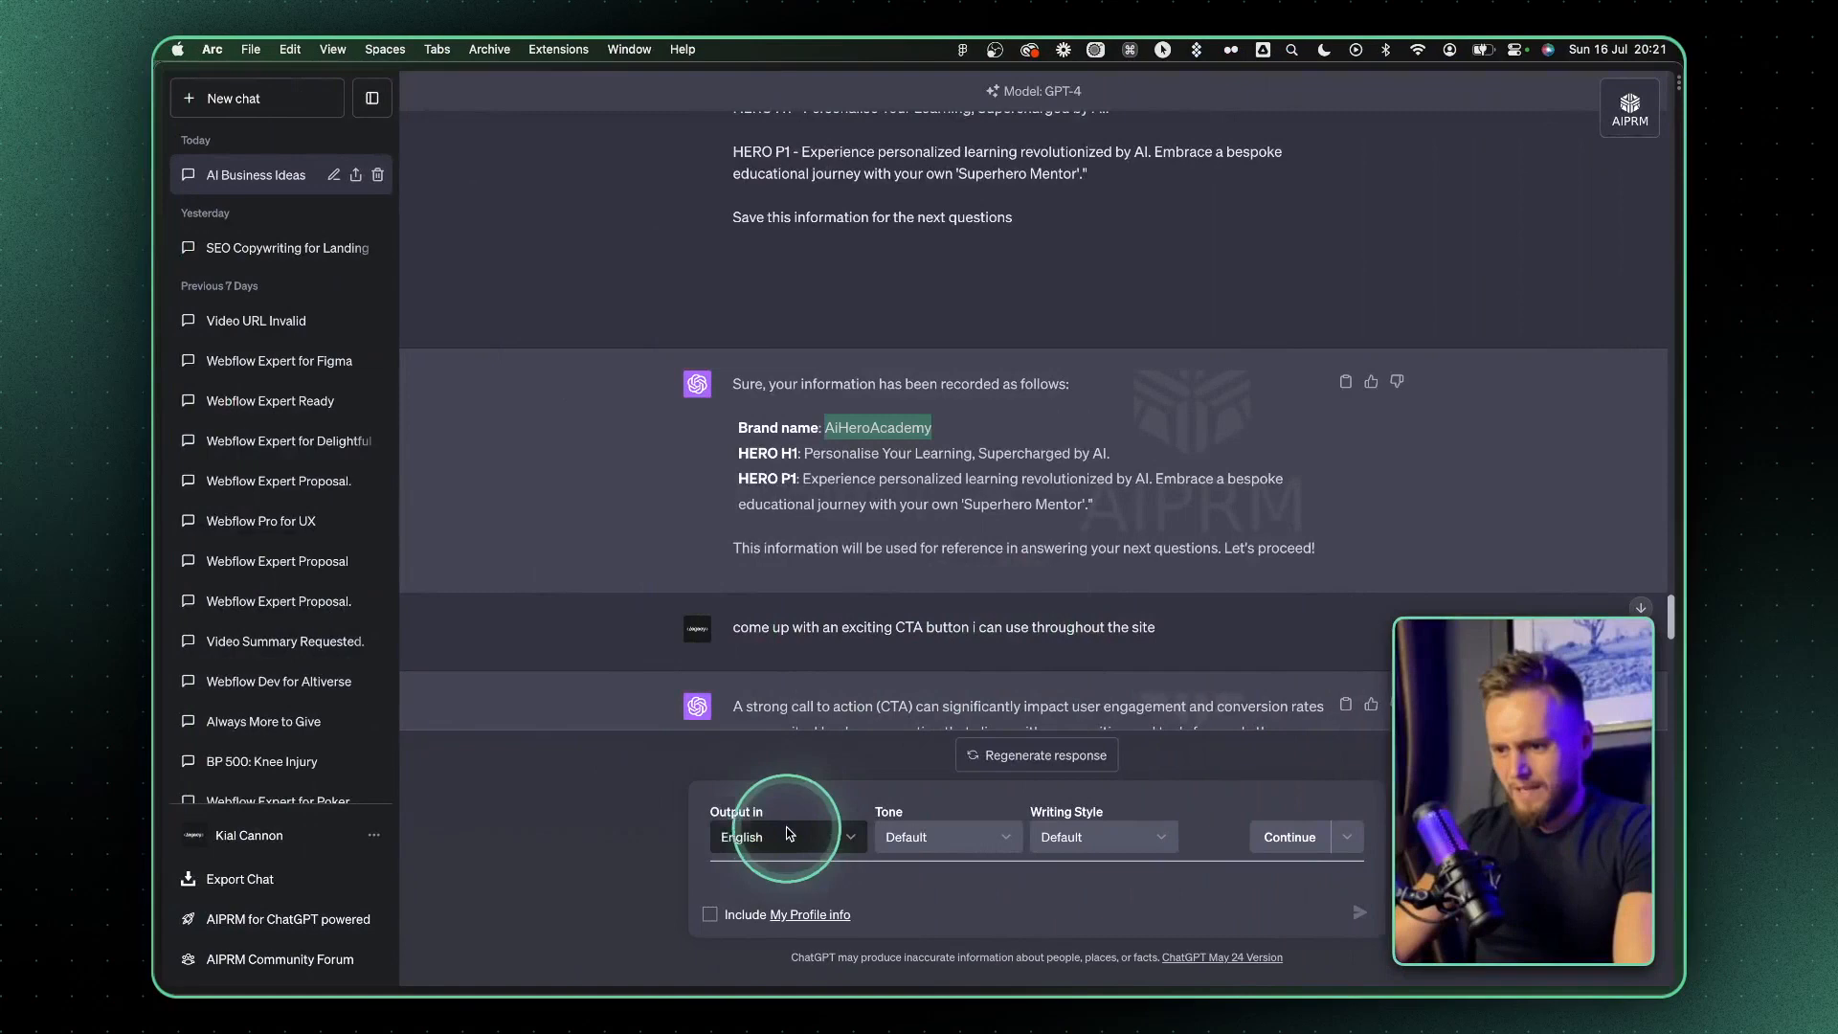
pyautogui.scroll(-10, 937, 482)
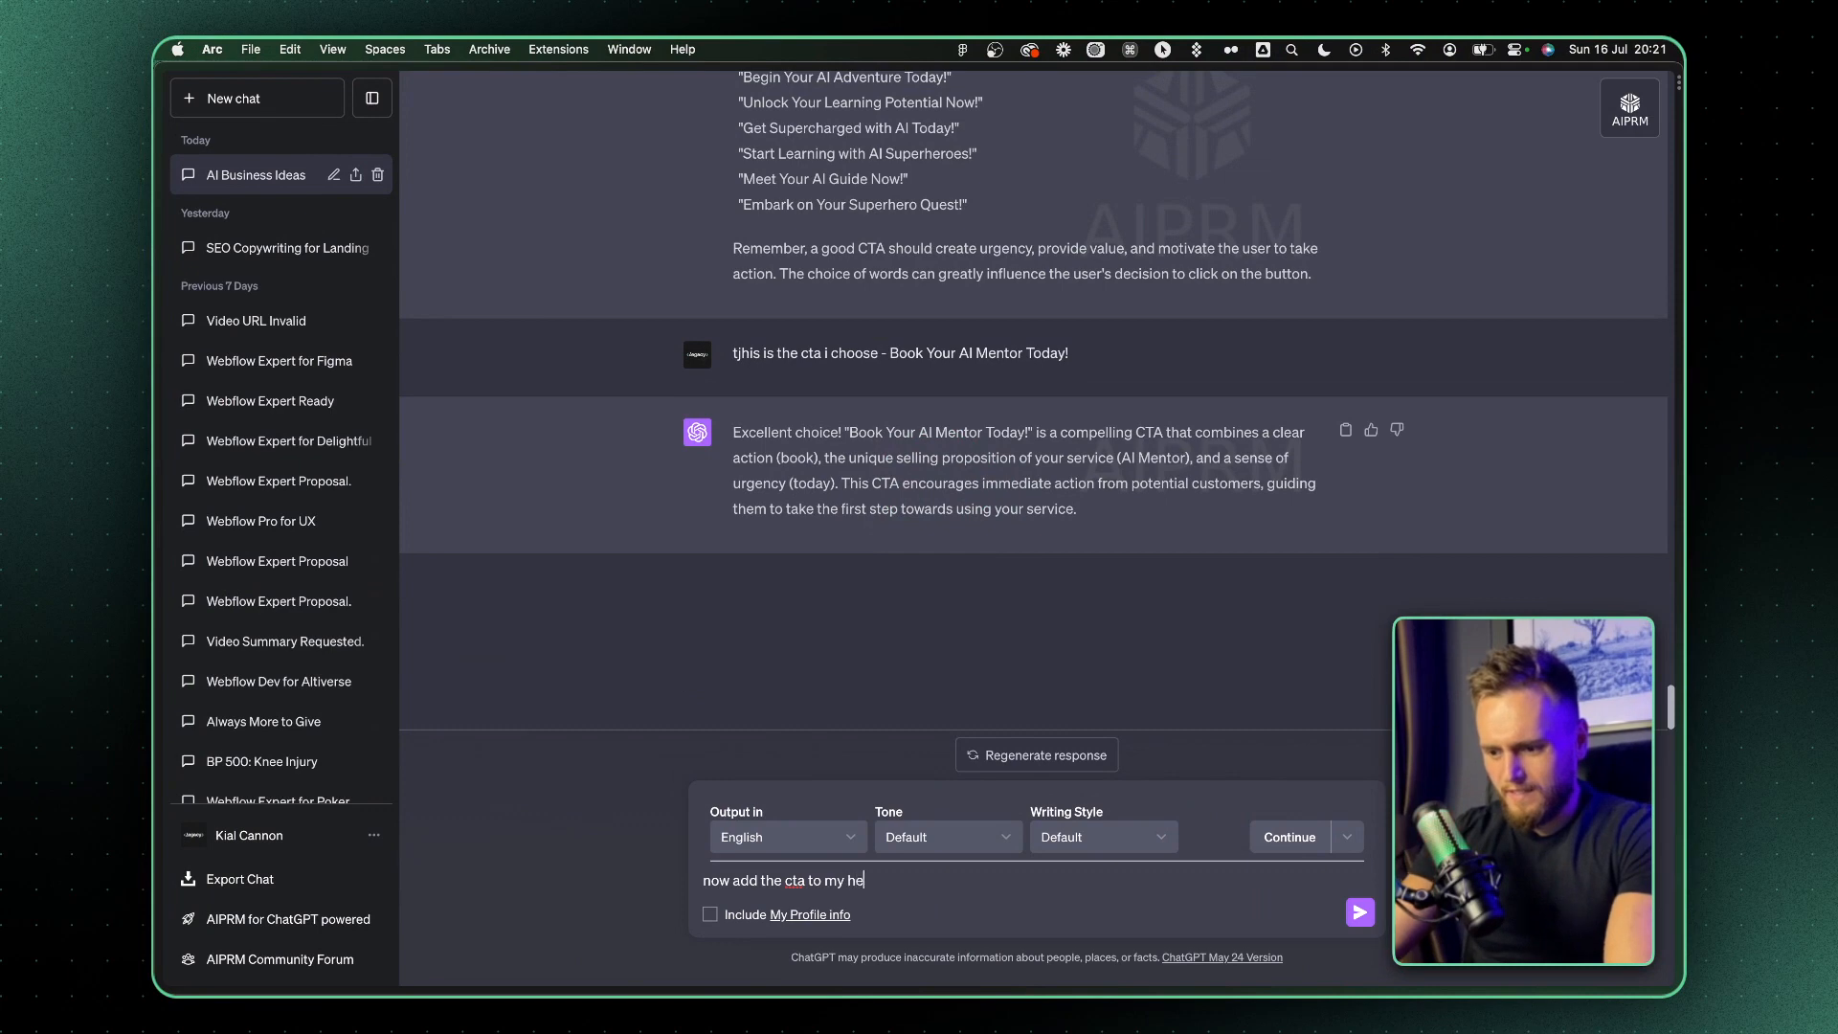
pyautogui.press('BackSpace')
pyautogui.press('BackSpace')
pyautogui.scroll(10, 1025, 287)
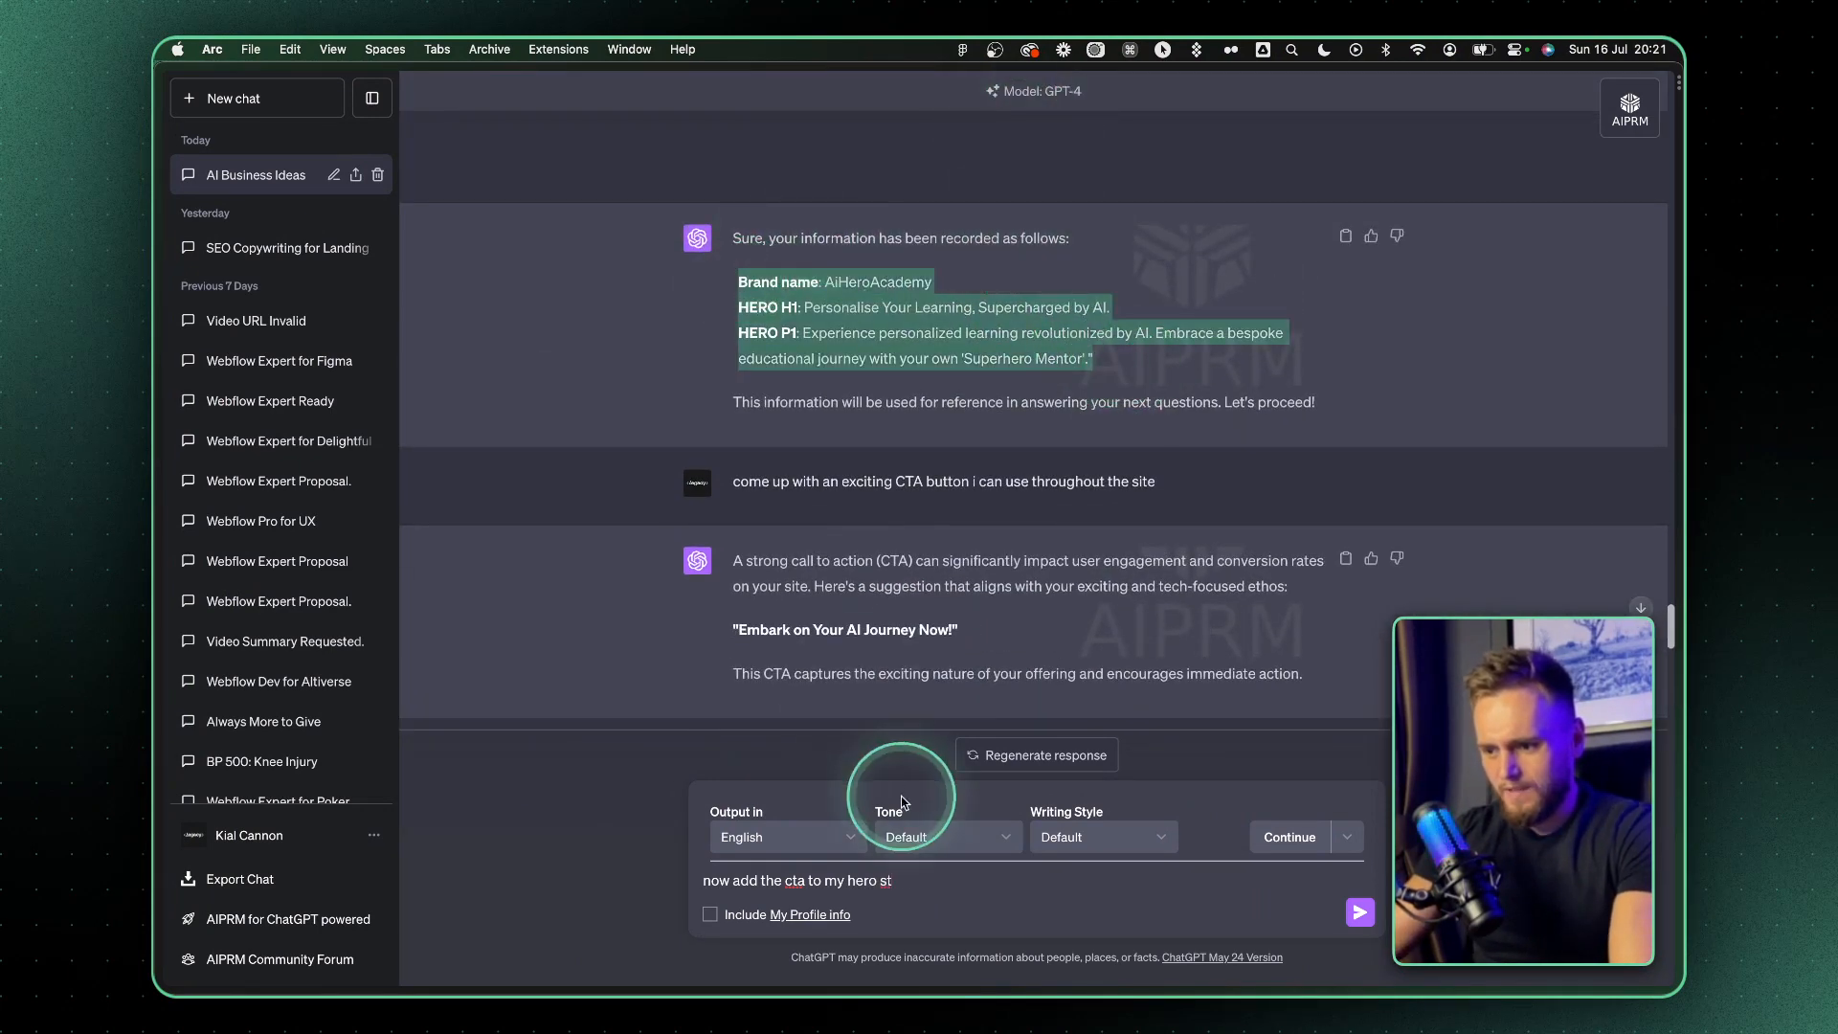
pyautogui.click(915, 875)
pyautogui.press('BackSpace')
pyautogui.press('BackSpace')
pyautogui.write('Brand name: AiHeroAcademy HERO H1: Personalise Your Learning, Supercharged by AI. HERO P1: Experience personalized learning revolutionized by AI. Embrace a bespoke educational journey with your own \'Superhero Mentor\'."')
pyautogui.press('Return')
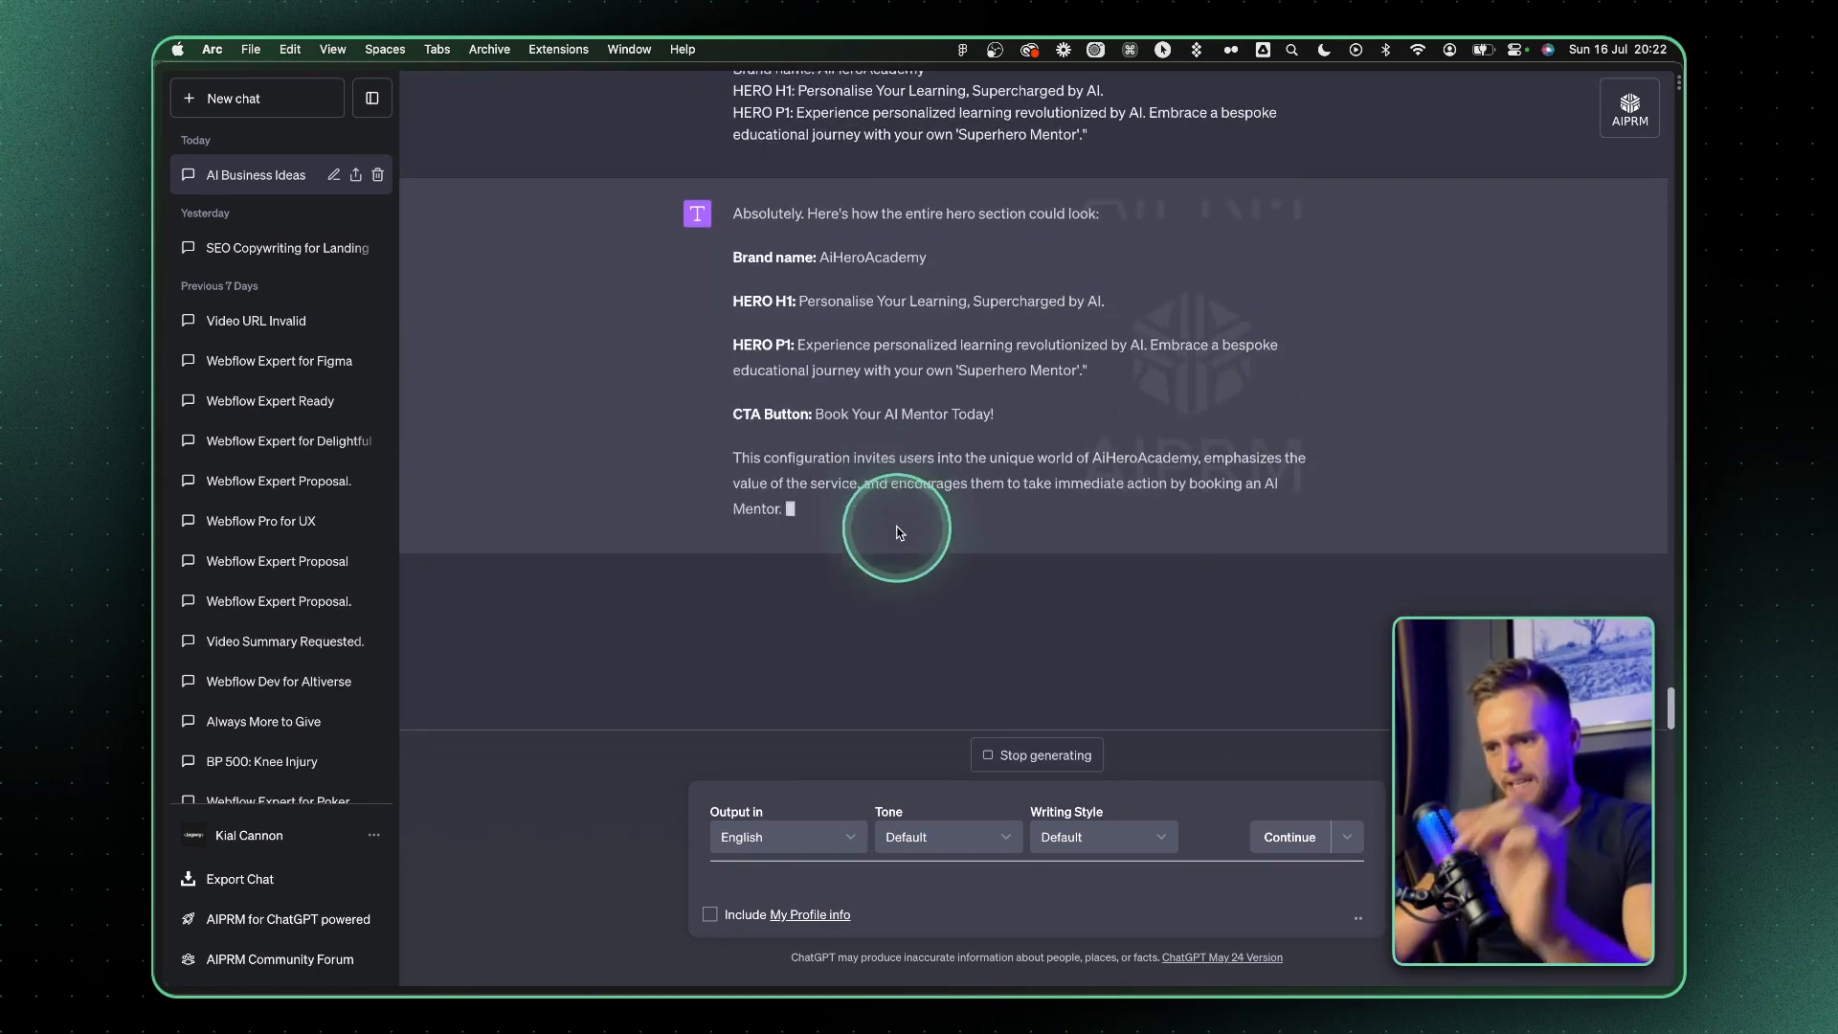
# Send "suggest the best colors for this brand" and mark the Green and Black suggestion and the brand name AiHeroAcademy
pyautogui.write('sugge')
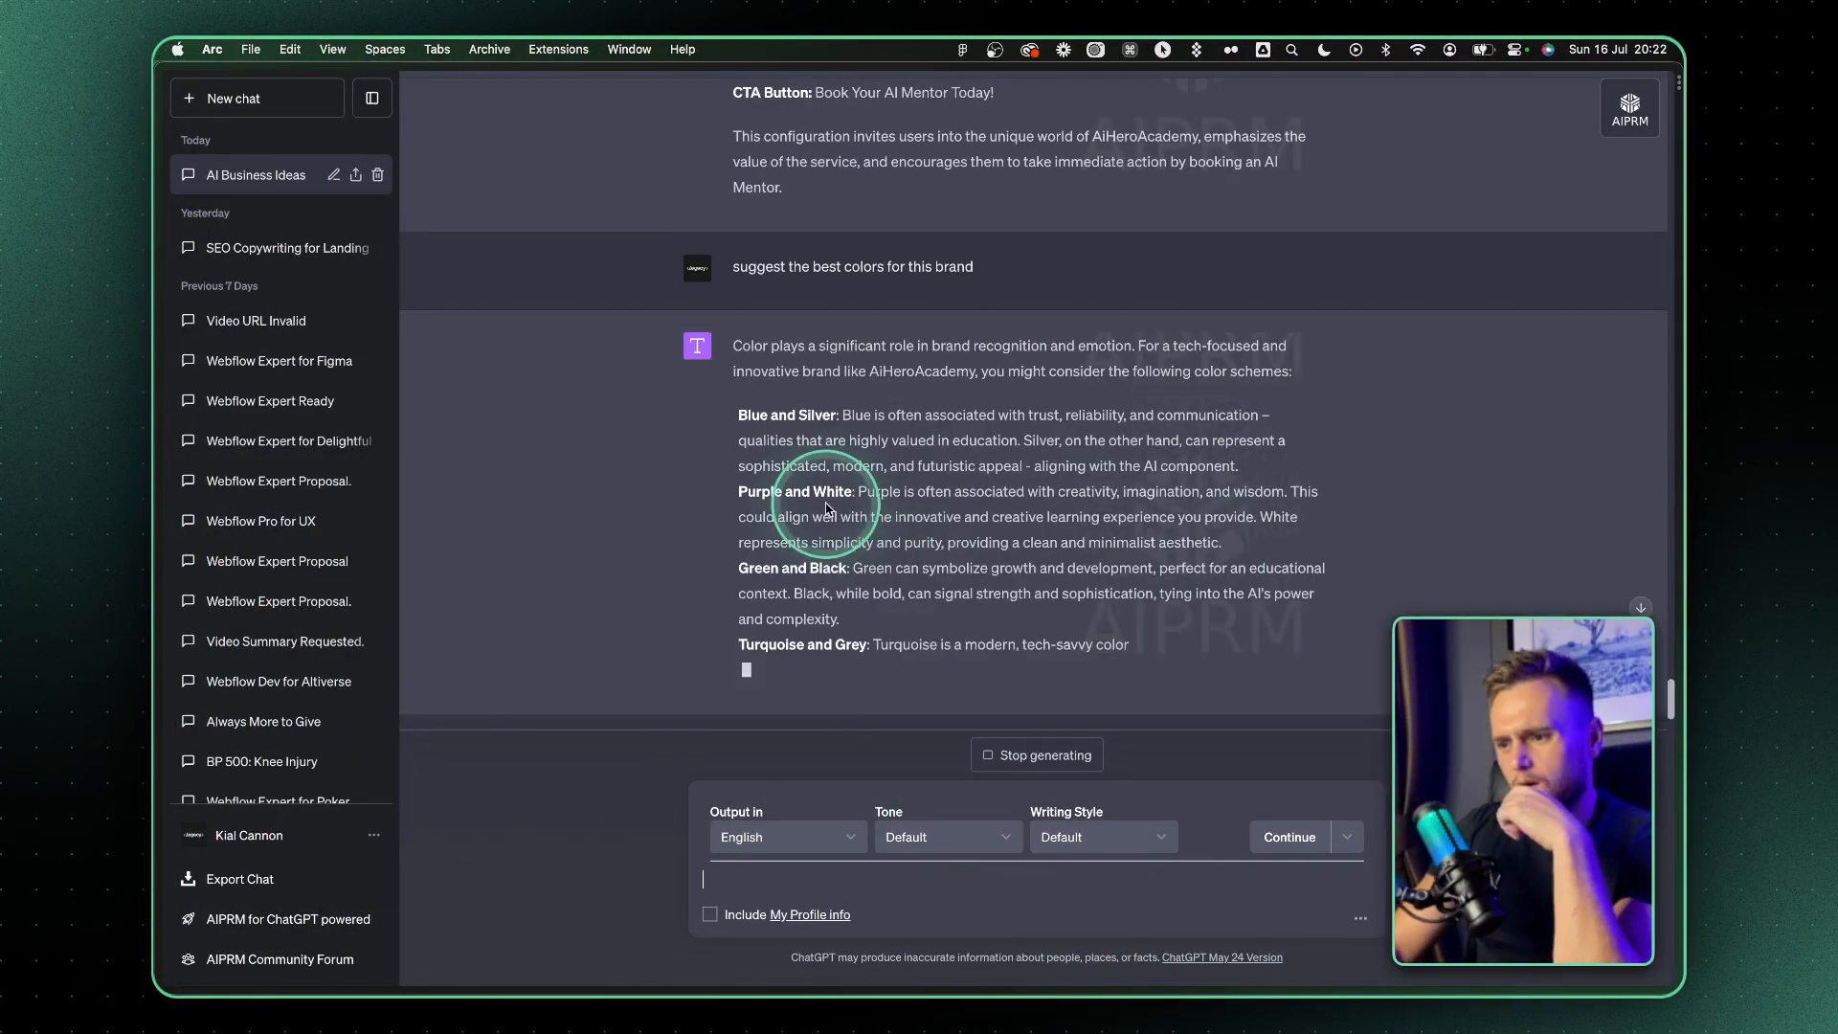
pyautogui.tripleClick(828, 626)
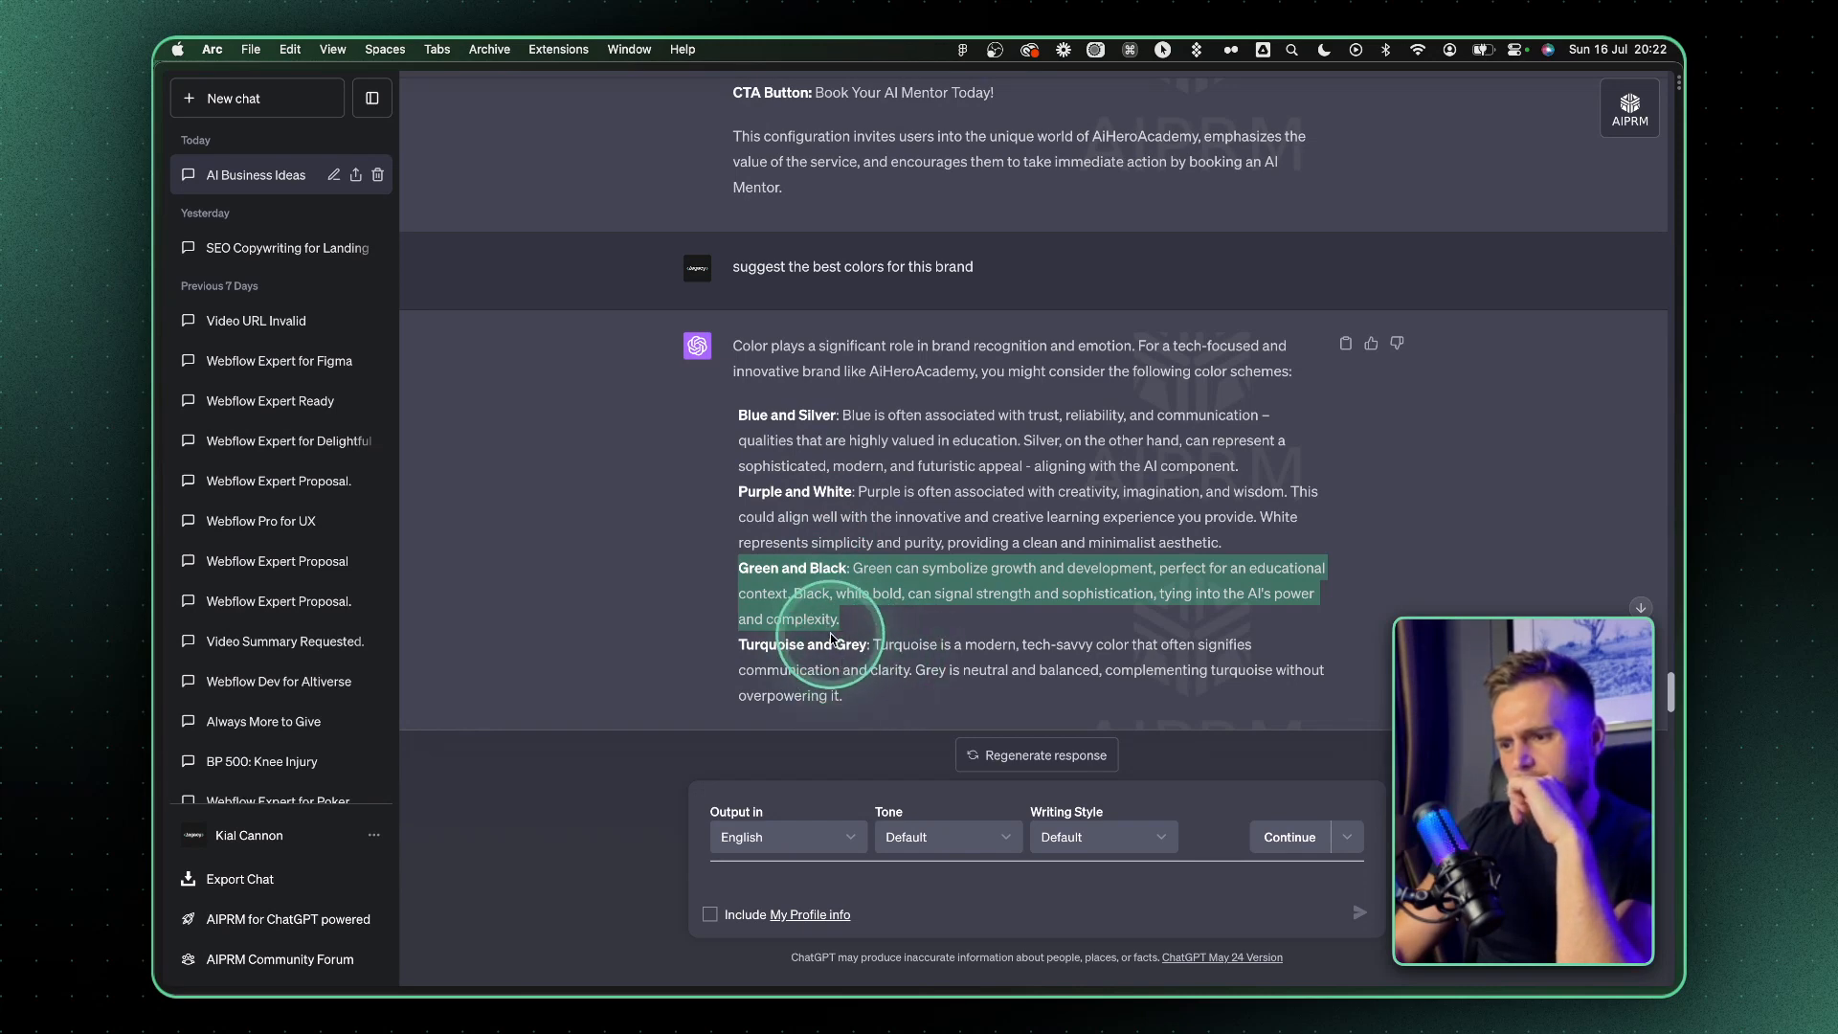
pyautogui.scroll(5, 842, 574)
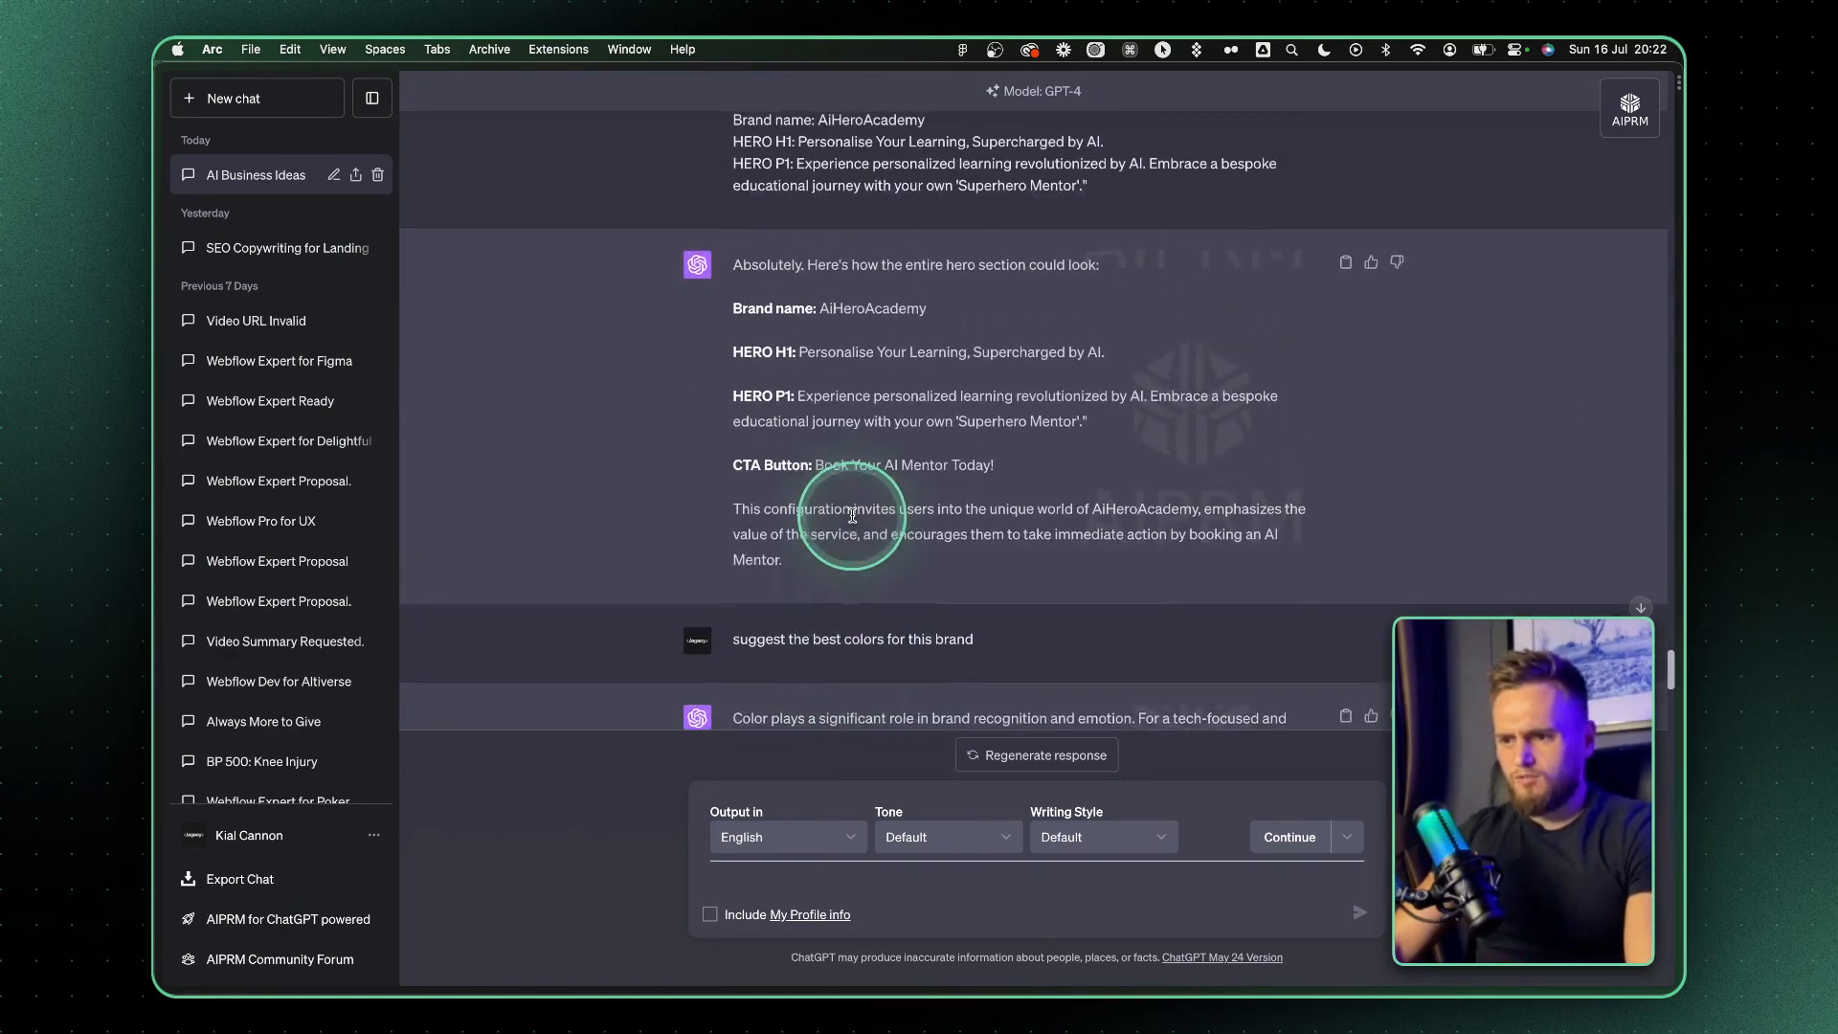
pyautogui.doubleClick(847, 373)
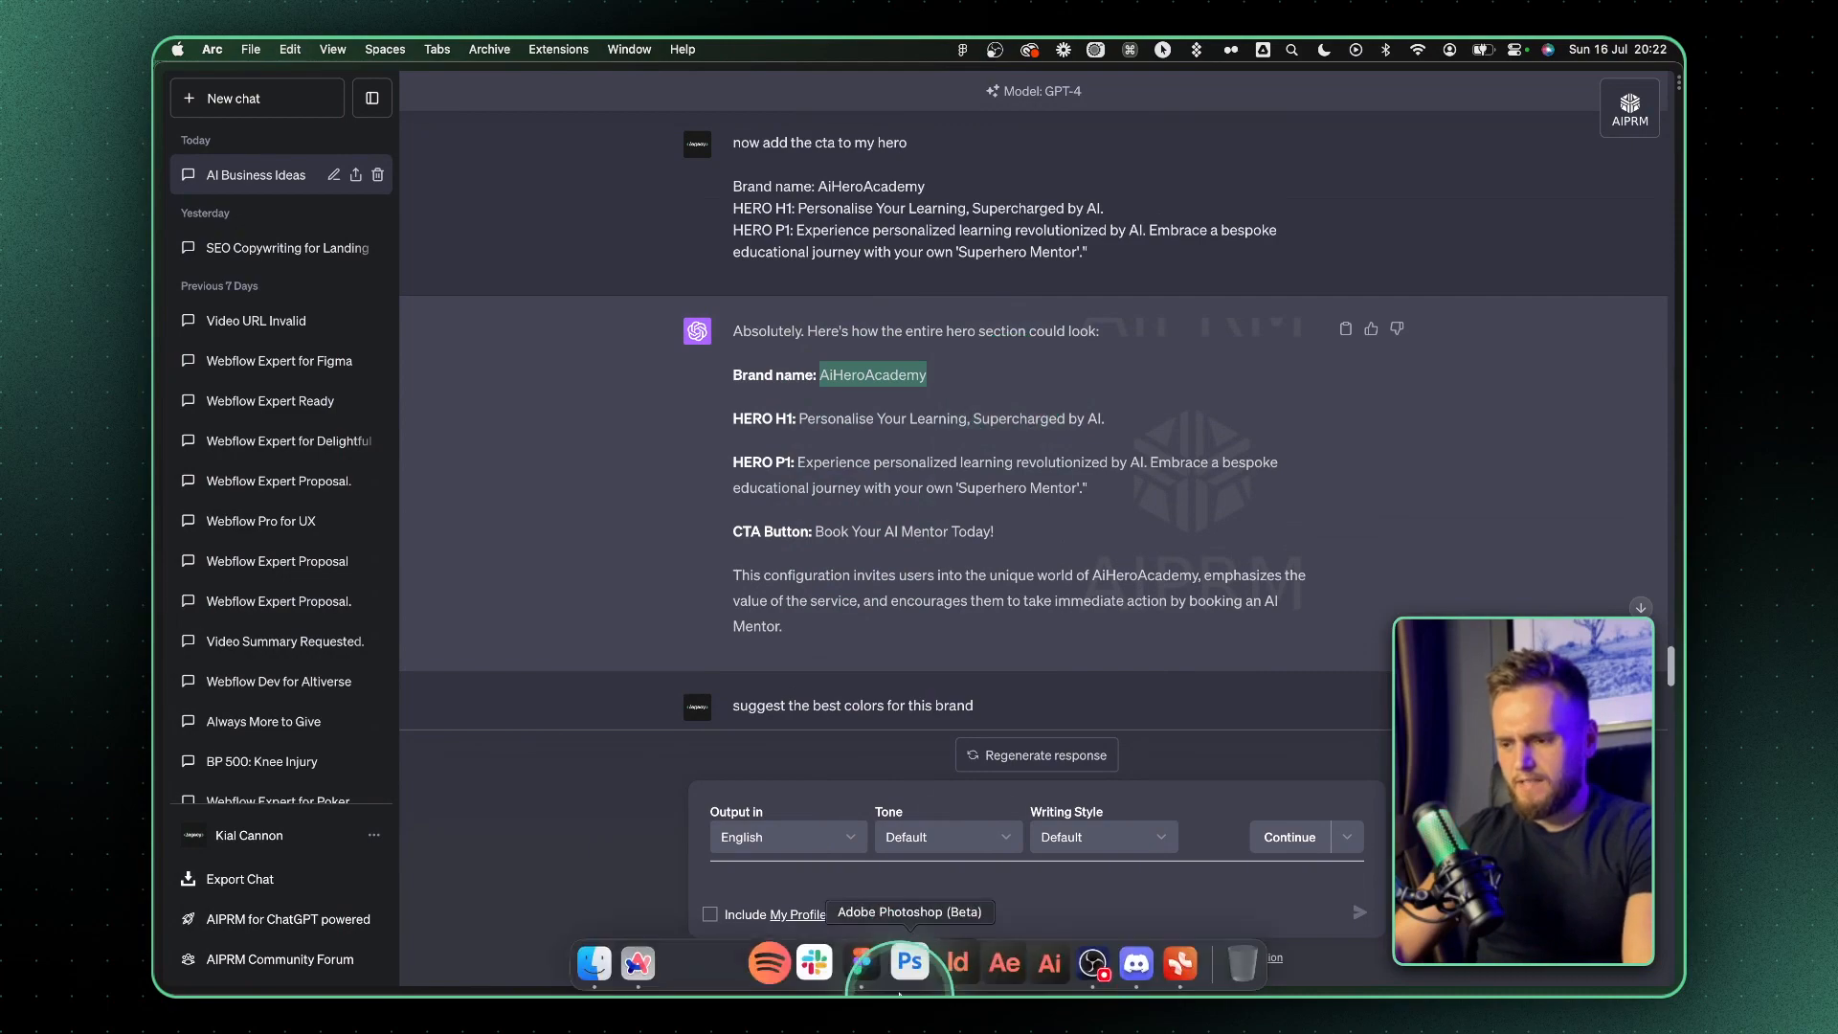
# Switch to Figma and duplicate the Landing Page build artboard on the Landing Page Template 2 page
pyautogui.click(869, 969)
pyautogui.scroll(8, 812, 485)
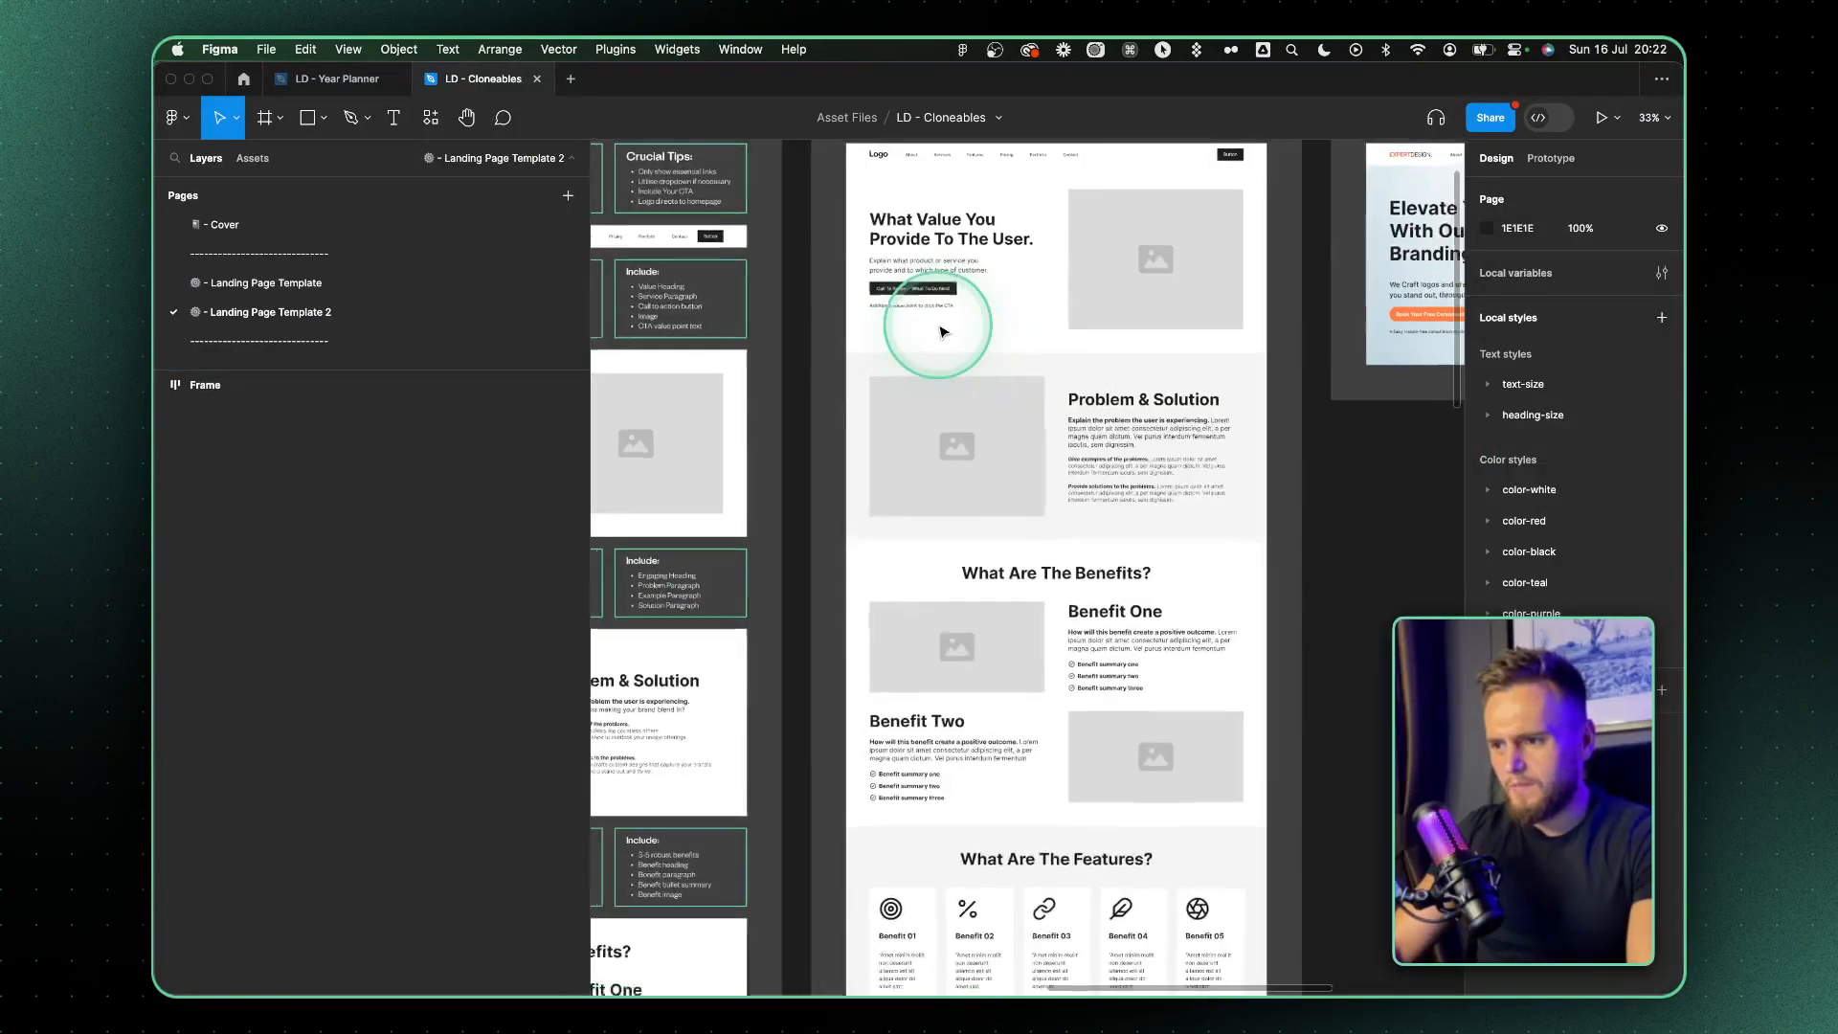
pyautogui.scroll(-5, 919, 338)
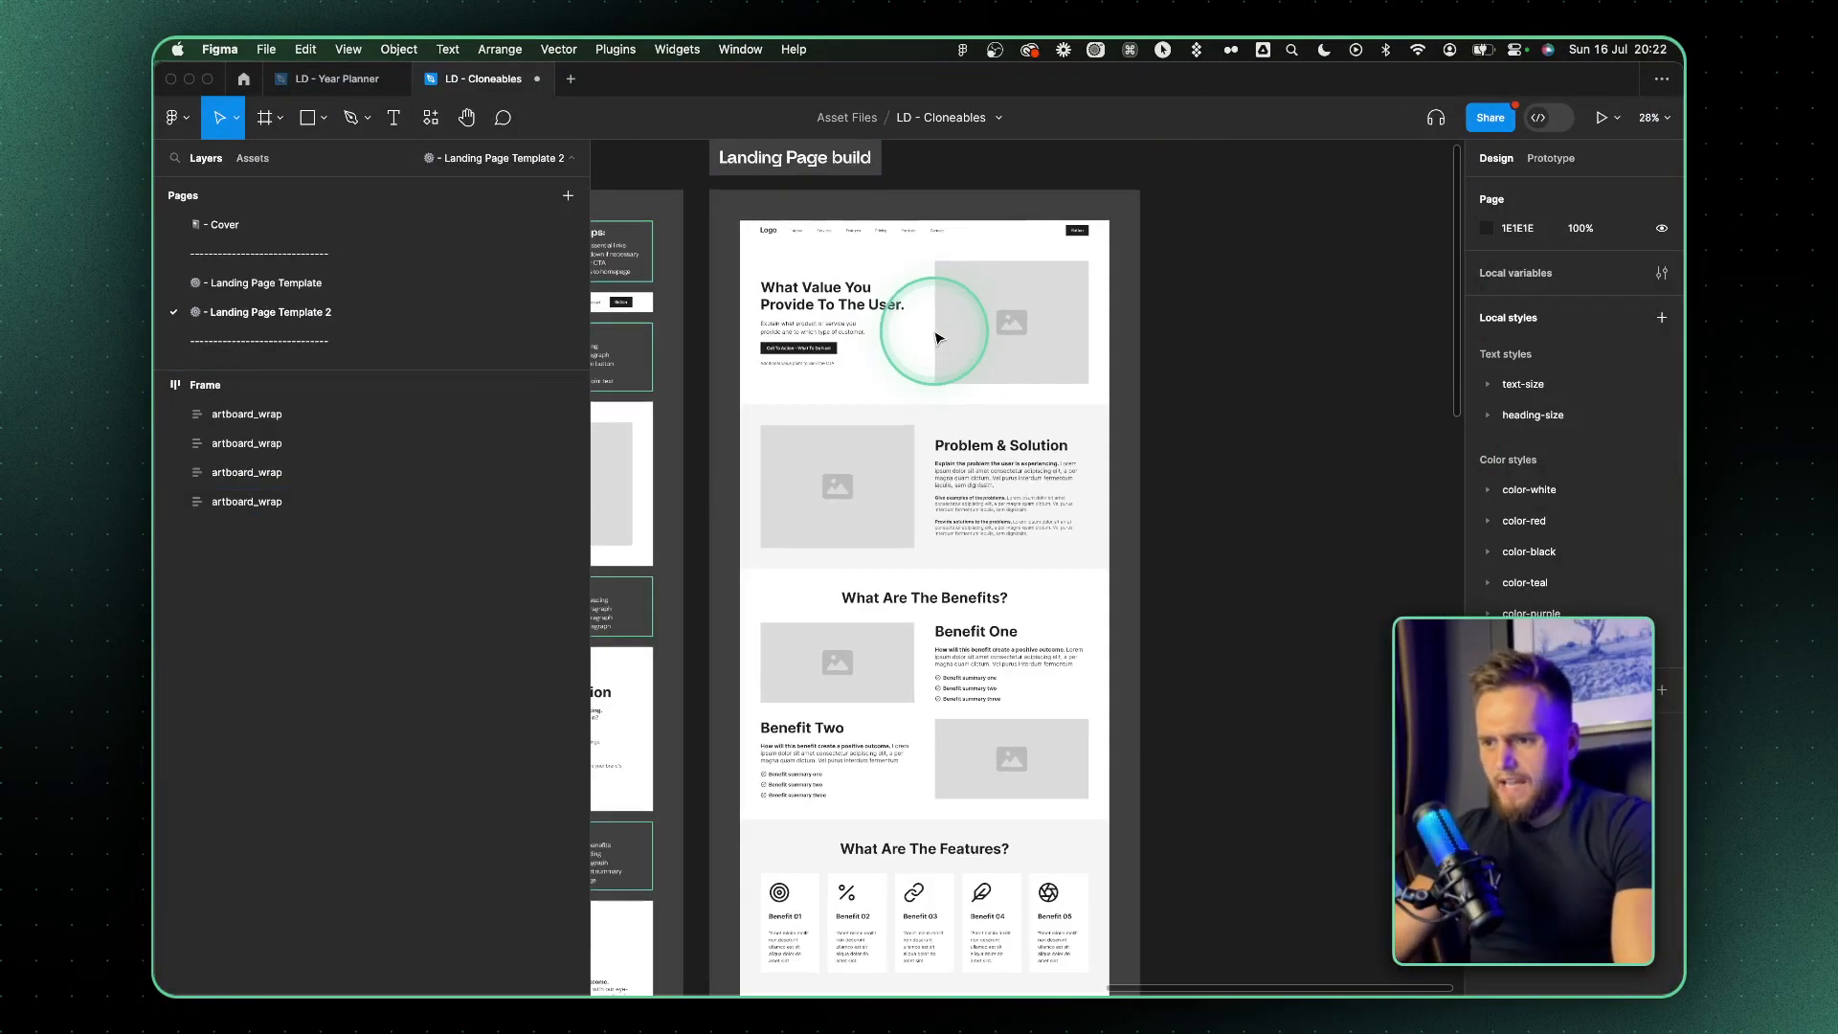
pyautogui.hscroll(-5, 948, 335)
pyautogui.click(1110, 373)
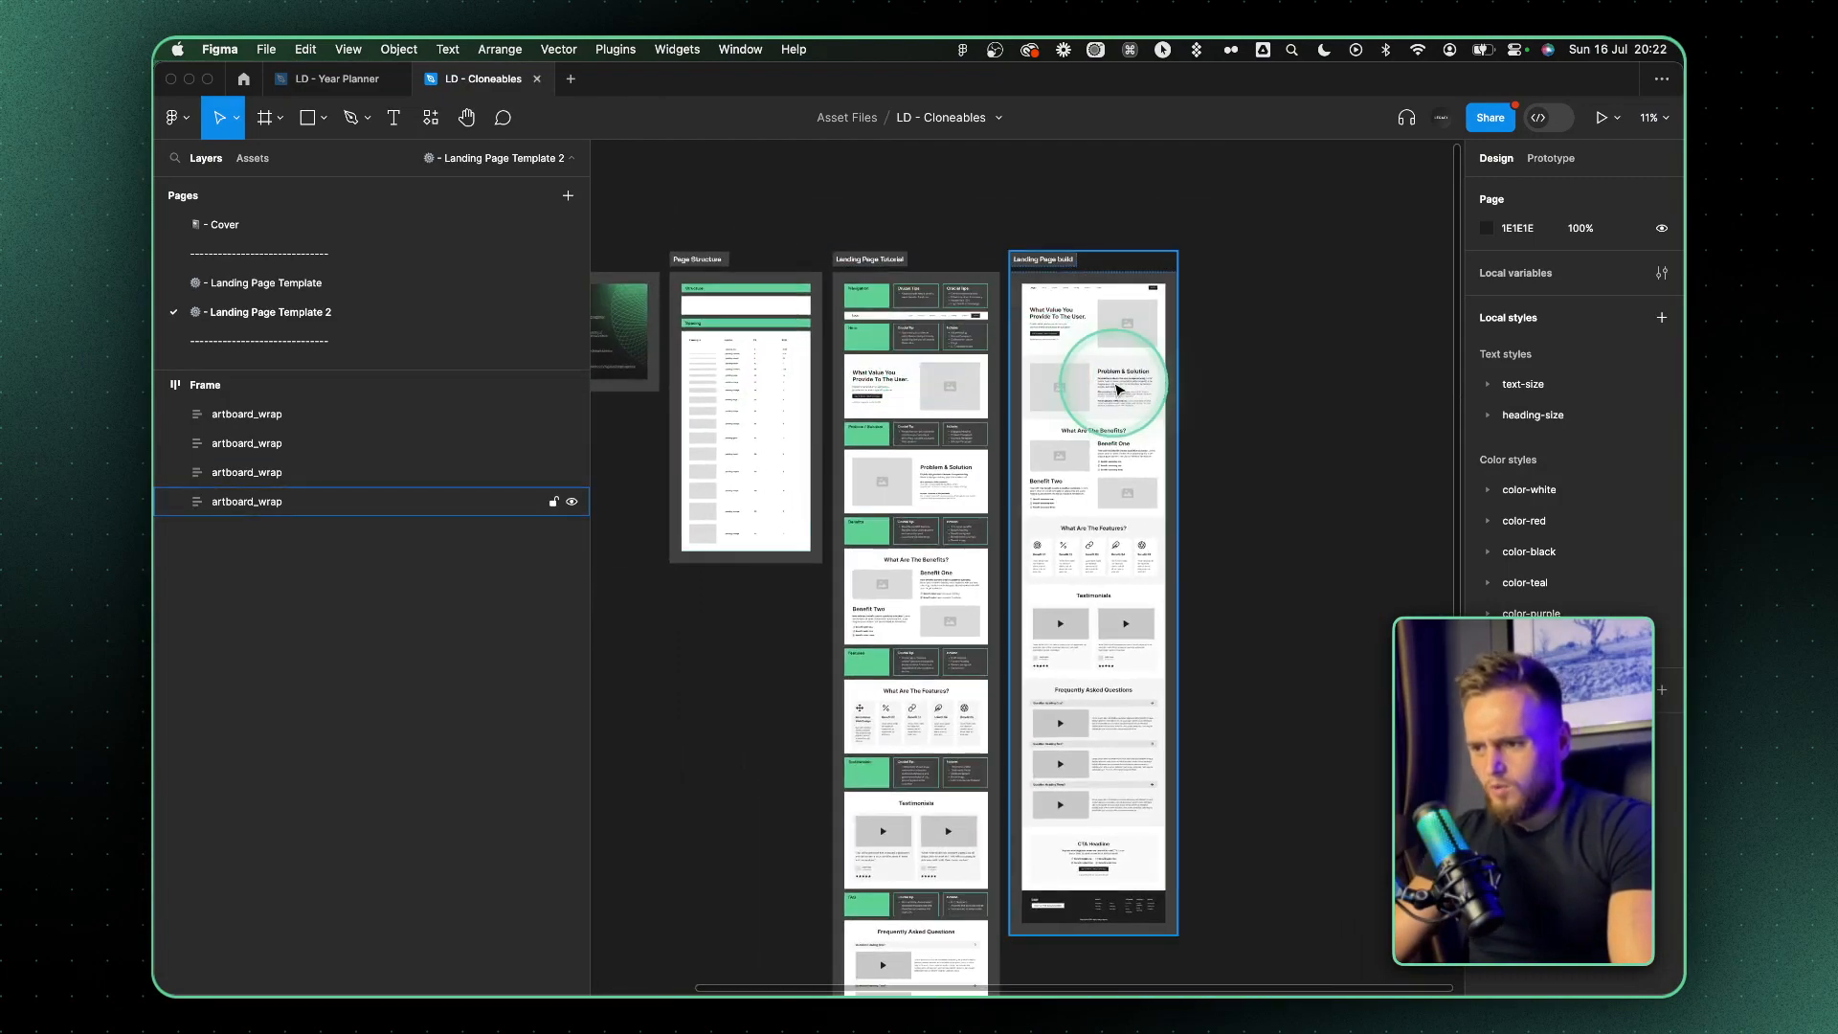
pyautogui.press('super+d')
# Examine the duplicated landing page layout and the tutorial artboard's section notes, from the hero down to the features
pyautogui.scroll(5, 1120, 389)
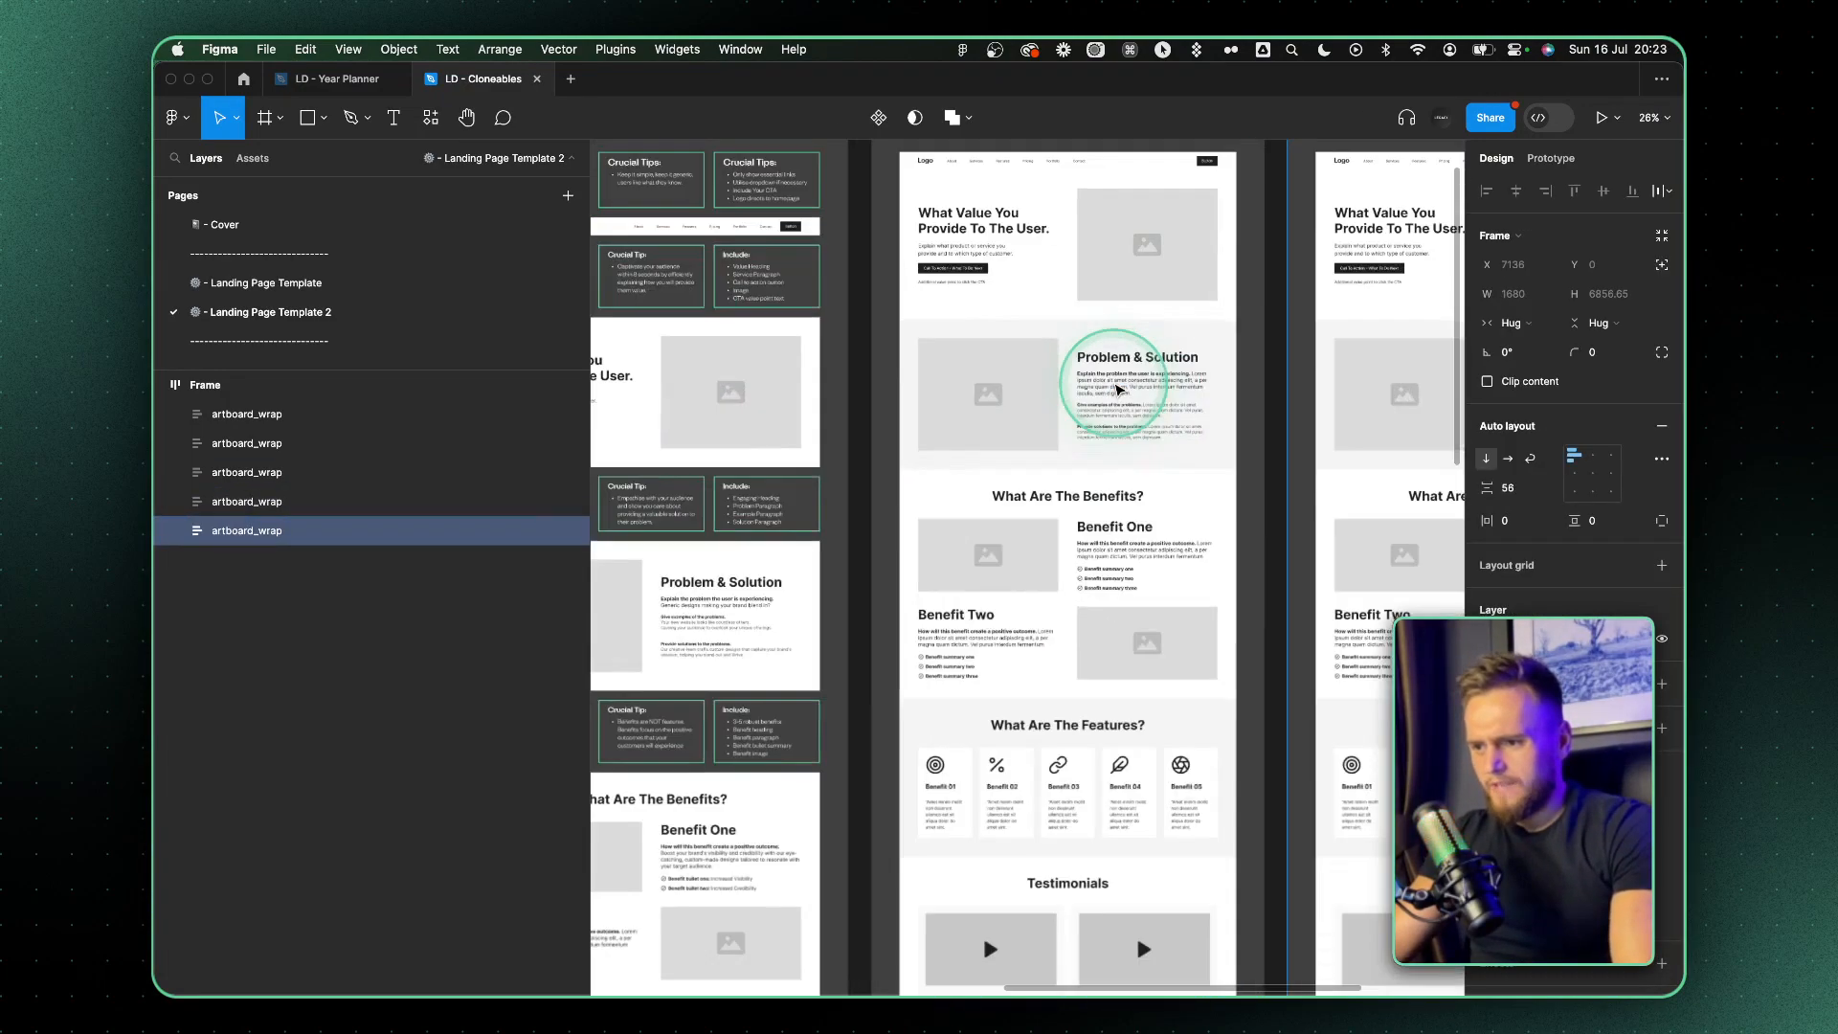
pyautogui.scroll(5, 1122, 390)
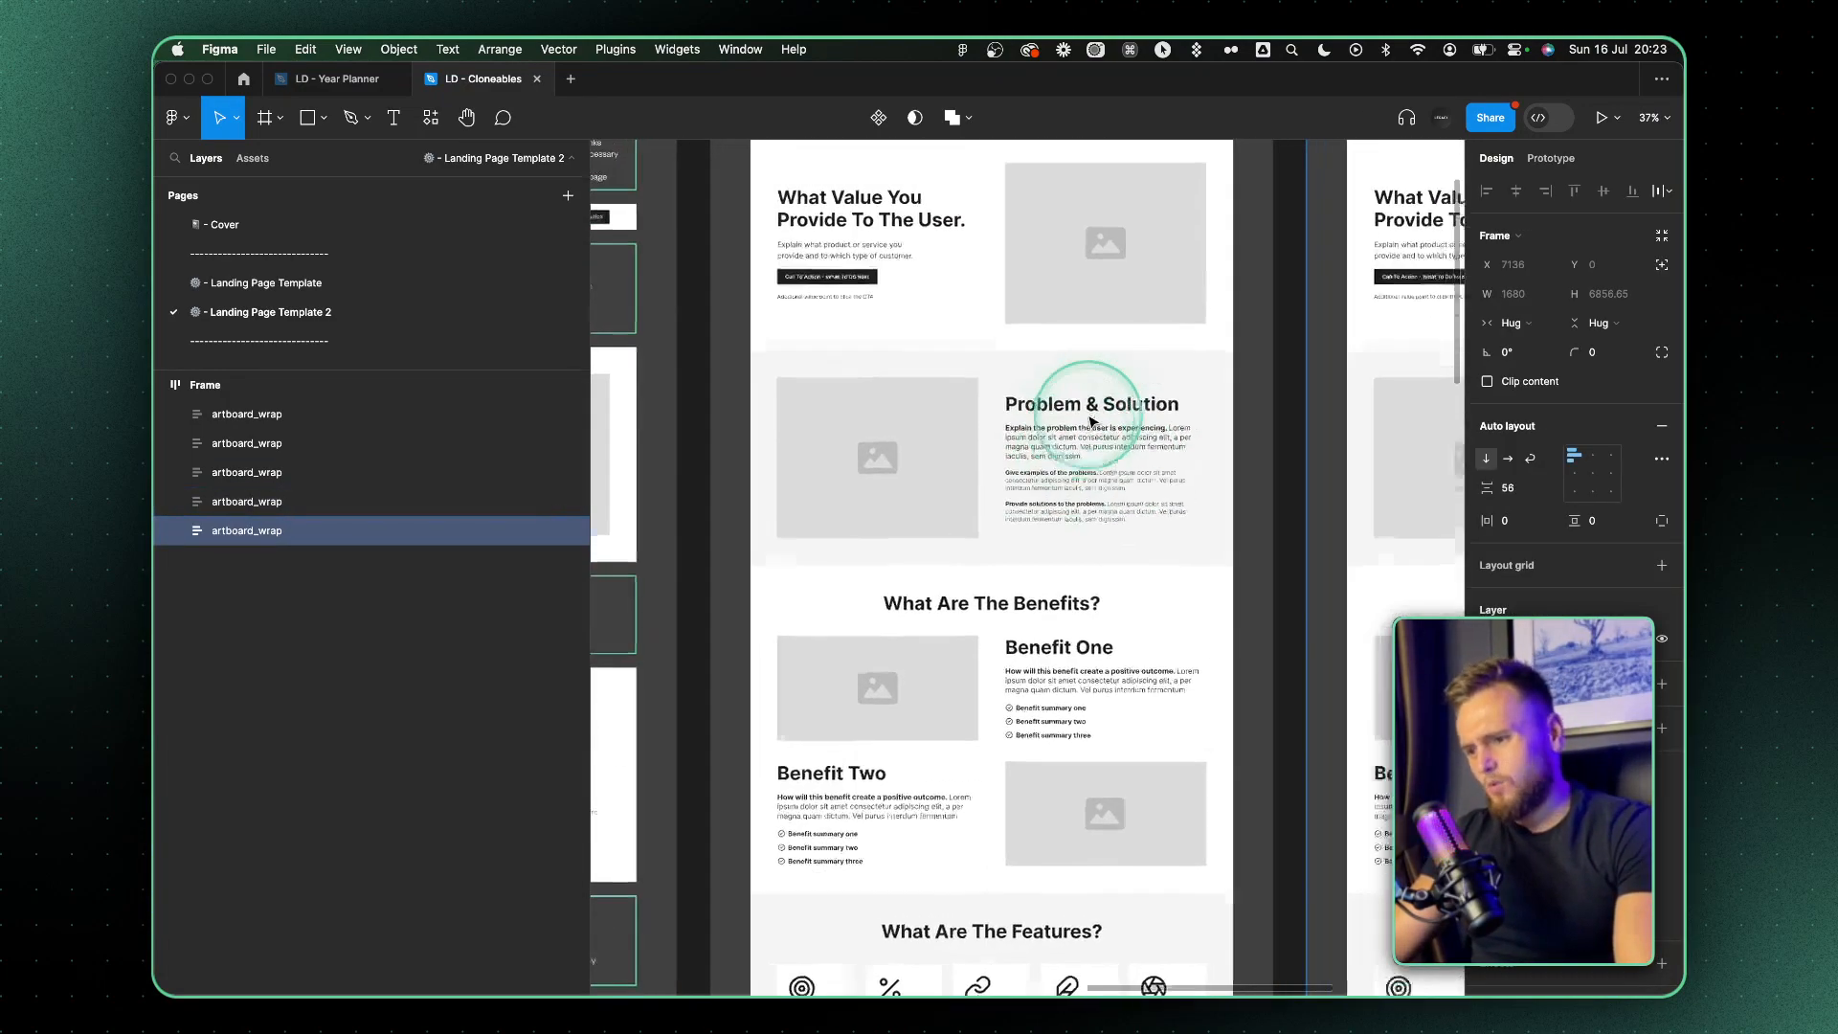
pyautogui.hscroll(5, 1072, 421)
pyautogui.scroll(-5, 1042, 423)
pyautogui.scroll(-3, 1047, 422)
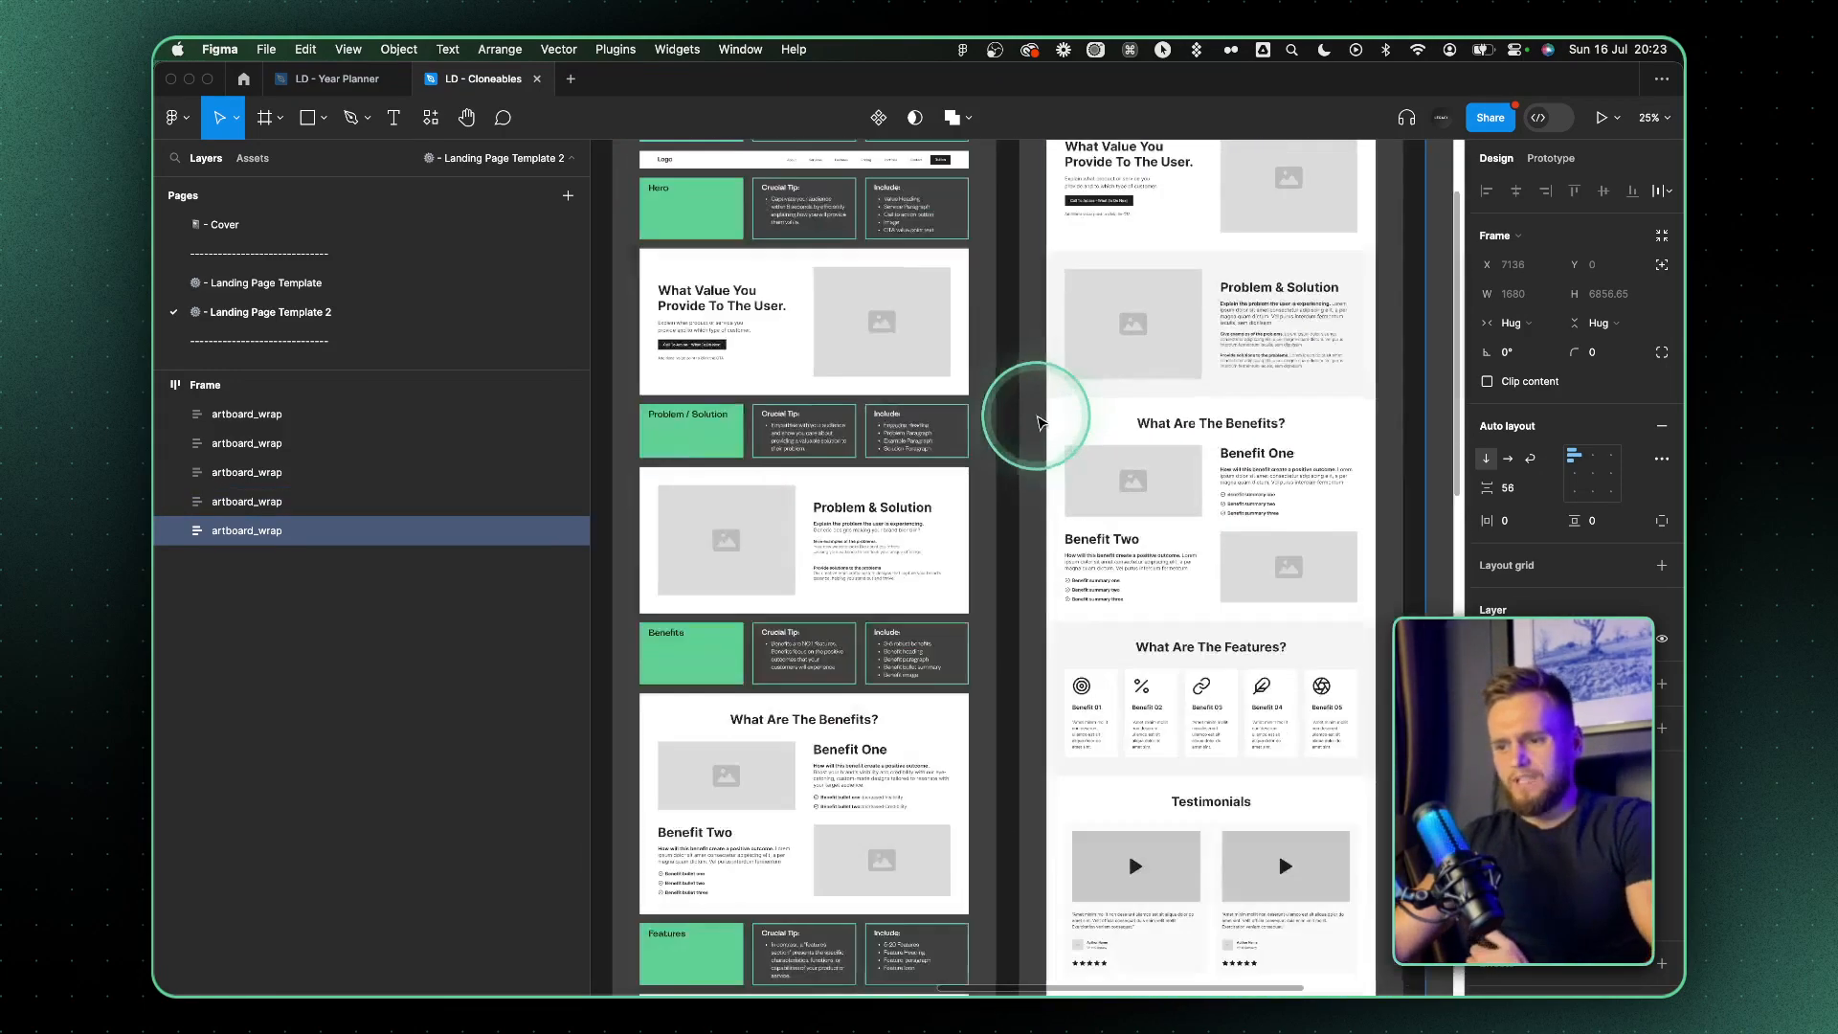
pyautogui.scroll(-6, 894, 594)
pyautogui.scroll(5, 910, 581)
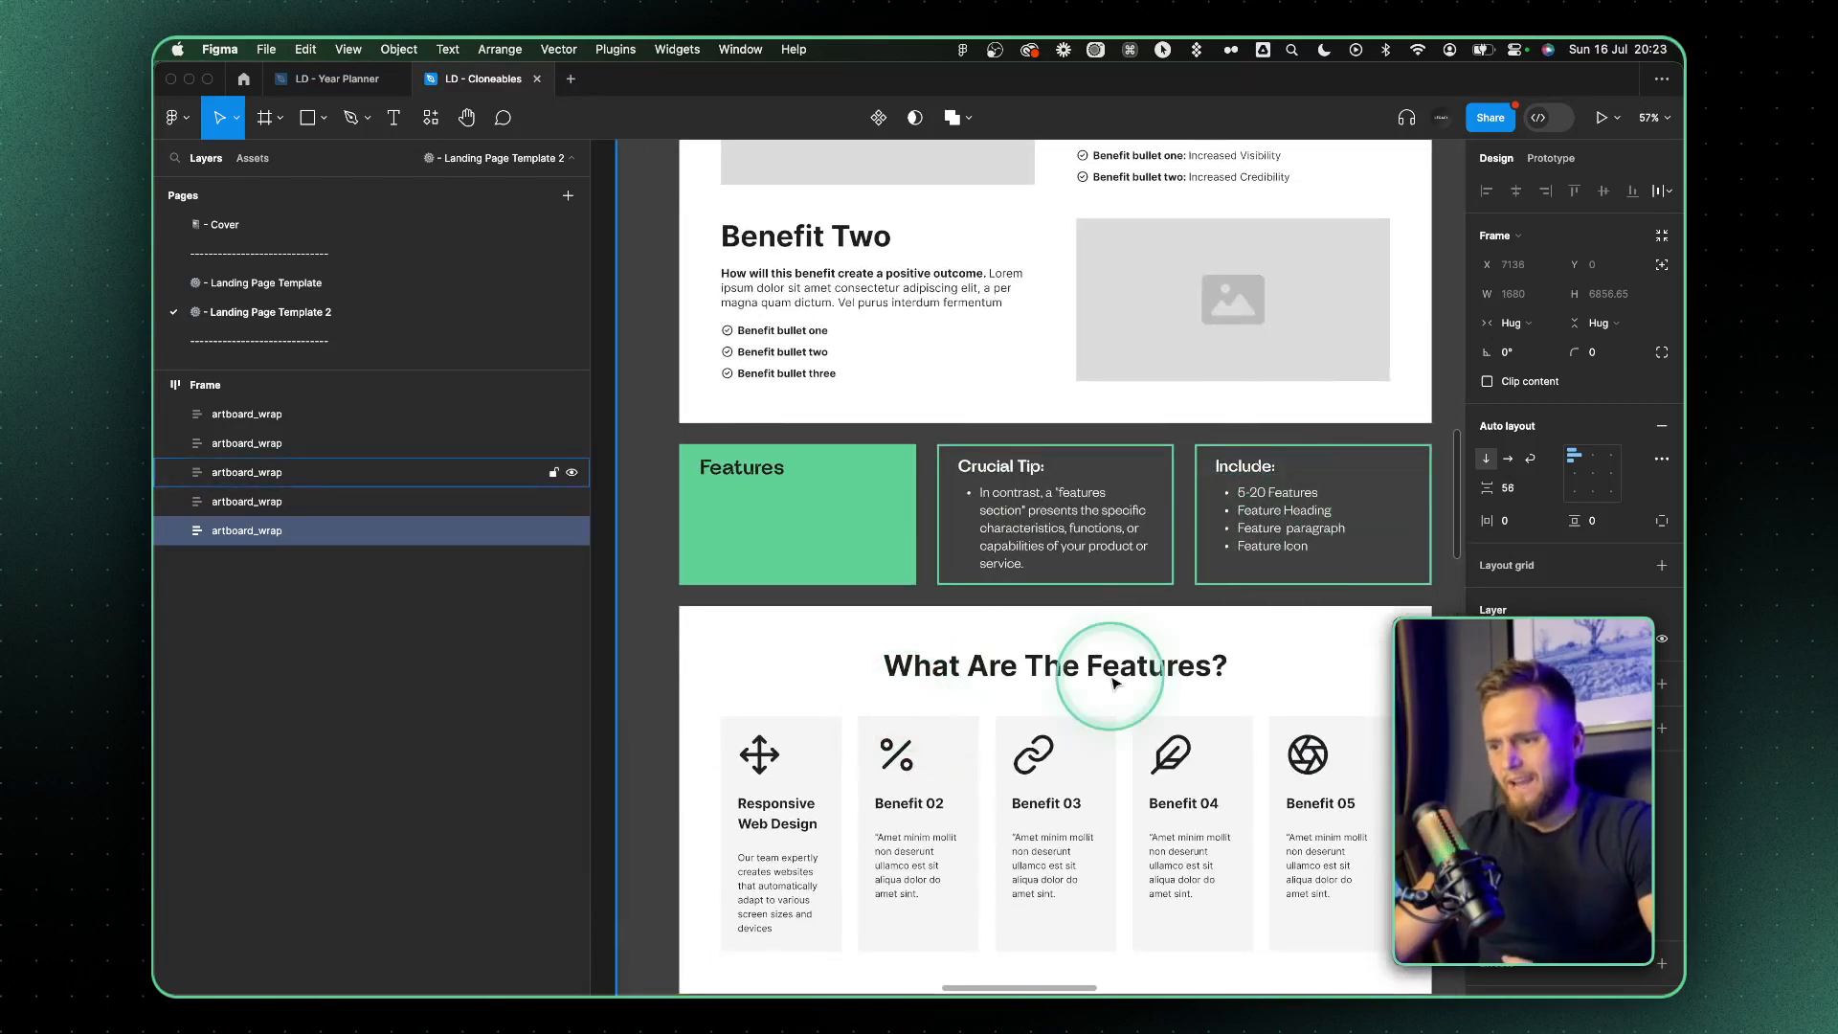
pyautogui.scroll(-6, 1108, 669)
pyautogui.scroll(4, 1007, 491)
pyautogui.scroll(3, 1008, 490)
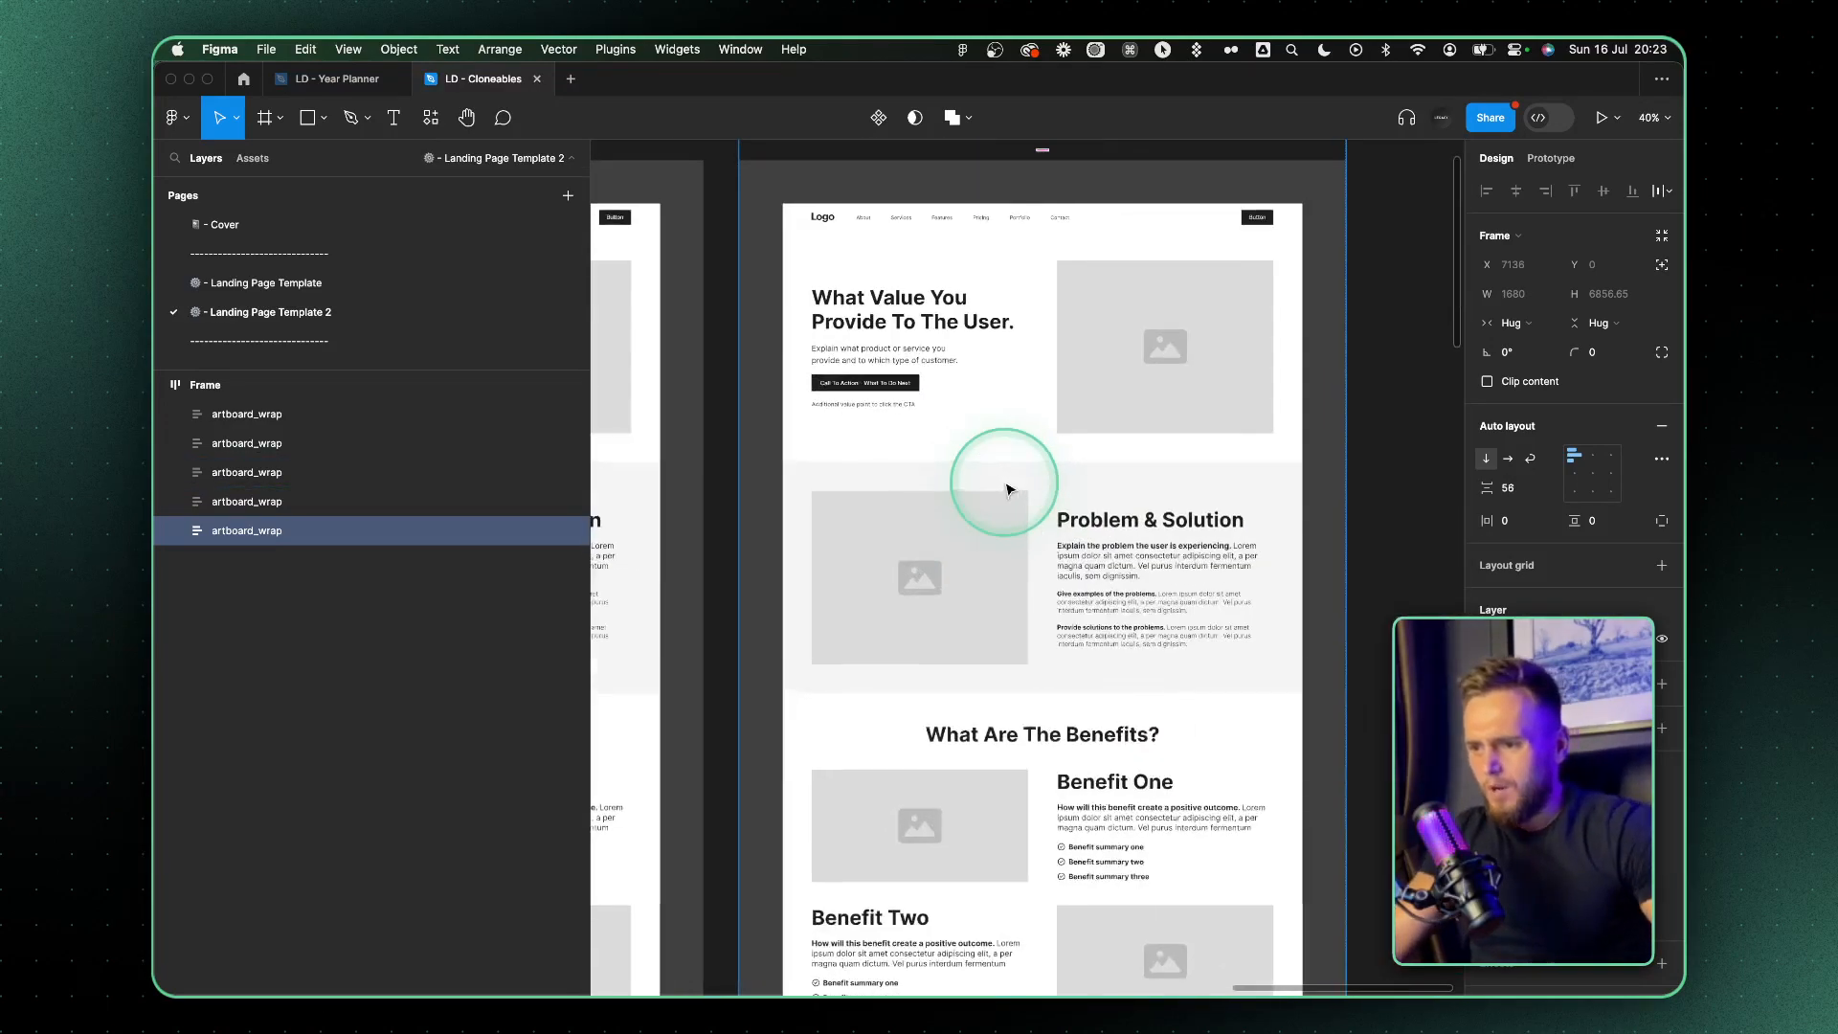
pyautogui.scroll(4, 874, 499)
pyautogui.hscroll(-1, 878, 502)
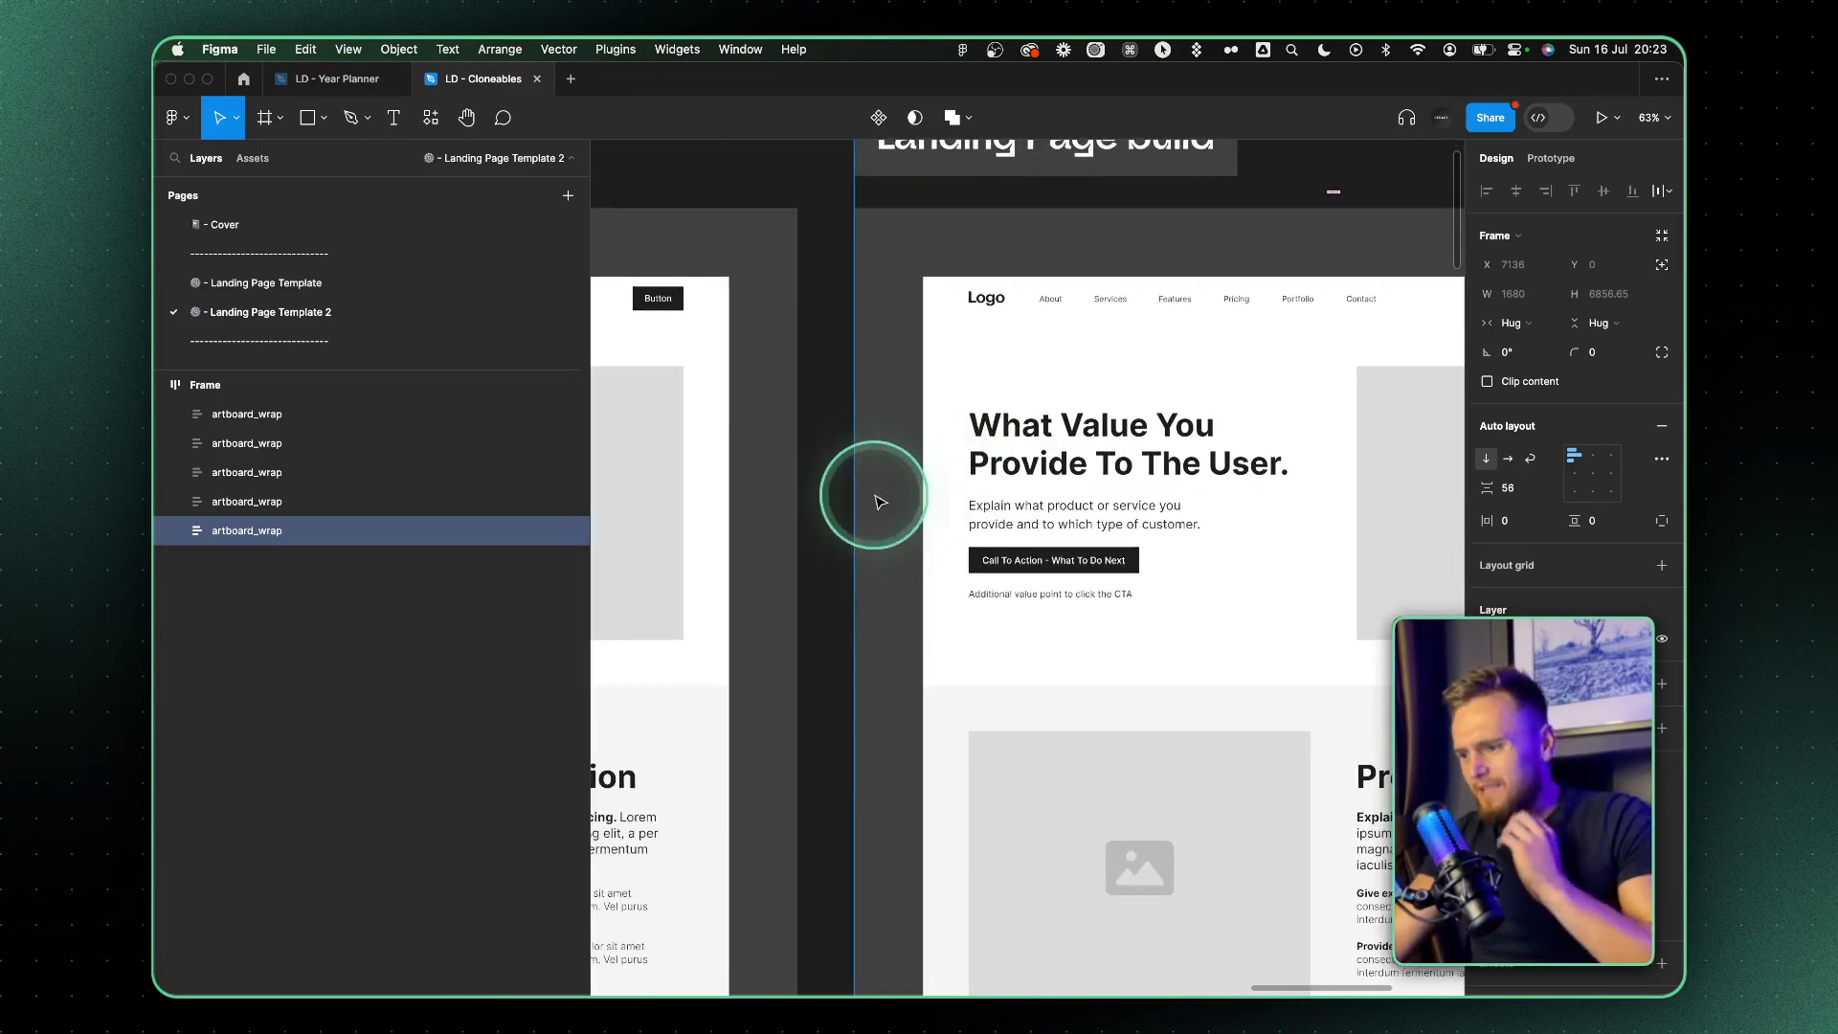
pyautogui.hscroll(2, 879, 501)
# Switch back to ChatGPT and send "suggest the best font pairing for an ai based tech eduction platform"
pyautogui.press('super+Tab')
pyautogui.click(728, 882)
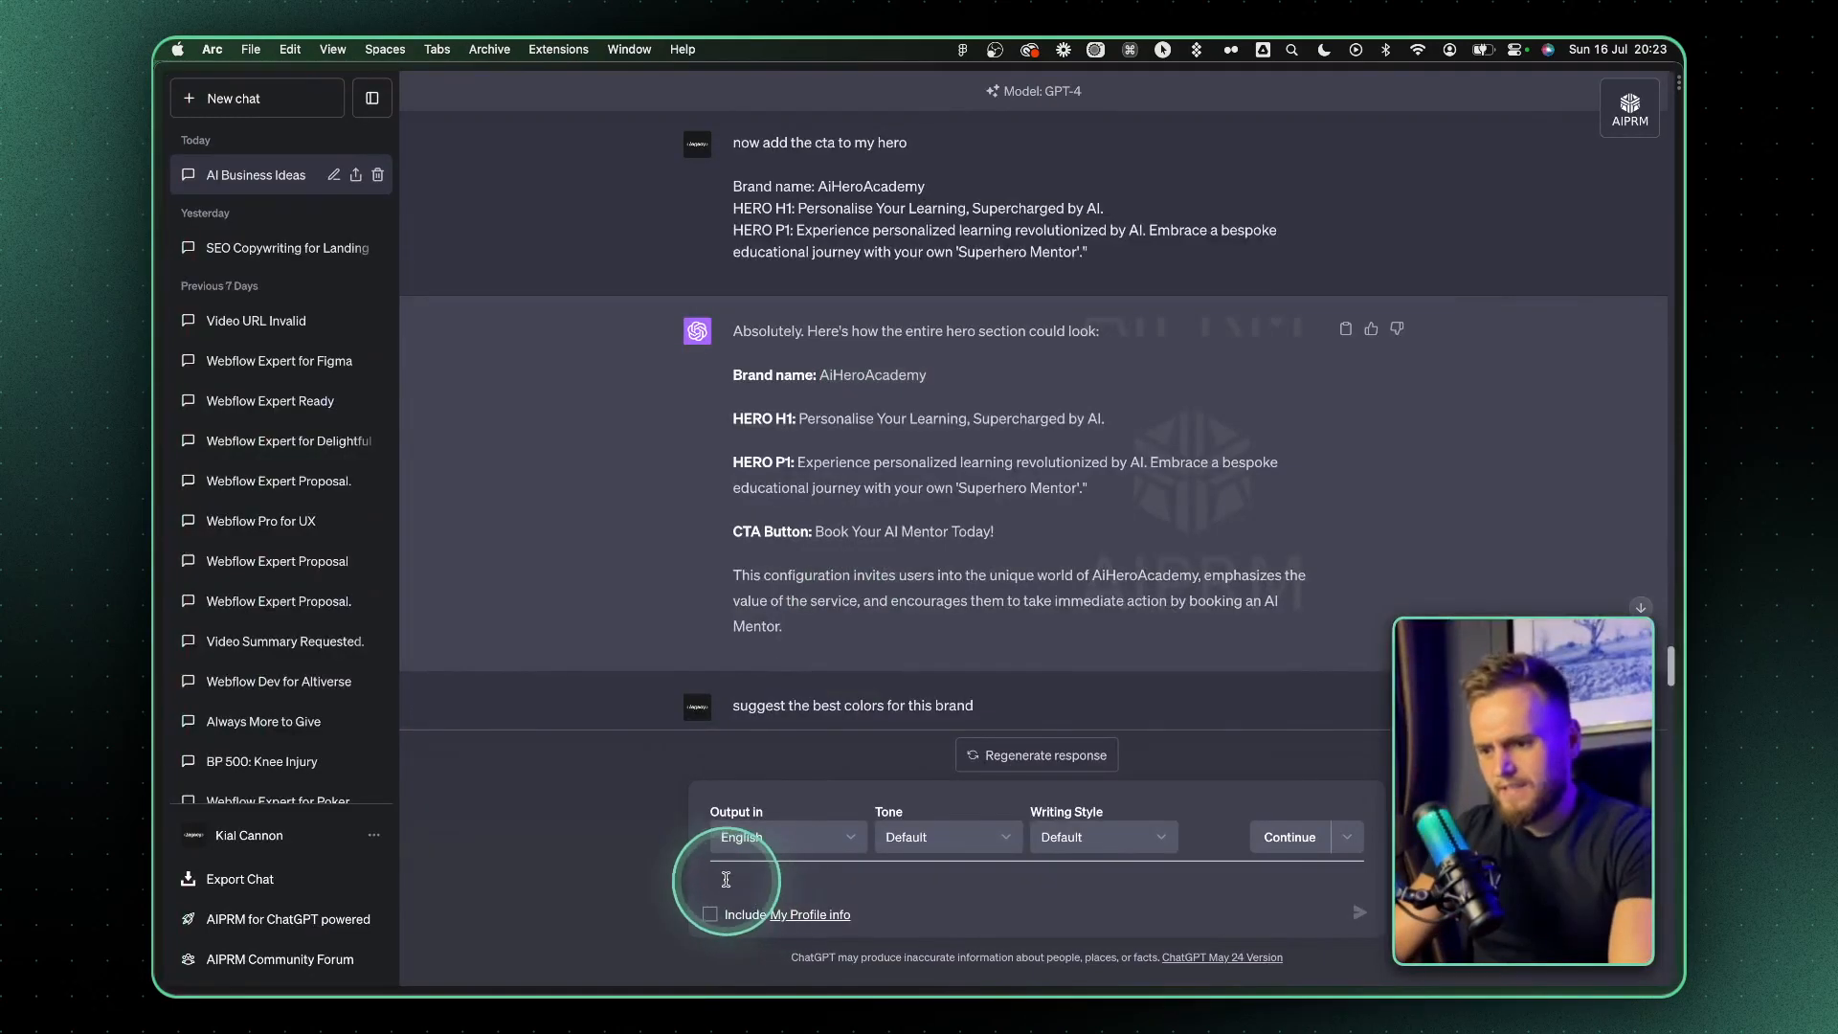
pyautogui.write('suggest the best font pairing for a tech eduction platform')
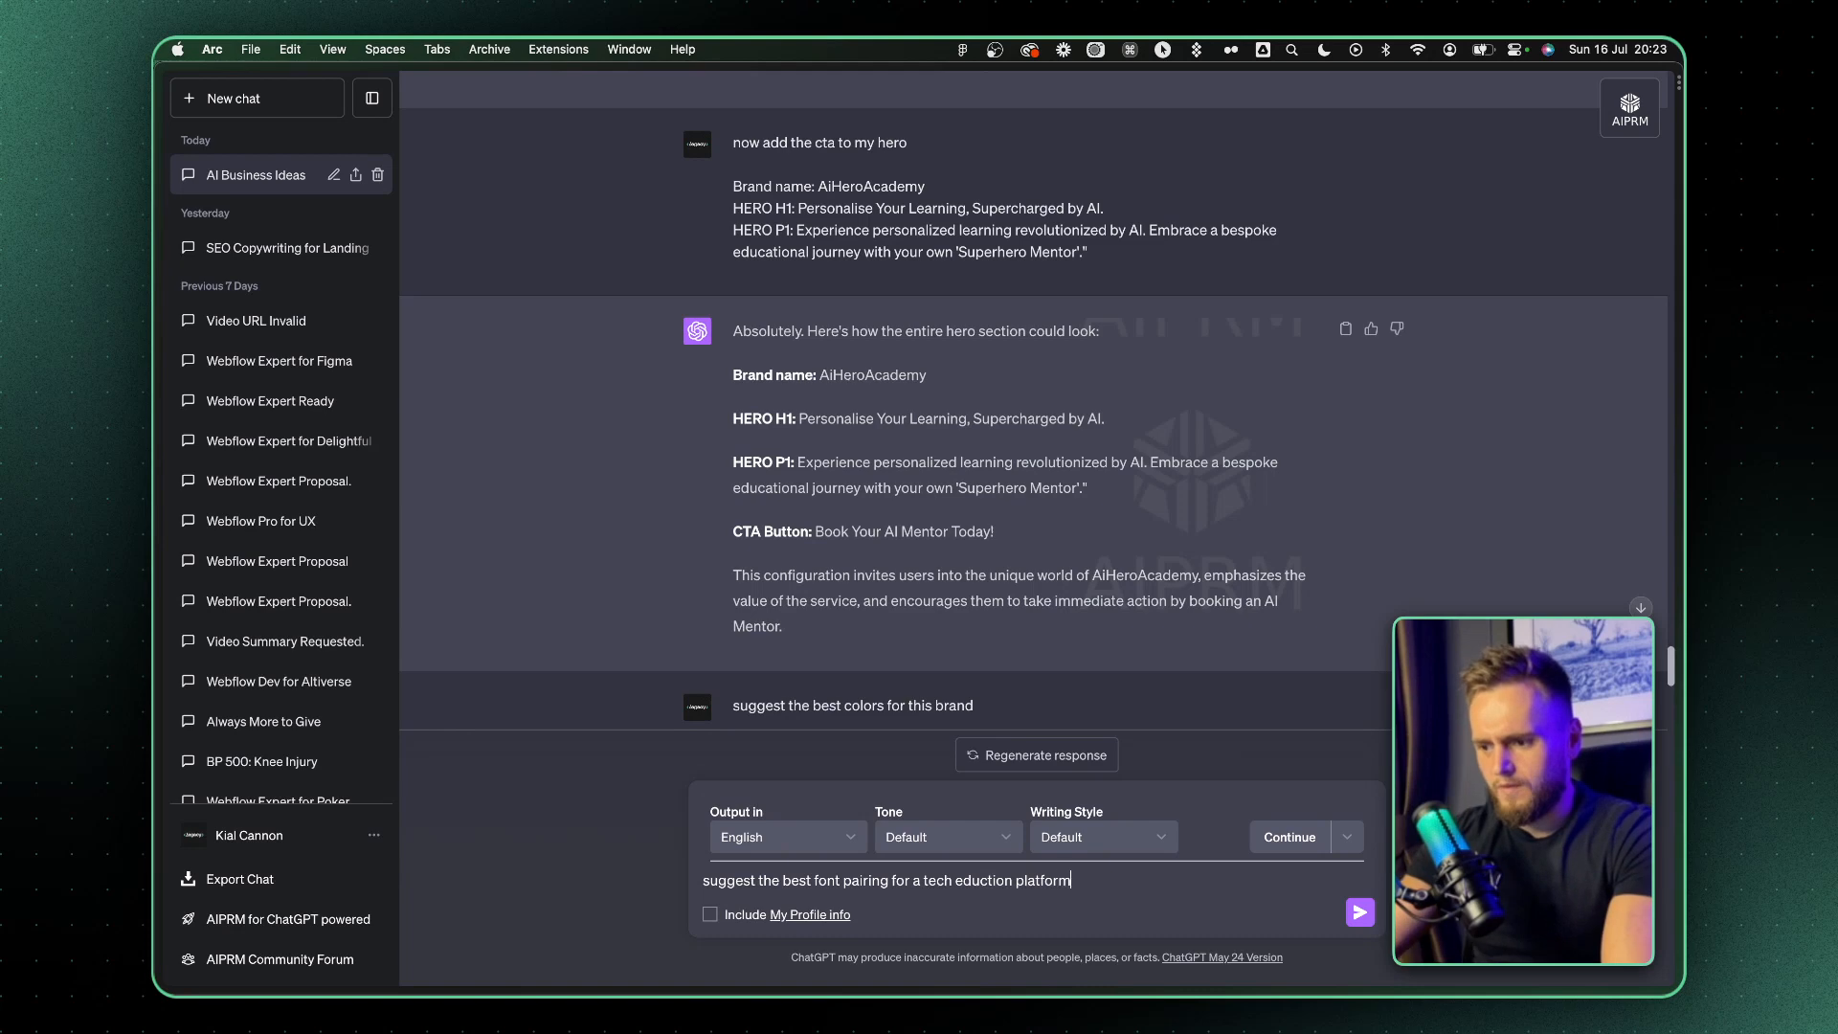
pyautogui.click(917, 883)
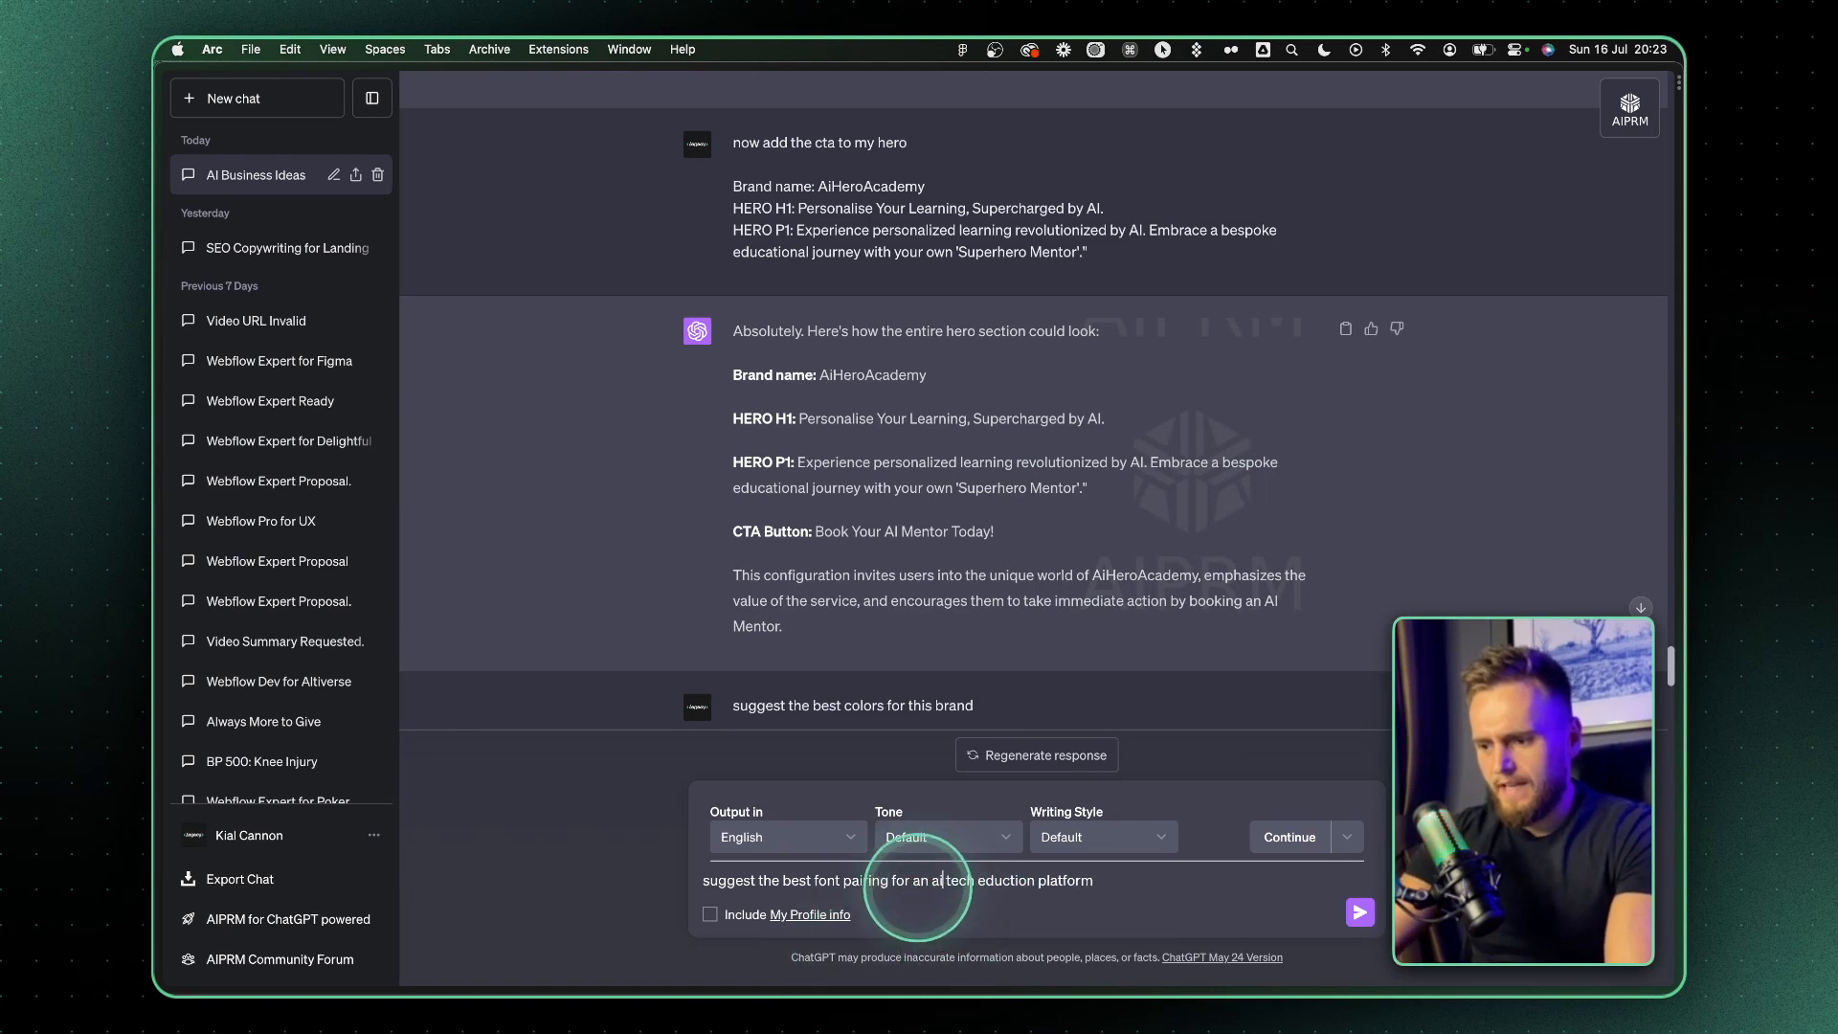
pyautogui.write('n ai based')
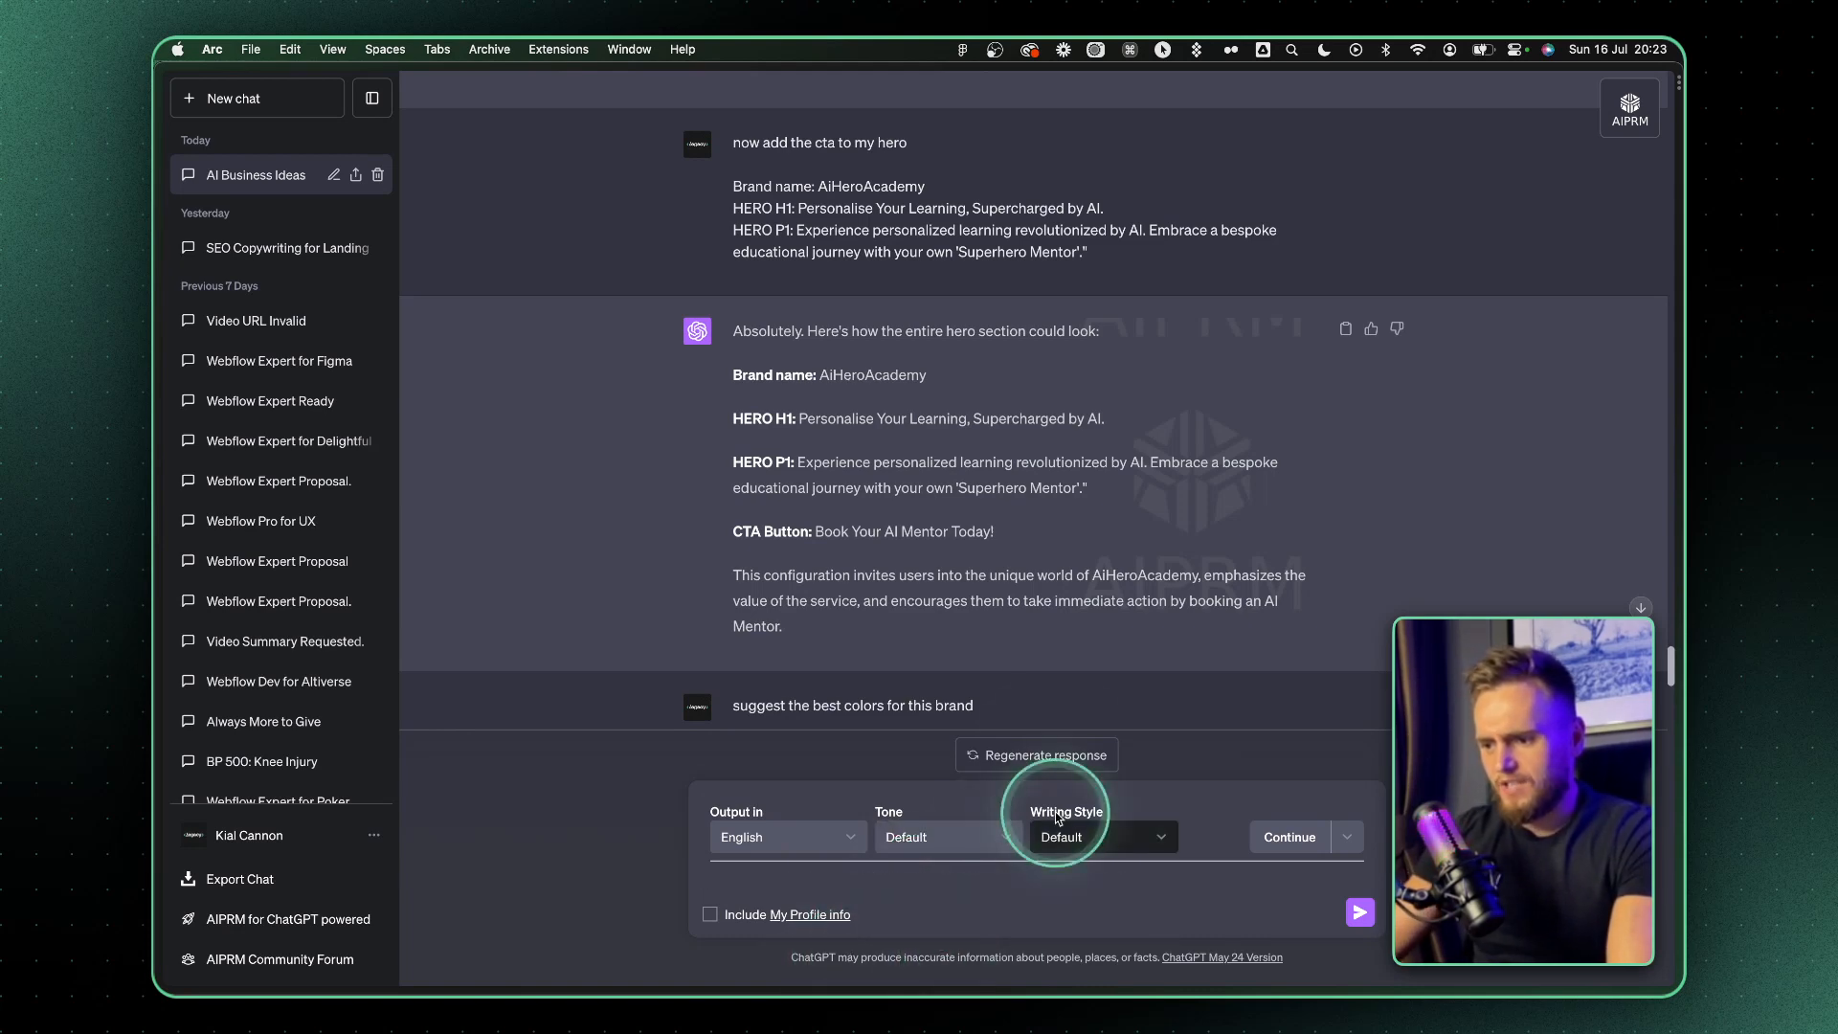
pyautogui.press('Return')
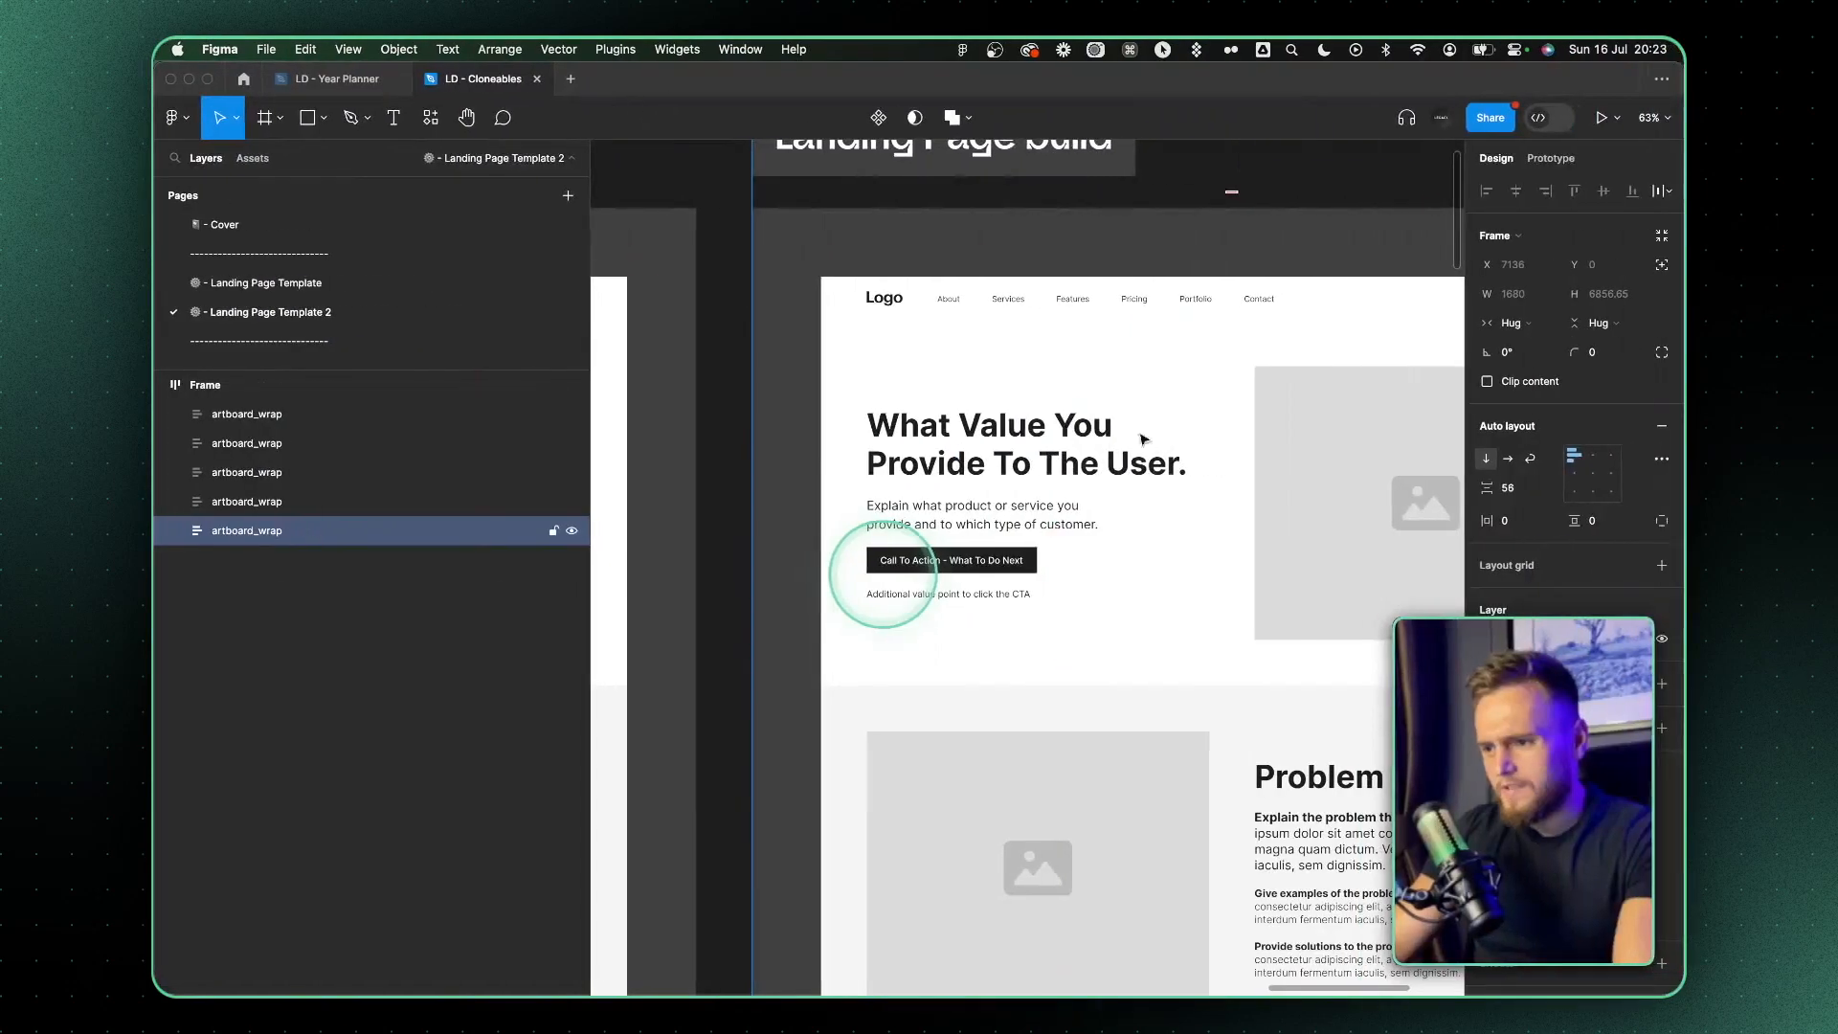
# In Figma, set the duplicated page's hero heading to Roboto Mono with 94.5% line height and -6% letter spacing
pyautogui.click(1061, 421)
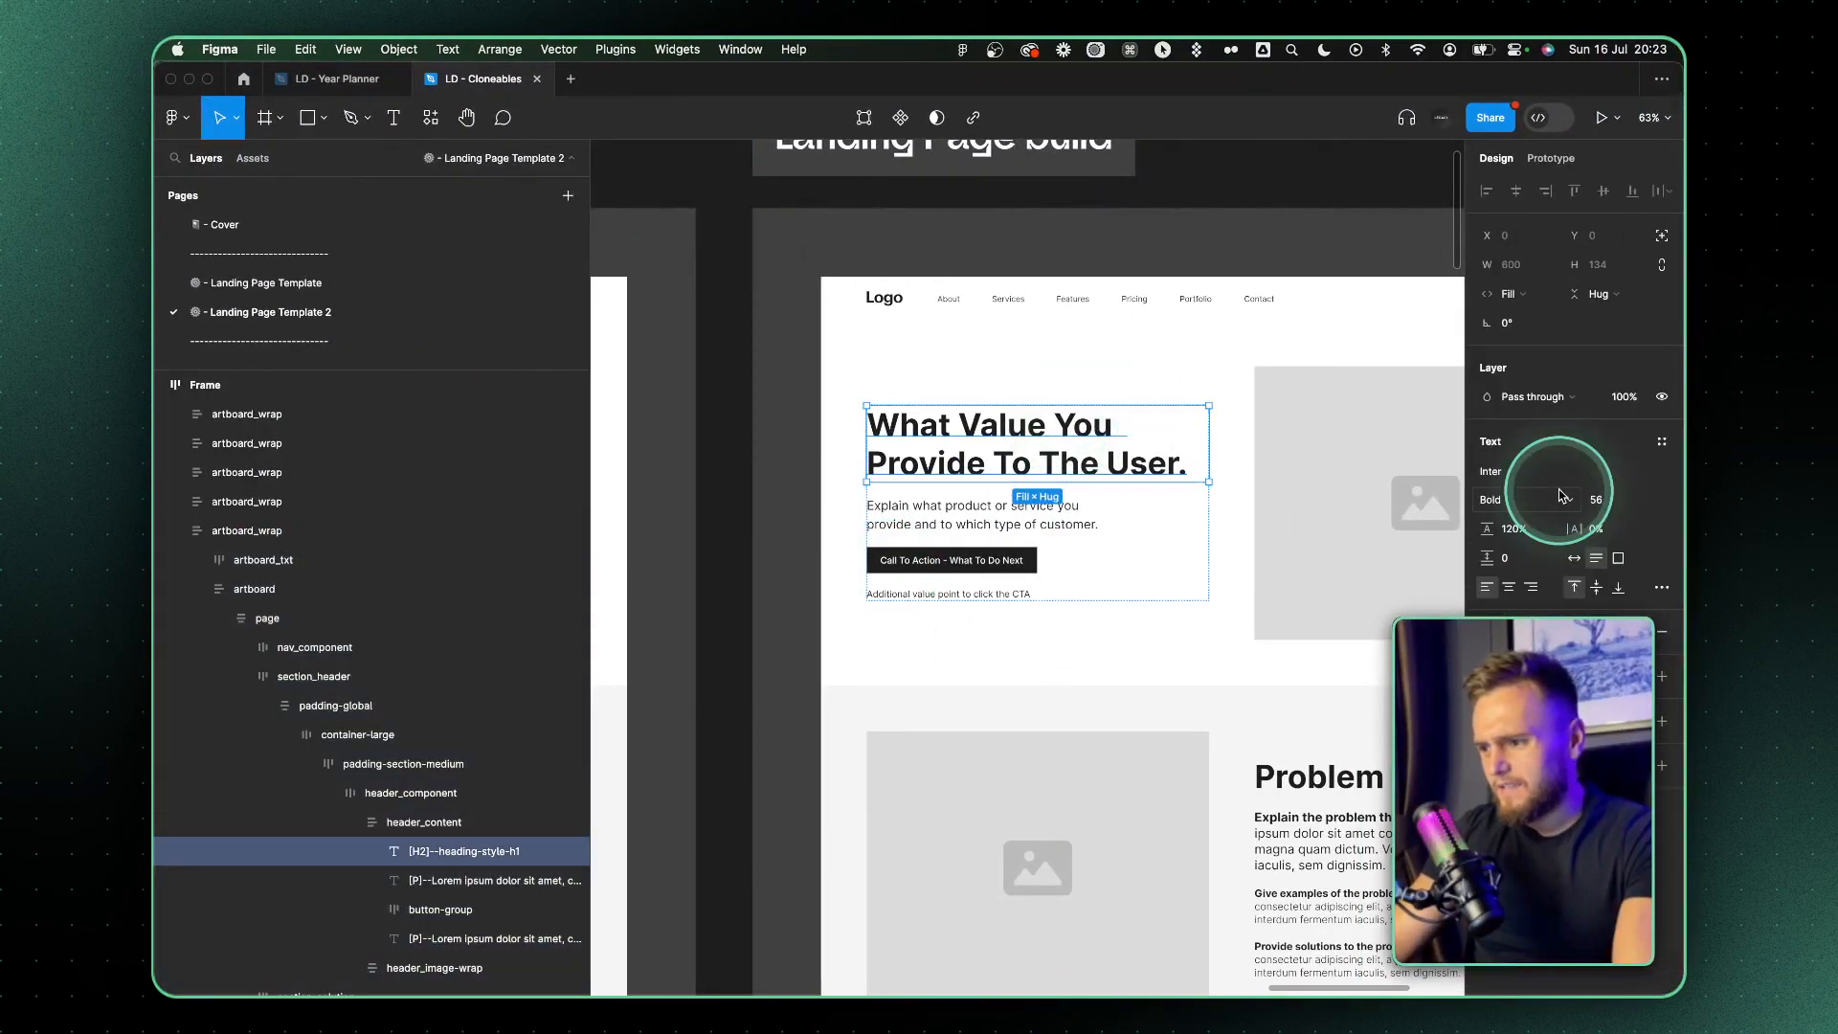
pyautogui.click(1505, 473)
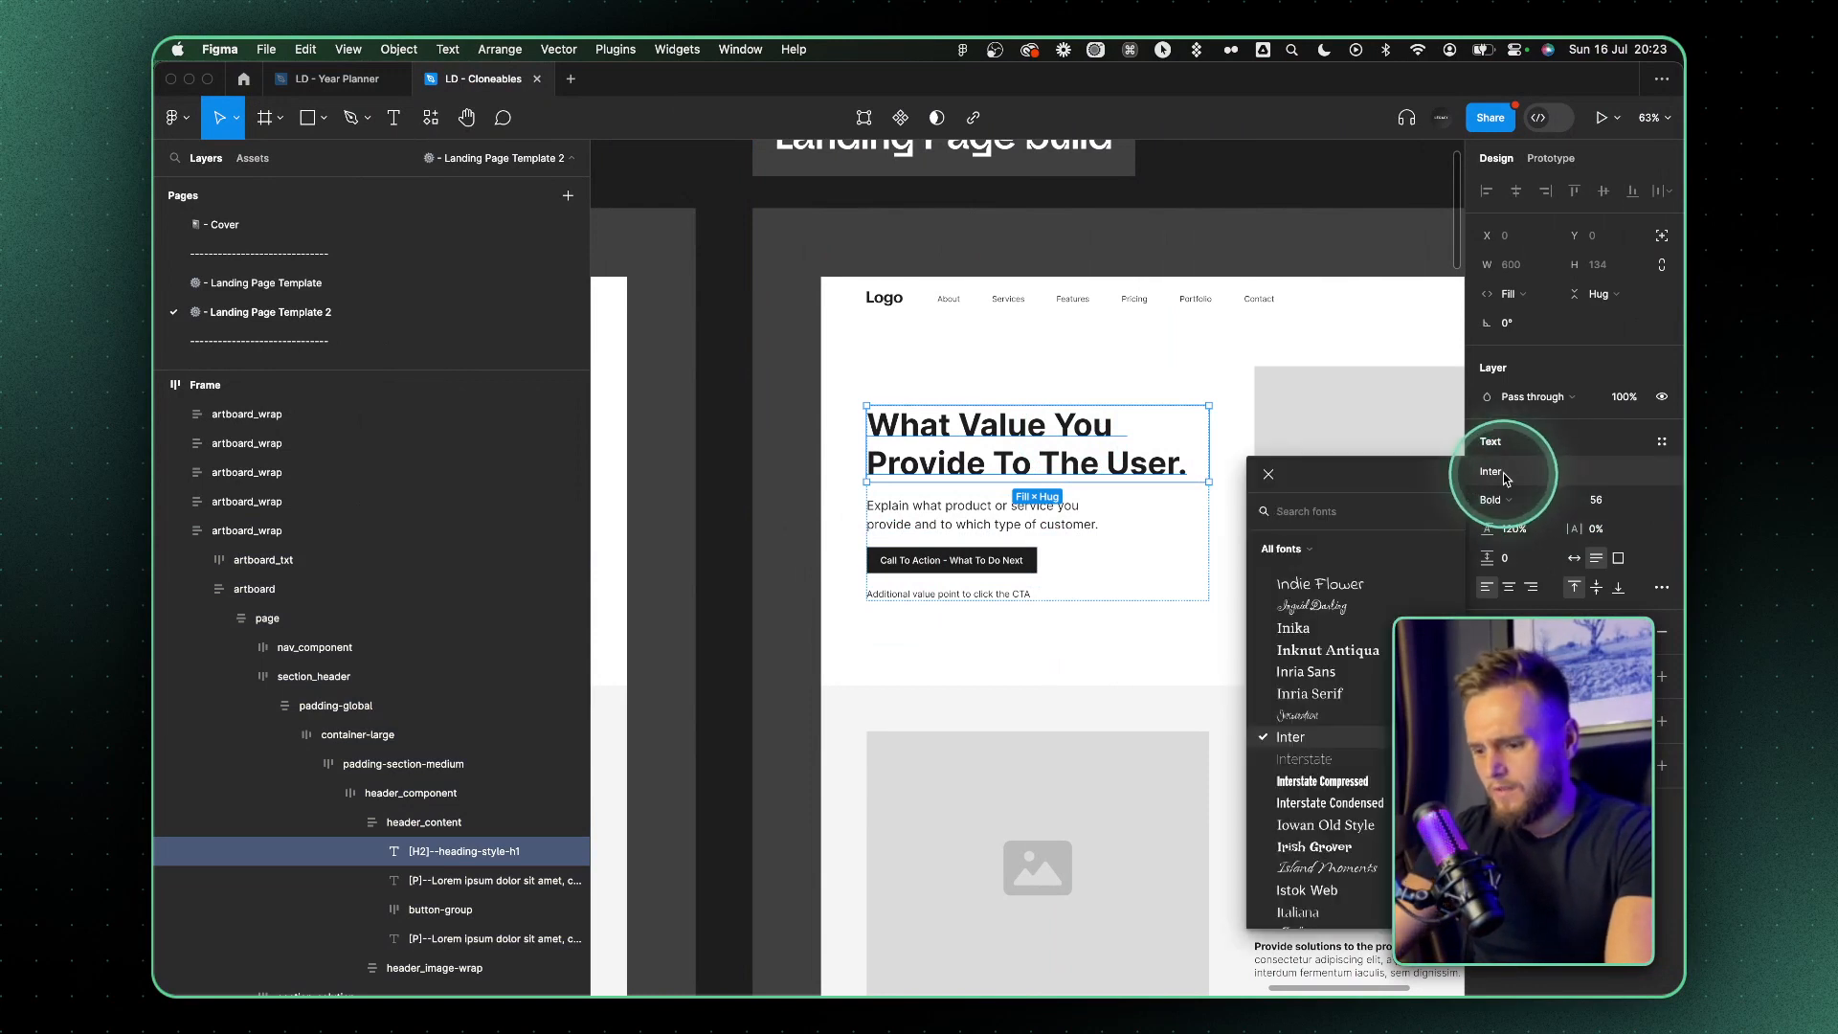
pyautogui.write('robot')
pyautogui.click(1318, 608)
pyautogui.scroll(4, 1183, 463)
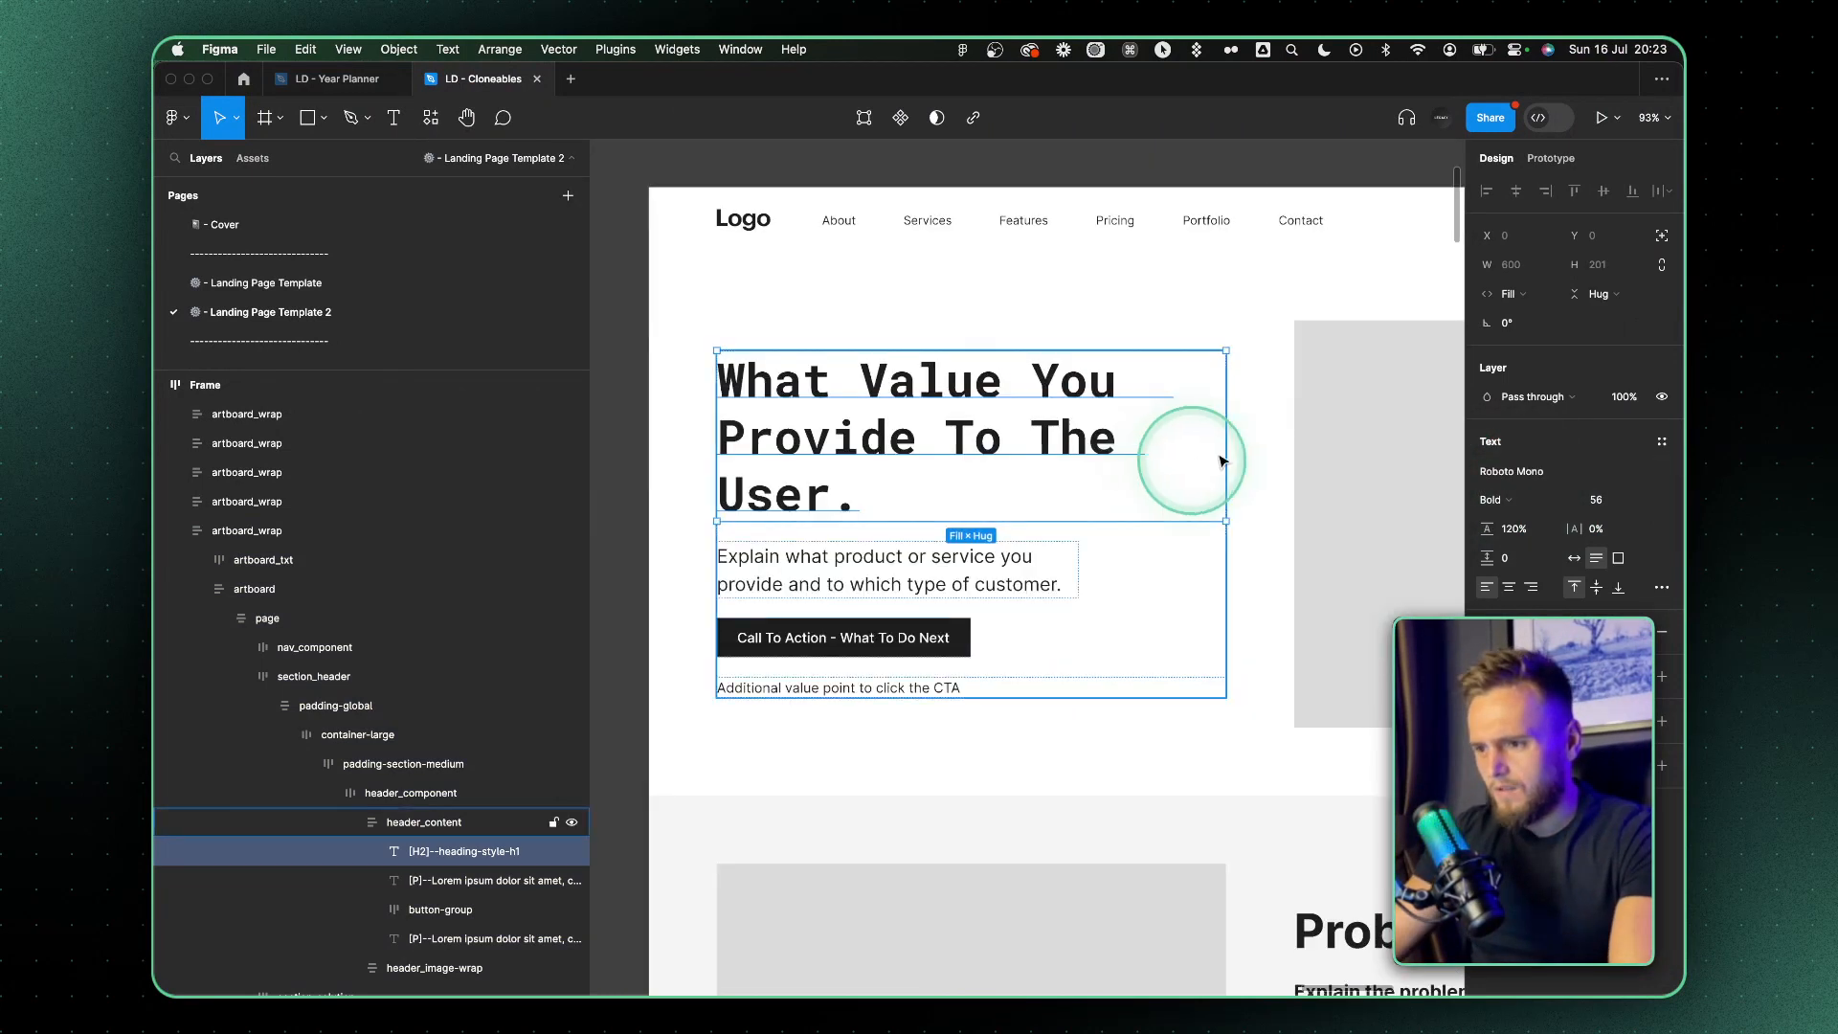
pyautogui.moveTo(1500, 528); pyautogui.dragTo(1586, 529)
# Try the hero heading in Roboto Serif, Roboto Slab, Roboto Condensed and Roboto Flex
pyautogui.click(1511, 471)
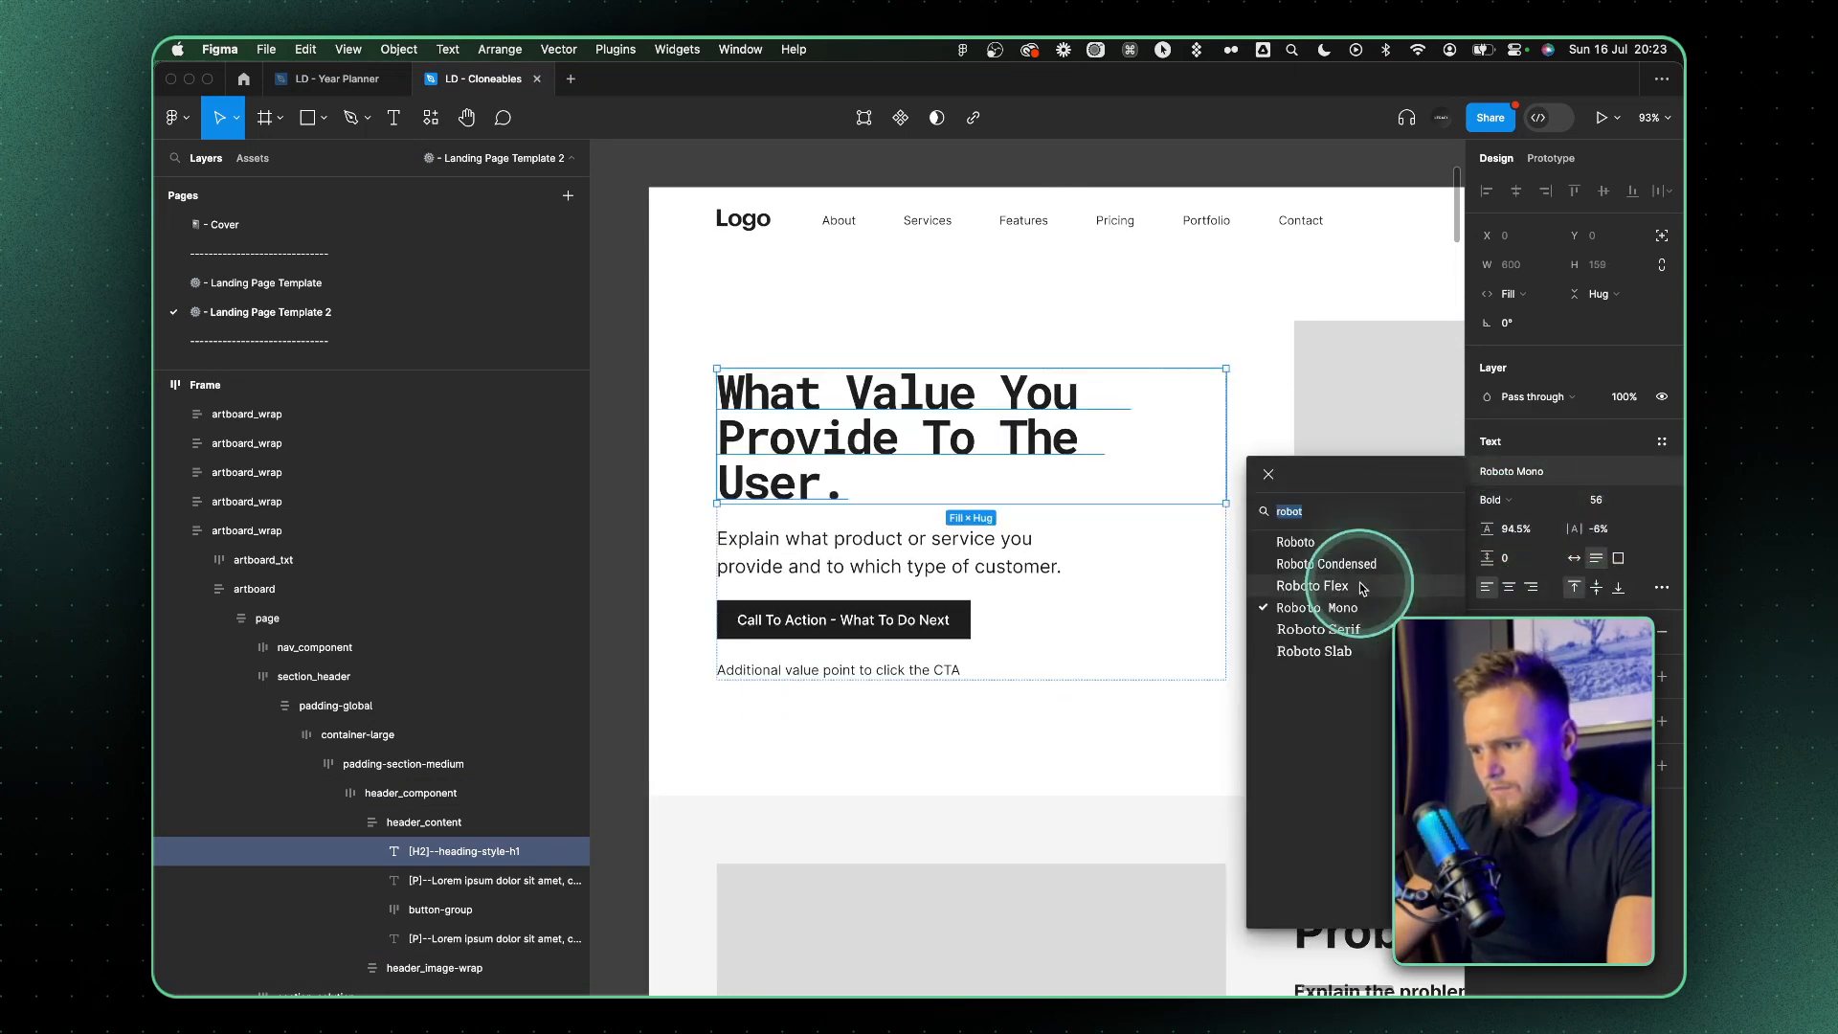
pyautogui.click(1352, 628)
pyautogui.click(1510, 471)
pyautogui.click(1325, 656)
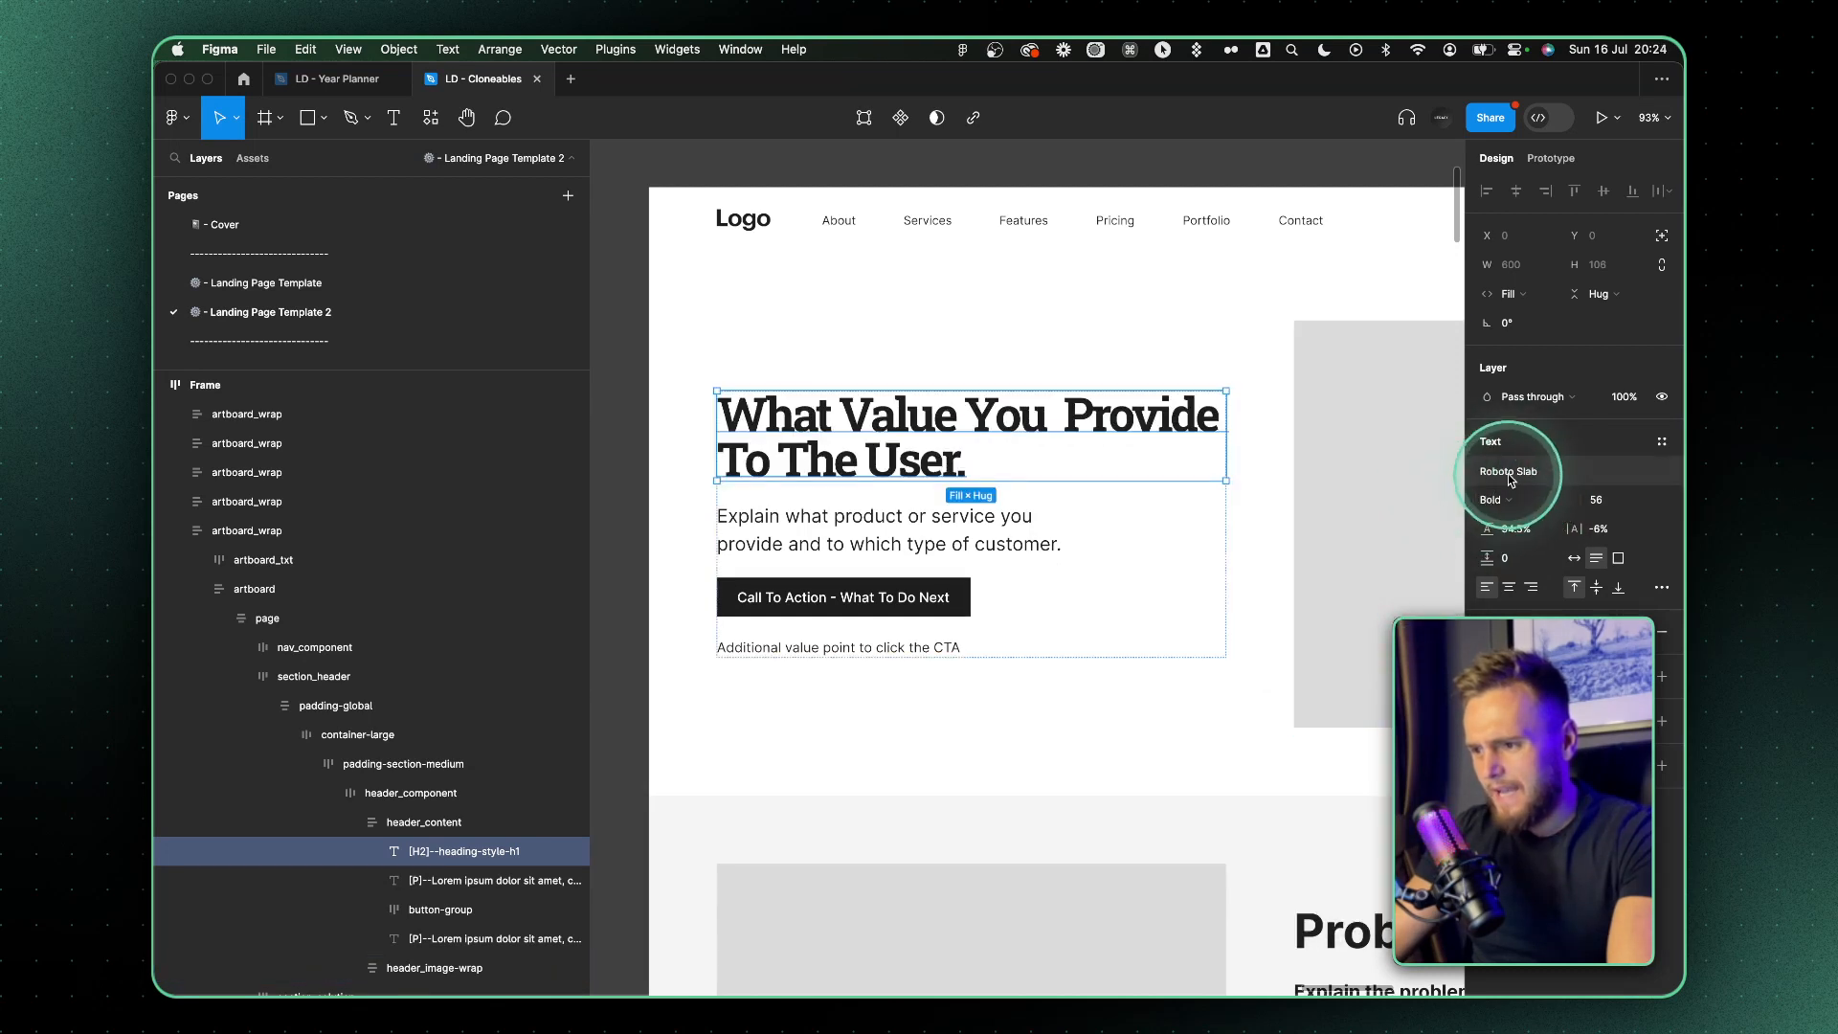
pyautogui.click(1493, 471)
pyautogui.click(1333, 572)
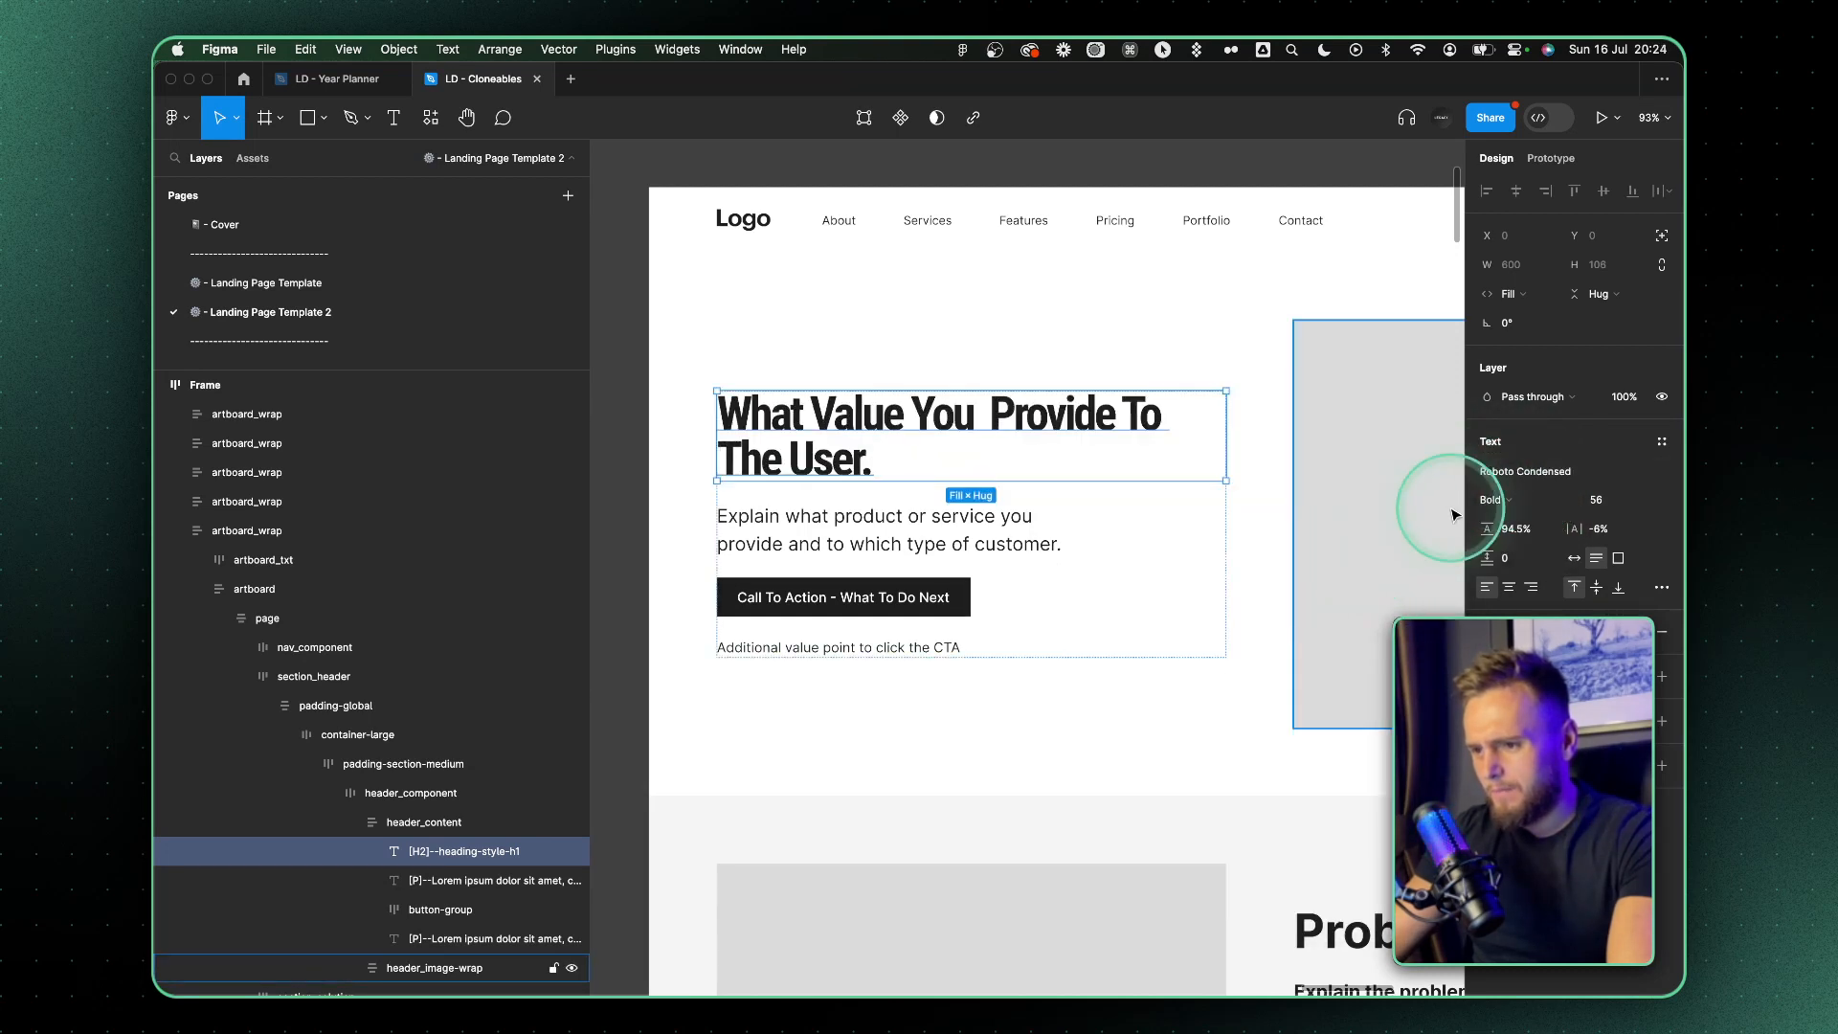
pyautogui.click(1490, 471)
pyautogui.click(1317, 585)
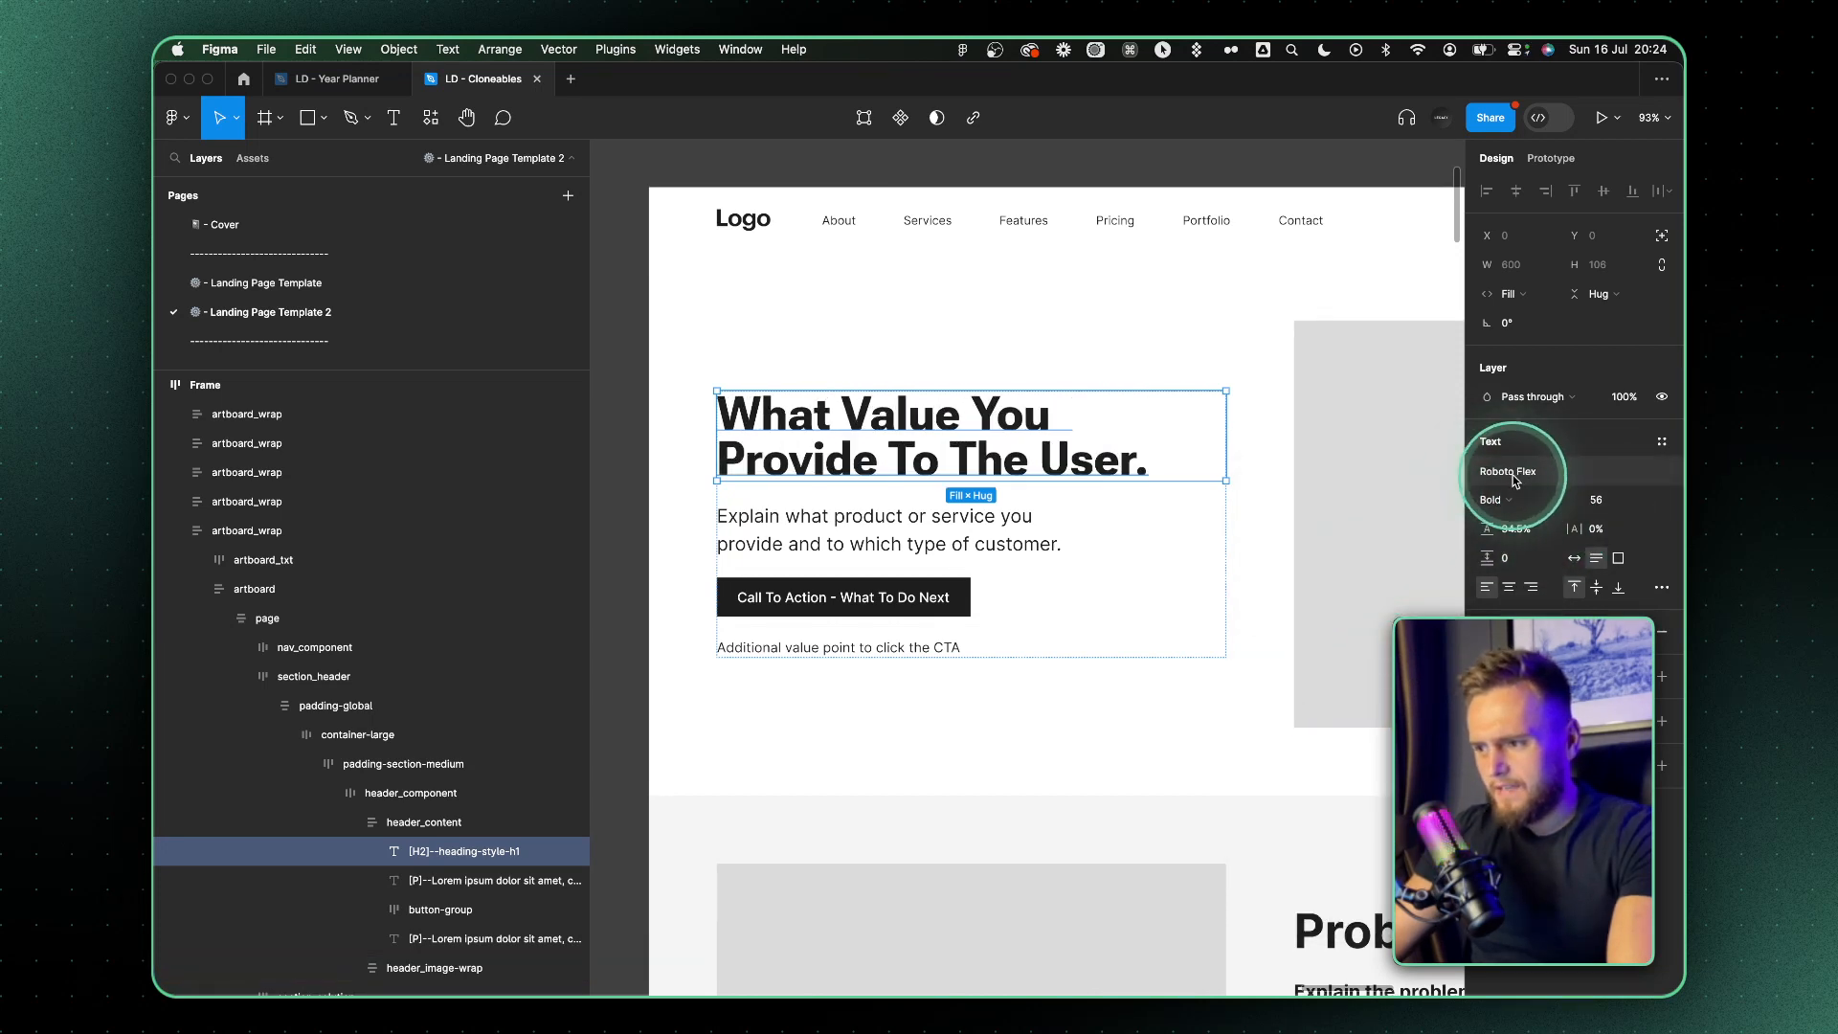
# Set the hero heading's letter spacing to 0% and its font to Roboto Mono, and delete the heading's full stop
pyautogui.click(1516, 481)
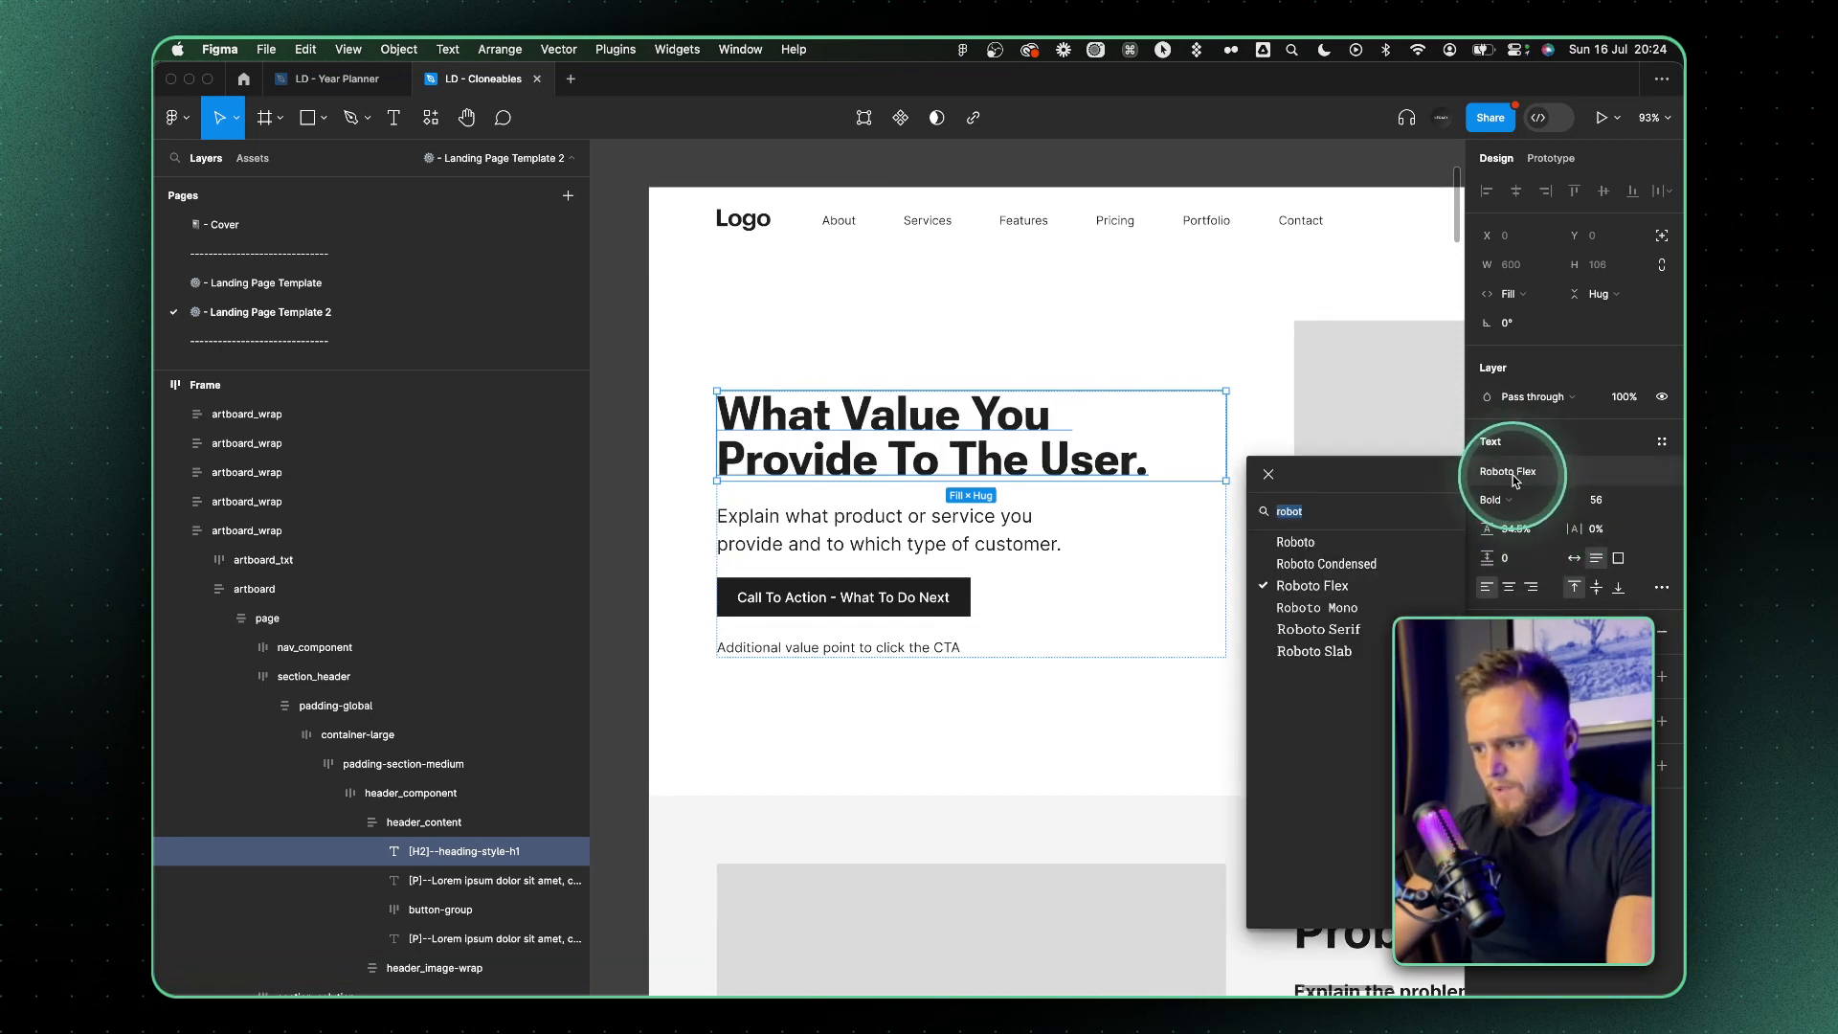
pyautogui.click(1314, 581)
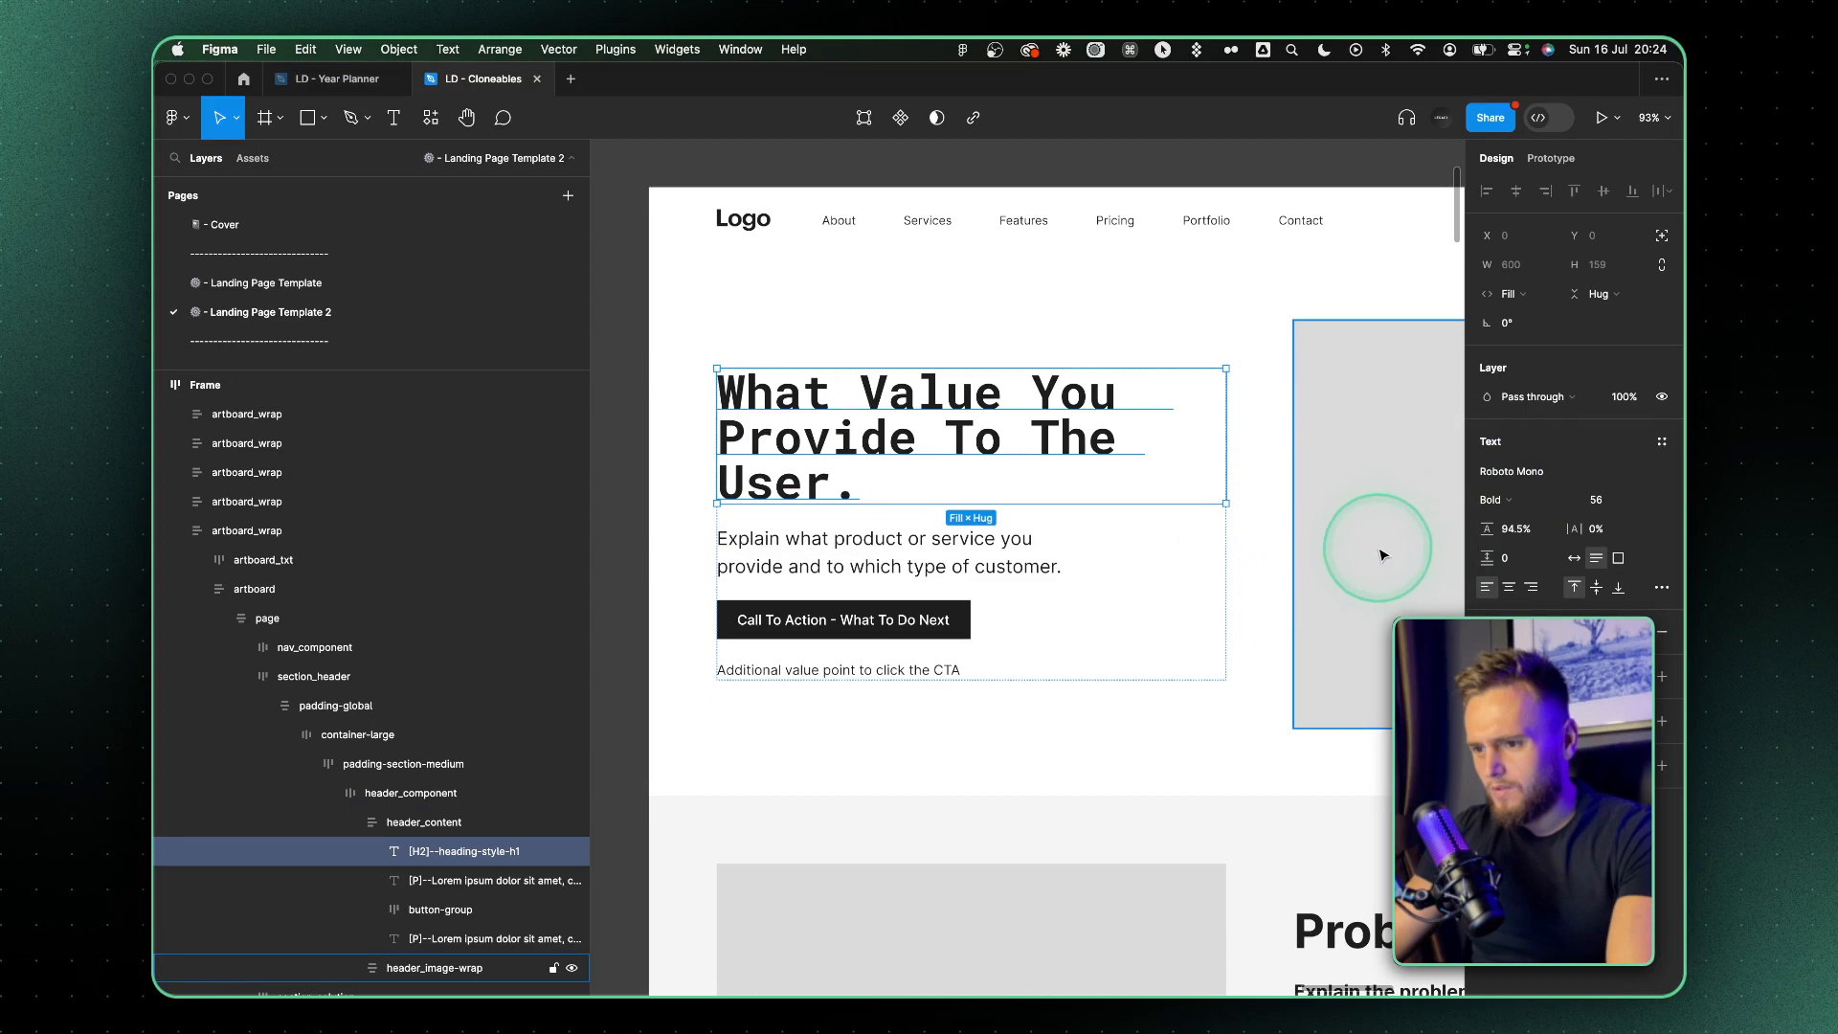
pyautogui.doubleClick(843, 480)
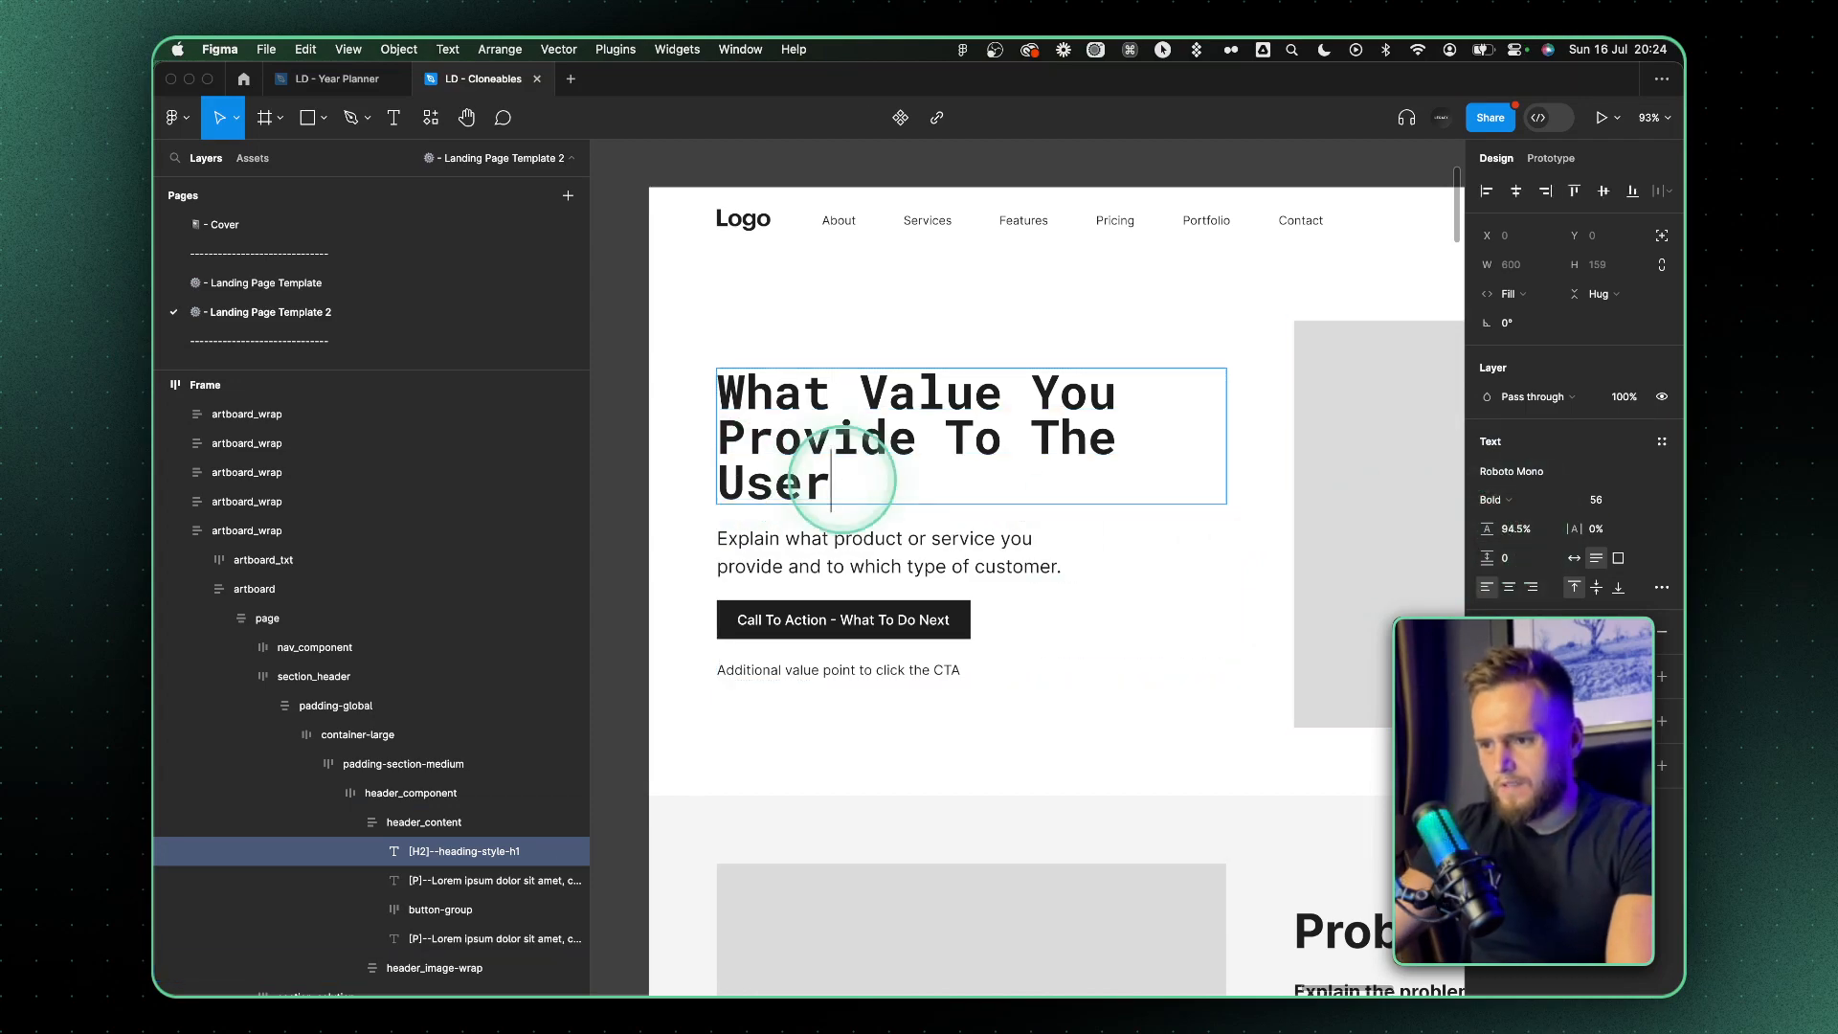
# Check the font pairing suggestions in ChatGPT and change the hero paragraph's font in Figma to Open Sans
pyautogui.press('super+Tab')
pyautogui.scroll(1, 875, 439)
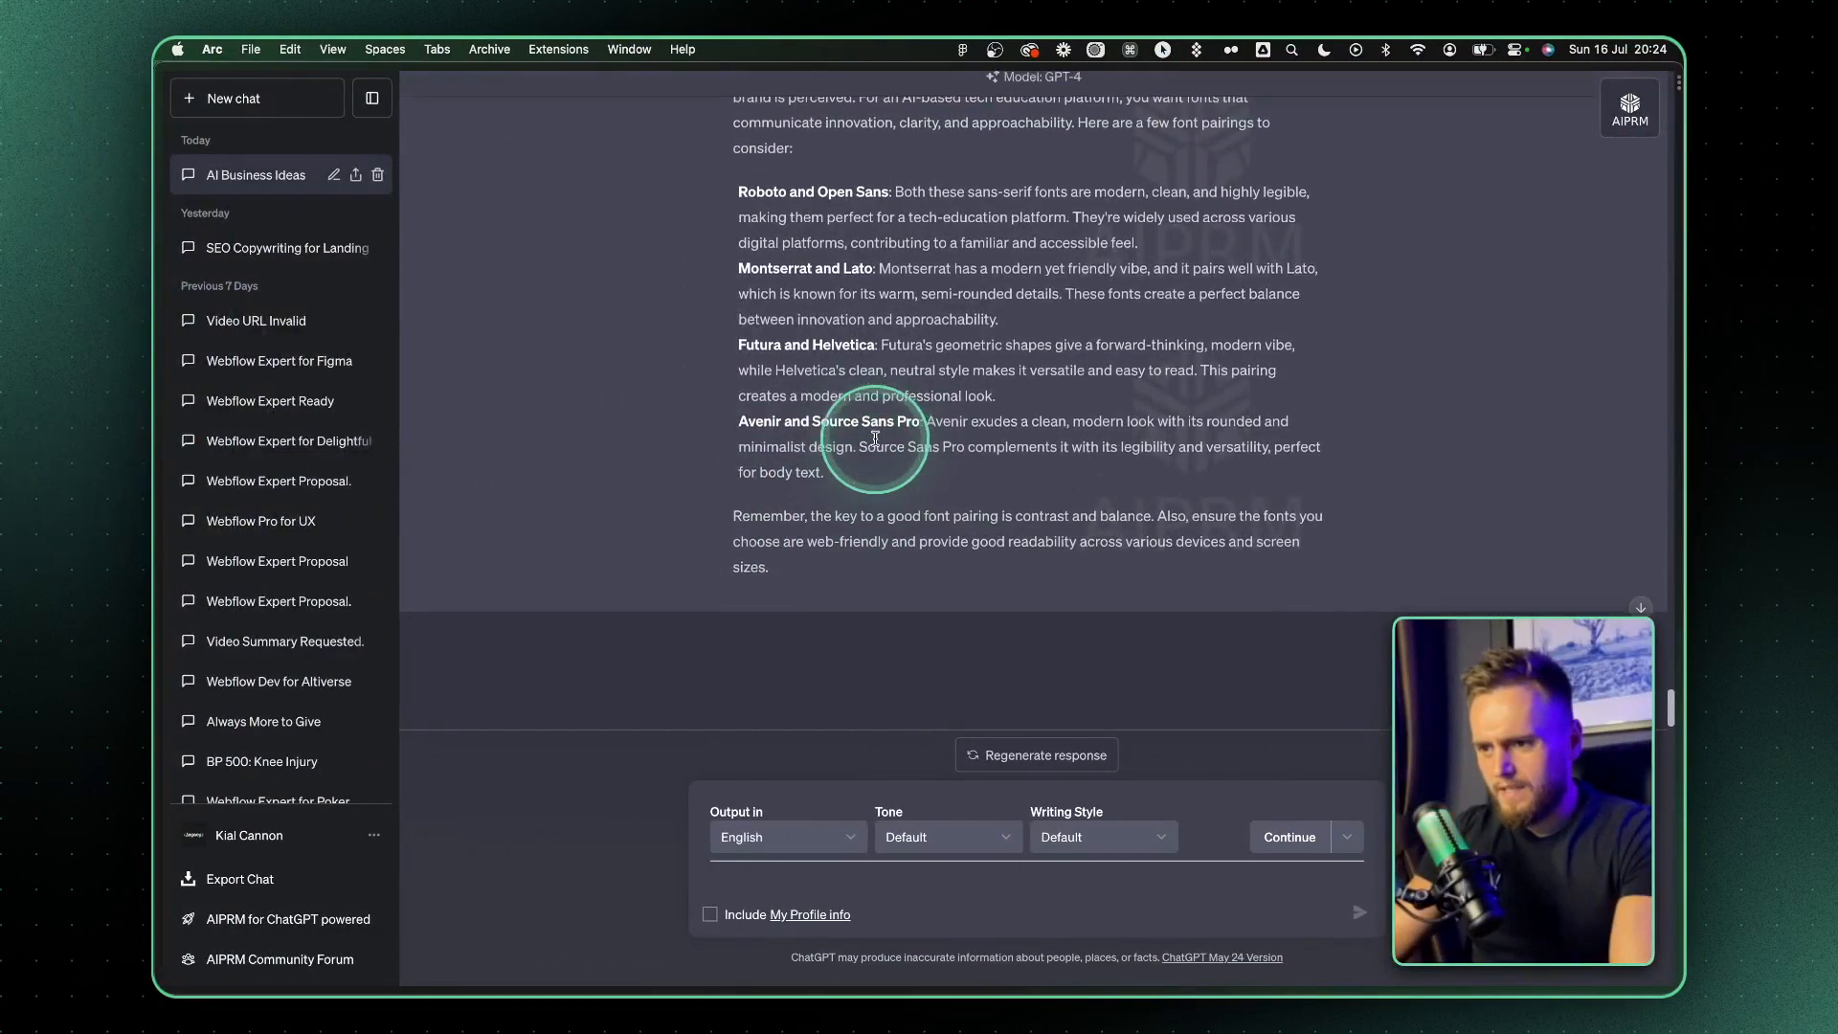
pyautogui.scroll(2, 875, 439)
pyautogui.press('super+Tab')
pyautogui.doubleClick(882, 525)
pyautogui.press('Escape')
pyautogui.click(1489, 473)
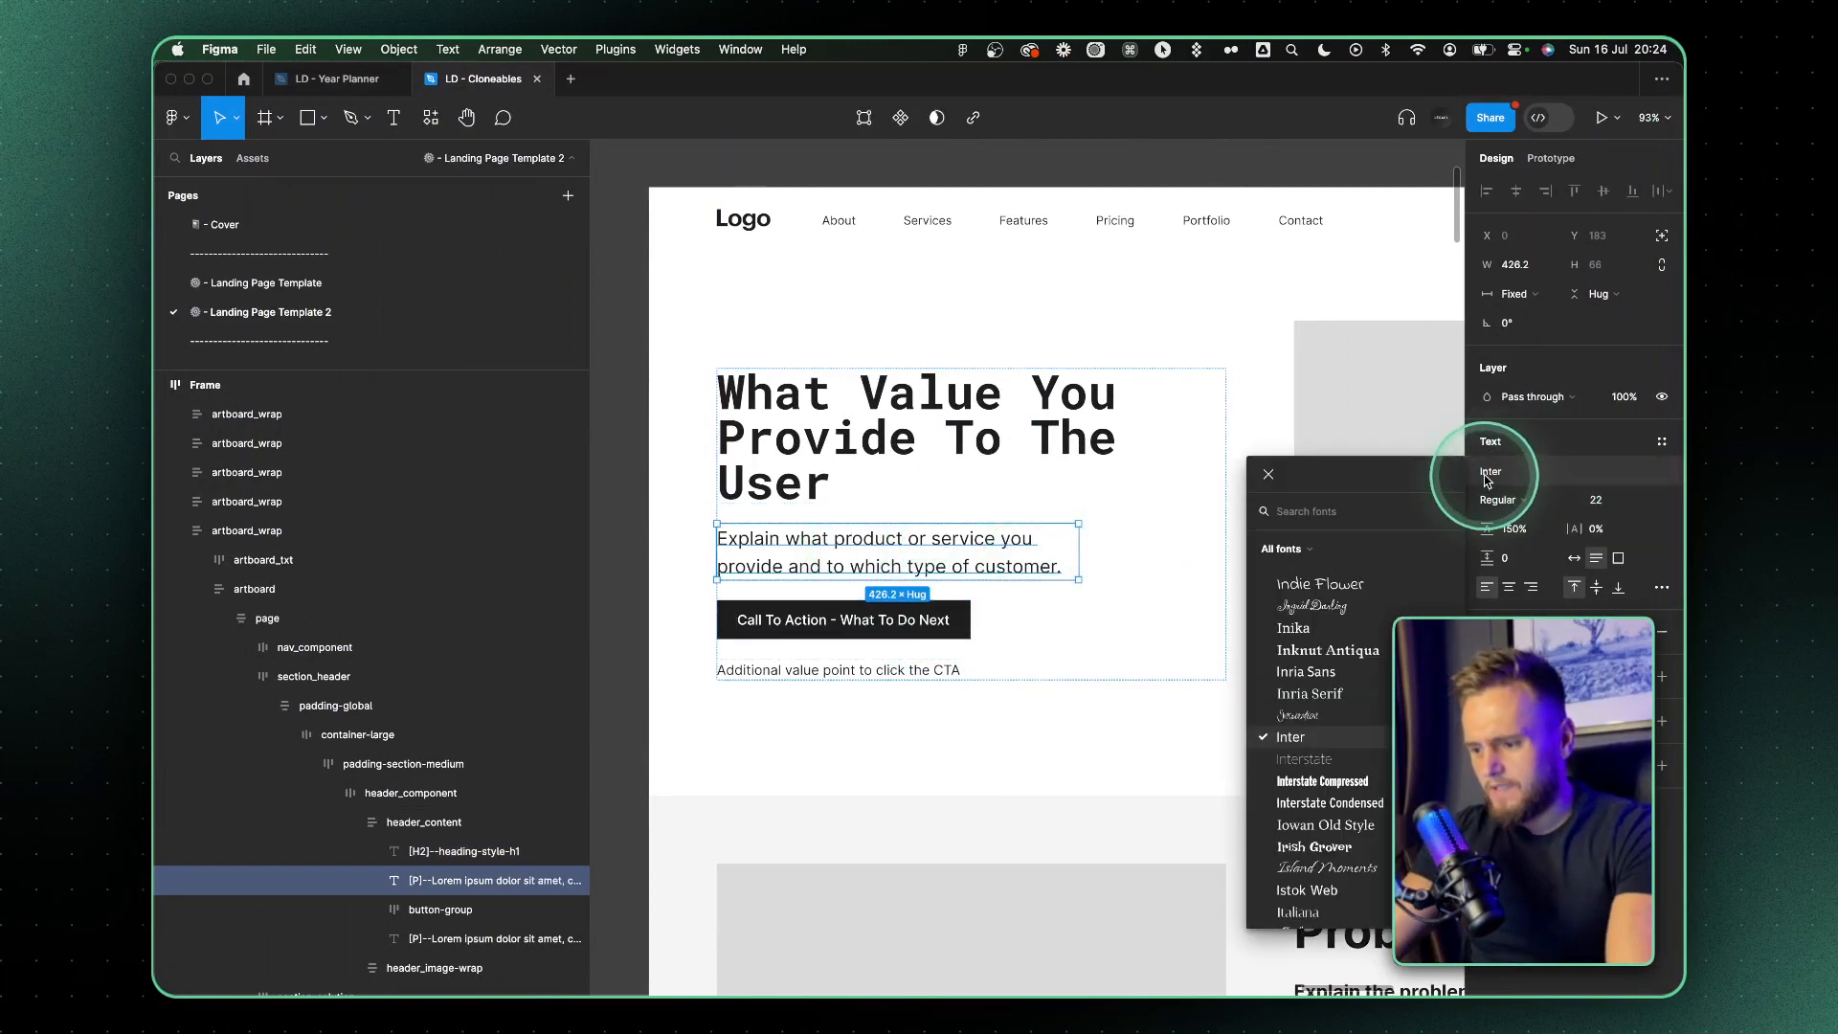
# Copy the hero H1 "Personalise Your Learning, Supercharged by AI." from ChatGPT into the Figma hero heading and widen its text box to about 764 px
pyautogui.press('super+Tab')
pyautogui.scroll(3, 919, 355)
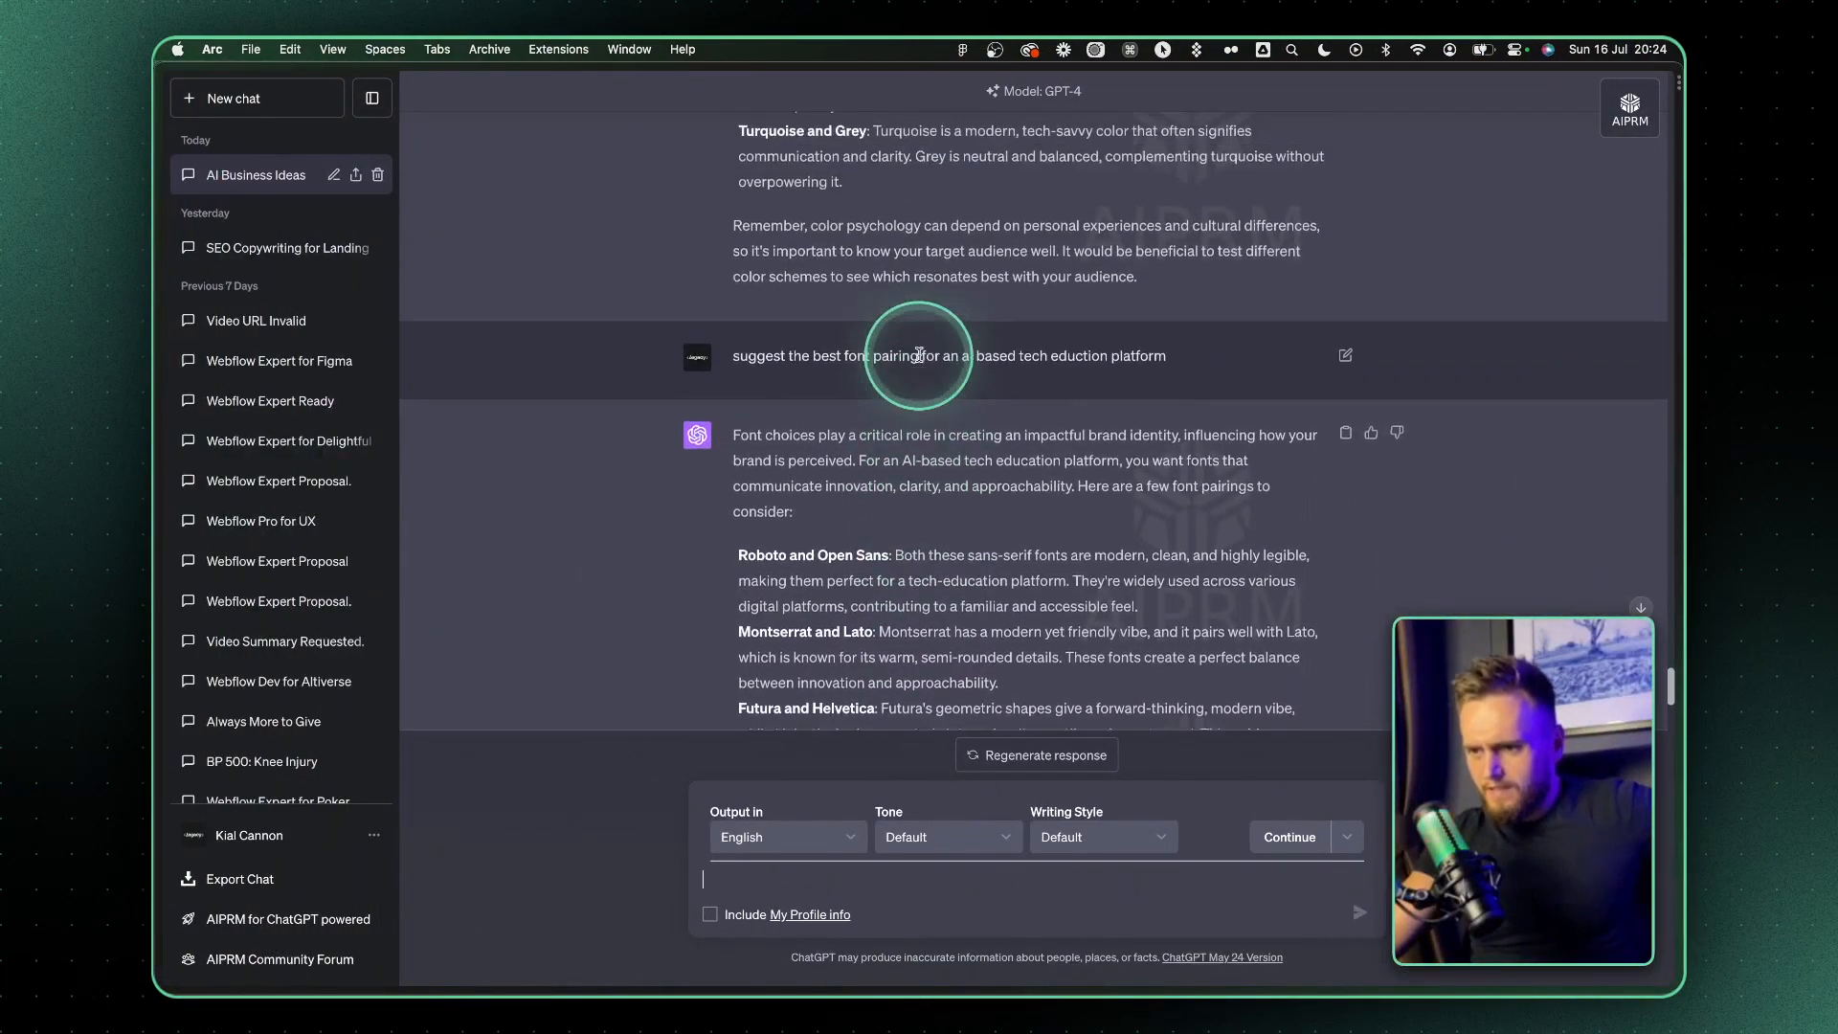
pyautogui.scroll(10, 919, 355)
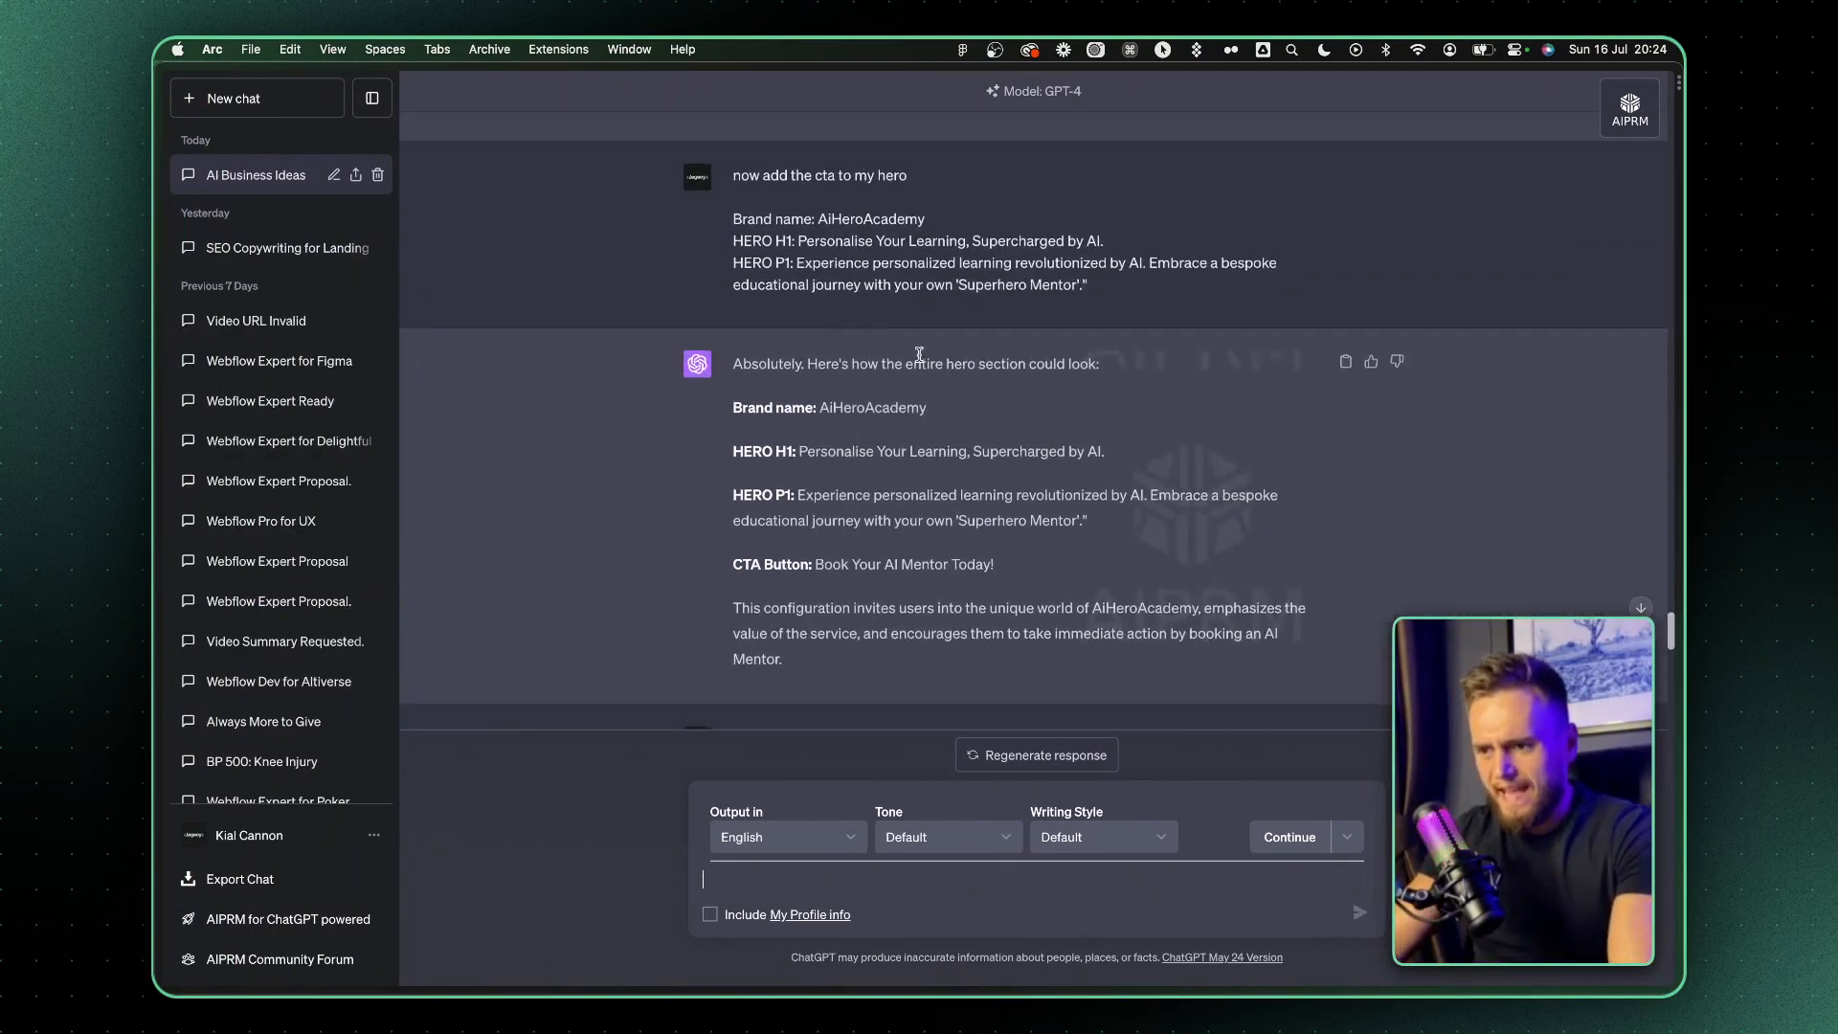
pyautogui.scroll(1, 919, 355)
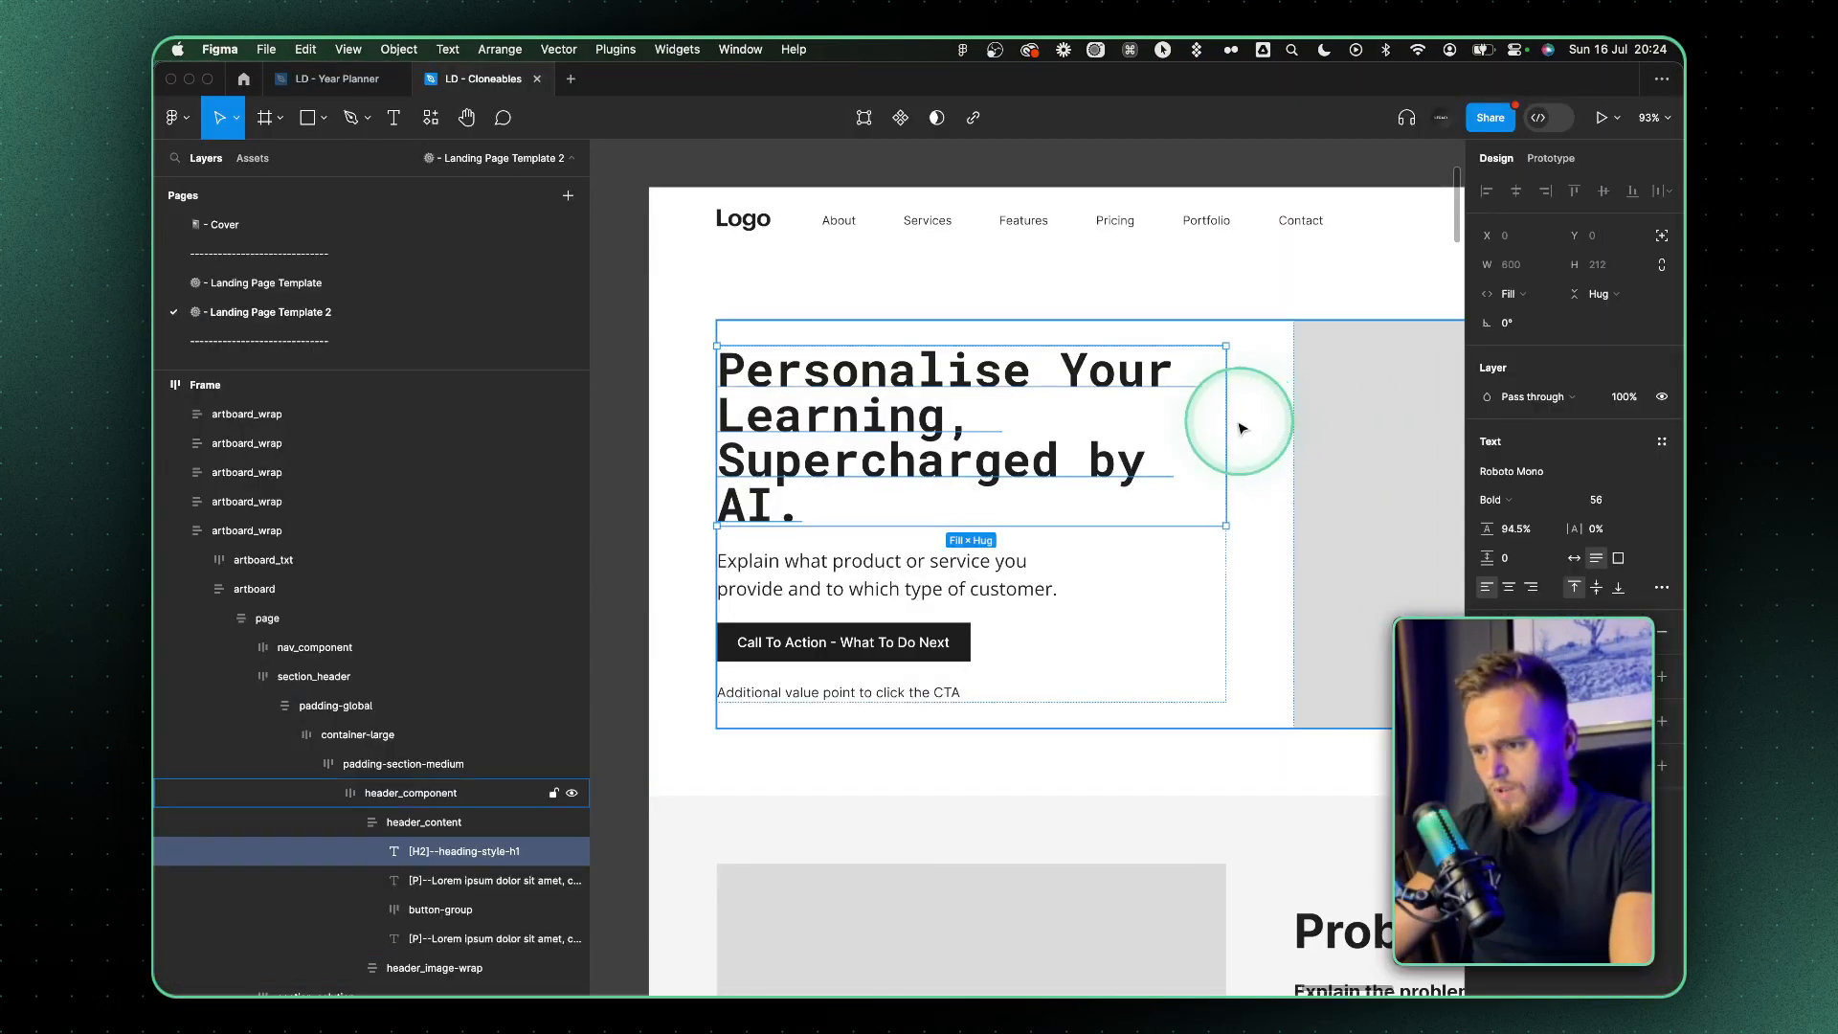
pyautogui.moveTo(1228, 420); pyautogui.dragTo(1362, 419)
pyautogui.doubleClick(1005, 441)
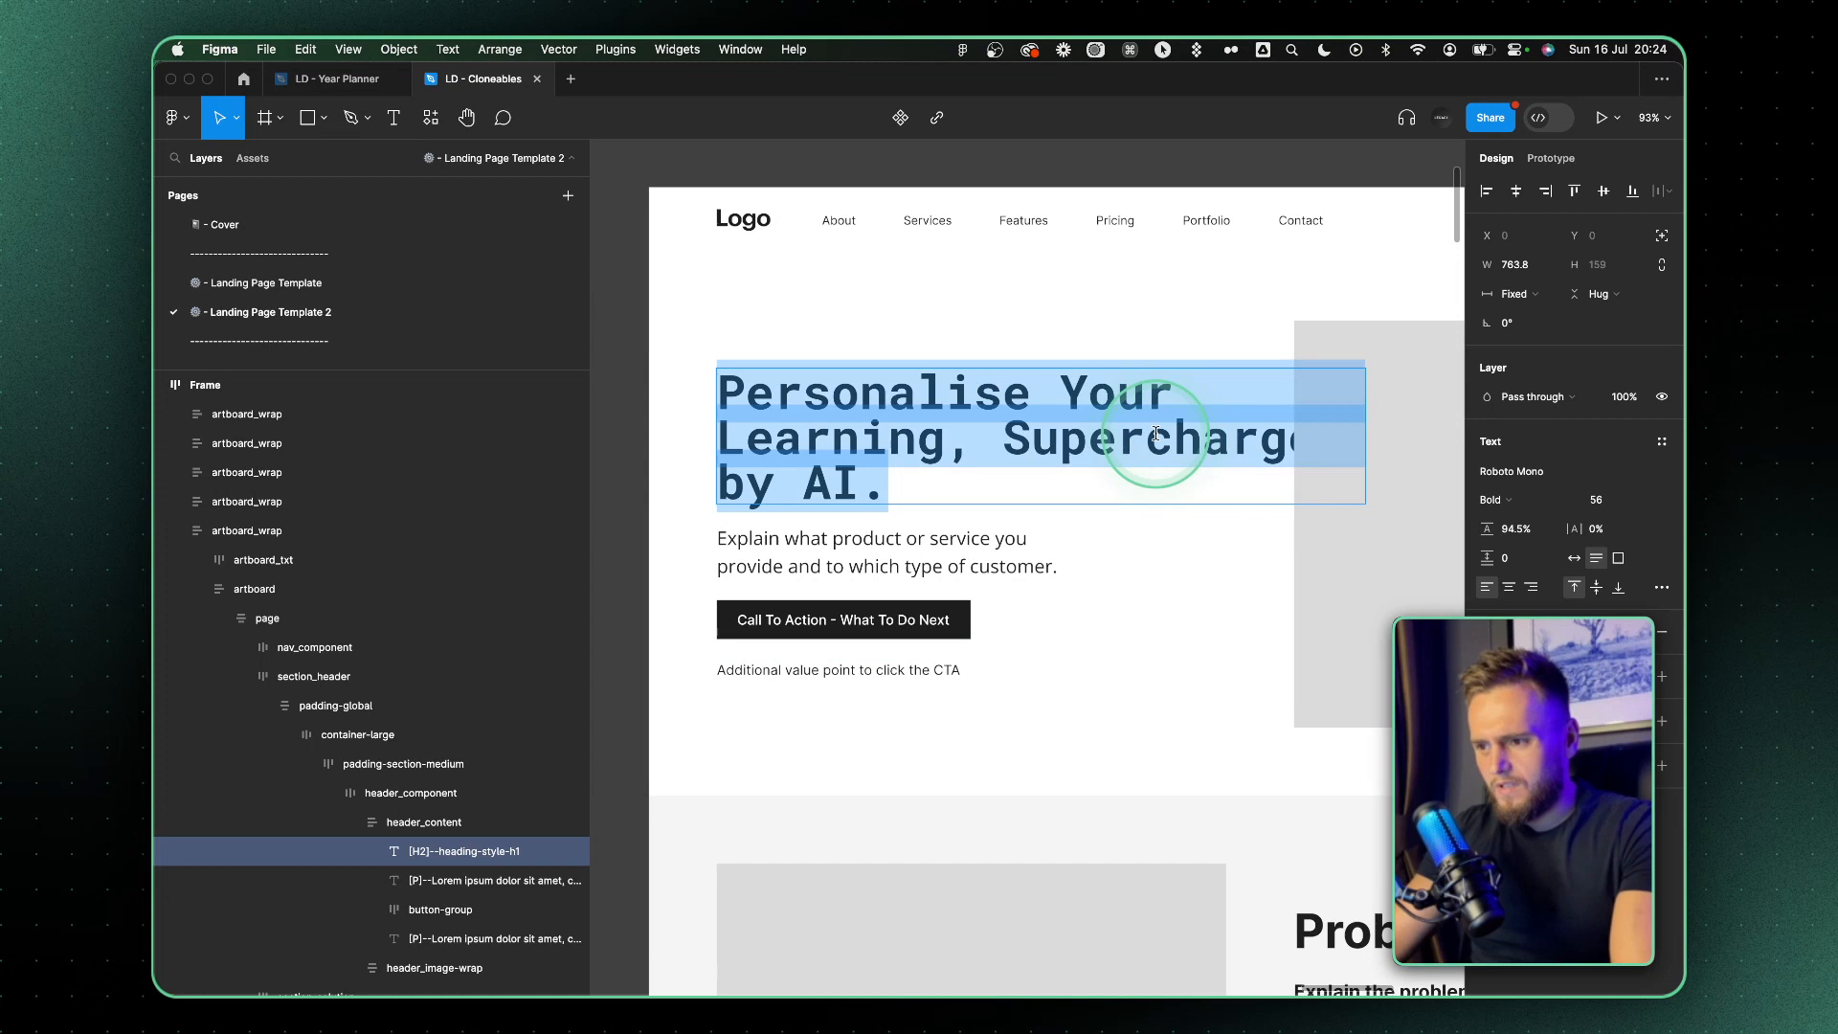
# Replace the word "by" with "With" in the hero heading
pyautogui.click(1005, 440)
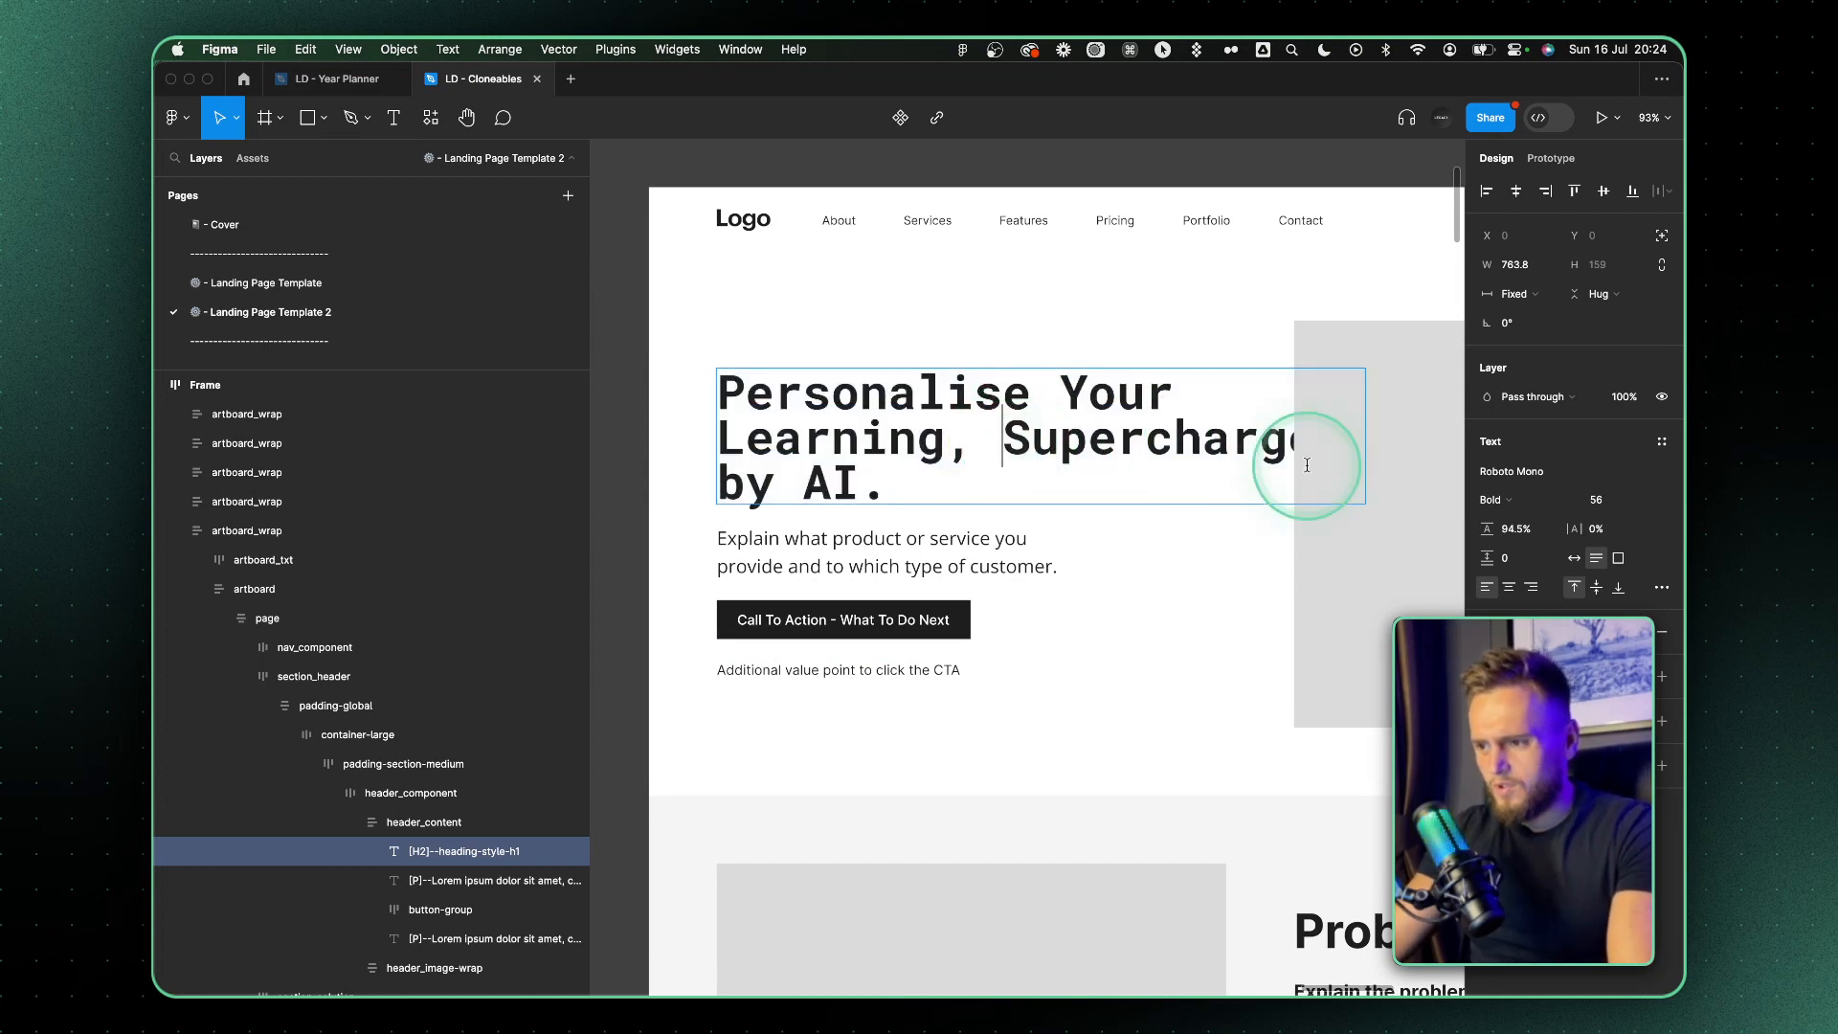
pyautogui.hscroll(2, 1307, 464)
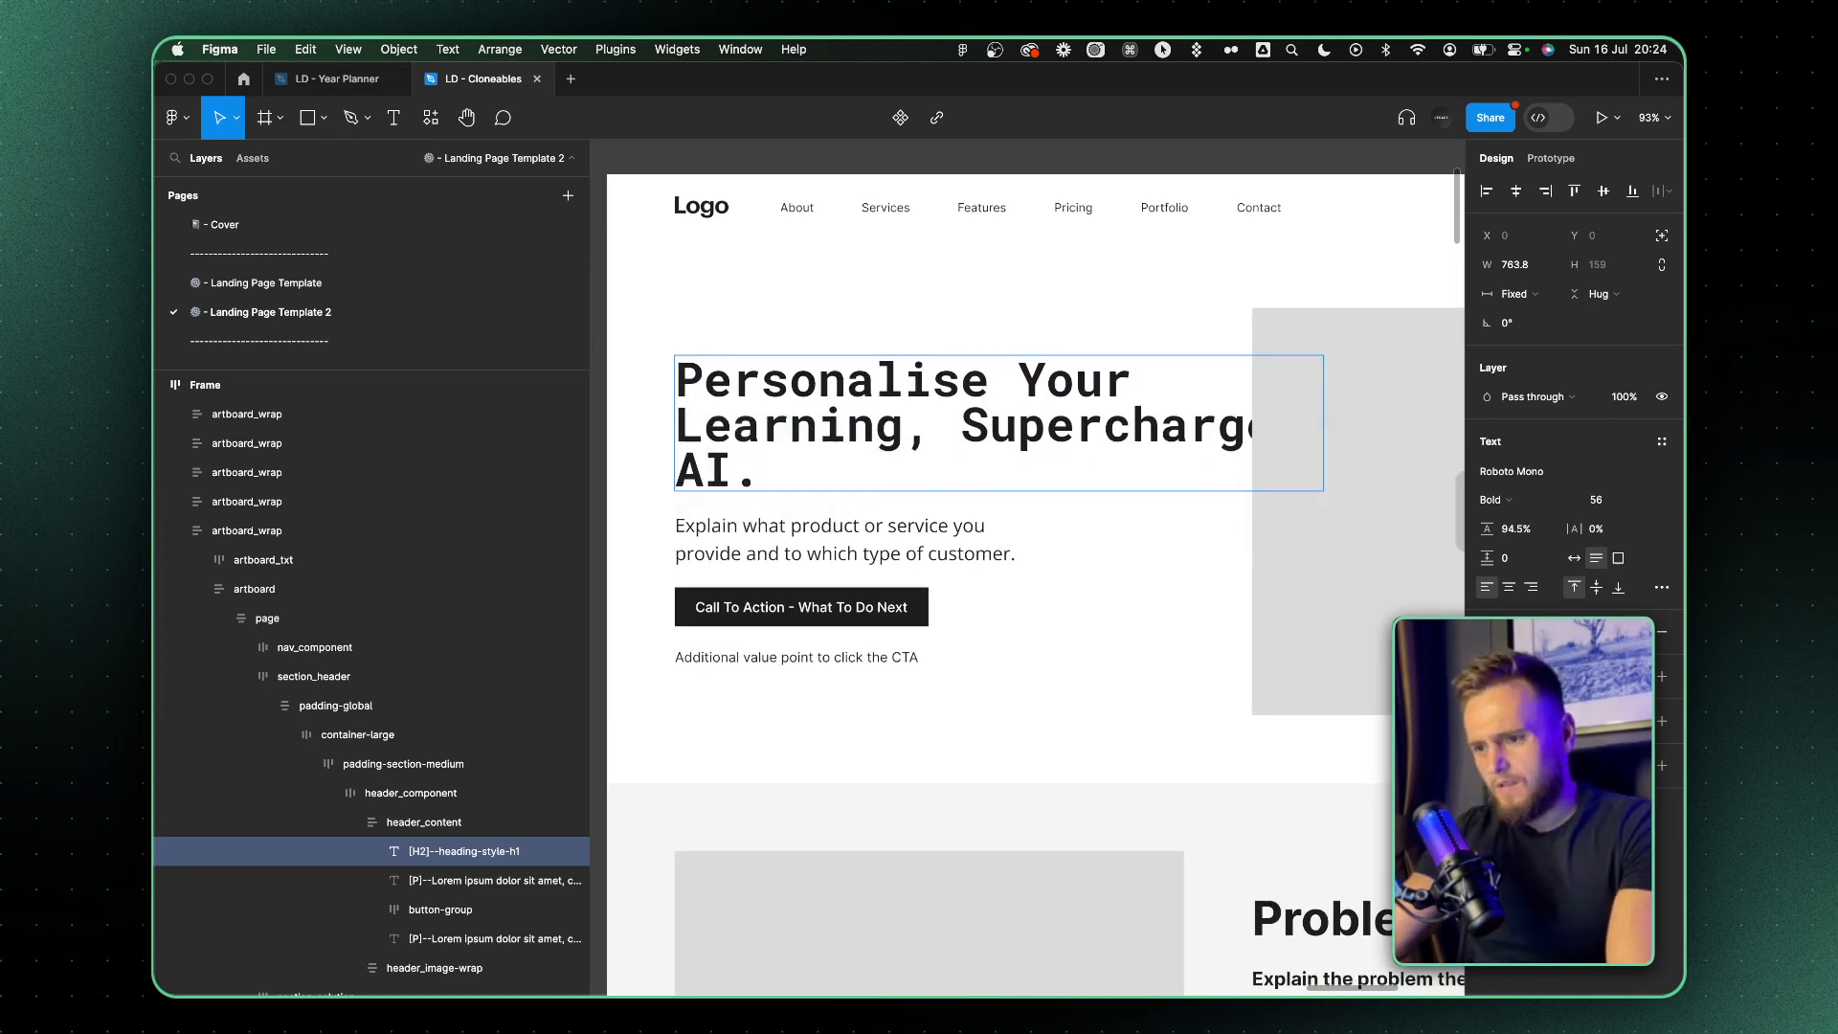
pyautogui.press('BackSpace')
pyautogui.write('With')
pyautogui.click(1166, 573)
pyautogui.rightClick(1323, 466)
pyautogui.press('Escape')
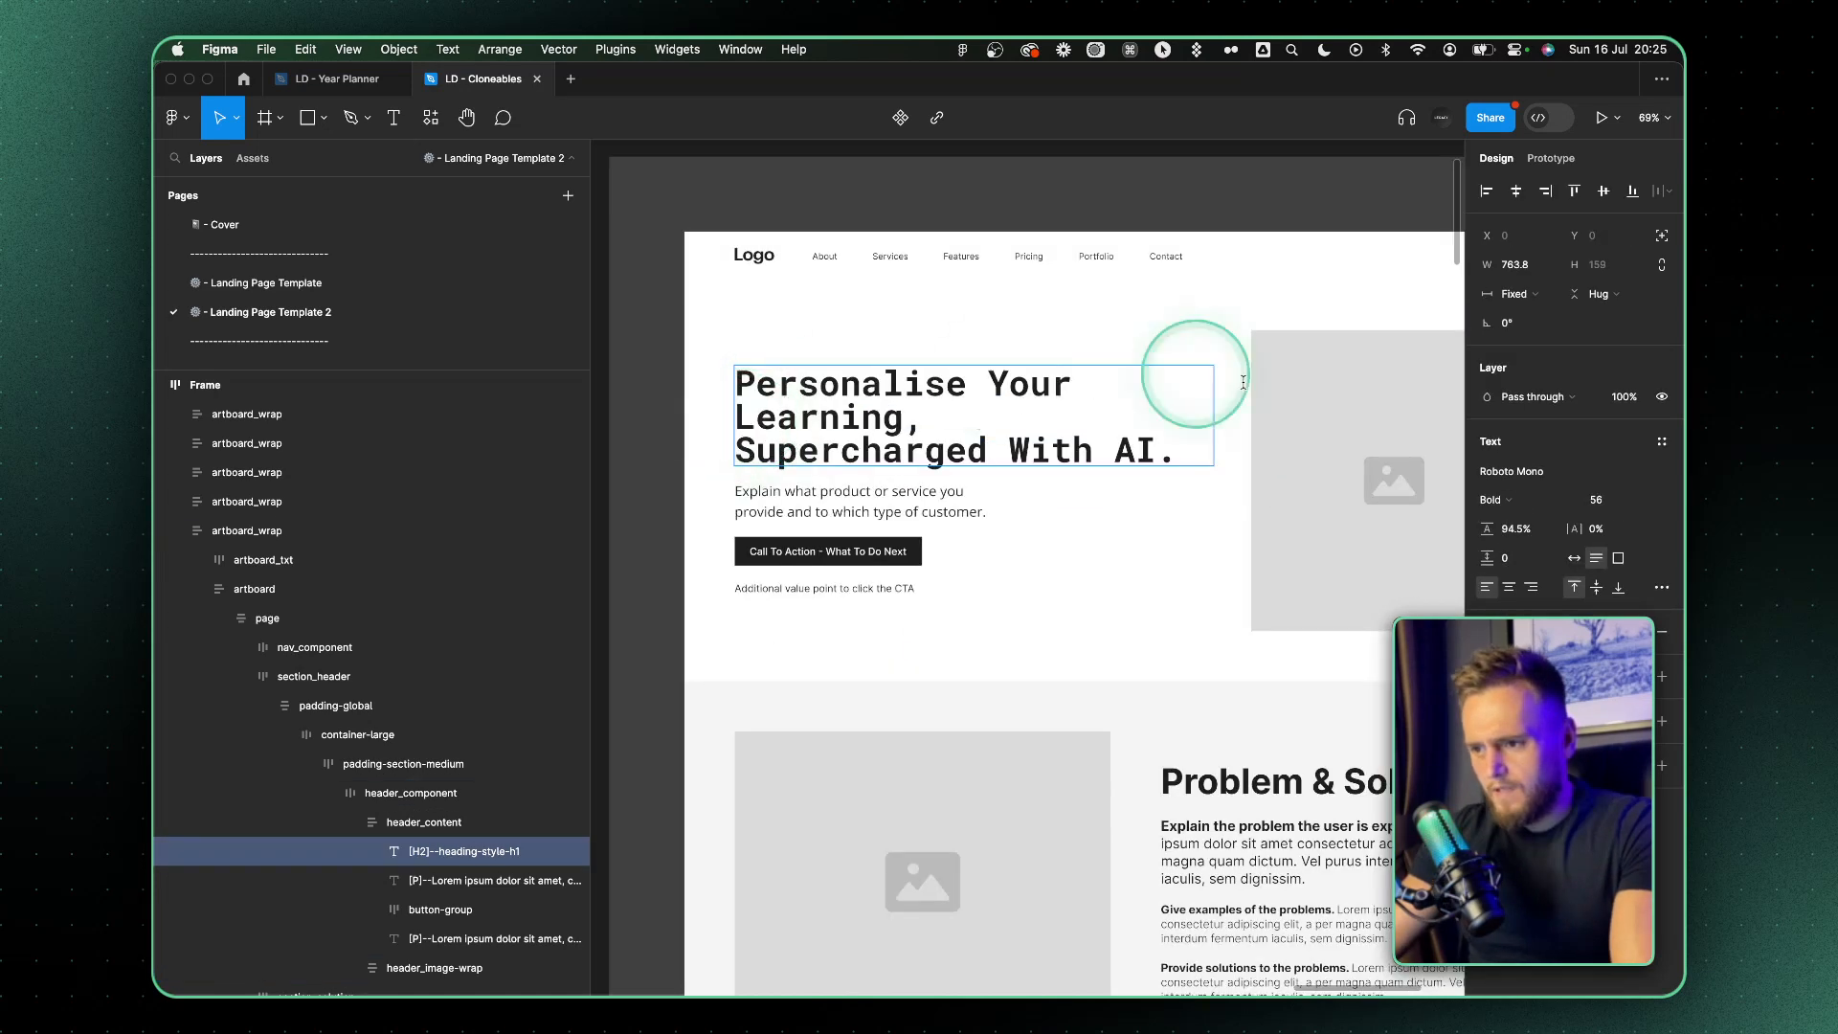
pyautogui.click(1301, 414)
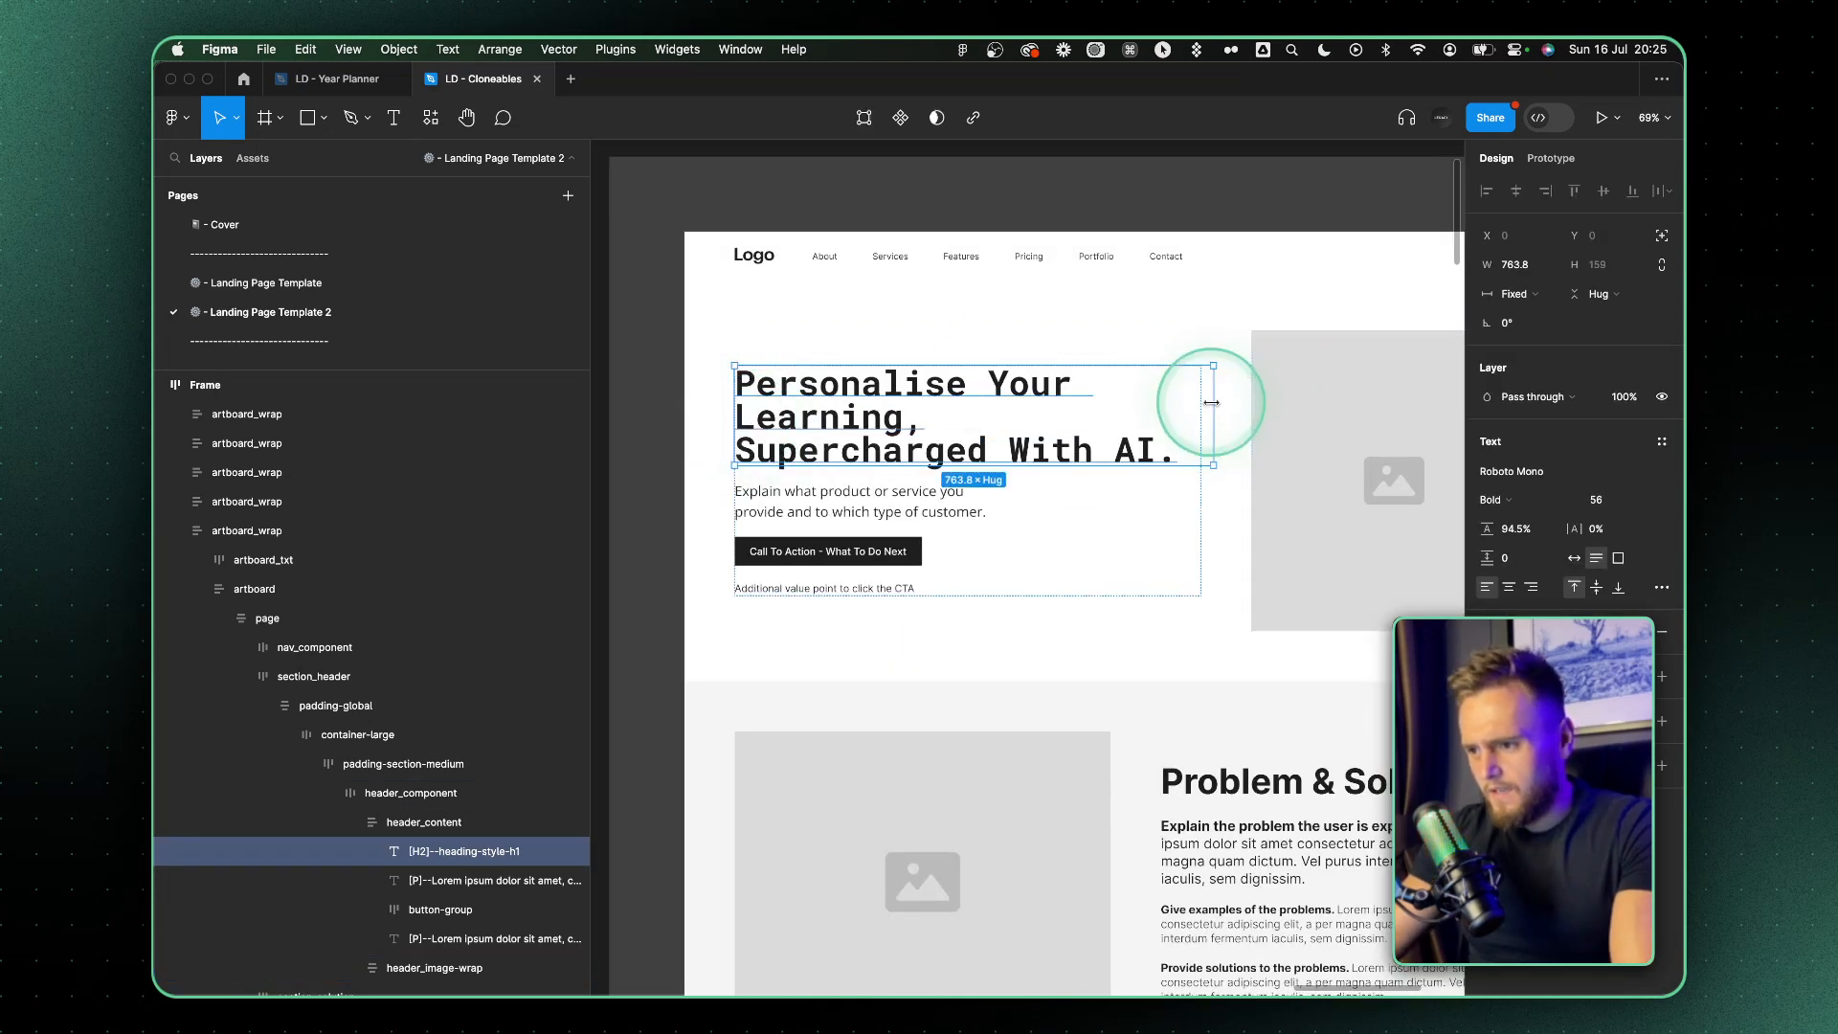
# Widen the hero heading's text box to about 885 px and shorten the text to "Personalise Learning Supercharged With AI."
pyautogui.moveTo(1214, 399); pyautogui.dragTo(1289, 404)
pyautogui.doubleClick(1052, 394)
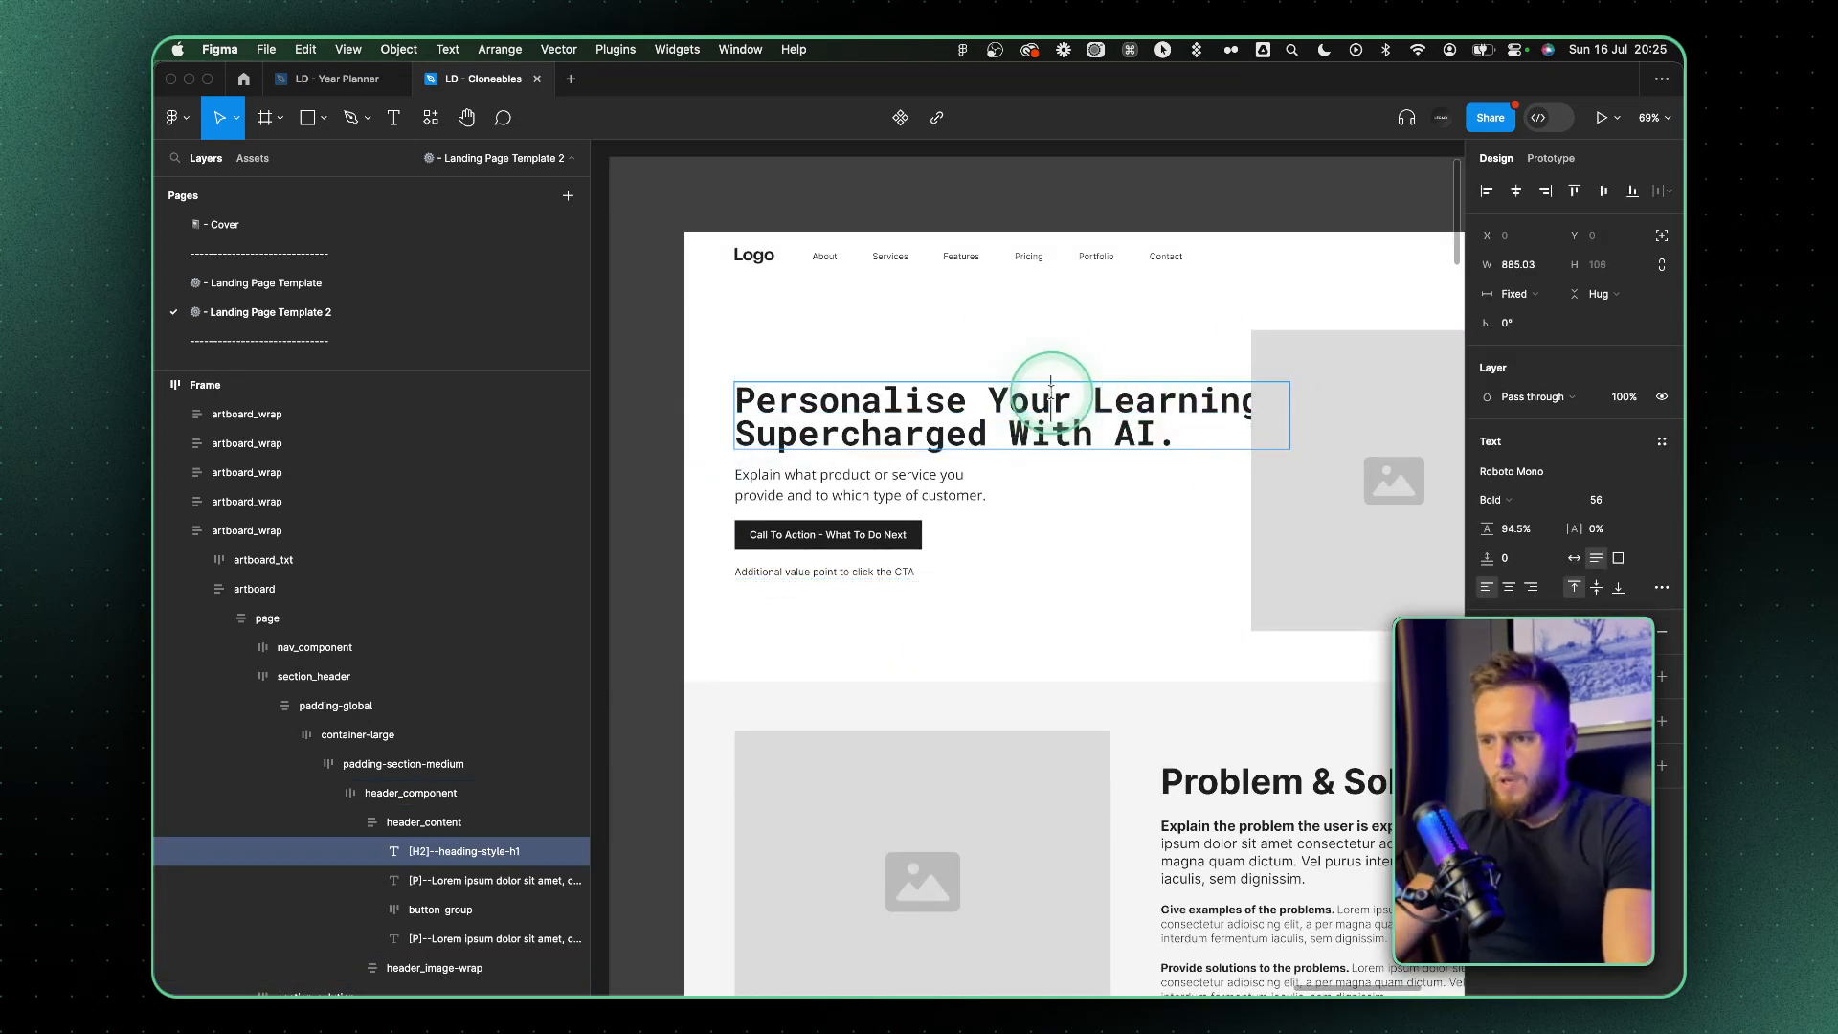
pyautogui.write('e')
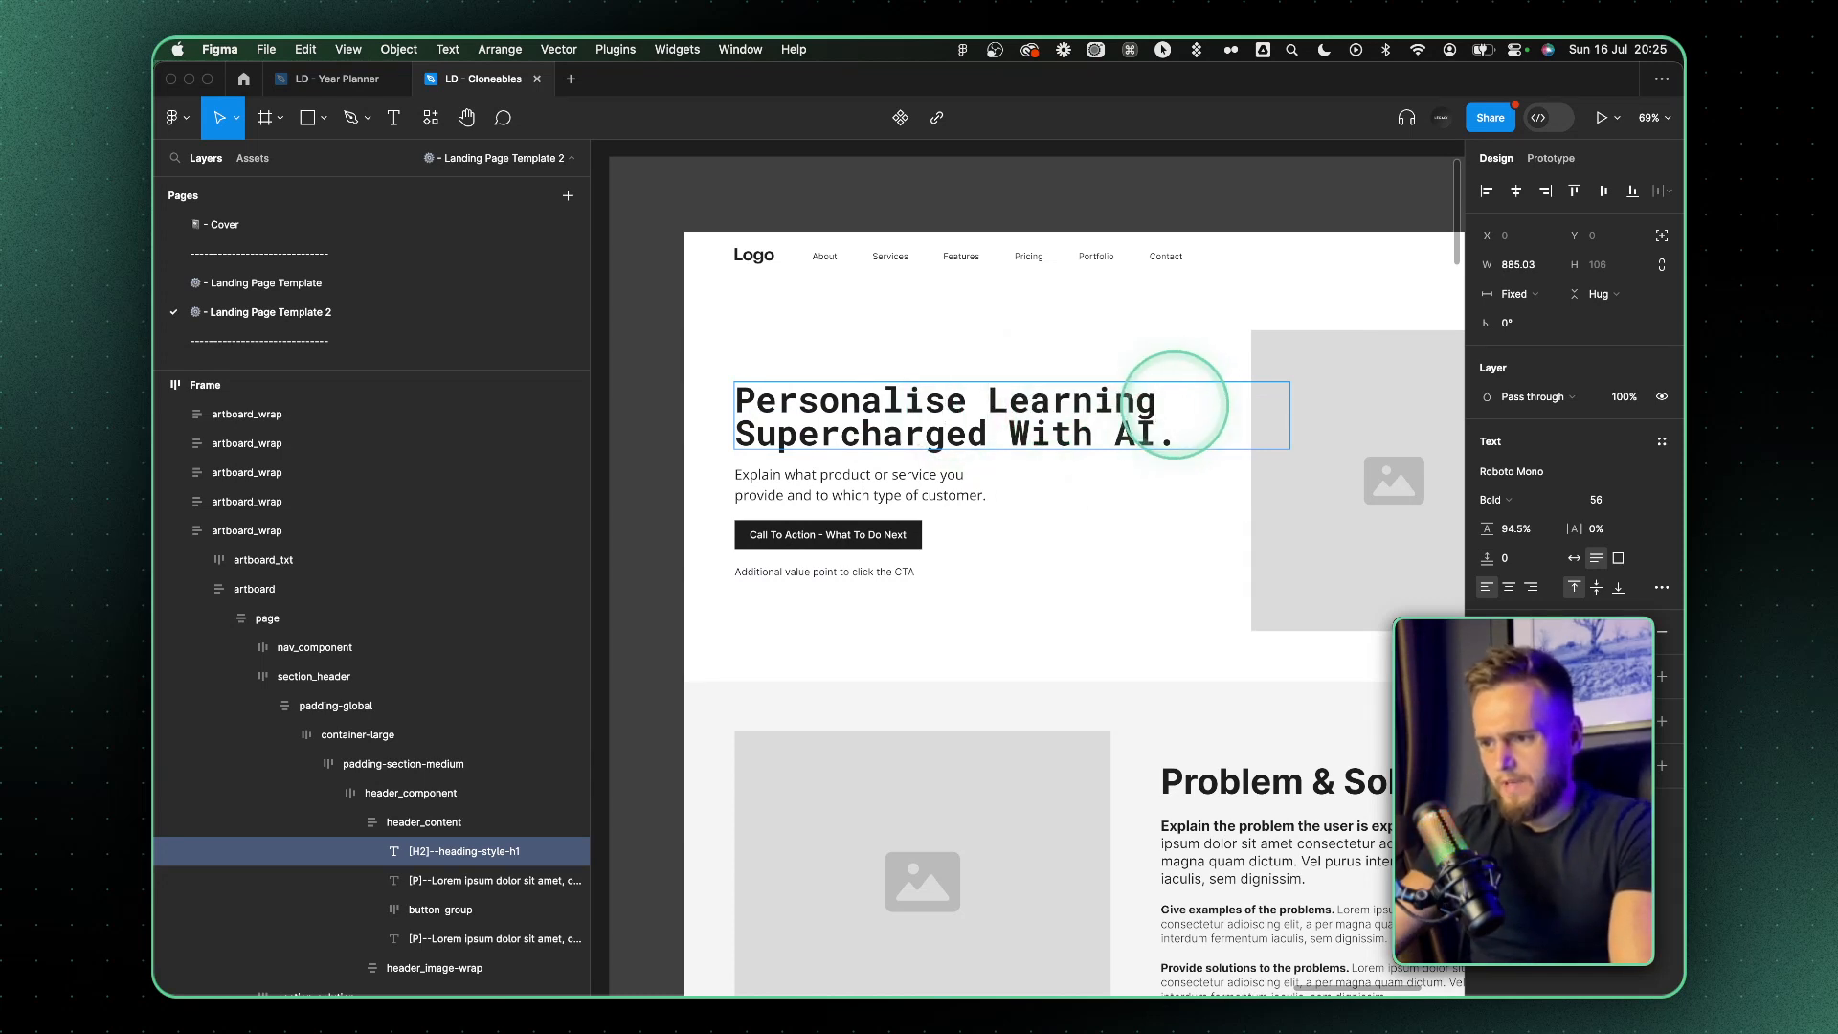
pyautogui.click(1171, 552)
# Set the hero heading's line height to 117%
pyautogui.doubleClick(1075, 421)
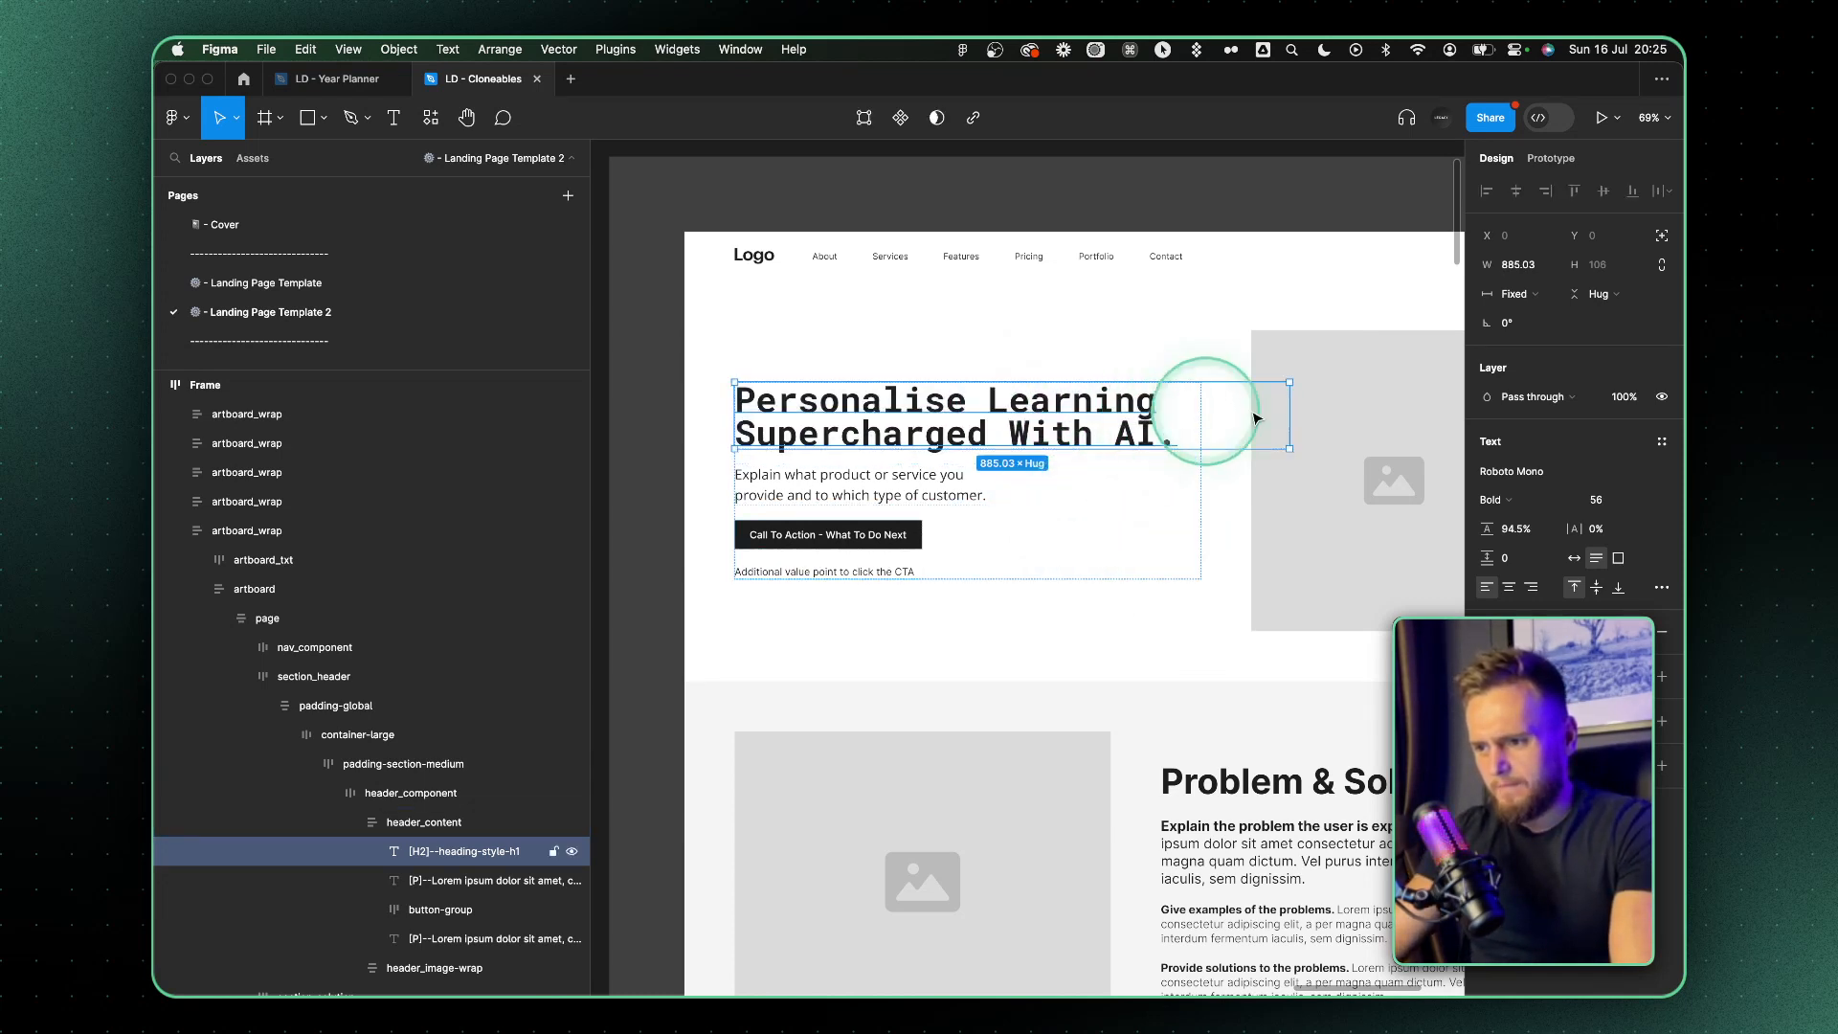
pyautogui.press('Escape')
pyautogui.moveTo(1489, 528); pyautogui.dragTo(1537, 536)
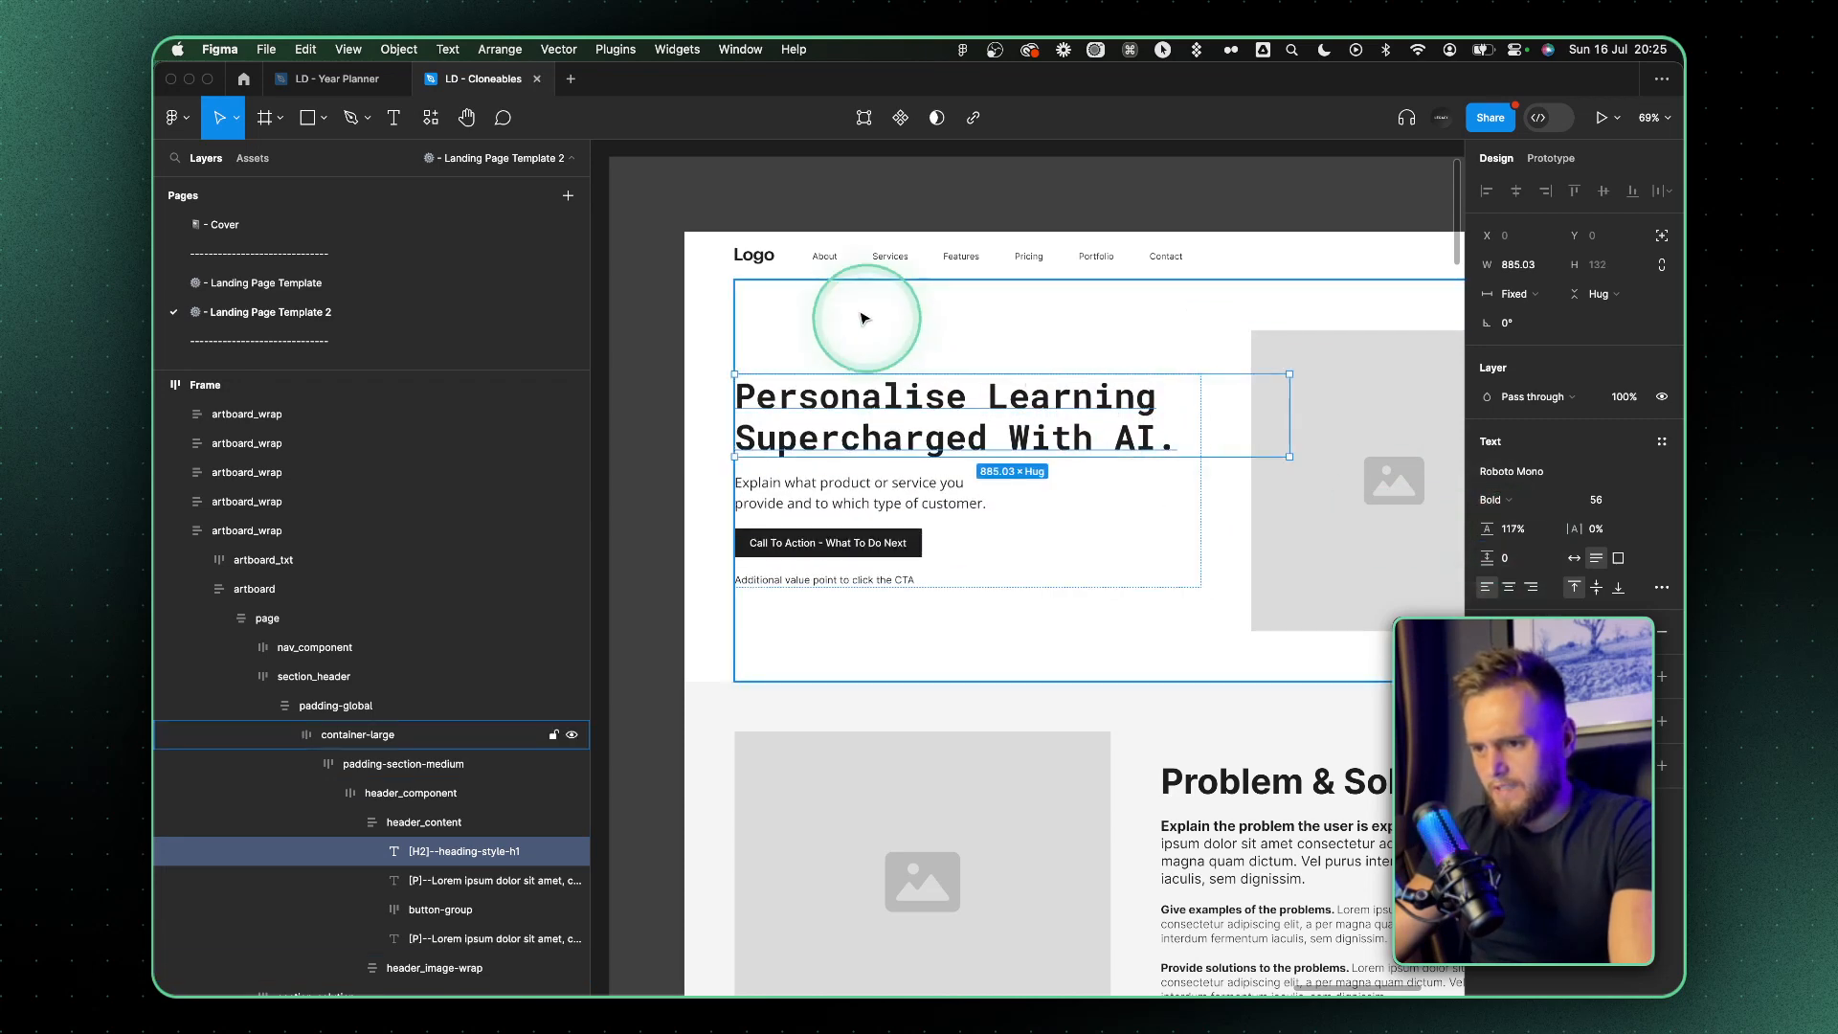
# Duplicate the hero heading and replace the upper copy's text with "AiHeroAcademy"
pyautogui.click(754, 257)
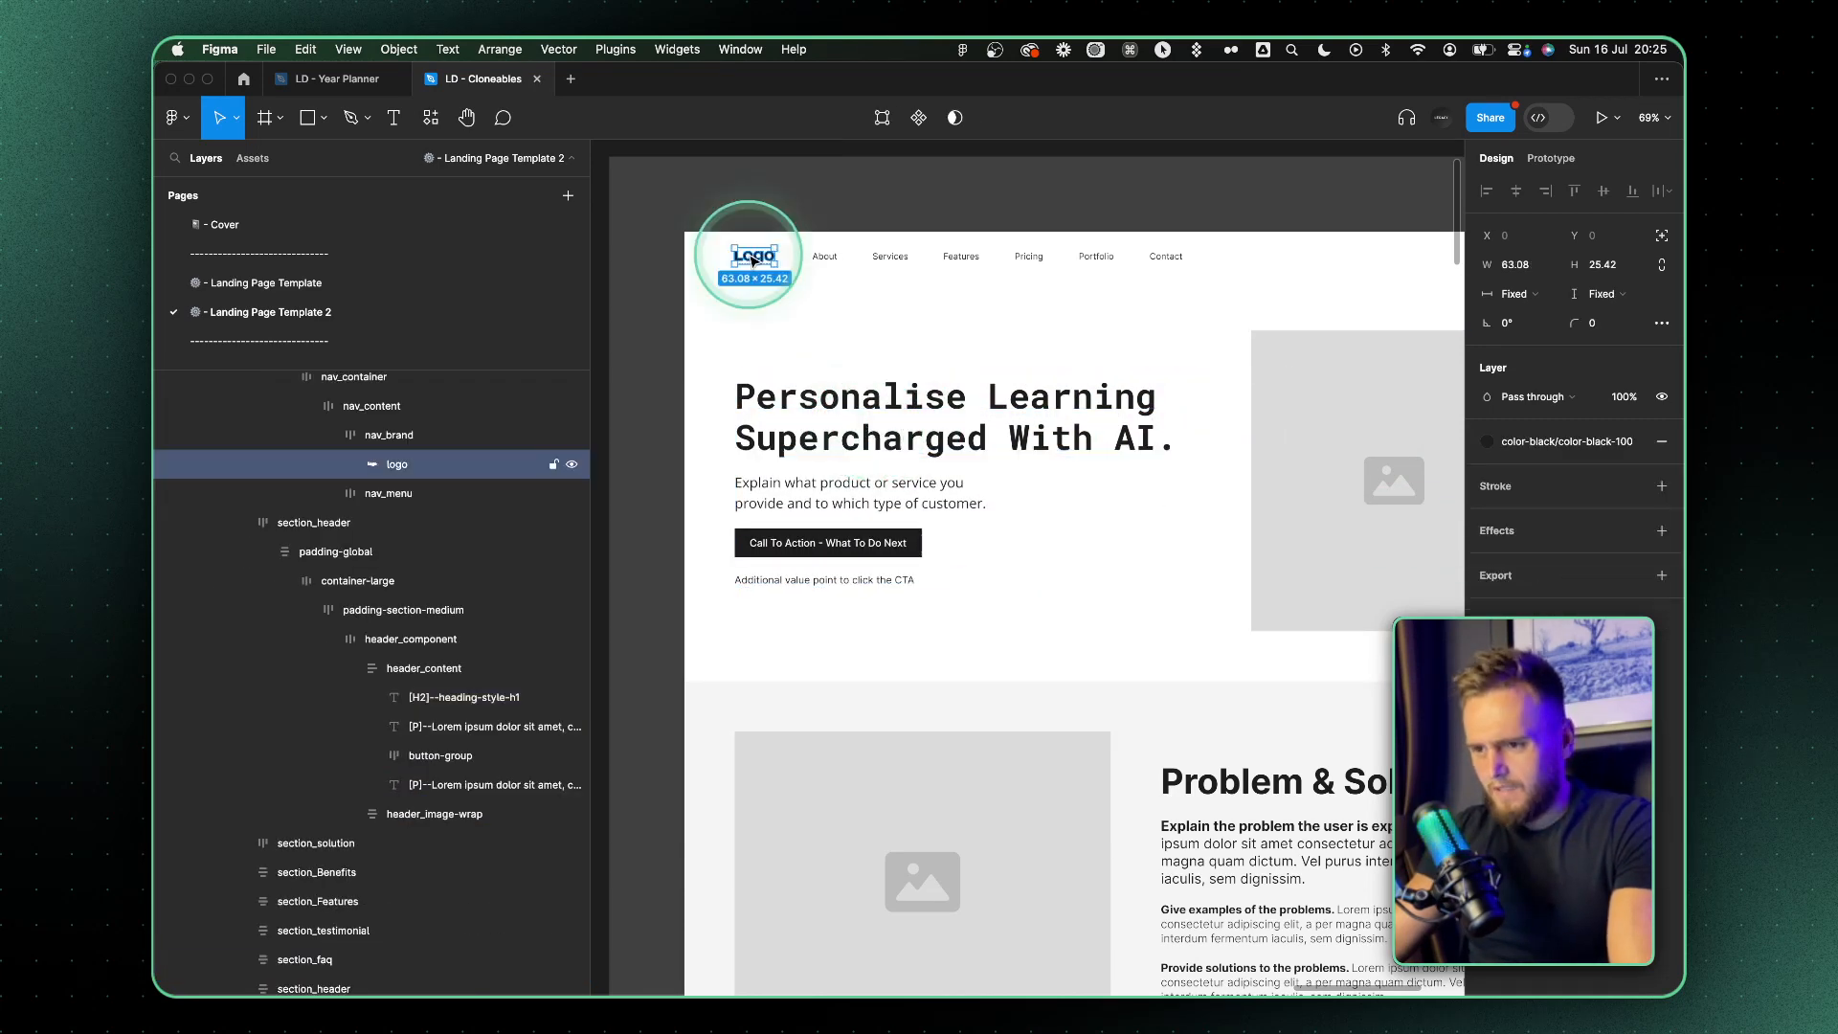
pyautogui.click(870, 412)
pyautogui.press('super+d')
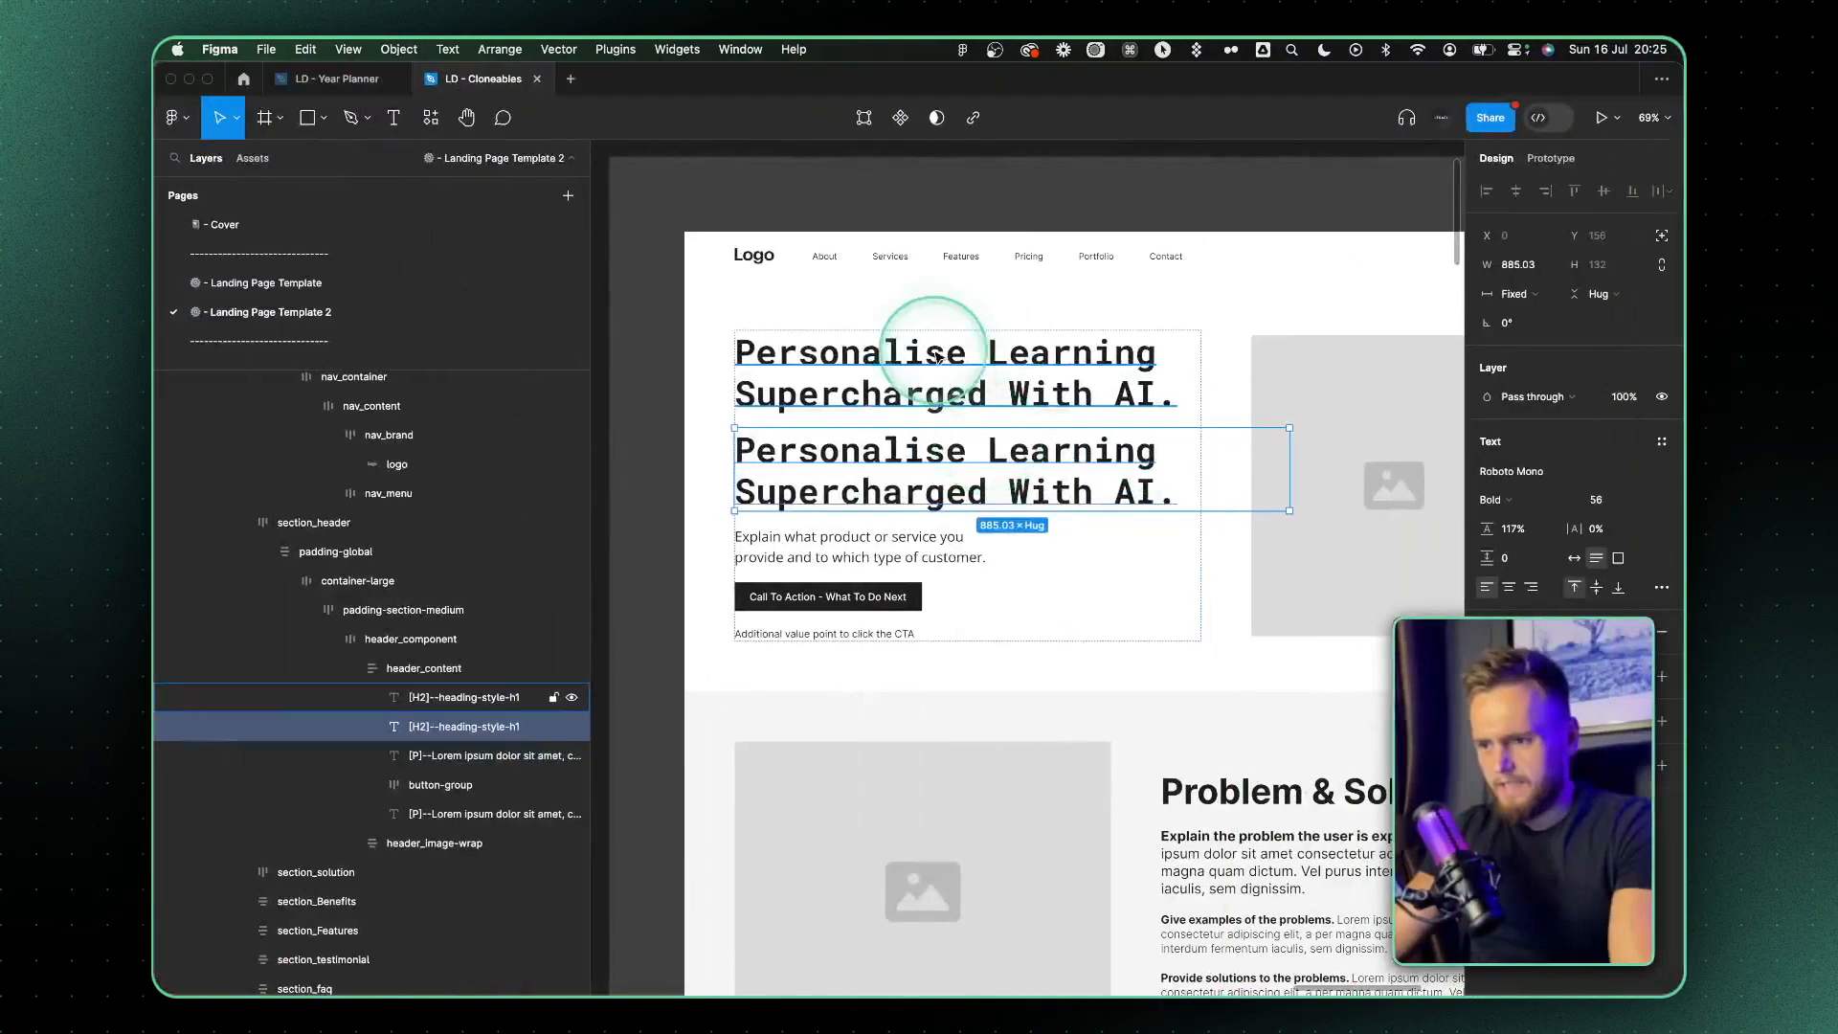
pyautogui.tripleClick(924, 353)
pyautogui.write('AiHeroAcademy')
pyautogui.moveTo(1203, 399); pyautogui.dragTo(698, 395)
pyautogui.press('BackSpace')
pyautogui.press('BackSpace')
# Set the font size of the AiHeroAcademy line above the hero heading to 22
pyautogui.press('super+a')
pyautogui.click(1604, 502)
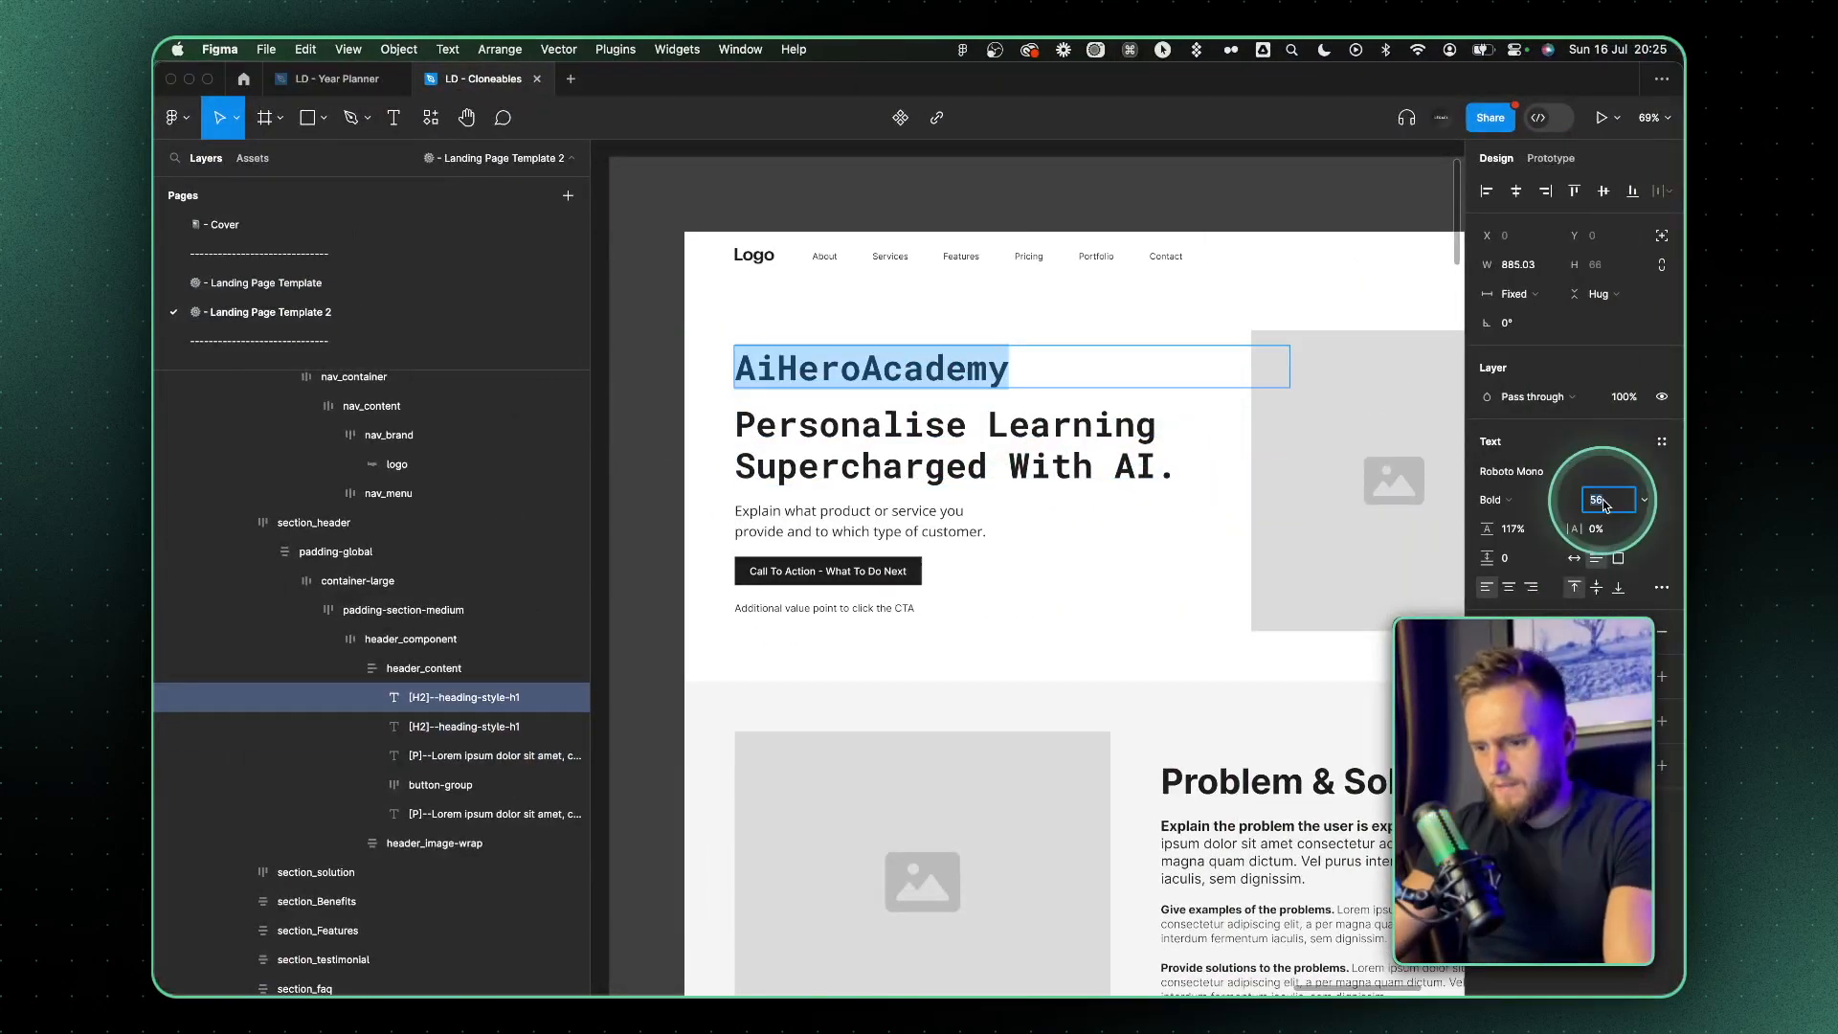
pyautogui.write('22')
pyautogui.press('Return')
# Change the font of the call-to-action button's label to Roboto
pyautogui.scroll(5, 861, 385)
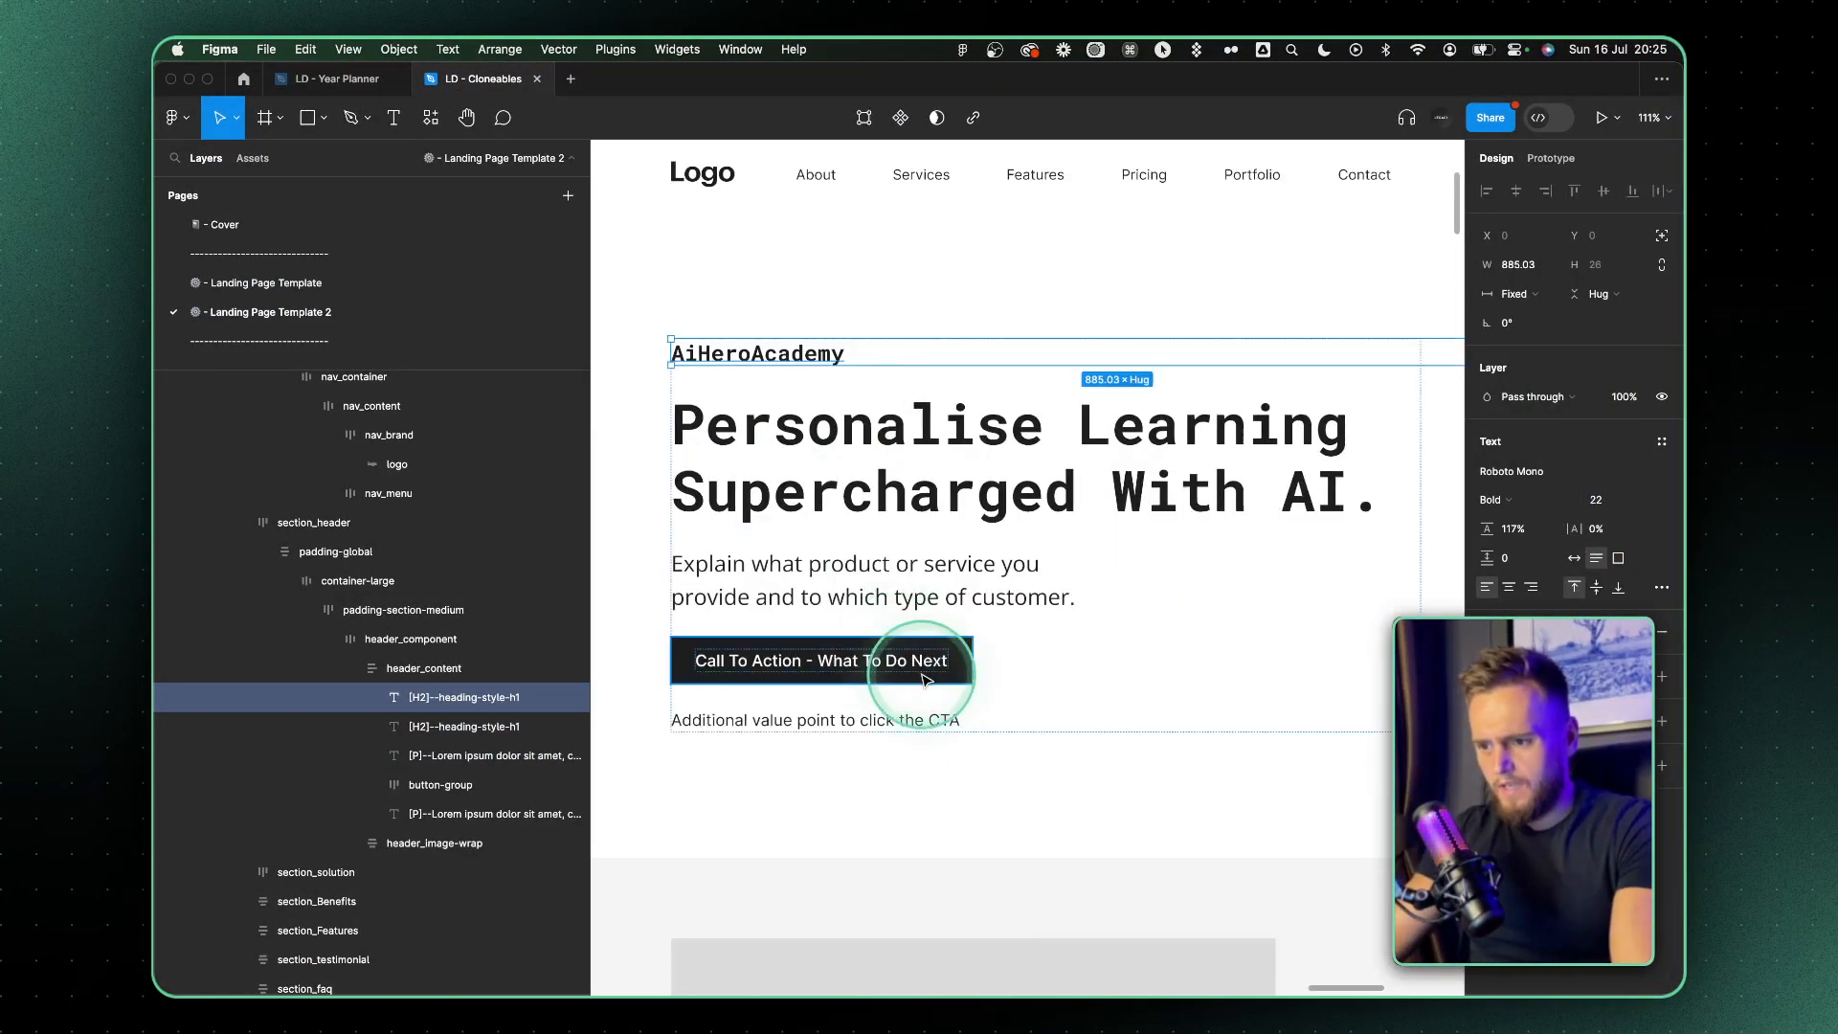
pyautogui.keyDown('super'); pyautogui.click(914, 667); pyautogui.keyUp('super')
pyautogui.click(1497, 477)
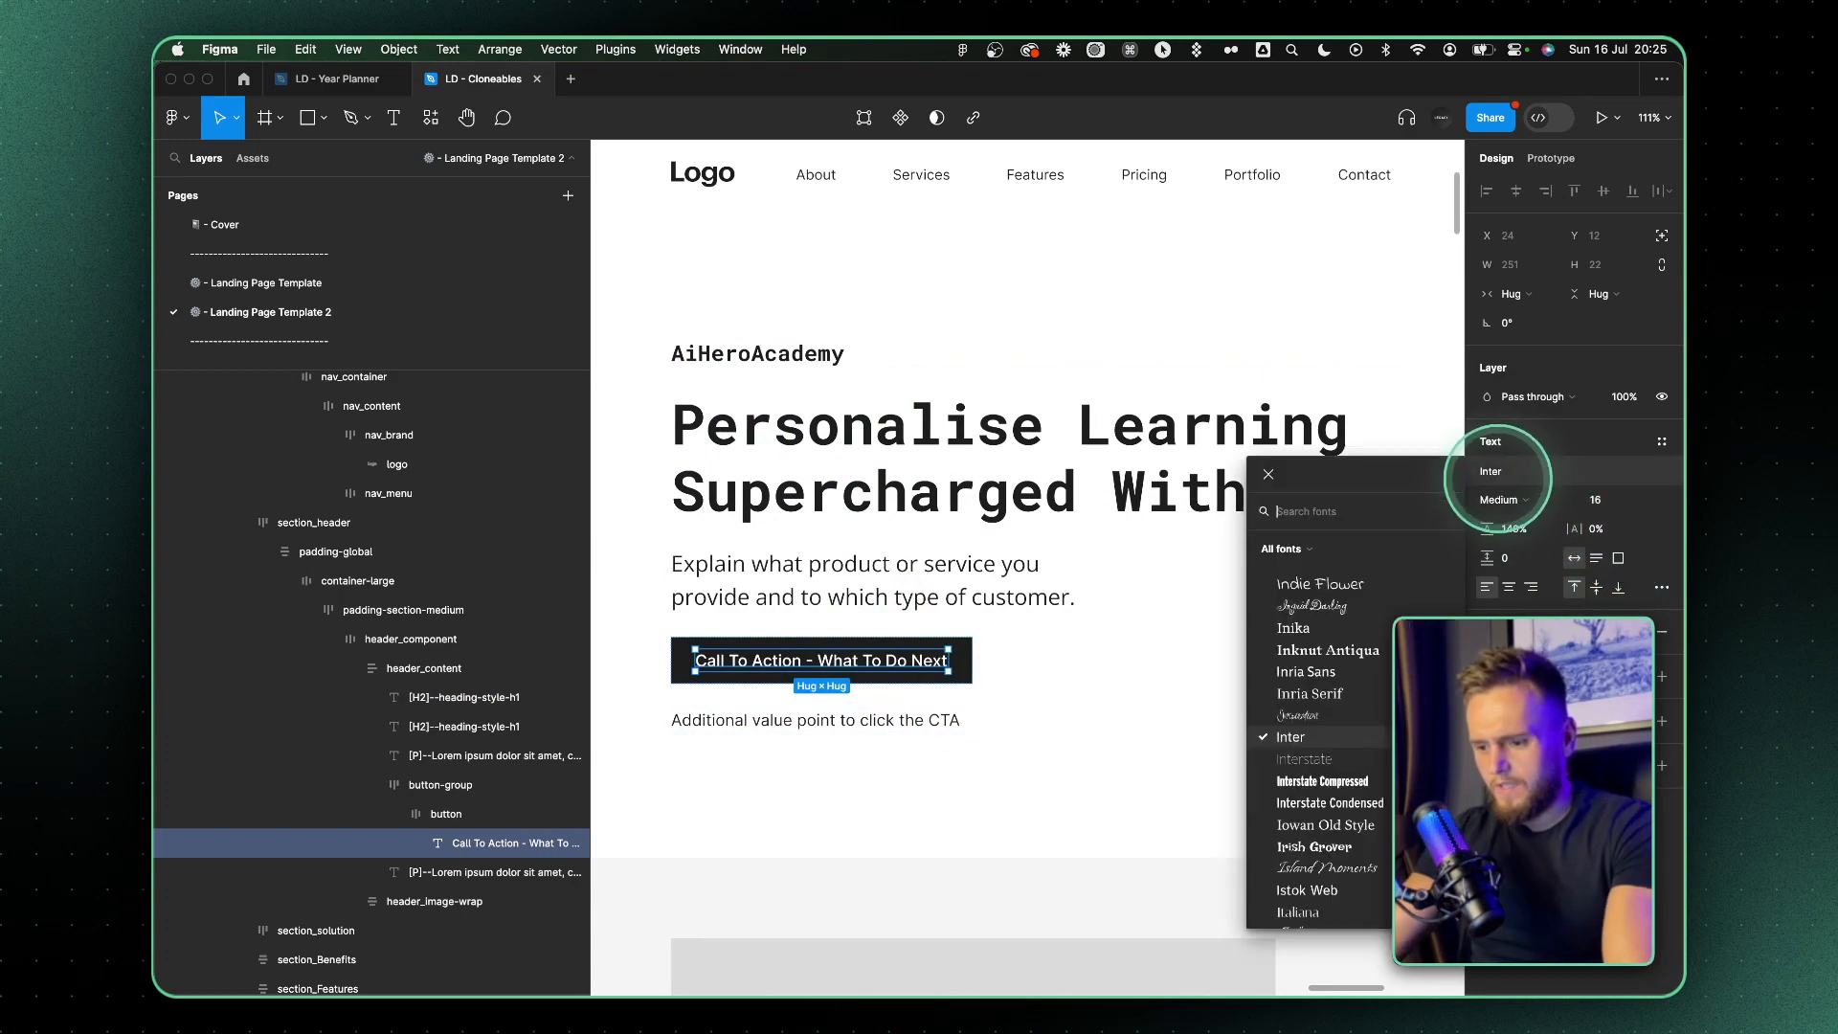
pyautogui.write('roboto')
pyautogui.press('Return')
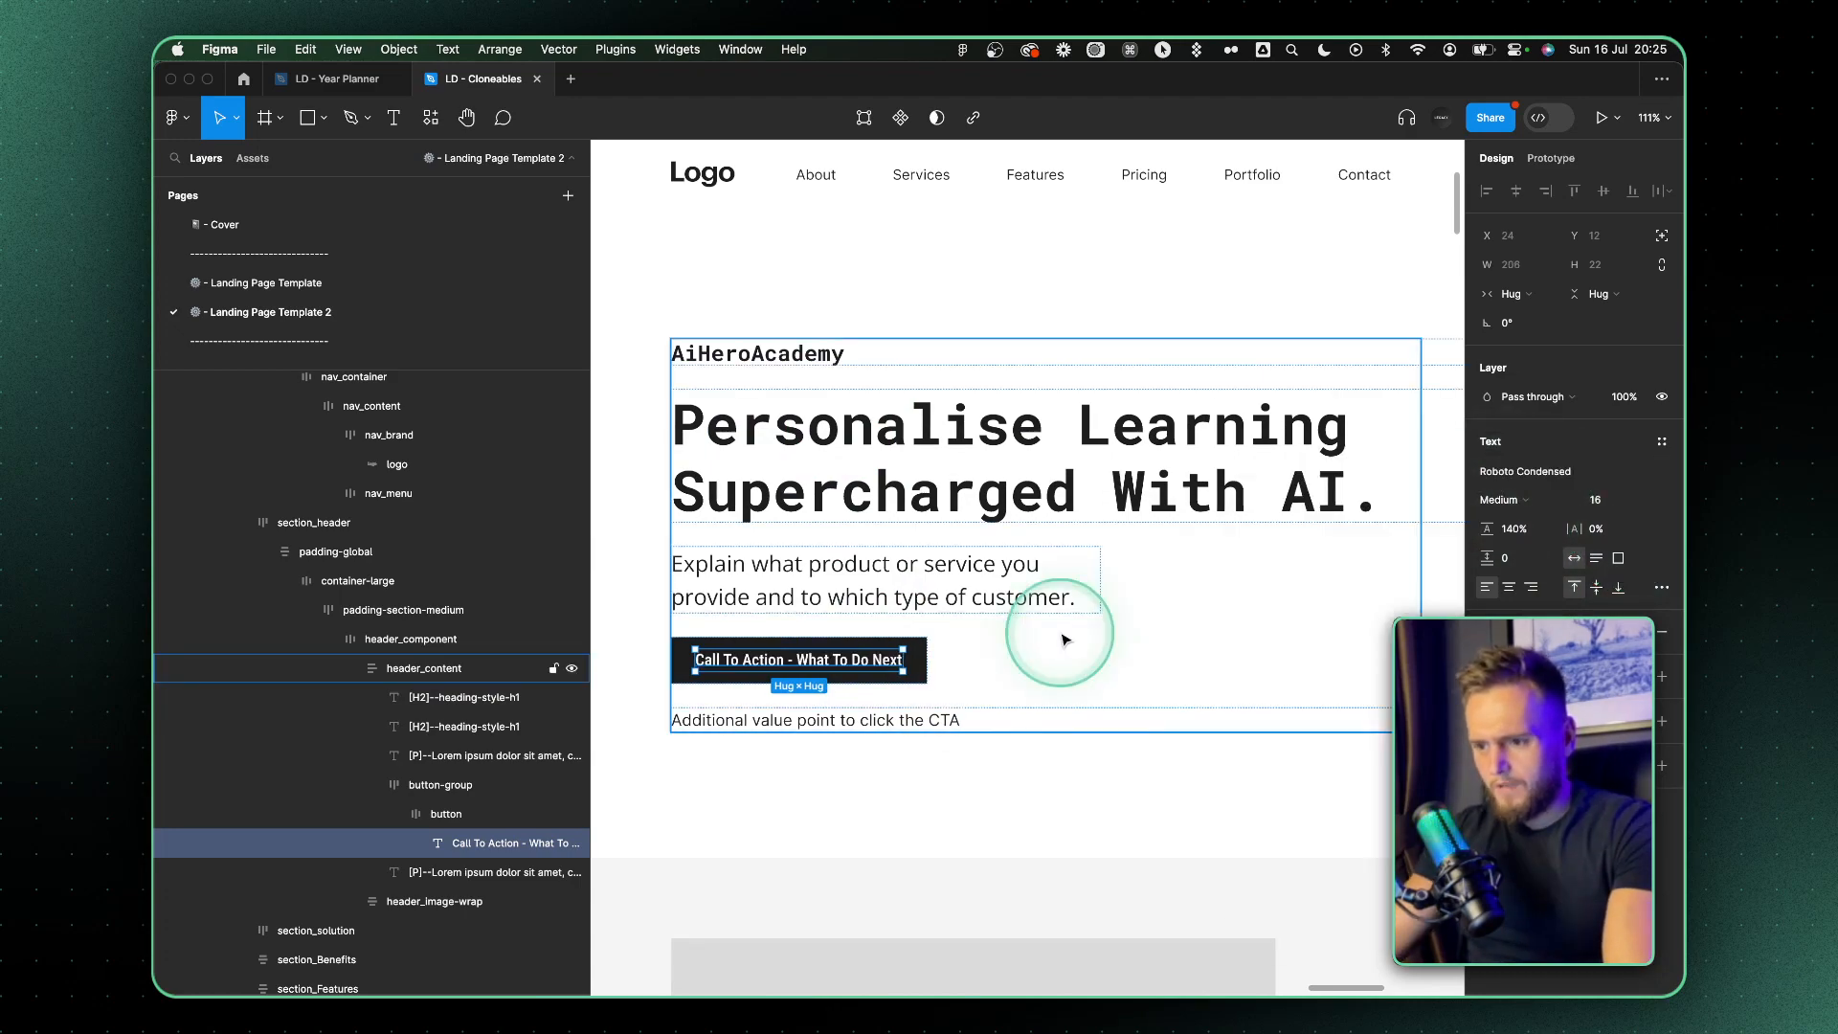
# Bring the CTA text "Book Your AI Mentor Today!" and the HERO P1 paragraph from ChatGPT into the Figma hero
pyautogui.press('super+Tab')
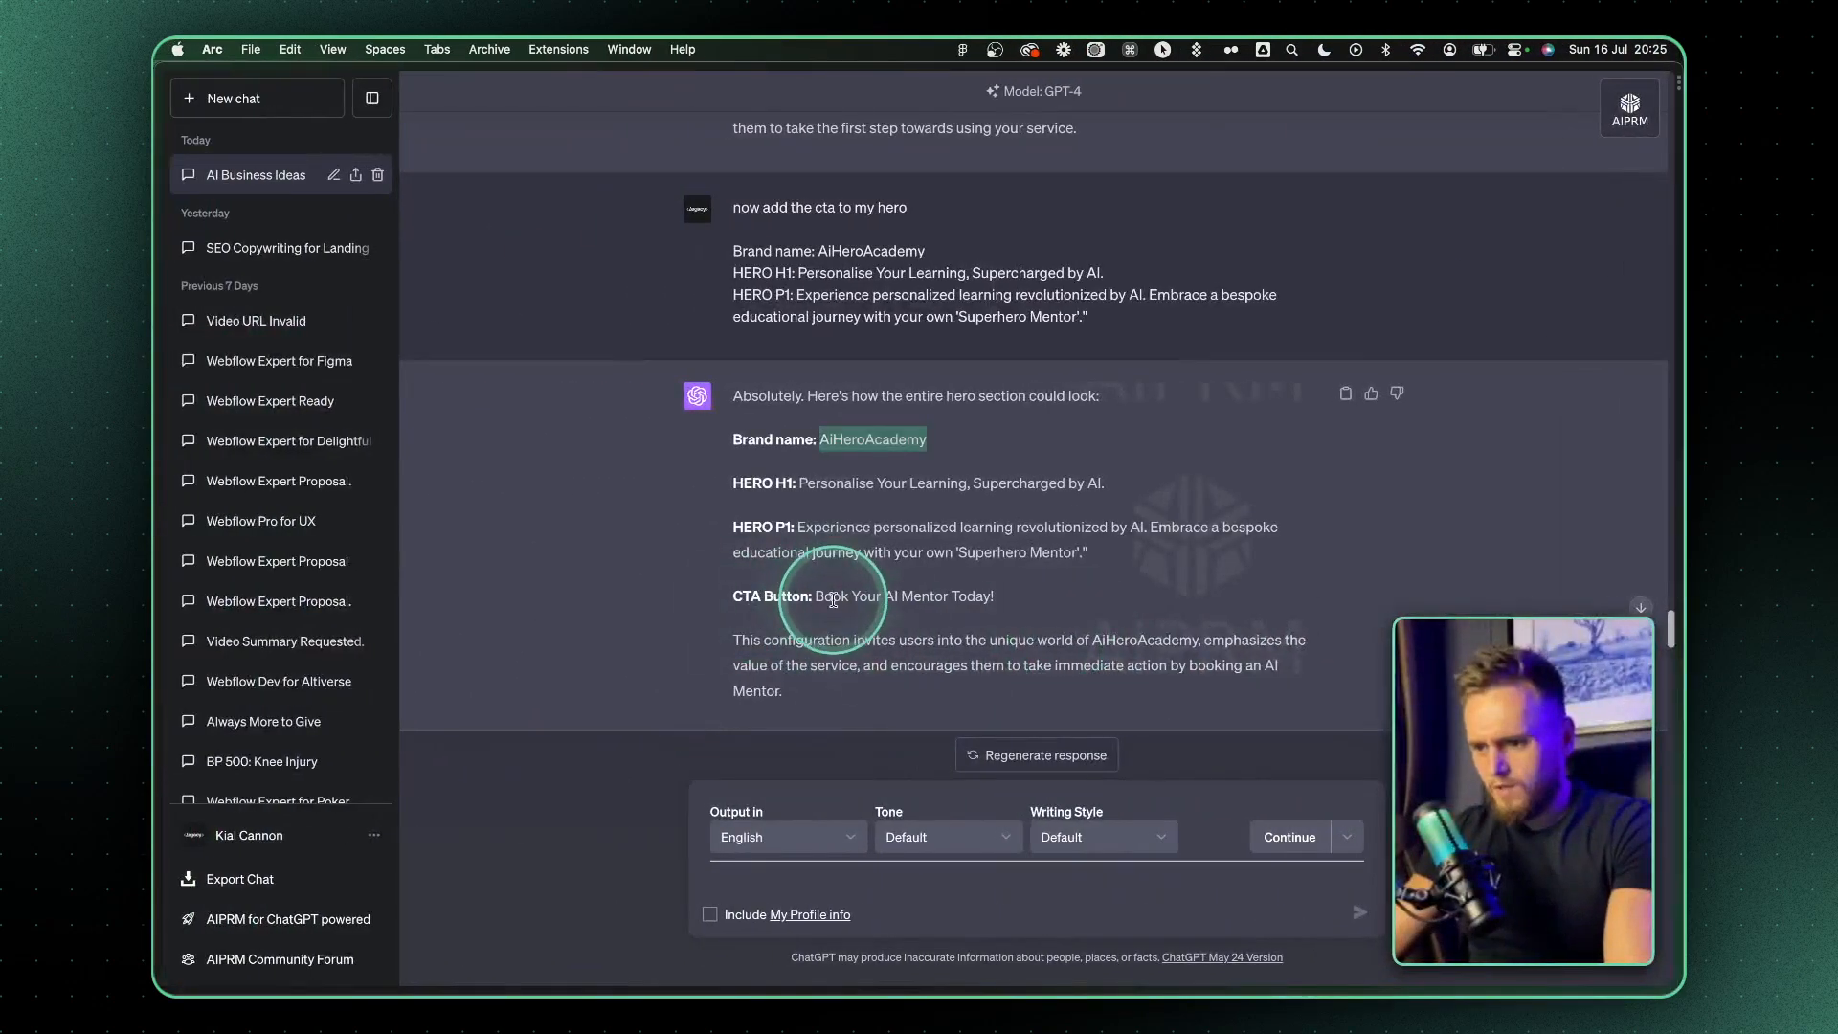
pyautogui.moveTo(815, 597); pyautogui.dragTo(995, 598)
pyautogui.press('super+Tab')
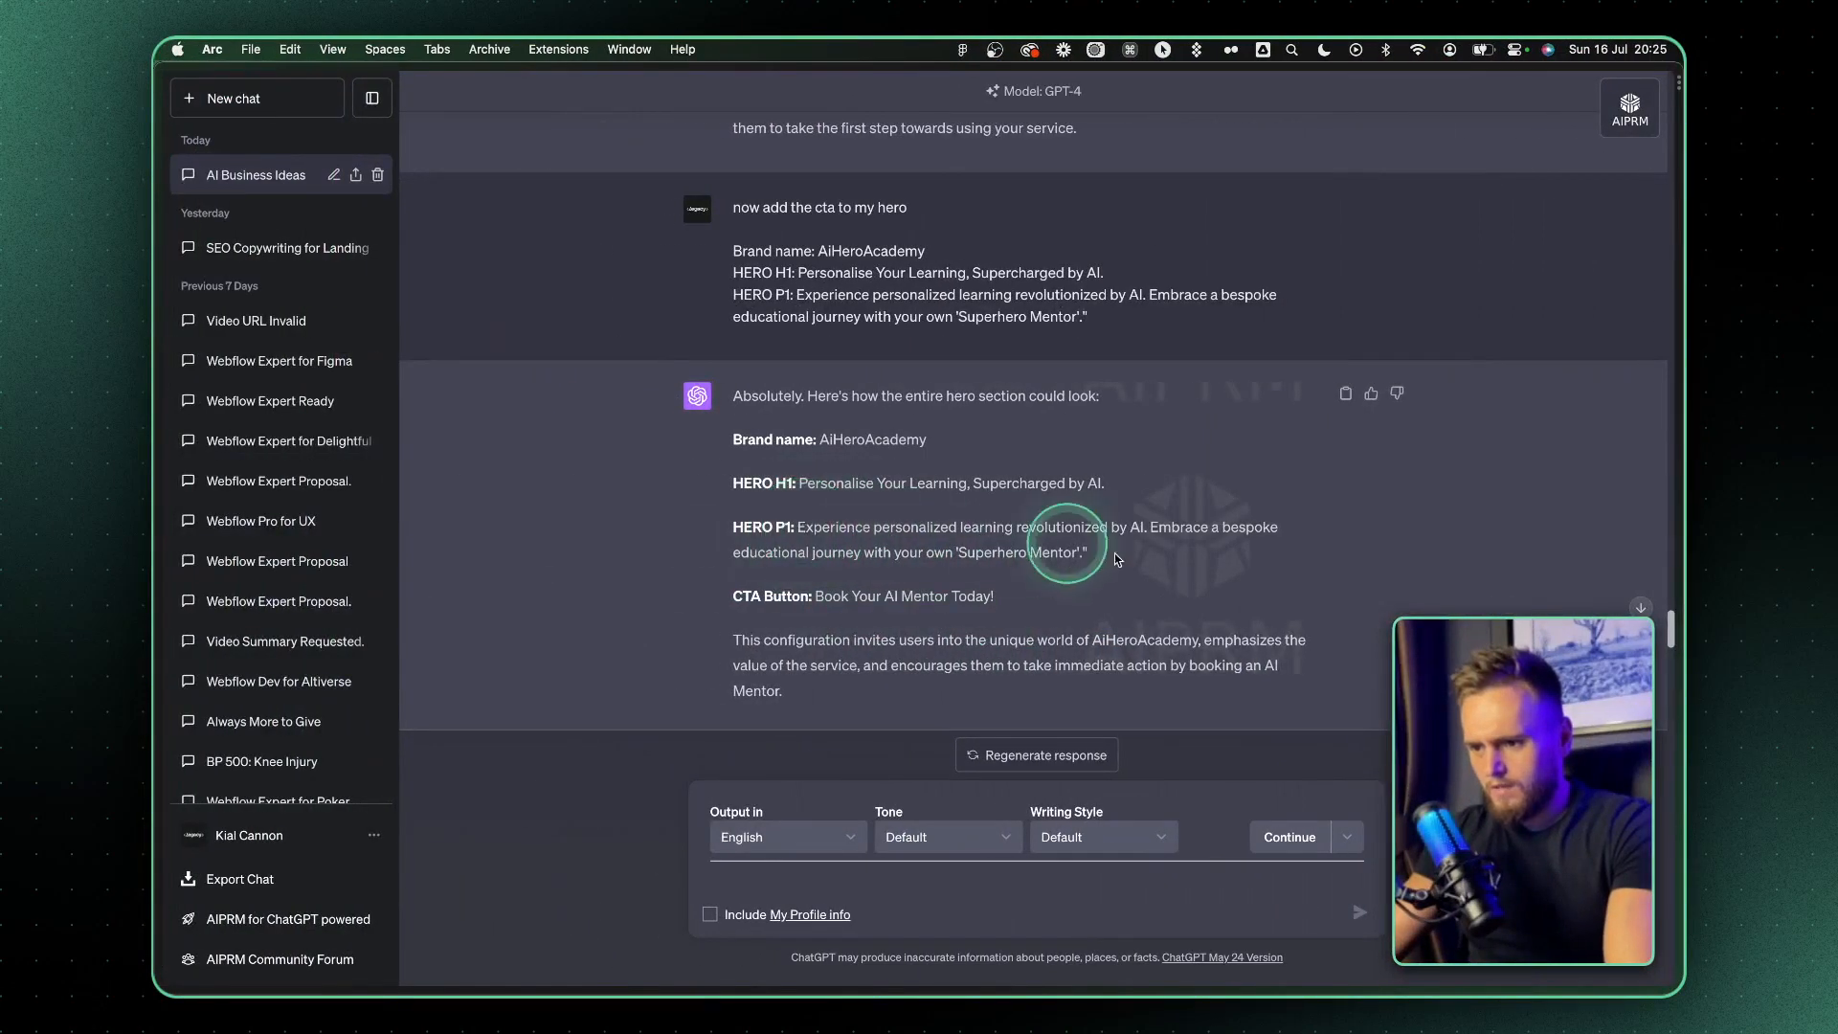
pyautogui.moveTo(1114, 553); pyautogui.dragTo(803, 528)
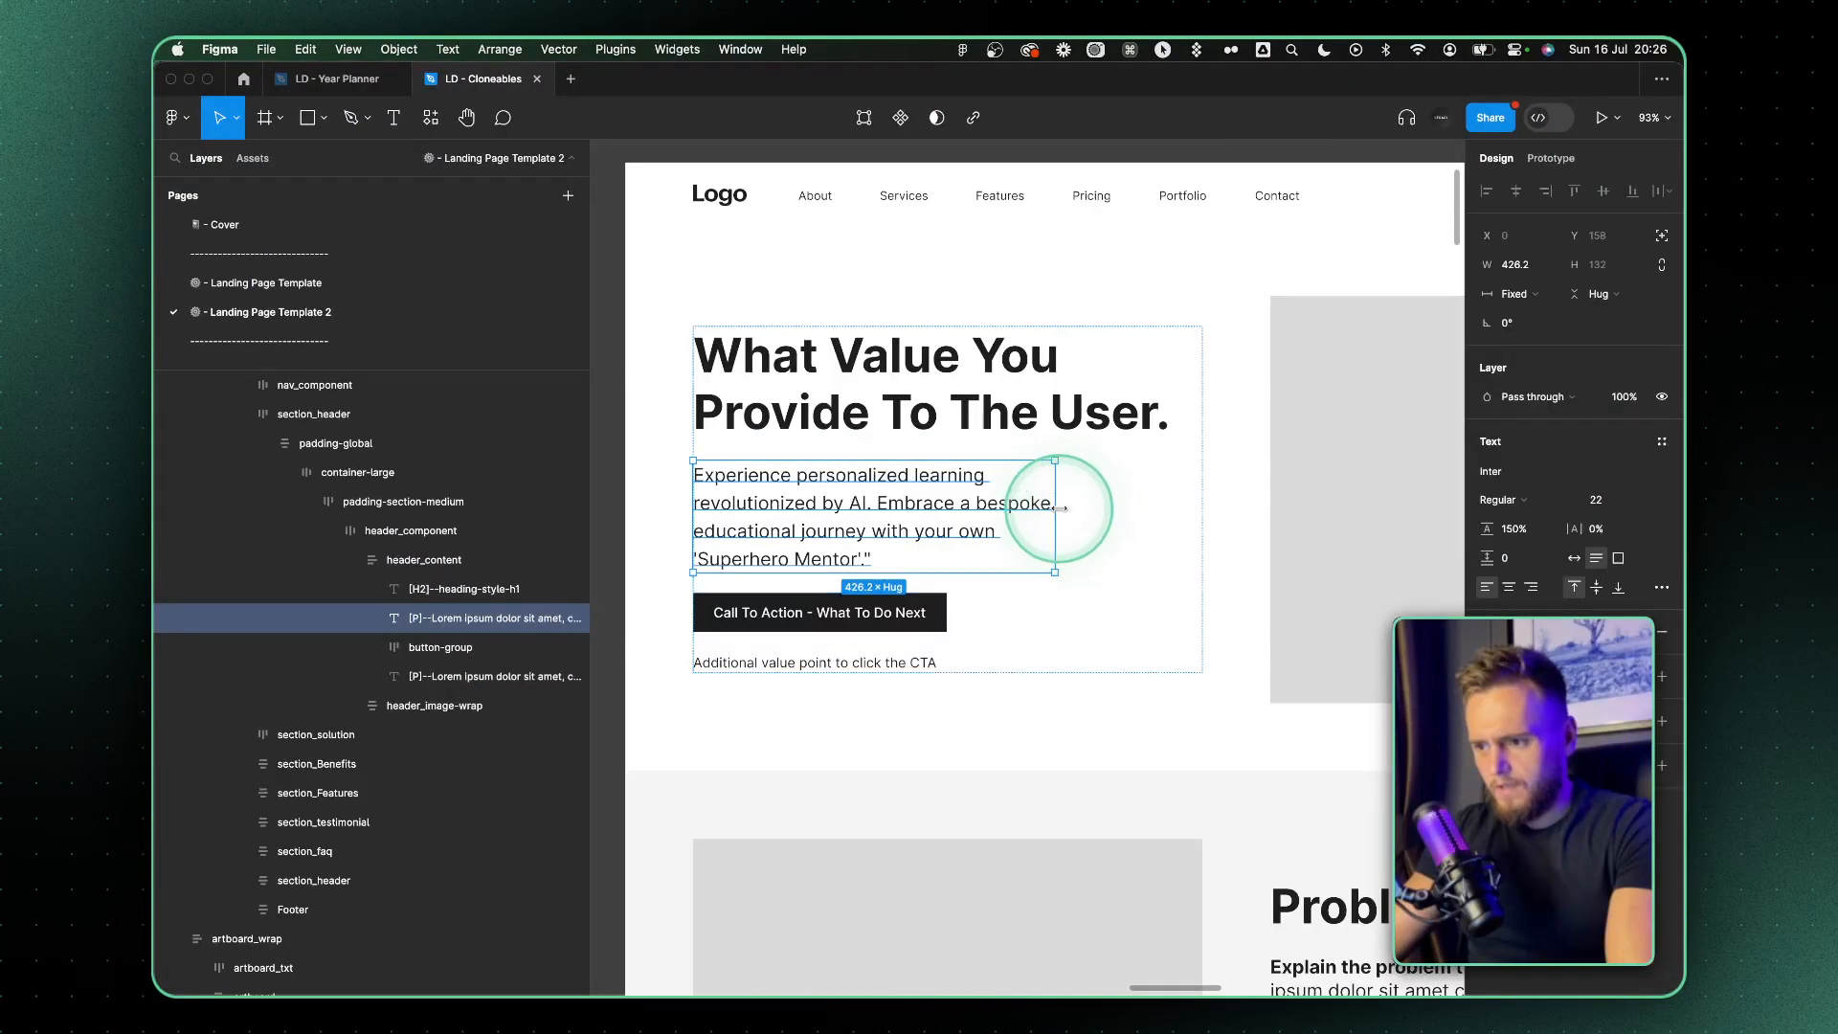
pyautogui.moveTo(1106, 507); pyautogui.dragTo(1139, 510)
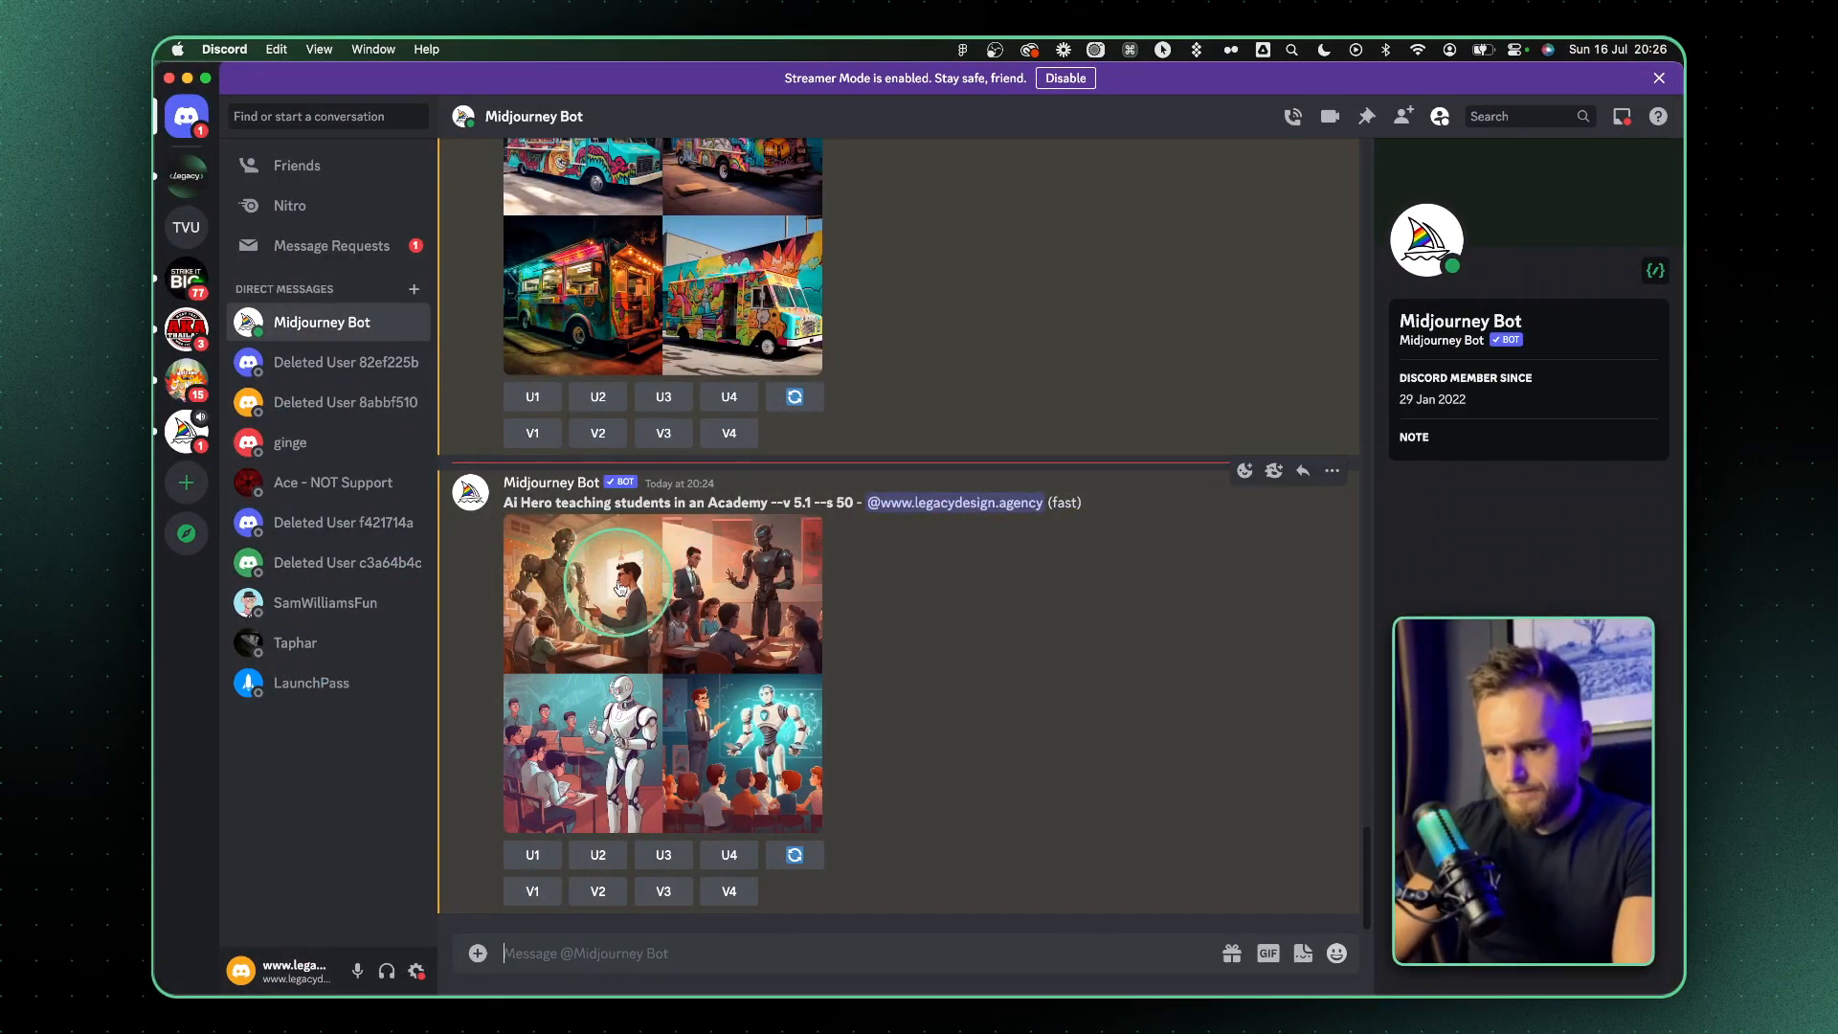
# In Discord, submit the Midjourney imagine prompt "Ai Hero teaching students in an Academy, uber realistic black background, teal hints and tones"
pyautogui.click(619, 588)
pyautogui.click(507, 476)
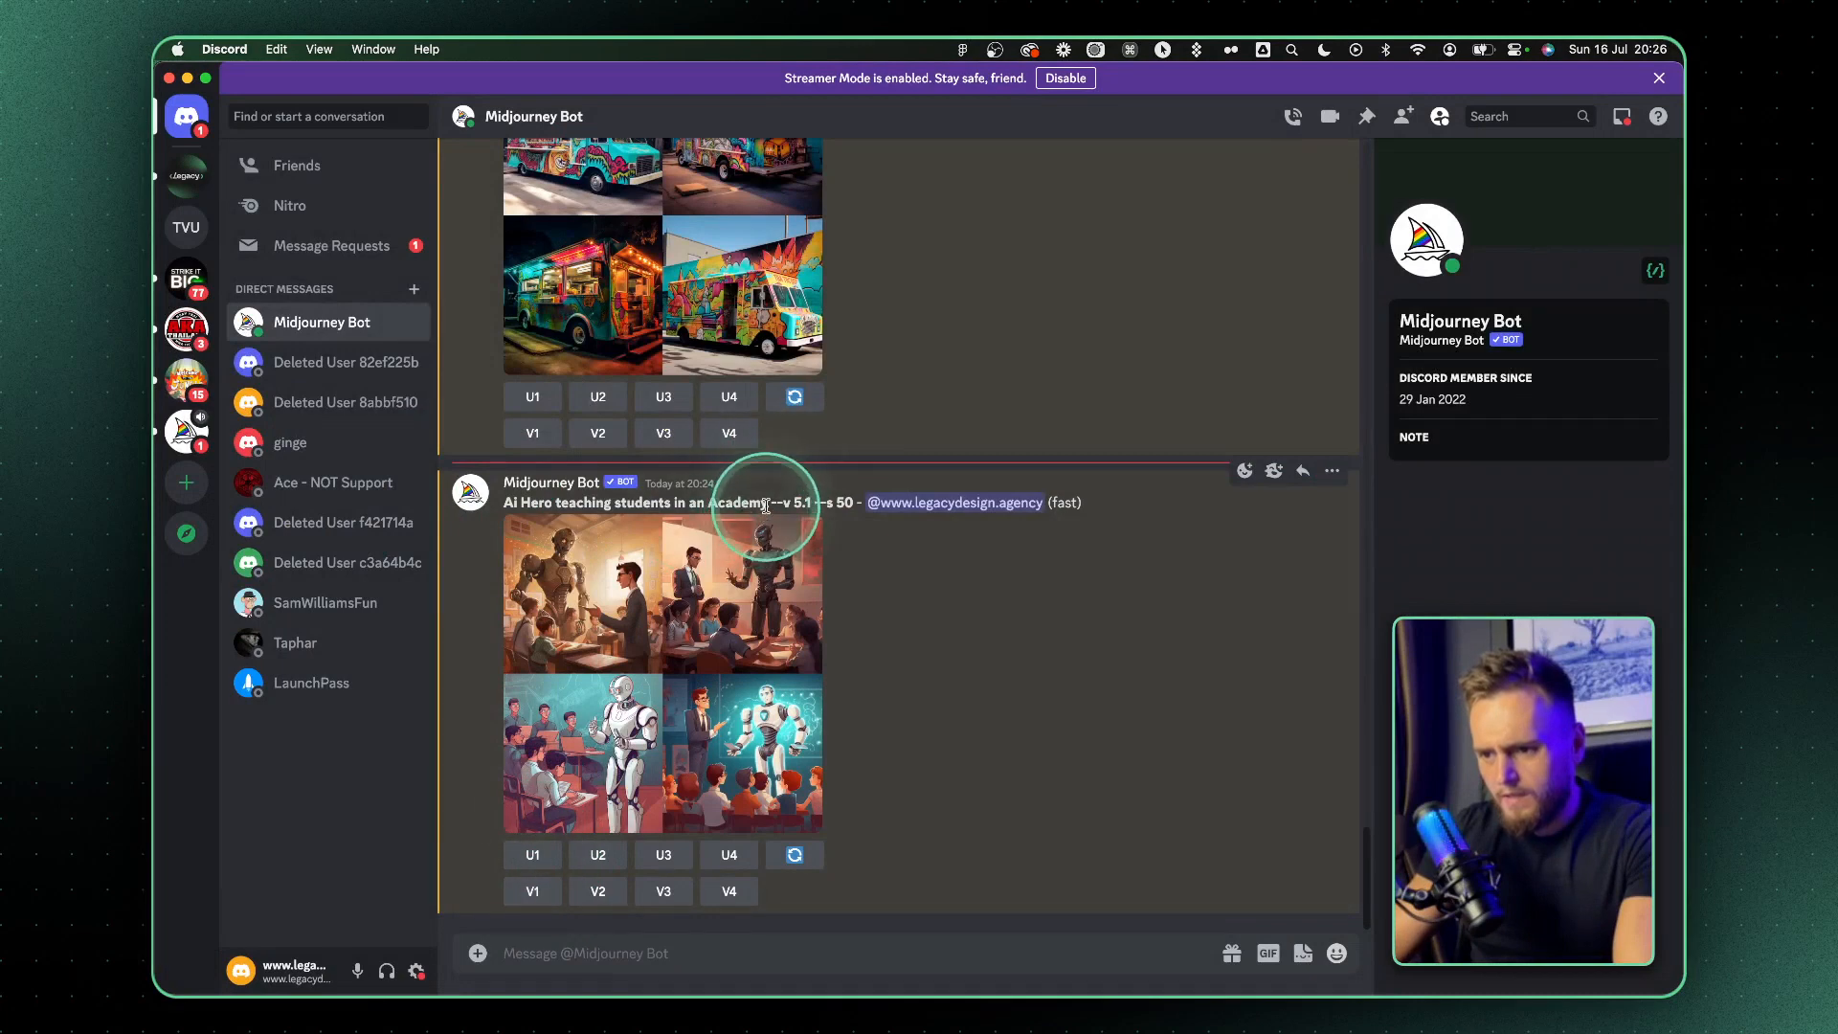
pyautogui.moveTo(766, 506); pyautogui.dragTo(496, 506)
pyautogui.press('super+c')
pyautogui.click(475, 951)
pyautogui.click(519, 903)
pyautogui.click(599, 618)
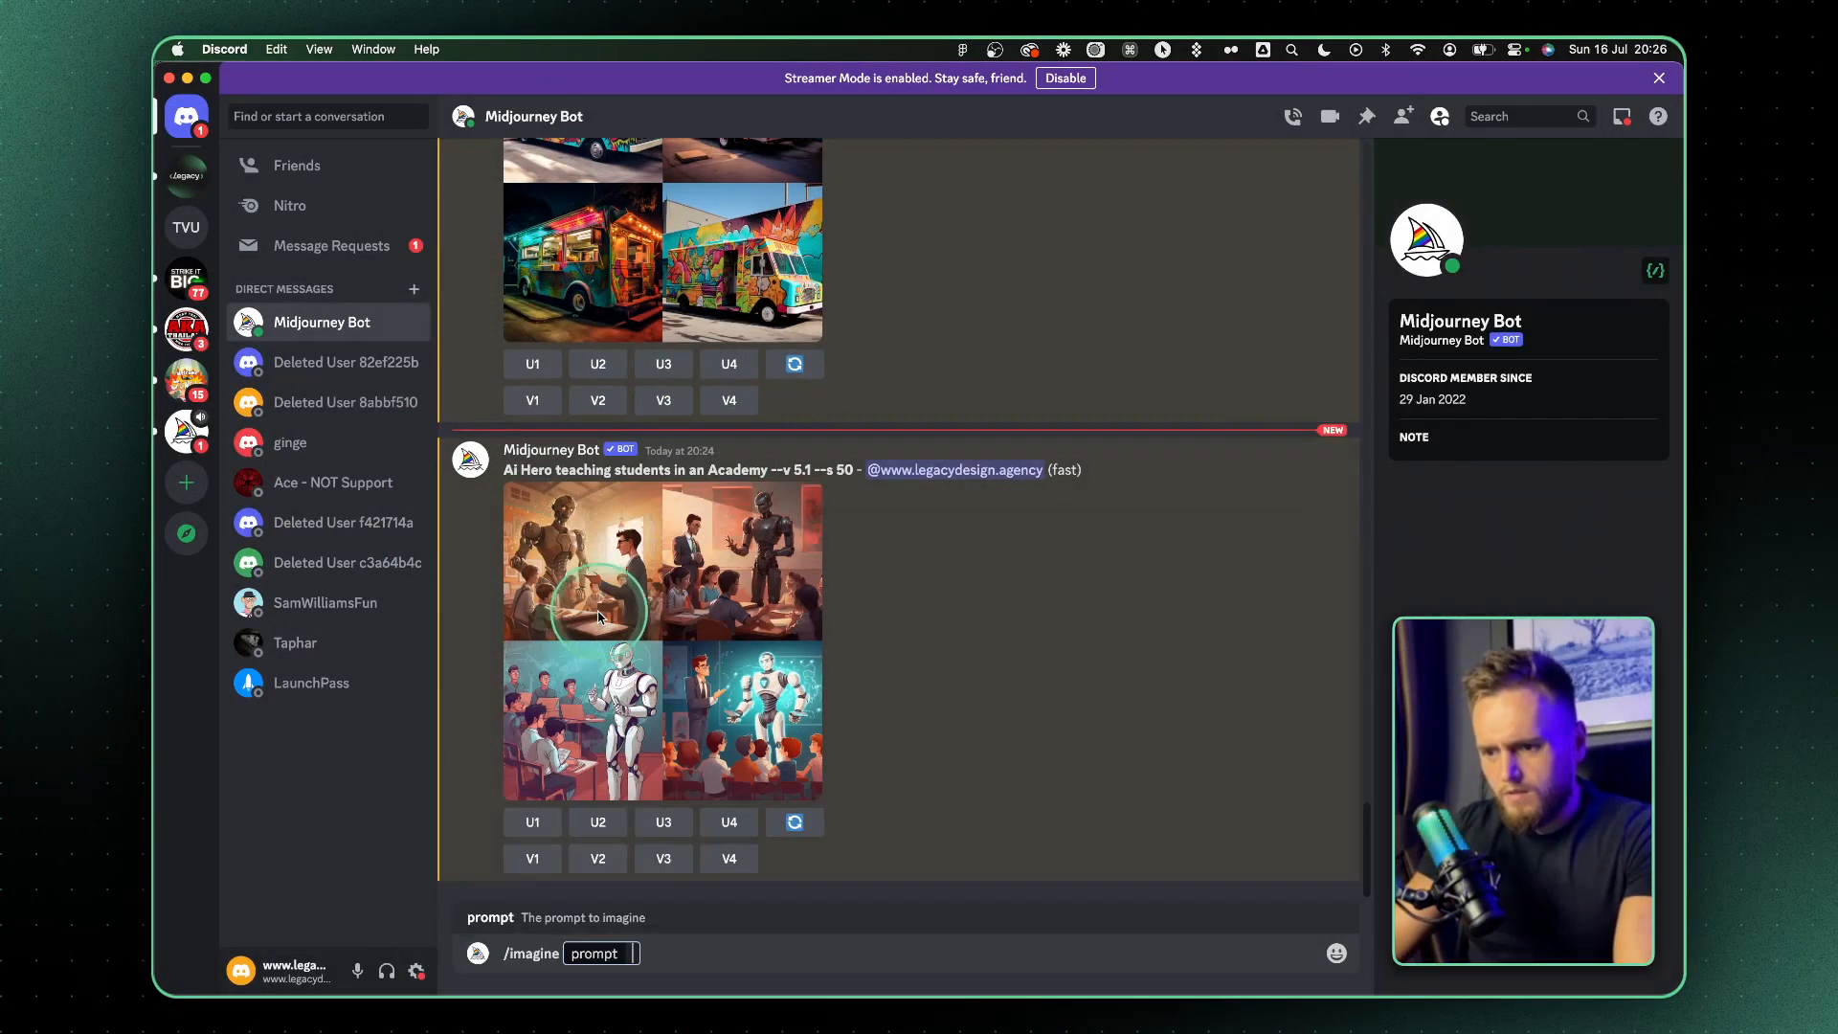
pyautogui.press('super+v')
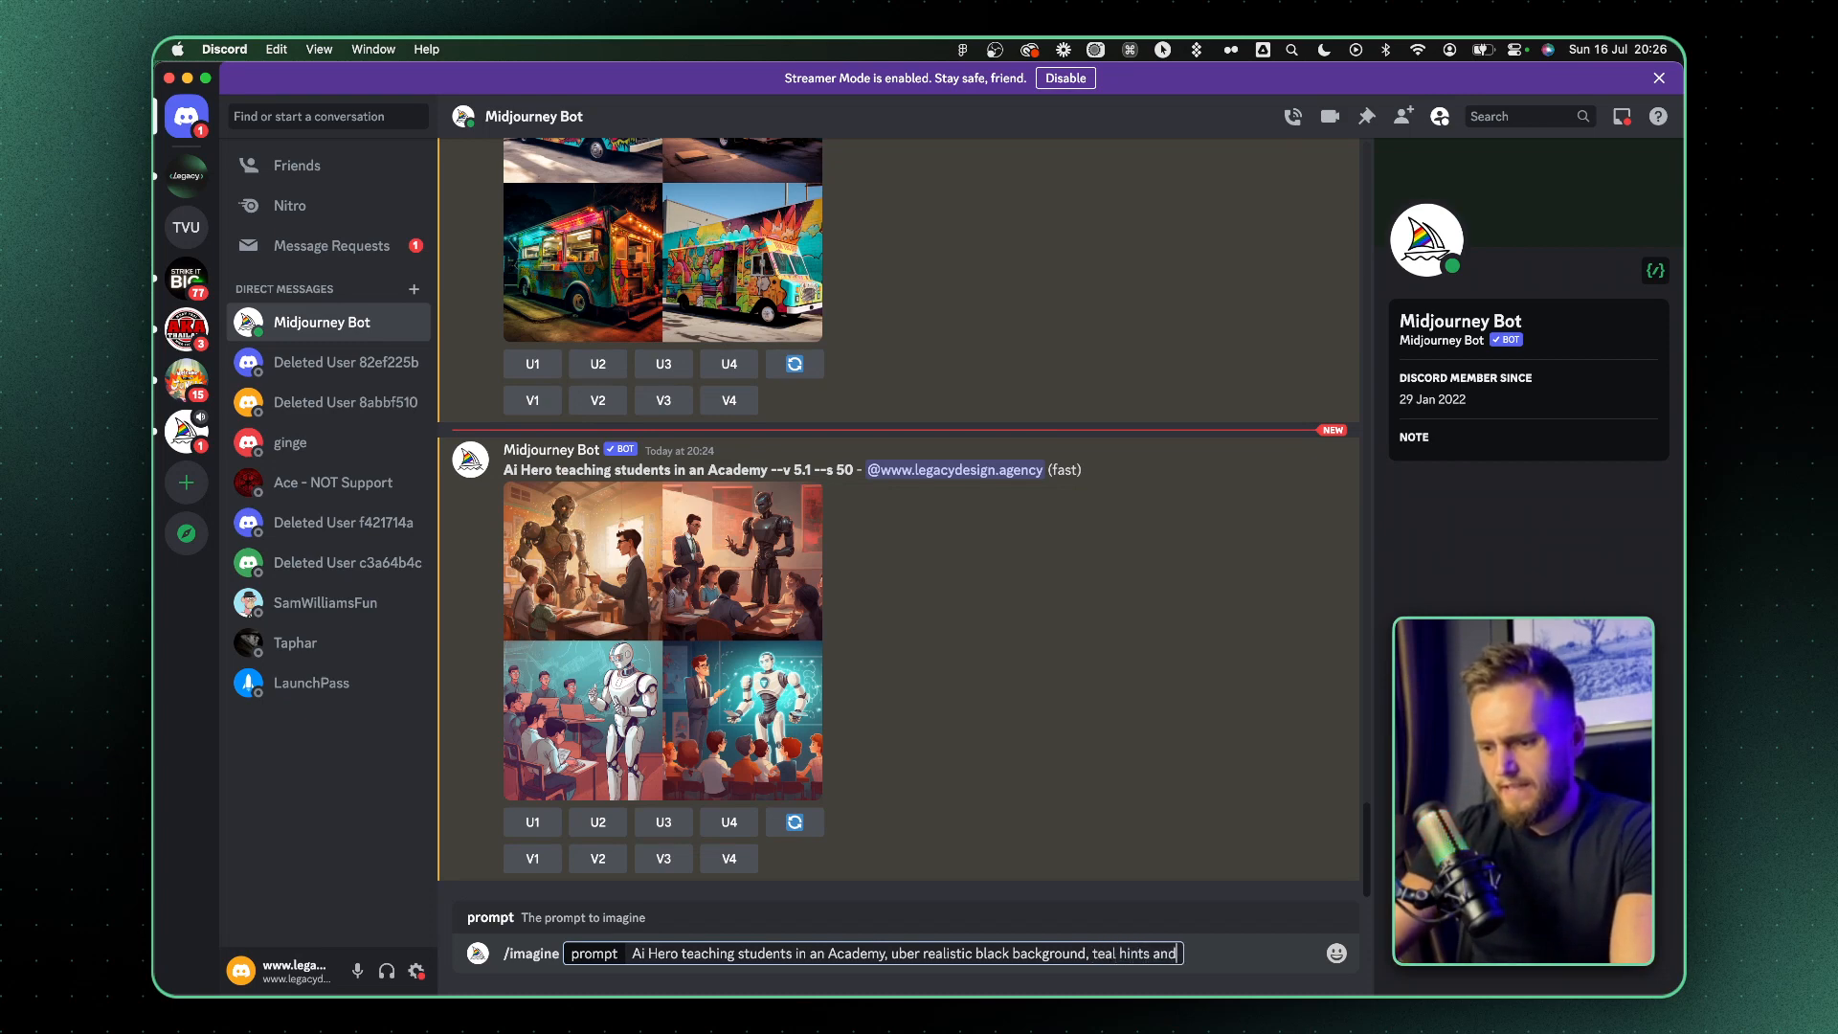
pyautogui.press('Return')
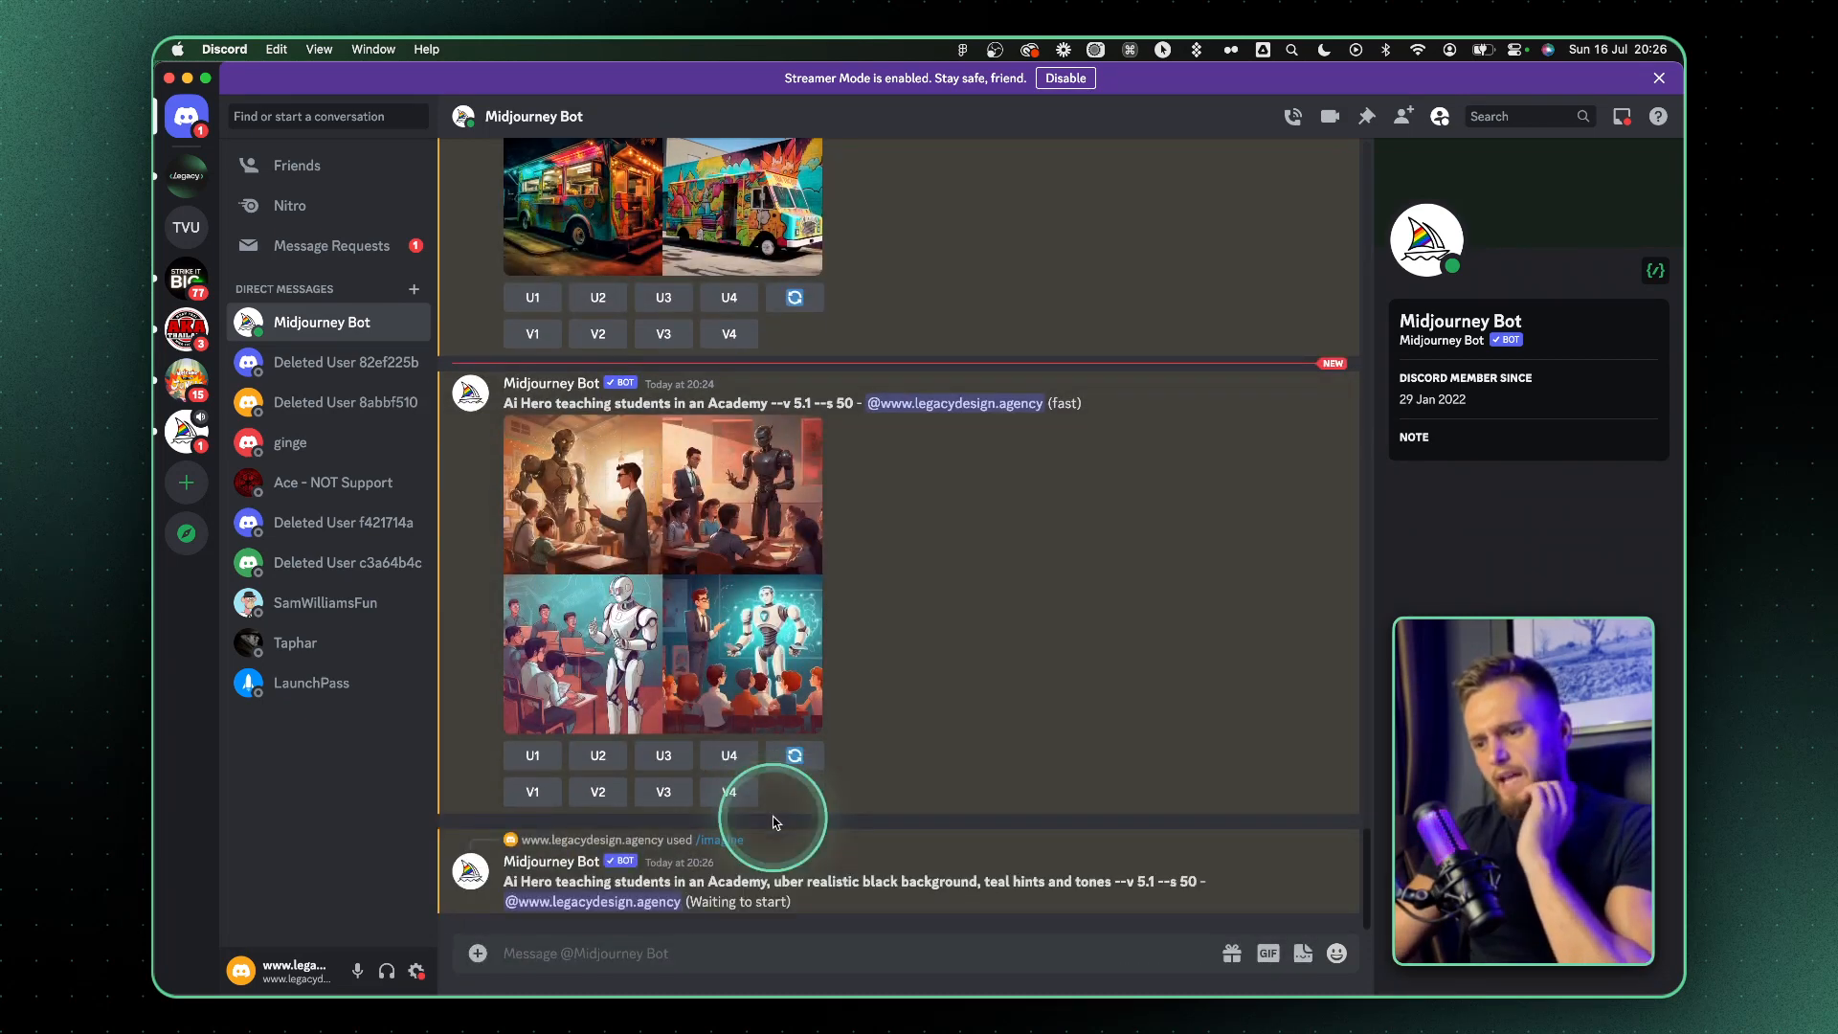
# Switch to Figma and give the navigation bar a color-black-50 background with color-white-50 logo and links
pyautogui.press('super+Tab')
pyautogui.scroll(-2, 979, 518)
pyautogui.click(731, 319)
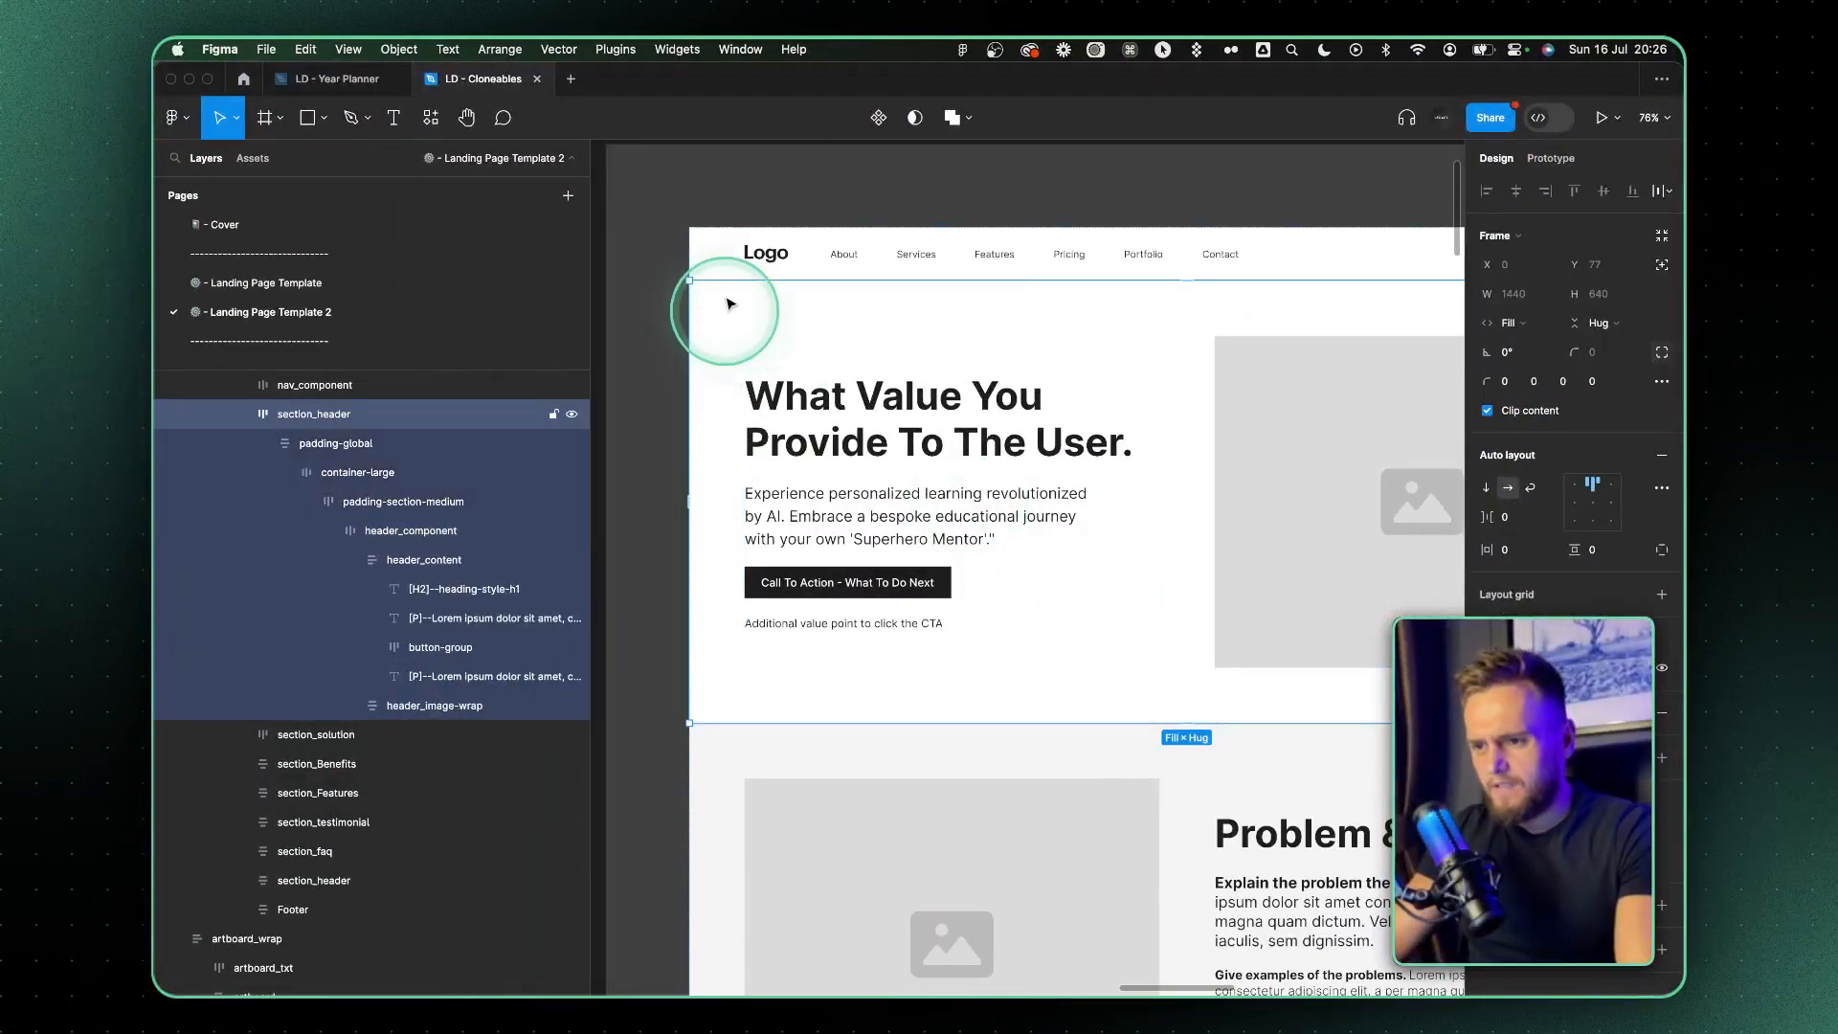
pyautogui.click(731, 254)
pyautogui.hscroll(2, 1149, 431)
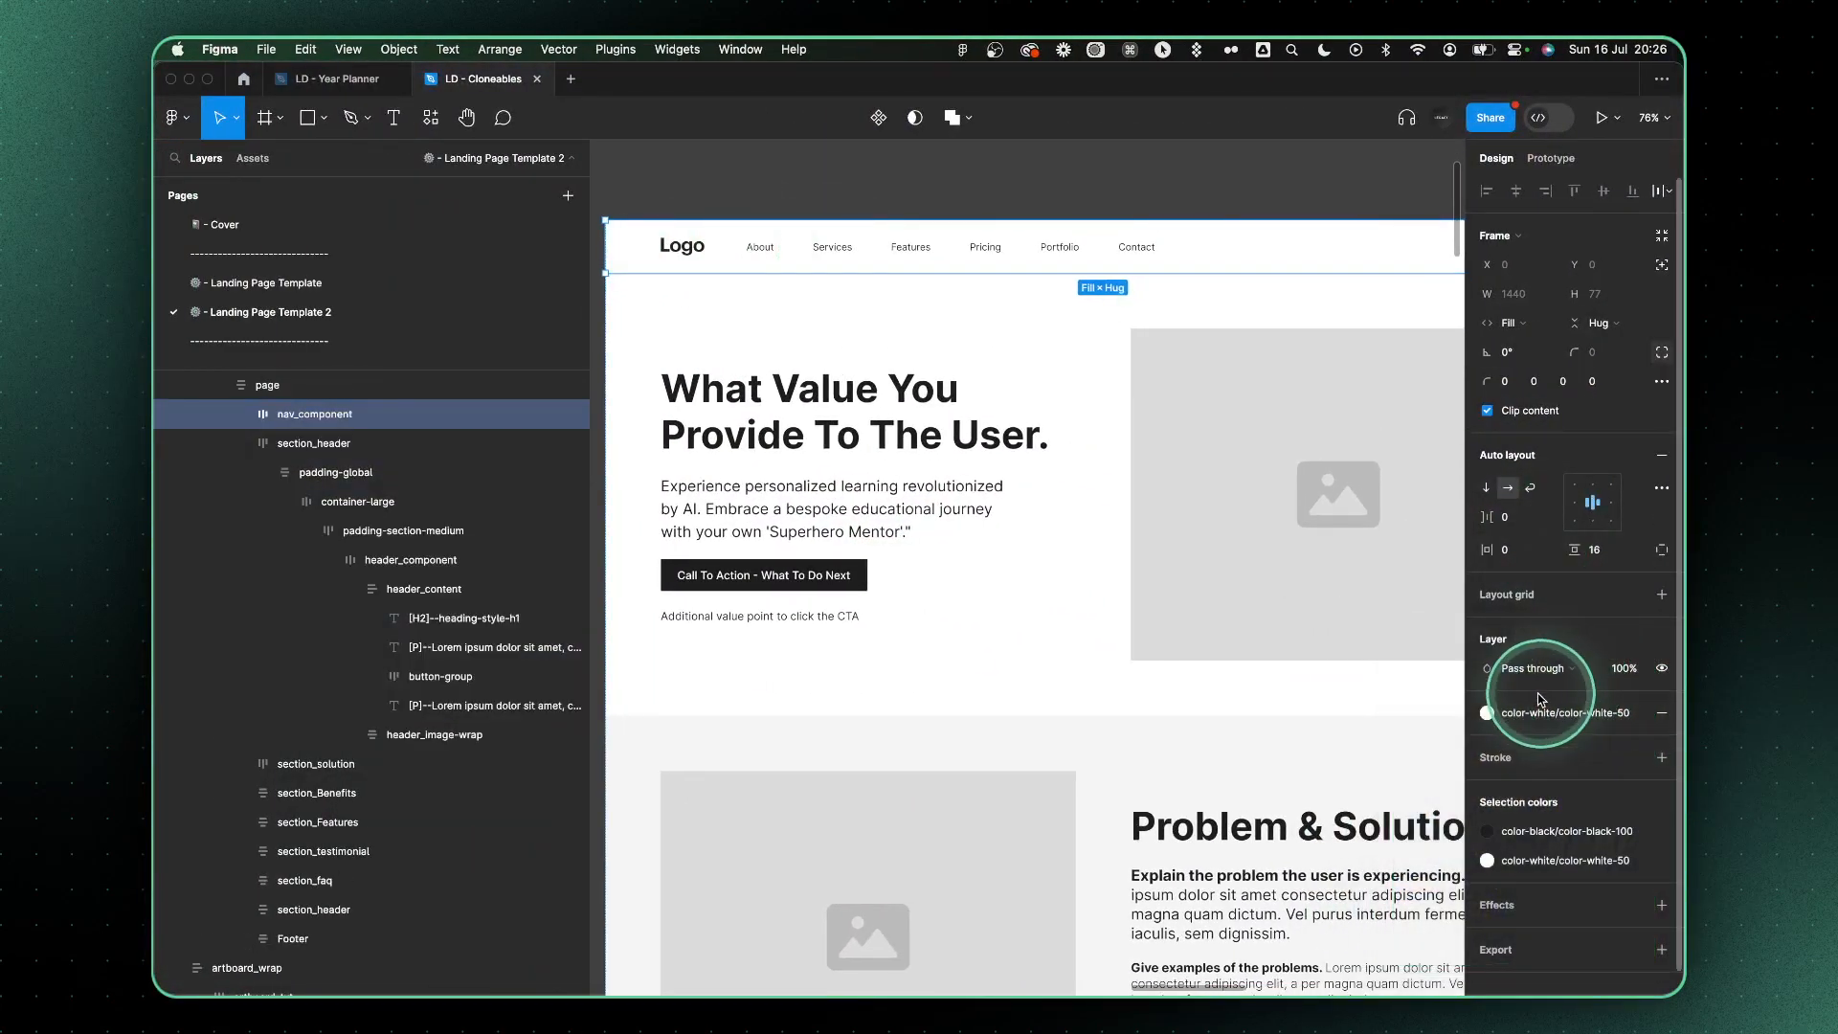
pyautogui.click(1525, 715)
pyautogui.click(1305, 900)
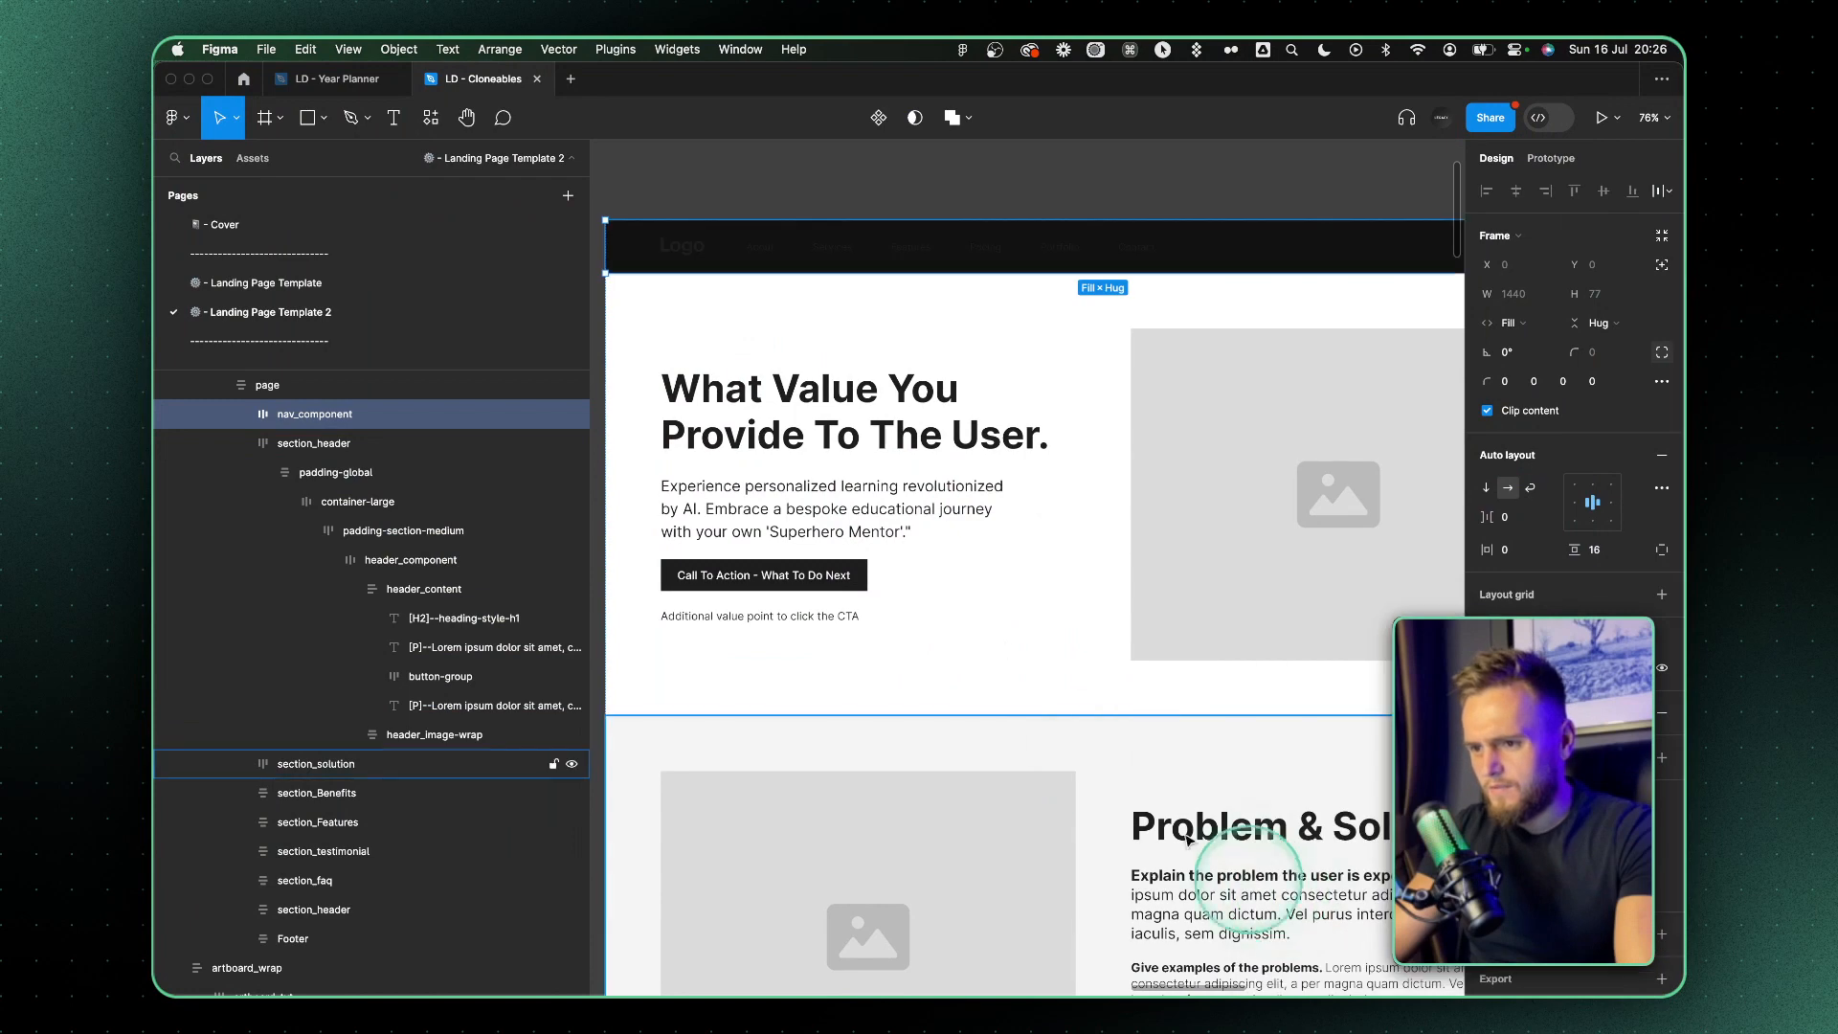
pyautogui.click(1529, 833)
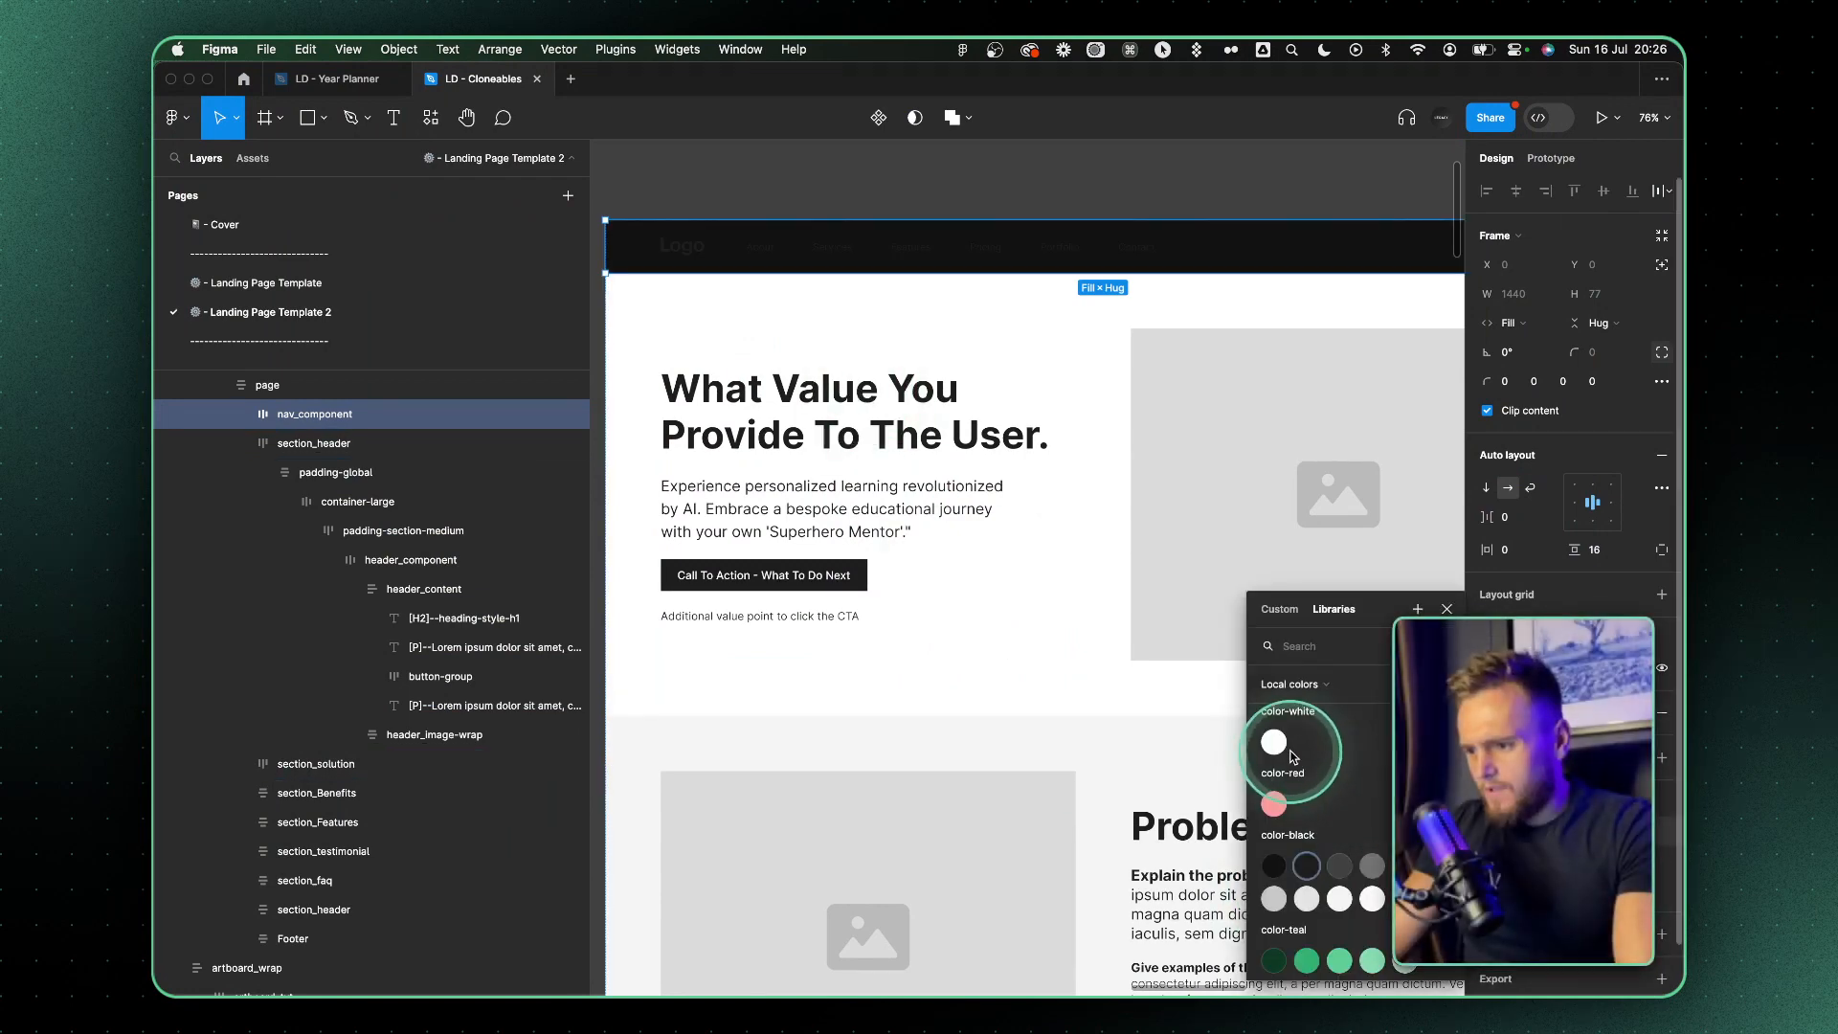
pyautogui.click(1281, 749)
pyautogui.click(1525, 859)
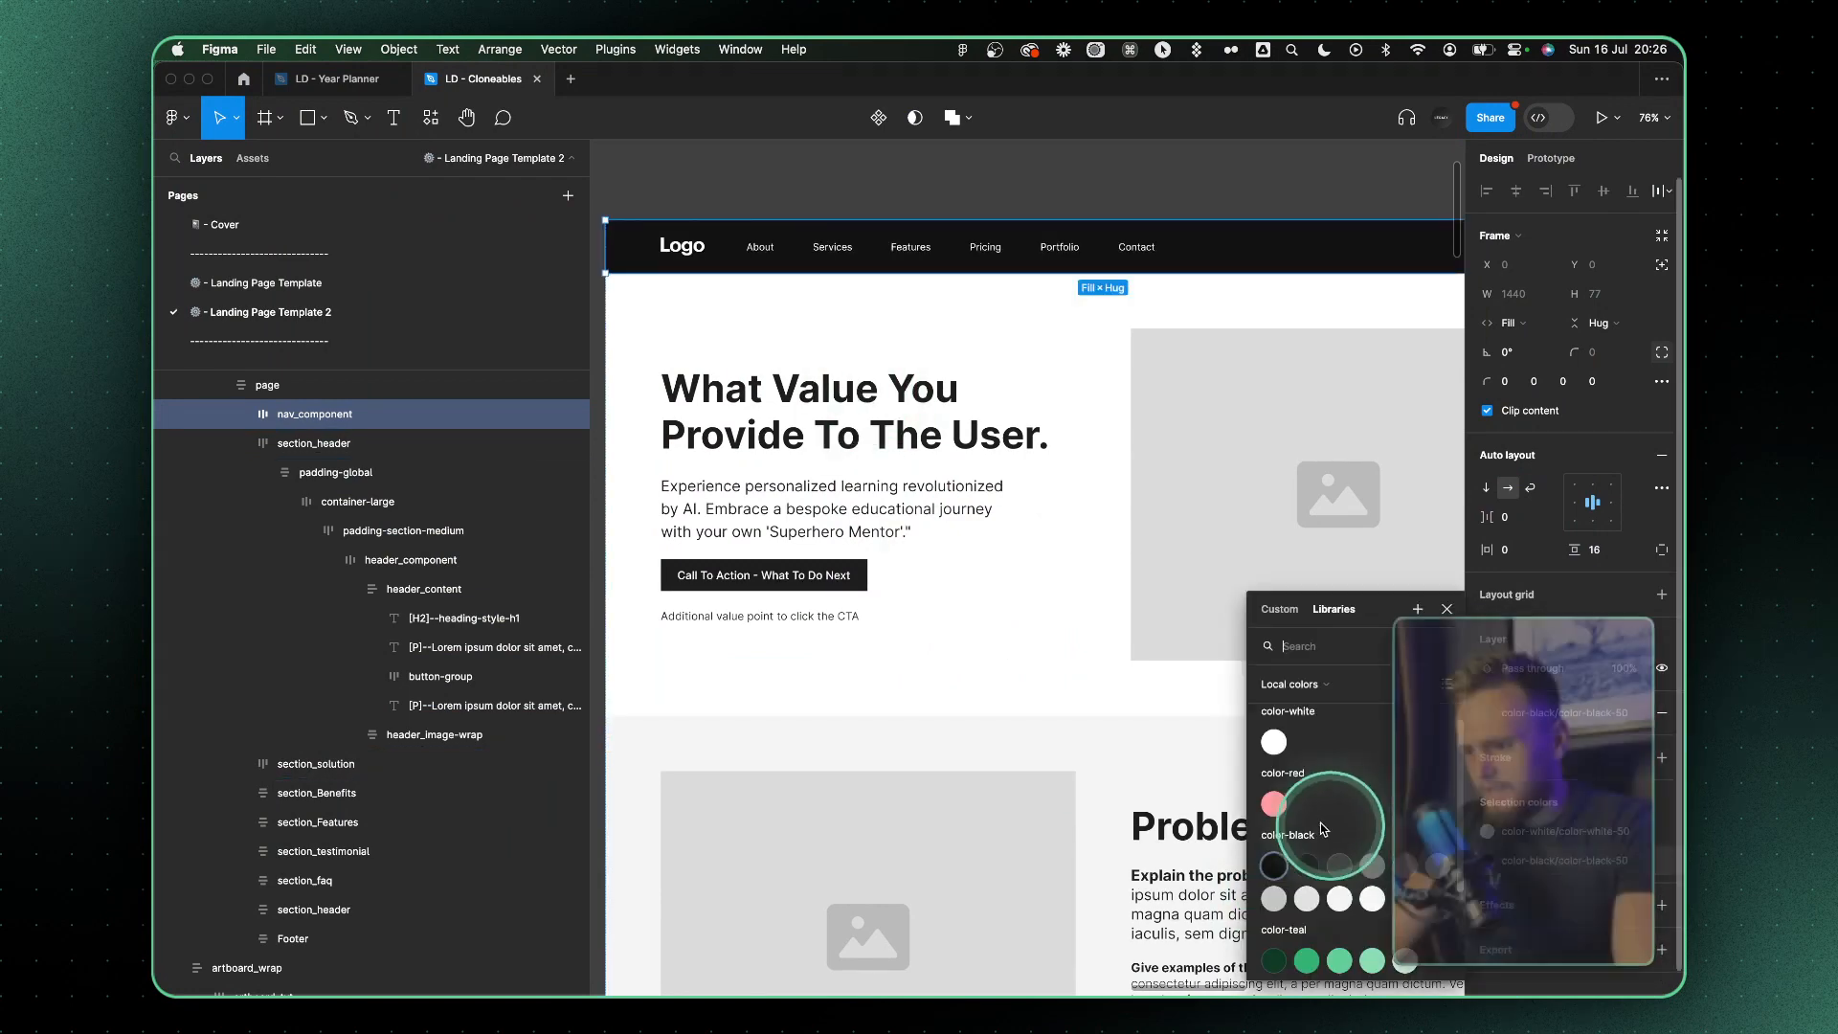
pyautogui.click(1279, 750)
pyautogui.click(1522, 724)
pyautogui.click(1278, 884)
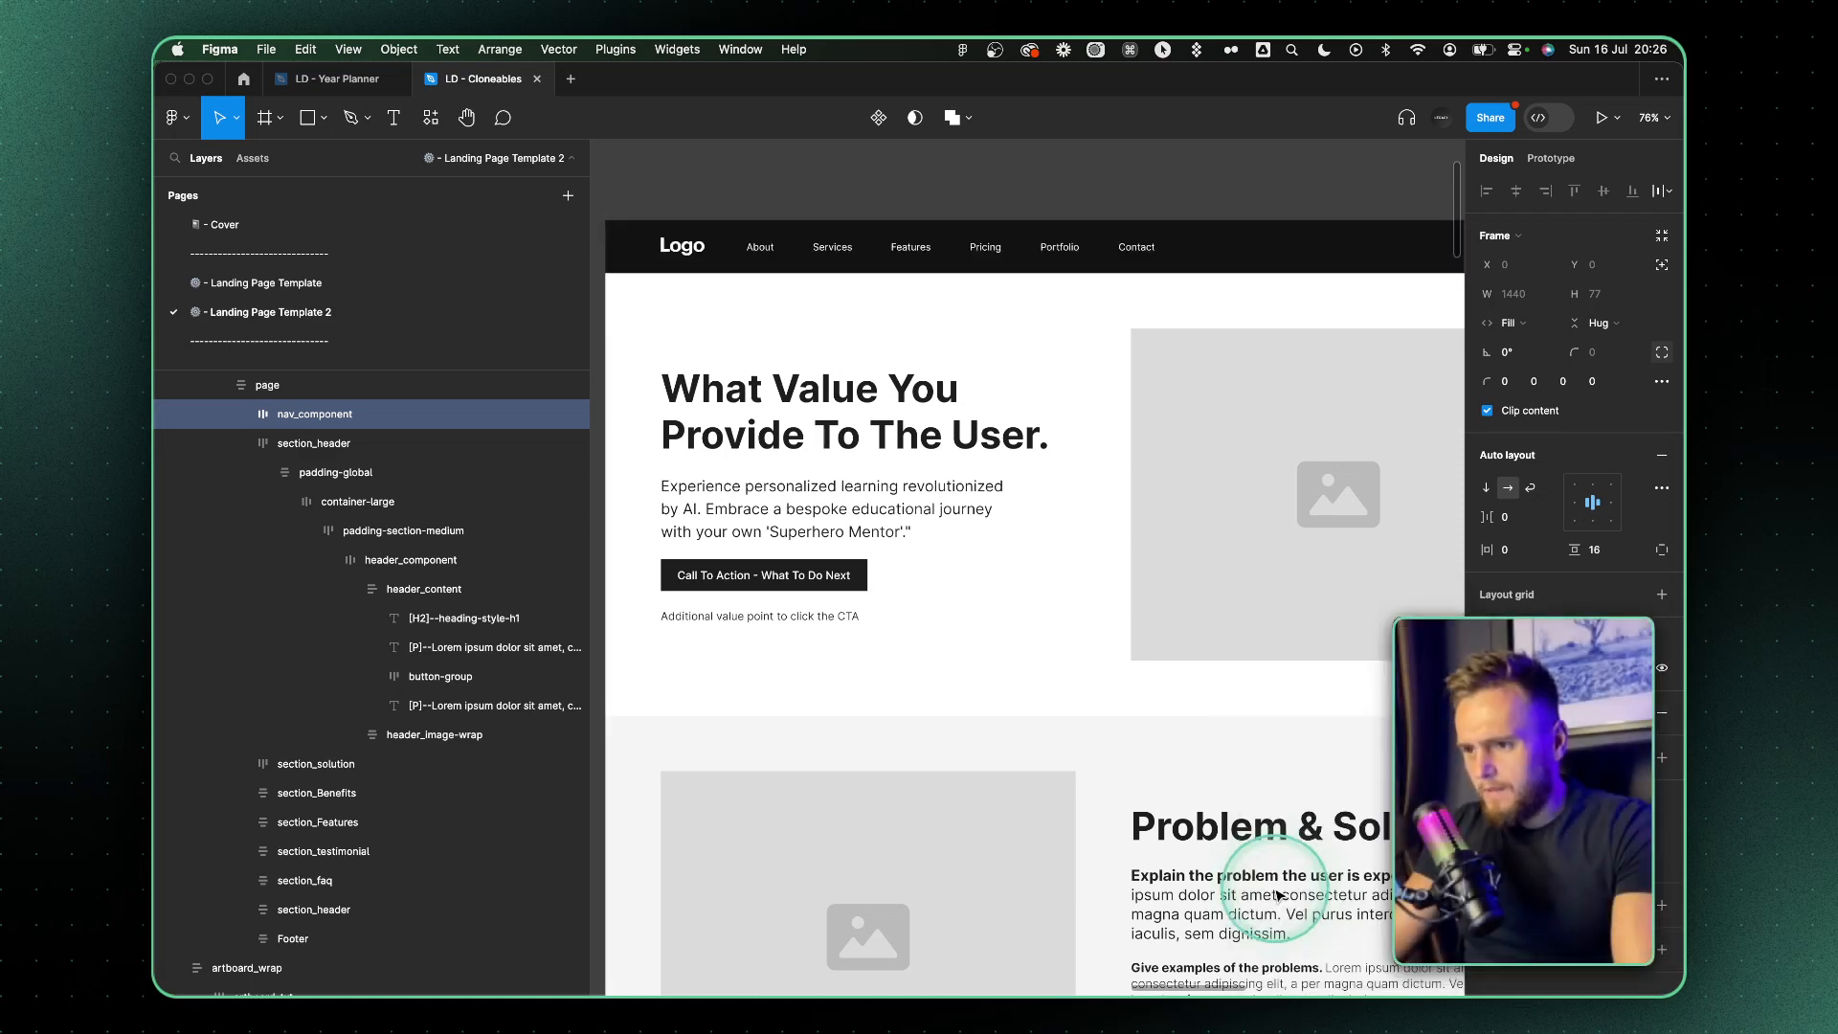
# Set the hero section's background to color-black-50 and recolor its color-black-100 elements with the lightest color-black shade
pyautogui.click(850, 296)
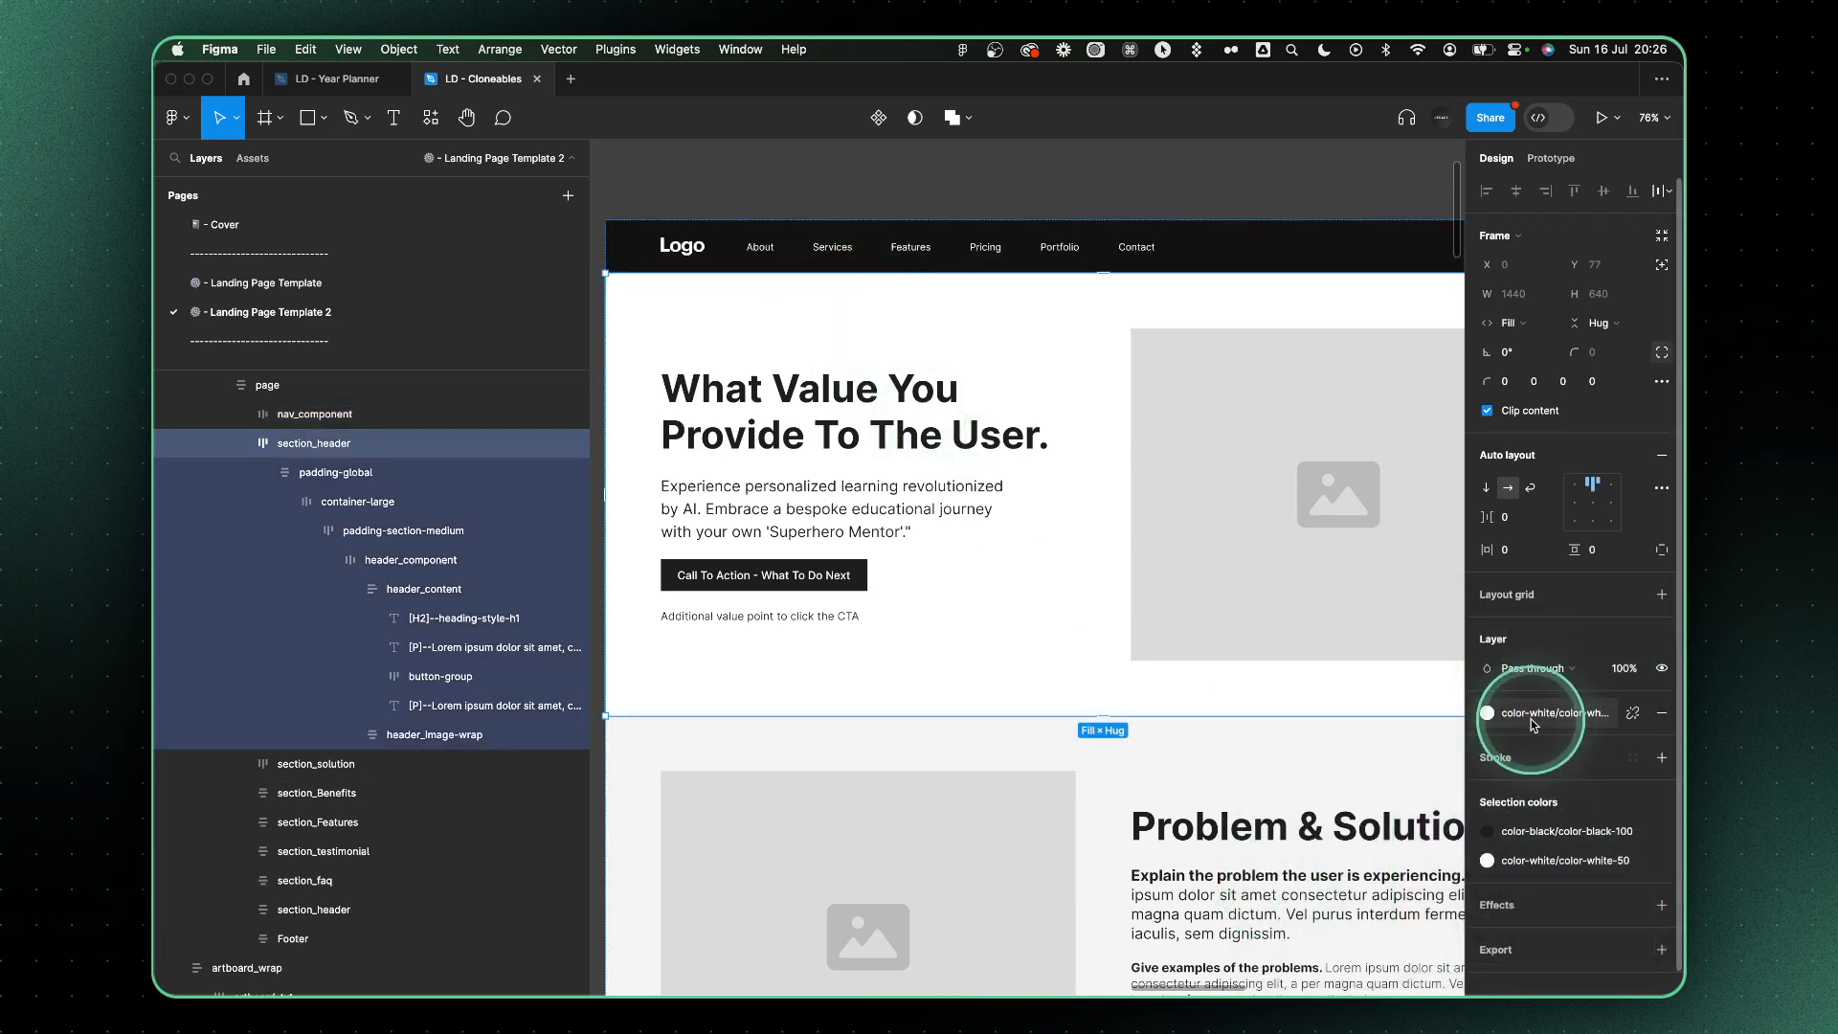
pyautogui.click(1487, 713)
pyautogui.click(1278, 885)
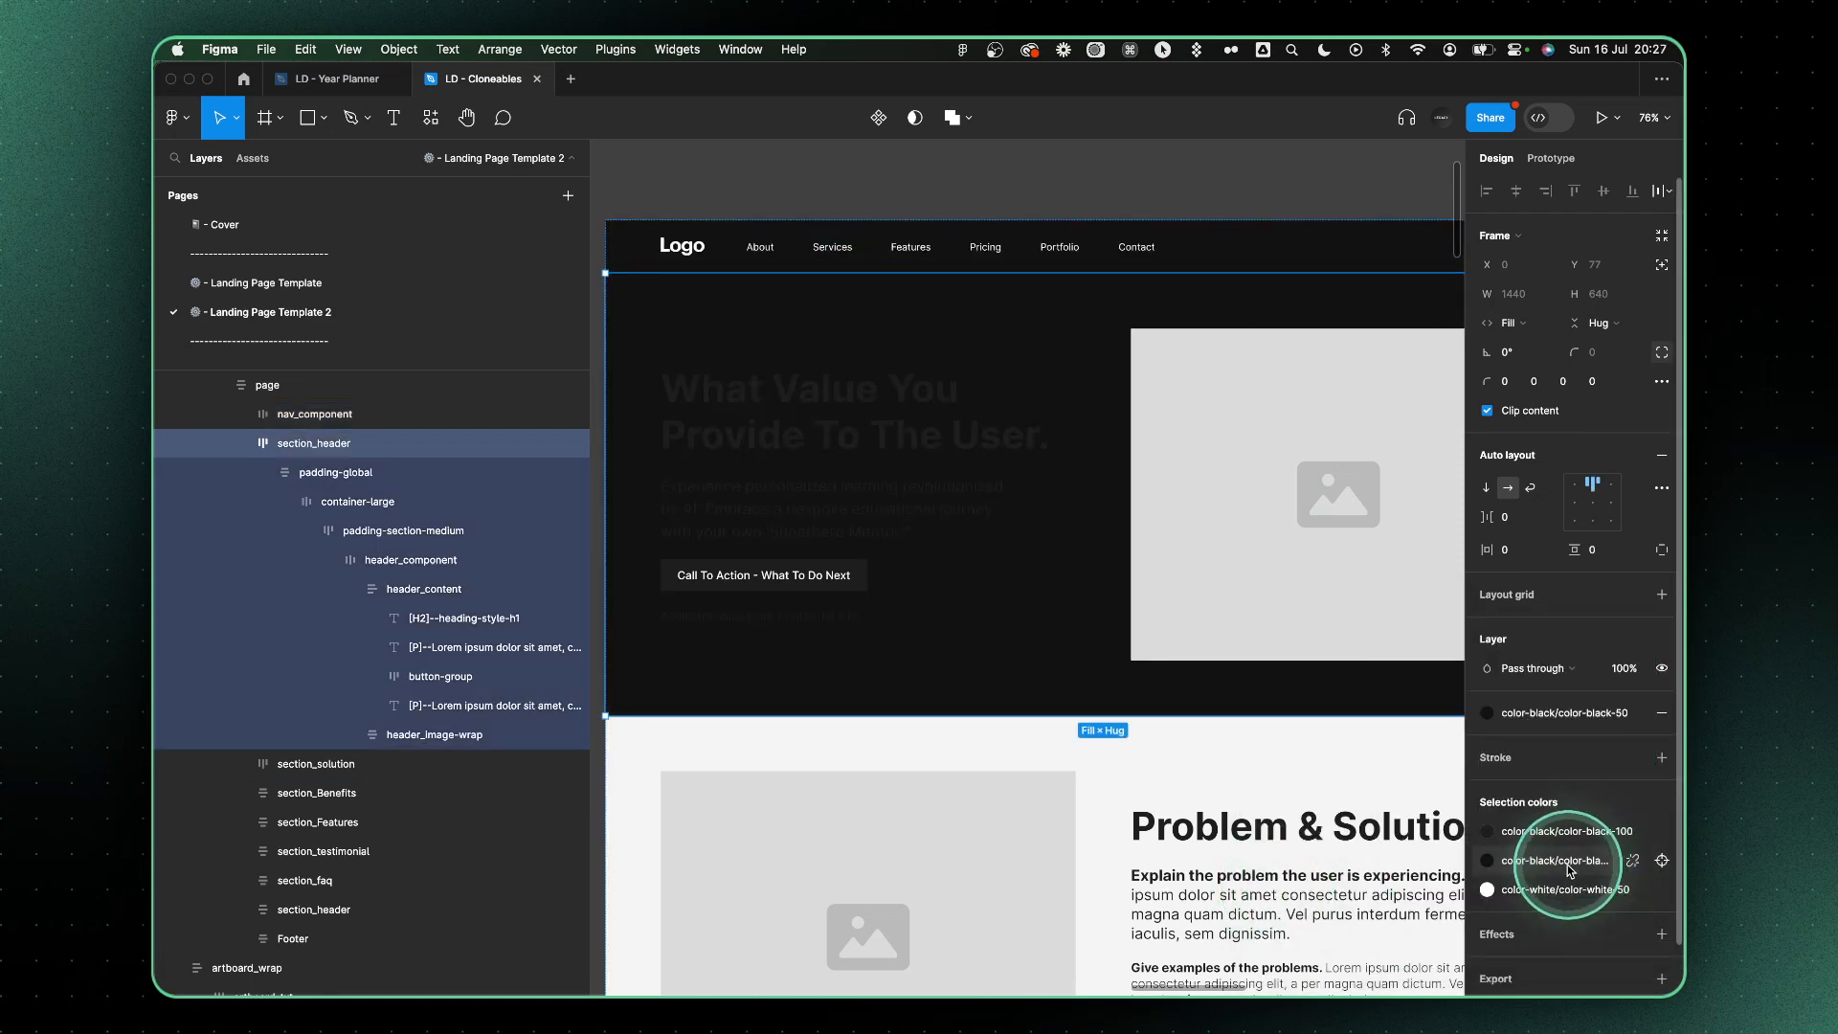
pyautogui.click(1563, 833)
pyautogui.click(1373, 898)
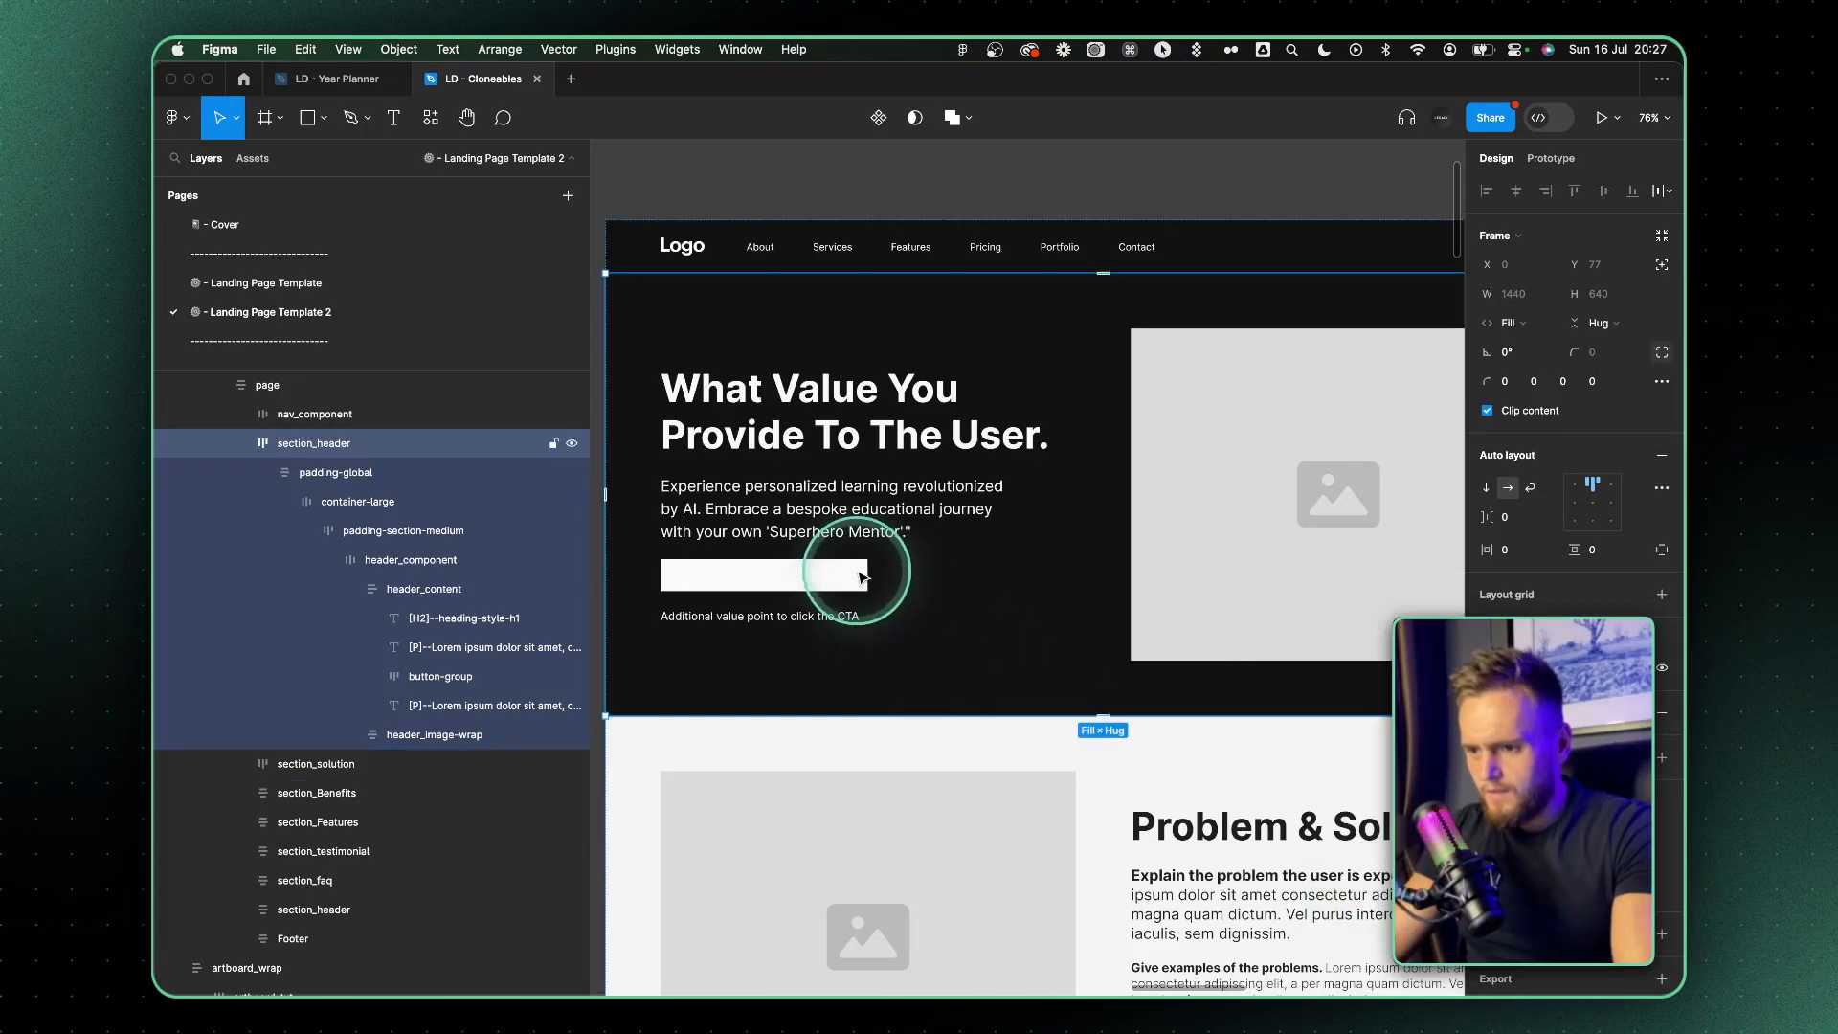
# Recolor the hero paragraph with a light grey shade from the color-black styles
pyautogui.click(956, 517)
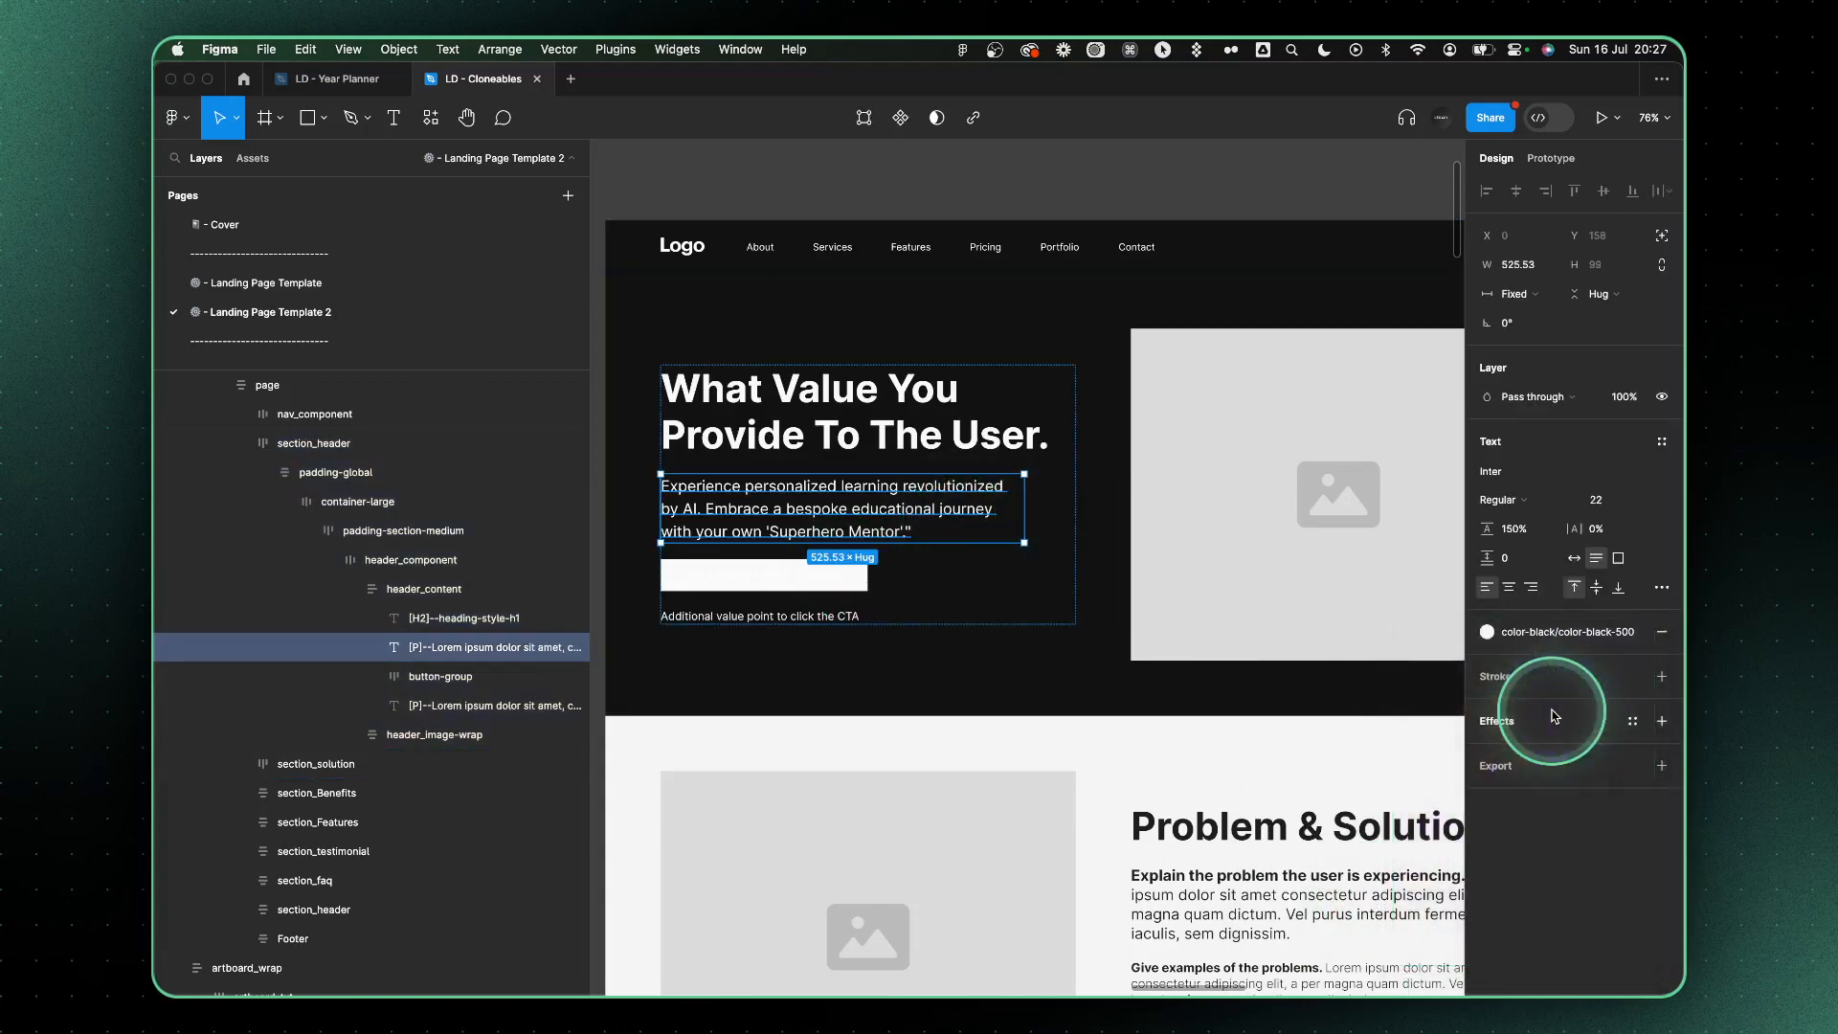
pyautogui.click(1544, 642)
pyautogui.click(1269, 878)
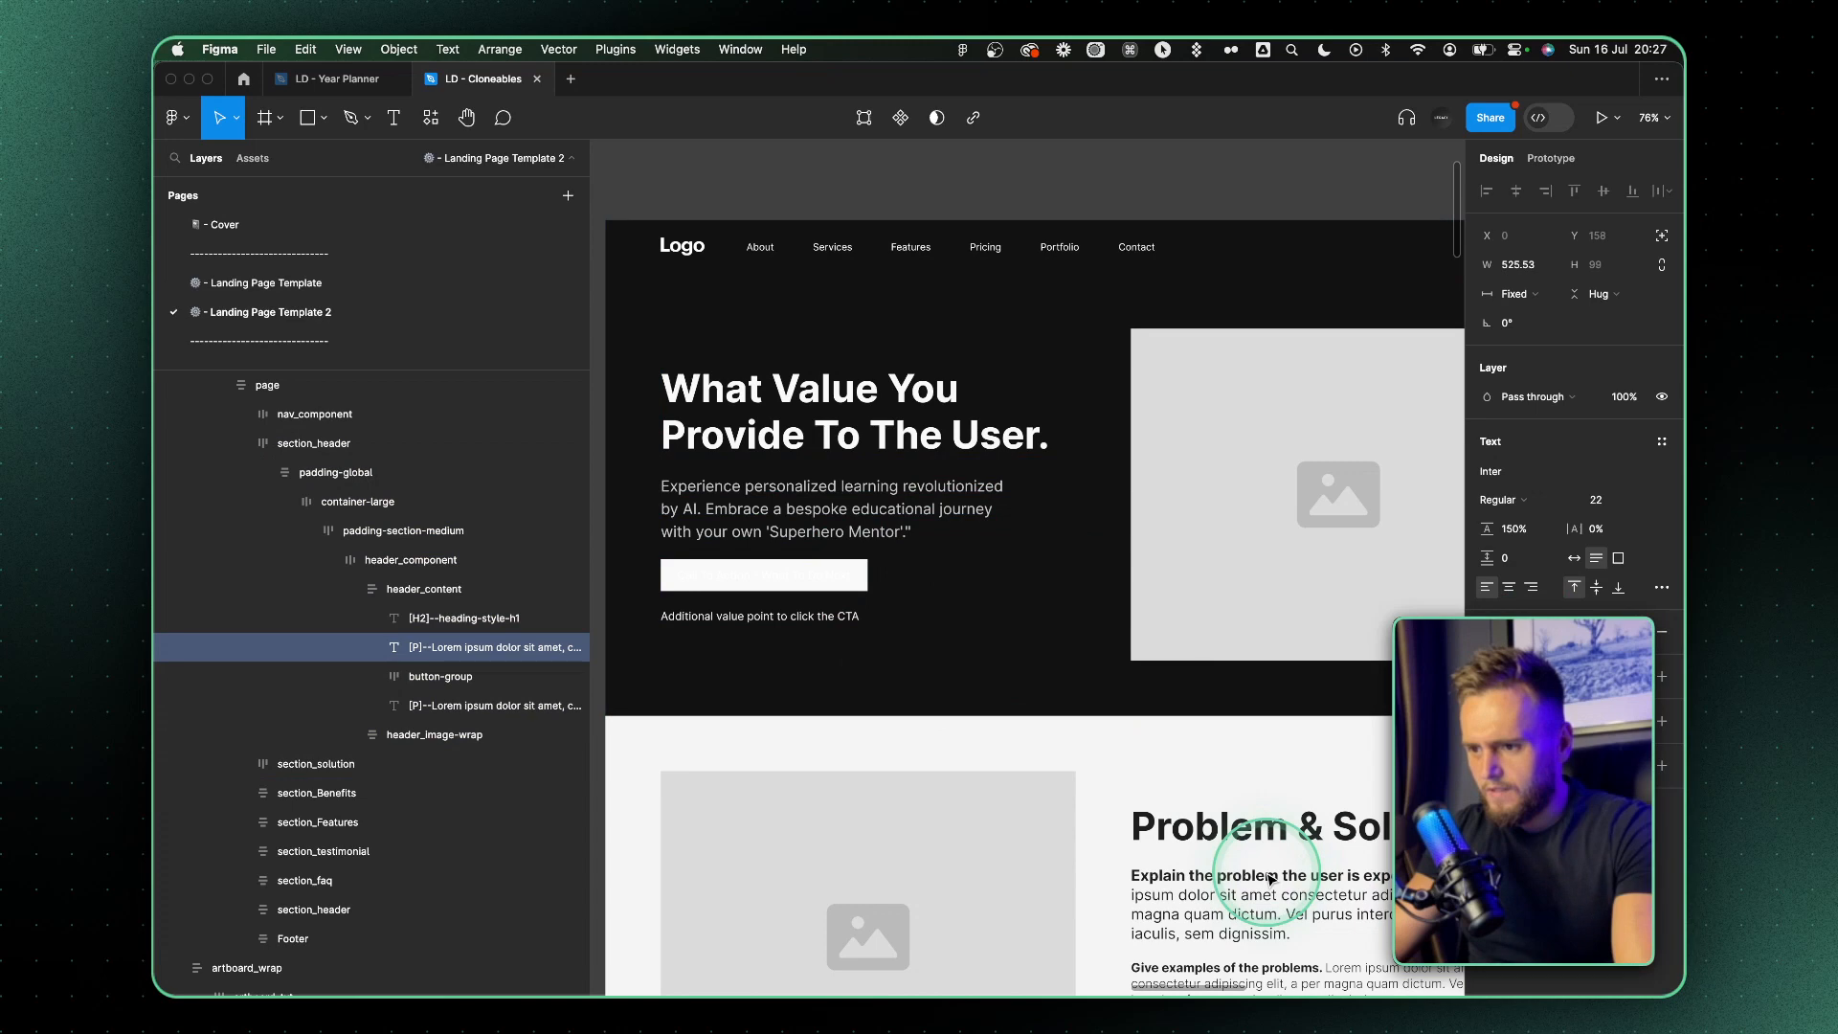
pyautogui.click(1536, 632)
pyautogui.click(1437, 830)
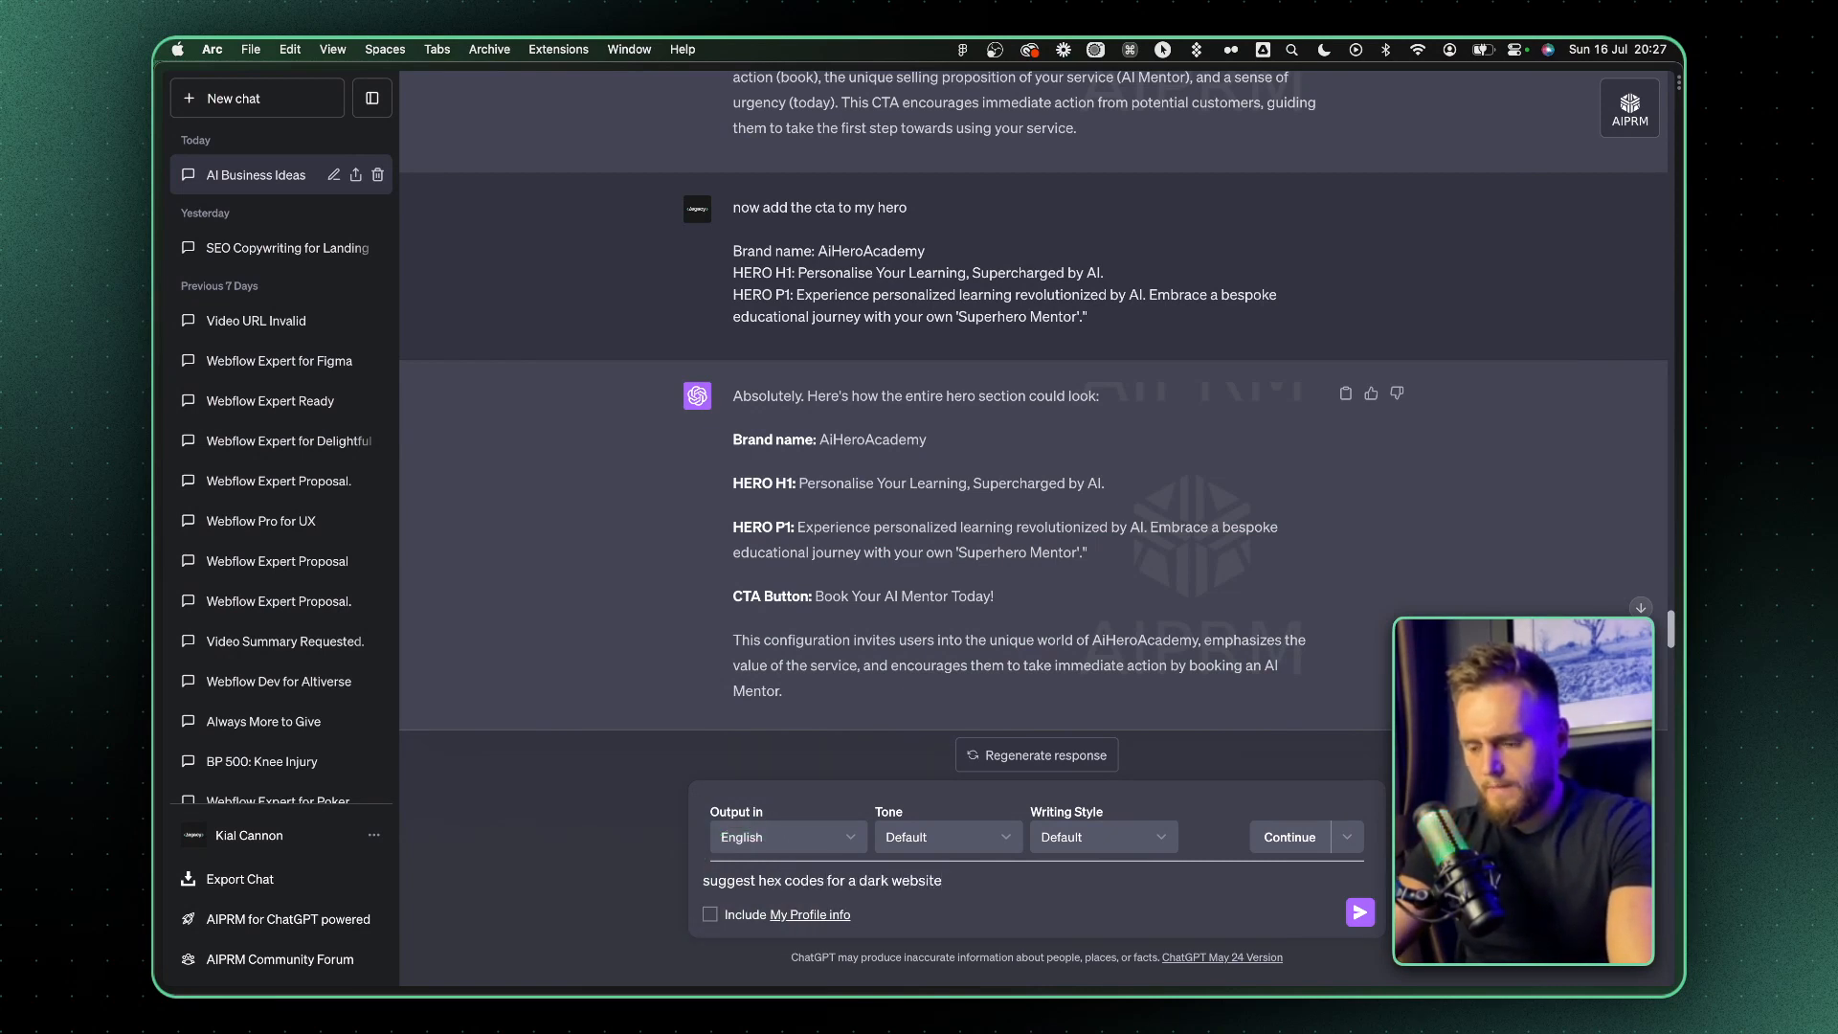
# Switch to ChatGPT and ask it to "suggest hex codes for a dark website with teal hues"
pyautogui.write('teal')
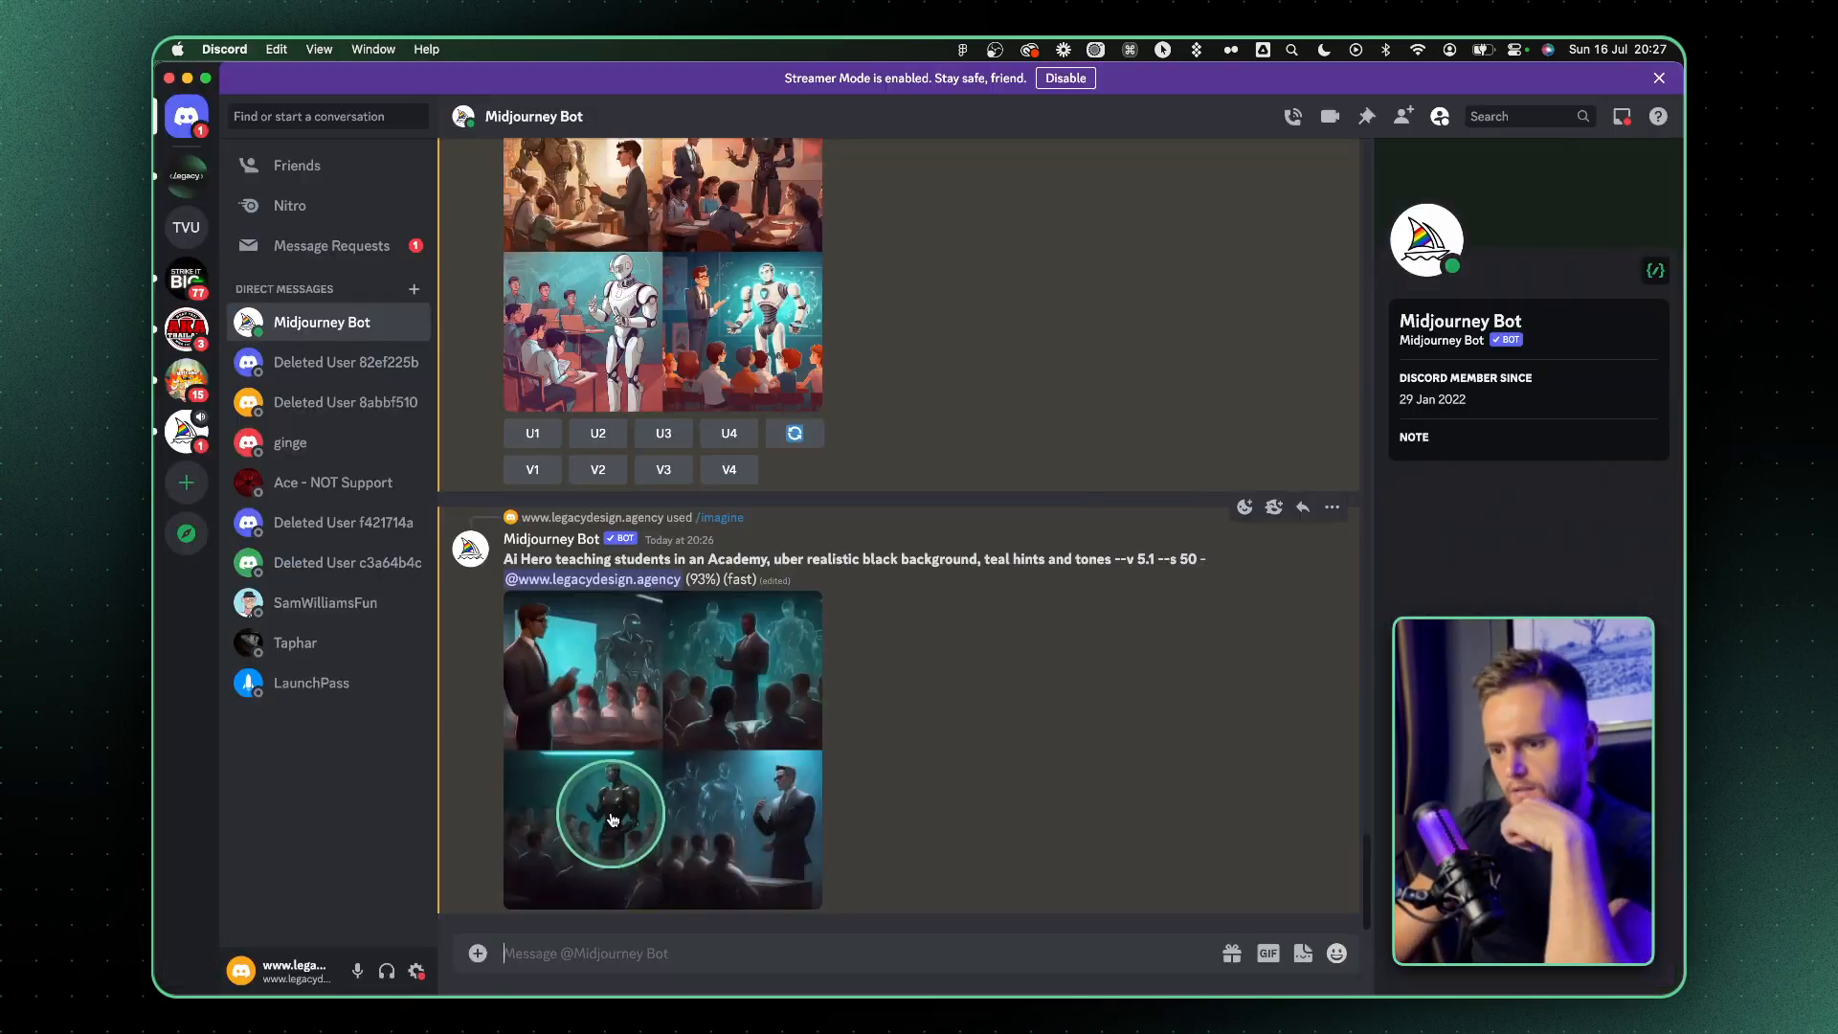
# Switch to Discord and have Midjourney make variations of the second image in the teal-toned AI Hero academy grid
pyautogui.click(613, 820)
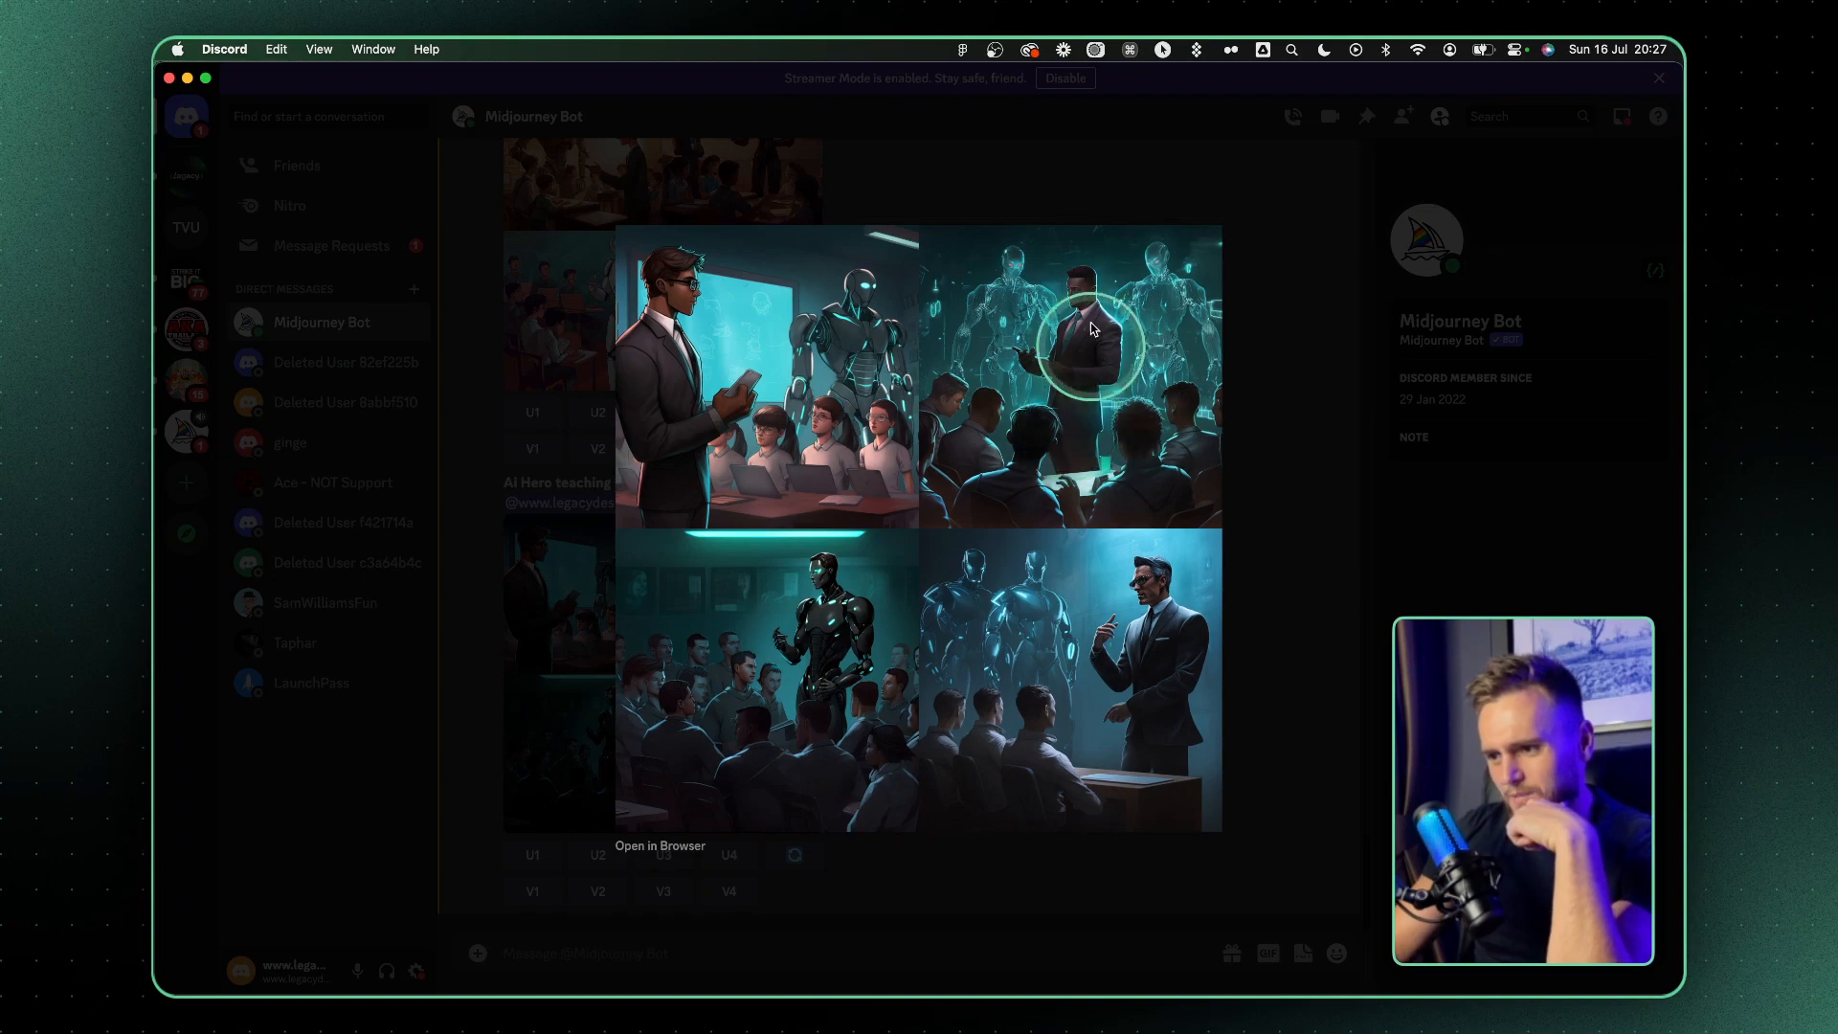
pyautogui.click(1260, 385)
pyautogui.click(598, 891)
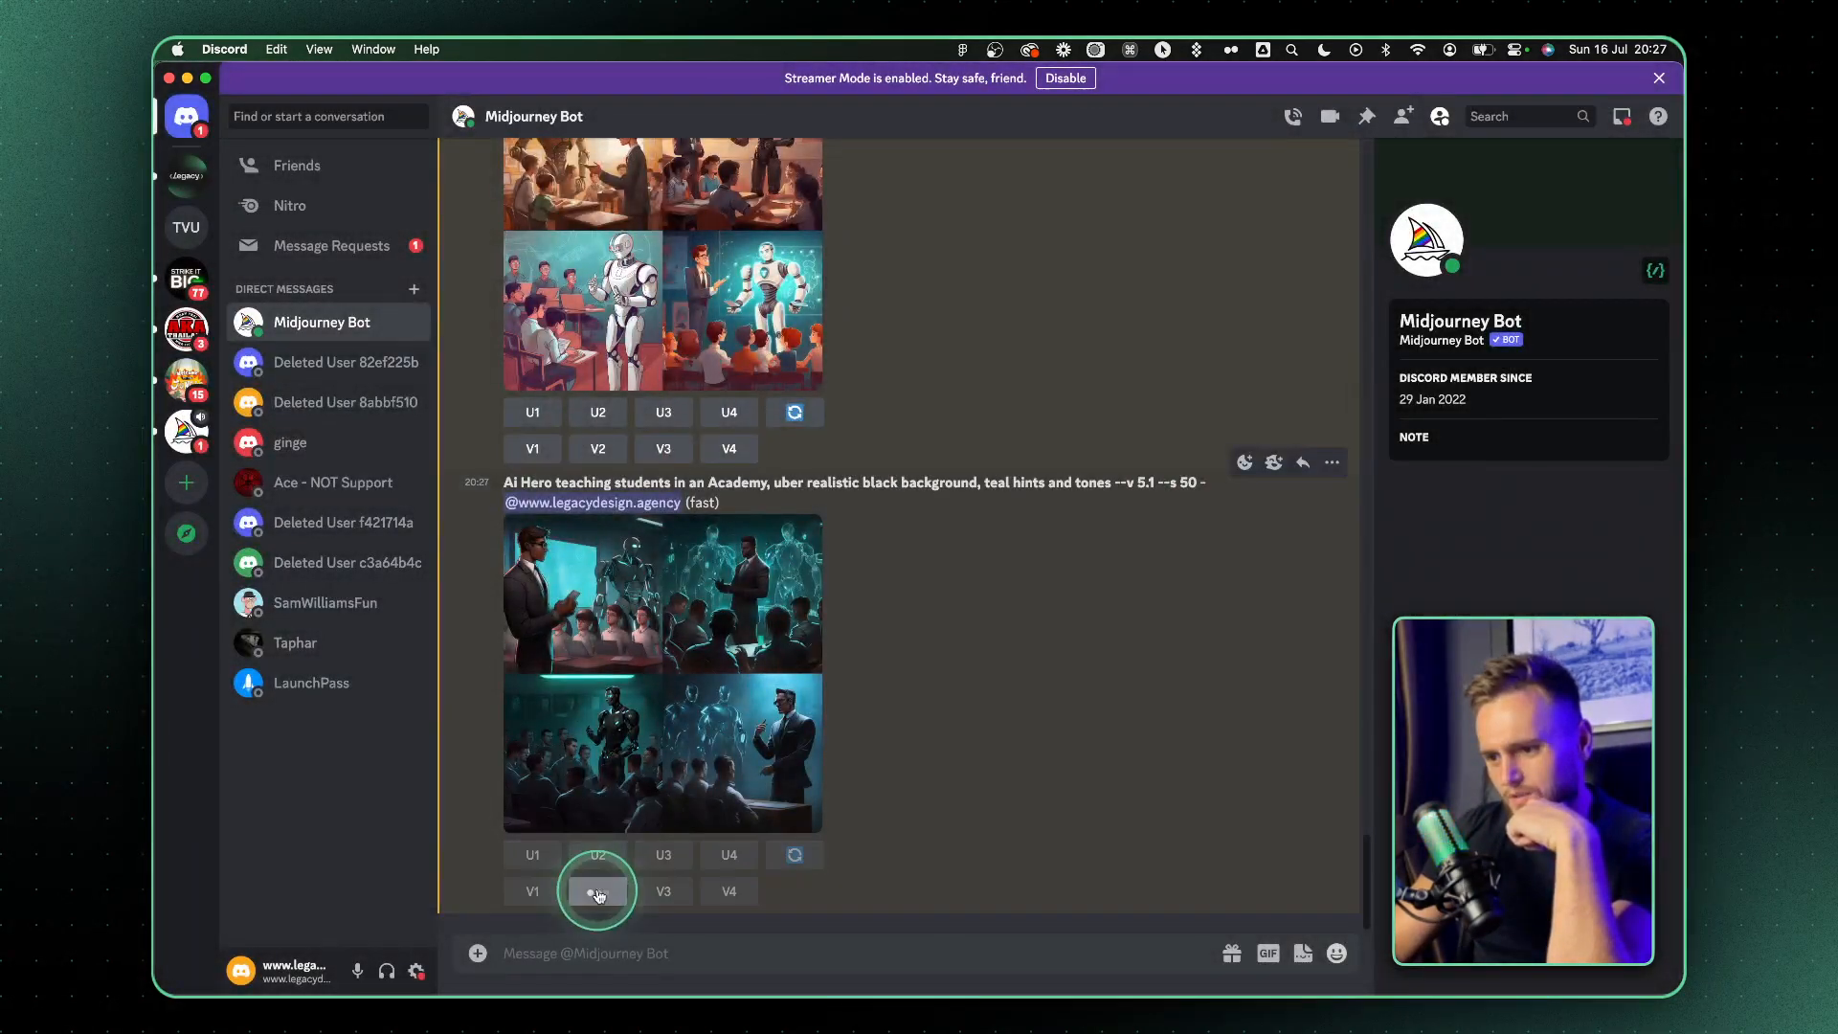
pyautogui.hotkey('ctrl', 'Left')
pyautogui.hotkey('ctrl', 'Right')
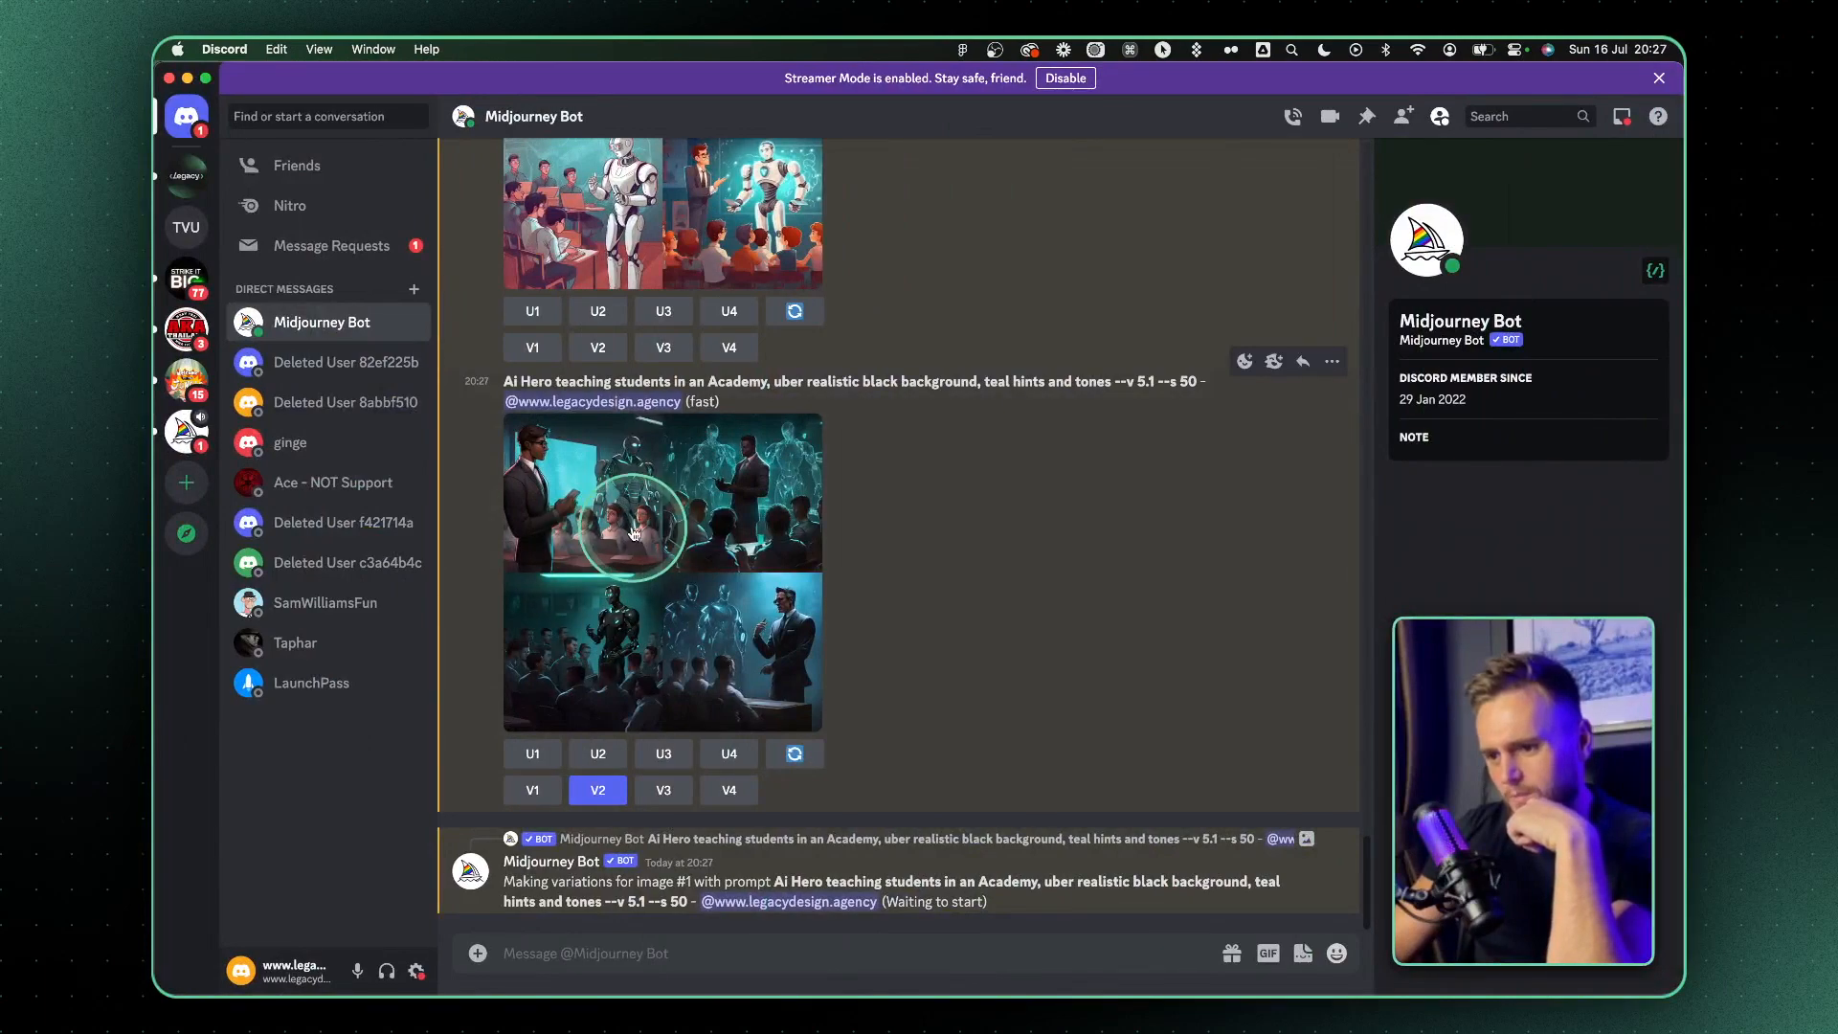
# Copy #1A1A1A from ChatGPT's palette and apply it in Figma as the hero section and navigation bar background
pyautogui.hotkey('ctrl', 'Left')
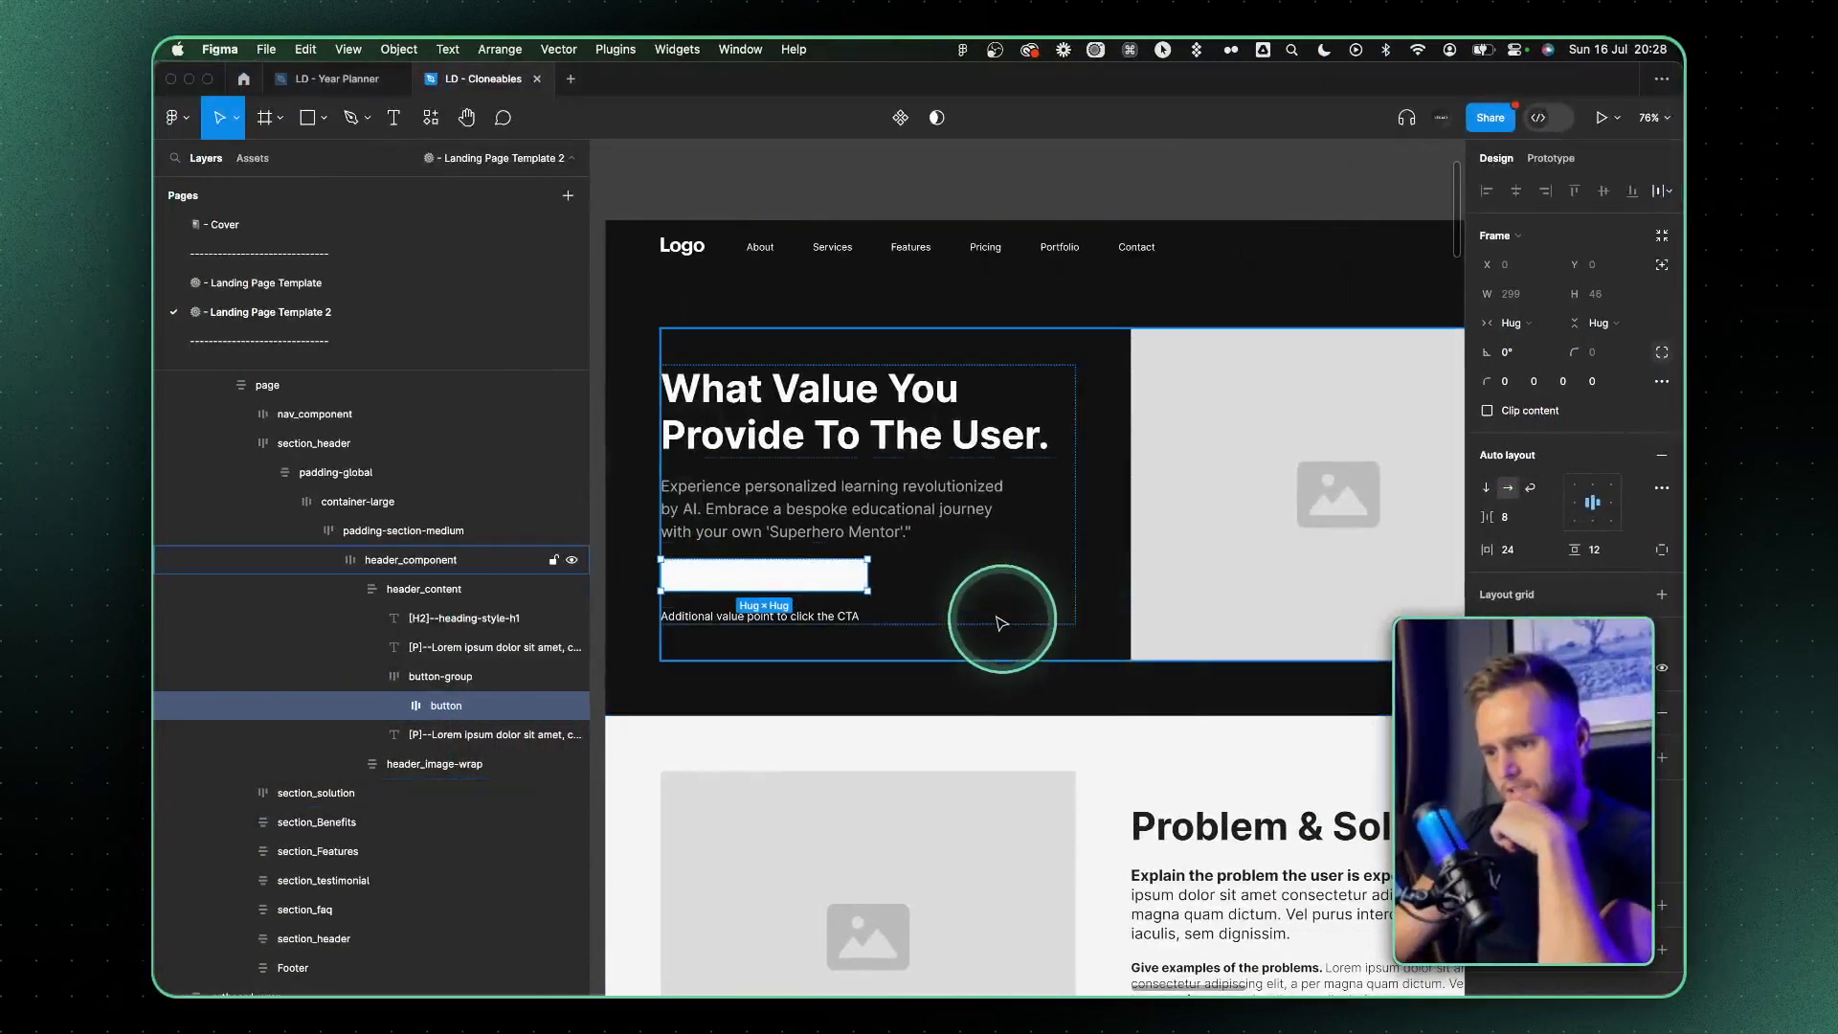
pyautogui.hotkey('ctrl', 'Left')
pyautogui.scroll(2, 878, 353)
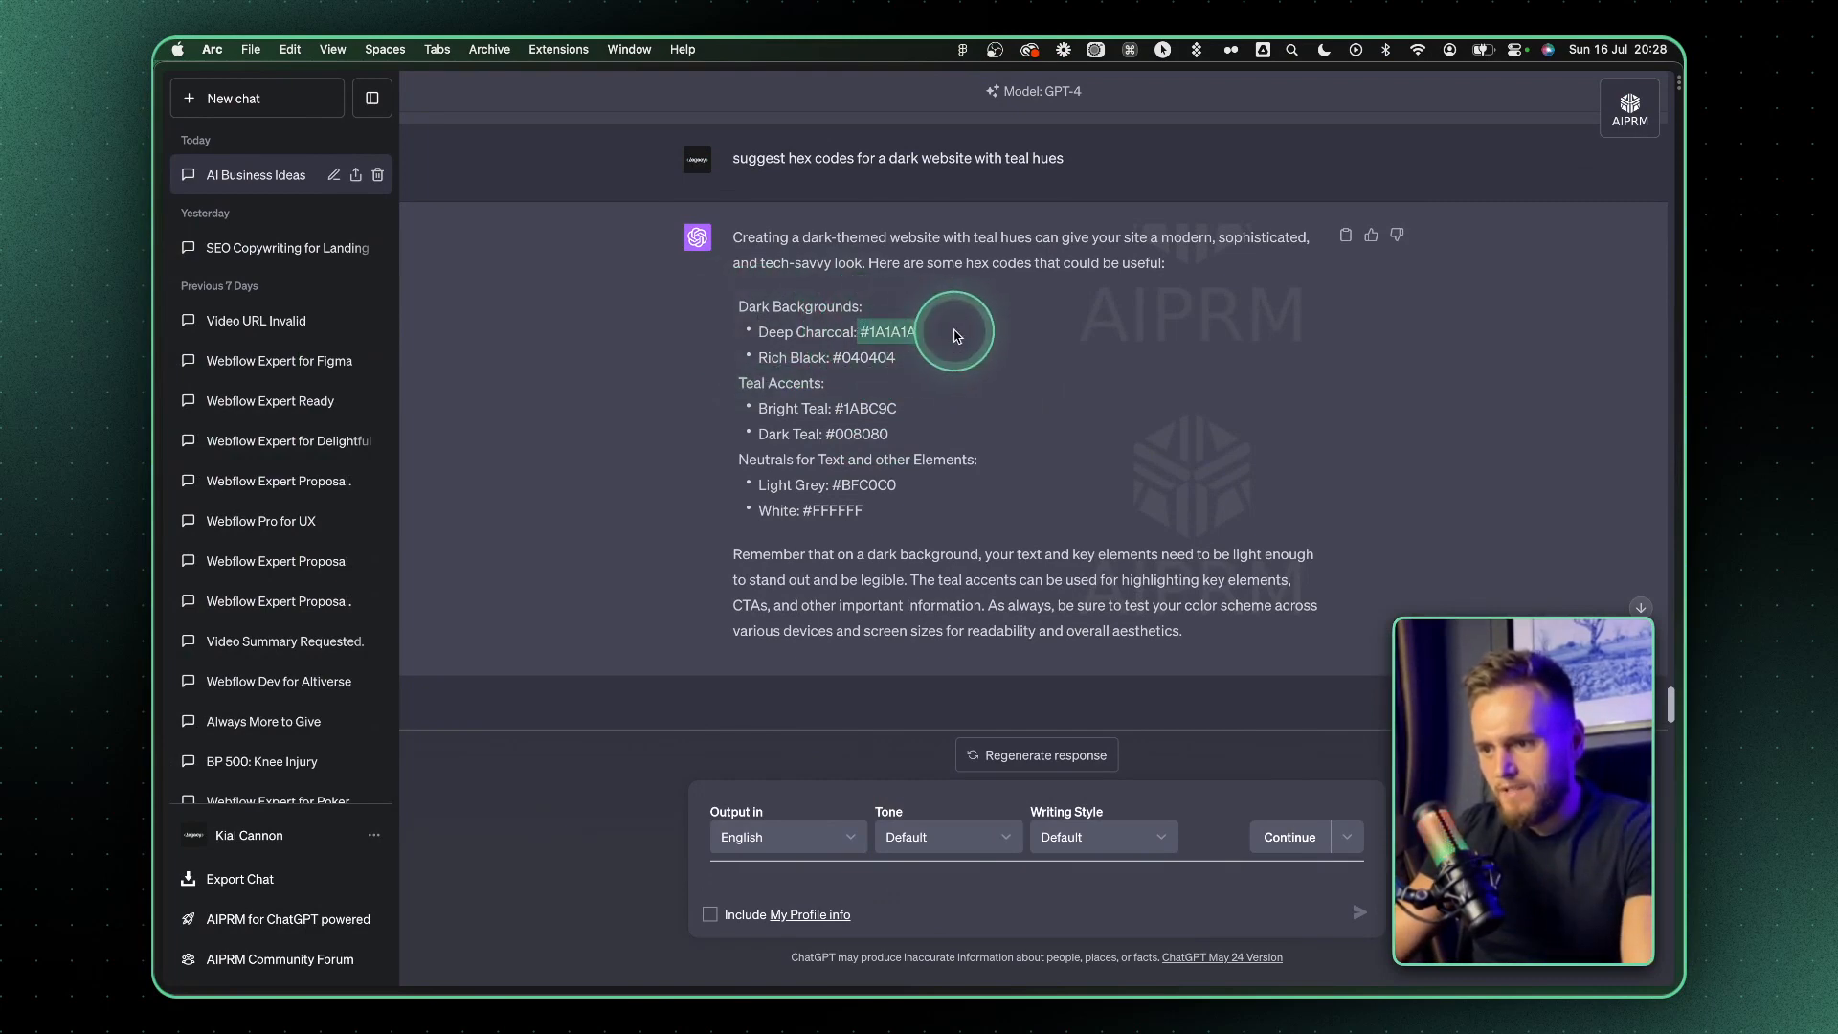
pyautogui.hotkey('ctrl', 'Right')
pyautogui.click(1076, 510)
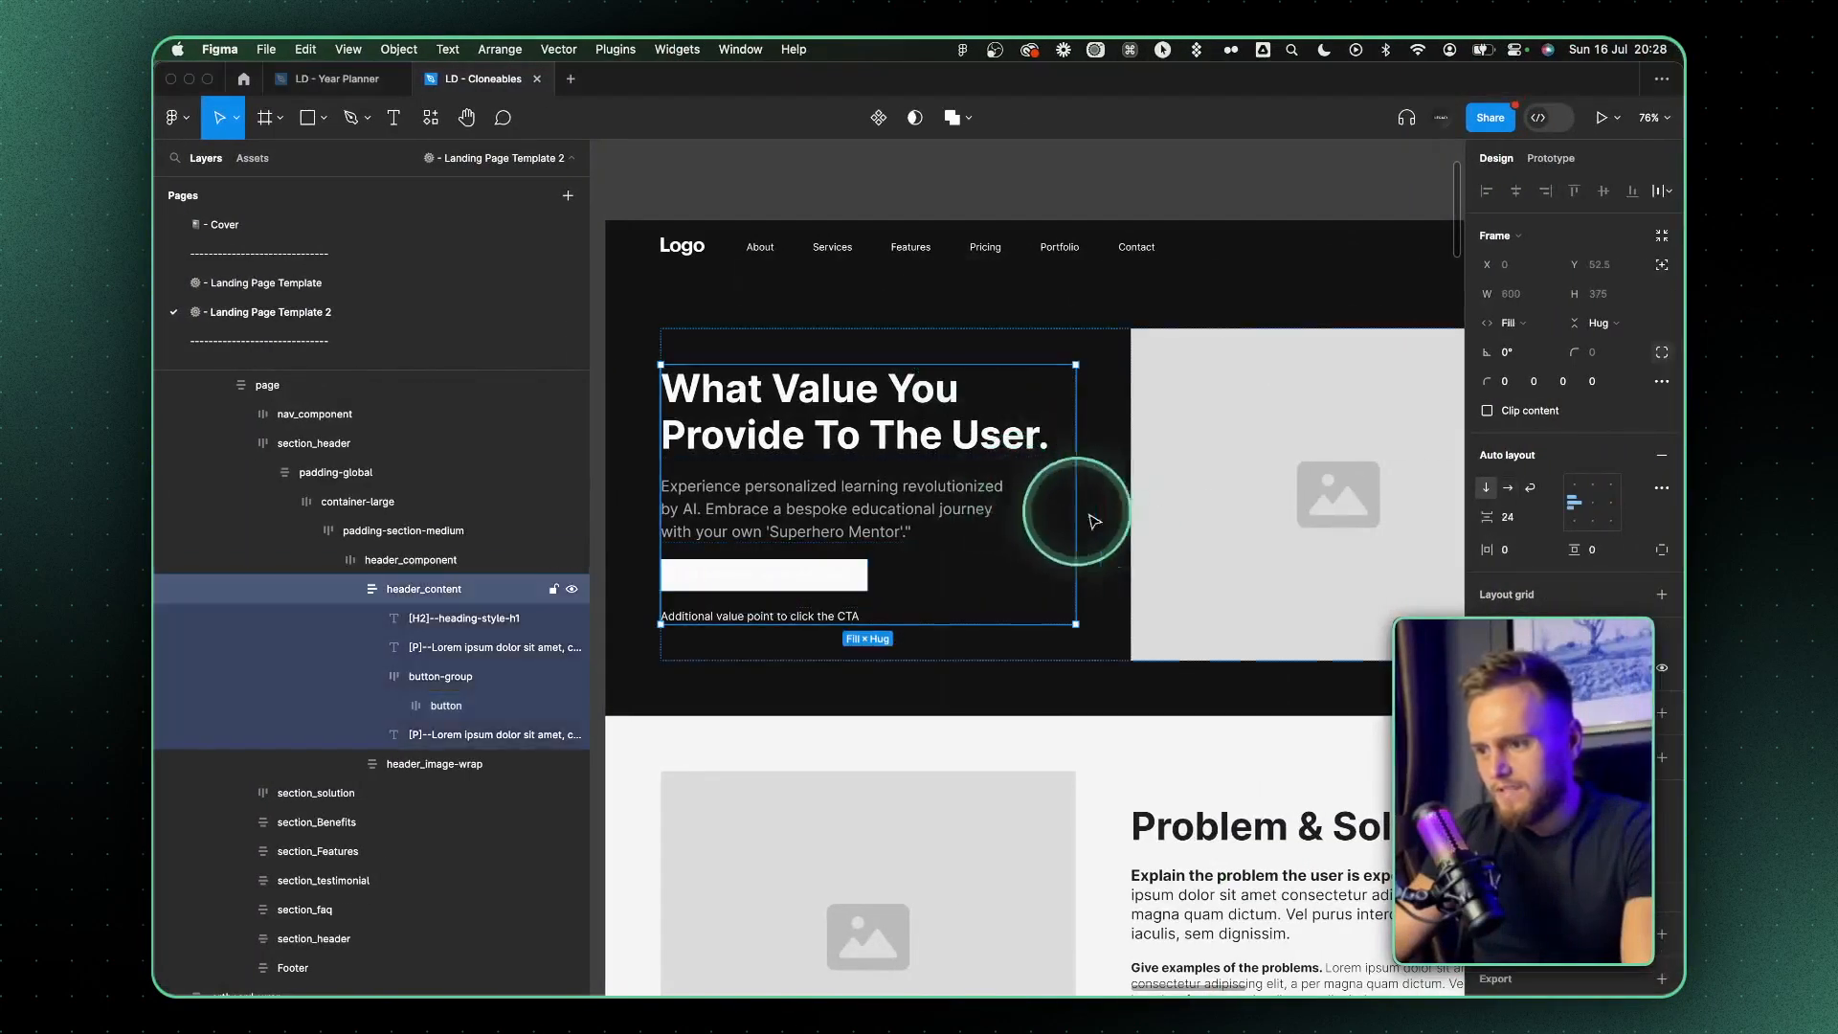
pyautogui.click(636, 669)
pyautogui.click(1635, 716)
pyautogui.click(1235, 251)
pyautogui.click(1634, 715)
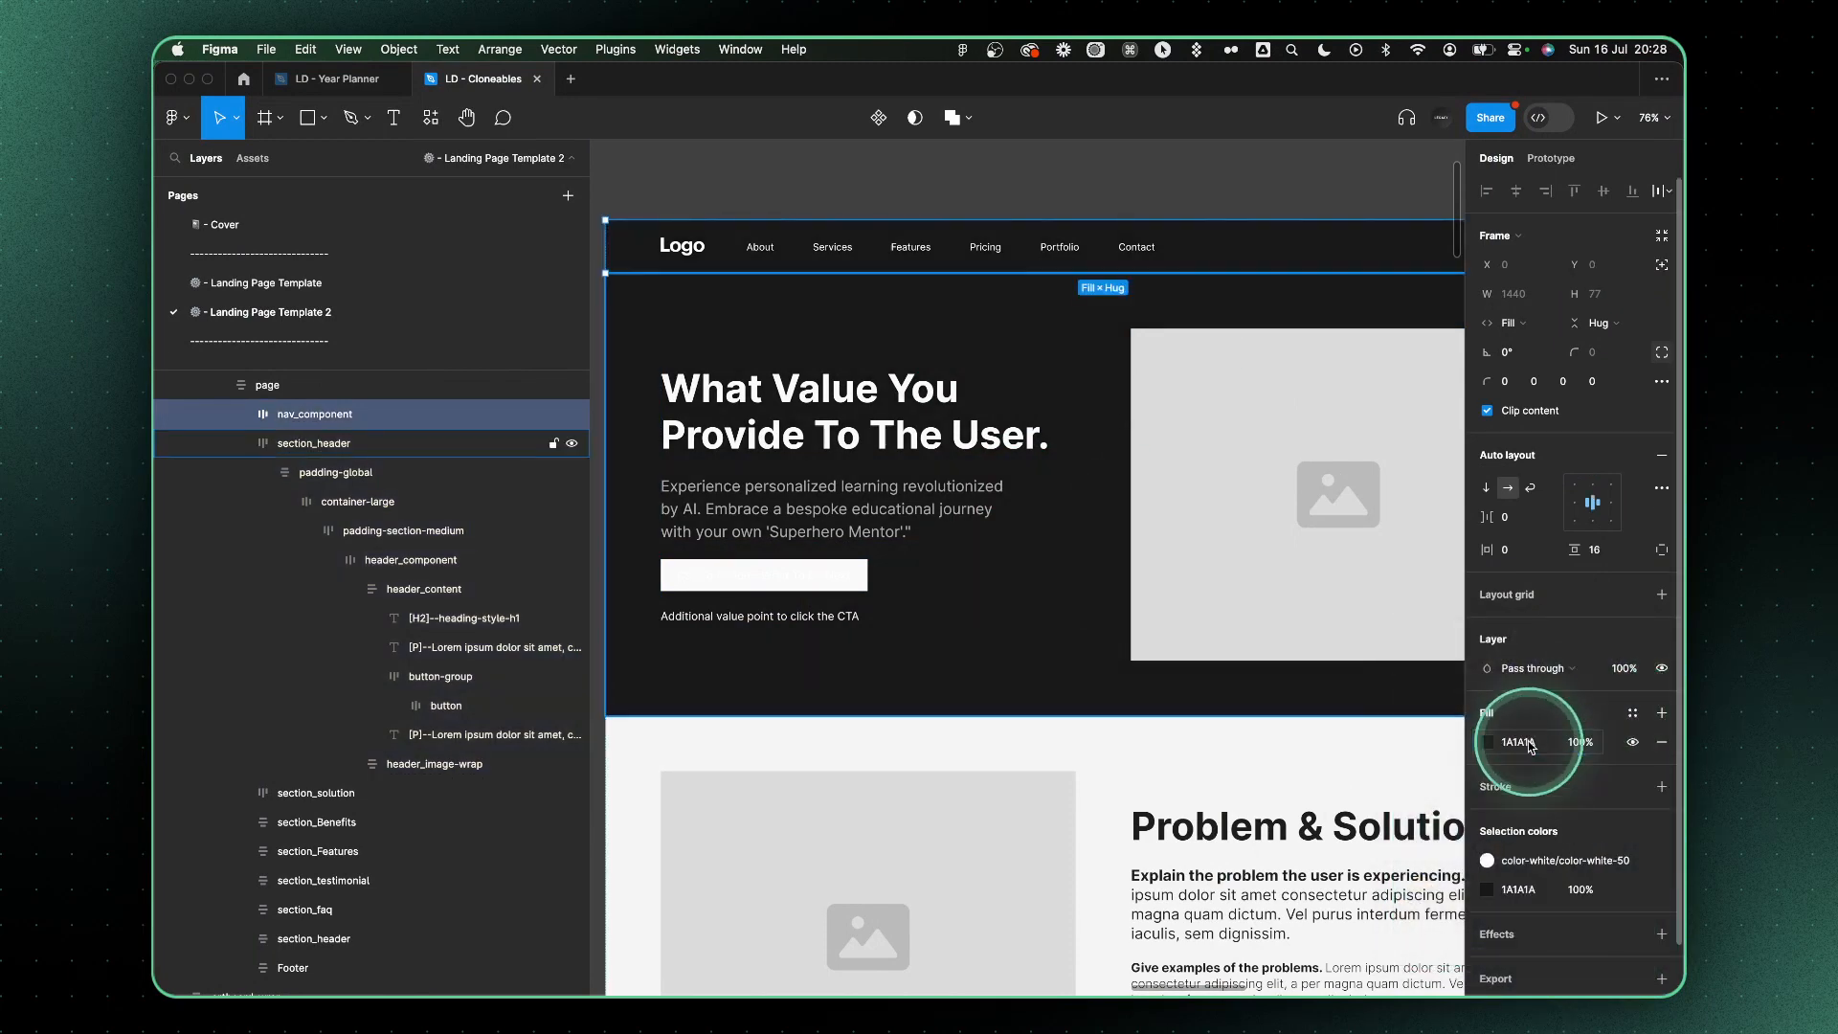
# Copy the bright teal #1ABC9C from ChatGPT and apply it in Figma to the hero's call-to-action button
pyautogui.hotkey('ctrl', 'Left')
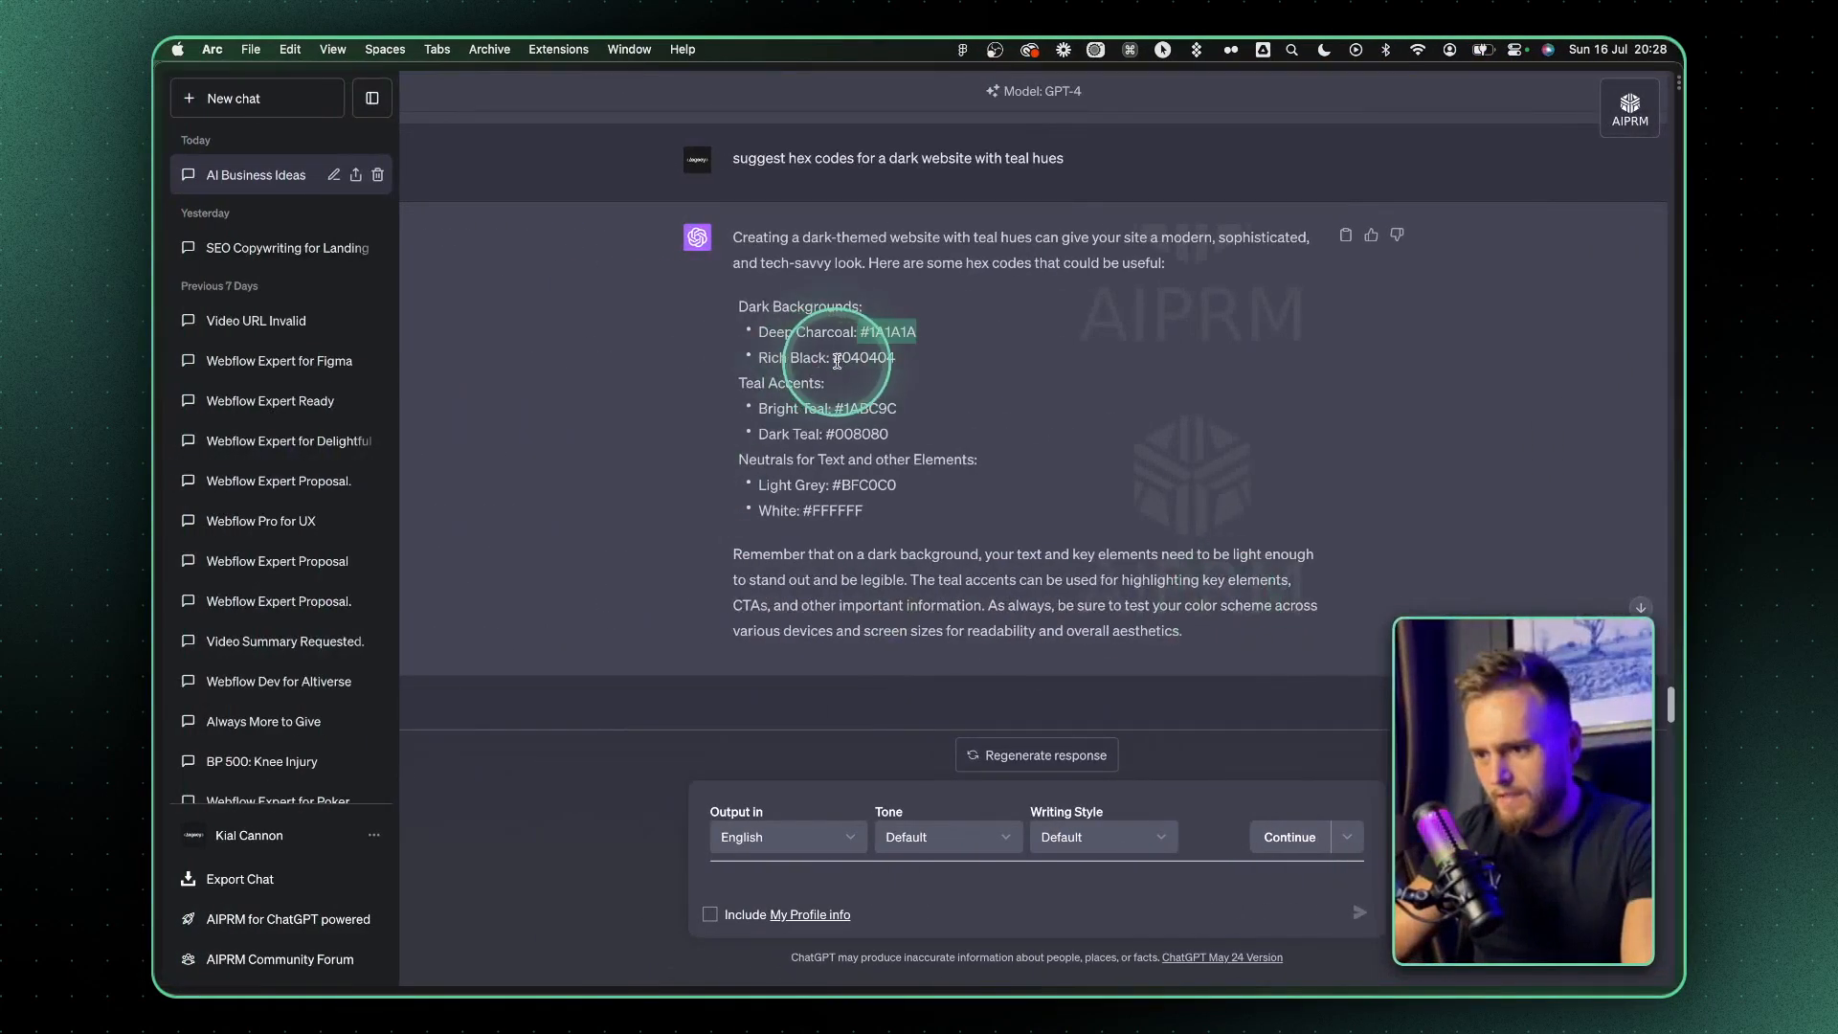
pyautogui.moveTo(834, 408); pyautogui.dragTo(990, 413)
pyautogui.press('super+c')
pyautogui.hotkey('ctrl', 'Right')
pyautogui.keyDown('super'); pyautogui.click(862, 570); pyautogui.keyUp('super')
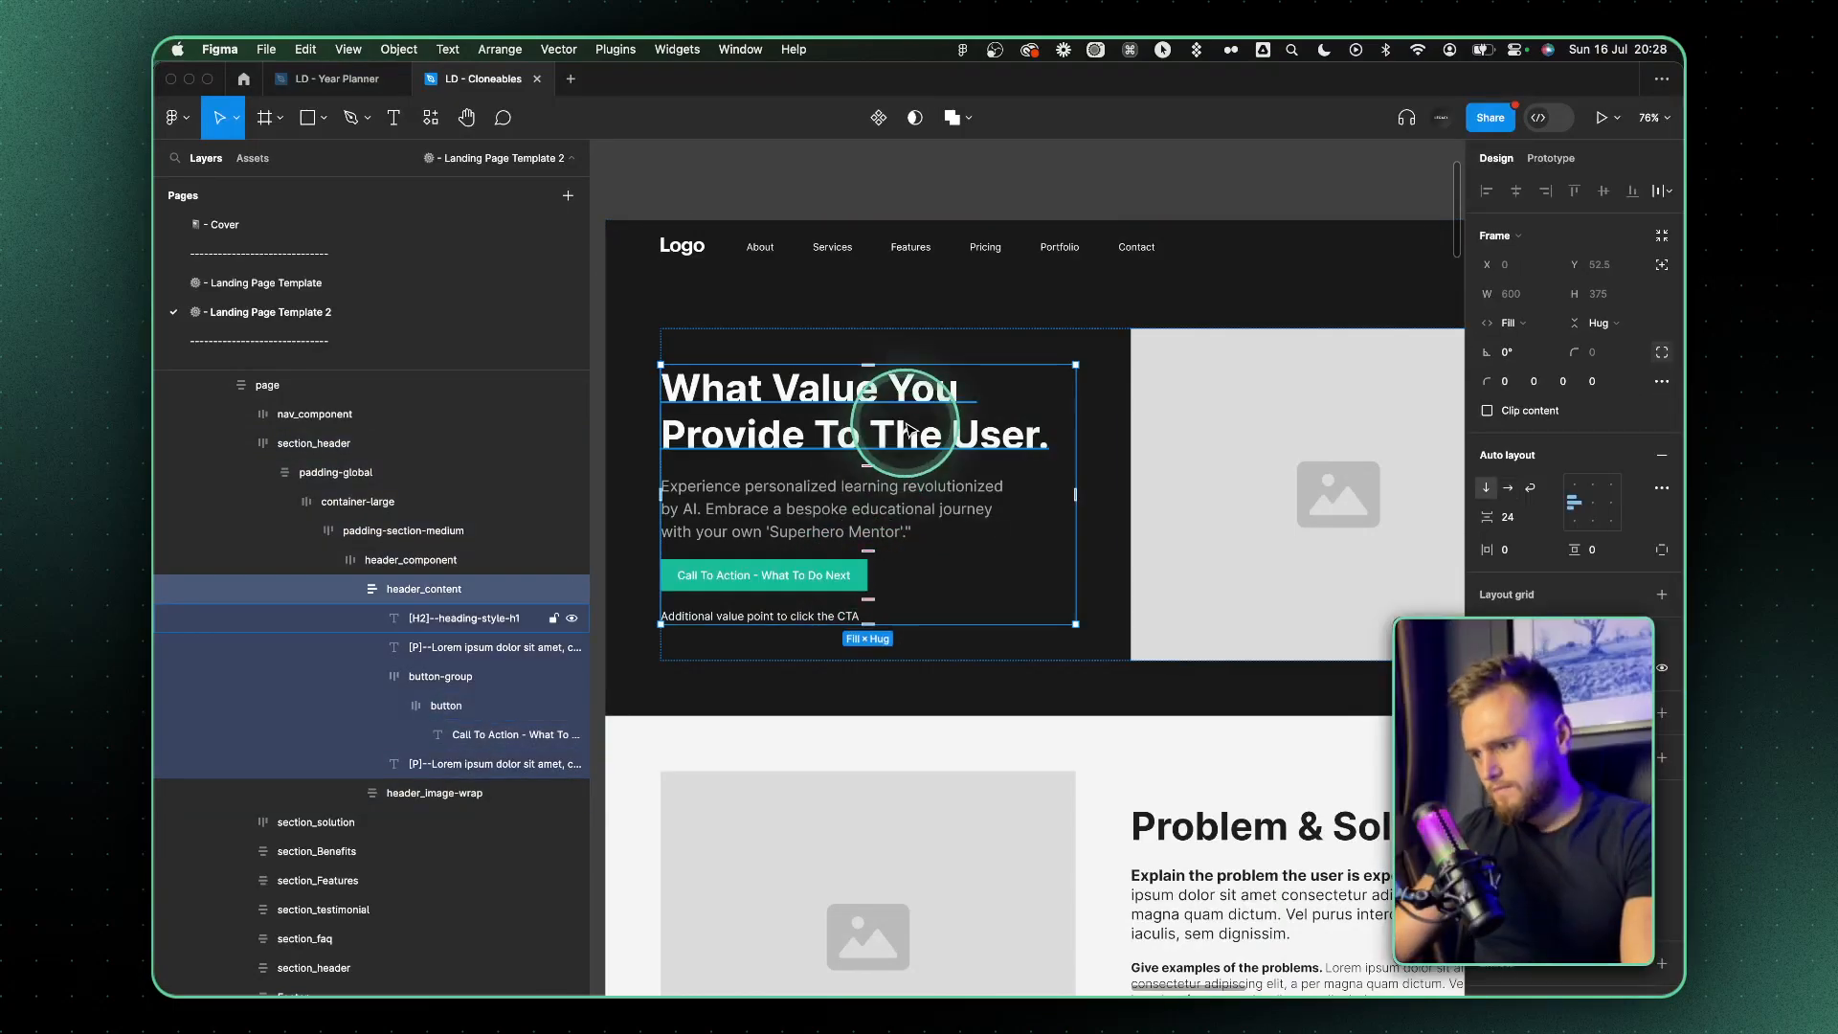
# In the Landing Page build artboard, set the "Book Your AI Mentor Today!" button's fill to #1ABC9C
pyautogui.scroll(-5, 1087, 409)
pyautogui.hscroll(5, 1089, 413)
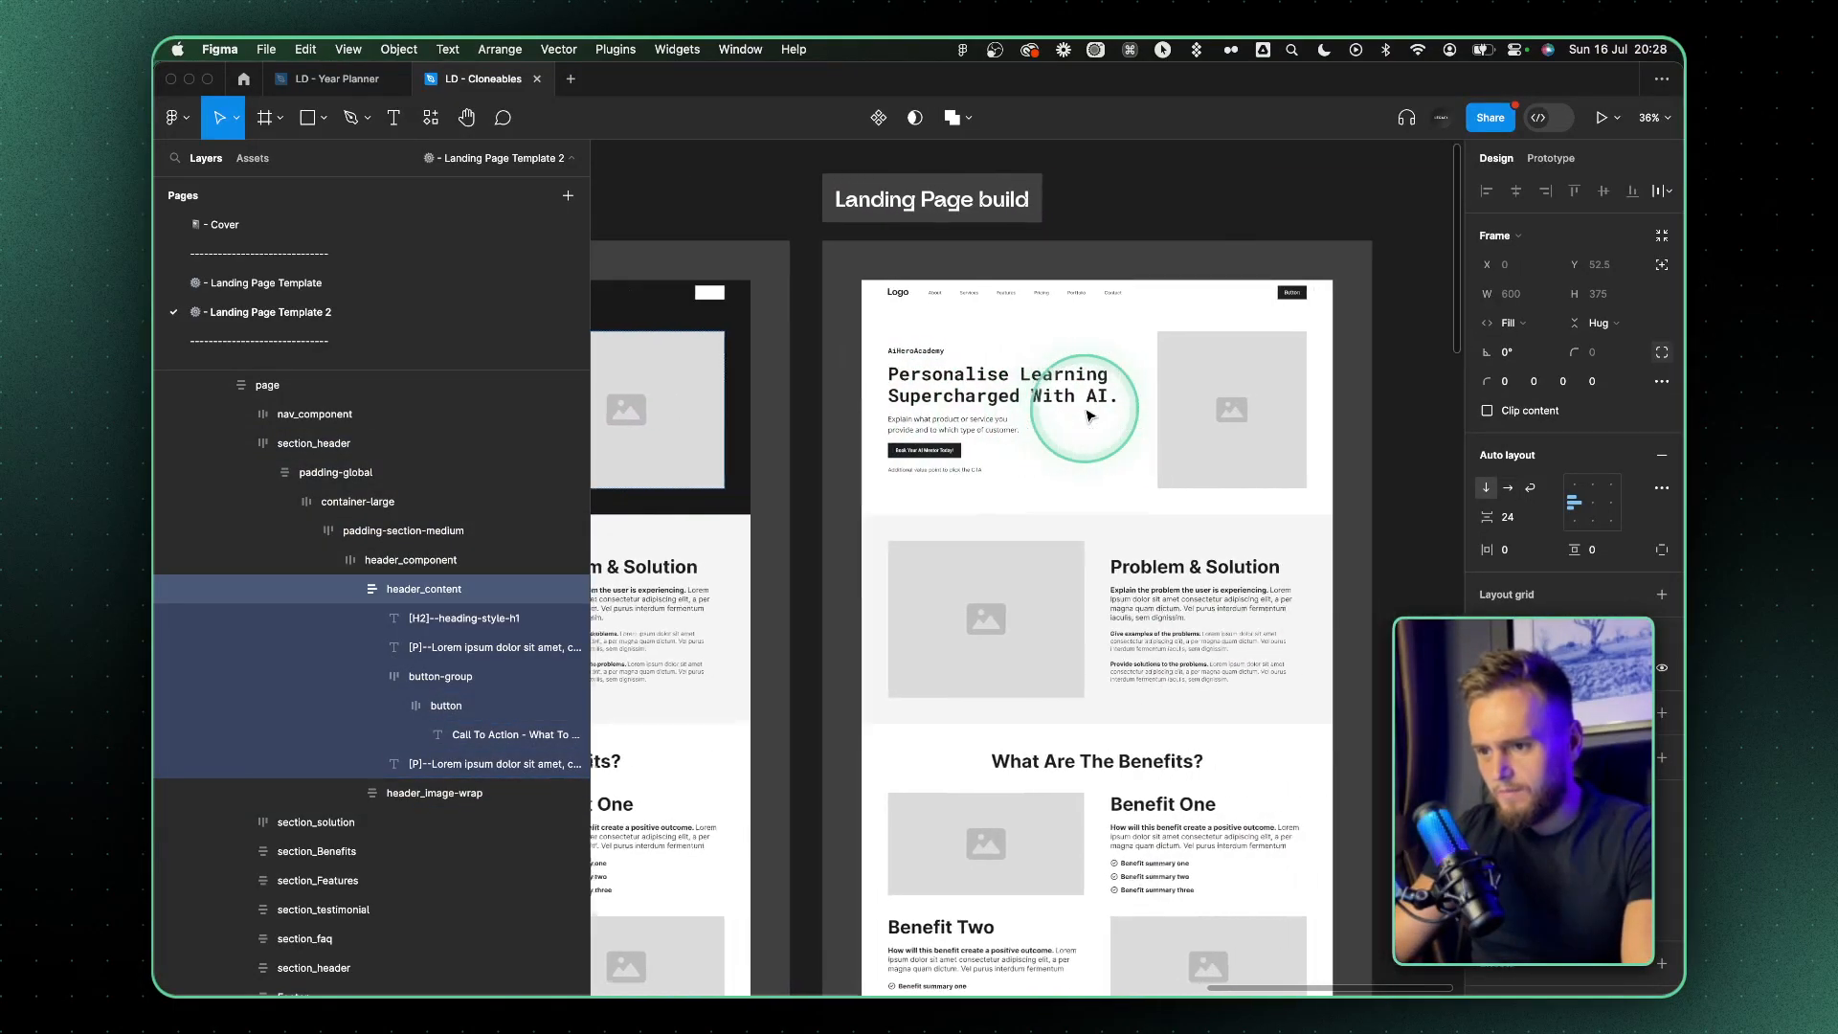
pyautogui.hscroll(-4, 1091, 383)
pyautogui.hscroll(3, 1149, 345)
pyautogui.click(1108, 362)
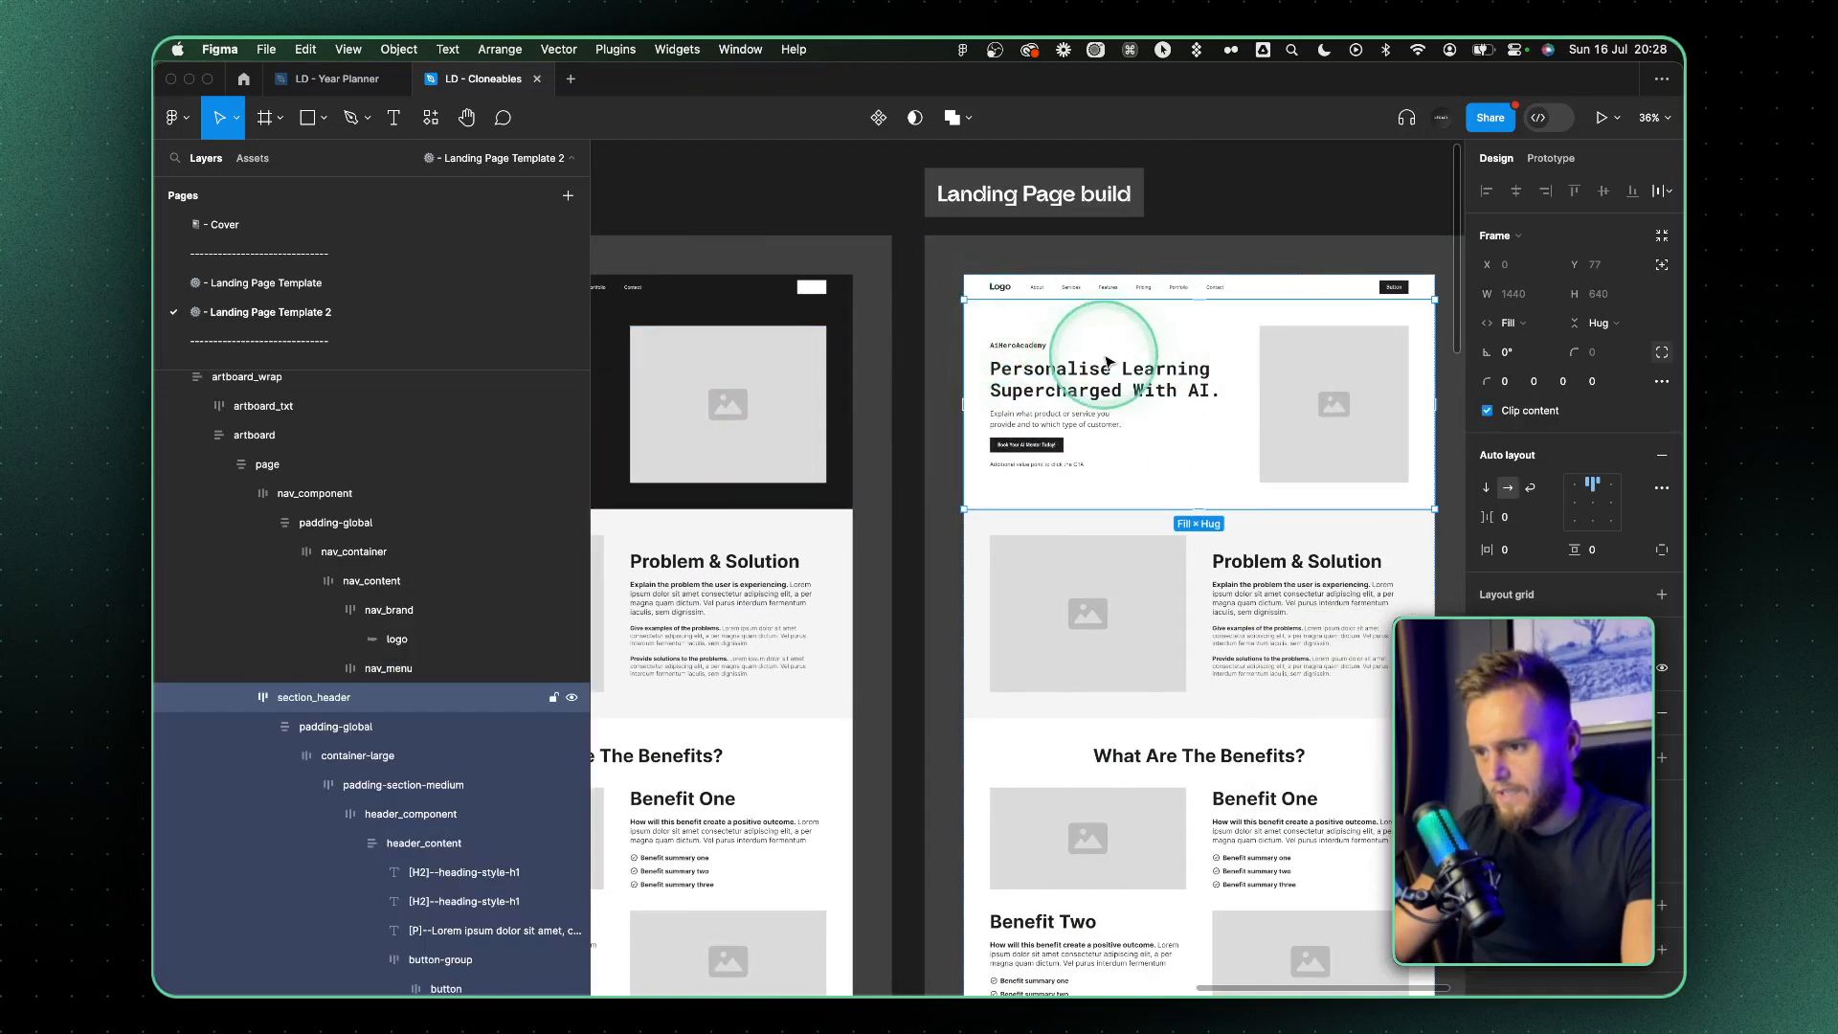
pyautogui.scroll(4, 1108, 362)
pyautogui.hscroll(1, 1116, 348)
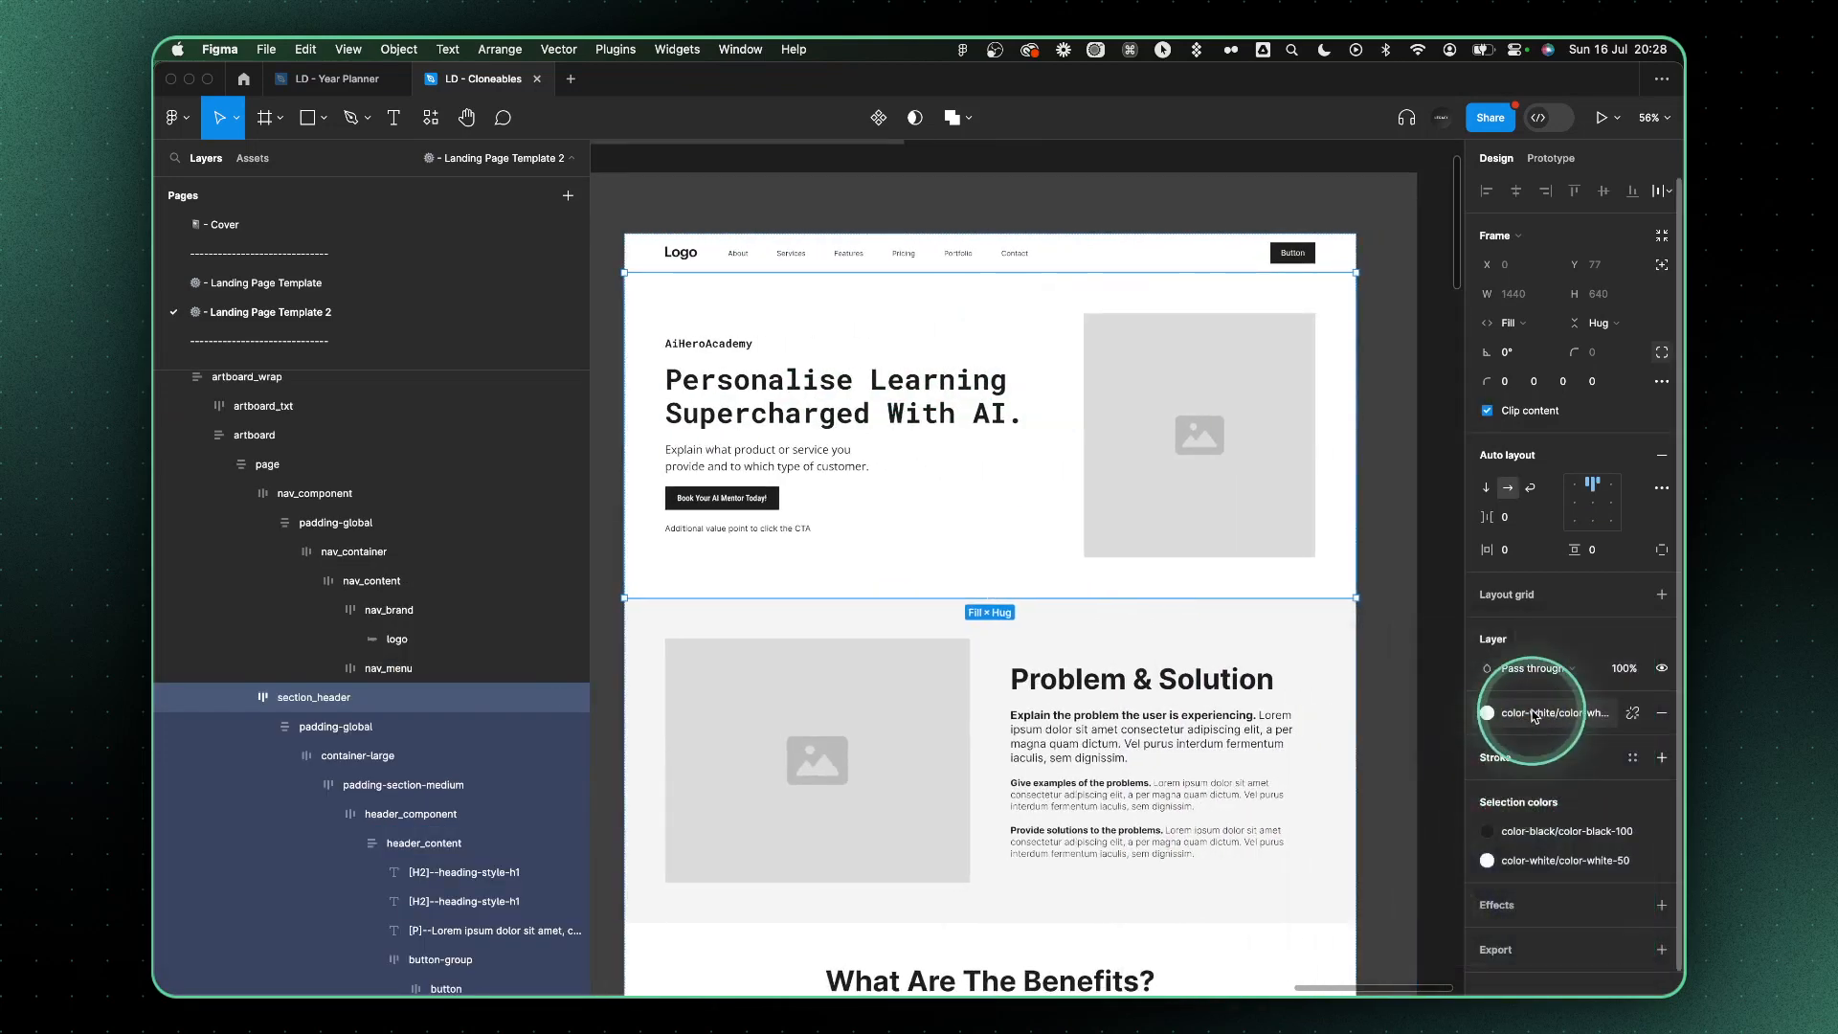
pyautogui.click(774, 500)
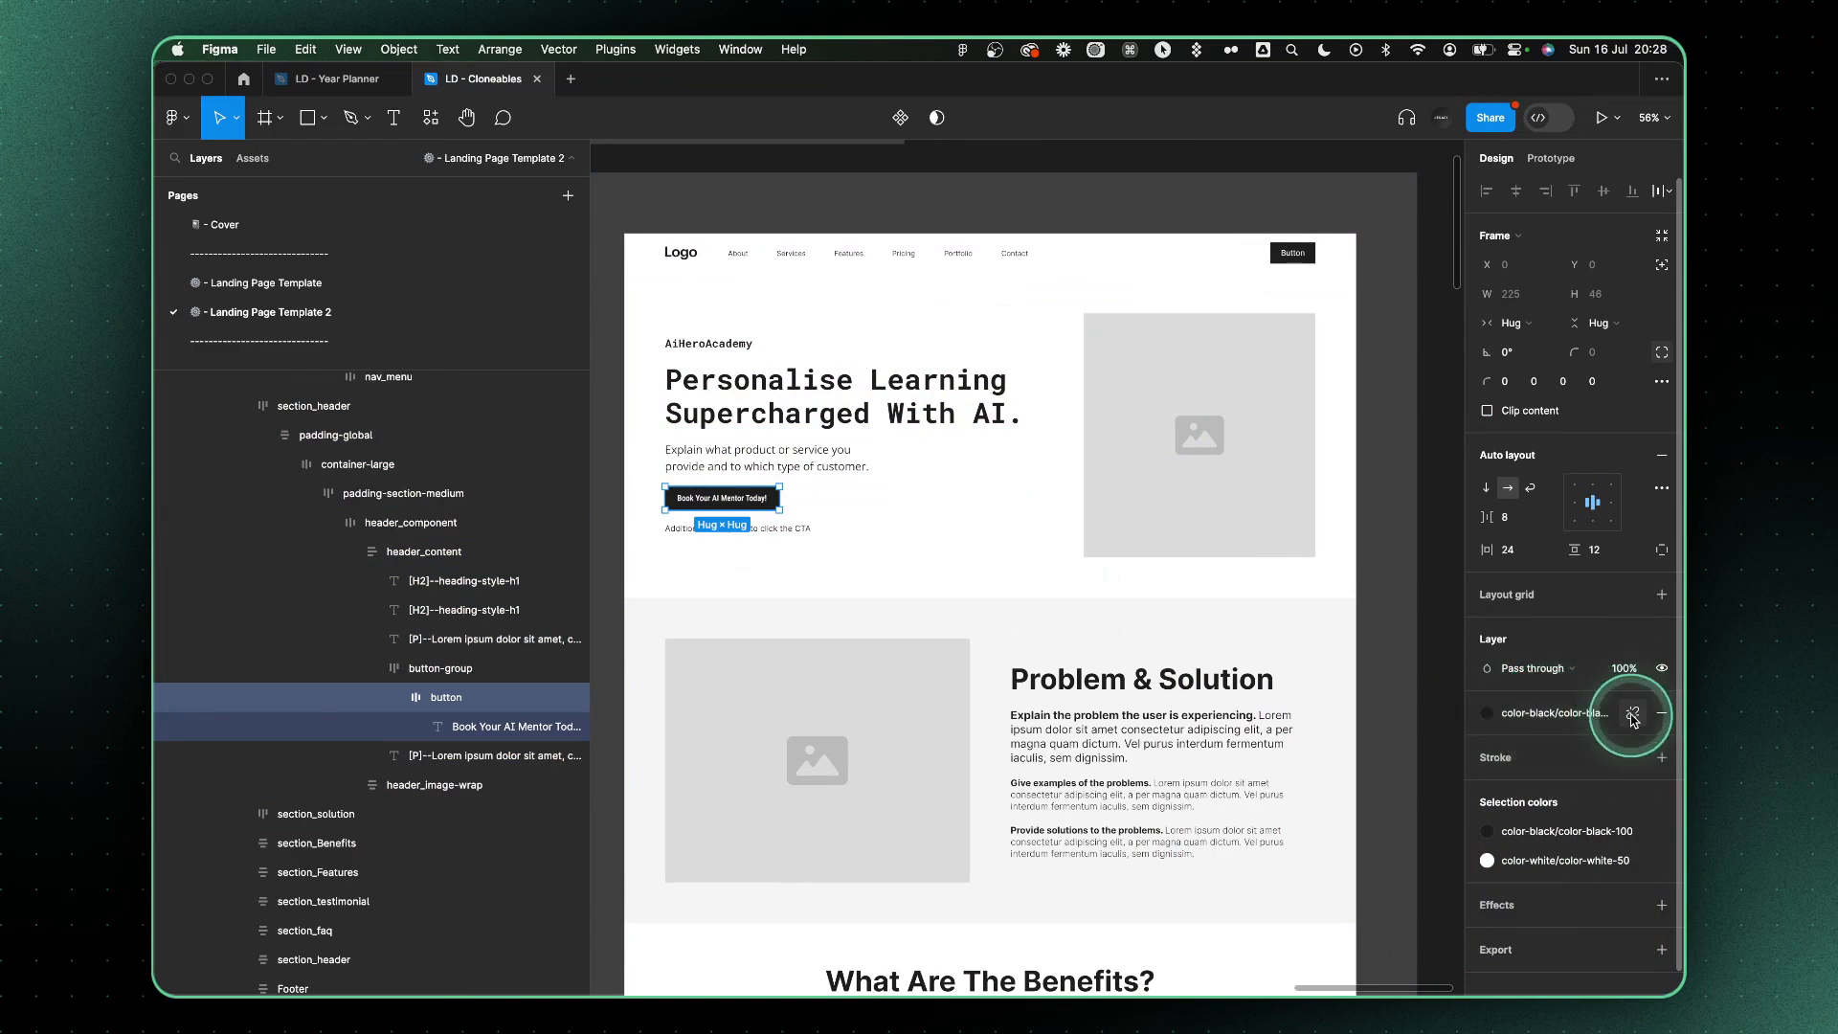
pyautogui.click(1634, 716)
pyautogui.click(1522, 751)
pyautogui.press('super+v')
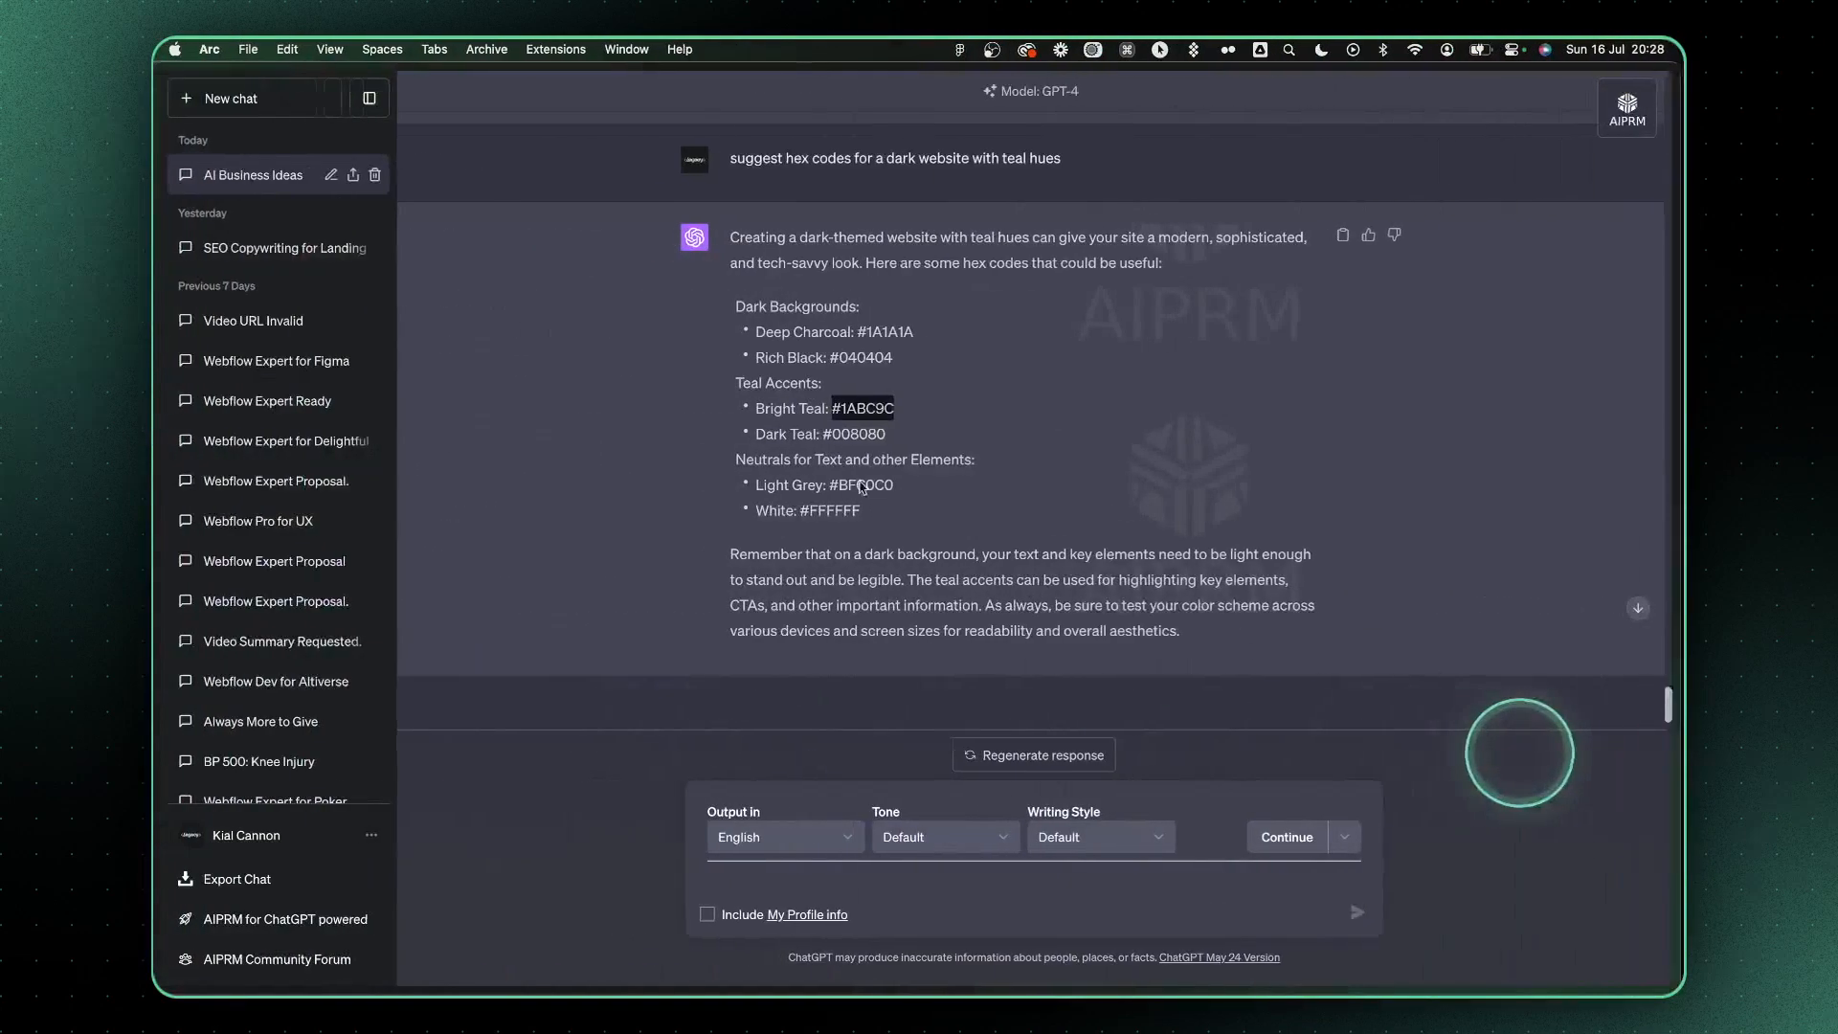
# Copy #1A1A1A from ChatGPT and set it as the Landing Page build's navigation bar and hero section background in Figma
pyautogui.click(854, 330)
pyautogui.press('super+c')
pyautogui.press('super+Tab')
pyautogui.click(1094, 321)
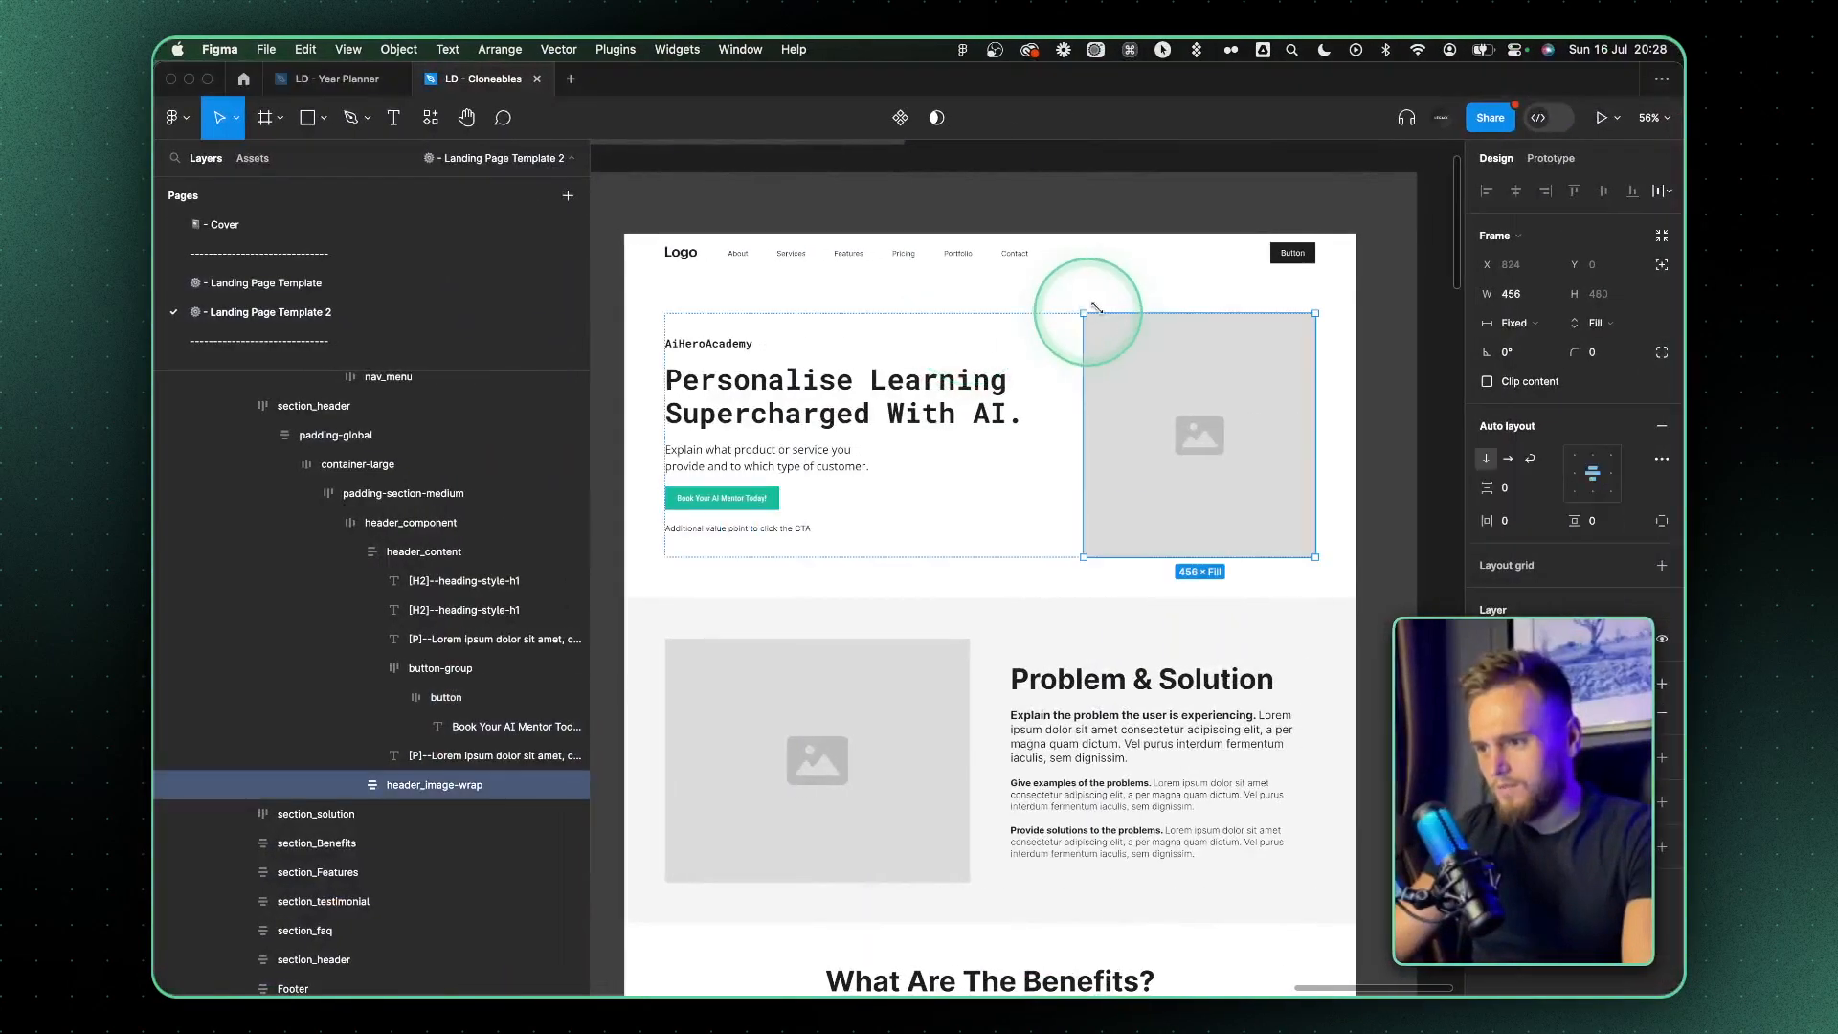
pyautogui.click(1120, 255)
pyautogui.click(1633, 716)
pyautogui.click(1522, 747)
pyautogui.press('super+v')
pyautogui.click(1197, 326)
pyautogui.click(1633, 716)
# Check ChatGPT's white hex code, and recolor the "Personalise Learning Supercharged With AI." heading in Figma with the color-white style
pyautogui.press('super+Tab')
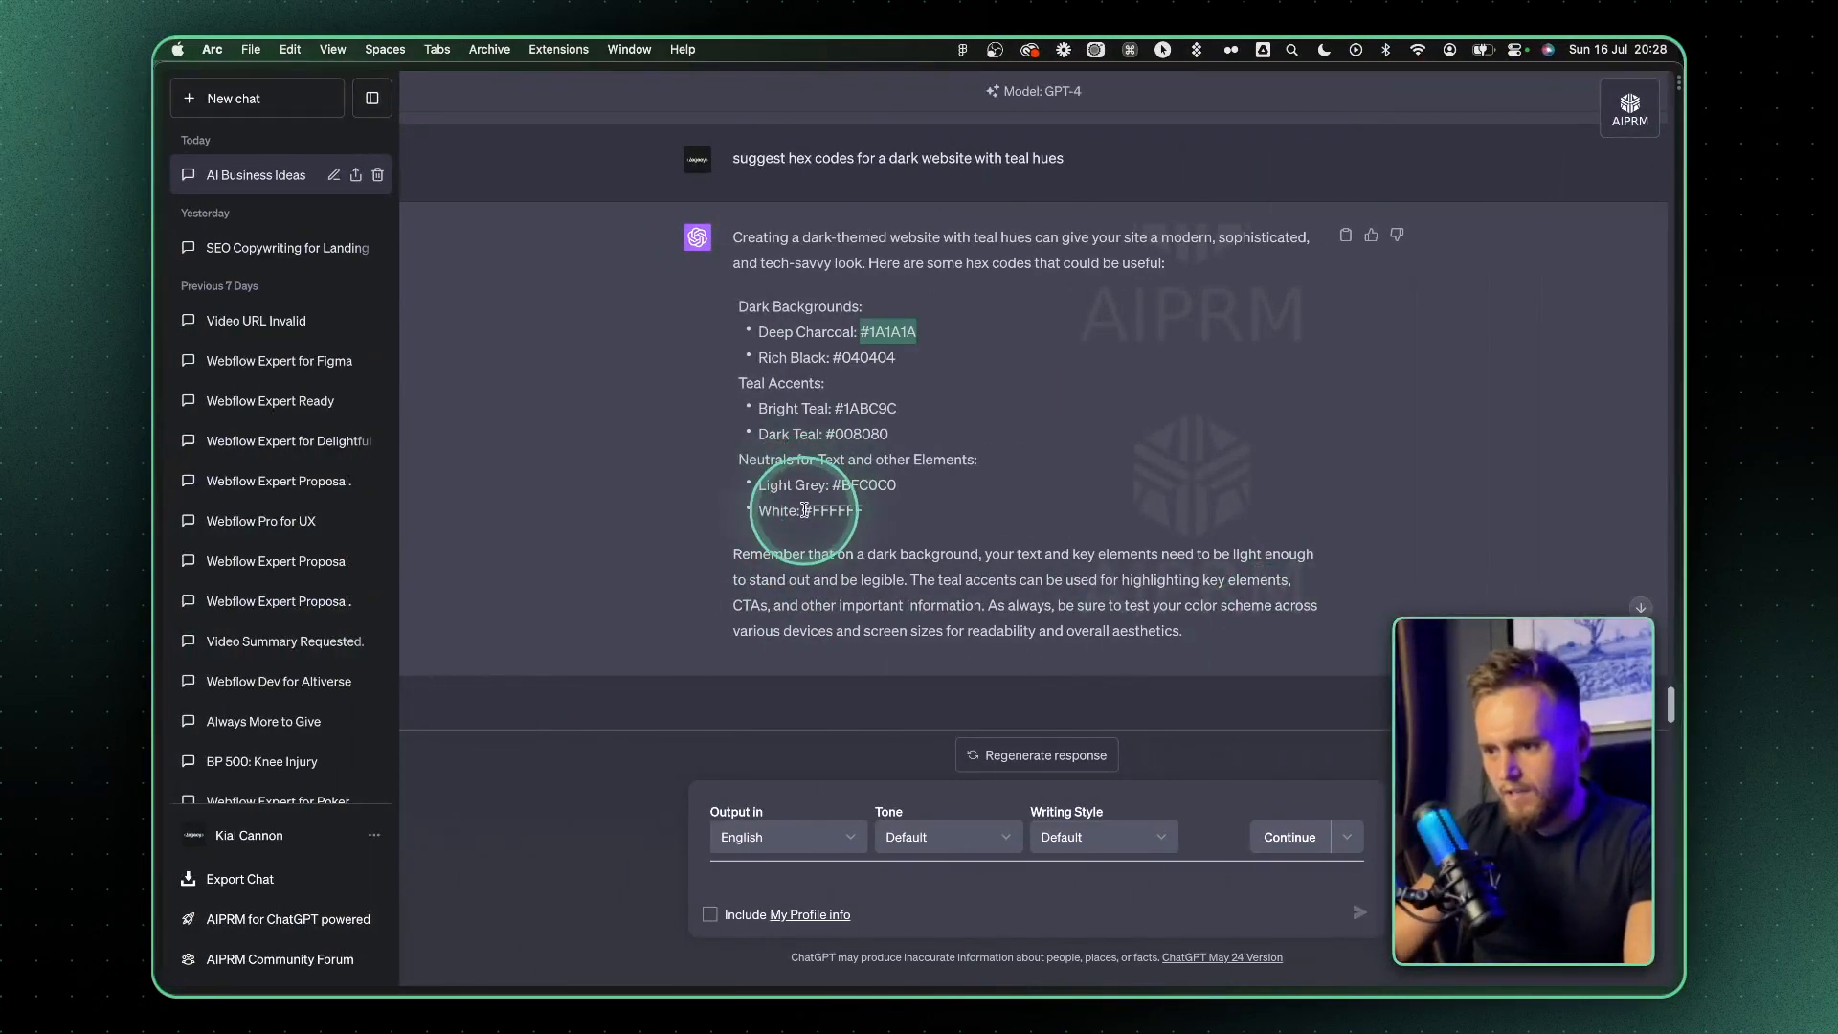
pyautogui.press('super+Tab')
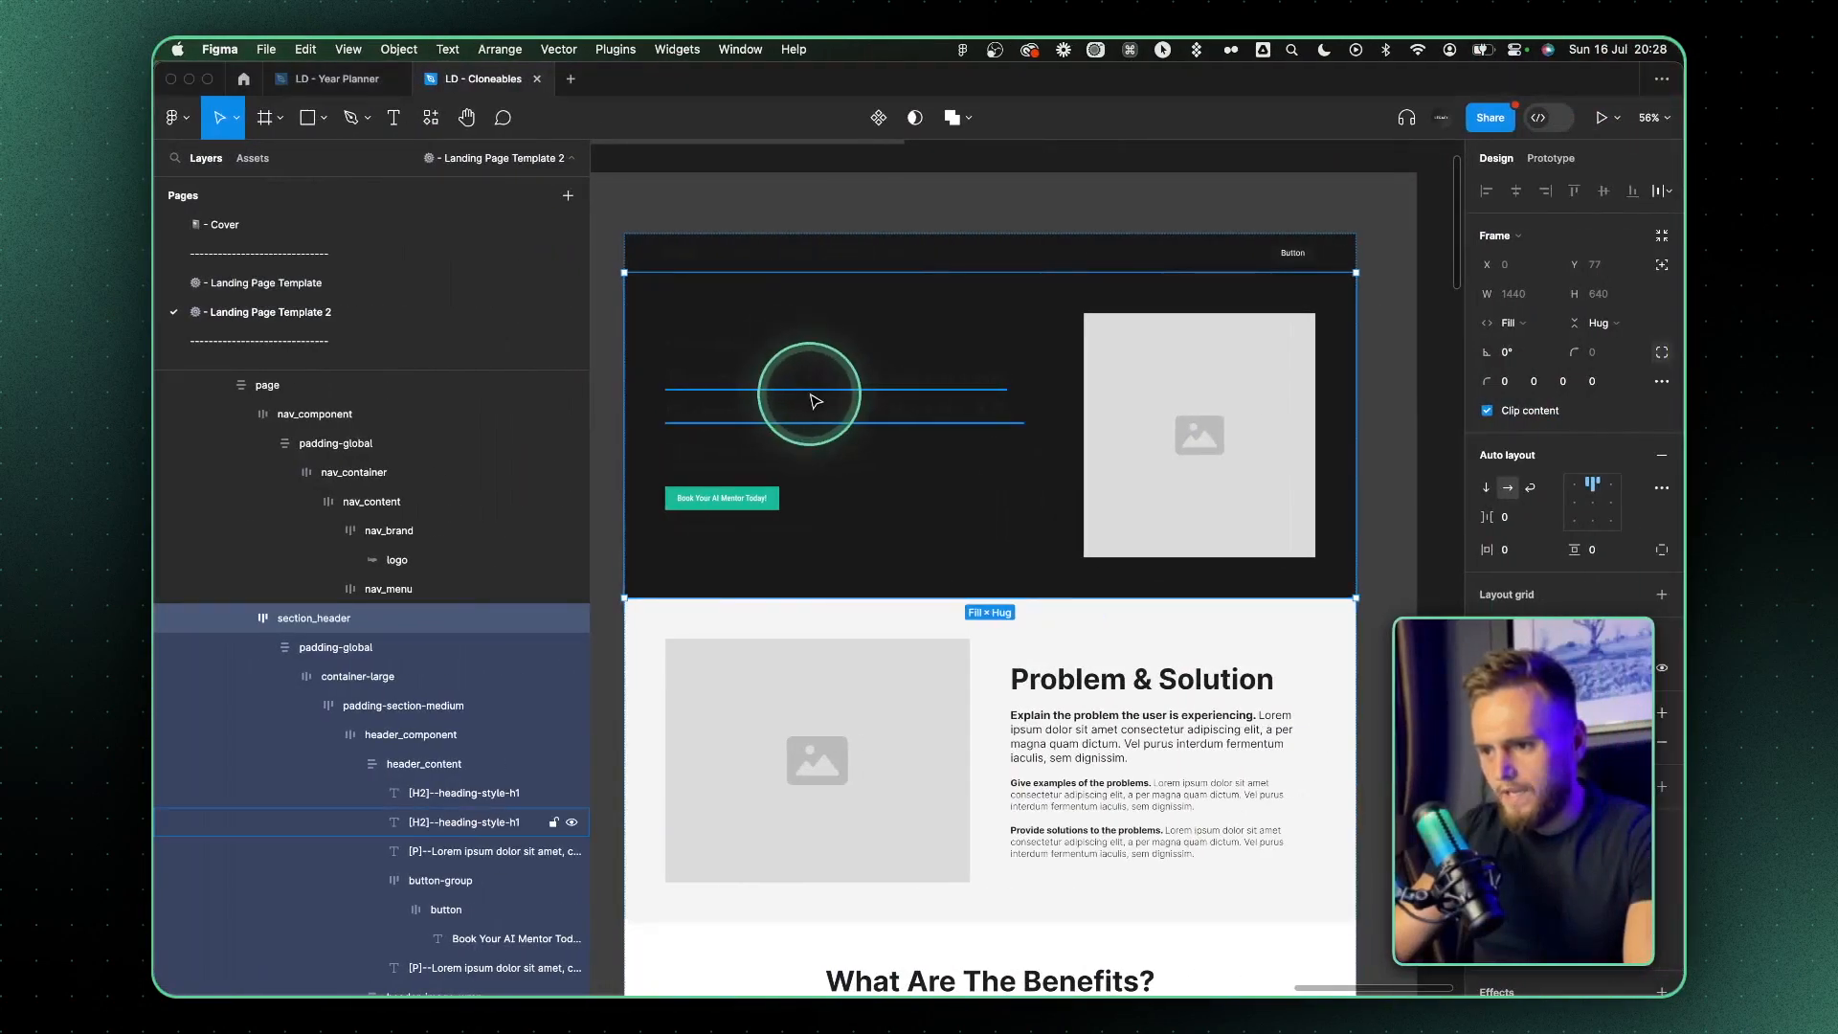
pyautogui.keyDown('super'); pyautogui.click(790, 402); pyautogui.keyUp('super')
pyautogui.click(1538, 632)
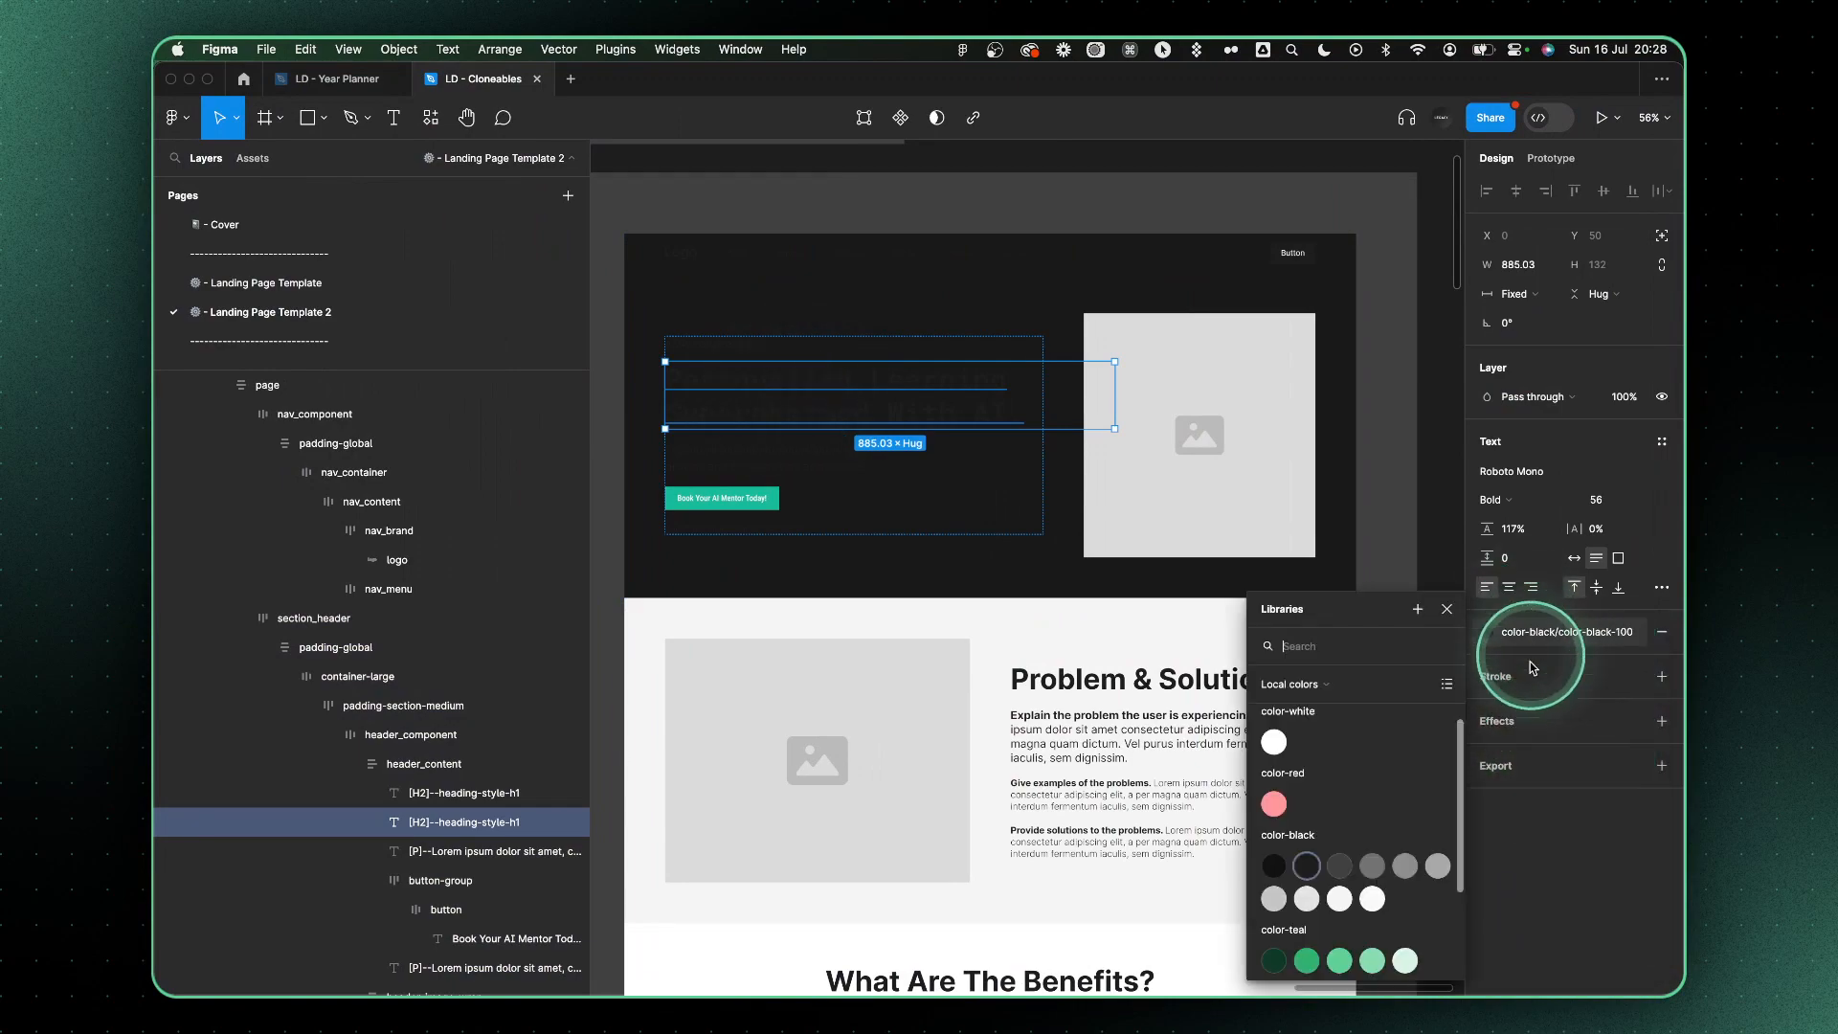
pyautogui.click(1281, 743)
# Copy the light grey #BFC0C0 from ChatGPT and replace the hero content's color-black-100 and color-white-50 colors with it in Figma
pyautogui.press('super+Tab')
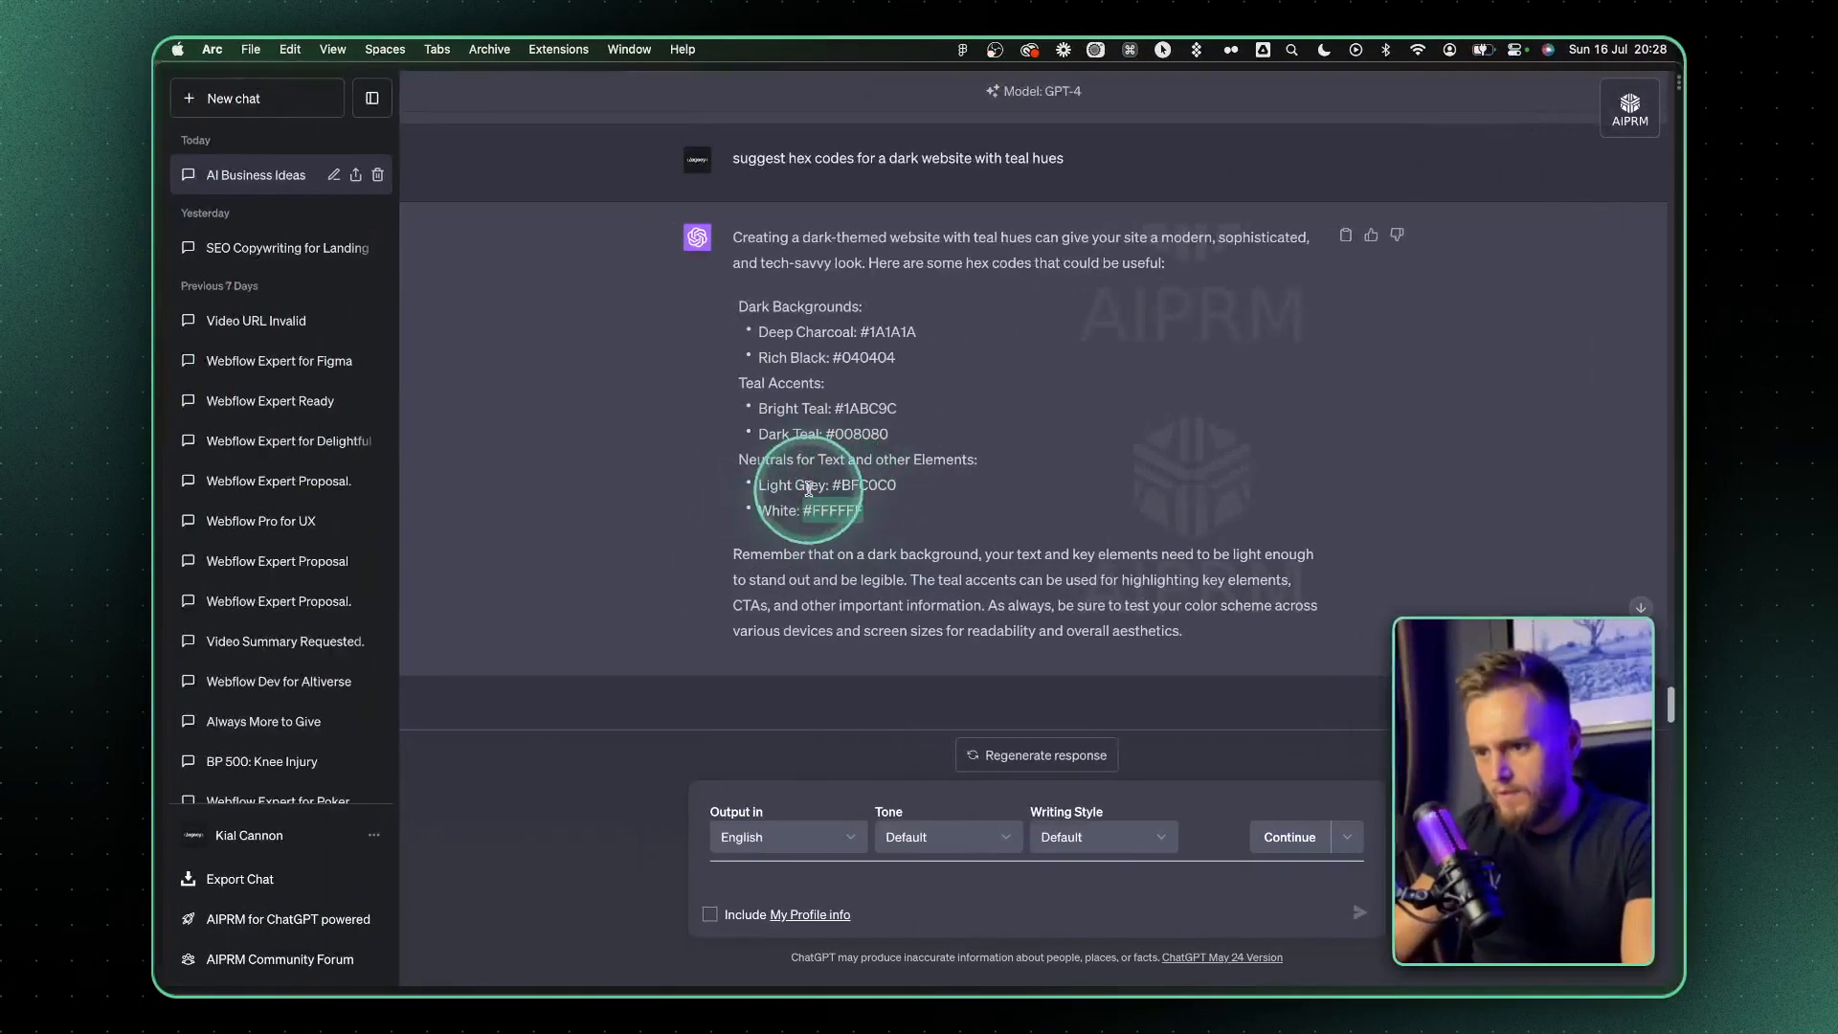
pyautogui.press('super+Tab')
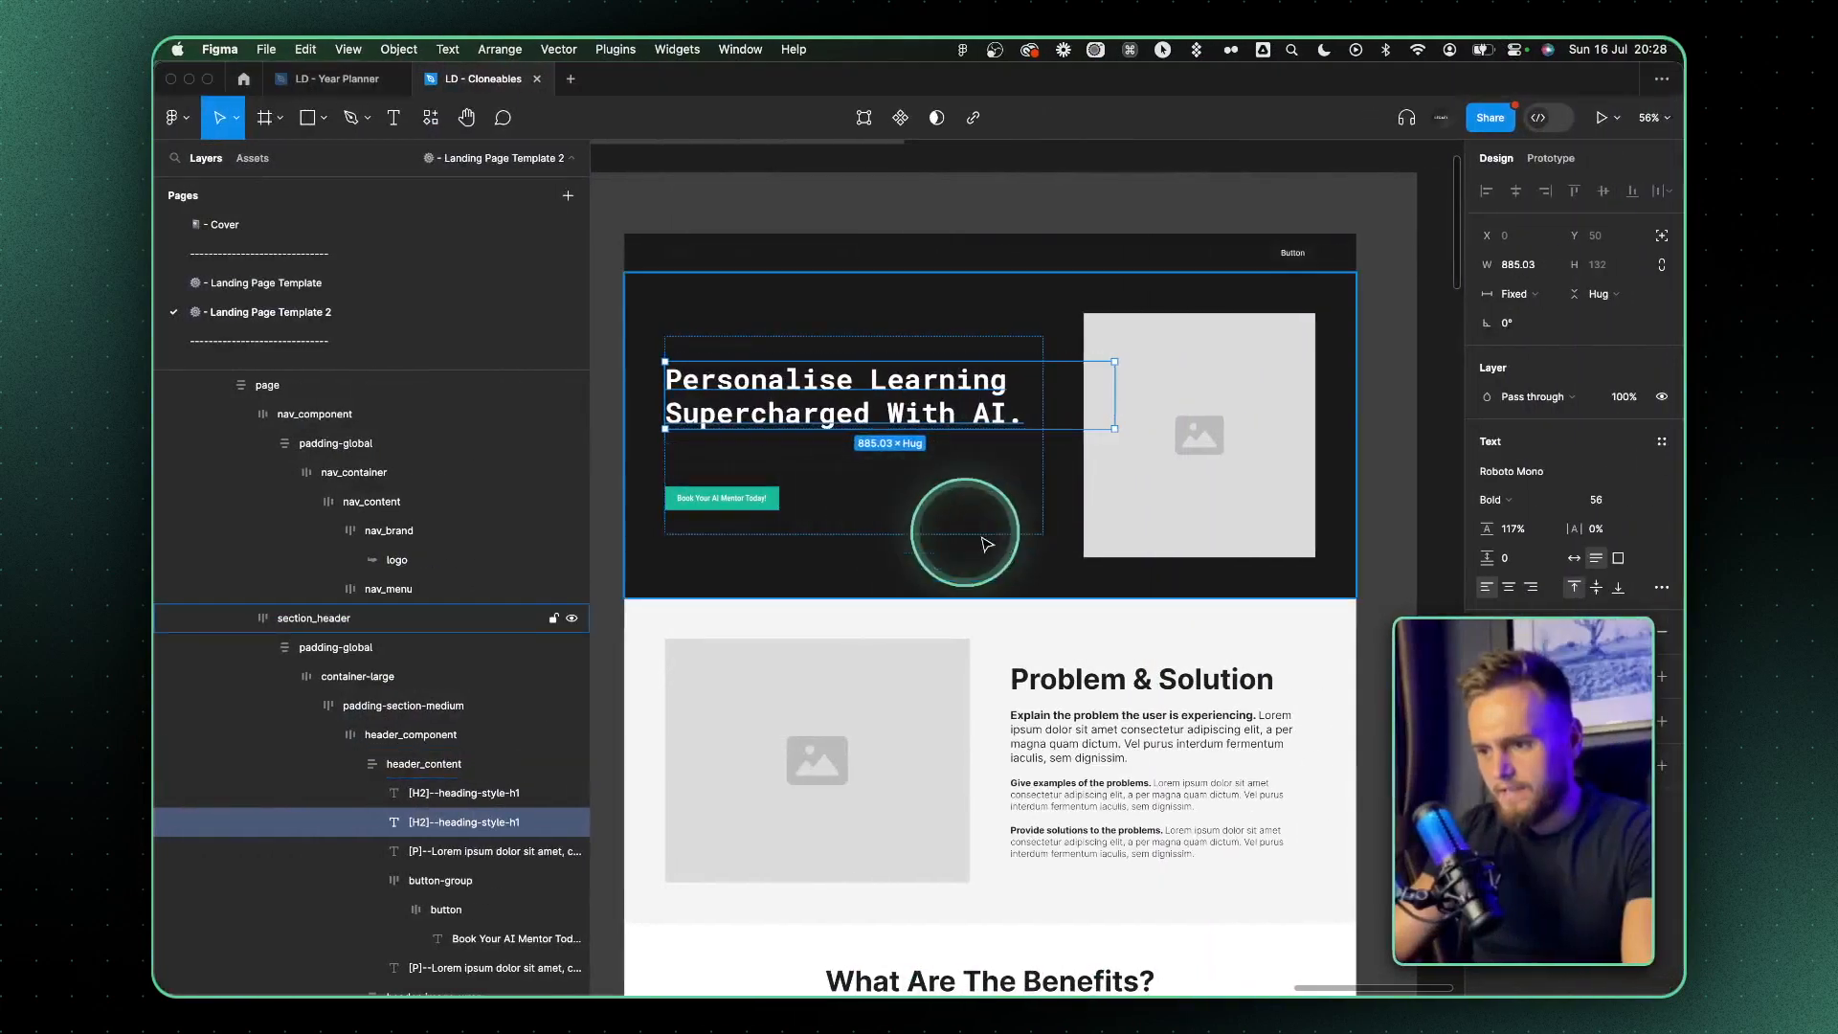
pyautogui.click(1033, 554)
pyautogui.click(1055, 576)
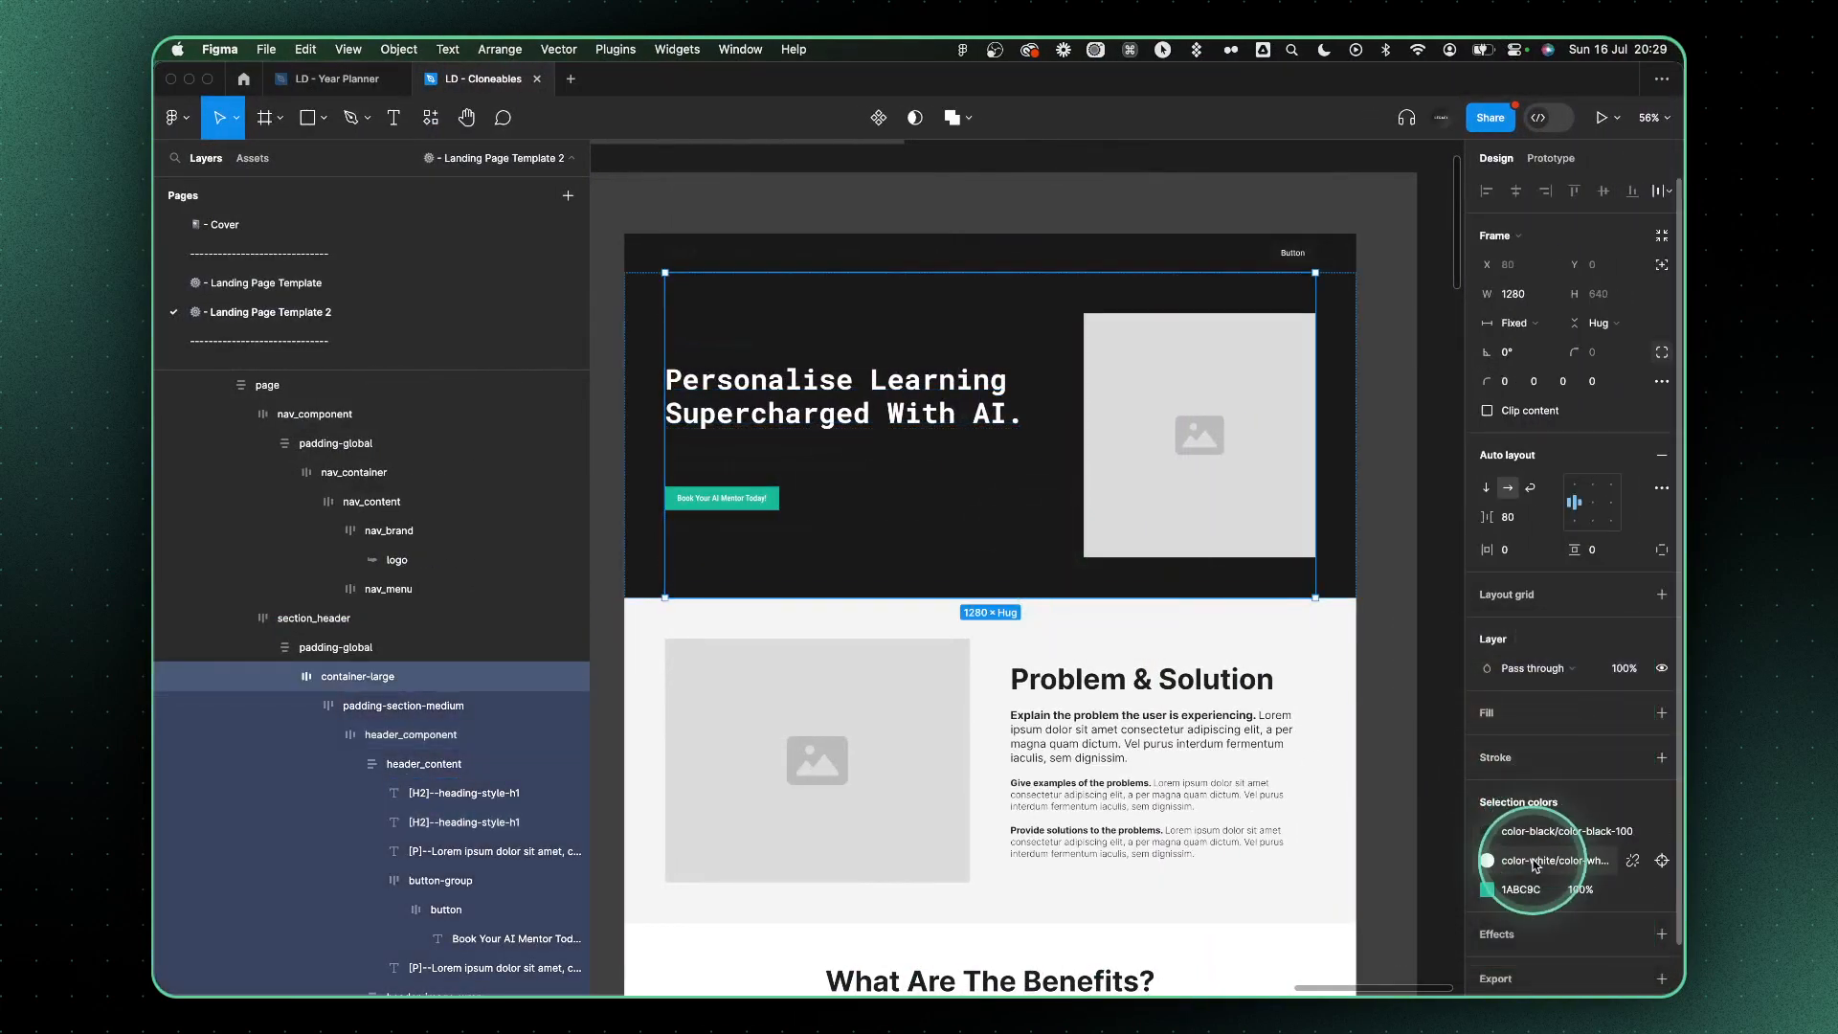
pyautogui.click(1644, 860)
pyautogui.click(1639, 832)
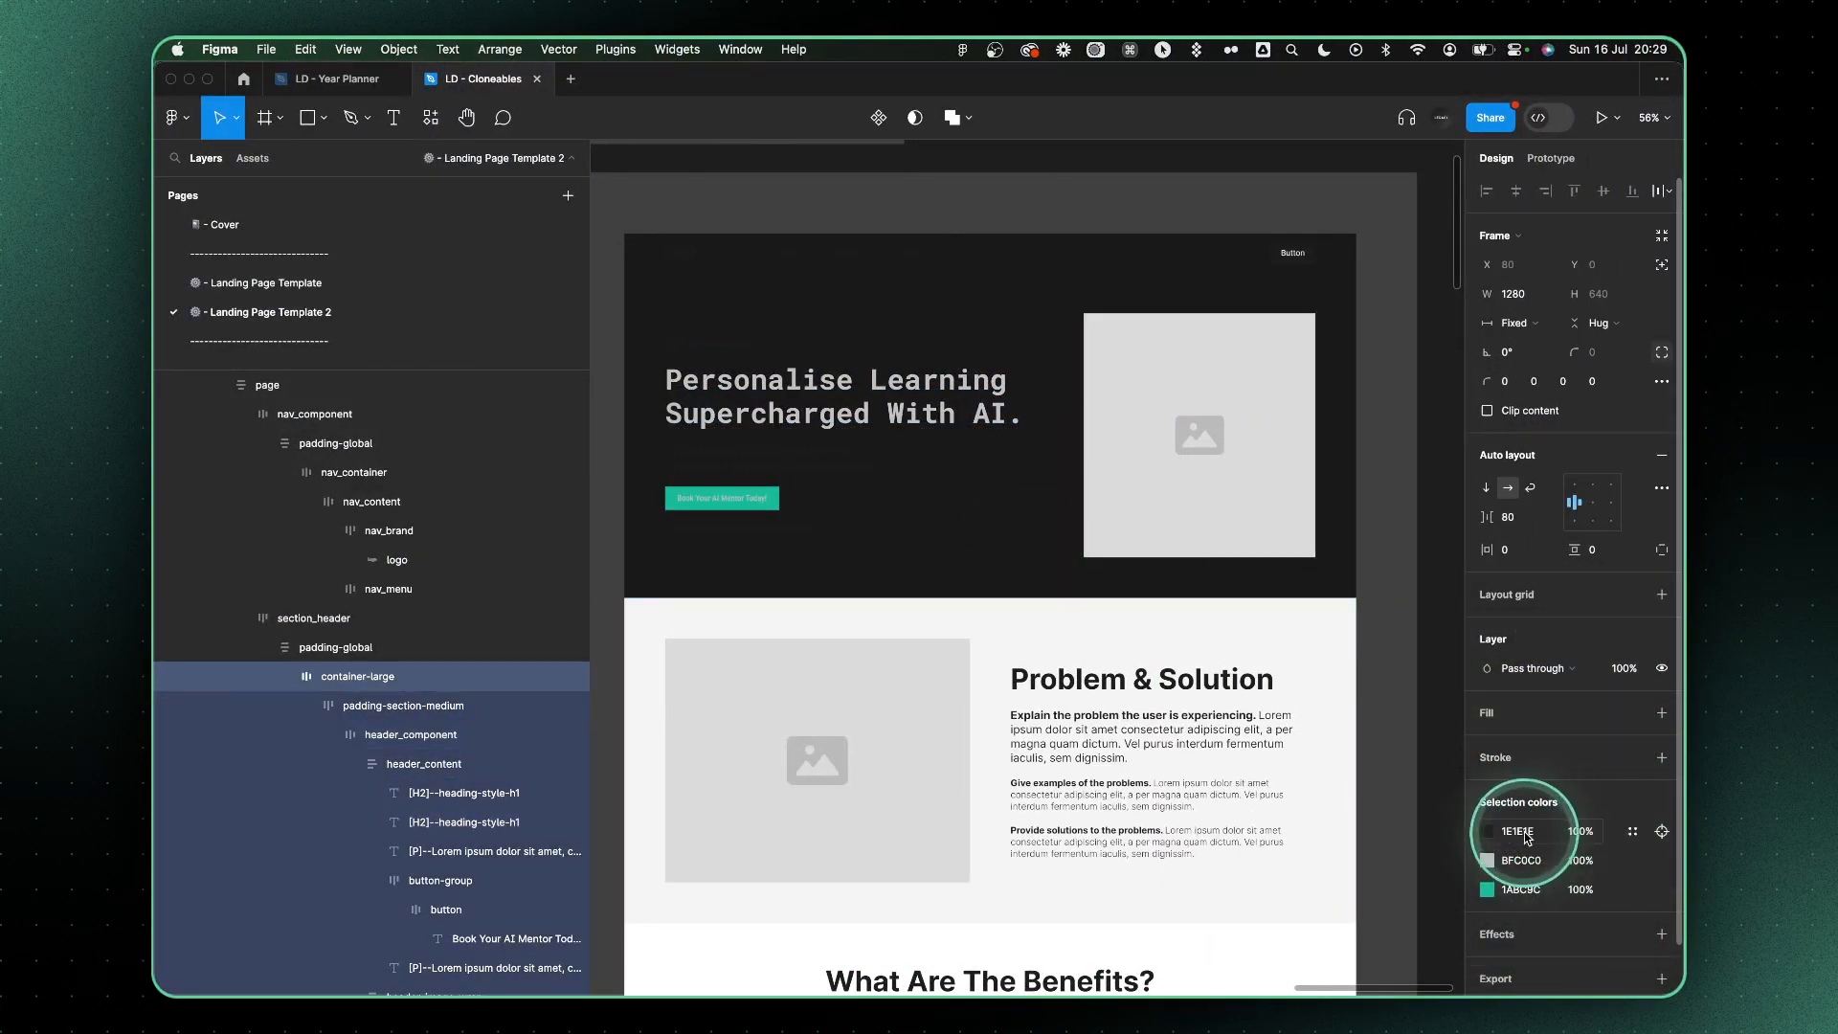
pyautogui.press('Return')
# Replace the navigation bar's color-black-100 and color-white-50 colors with #BFC0C0
pyautogui.click(903, 264)
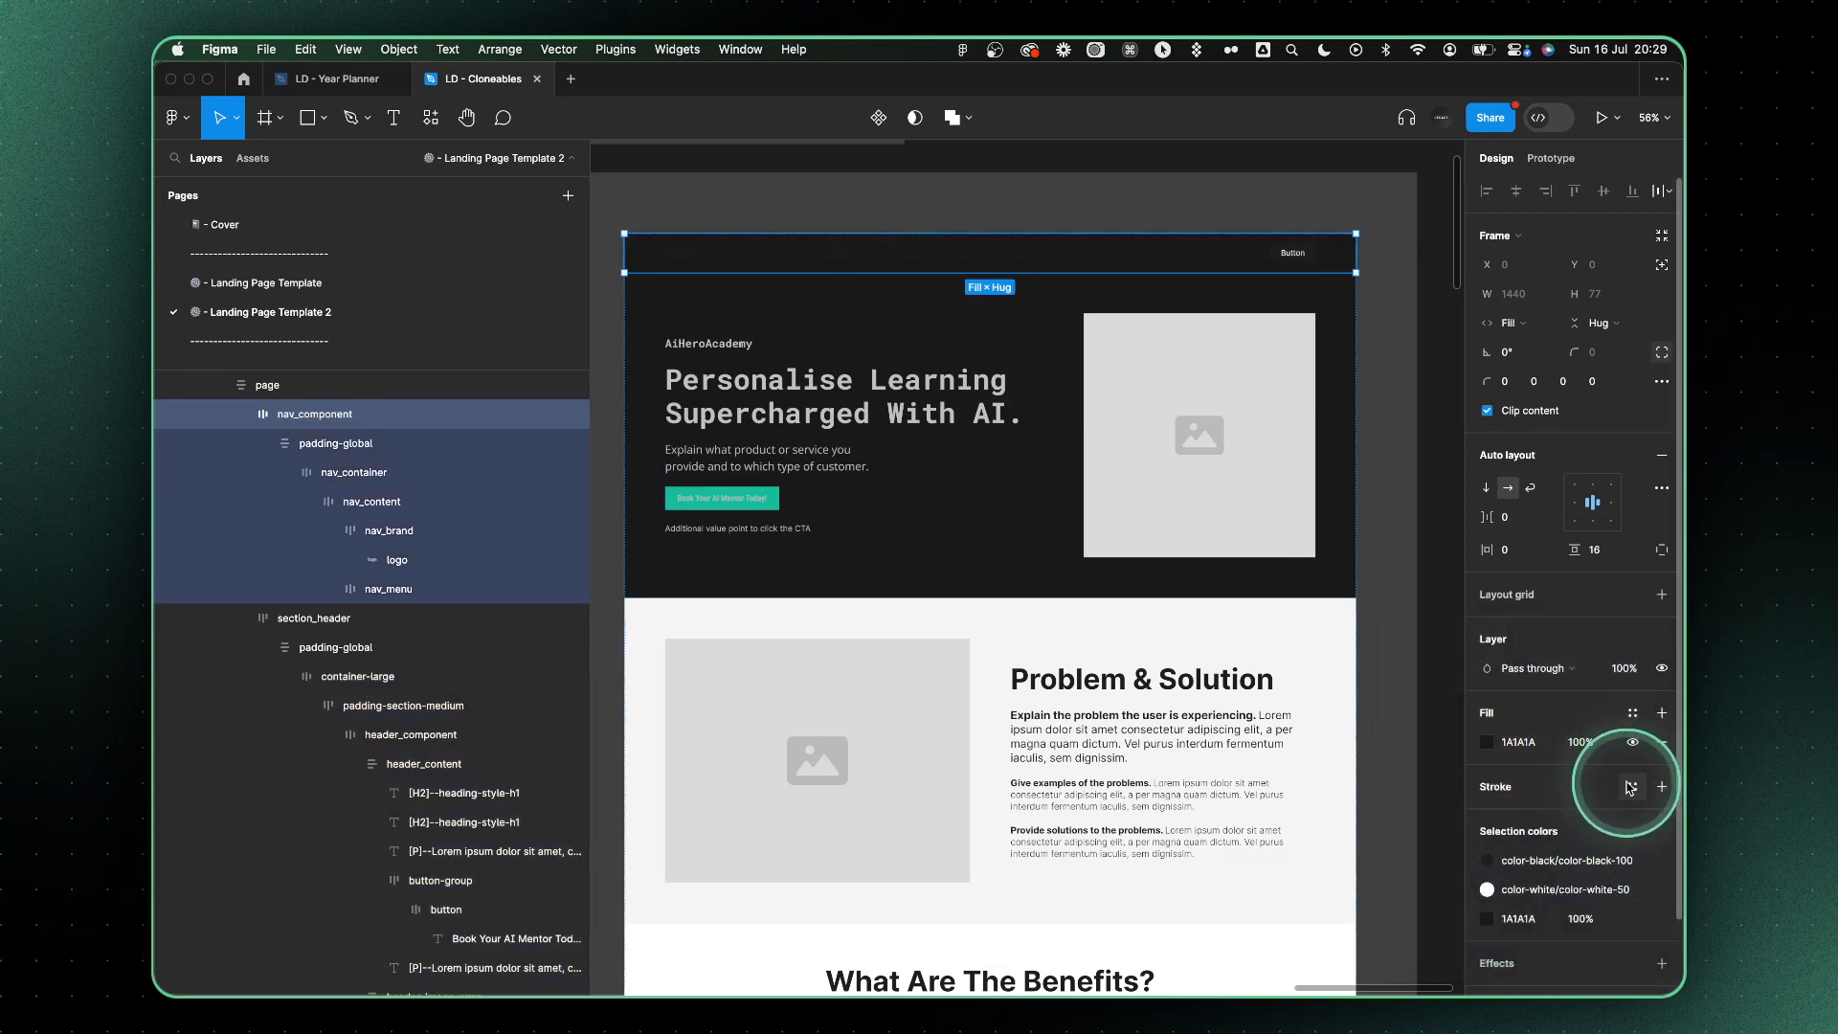
pyautogui.click(1537, 863)
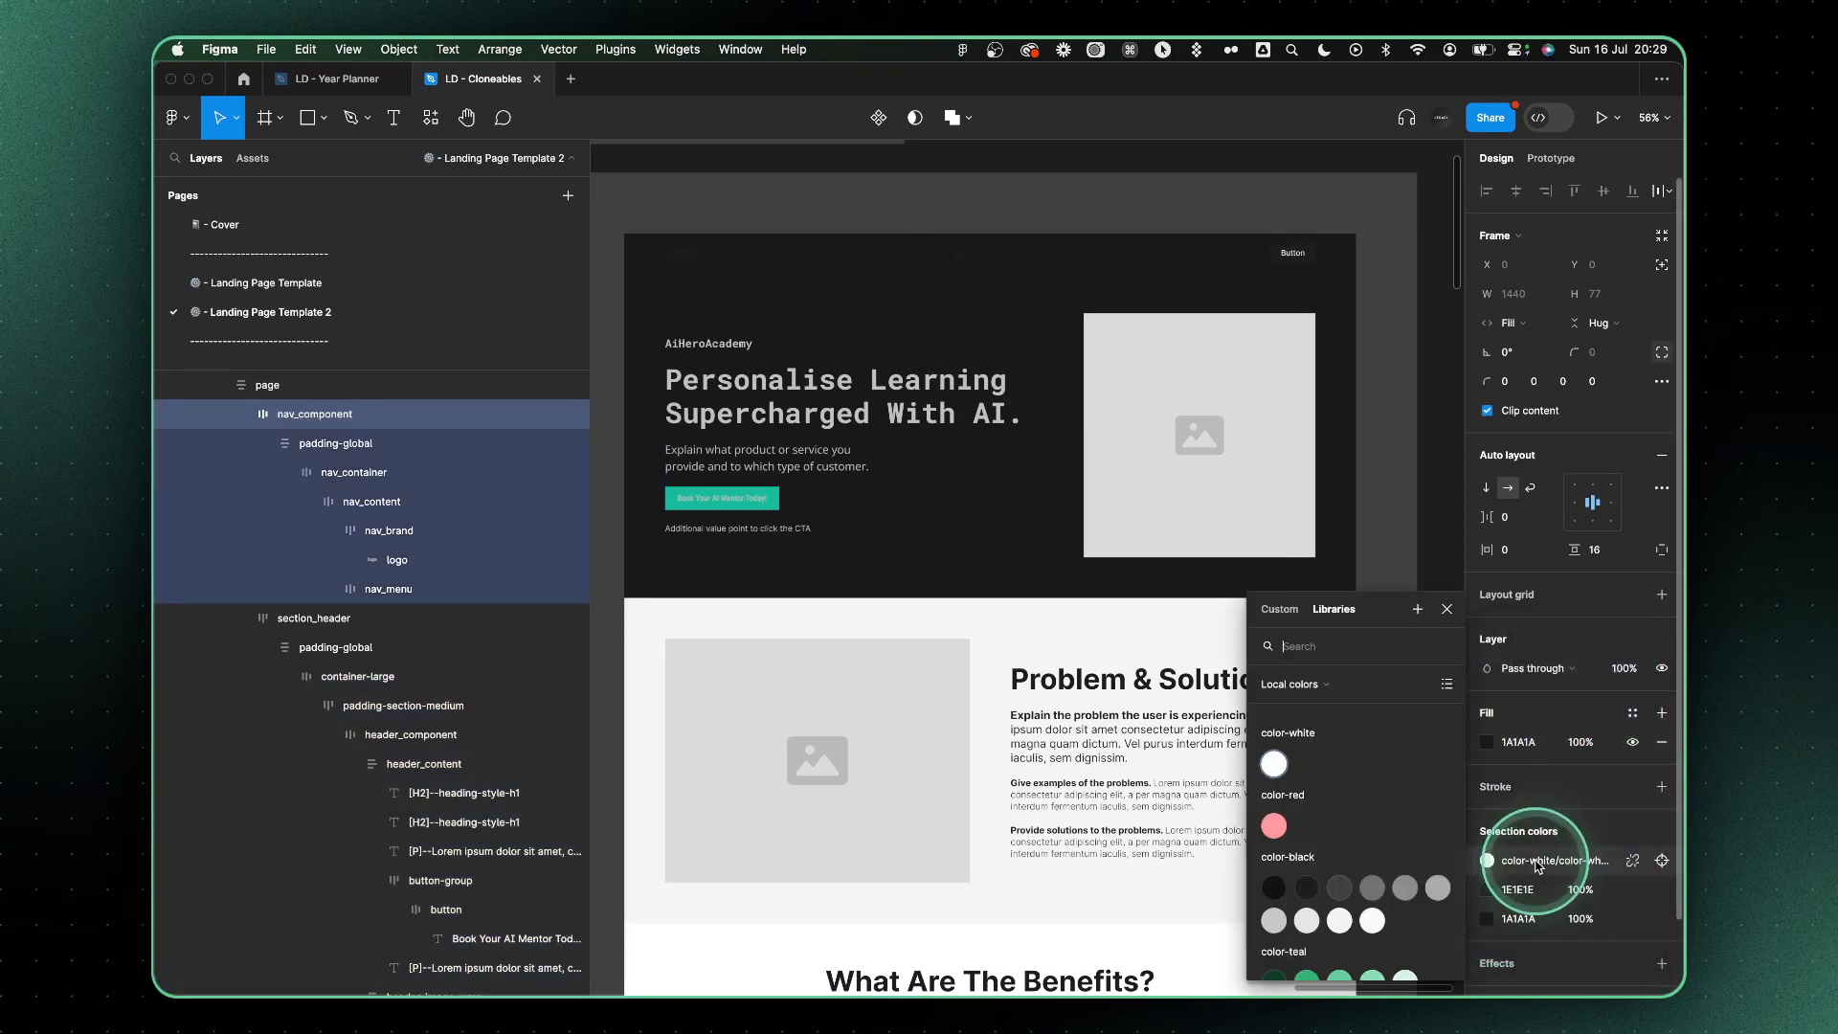
pyautogui.click(1635, 860)
pyautogui.press('super+v')
pyautogui.press('Return')
# Set the hero heading's fill to white #FFFFFF
pyautogui.keyDown('super'); pyautogui.click(833, 399); pyautogui.keyUp('super')
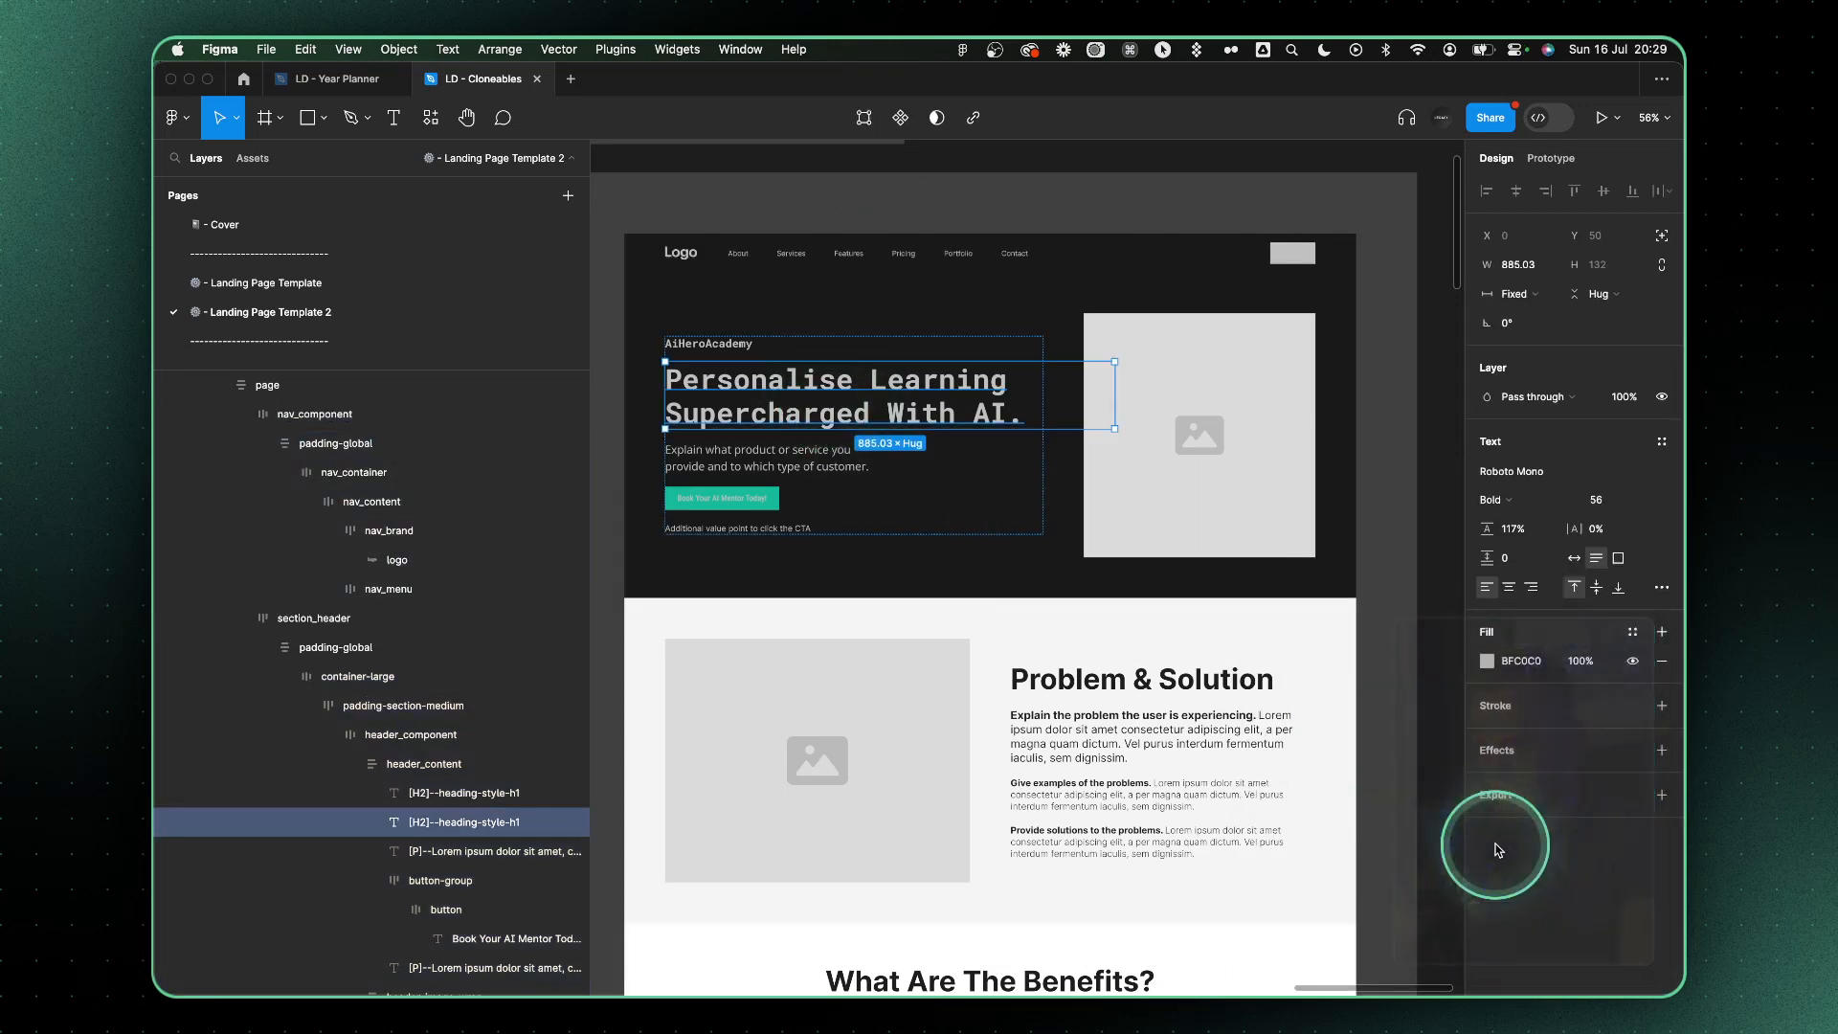
pyautogui.click(1484, 661)
pyautogui.moveTo(1327, 647); pyautogui.dragTo(1193, 395)
pyautogui.click(1455, 475)
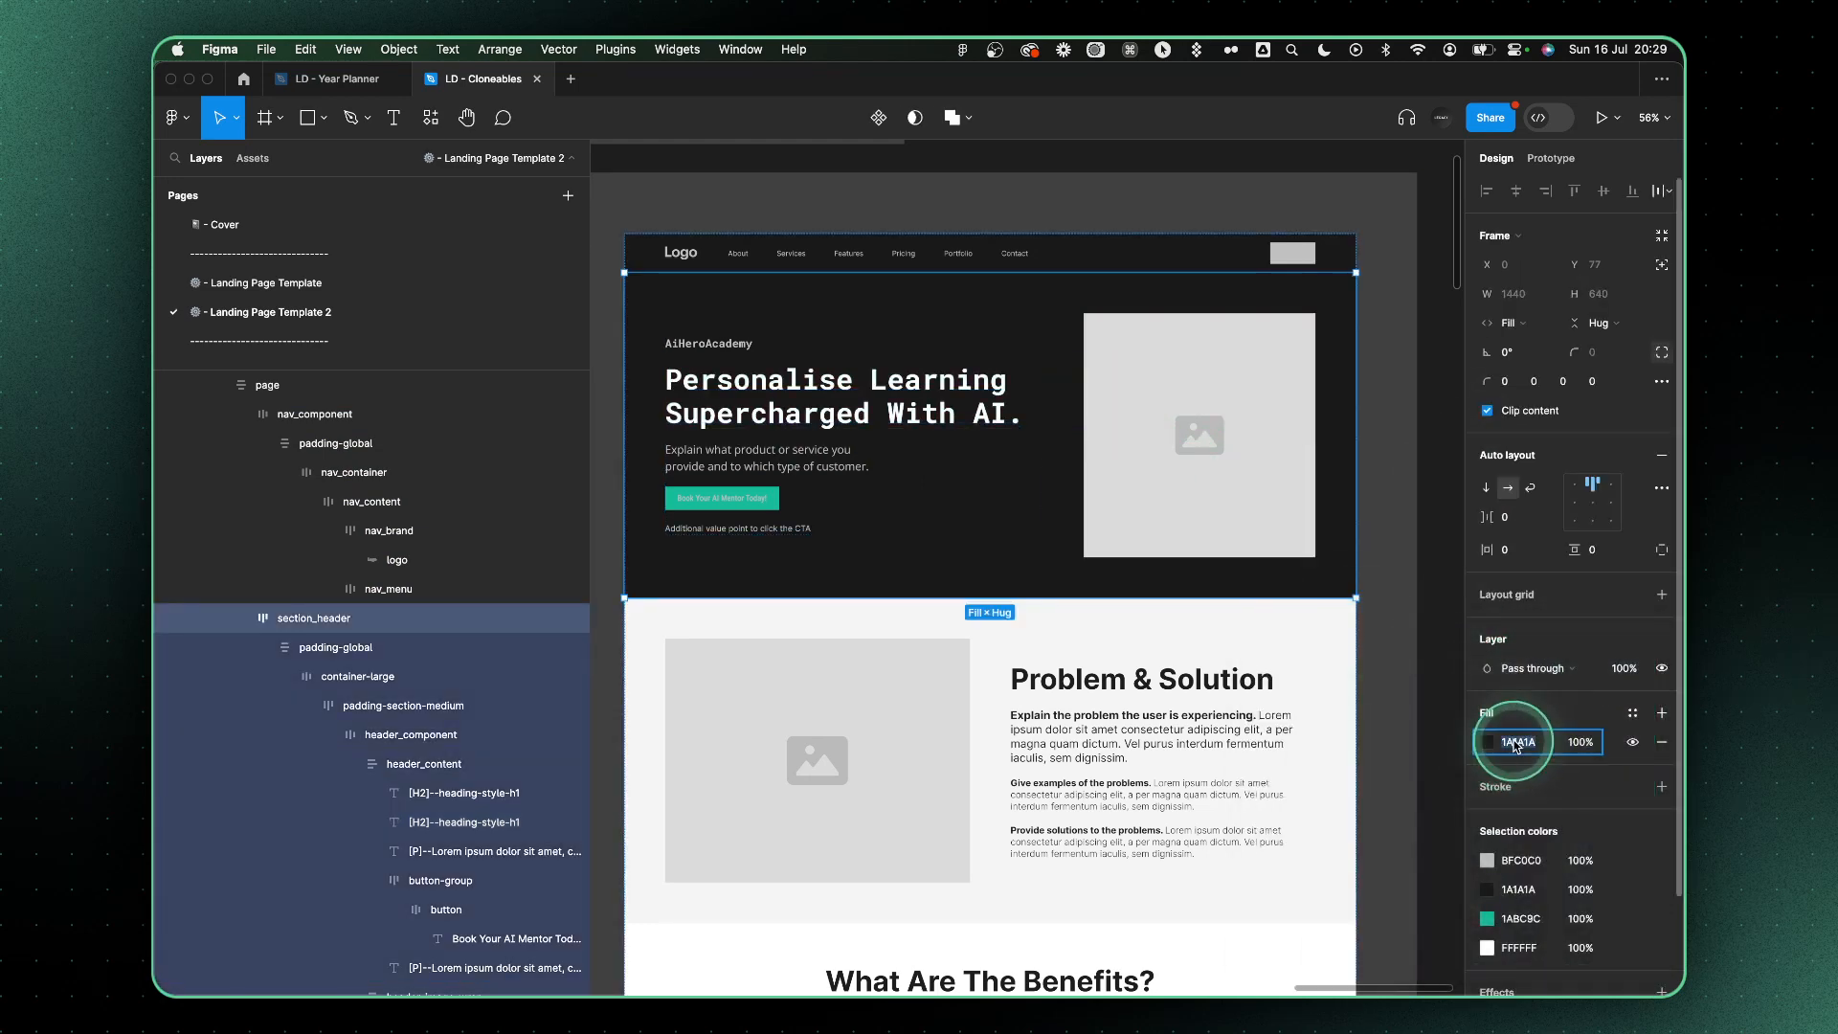
# Recolor the "Book Your AI Mentor Today!" button label with the dark #1A1A1A
pyautogui.scroll(5, 672, 463)
pyautogui.keyDown('super'); pyautogui.click(846, 562); pyautogui.keyUp('super')
pyautogui.press('i')
pyautogui.click(1059, 572)
pyautogui.keyDown('super'); pyautogui.click(1059, 571); pyautogui.keyUp('super')
# Set the "Book Your AI Mentor Today!" button label's font size to 22
pyautogui.keyDown('super'); pyautogui.click(853, 571); pyautogui.keyUp('super')
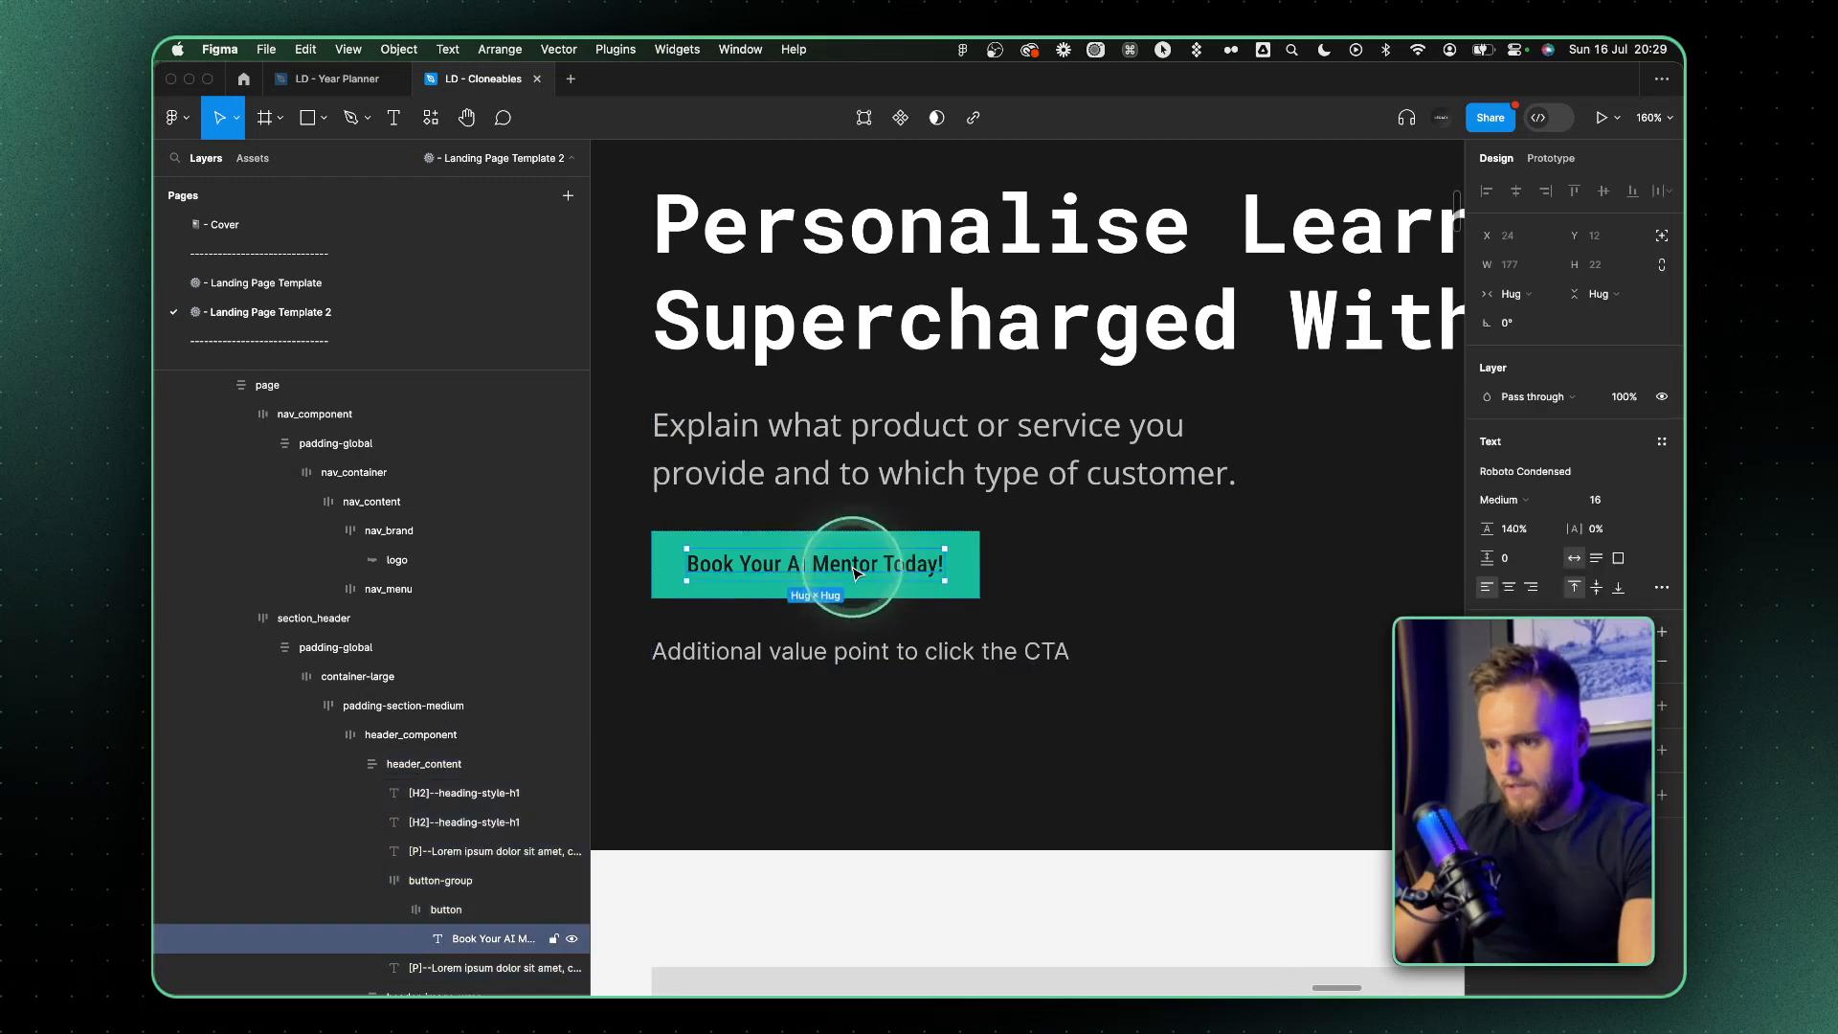
pyautogui.click(1595, 500)
pyautogui.write('22')
pyautogui.press('Return')
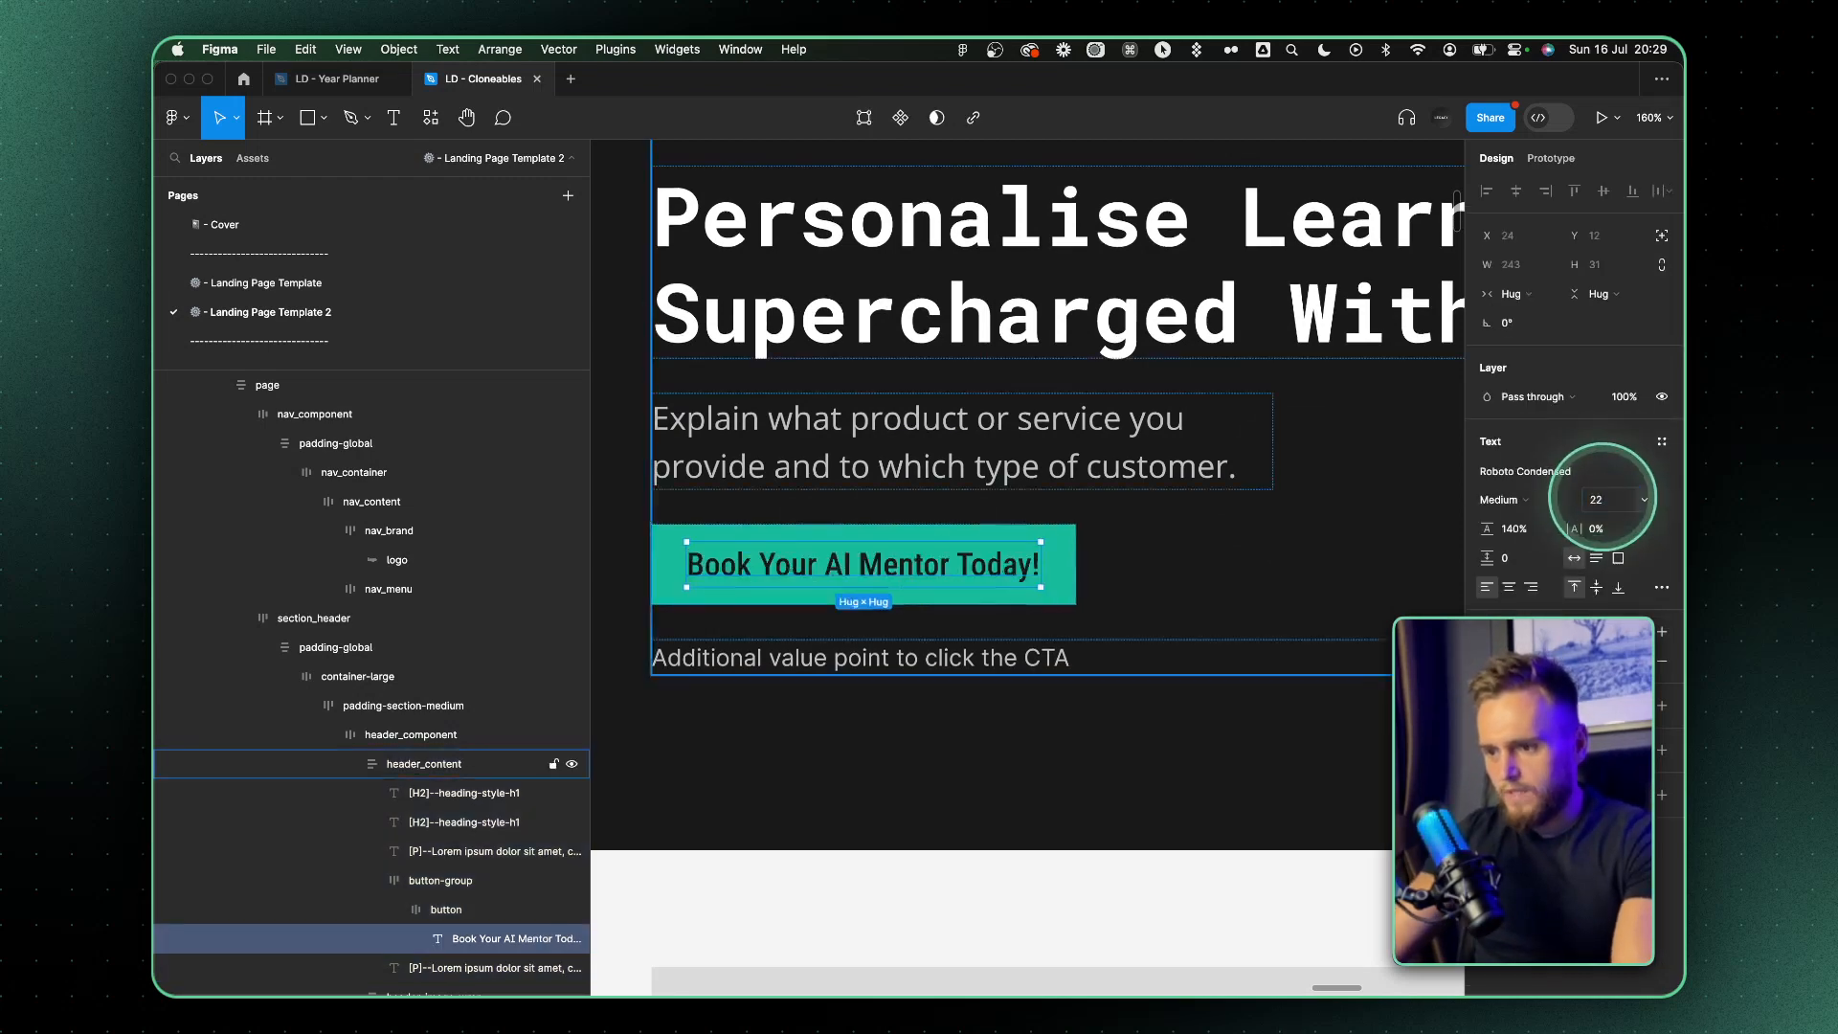
pyautogui.press('Escape')
# Switch to Discord and examine the enlarged grid of new Midjourney variations
pyautogui.hotkey('shift', '1')
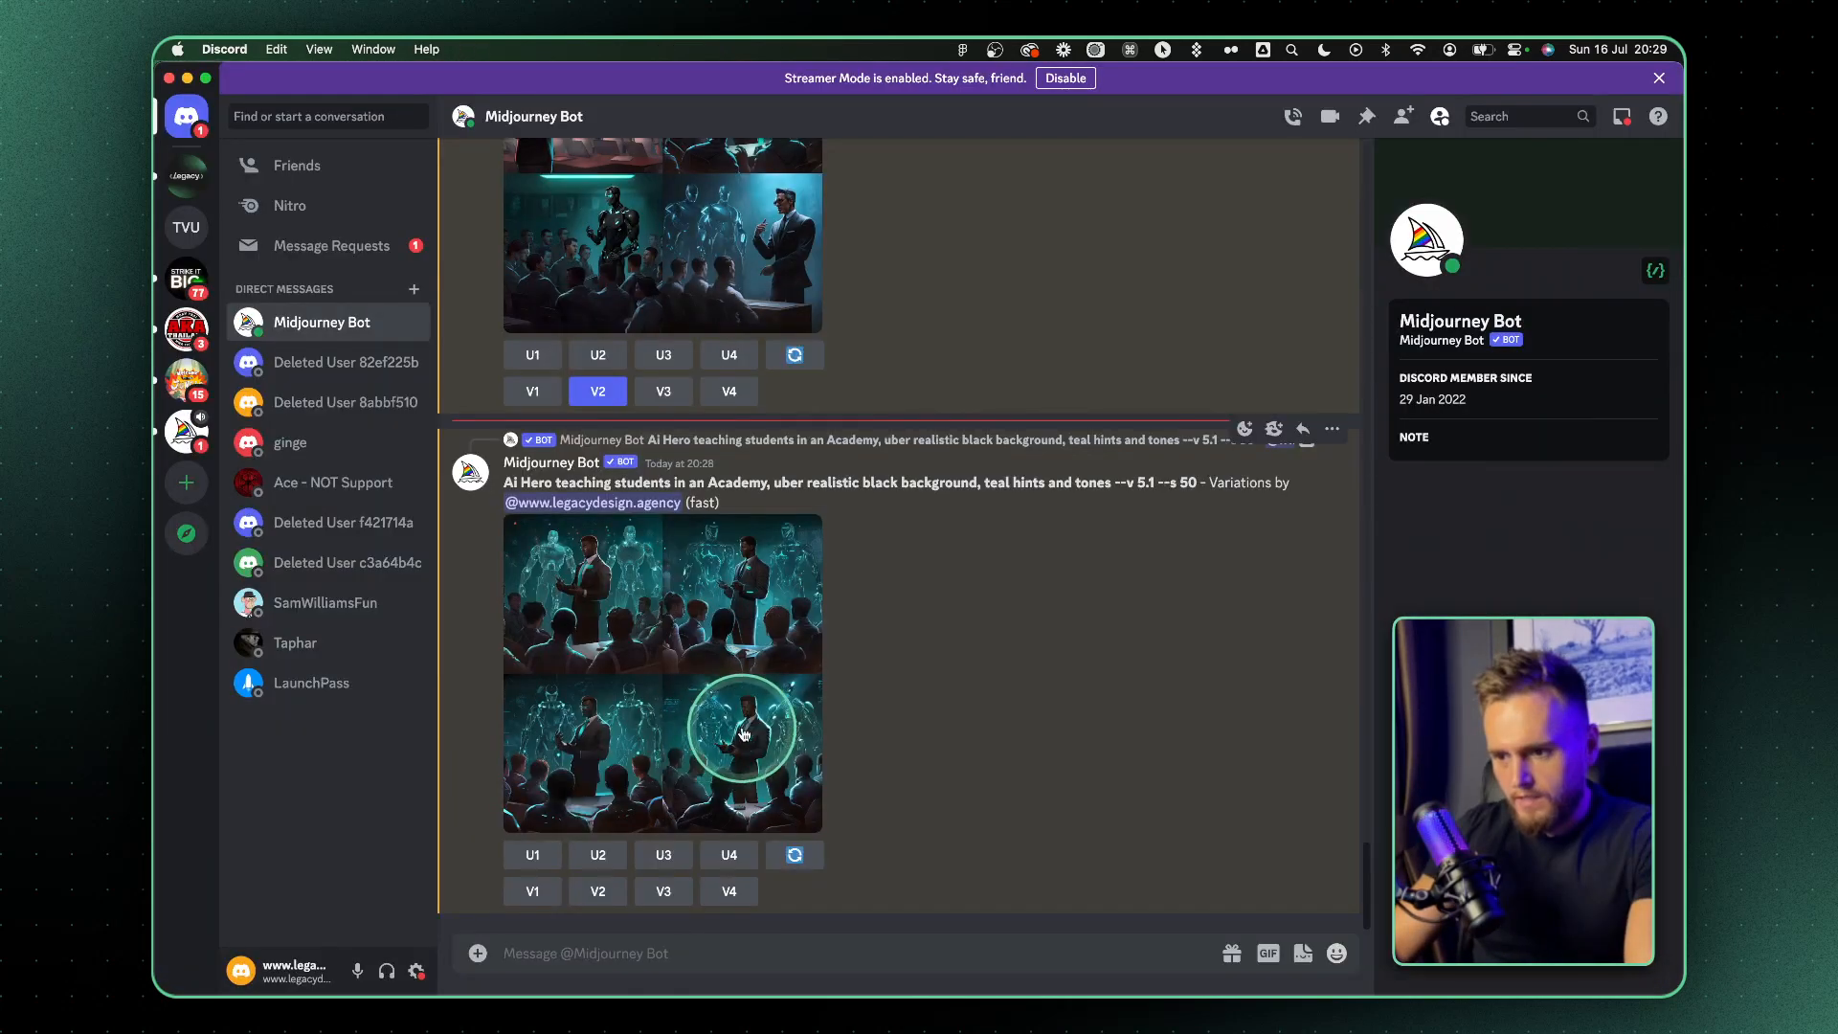
pyautogui.click(756, 614)
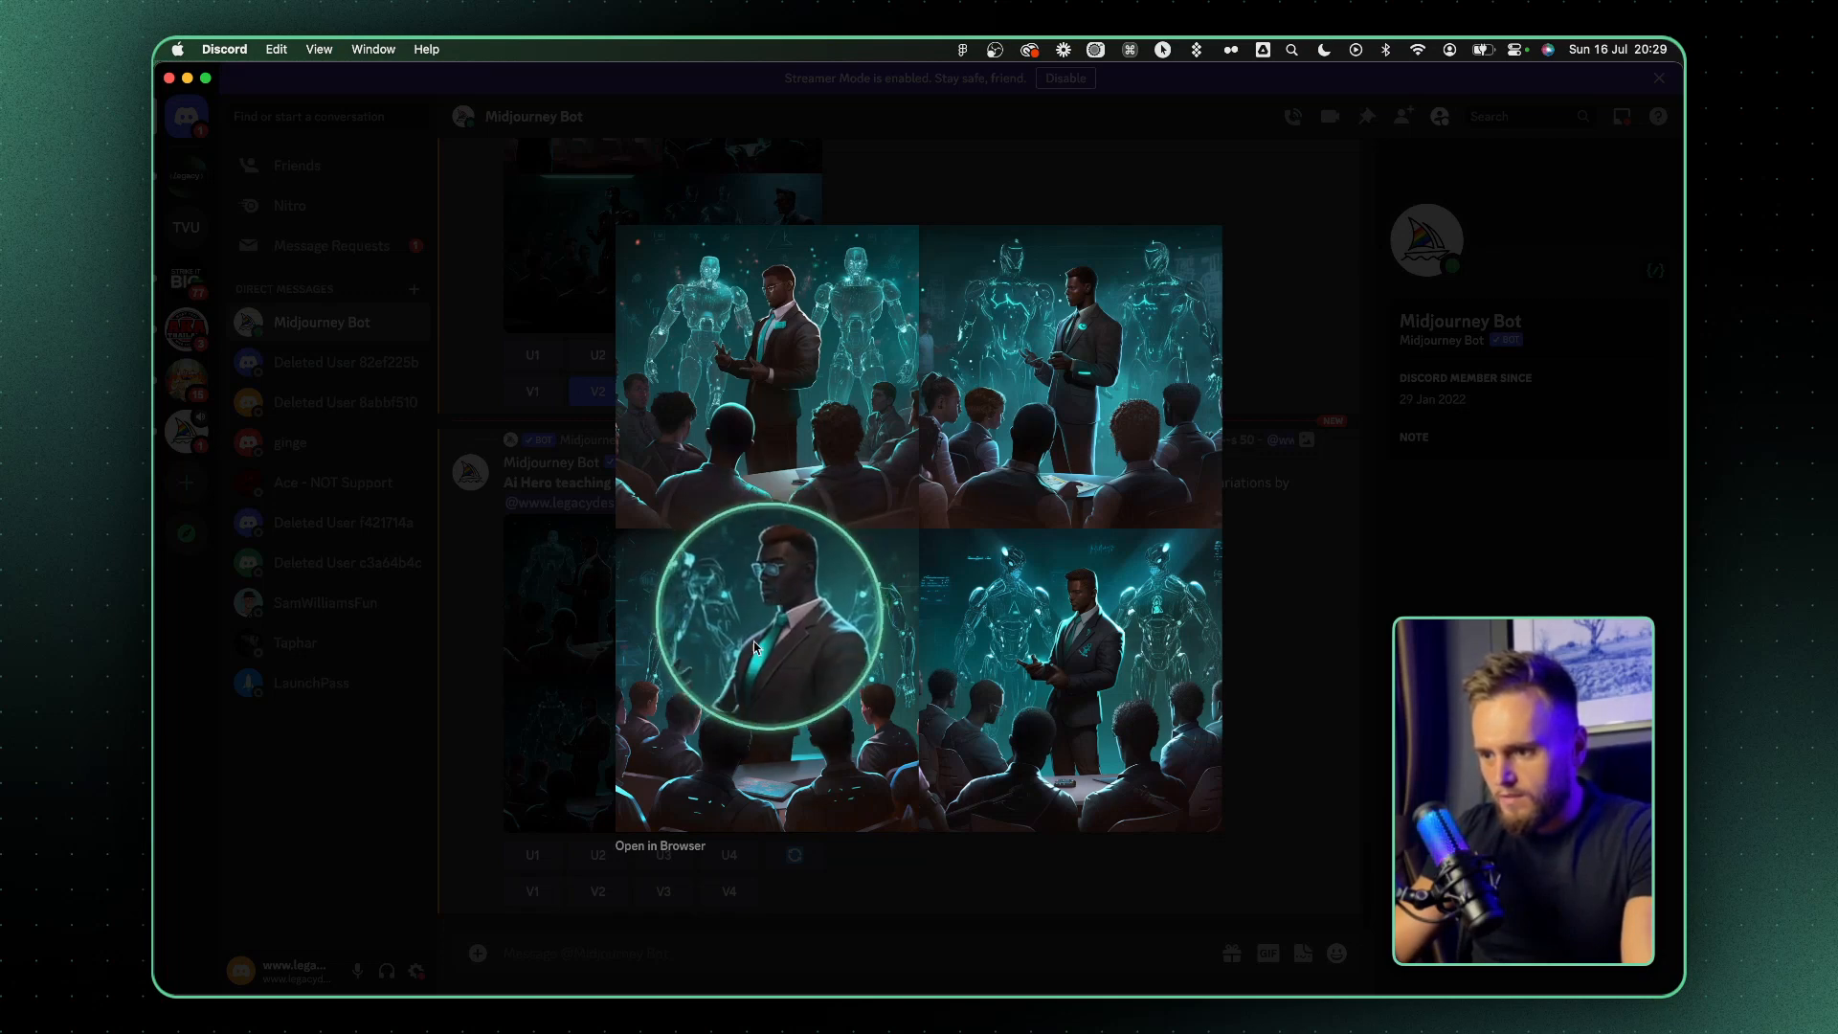
pyautogui.click(1367, 496)
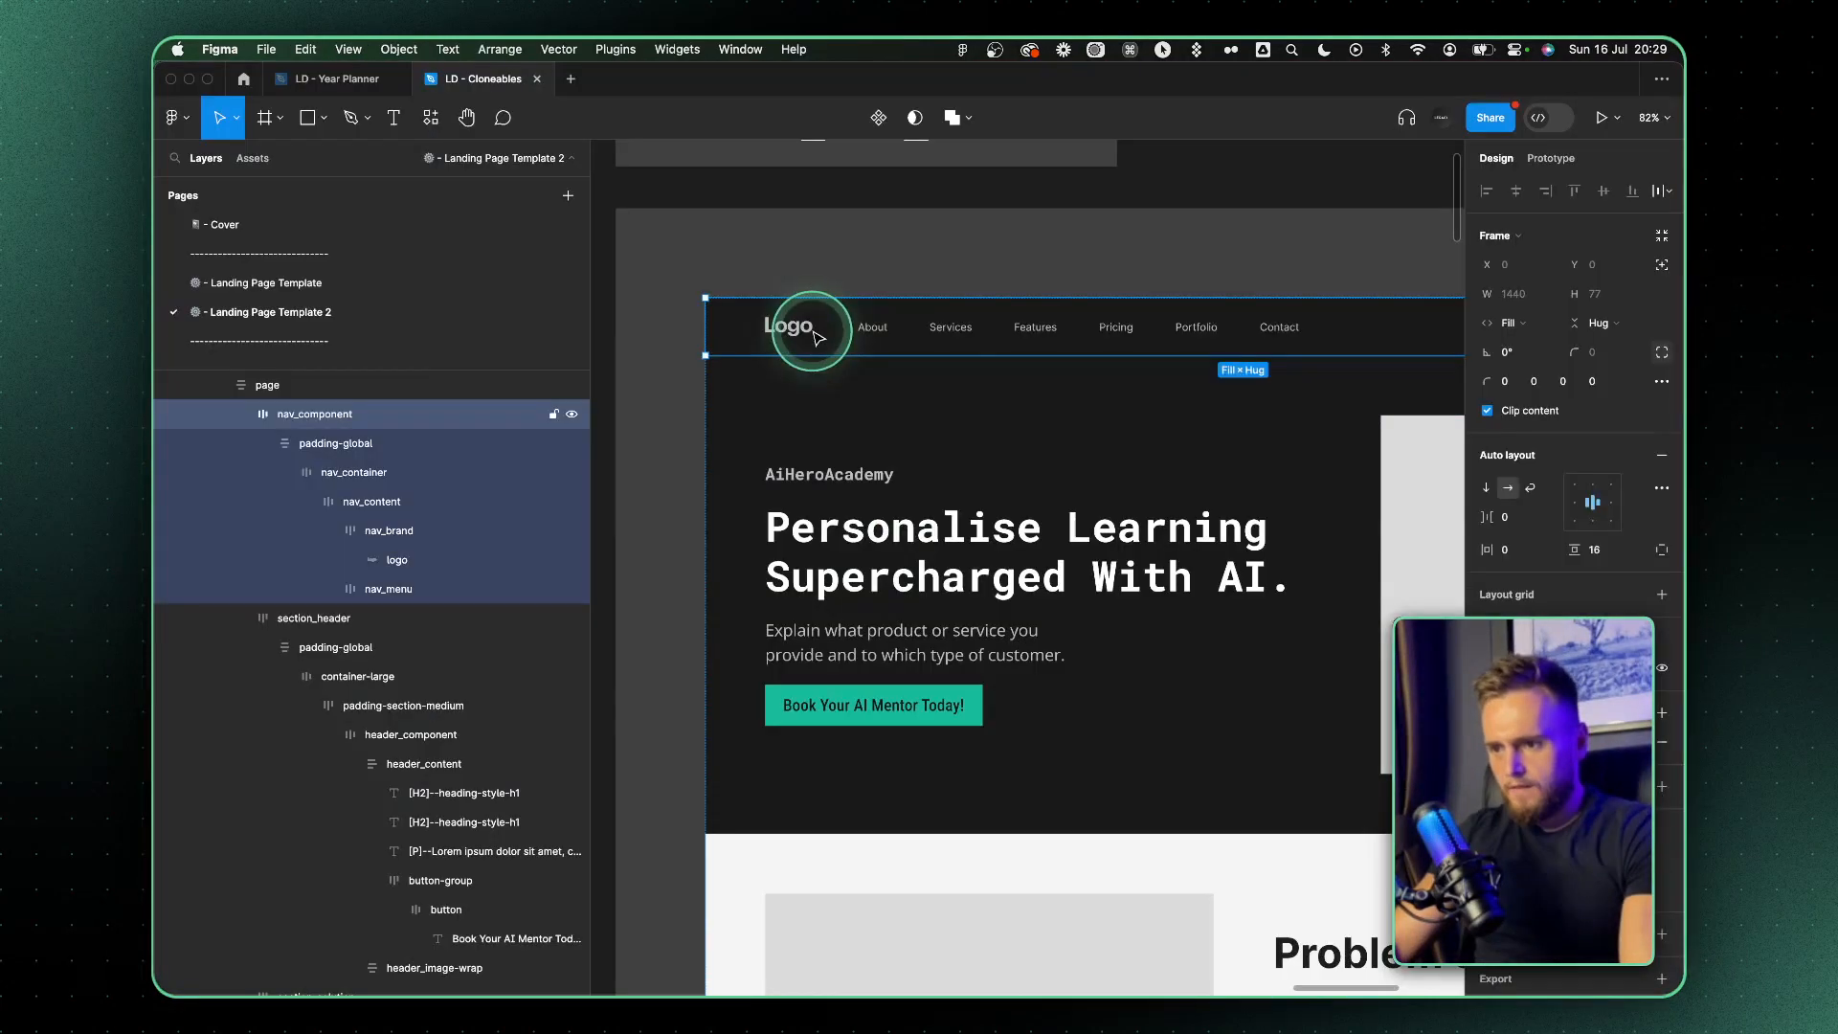
# In Figma, paste the AiHeroAcademy text into the navigation bar beside the logo and make its width hug the text
pyautogui.click(803, 337)
pyautogui.press('super+v')
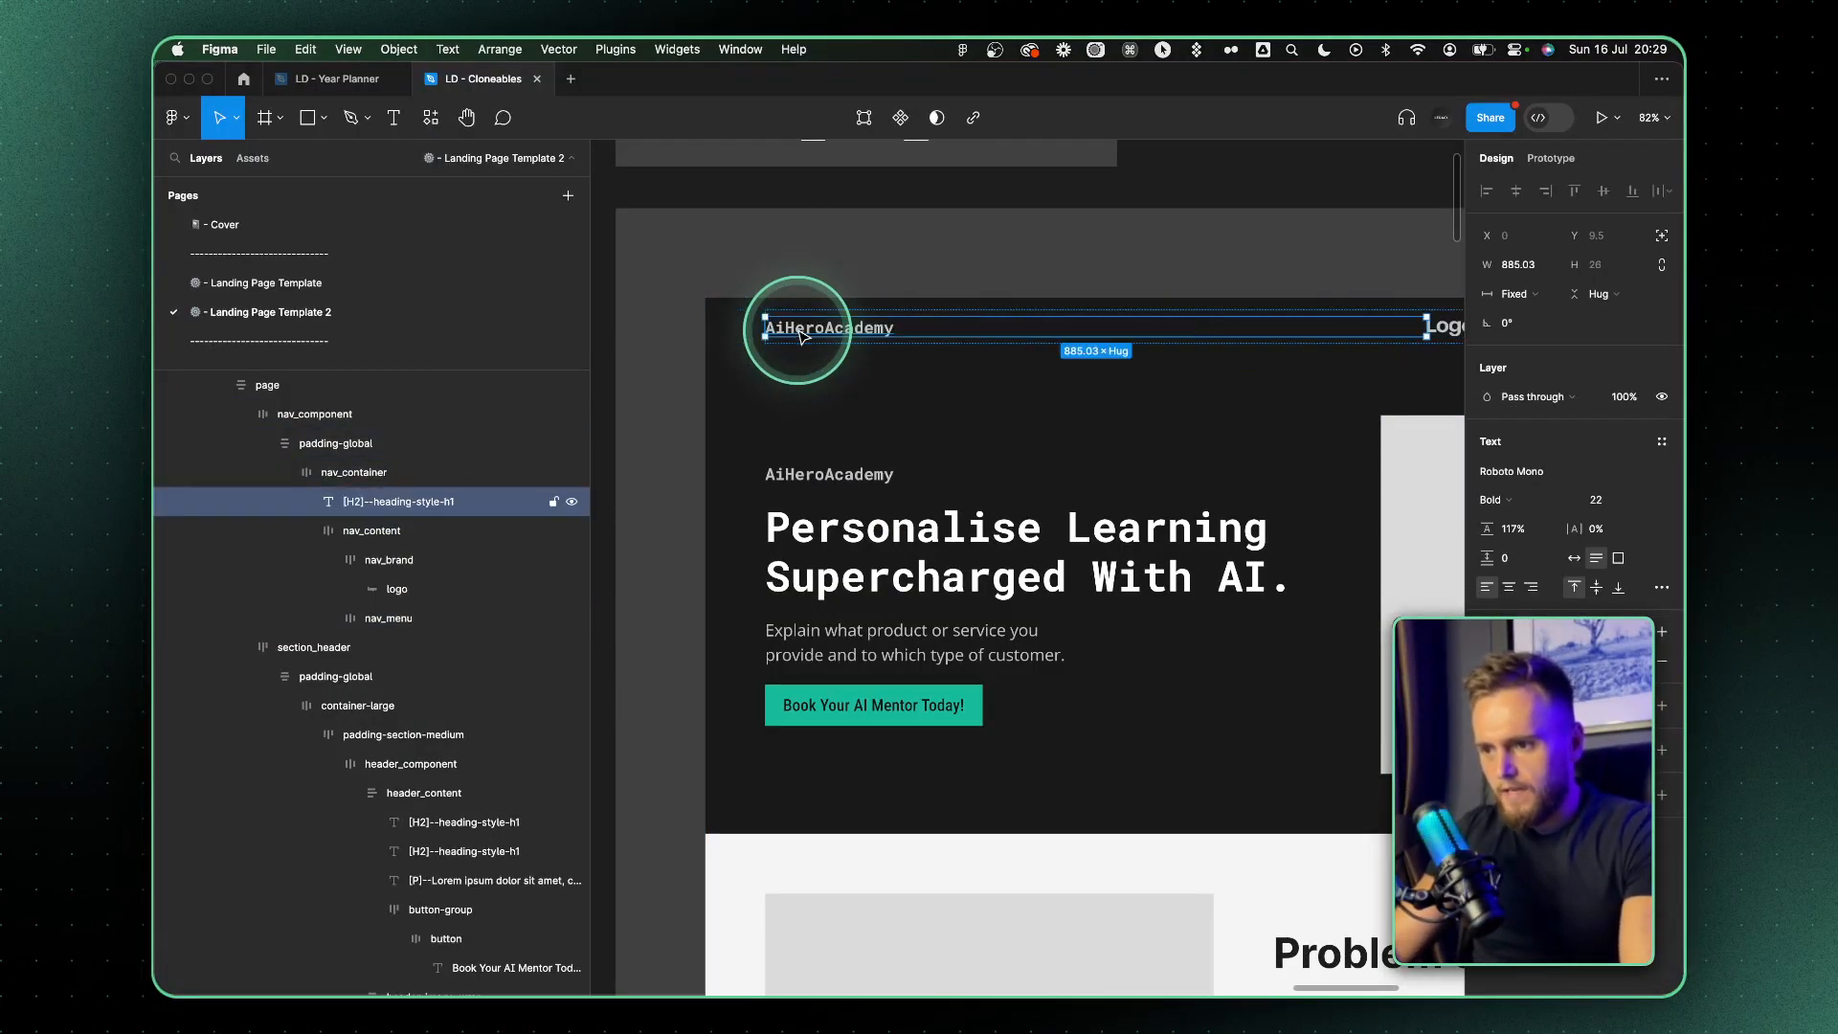
pyautogui.doubleClick(1427, 326)
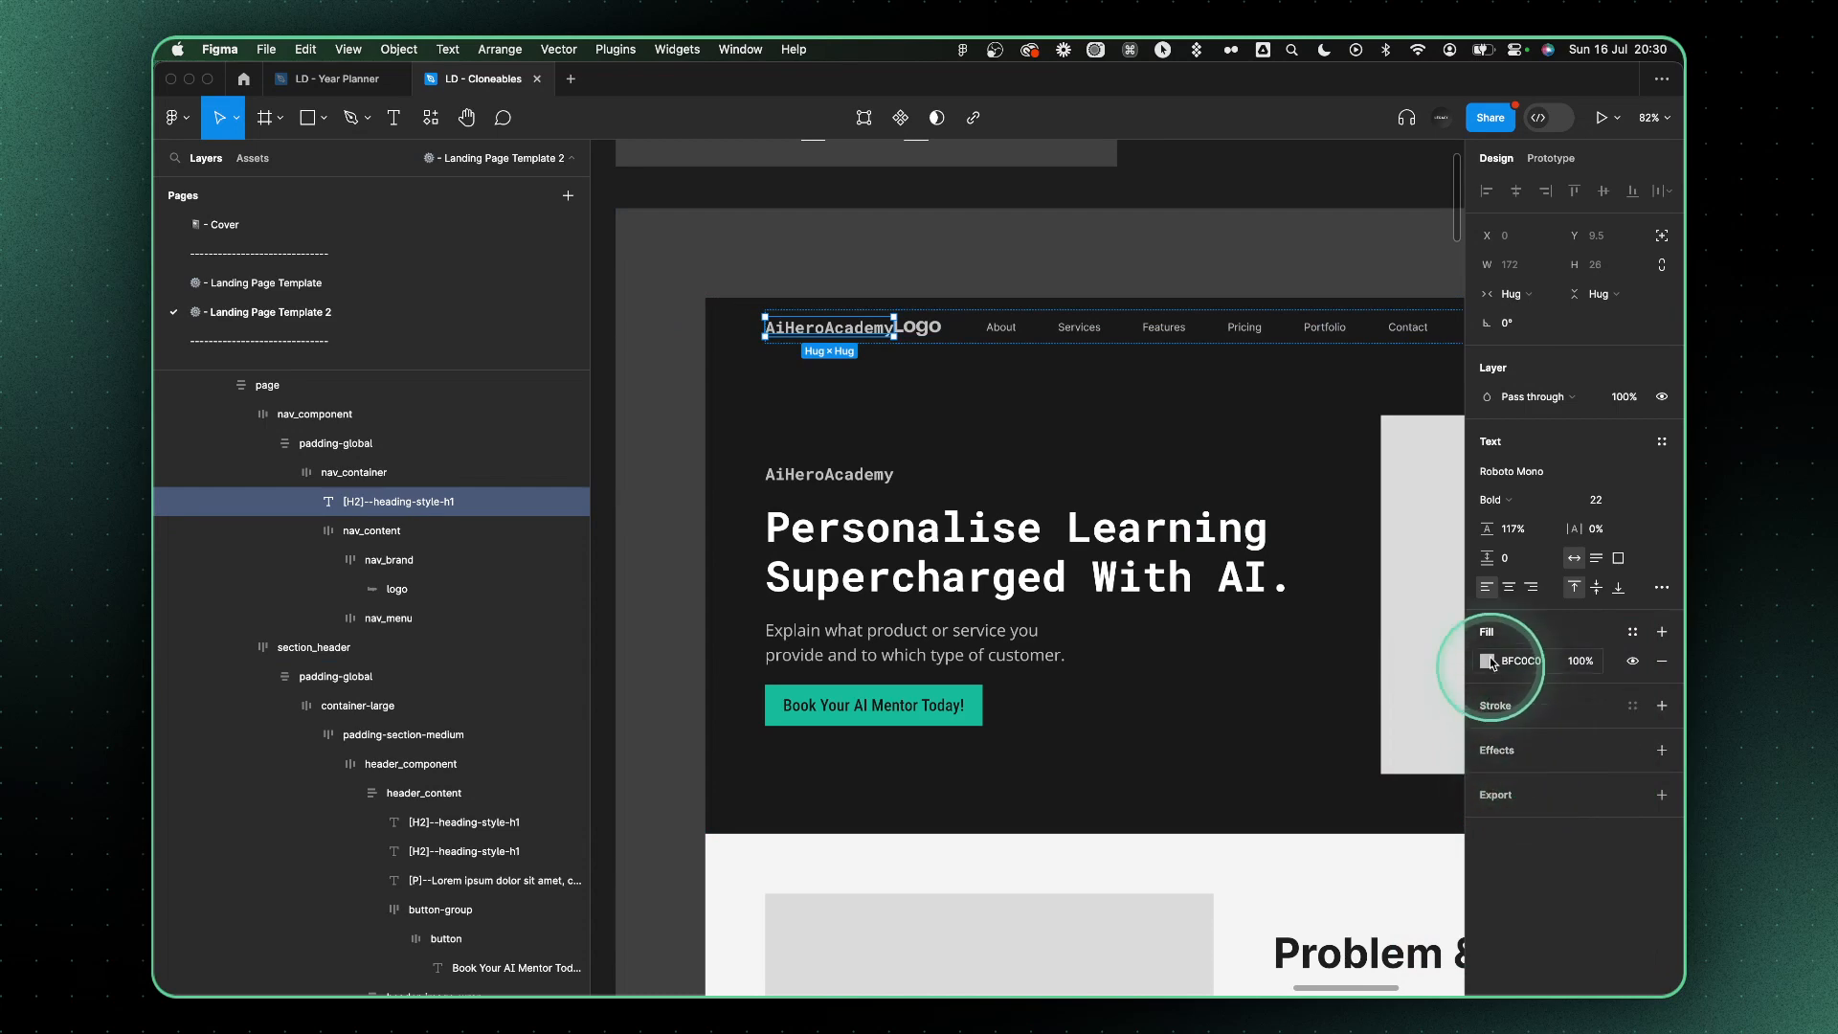
# Color the navigation bar's AiHeroAcademy text with the button's teal #1ABC9C and remove the placeholder logo
pyautogui.click(940, 702)
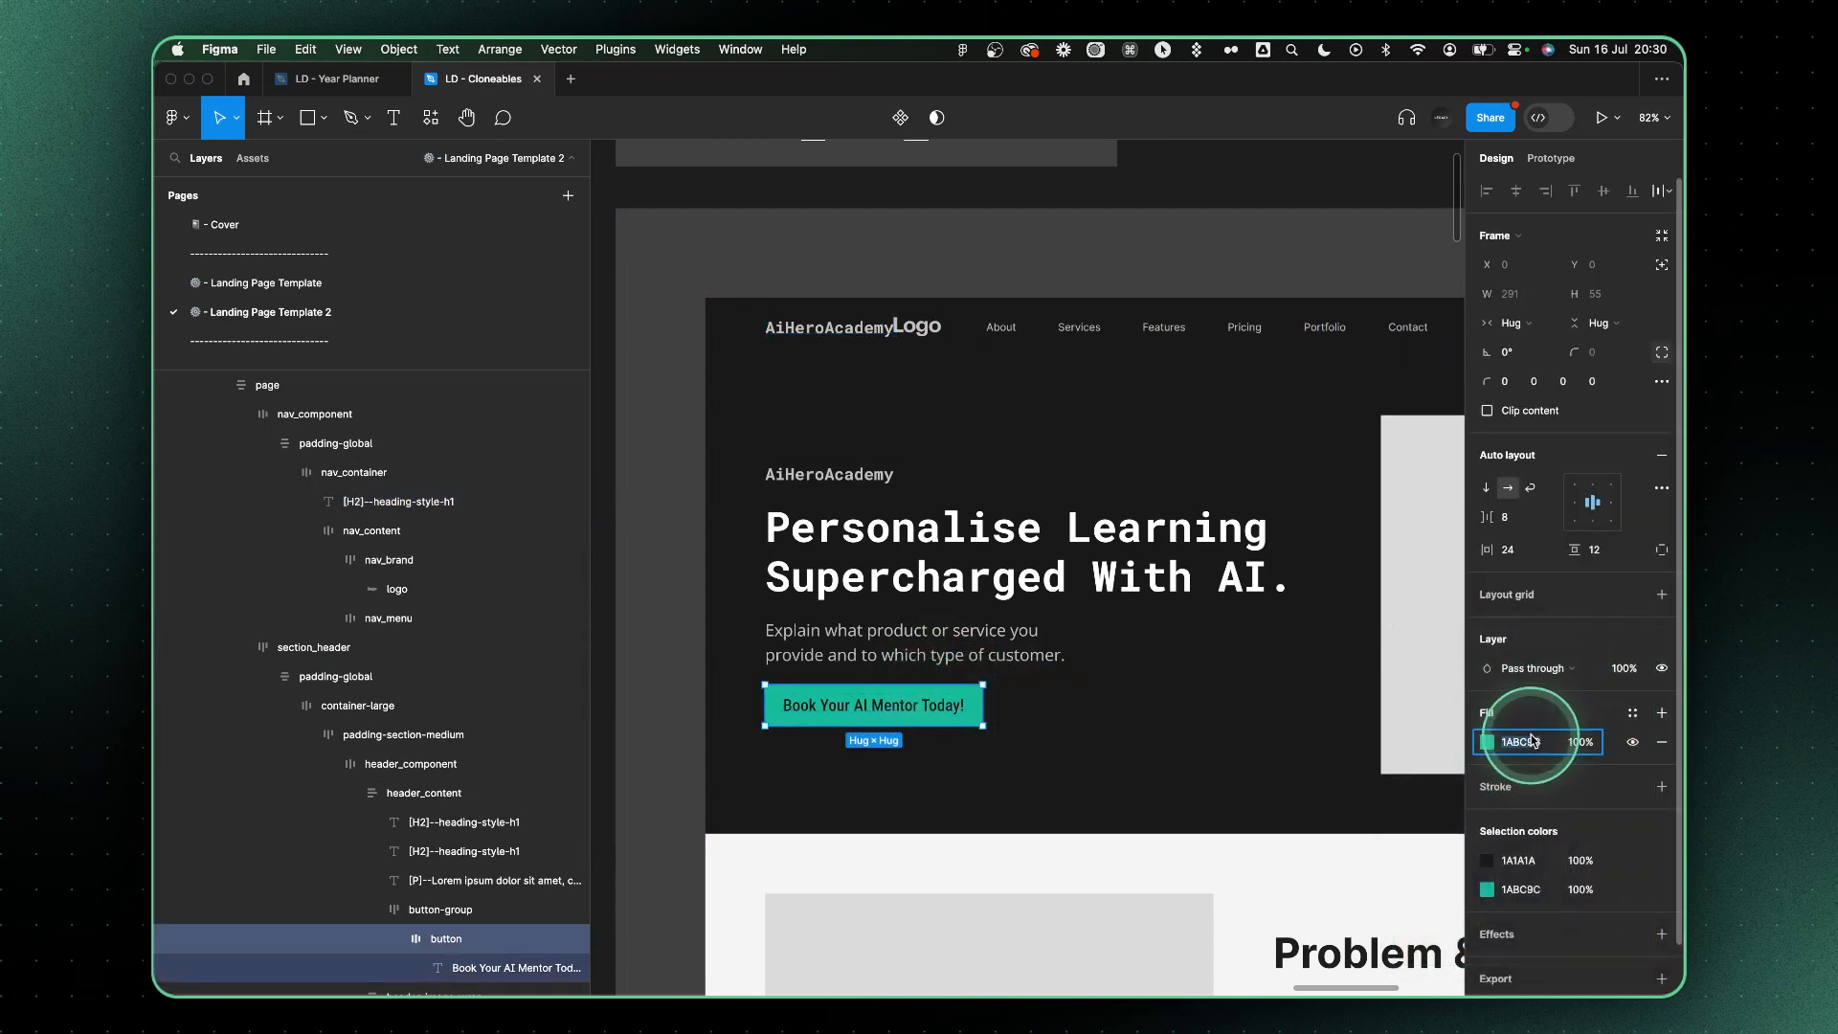
pyautogui.scroll(5, 934, 402)
pyautogui.click(931, 274)
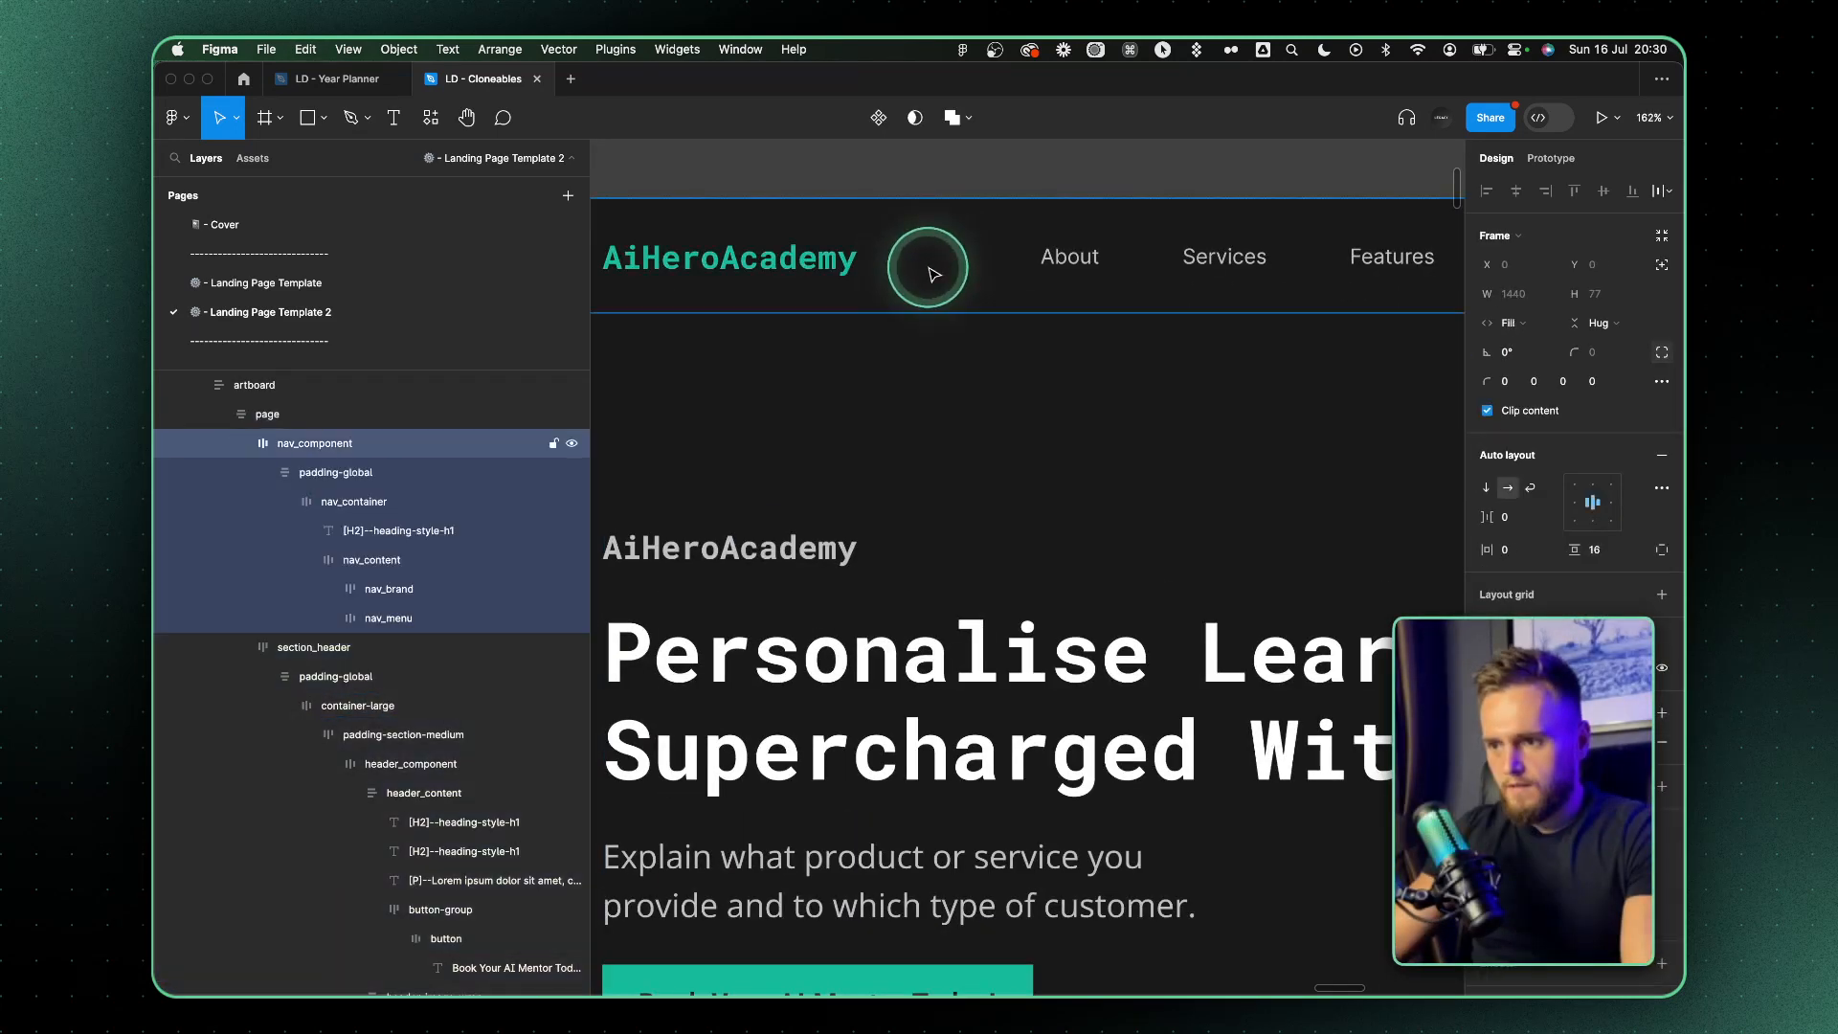
pyautogui.doubleClick(931, 274)
pyautogui.doubleClick(933, 274)
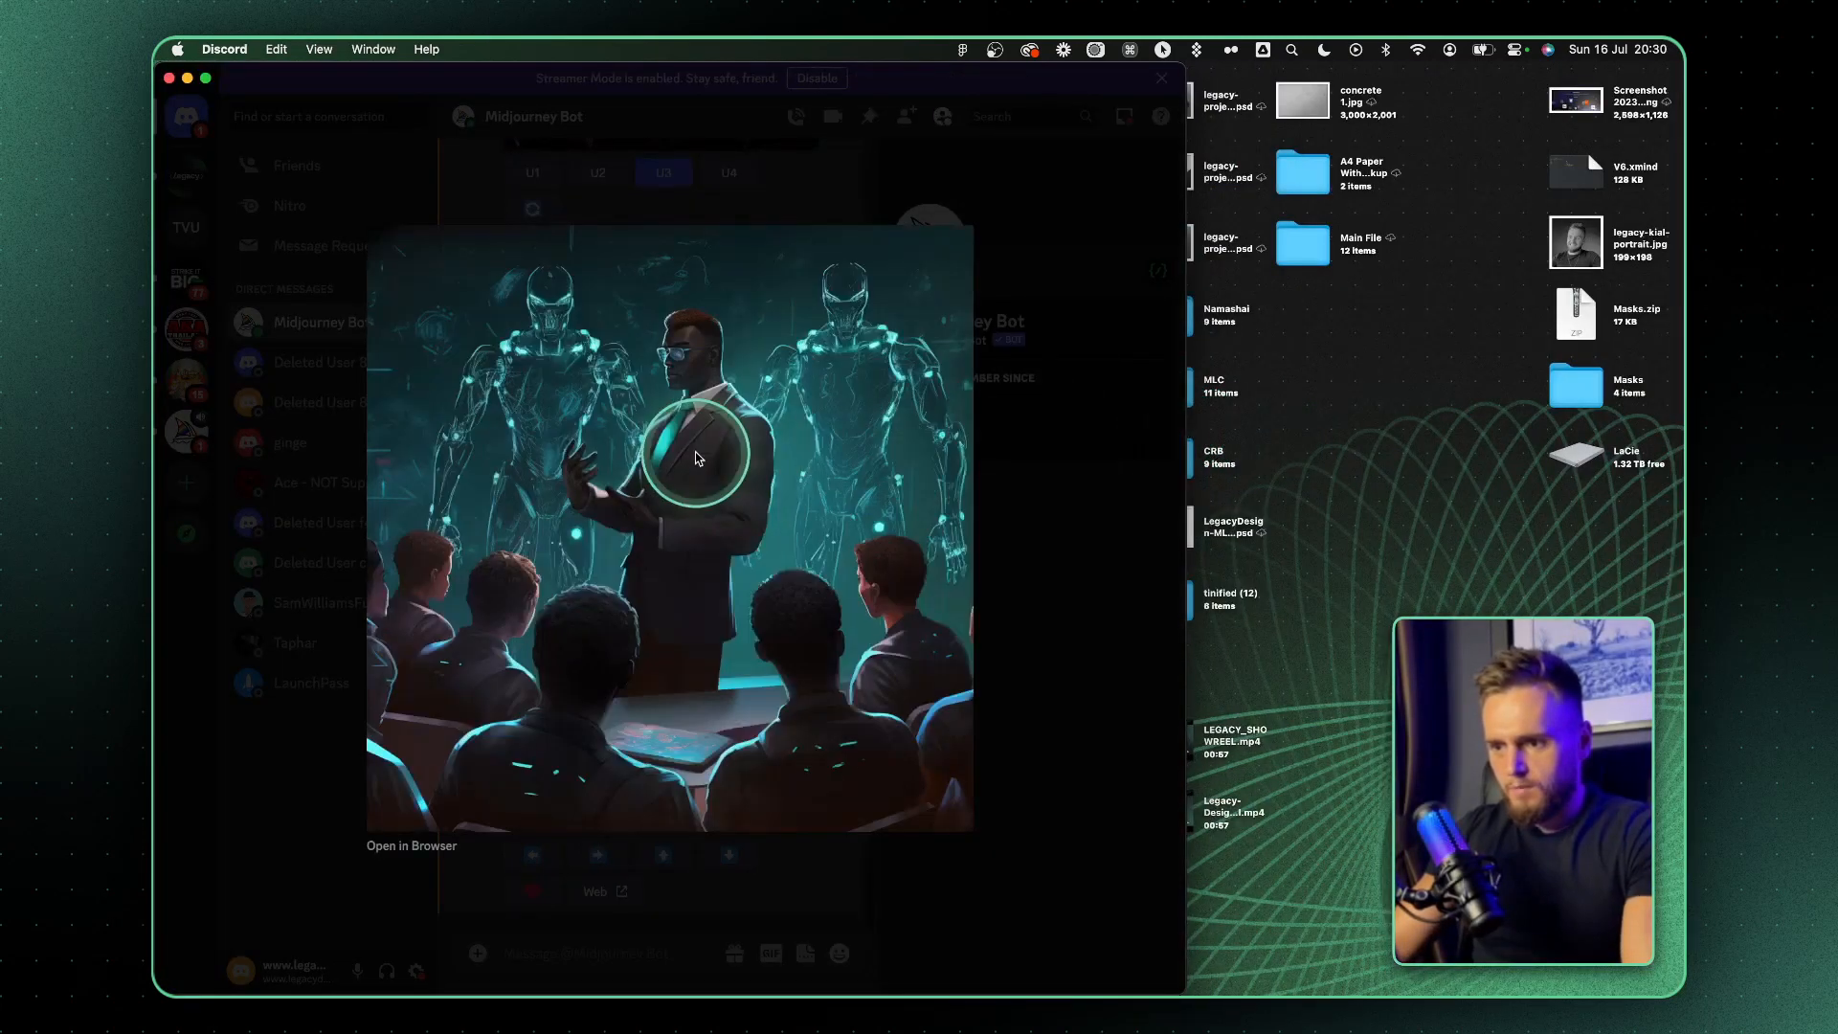
# Switch to Discord, save the enlarged mentor-and-robots image to the desktop, and paste a copy onto the empty canvas in Figma
pyautogui.moveTo(691, 452); pyautogui.dragTo(1433, 509)
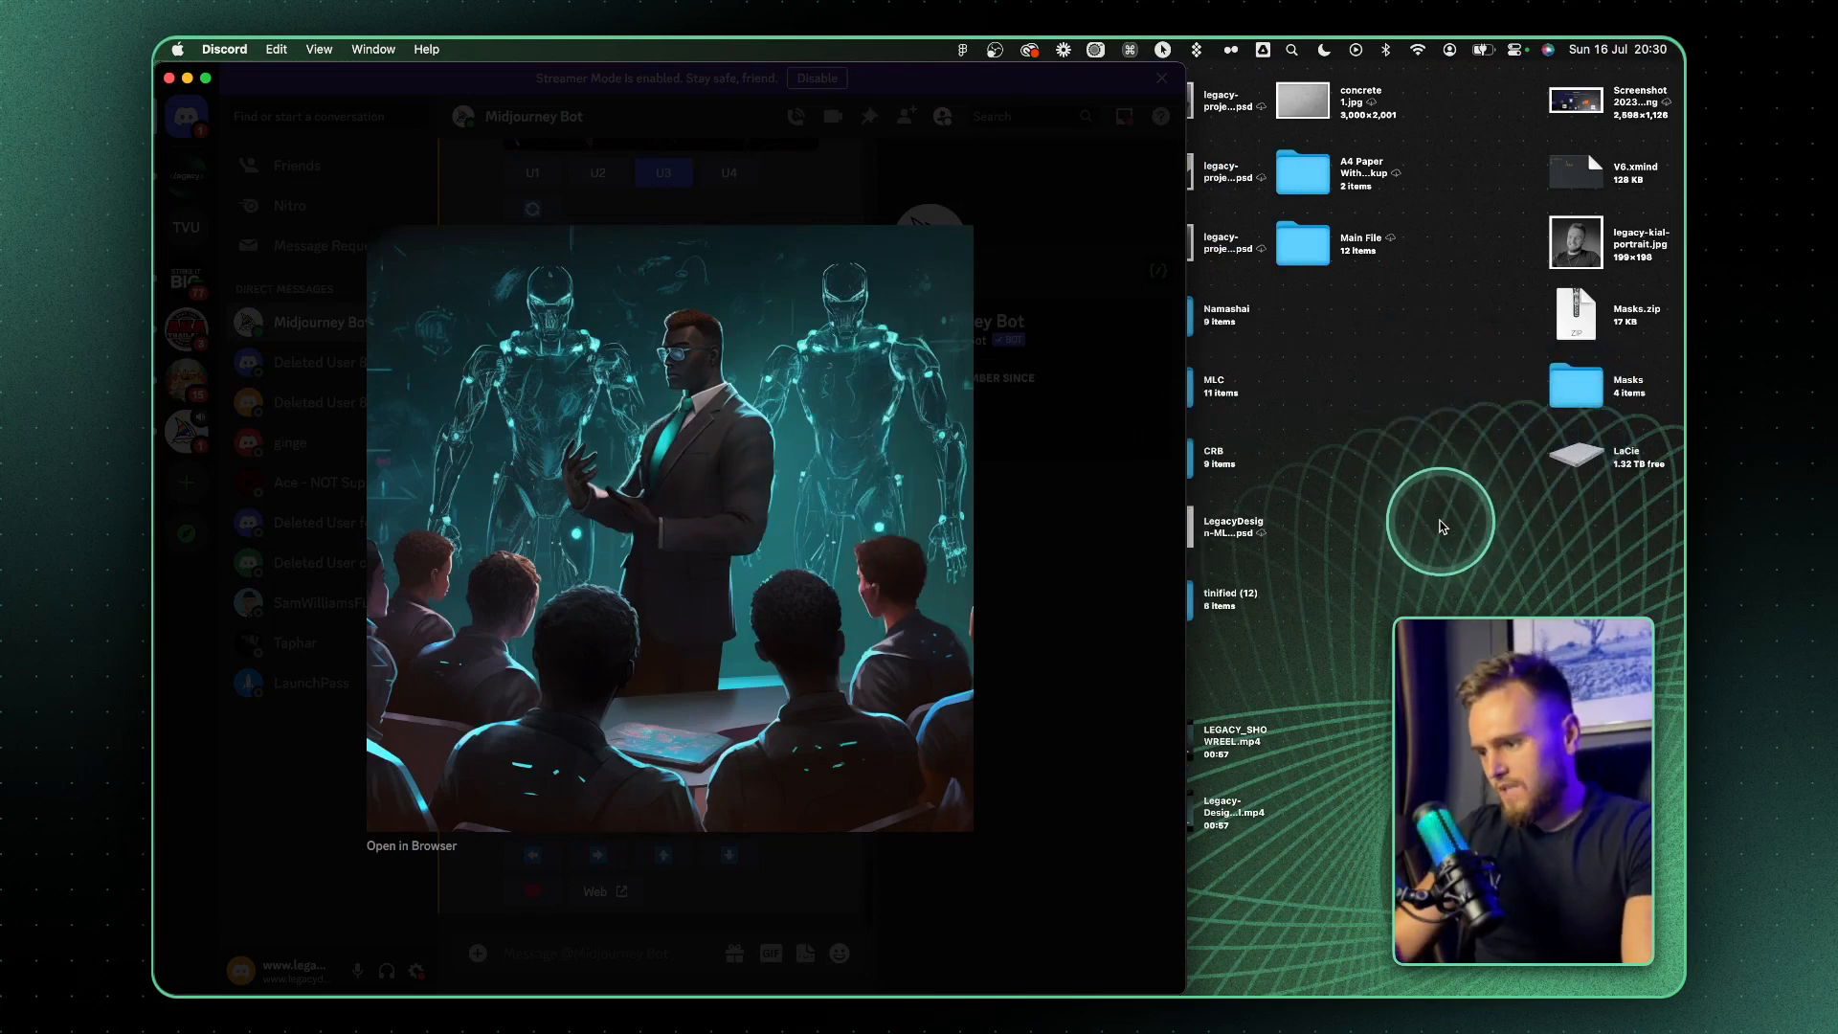
pyautogui.rightClick(879, 480)
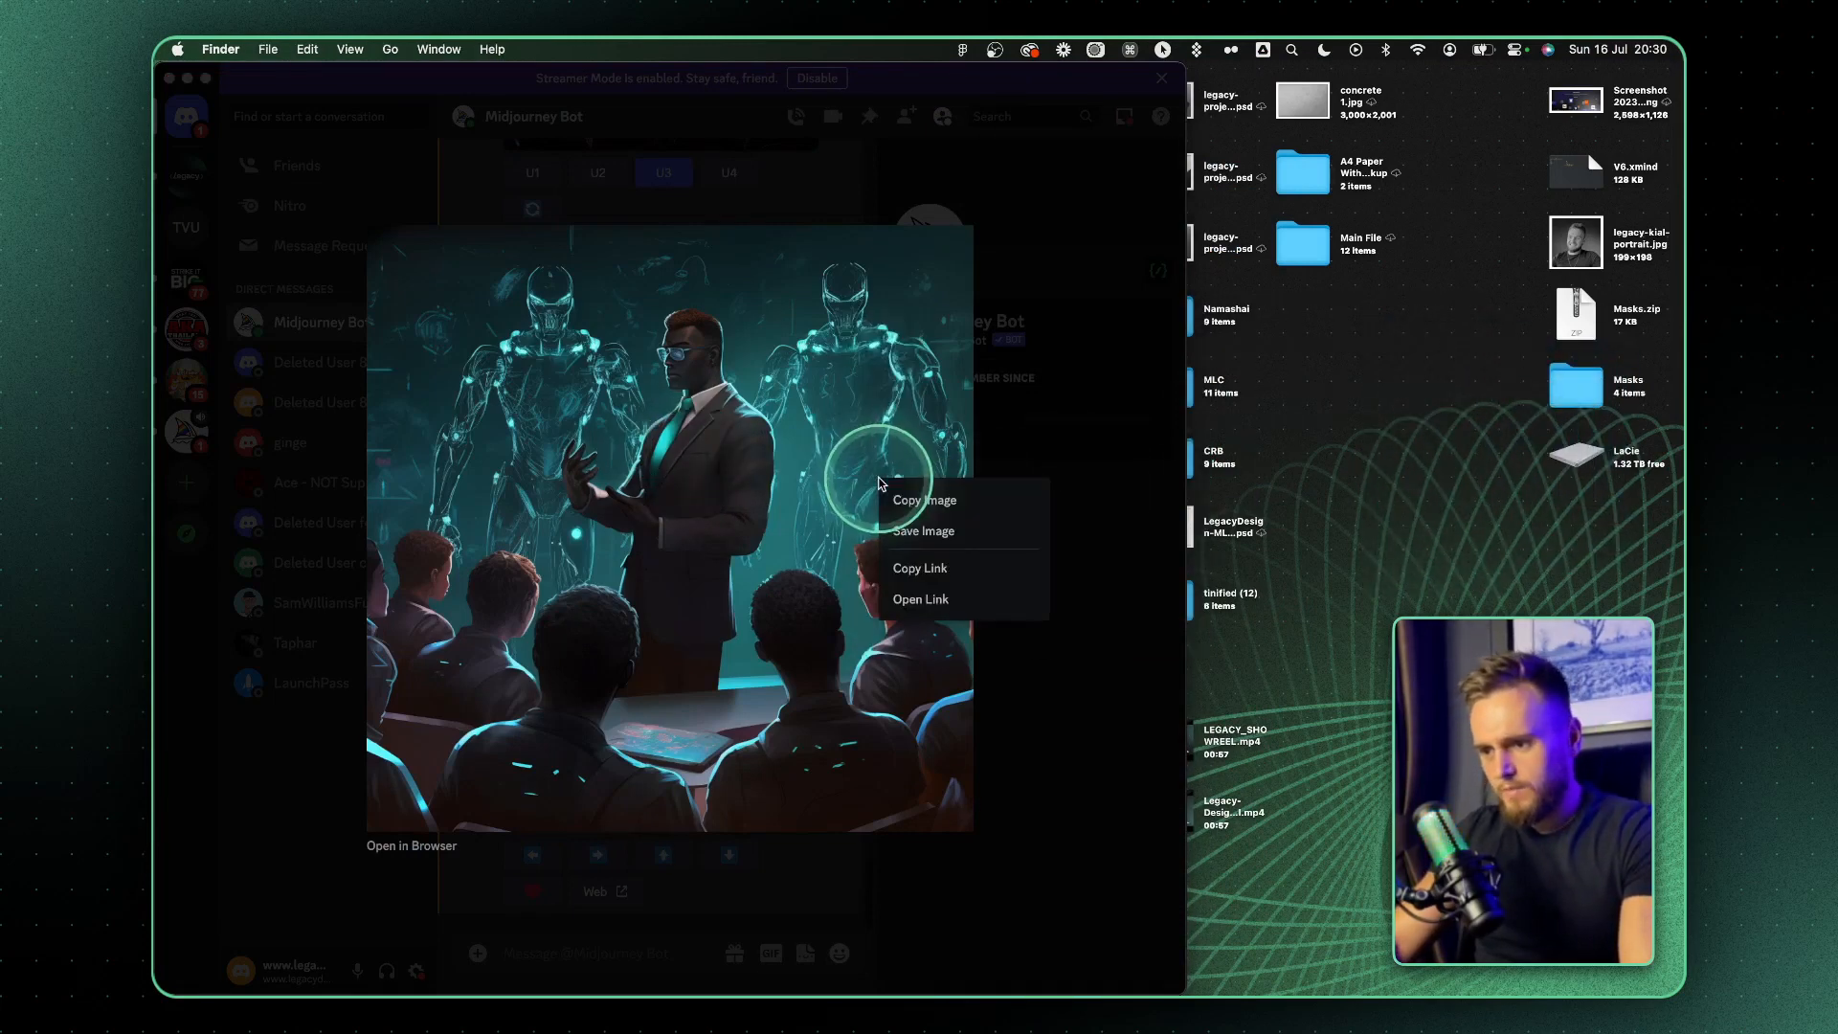
pyautogui.click(1450, 536)
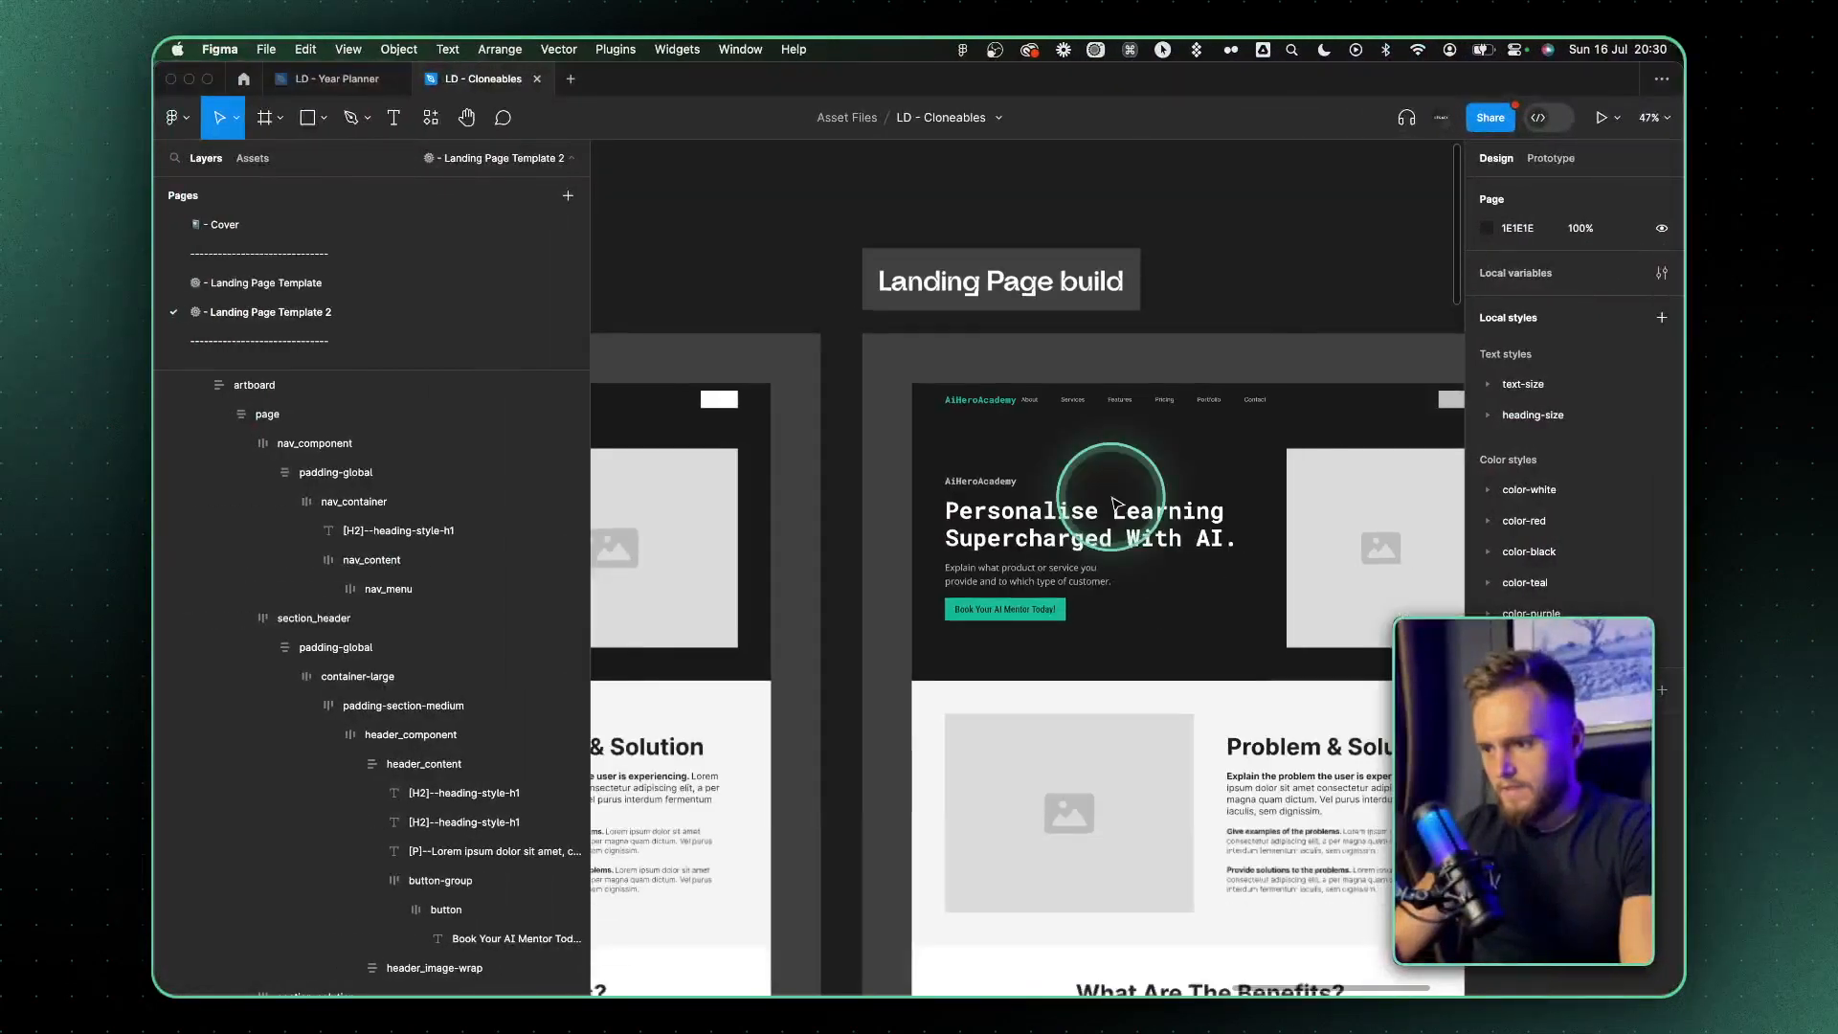
pyautogui.scroll(-5, 1113, 504)
pyautogui.hscroll(6, 1122, 505)
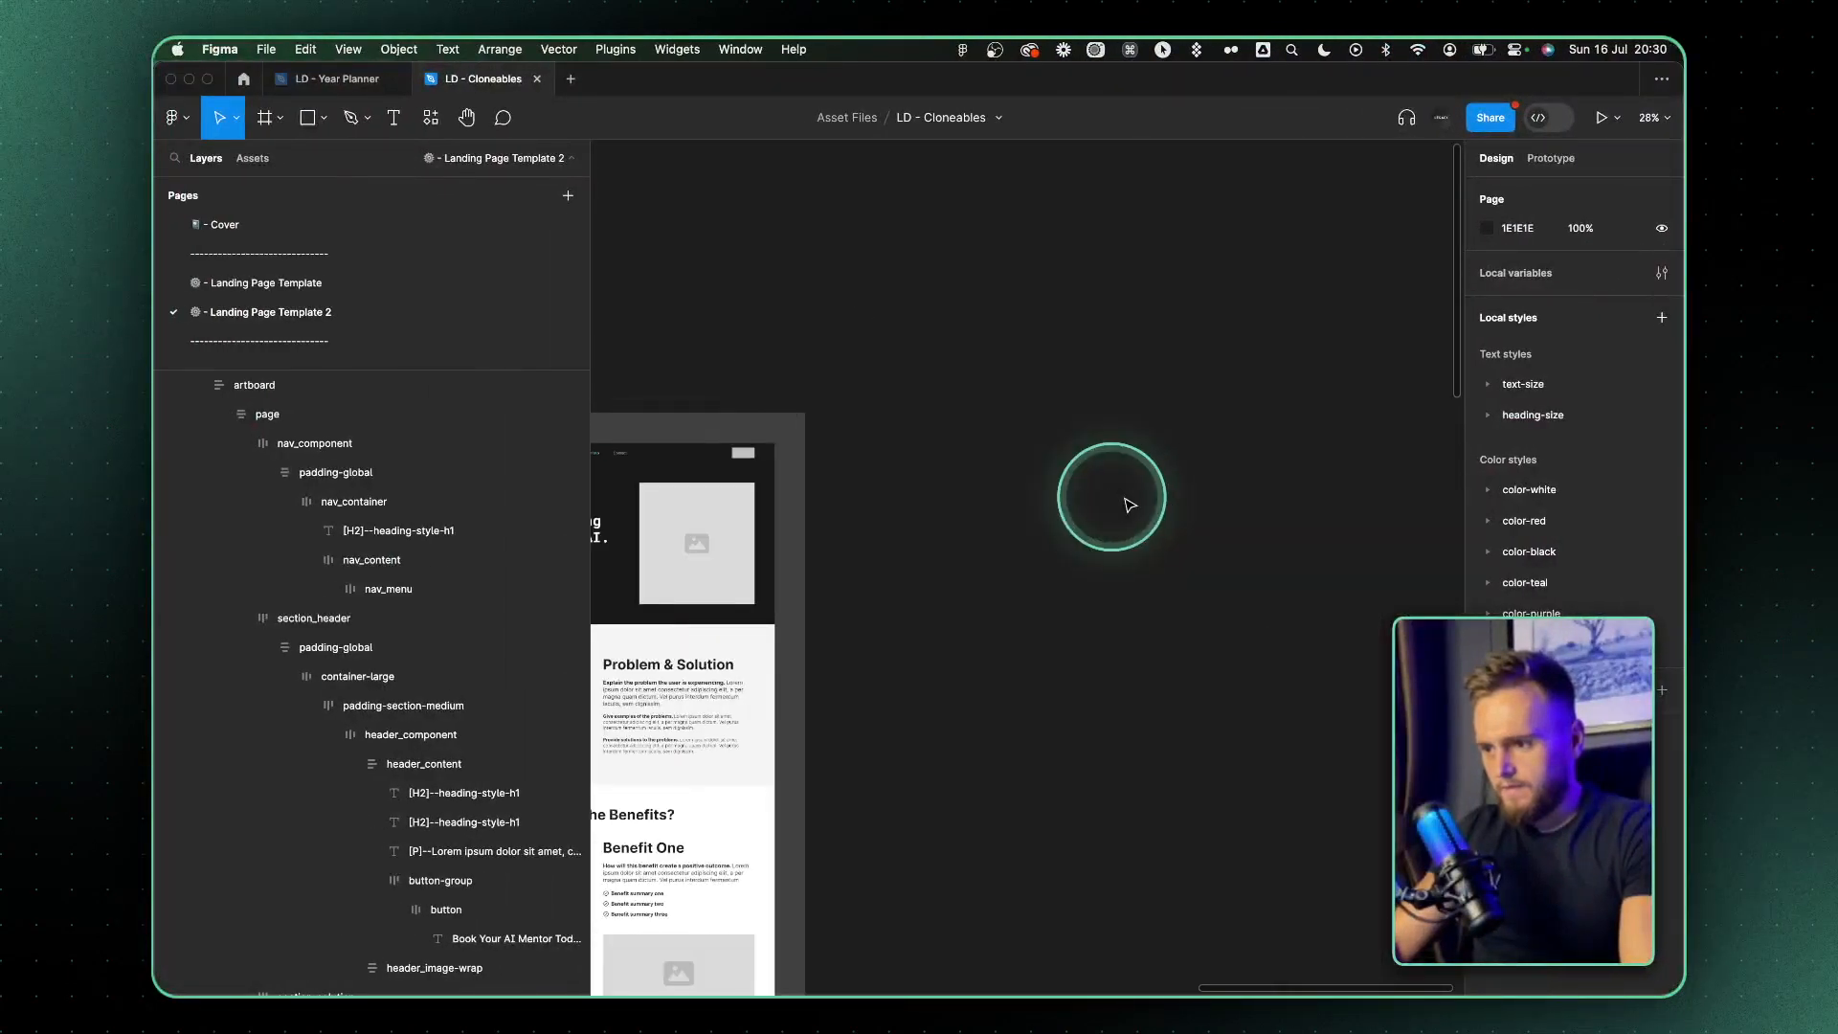
pyautogui.press('super+v')
pyautogui.scroll(3, 1111, 526)
pyautogui.scroll(-3, 1384, 483)
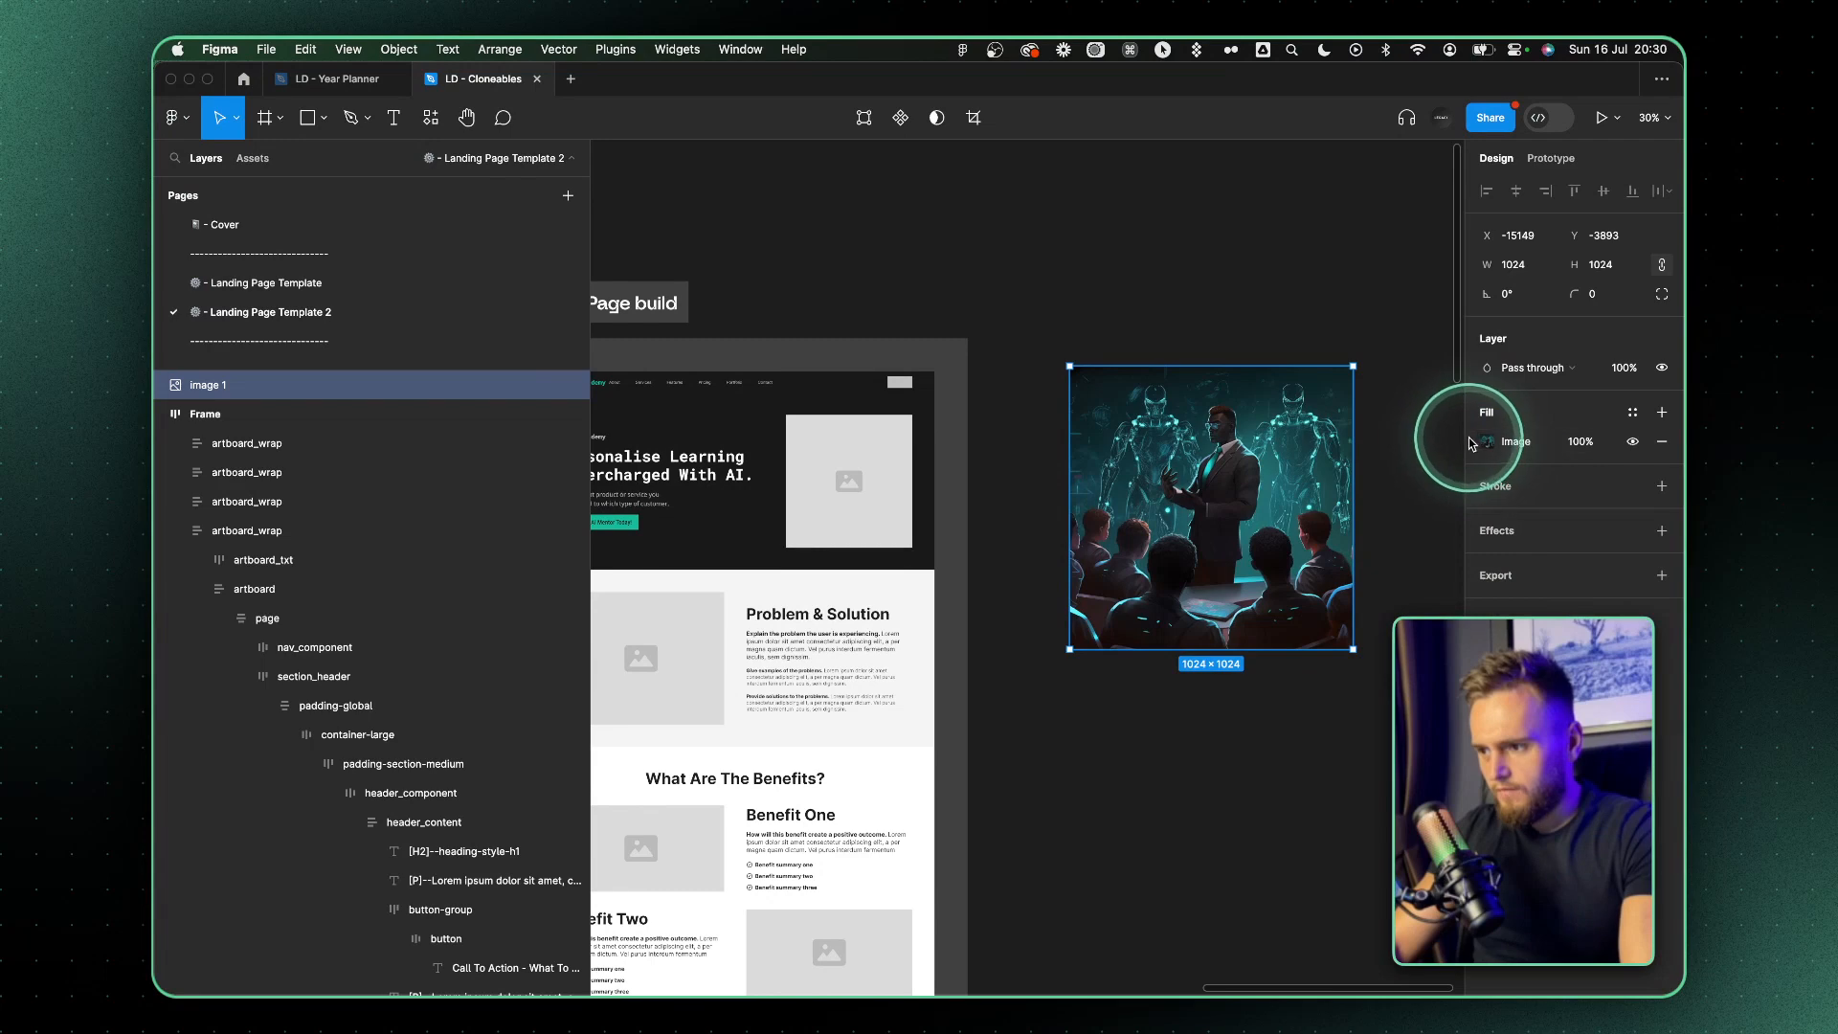
# Apply the pasted image's fill to the landing page's section_header frame and delete the hero's placeholder image
pyautogui.click(1474, 442)
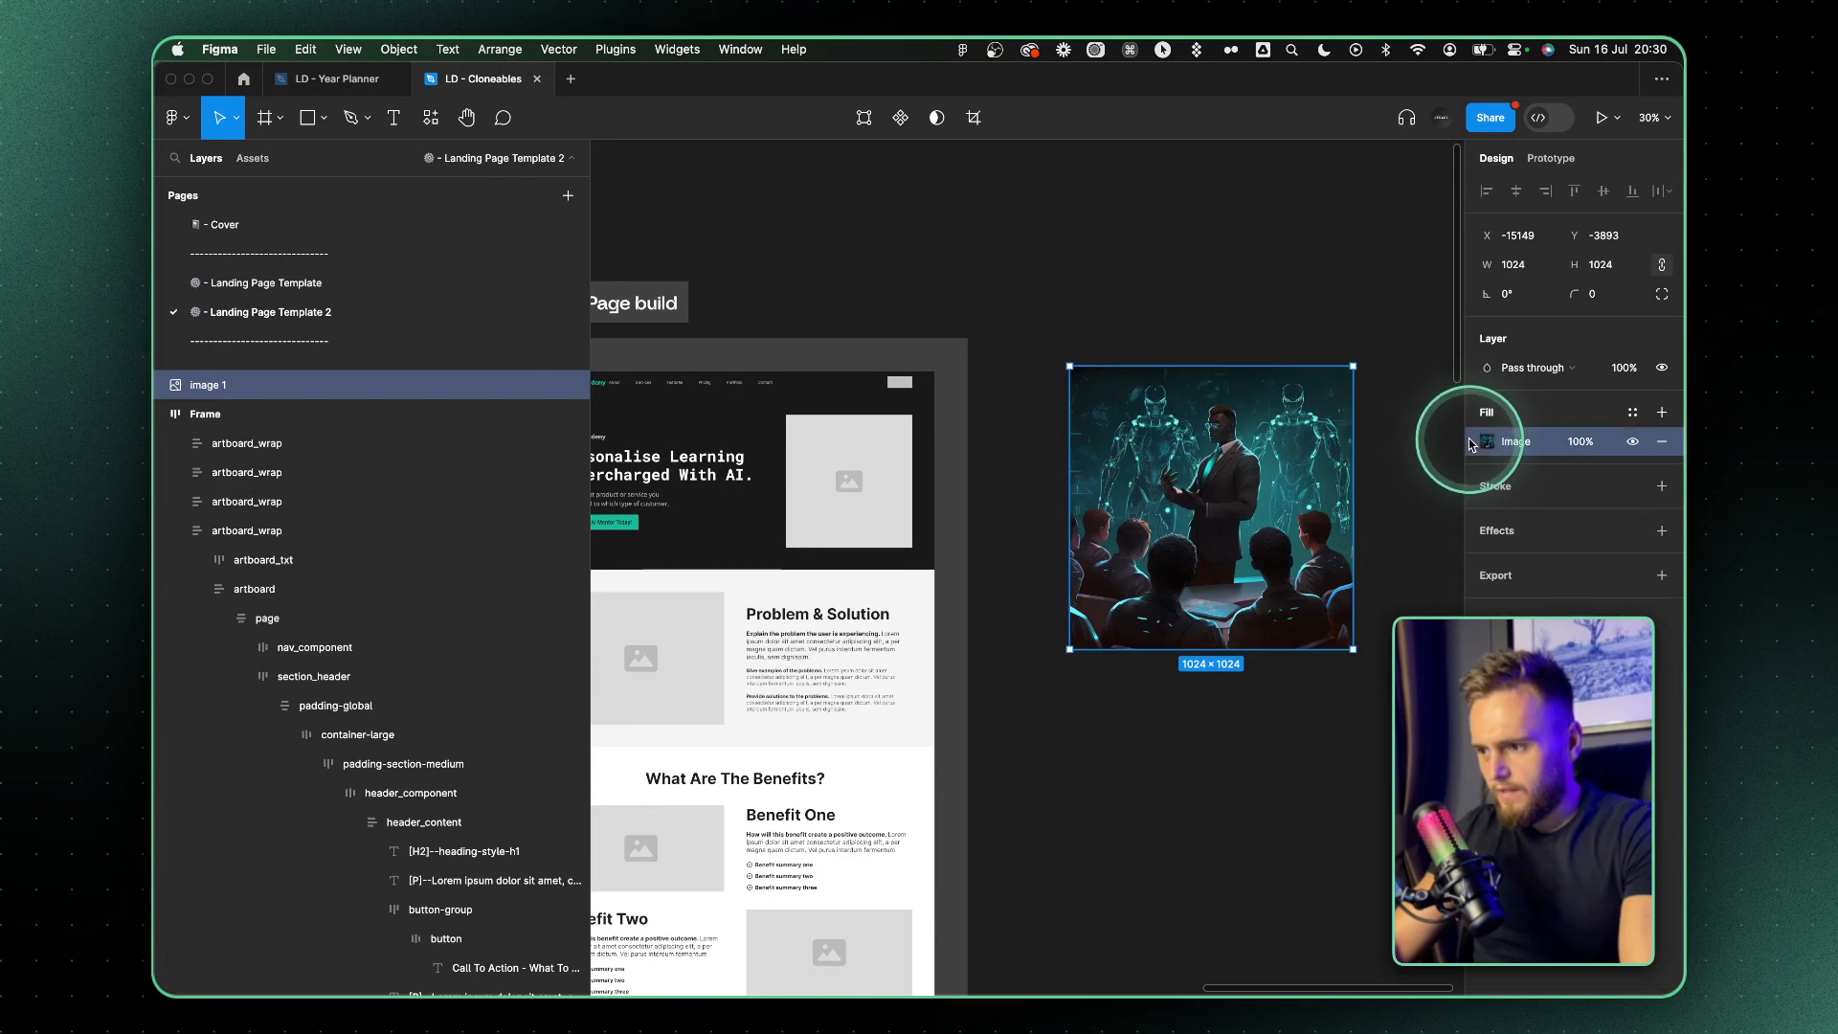
pyautogui.click(927, 392)
pyautogui.click(931, 393)
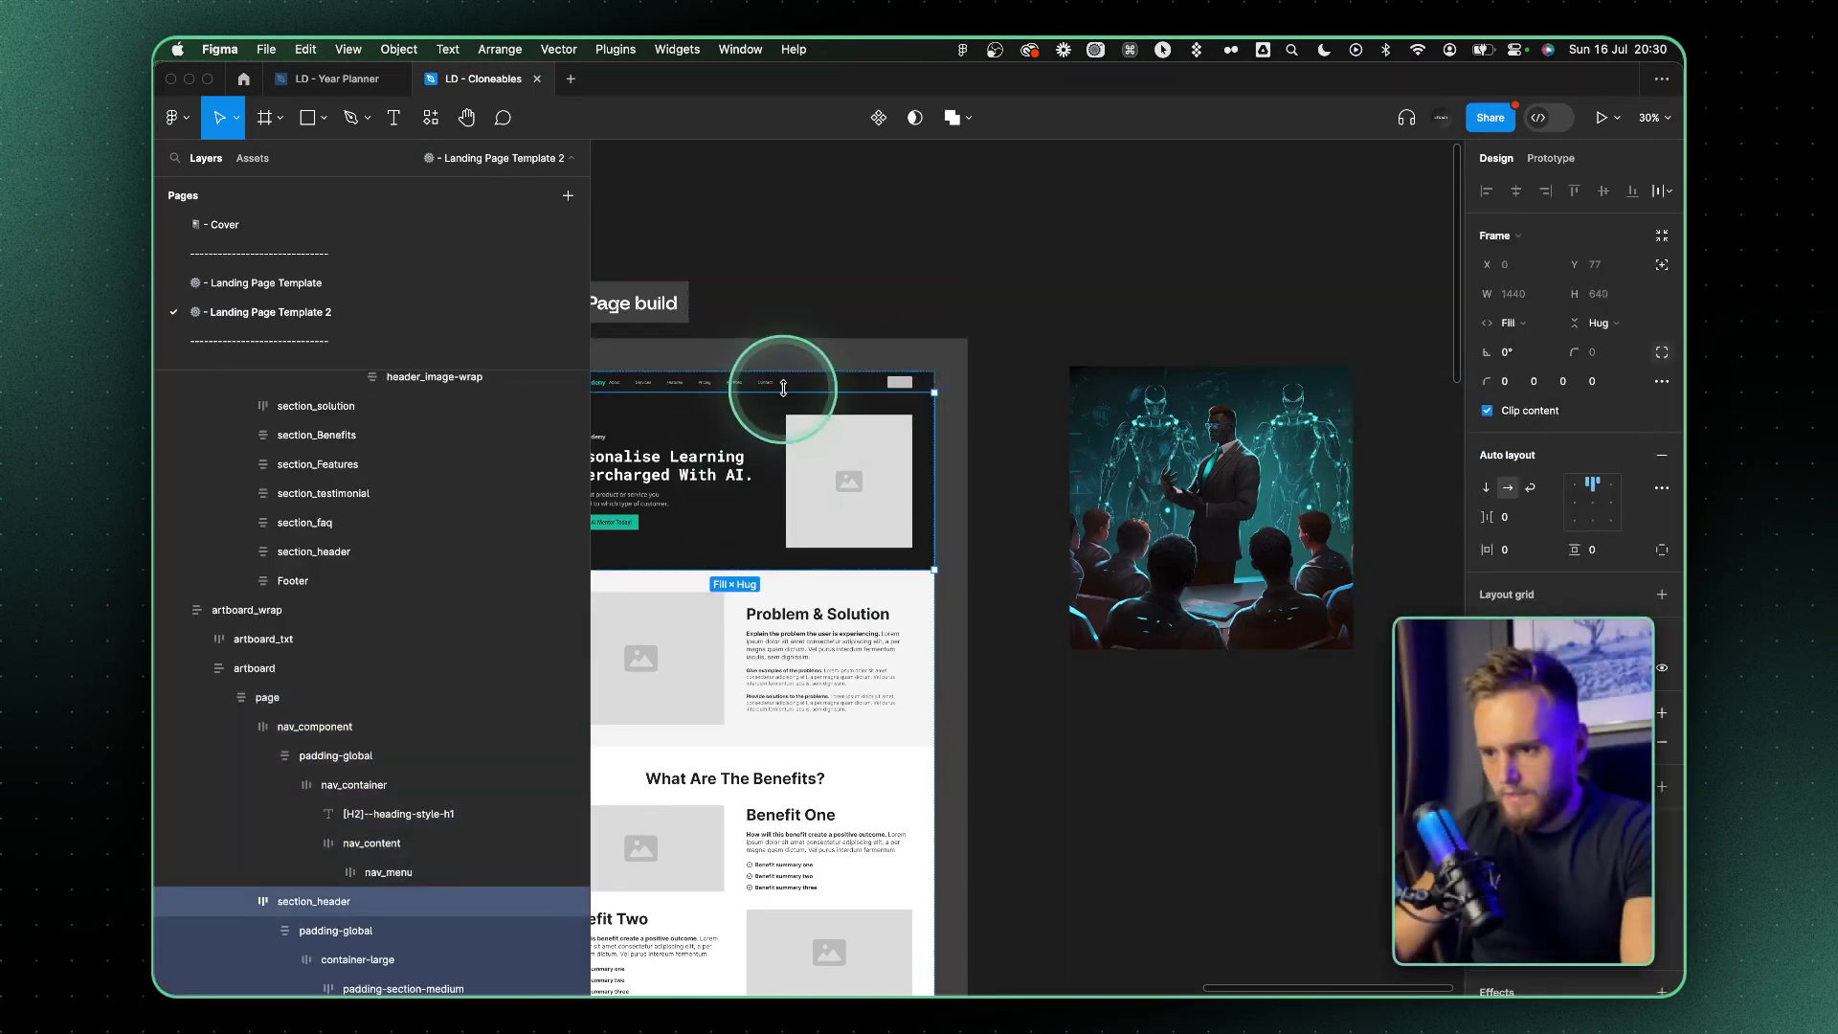
pyautogui.scroll(3, 780, 390)
pyautogui.hscroll(2, 1108, 410)
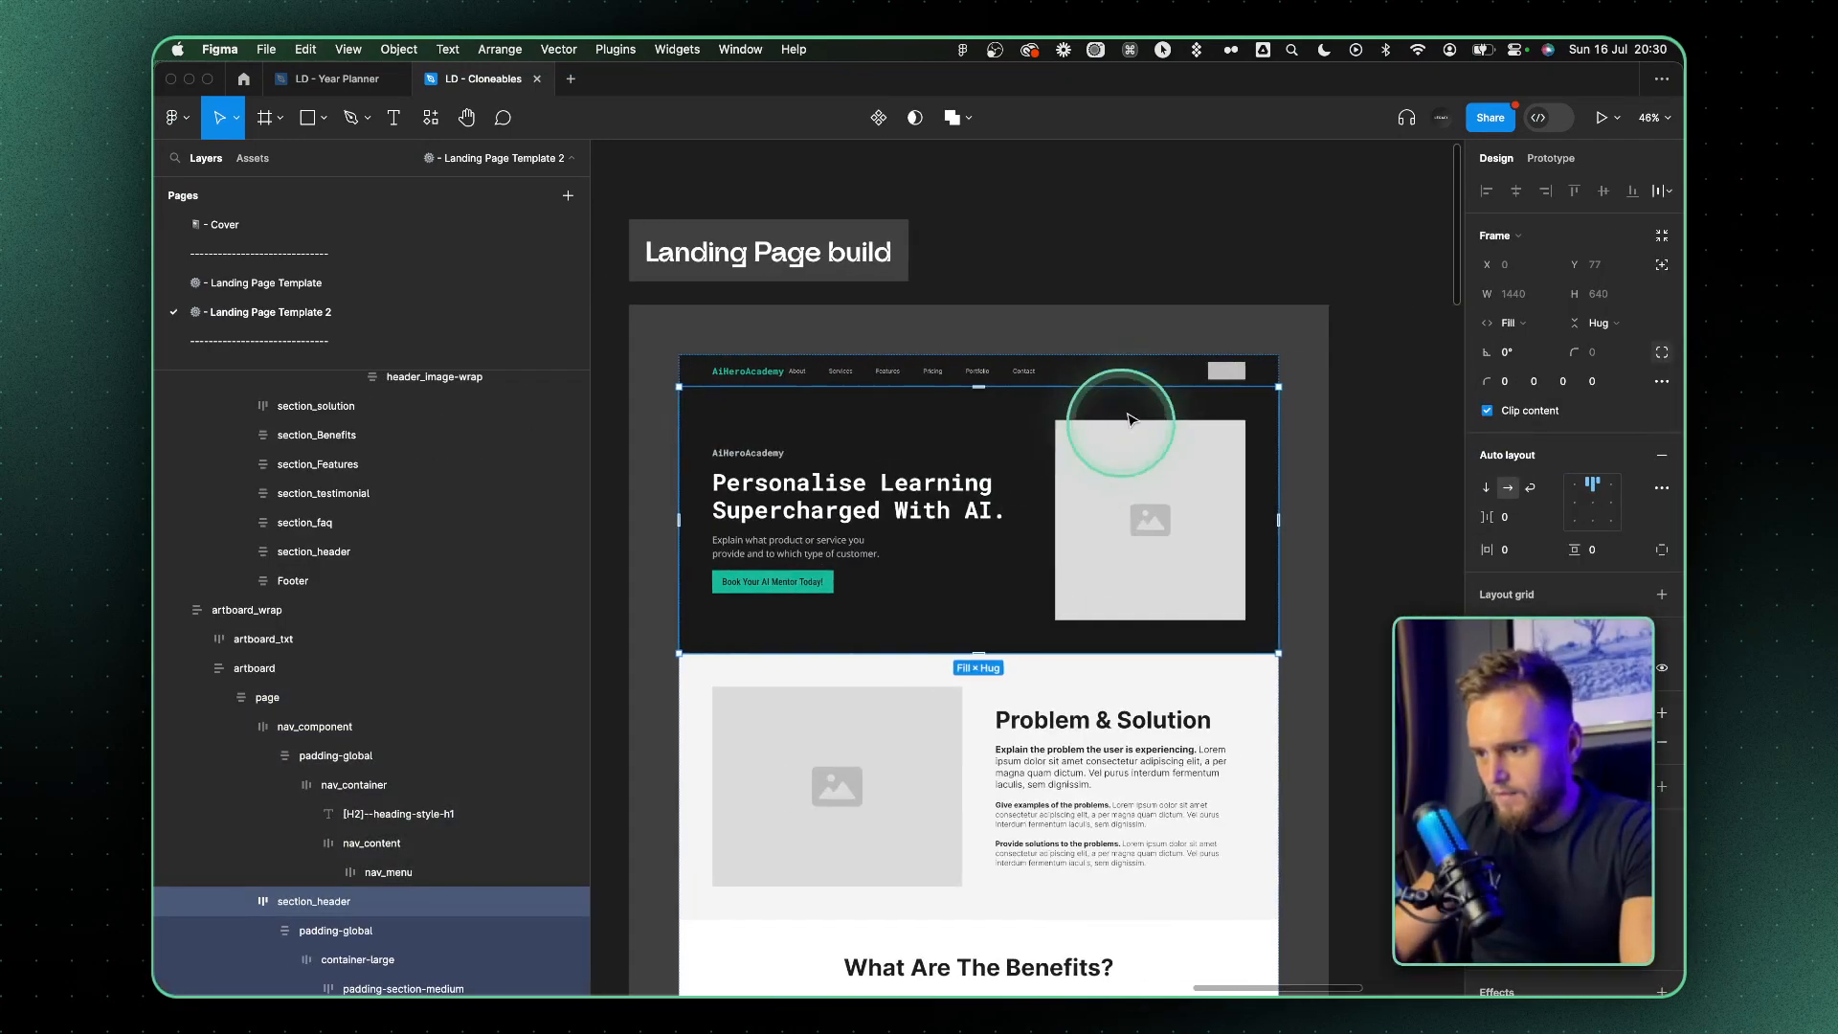
pyautogui.keyDown('super'); pyautogui.click(1195, 537); pyautogui.keyUp('super')
pyautogui.press('Delete')
pyautogui.click(1196, 540)
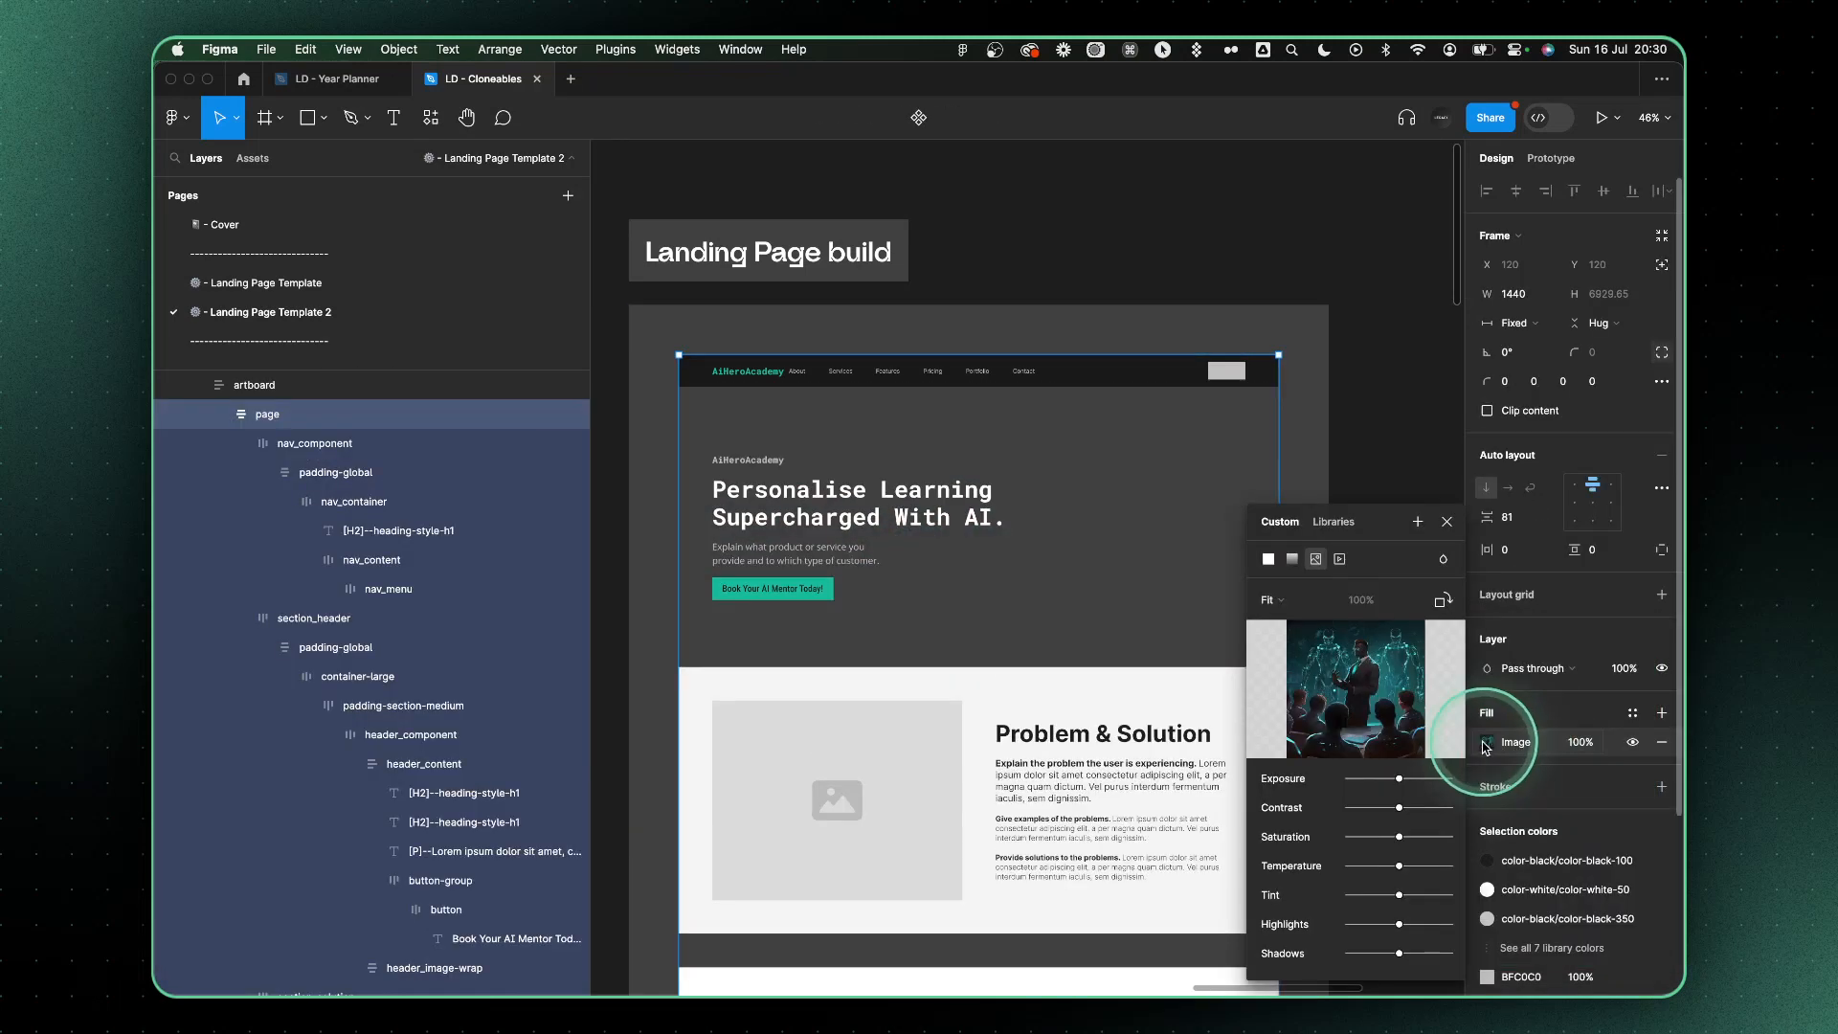
# Switch section_header's image fill to Crop mode and move the image to the hero's right edge
pyautogui.click(1482, 743)
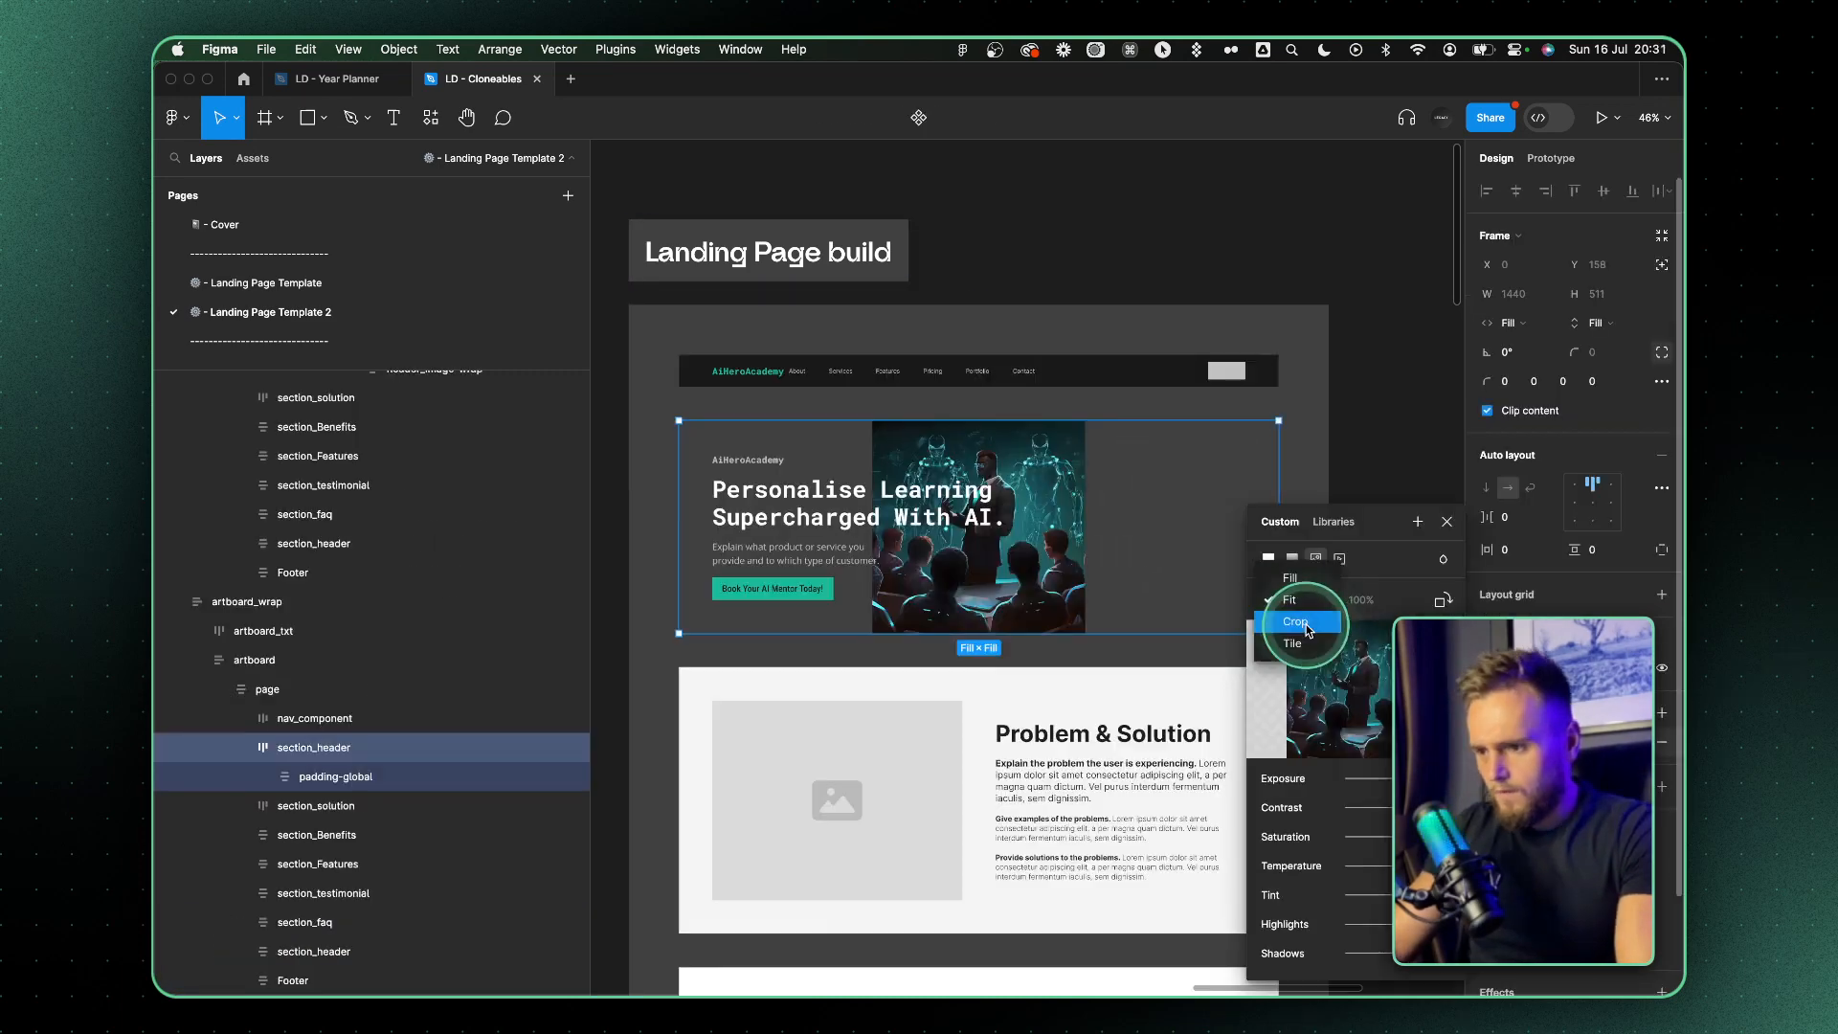
pyautogui.moveTo(1239, 464); pyautogui.dragTo(1243, 462)
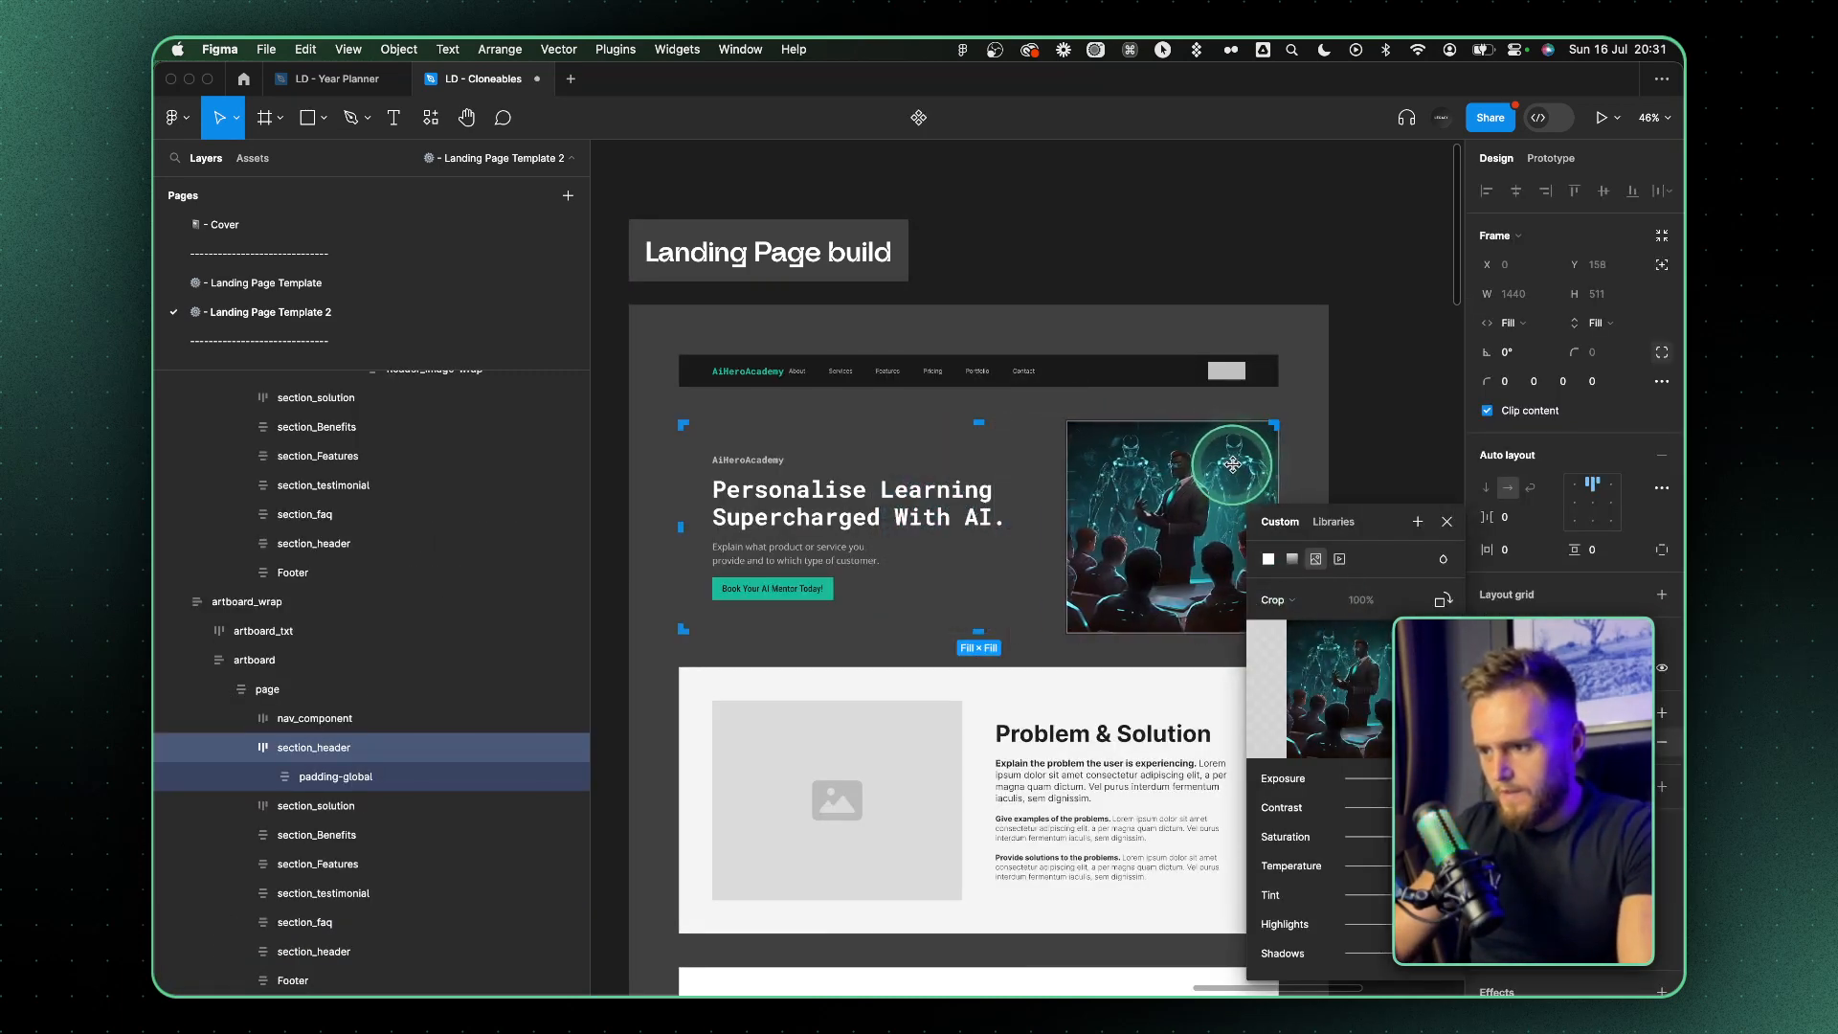
pyautogui.scroll(2, 1179, 517)
pyautogui.click(1446, 522)
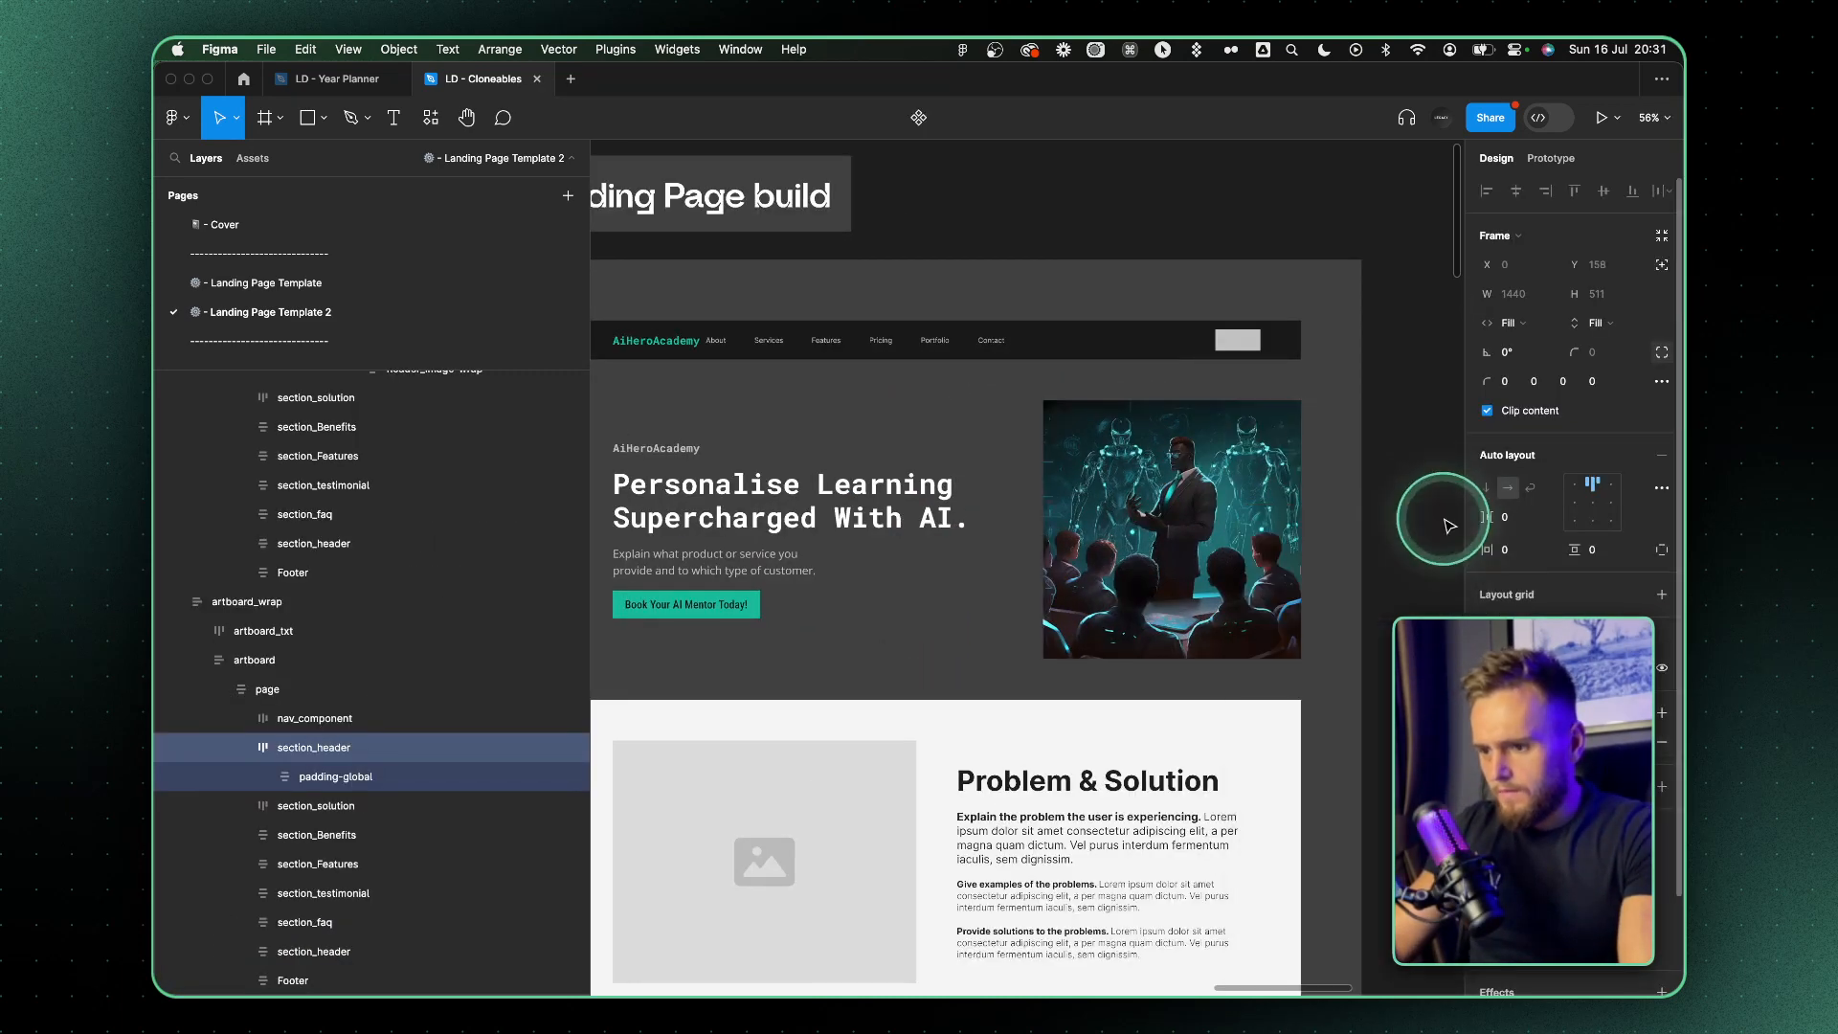
# Add a solid black 000000 fill beneath the hero image and another black fill at 20% above it
pyautogui.click(1663, 715)
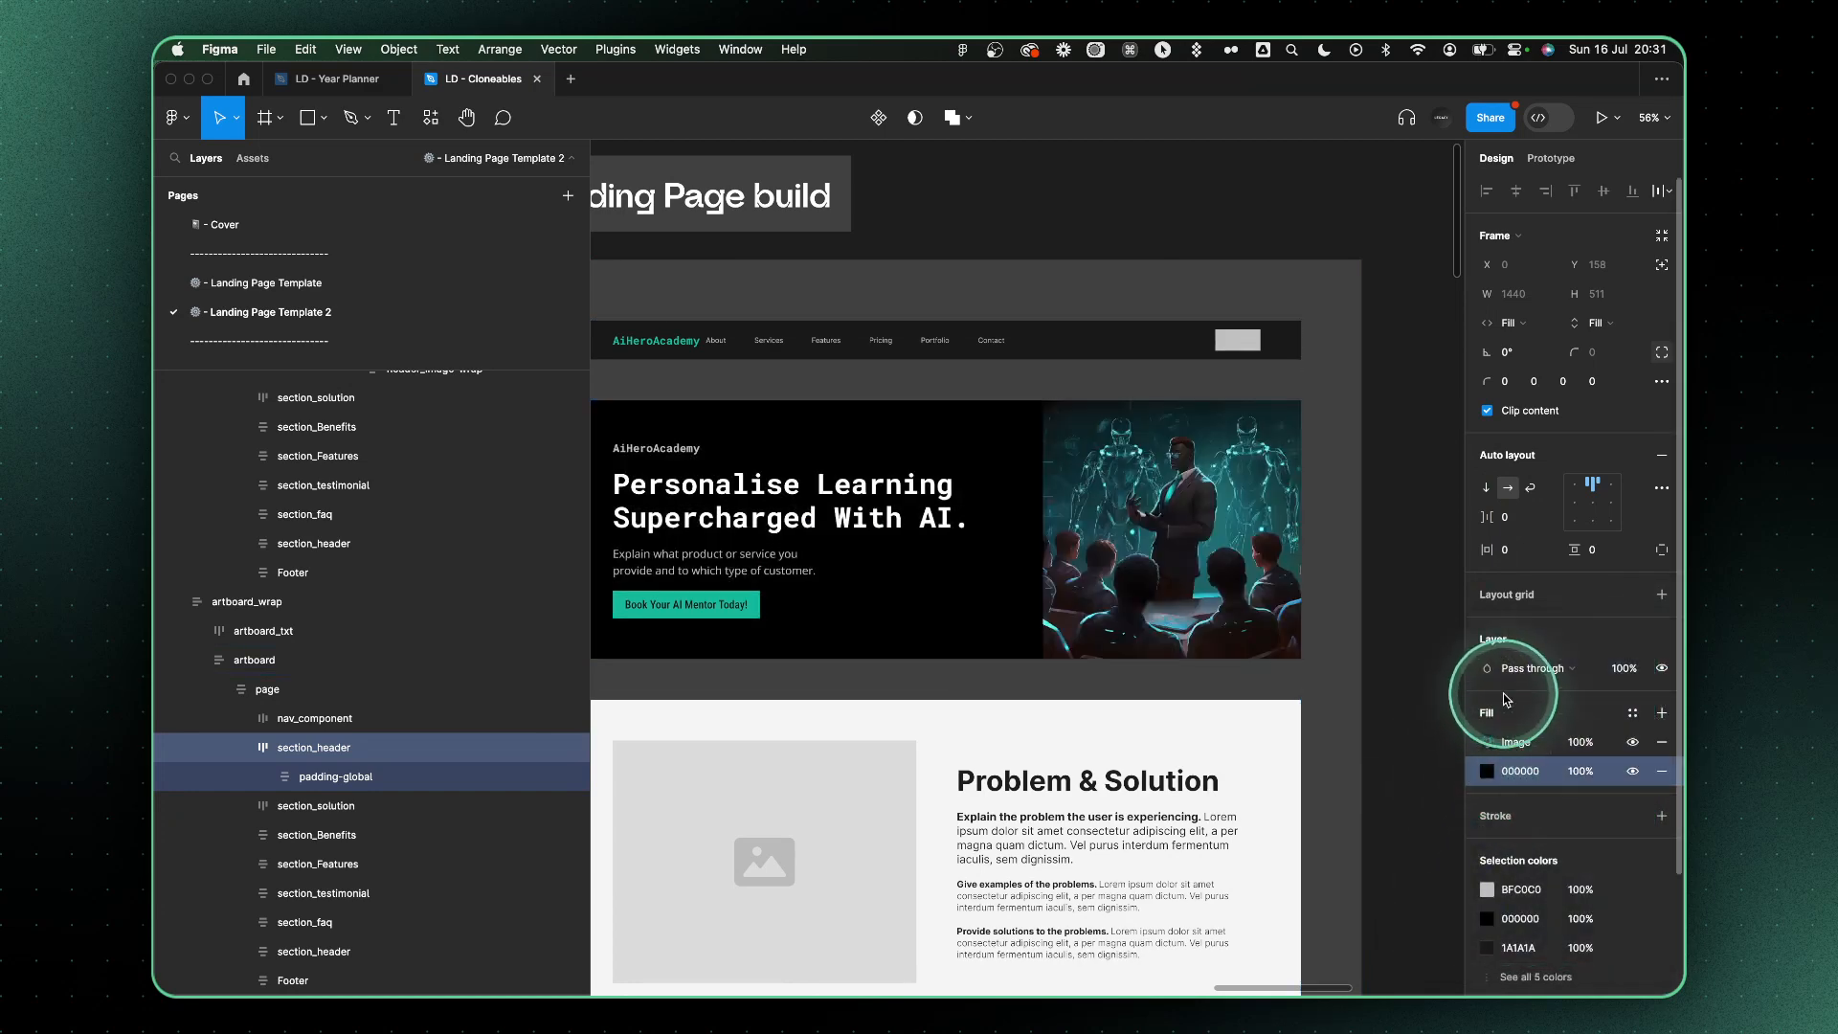
pyautogui.click(1663, 713)
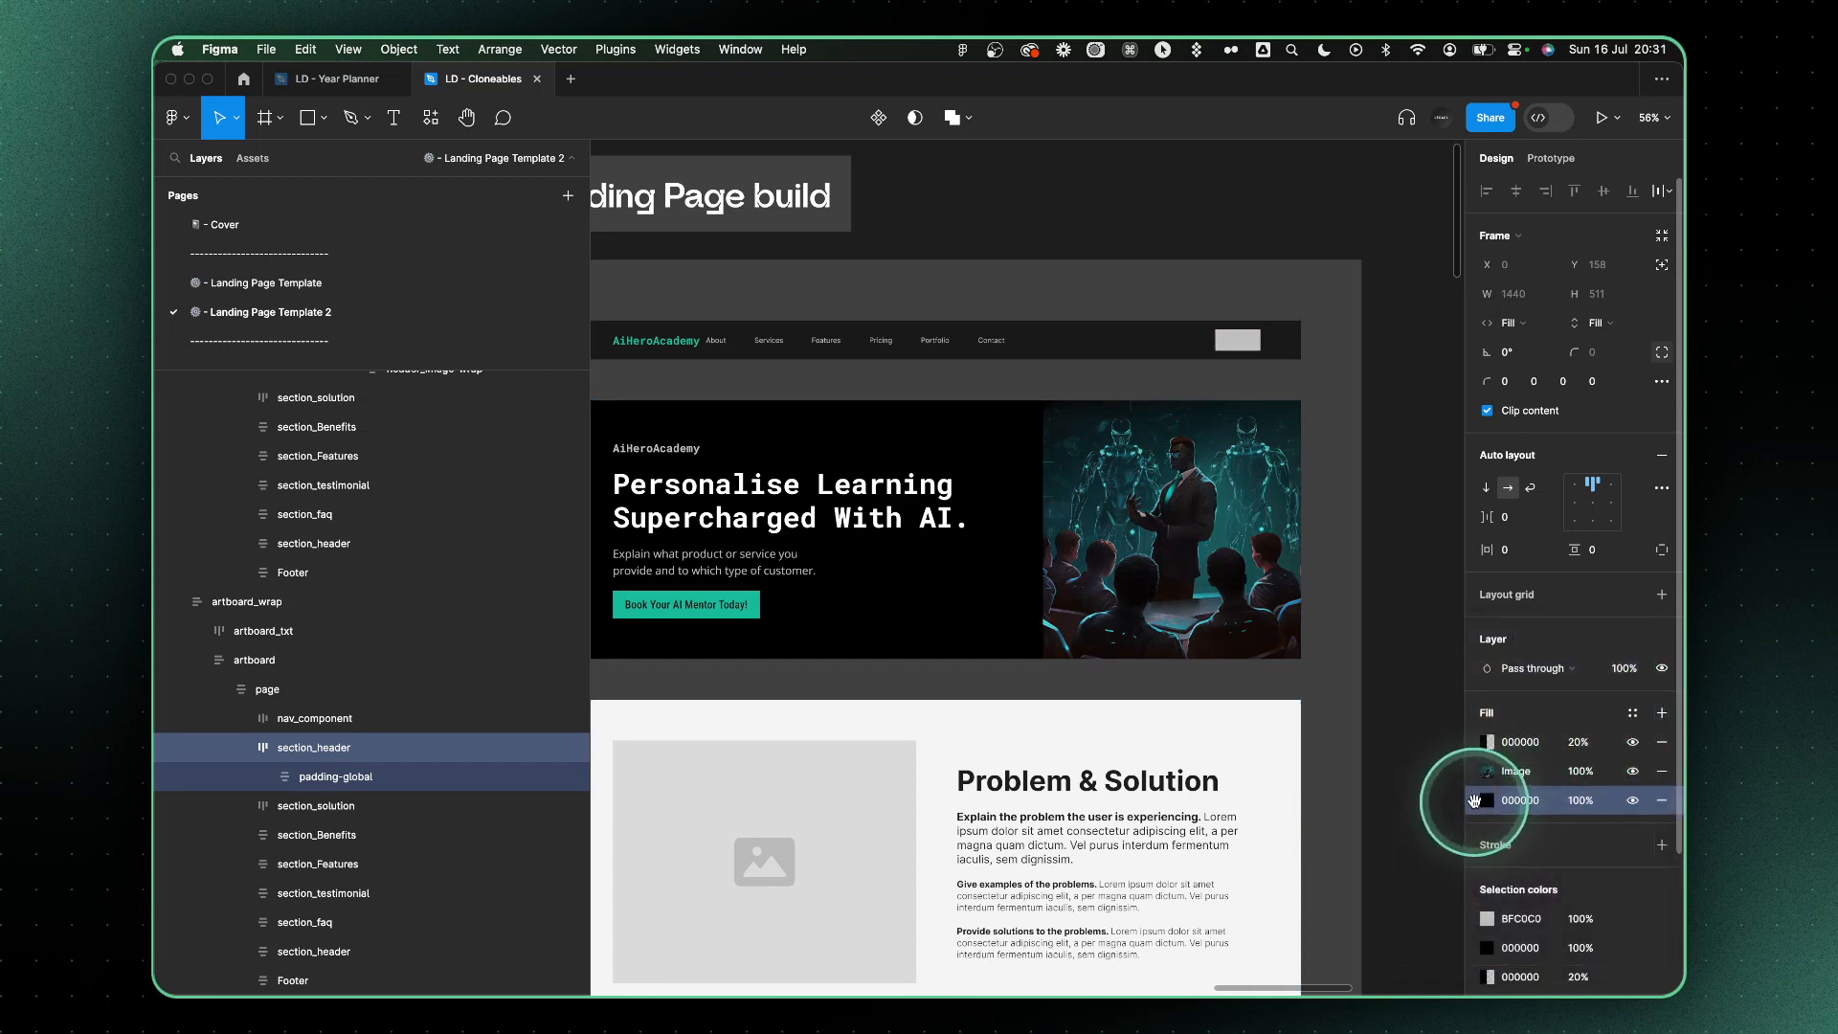
pyautogui.moveTo(1474, 801); pyautogui.dragTo(1480, 761)
pyautogui.press('super+z')
# Change the hero's uppermost fill to a black-to-transparent linear gradient running horizontally across the image's left edge
pyautogui.click(1487, 743)
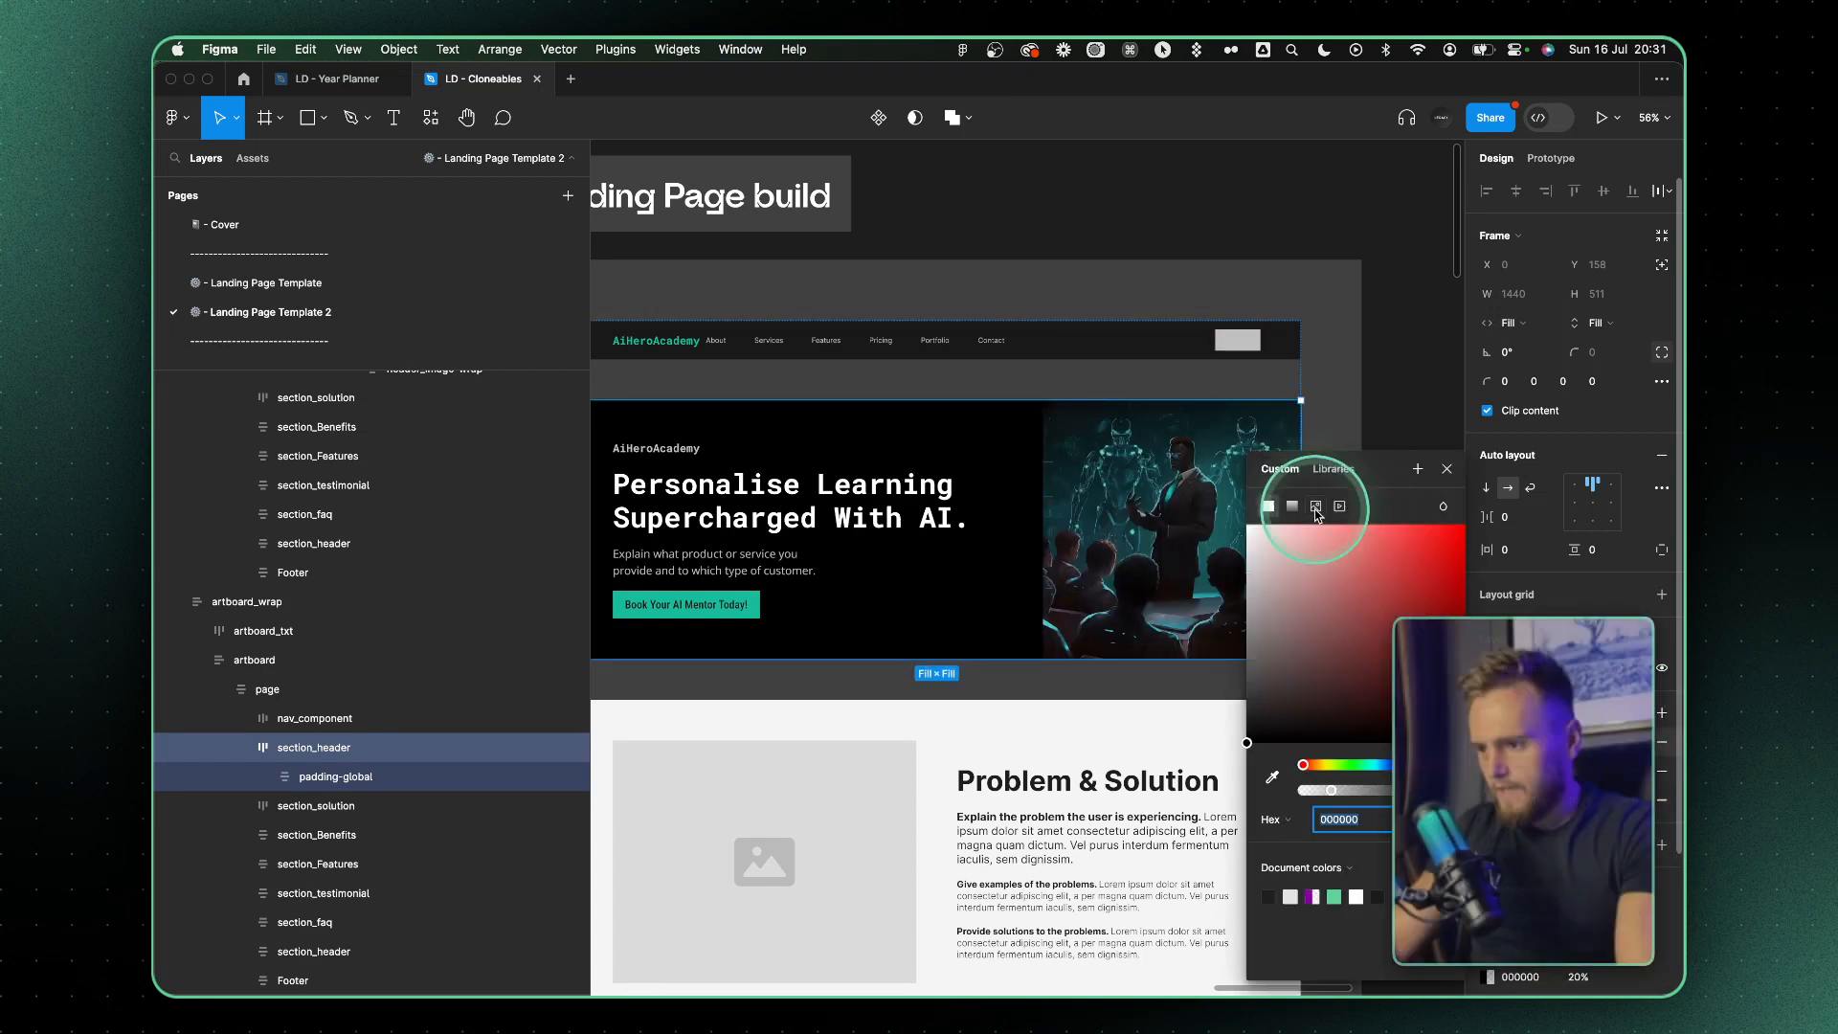
pyautogui.click(1293, 506)
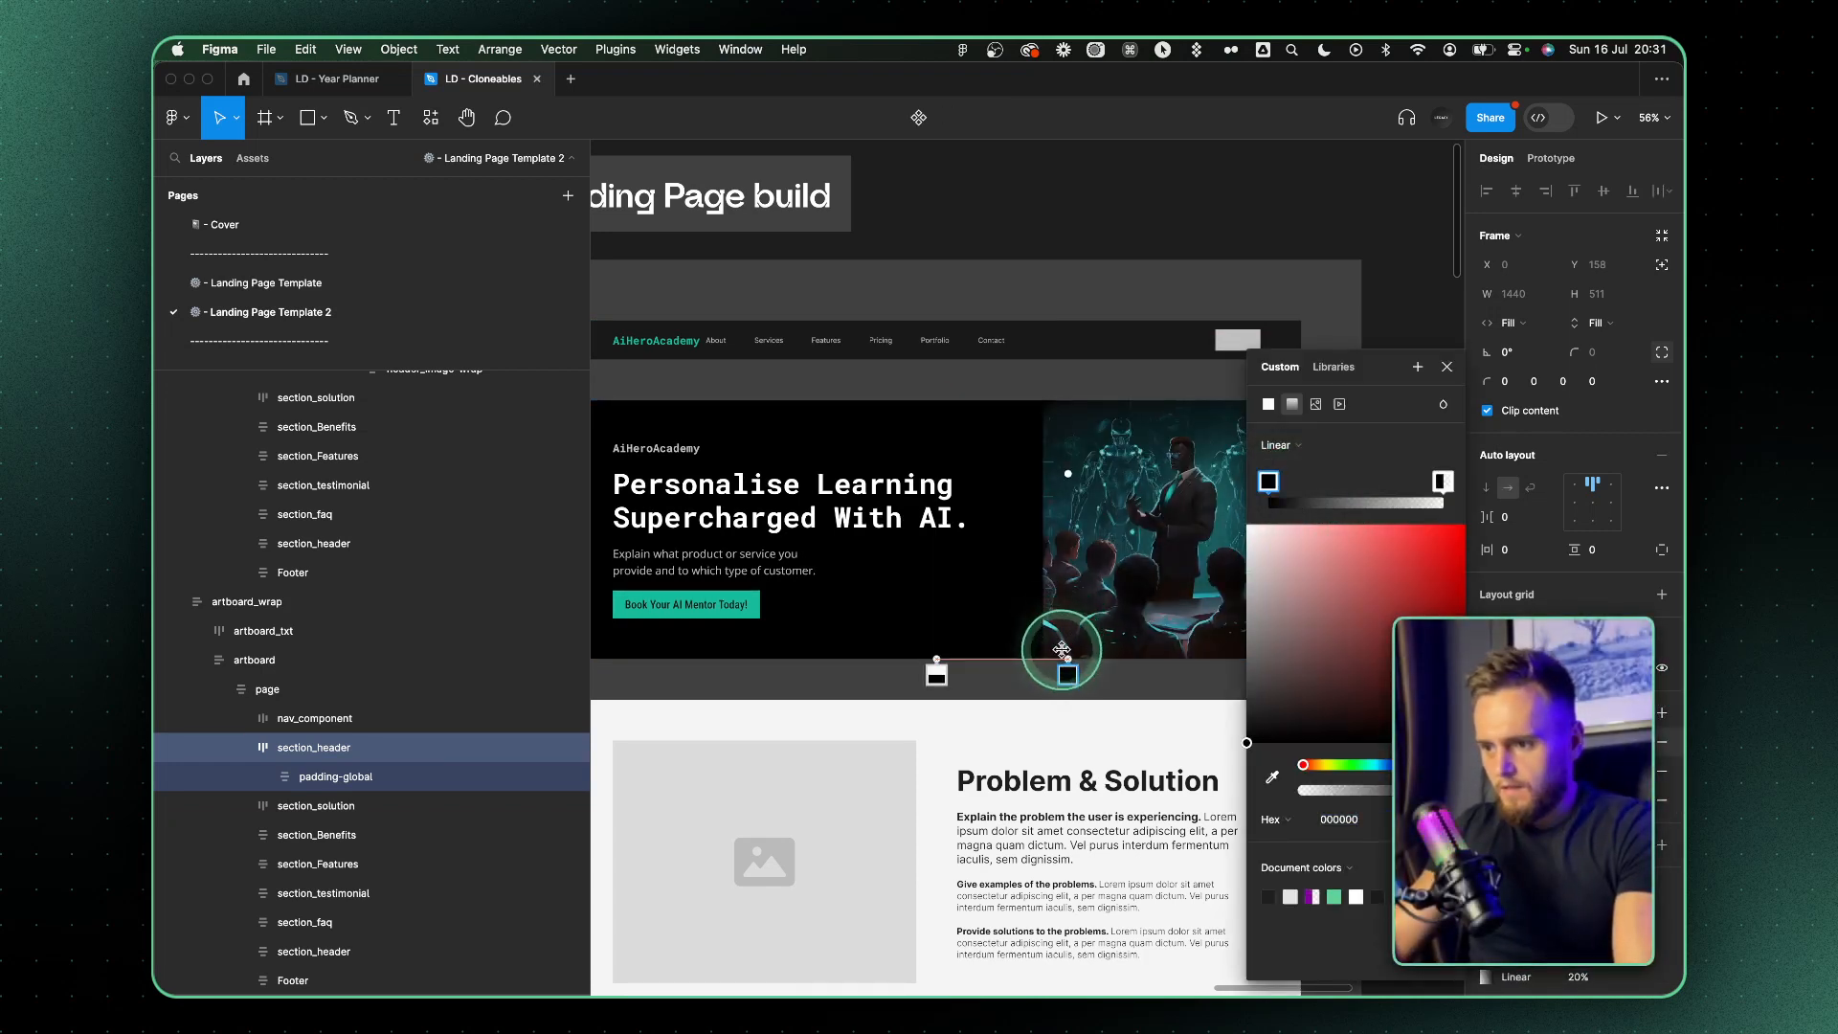
pyautogui.moveTo(1061, 650); pyautogui.dragTo(1066, 660)
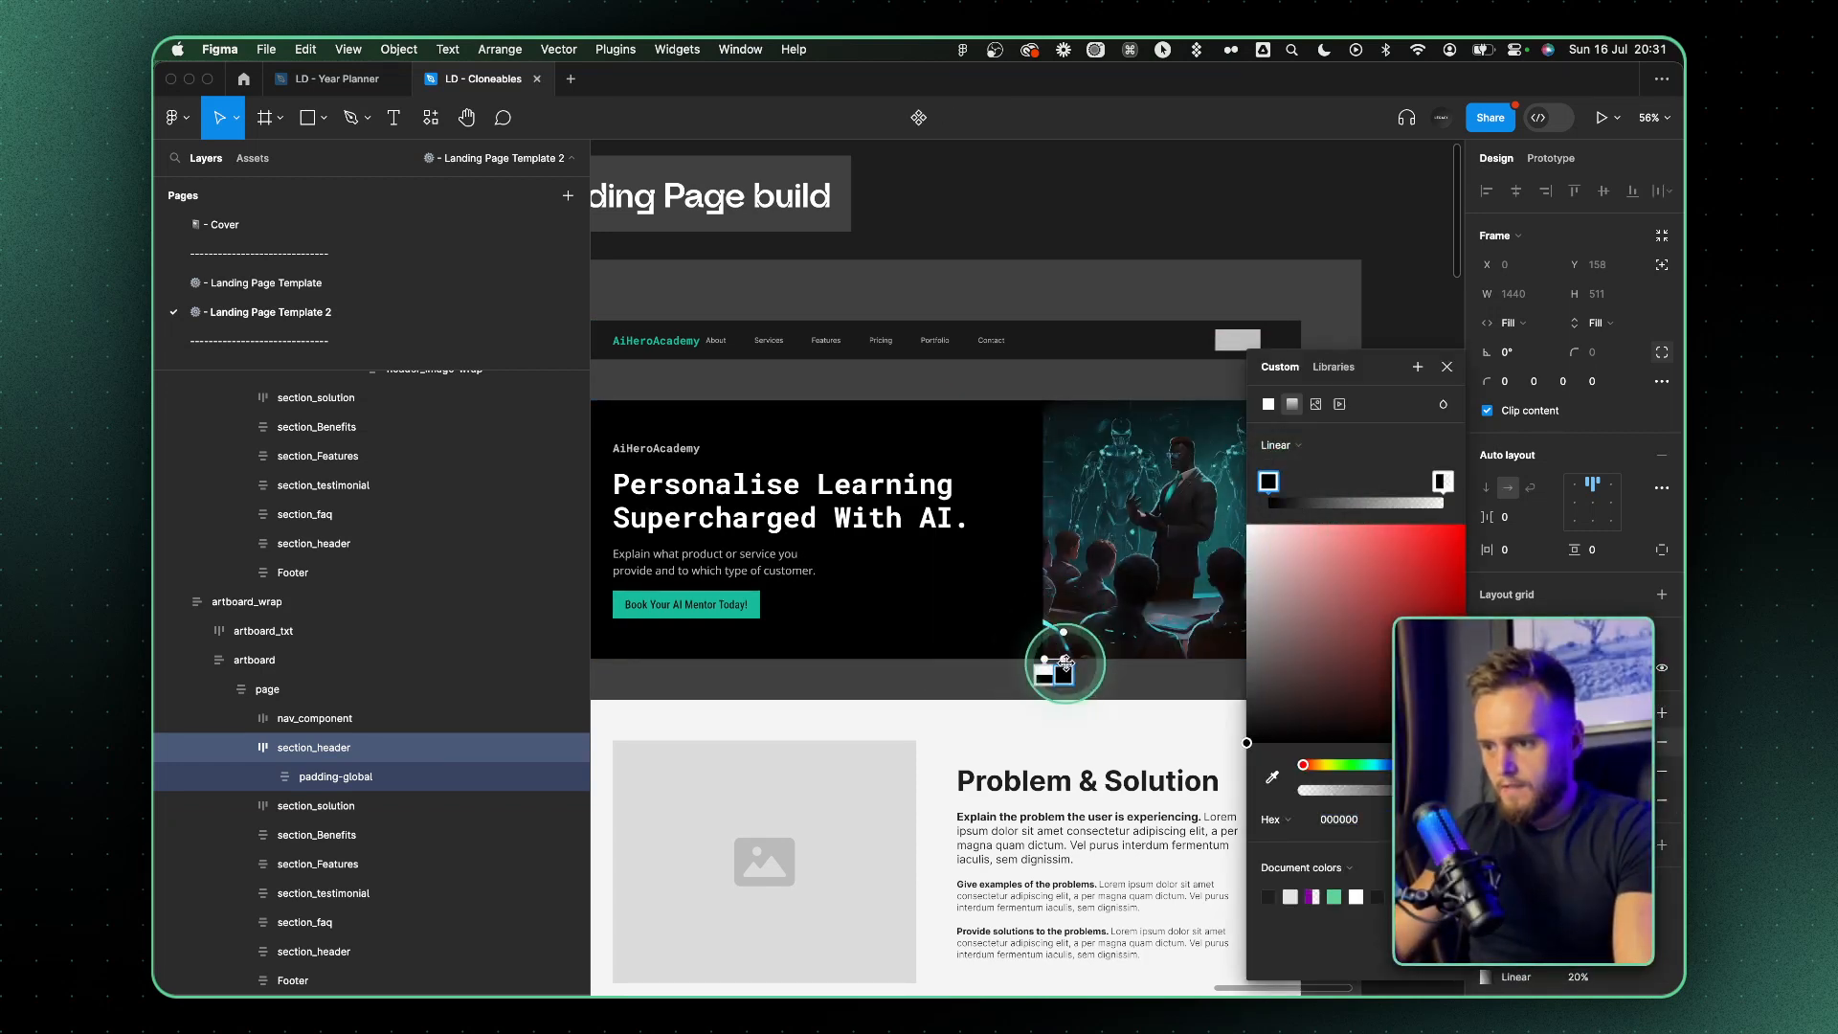
pyautogui.click(1447, 367)
# Enlarge the cropped hero image toward the headline and shift it down within the frame
pyautogui.click(1488, 772)
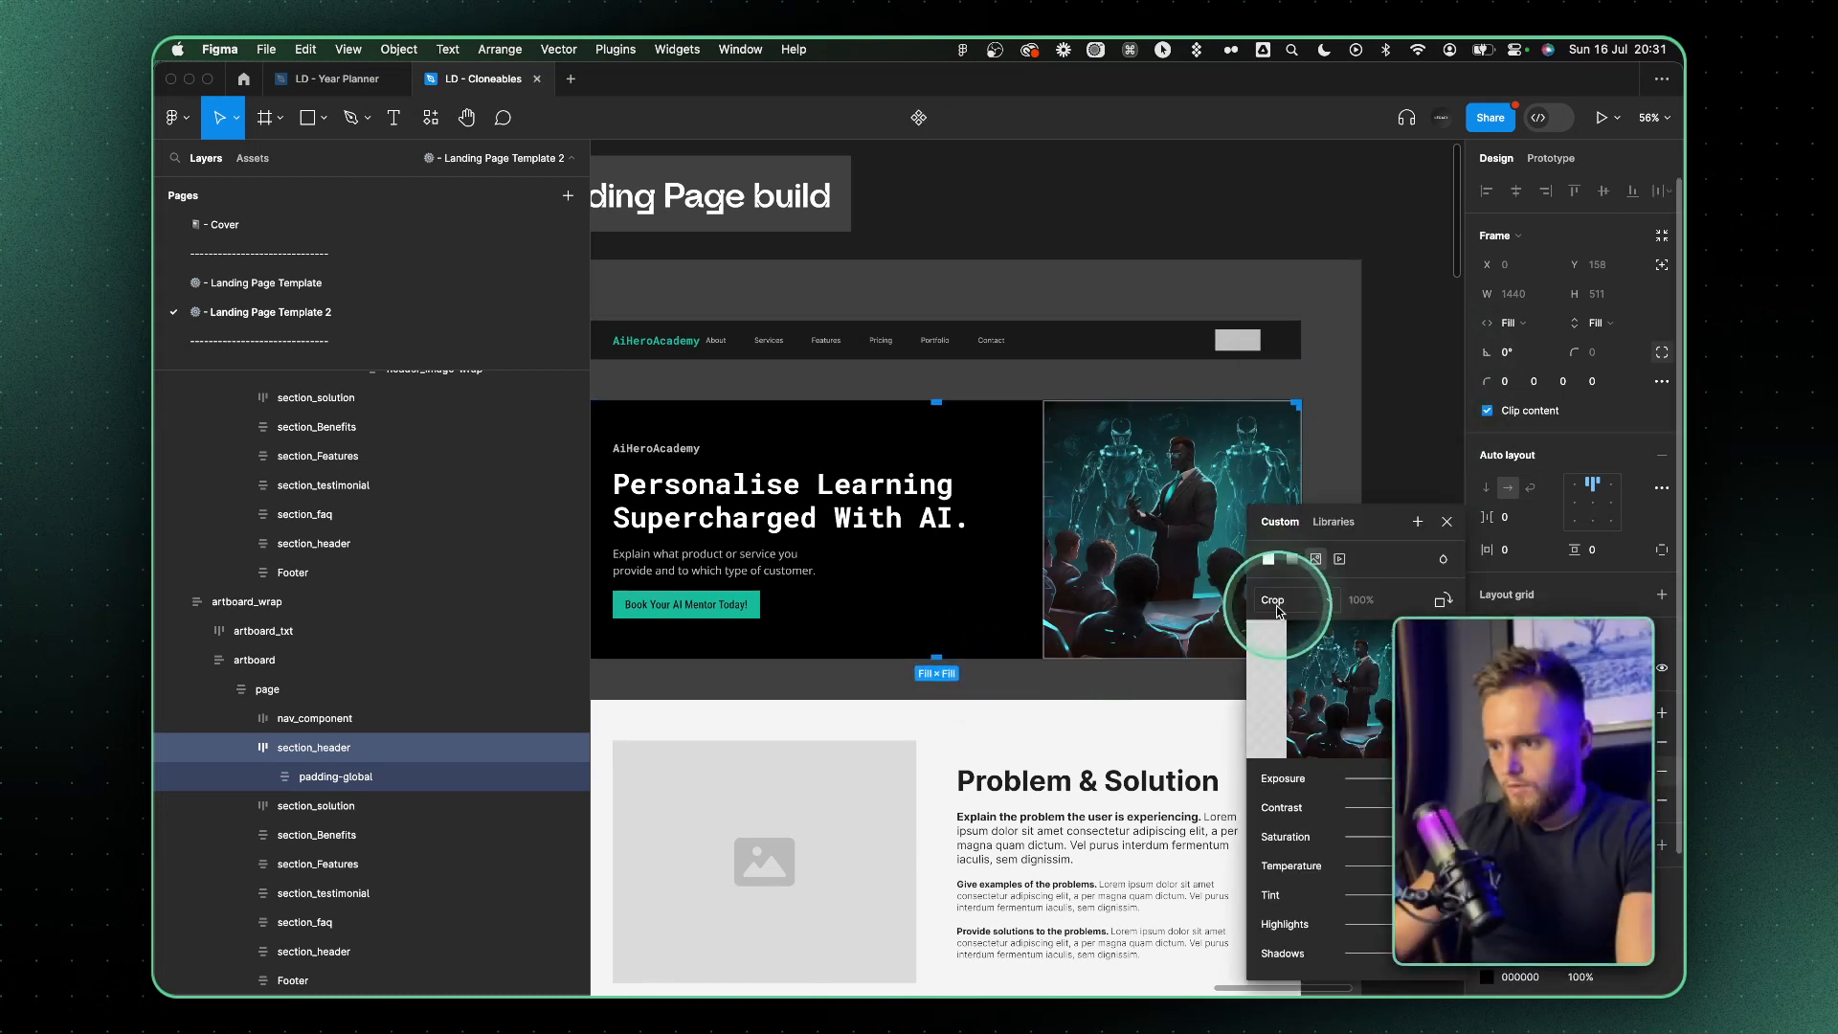
pyautogui.moveTo(1043, 551); pyautogui.dragTo(920, 559)
pyautogui.moveTo(1111, 477); pyautogui.dragTo(1106, 524)
pyautogui.click(1447, 521)
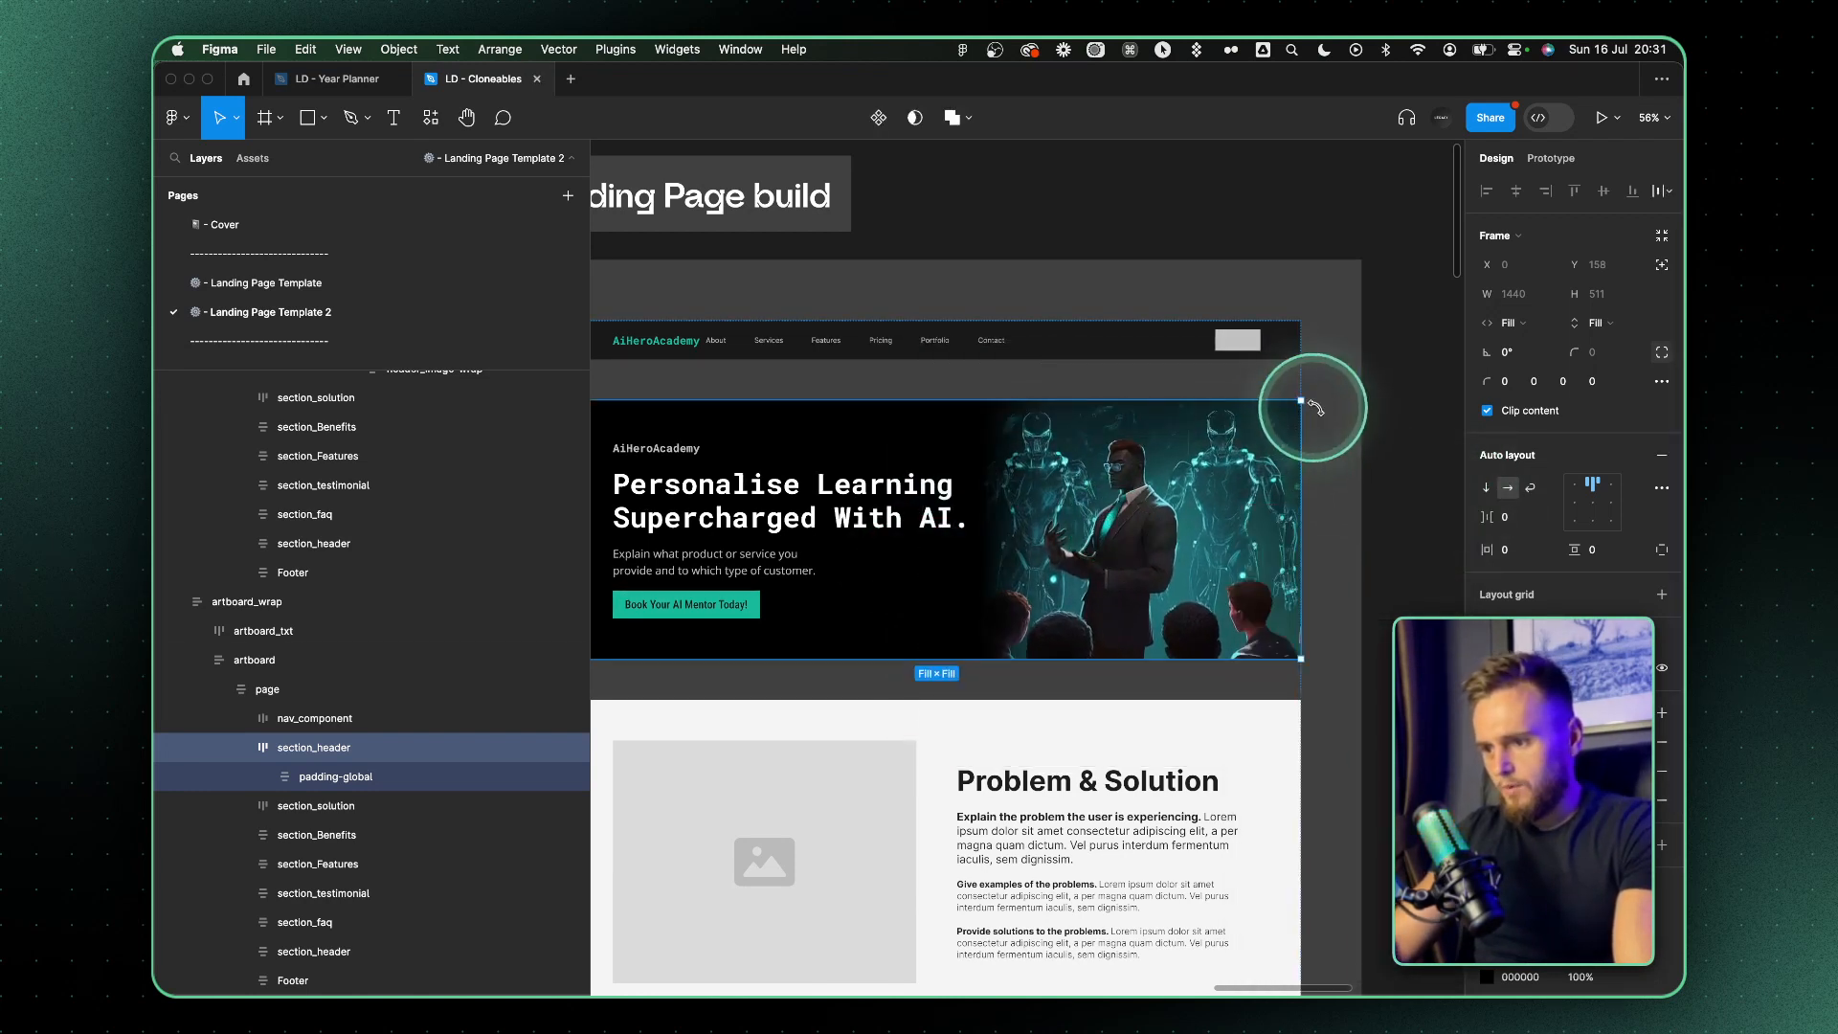
# Lengthen the hero's gradient overlay and reposition its stops so the black background blends smoothly into the image
pyautogui.click(1490, 765)
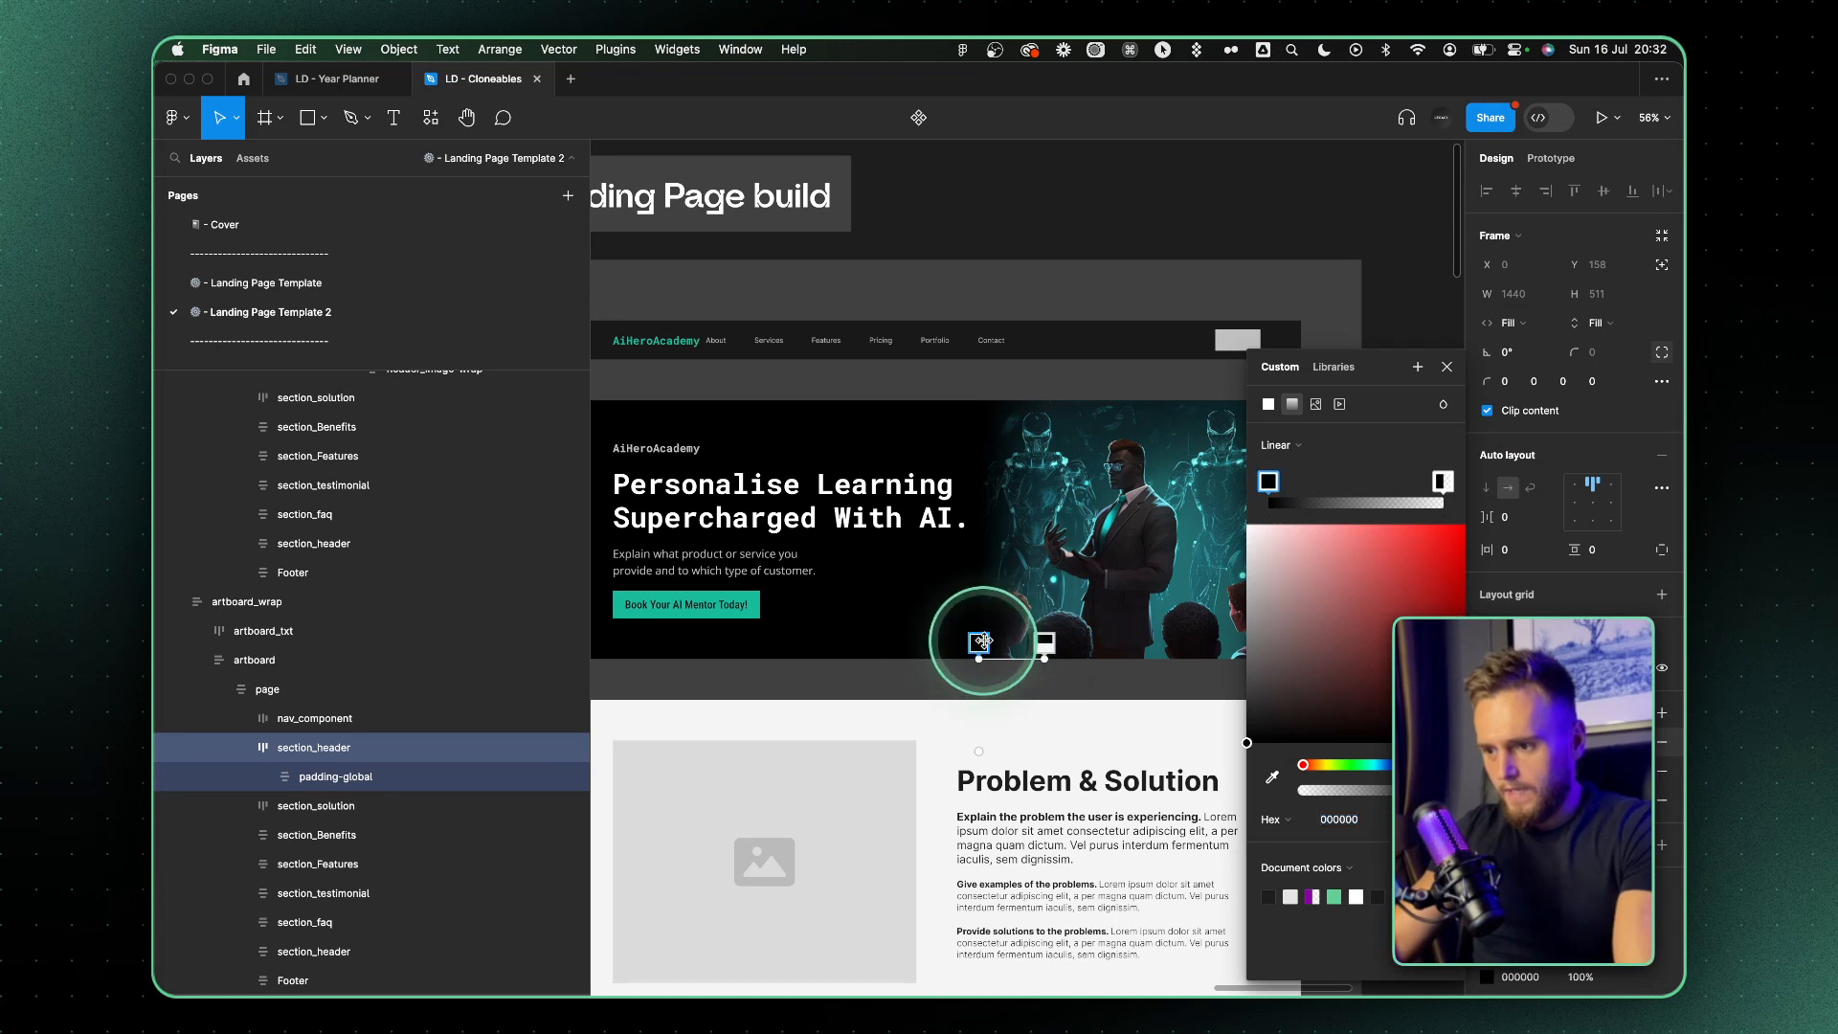
pyautogui.moveTo(978, 642); pyautogui.dragTo(1005, 643)
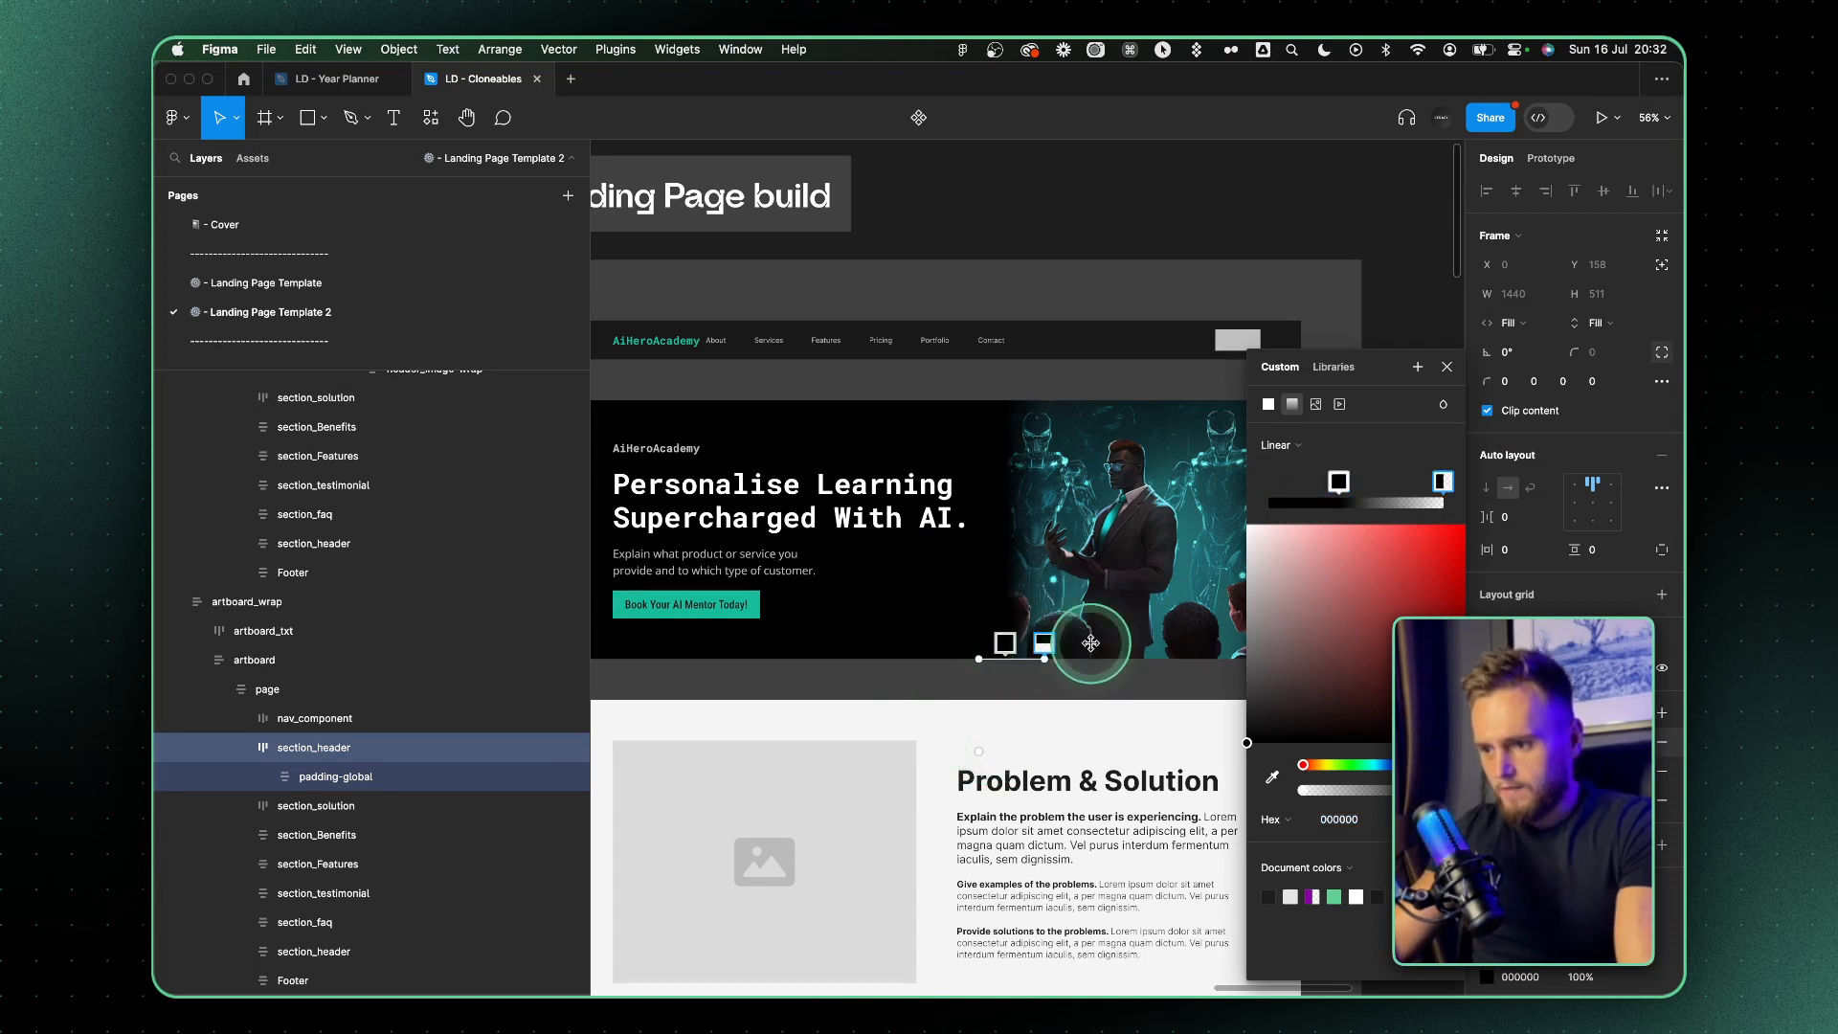
pyautogui.moveTo(1151, 643); pyautogui.dragTo(1142, 658)
pyautogui.moveTo(978, 659); pyautogui.dragTo(880, 662)
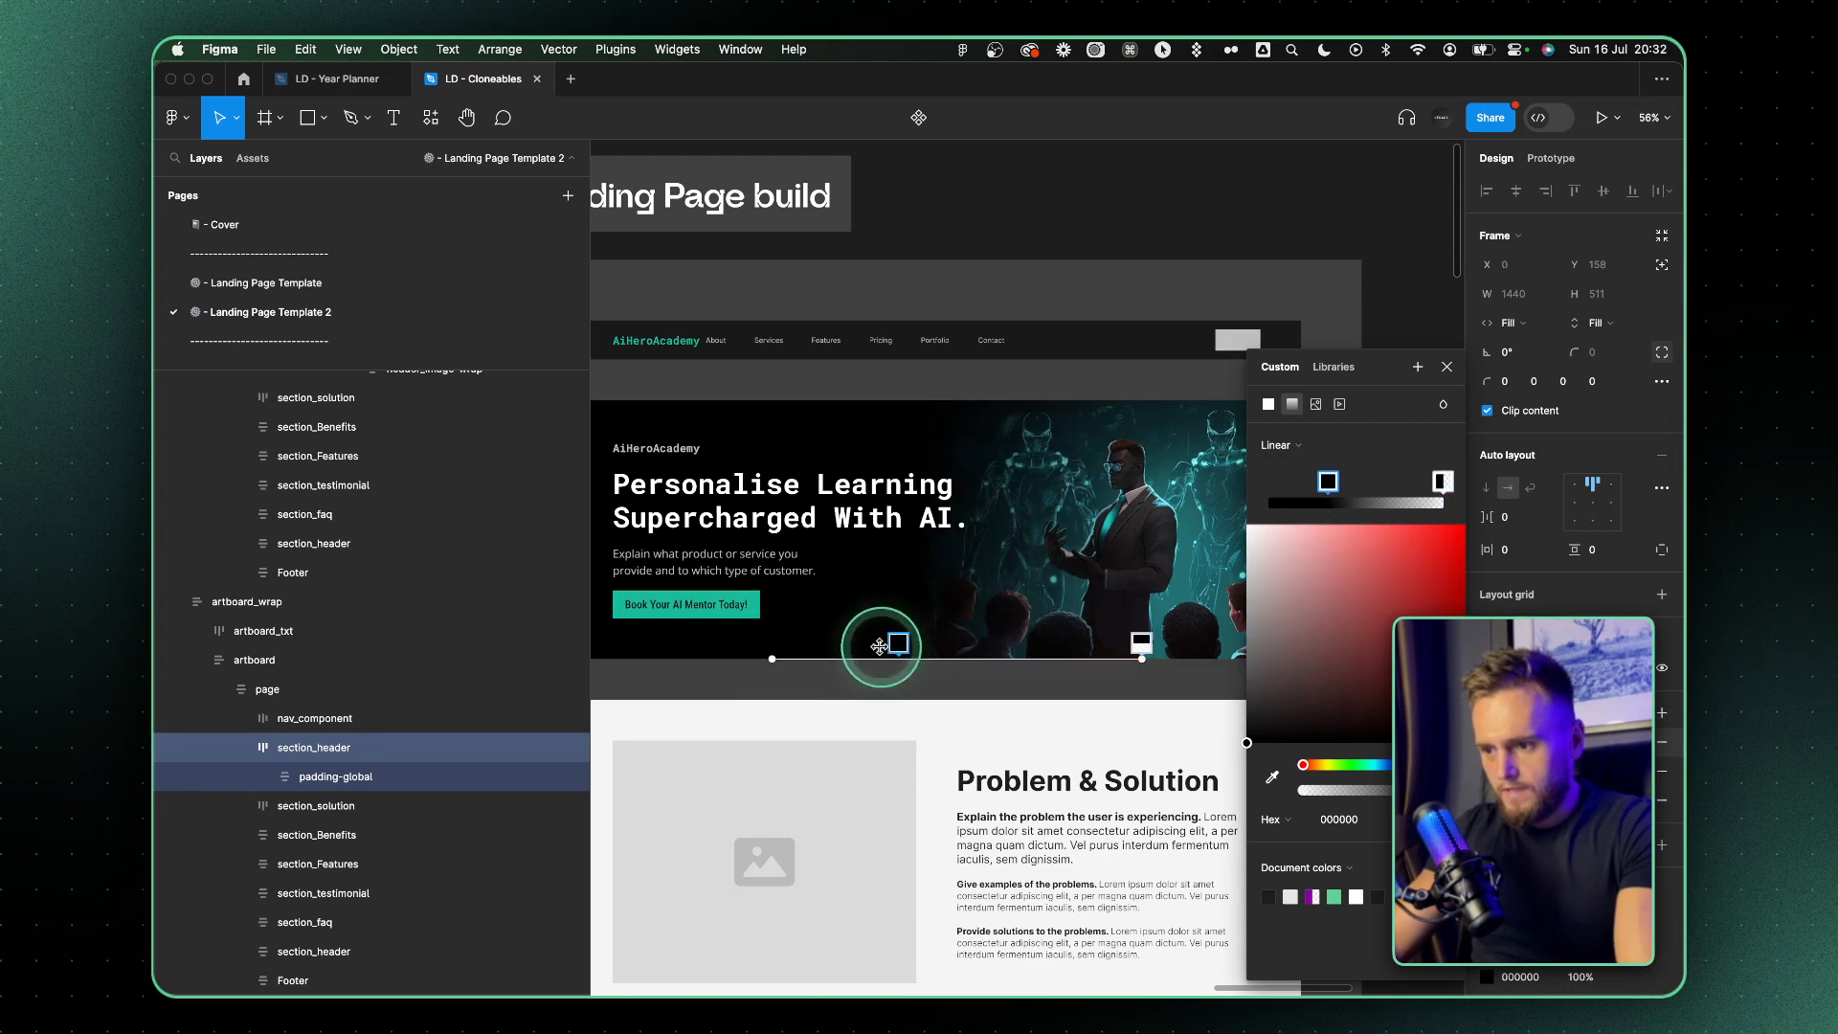
pyautogui.moveTo(775, 642); pyautogui.dragTo(1058, 639)
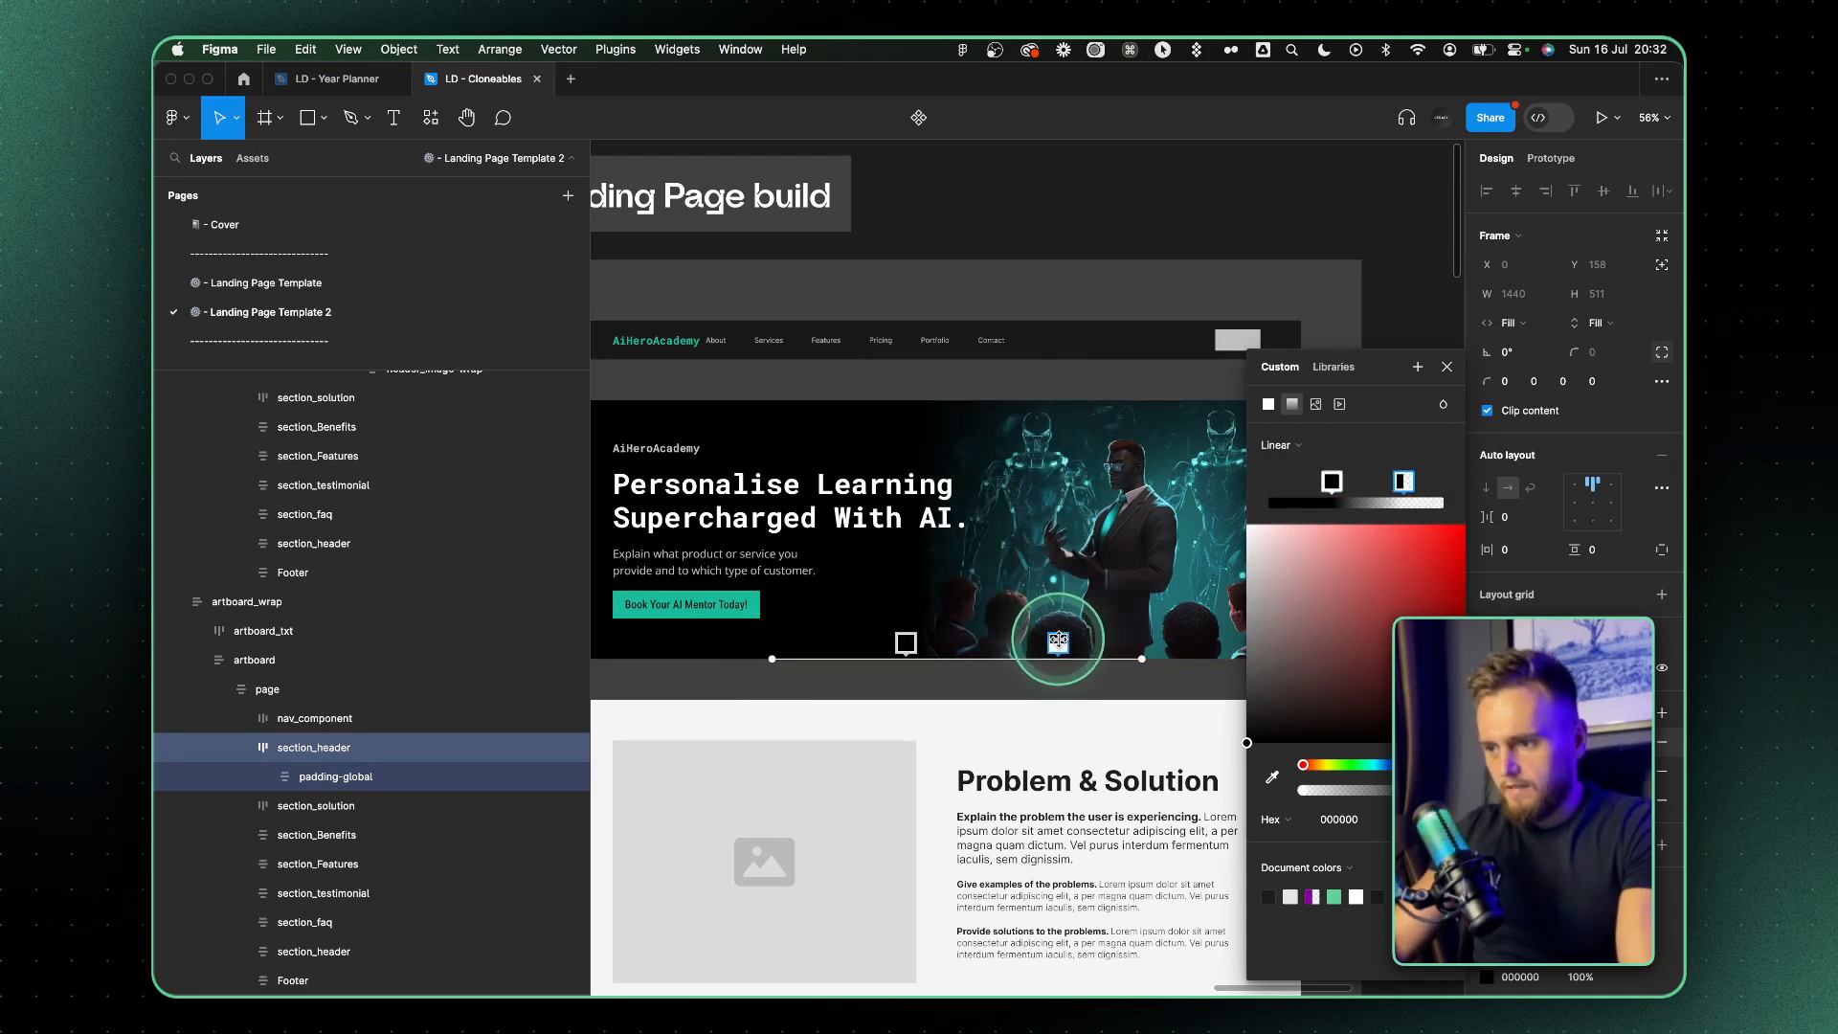
pyautogui.click(1448, 368)
pyautogui.scroll(5, 843, 440)
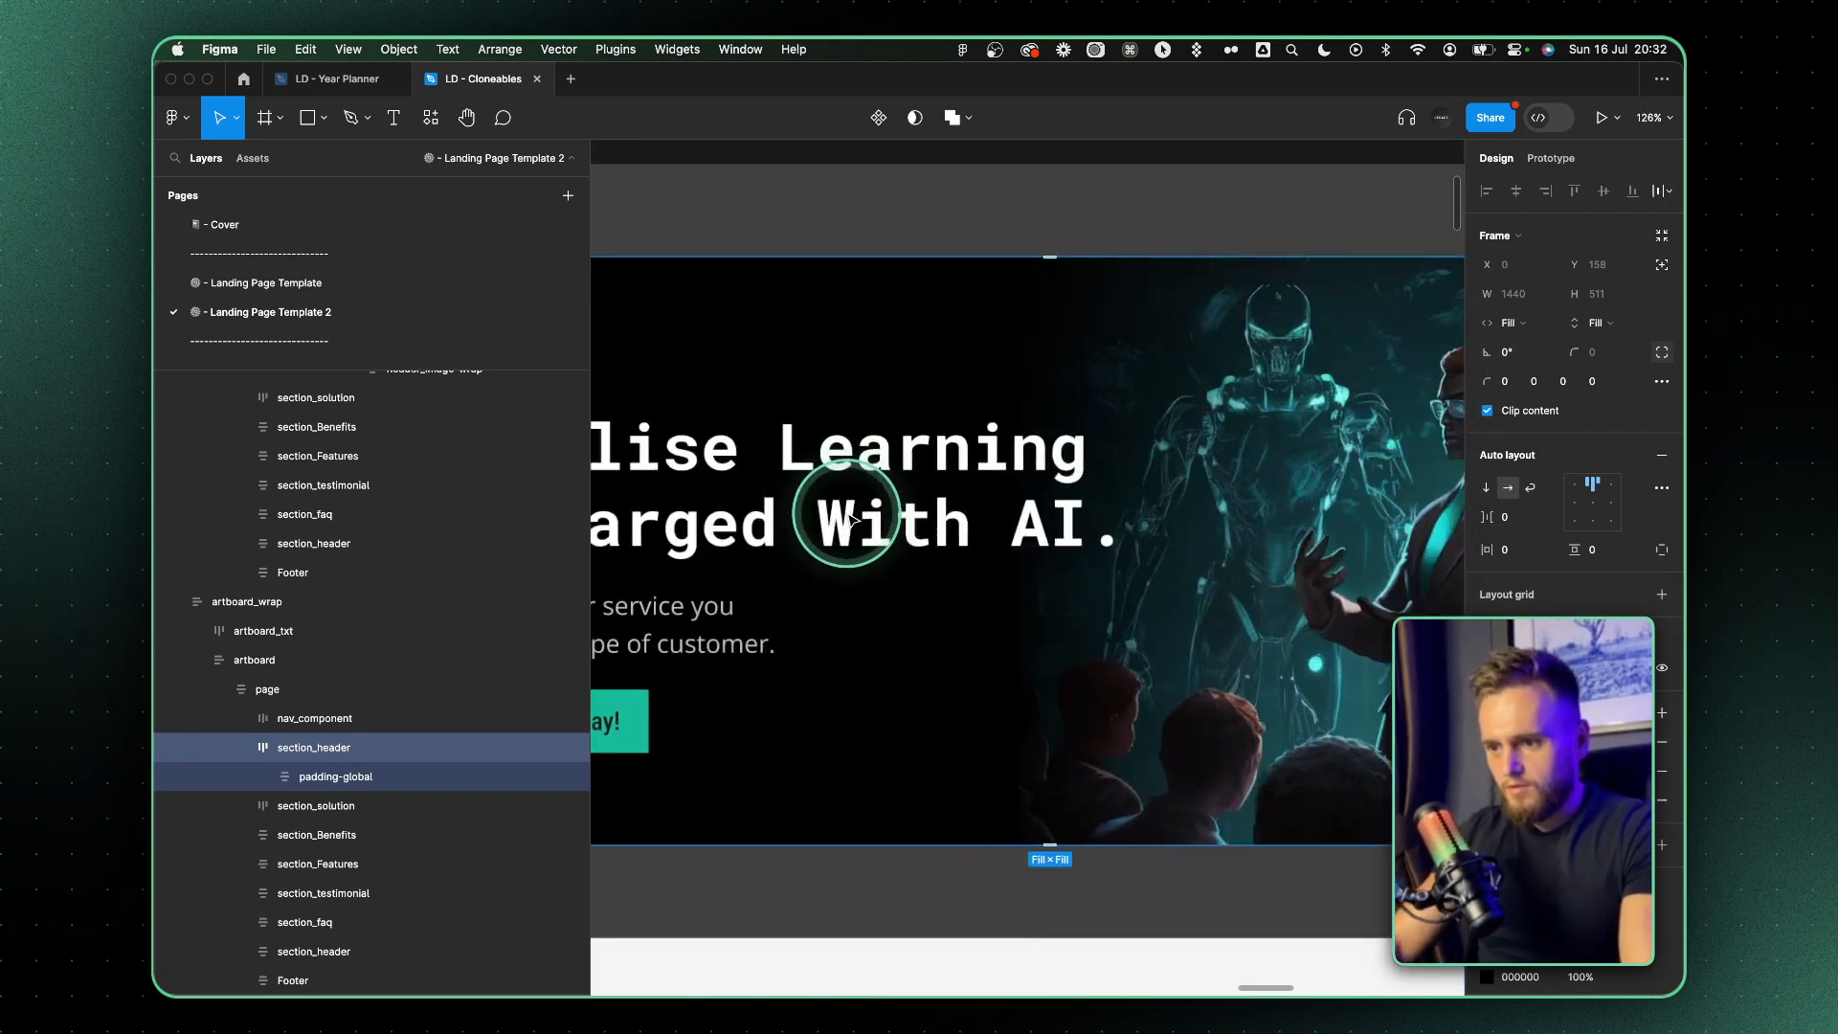
pyautogui.scroll(-3, 888, 525)
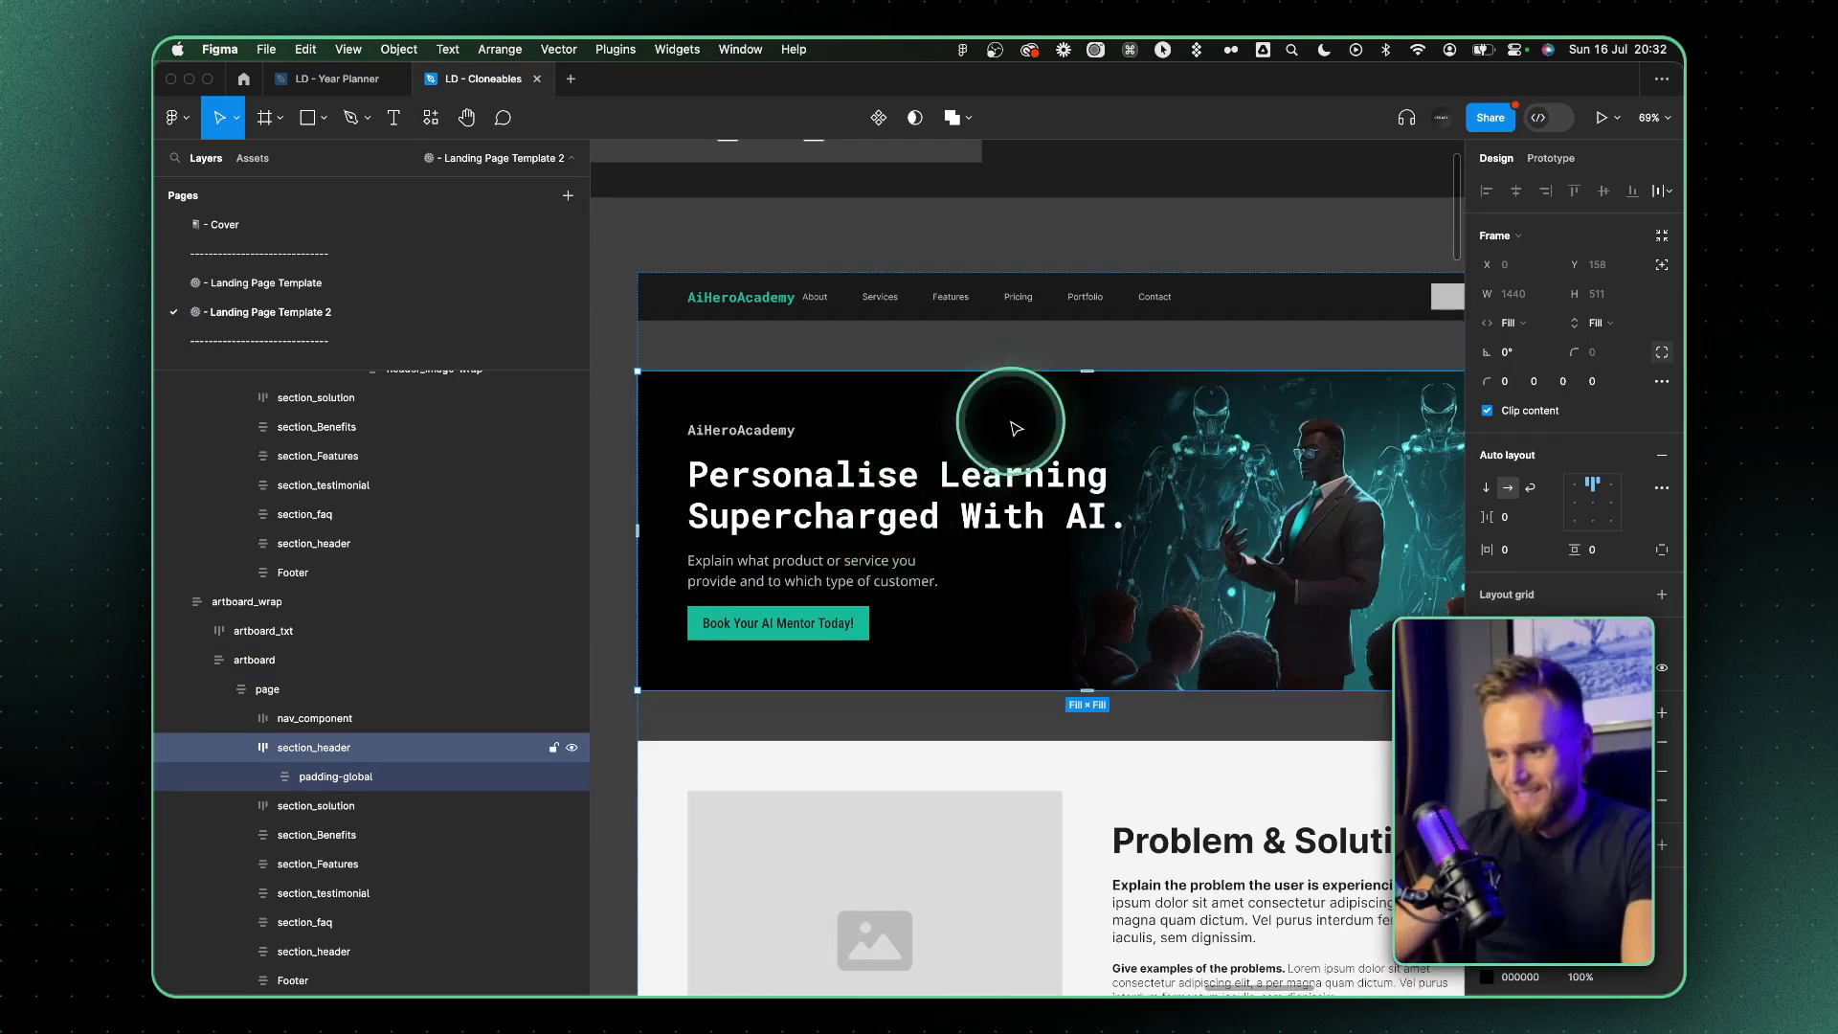
# Set the auto layout spacing between the page frame's sections to 0
pyautogui.click(939, 358)
pyautogui.click(1535, 526)
pyautogui.write('0')
pyautogui.press('Return')
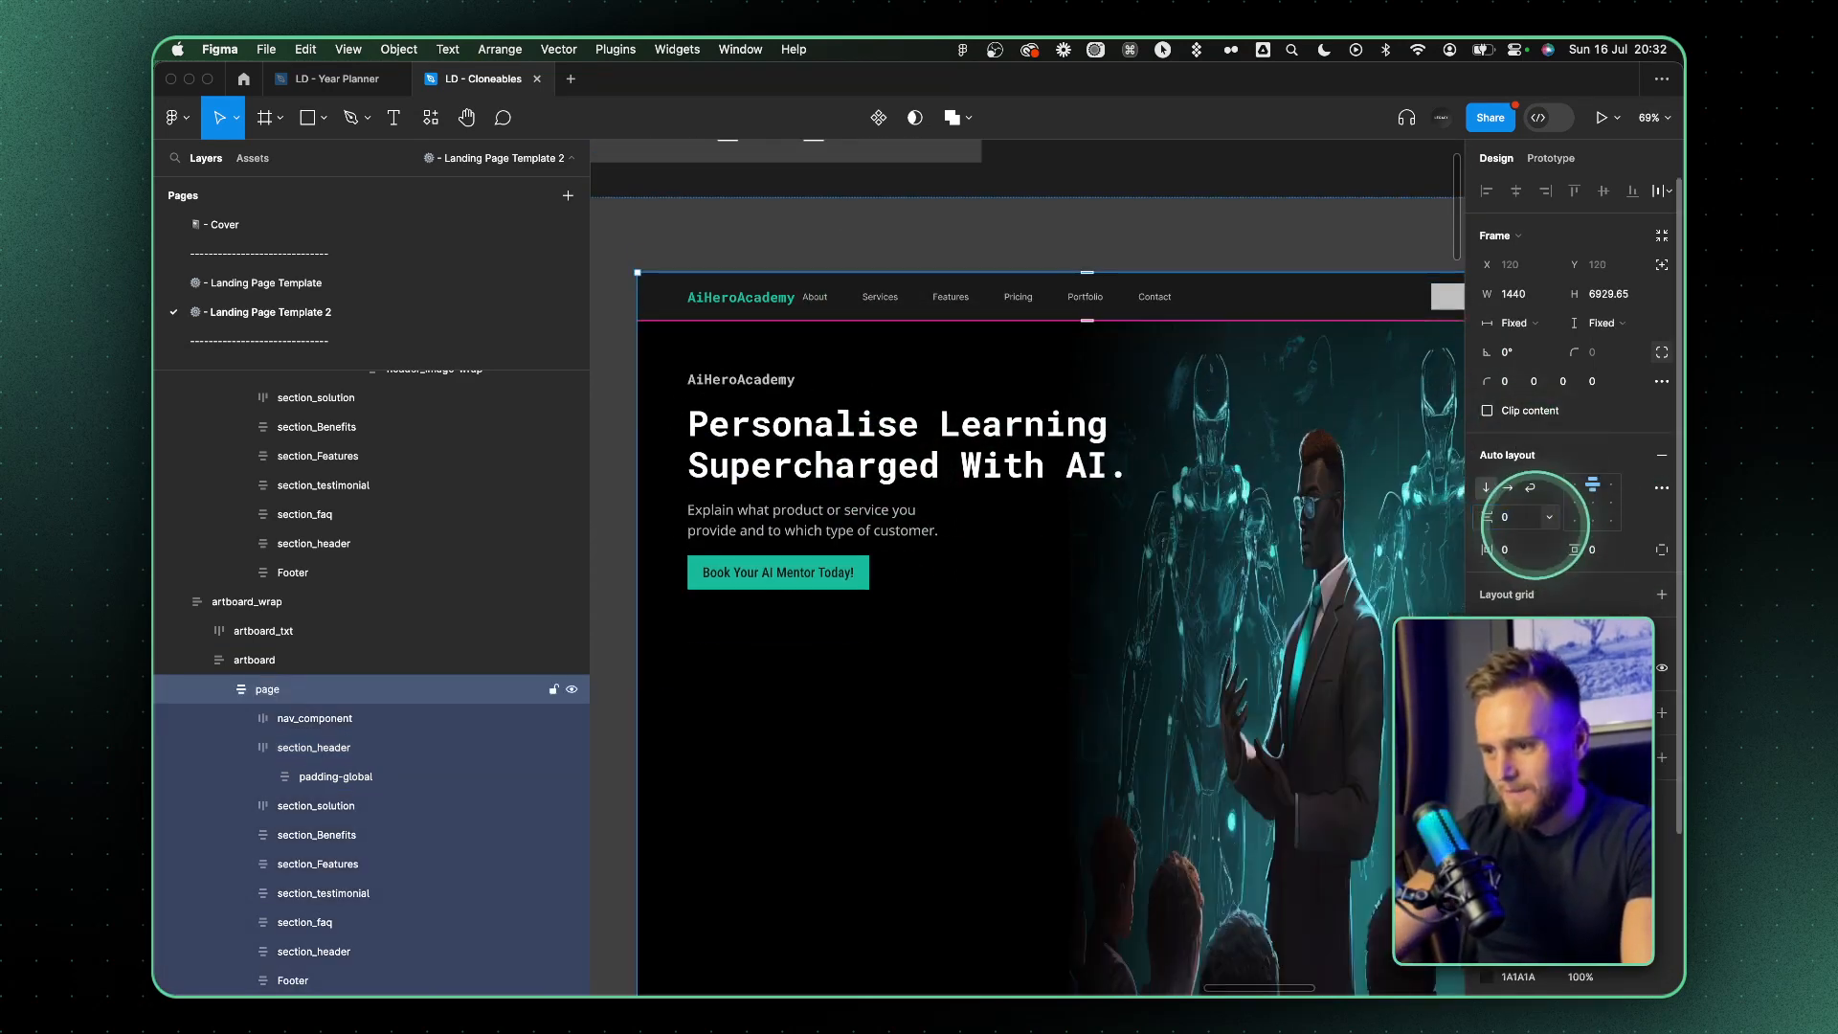
# Give section_header a fixed height of 677 and align its content to the left, vertically centered
pyautogui.scroll(-3, 1083, 508)
pyautogui.click(1048, 682)
pyautogui.click(1587, 381)
pyautogui.click(1590, 324)
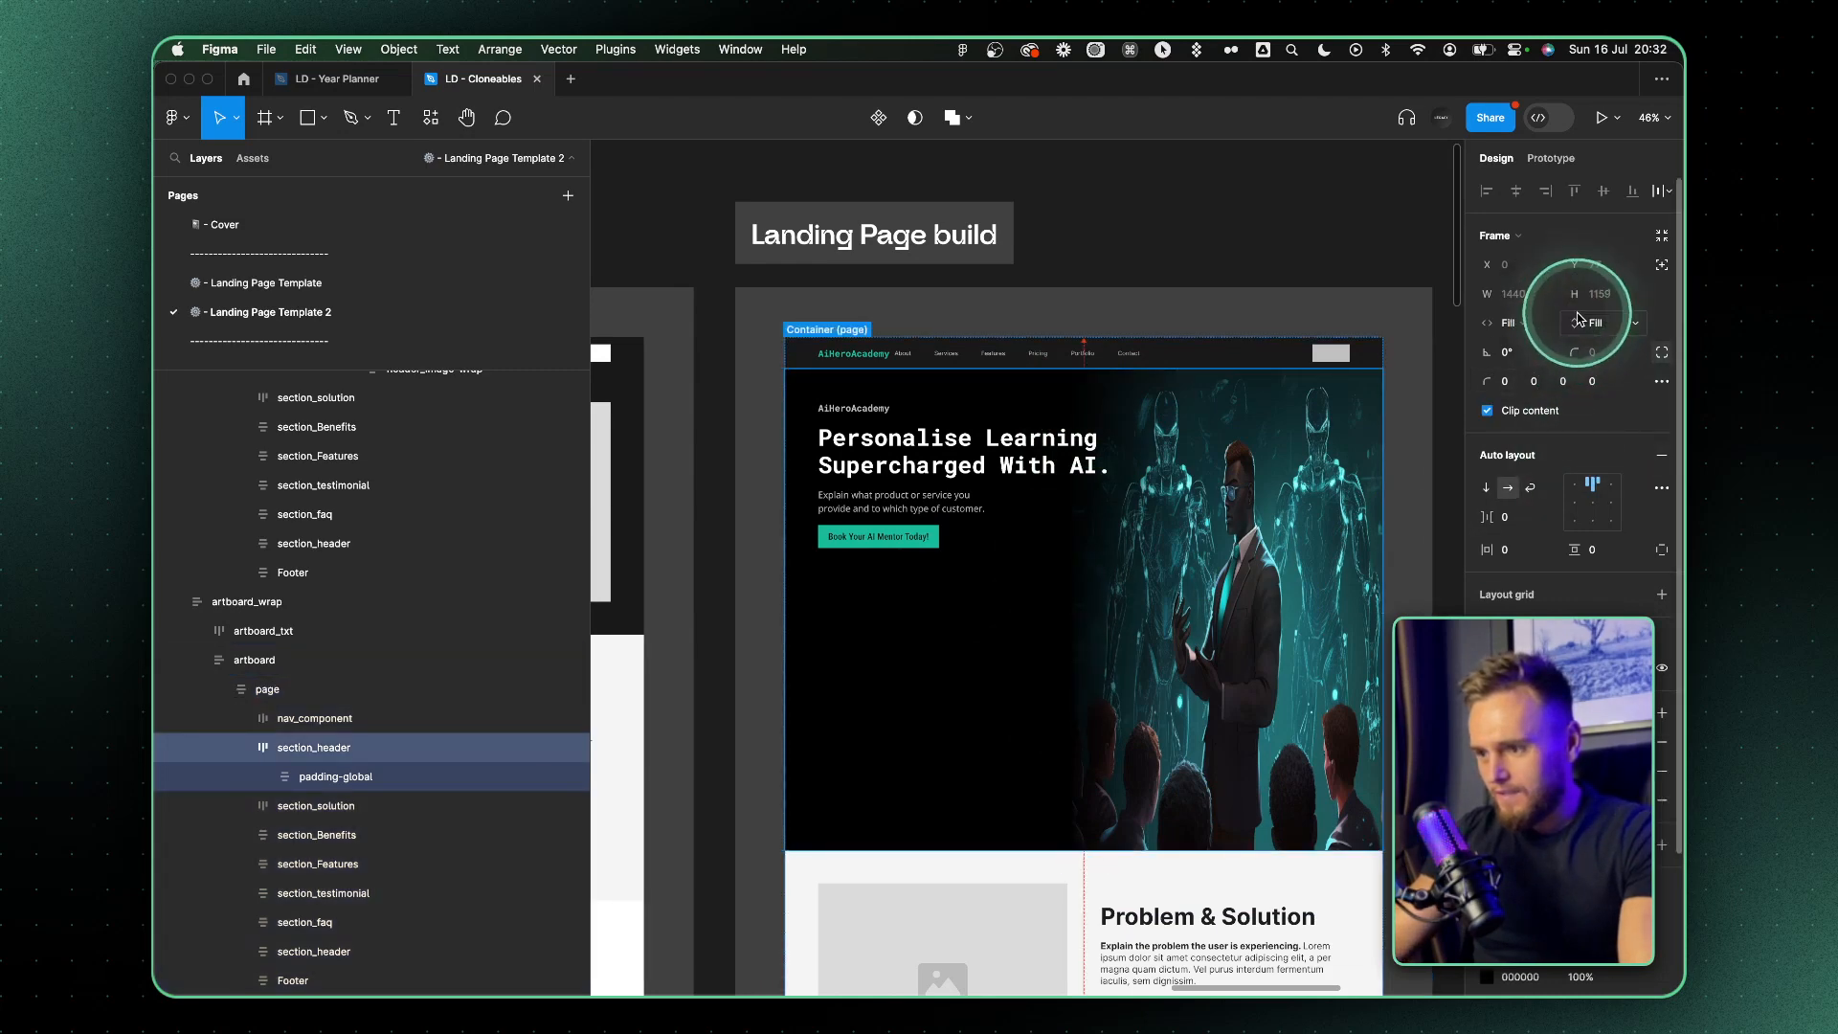
pyautogui.moveTo(1075, 849); pyautogui.dragTo(1077, 652)
pyautogui.click(1575, 502)
# Rescale and reposition the cropped hero image beside the headline, and shift the navigation links to the bar's right end
pyautogui.click(1488, 771)
pyautogui.click(1303, 622)
pyautogui.hscroll(2, 1081, 593)
pyautogui.moveTo(1069, 561); pyautogui.dragTo(1230, 563)
pyautogui.moveTo(993, 593); pyautogui.dragTo(918, 597)
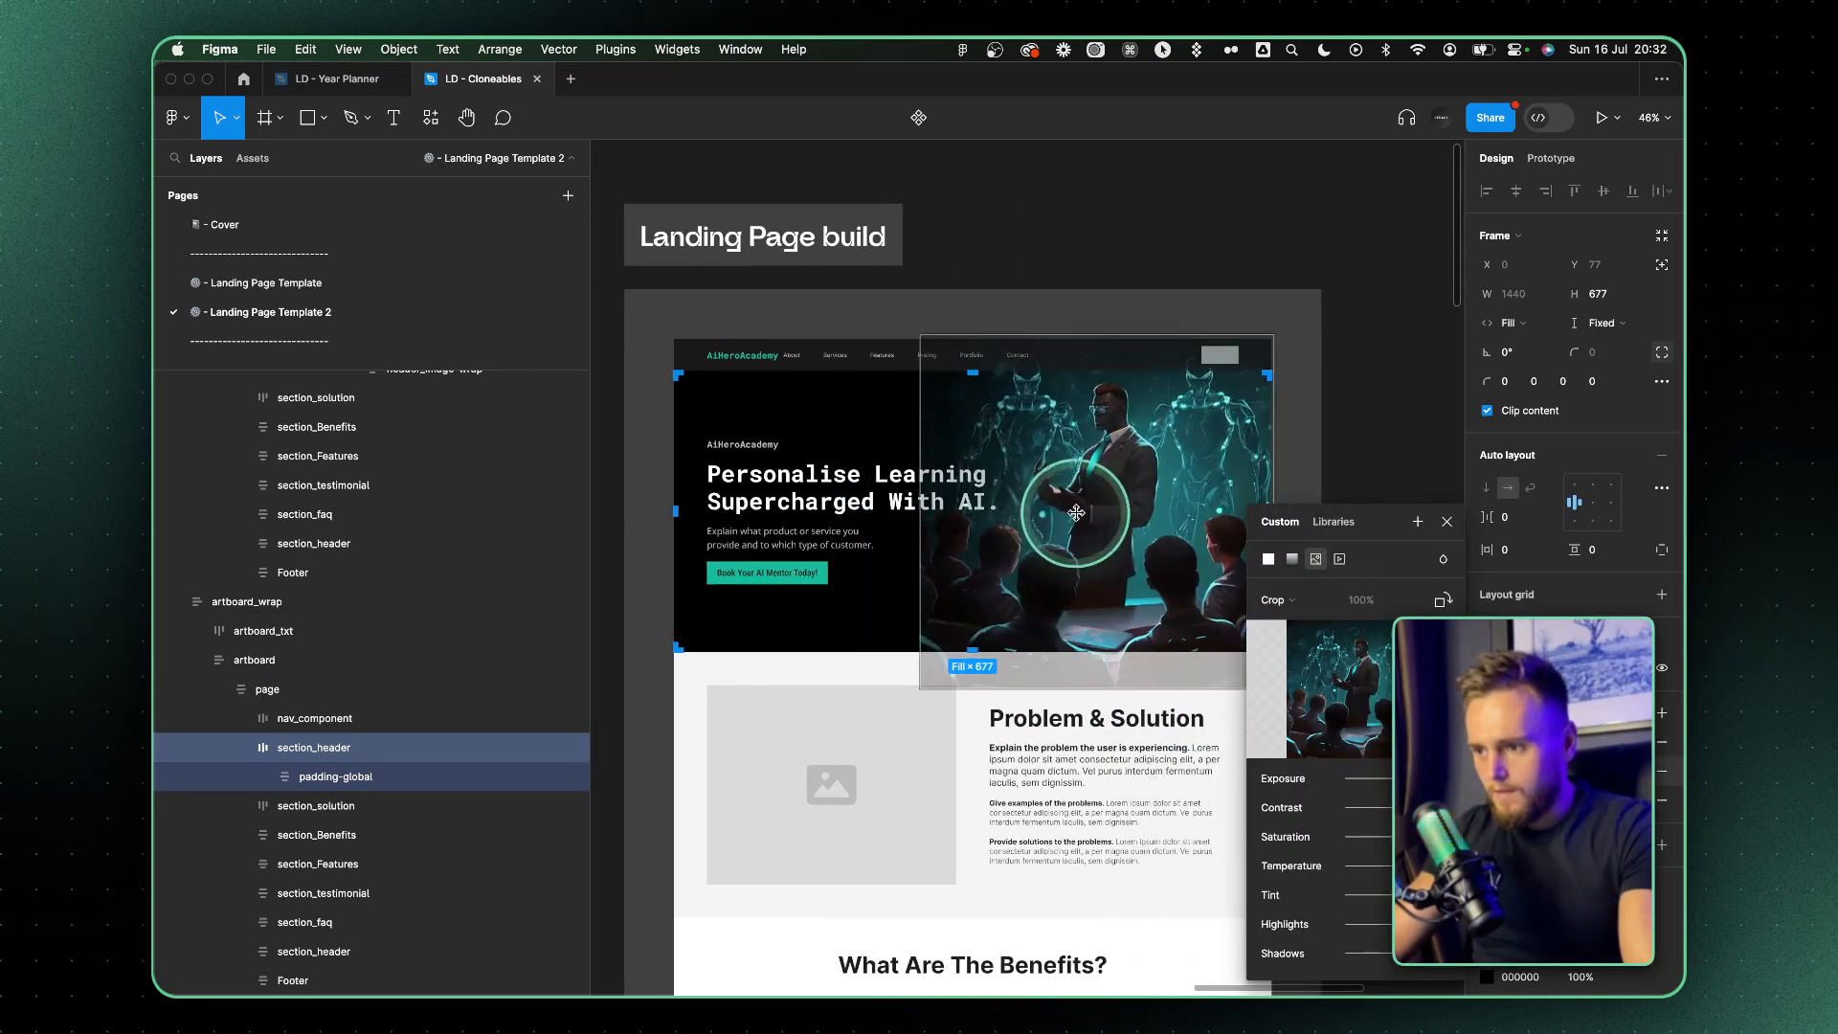
pyautogui.click(849, 334)
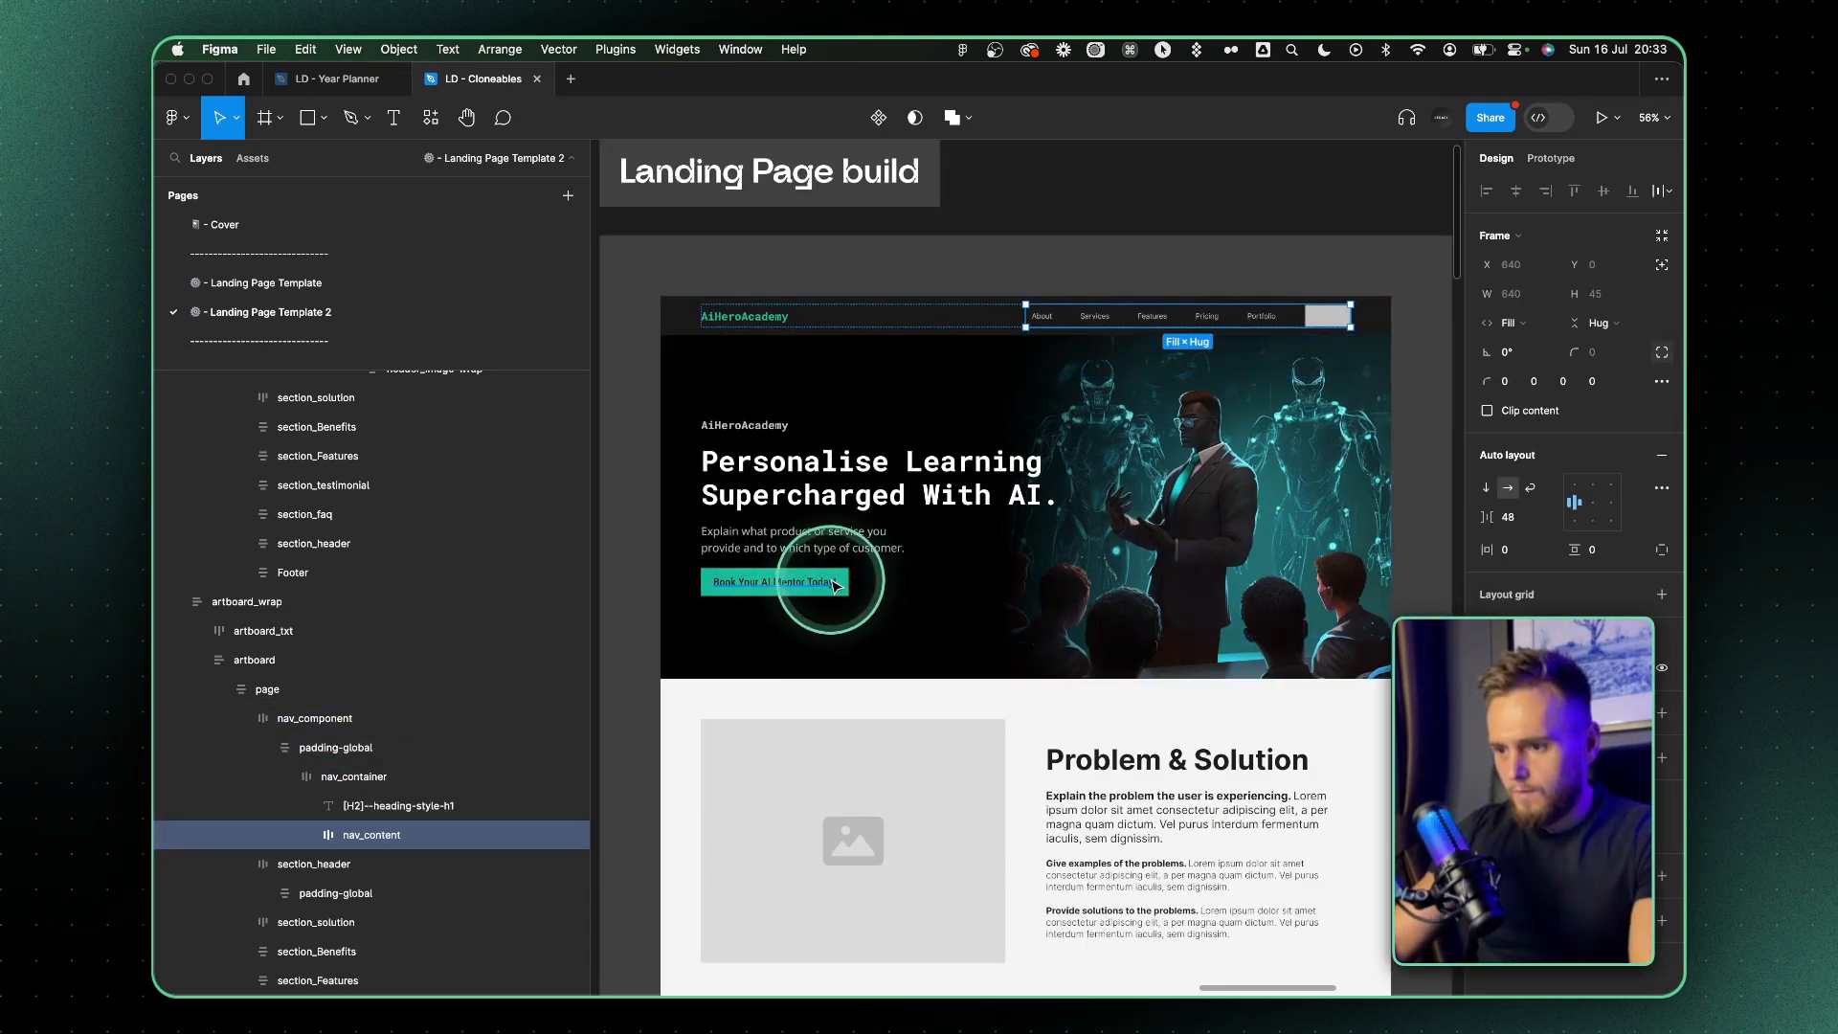
# Copy the hero button's teal styling onto the gray button in the navigation bar
pyautogui.keyDown('super'); pyautogui.click(843, 577); pyautogui.keyUp('super')
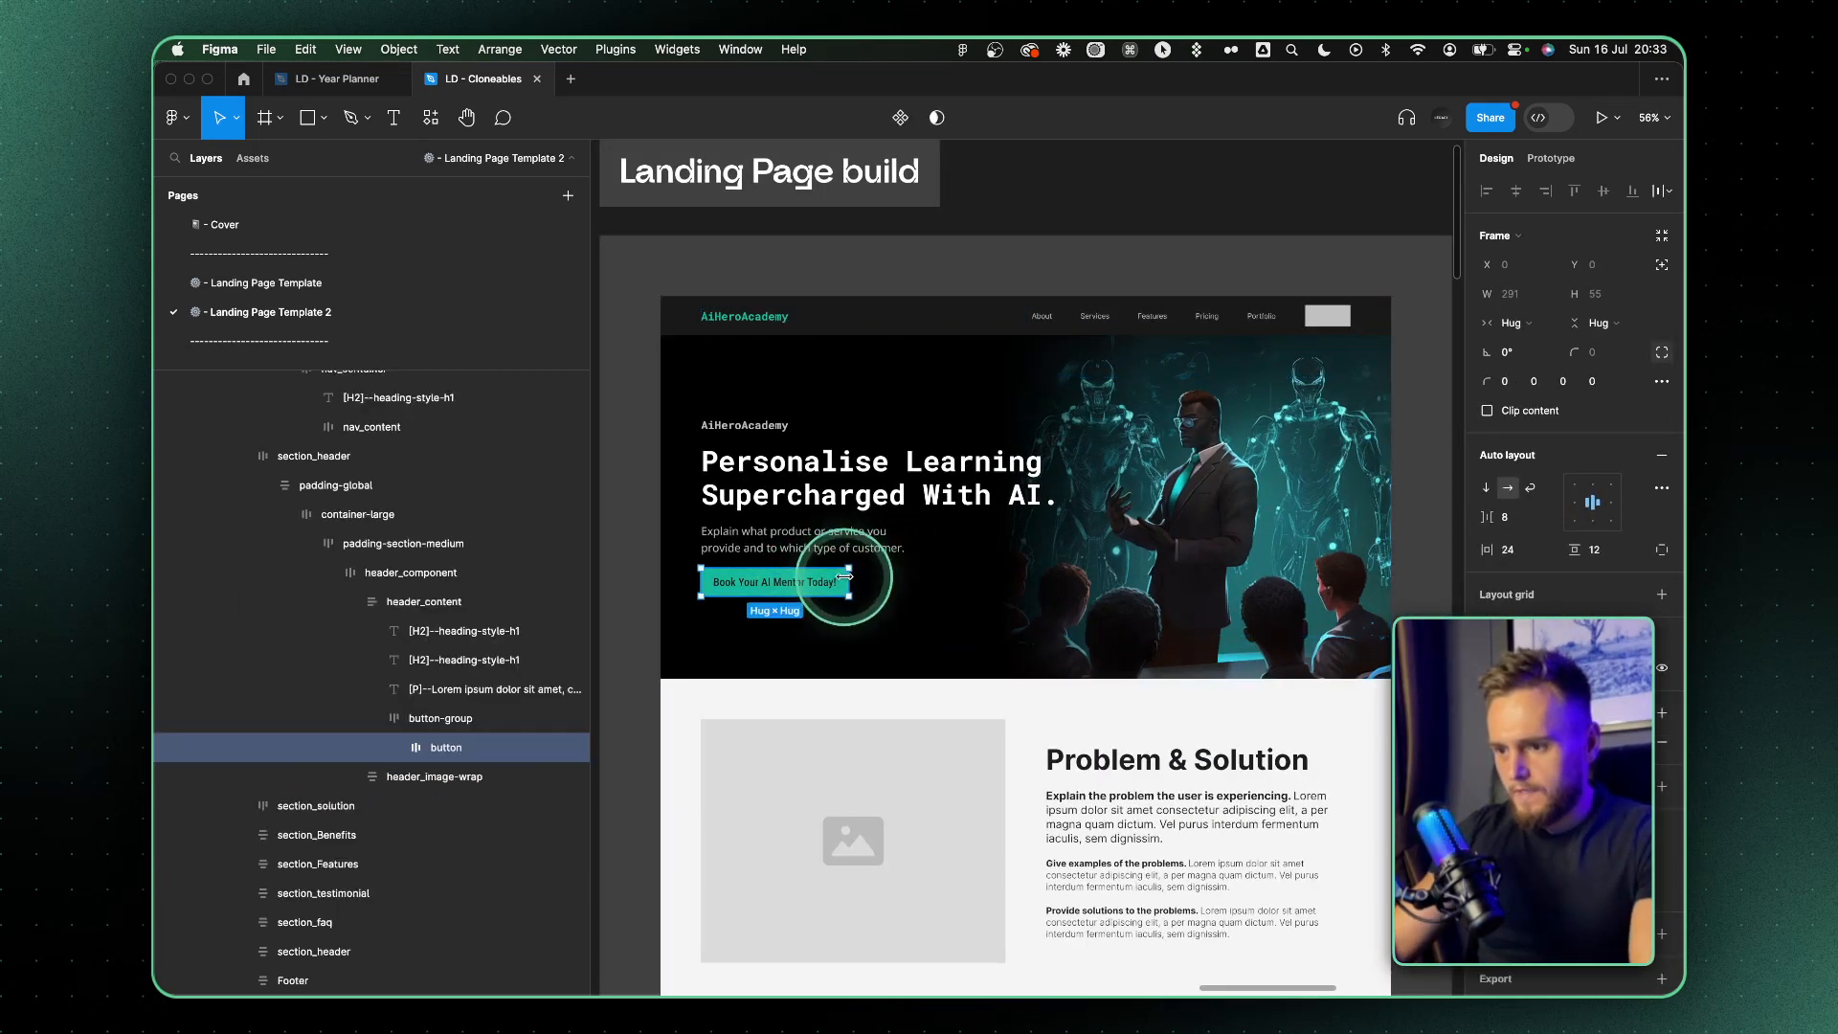
pyautogui.keyDown('super'); pyautogui.click(1326, 320); pyautogui.keyUp('super')
pyautogui.scroll(3, 1325, 319)
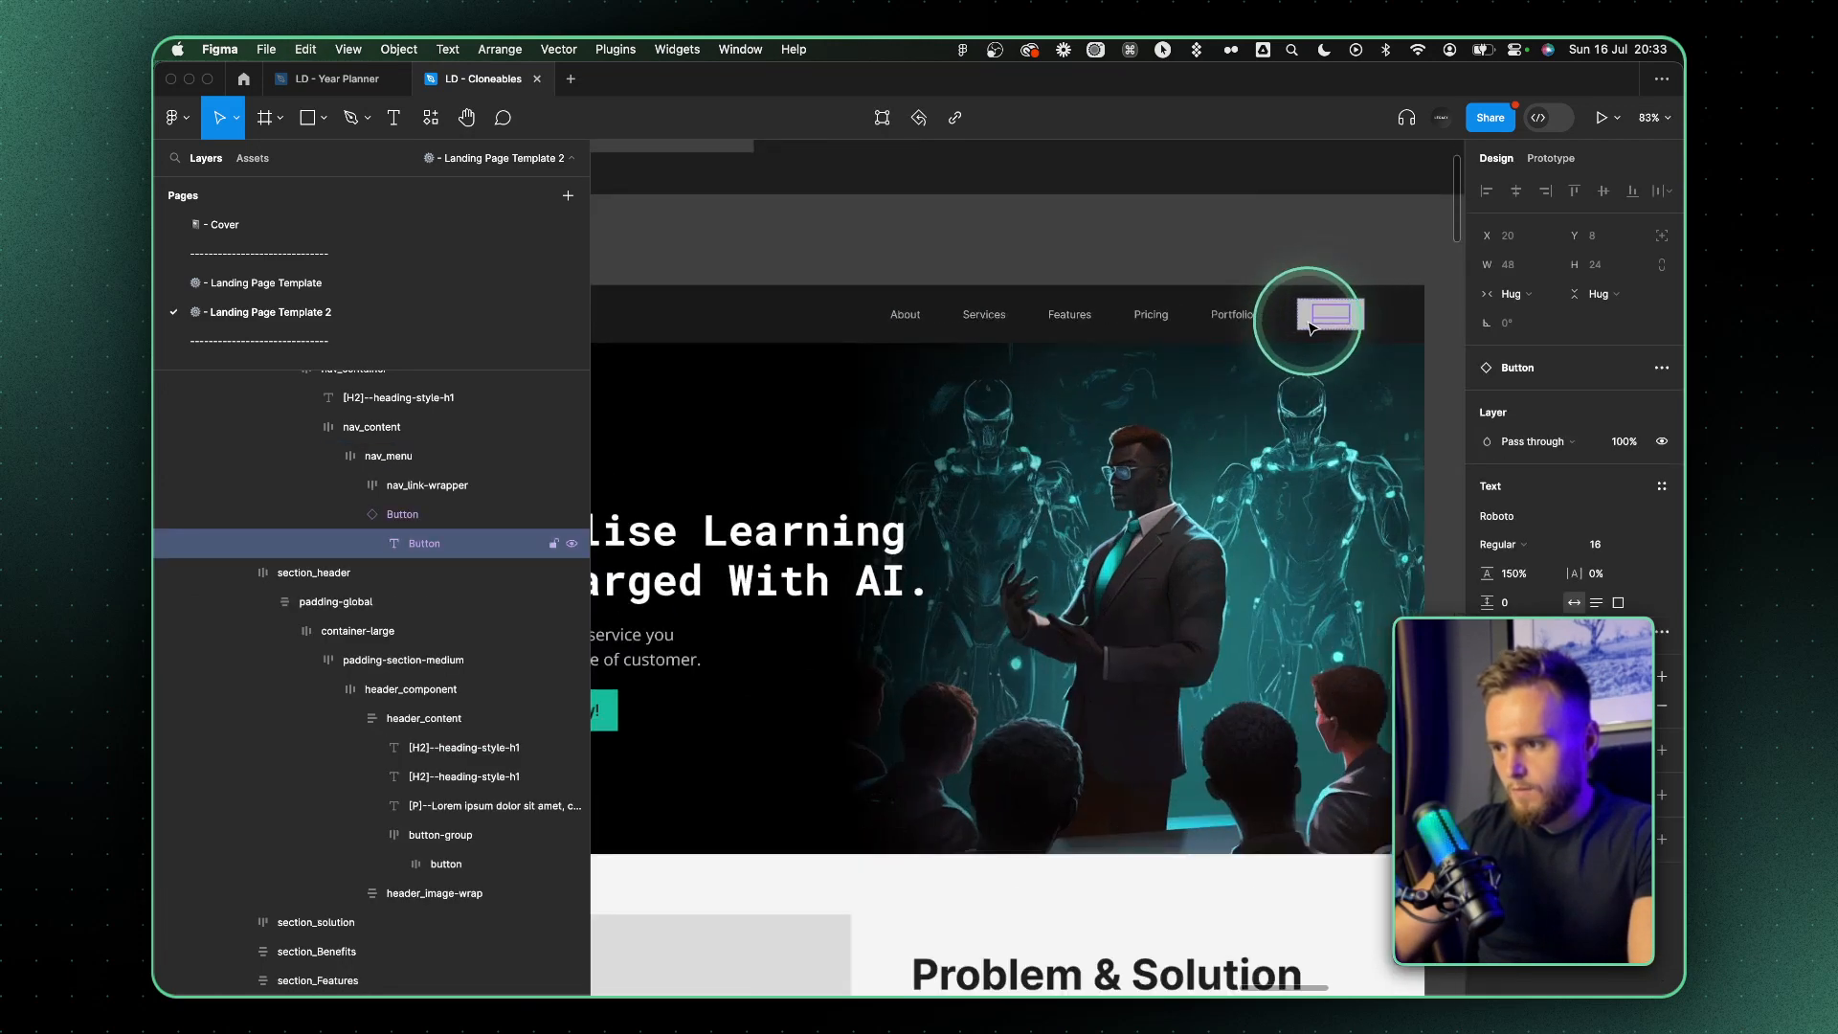
pyautogui.click(1301, 316)
pyautogui.keyDown('super'); pyautogui.click(1301, 314); pyautogui.keyUp('super')
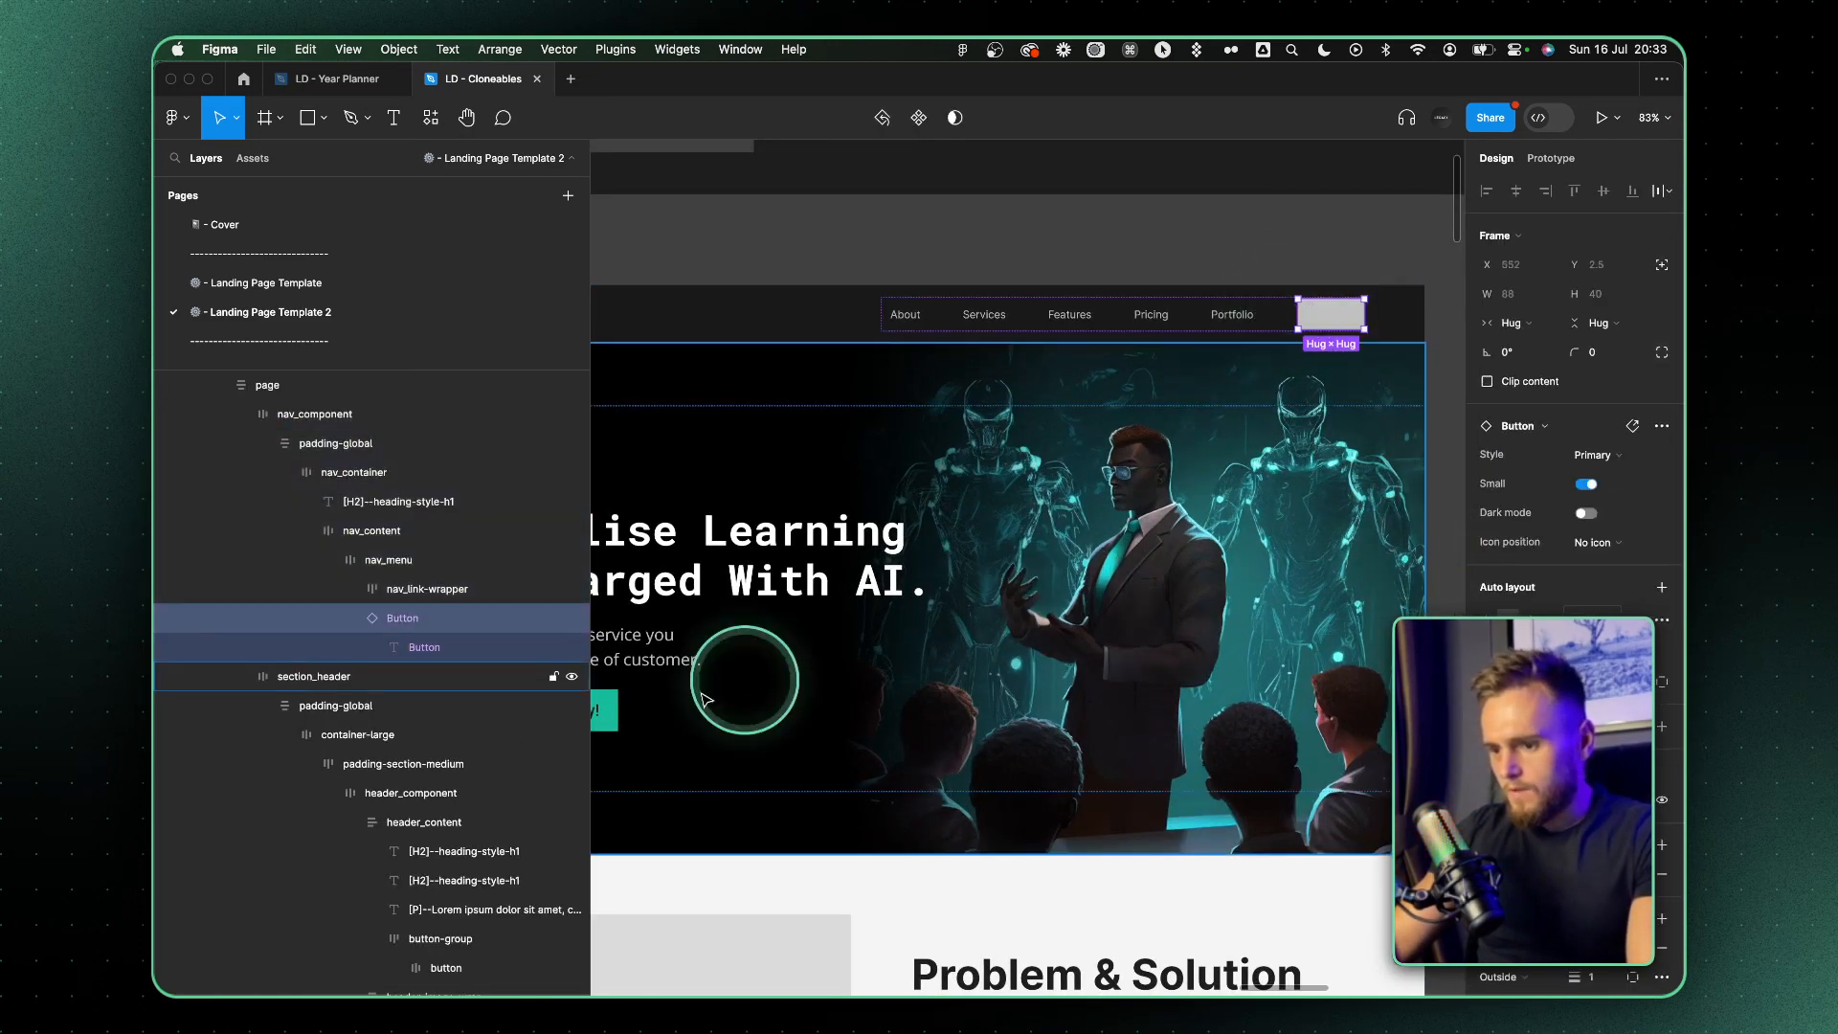
pyautogui.keyDown('super'); pyautogui.click(607, 703); pyautogui.keyUp('super')
pyautogui.keyDown('super'); pyautogui.click(1356, 300); pyautogui.keyUp('super')
pyautogui.press('super+alt+v')
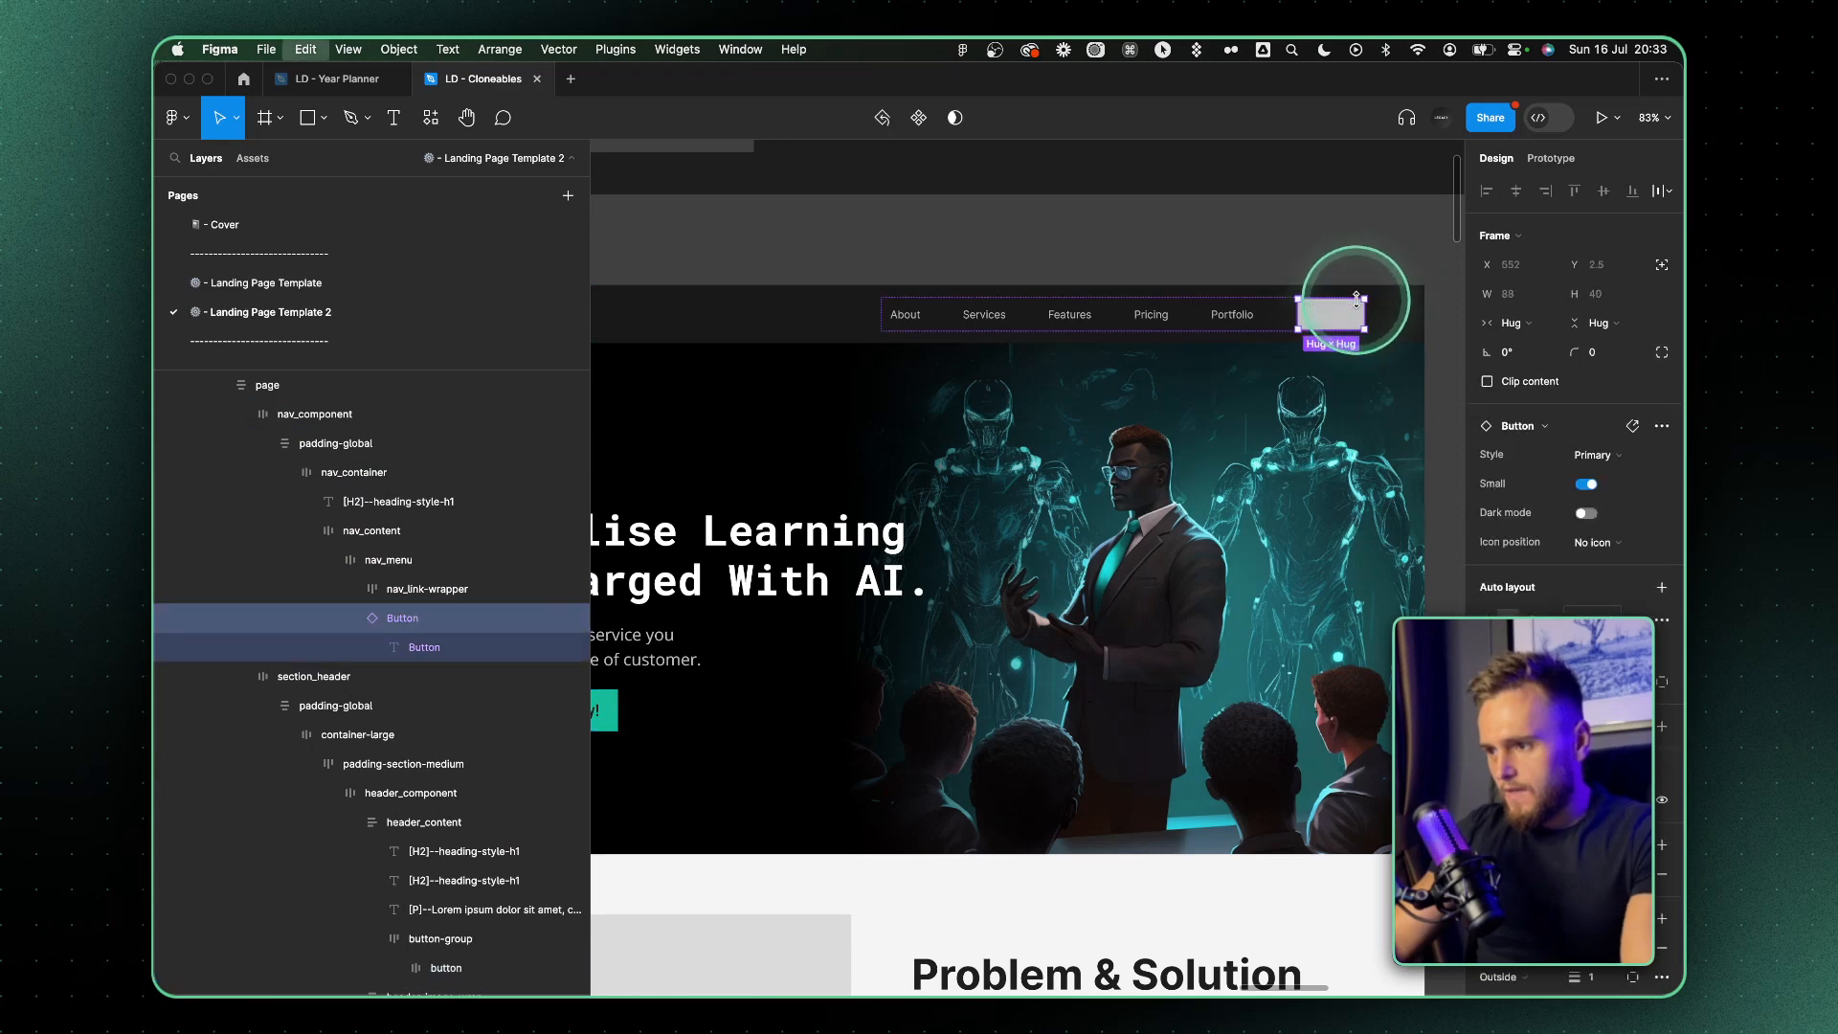
# Copy the hero button's "Book Your AI Mentor Today!" label into the navigation bar's button
pyautogui.hscroll(-4, 833, 642)
pyautogui.keyDown('super'); pyautogui.click(862, 704); pyautogui.keyUp('super')
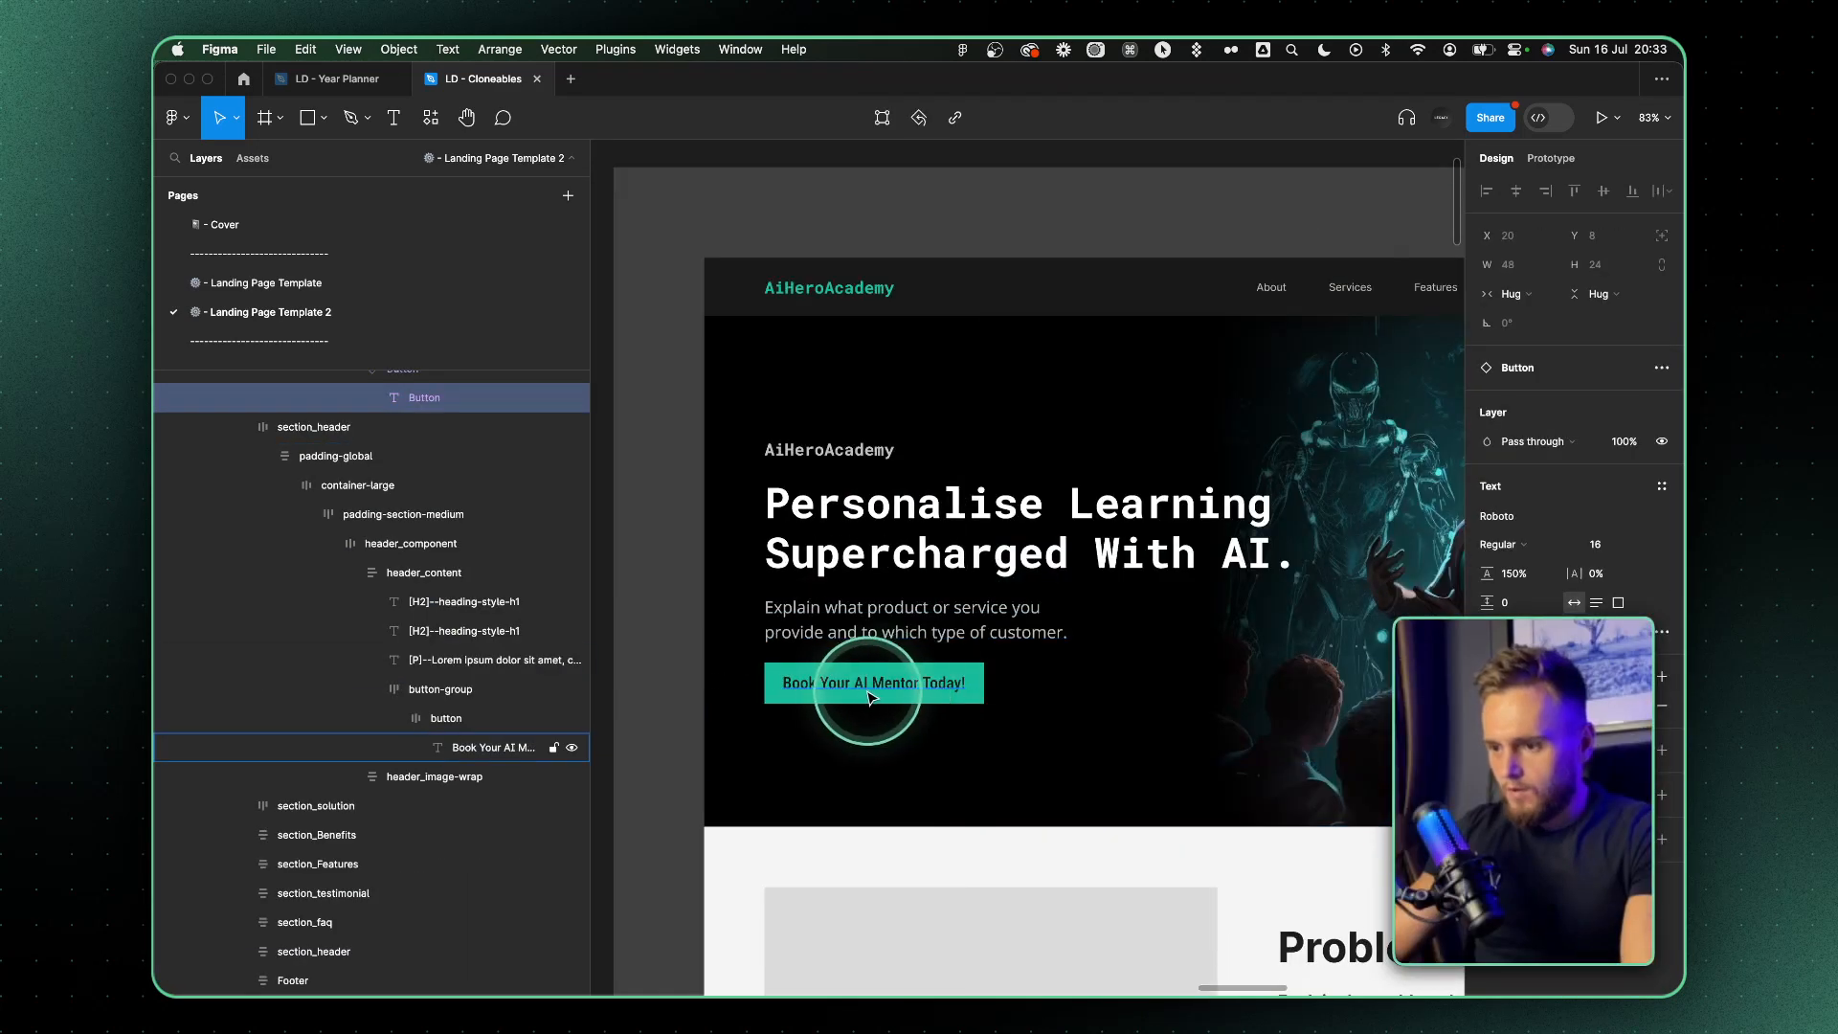
pyautogui.keyDown('super'); pyautogui.doubleClick(869, 691); pyautogui.keyUp('super')
pyautogui.press('super+c')
pyautogui.hscroll(5, 867, 688)
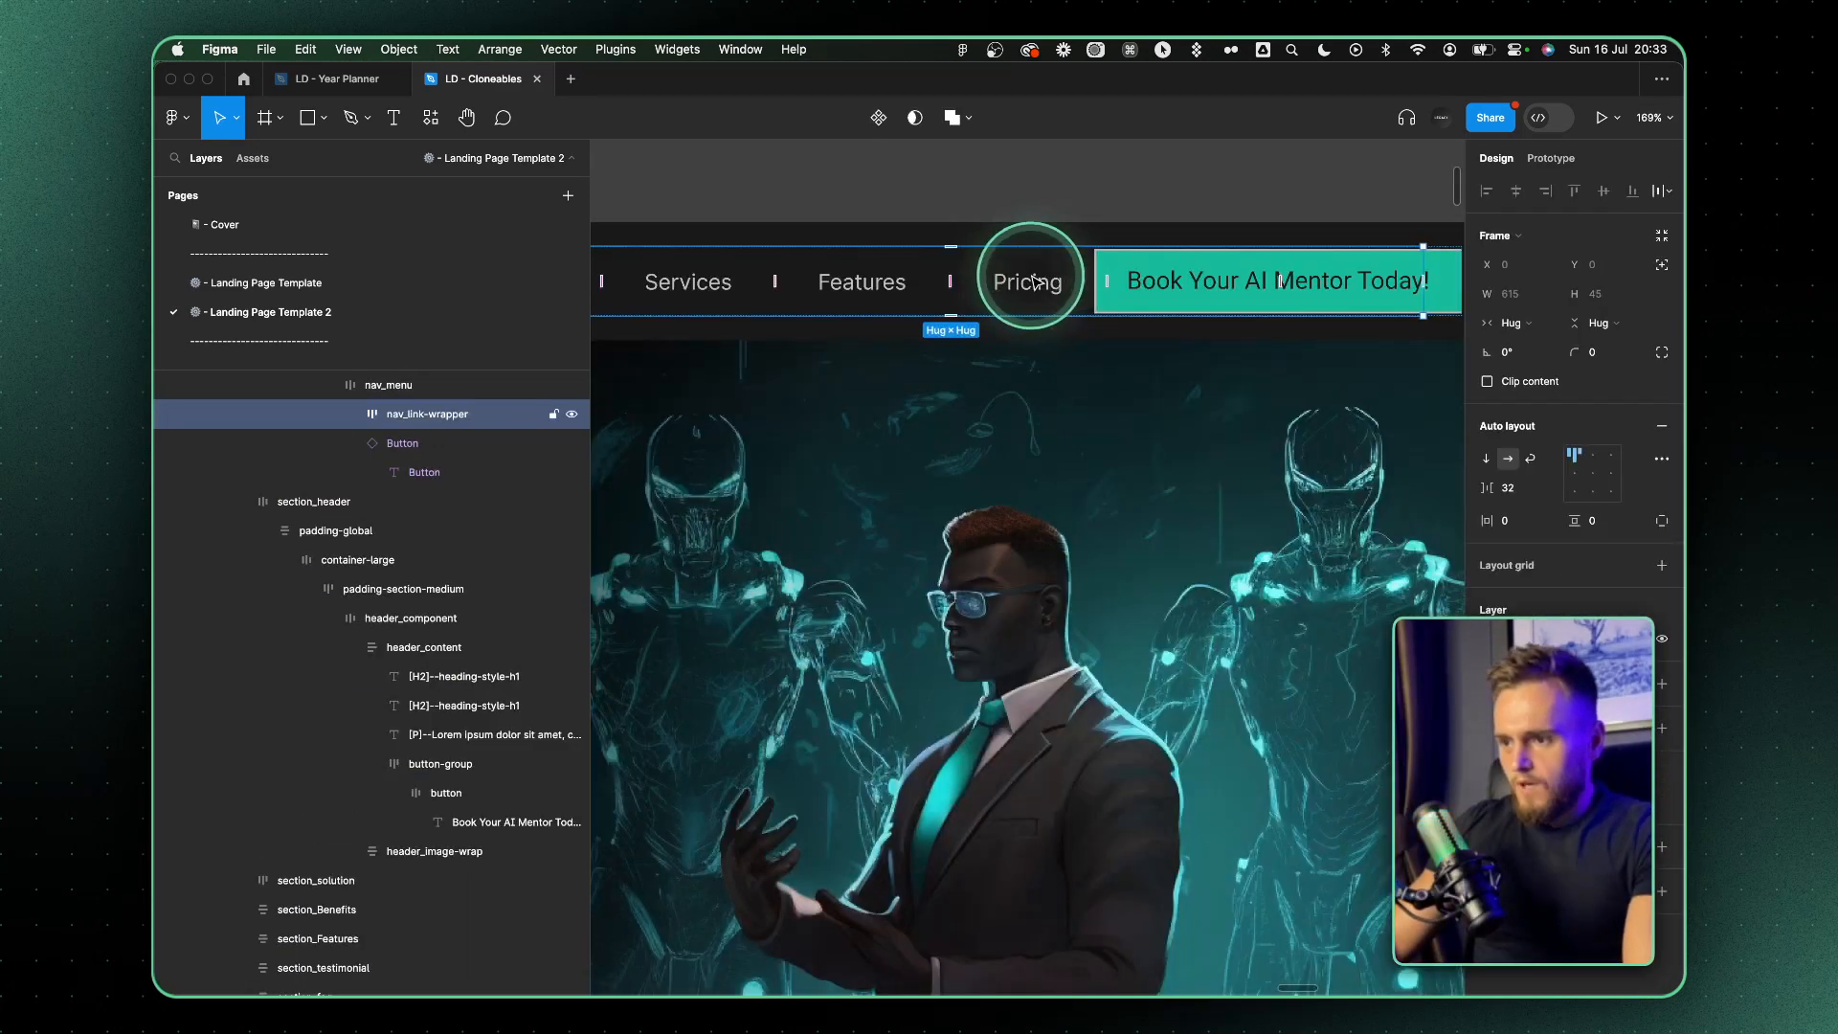
pyautogui.click(1034, 283)
pyautogui.scroll(-5, 945, 287)
pyautogui.click(887, 344)
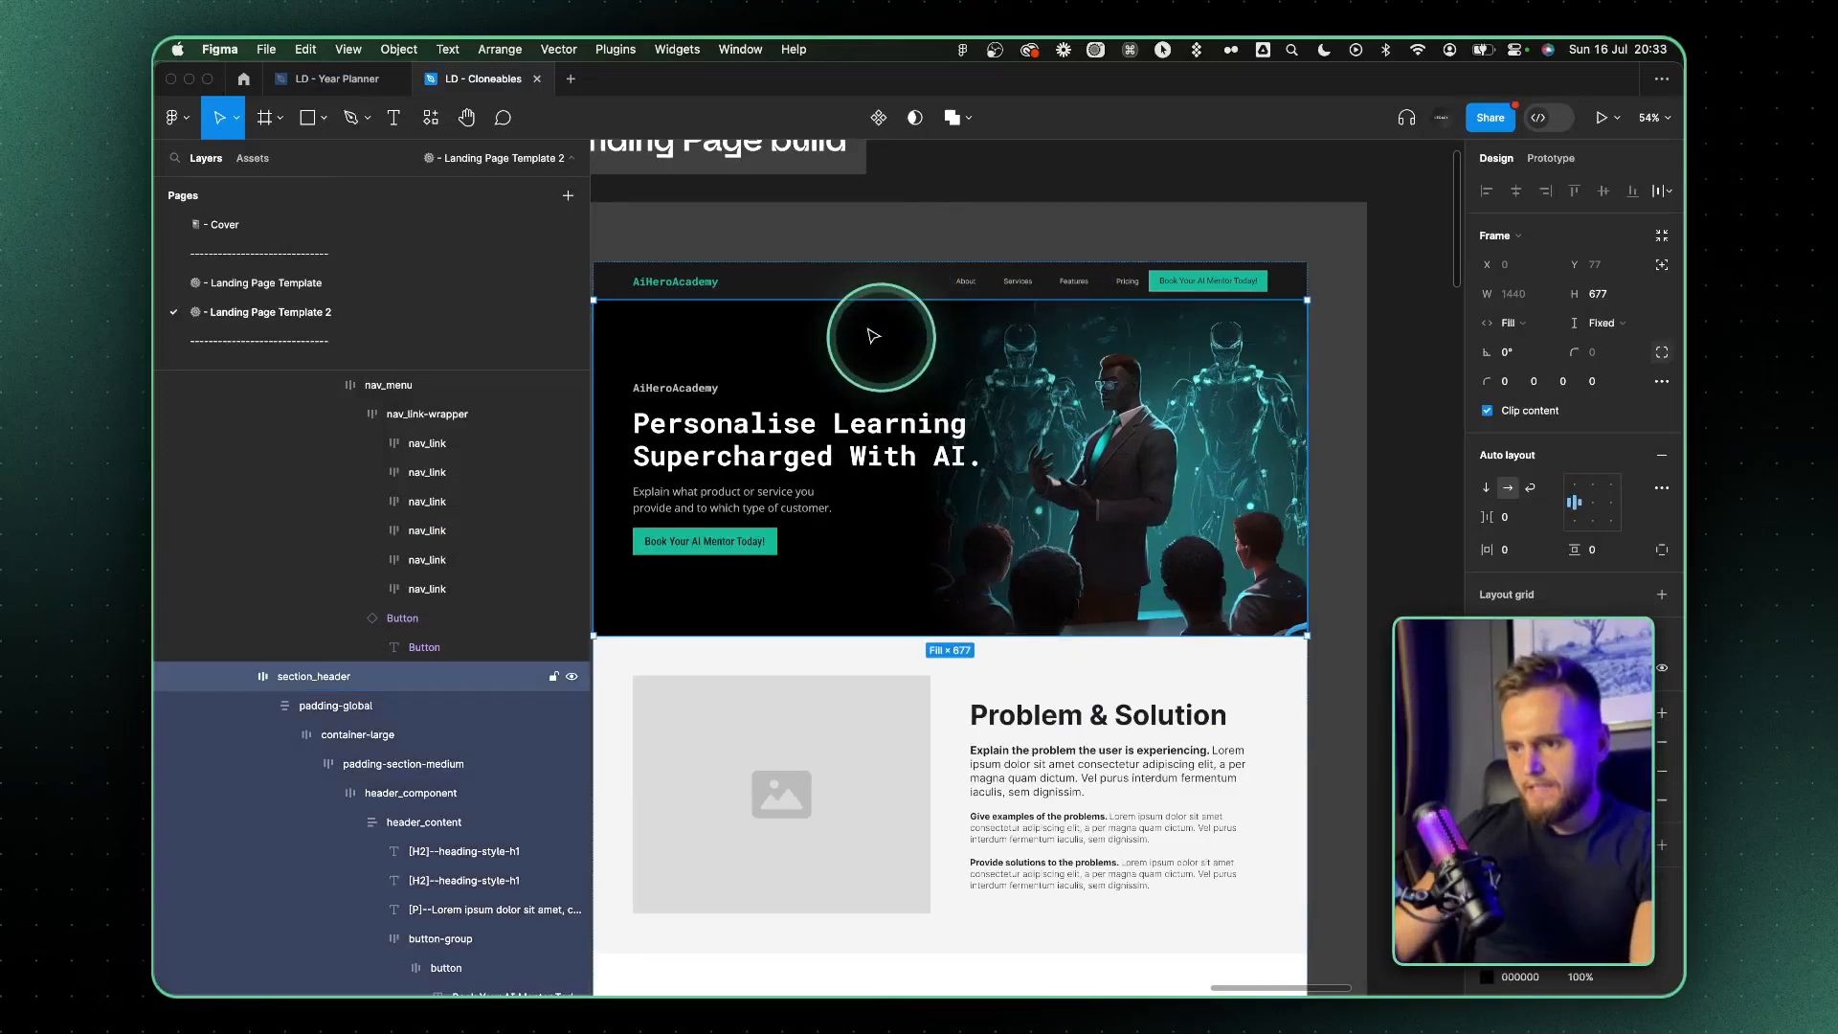
# Set nav_menu's auto layout spacing to packed in the navigation bar
pyautogui.scroll(5, 675, 305)
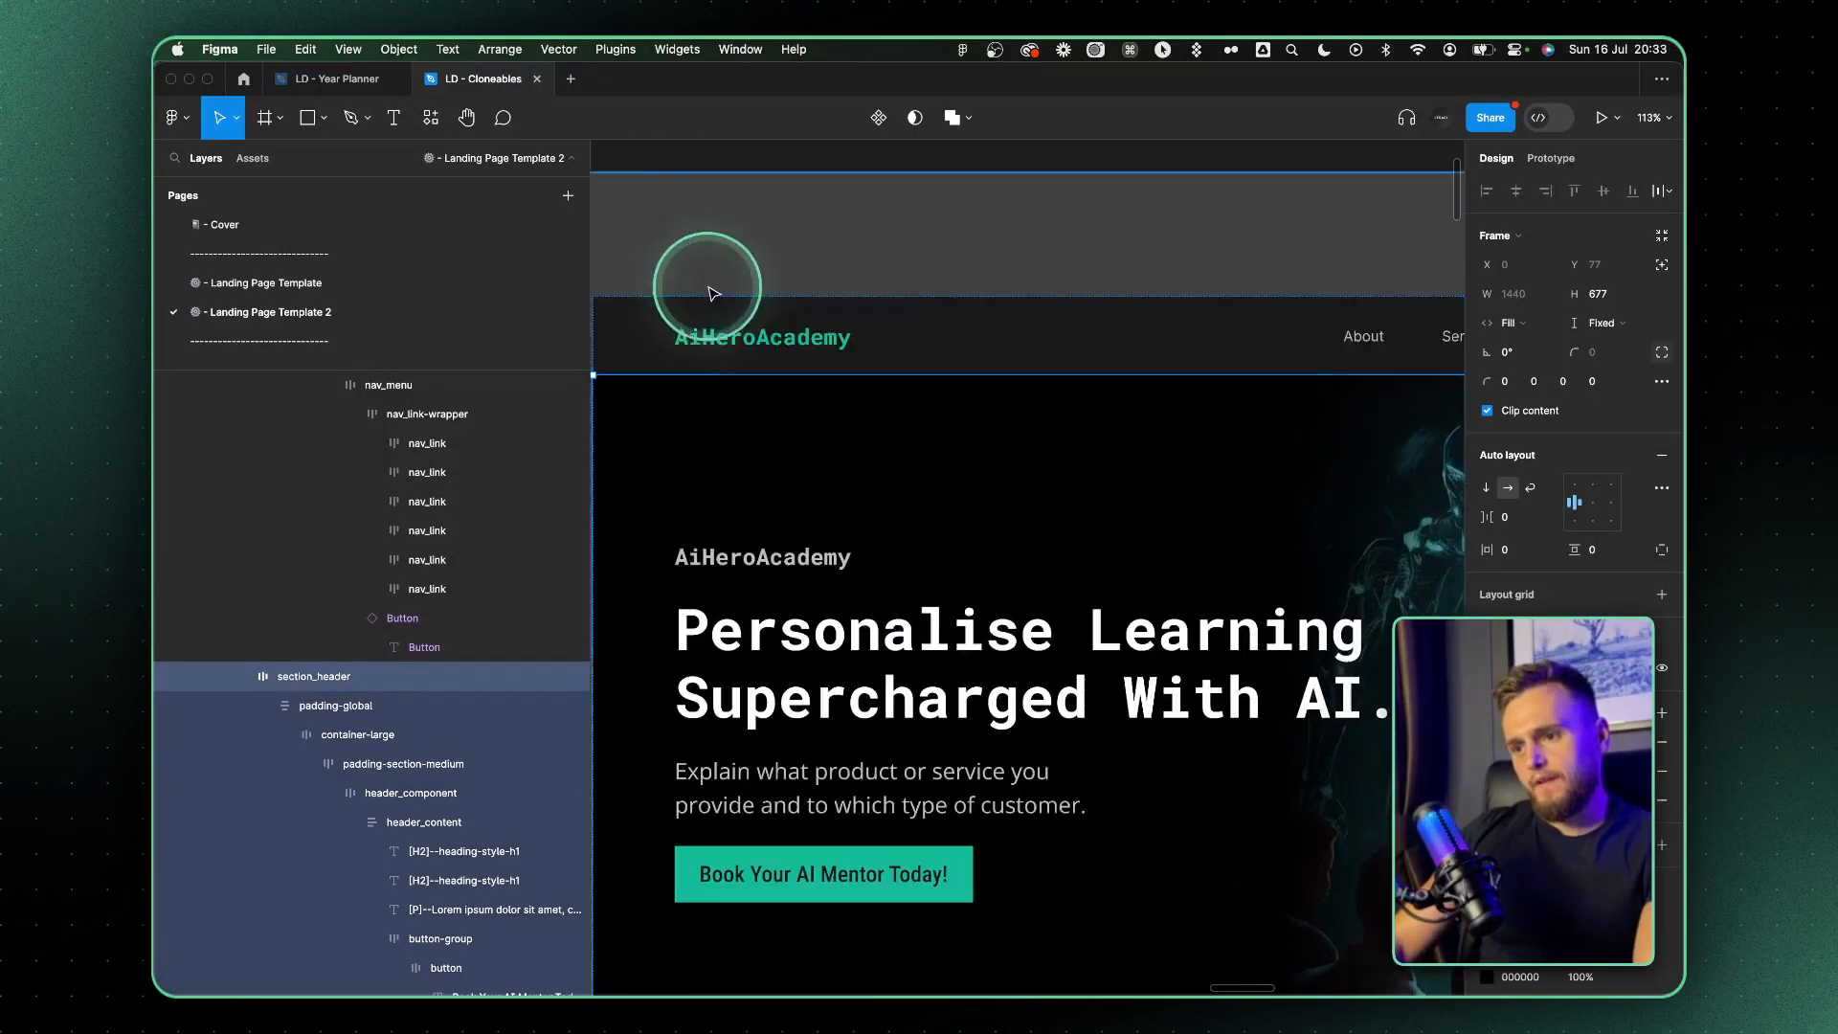
pyautogui.keyDown('super'); pyautogui.click(730, 338); pyautogui.keyUp('super')
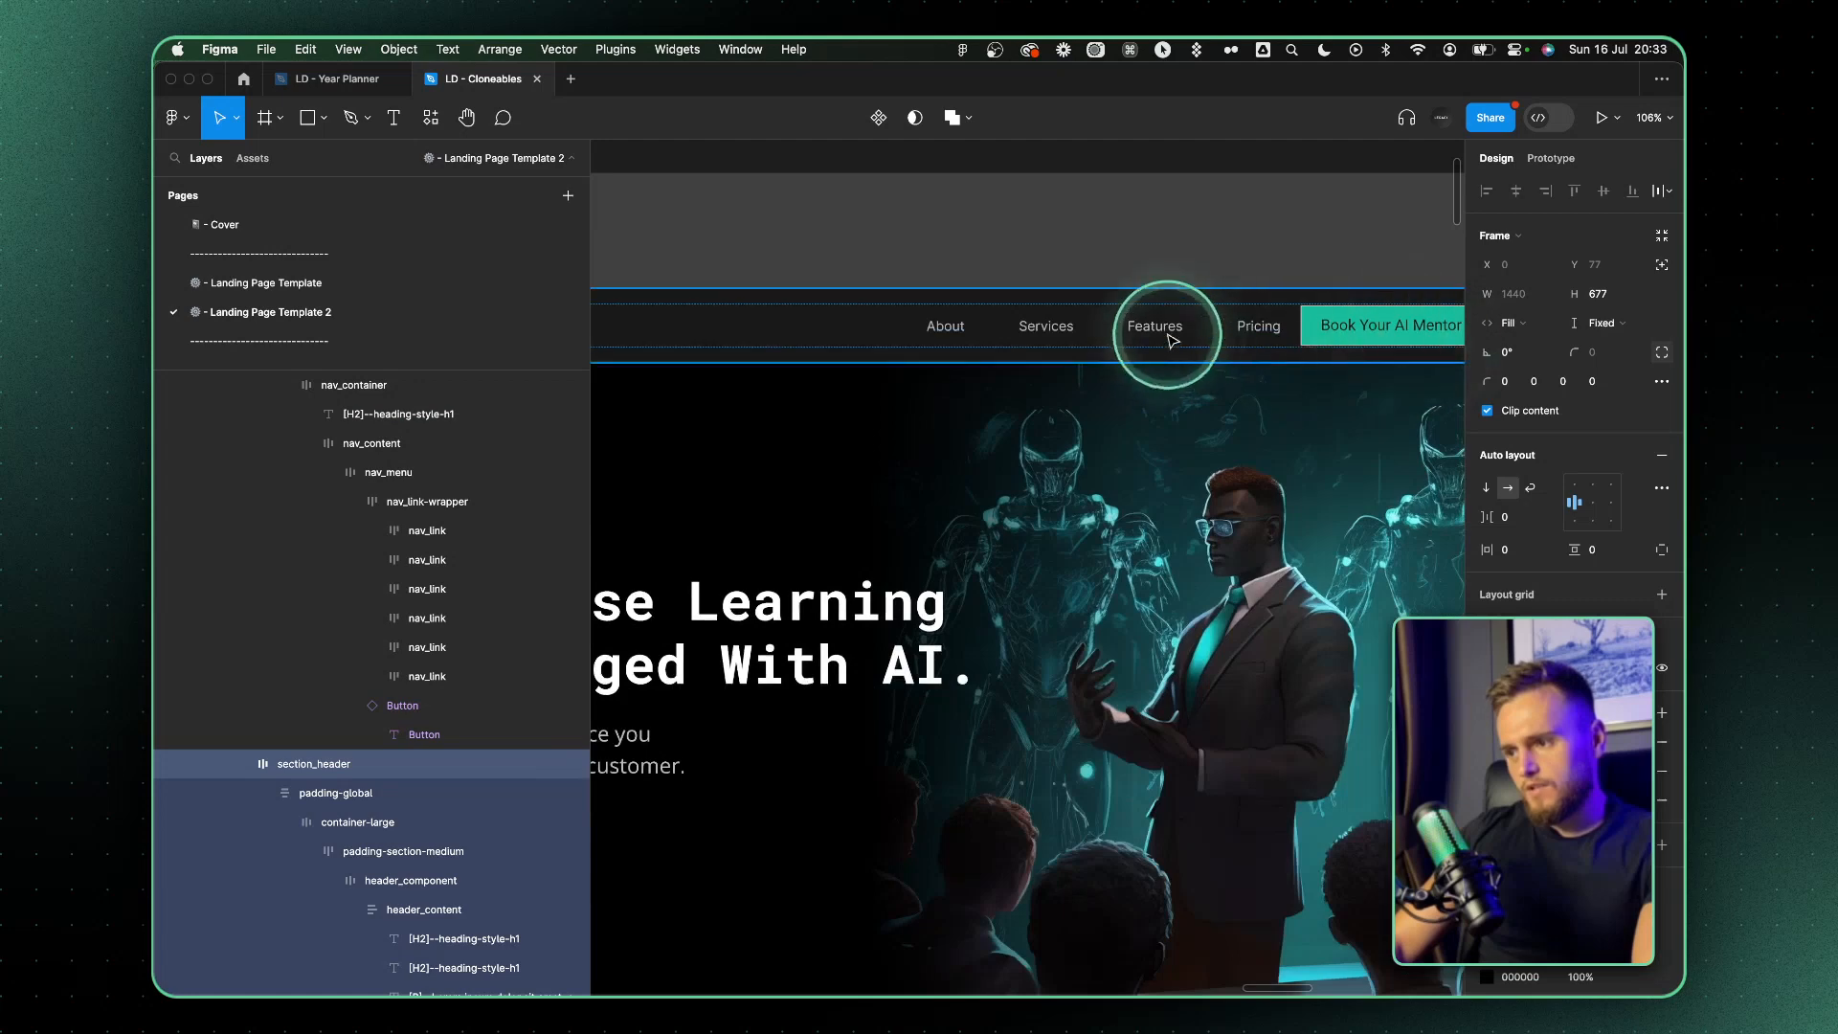
pyautogui.doubleClick(1167, 336)
pyautogui.scroll(-5, 750, 336)
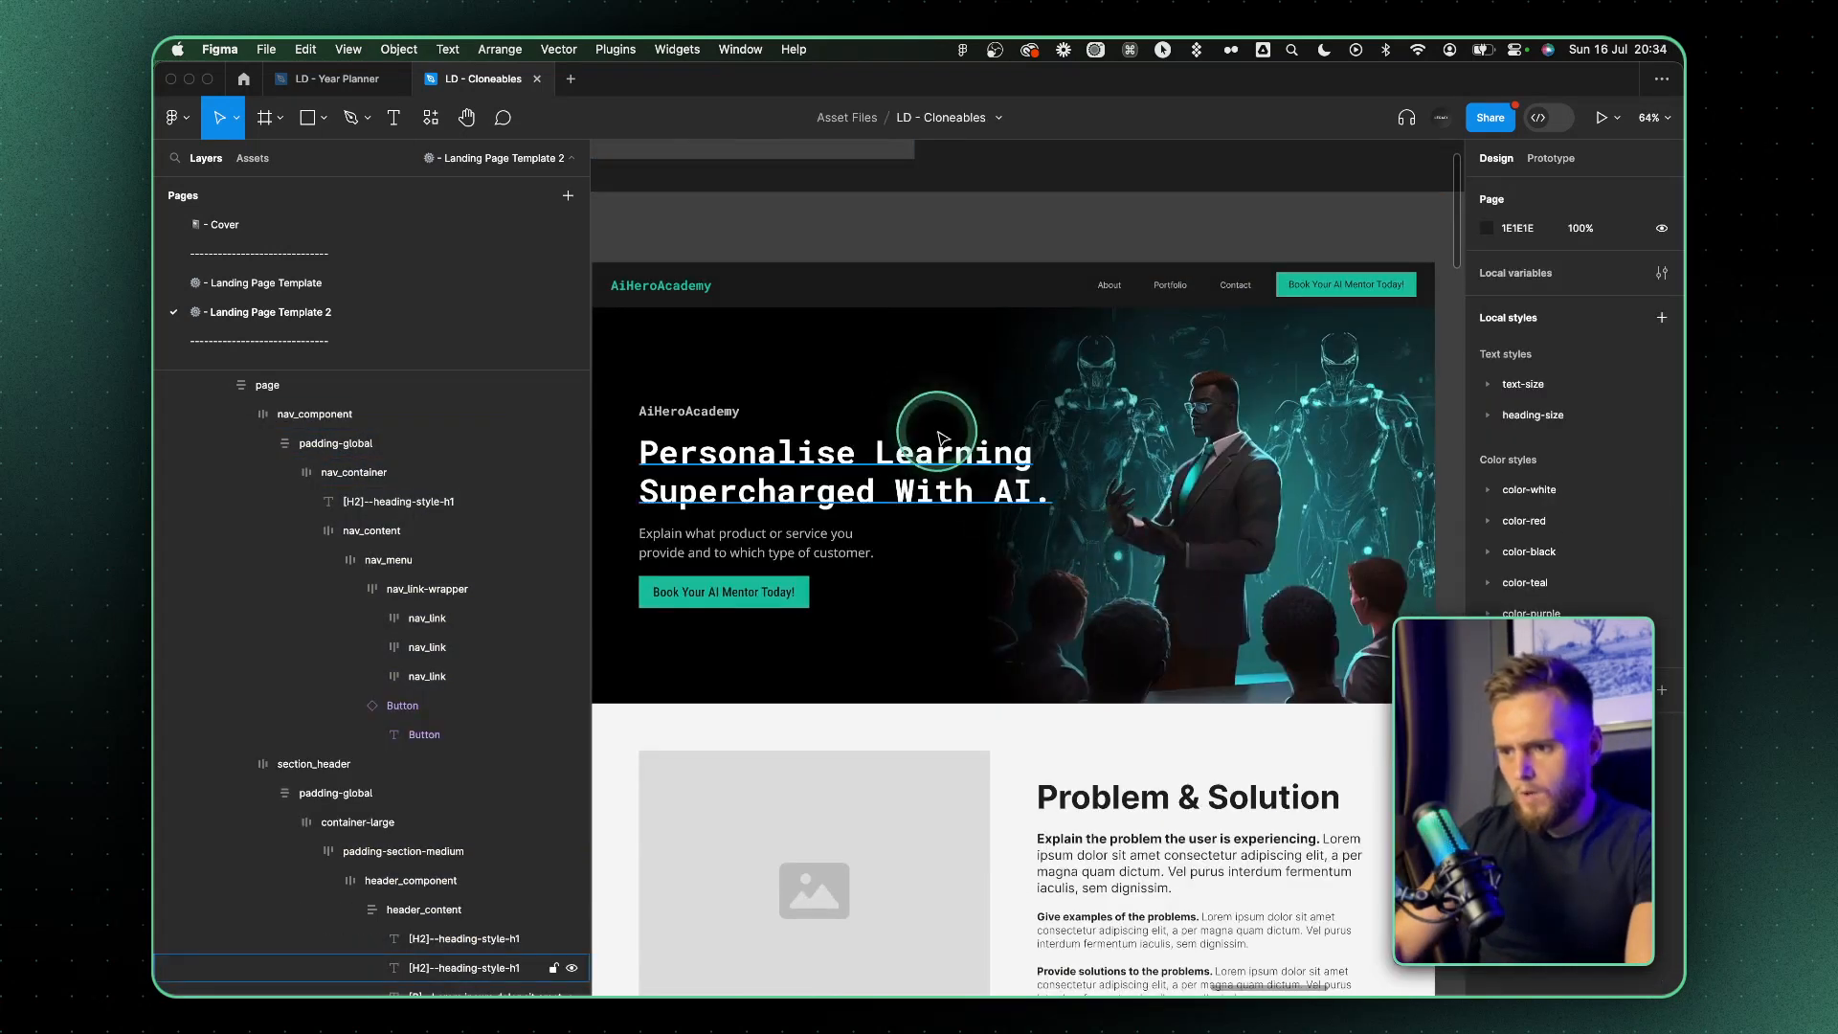
# Color the word "Supercharged" in the hero headline teal, 1ABC9C
pyautogui.keyDown('super'); pyautogui.click(850, 479); pyautogui.keyUp('super')
pyautogui.doubleClick(848, 481)
pyautogui.doubleClick(837, 486)
pyautogui.doubleClick(800, 589)
pyautogui.click(764, 502)
pyautogui.doubleClick(827, 495)
pyautogui.click(811, 490)
pyautogui.doubleClick(812, 490)
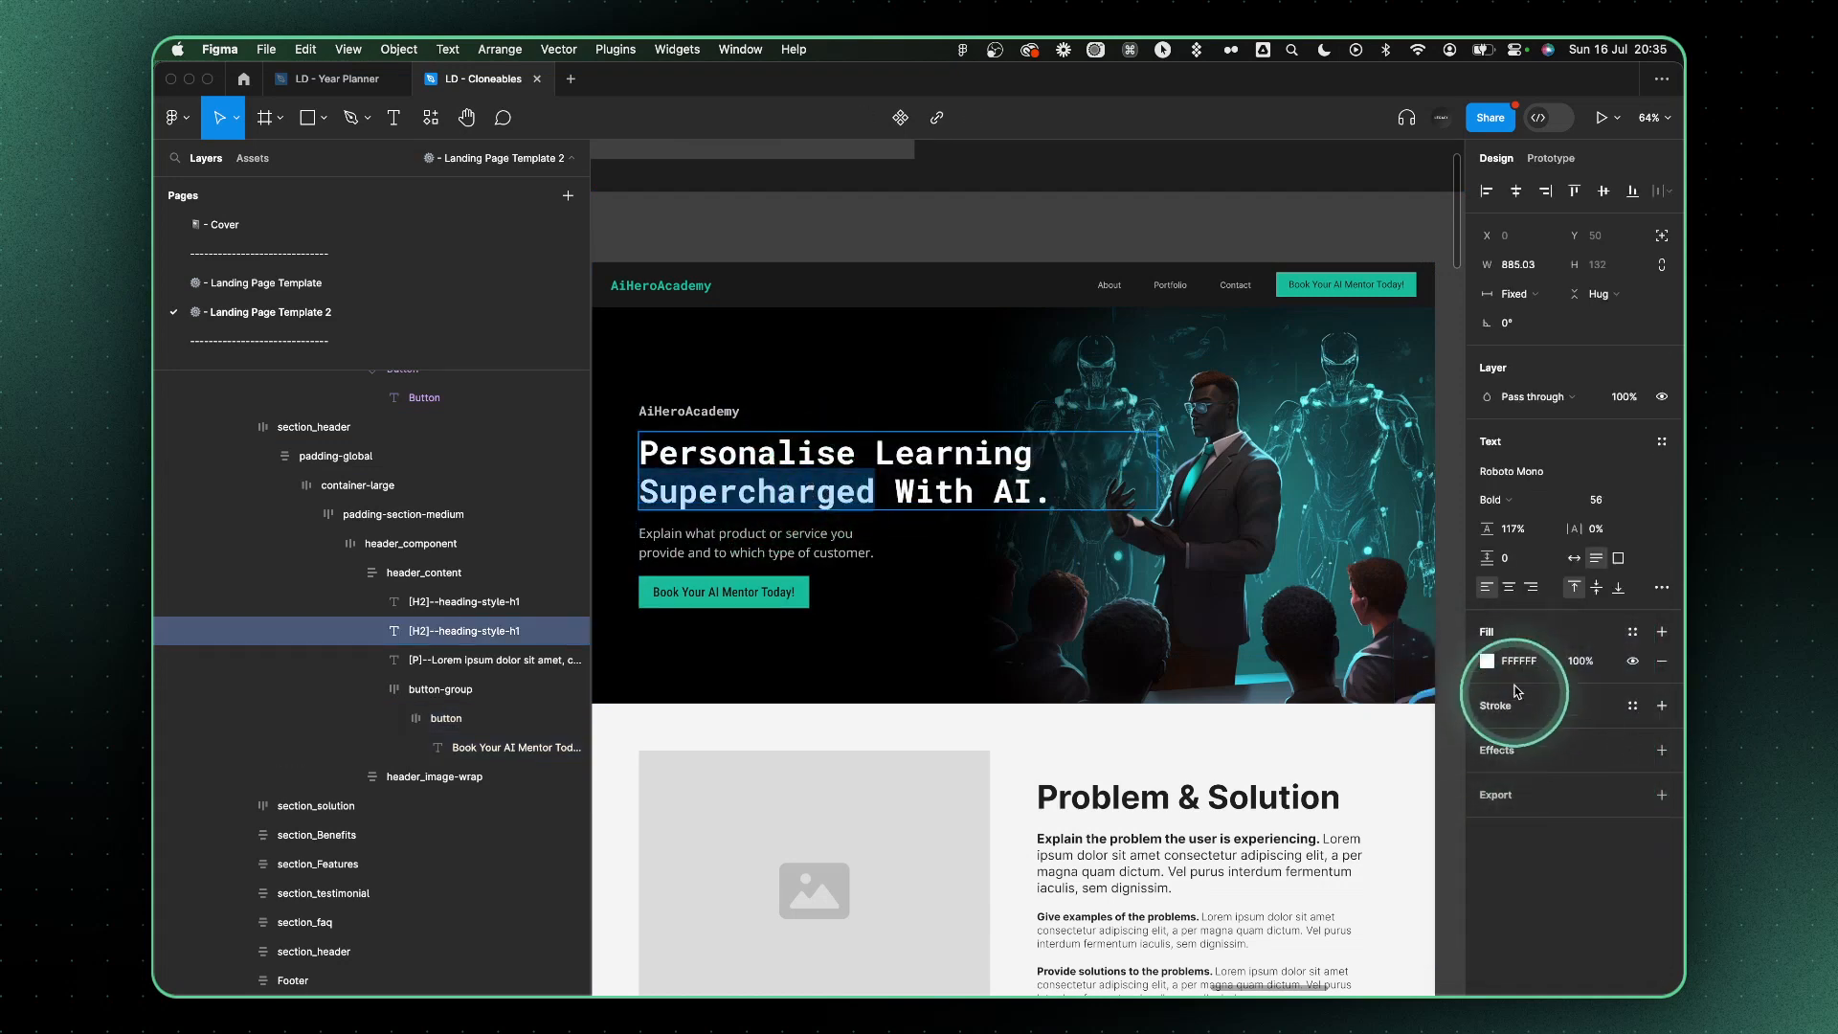
pyautogui.press('super+v')
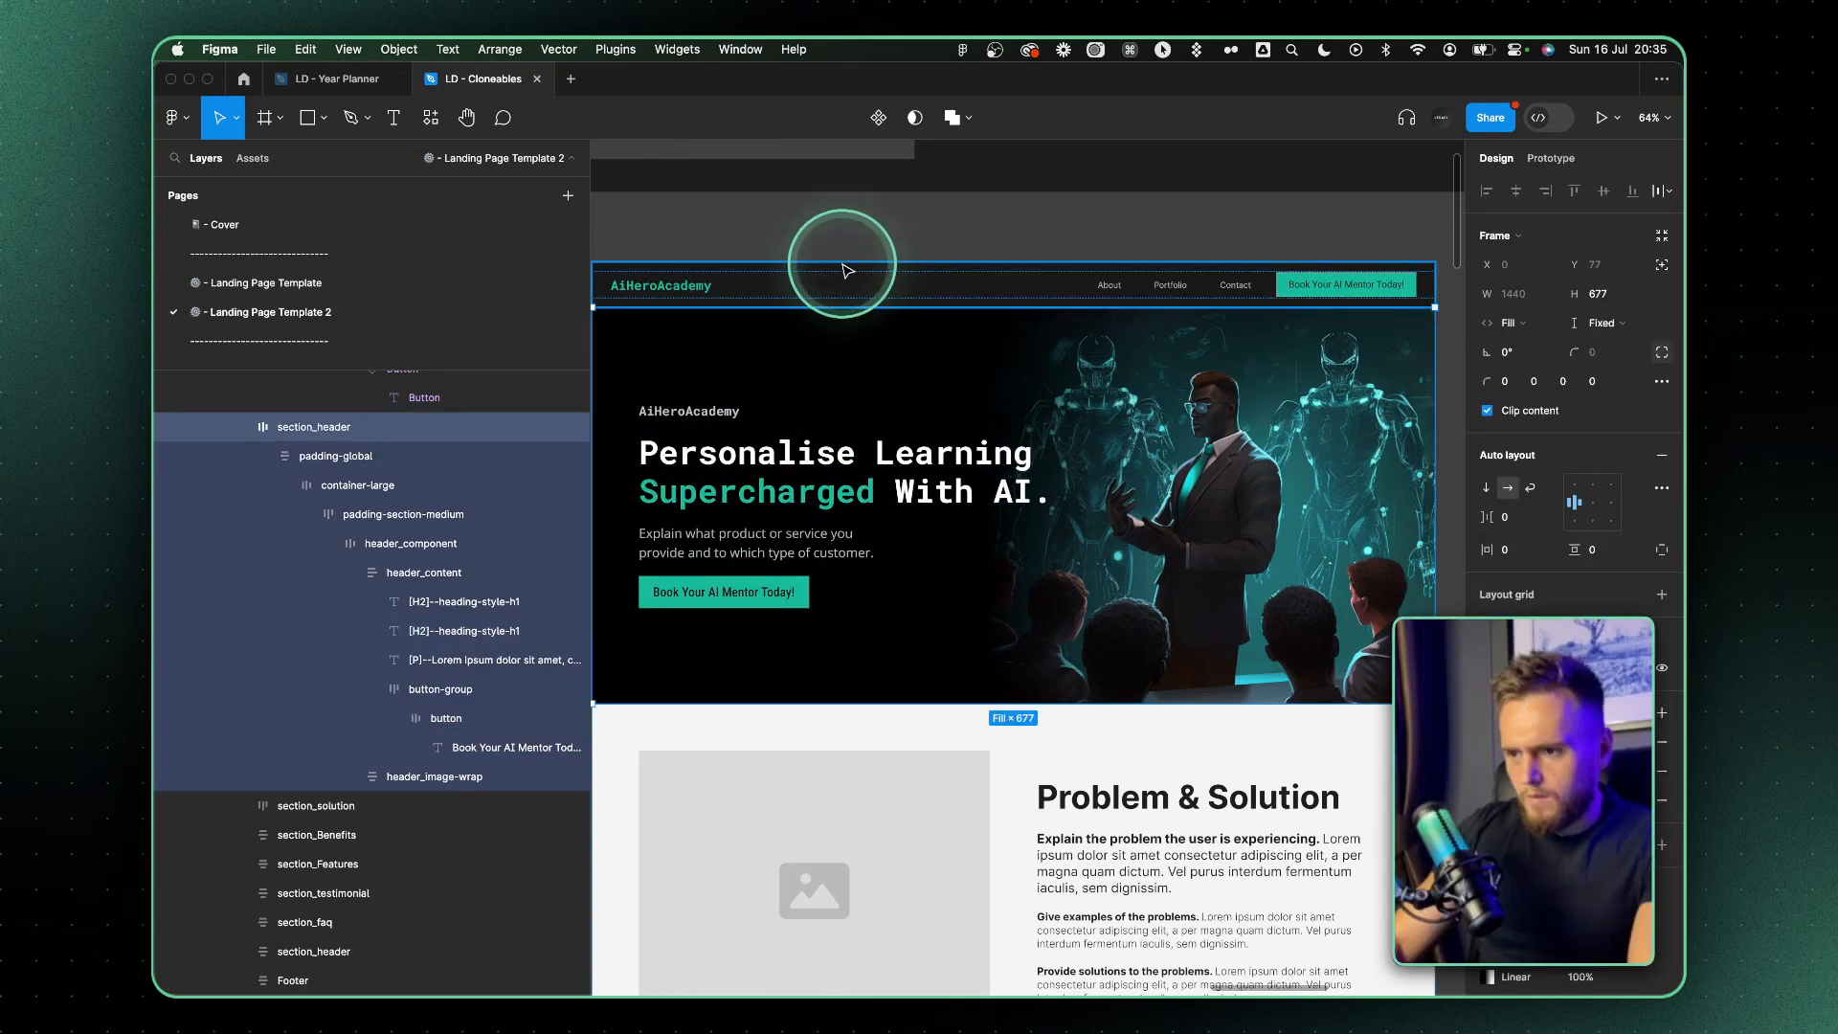
# Change the dark stop of the hero's linear gradient overlay to the navigation bar's fill color, 1A1A1A
pyautogui.click(853, 286)
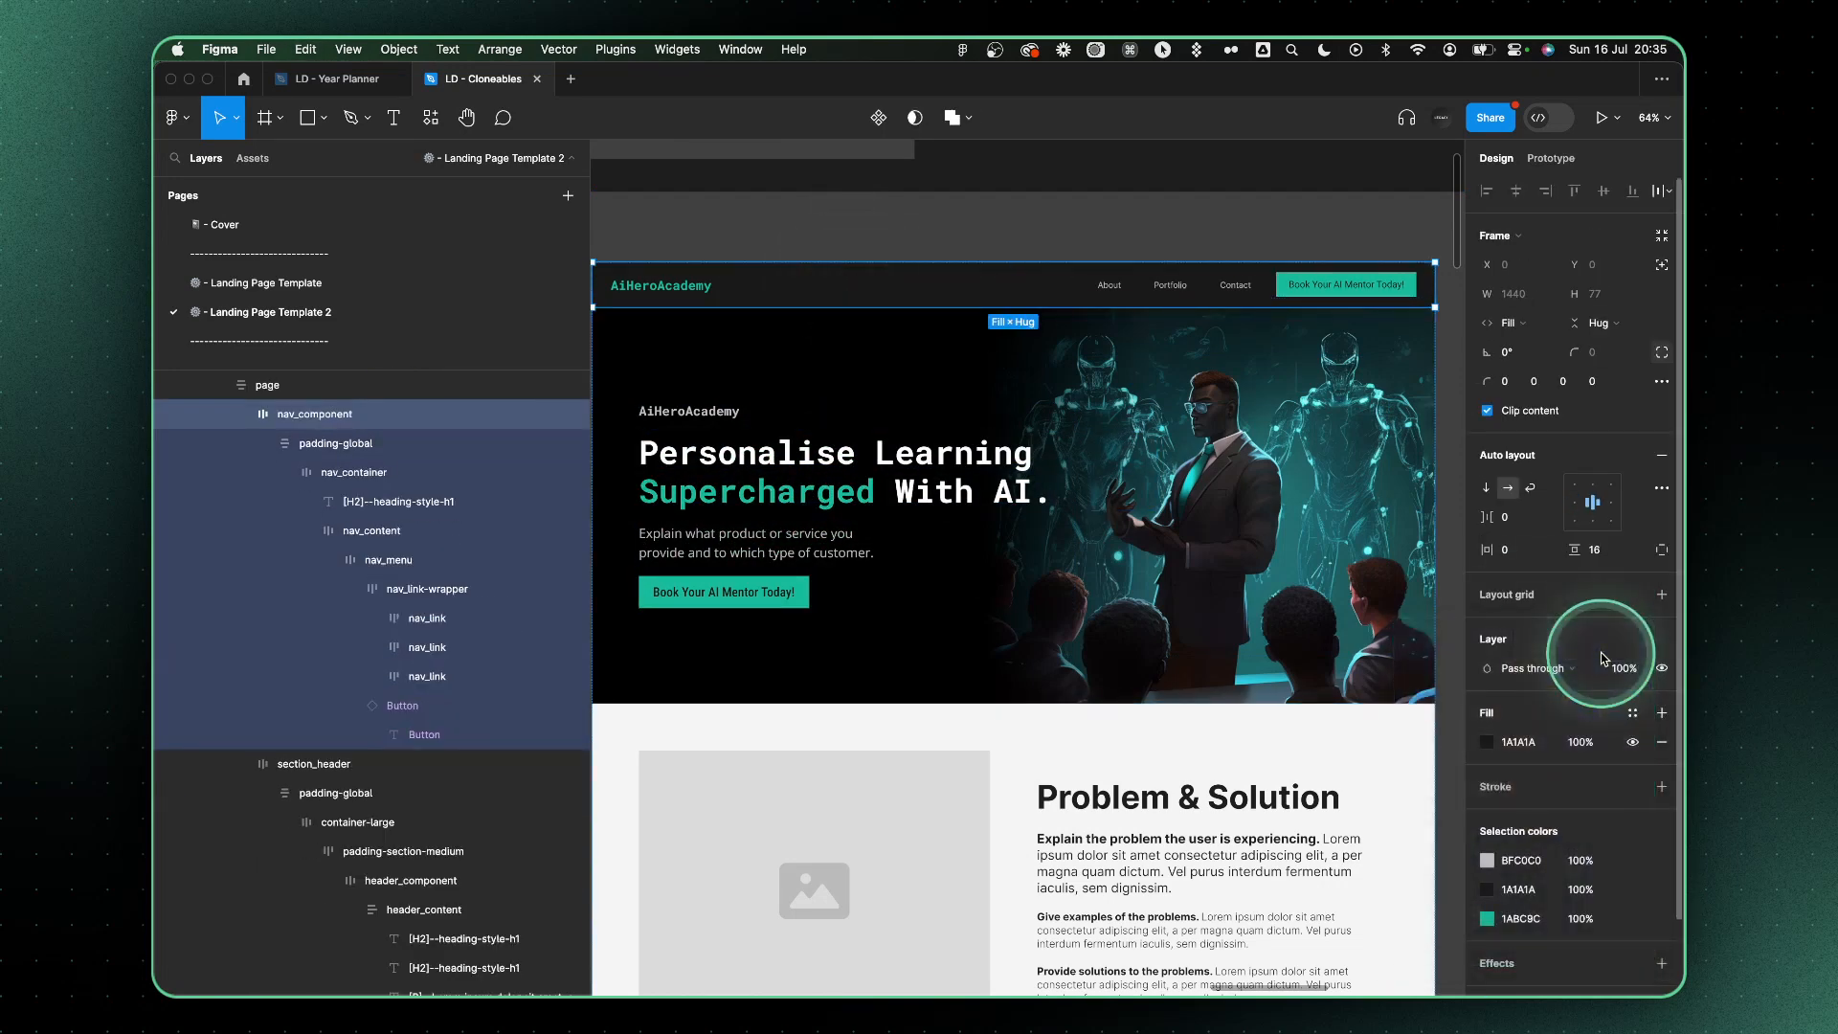
pyautogui.click(1118, 462)
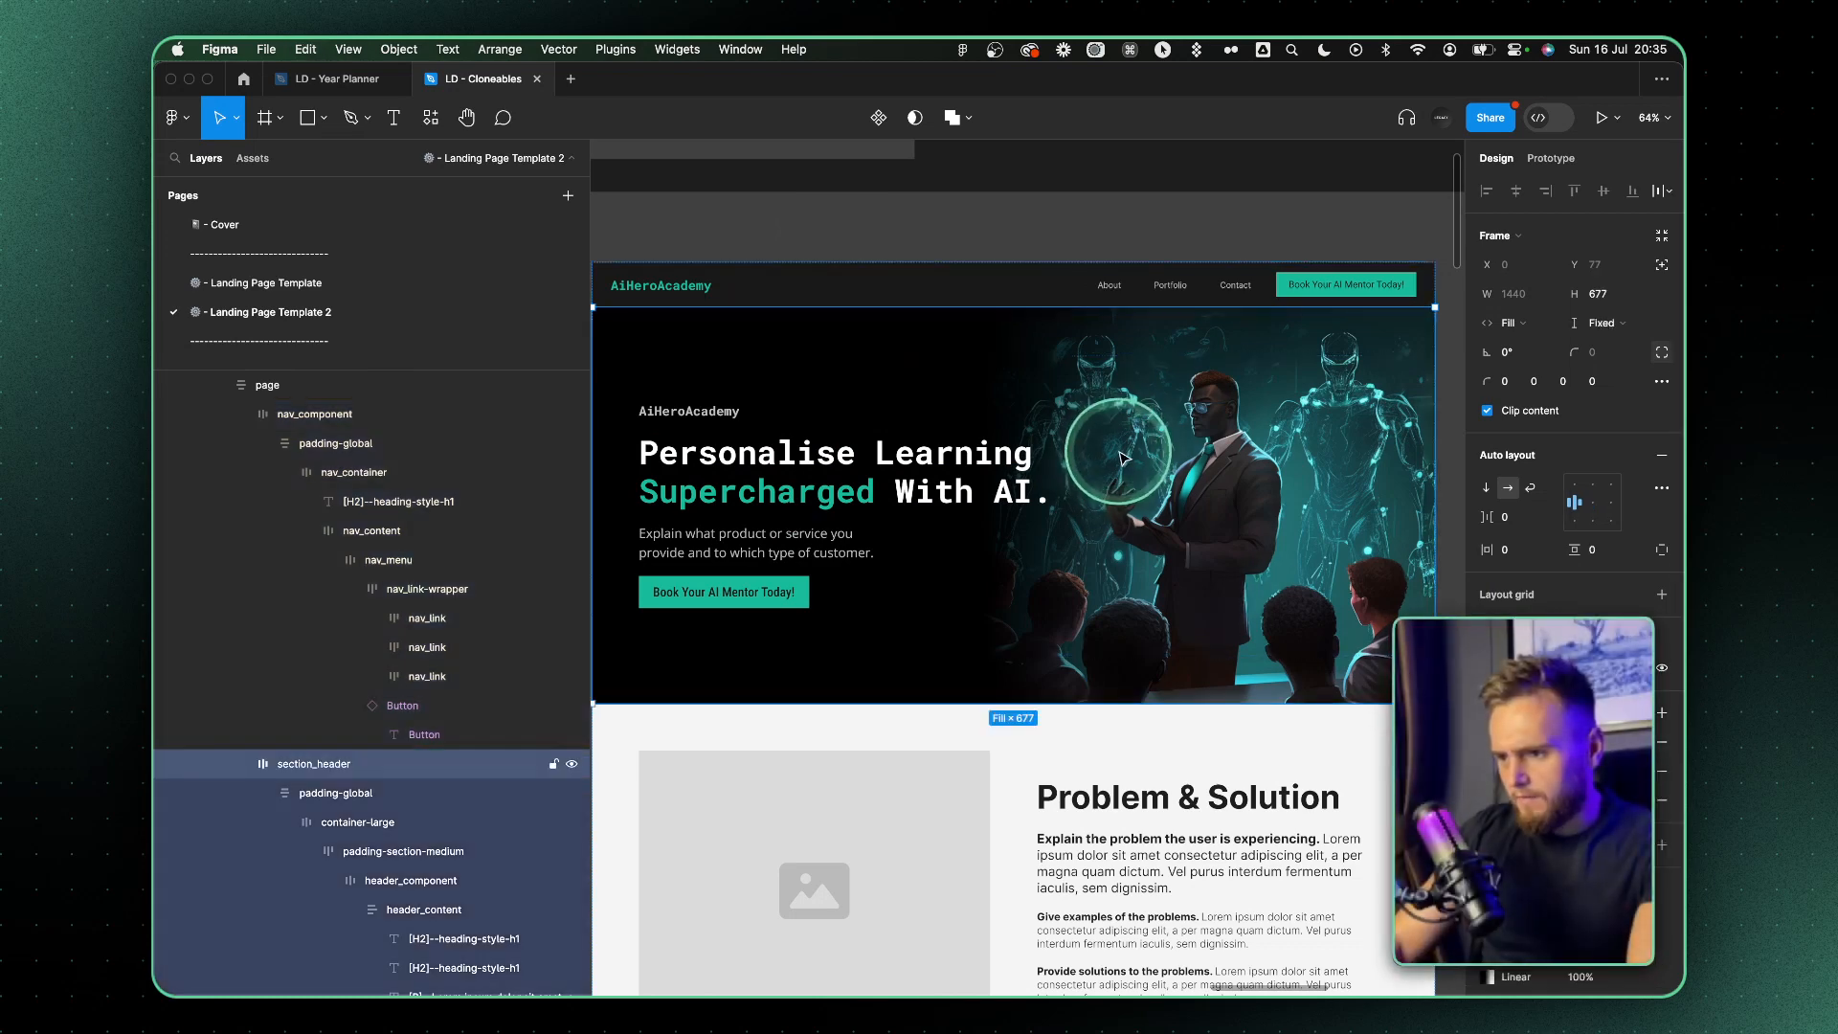
pyautogui.click(1487, 742)
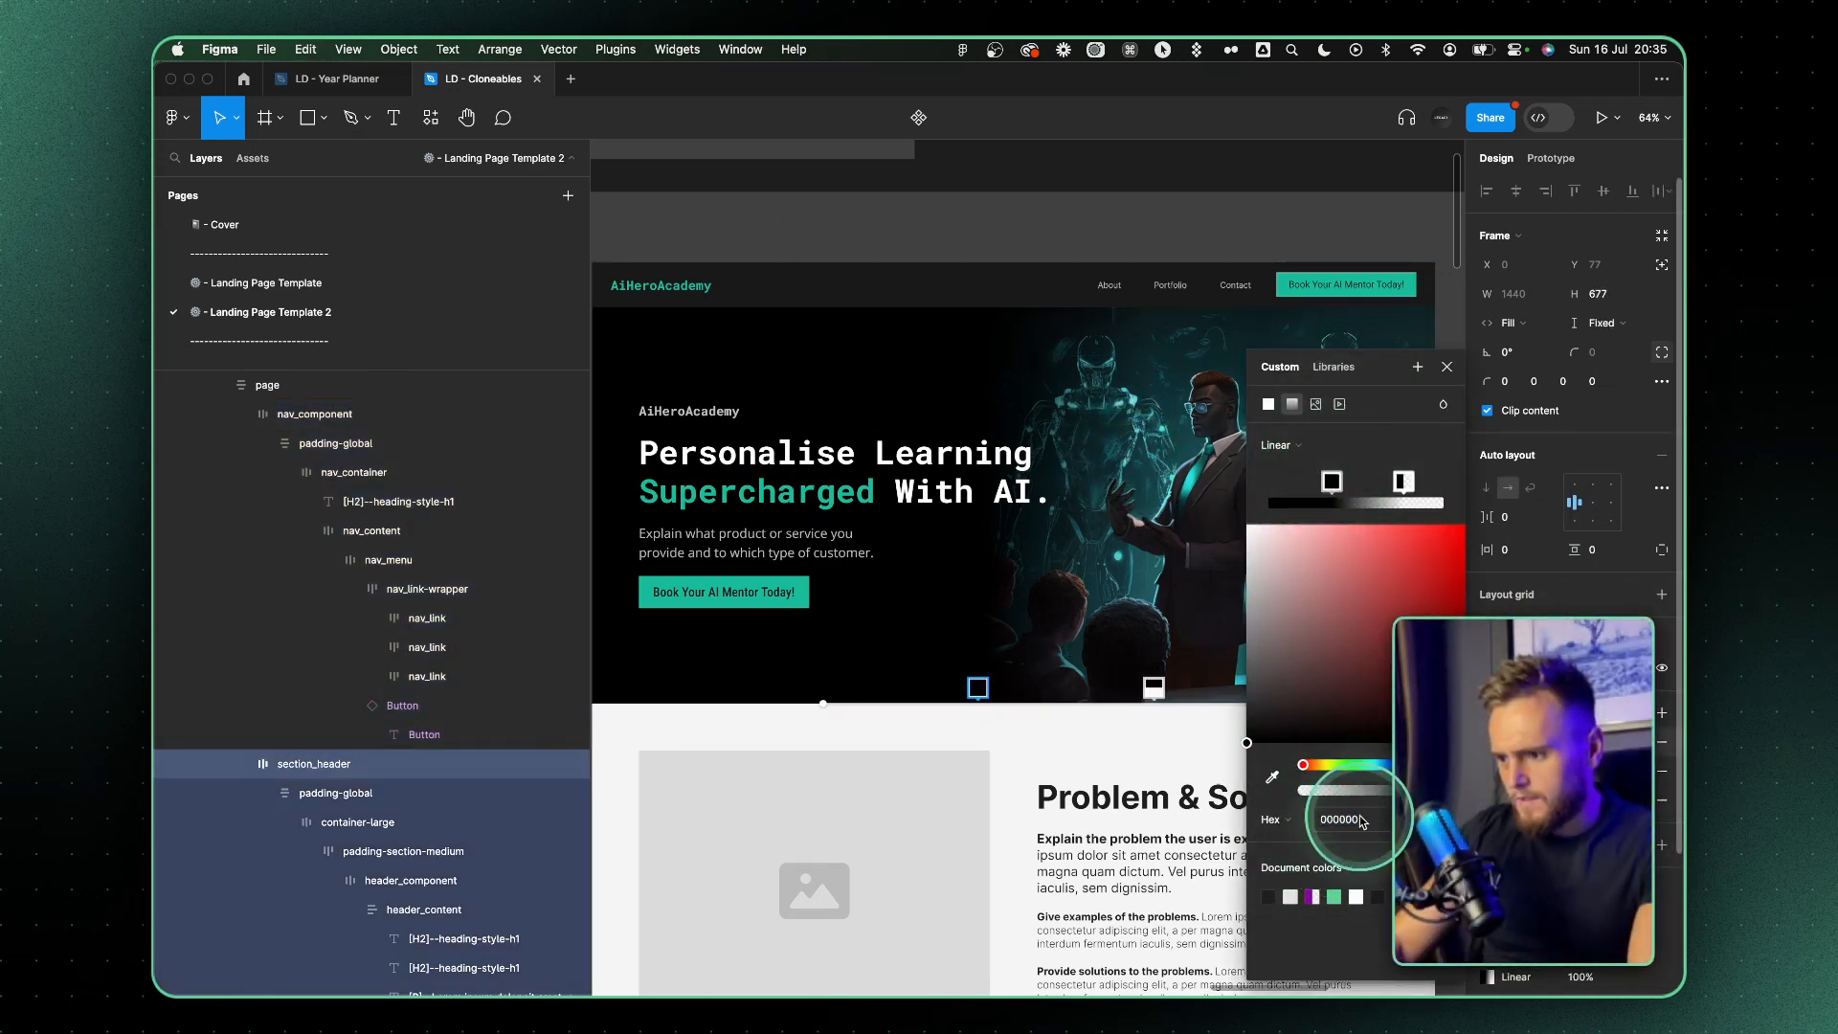
pyautogui.click(1363, 821)
pyautogui.press('super+v')
pyautogui.press('Return')
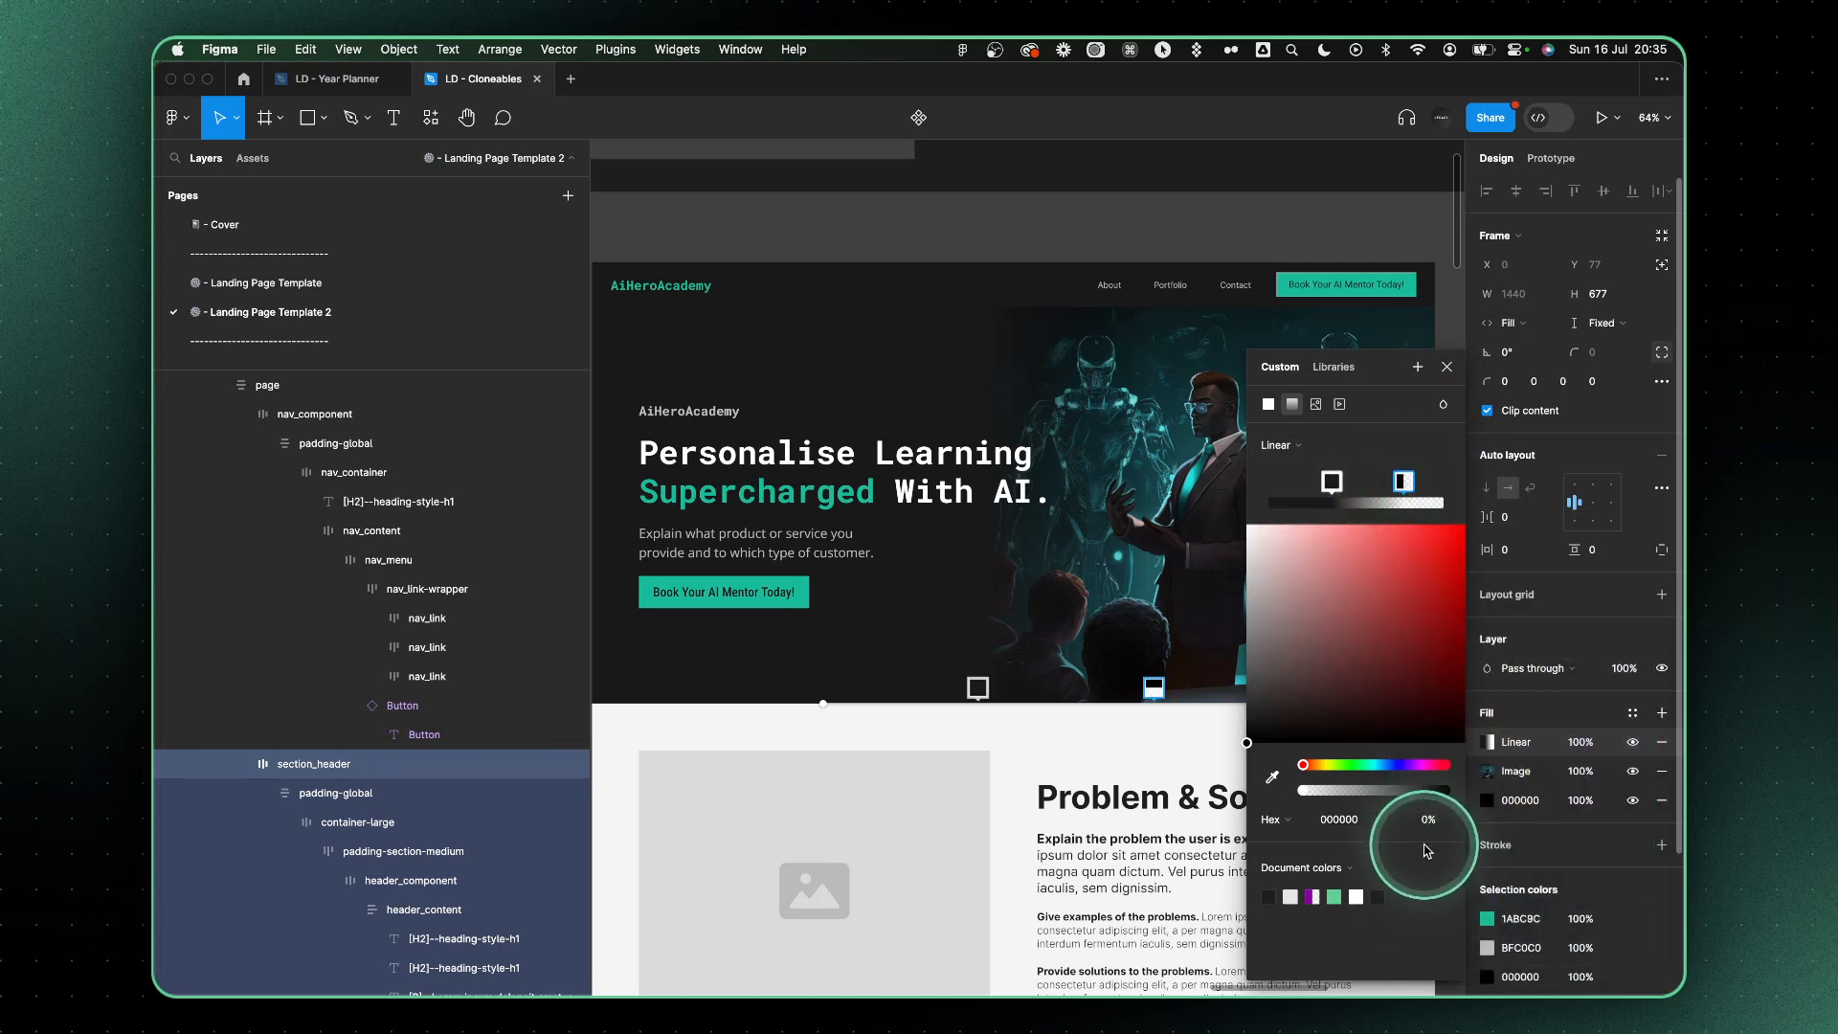
pyautogui.click(1447, 368)
# Copy the Rich Black hex #040404 from ChatGPT and try it as the navigation bar's fill in Figma
pyautogui.hotkey('ctrl', 'Left')
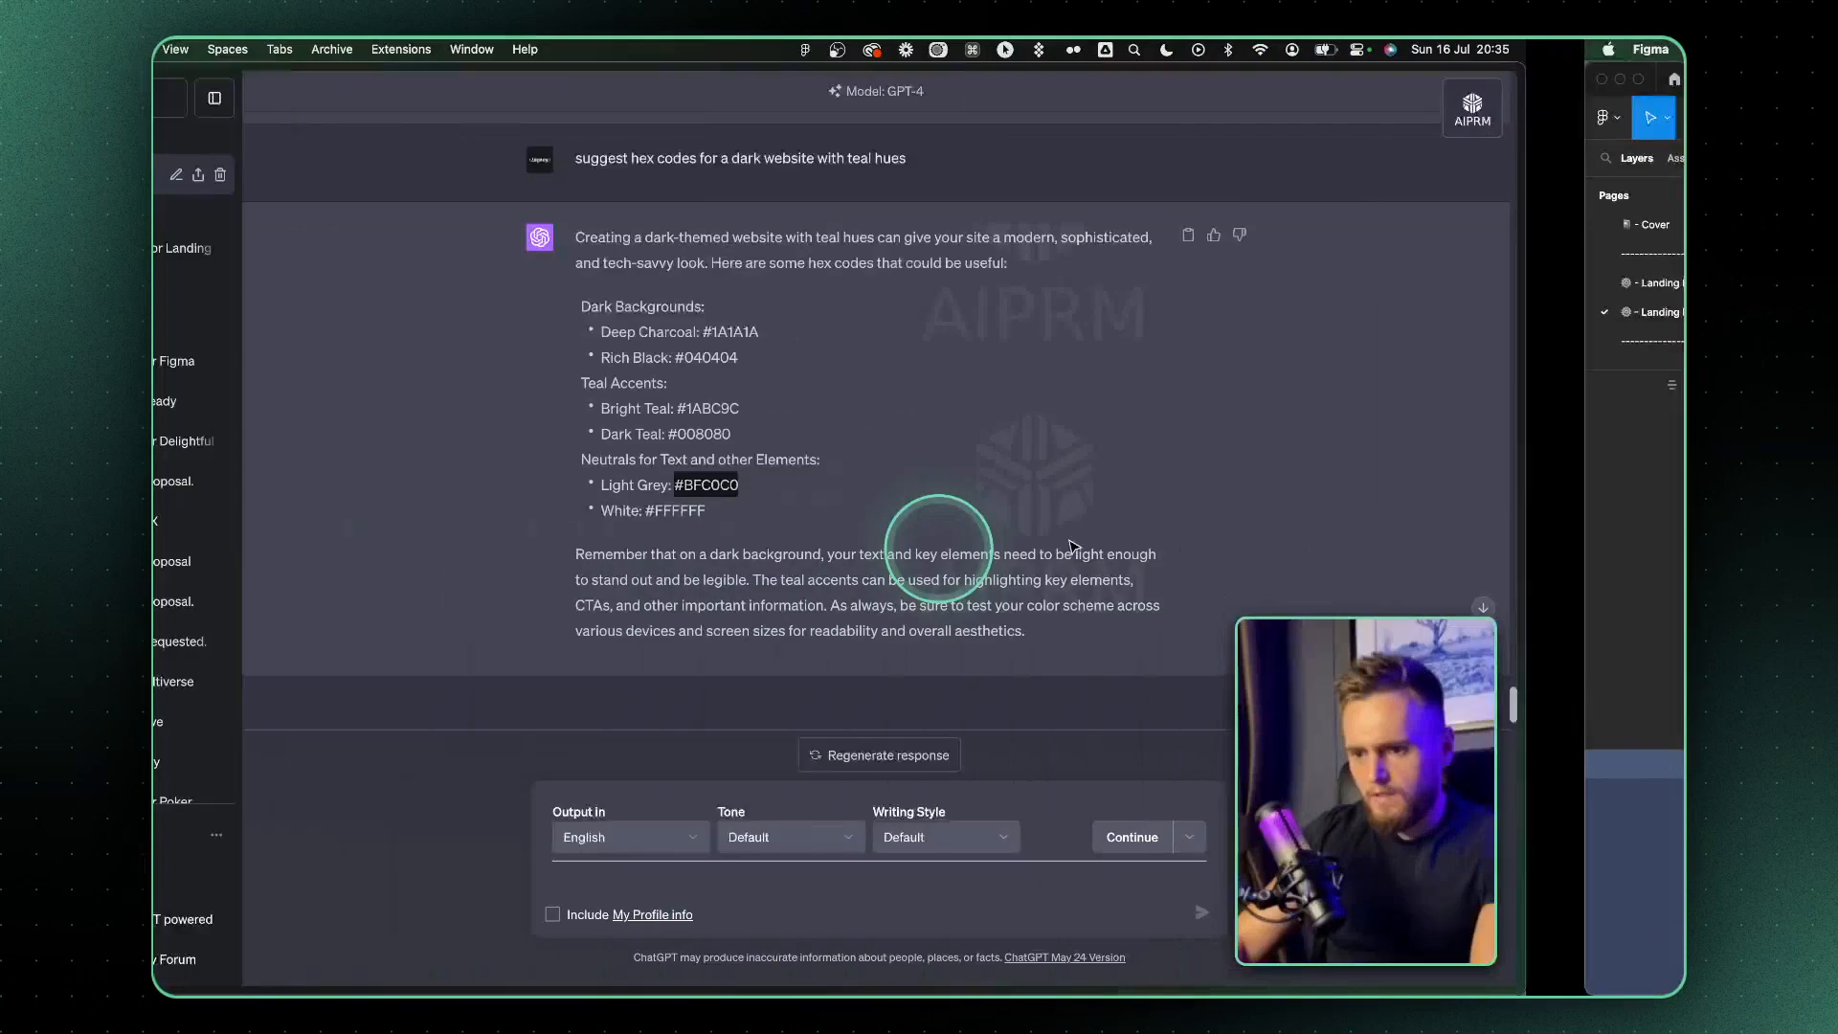
pyautogui.moveTo(831, 356); pyautogui.dragTo(1008, 355)
pyautogui.press('super+c')
pyautogui.hotkey('ctrl', 'Right')
pyautogui.click(825, 279)
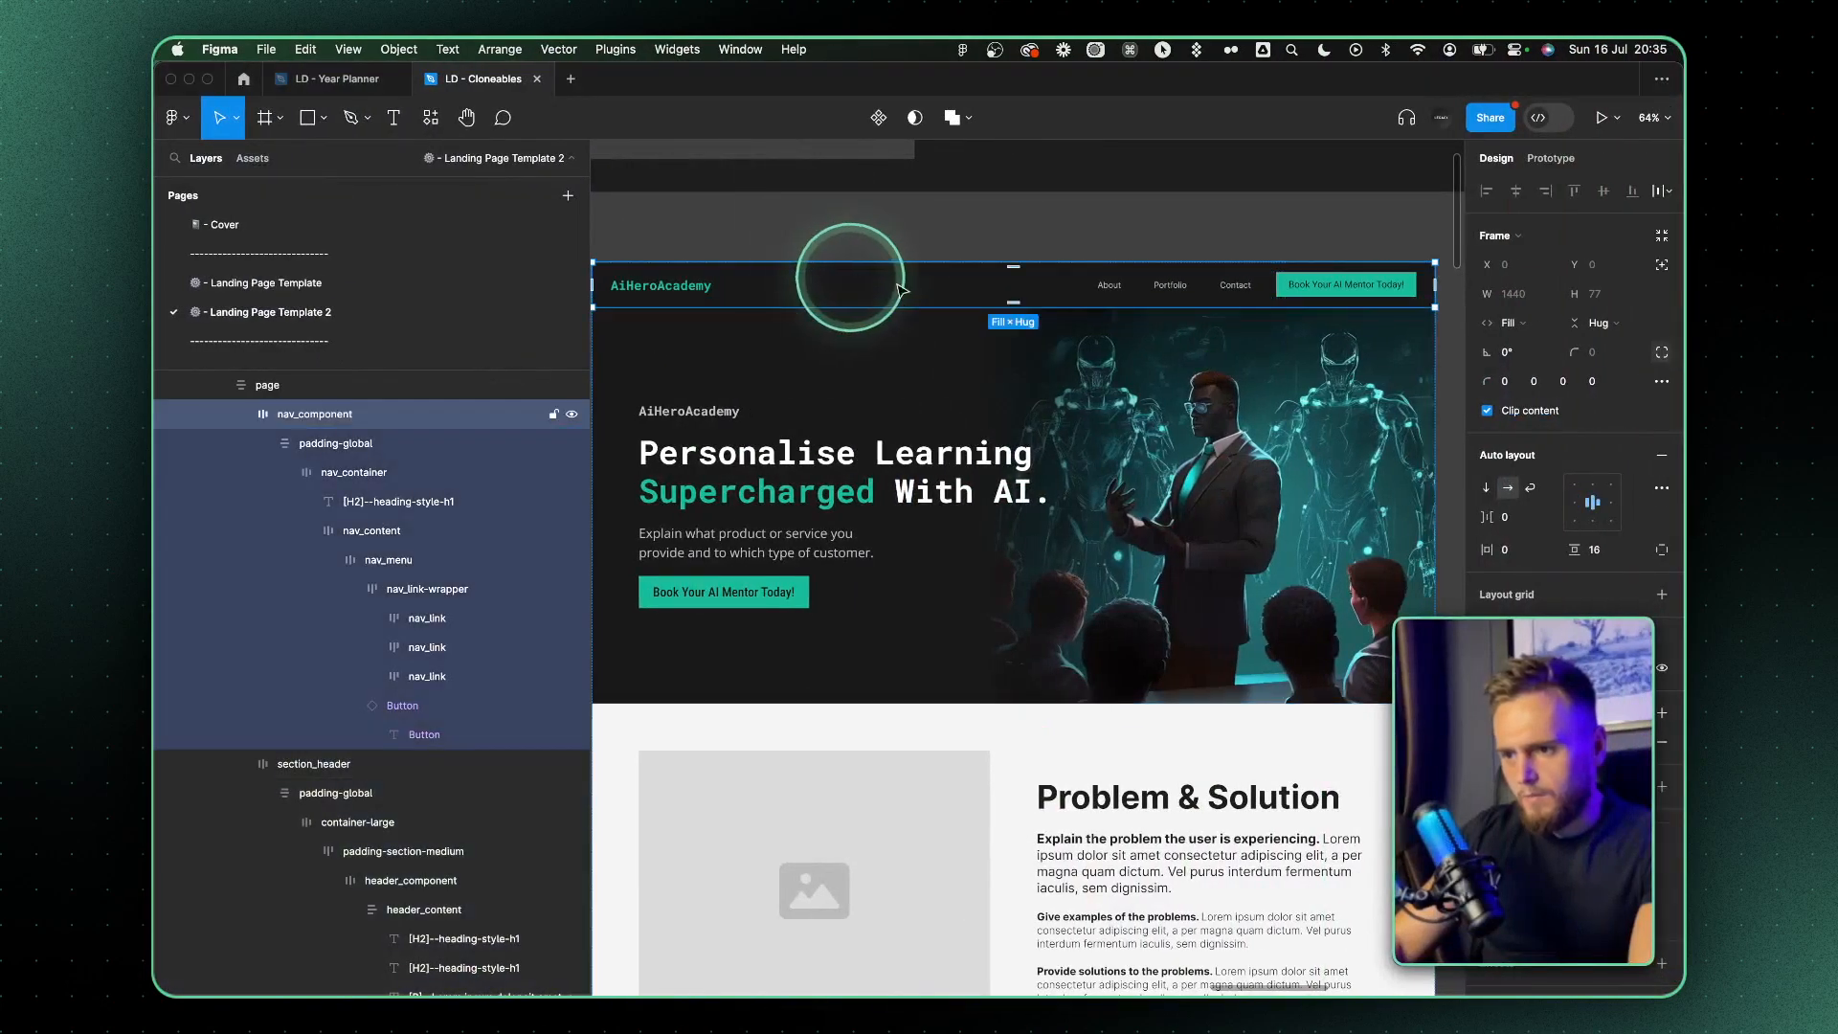
pyautogui.click(1512, 718)
pyautogui.press('super+v')
pyautogui.press('Return')
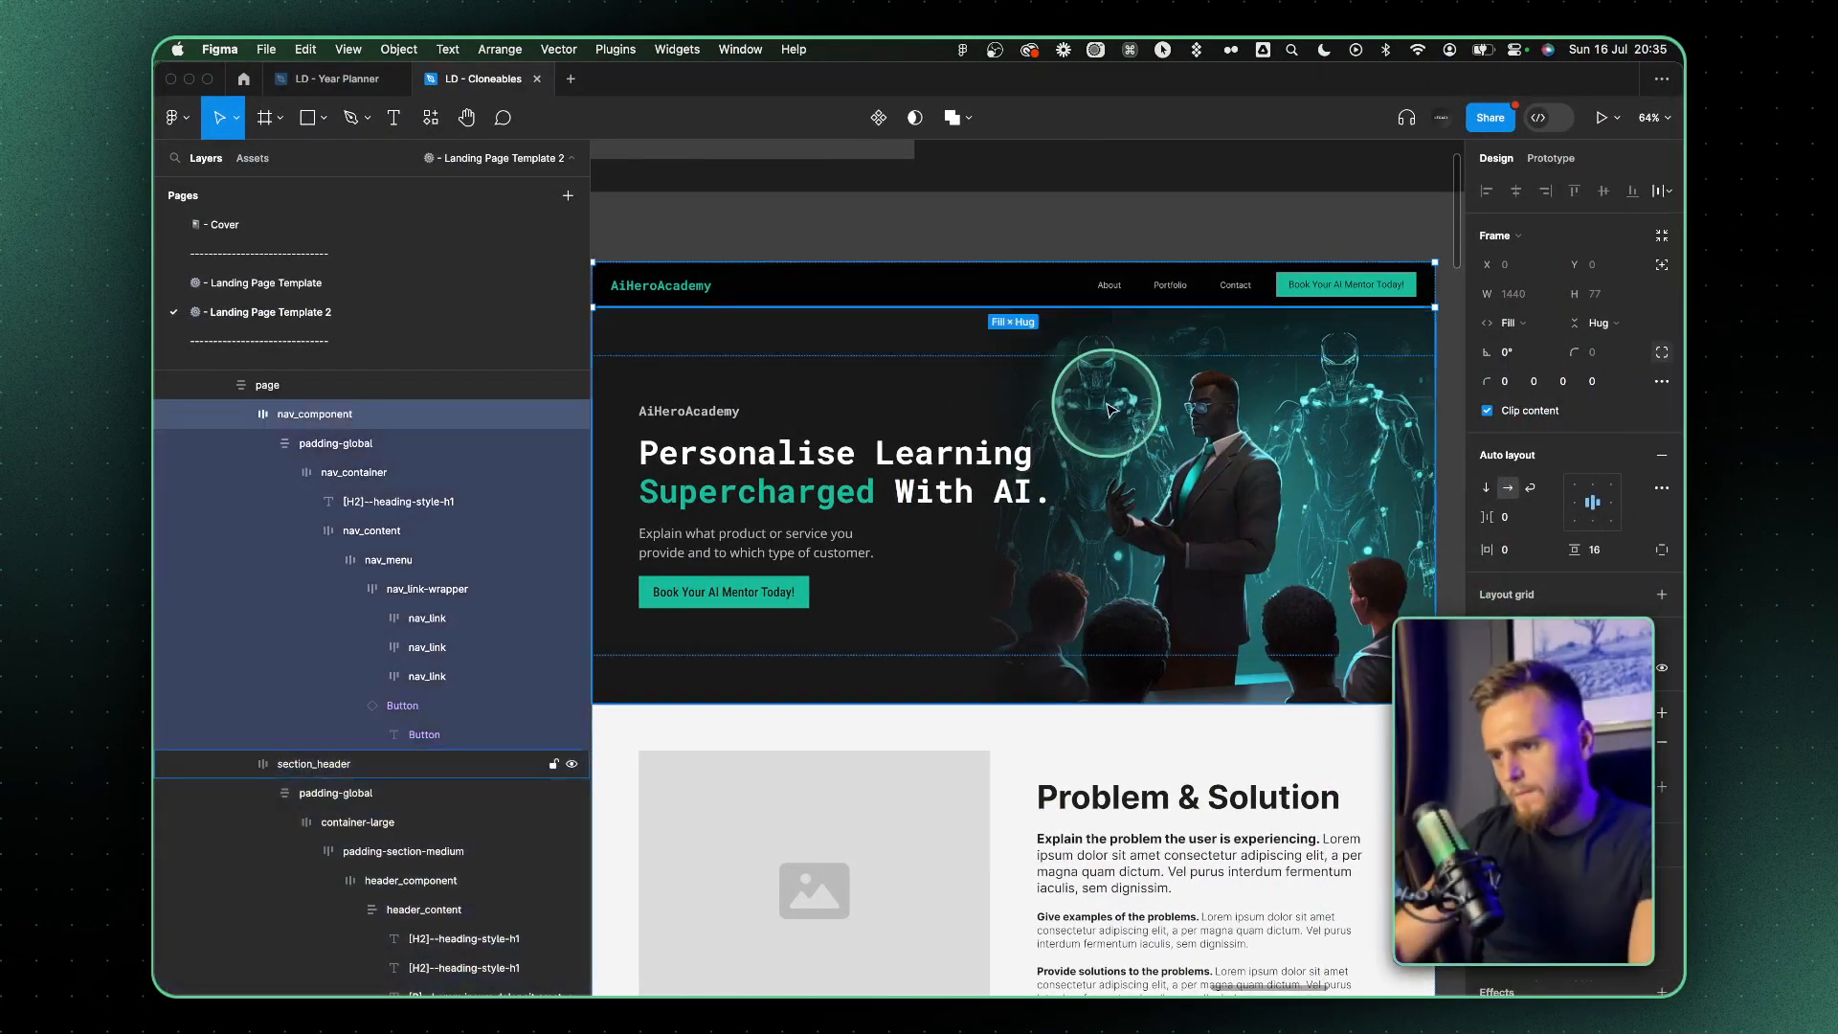
pyautogui.click(1185, 750)
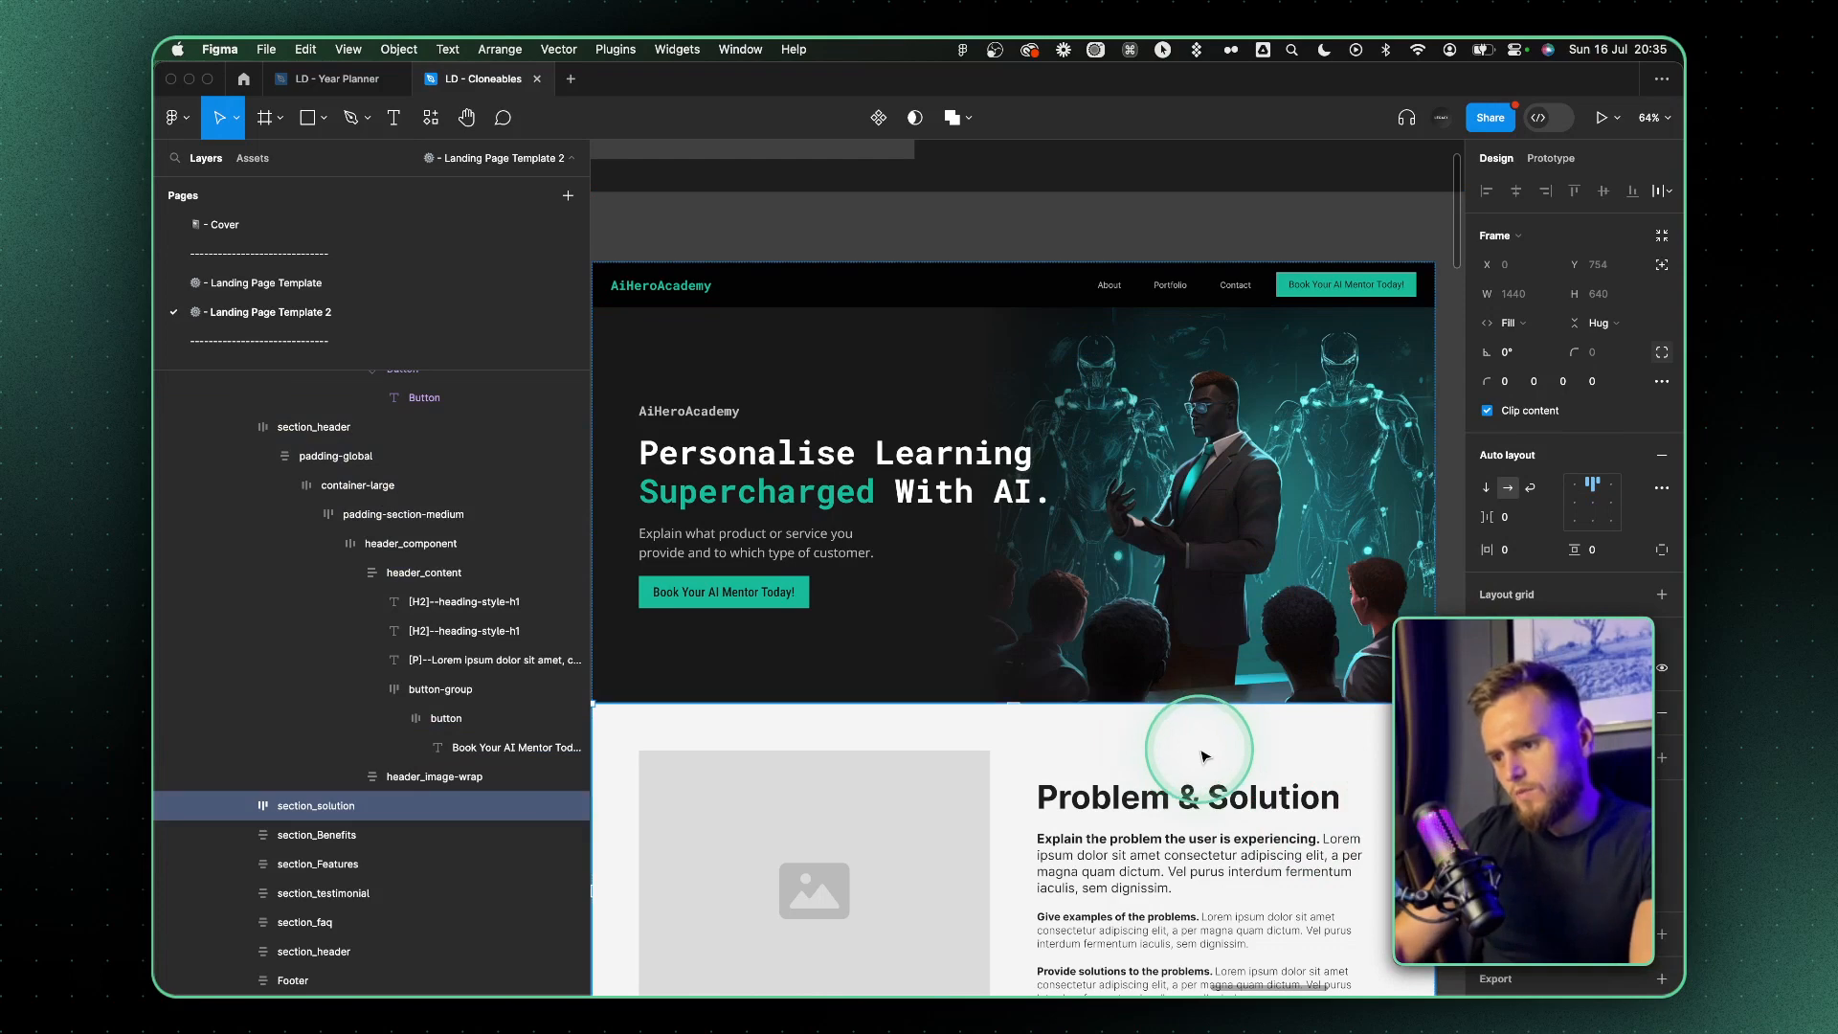
pyautogui.press('super+z')
# Darken the navigation bar's fill to 101010
pyautogui.click(1506, 738)
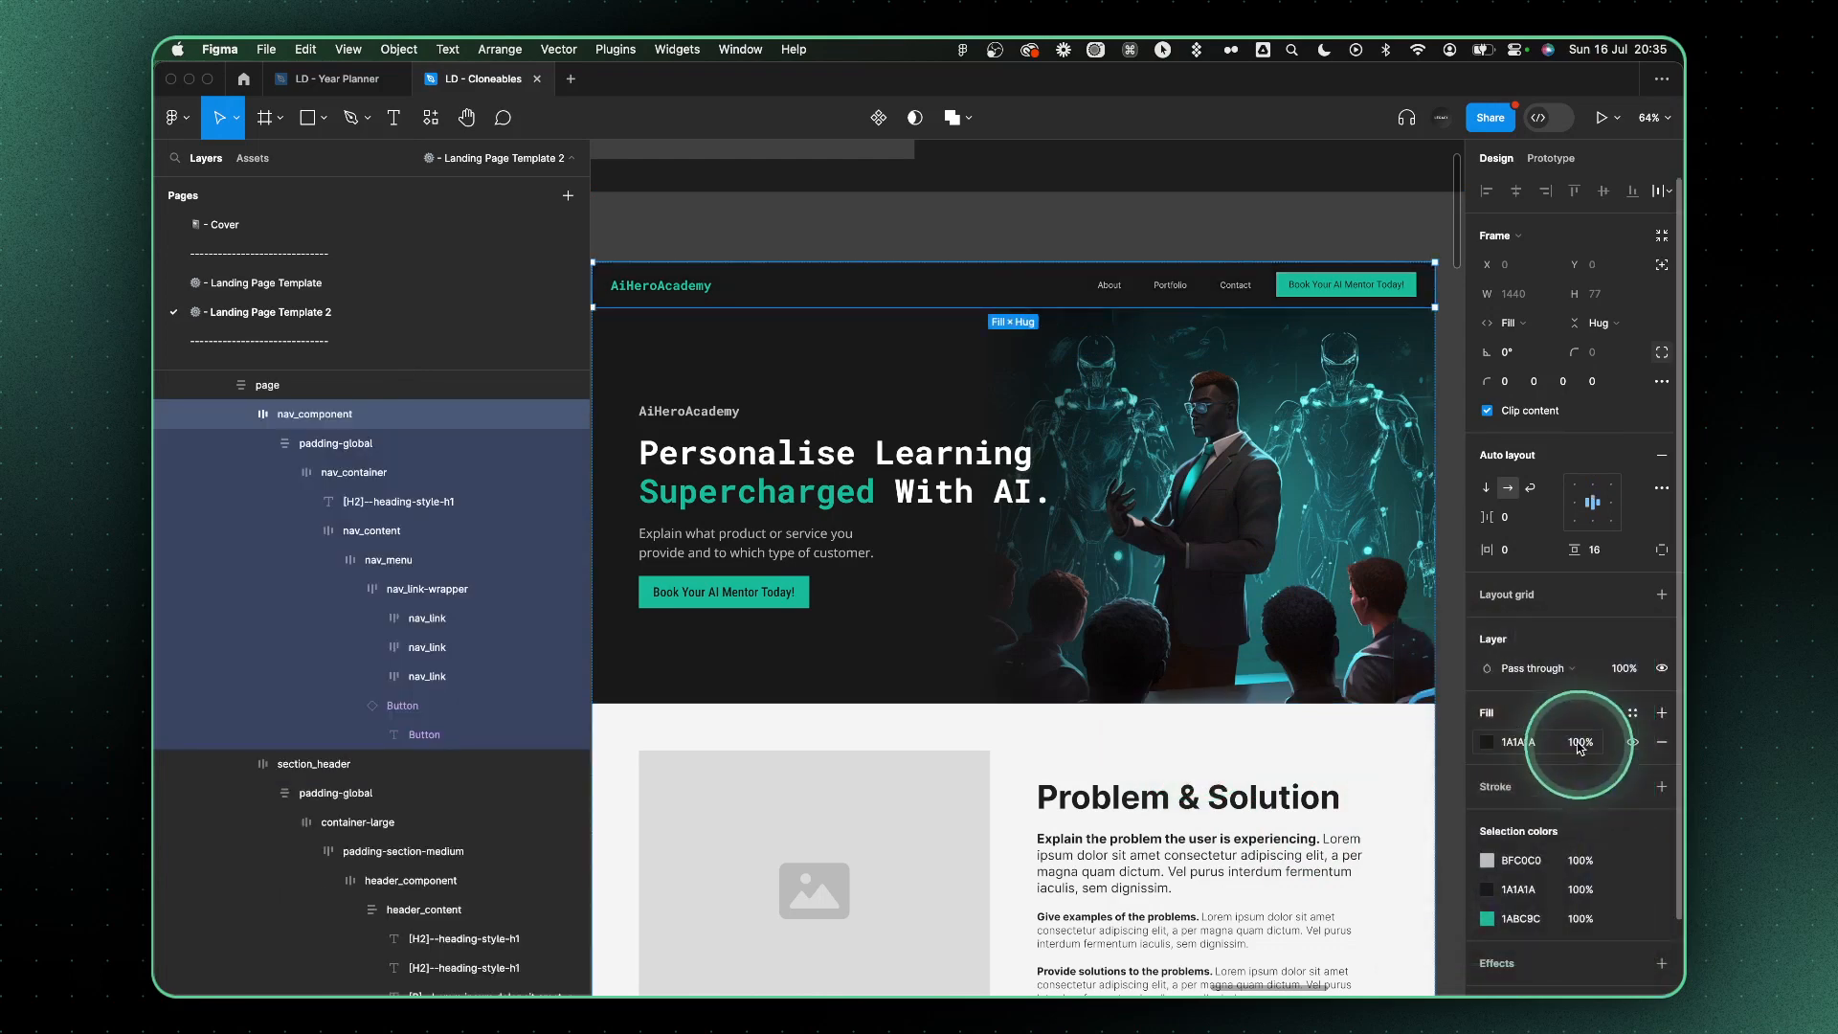
pyautogui.click(1246, 727)
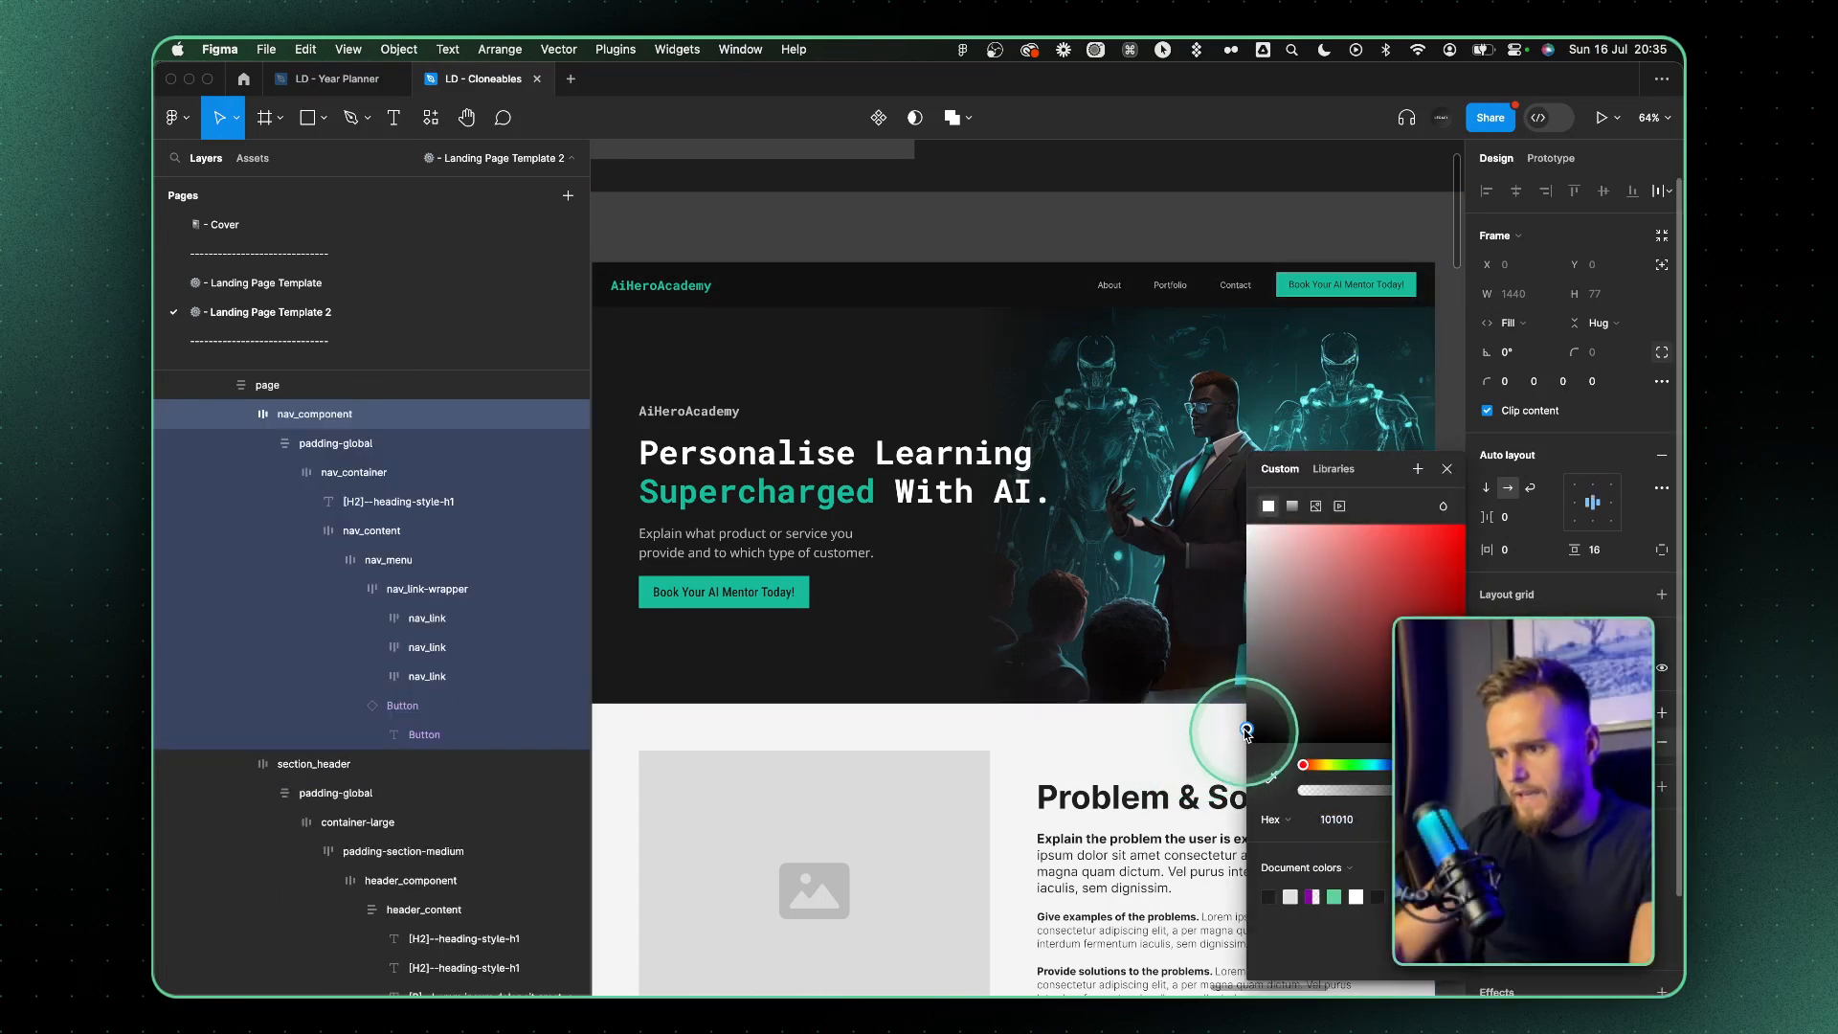
pyautogui.click(1447, 468)
pyautogui.click(1212, 782)
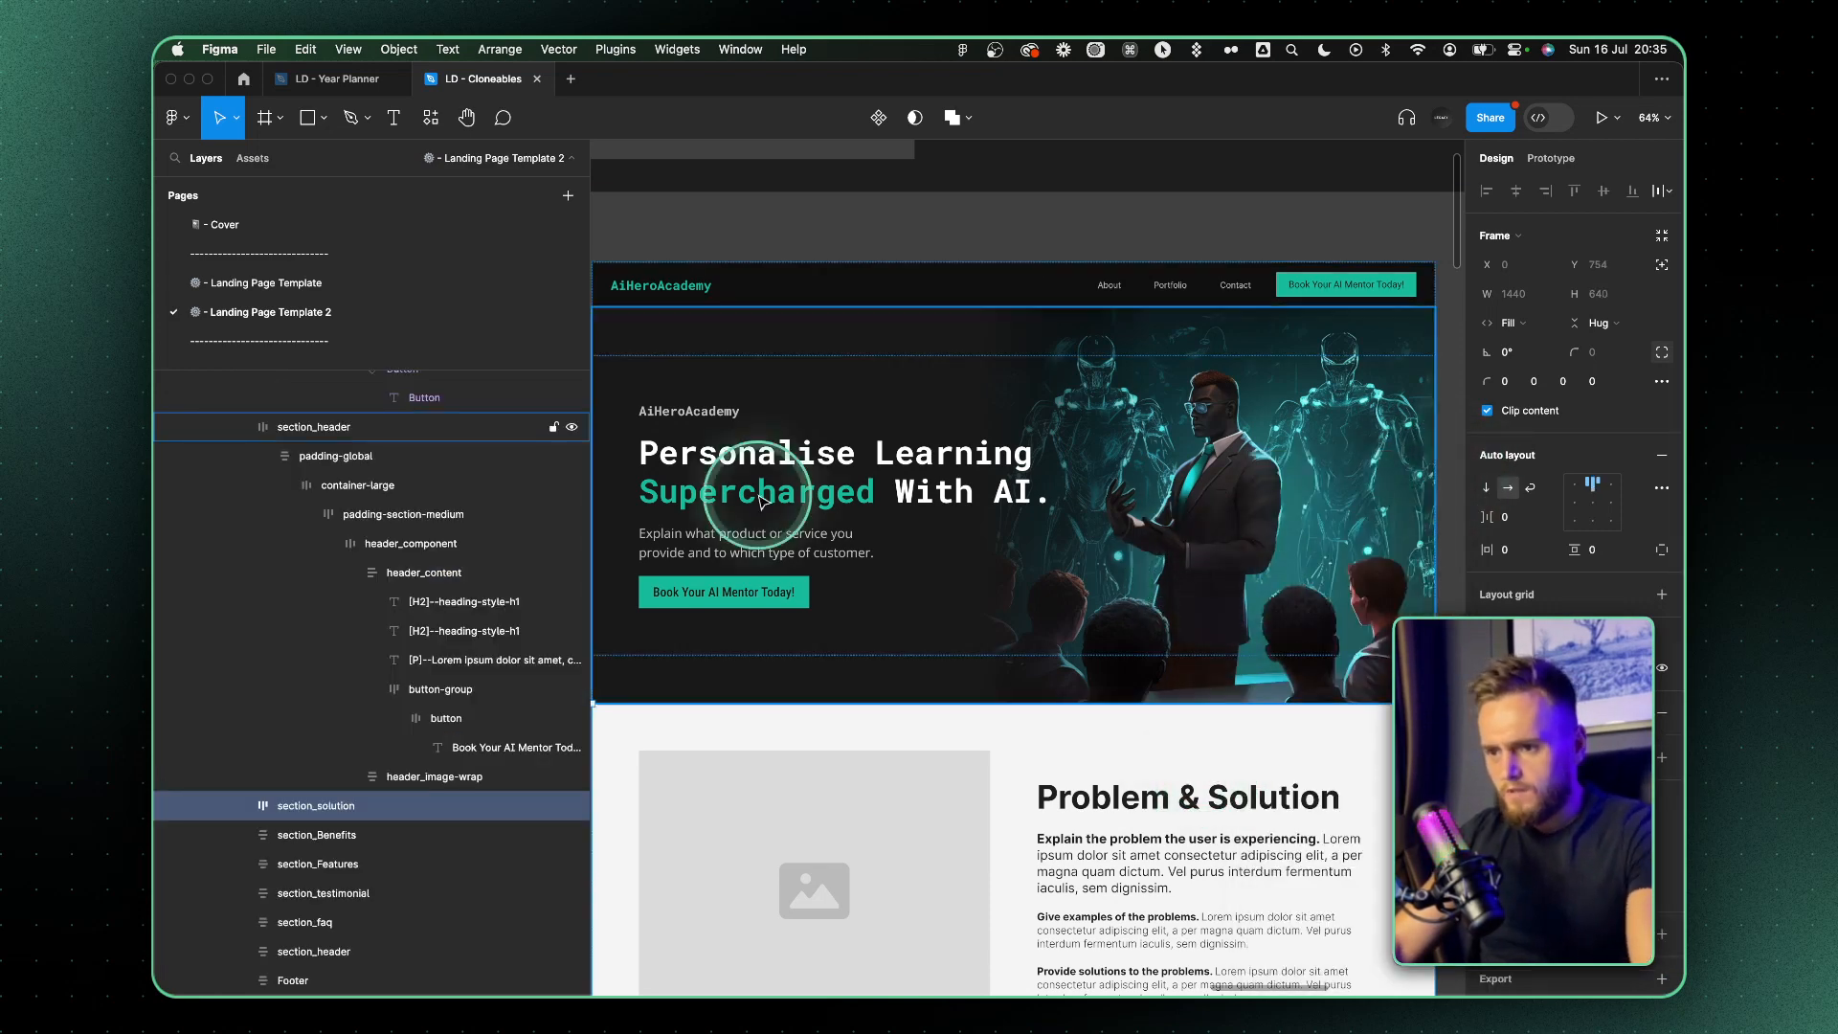
# Examine the restyled hero and navigation bar up close and against the rest of the landing page
pyautogui.scroll(4, 760, 492)
pyautogui.scroll(-3, 708, 371)
pyautogui.doubleClick(721, 365)
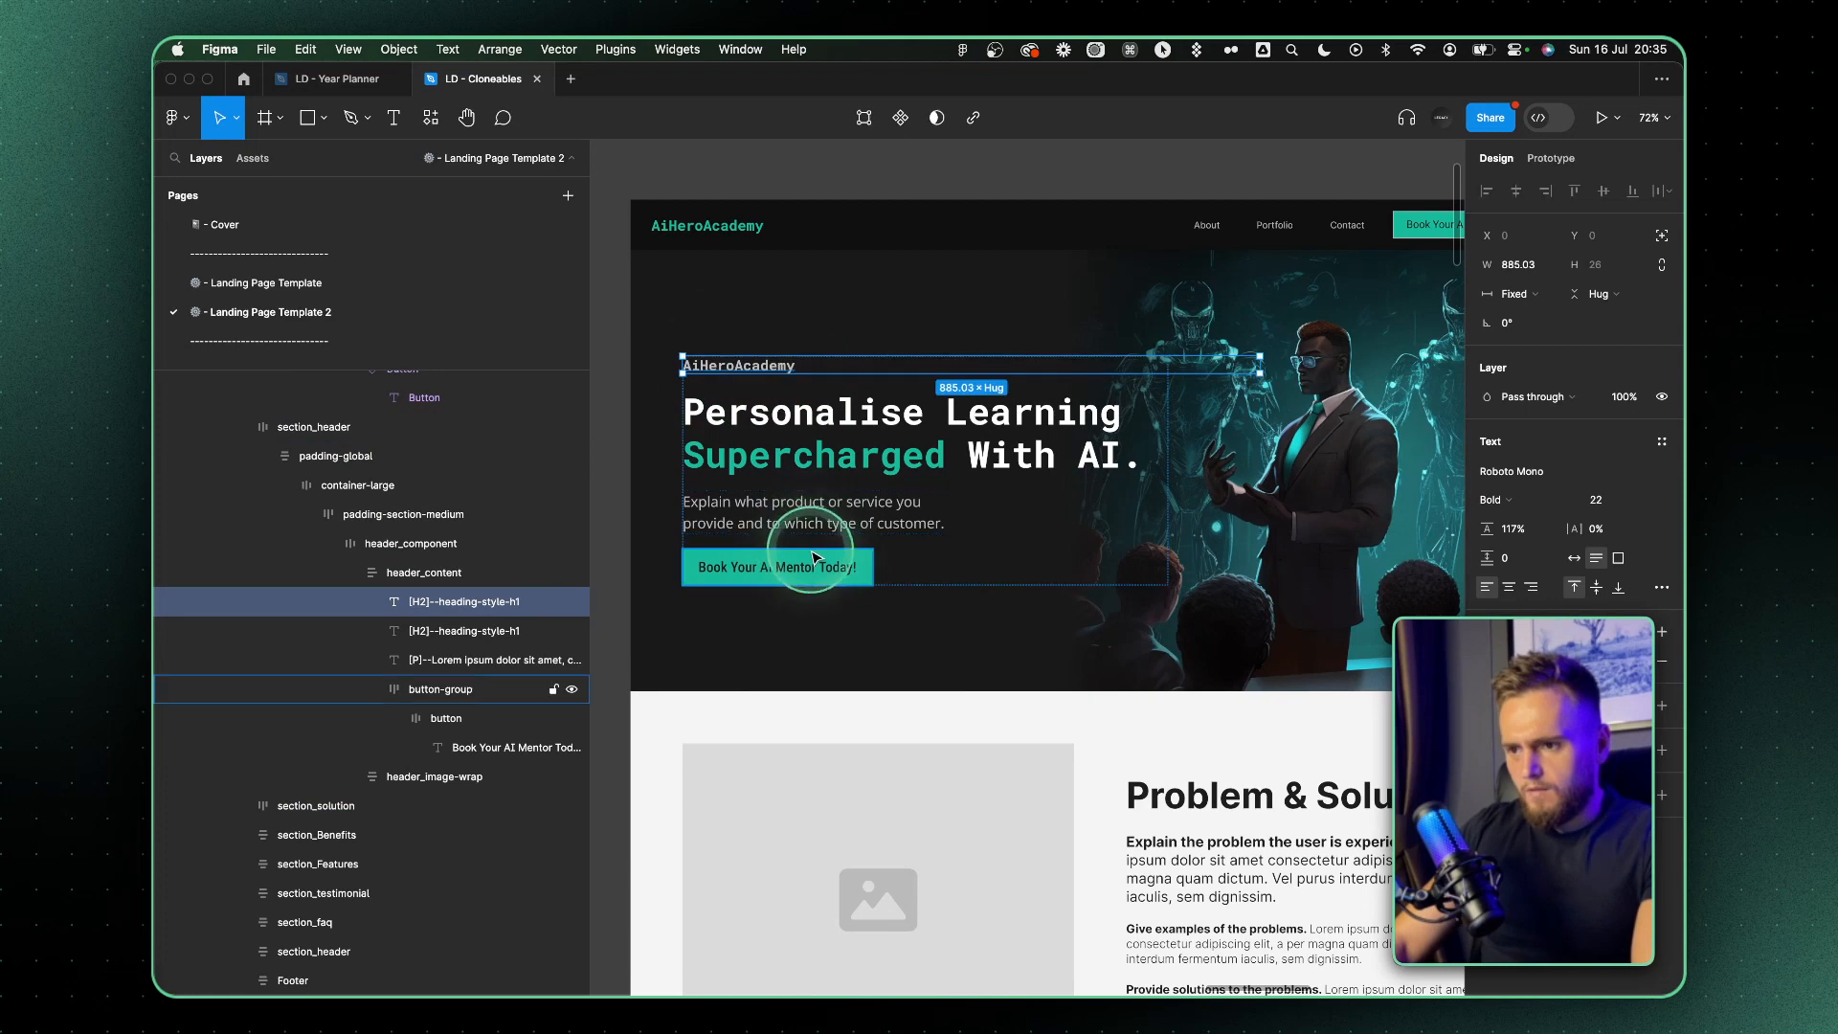
pyautogui.click(900, 253)
pyautogui.scroll(-2, 842, 235)
pyautogui.scroll(-5, 1029, 470)
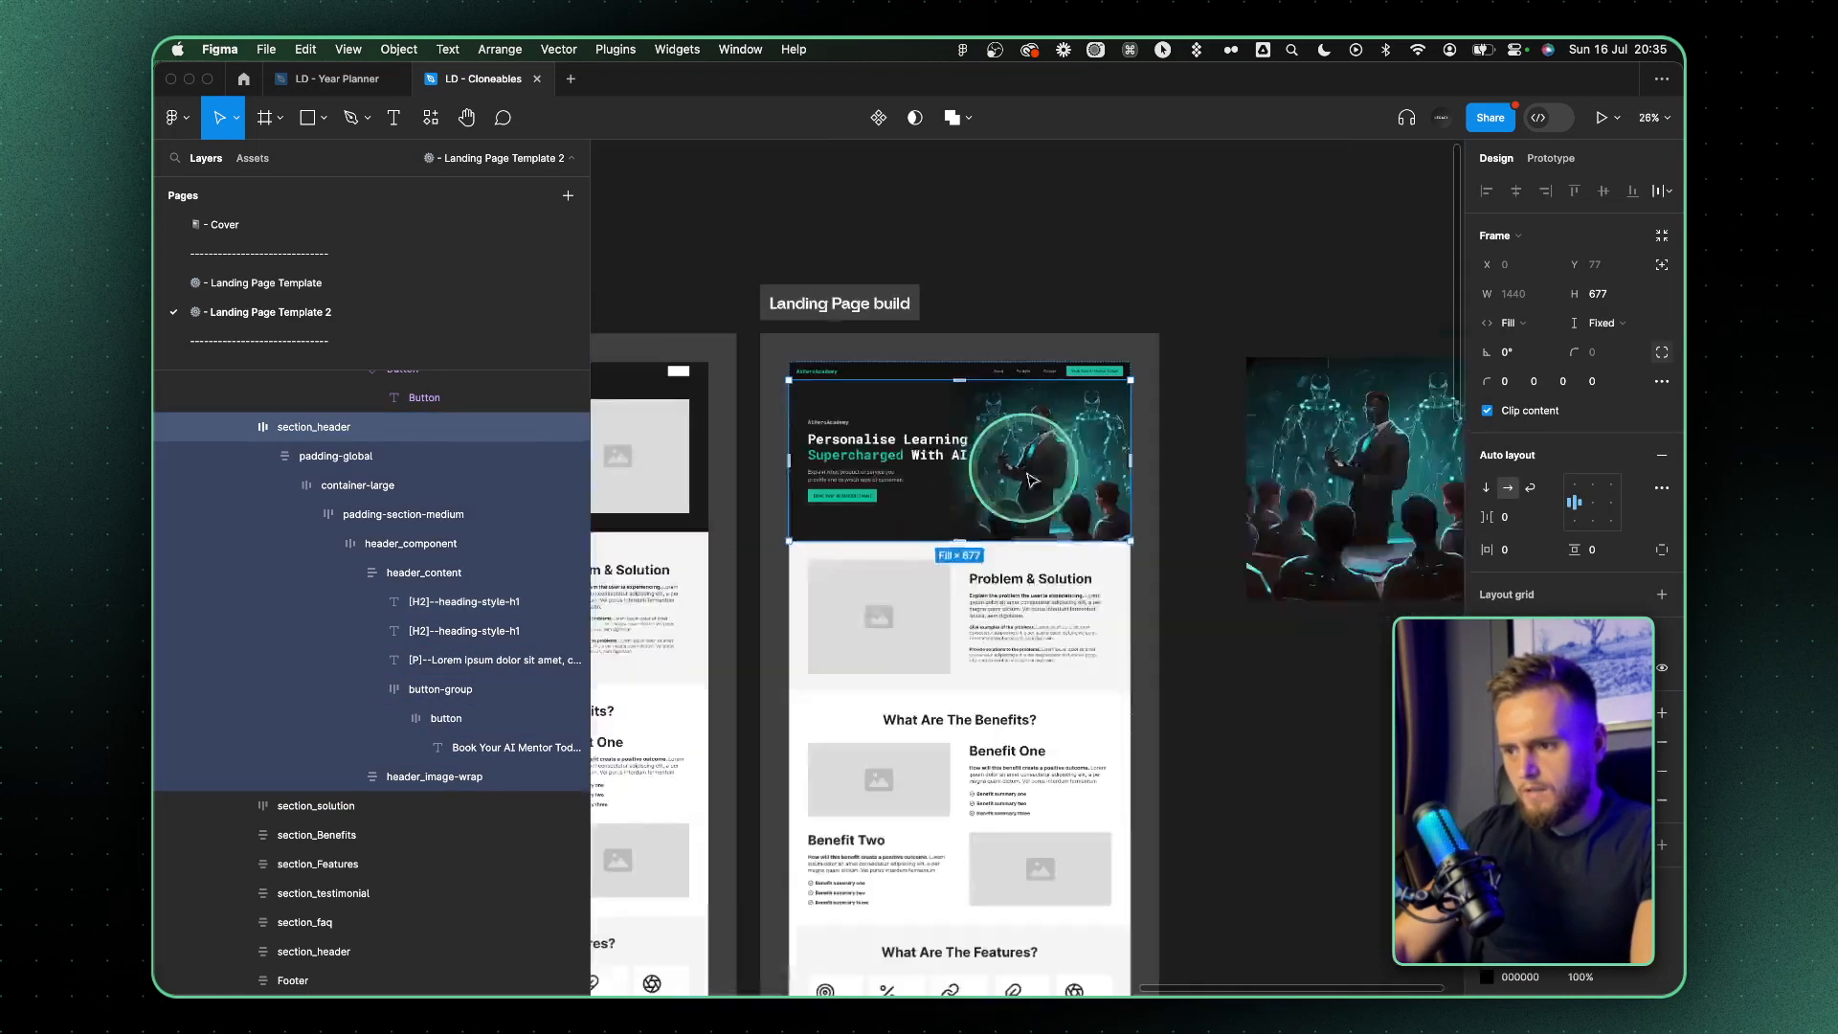
pyautogui.click(1057, 582)
pyautogui.scroll(4, 1059, 579)
pyautogui.scroll(-1, 1031, 596)
pyautogui.scroll(2, 1032, 595)
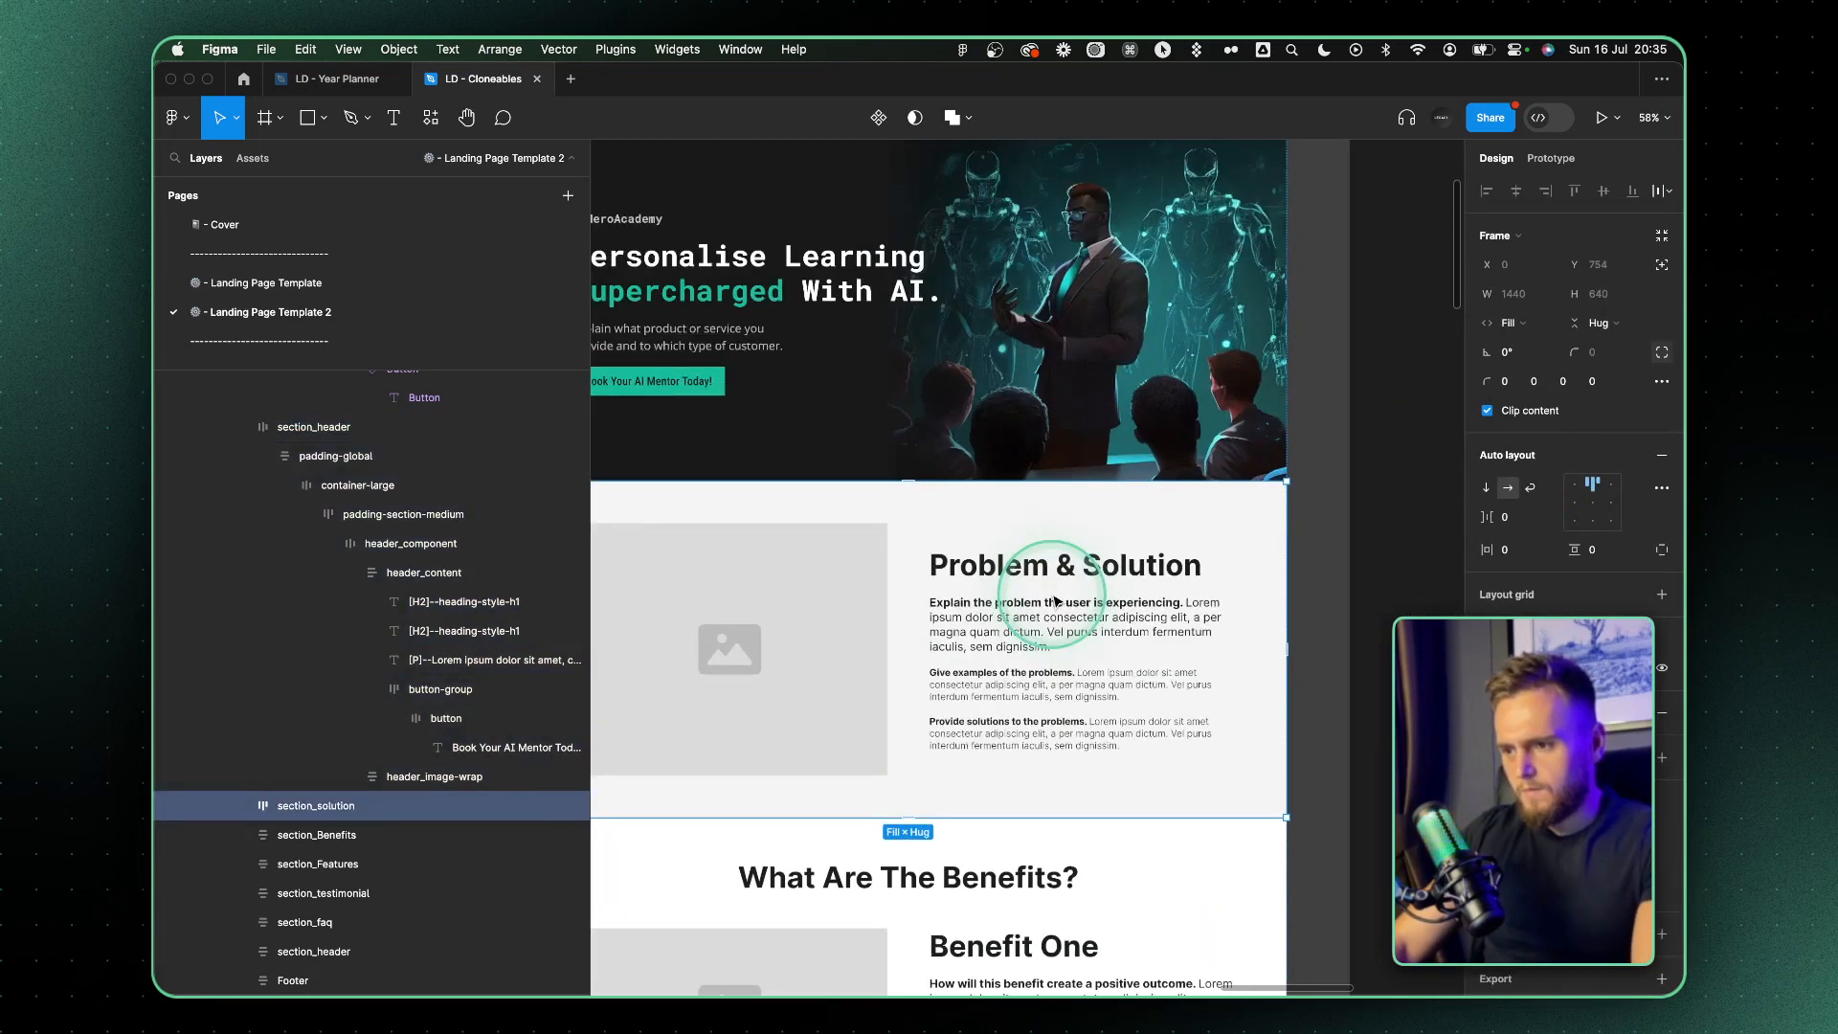
pyautogui.hscroll(-4, 936, 497)
pyautogui.scroll(2, 936, 497)
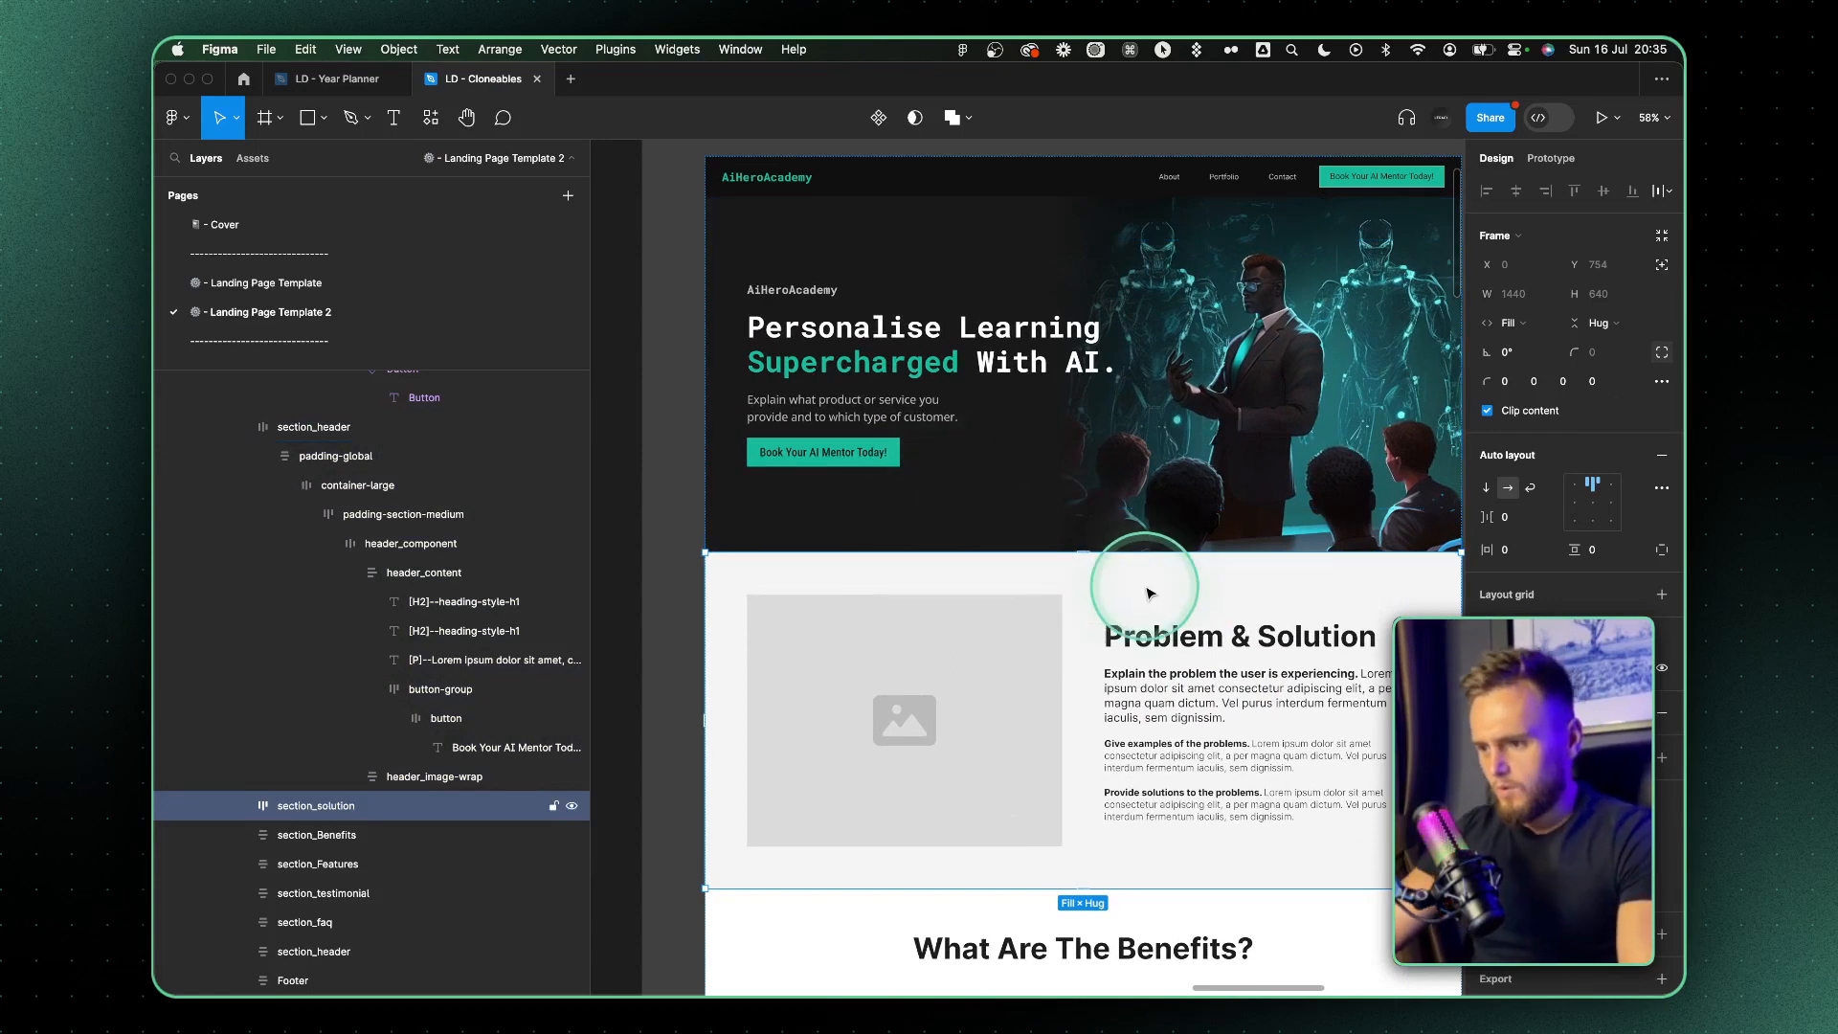
# Give the hero button an inside 1ABC9C stroke of 2 and remove its fill
pyautogui.scroll(5, 842, 442)
pyautogui.click(992, 454)
pyautogui.keyDown('super'); pyautogui.click(993, 453); pyautogui.keyUp('super')
pyautogui.scroll(-3, 993, 452)
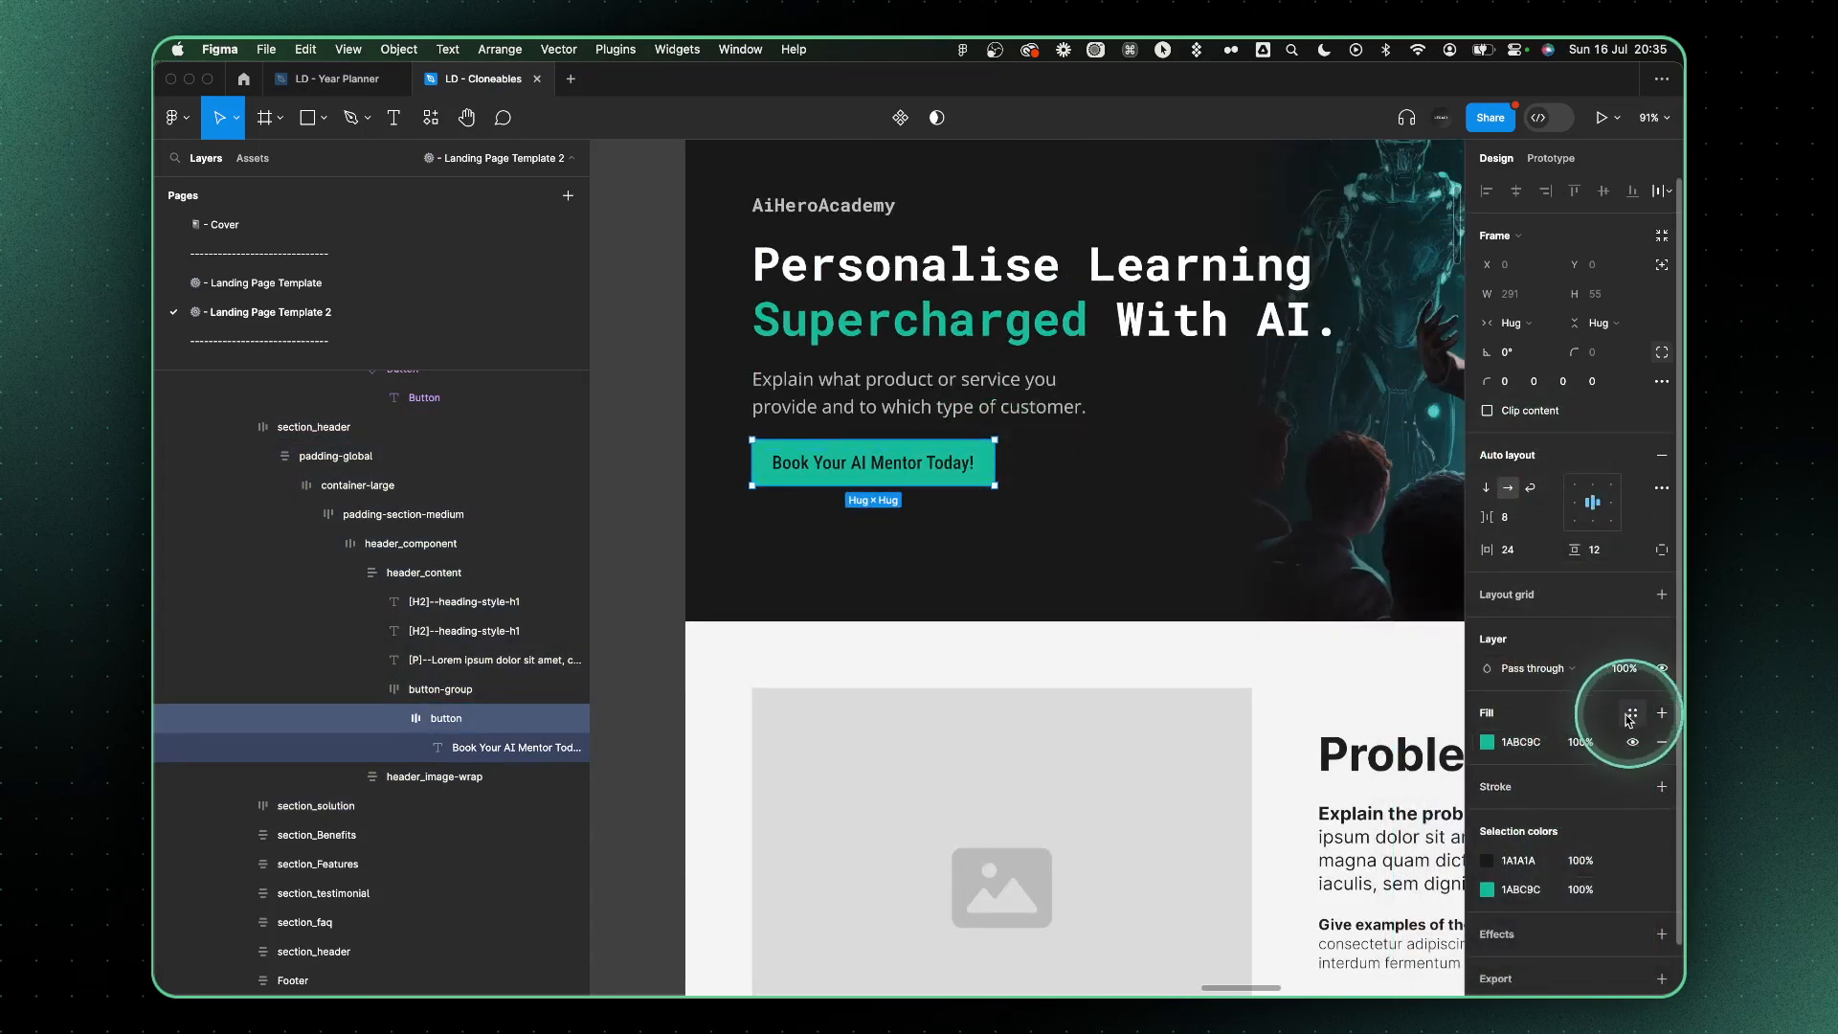
pyautogui.press('Return')
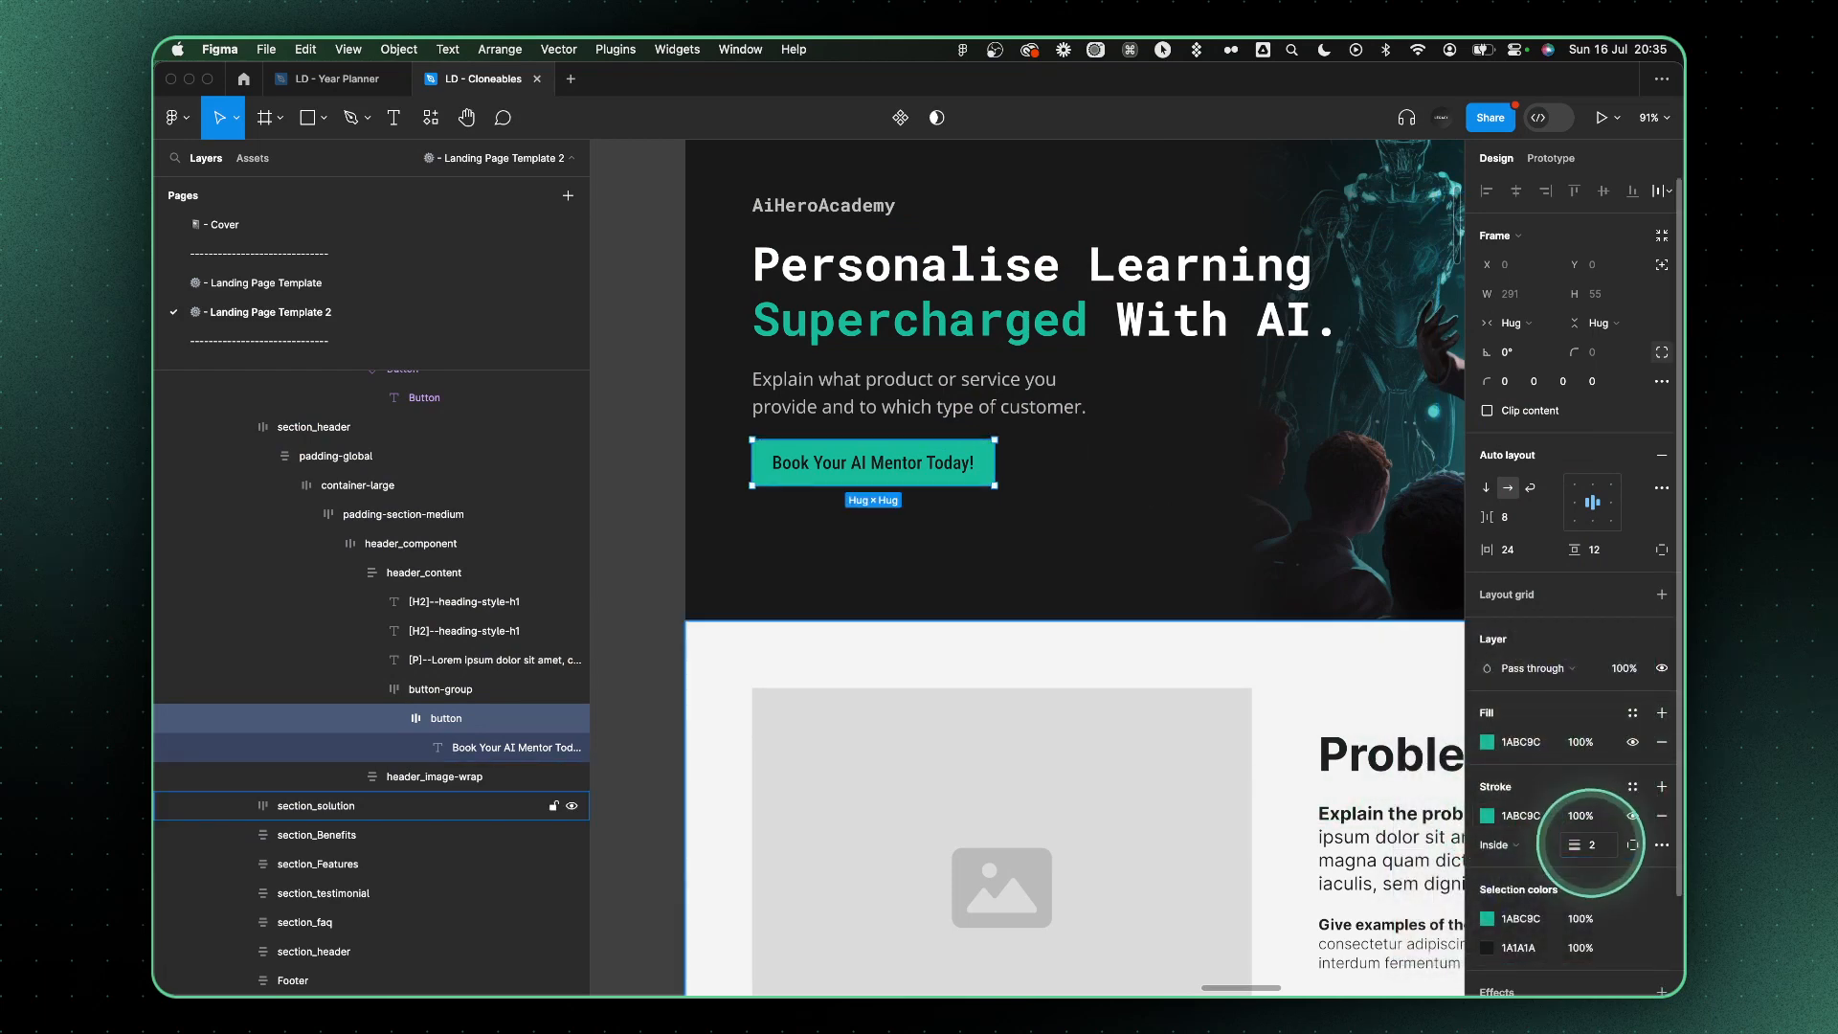
pyautogui.click(1659, 745)
# Recolor the hero button's label to 1ABC9C
pyautogui.scroll(3, 1169, 546)
pyautogui.hscroll(1, 1169, 546)
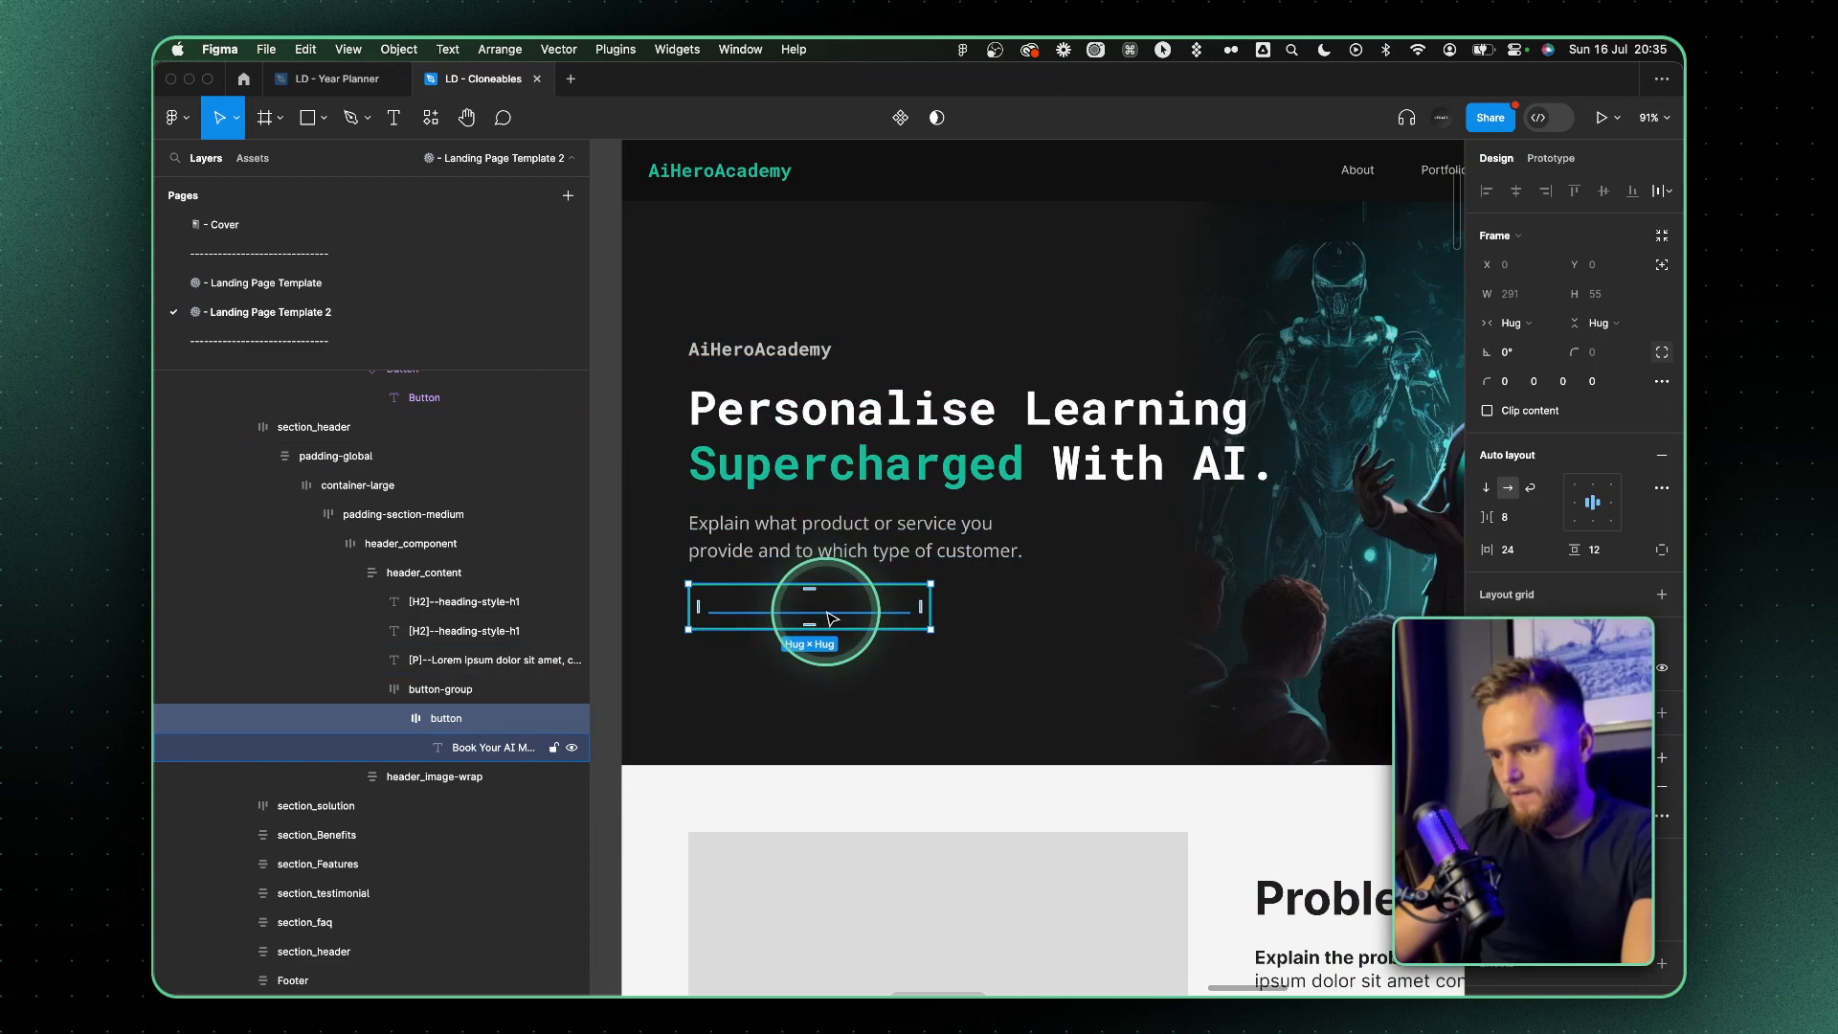
pyautogui.click(1518, 890)
pyautogui.press('super+v')
pyautogui.press('Return')
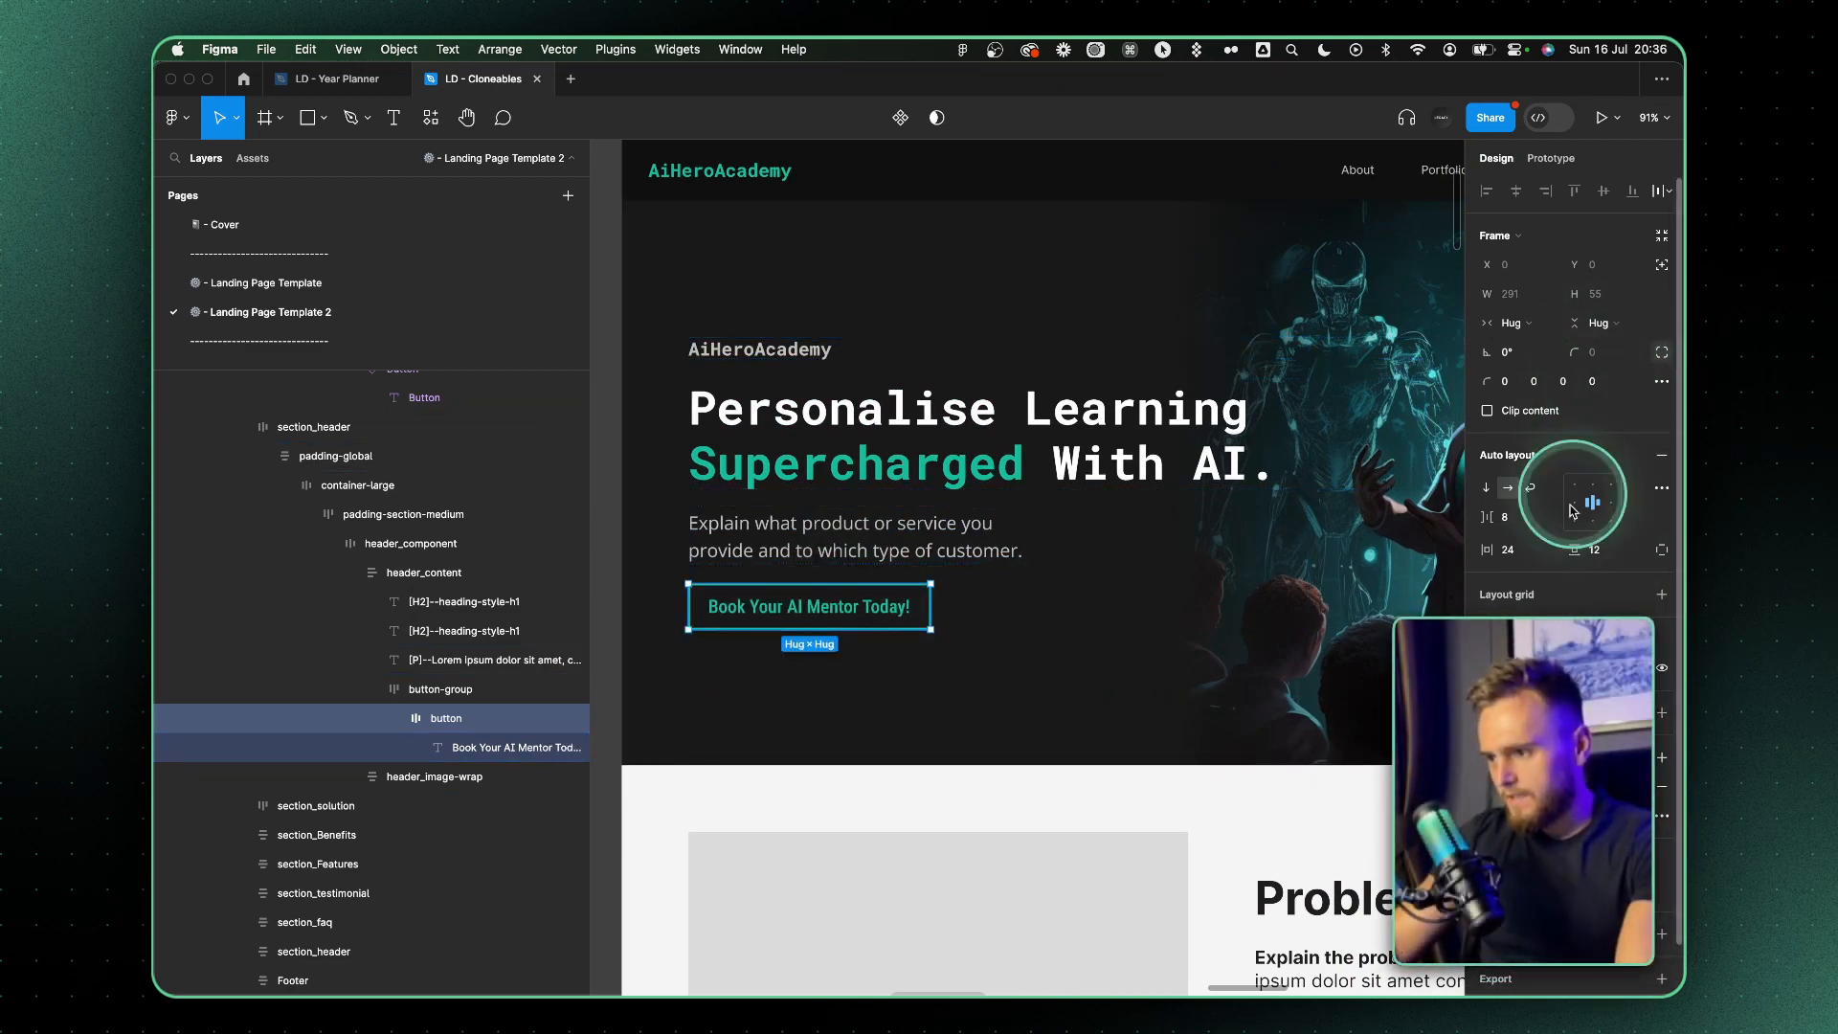
# Try a corner radius of 4 on the hero button
pyautogui.click(892, 591)
pyautogui.doubleClick(896, 592)
pyautogui.doubleClick(896, 591)
pyautogui.doubleClick(896, 592)
pyautogui.doubleClick(898, 598)
pyautogui.doubleClick(898, 598)
pyautogui.doubleClick(898, 599)
pyautogui.doubleClick(898, 598)
pyautogui.click(1597, 353)
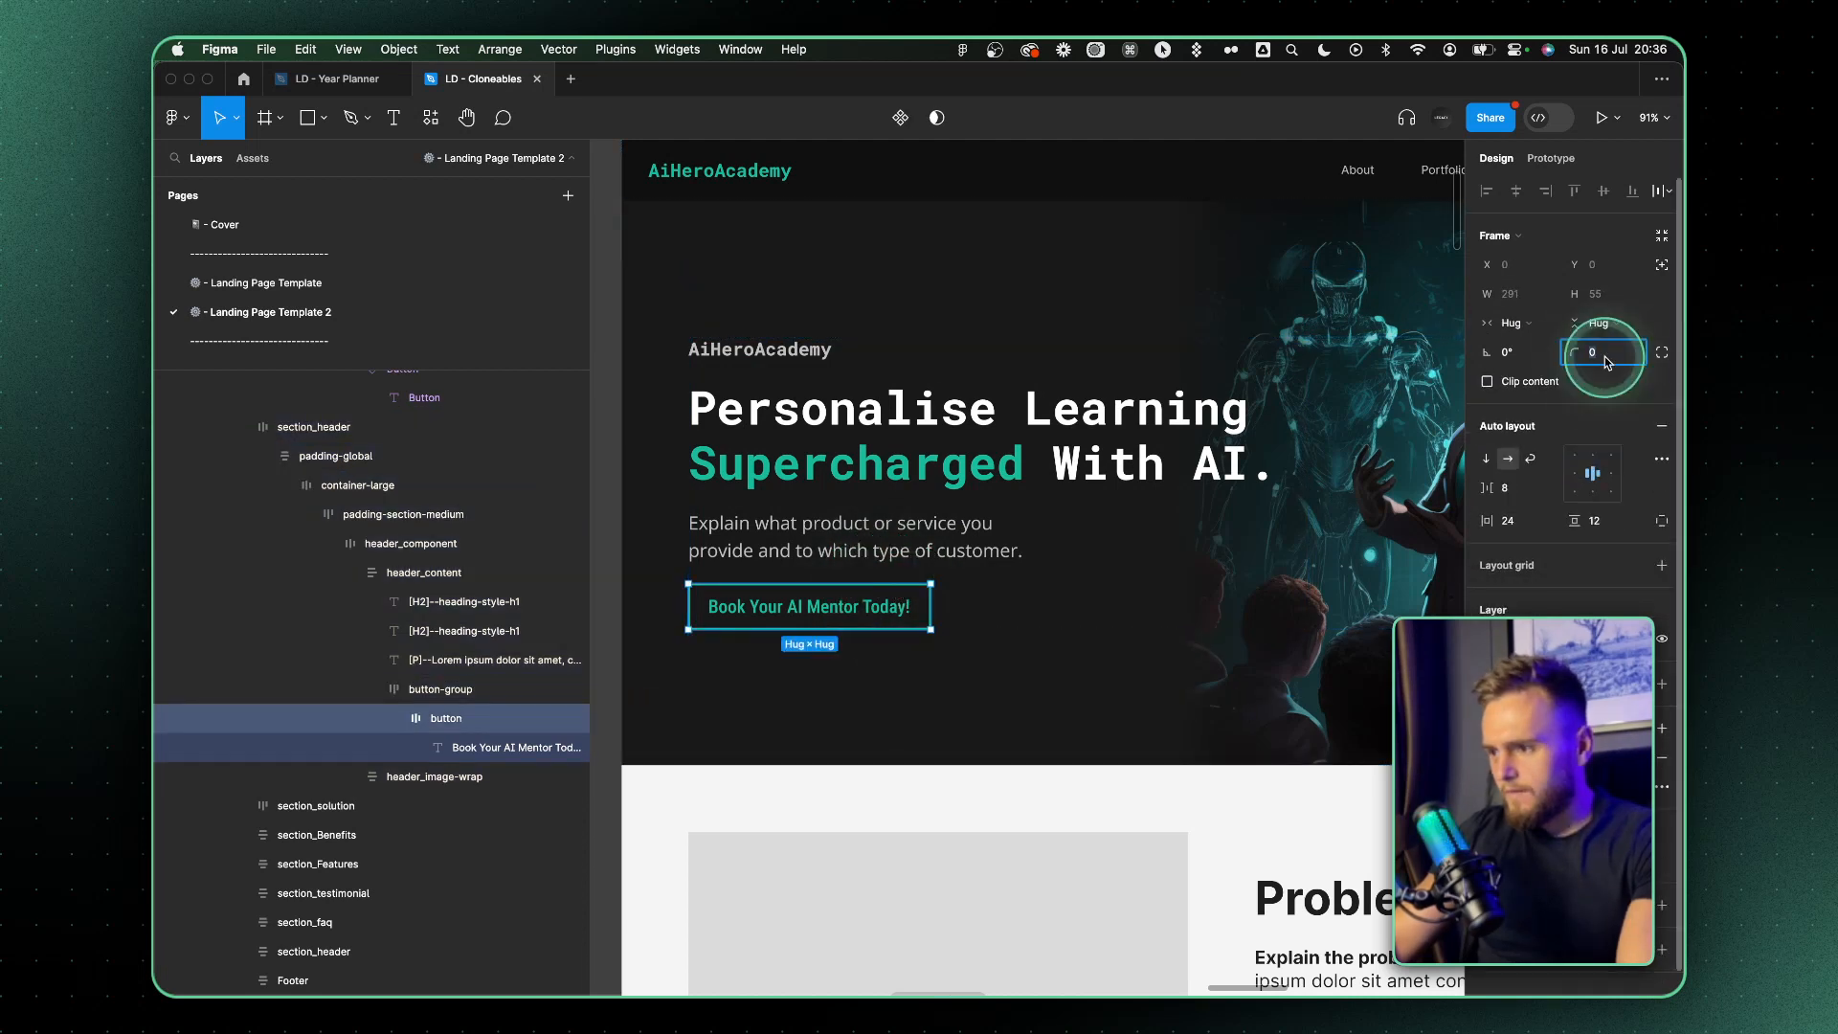
pyautogui.write('4')
pyautogui.click(965, 509)
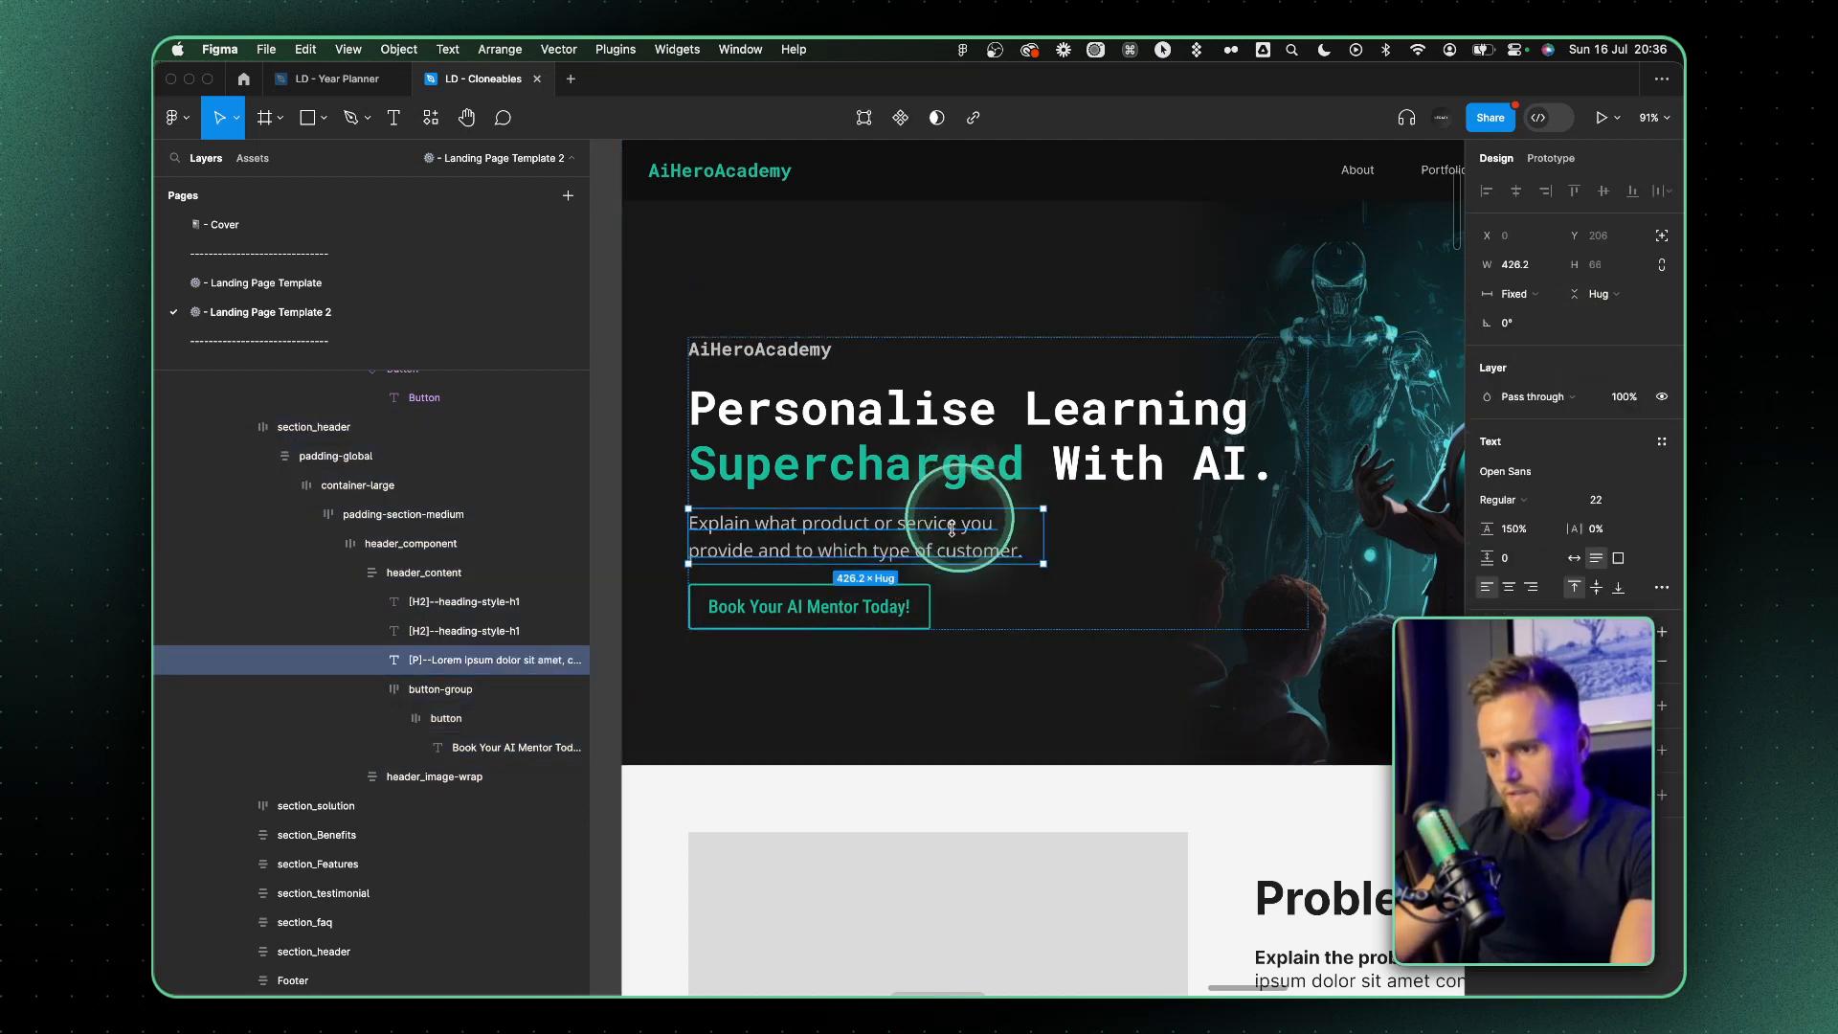
# Set the hero button's corner radius to 7
pyautogui.click(886, 607)
pyautogui.click(885, 607)
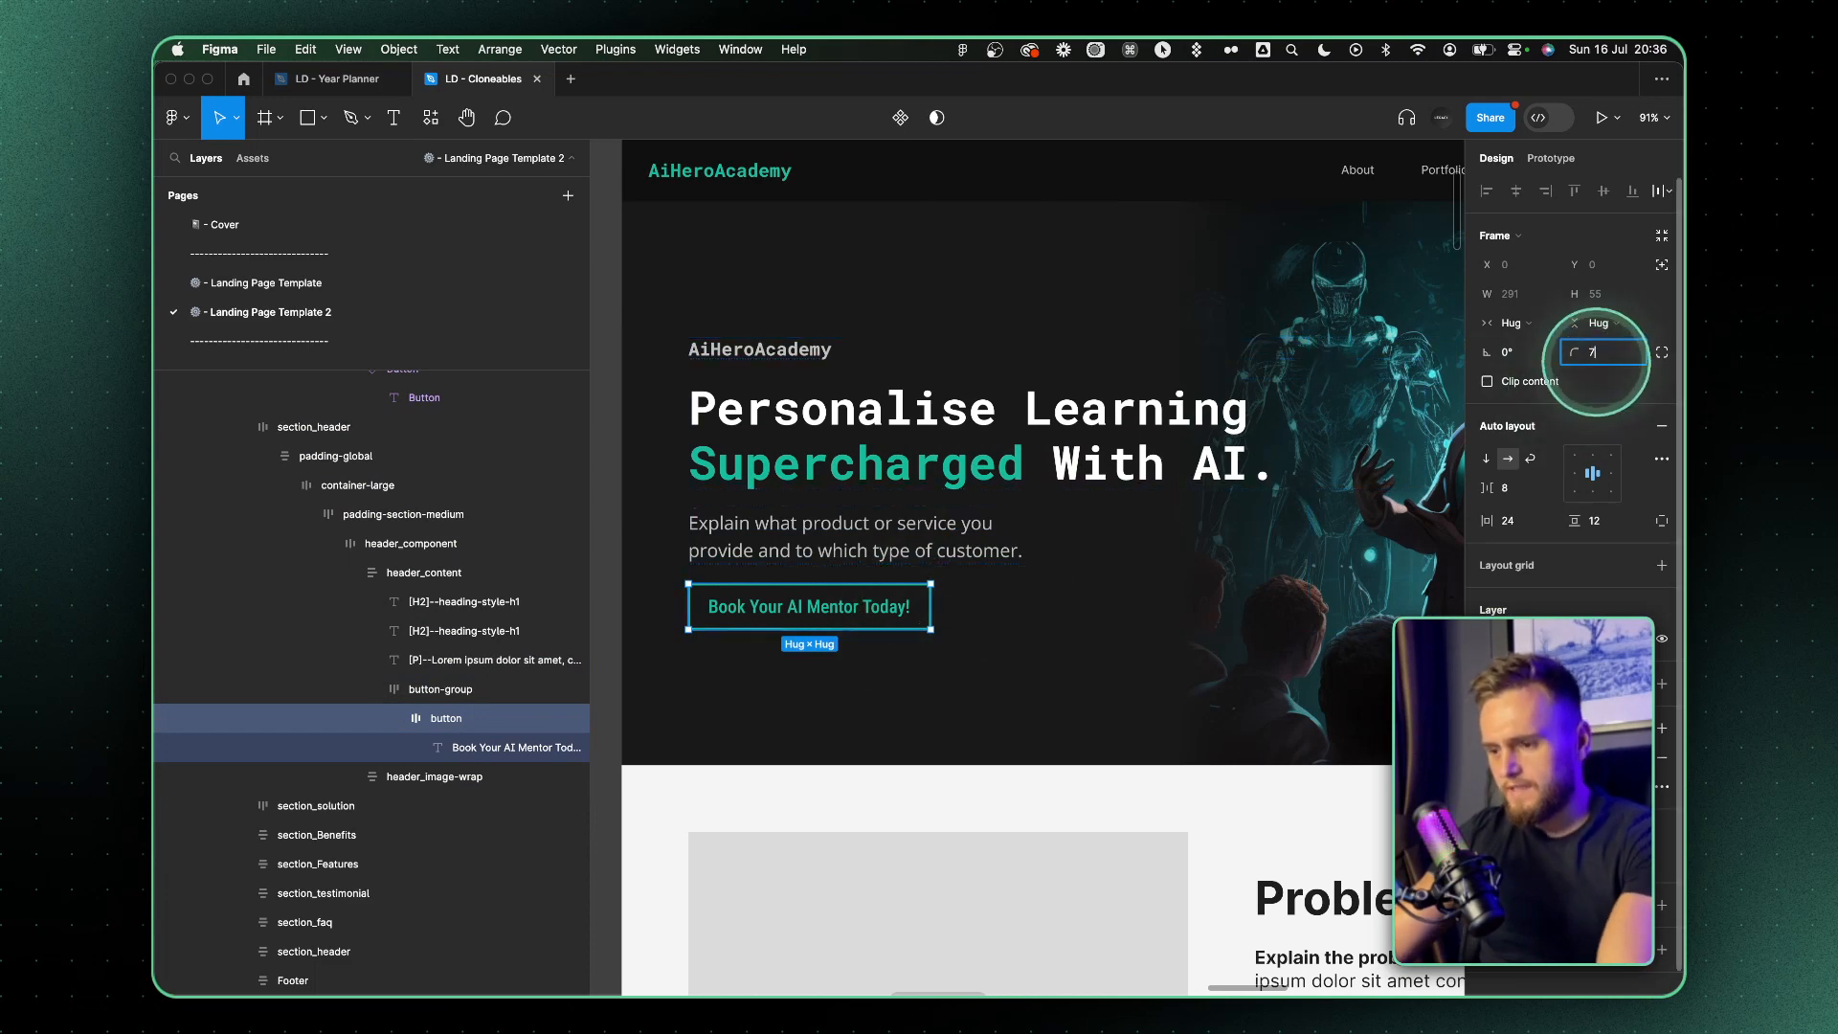
pyautogui.click(1053, 613)
# Add a drop shadow in 1ABC9C to the hero's button-group
pyautogui.click(881, 607)
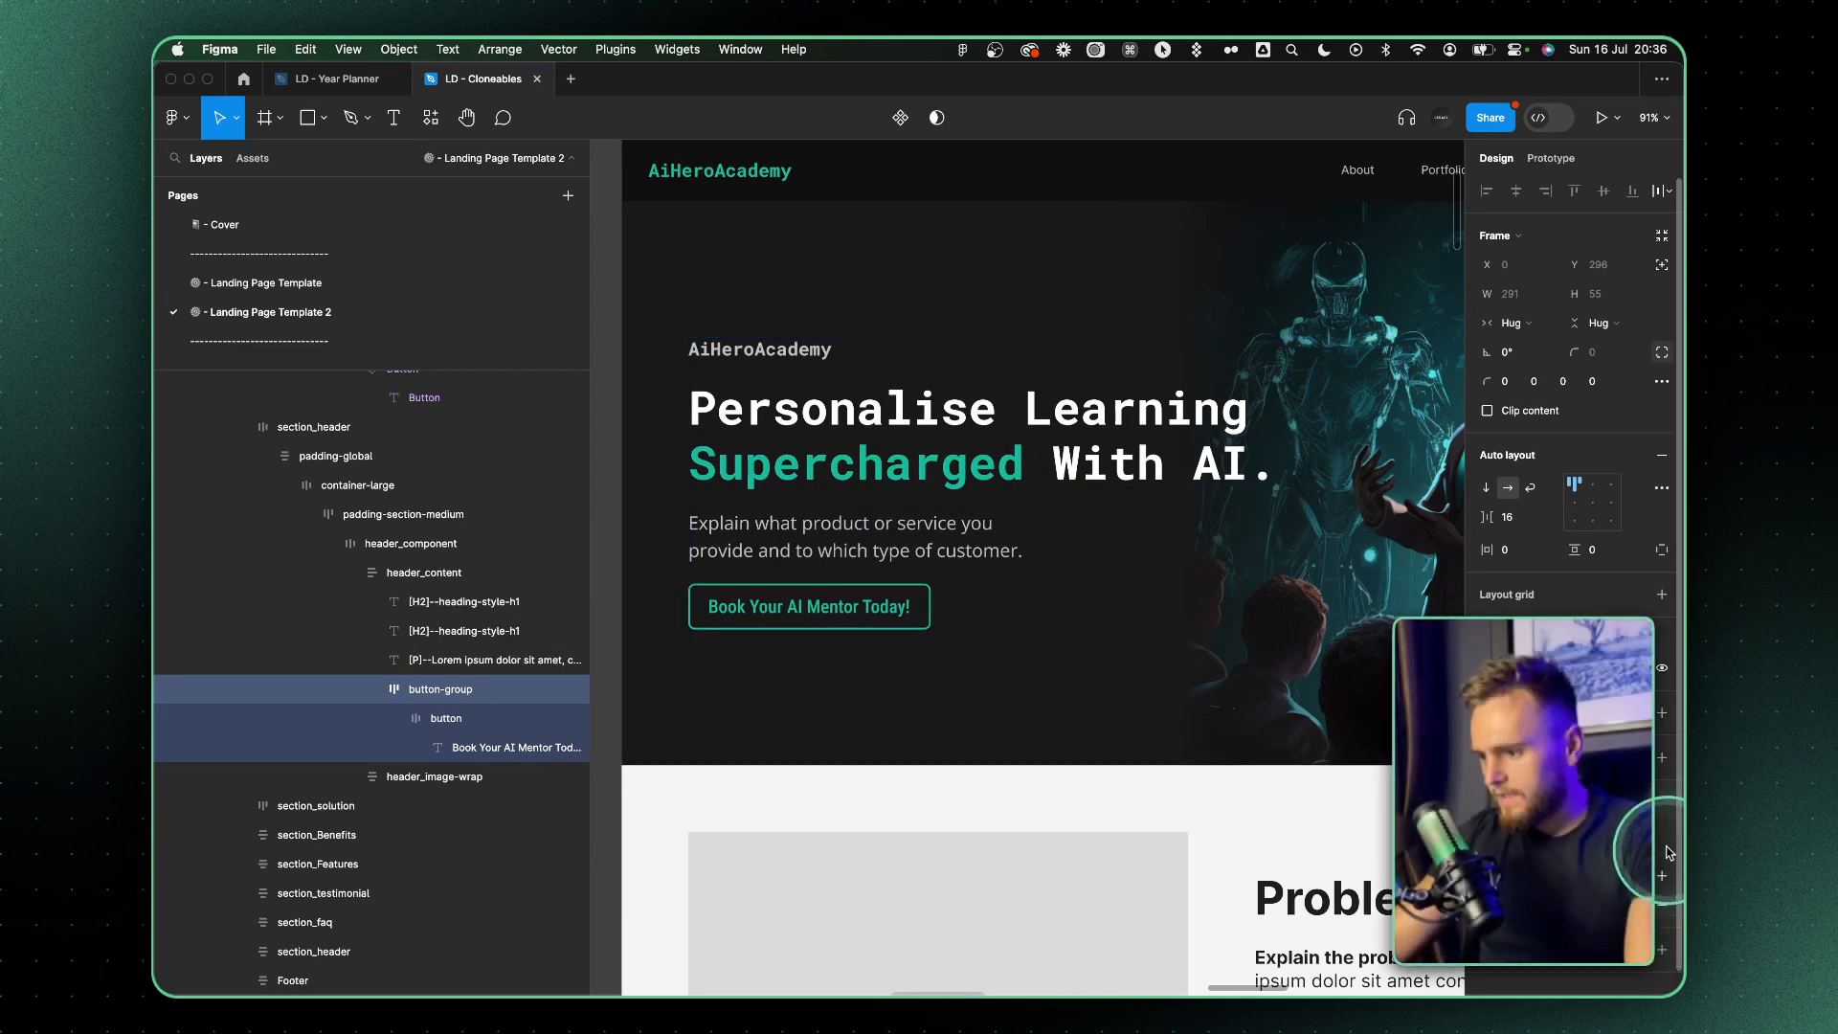
pyautogui.click(1662, 875)
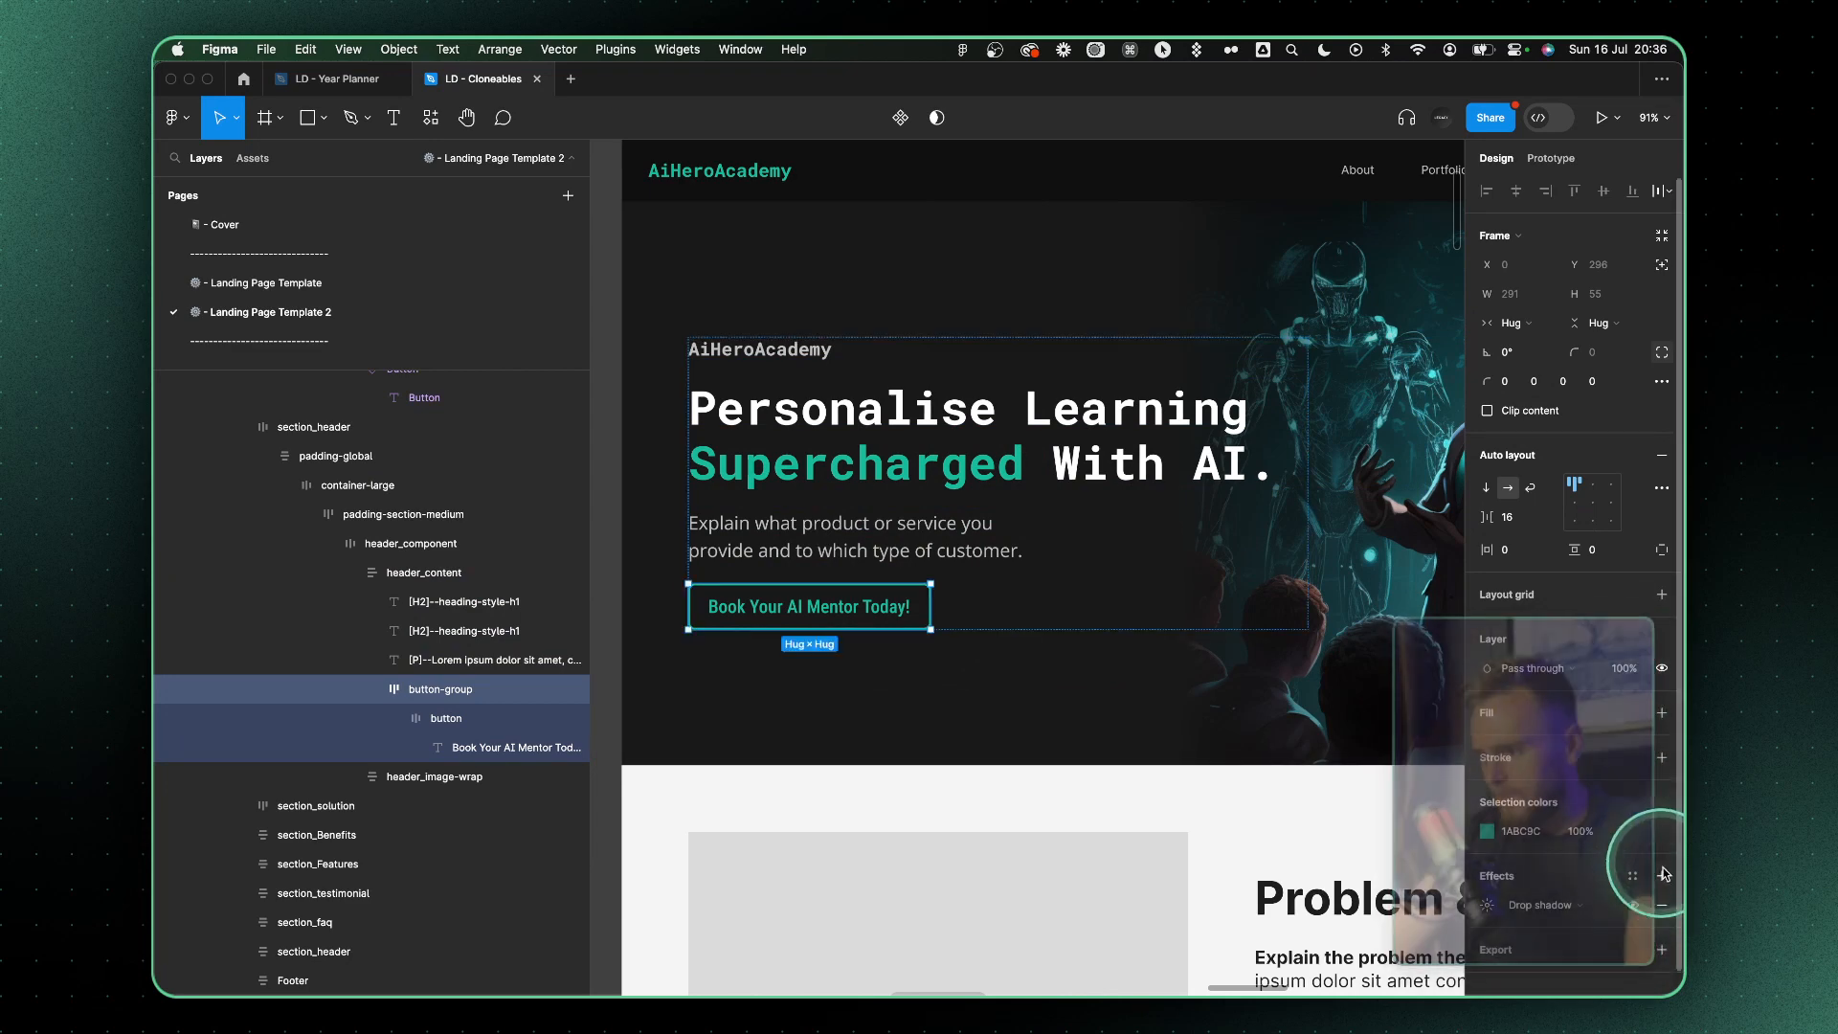
pyautogui.click(1487, 906)
pyautogui.click(1303, 914)
pyautogui.press('super+v')
pyautogui.press('Return')
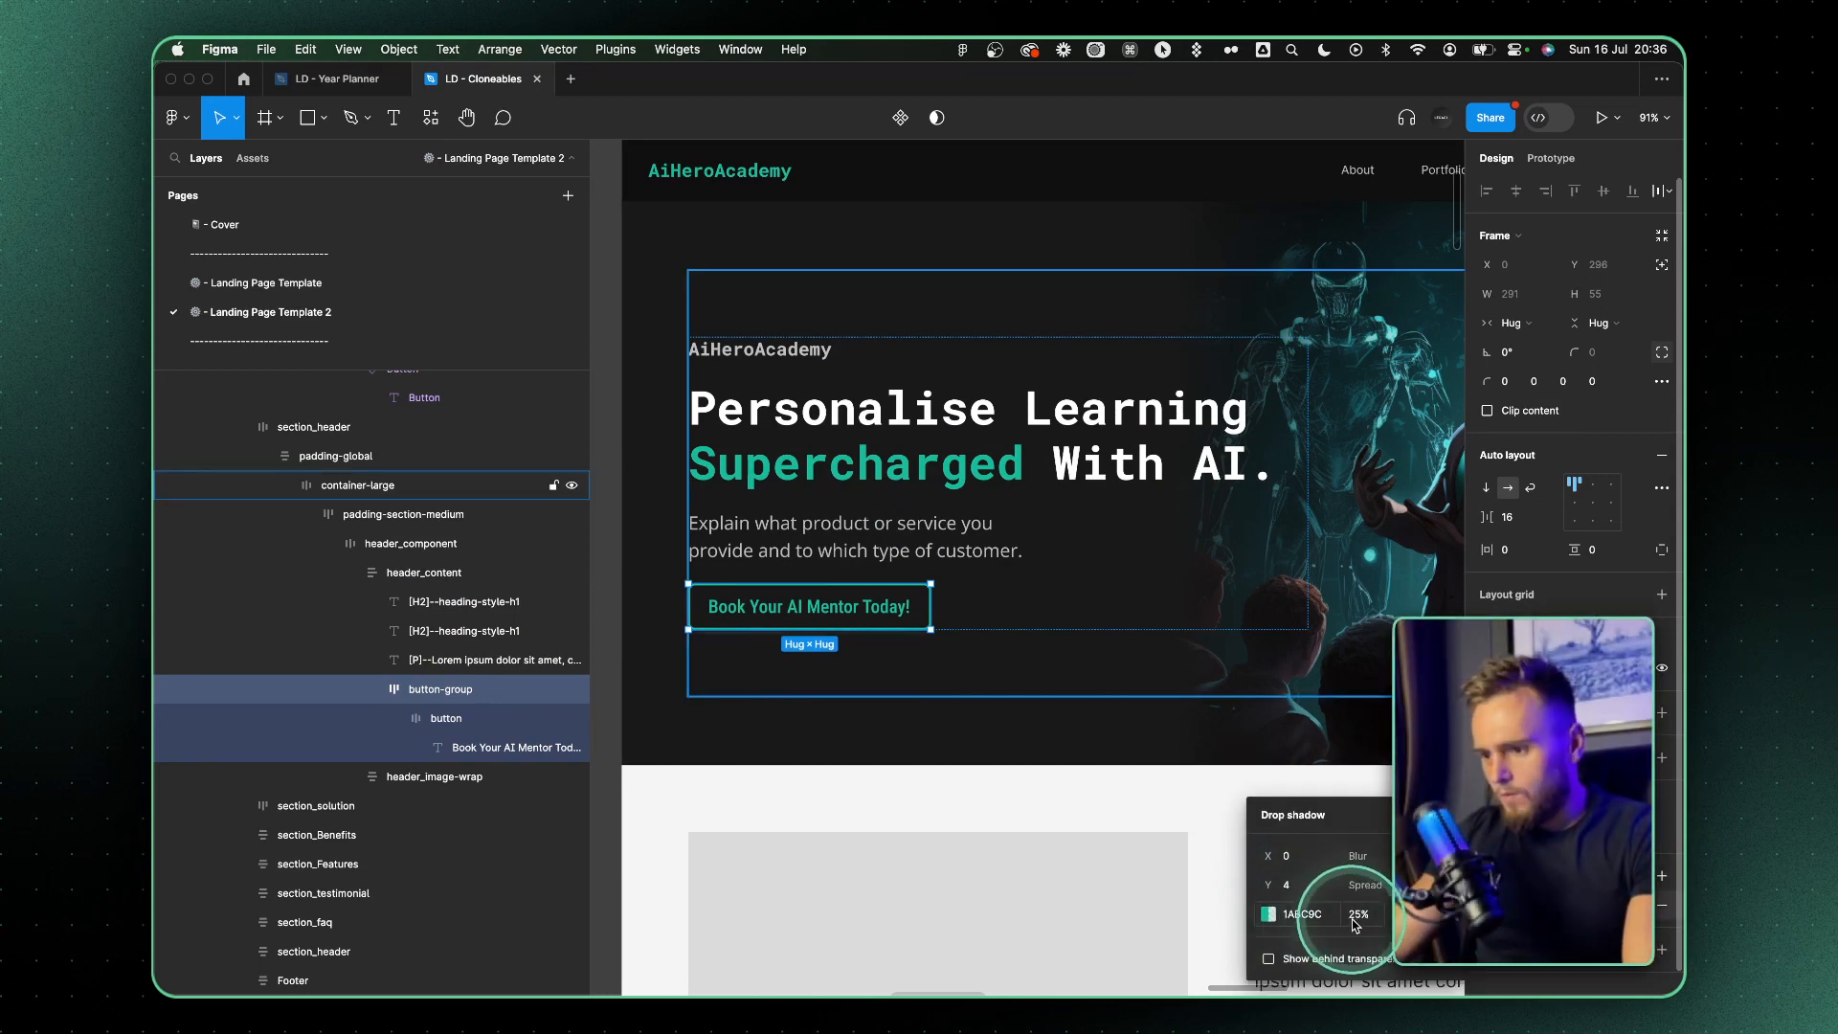
# Set the button-group drop shadow's opacity to 50% and its blur to 40
pyautogui.click(1361, 917)
pyautogui.write('50')
pyautogui.press('Return')
pyautogui.click(1411, 858)
pyautogui.write('10')
pyautogui.press('Return')
pyautogui.write('20')
pyautogui.press('Return')
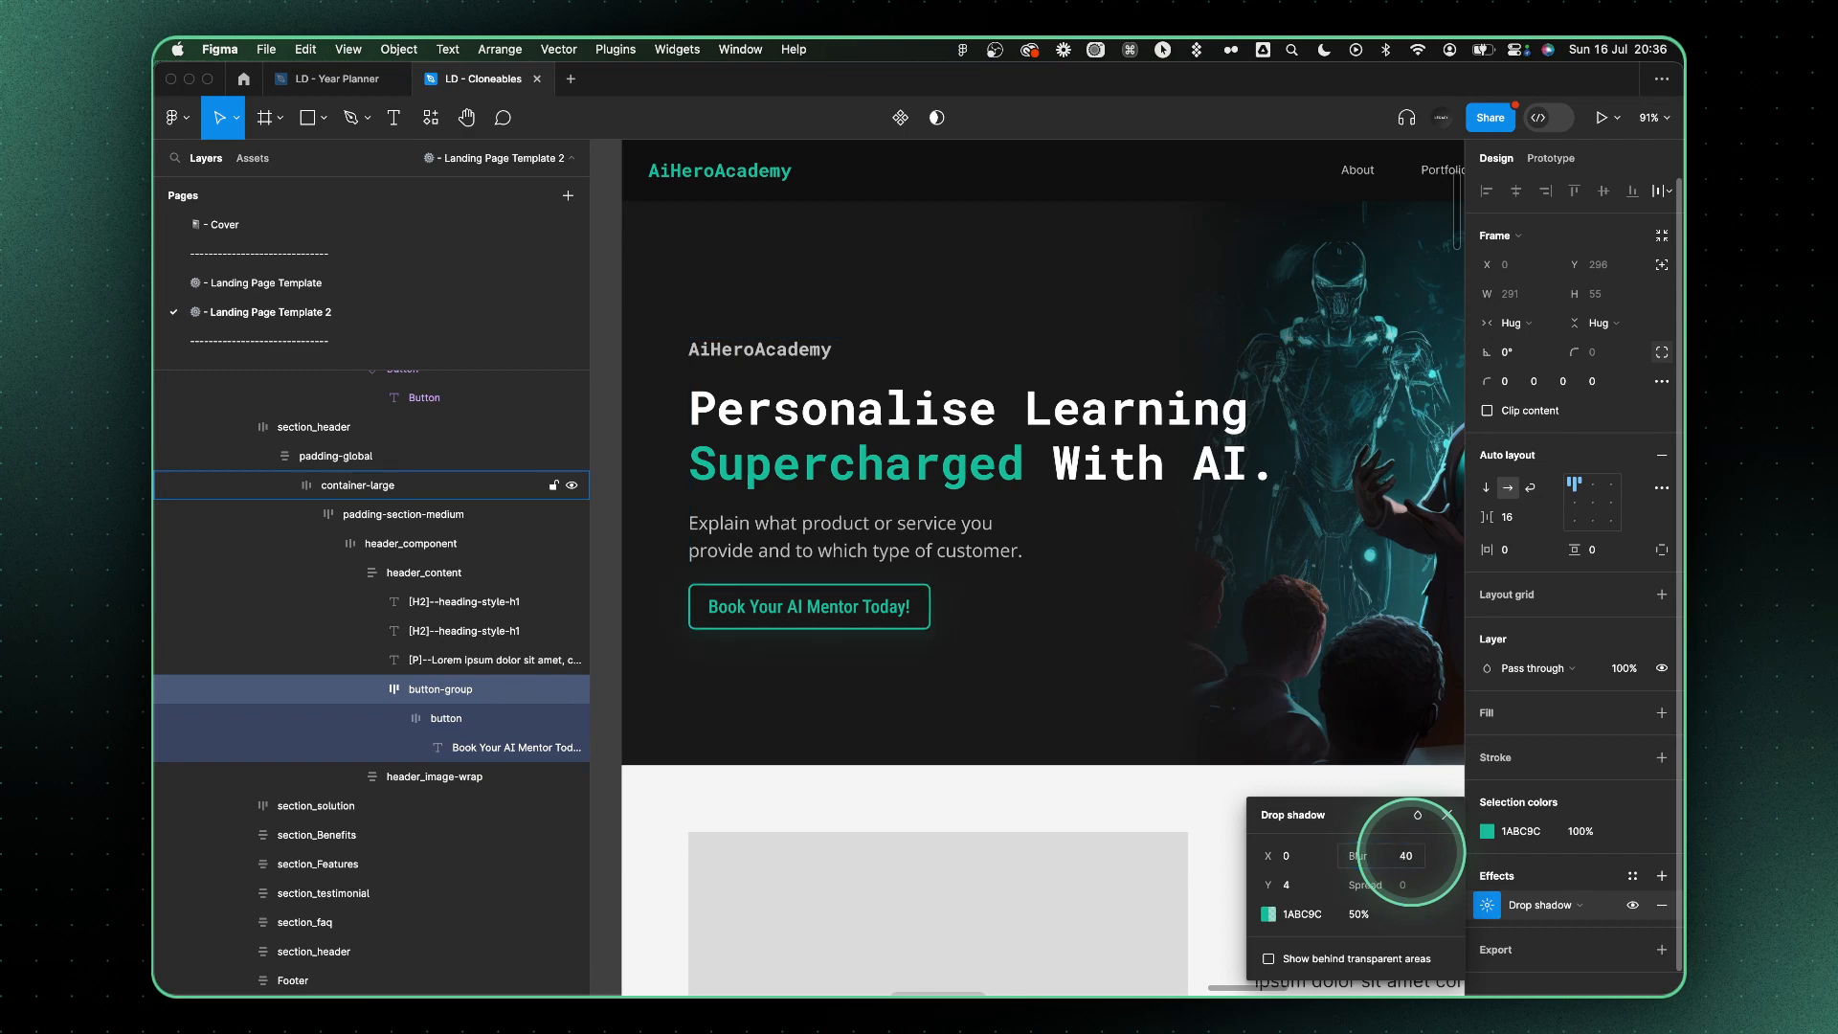
pyautogui.press('Return')
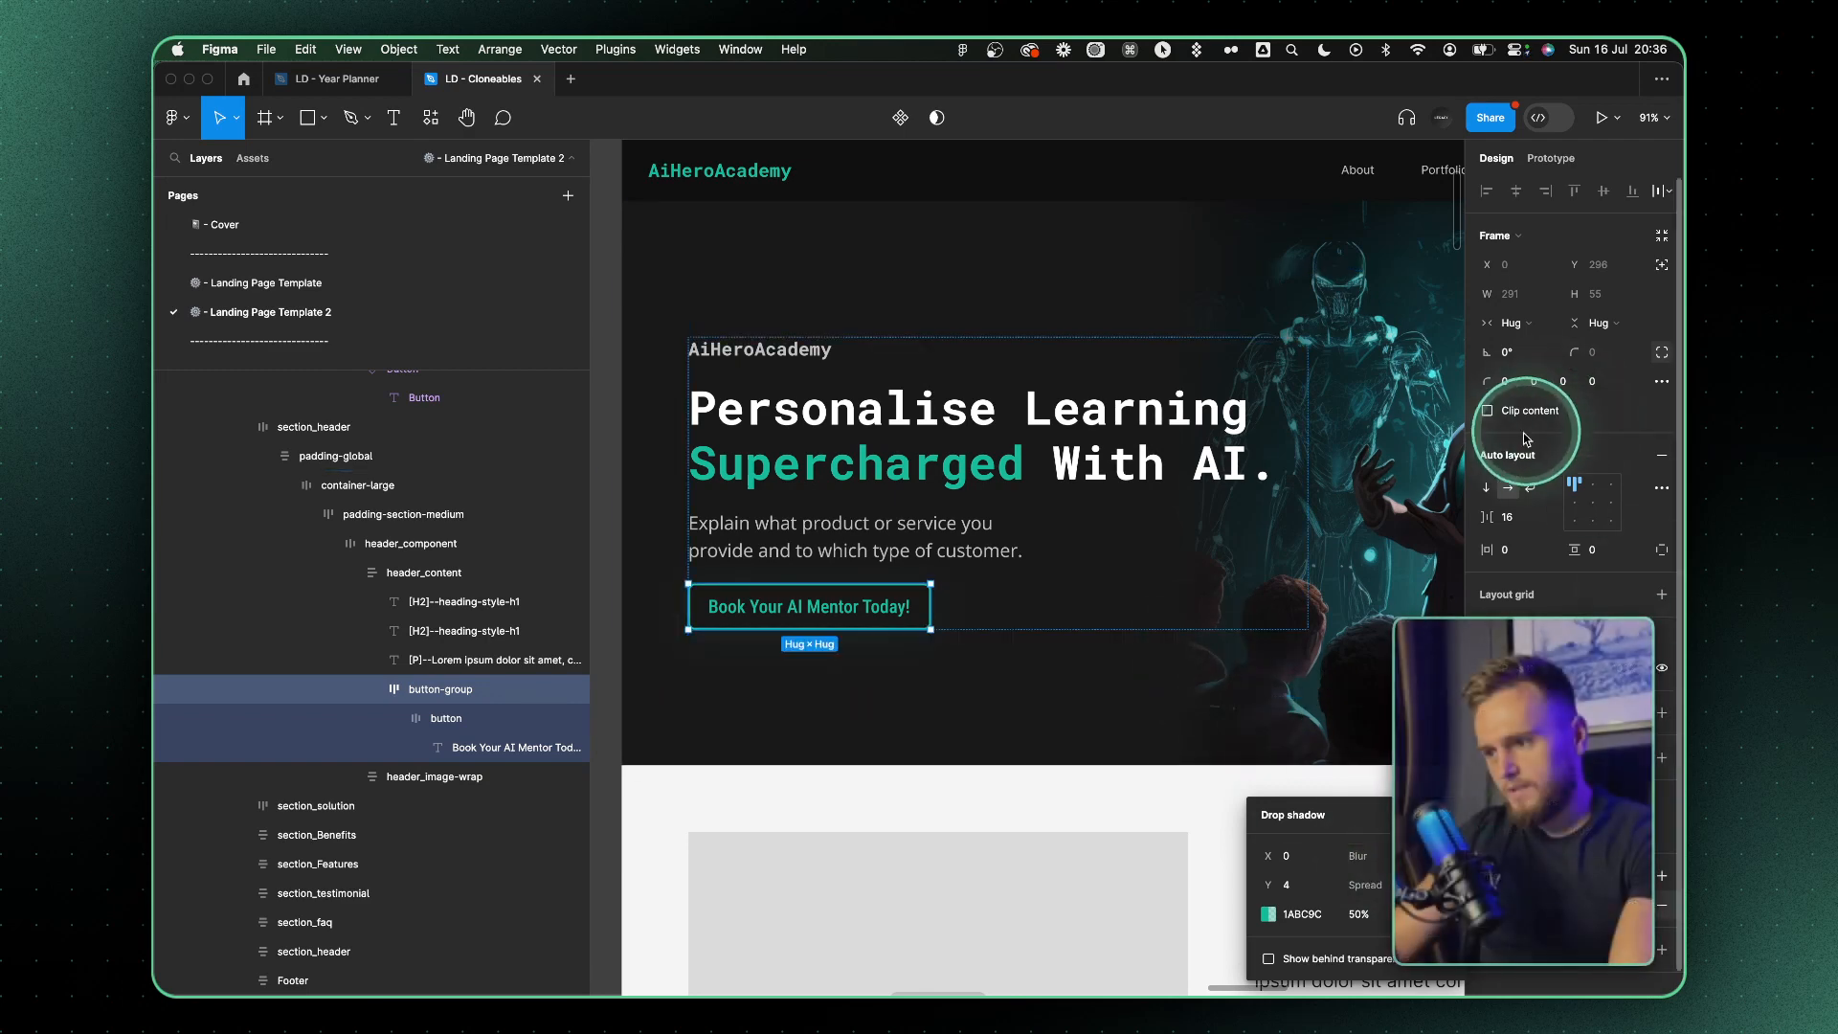
pyautogui.hscroll(2, 1411, 460)
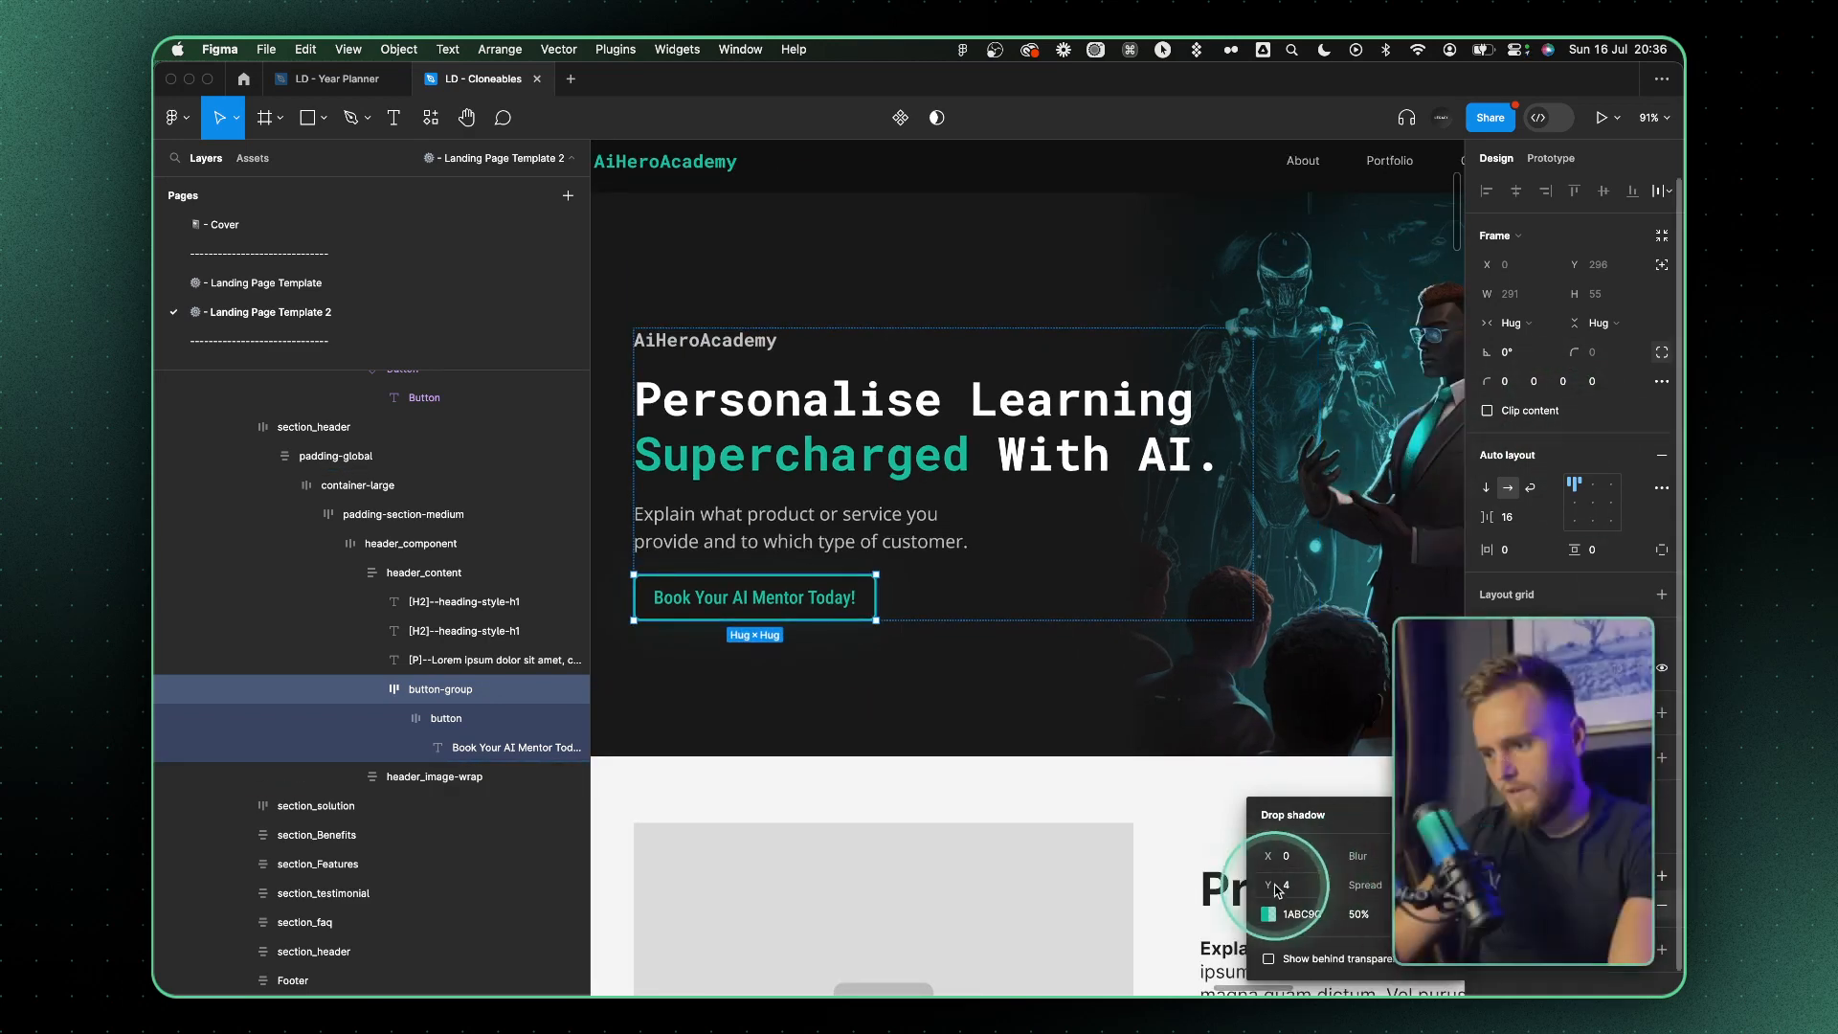
pyautogui.click(1409, 856)
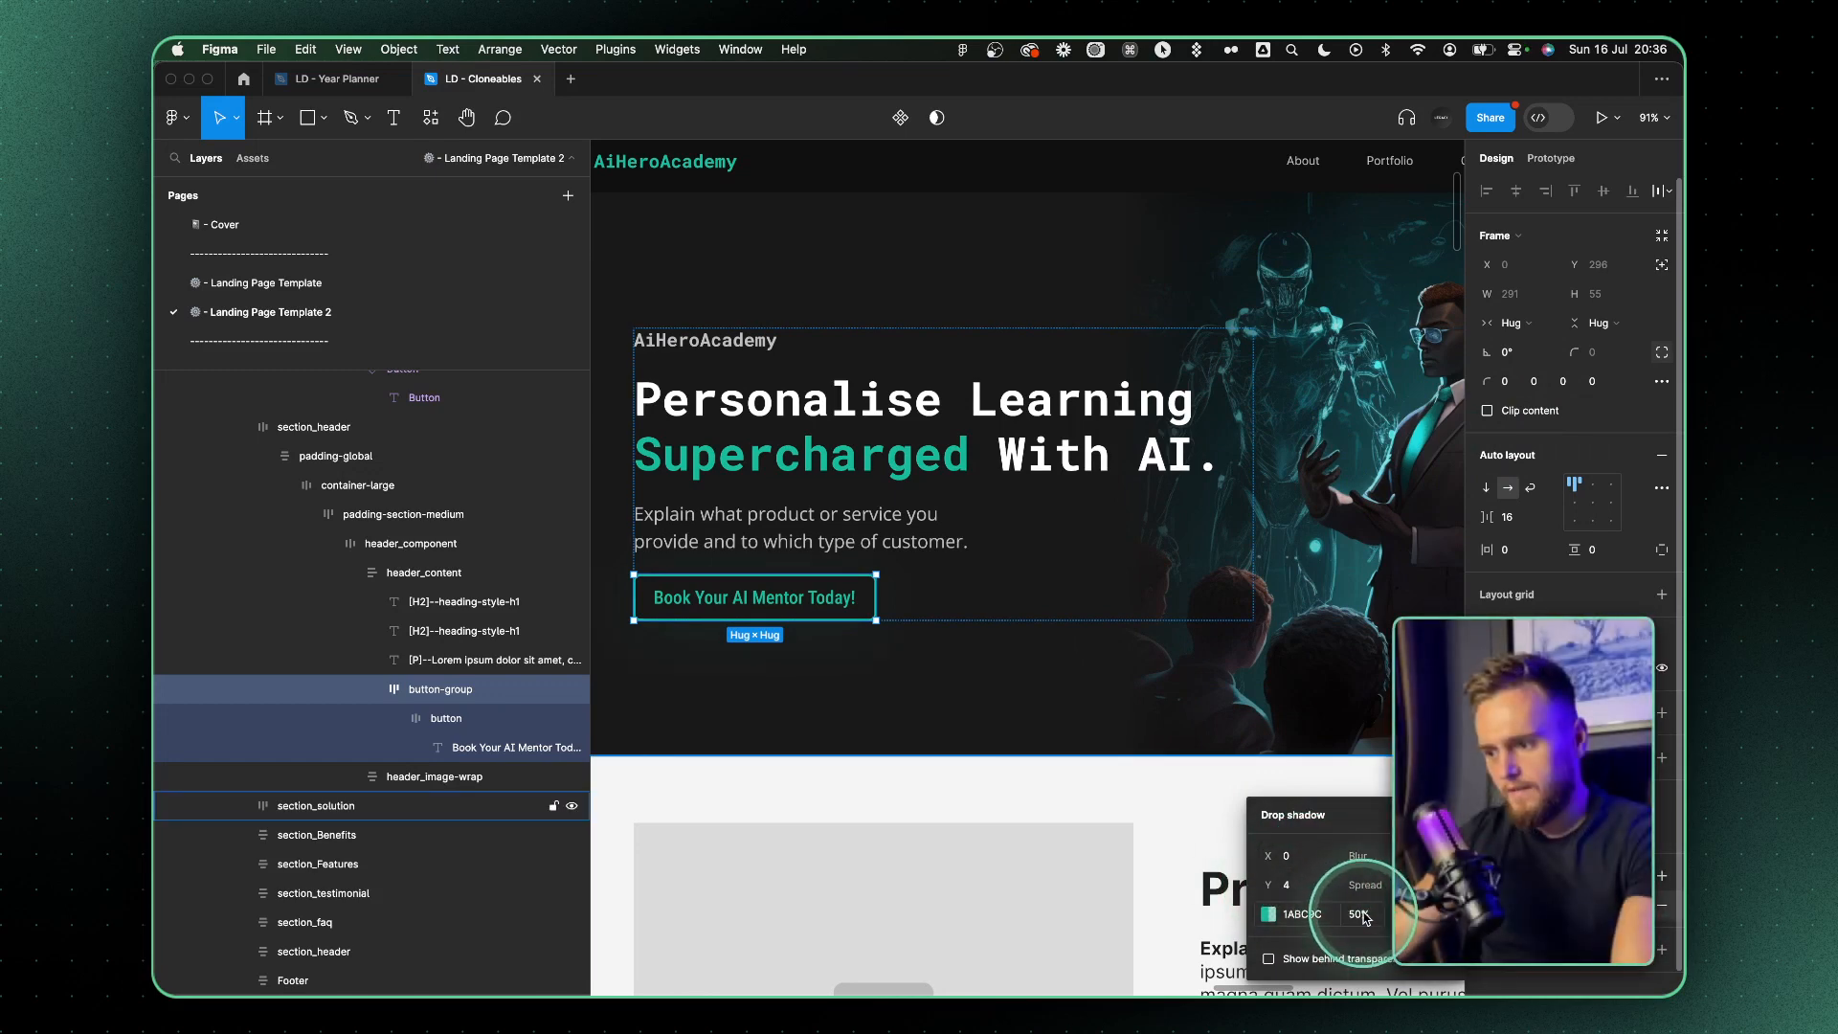
# Replace the hero paragraph with ChatGPT's HERO P1 copy: "Experience personalized learning revolutionized by AI. Embrace a bespoke educational journey with your own 'Superhero Mentor"
pyautogui.click(1170, 740)
pyautogui.scroll(-5, 1172, 741)
pyautogui.doubleClick(893, 685)
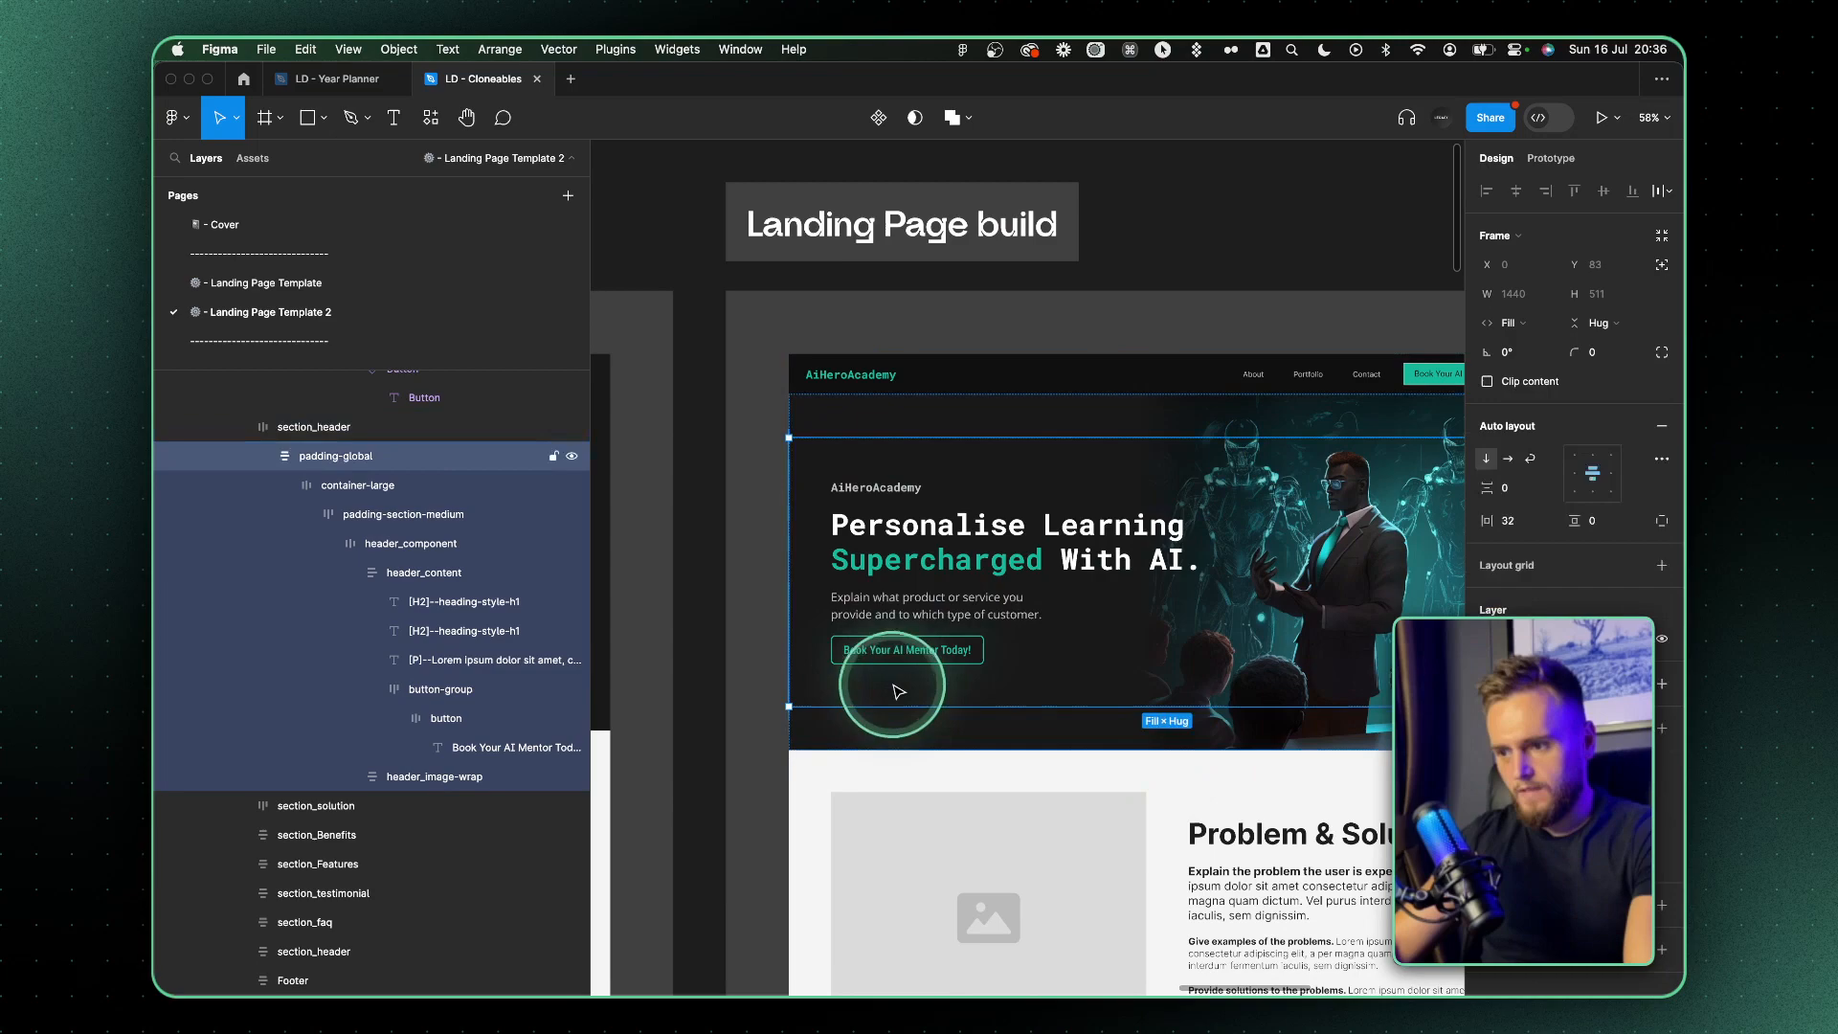
pyautogui.doubleClick(955, 636)
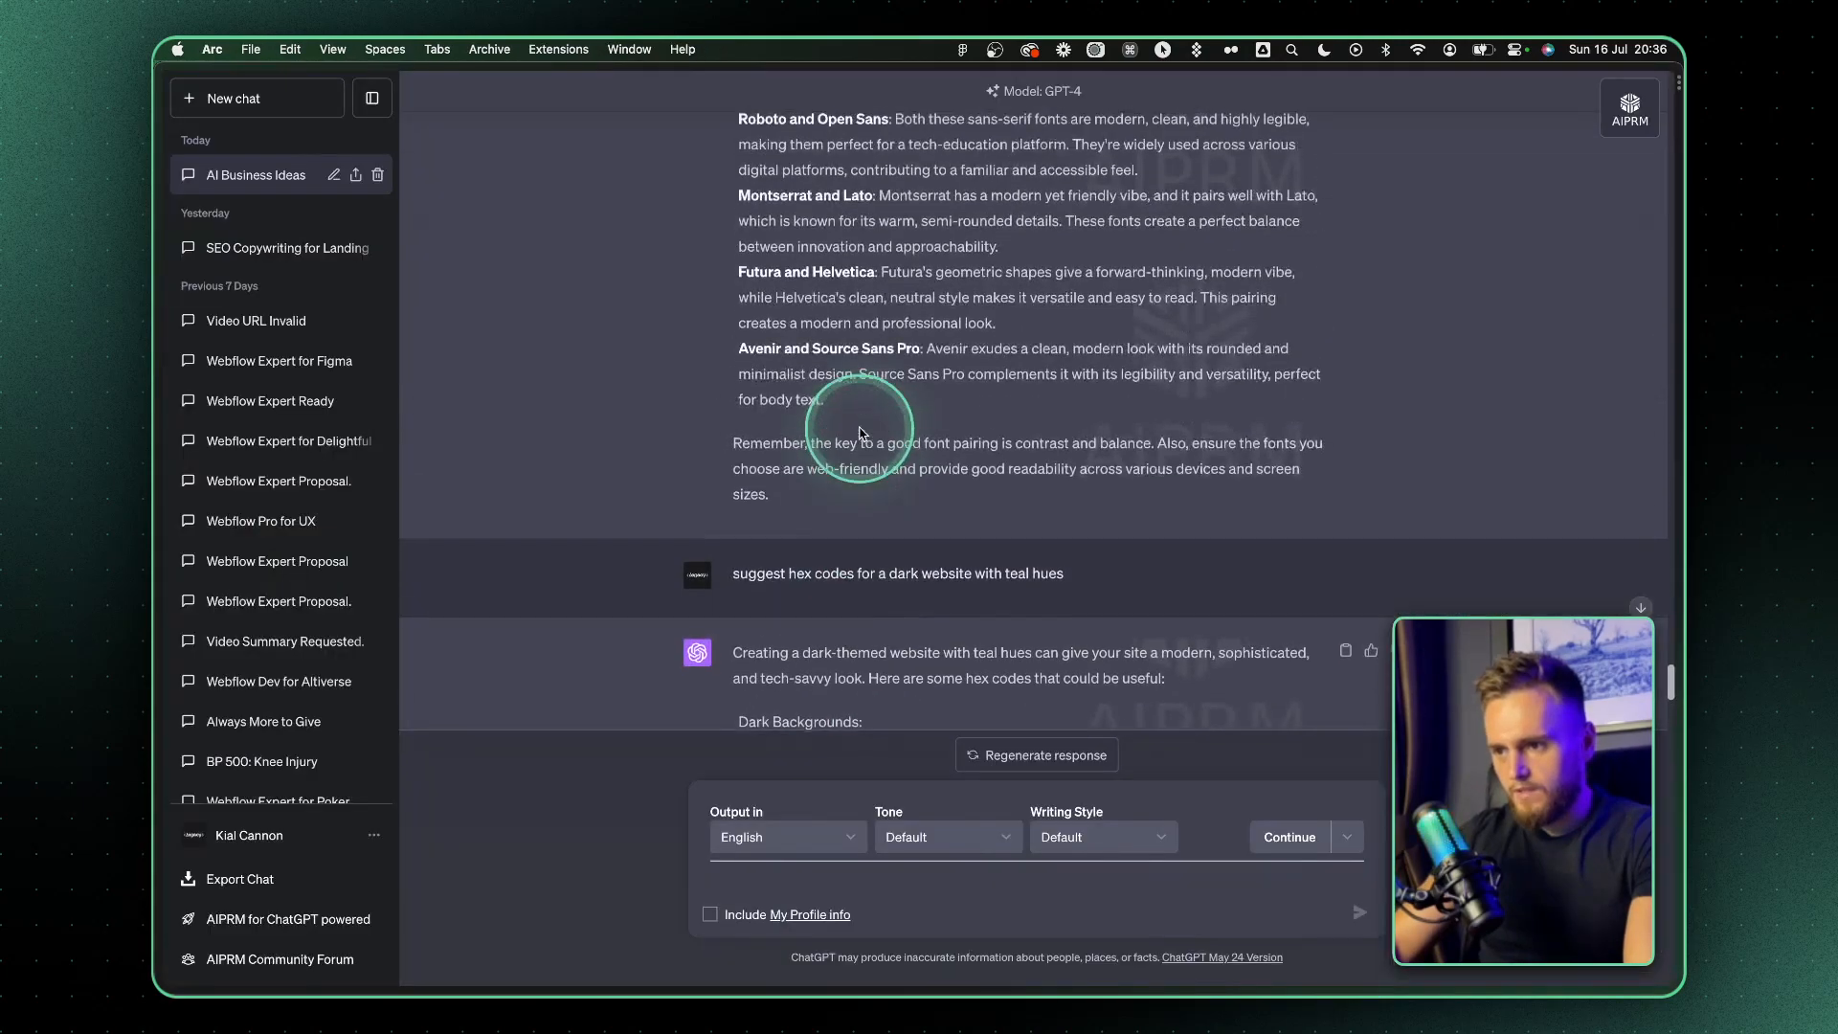
pyautogui.scroll(-5, 859, 432)
pyautogui.scroll(10, 860, 433)
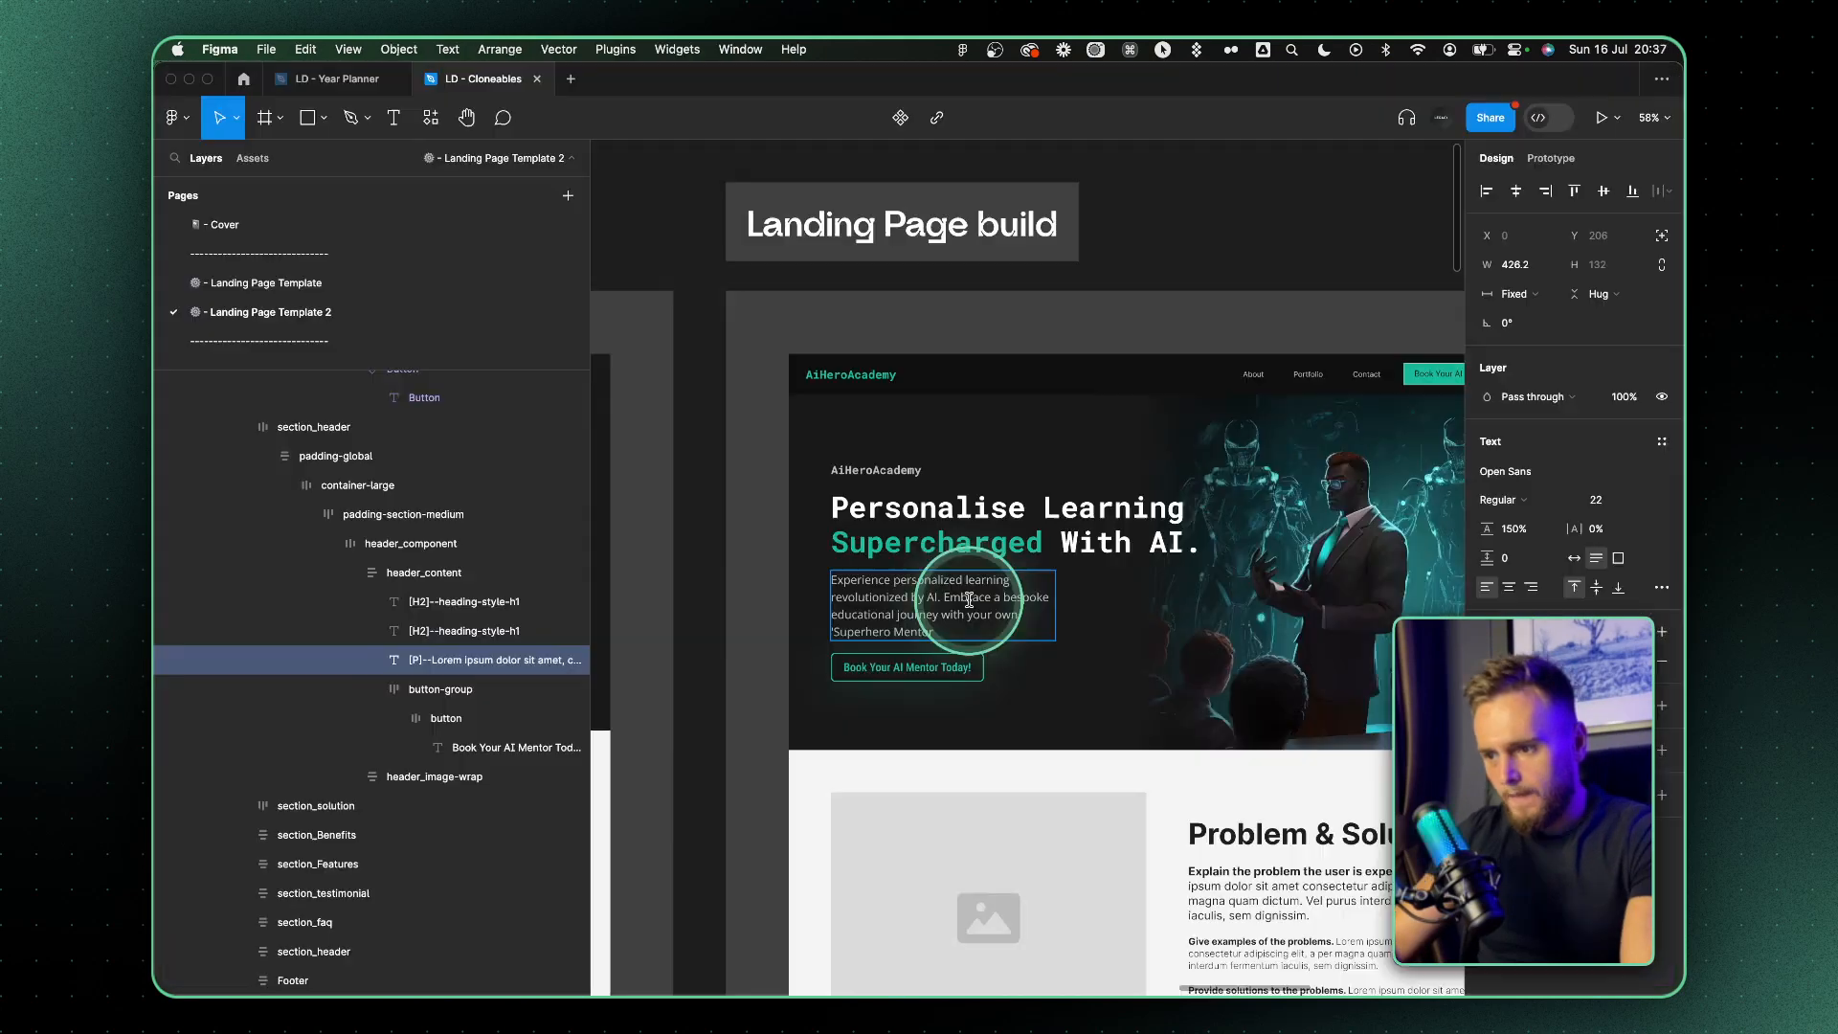
pyautogui.scroll(3, 969, 599)
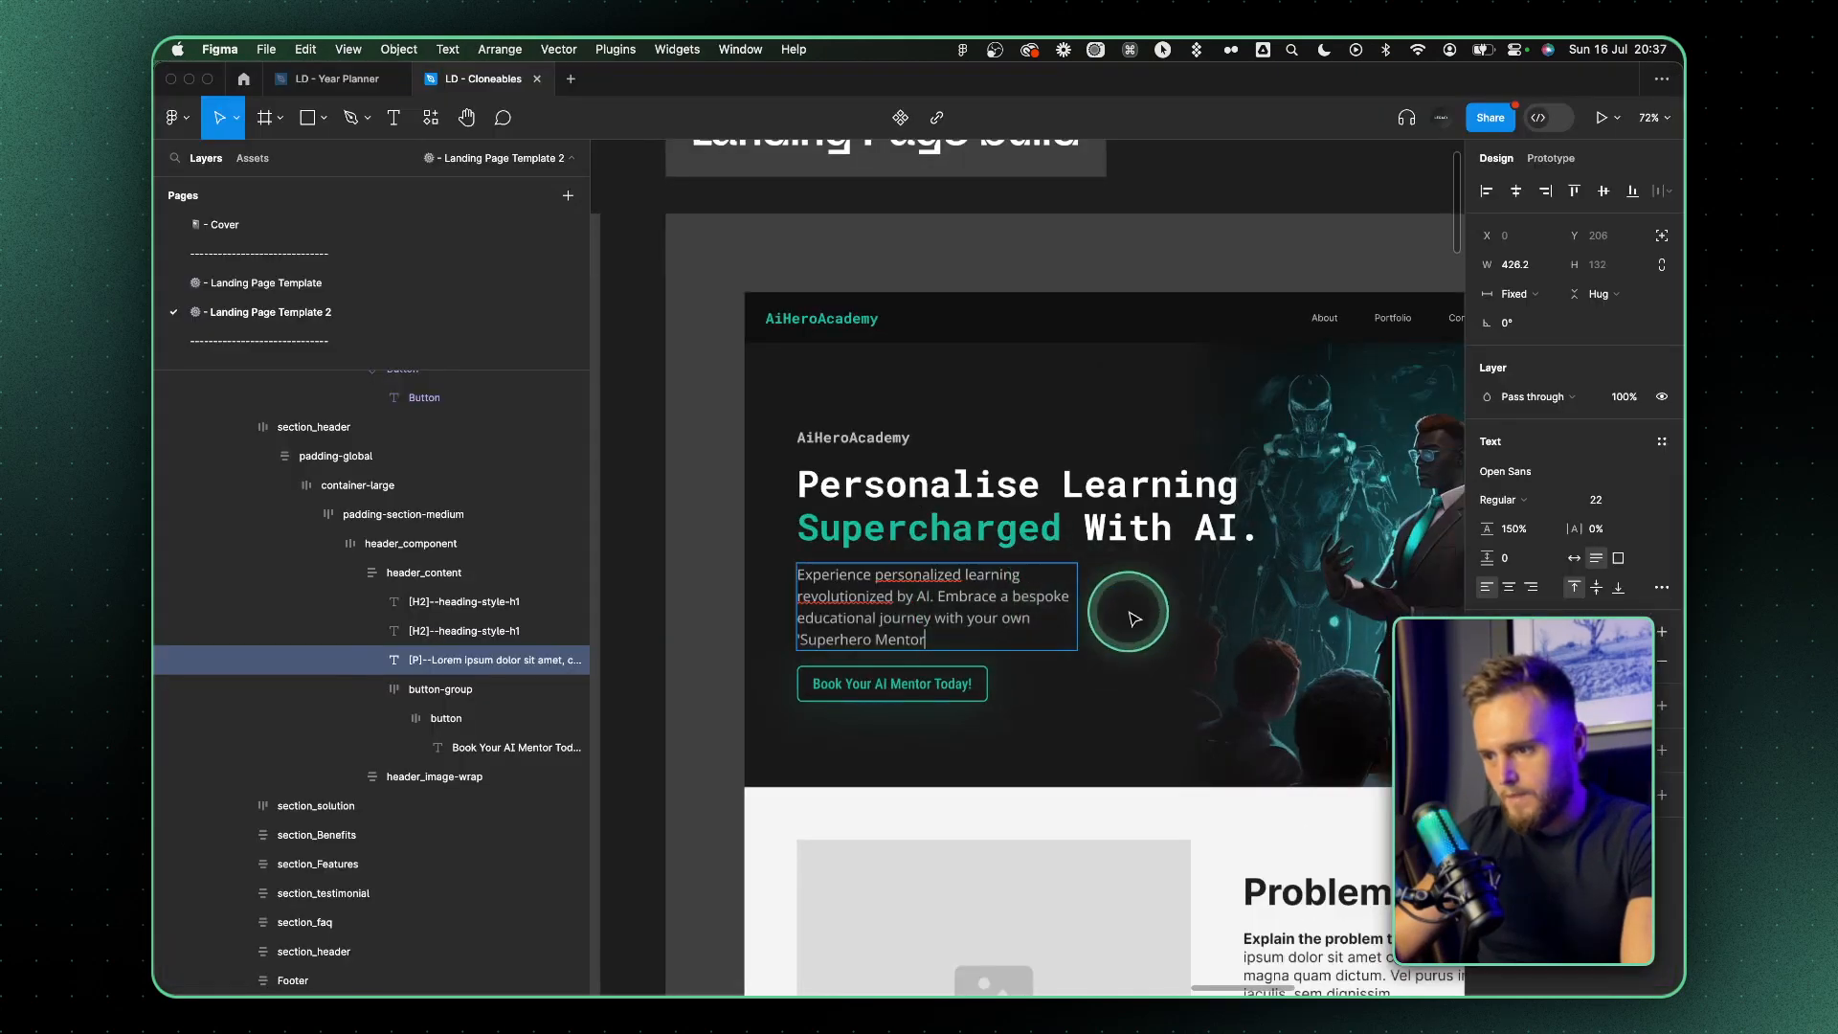
# Widen the hero paragraph's text box to about 498 so the copy wraps onto three lines
pyautogui.moveTo(1077, 608); pyautogui.dragTo(1124, 607)
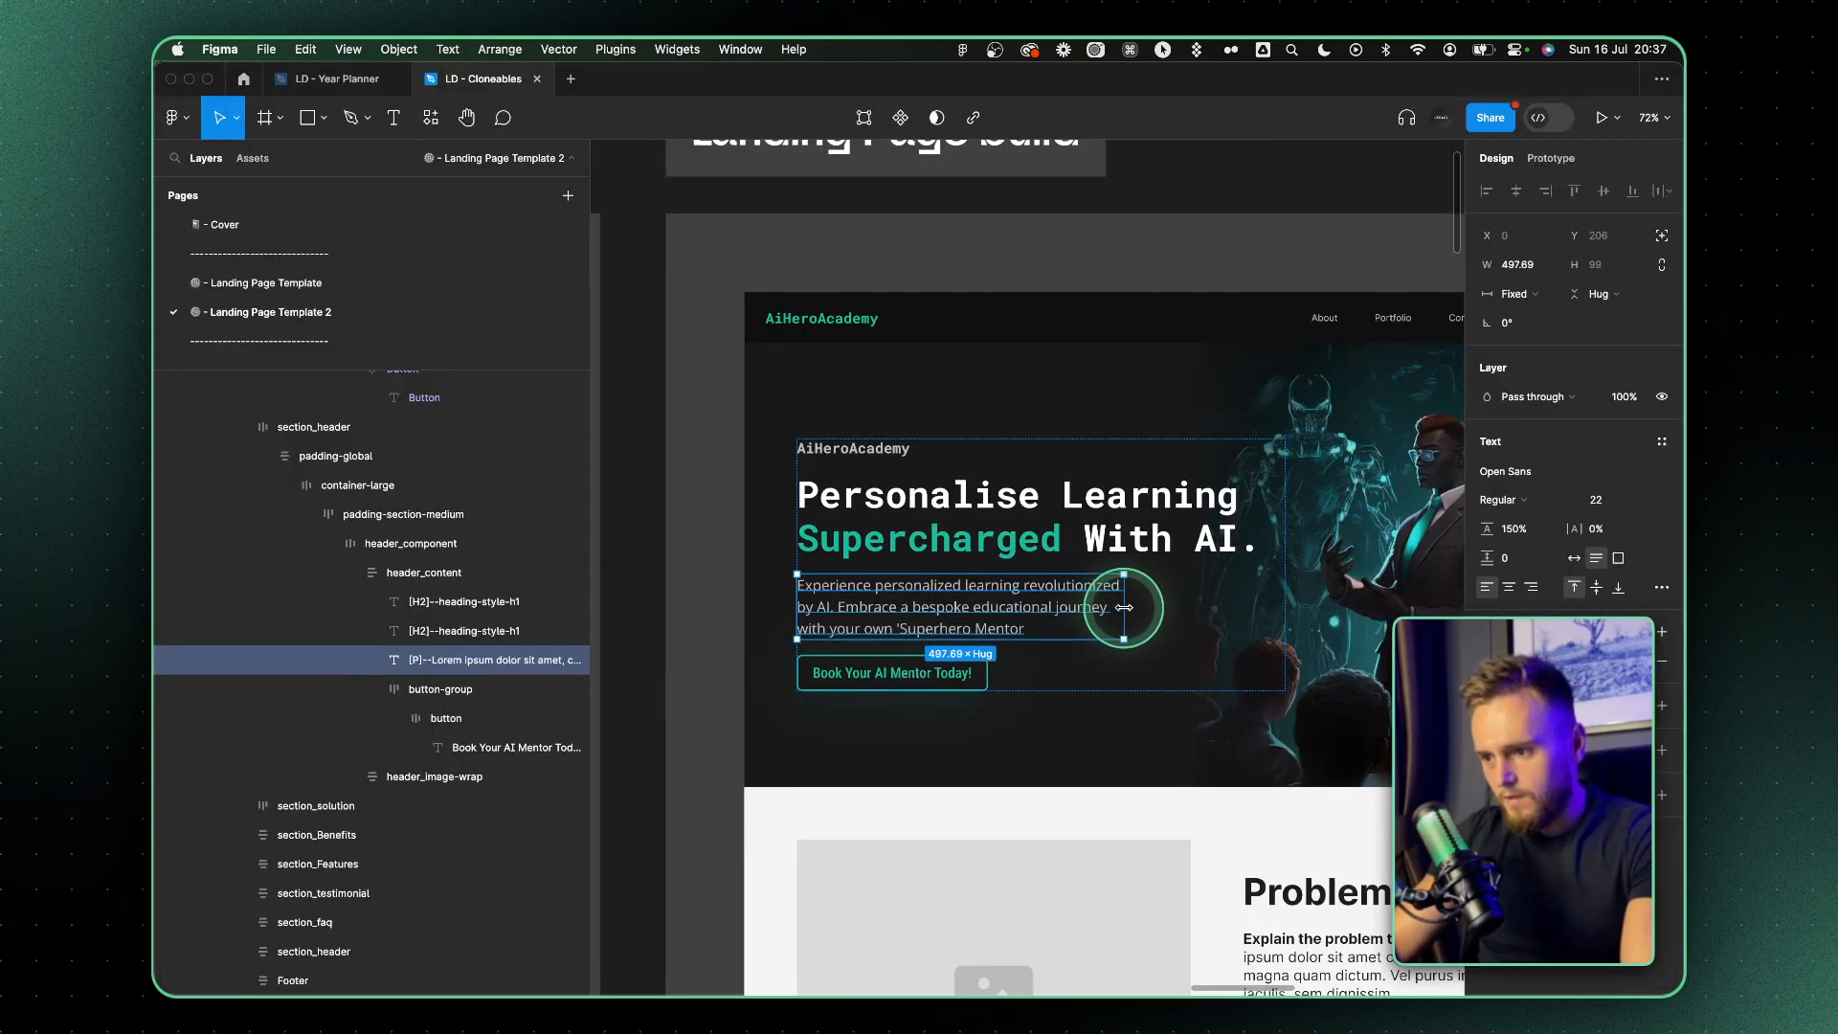
pyautogui.click(1206, 614)
pyautogui.click(1198, 734)
pyautogui.doubleClick(1130, 627)
pyautogui.doubleClick(1057, 563)
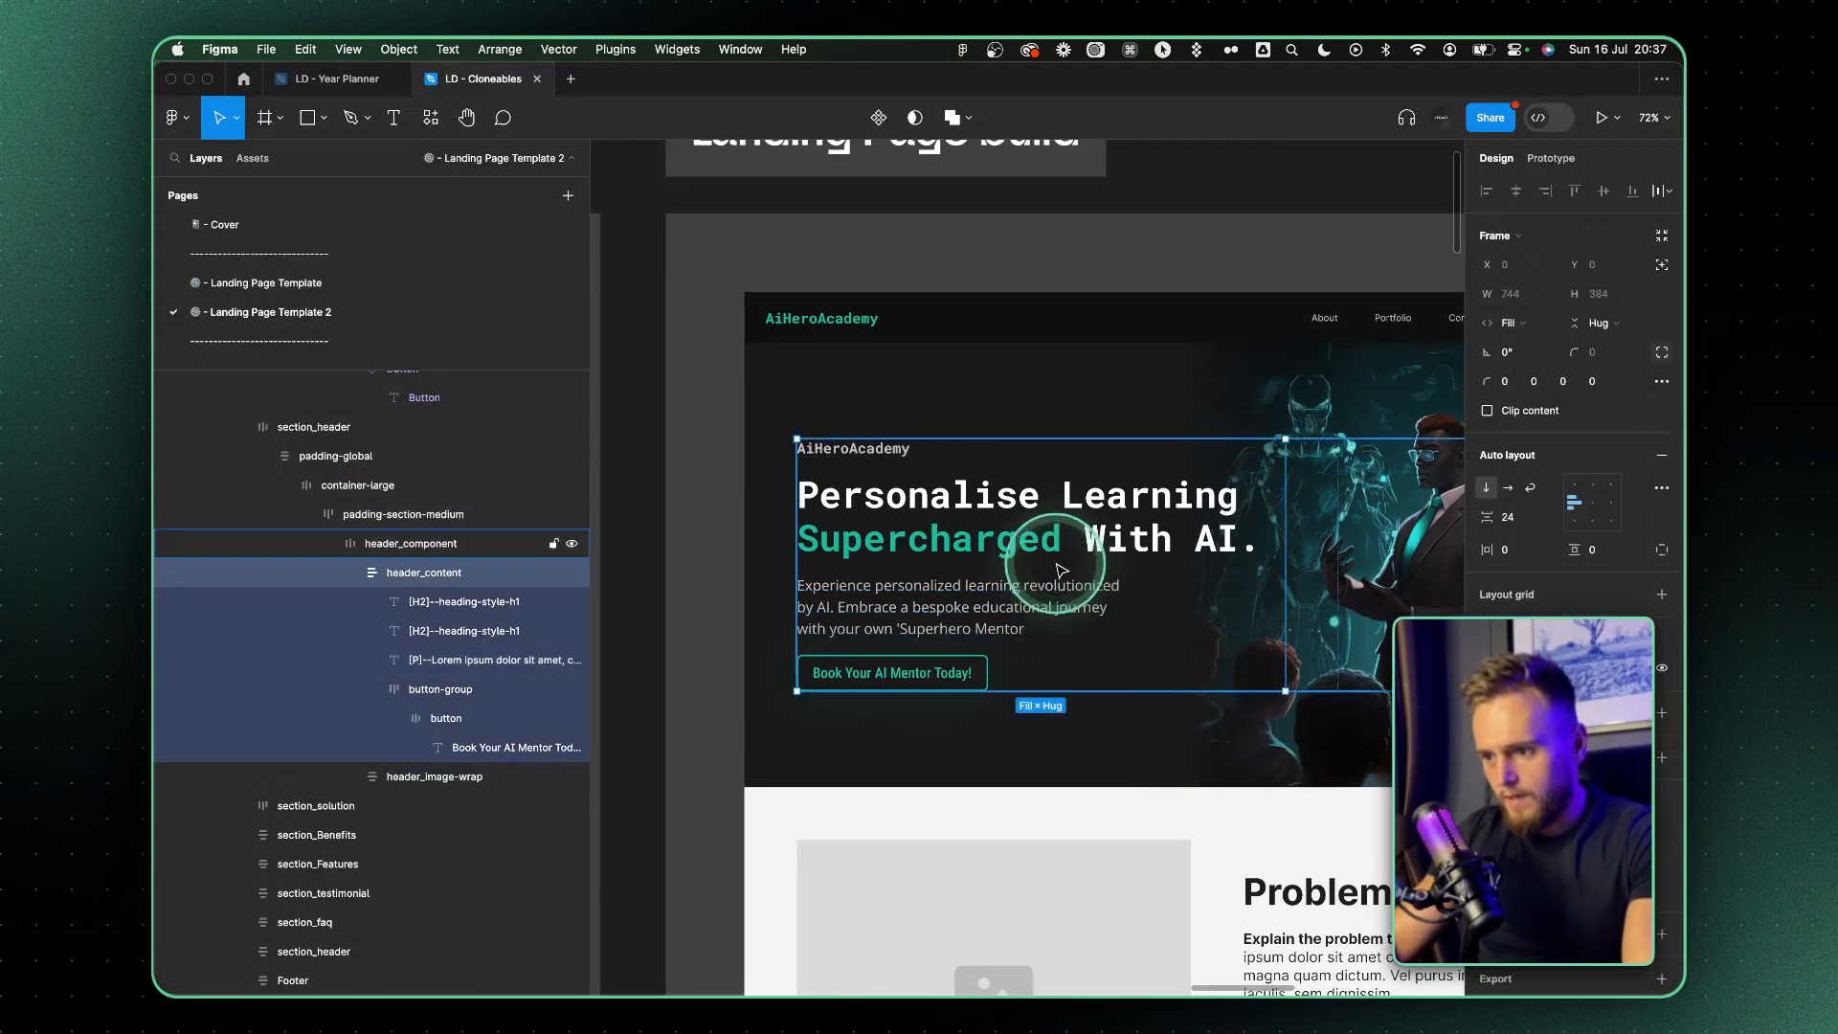
pyautogui.doubleClick(1057, 561)
pyautogui.moveTo(1058, 561); pyautogui.dragTo(1072, 583)
pyautogui.click(1037, 415)
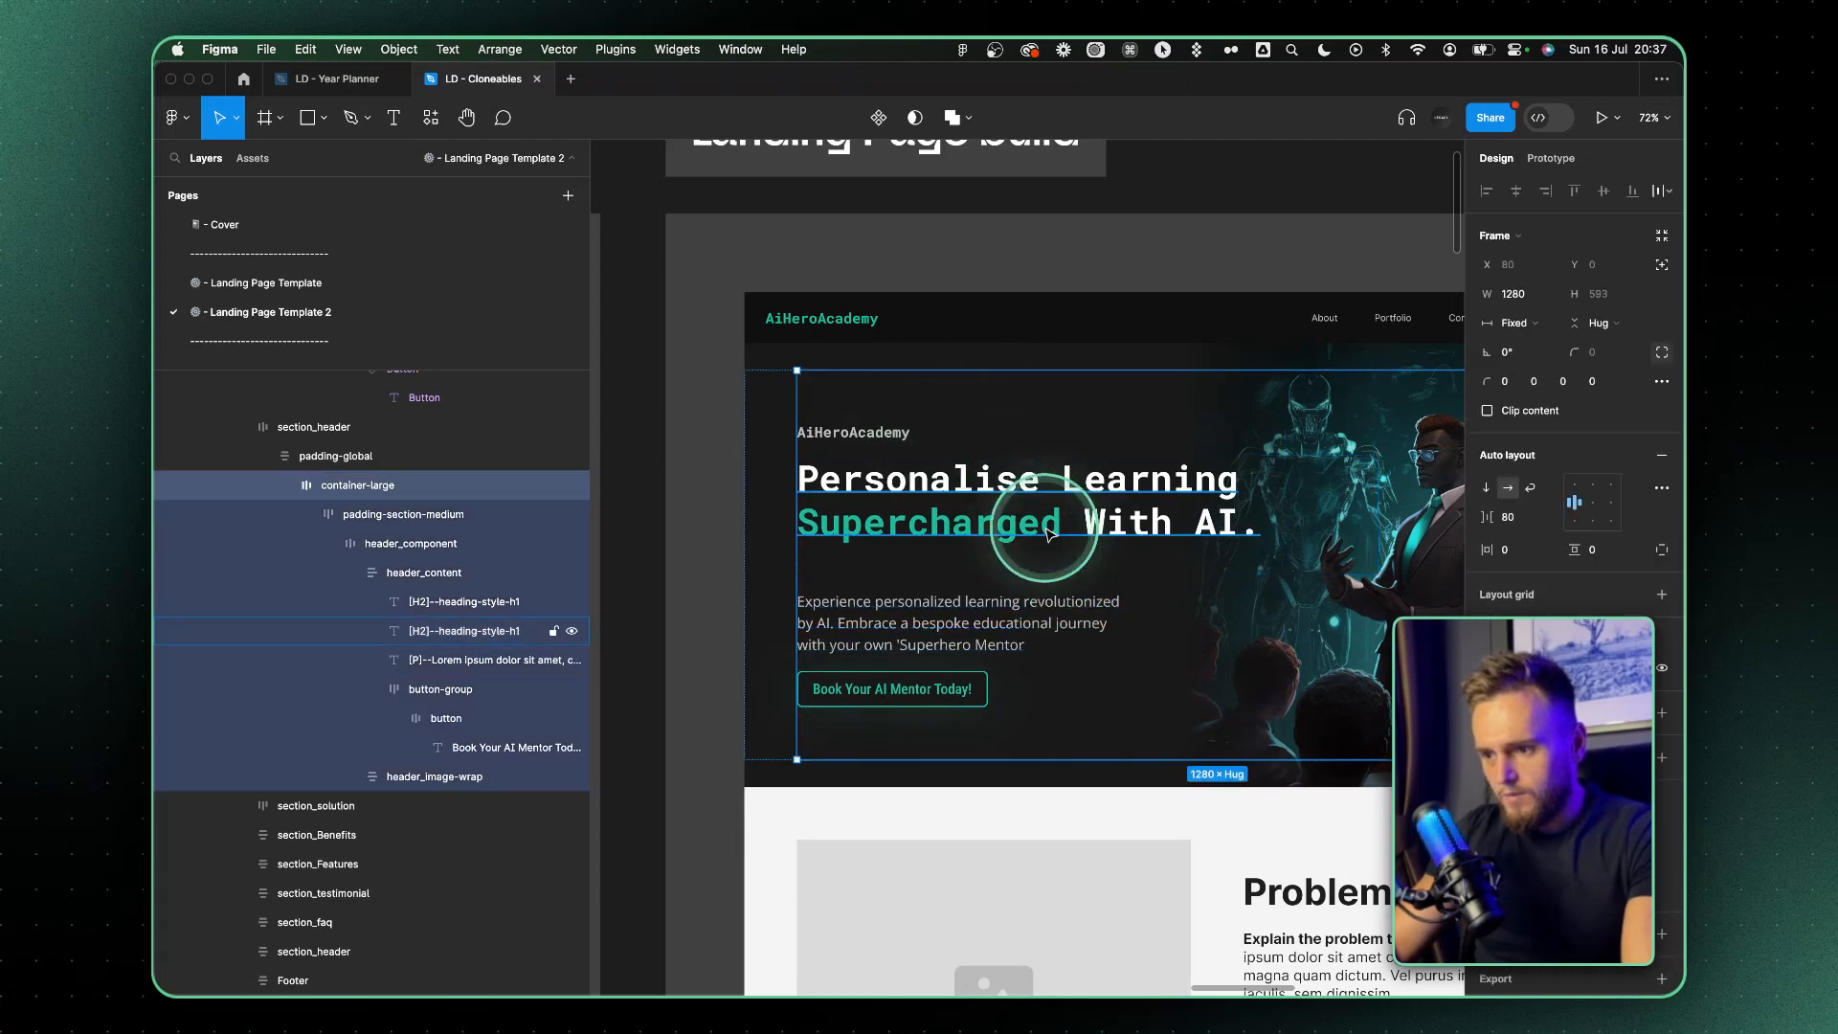
pyautogui.press('super+z')
pyautogui.press('super+z')
pyautogui.click(1134, 703)
# Try the light grey BFC0C0 from ChatGPT's color list as the Problem & Solution section's background fill
pyautogui.scroll(-5, 1135, 706)
pyautogui.hscroll(3, 1136, 707)
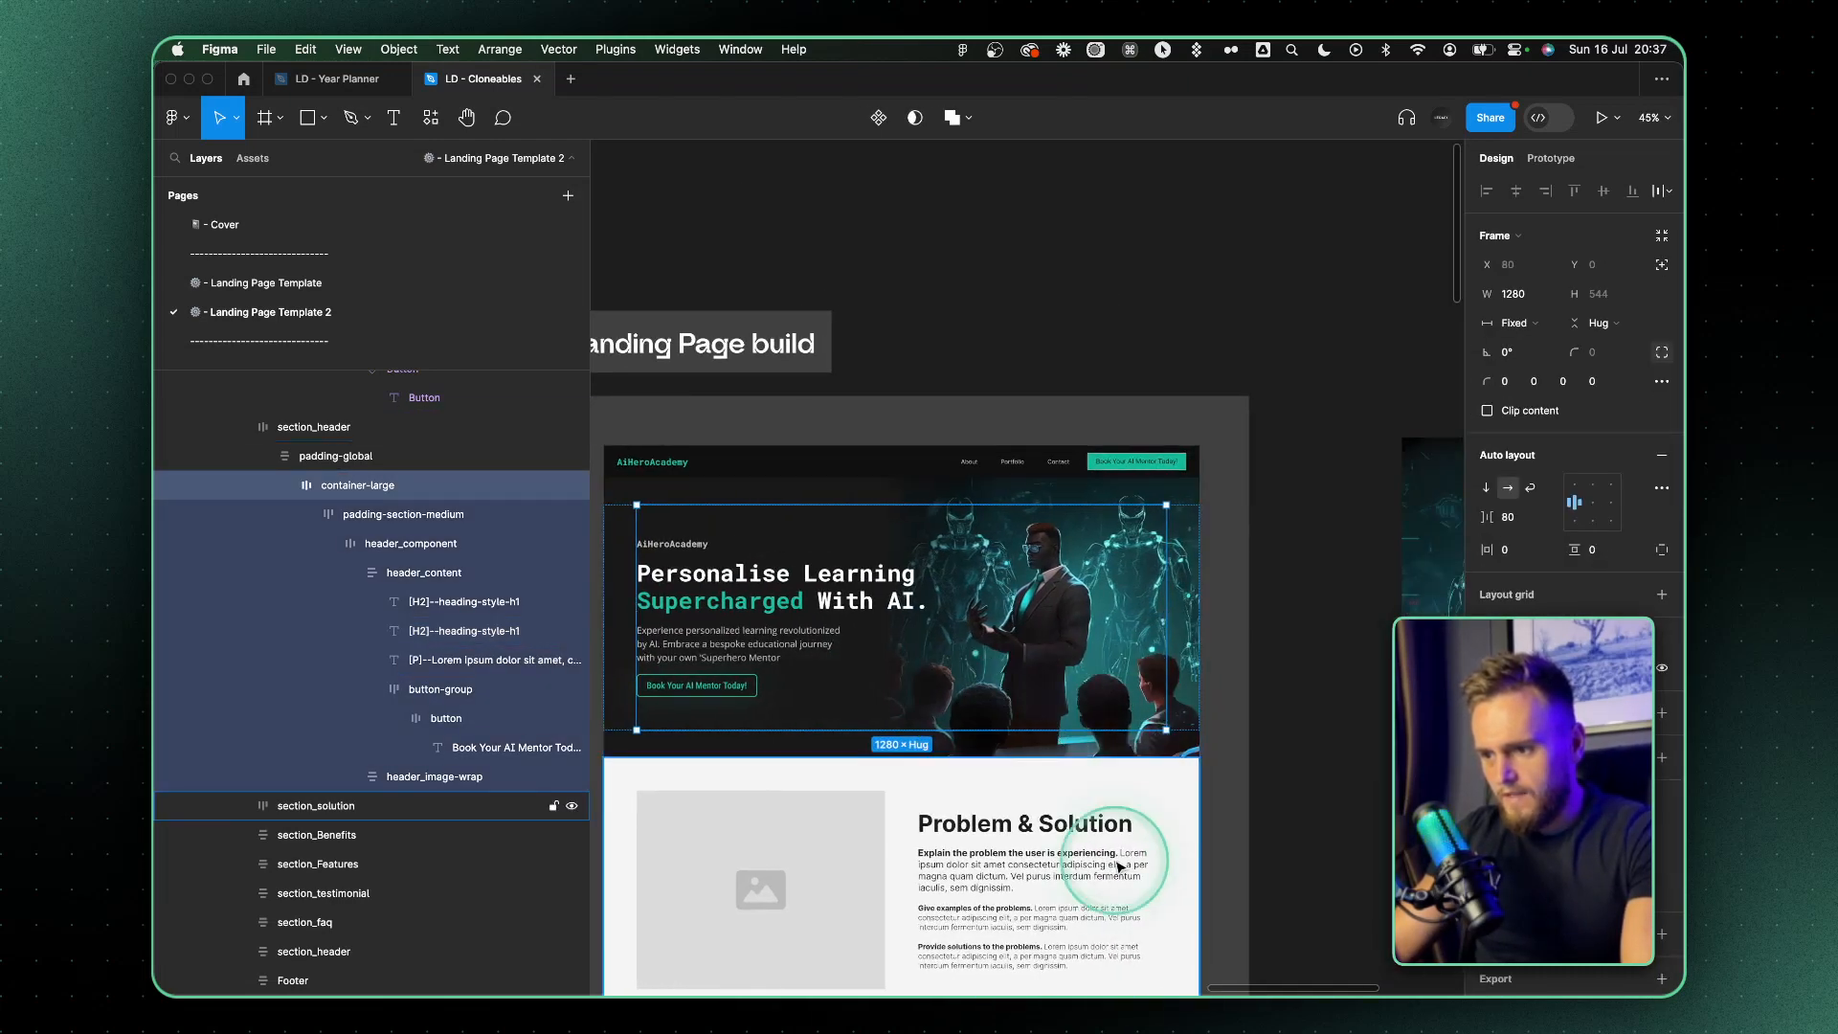
pyautogui.moveTo(1116, 865); pyautogui.dragTo(1203, 669)
pyautogui.press('super+Tab')
pyautogui.scroll(-15, 856, 498)
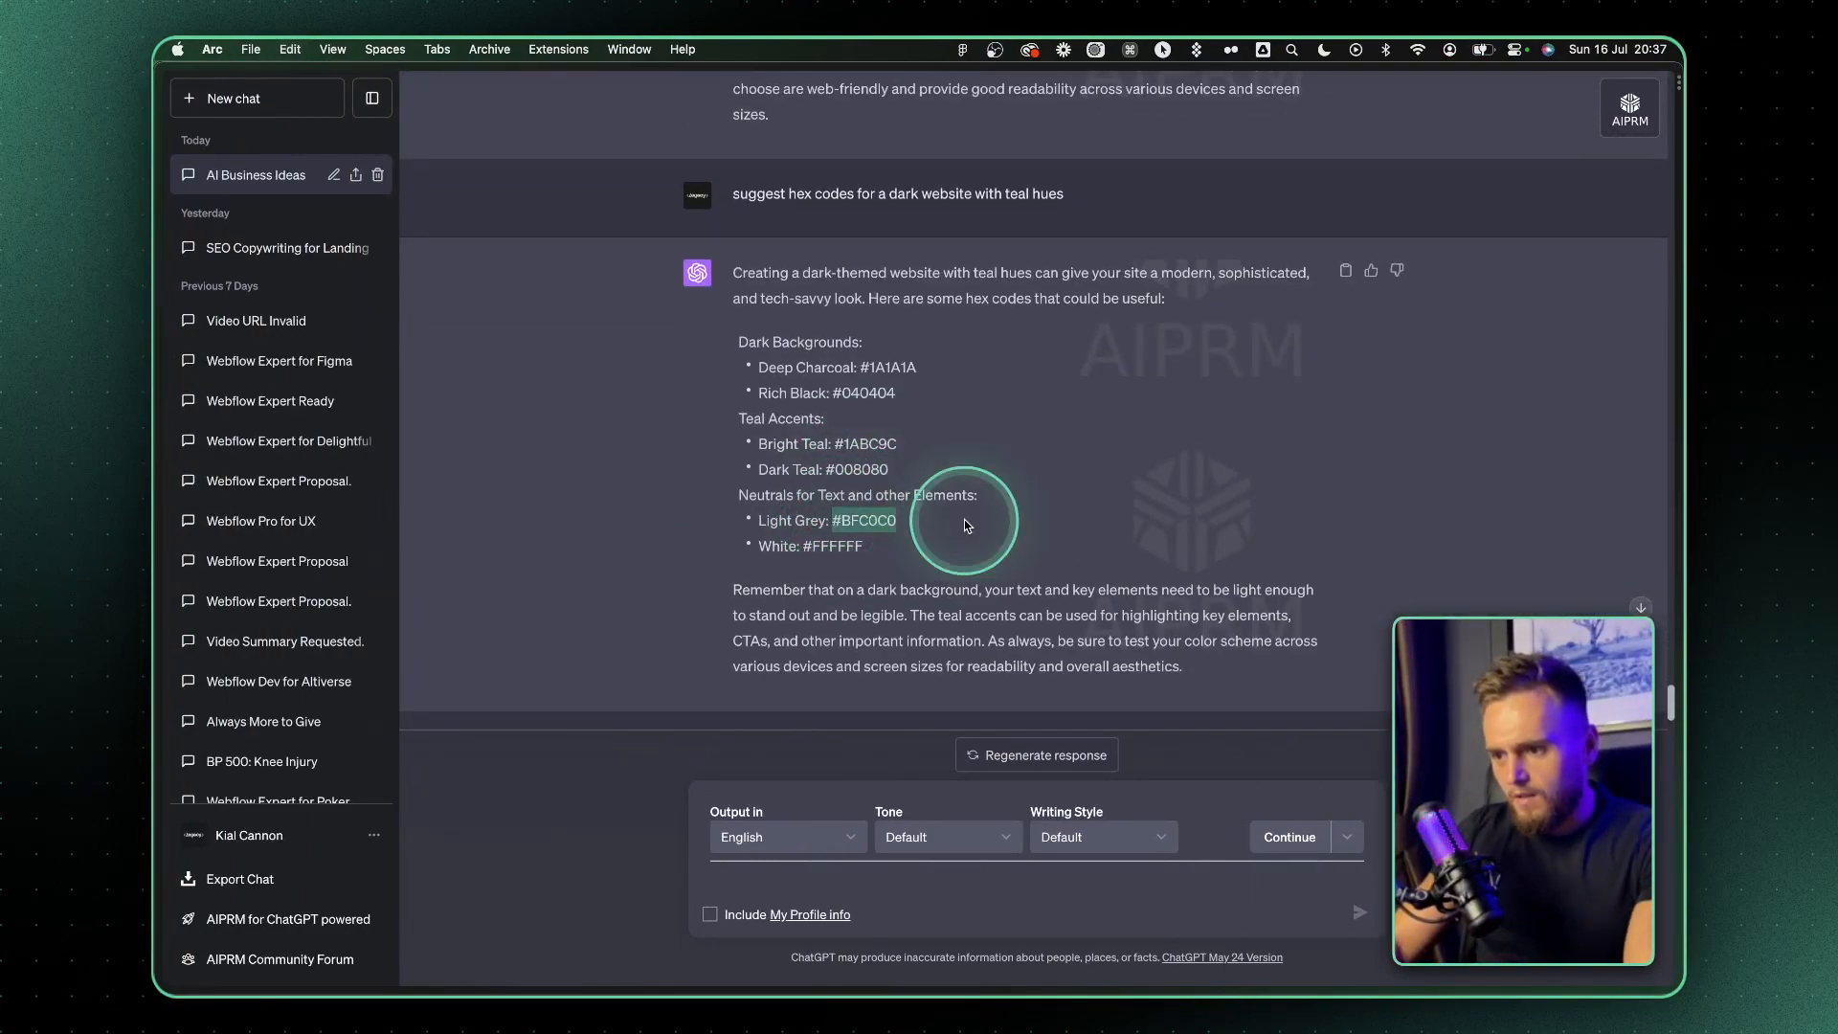
pyautogui.press('super+Tab')
pyautogui.doubleClick(917, 586)
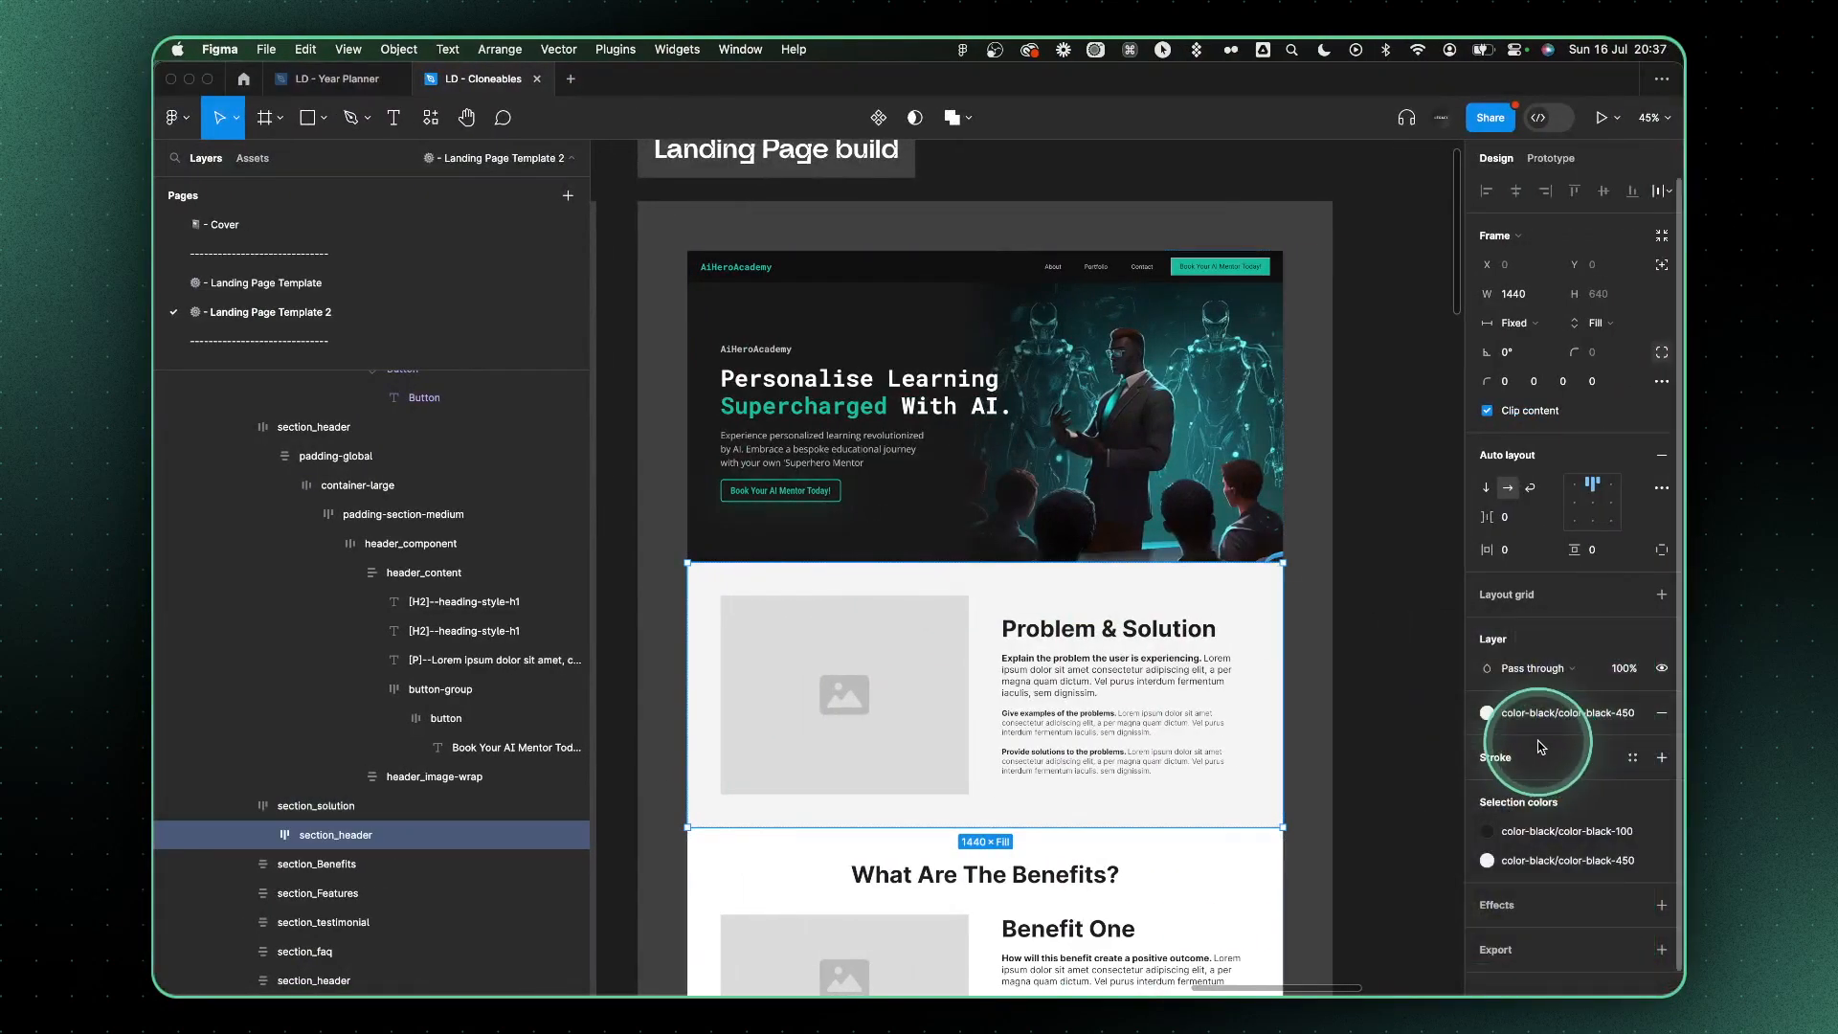
pyautogui.press('super+v')
pyautogui.press('Return')
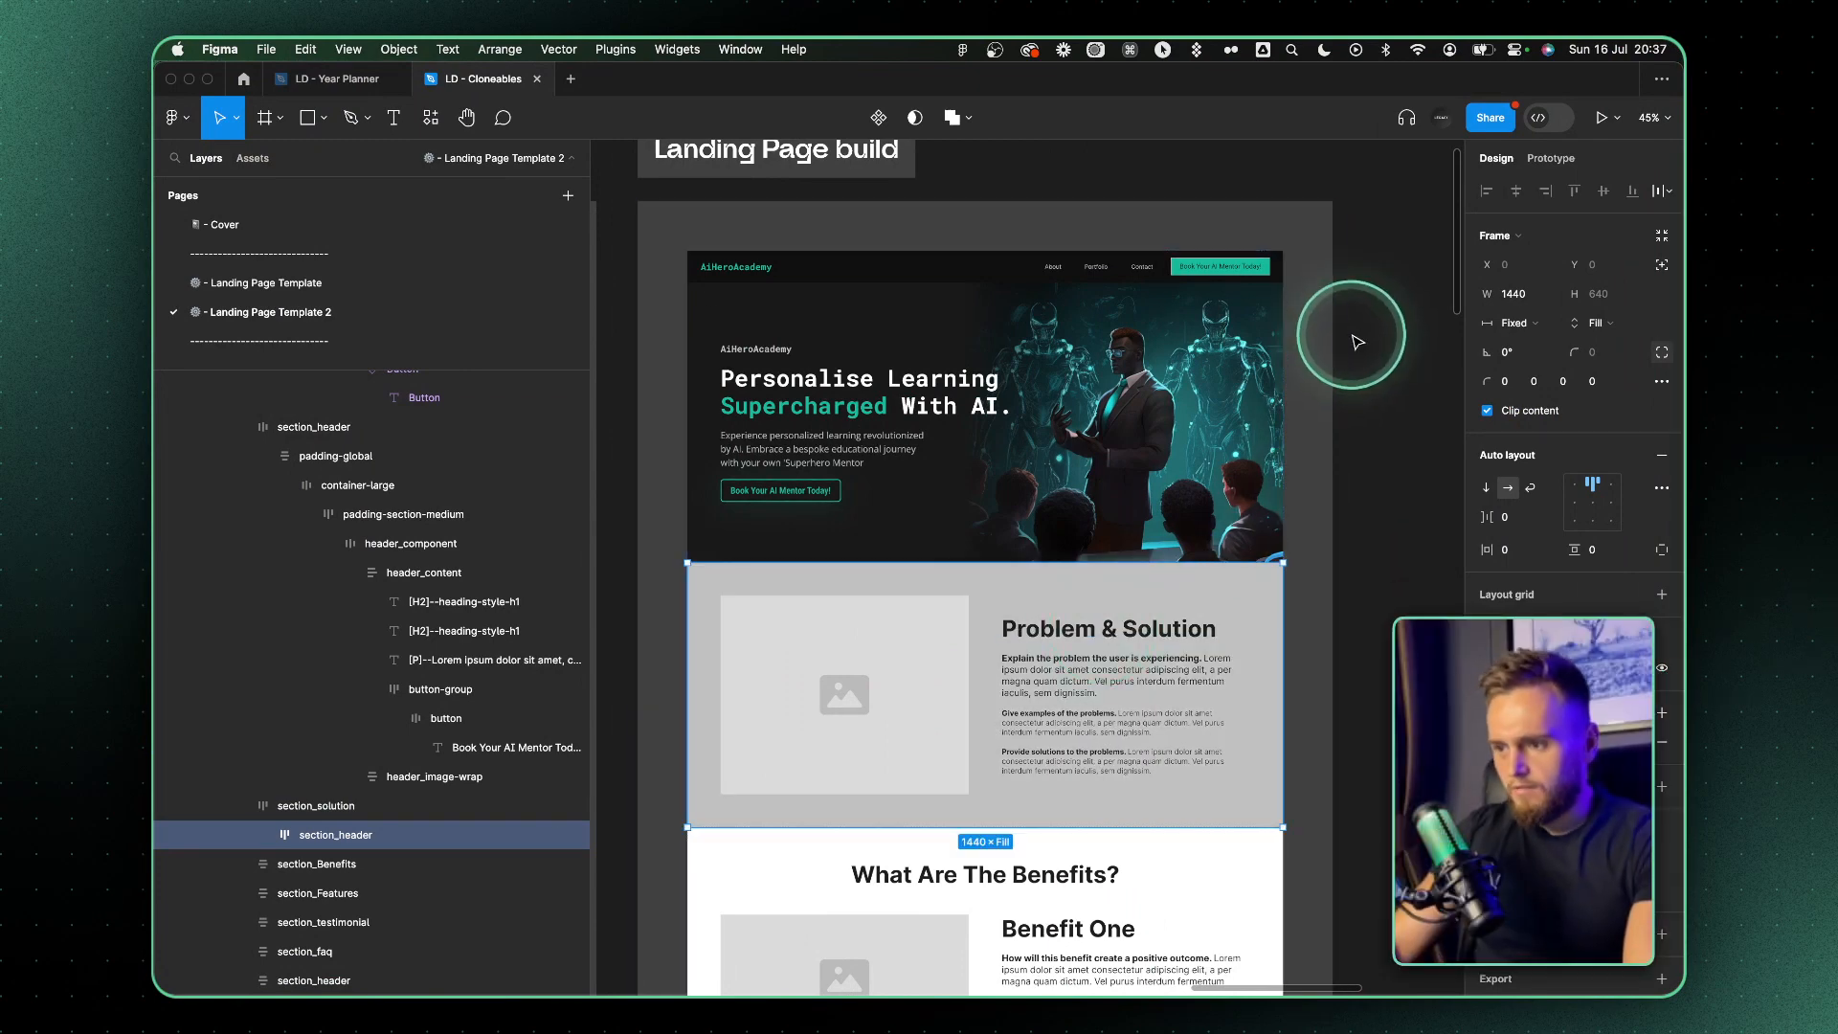
# Tilt the hero's linear gradient overlay diagonally by raising its start point to the hero button, and shift its color stops toward the gradient's end
pyautogui.keyDown('super'); pyautogui.click(917, 672); pyautogui.keyUp('super')
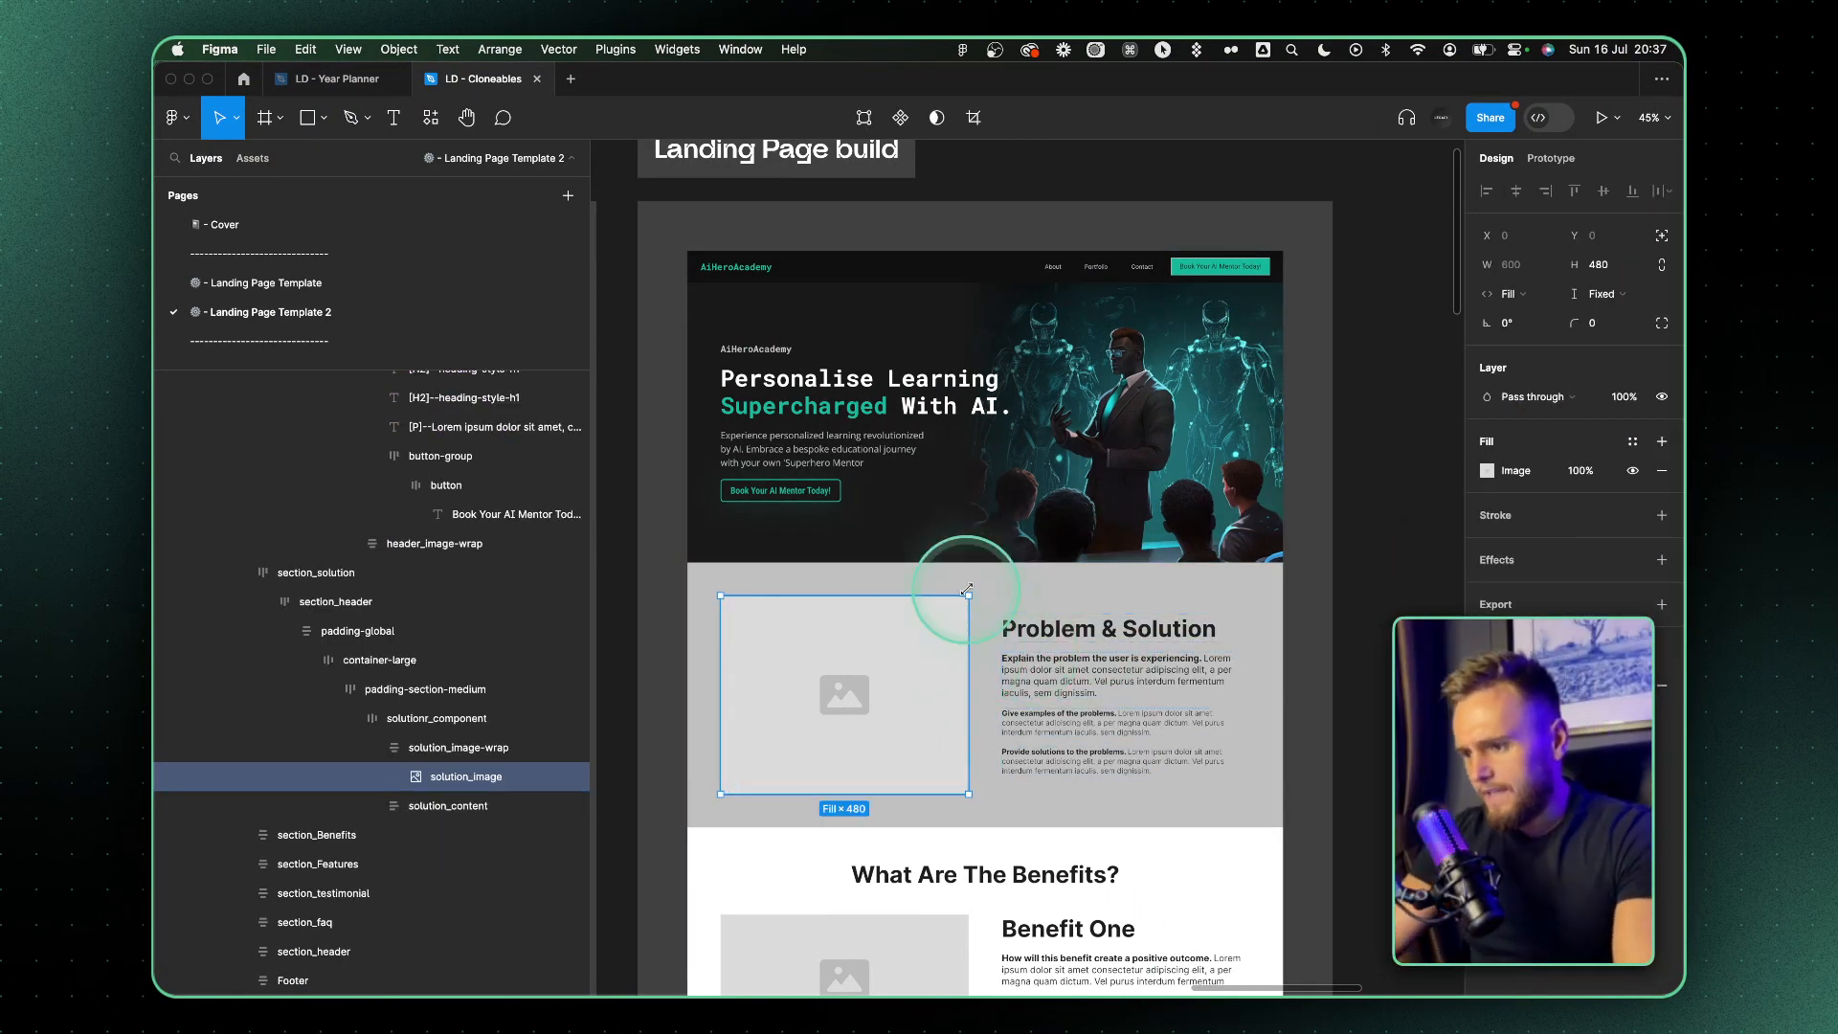
pyautogui.click(973, 427)
pyautogui.scroll(4, 973, 421)
pyautogui.scroll(-3, 1275, 516)
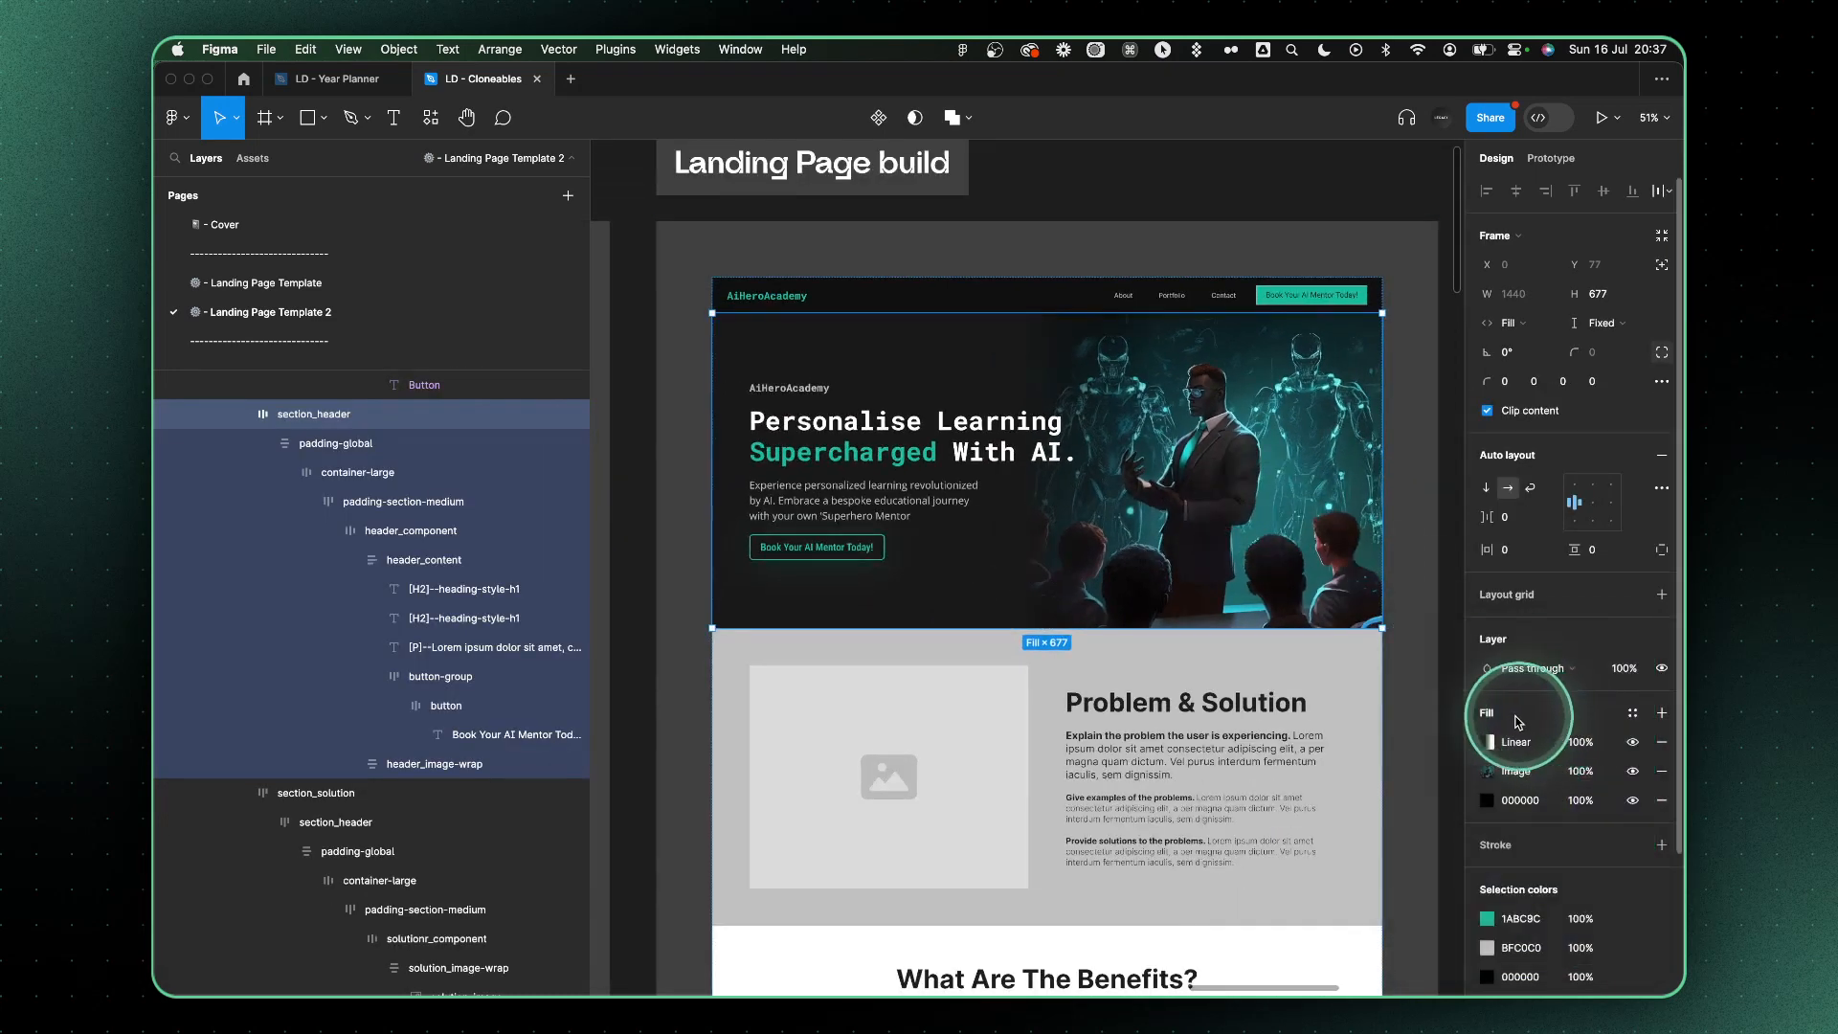
pyautogui.click(1486, 743)
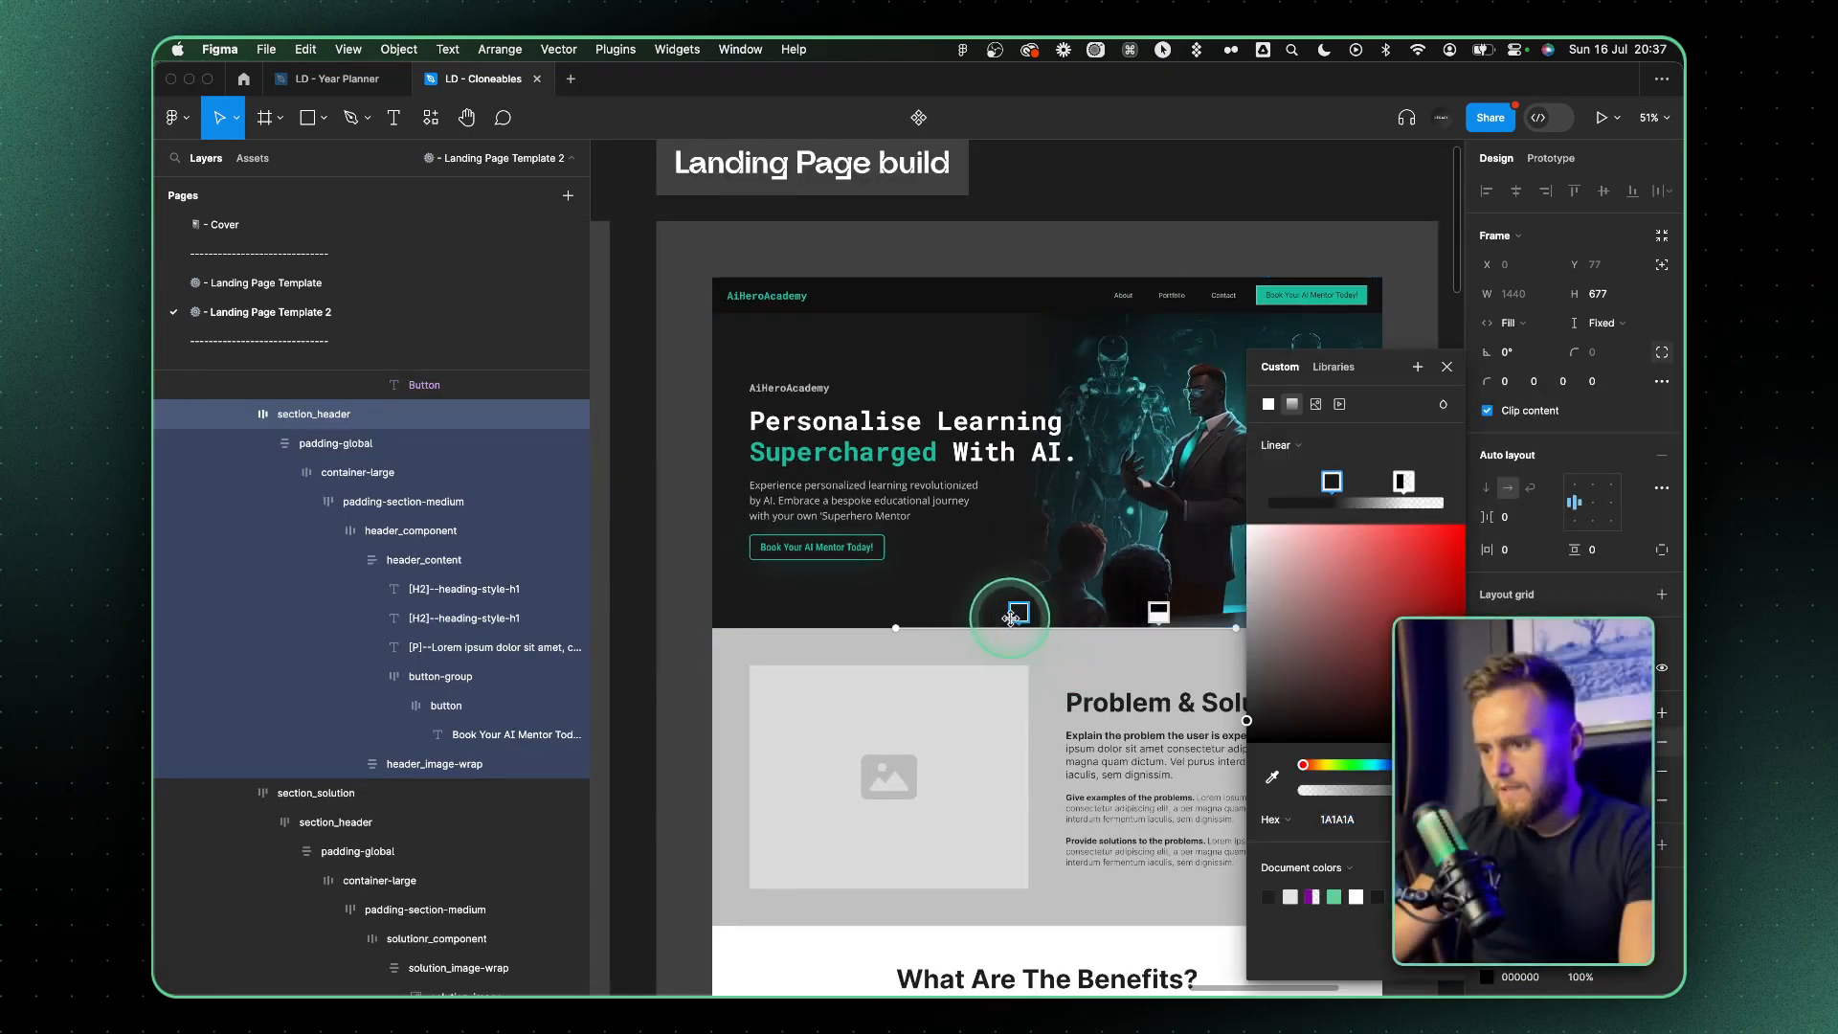
pyautogui.moveTo(1011, 617); pyautogui.dragTo(864, 512)
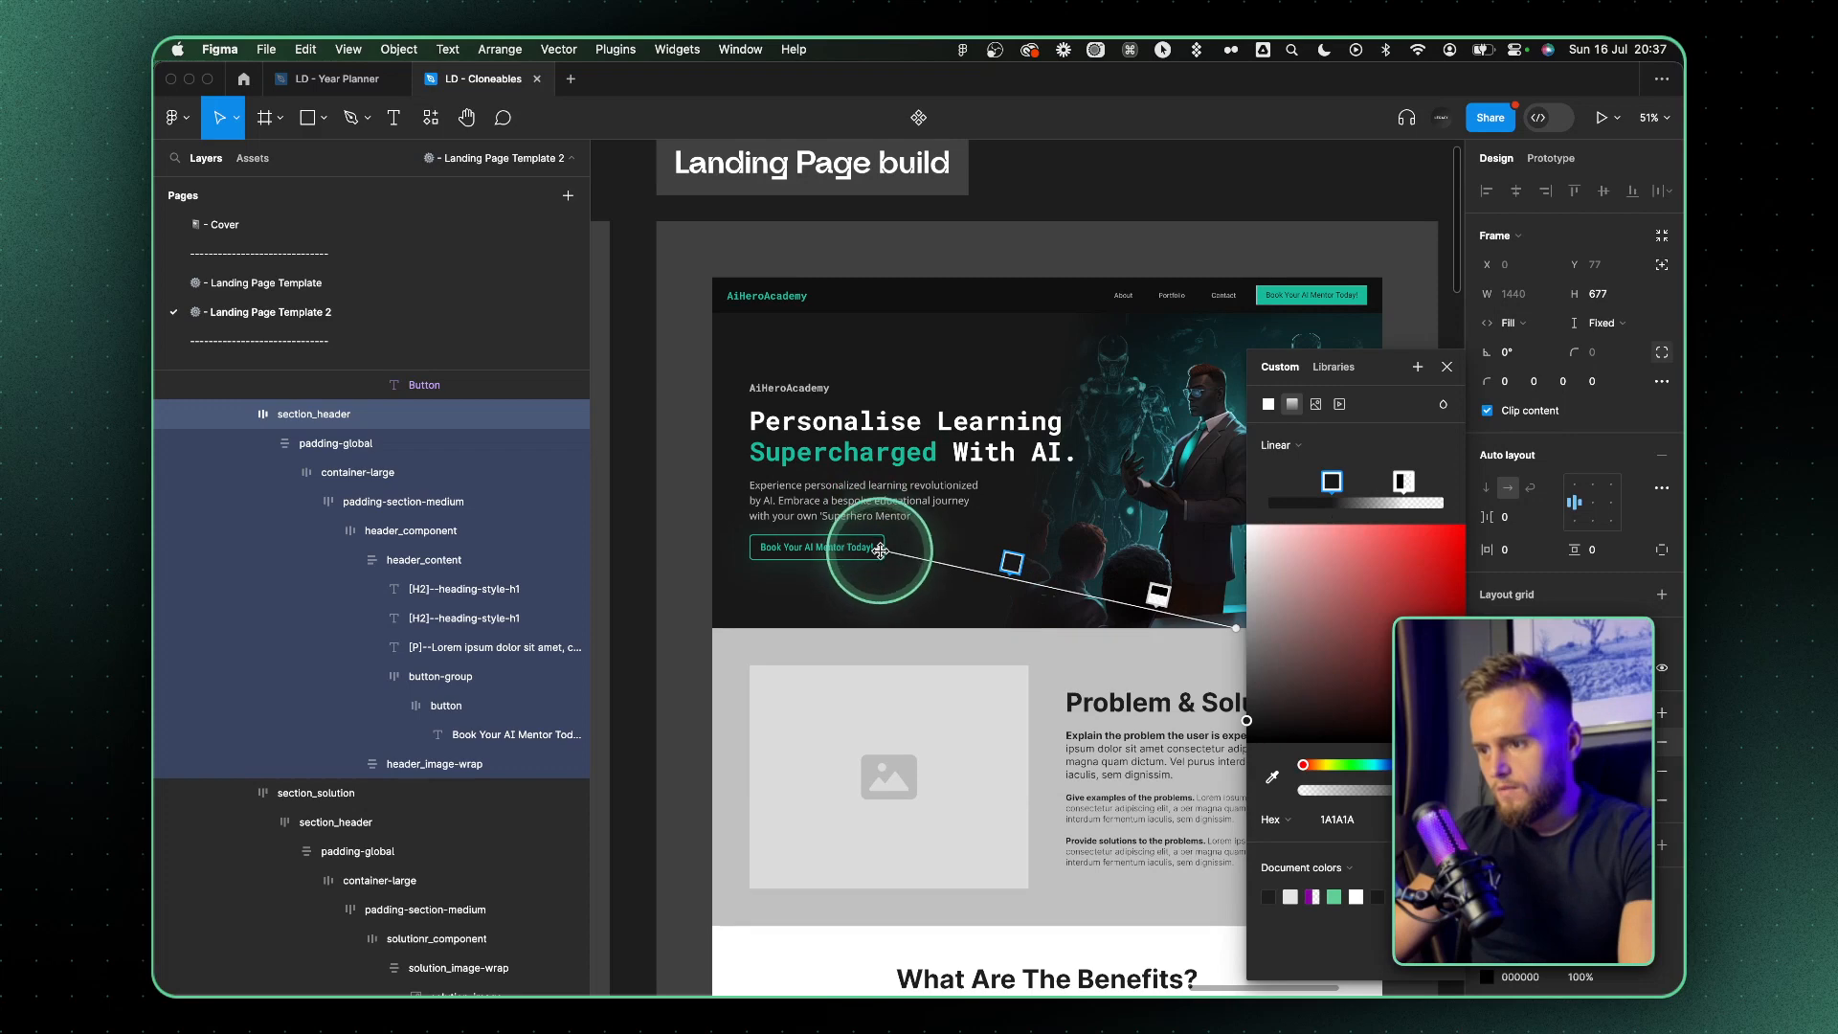
pyautogui.hscroll(3, 880, 551)
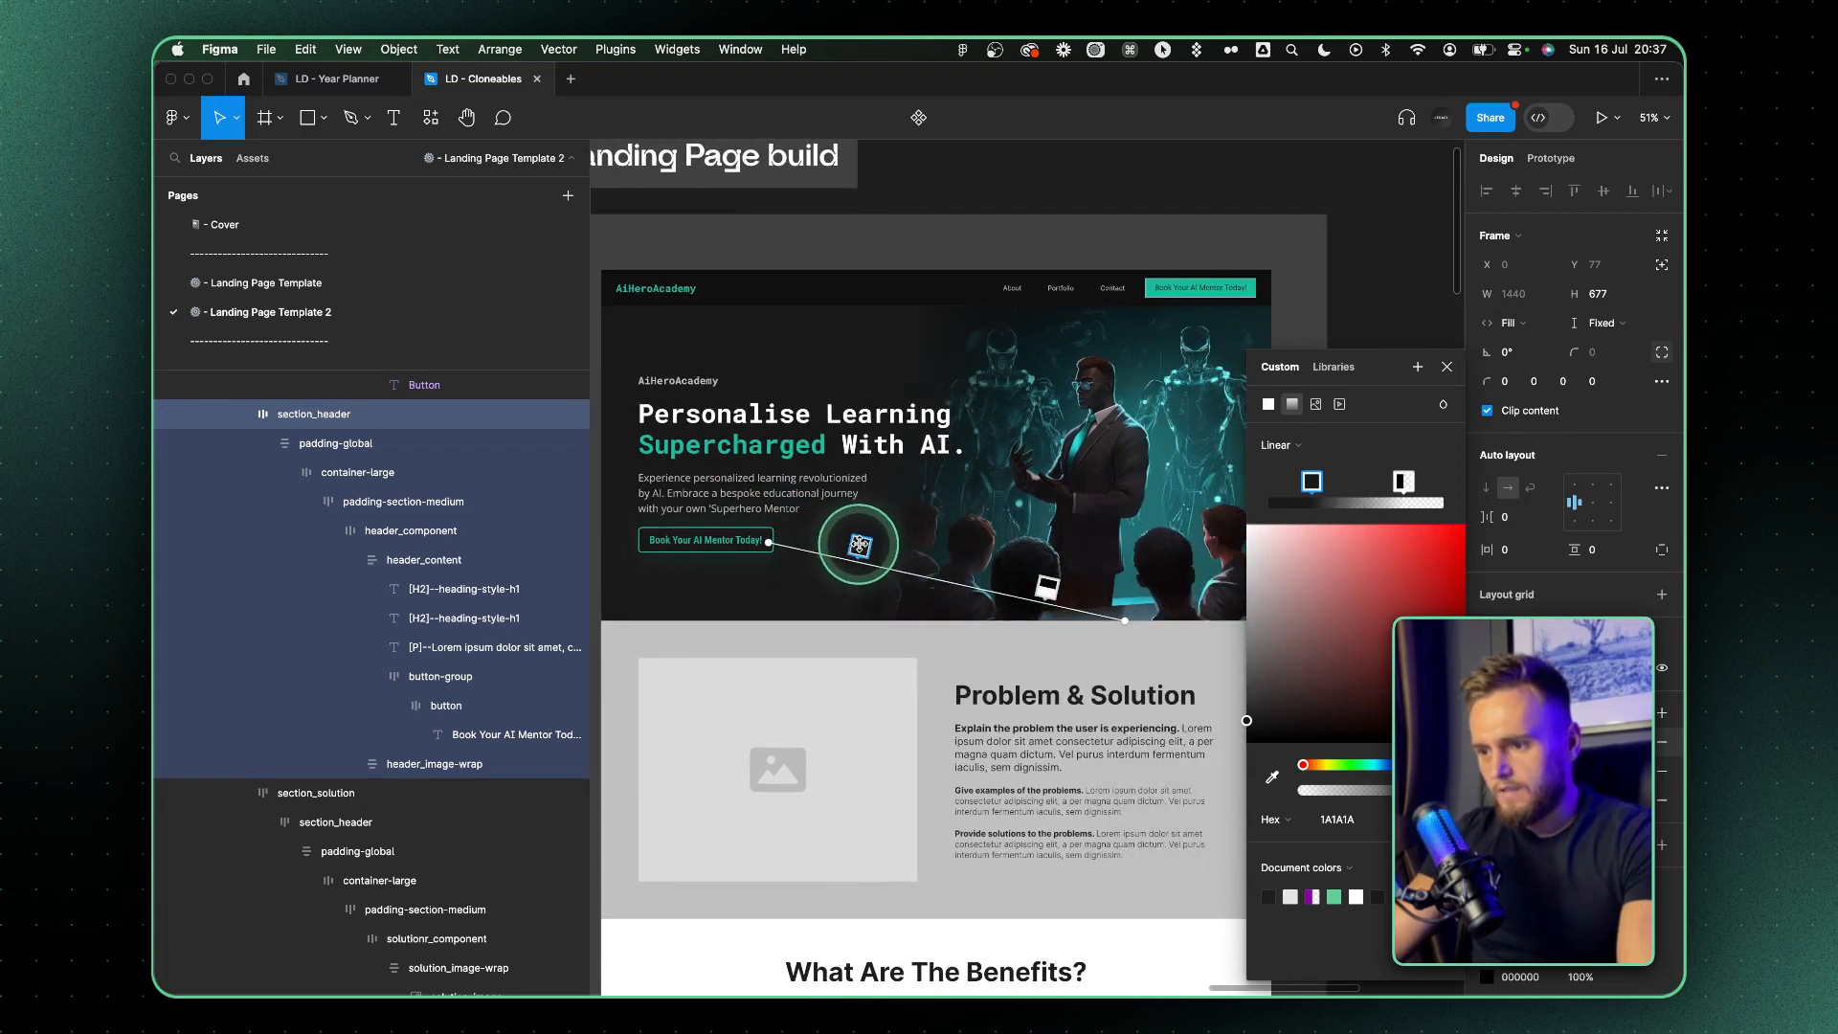
pyautogui.moveTo(860, 544); pyautogui.dragTo(890, 552)
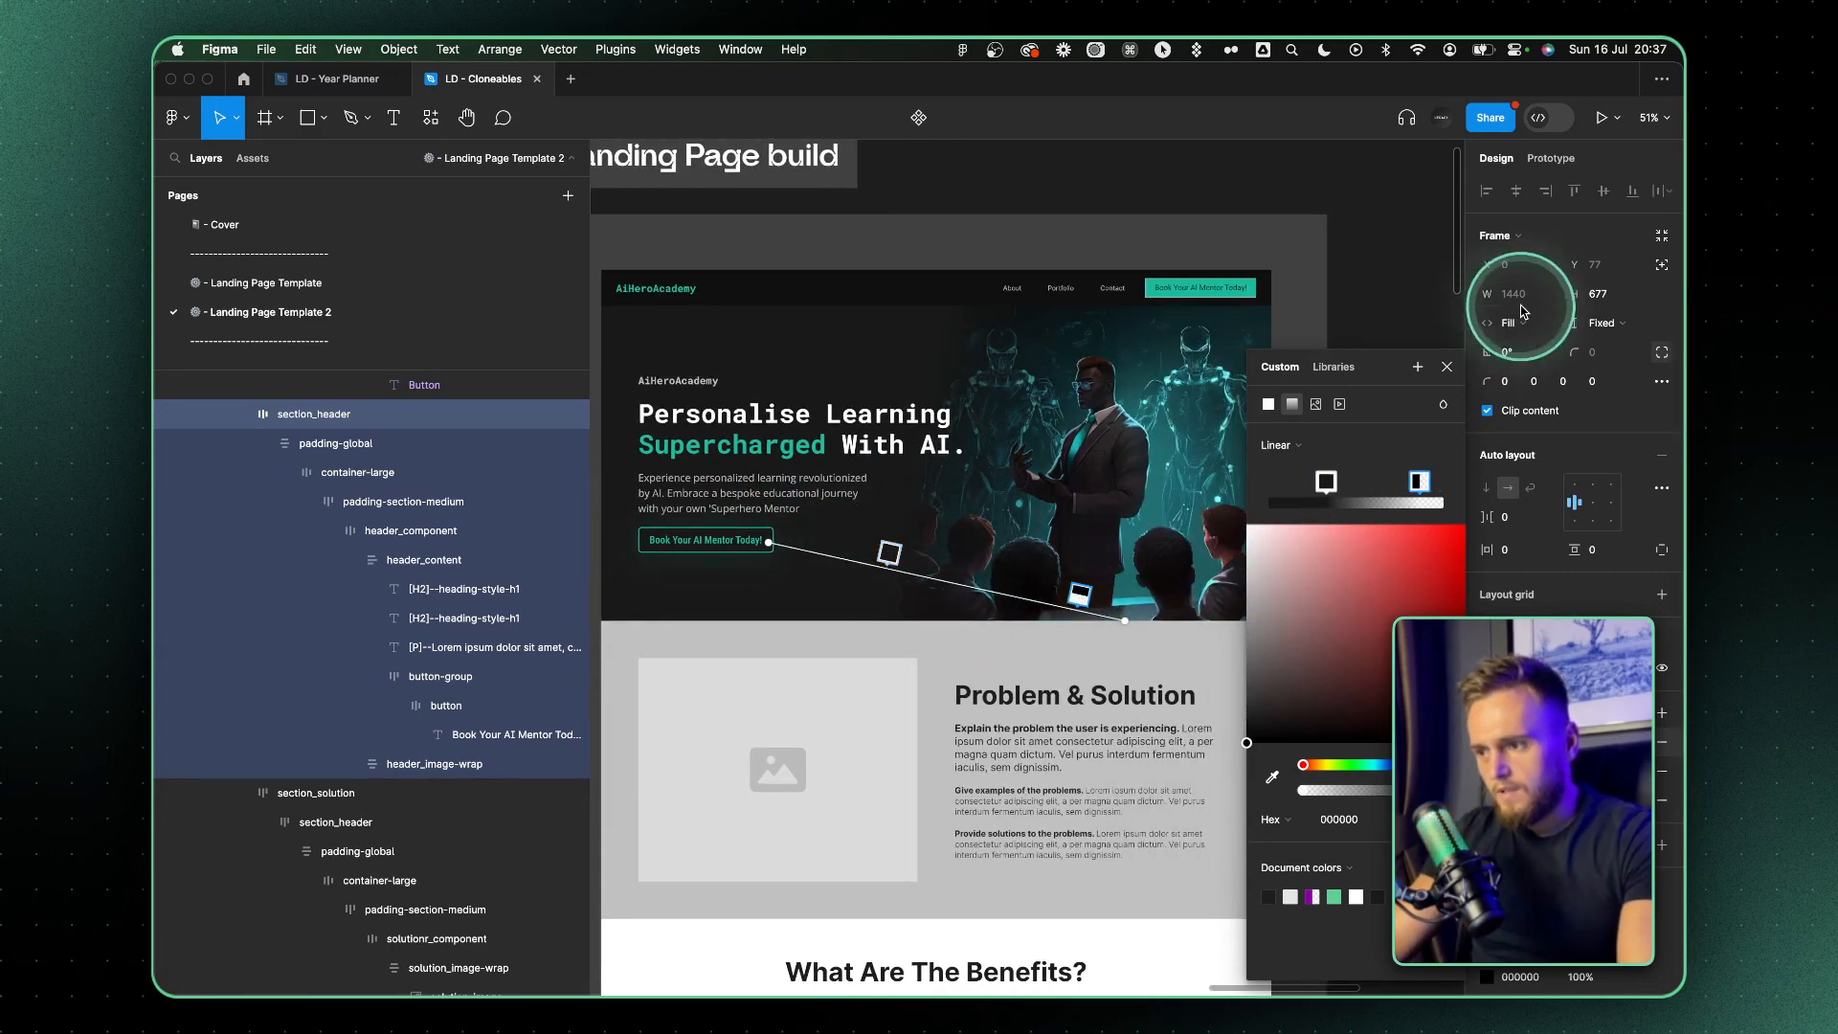
pyautogui.click(1447, 367)
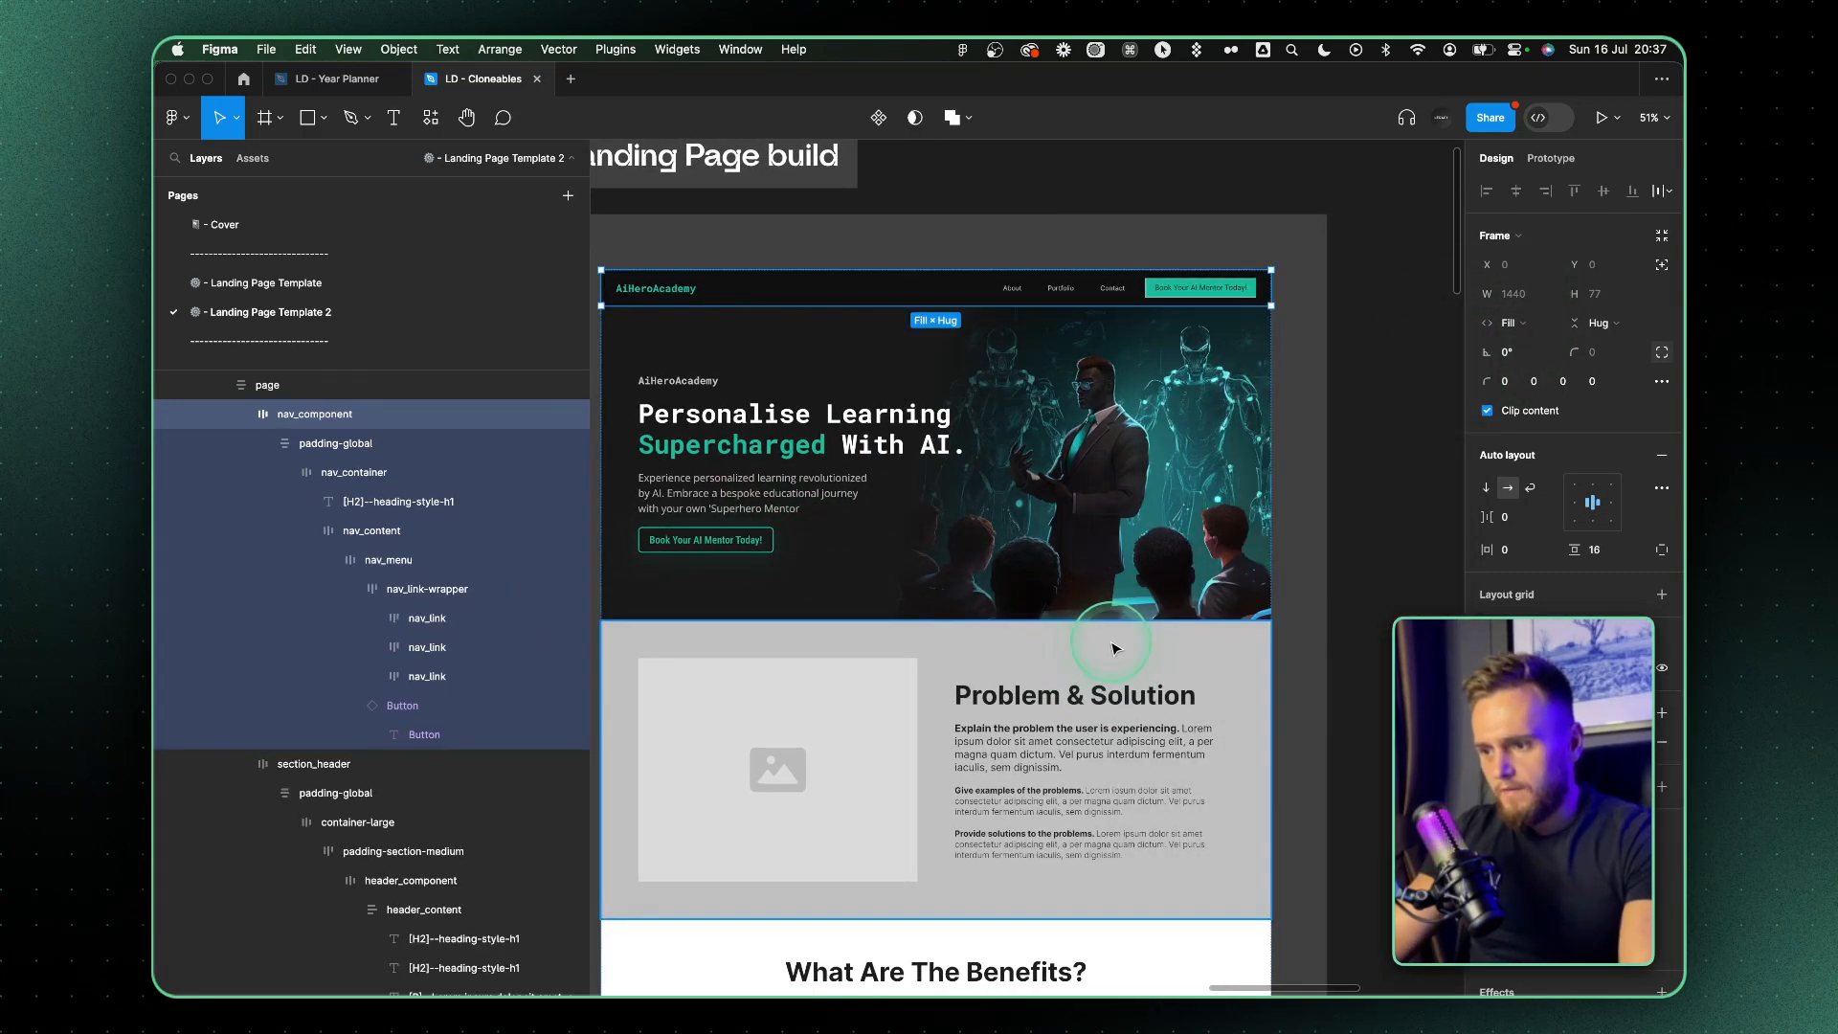
# Copy the navigation bar's dark fill onto the Problem & Solution section's background
pyautogui.click(1115, 645)
pyautogui.click(950, 297)
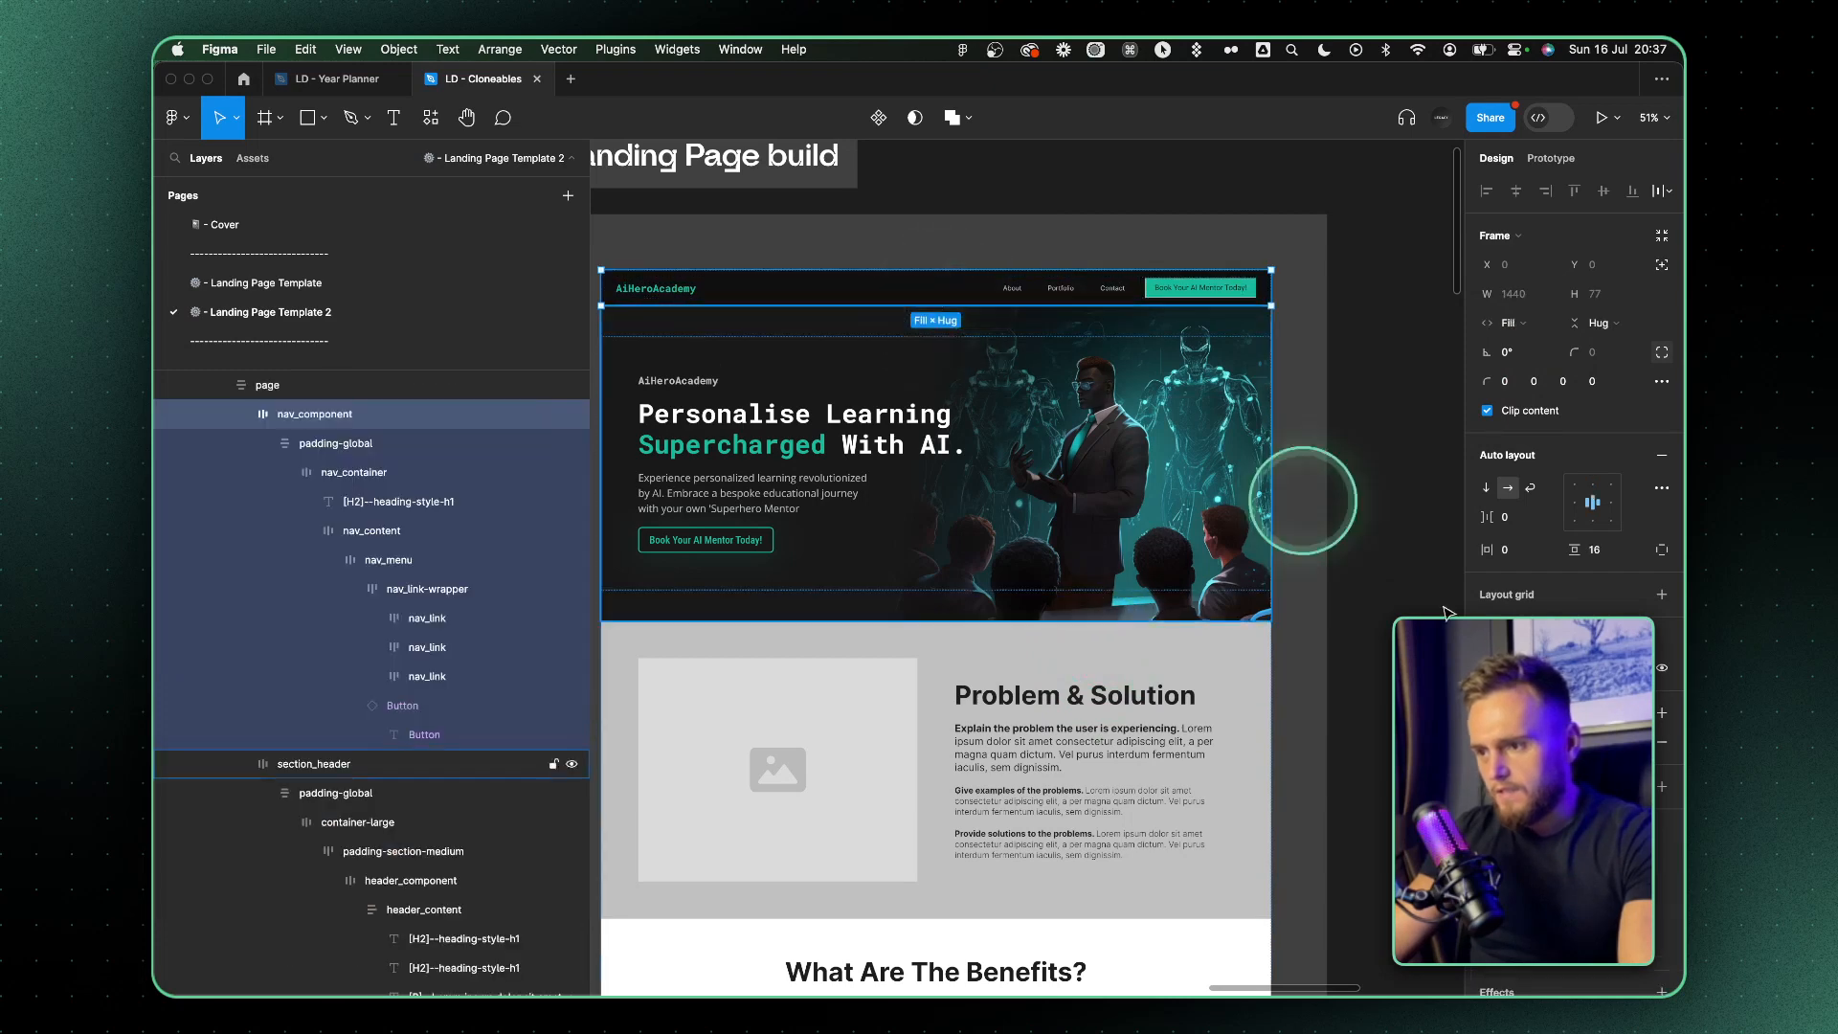
pyautogui.click(1117, 651)
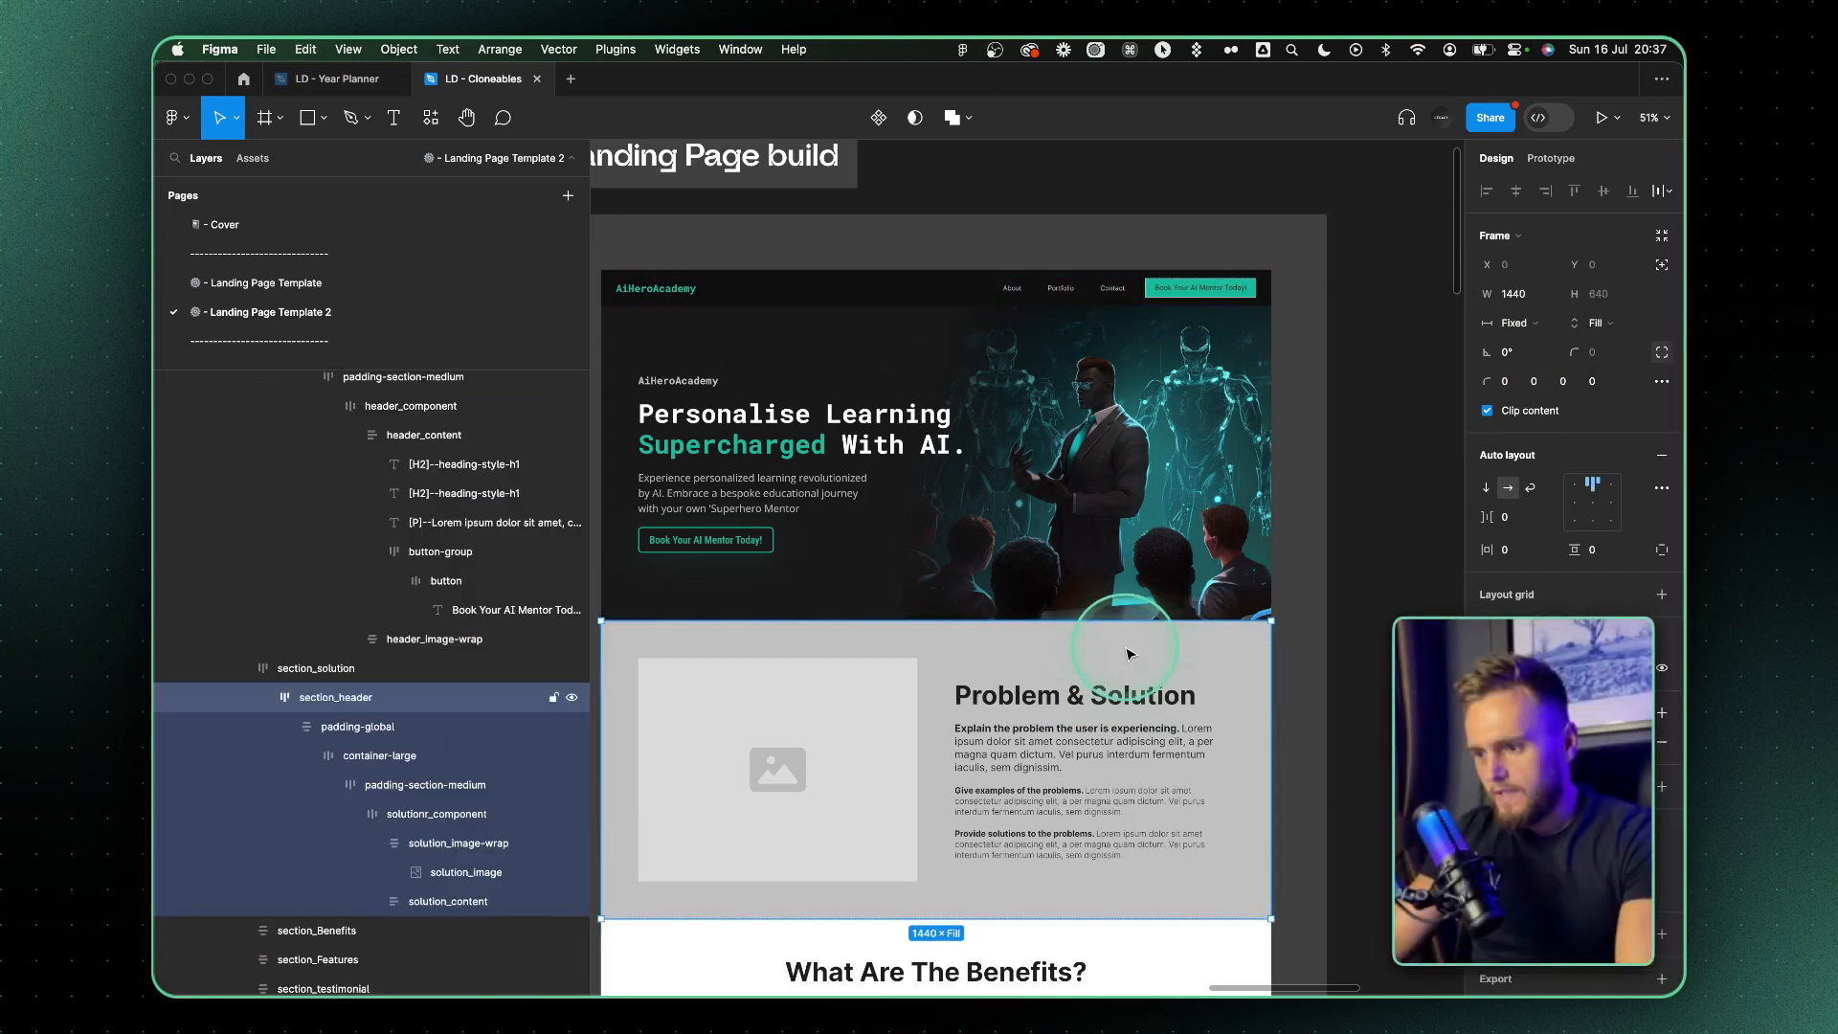
pyautogui.write('101010')
pyautogui.press('Return')
pyautogui.click(1314, 364)
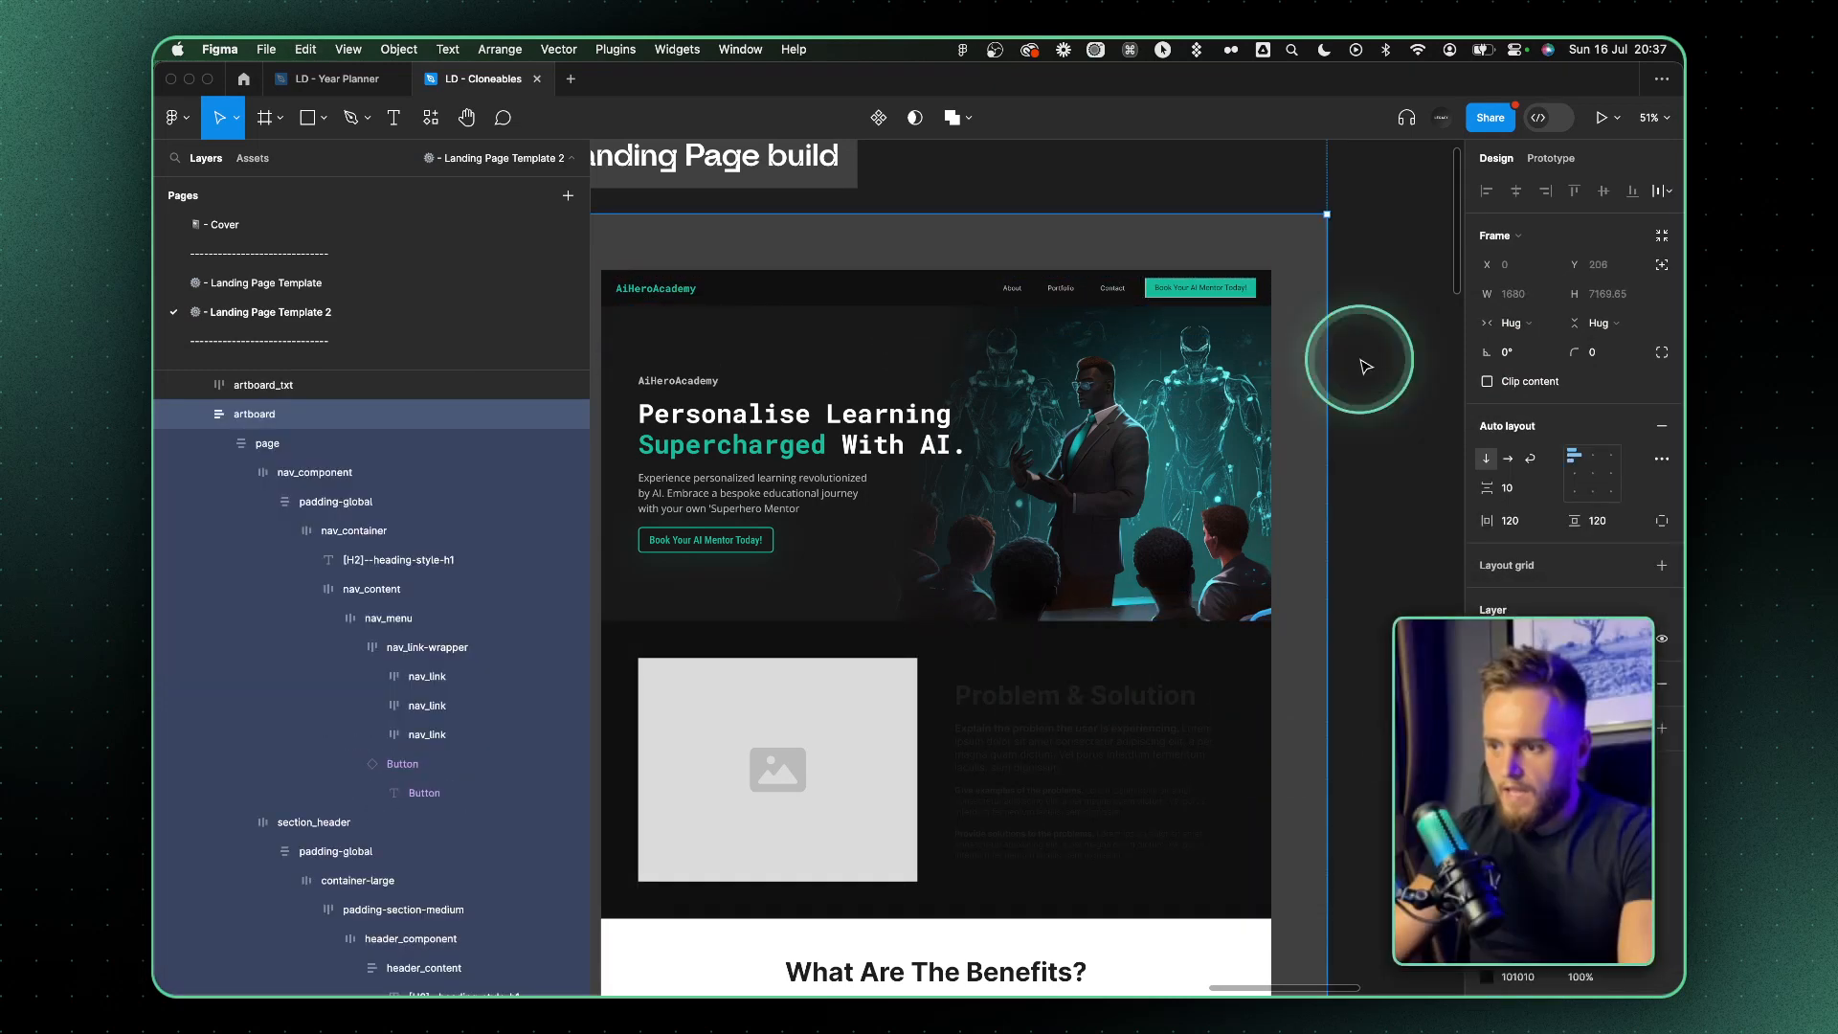
# View the full-size AI hero image in Preview and close its window
pyautogui.scroll(-3, 1362, 361)
pyautogui.click(936, 544)
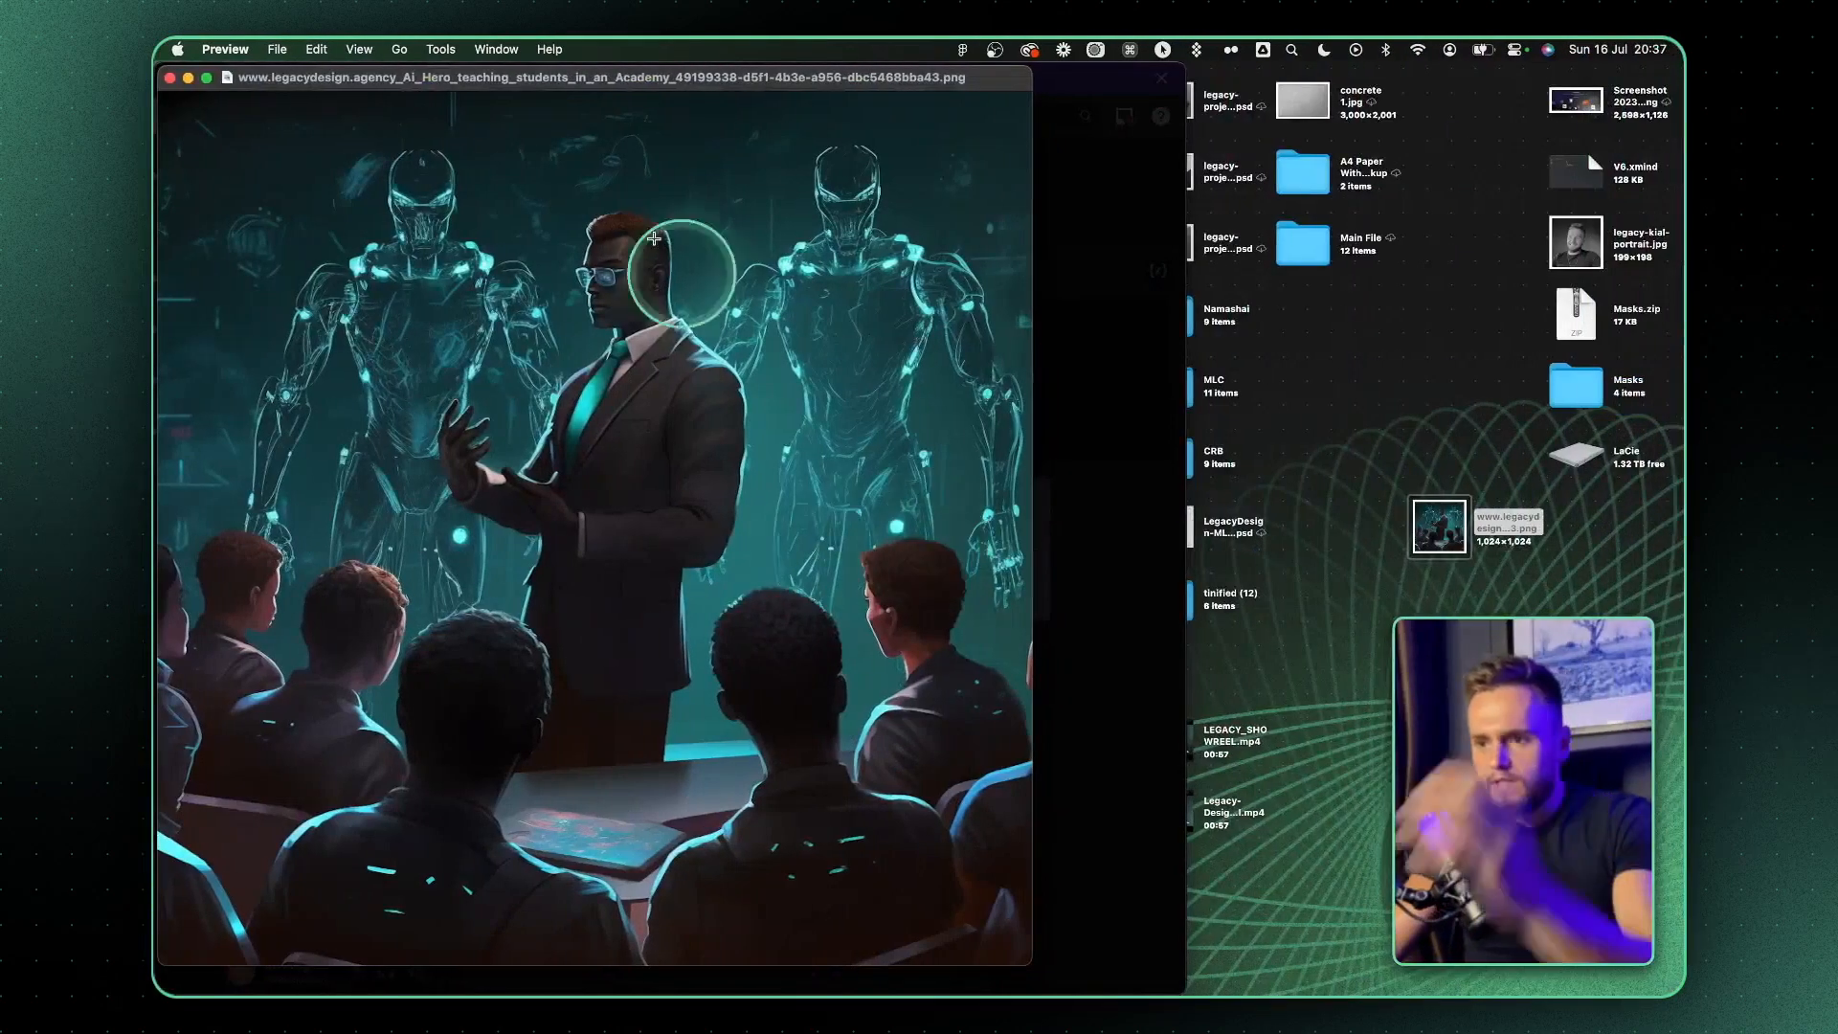
pyautogui.click(172, 79)
# Switch to ChatGPT and draft the prompt "give me 4 sections to my website"
pyautogui.hotkey('ctrl', 'Left')
pyautogui.hotkey('ctrl', 'Left')
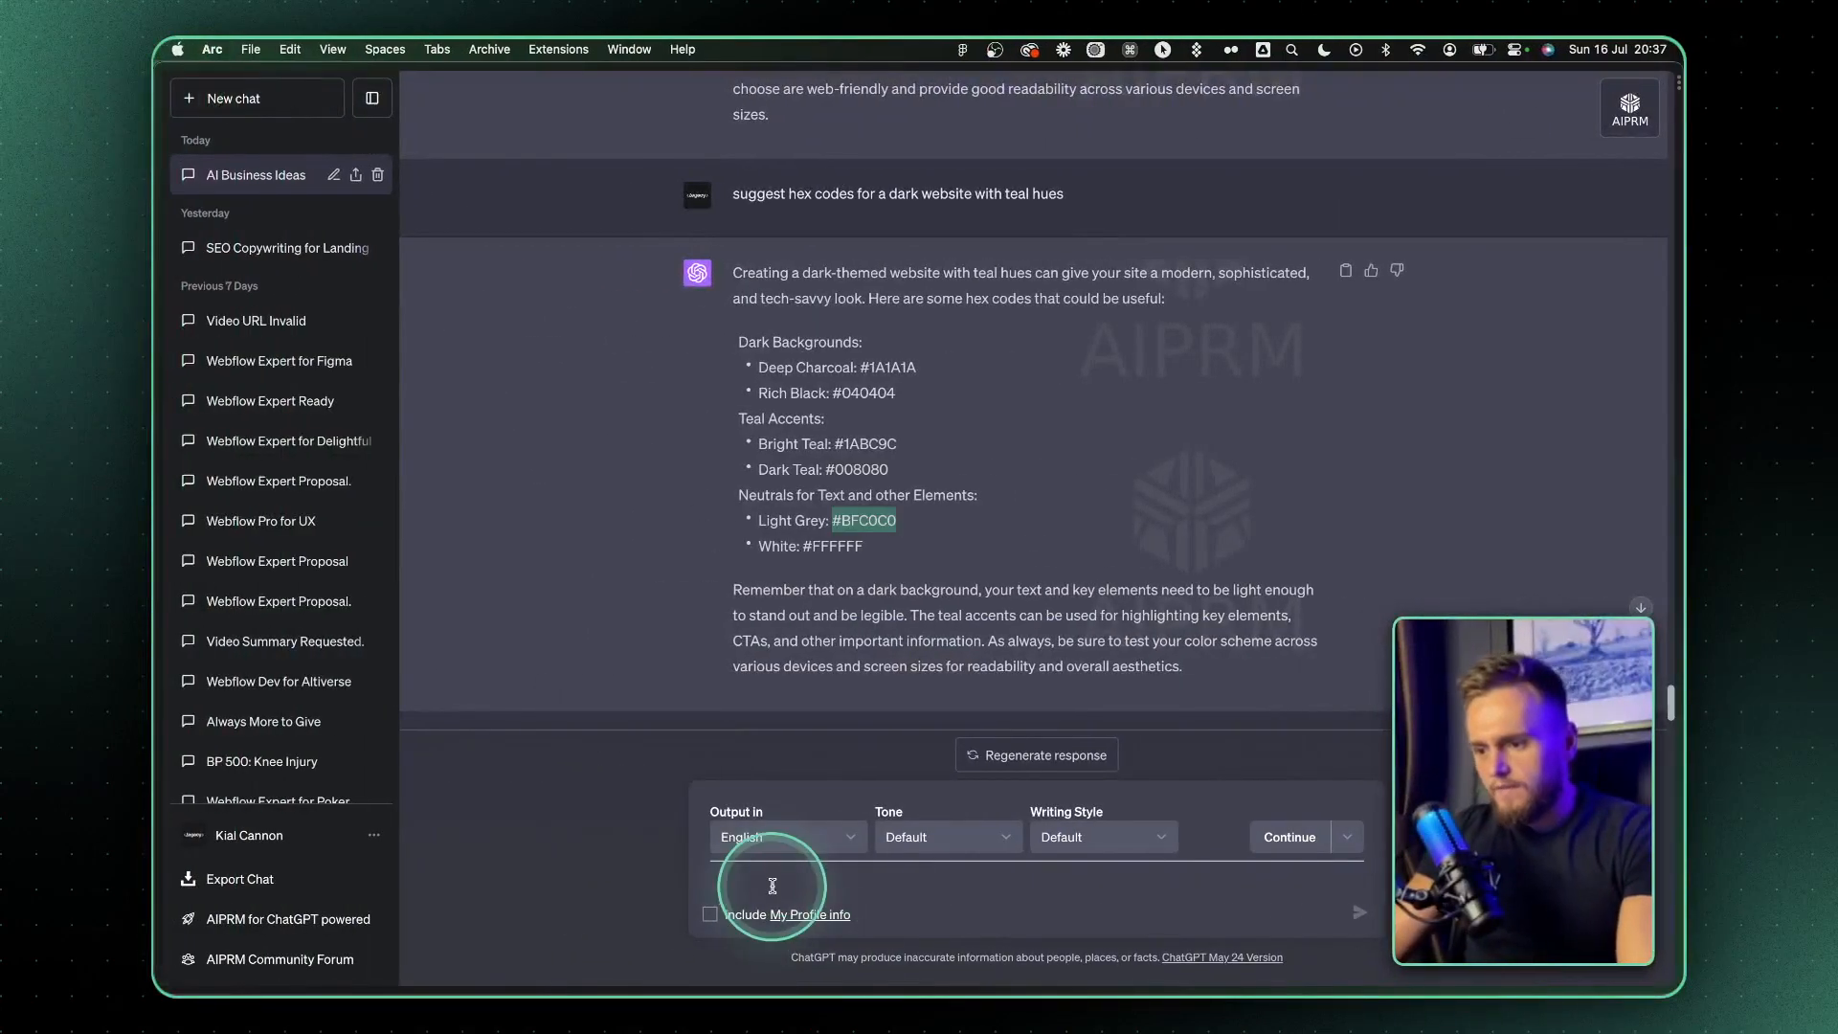
pyautogui.click(773, 885)
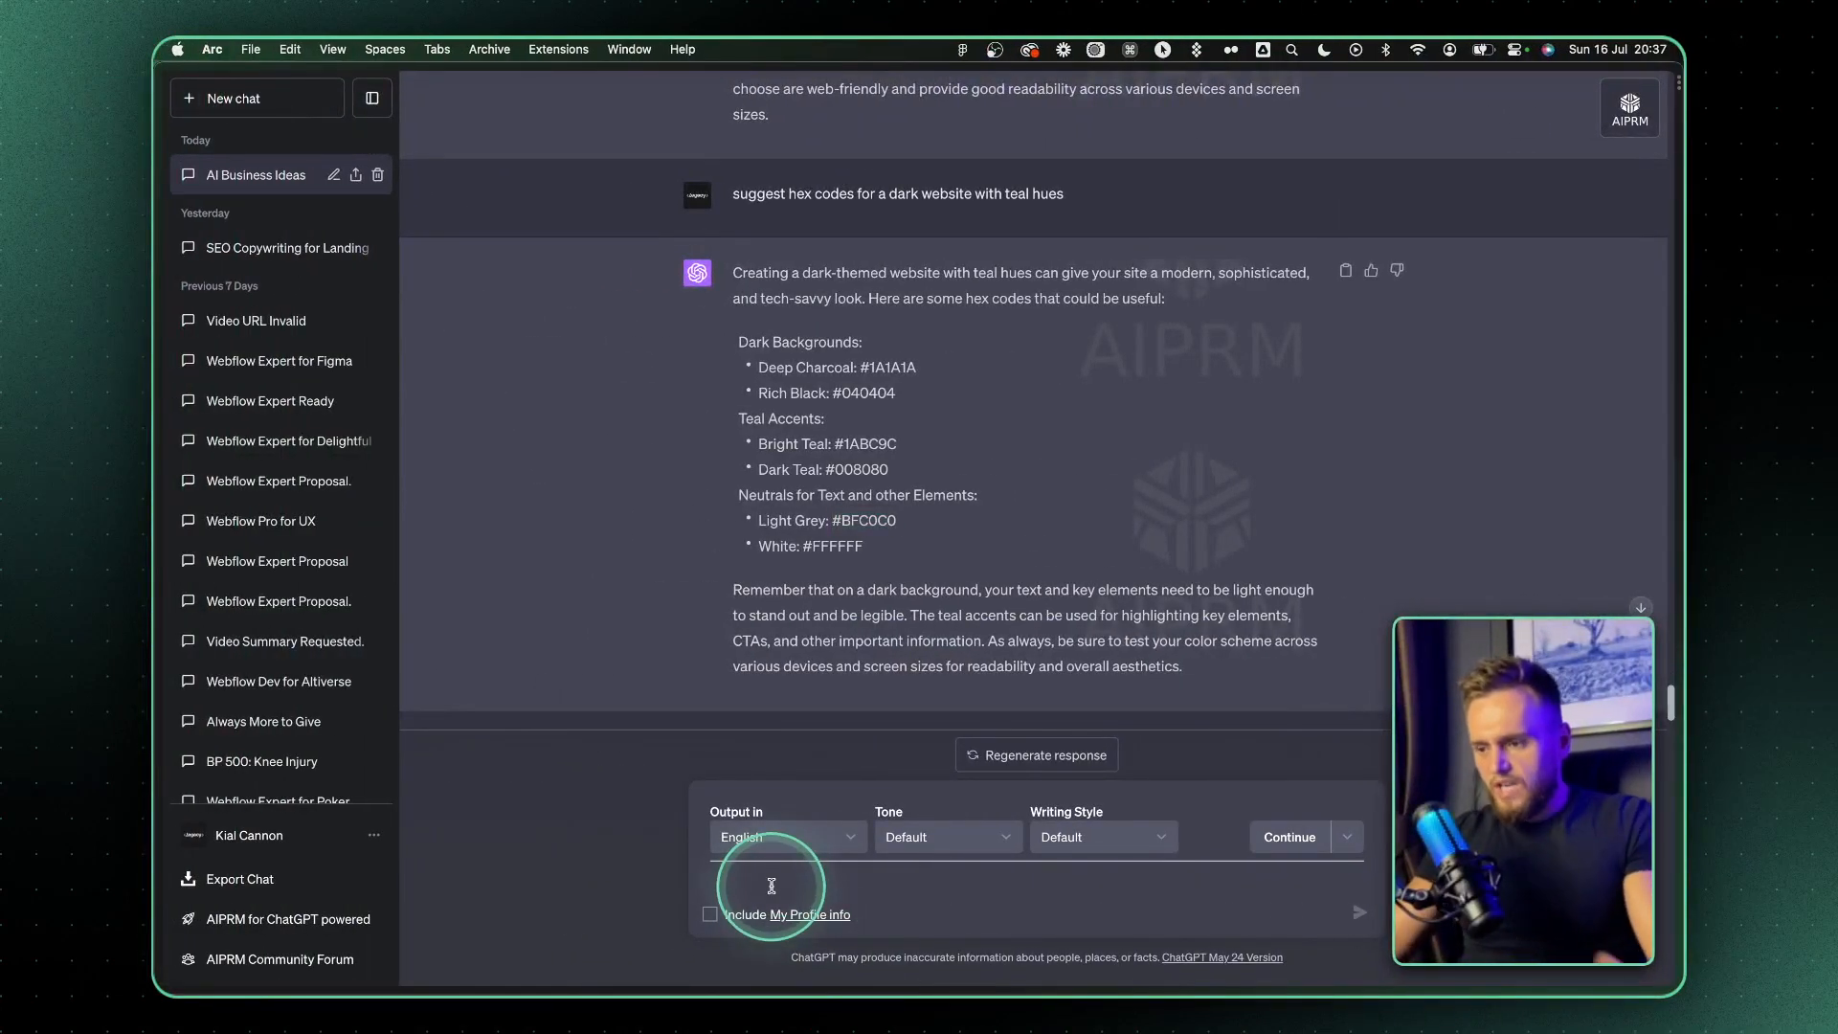
pyautogui.write('give me 4 sections to my website')
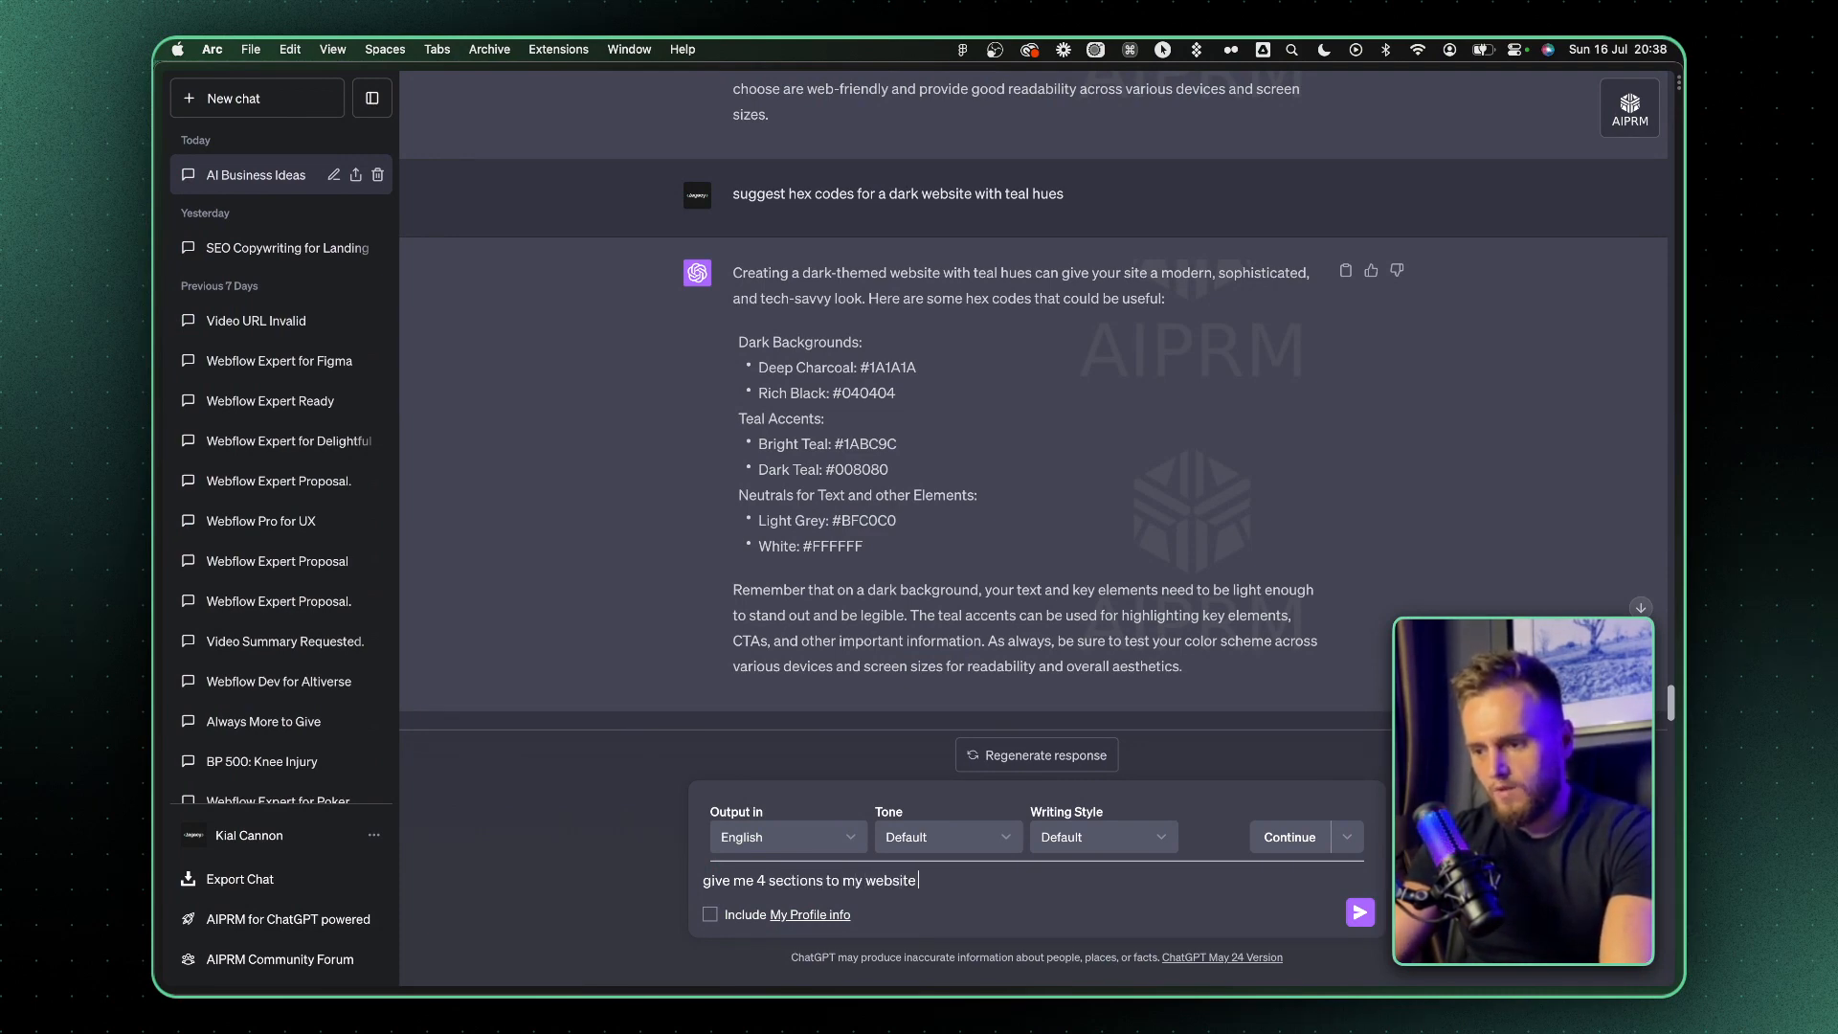
# Examine the landing page sections in Figma, including the original template's Problem & Solution and Benefits layouts, and return to the ChatGPT prompt
pyautogui.hotkey('ctrl', 'Right')
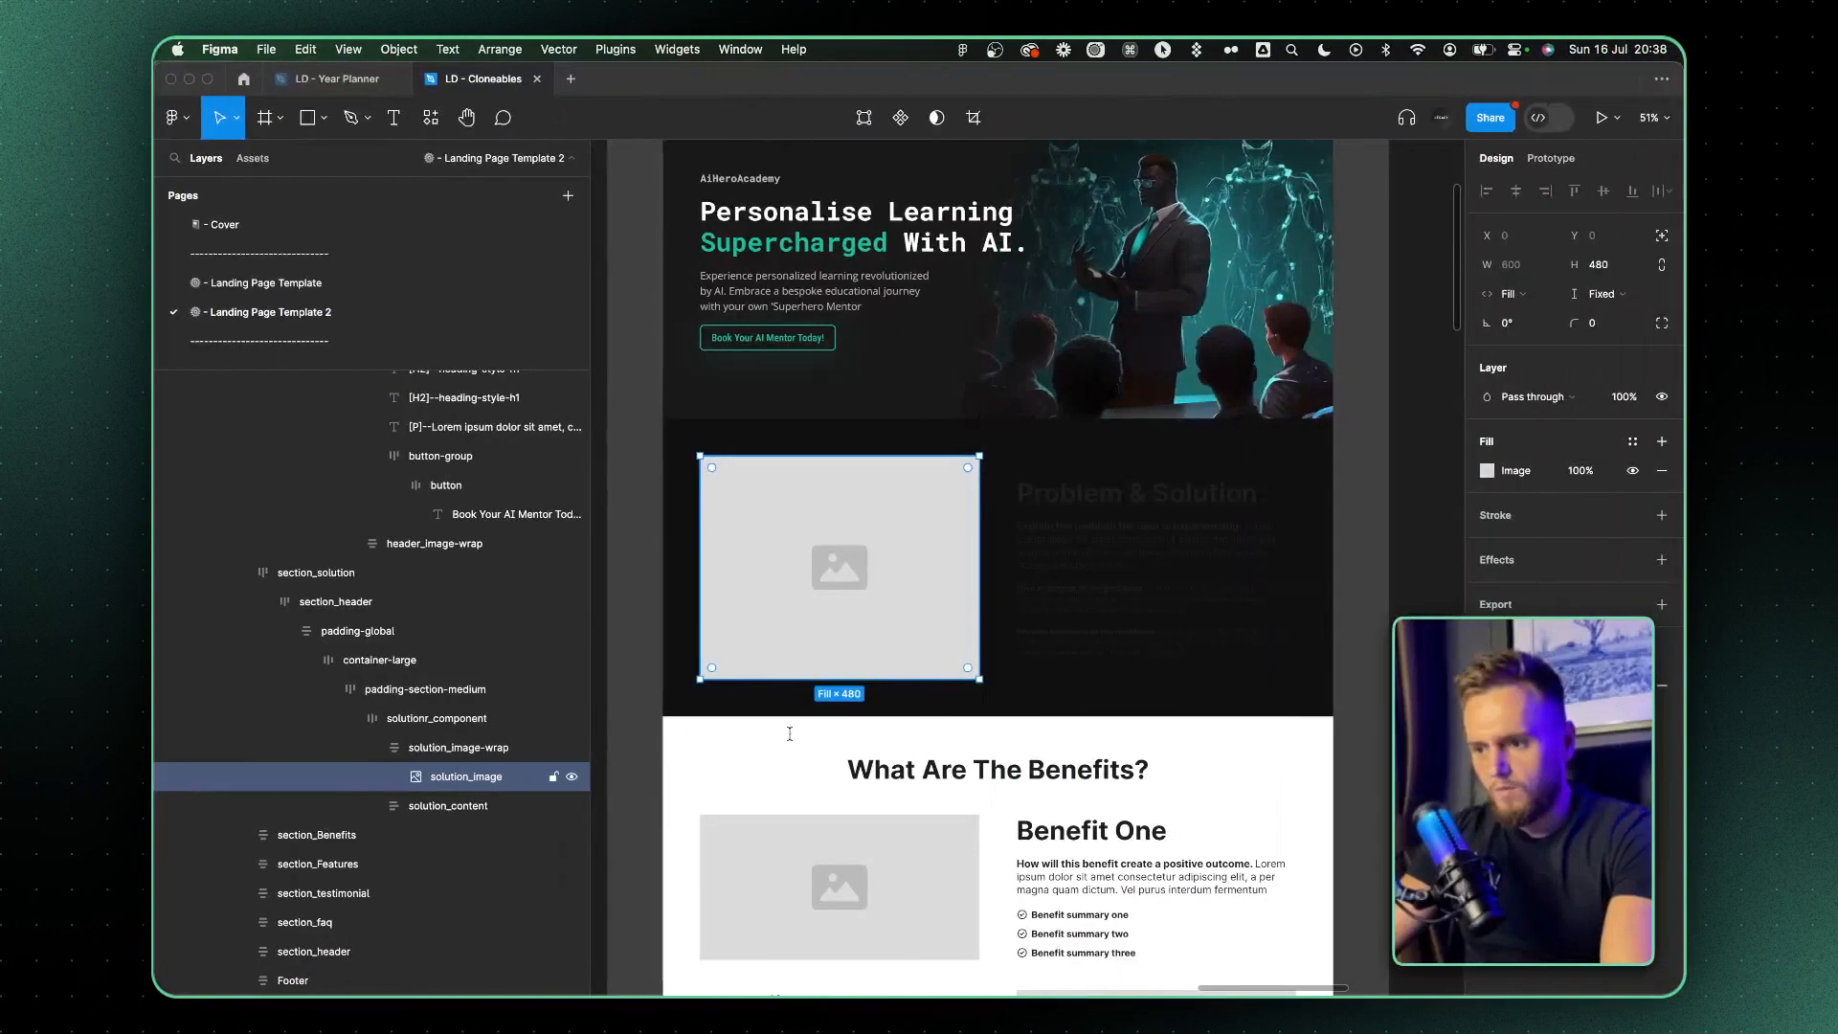
pyautogui.scroll(-4, 1072, 731)
pyautogui.scroll(5, 1094, 637)
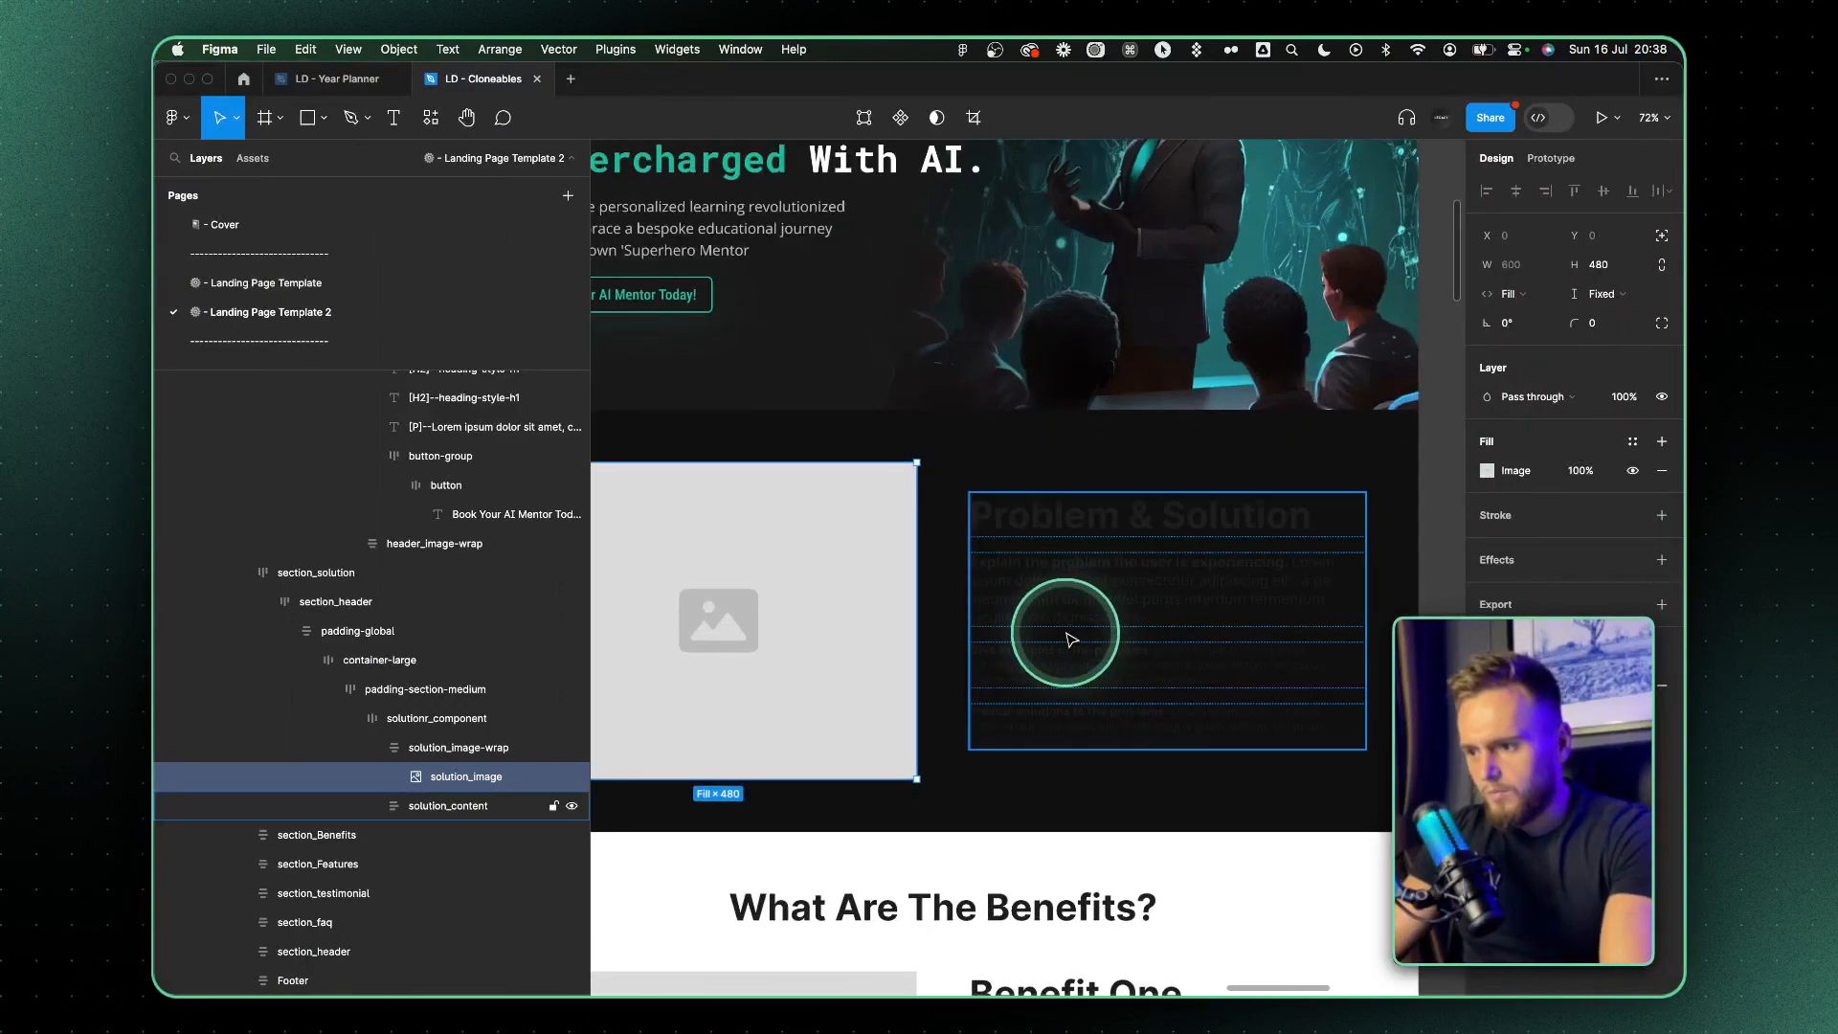
pyautogui.scroll(-4, 1066, 636)
pyautogui.hotkey('ctrl', 'Left')
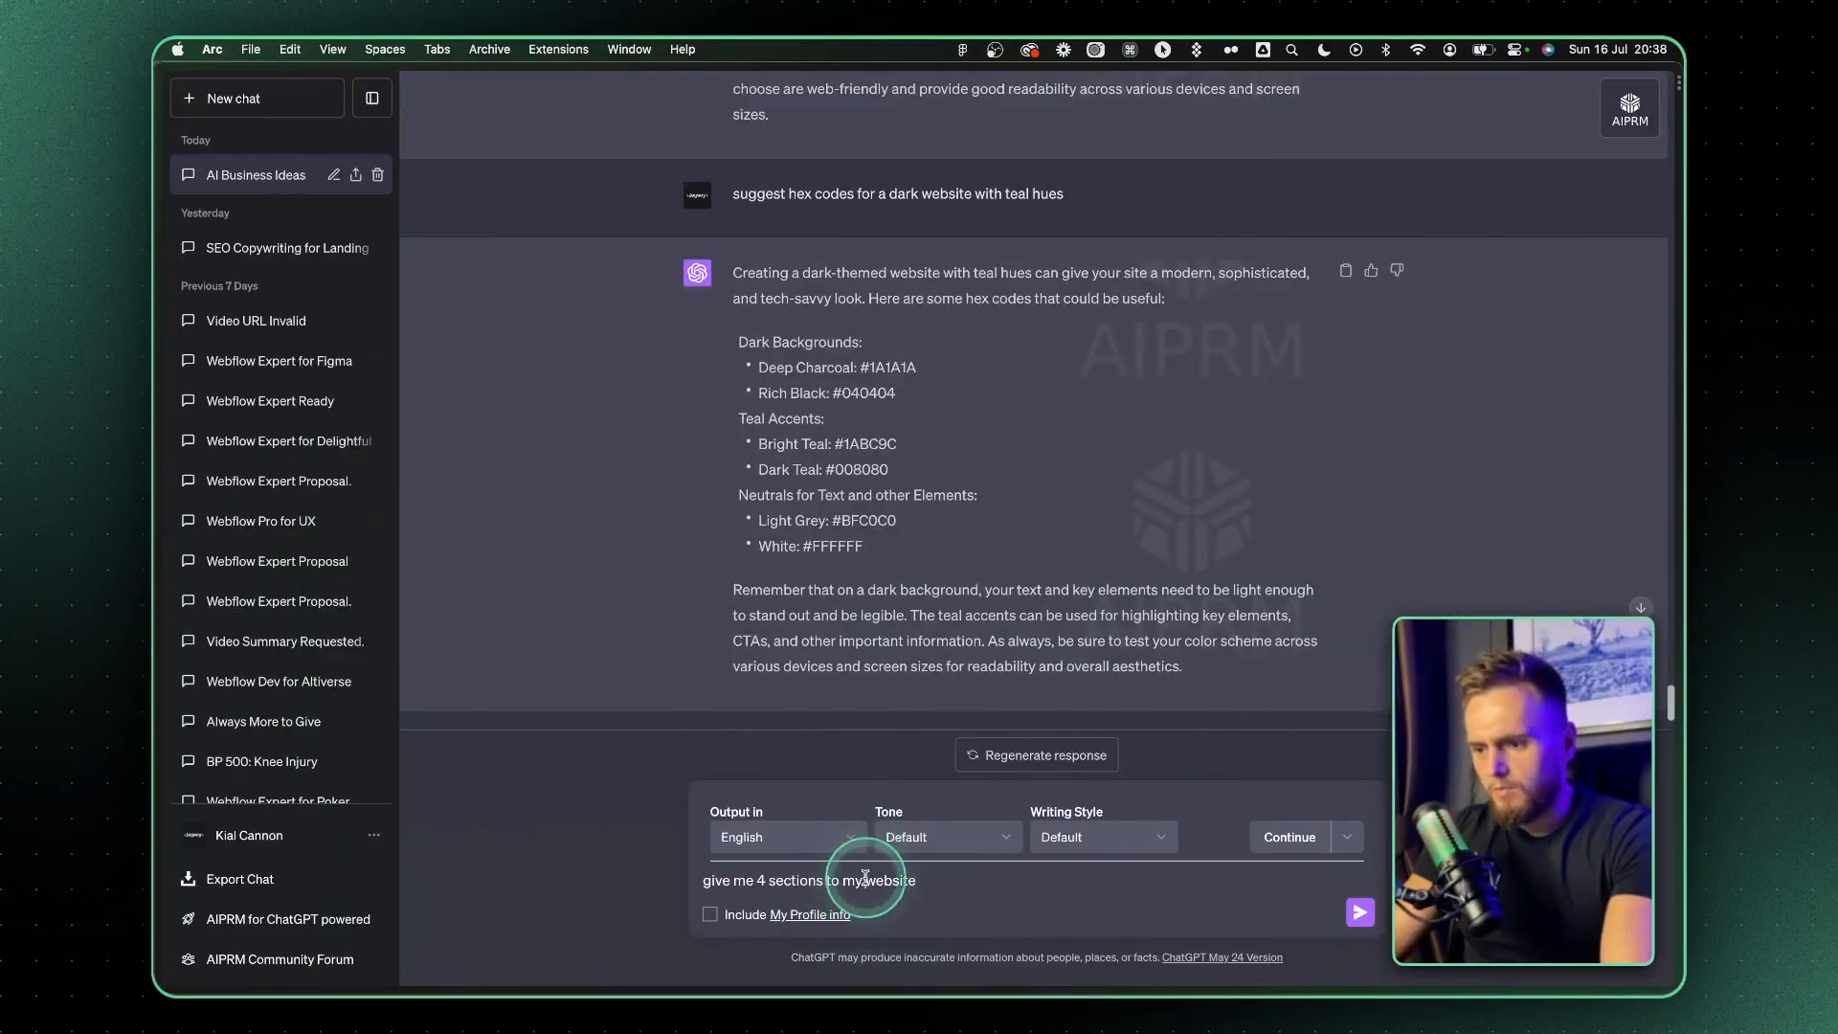
pyautogui.hotkey('ctrl', 'Right')
pyautogui.hscroll(-5, 781, 526)
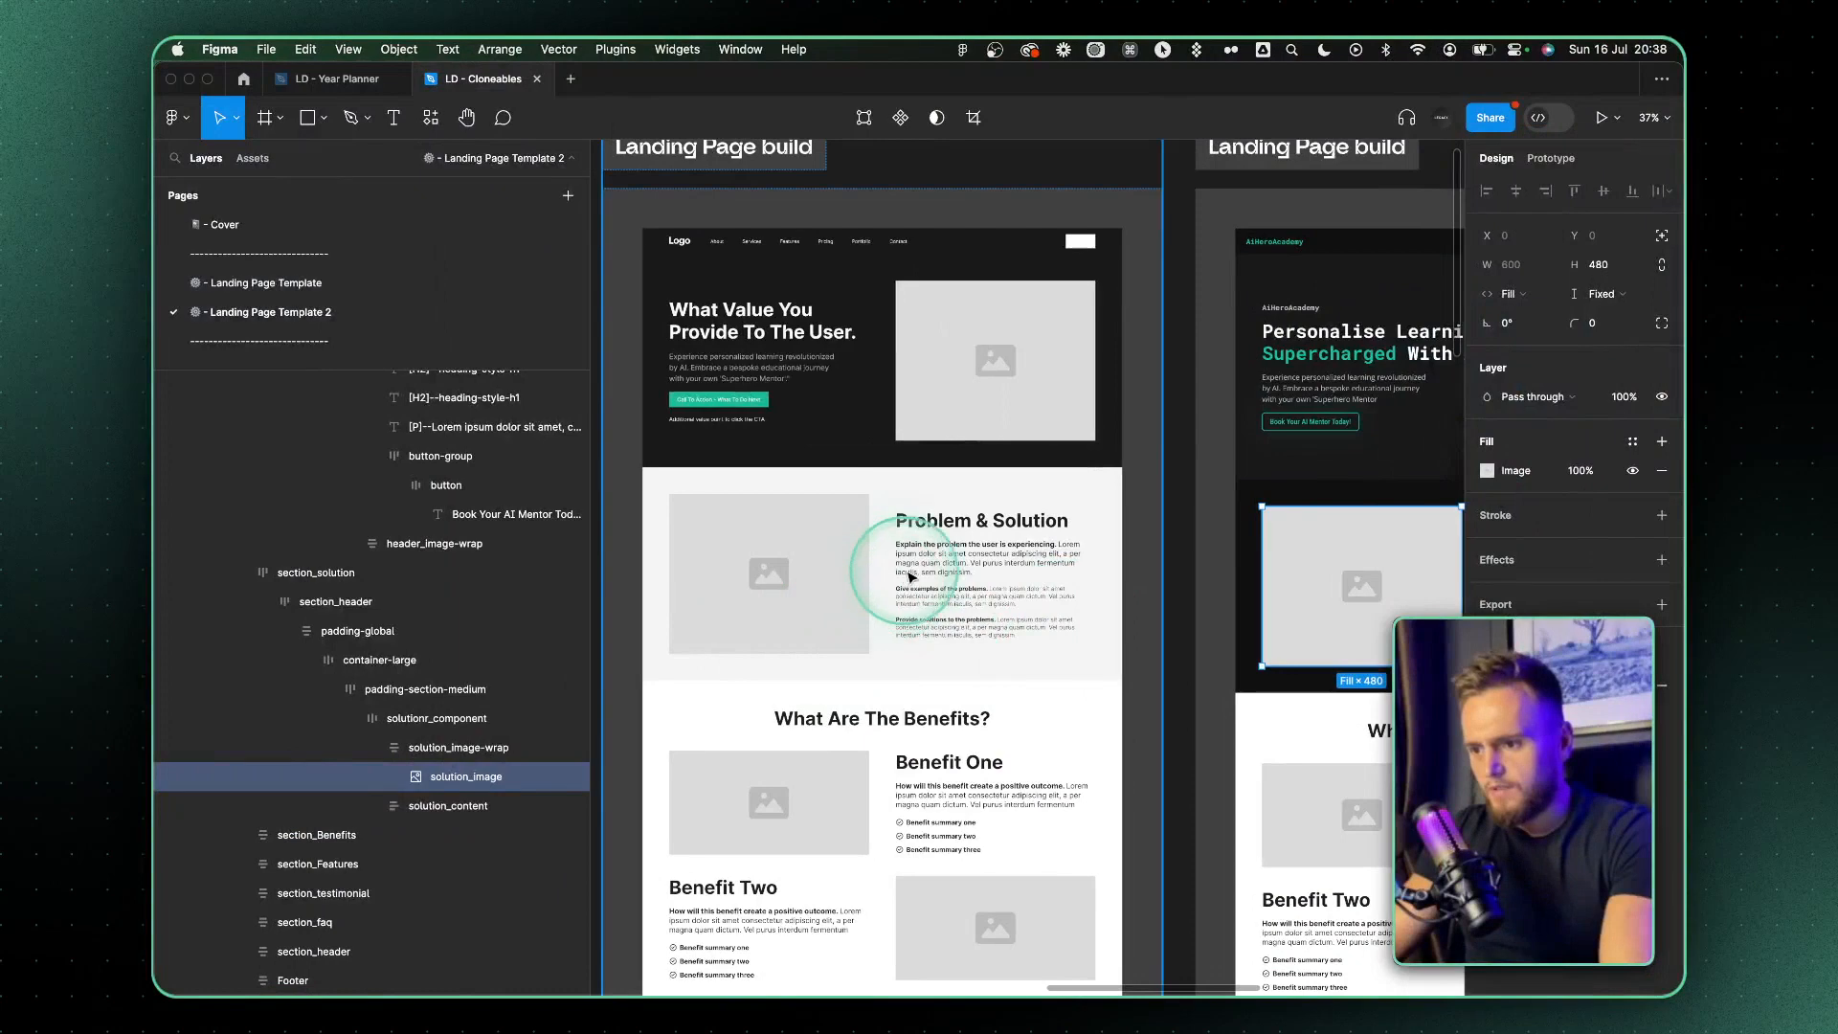
pyautogui.hotkey('ctrl', 'Left')
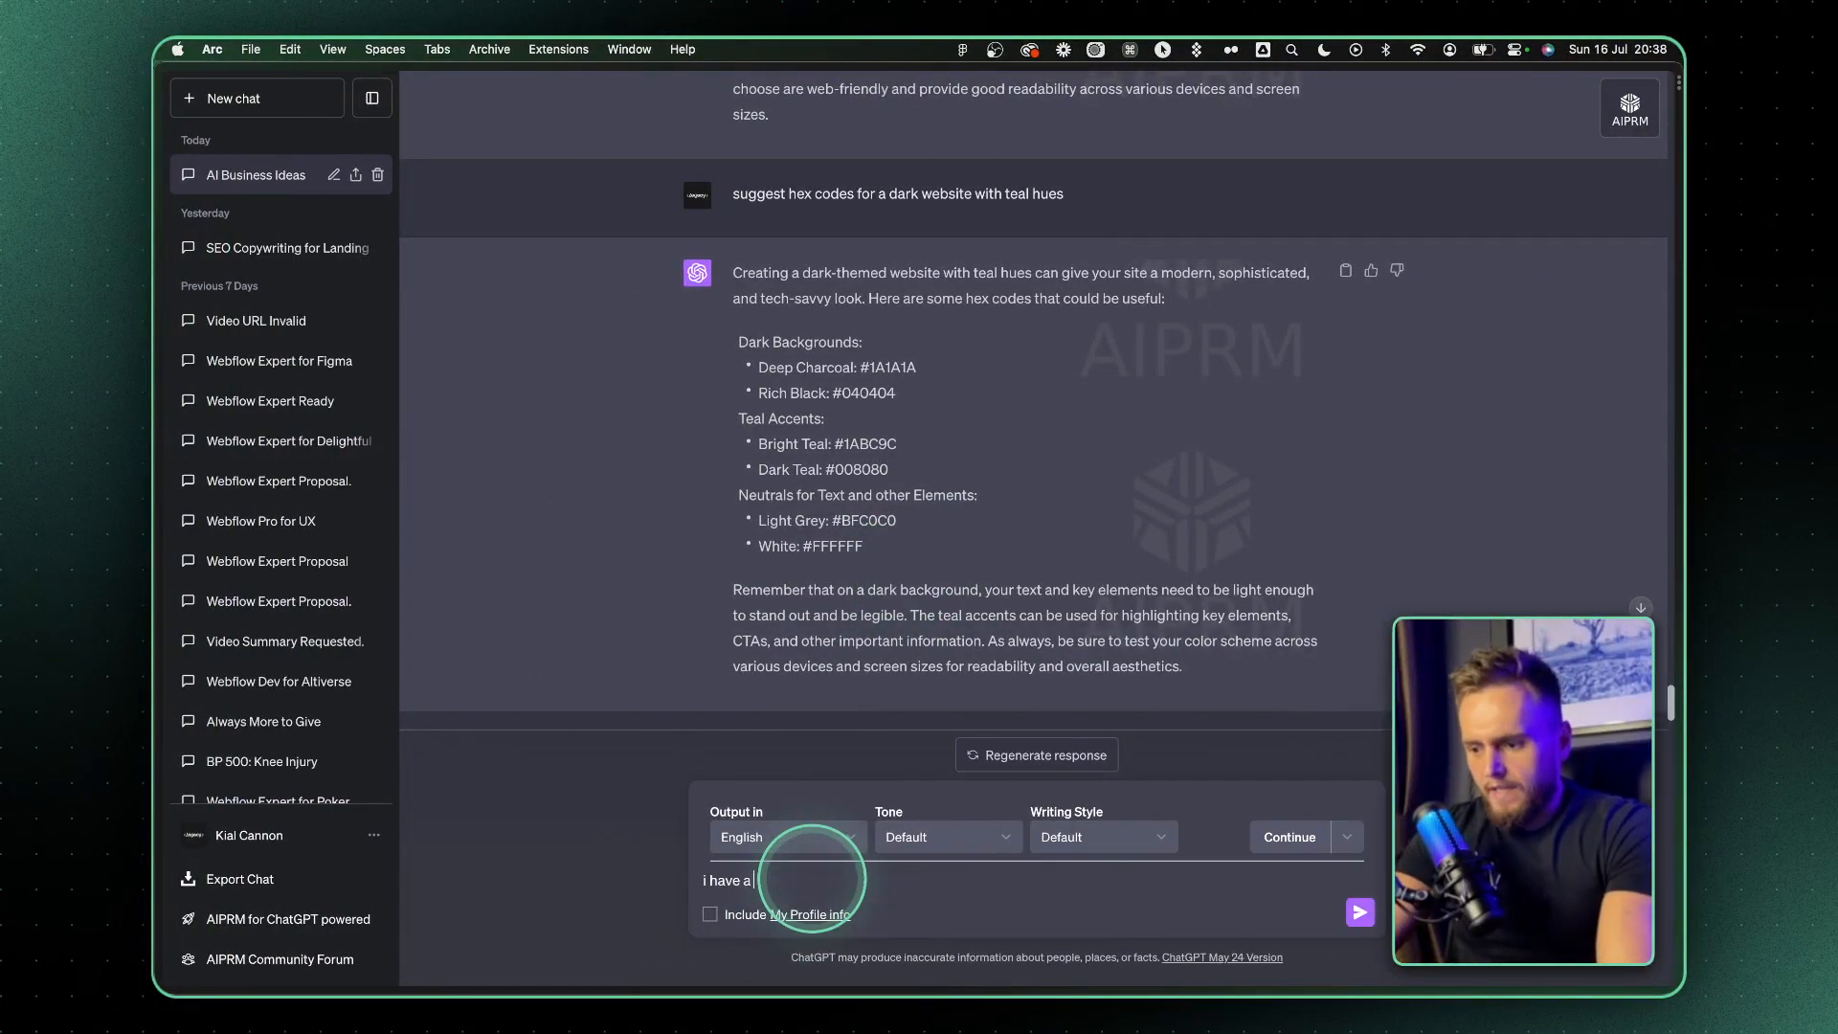
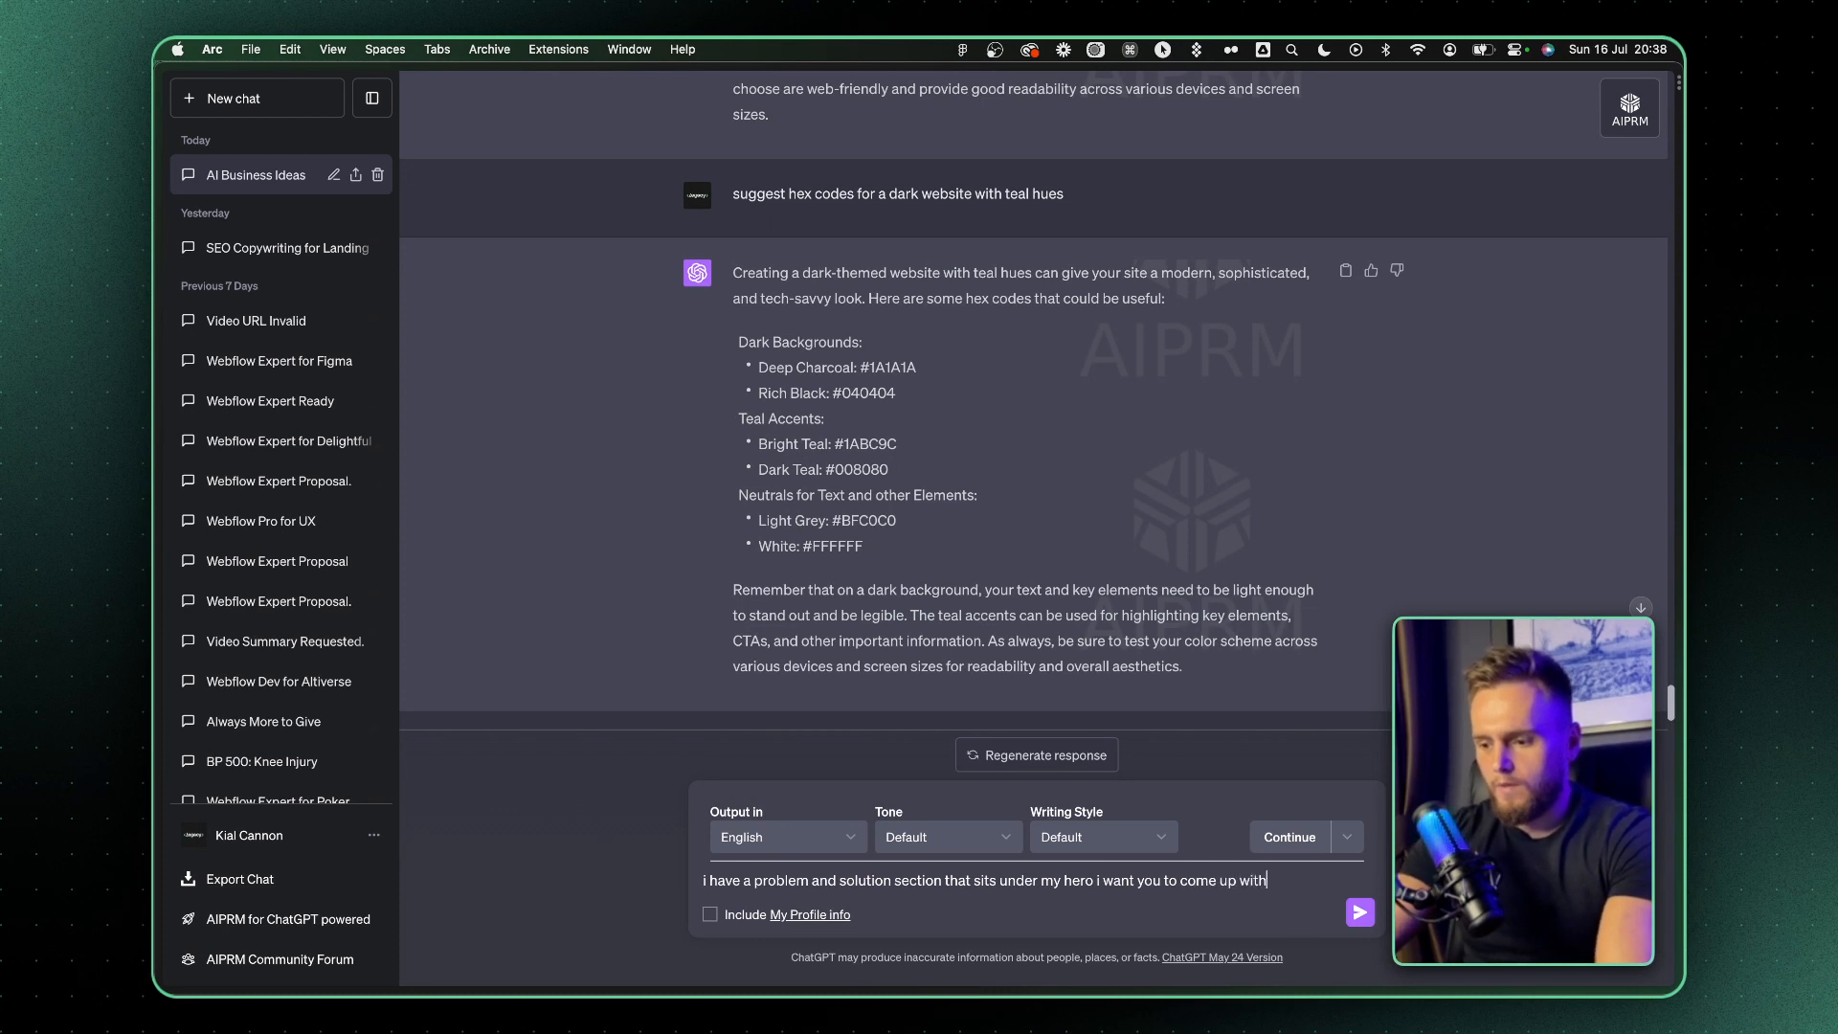
# Ask ChatGPT for an "h1" and "p2" for the problem and solution section that sits under the hero
pyautogui.hotkey('shift', 'Return')
pyautogui.hotkey('shift', 'Return')
pyautogui.write('h1')
pyautogui.hotkey('shift', 'Return')
pyautogui.hotkey('shift', 'Return')
pyautogui.write('p')
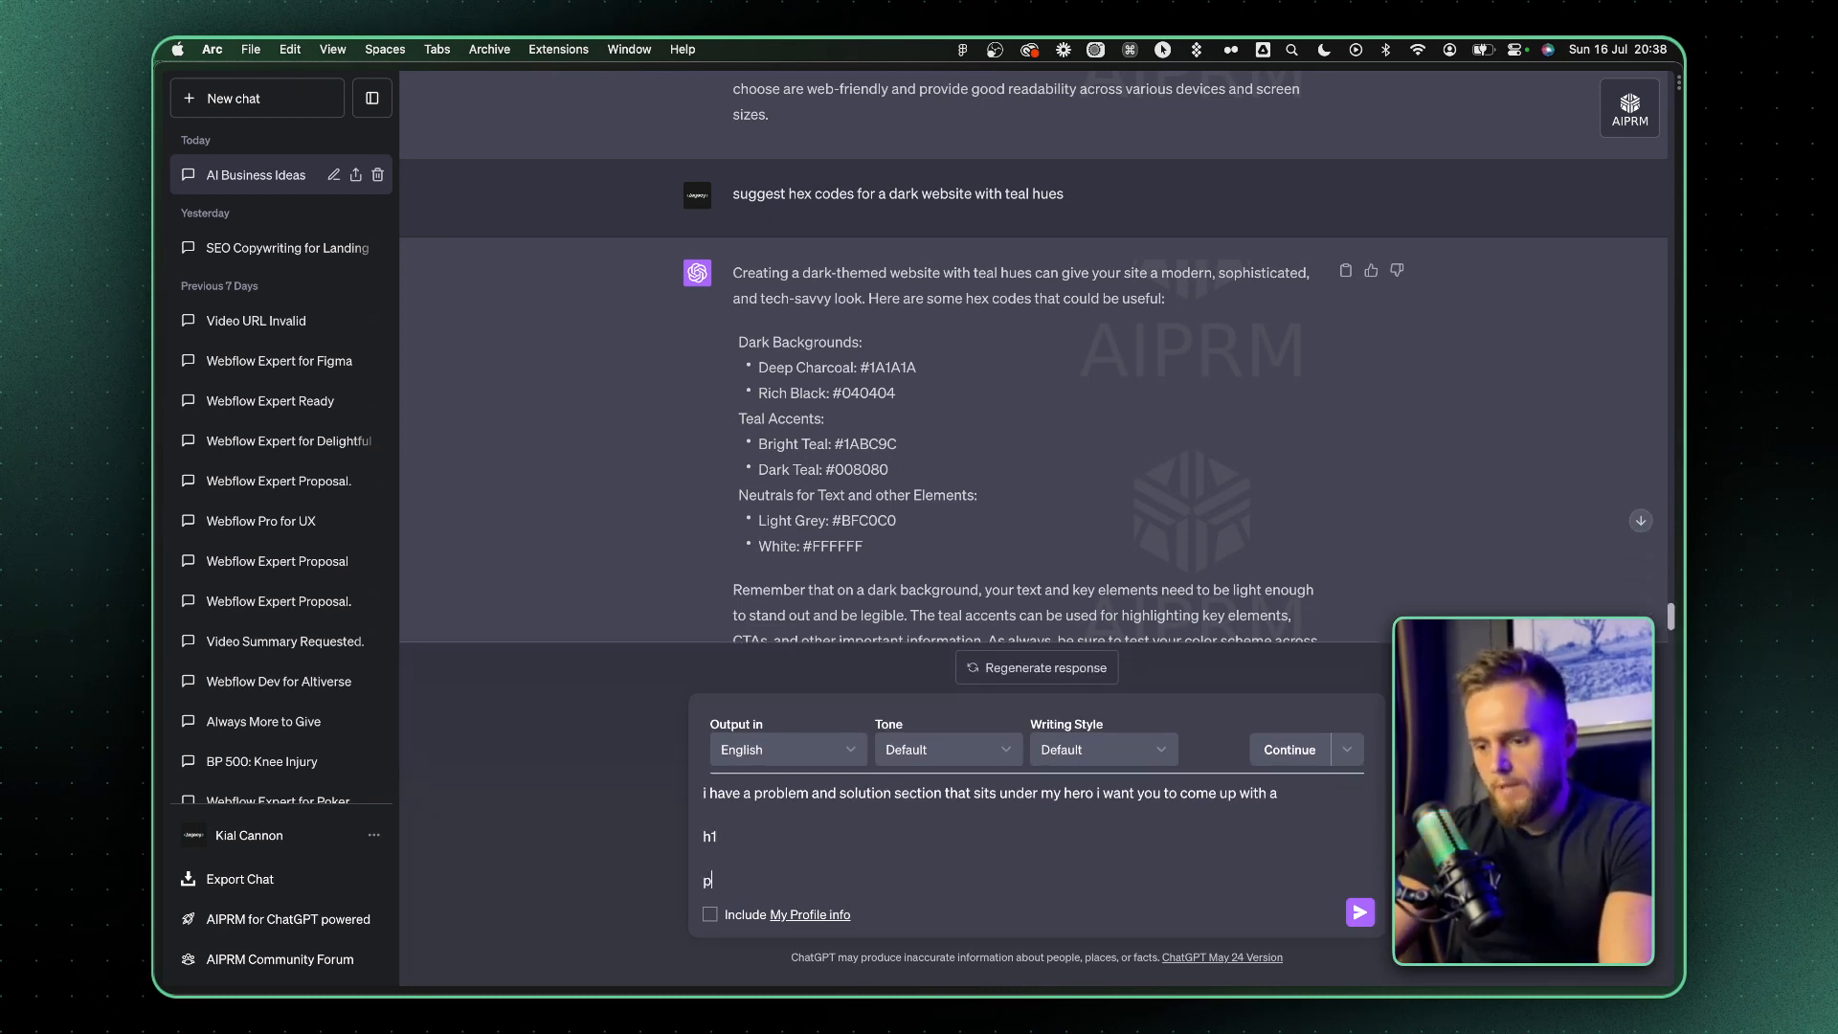
pyautogui.write('2')
pyautogui.hotkey('shift', 'Return')
pyautogui.hotkey('shift', 'Return')
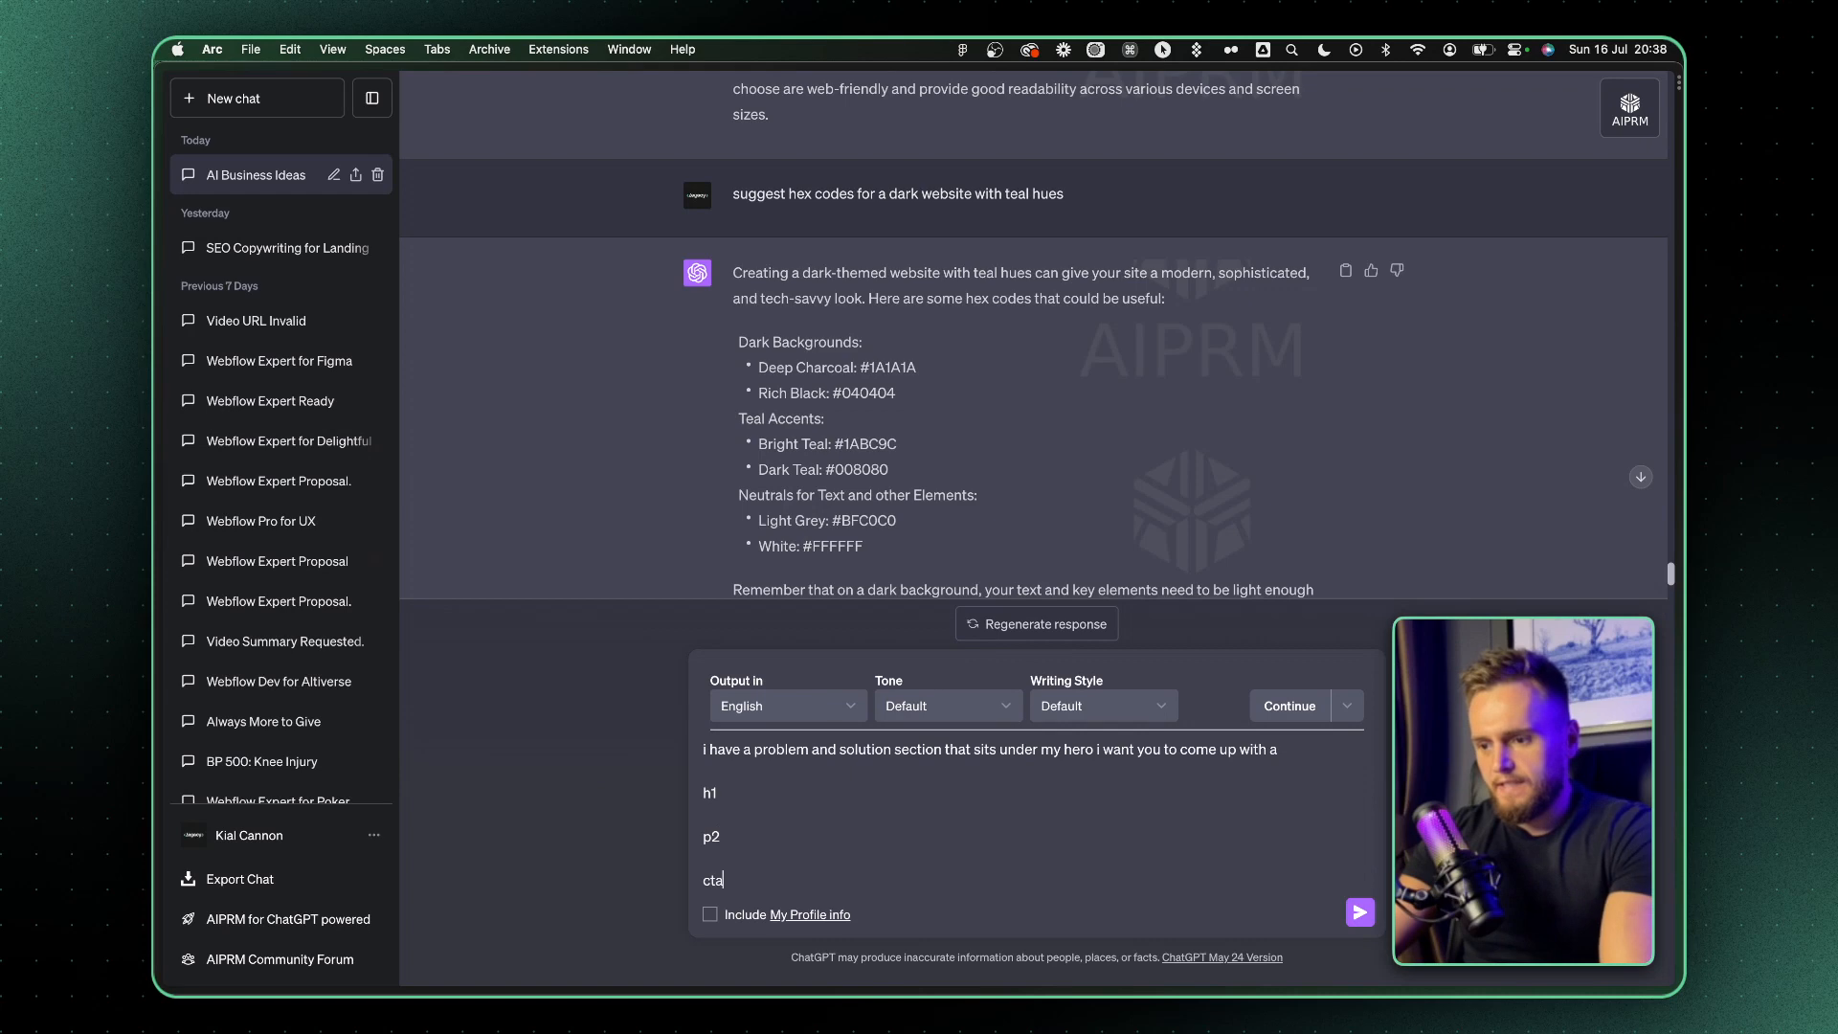
pyautogui.press('BackSpace')
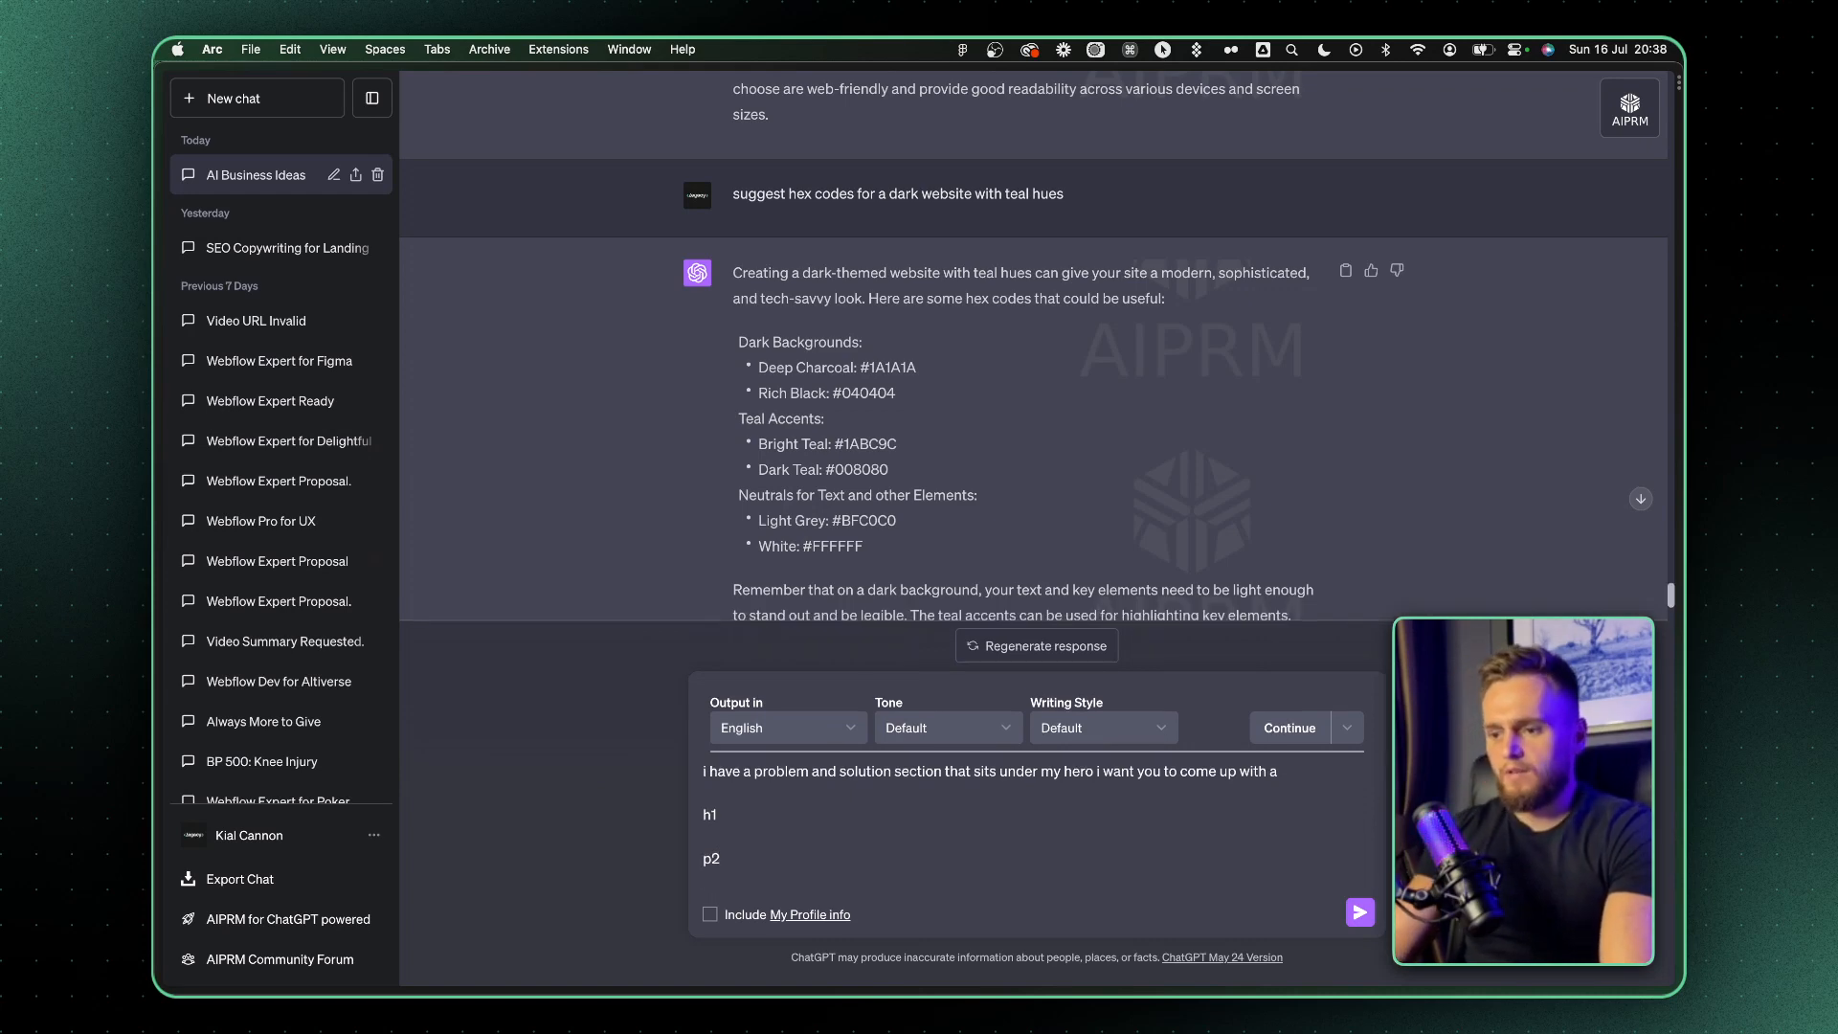
pyautogui.press('Return')
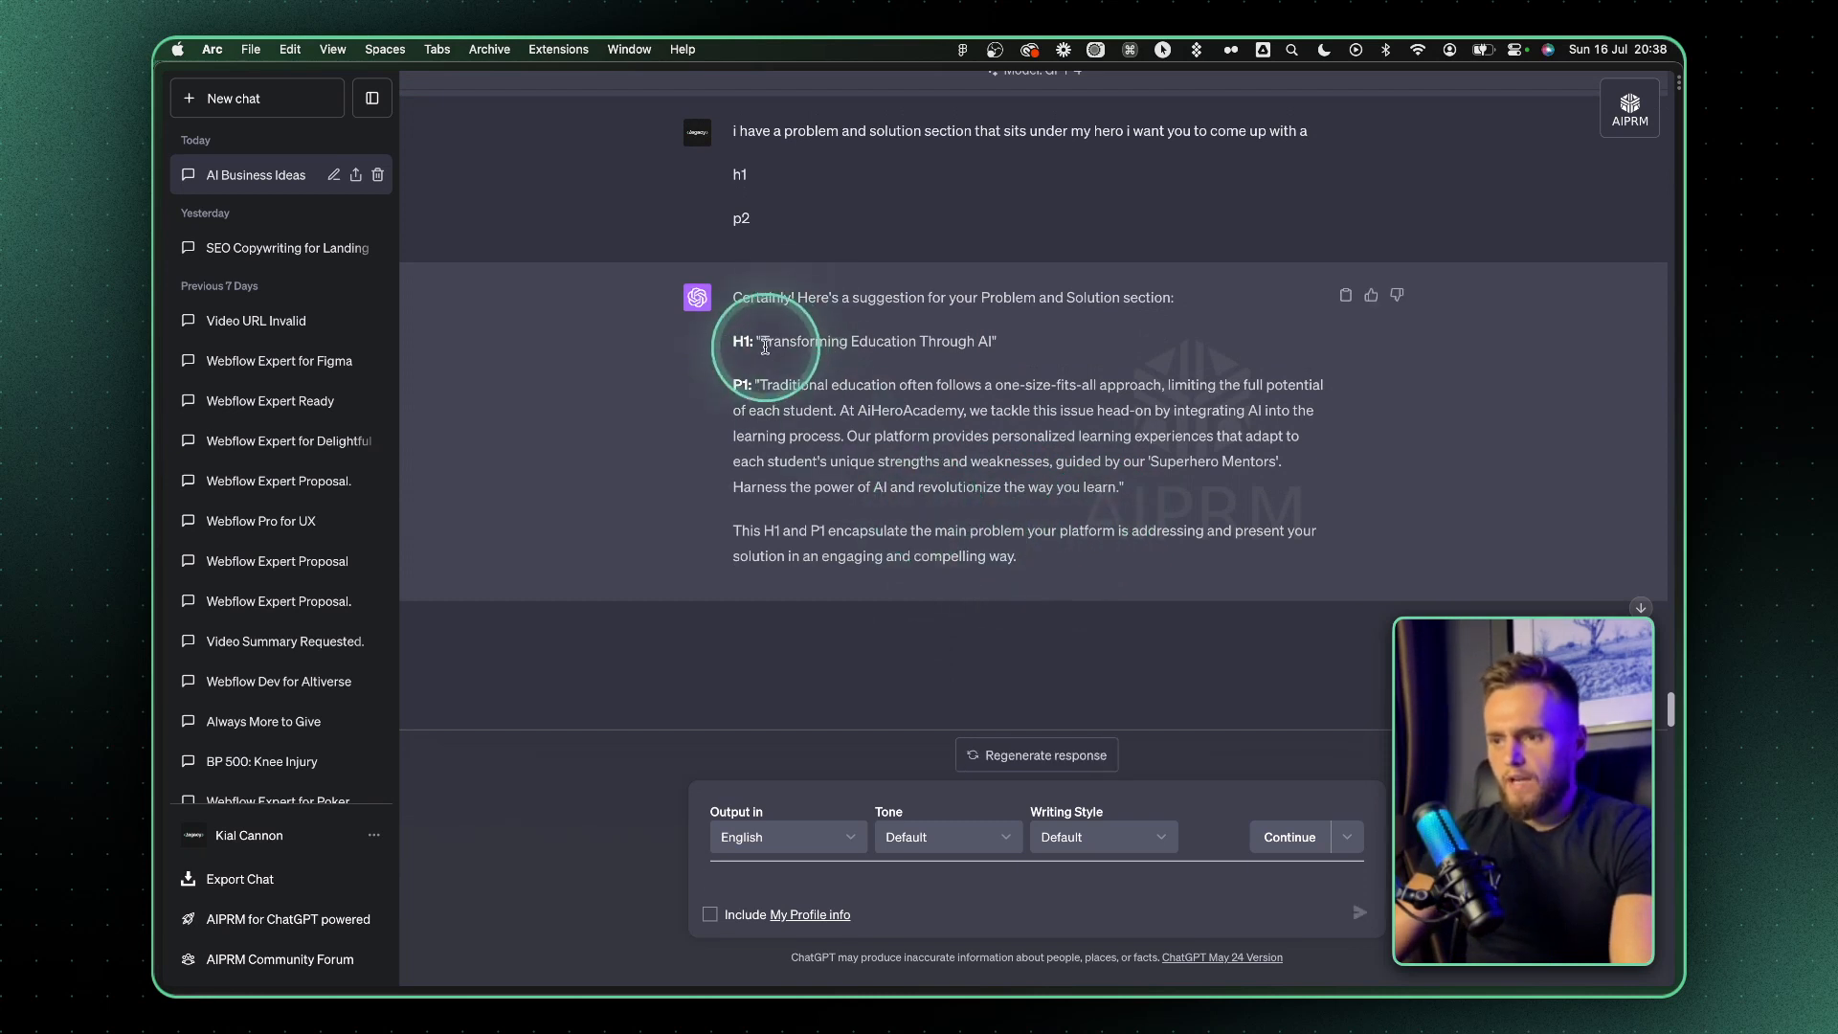
# Ask ChatGPT for a heading that tells users an interesting solution, and make speeding up learning the selling point
pyautogui.write('the h')
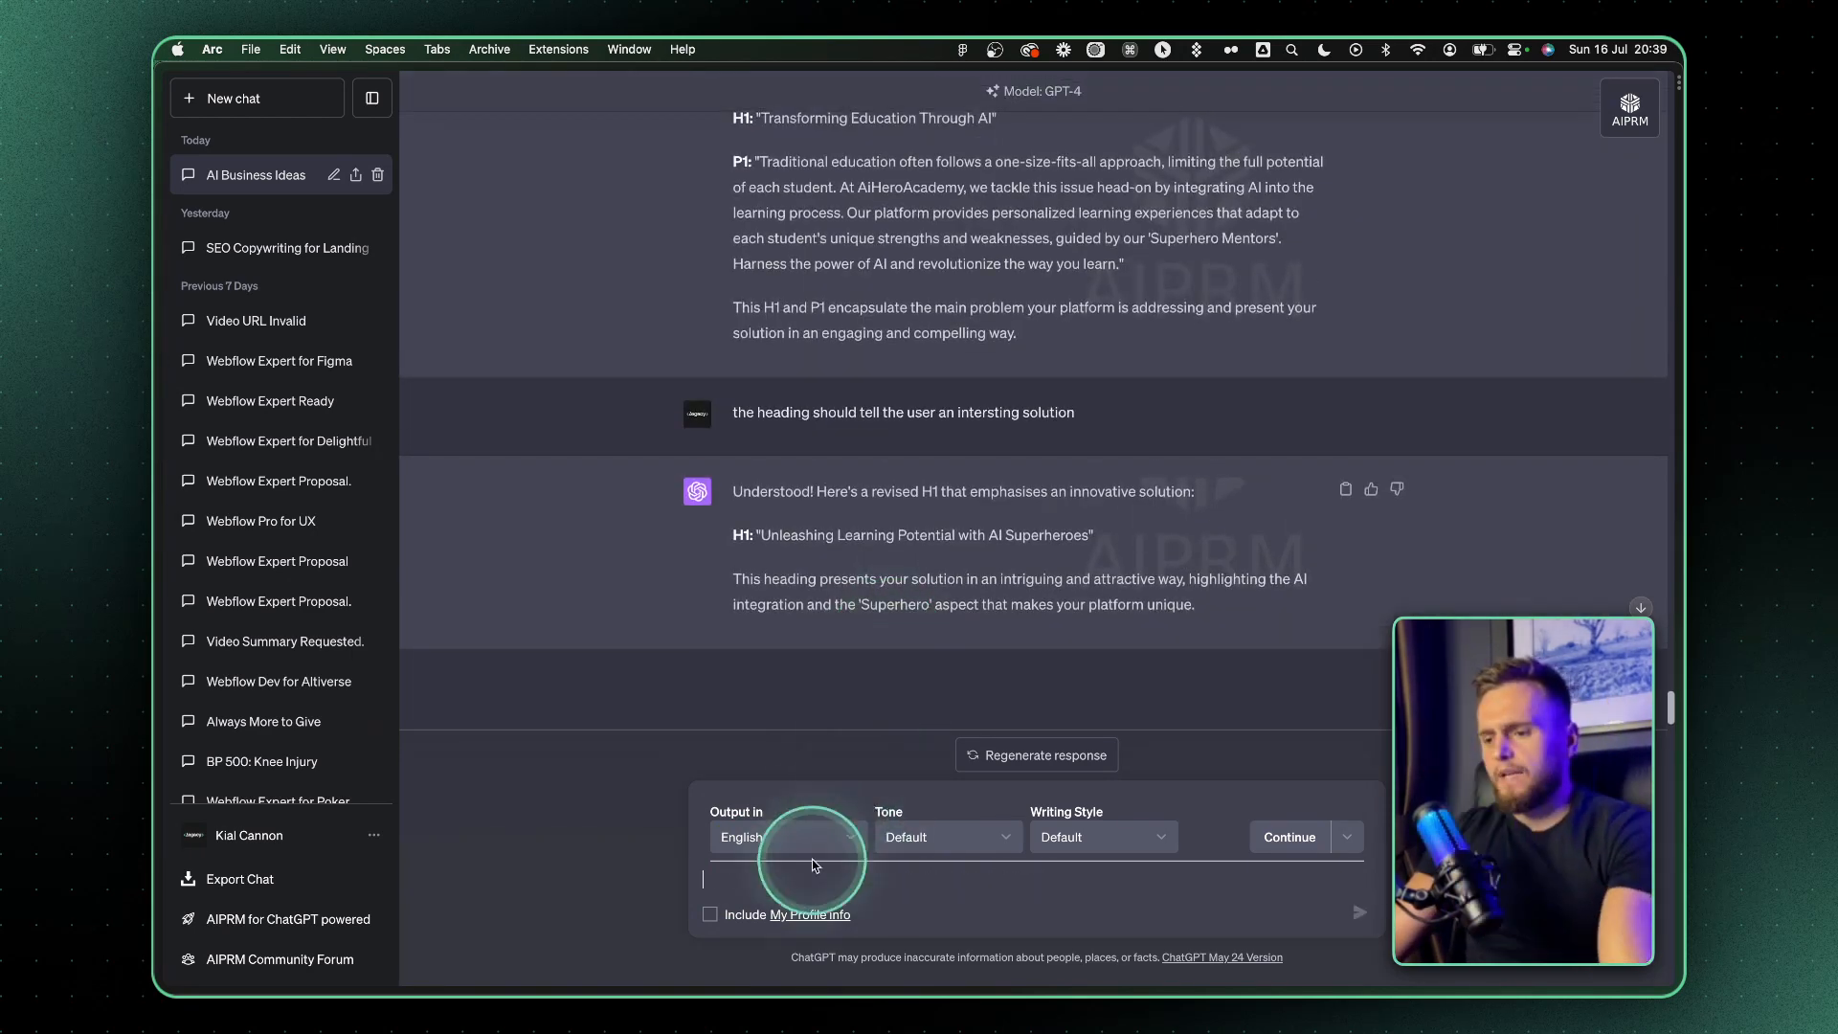
pyautogui.write('pe')
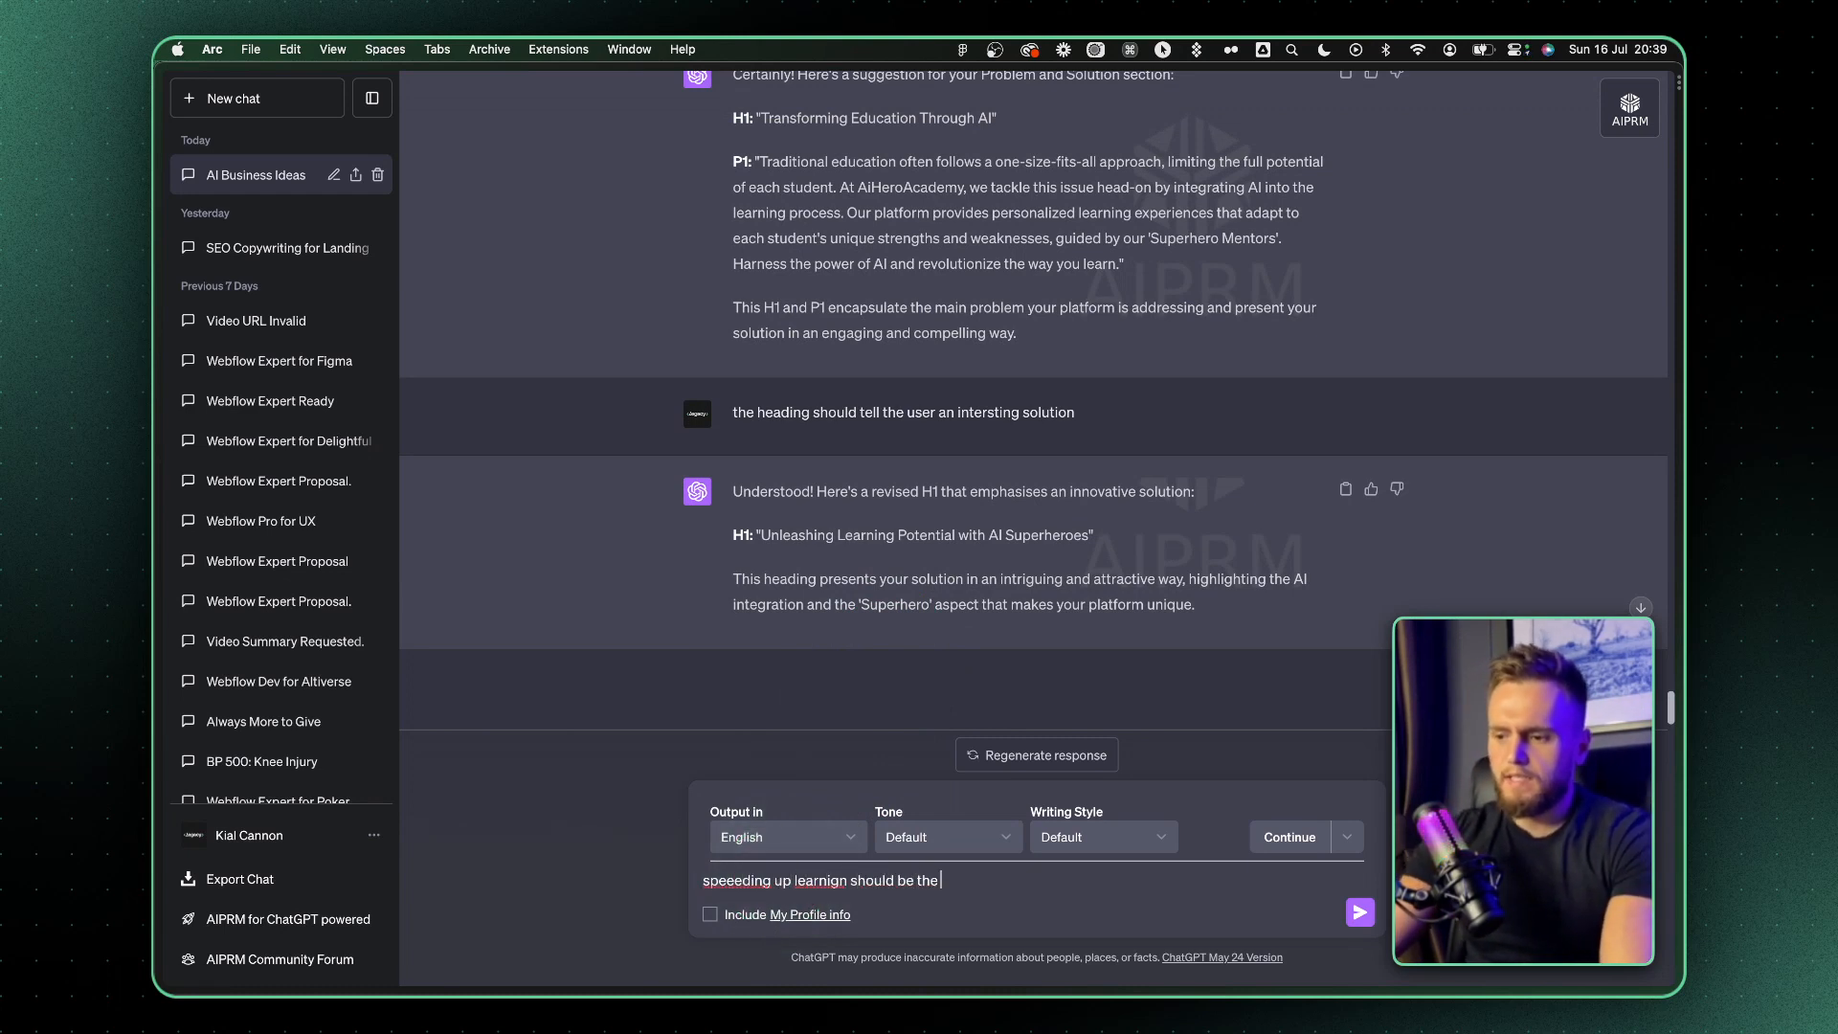
pyautogui.press('Return')
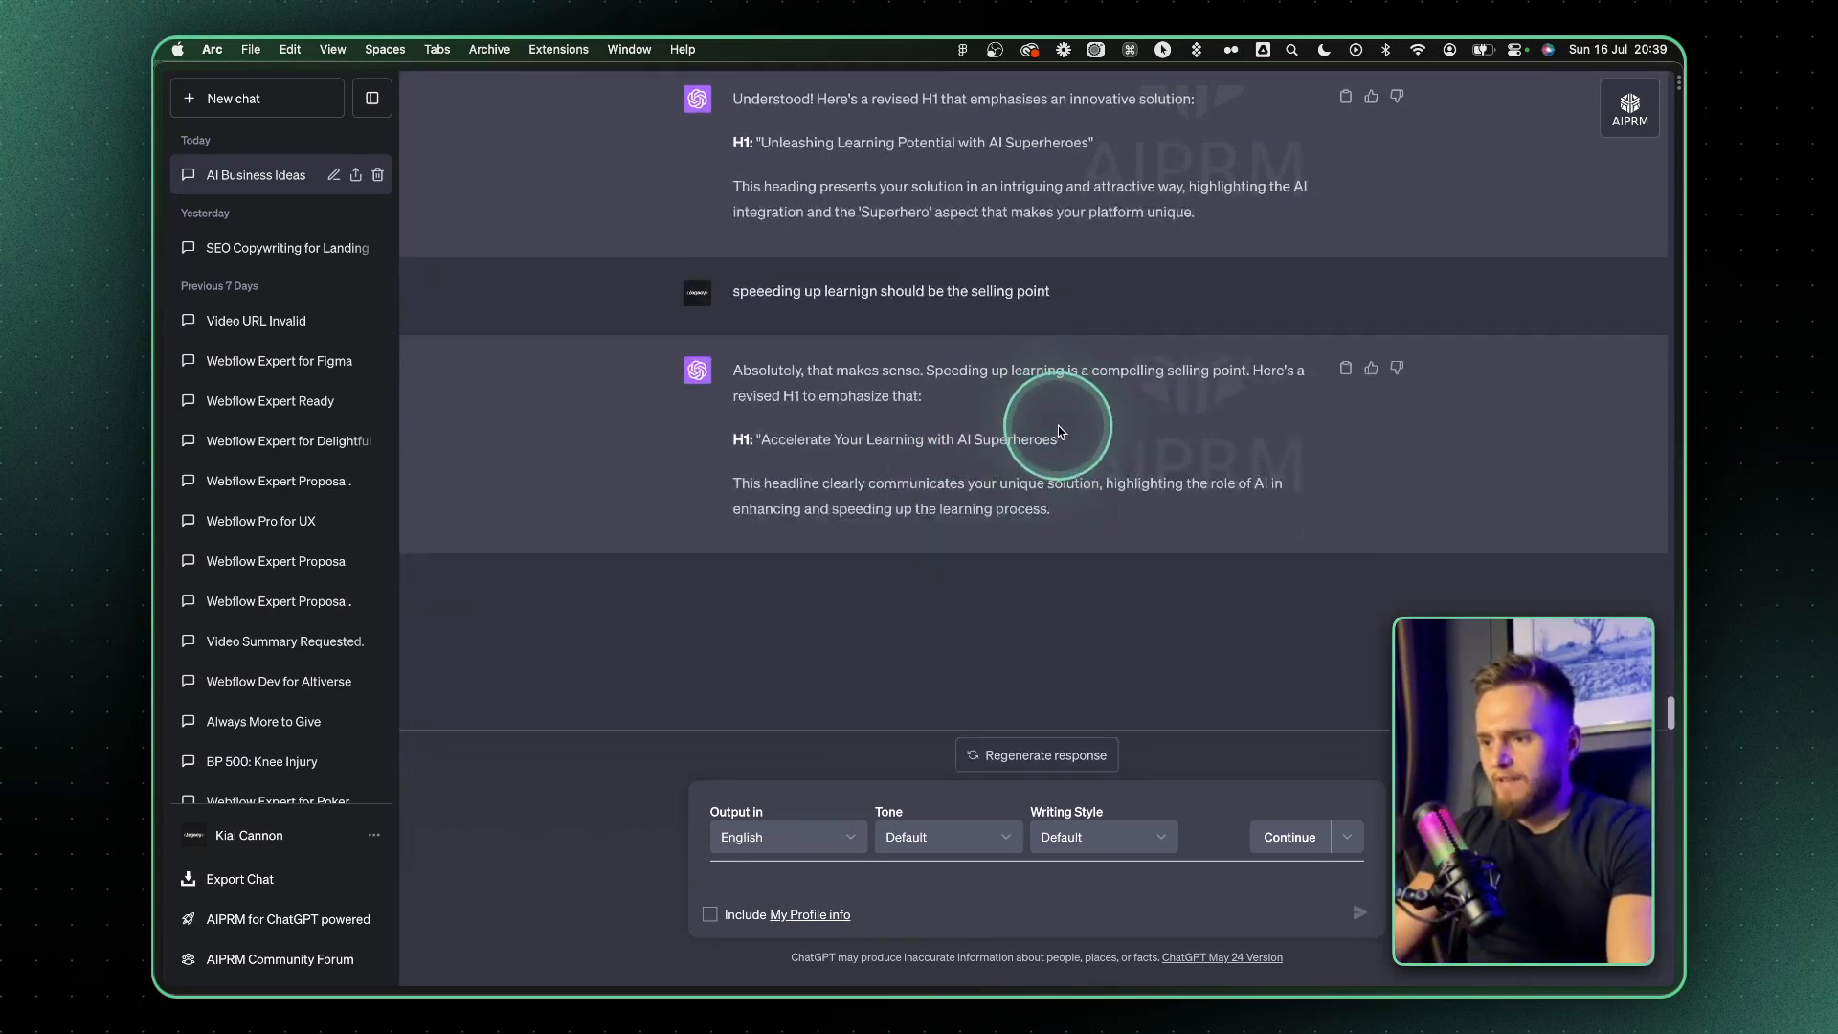
# Switch to Figma and replace the hero heading text with "Accelerate Your Learning with AI Superheroes"
pyautogui.doubleClick(953, 311)
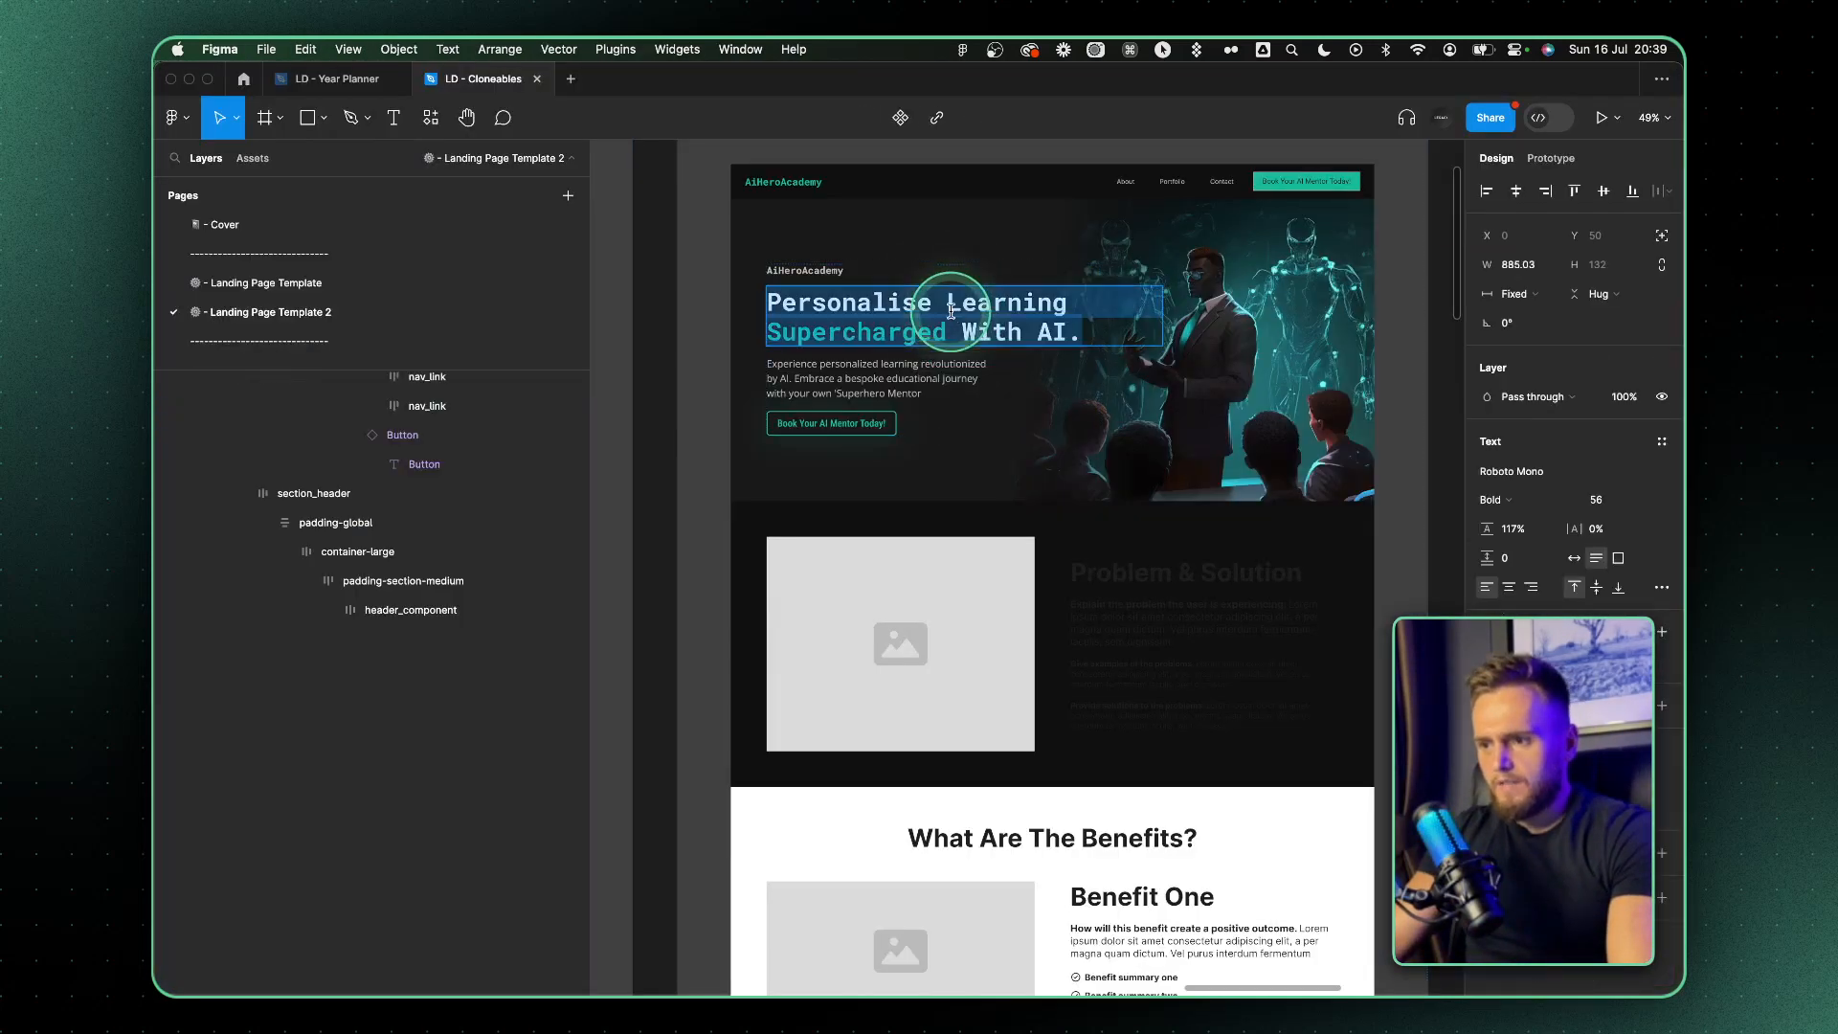
pyautogui.tripleClick(953, 309)
pyautogui.write('Accelerate Your Learning with AI Superheroes')
pyautogui.press('super+z')
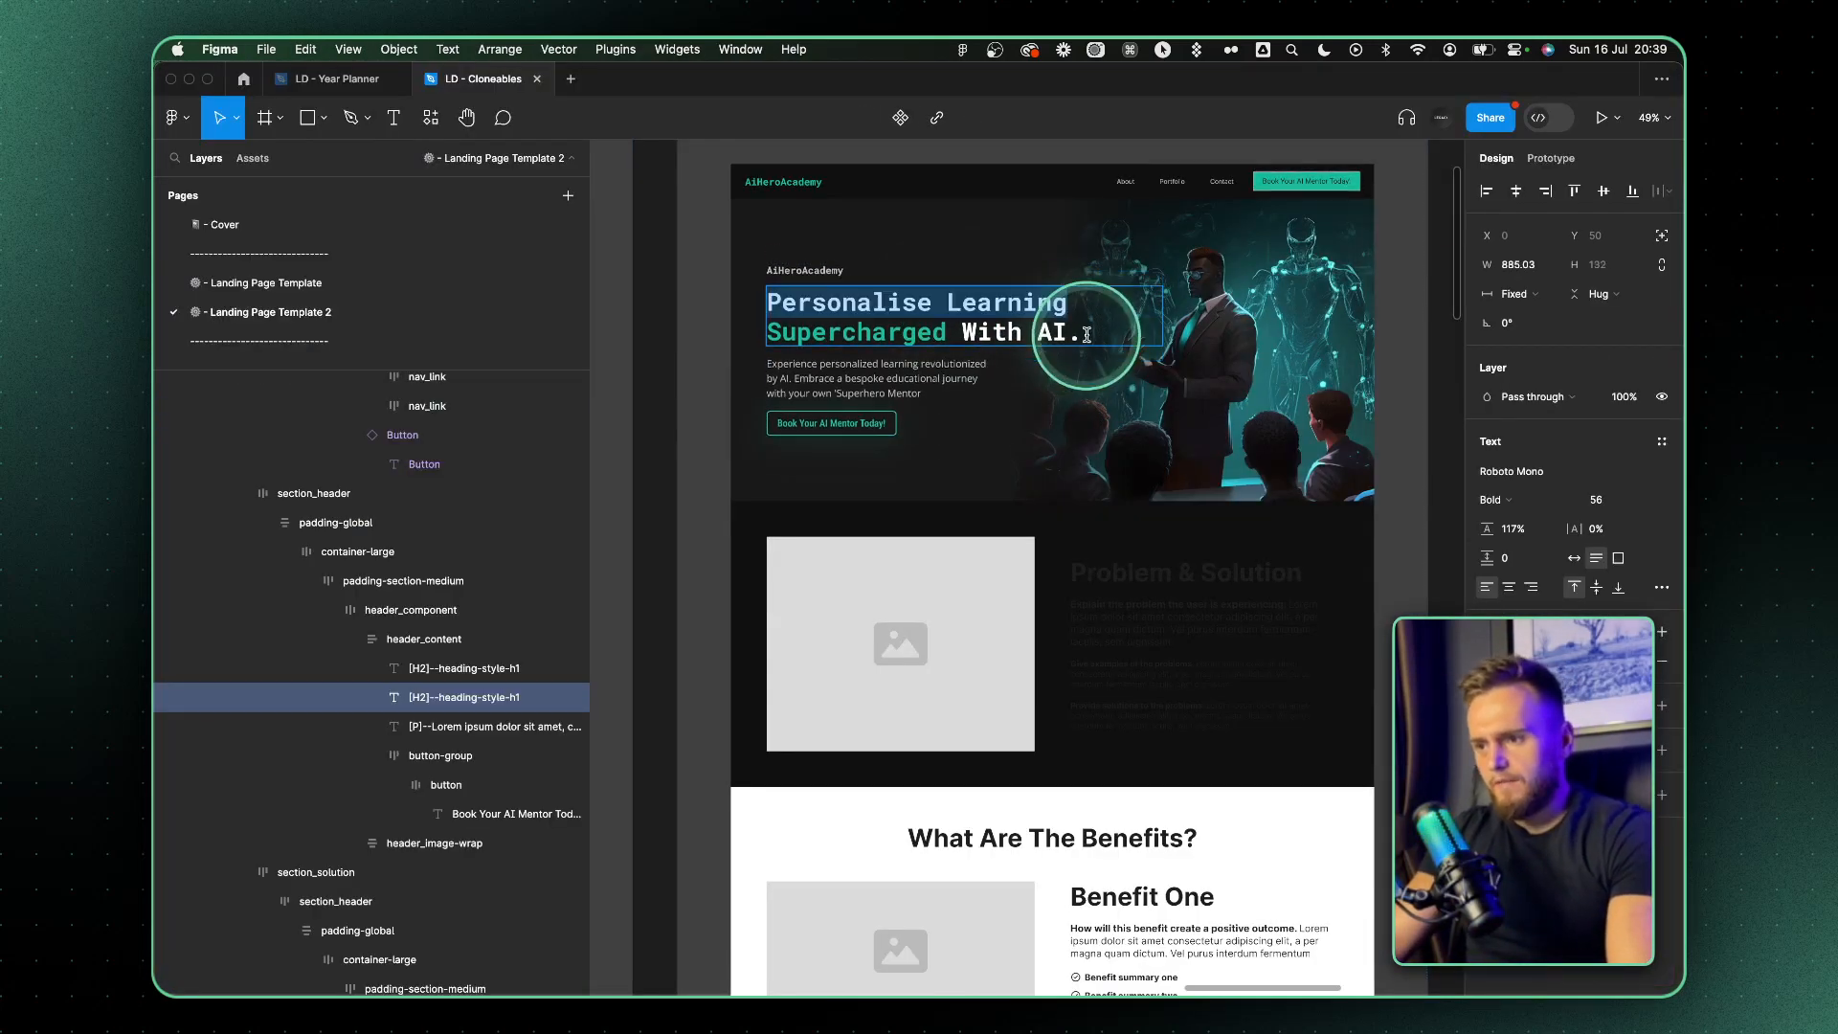
pyautogui.write('Accelerate Your Learning with AI Superheroes')
# Color the words "AI Superheroes" in the hero heading with the hero button's teal, 1ABC9C
pyautogui.scroll(5, 1293, 359)
pyautogui.moveTo(1298, 364); pyautogui.dragTo(874, 364)
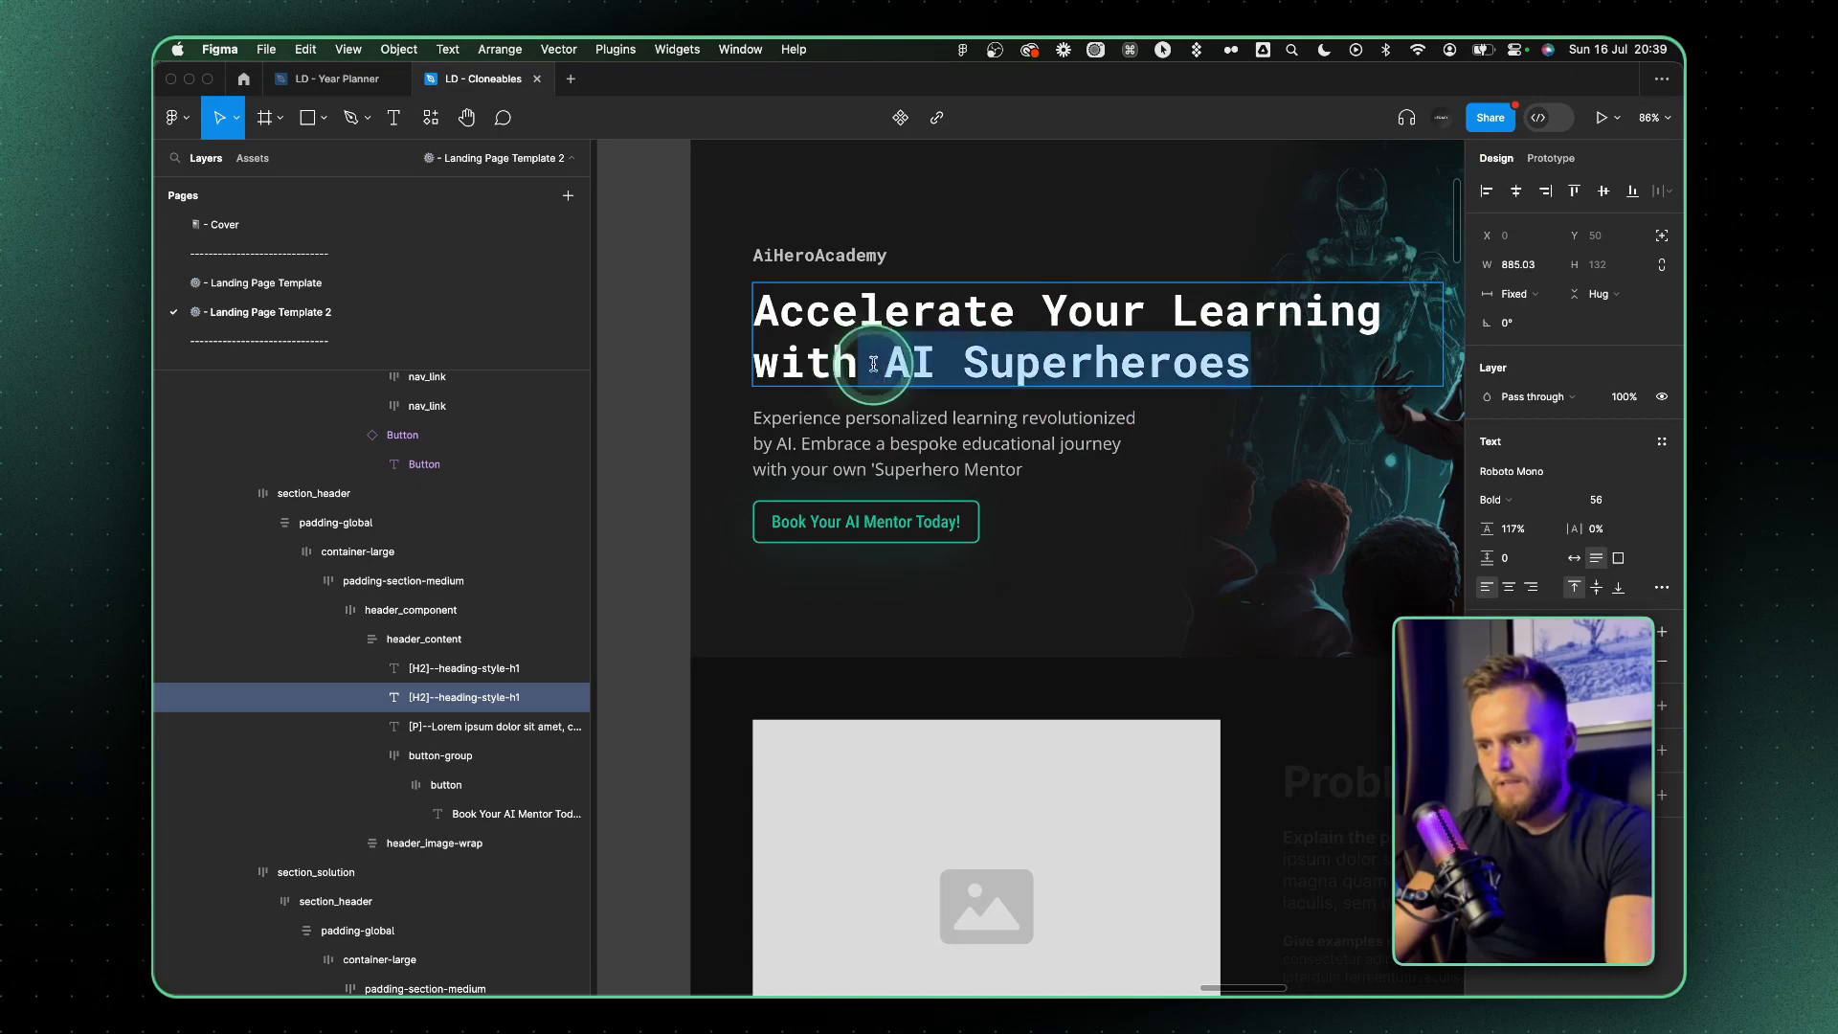
pyautogui.click(917, 522)
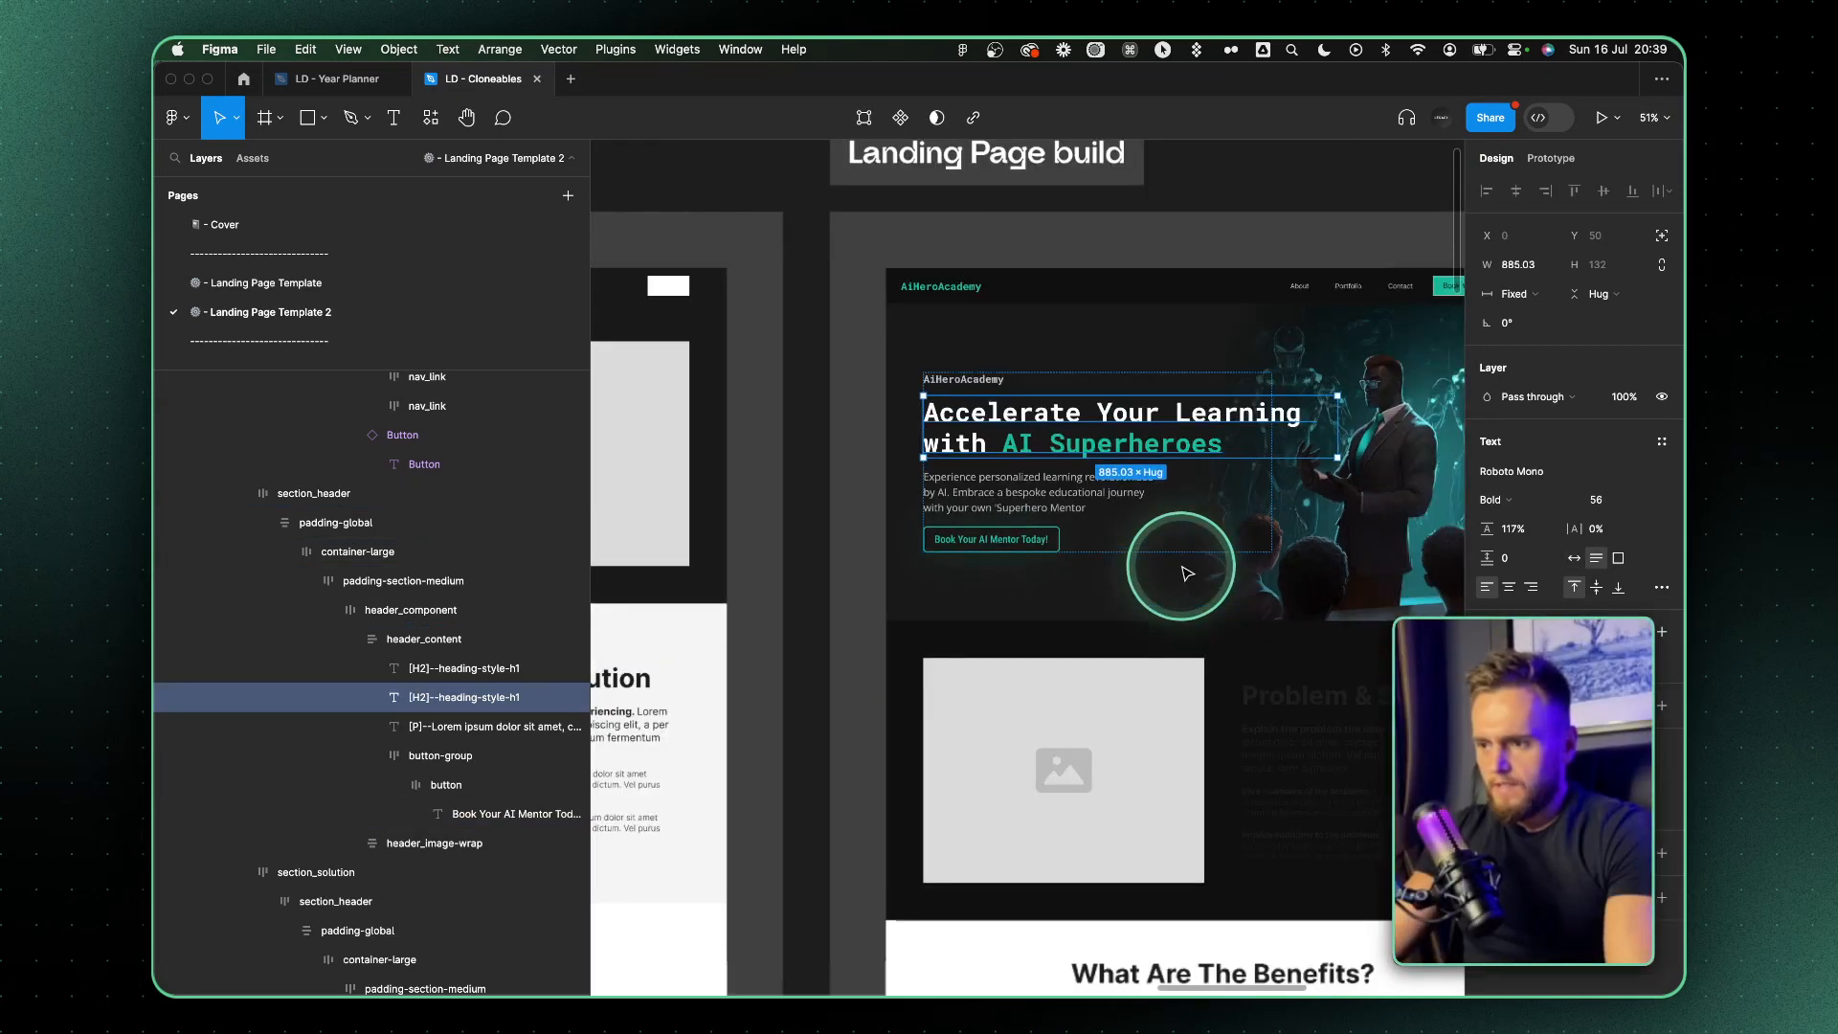
pyautogui.click(1169, 651)
pyautogui.hscroll(1, 1100, 537)
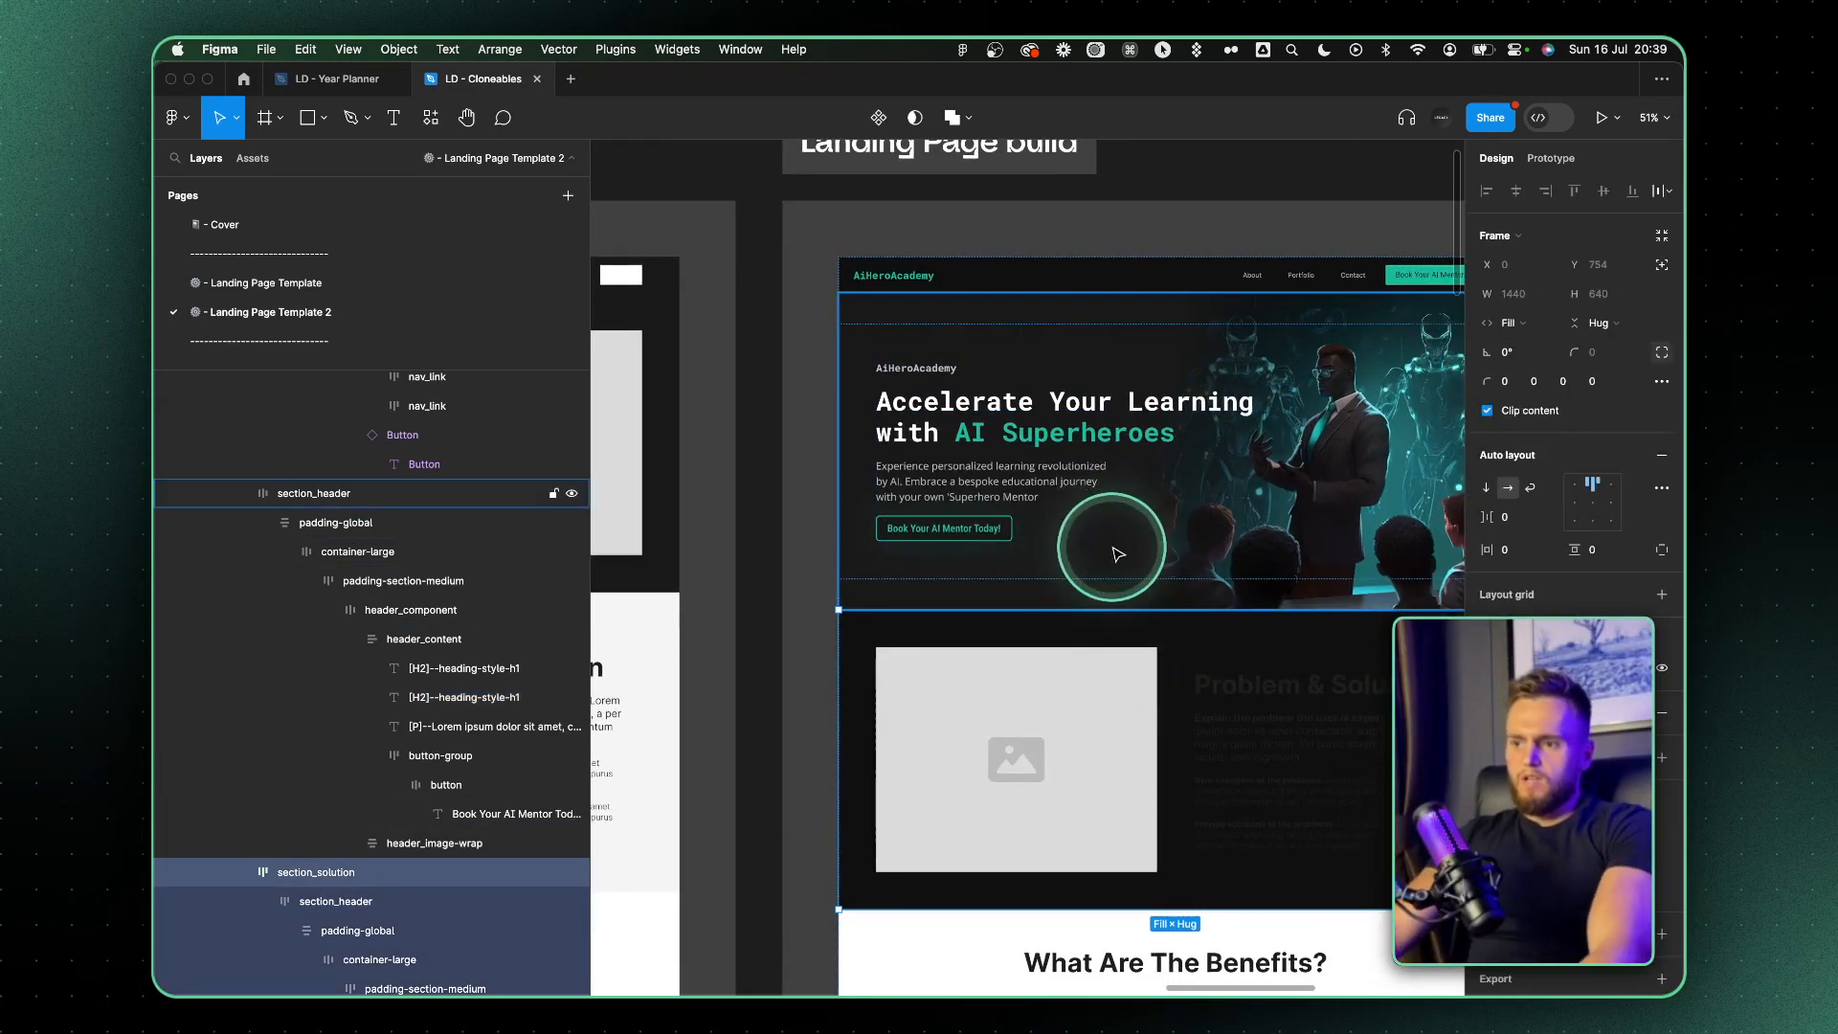
# Reword the hero heading's second line to "With Our AI Heroes"
pyautogui.scroll(5, 1029, 432)
pyautogui.click(809, 461)
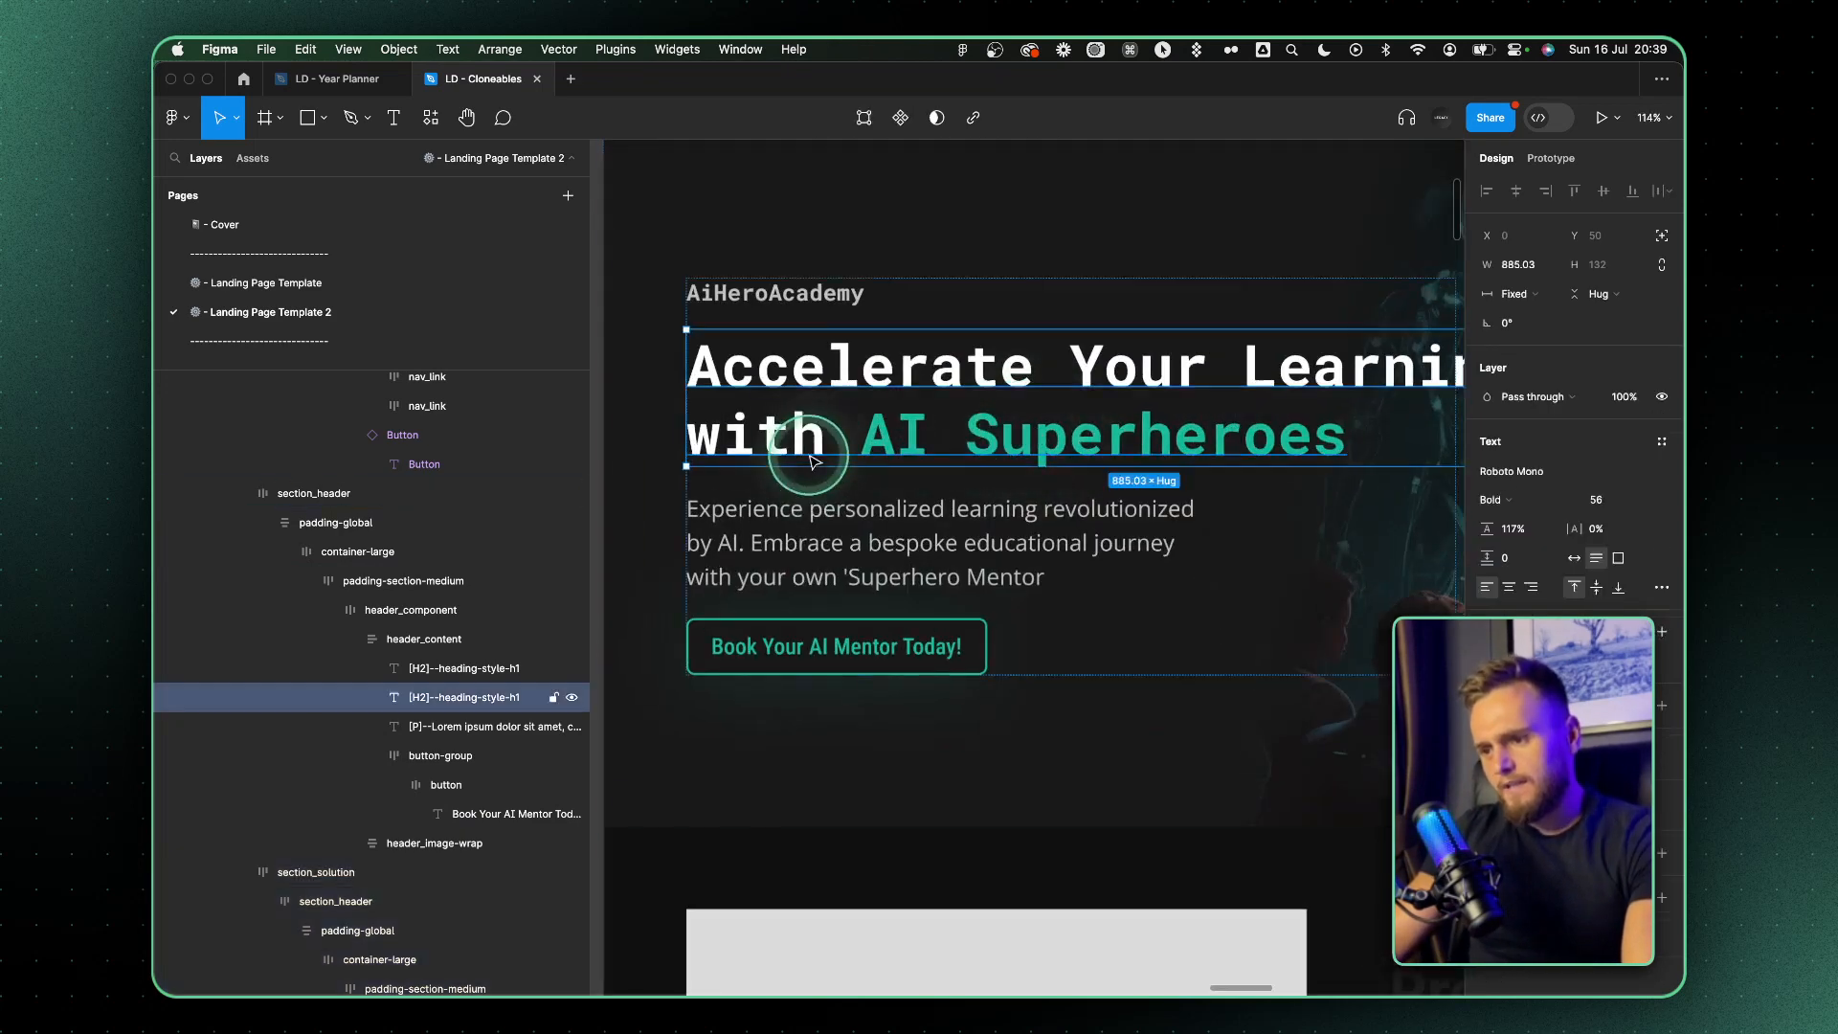
pyautogui.scroll(-5, 833, 441)
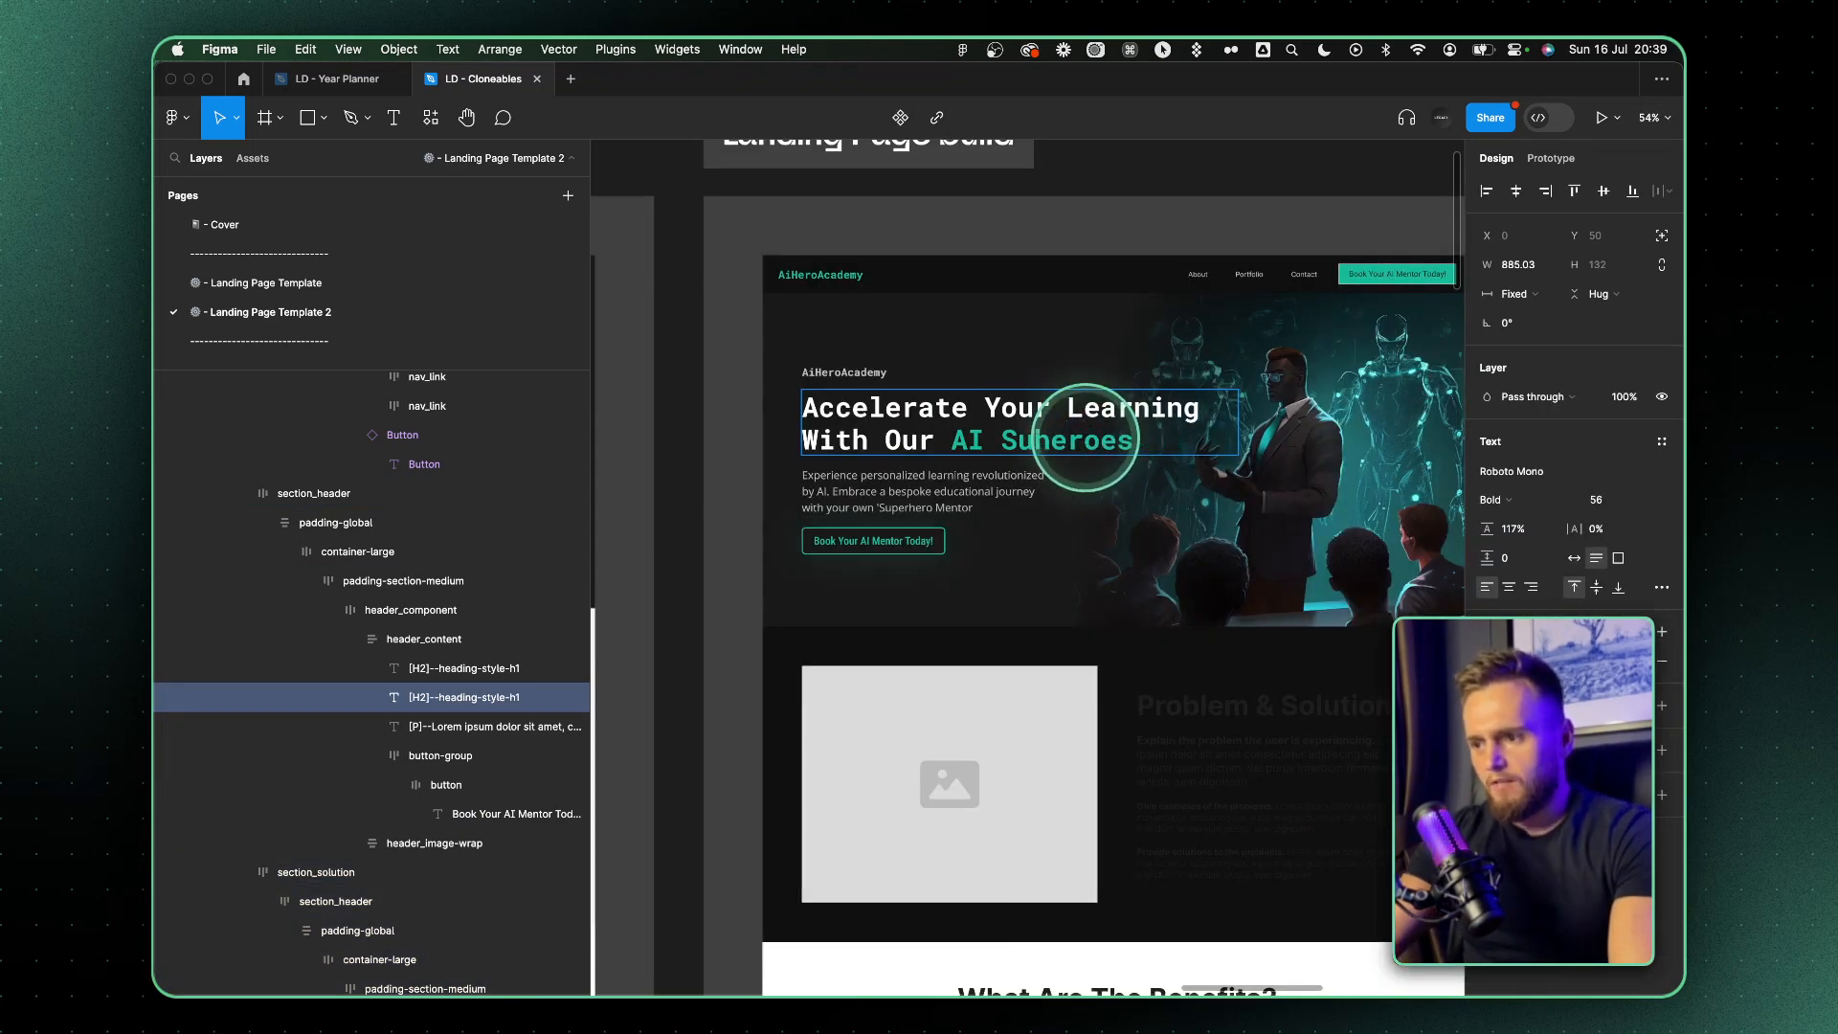
pyautogui.press('Delete')
pyautogui.write('H')
pyautogui.scroll(2, 986, 407)
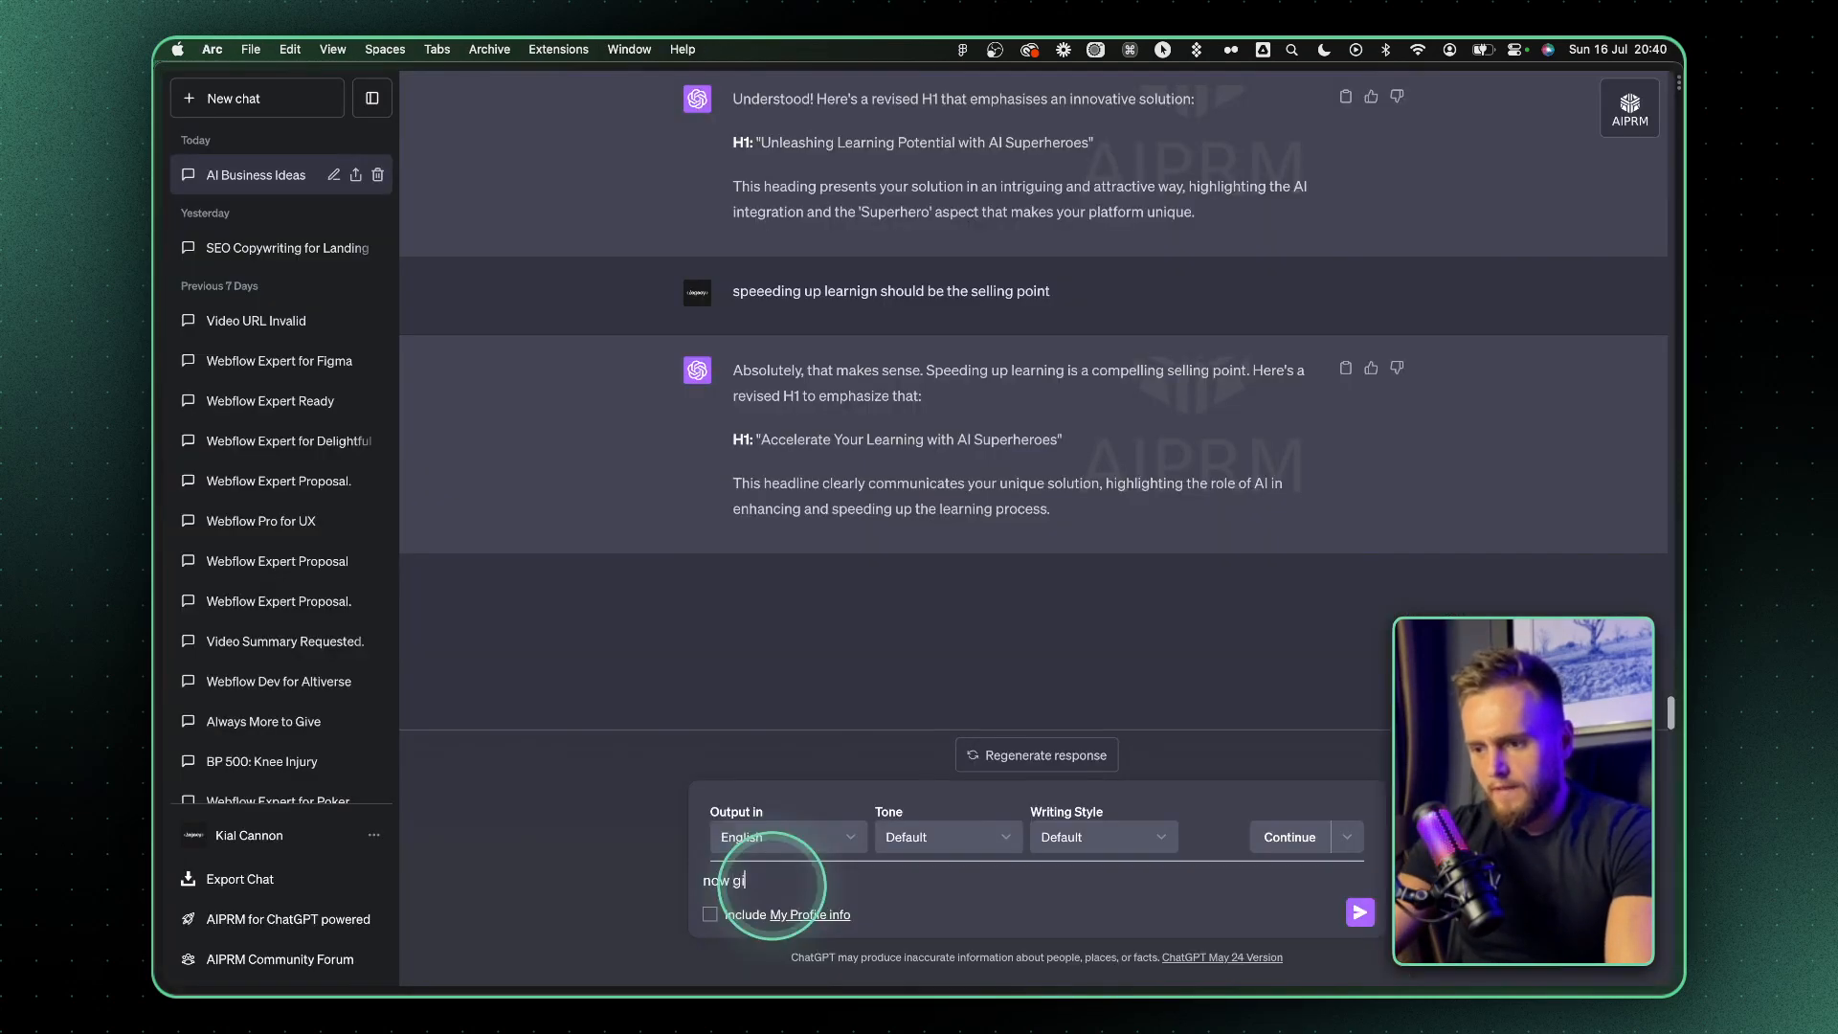
# Ask ChatGPT "now give me a problem most people face as a heading" and copy the suggested "Tired of One-Size-Fits-All Education?"
pyautogui.write('roblem most people face as a heaing')
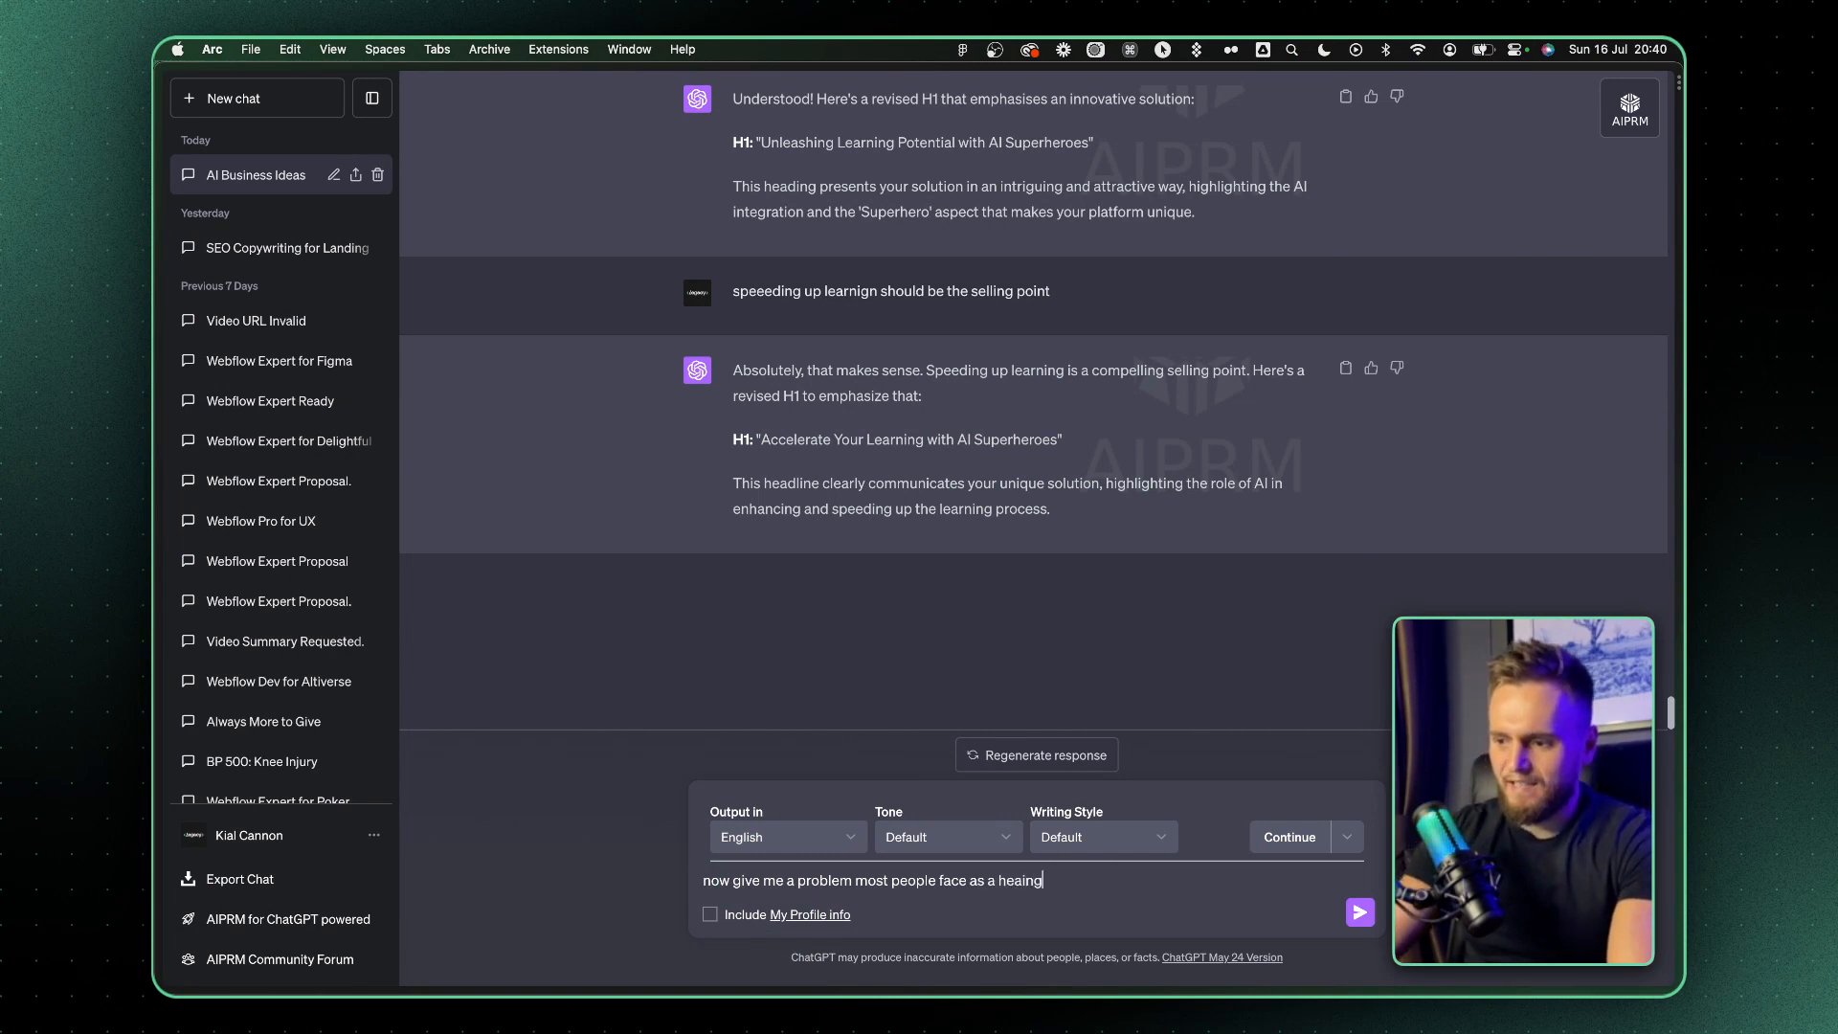
pyautogui.press('Return')
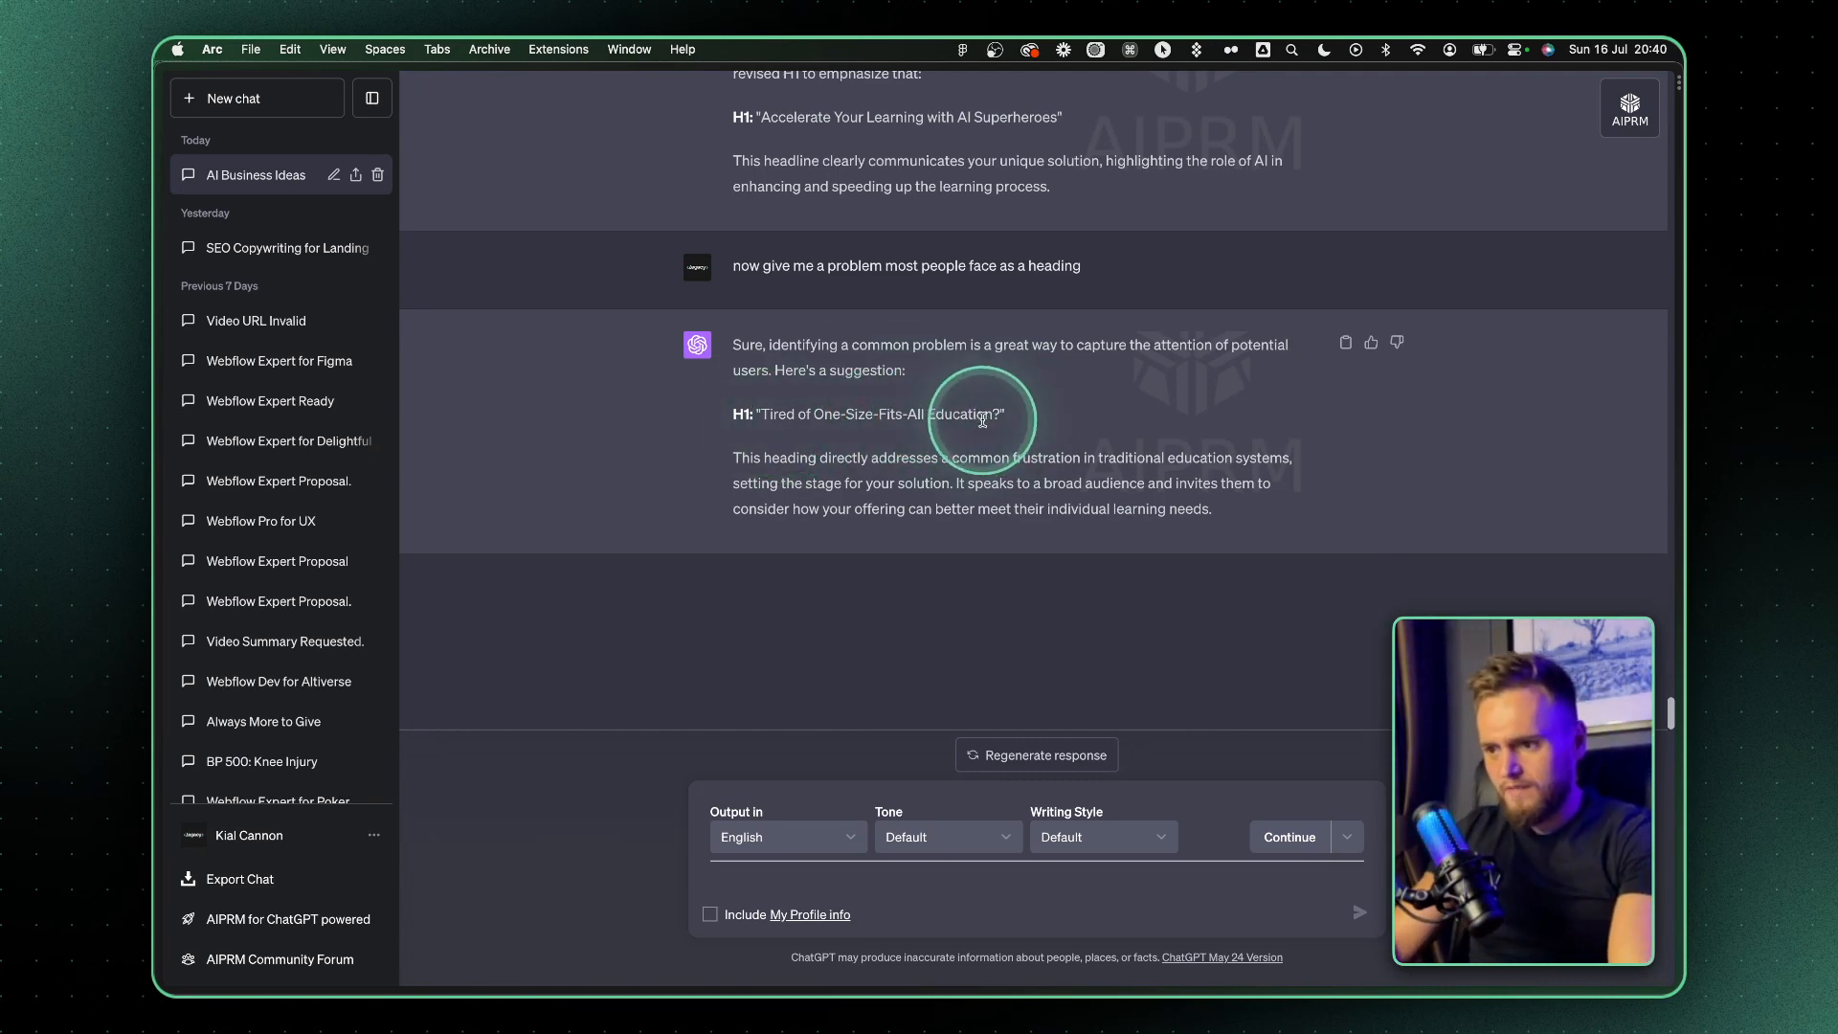
pyautogui.moveTo(998, 415); pyautogui.dragTo(763, 415)
pyautogui.press('super+c')
# In Figma, replace the Problem & Solution heading with "Tired of One-Size-Fits-All Education?" in the hero heading's Roboto Mono Bold style
pyautogui.press('super+Tab')
pyautogui.keyDown('super'); pyautogui.doubleClick(1046, 365); pyautogui.keyUp('super')
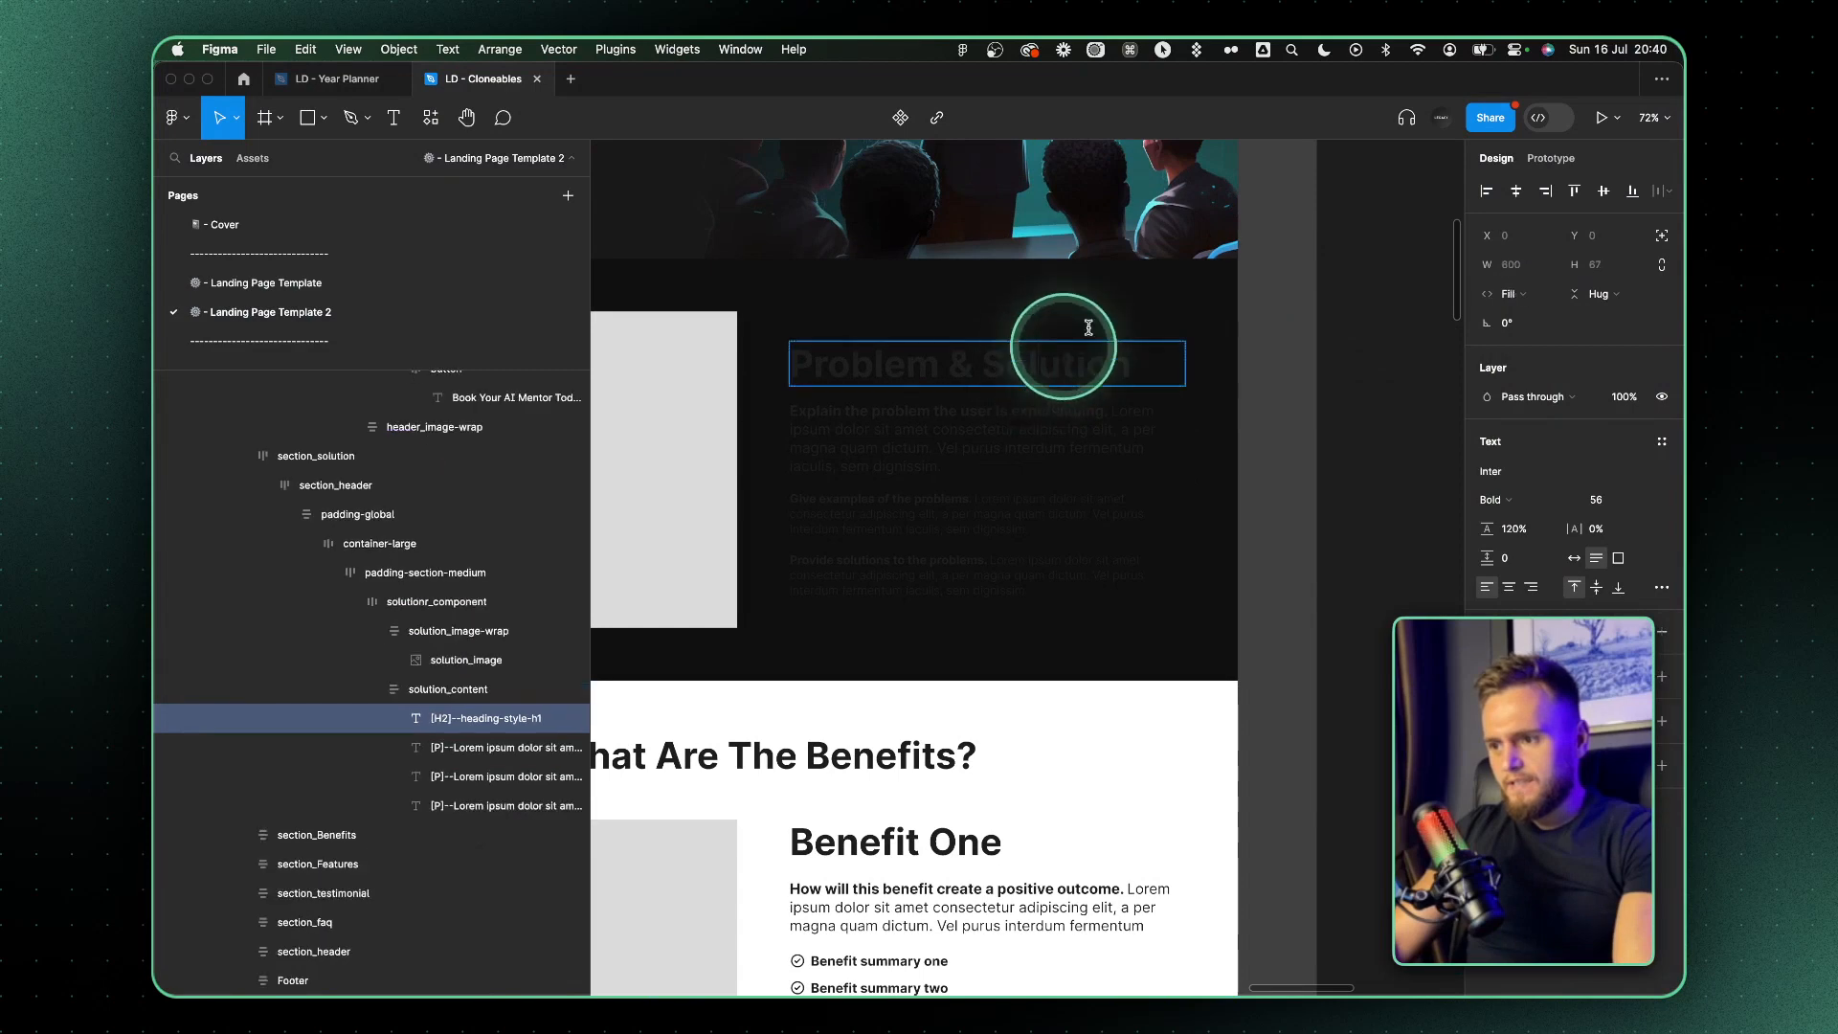
pyautogui.scroll(5, 1121, 307)
pyautogui.keyDown('super'); pyautogui.click(871, 230); pyautogui.keyUp('super')
pyautogui.click(1264, 628)
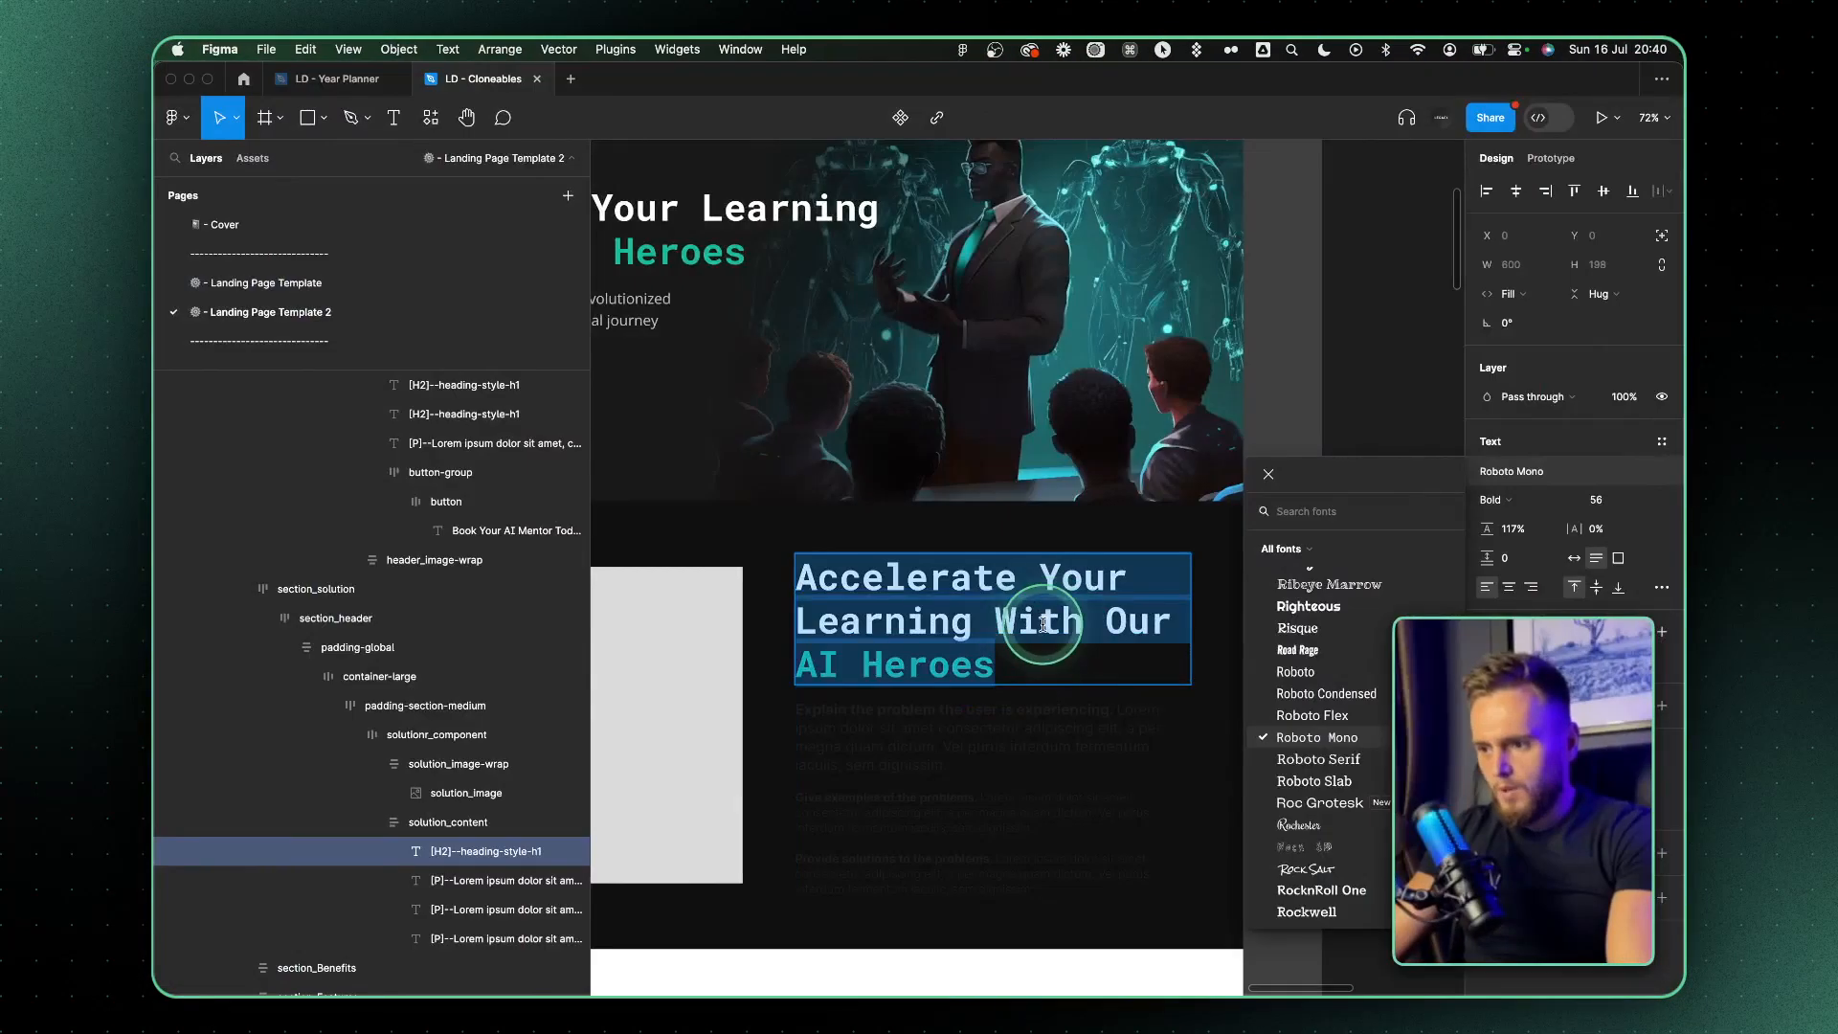
pyautogui.press('super+v')
pyautogui.moveTo(882, 622); pyautogui.dragTo(1121, 592)
pyautogui.click(1019, 627)
# Ask ChatGPT to make the heading more AI related and shorten the paragraph to a quarter, adding 3 short bullet points summarising the solutions
pyautogui.write('e t')
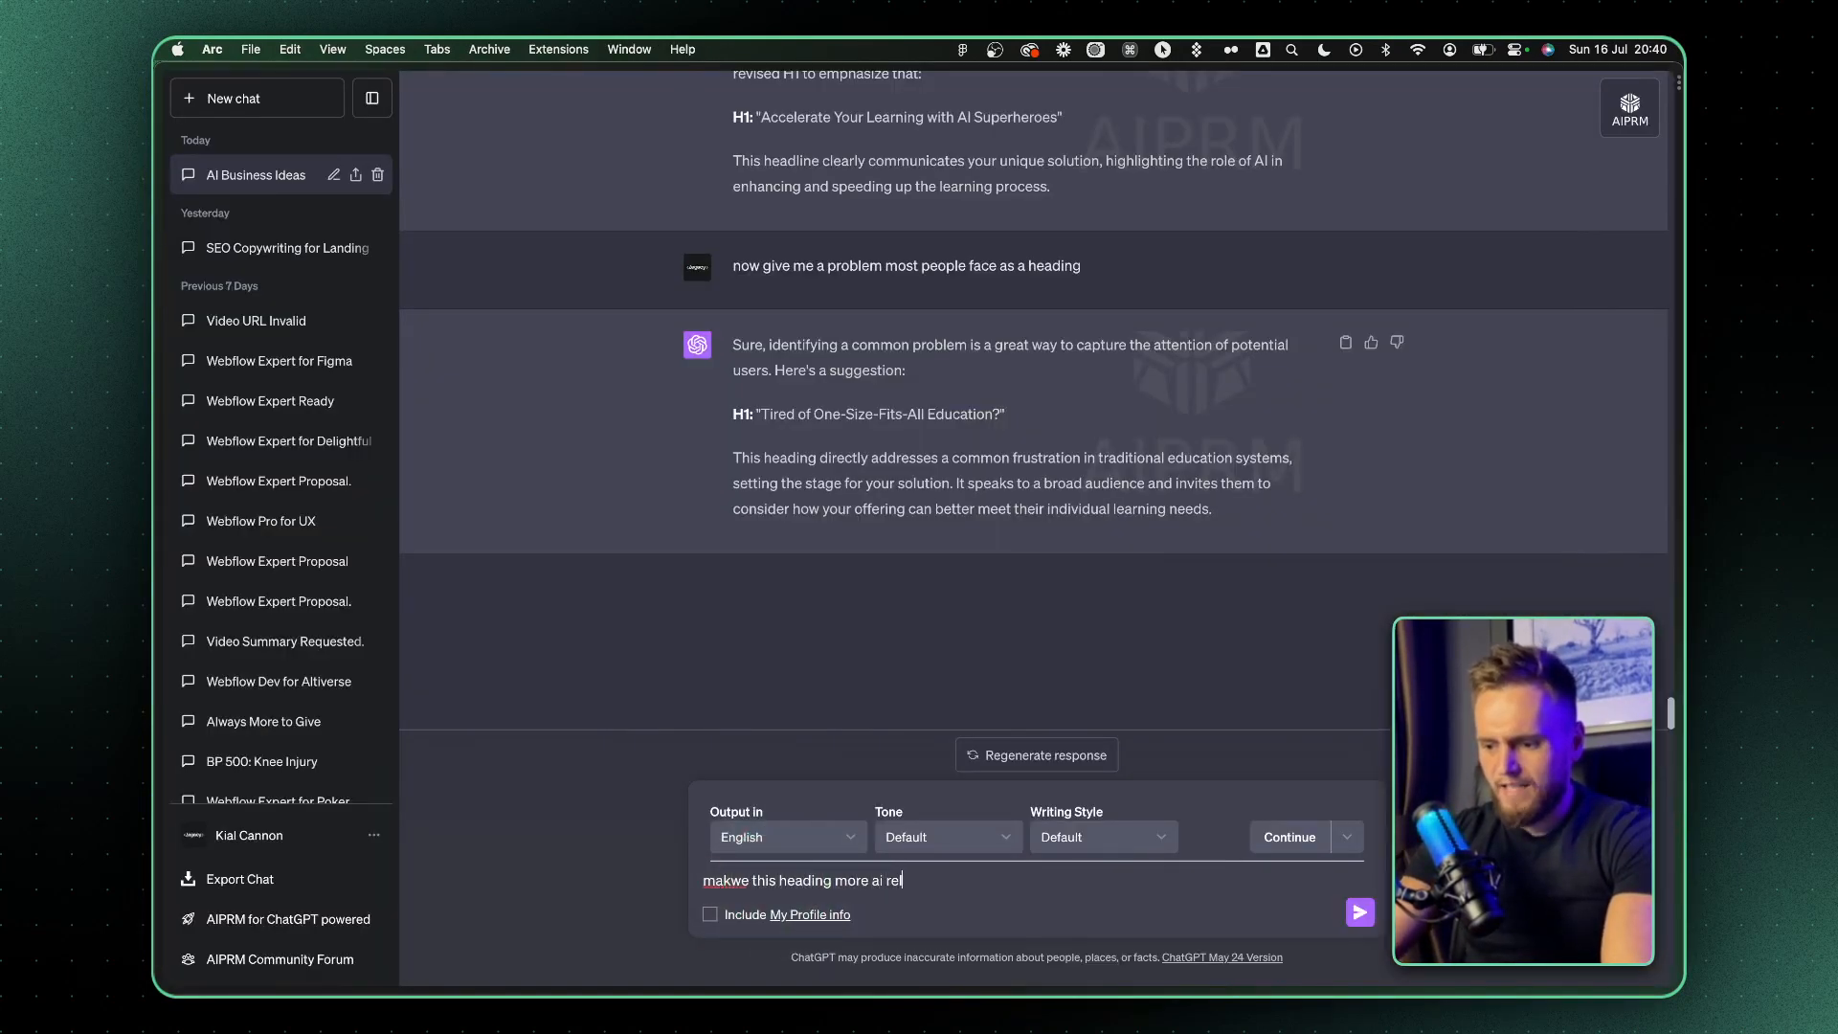
pyautogui.press('Return')
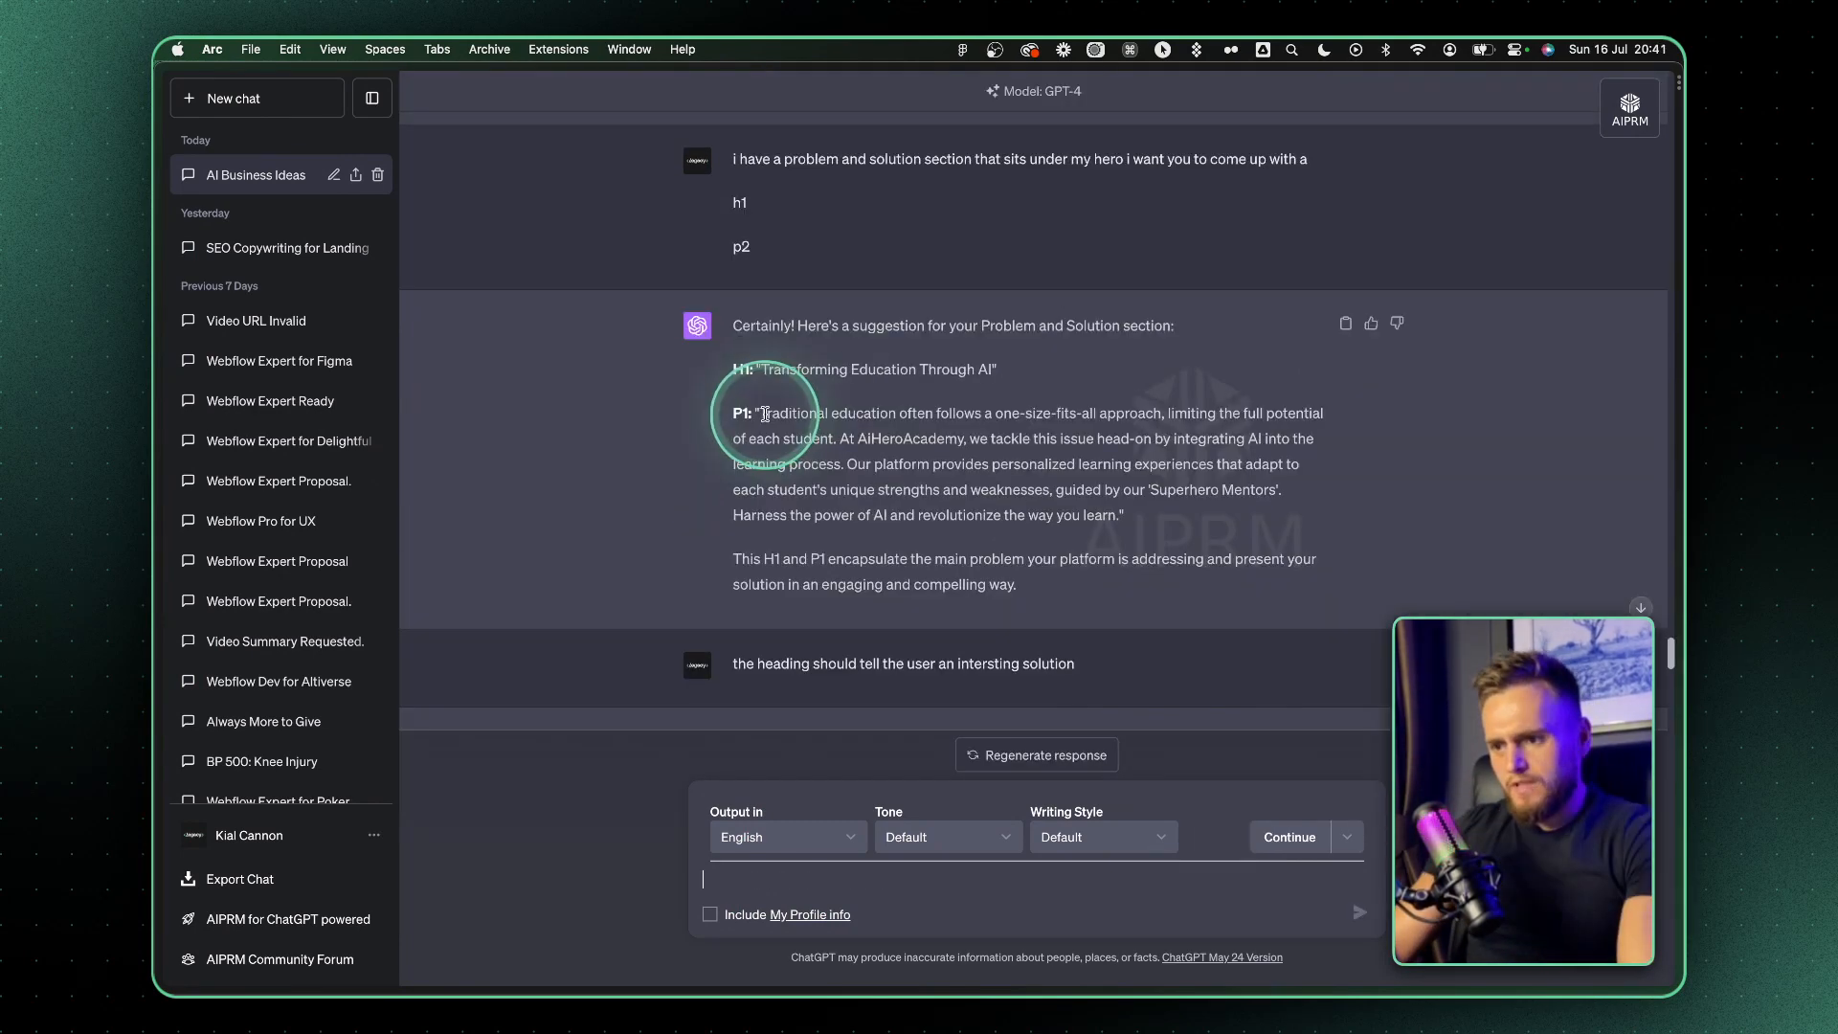
pyautogui.moveTo(758, 413); pyautogui.dragTo(1135, 514)
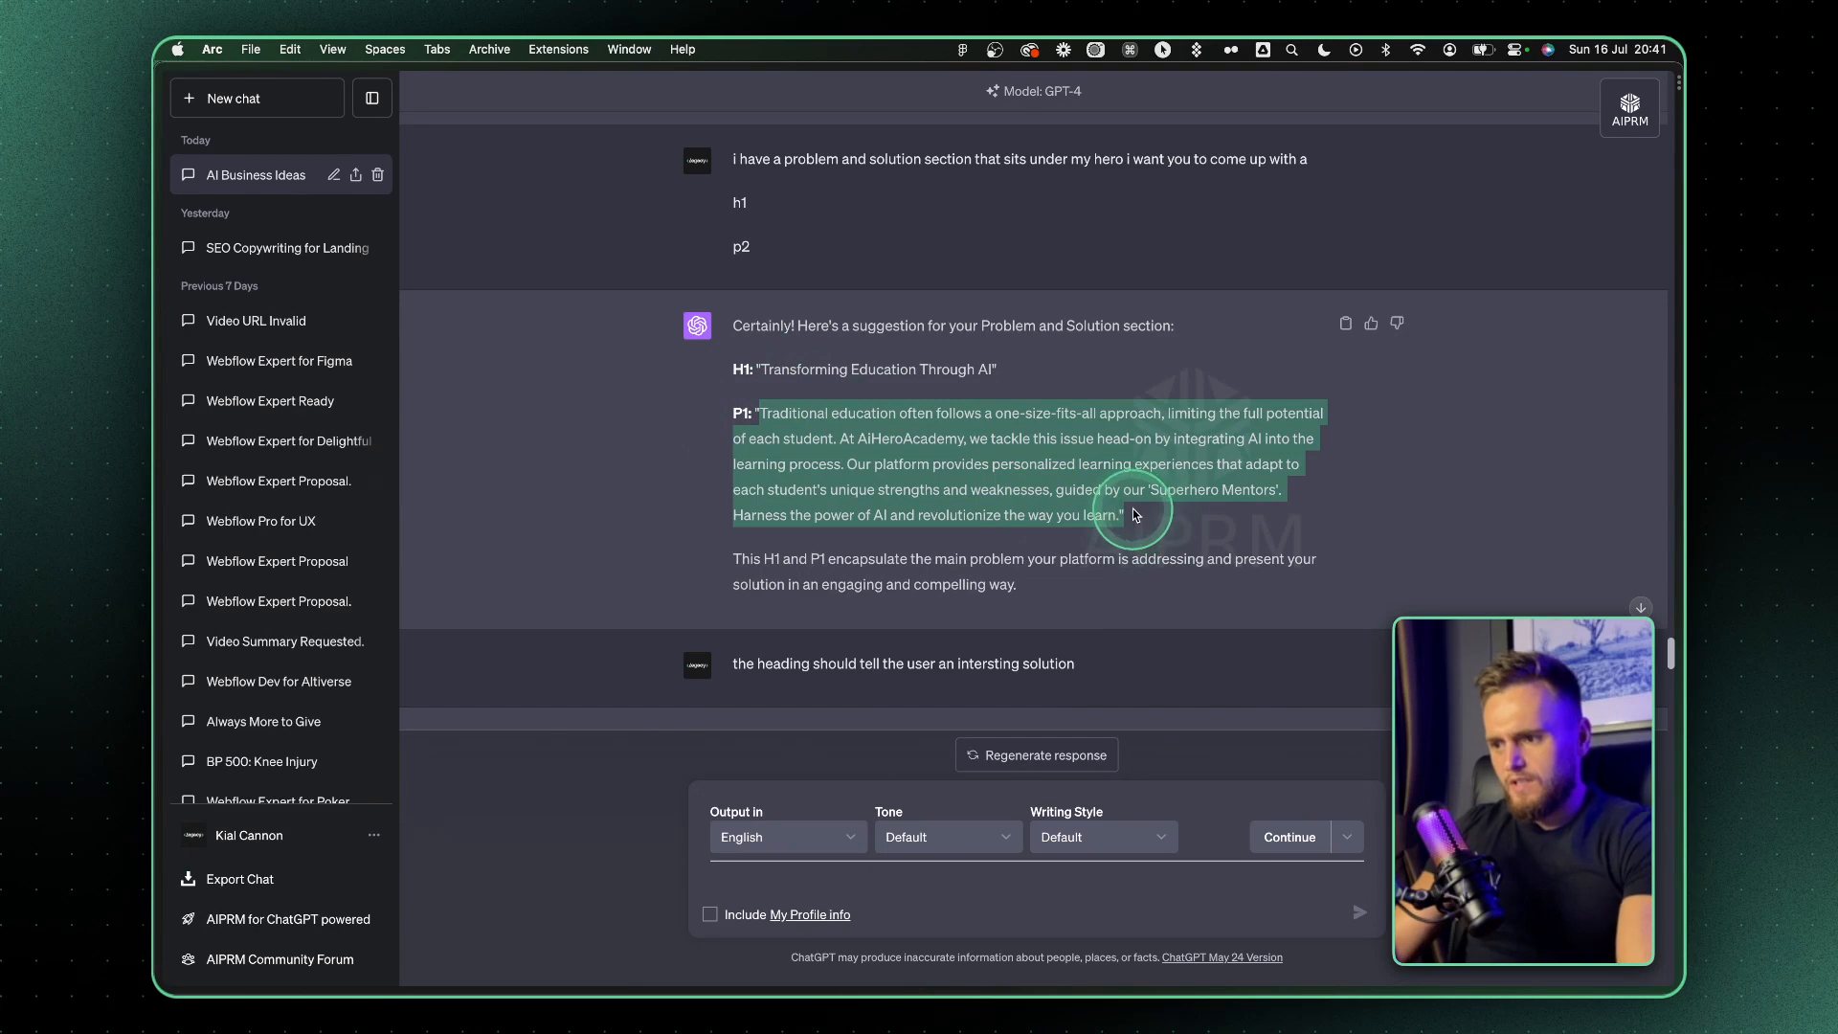
pyautogui.scroll(-10, 1072, 546)
pyautogui.click(737, 876)
pyautogui.write('sho')
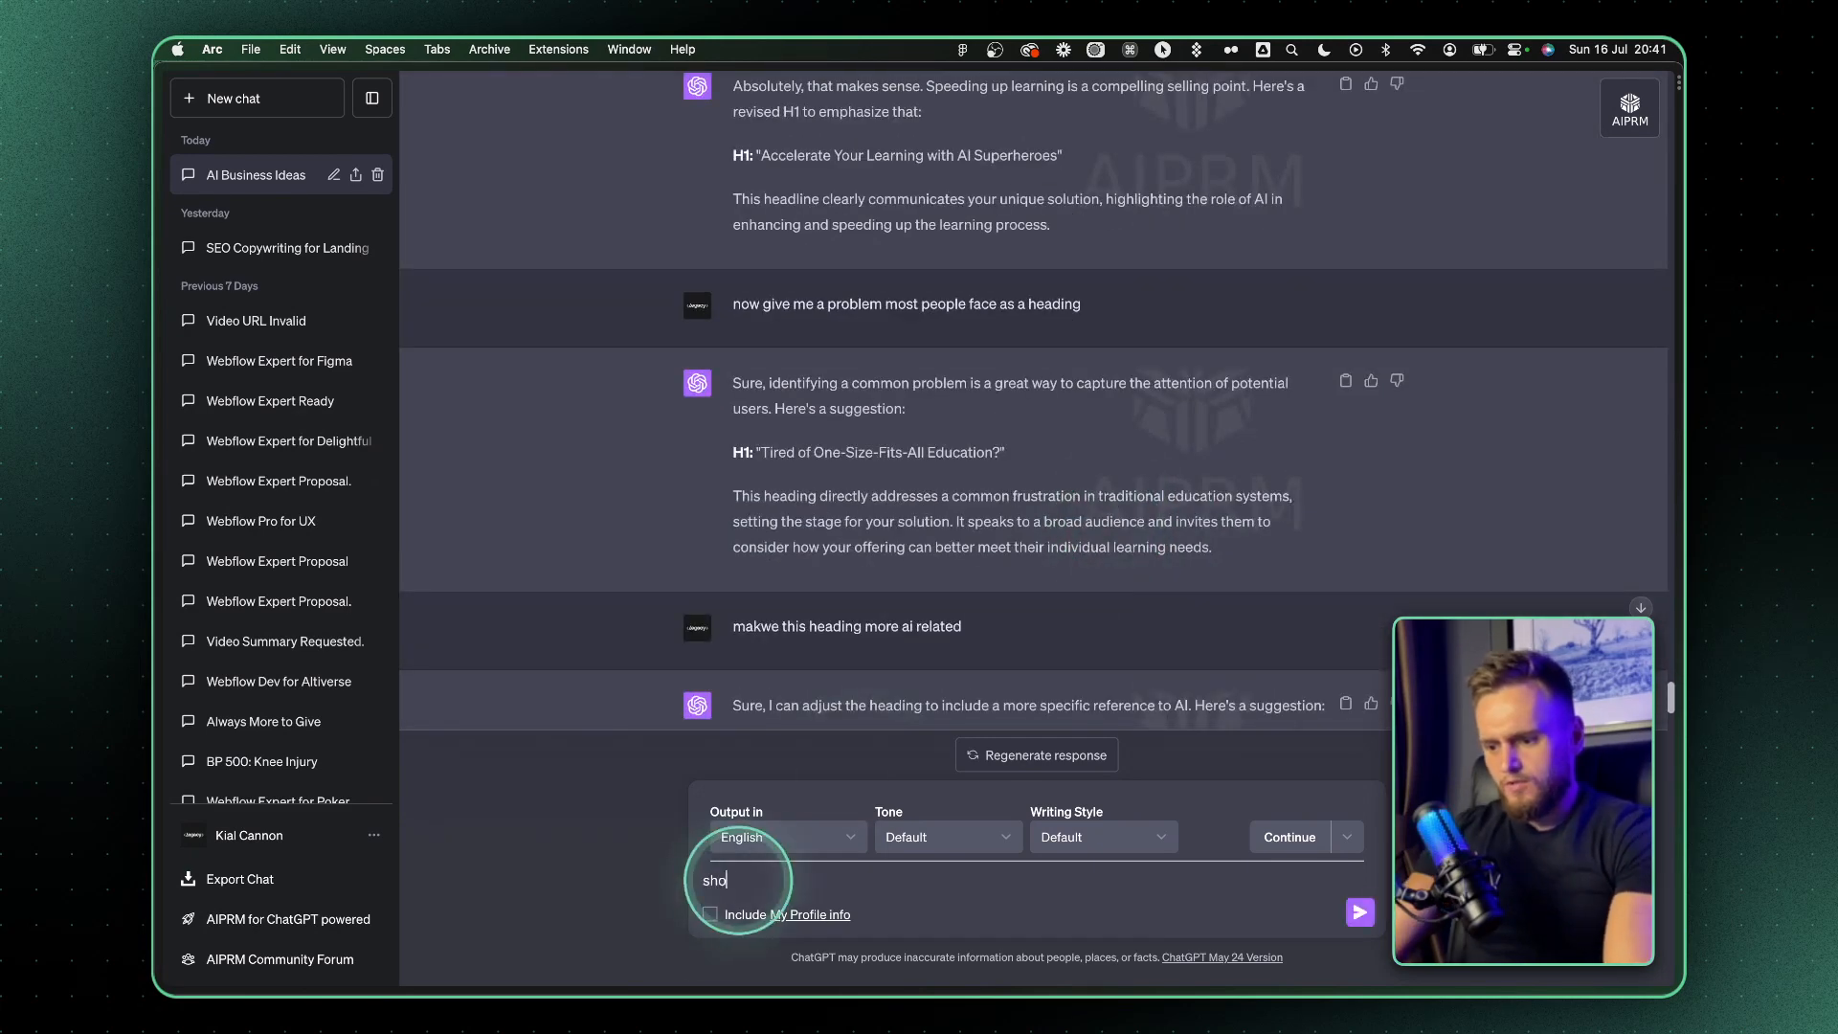
pyautogui.write('rten this paragaph to quarter of the size and add 3 short bulletponints that summaris')
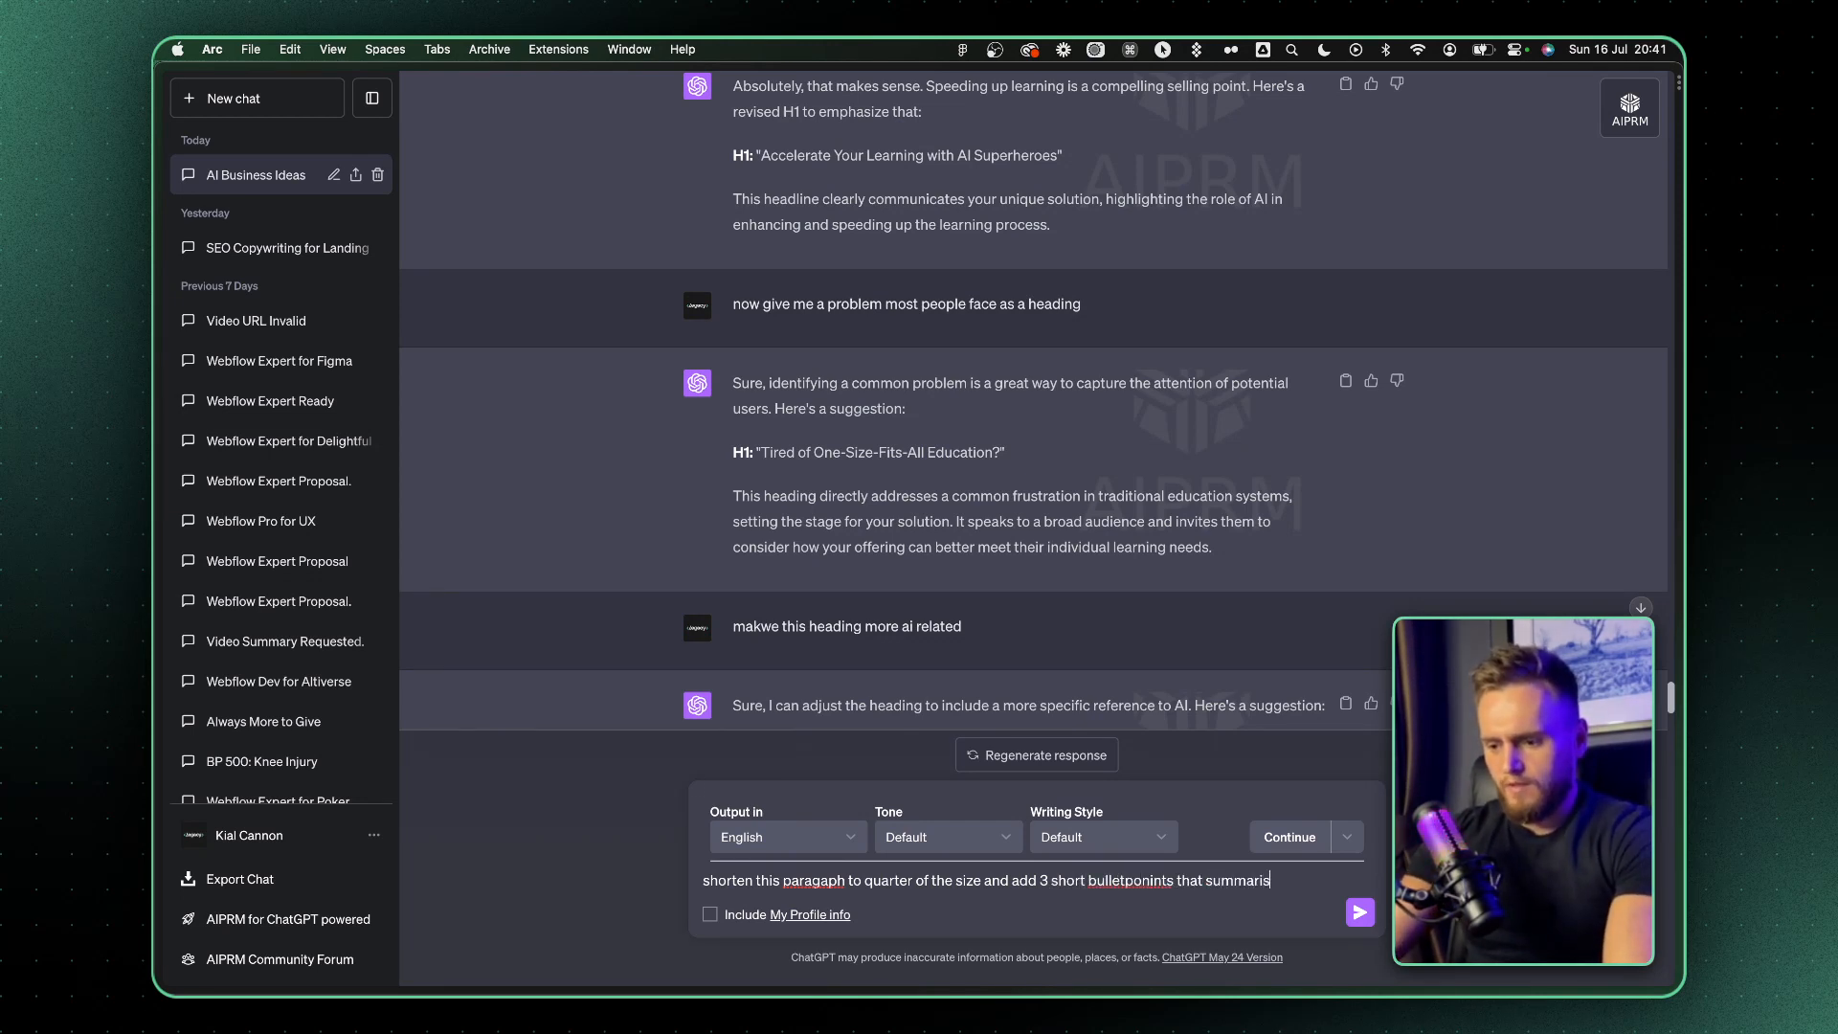
pyautogui.write('ution')
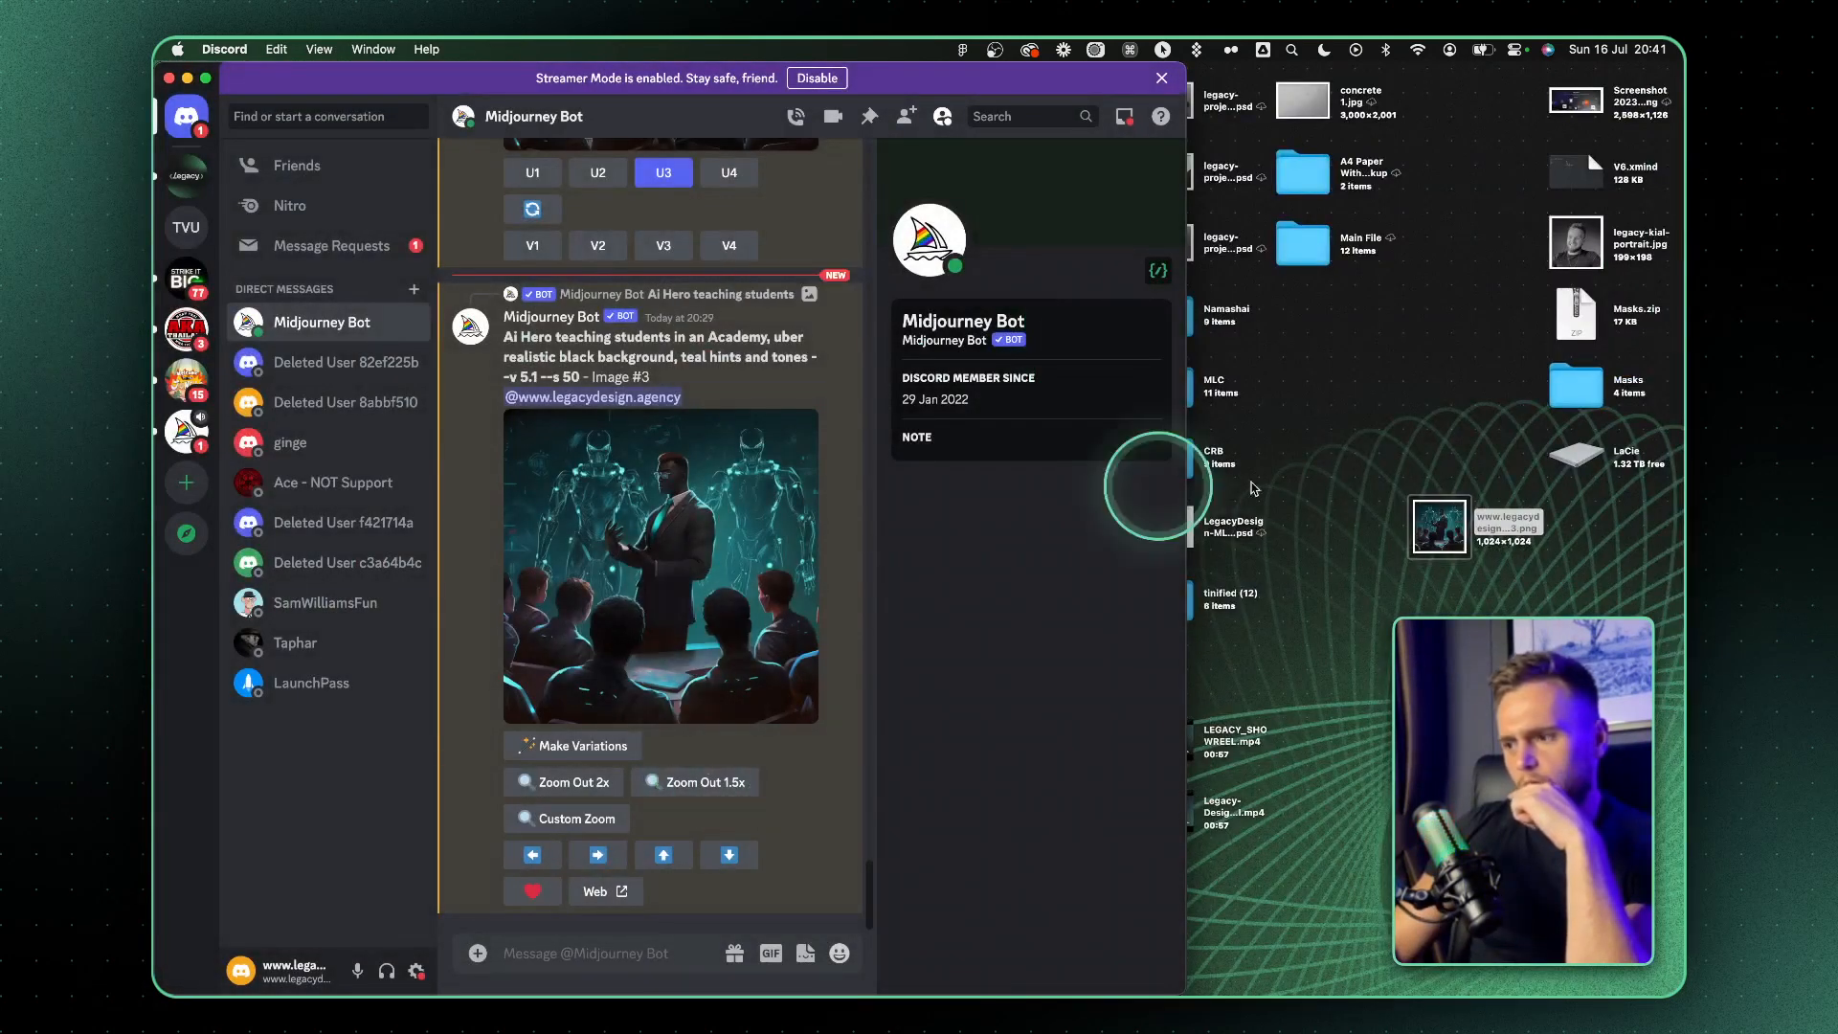
# Copy the link of Midjourney's AI hero teaching students image in Discord
pyautogui.click(709, 584)
pyautogui.rightClick(687, 567)
pyautogui.click(727, 655)
# Submit a Midjourney /imagine prompt combining the copied image link with "text book that is teaching a student through the use of super hero ai"
pyautogui.click(531, 935)
pyautogui.click(481, 950)
pyautogui.click(510, 910)
pyautogui.click(587, 603)
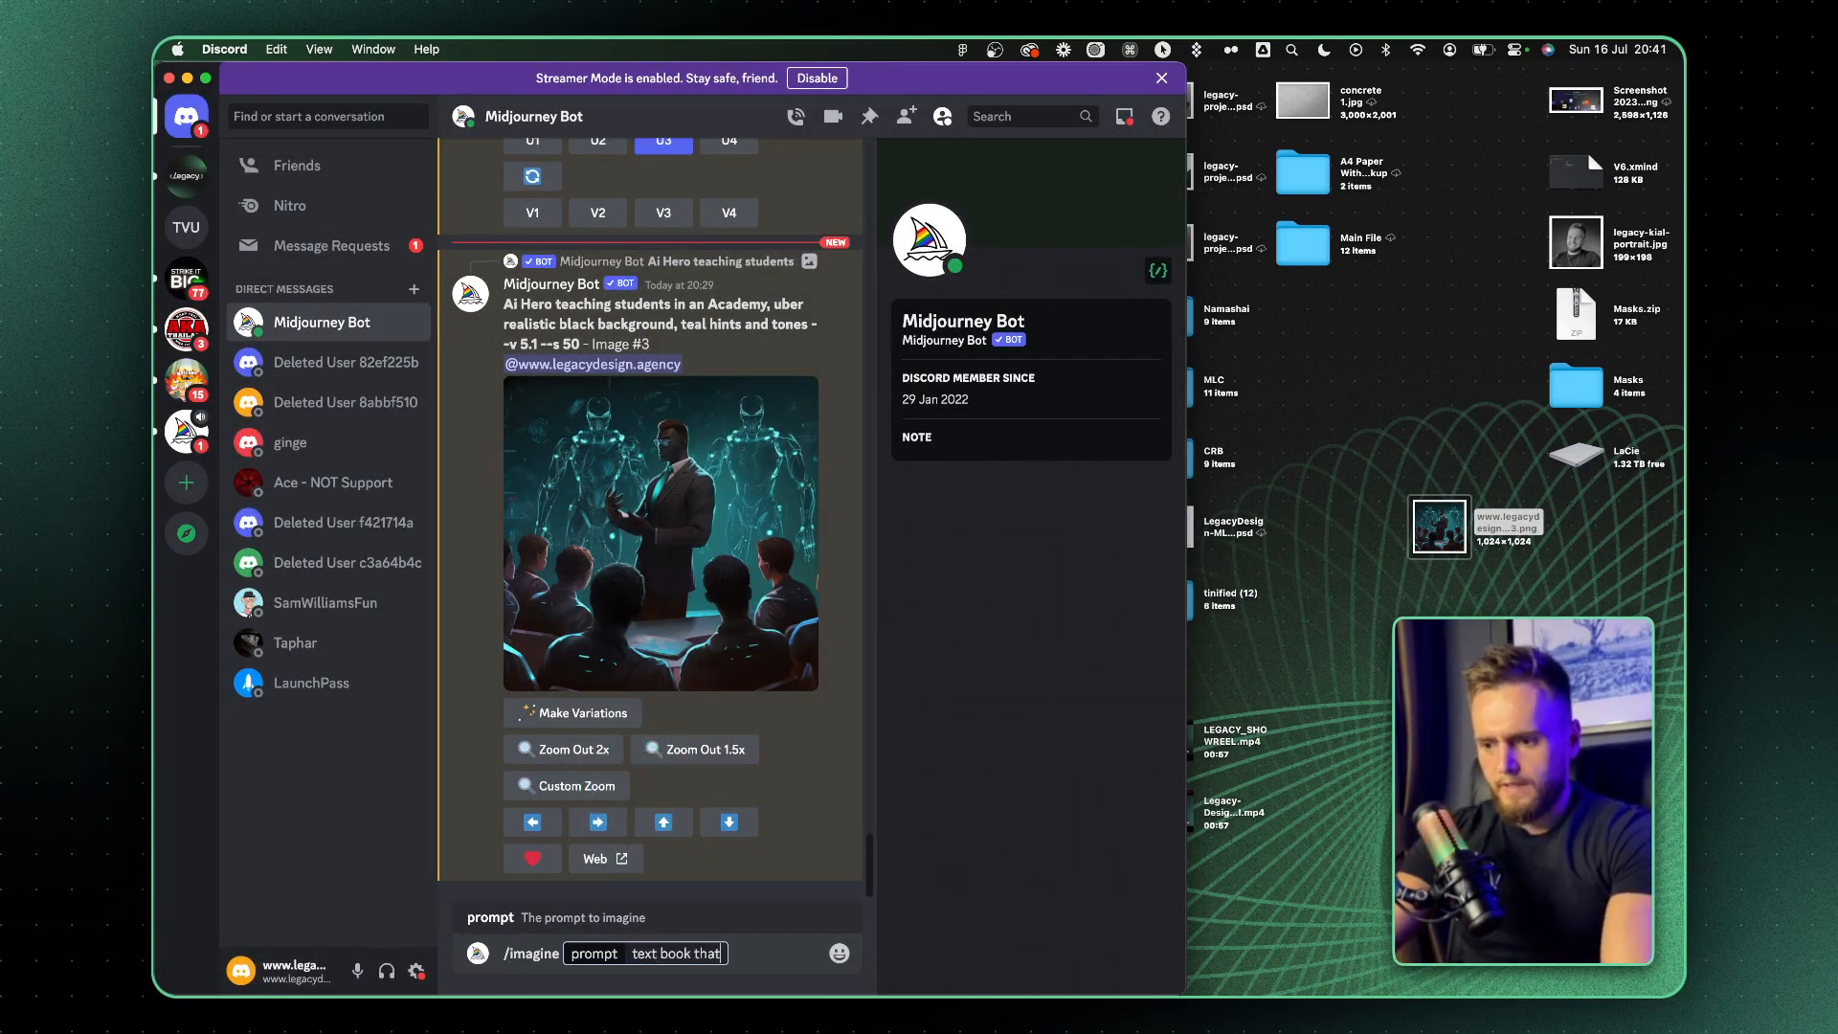
pyautogui.write('text book that is teacho')
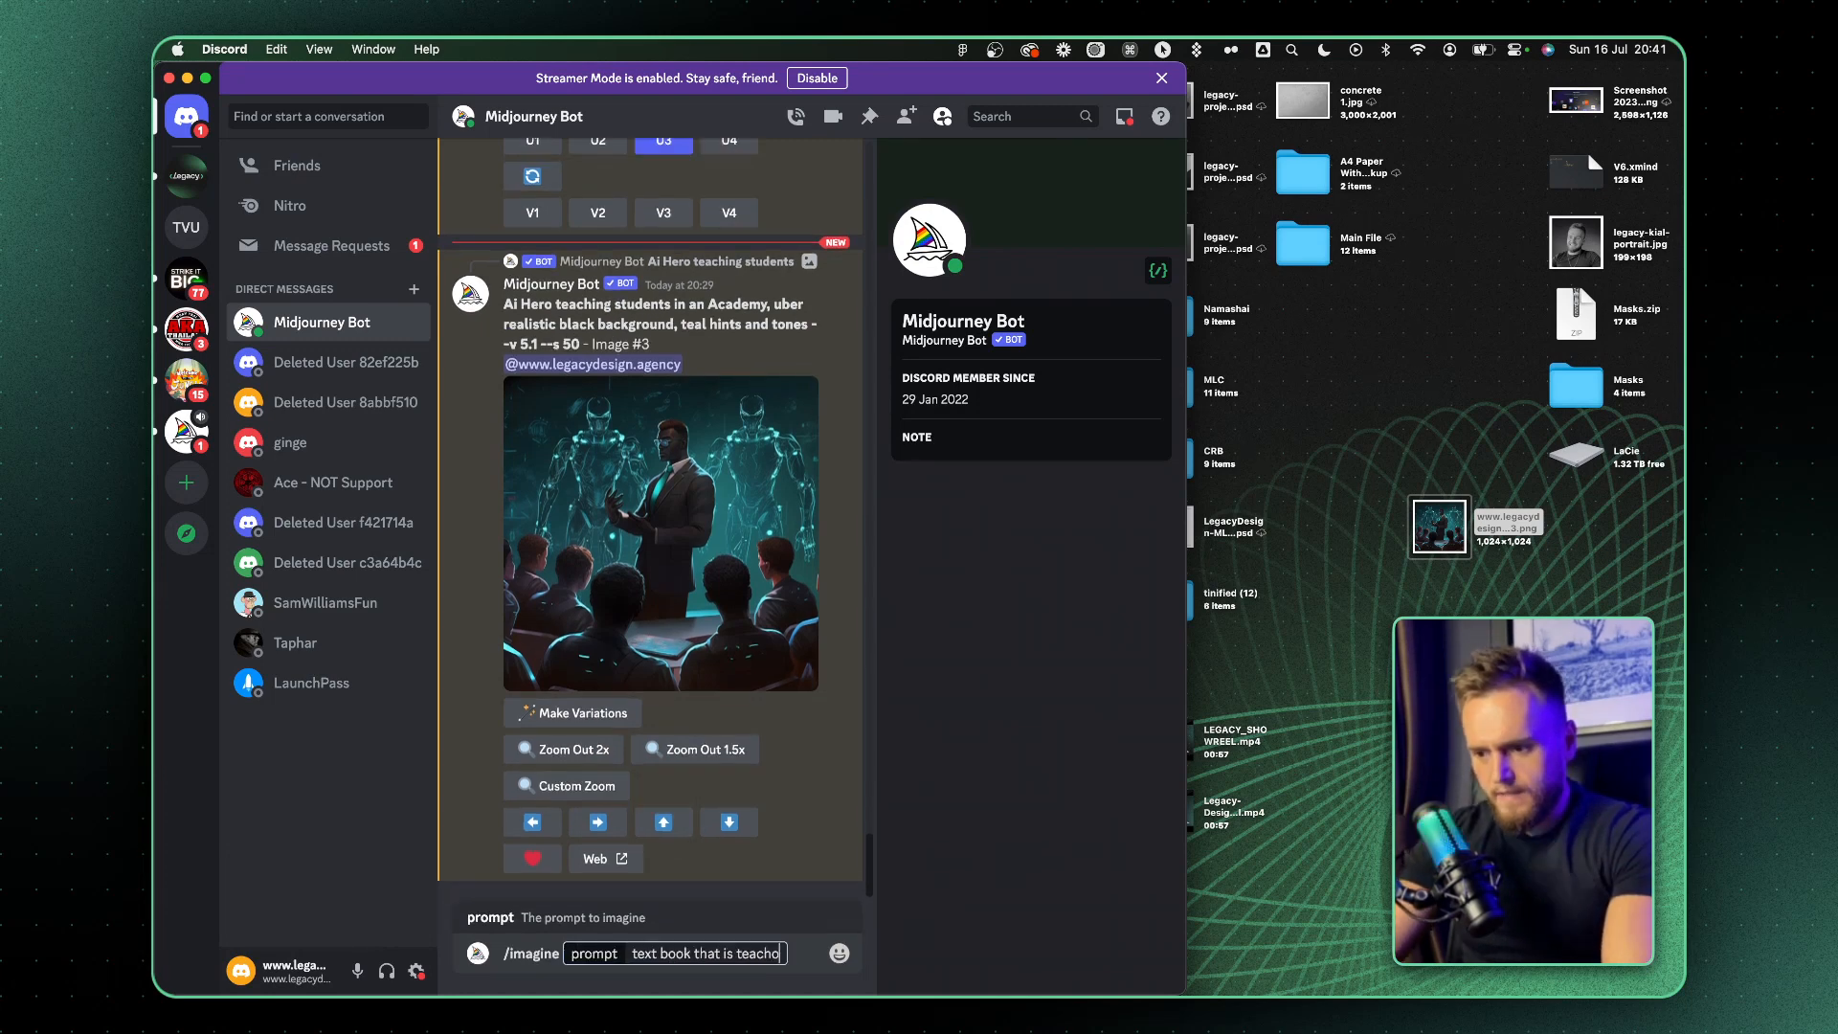
pyautogui.press('BackSpace')
pyautogui.write('ing a student through the')
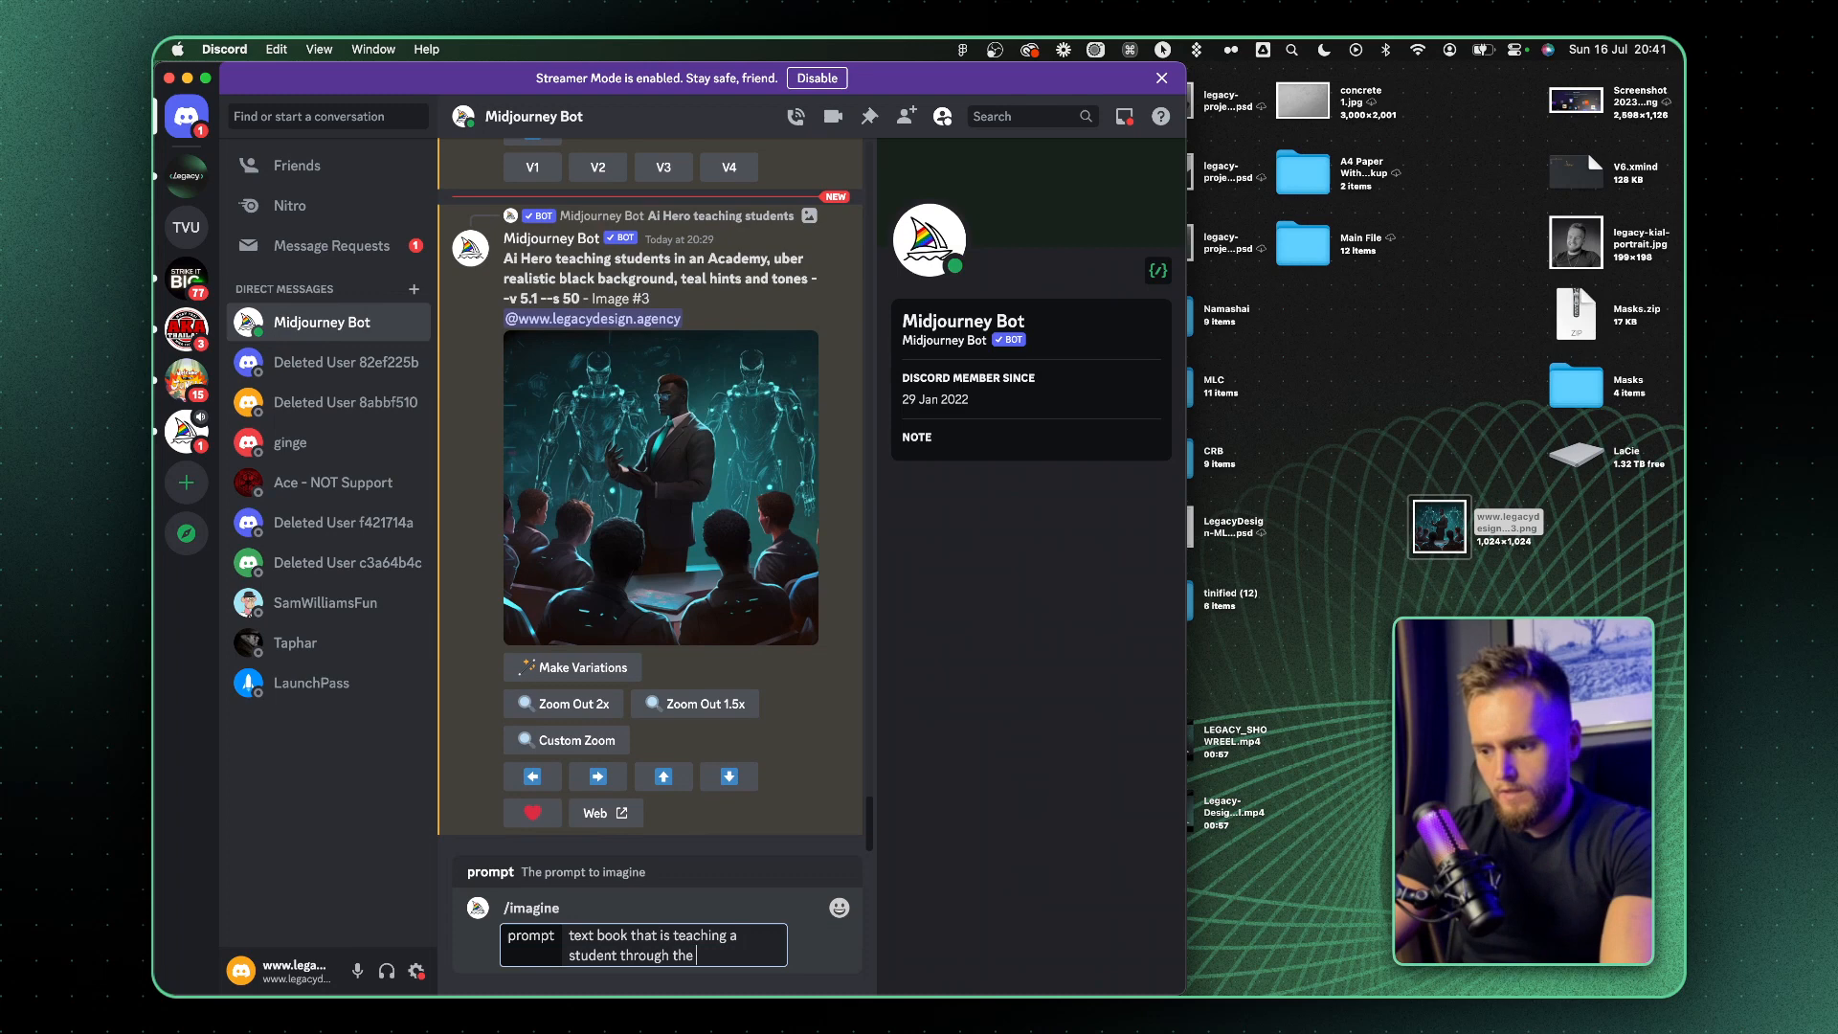
pyautogui.write('r hero ai')
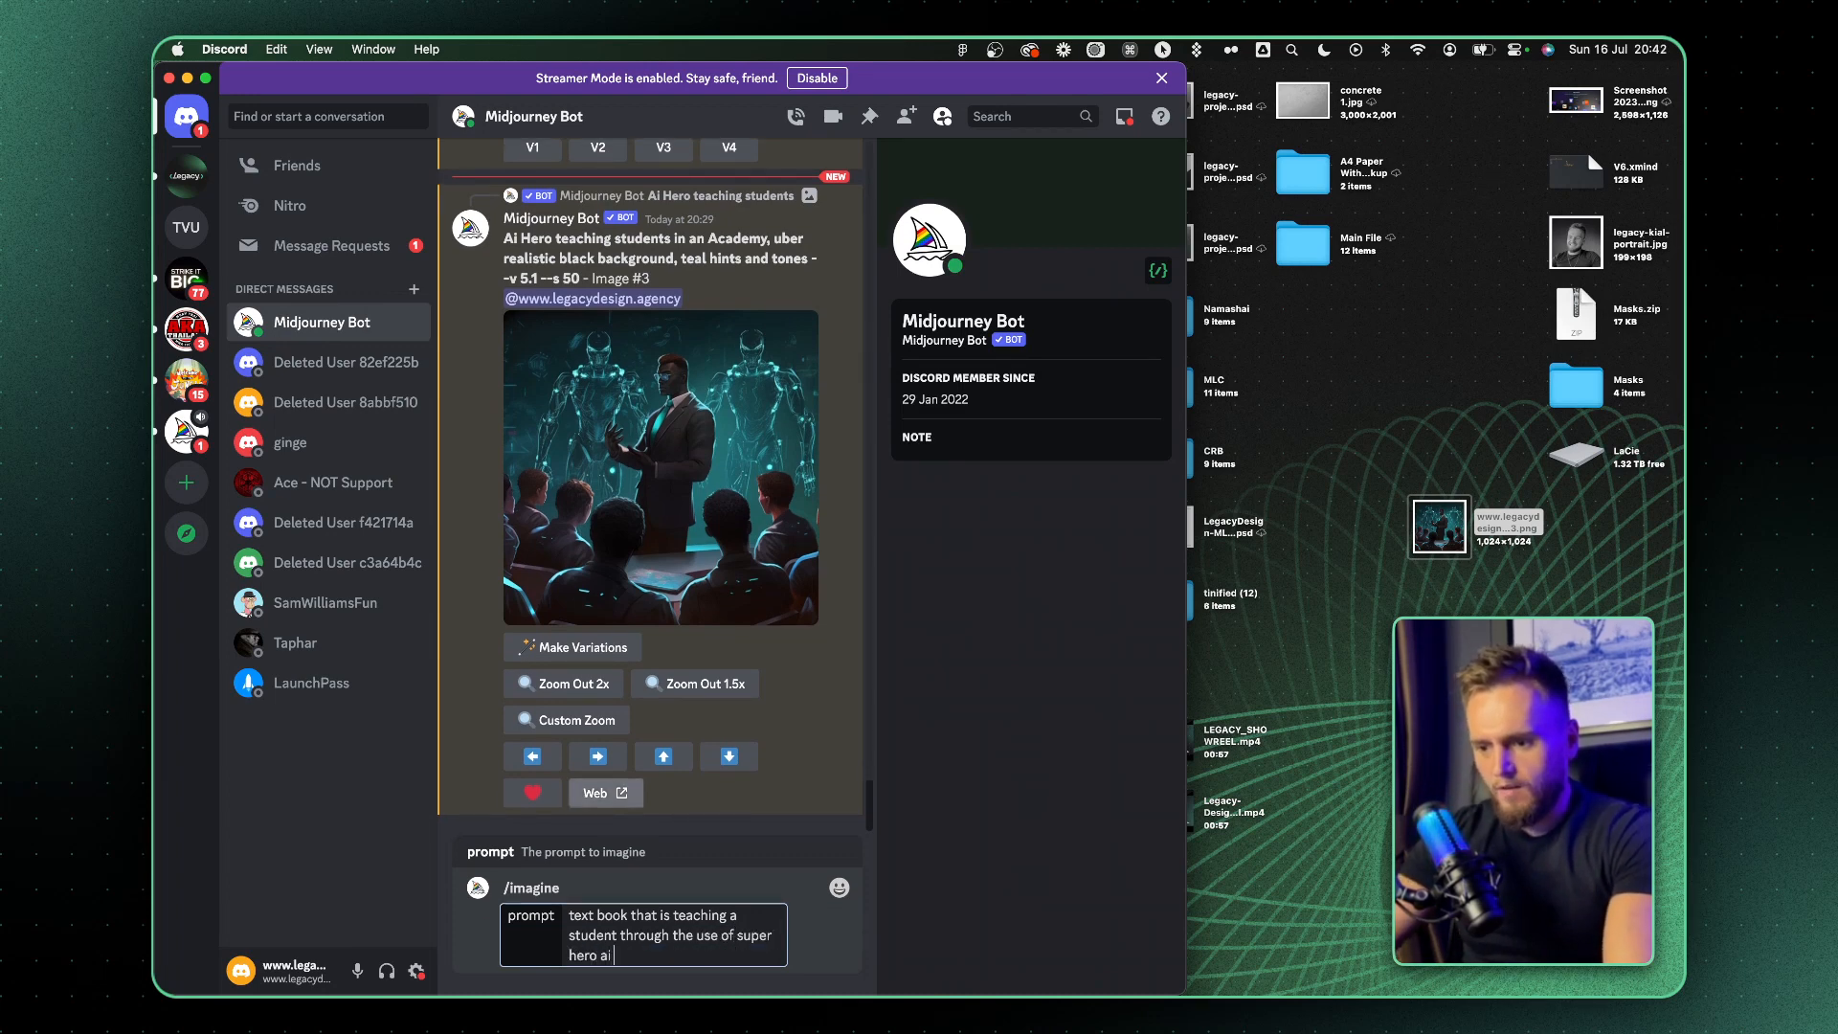
pyautogui.click(574, 913)
pyautogui.press('super+v')
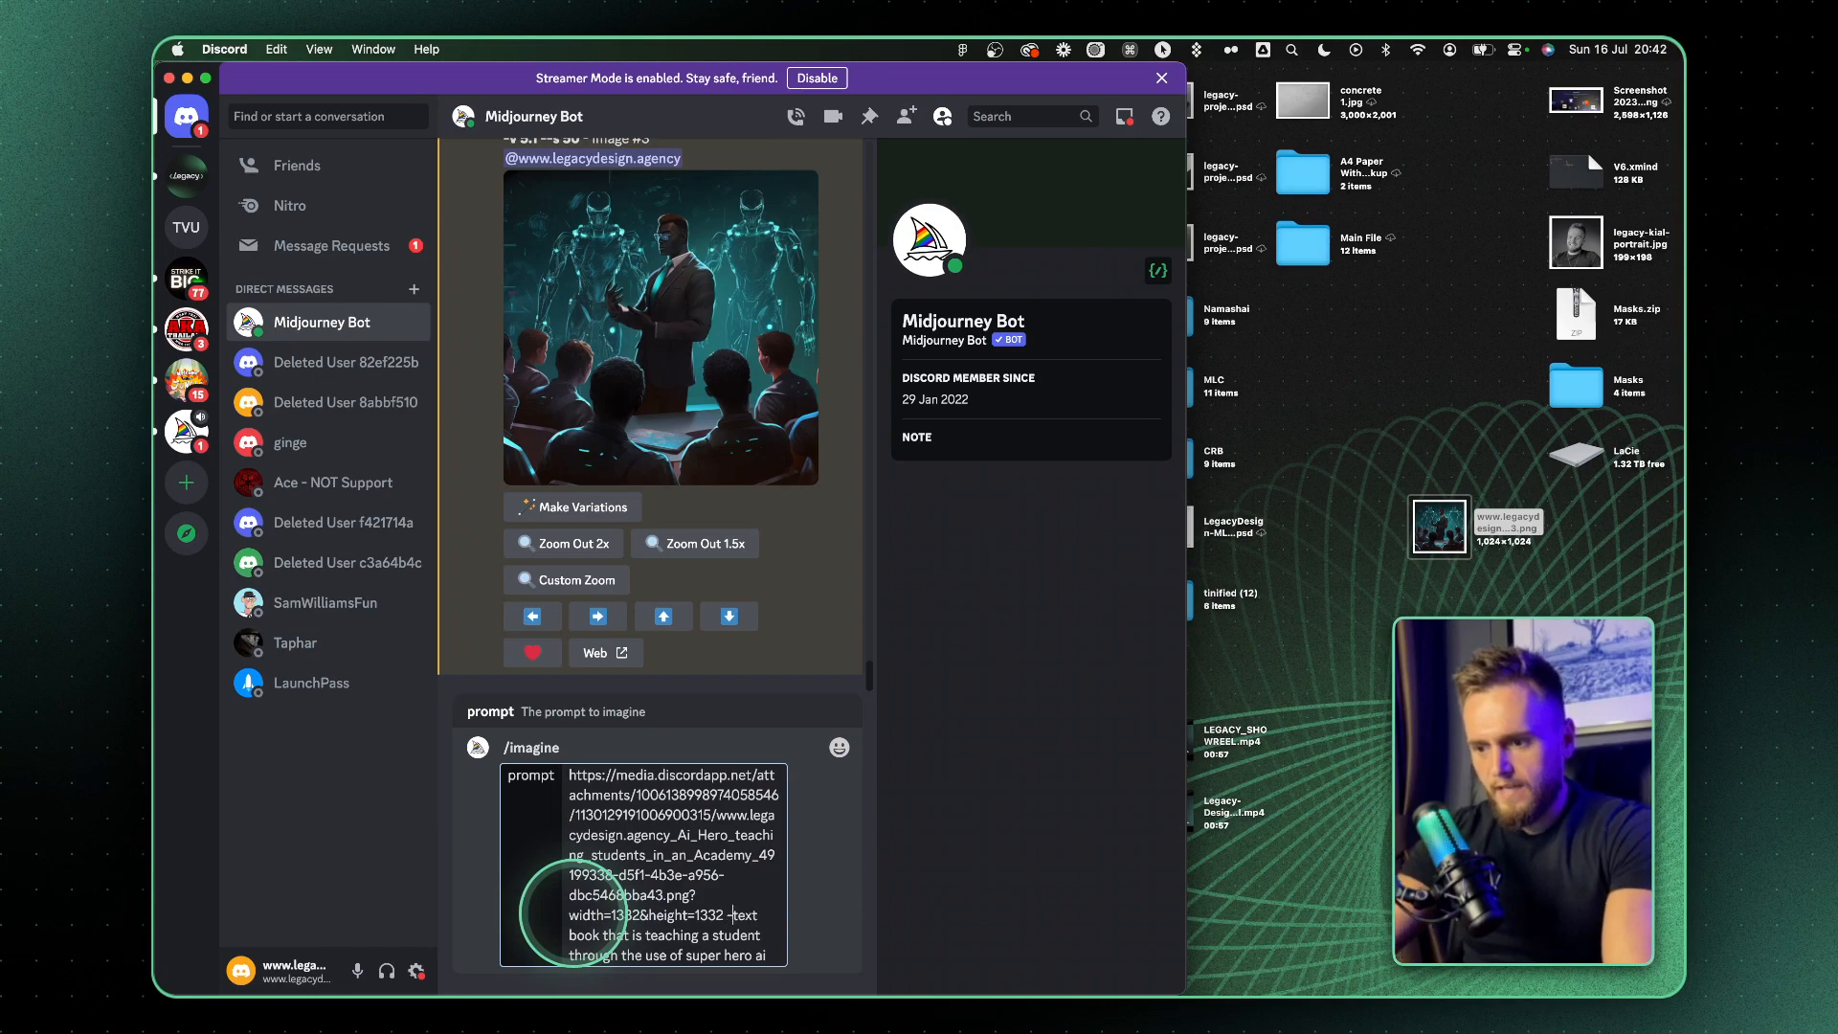
pyautogui.press('Return')
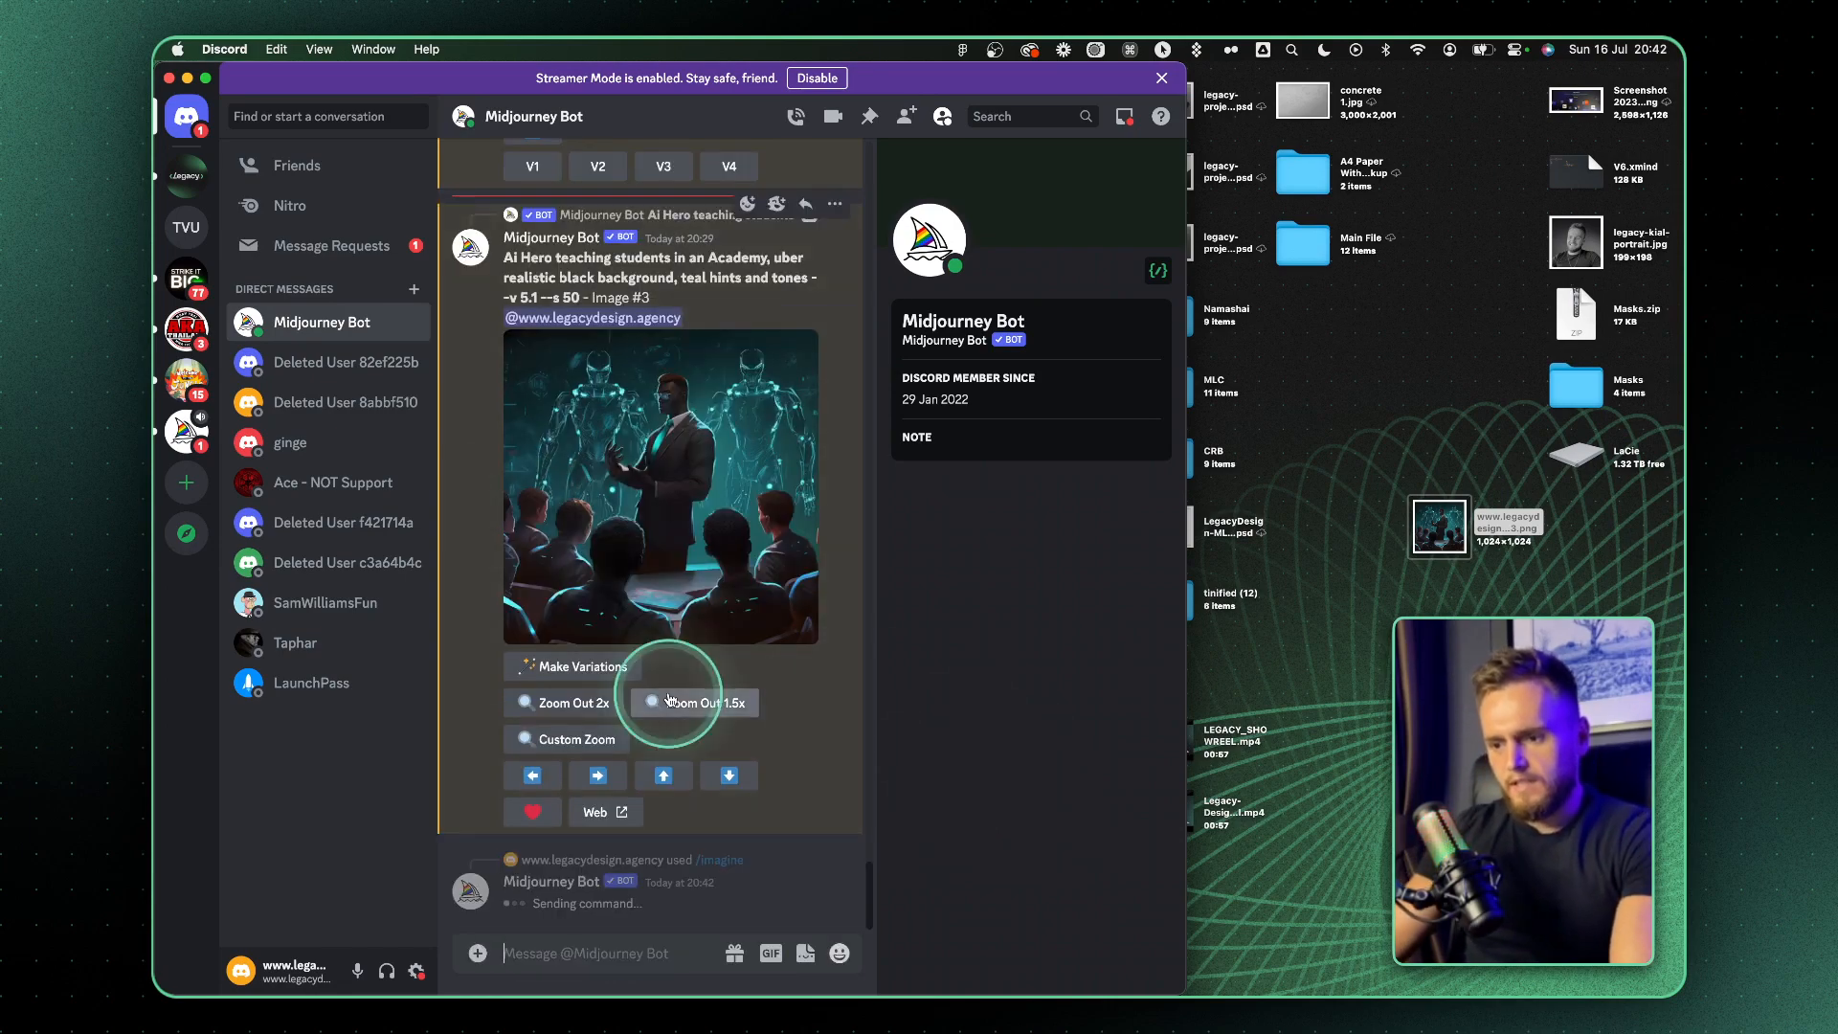
# Copy ChatGPT's shortened P1 paragraph and paste it over the first paragraph beneath the "Tired of One-Size-Fits-All Education?" heading in Figma
pyautogui.hotkey('ctrl', 'Left')
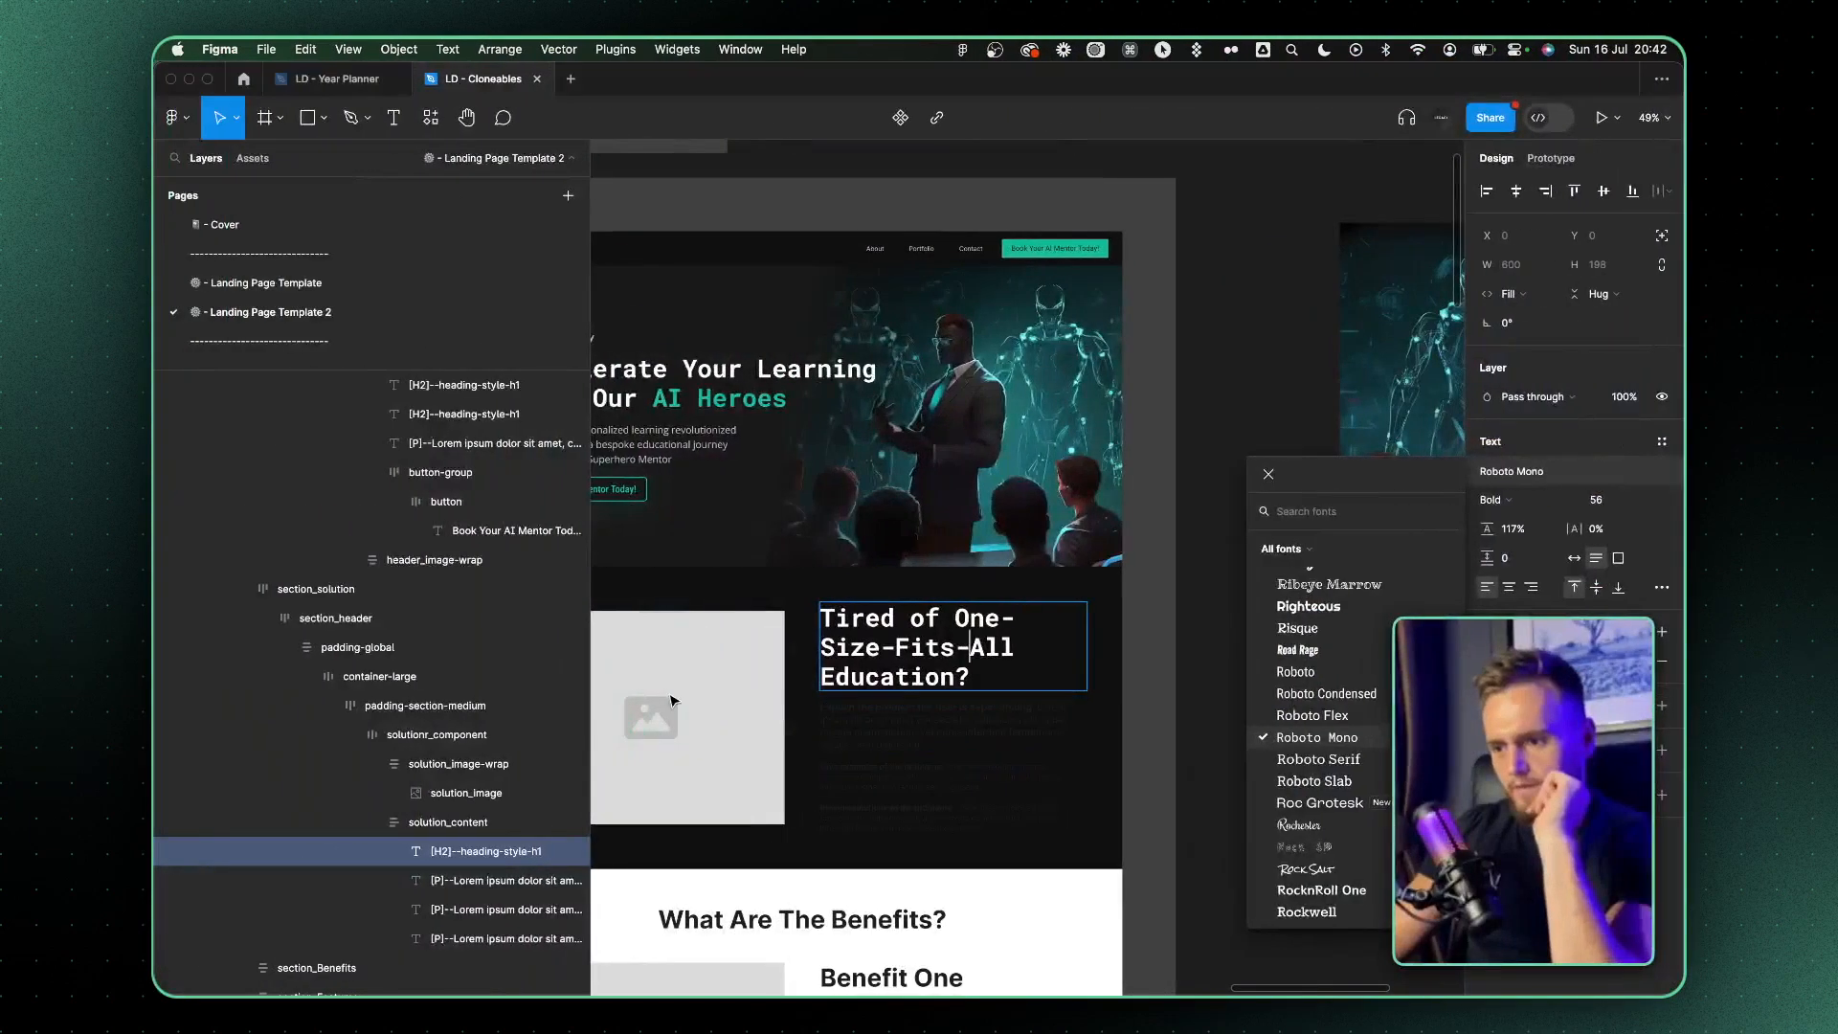
pyautogui.hotkey('ctrl', 'Left')
pyautogui.scroll(5, 833, 597)
pyautogui.scroll(-5, 833, 603)
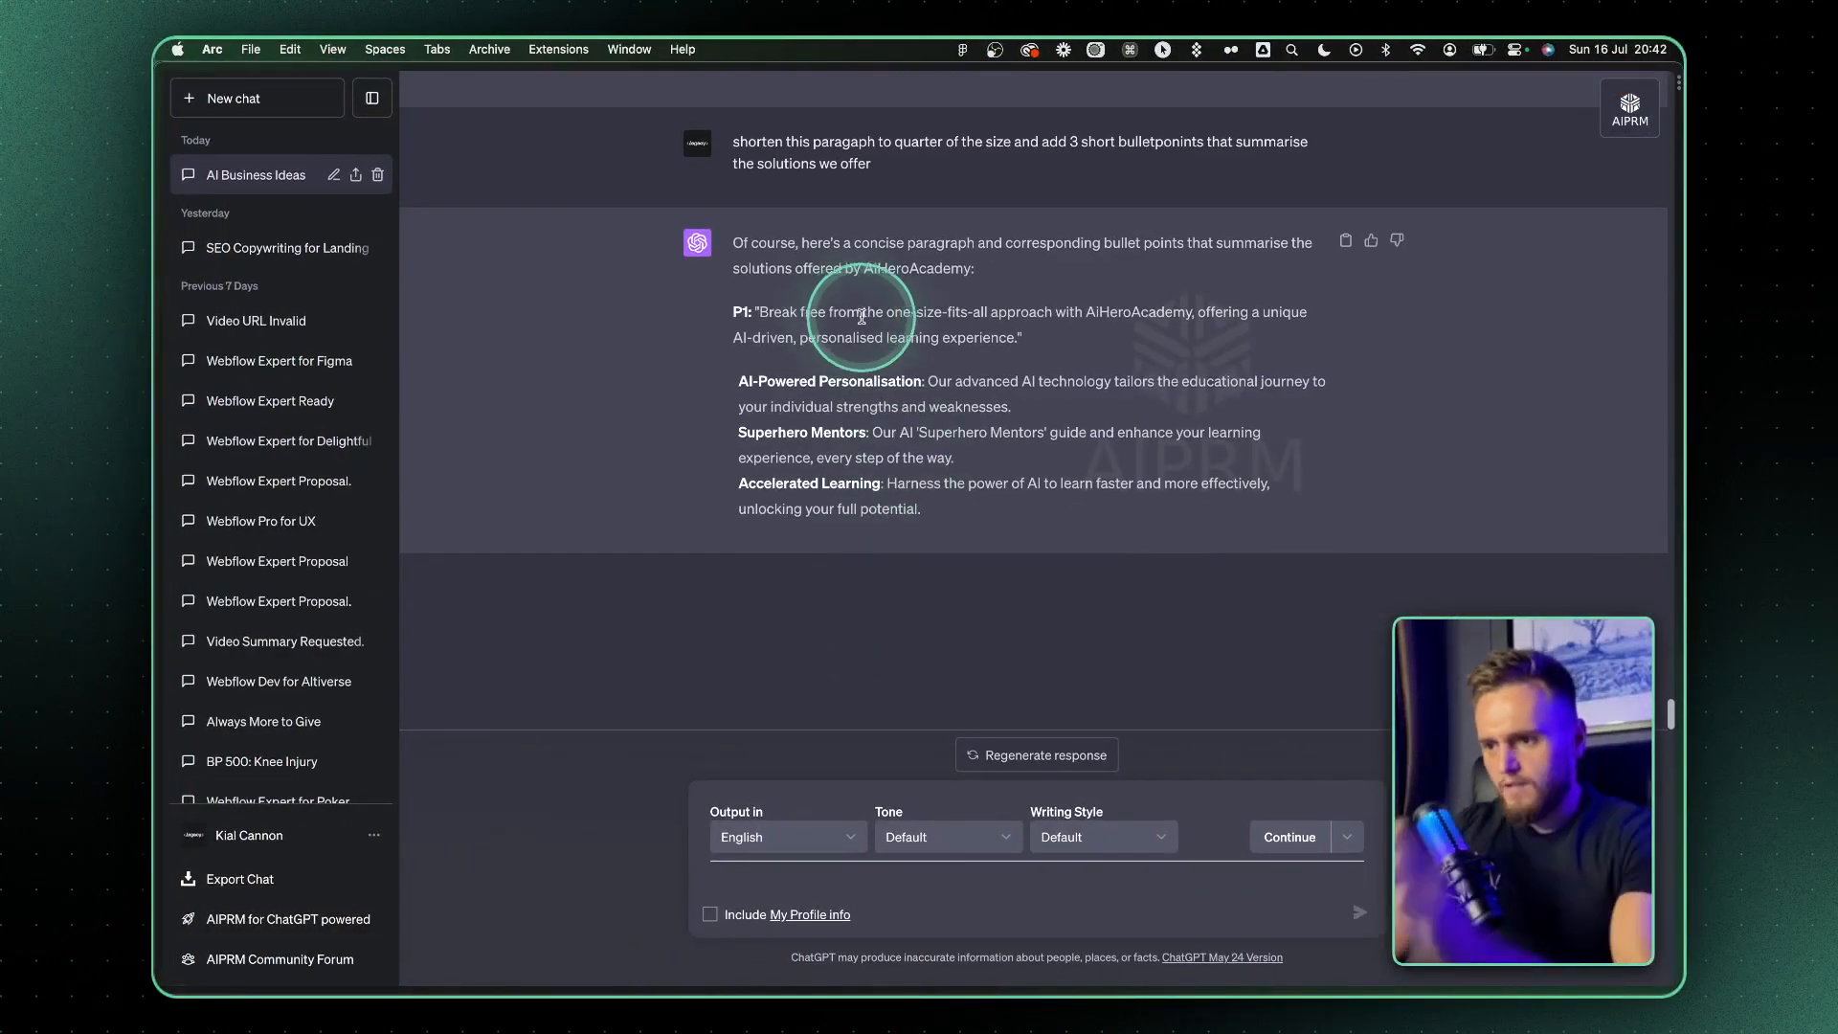
pyautogui.moveTo(763, 317); pyautogui.dragTo(1011, 336)
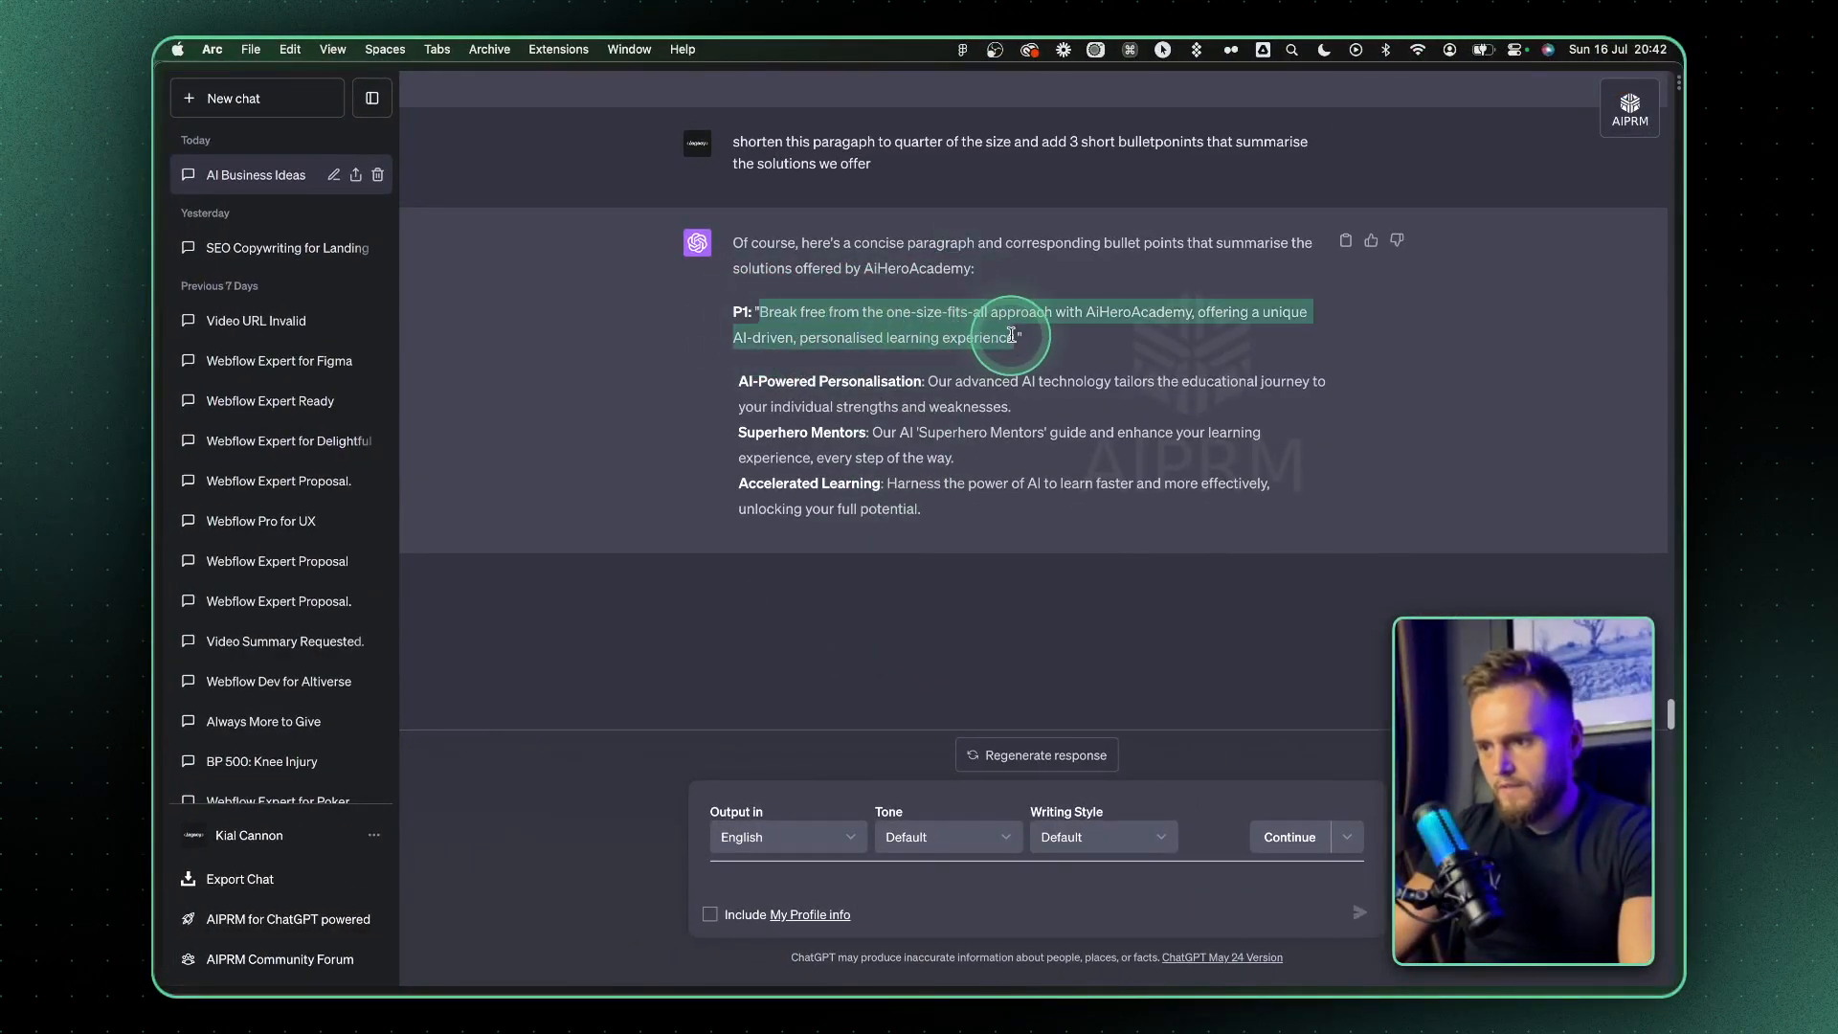
pyautogui.hotkey('ctrl', 'Right')
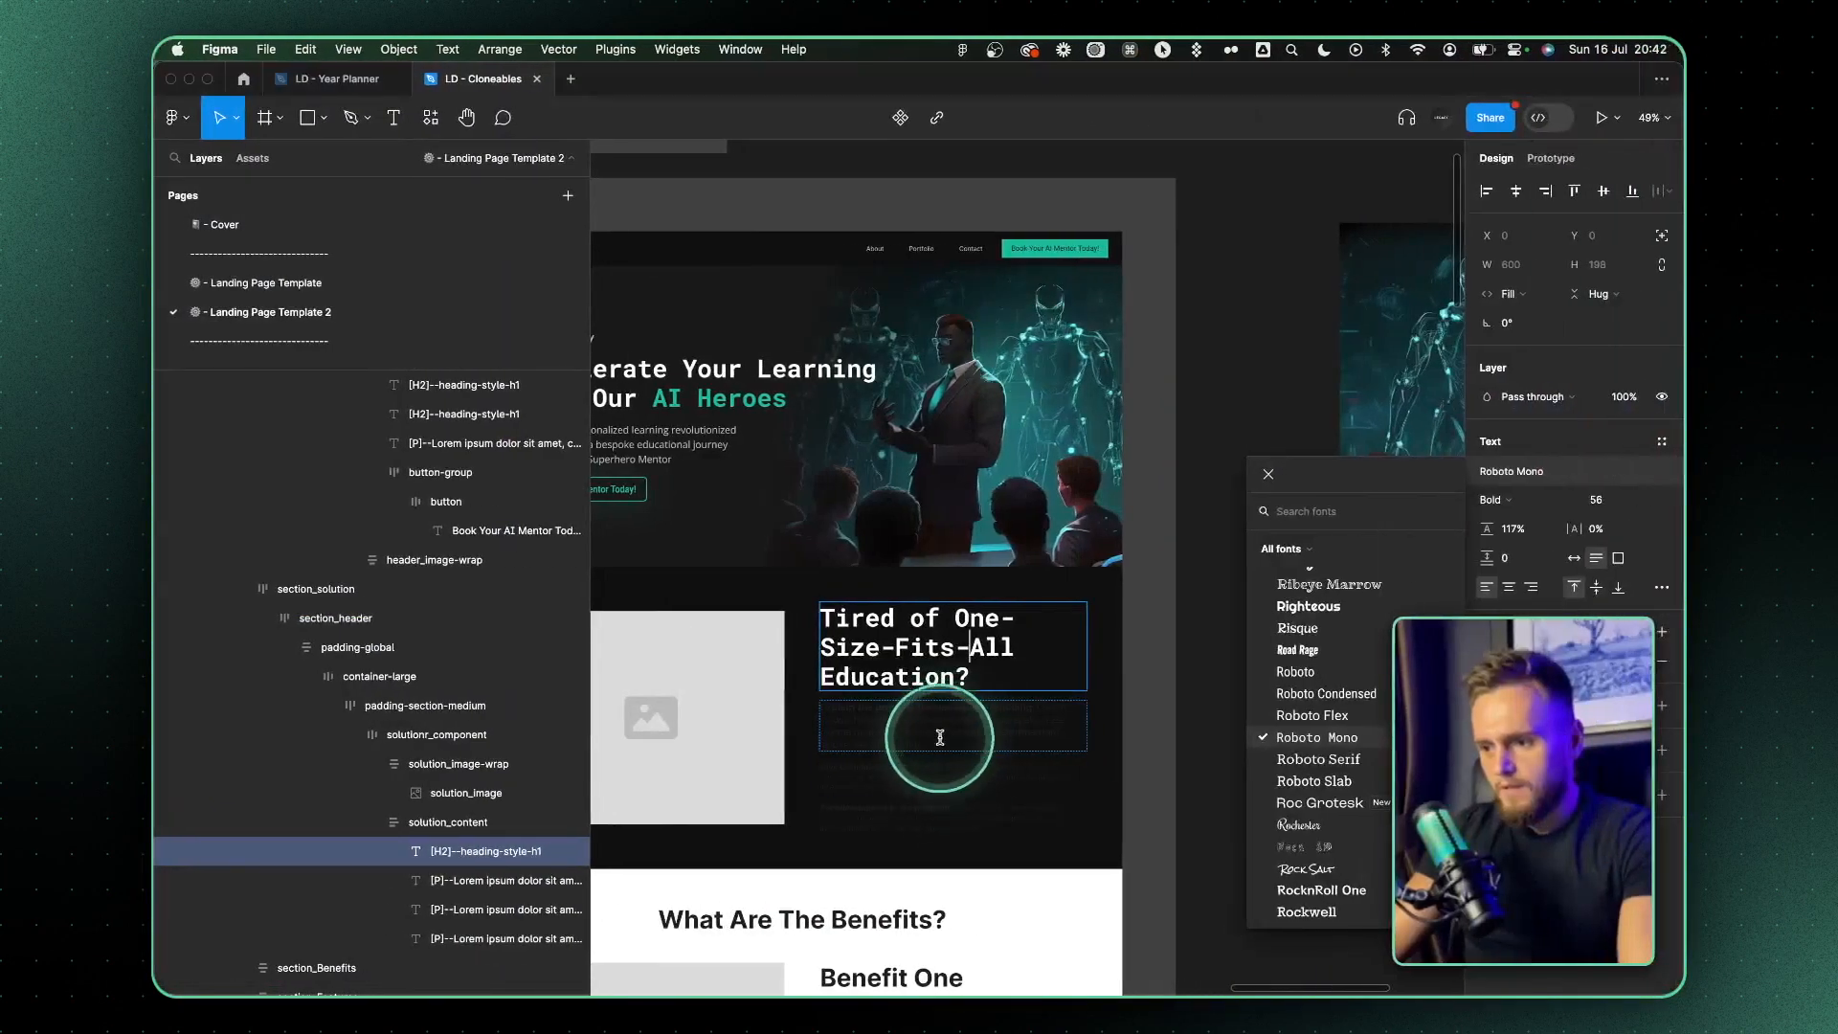
pyautogui.doubleClick(941, 737)
pyautogui.press('super+v')
# Replace the section's first paragraph with a copy of the hero paragraph and fill it with the shortened P1 text
pyautogui.scroll(-2, 940, 737)
pyautogui.hscroll(-2, 940, 737)
pyautogui.keyDown('super'); pyautogui.click(769, 330); pyautogui.keyUp('super')
pyautogui.click(1515, 663)
pyautogui.keyDown('super'); pyautogui.click(1022, 603); pyautogui.keyUp('super')
pyautogui.press('super+shift+r')
pyautogui.doubleClick(1022, 603)
pyautogui.press('super+v')
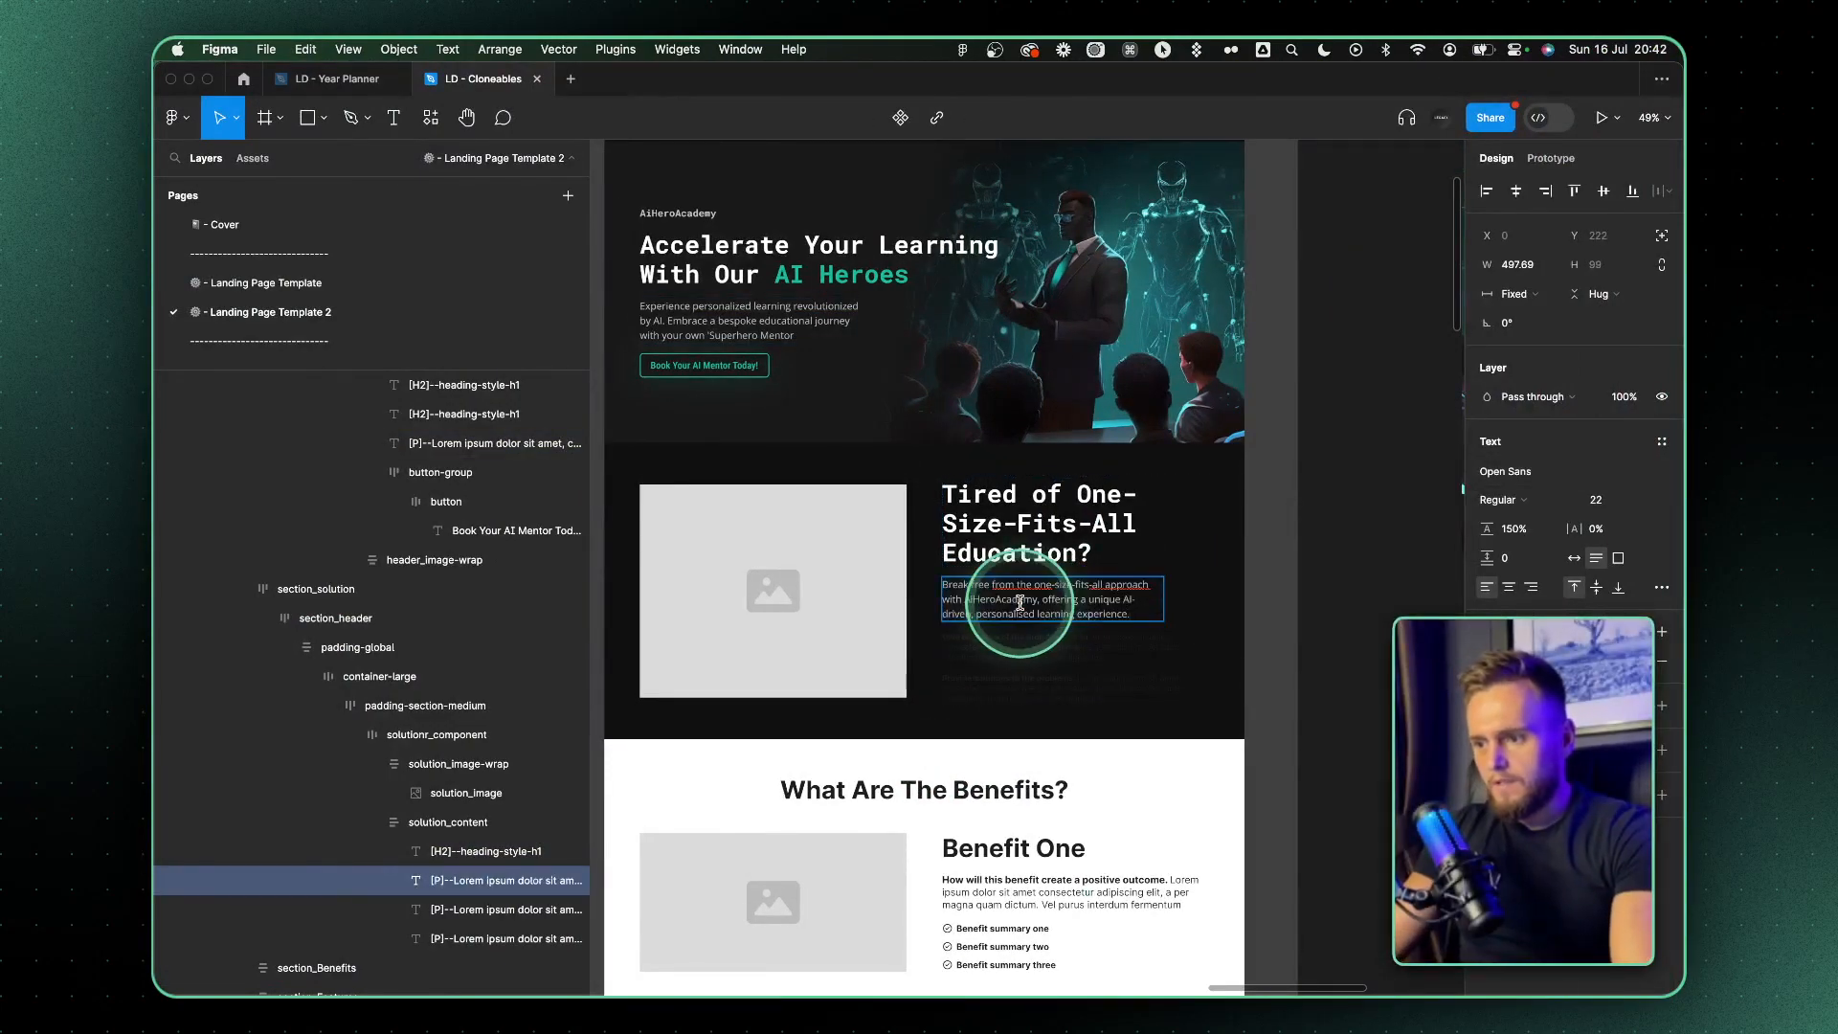
# Copy ChatGPT's three solution bullet points, and delete the placeholder paragraph starting "Give examples" from the solution section in Figma
pyautogui.hotkey('ctrl', 'Left')
pyautogui.moveTo(921, 507); pyautogui.dragTo(740, 387)
pyautogui.hotkey('ctrl', 'Right')
pyautogui.keyDown('super'); pyautogui.click(1073, 693); pyautogui.keyUp('super')
pyautogui.scroll(5, 1072, 688)
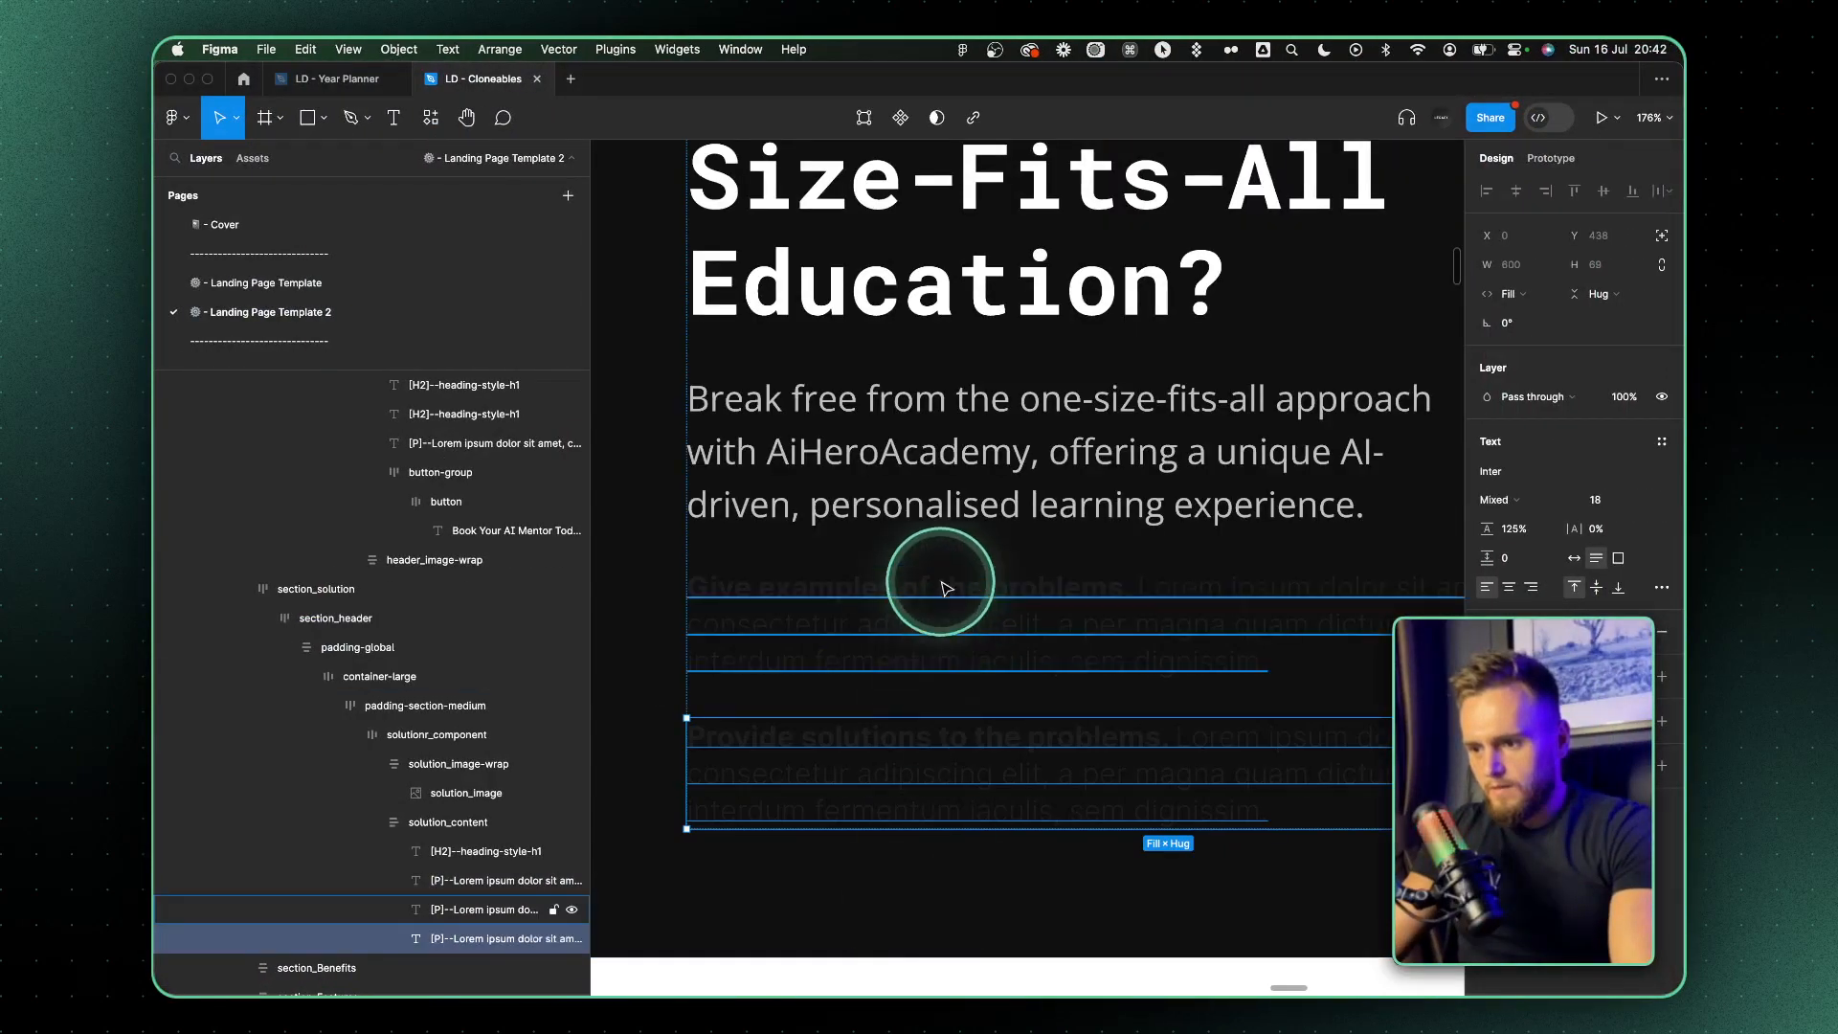
pyautogui.press('Delete')
# Duplicate the section's first paragraph below itself in Figma and fill the copy with ChatGPT's AI-Powered Personalisation bullet
pyautogui.scroll(-3, 944, 587)
pyautogui.hotkey('ctrl', 'Left')
pyautogui.click(824, 402)
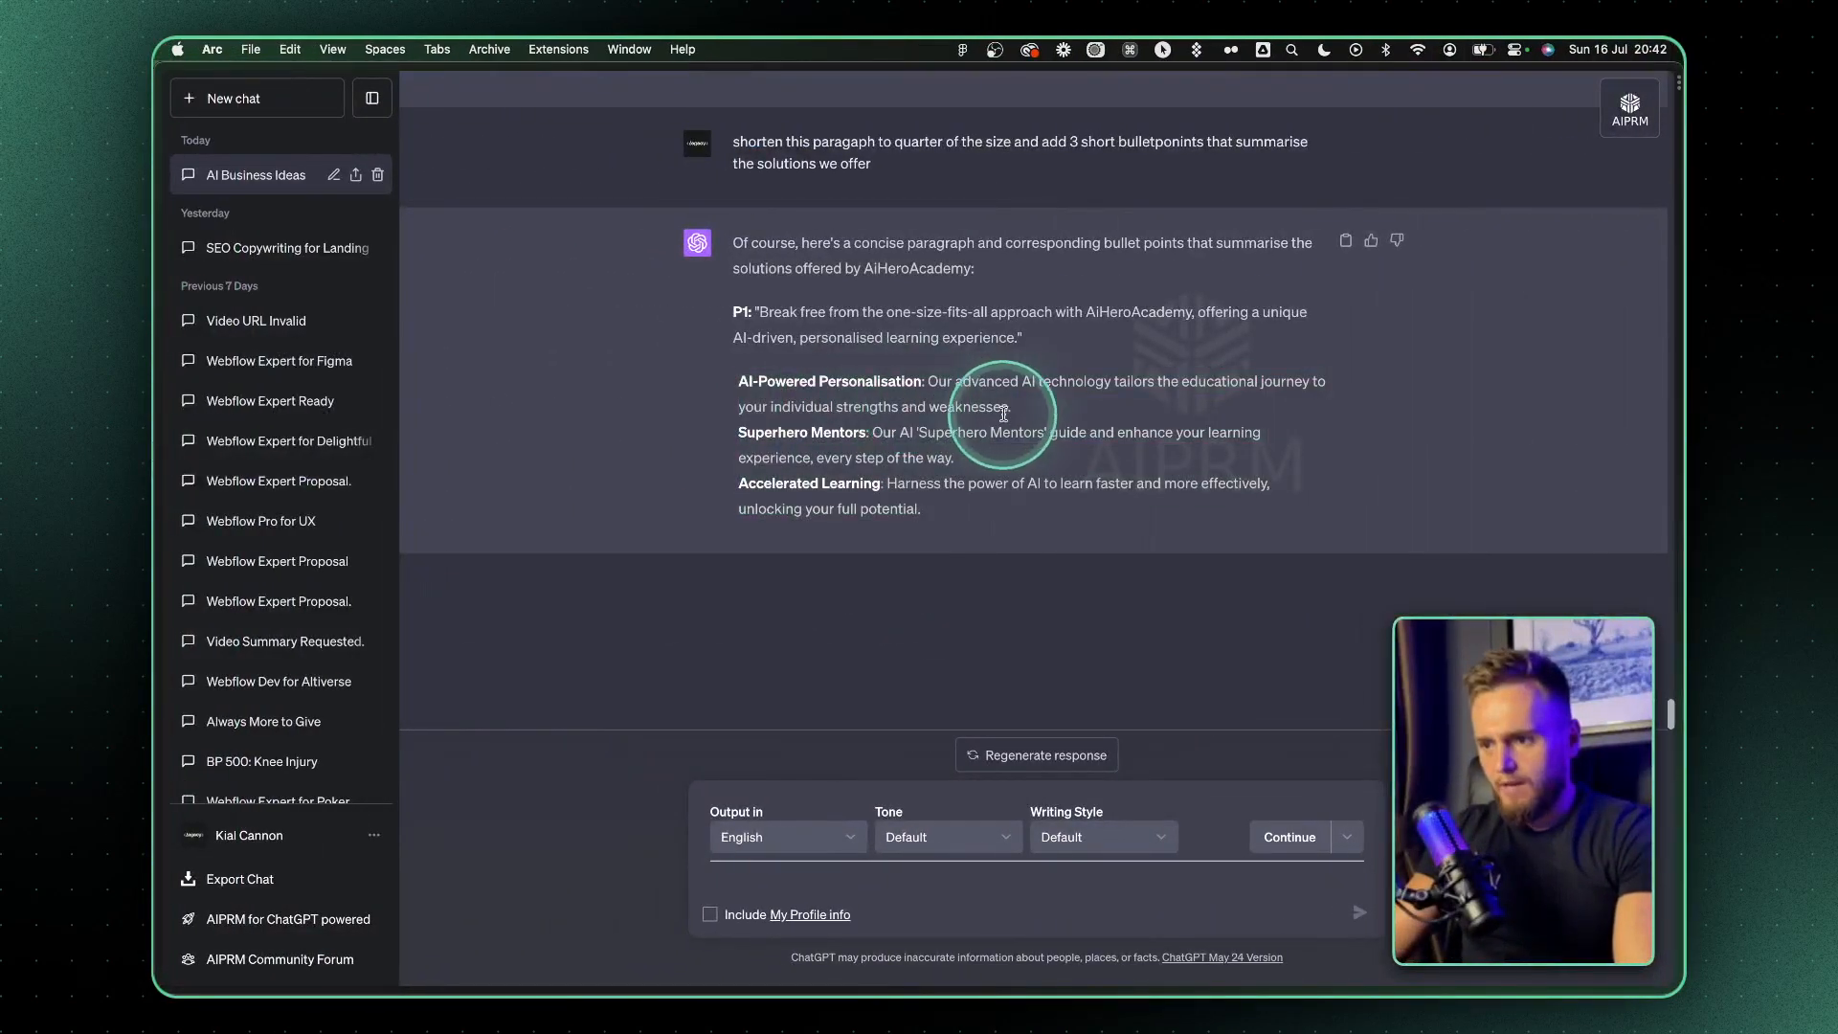
pyautogui.moveTo(1041, 407); pyautogui.dragTo(733, 382)
pyautogui.hotkey('ctrl', 'Right')
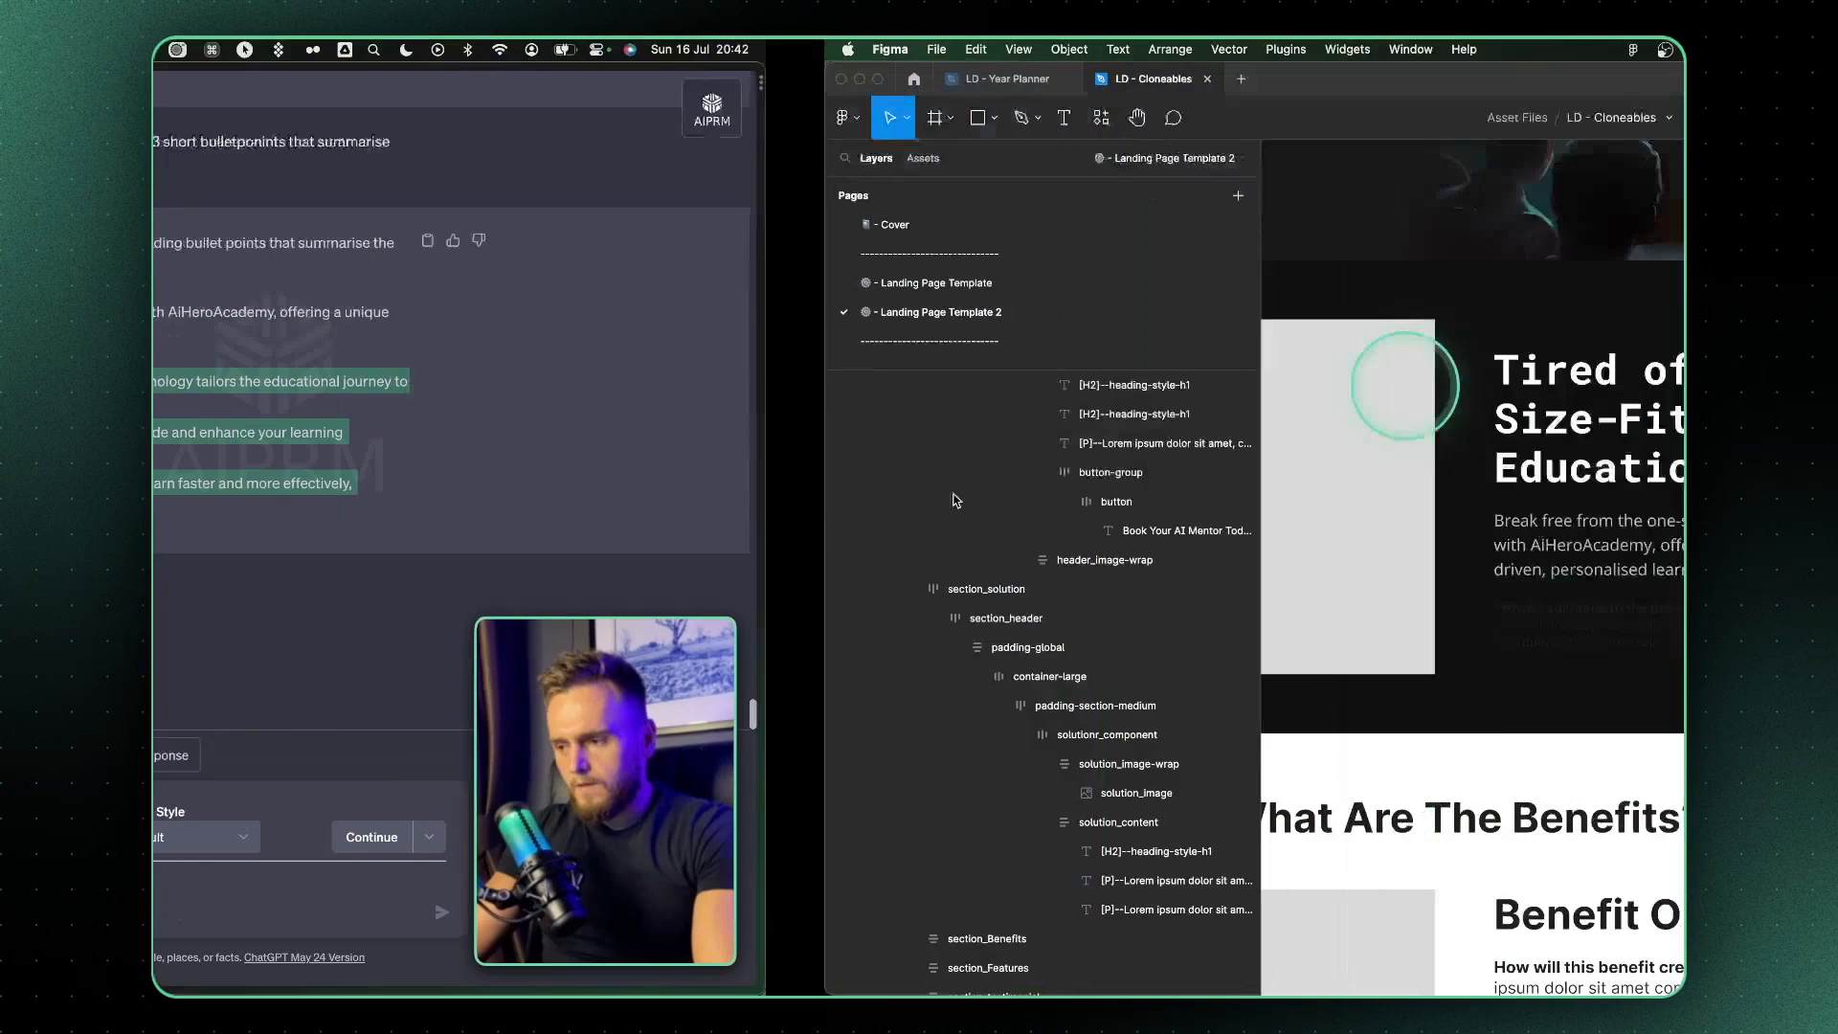
pyautogui.scroll(3, 1122, 620)
pyautogui.keyDown('super'); pyautogui.click(1018, 641); pyautogui.keyUp('super')
pyautogui.press('super+v')
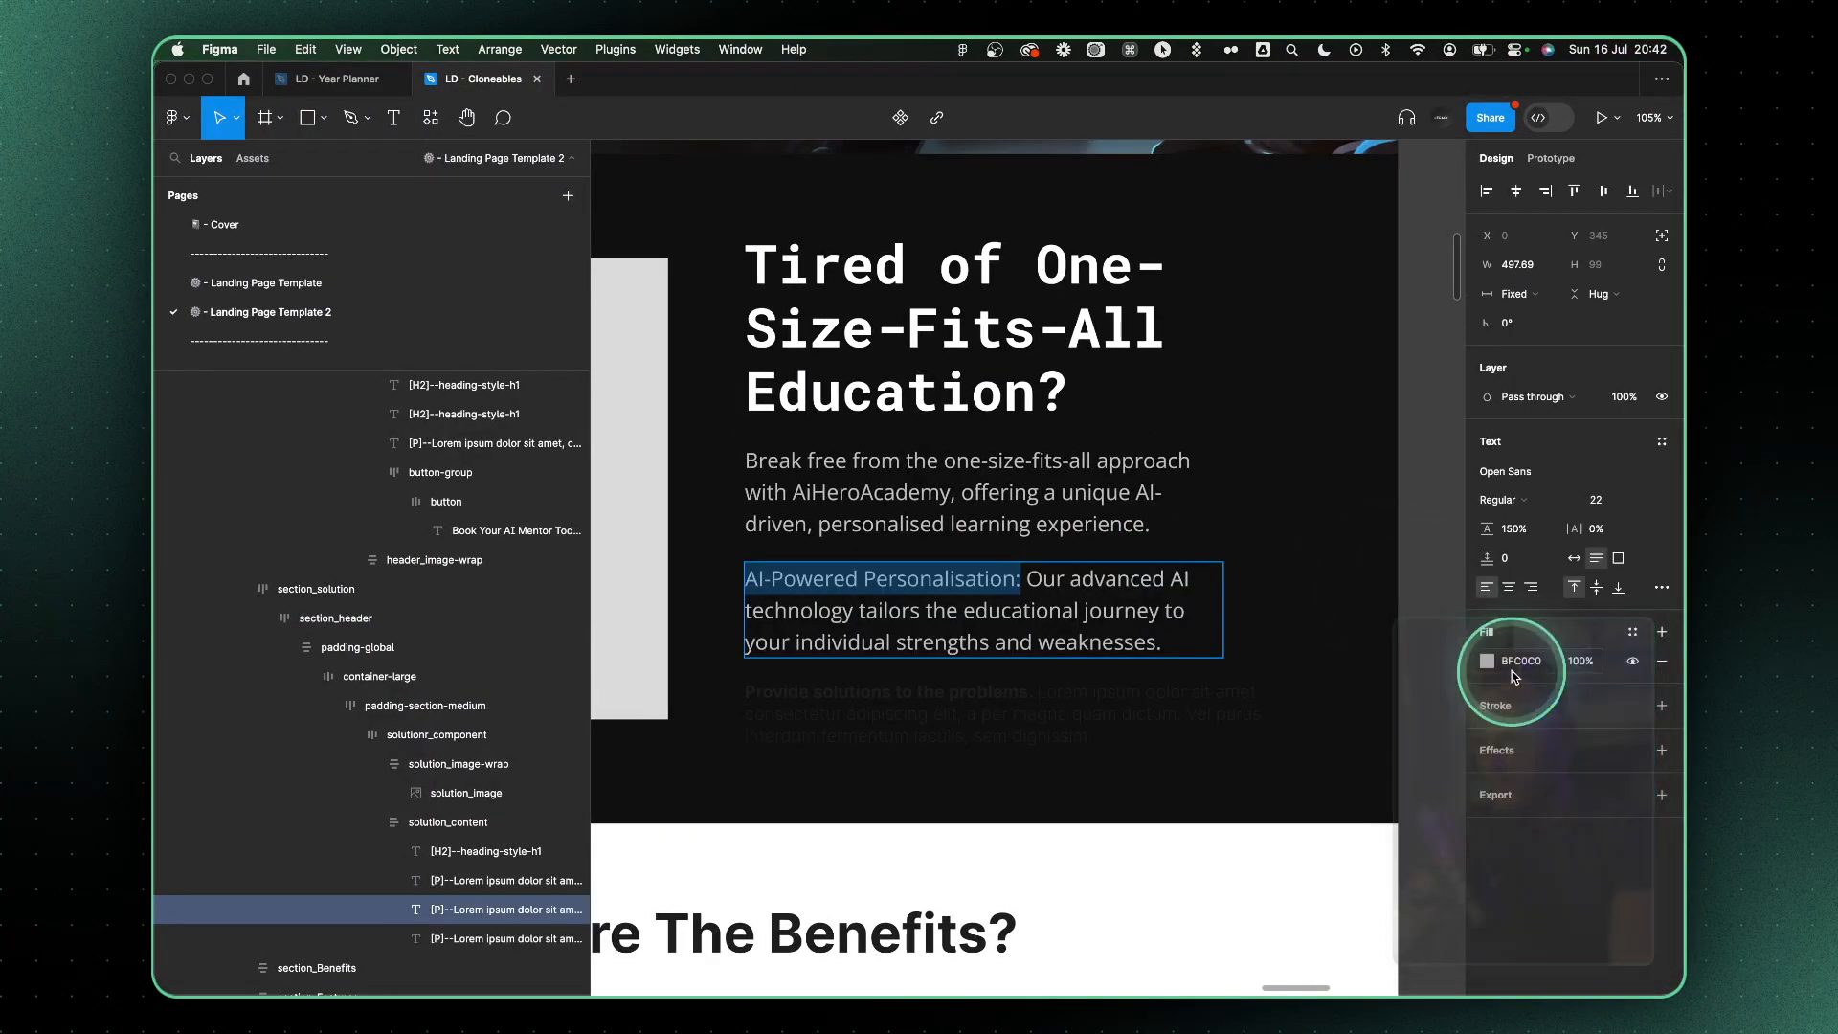
# Make the "AI-Powered Personalisation:" label bold and give it the teal 1ABC9C fill copied from the "AI Heroes" headline
pyautogui.scroll(-3, 1065, 623)
pyautogui.press('Return')
pyautogui.scroll(-3, 1066, 623)
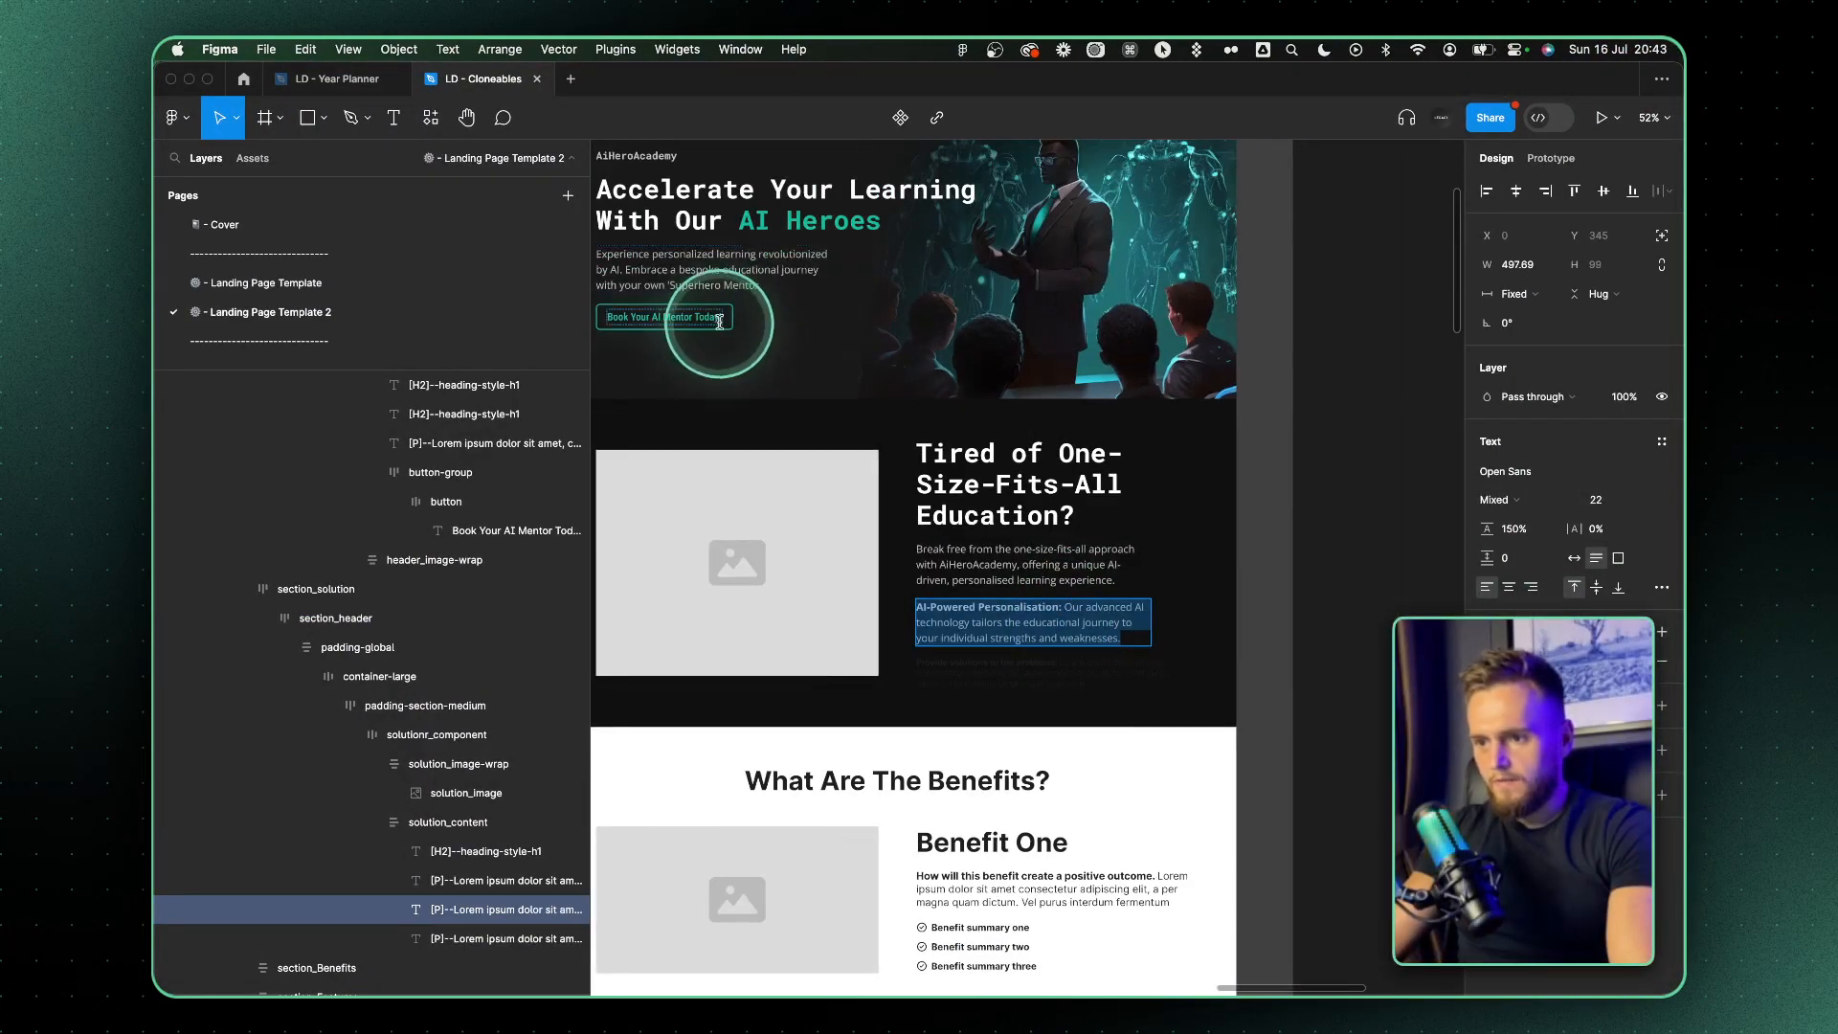
pyautogui.click(802, 227)
pyautogui.scroll(5, 941, 634)
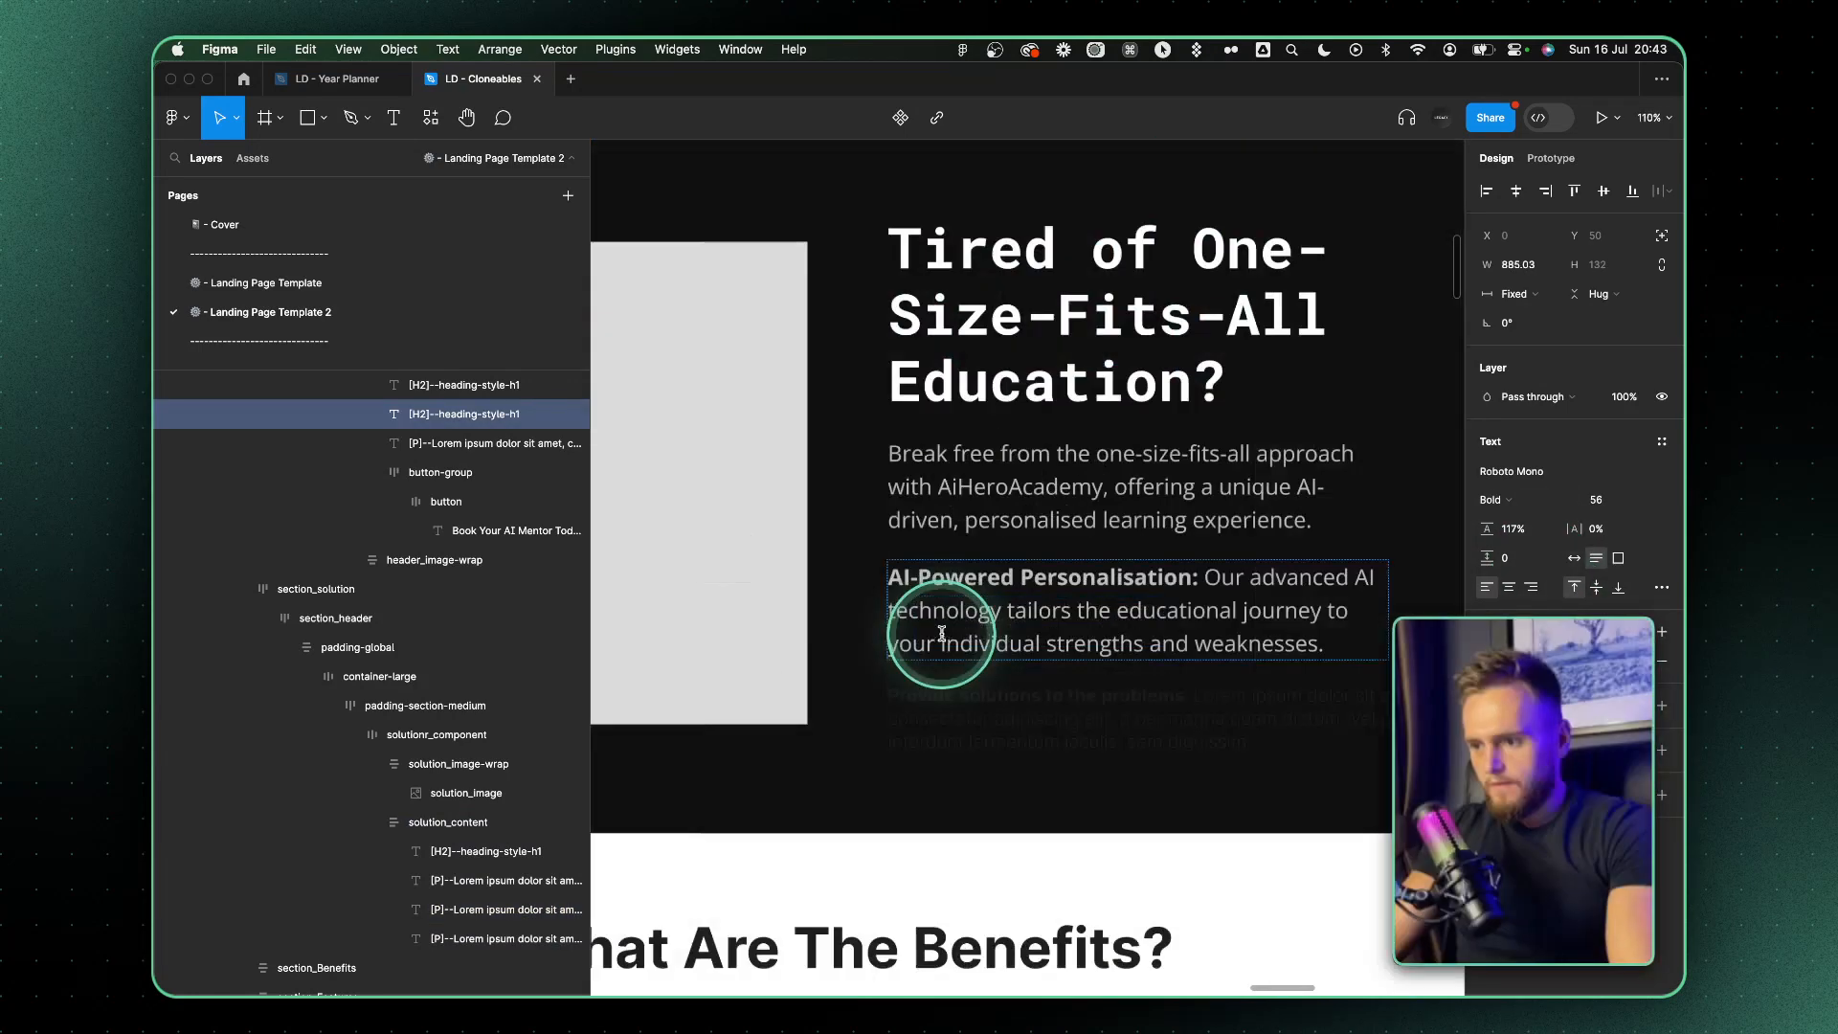
pyautogui.doubleClick(1243, 585)
pyautogui.moveTo(1200, 578); pyautogui.dragTo(889, 578)
pyautogui.click(1533, 668)
pyautogui.press('super+v')
pyautogui.press('Return')
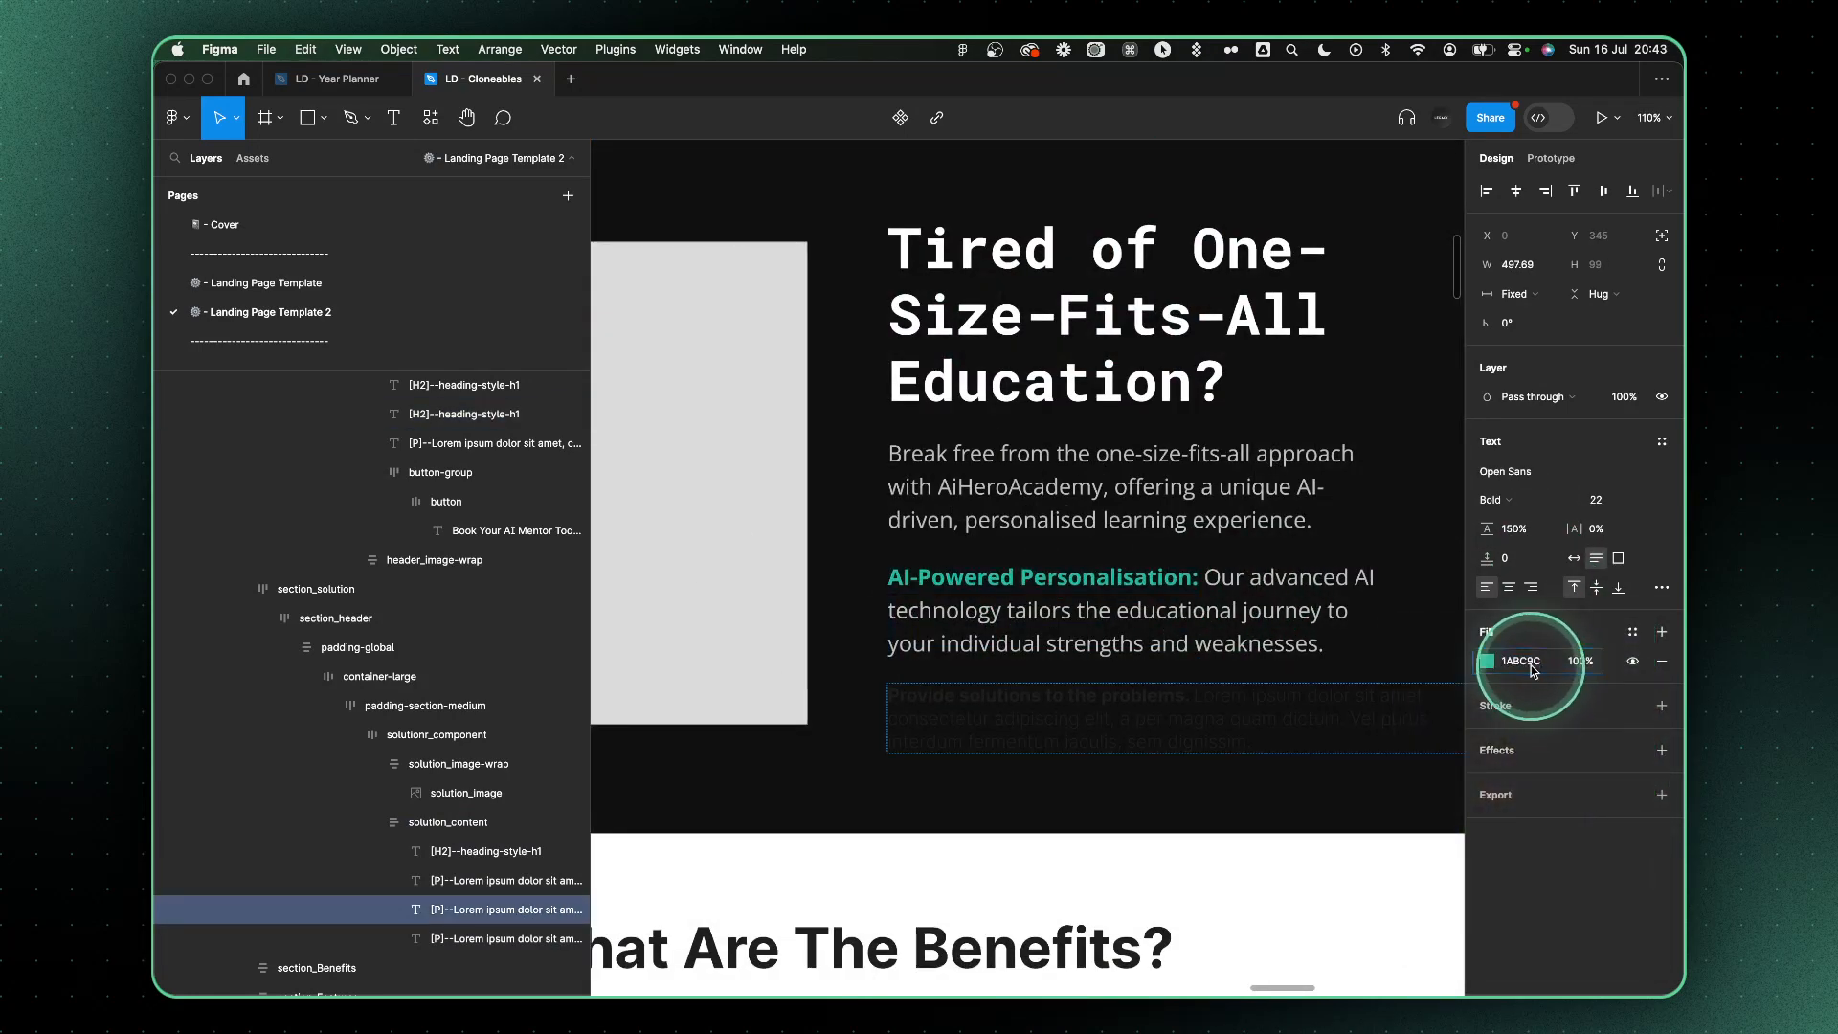
# Ask ChatGPT to "shorten thje bullet points these should be snappyy"
pyautogui.press('super+Tab')
pyautogui.click(785, 879)
pyautogui.write('shortn')
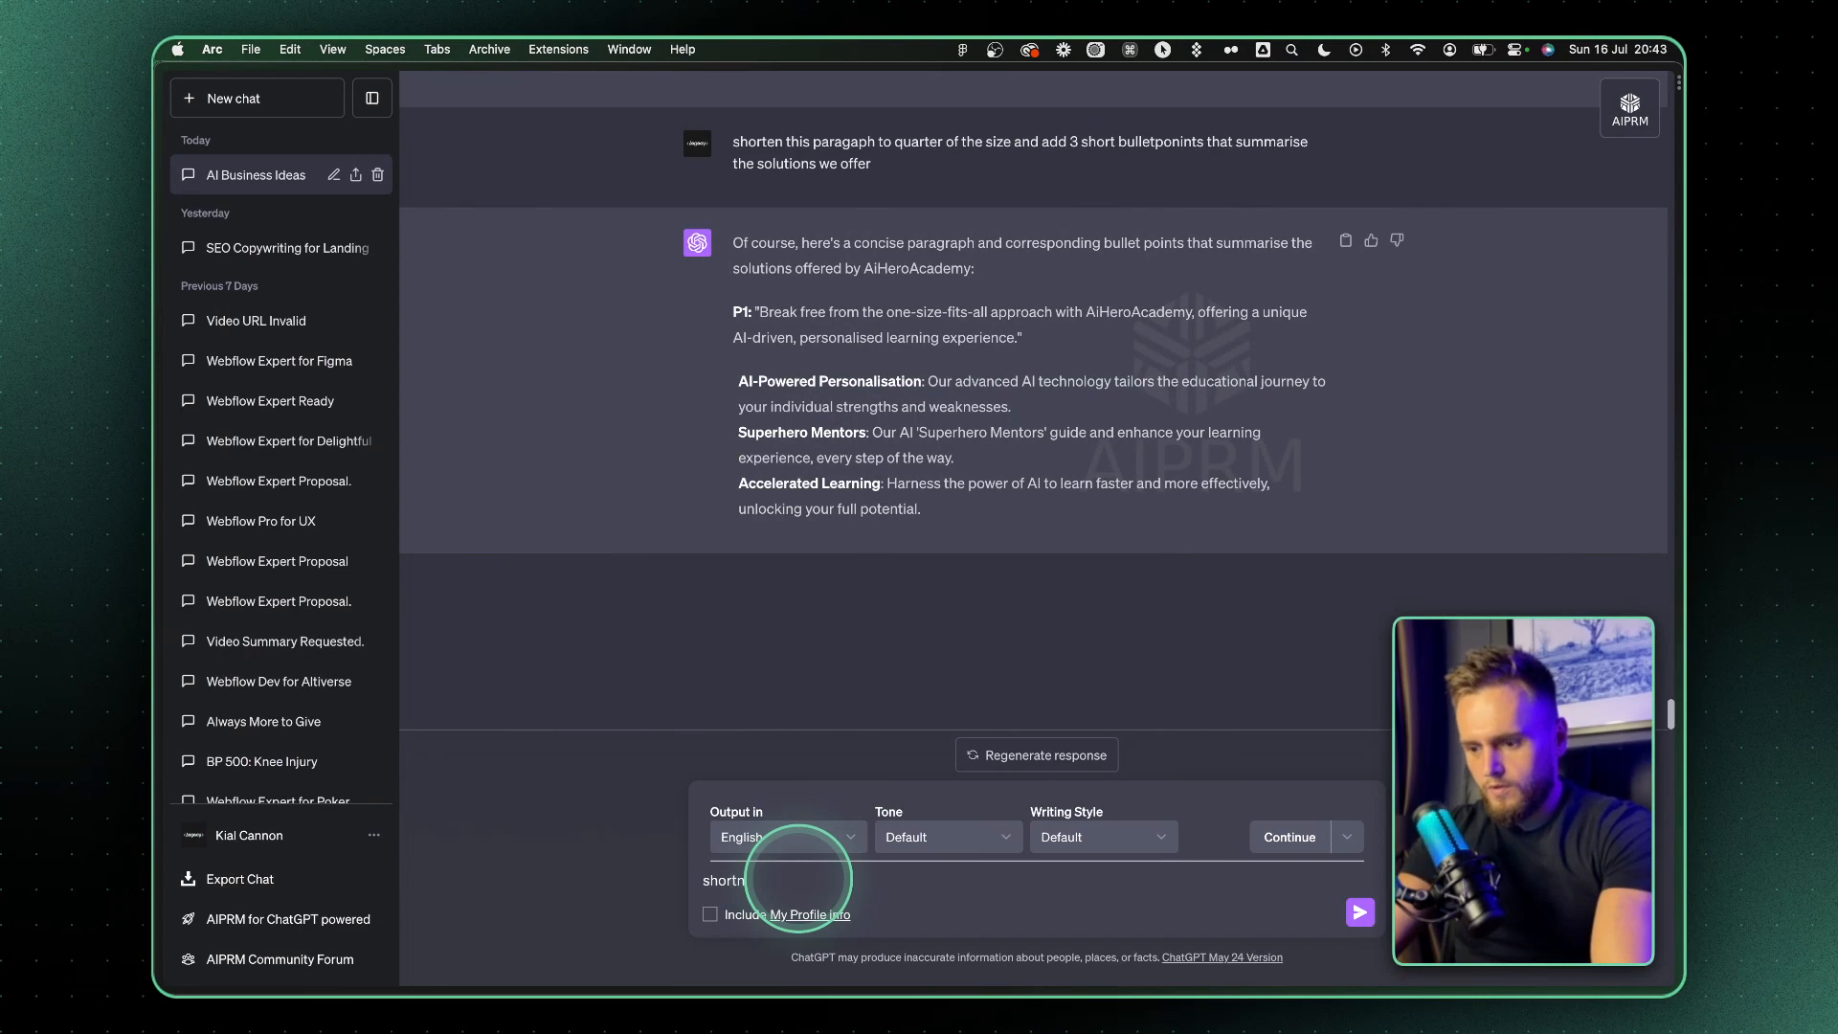
pyautogui.press('BackSpace')
pyautogui.write('en thje bullet po')
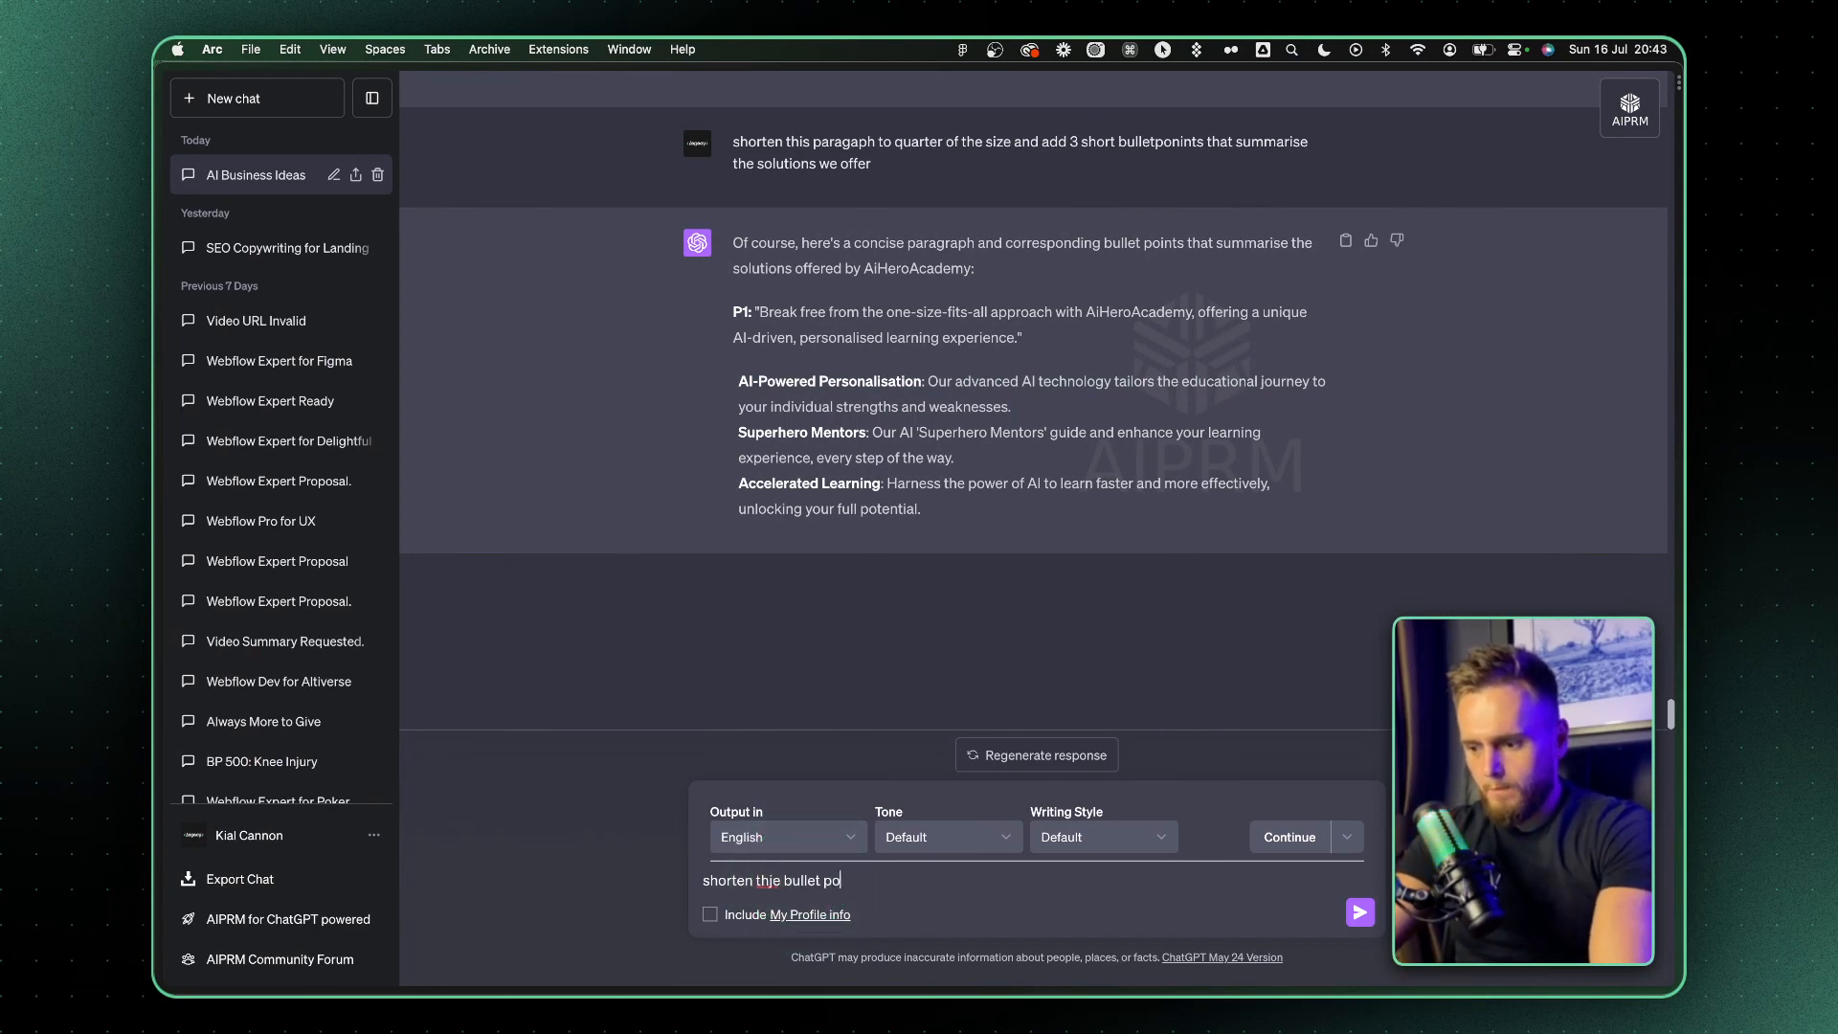
pyautogui.write('ints these sh')
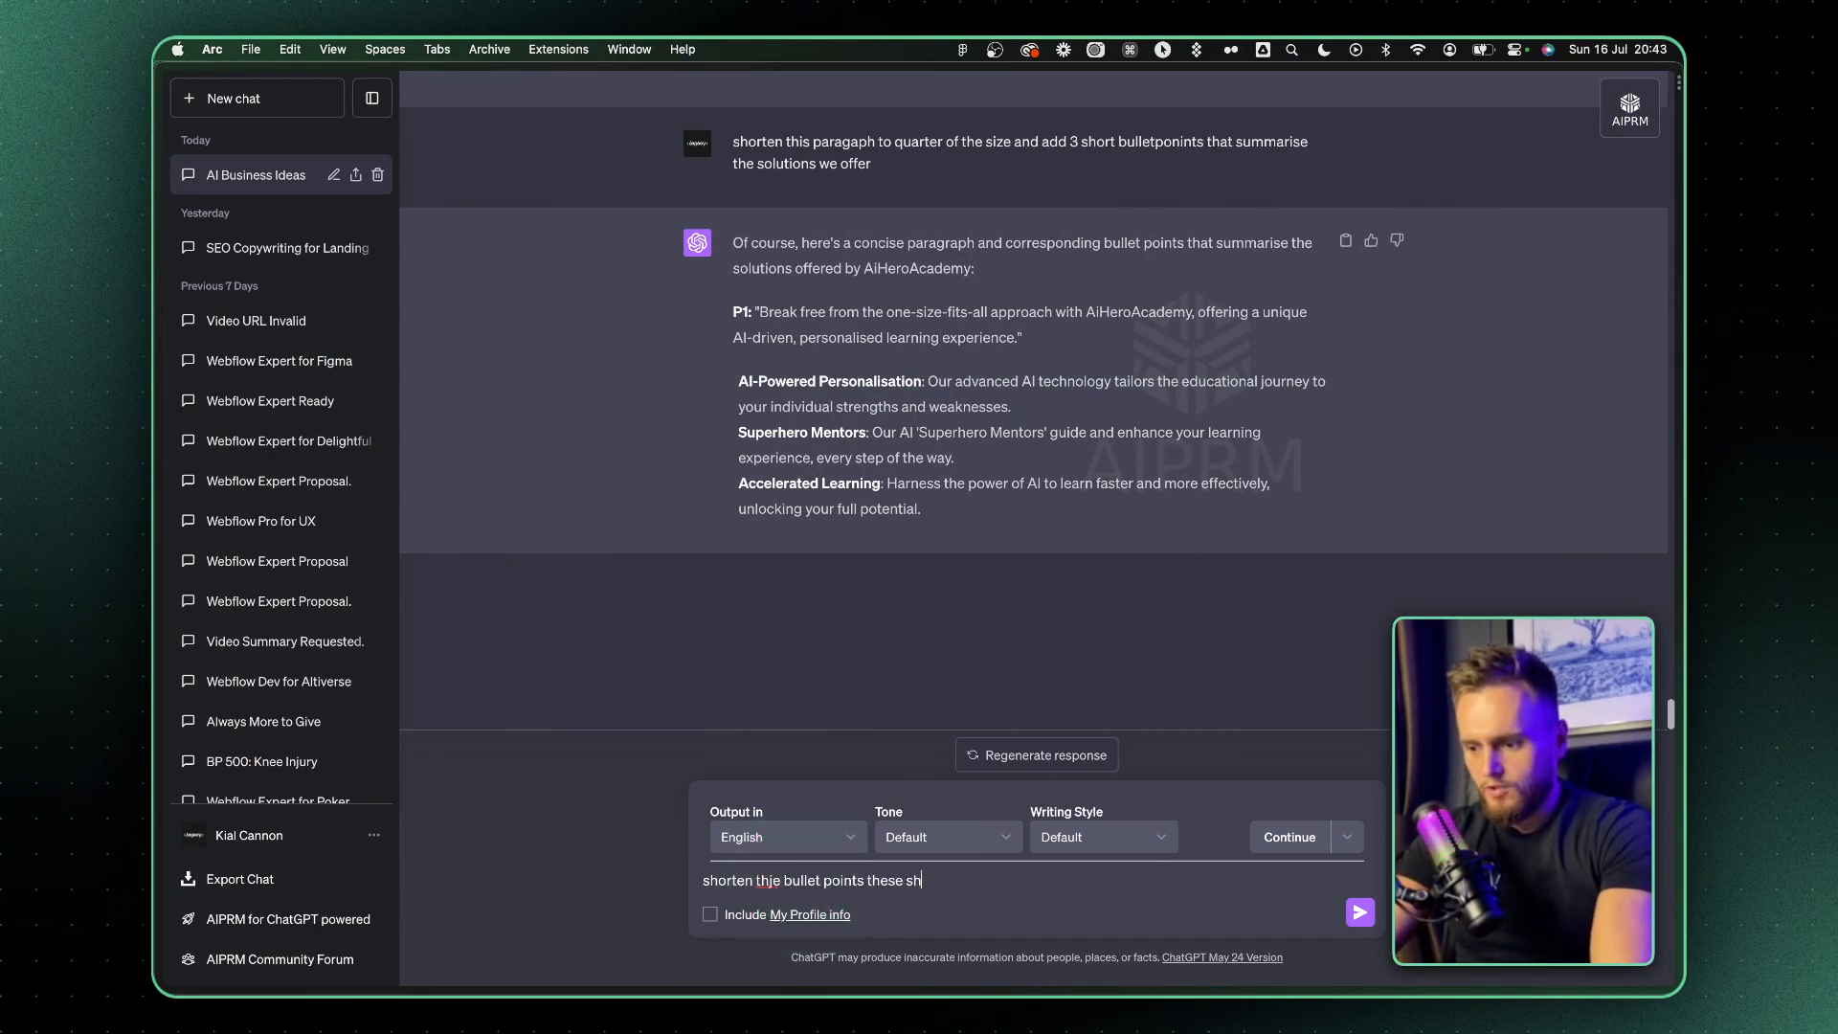
pyautogui.write('ould be snappyy')
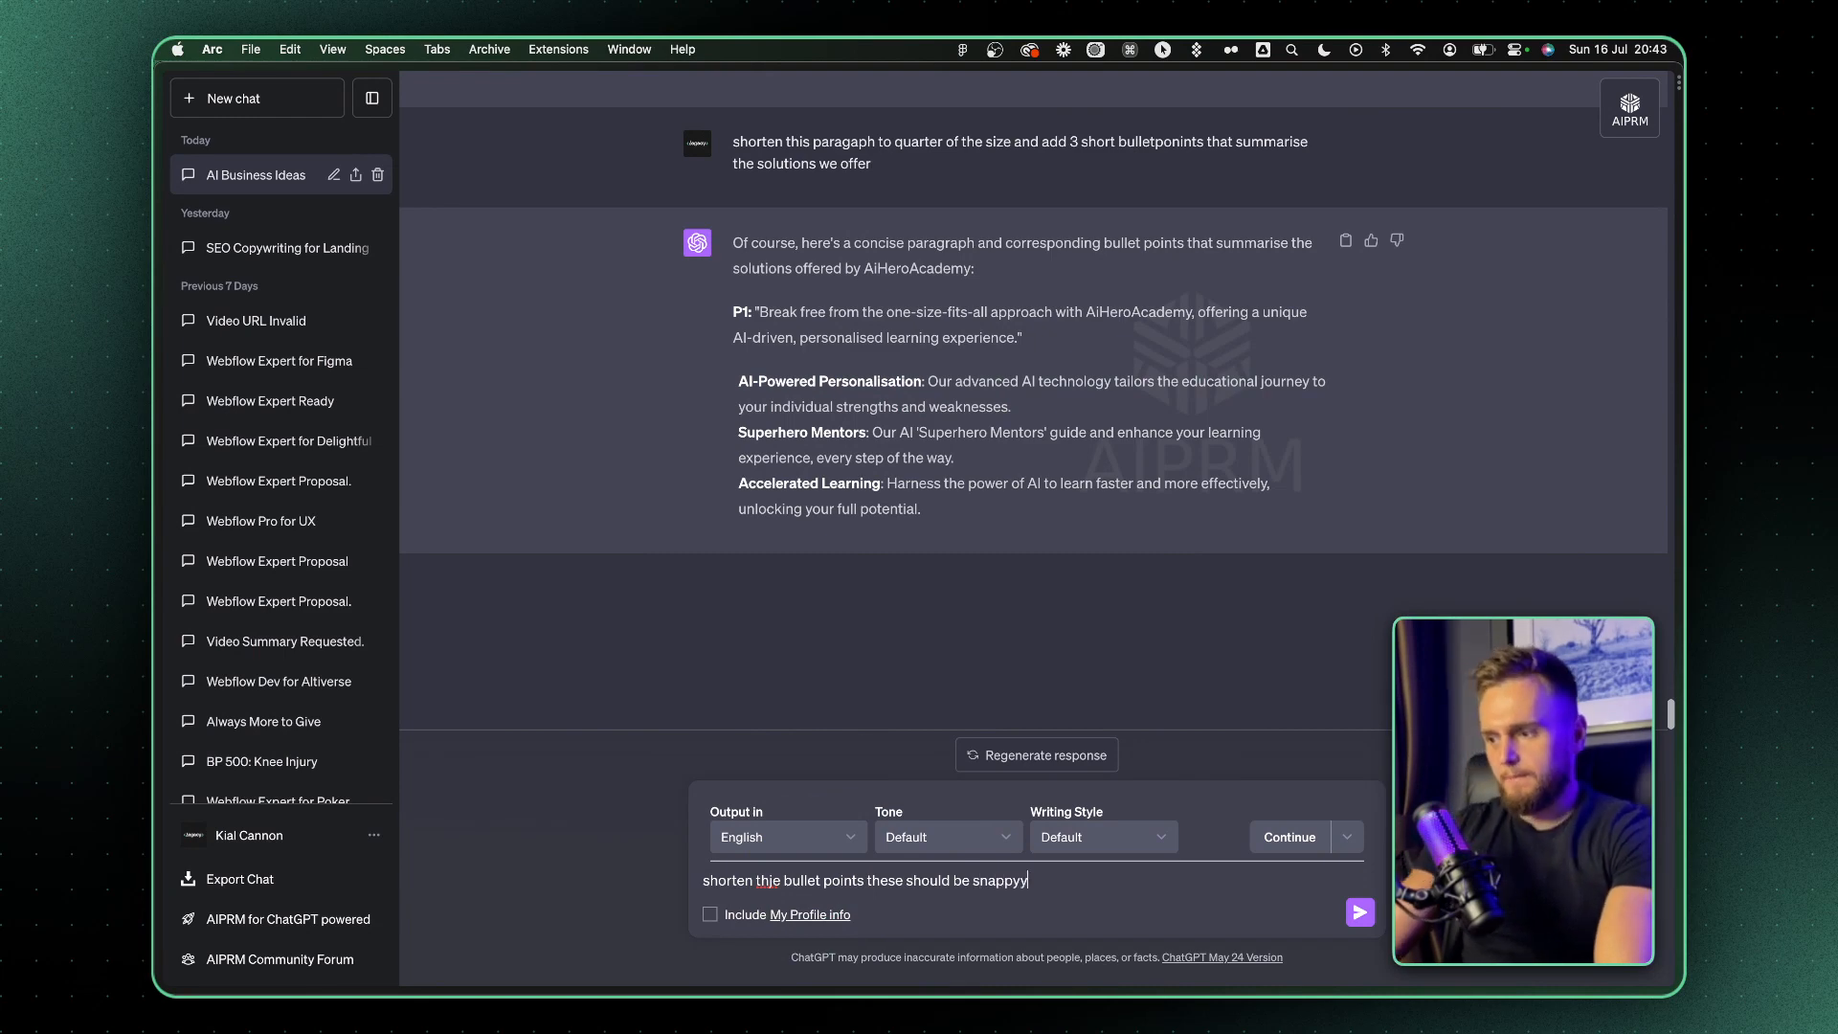
# In Discord, start a new /imagine prompt reusing the copied wording "text book that is teaching a student through the use of super hero ai"
pyautogui.press('super+Tab')
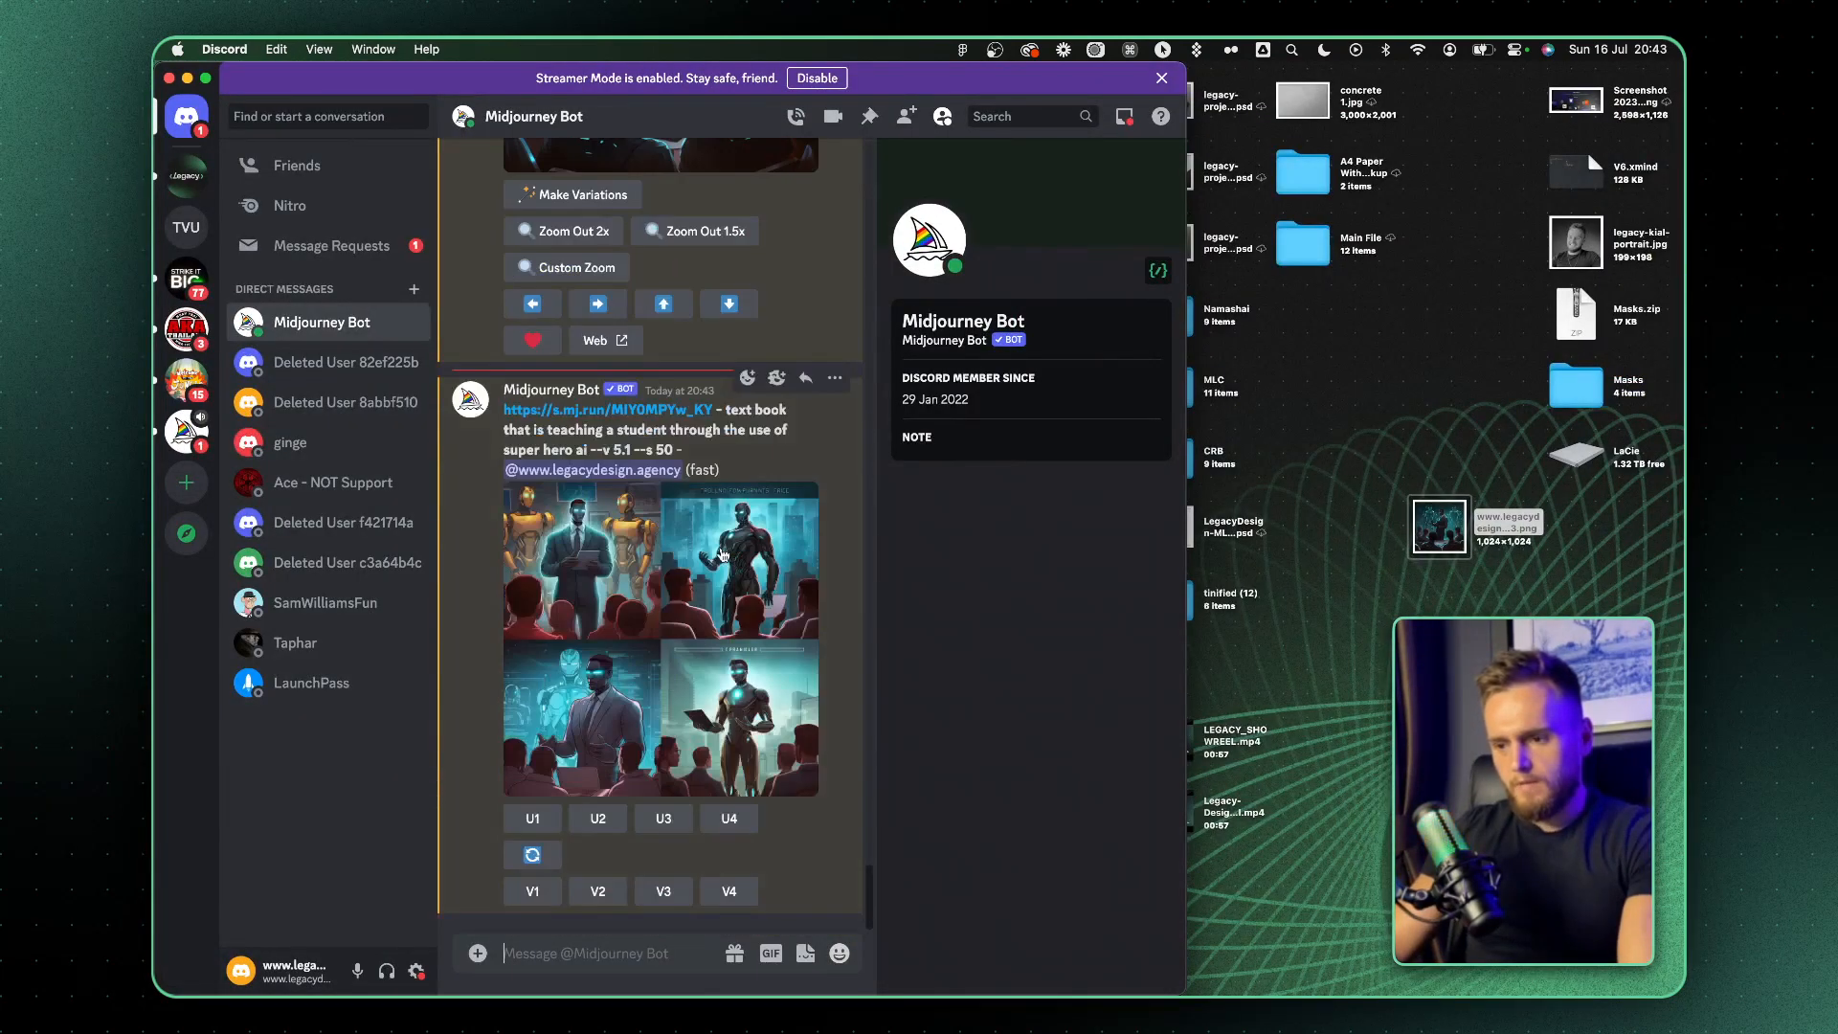
pyautogui.click(477, 953)
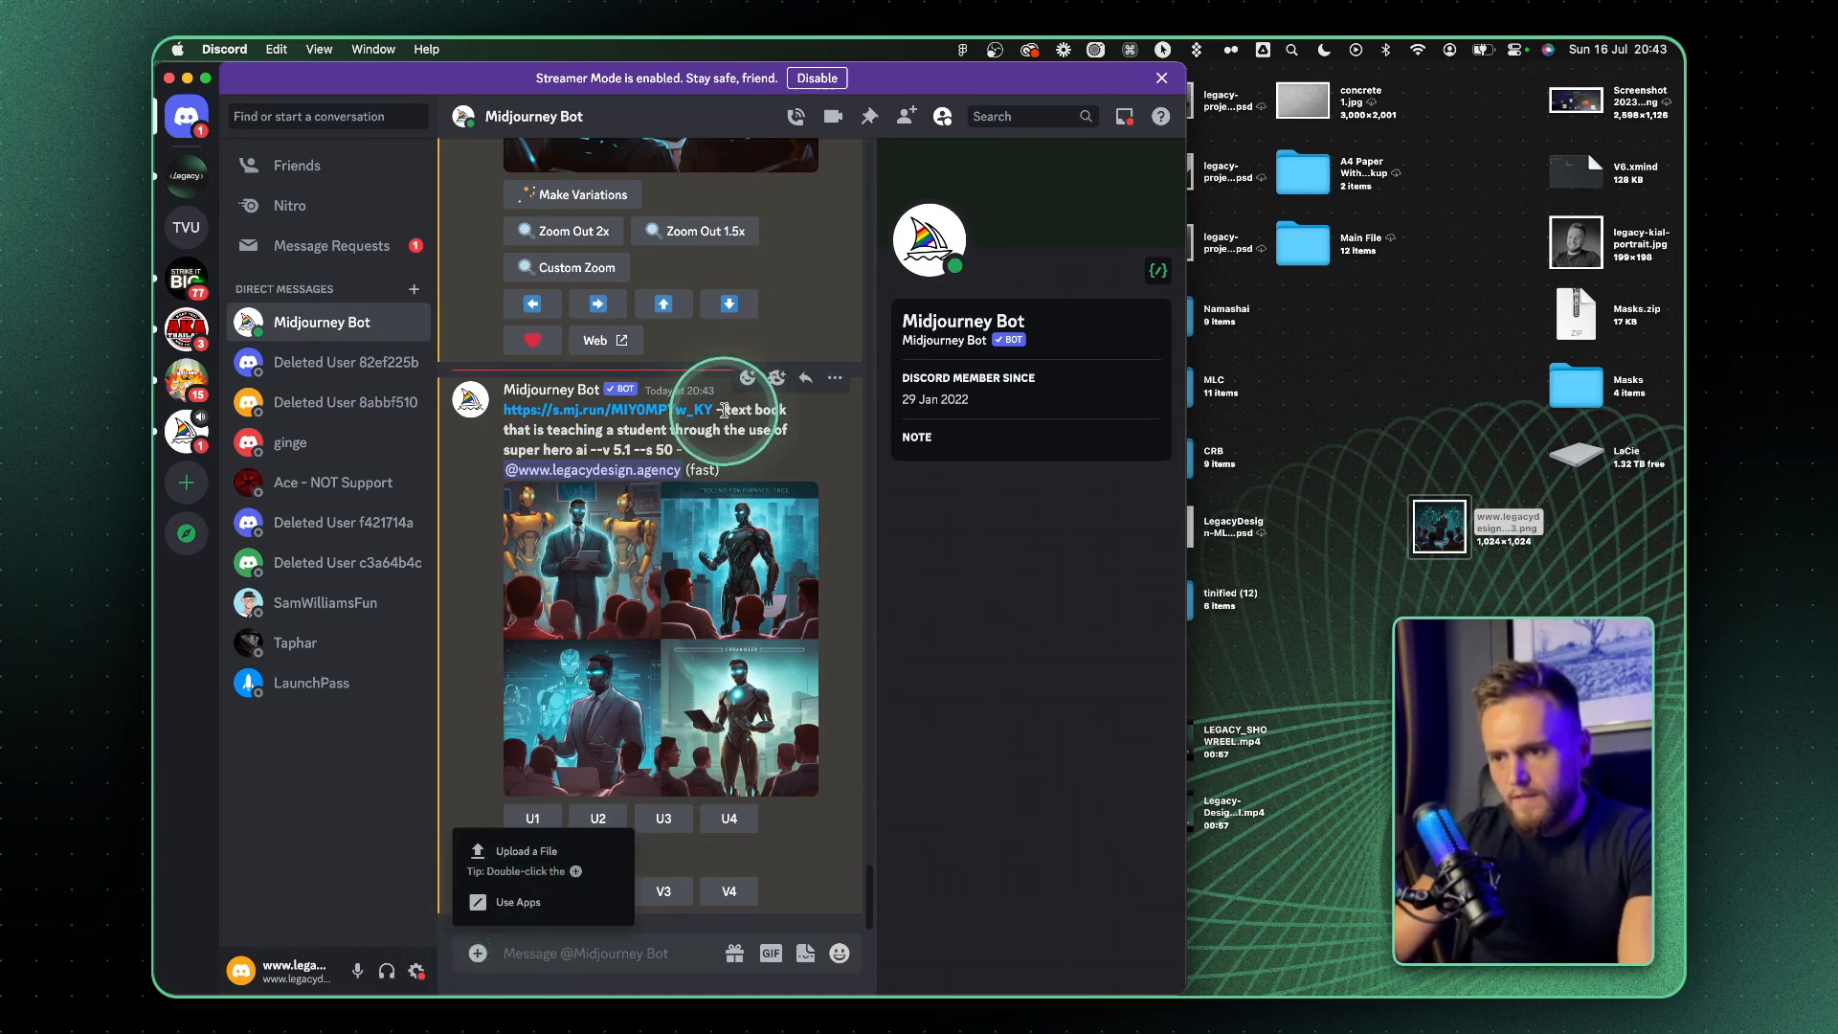
pyautogui.click(764, 432)
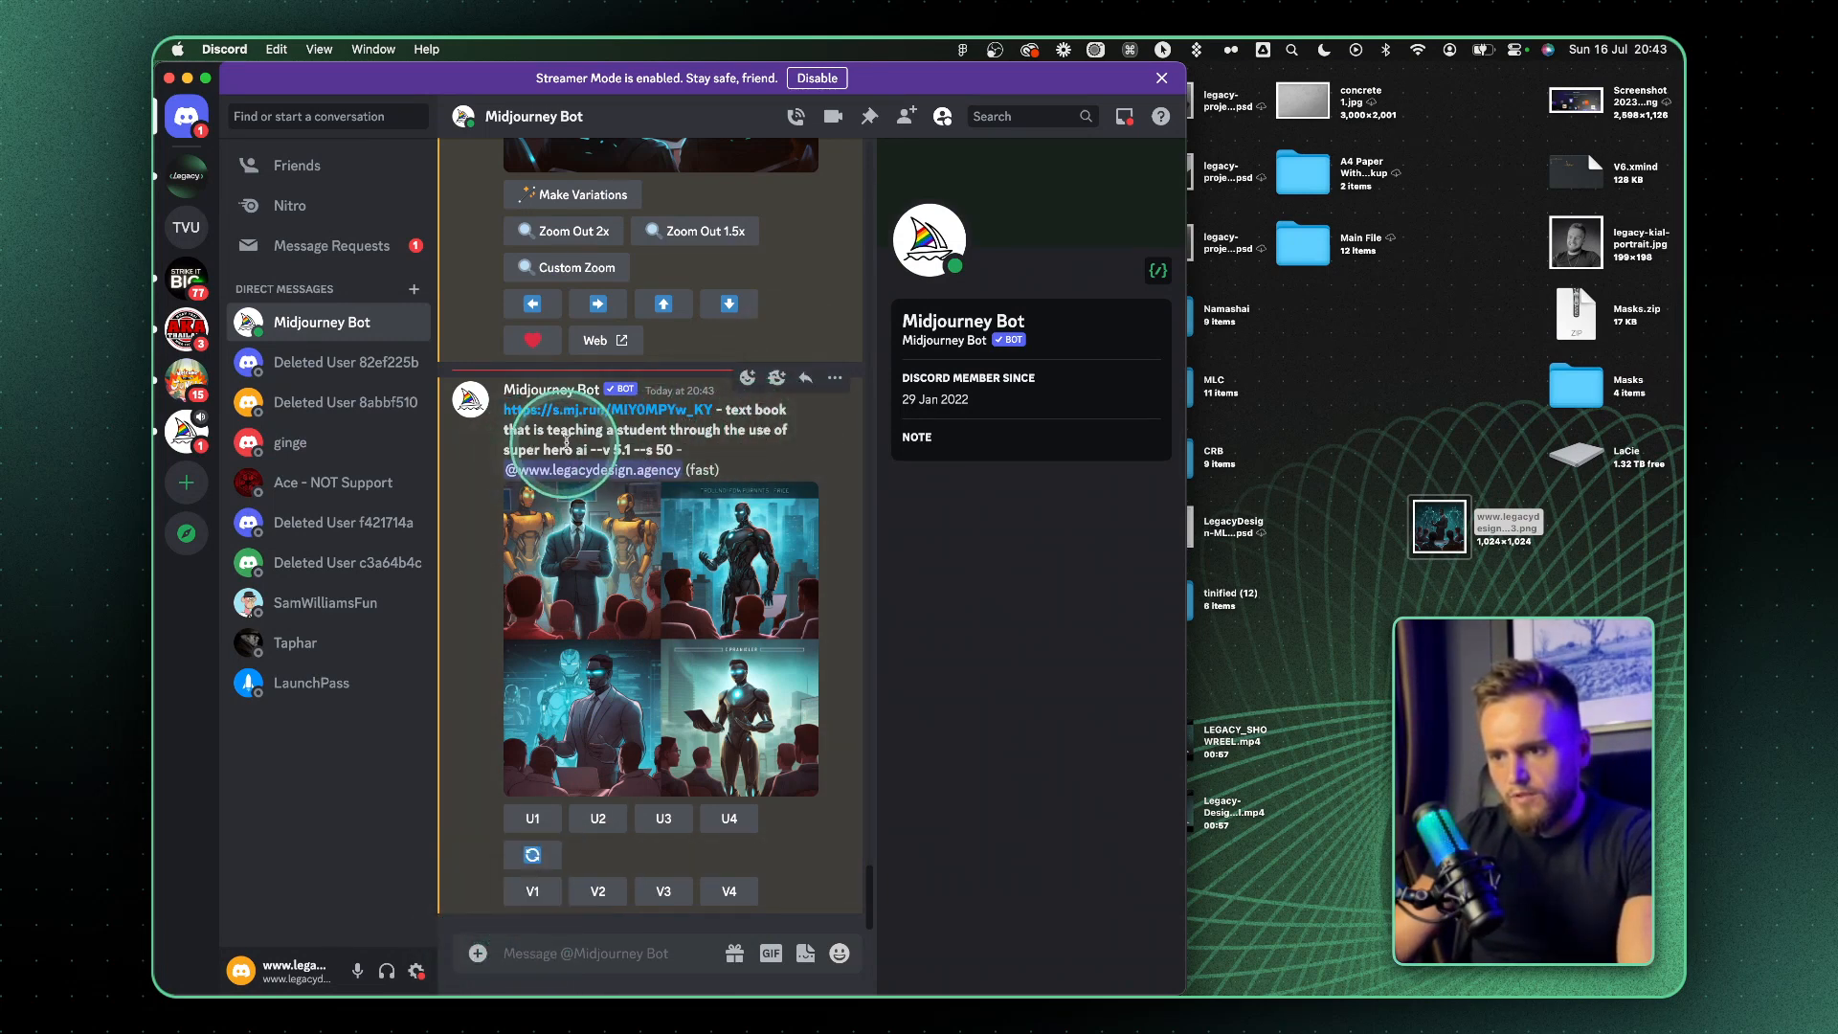
pyautogui.moveTo(588, 450); pyautogui.dragTo(728, 410)
pyautogui.press('cmd+c')
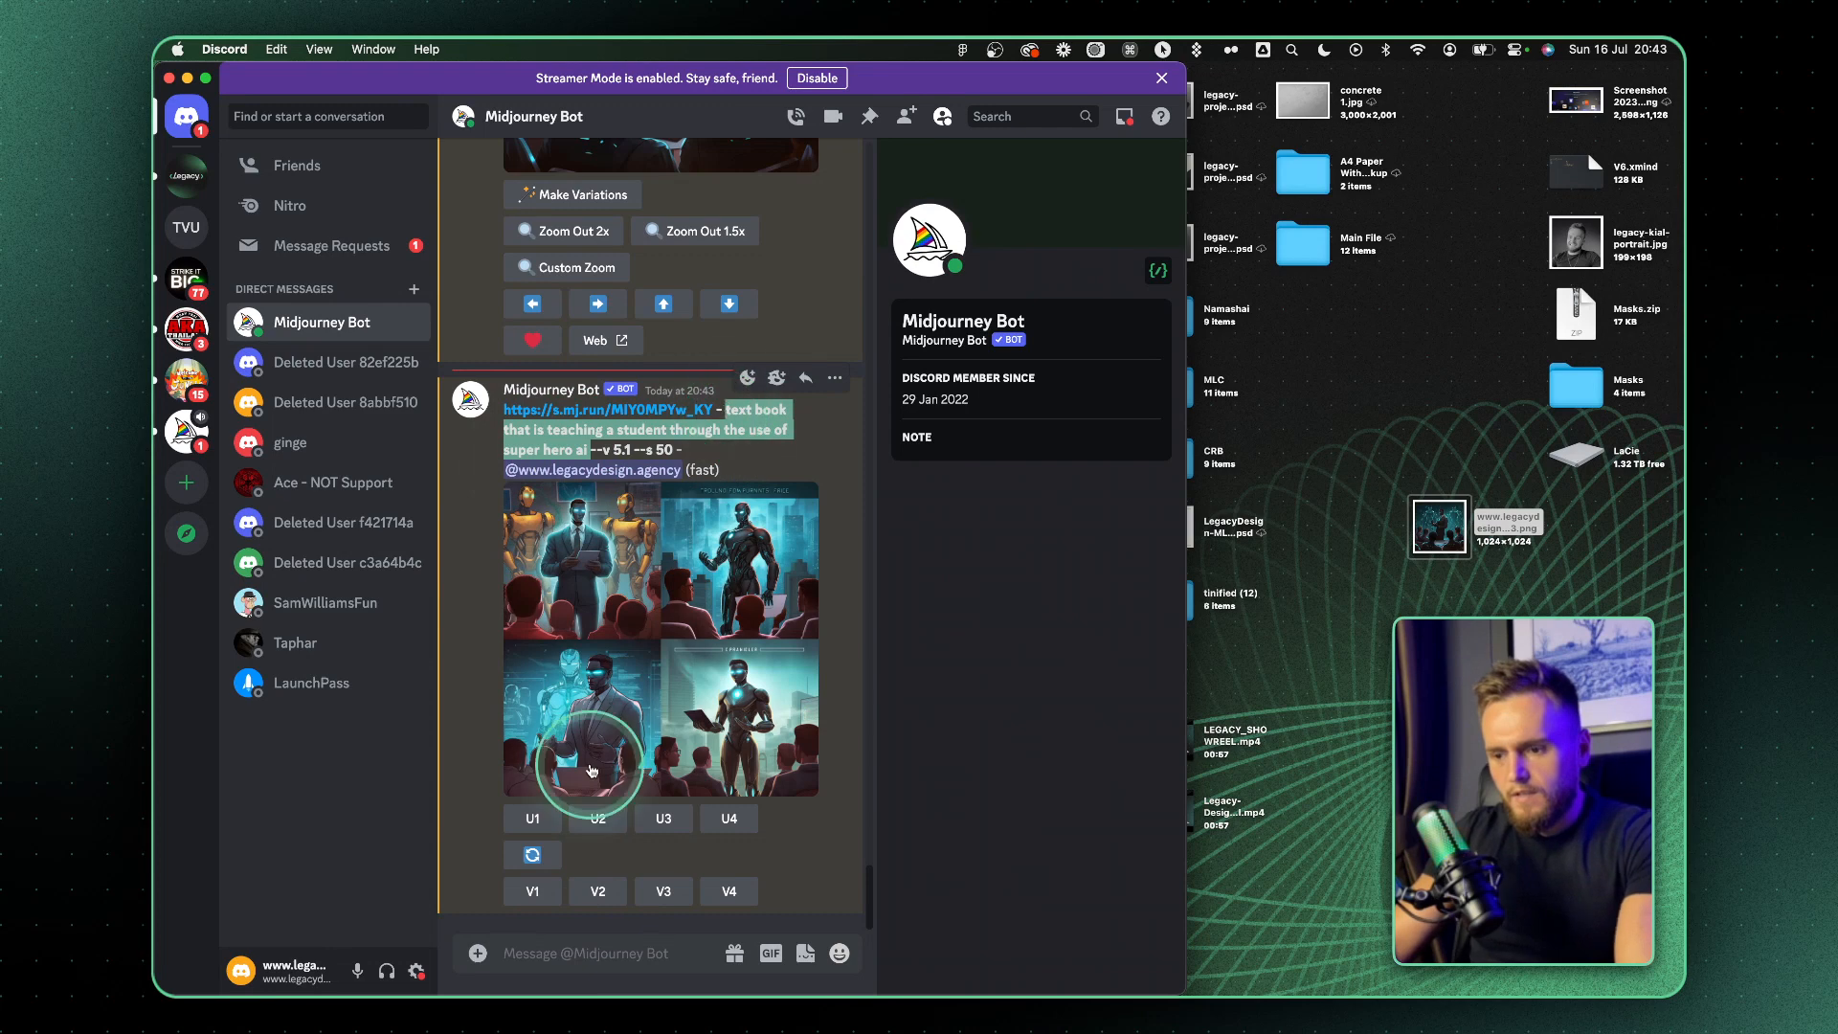
pyautogui.click(480, 950)
# Try to append "uber realistic black background, teal hints and tones" from the earlier AI hero prompt to the new prompt and submit it
pyautogui.scroll(4, 677, 424)
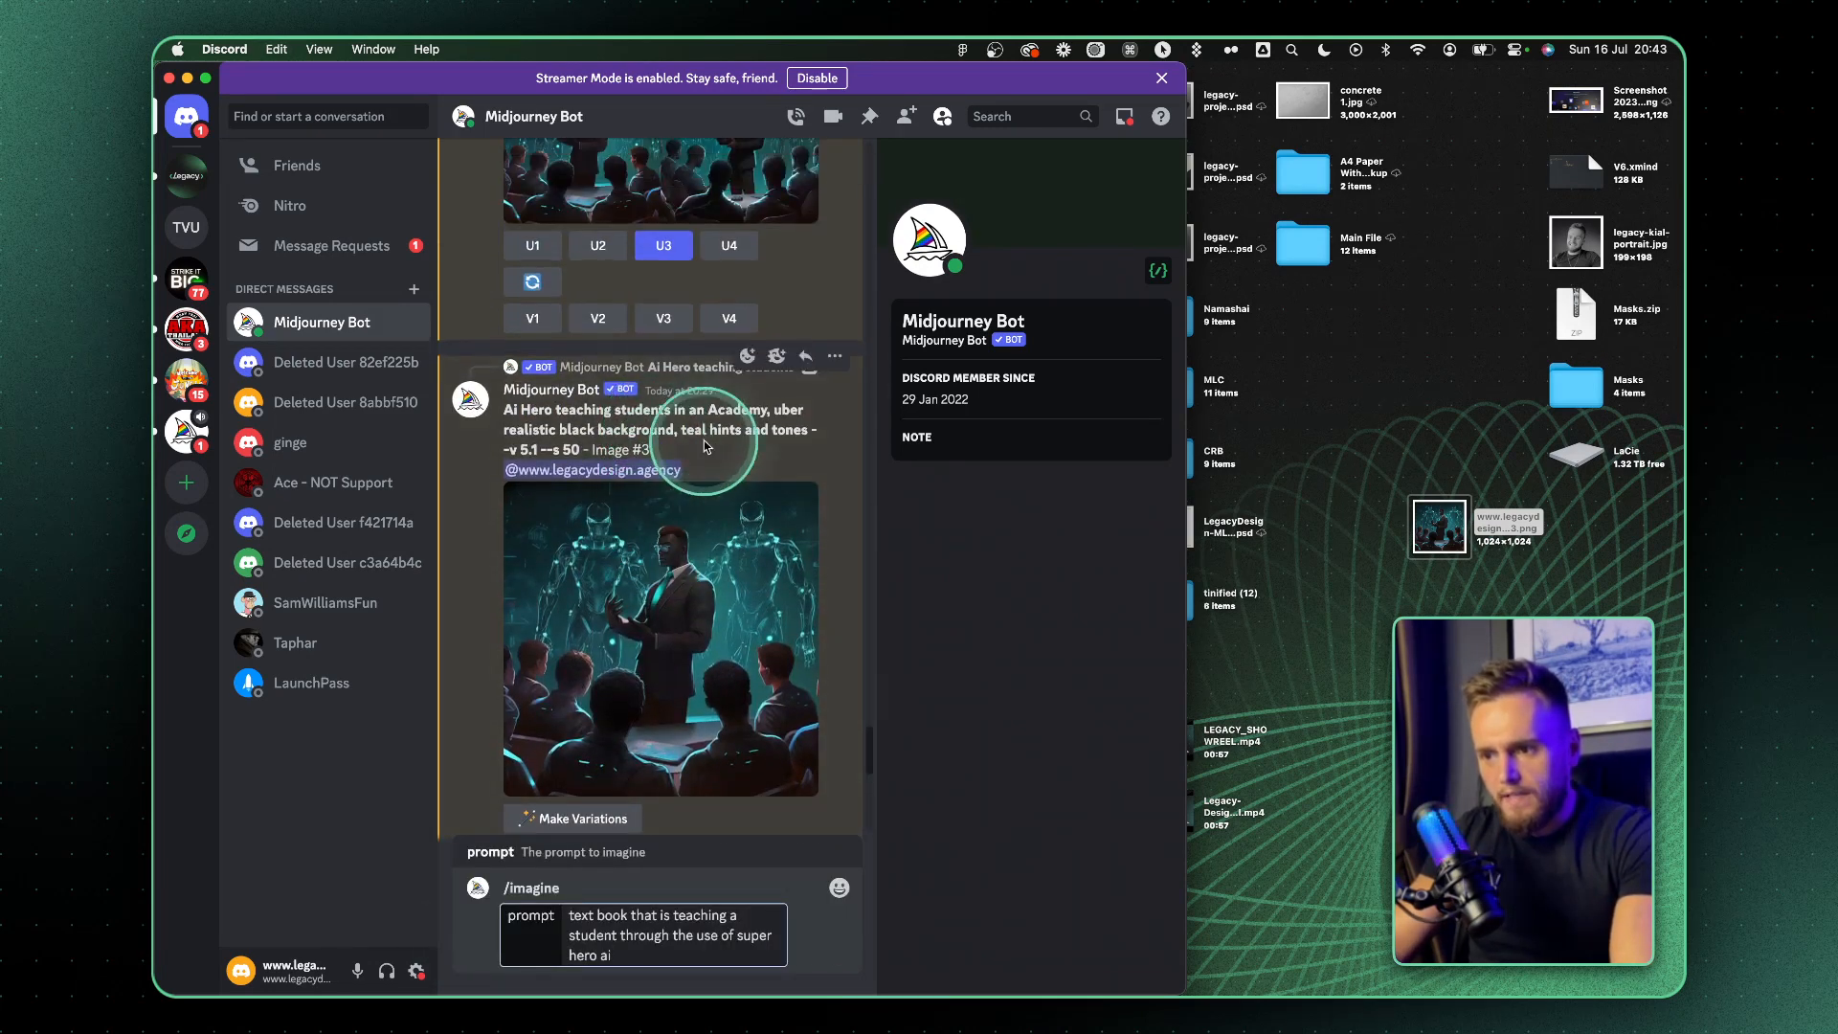
pyautogui.moveTo(505, 430); pyautogui.dragTo(792, 421)
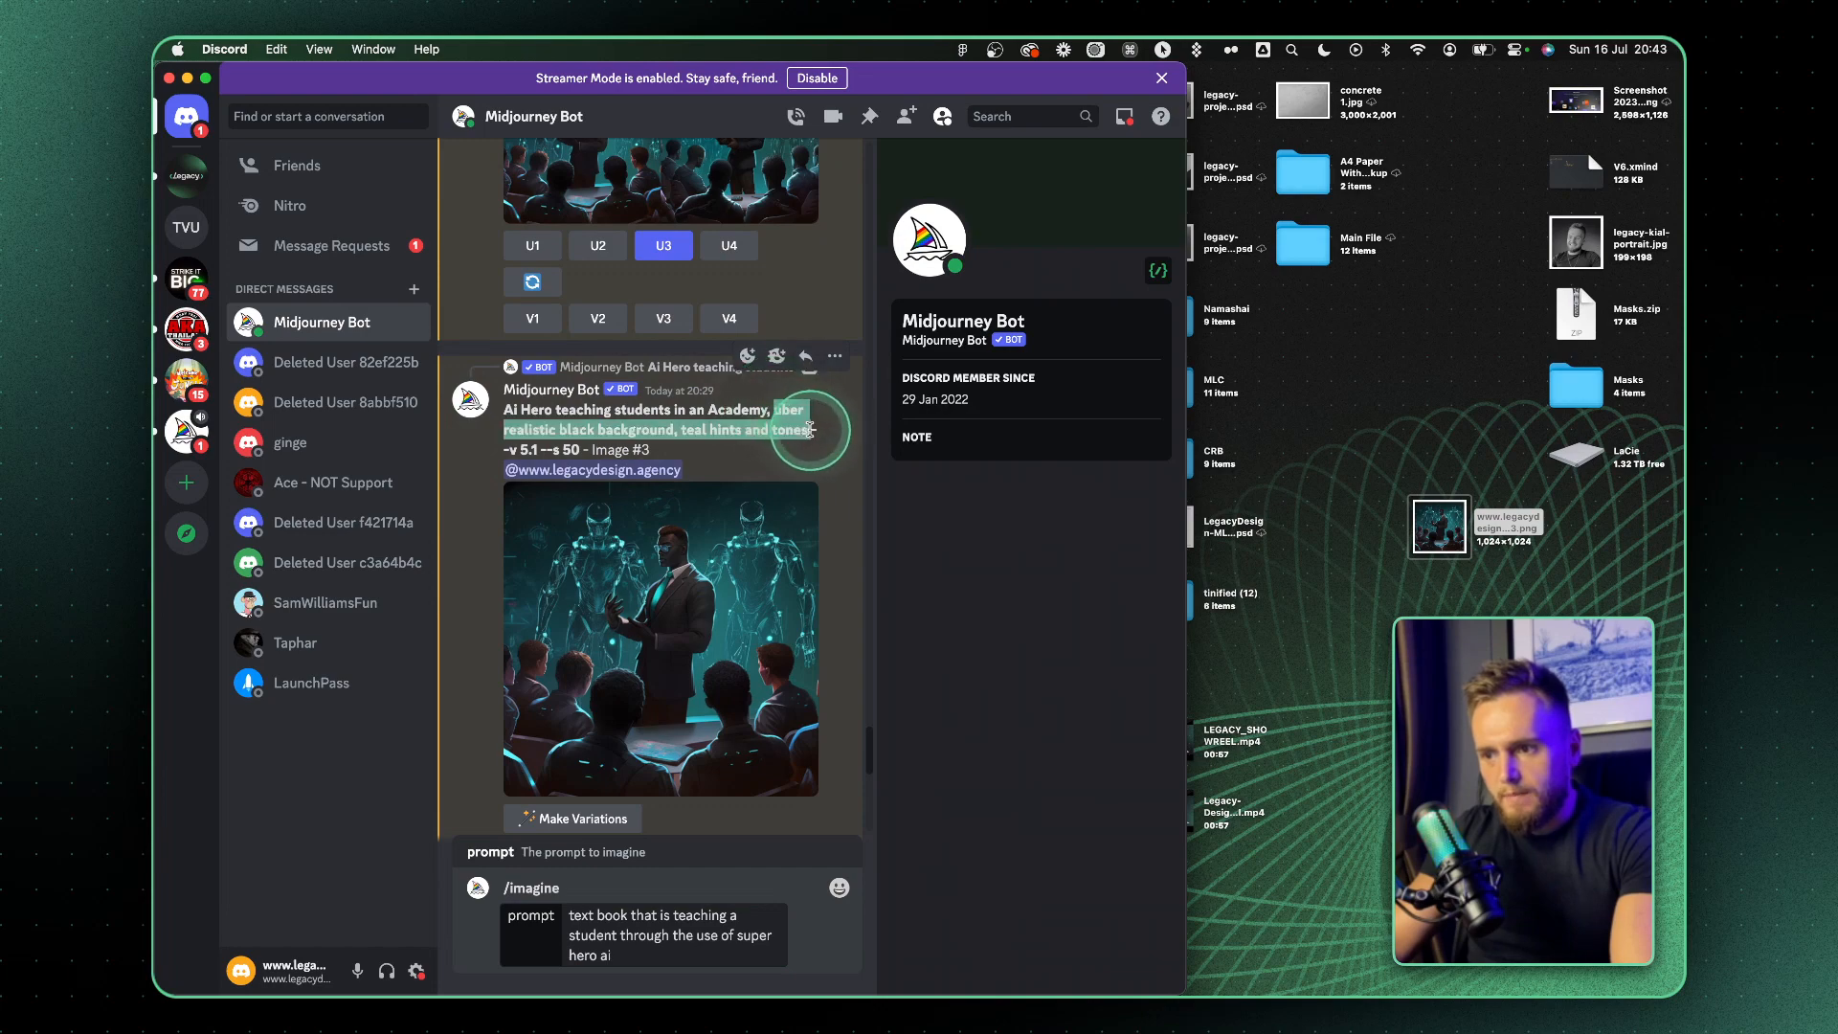
pyautogui.click(637, 955)
pyautogui.press('cmd+v')
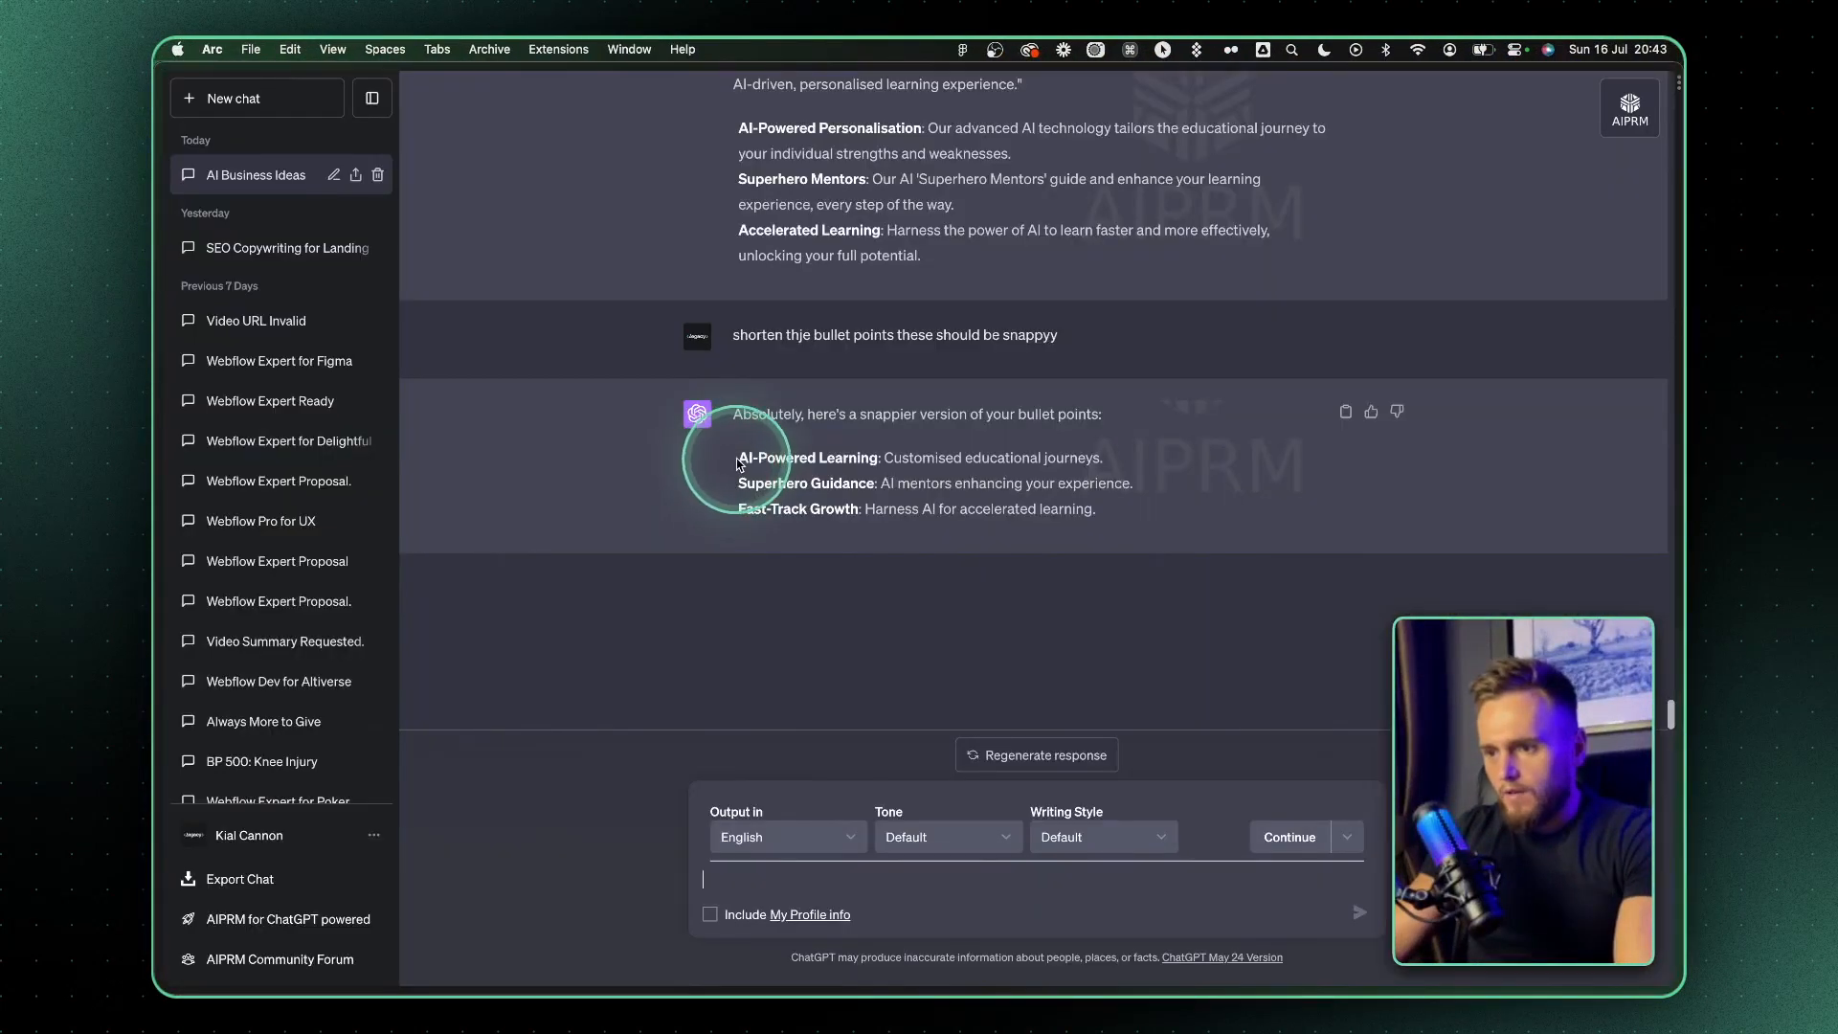
# Replace the AI-Powered Personalisation paragraph in Figma with ChatGPT's shorter "AI-Powered Learning: Customised educational journeys." as regular grey text
pyautogui.moveTo(737, 464); pyautogui.dragTo(1133, 463)
pyautogui.press('cmd+c')
pyautogui.hotkey('ctrl', 'Right')
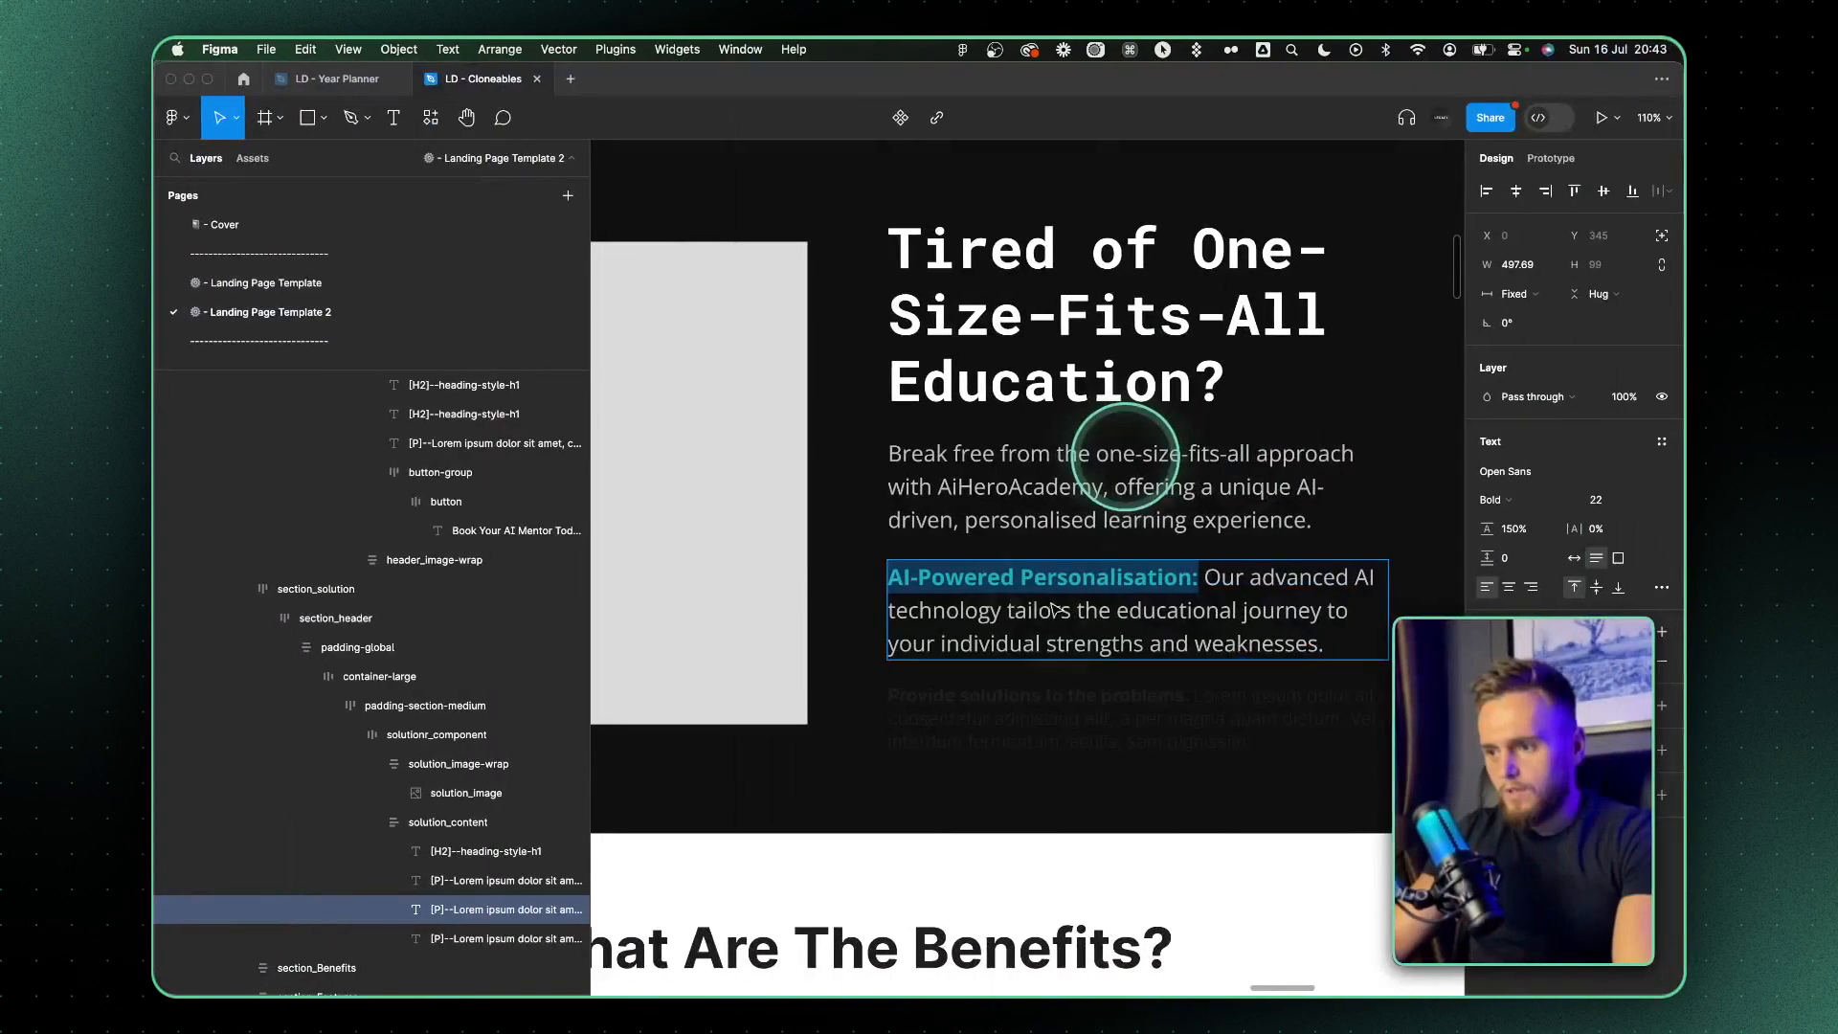
pyautogui.tripleClick(1054, 603)
pyautogui.press('cmd+v')
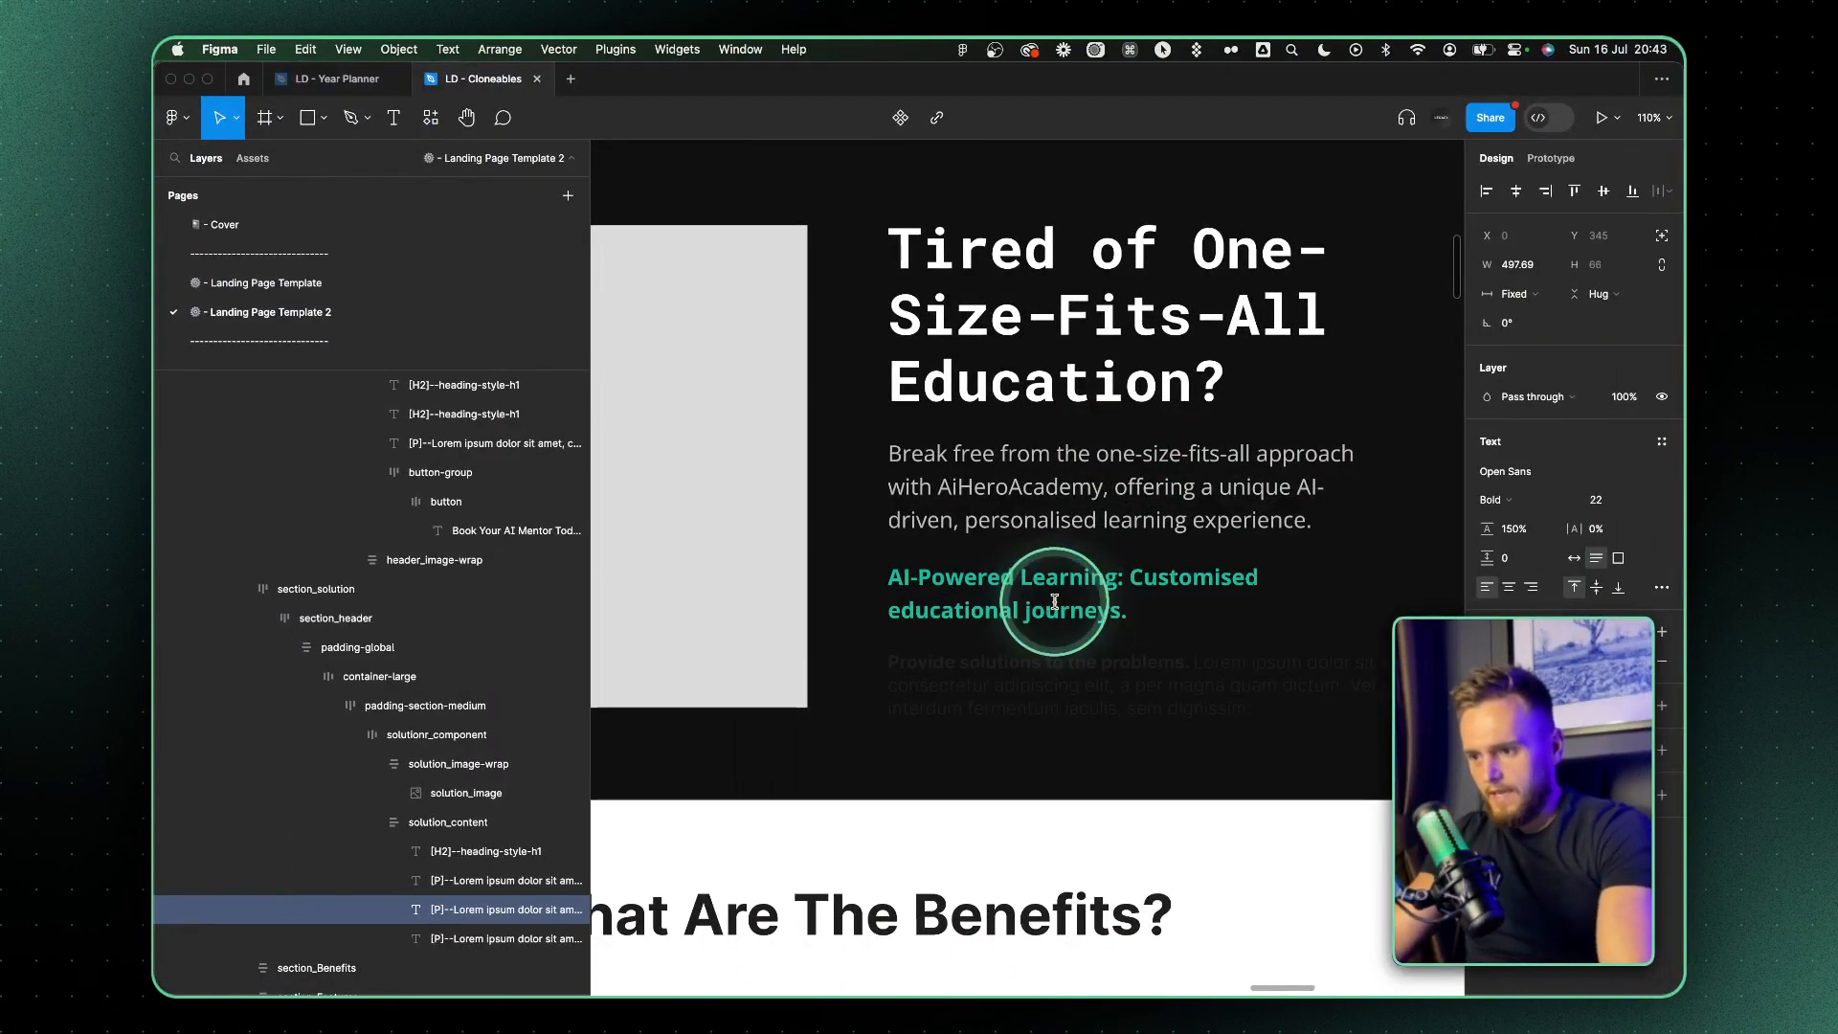
pyautogui.press('cmd+z')
pyautogui.moveTo(1324, 642); pyautogui.dragTo(1257, 579)
pyautogui.press('super+v')
pyautogui.click(1257, 578)
pyautogui.press('super+BackSpace')
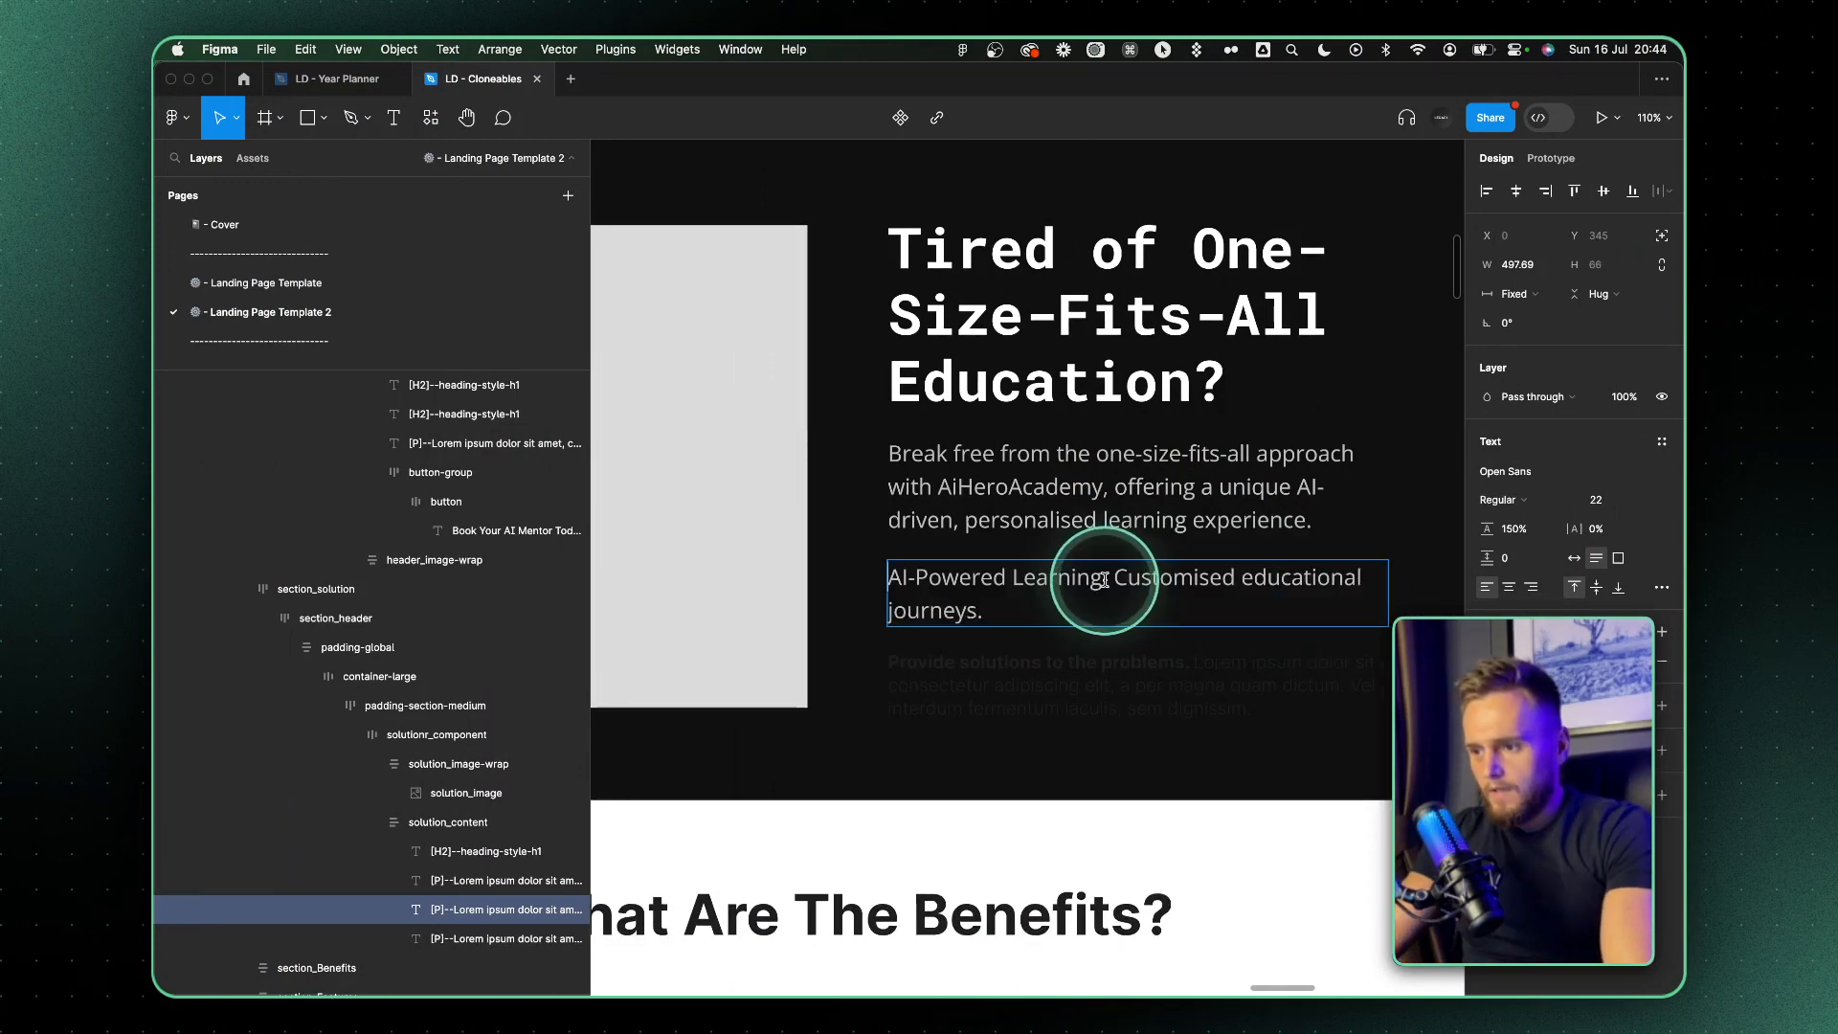
# Make the "AI-Powered Learning:" label bold and apply the teal 1ABC9C fill copied from the "AI Heroes" headline
pyautogui.keyDown('shift'); pyautogui.click(1101, 580); pyautogui.keyUp('shift')
pyautogui.press('super+b')
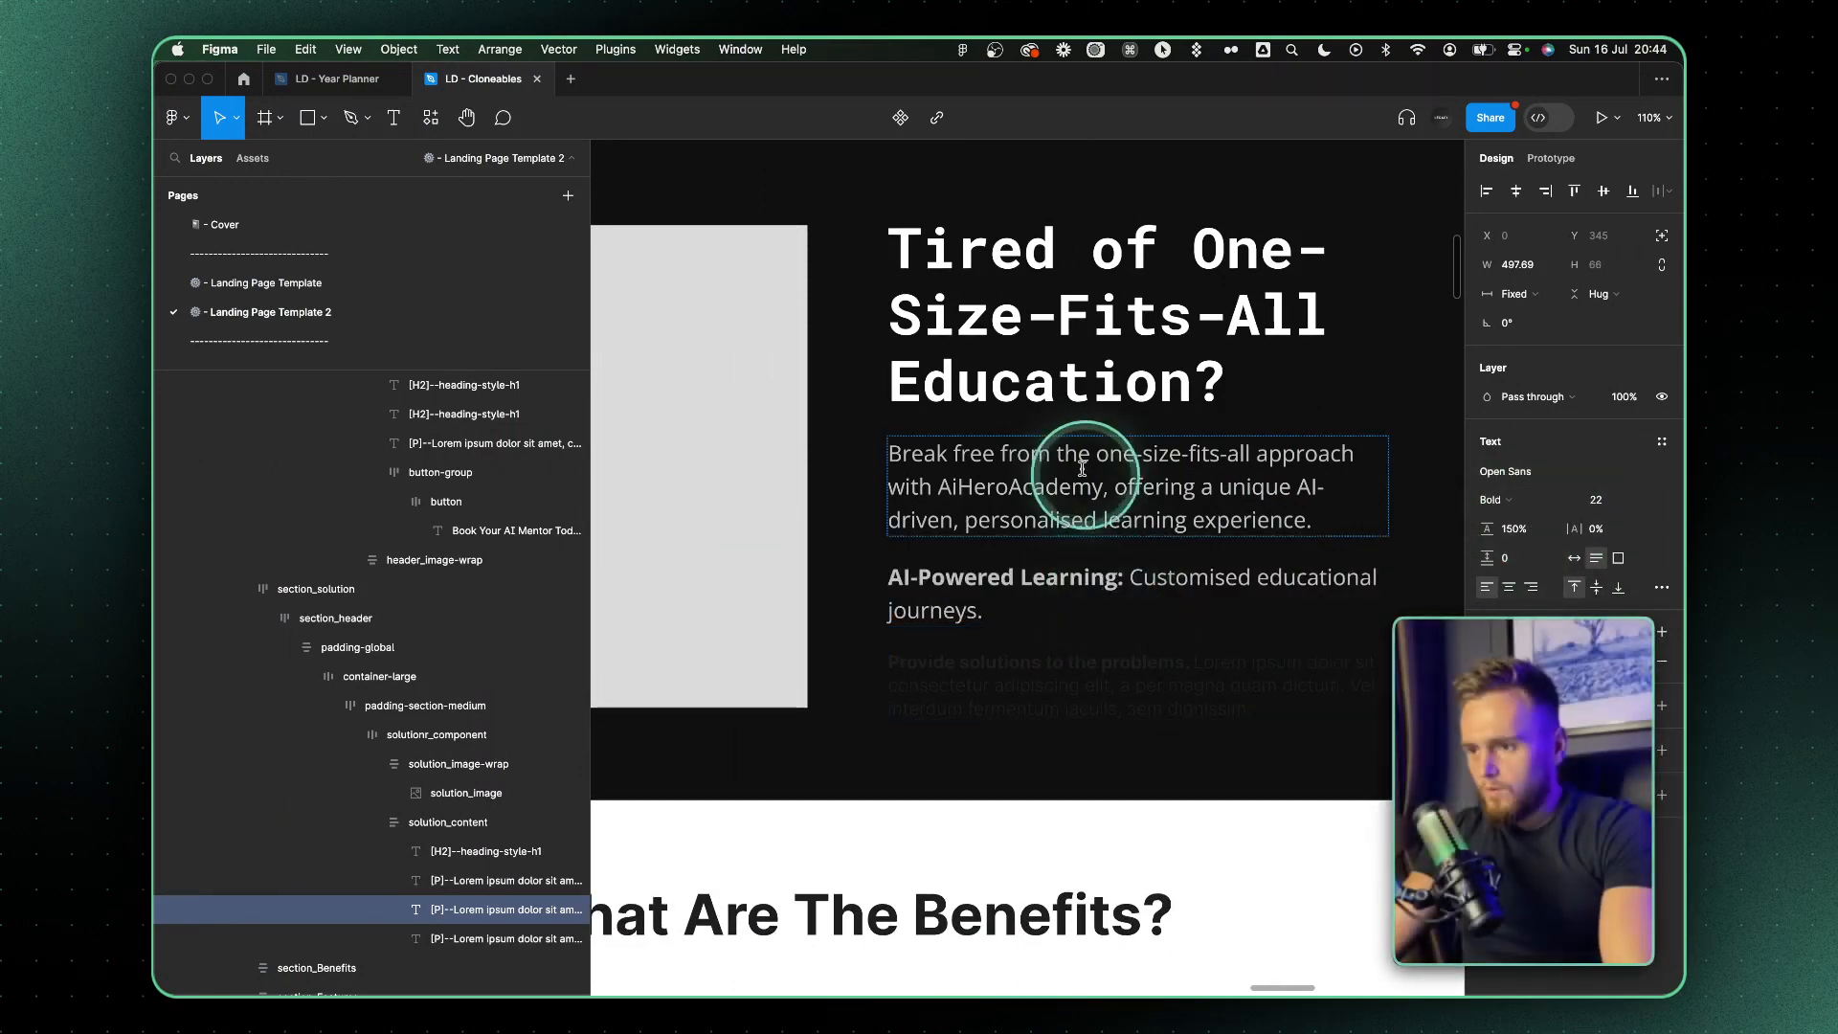
pyautogui.scroll(4, 1091, 493)
pyautogui.scroll(-3, 1083, 481)
pyautogui.click(766, 216)
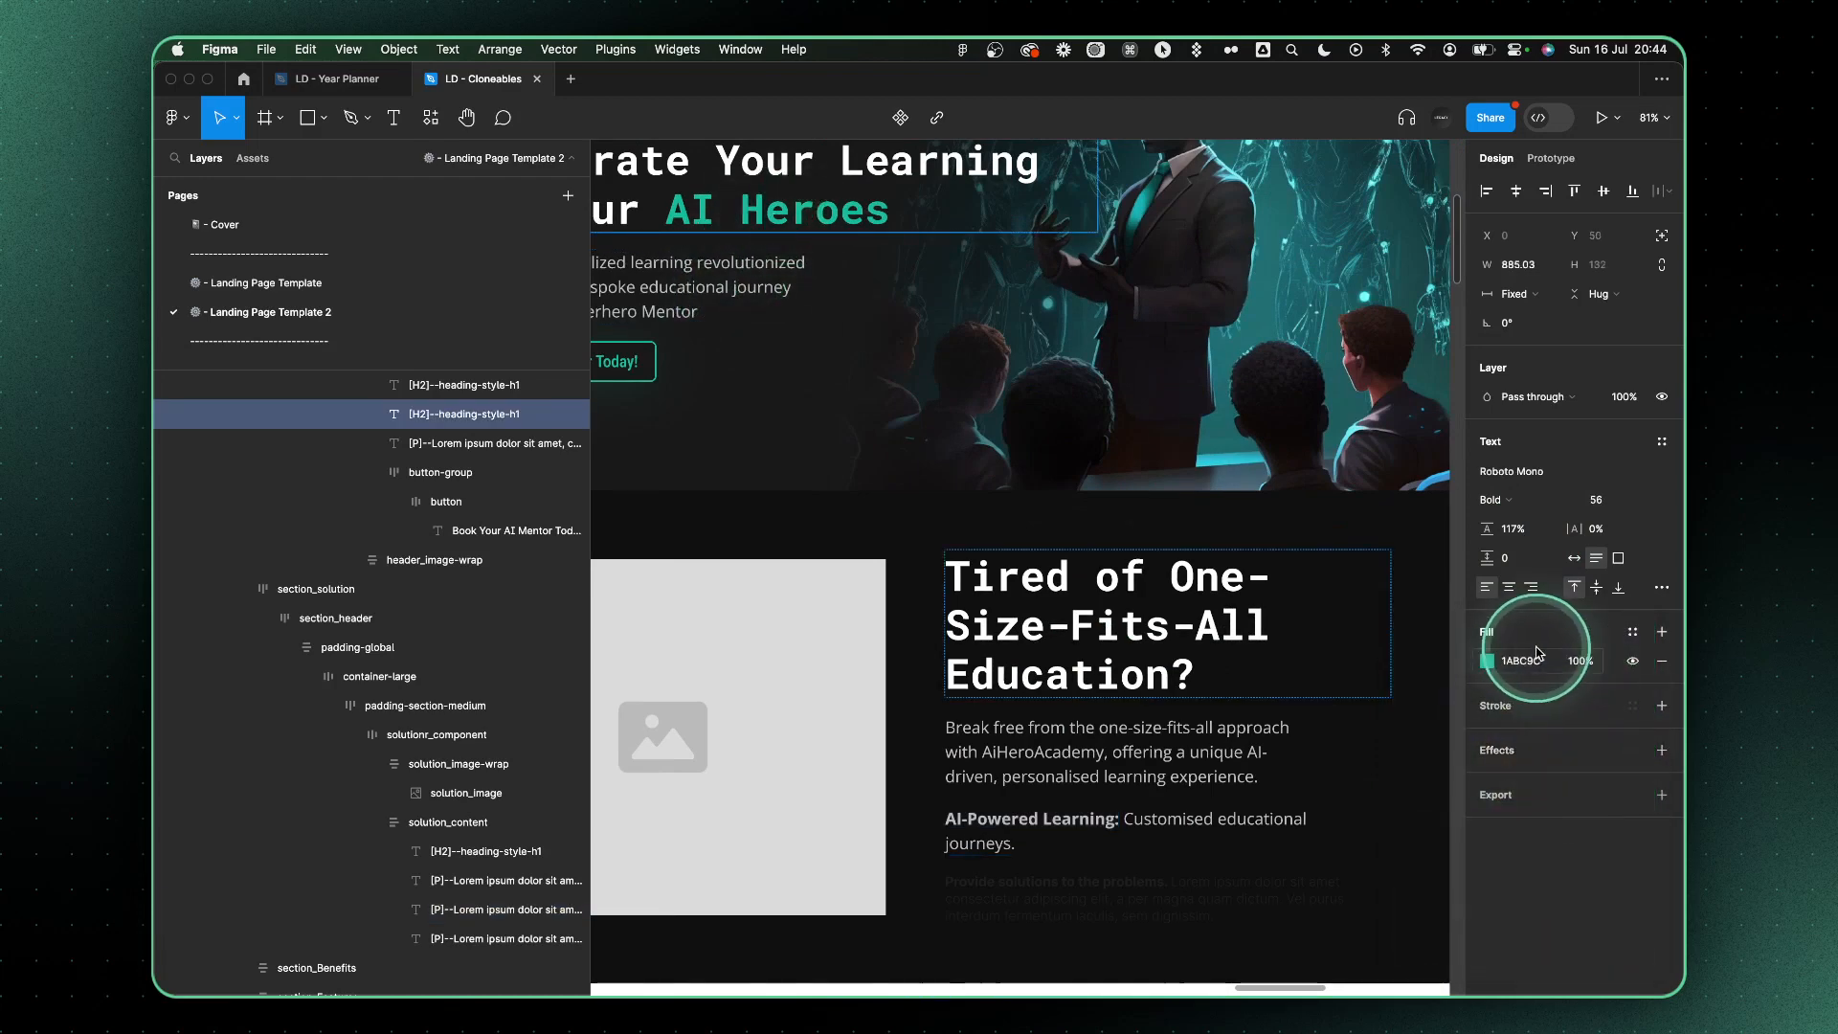
pyautogui.moveTo(948, 819); pyautogui.dragTo(1122, 821)
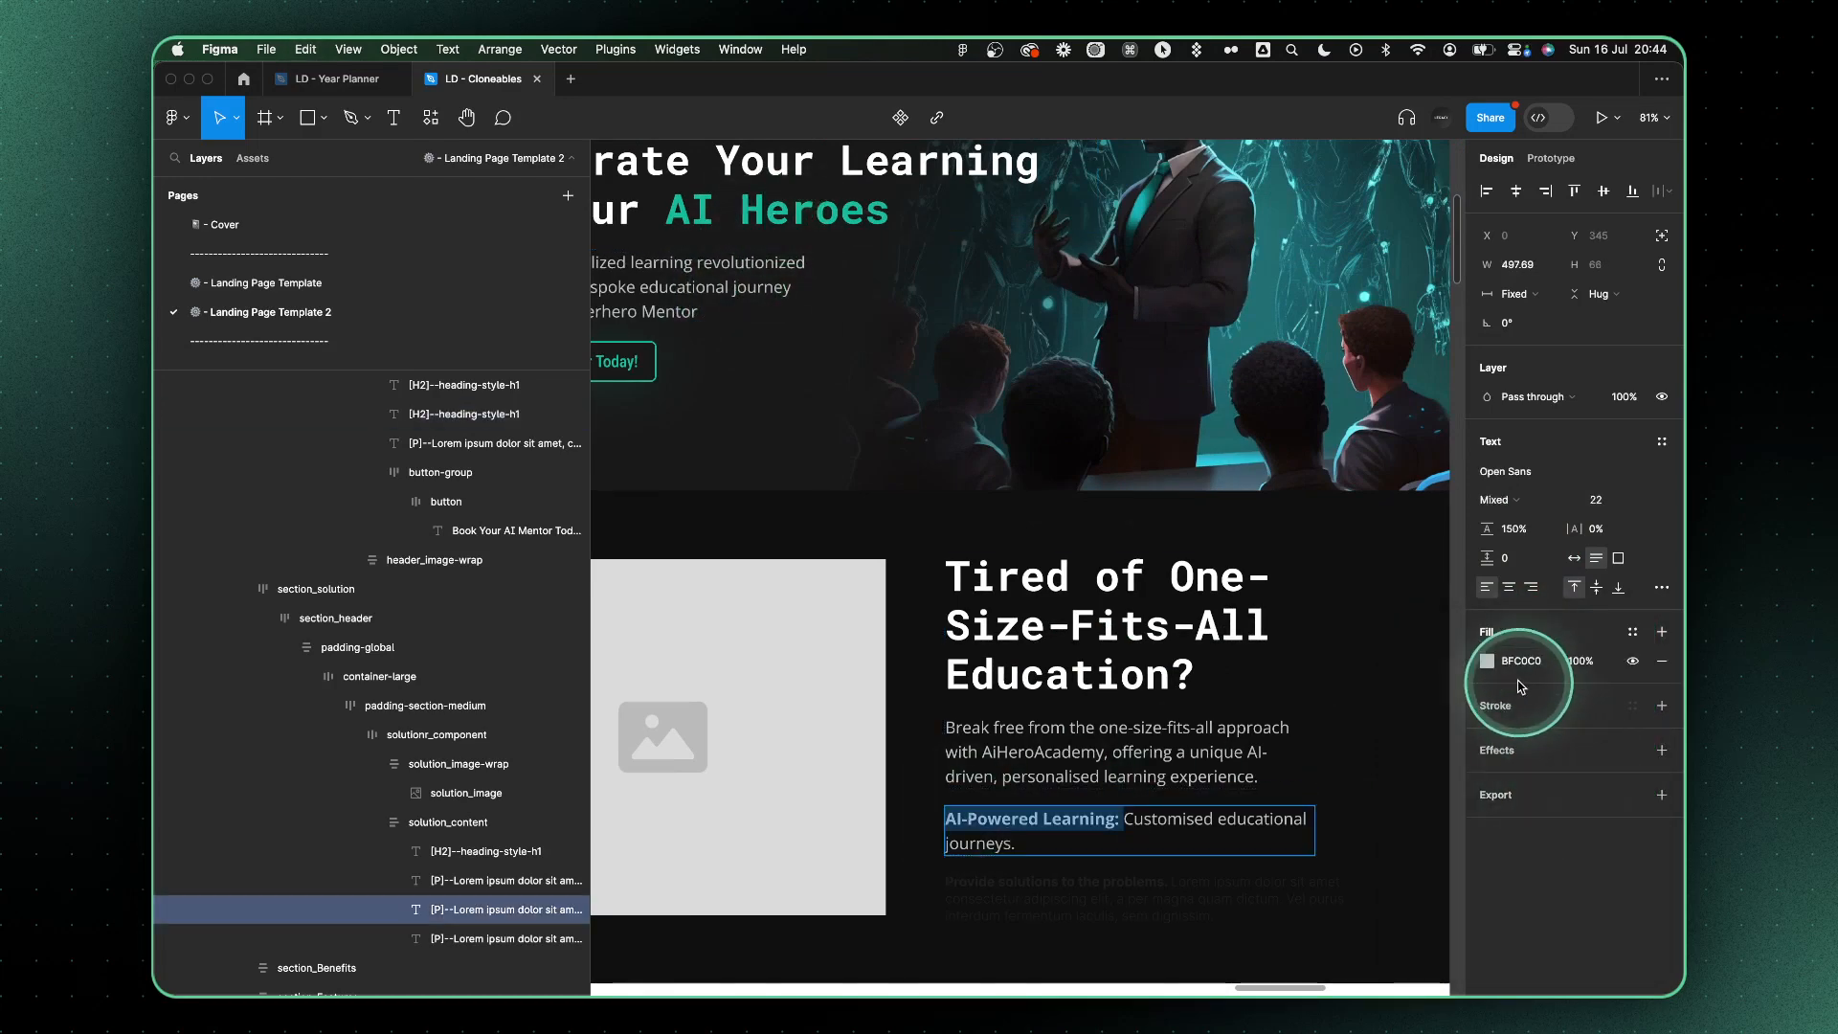
pyautogui.press('super+v')
pyautogui.press('Return')
# Duplicate the AI-Powered Learning paragraph for the remaining bullets and replace the second one's description with ChatGPT's "AI mentors enhancing your experience."
pyautogui.click(1346, 817)
pyautogui.press('super+c')
pyautogui.press('super+Tab')
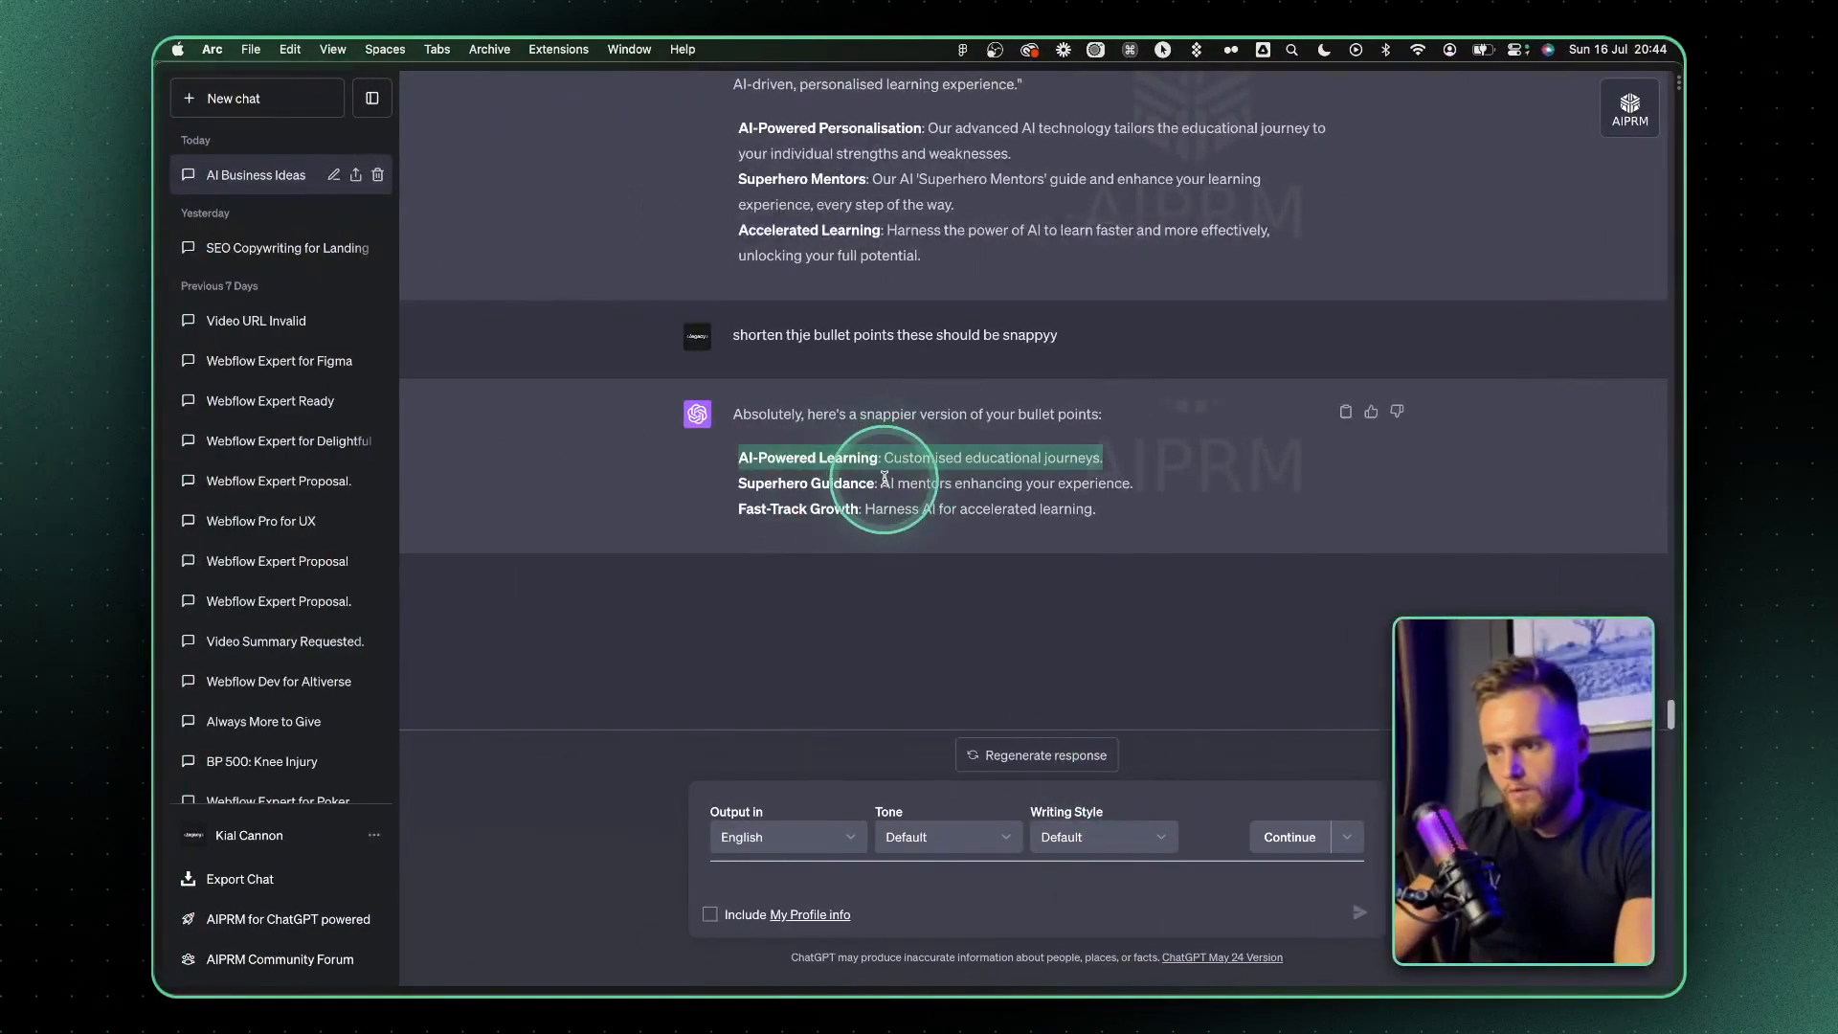
pyautogui.press('super+Tab')
pyautogui.click(1129, 634)
pyautogui.keyDown('super'); pyautogui.doubleClick(1131, 631); pyautogui.keyUp('super')
pyautogui.click(1132, 631)
pyautogui.moveTo(1138, 632); pyautogui.dragTo(1305, 664)
pyautogui.press('super+v')
# Copy the "Superhero Guidance" label from ChatGPT and paste it over the second bullet paragraph's label in Figma
pyautogui.press('super+Tab')
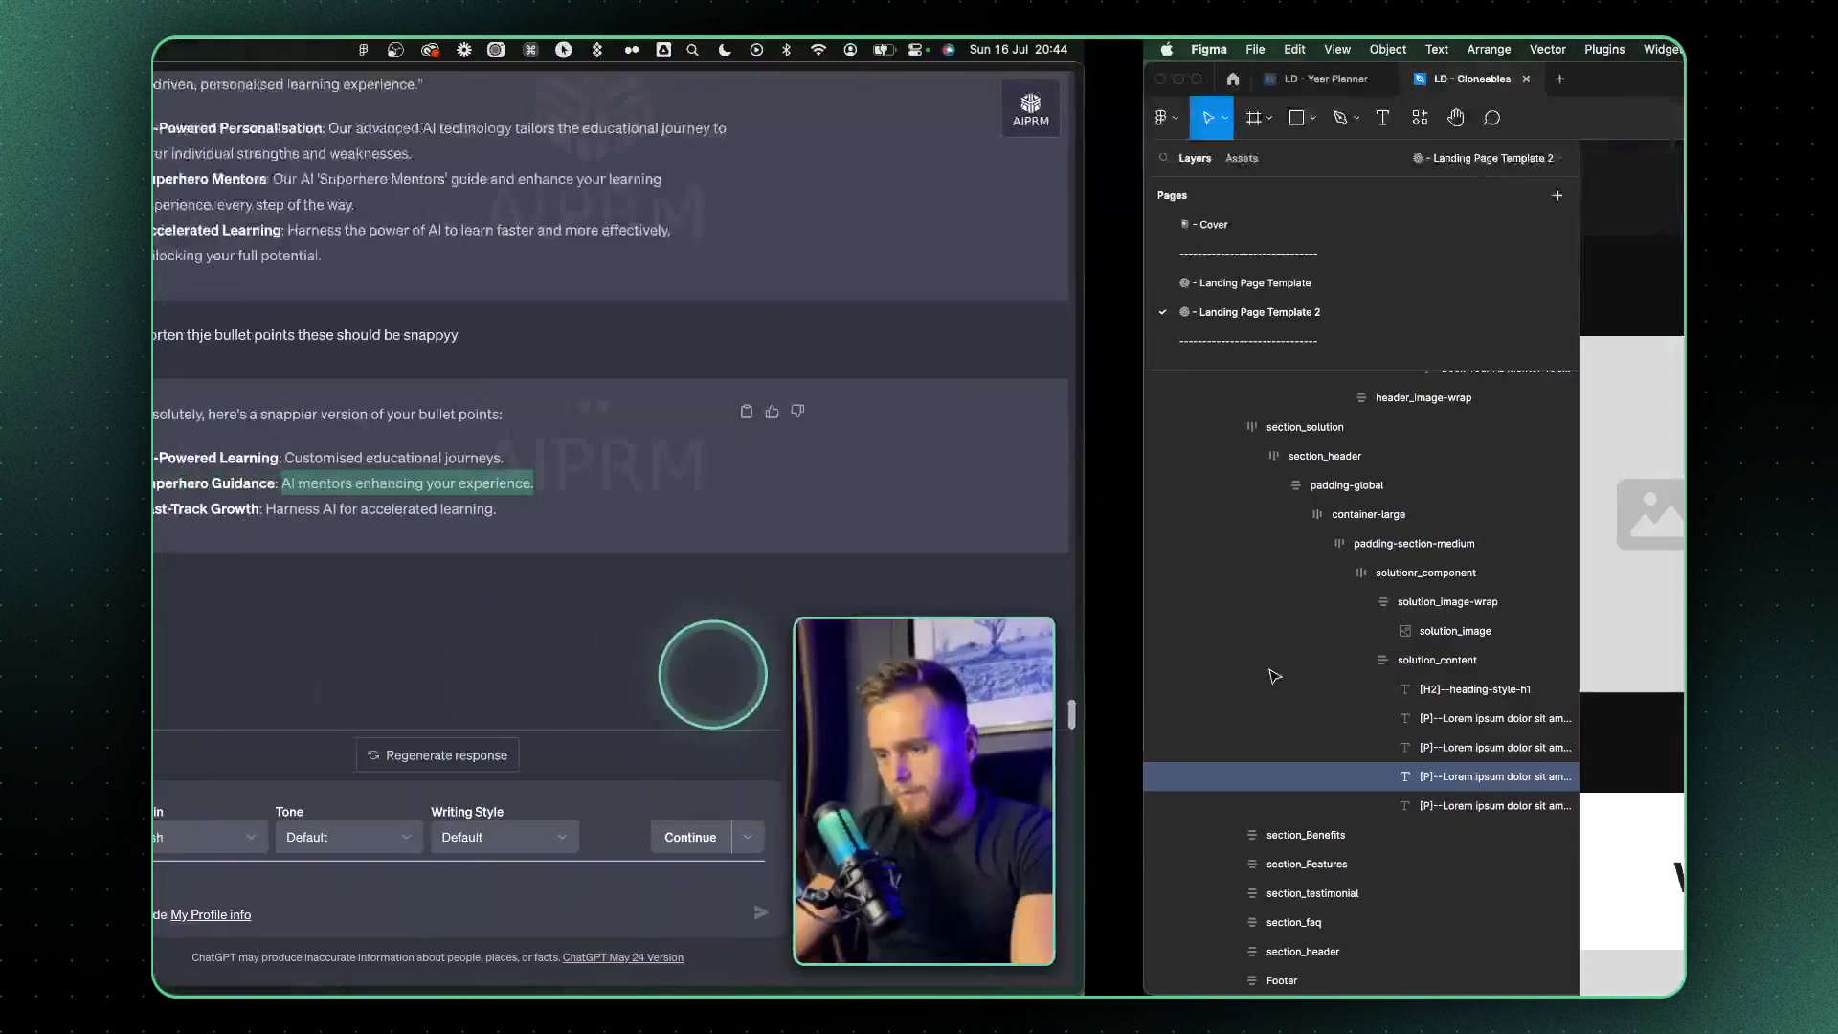
pyautogui.click(876, 485)
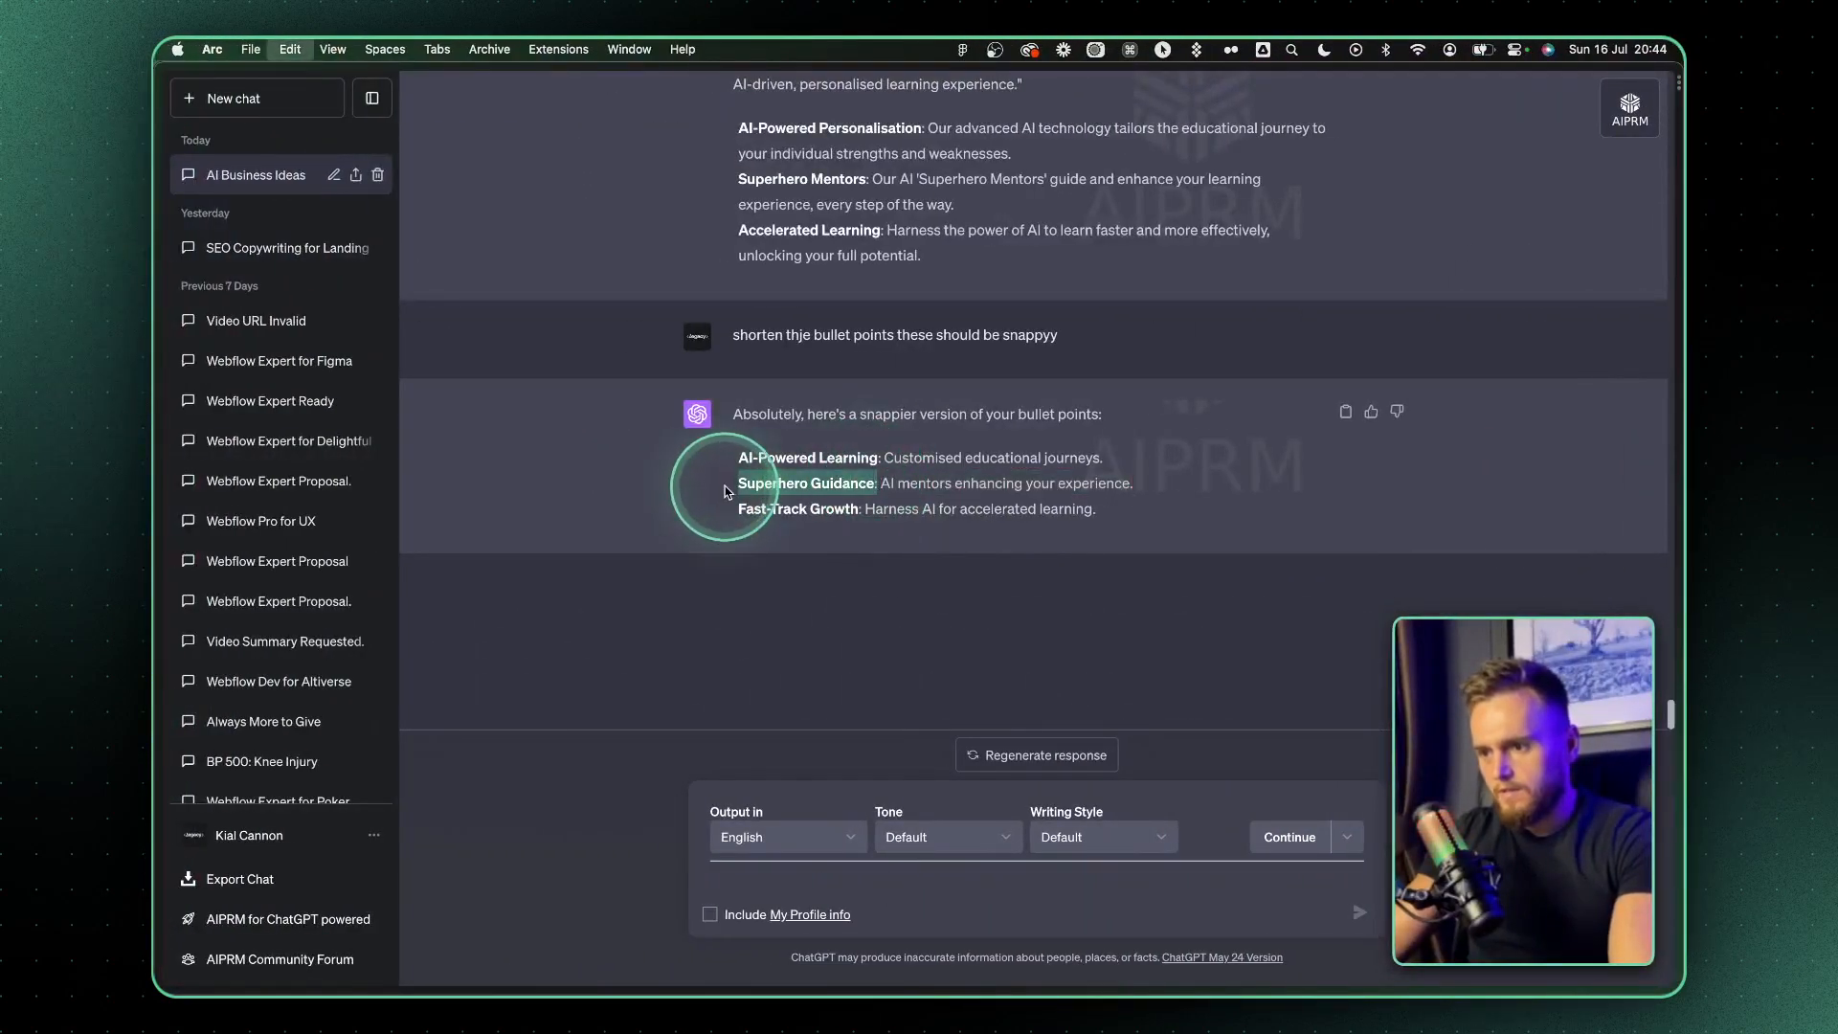
pyautogui.press('super+Tab')
pyautogui.click(1123, 643)
pyautogui.moveTo(1065, 633); pyautogui.dragTo(911, 634)
pyautogui.press('super+v')
# Copy the "Fast-Track Growth" label from ChatGPT for the third bullet paragraph's label in Figma
pyautogui.press('super+Tab')
pyautogui.moveTo(863, 510); pyautogui.dragTo(673, 505)
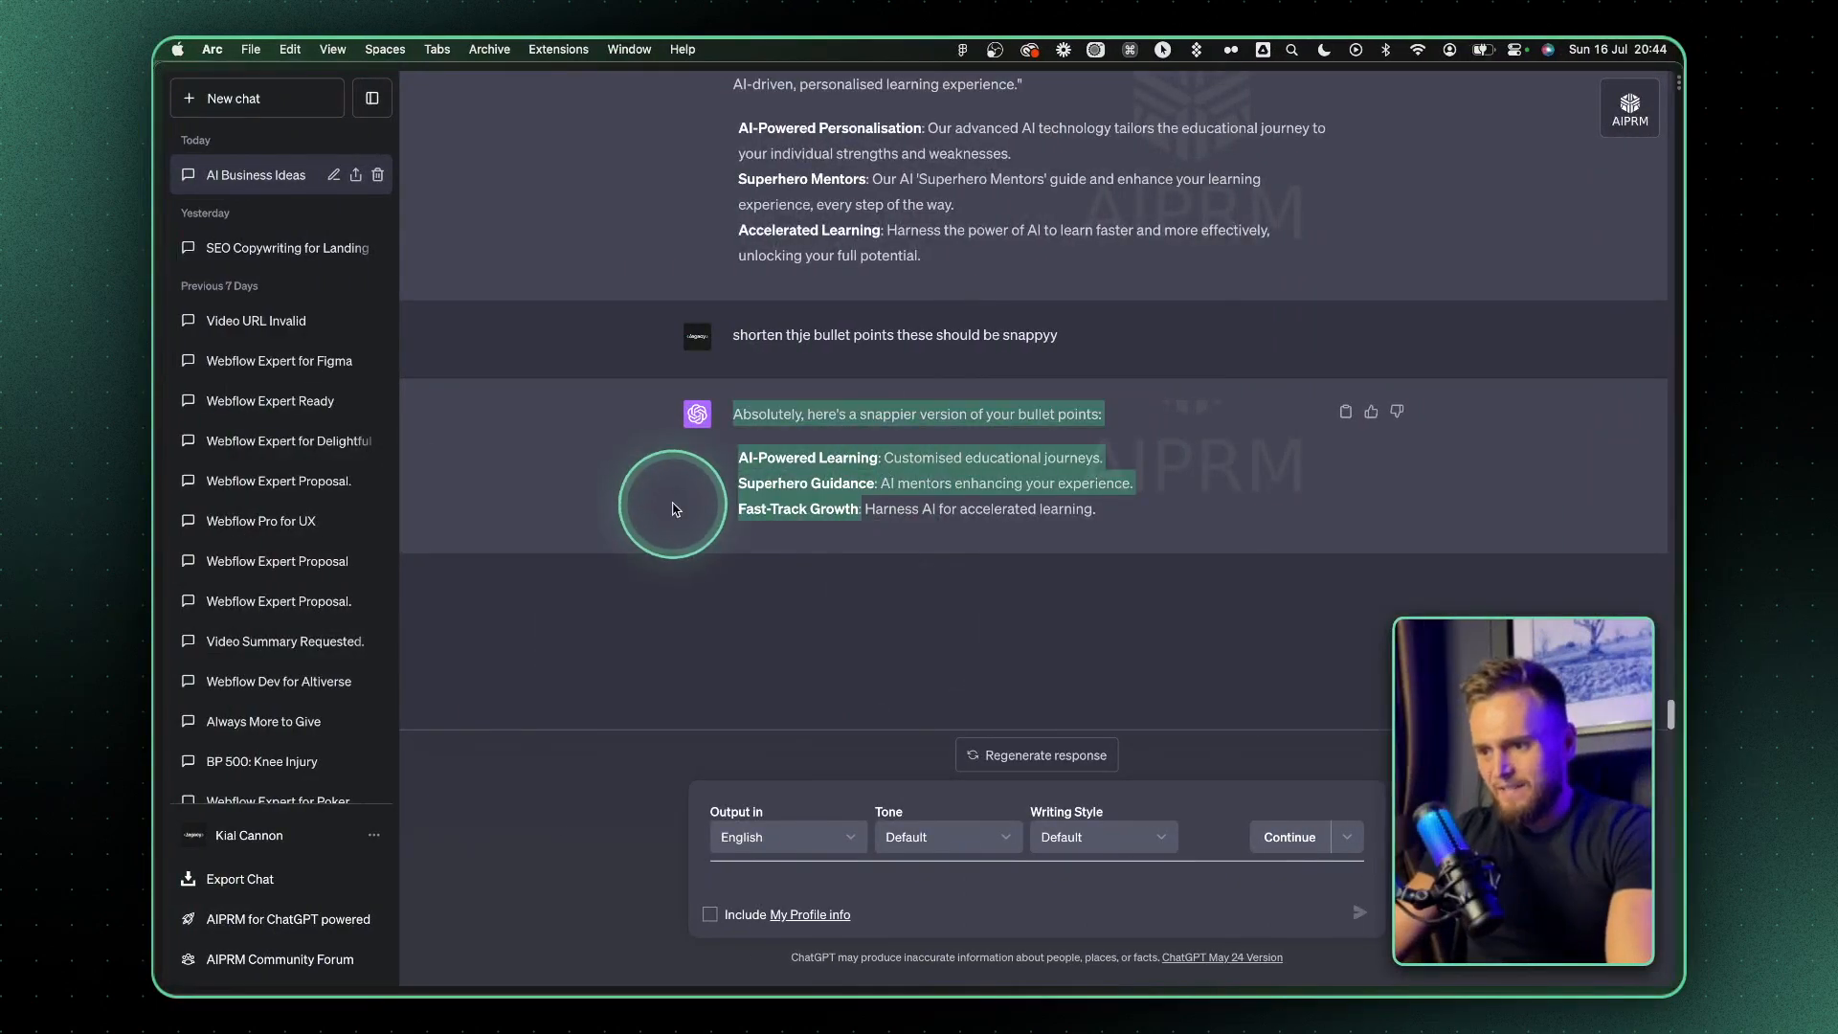
pyautogui.press('super+Tab')
pyautogui.press('super+Tab')
pyautogui.click(809, 503)
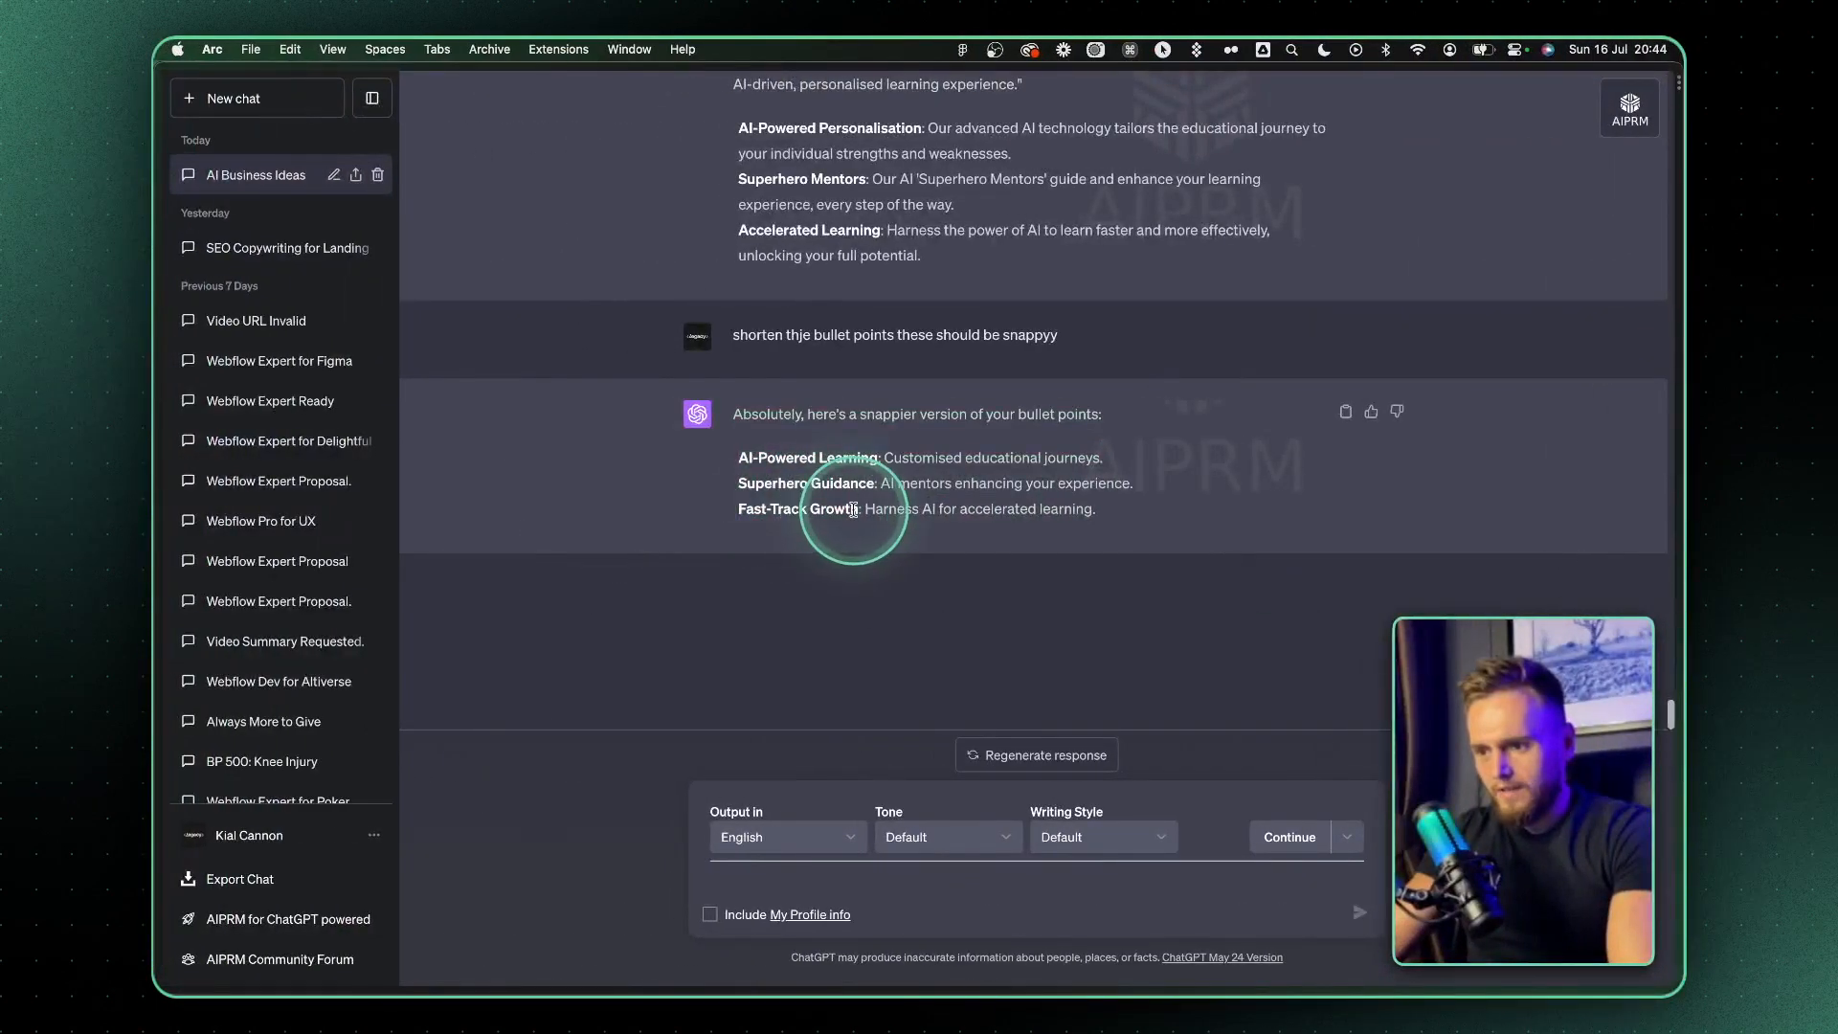
pyautogui.press('super+Tab')
pyautogui.click(1128, 698)
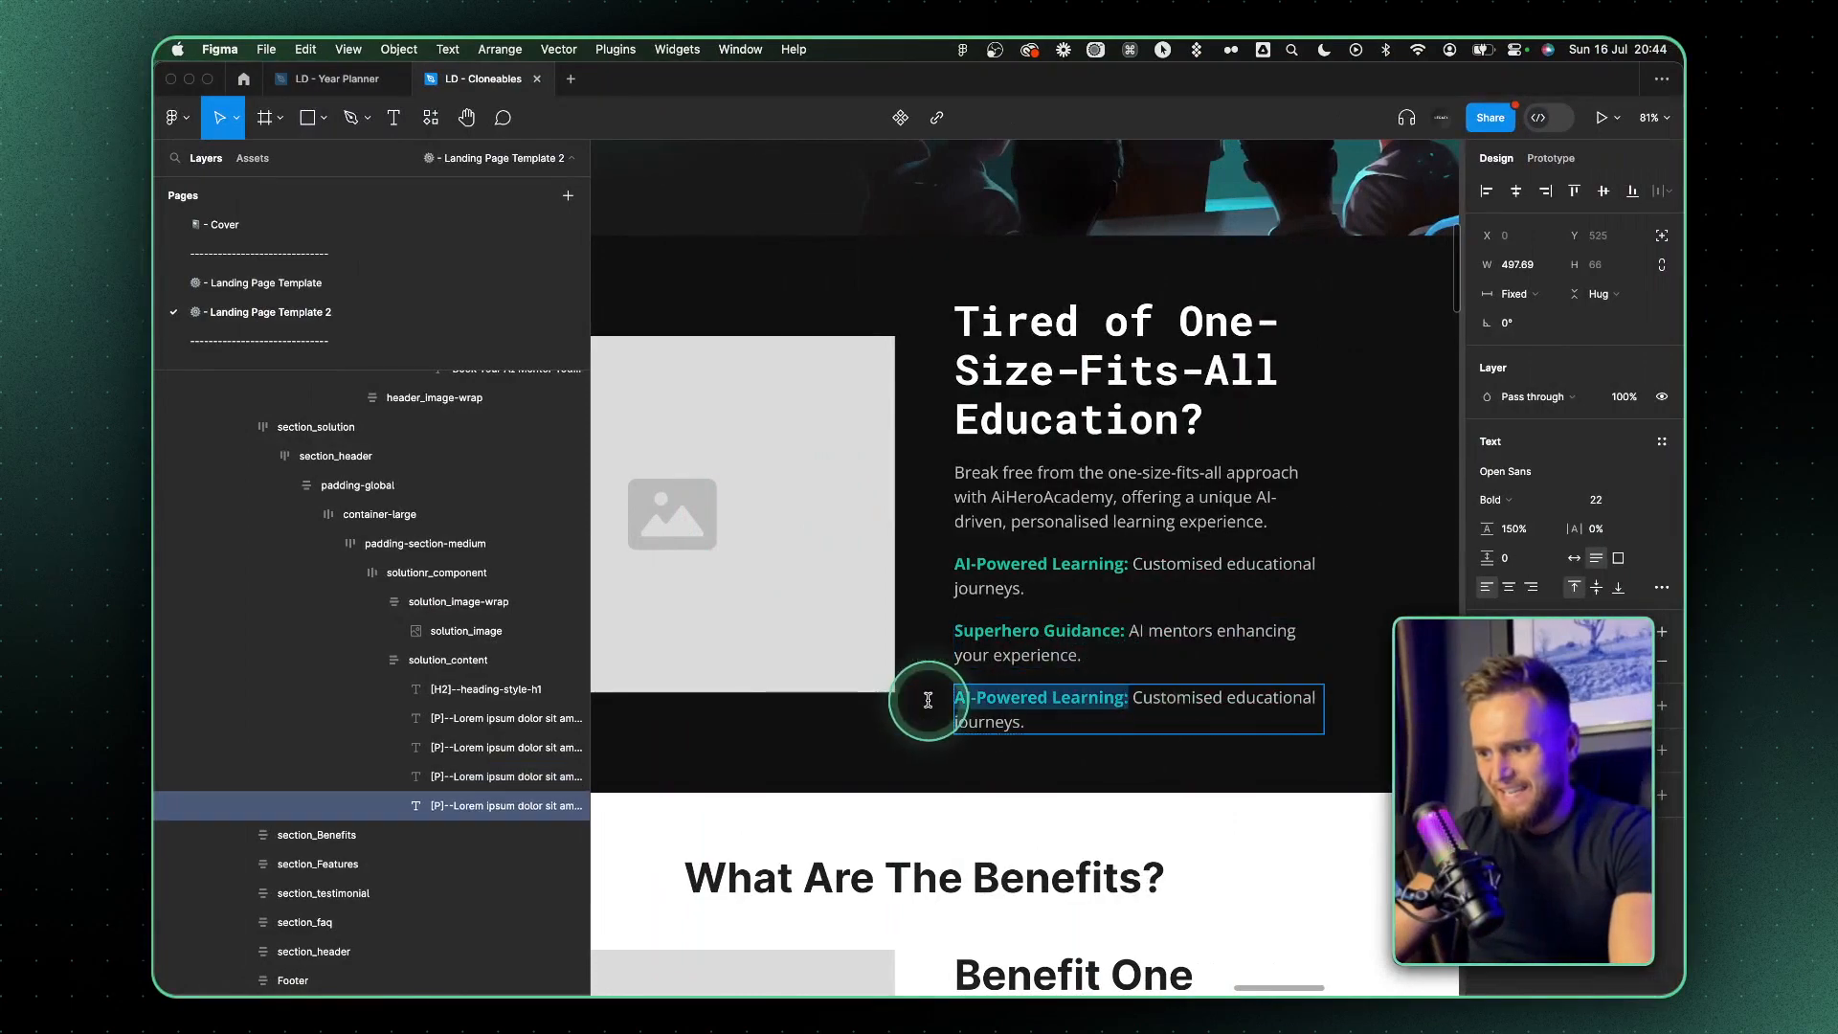
# Replace the third bullet paragraph's description with ChatGPT's "Harness AI for accelerated learning."
pyautogui.press('super+Tab')
pyautogui.moveTo(866, 508); pyautogui.dragTo(1147, 511)
pyautogui.press('super+Tab')
pyautogui.moveTo(1117, 702); pyautogui.dragTo(1214, 742)
pyautogui.press('super+v')
# Widen the solution_content frame toward the image placeholder to a width of 781
pyautogui.scroll(-3, 1197, 756)
pyautogui.click(1010, 547)
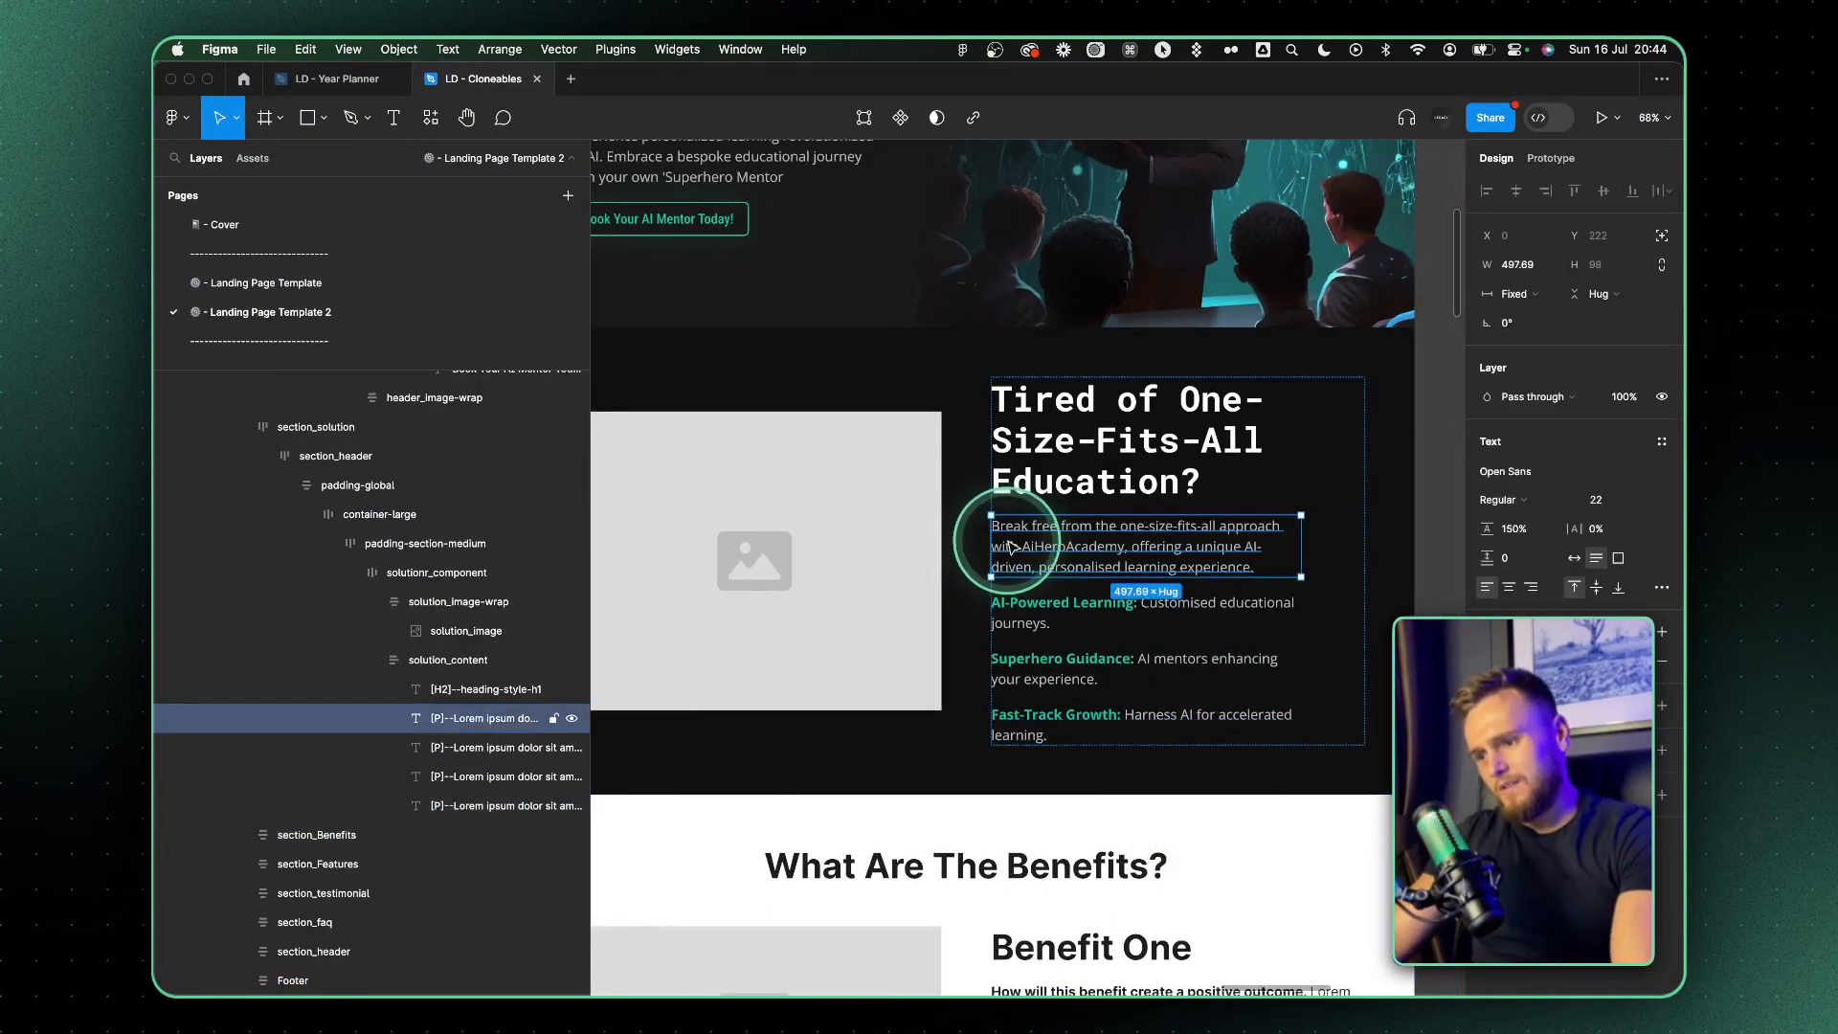
pyautogui.click(979, 613)
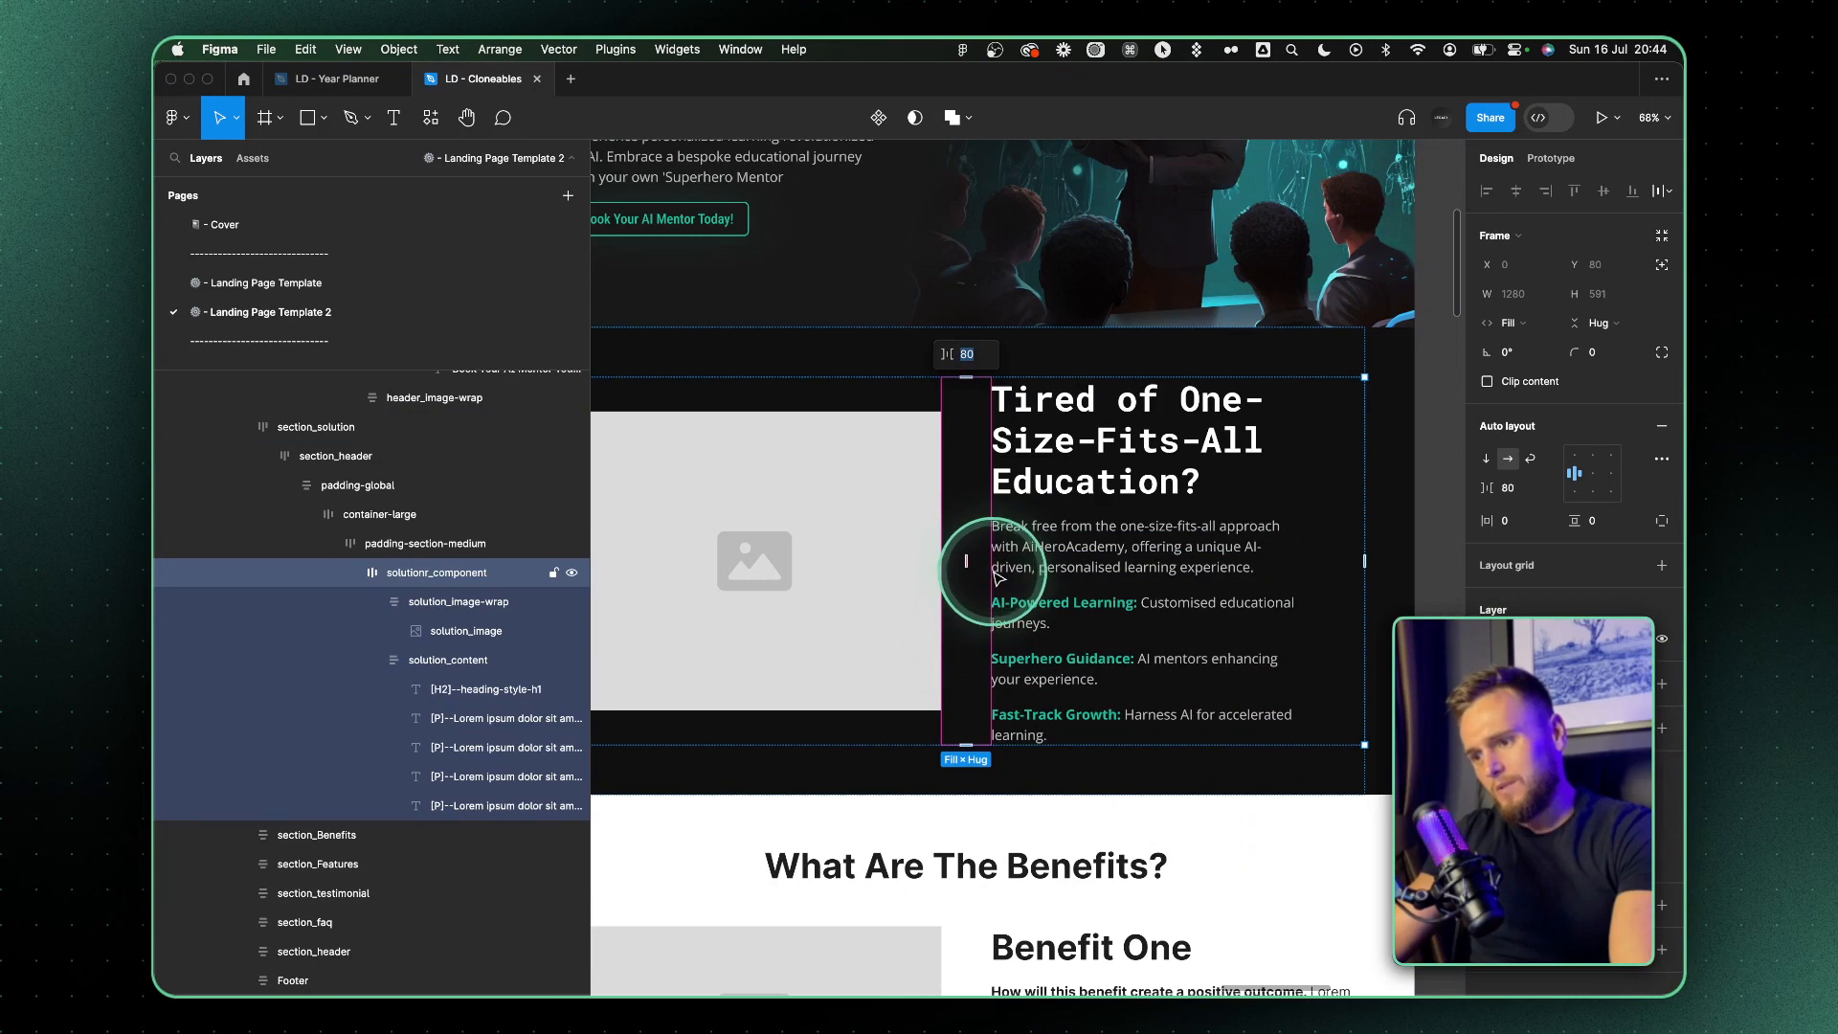
pyautogui.click(1001, 570)
pyautogui.moveTo(993, 566); pyautogui.dragTo(878, 575)
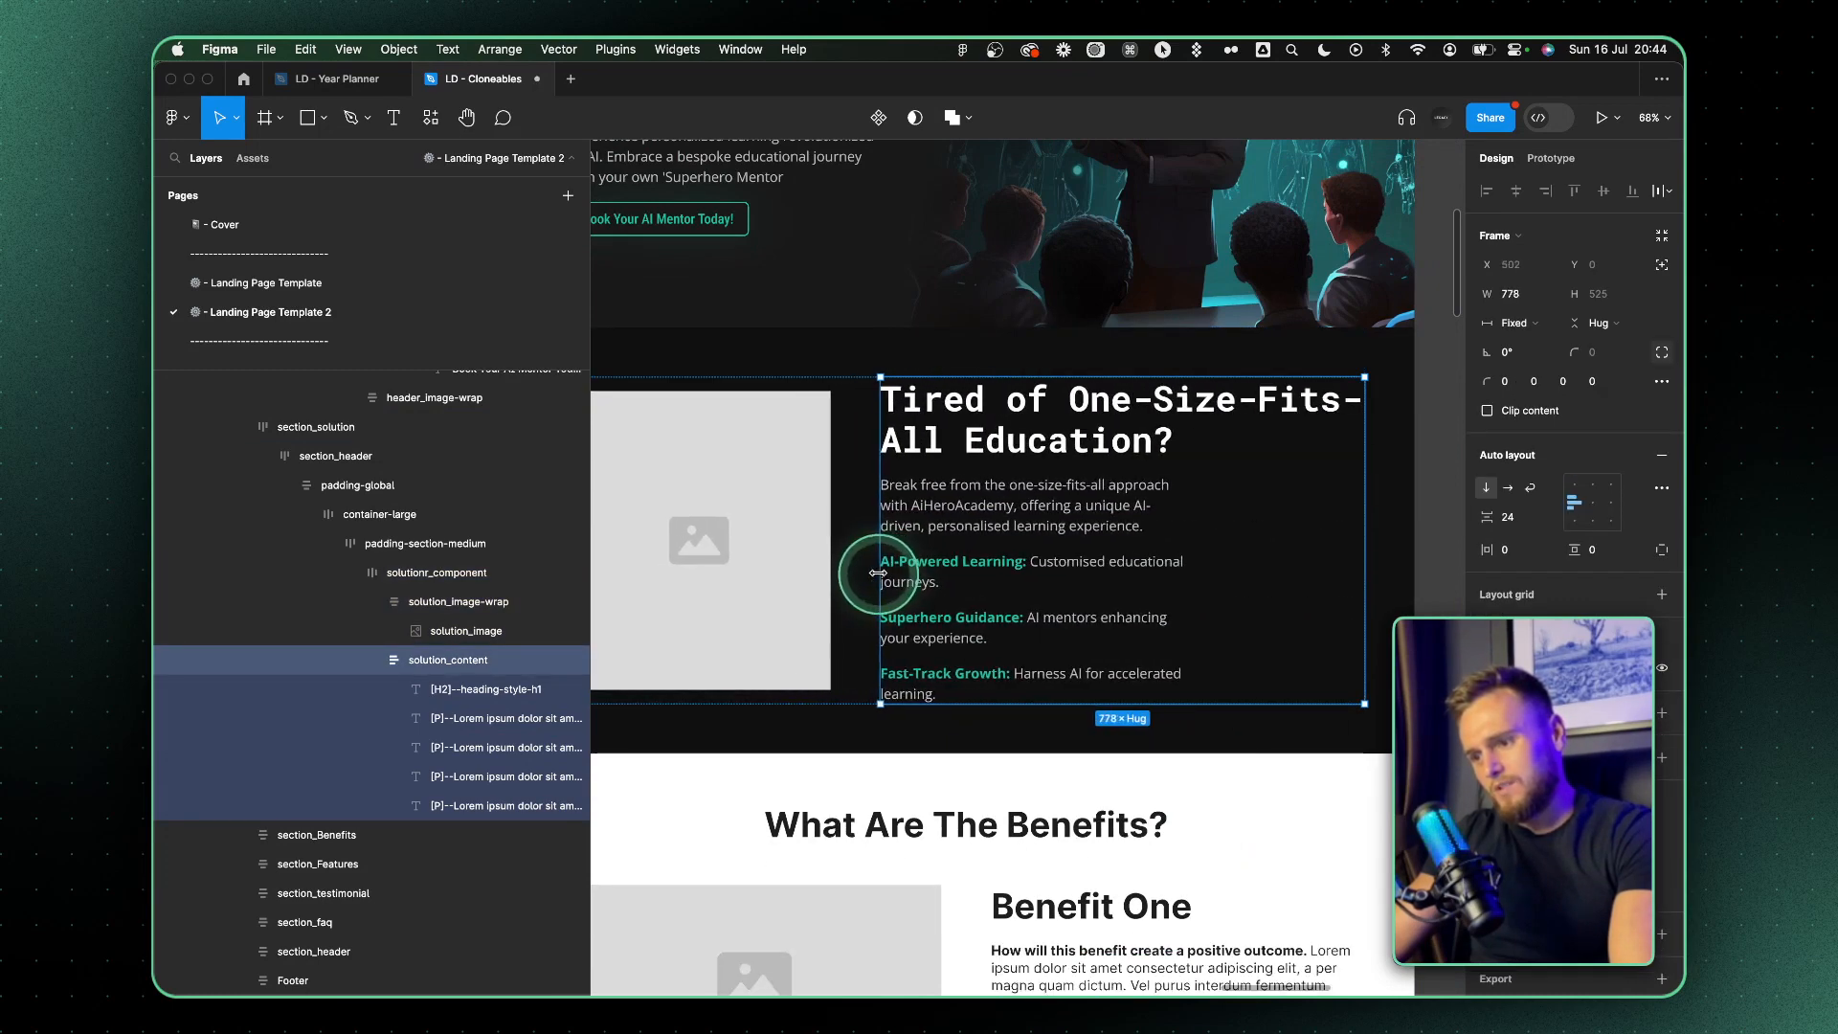
# Set the widths of the AI-Powered Learning and Superhero Guidance paragraphs to fill their container
pyautogui.click(977, 573)
pyautogui.click(1510, 294)
pyautogui.click(1532, 339)
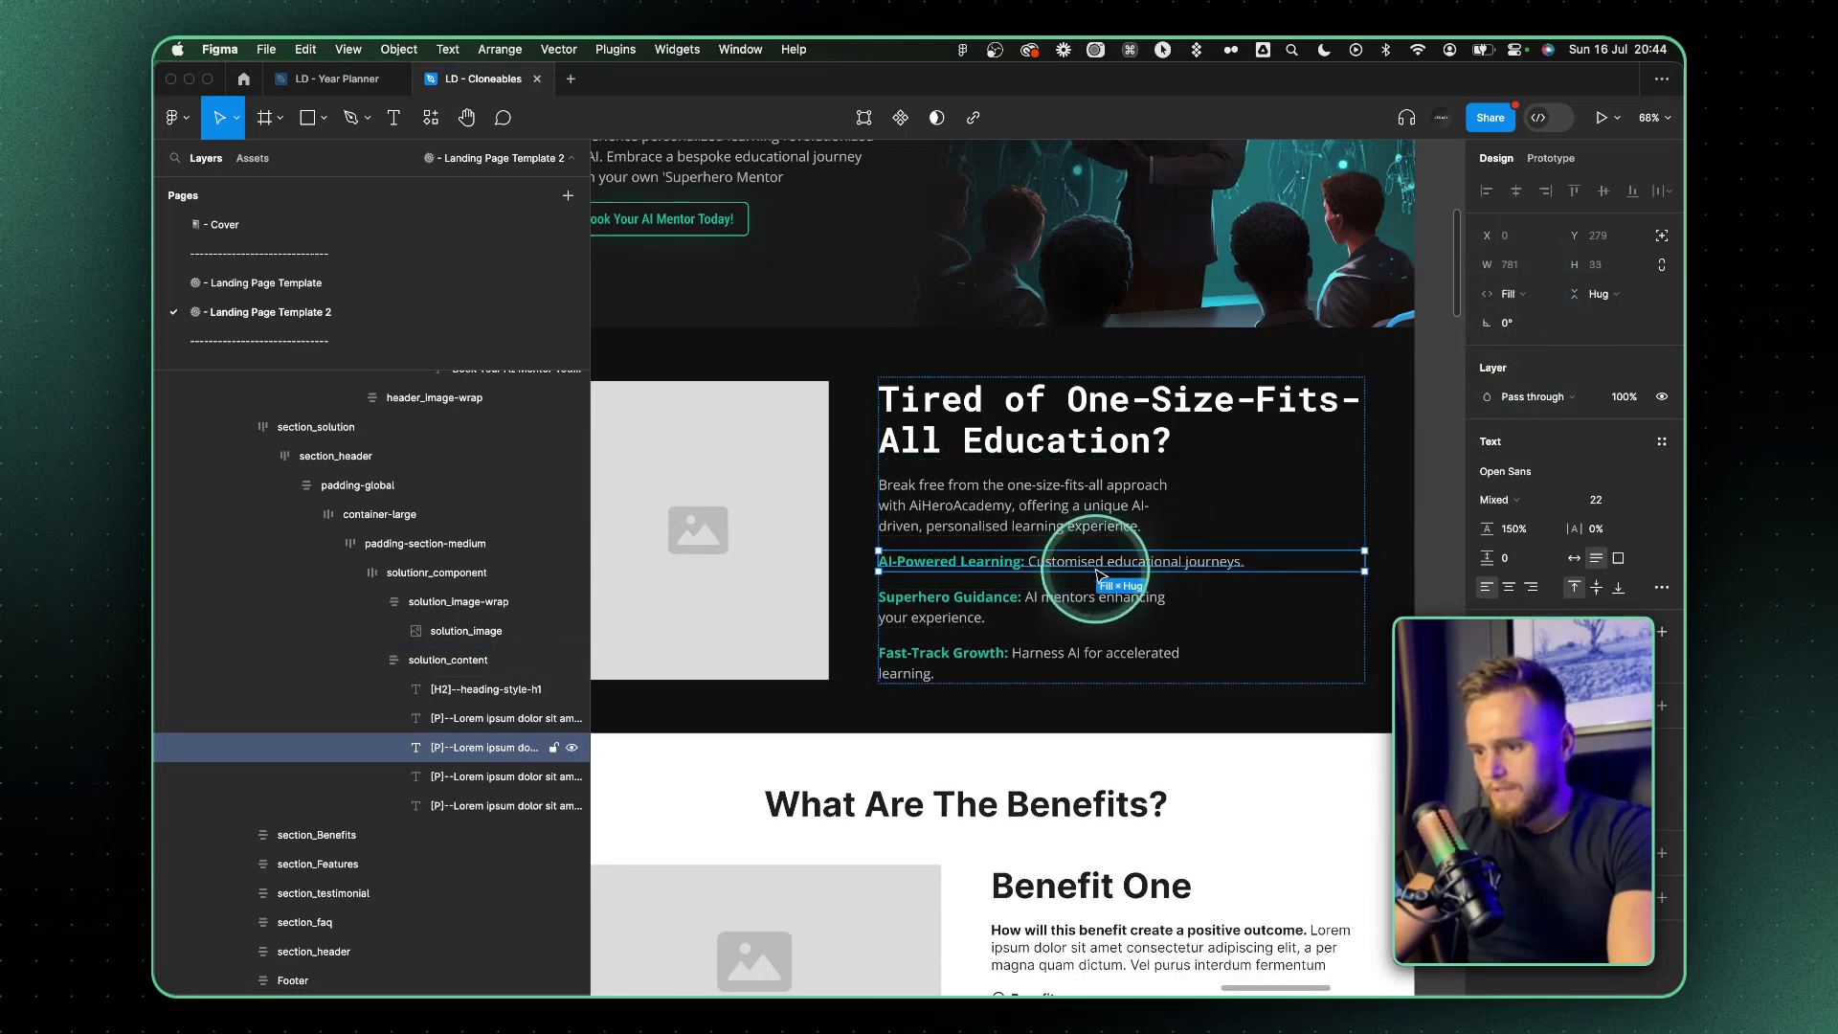
pyautogui.click(1120, 610)
pyautogui.click(1526, 295)
pyautogui.click(1541, 337)
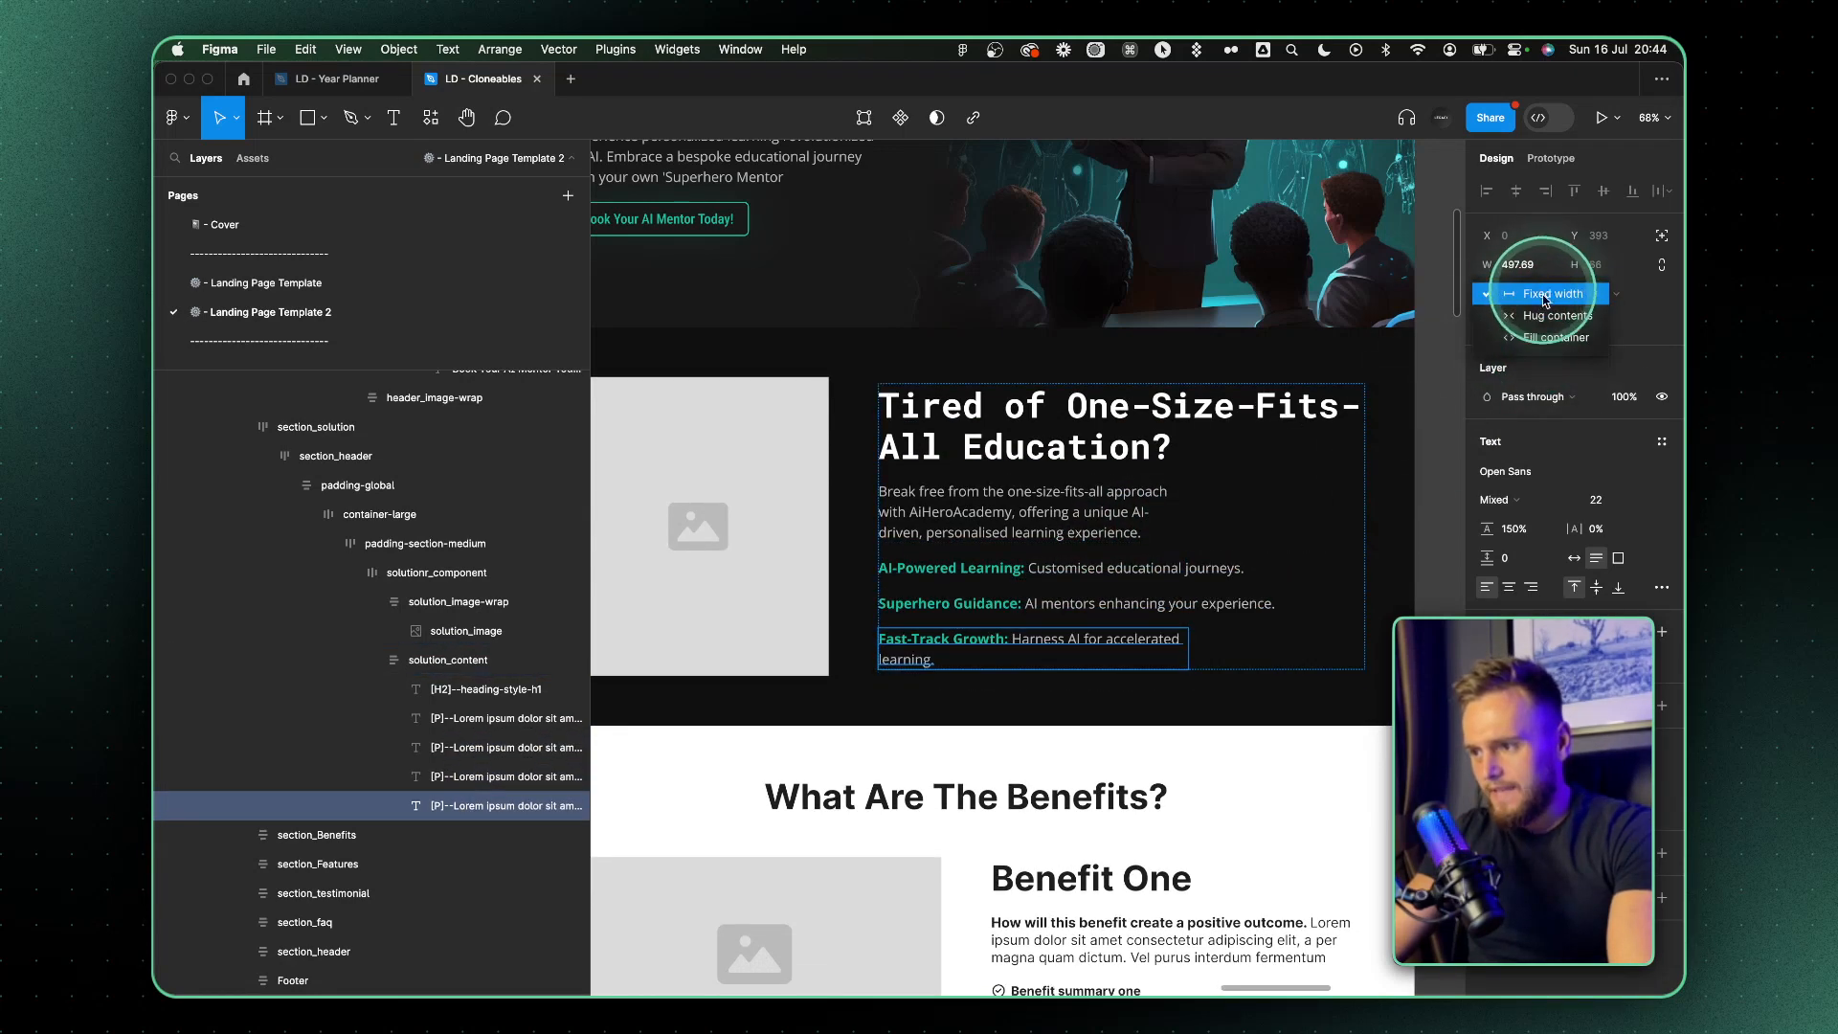
pyautogui.click(1541, 337)
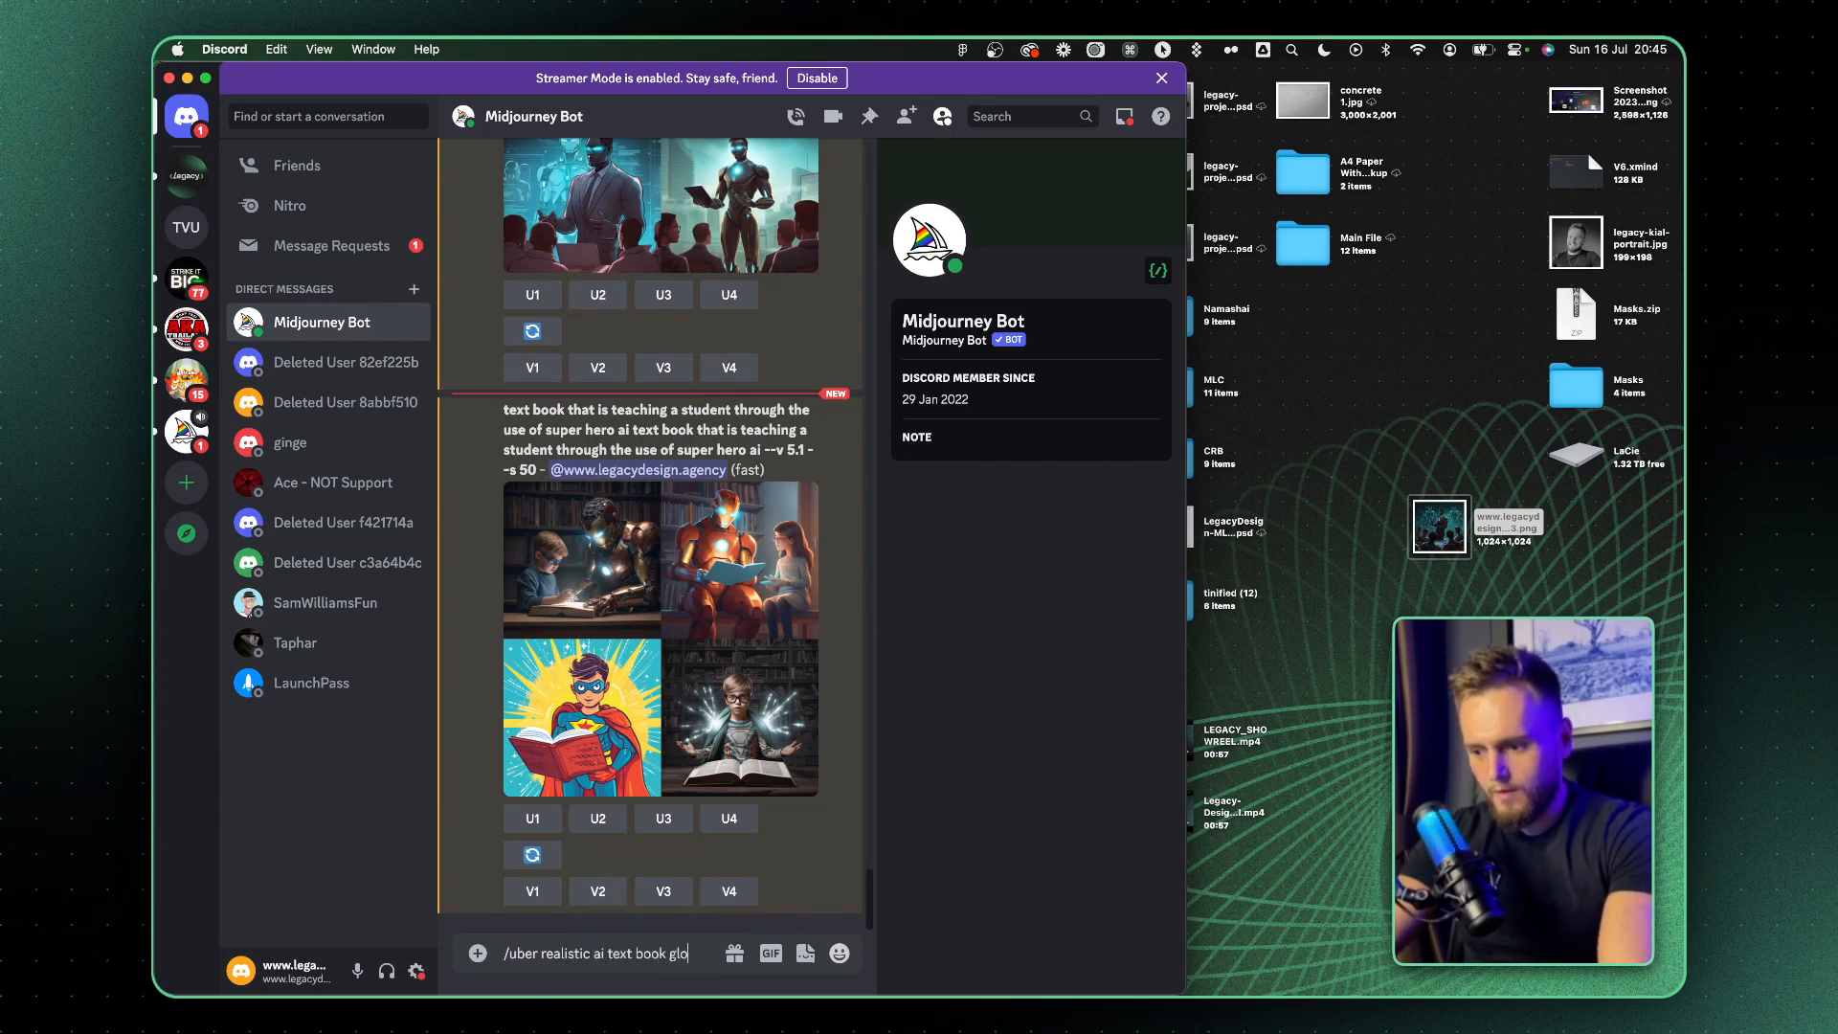
# Send Midjourney Bot the prompt "/uber realistic ai text book glowing teal with black background"
pyautogui.write('wing teal with b')
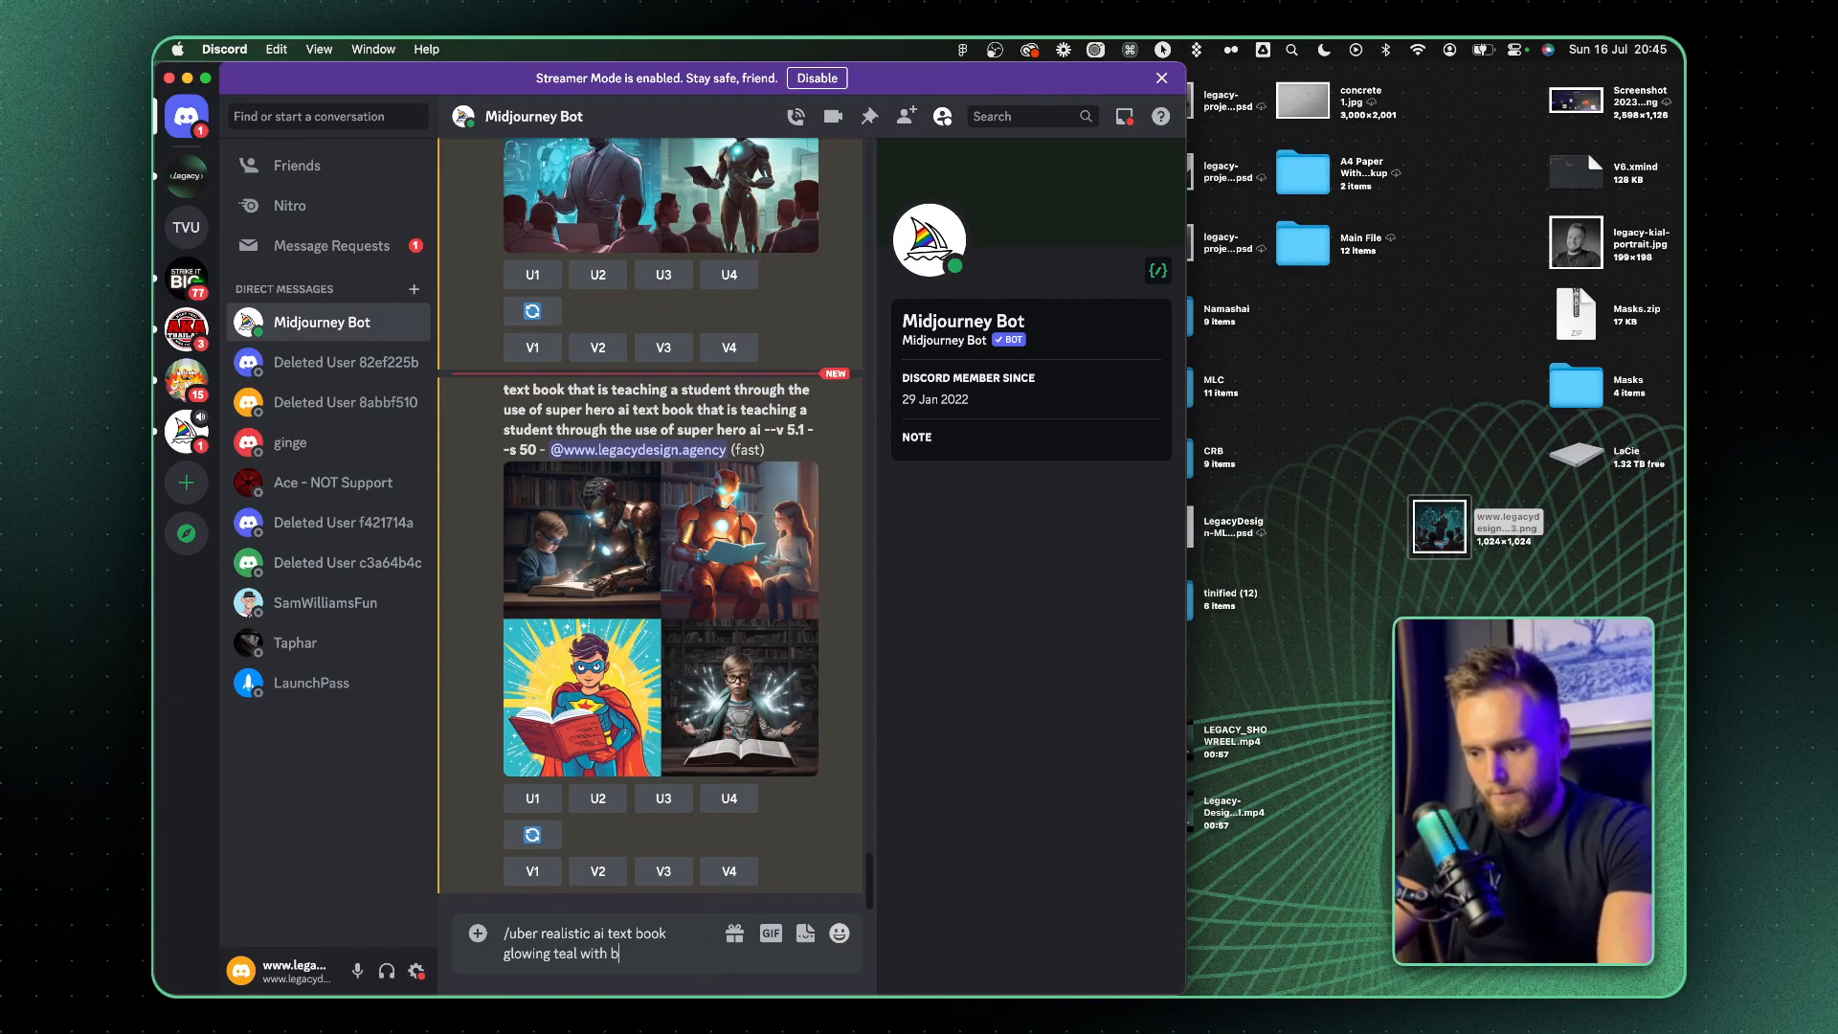
pyautogui.write('nd')
pyautogui.press('Return')
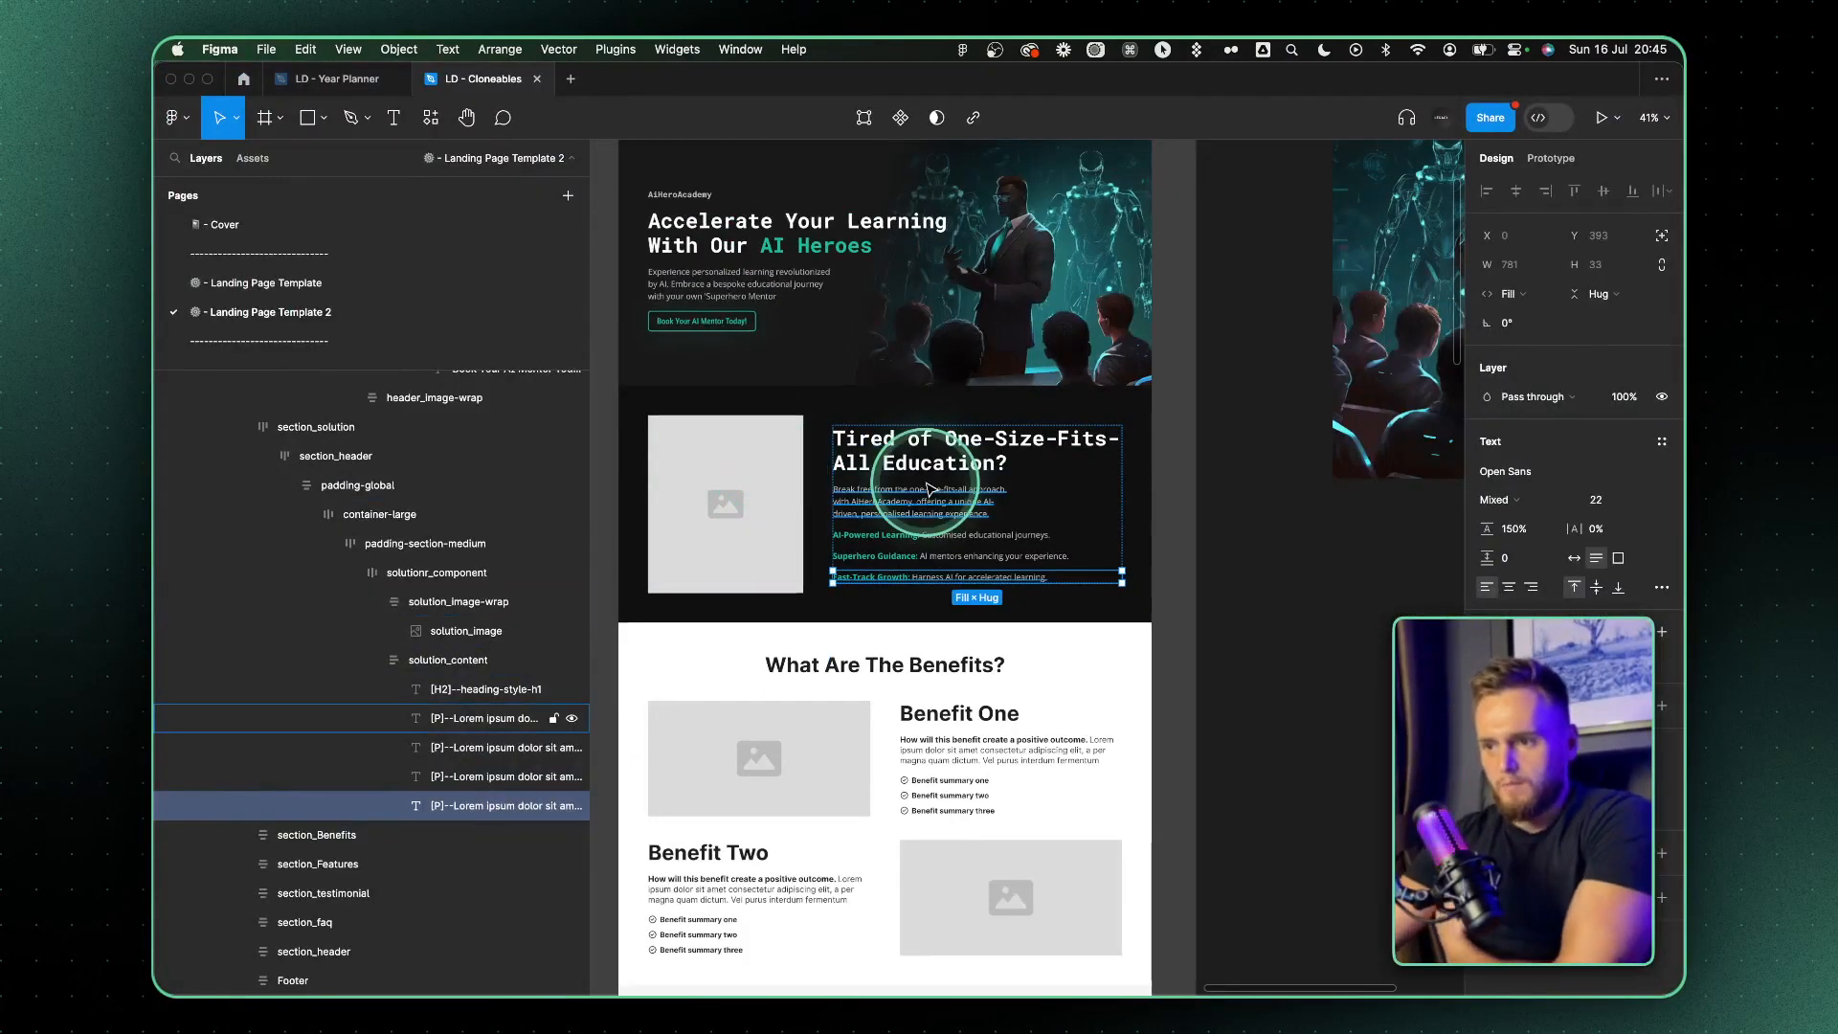
# Switch to Figma and undo the last width changes to the "Tired of One-Size-Fits-All Education?" heading
pyautogui.scroll(3, 1017, 504)
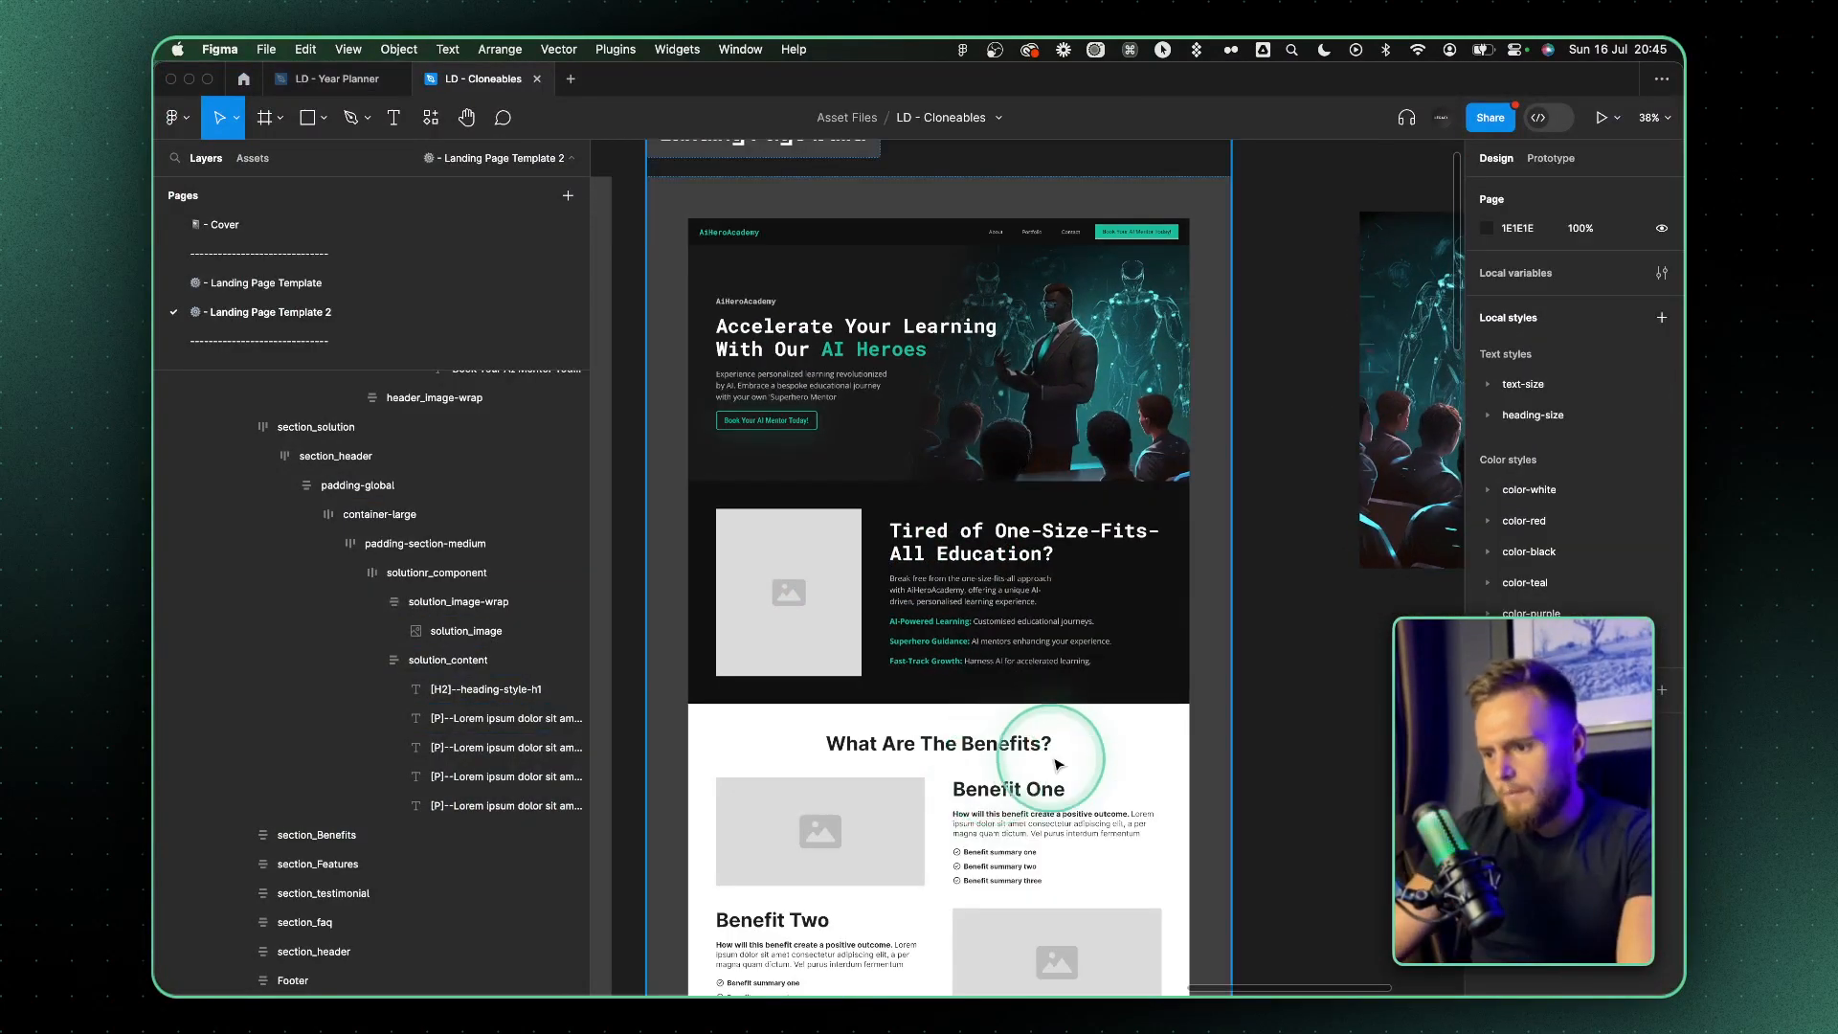
pyautogui.scroll(-2, 1005, 832)
pyautogui.hscroll(-2, 1005, 832)
pyautogui.doubleClick(1107, 730)
pyautogui.doubleClick(1107, 730)
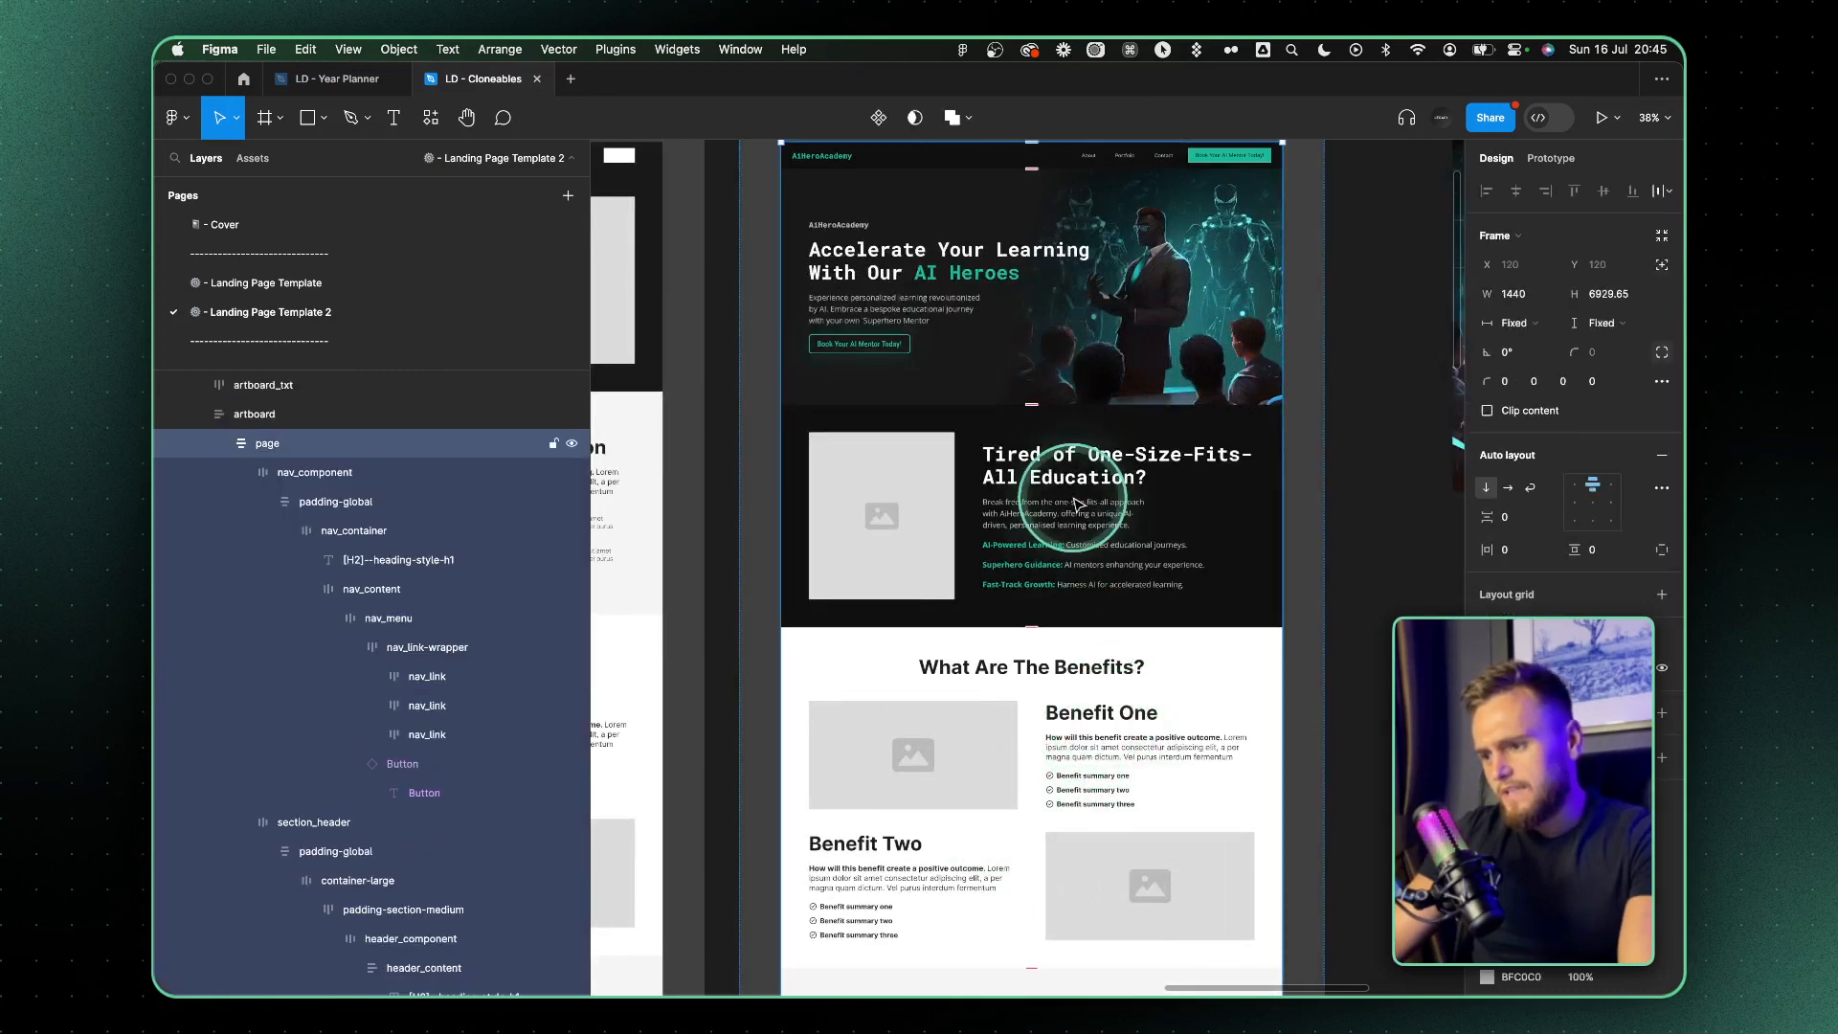
pyautogui.scroll(5, 1077, 505)
pyautogui.scroll(1, 1077, 504)
pyautogui.press('super+z')
pyautogui.press('super+z')
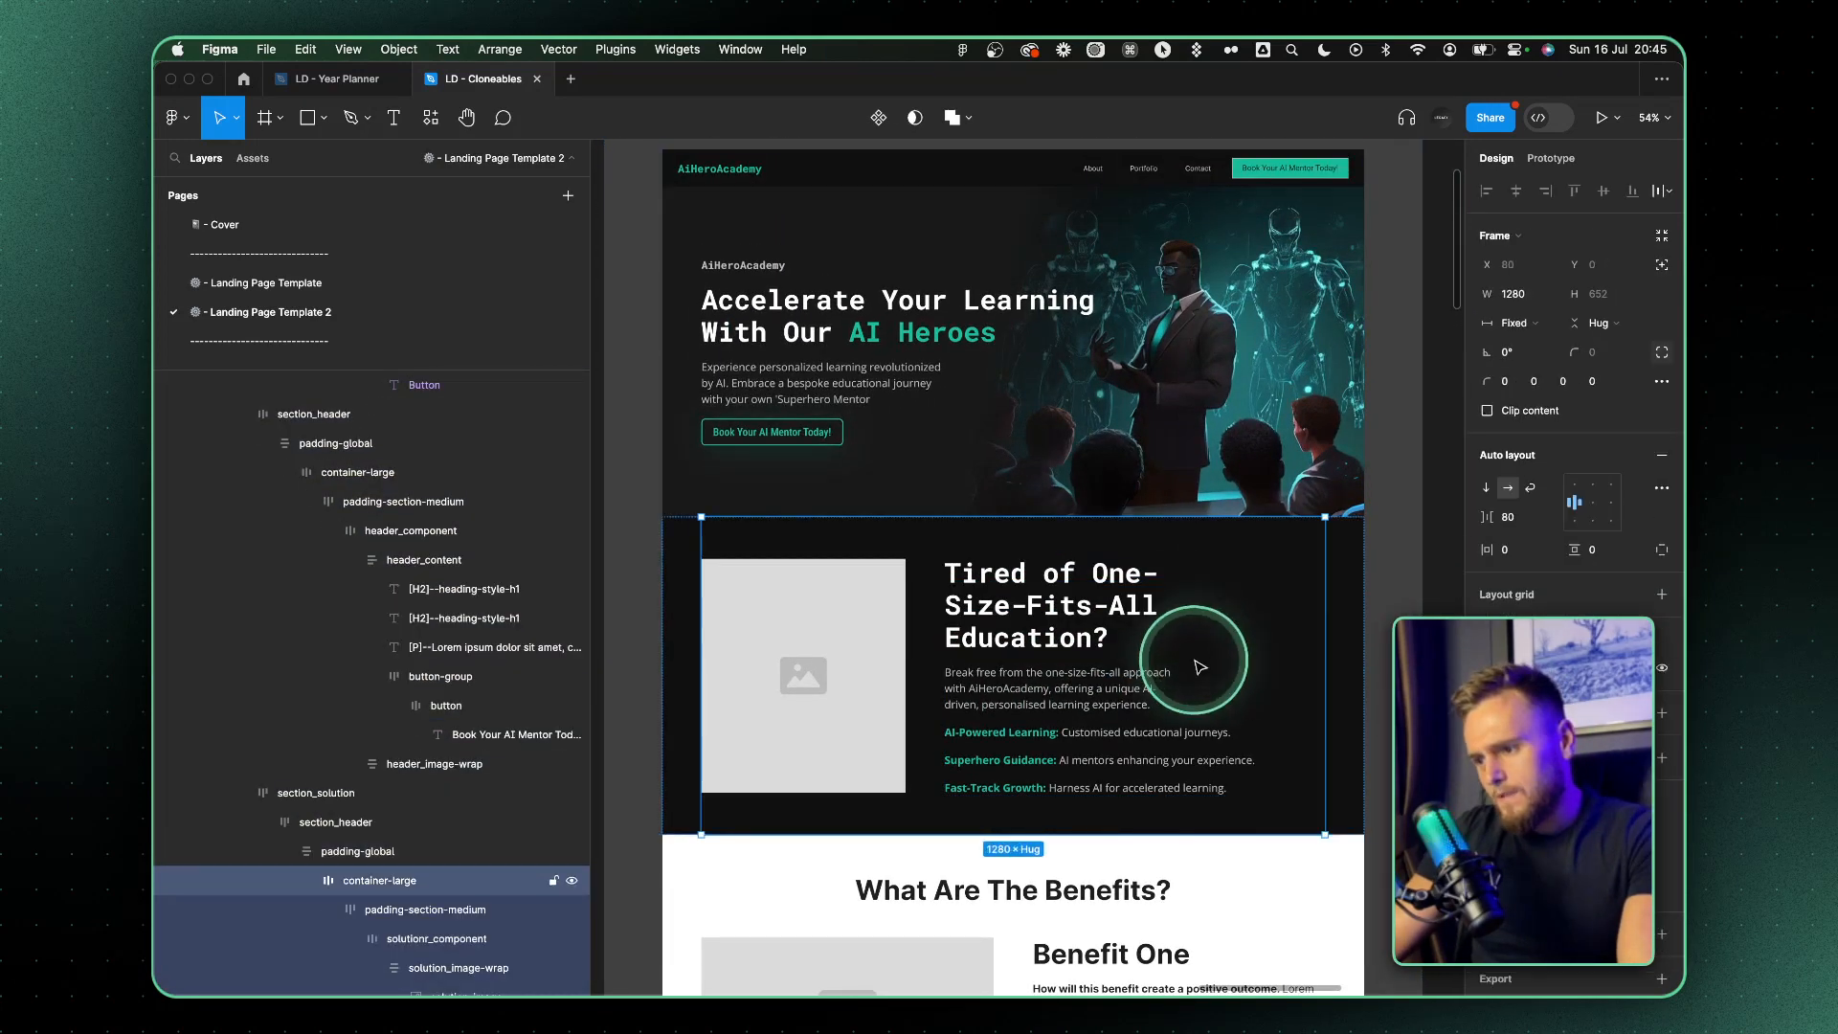
# Narrow the solution_content frame from its image side so the image placeholder takes up more width
pyautogui.click(948, 668)
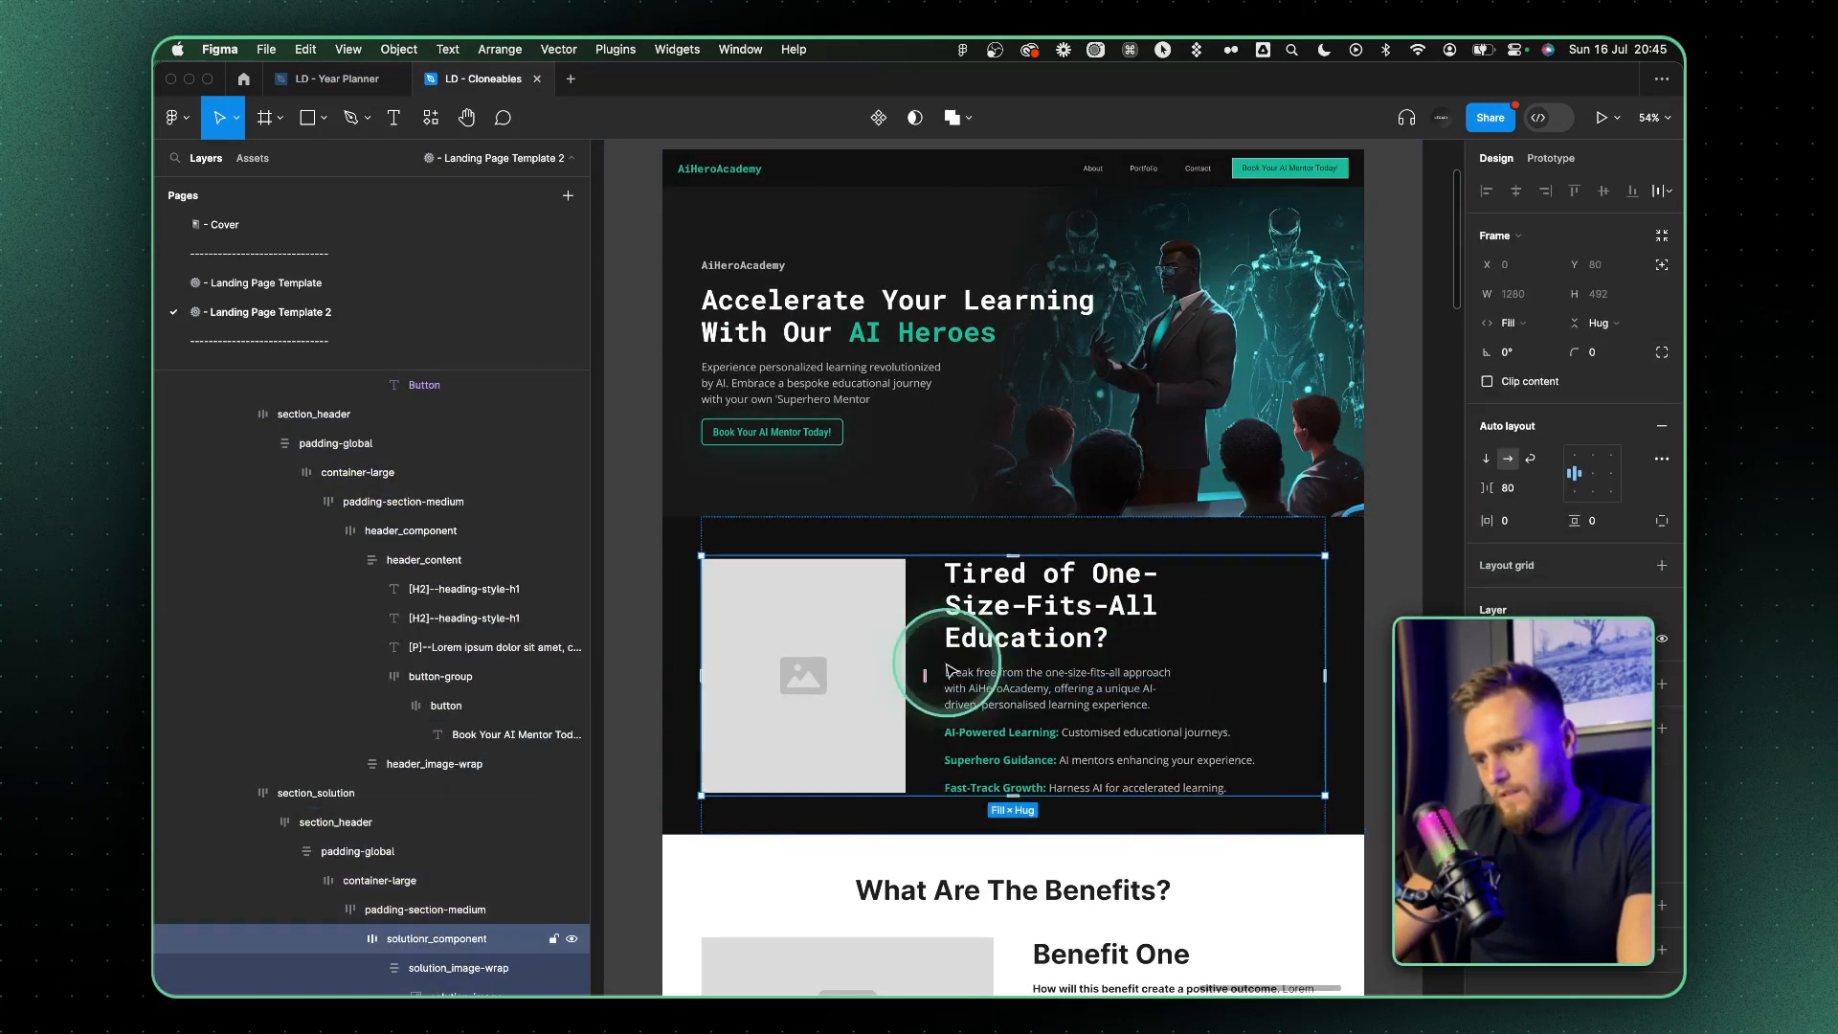
pyautogui.click(936, 662)
pyautogui.moveTo(943, 660); pyautogui.dragTo(1007, 661)
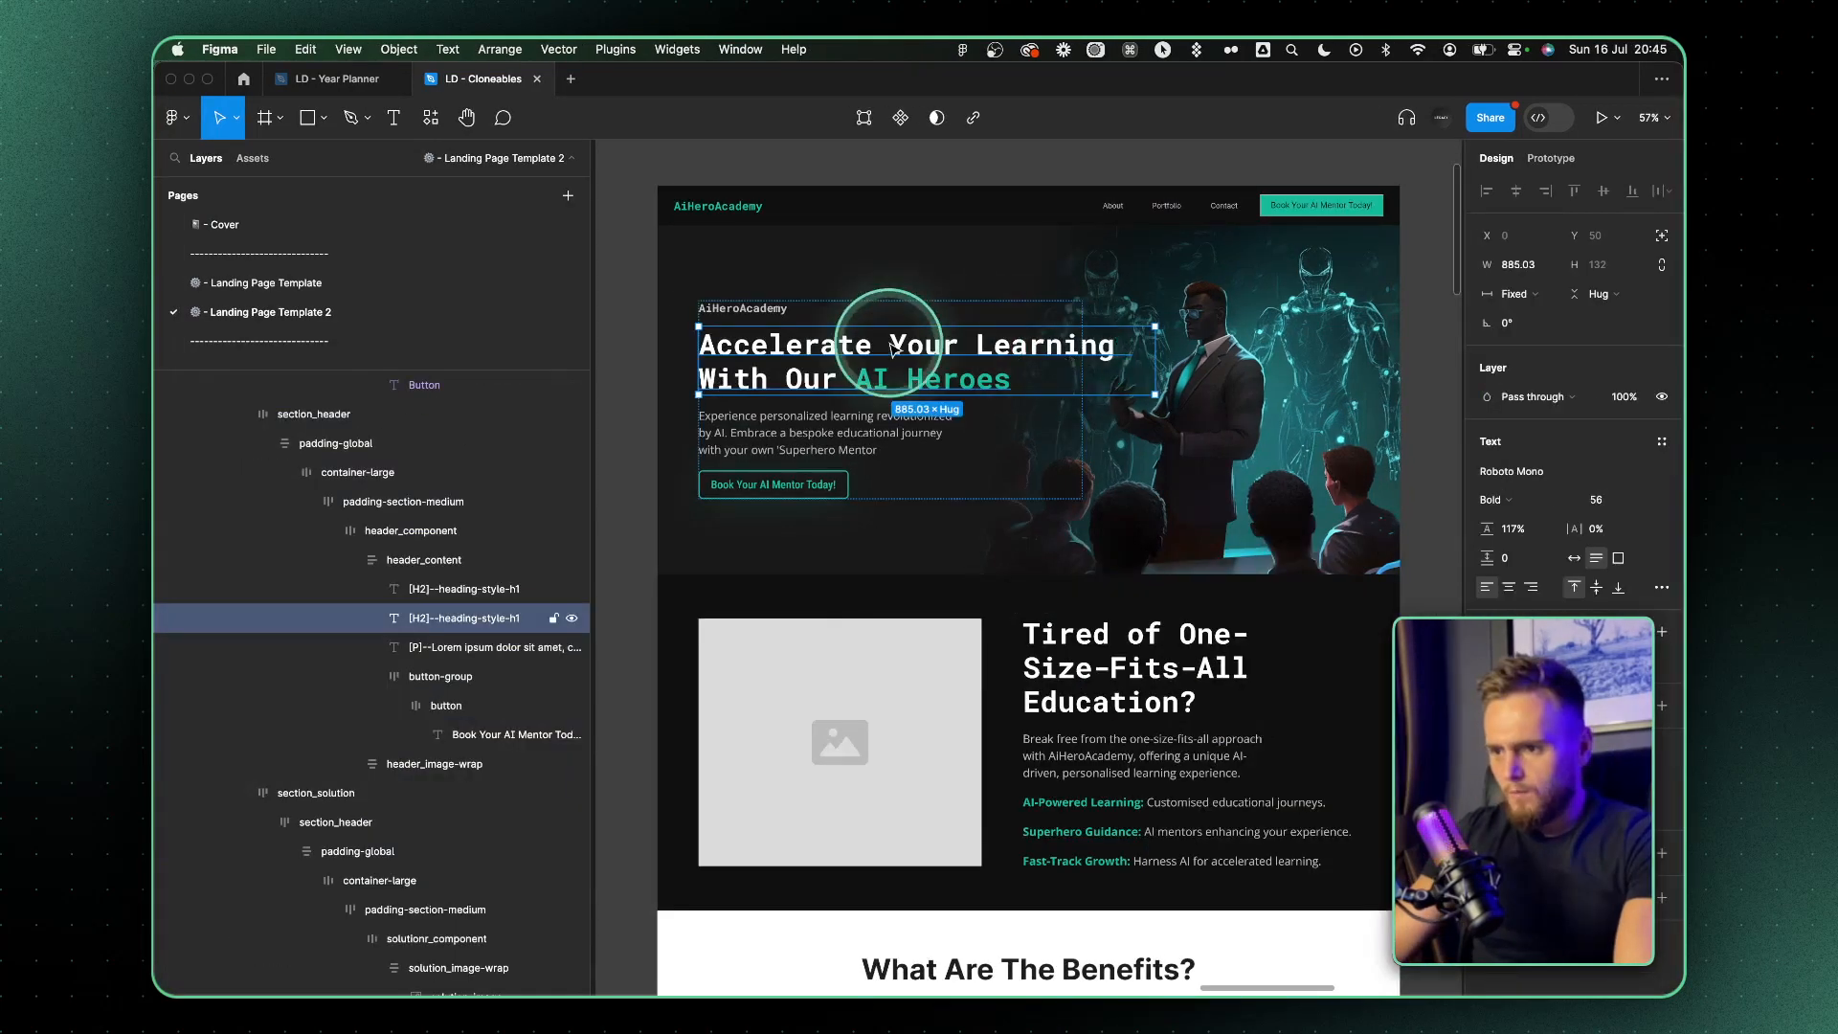
pyautogui.scroll(3, 891, 350)
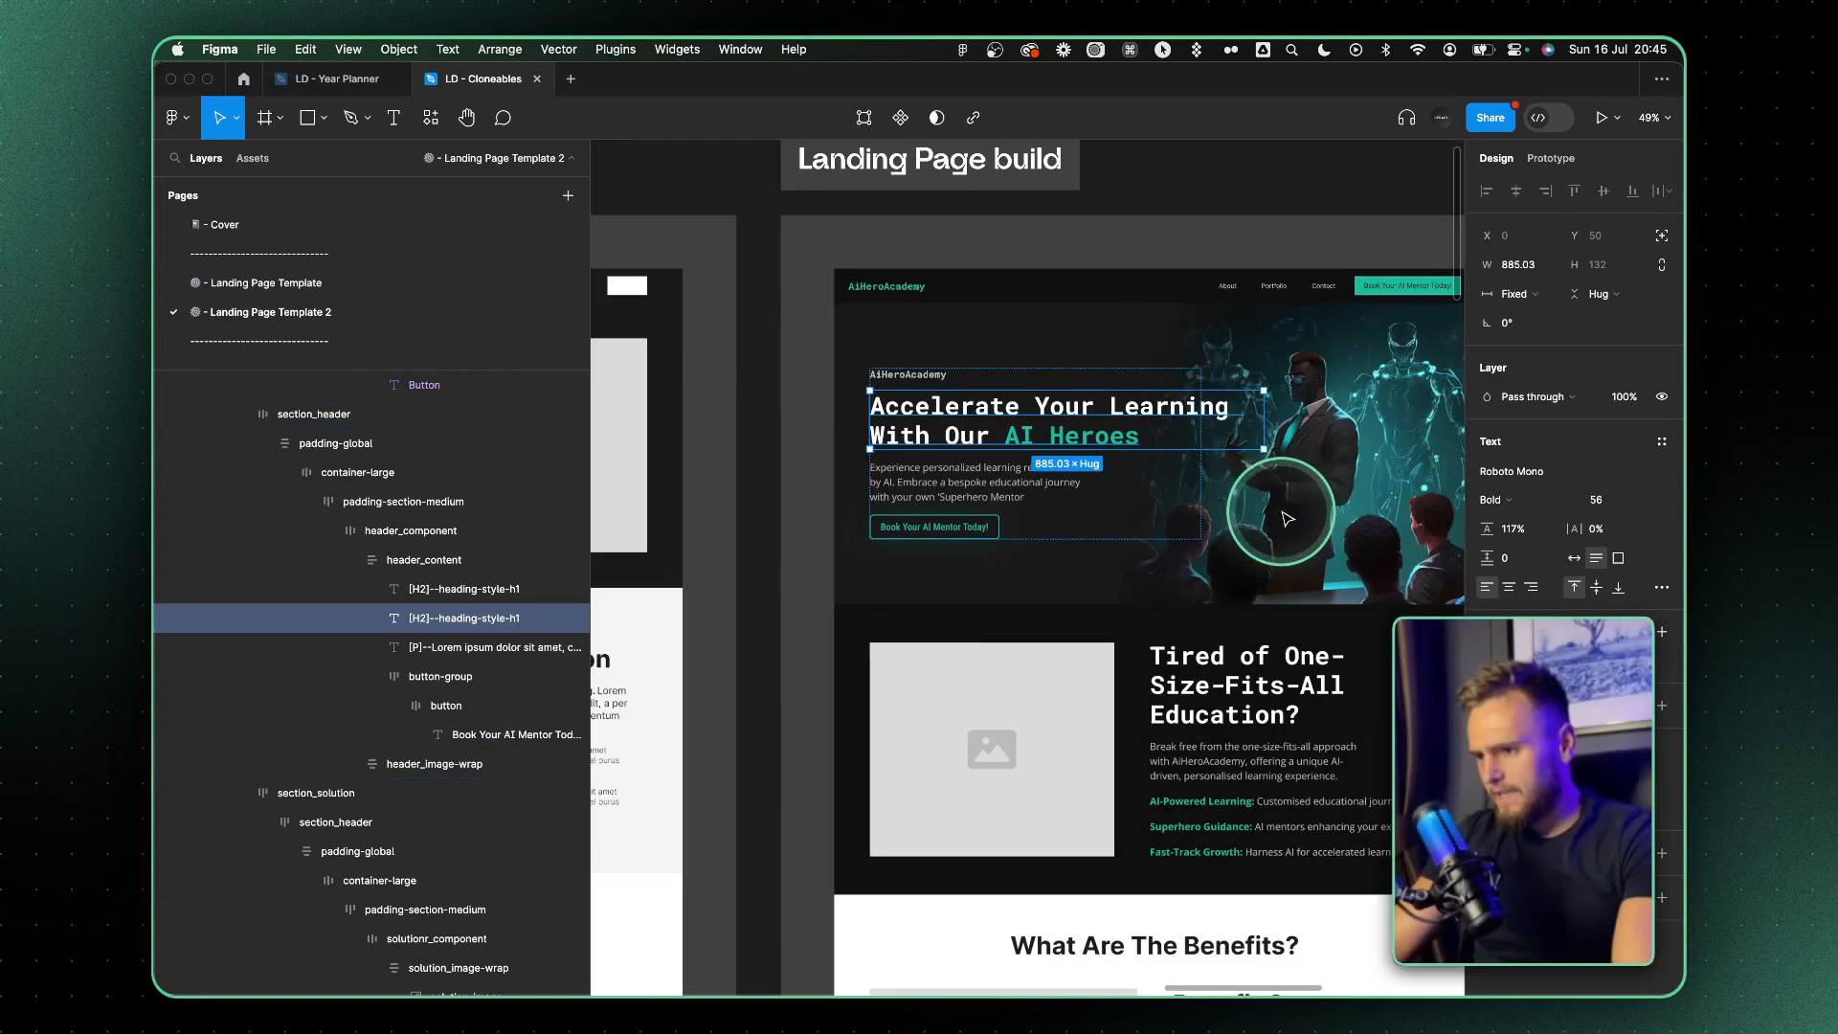
pyautogui.click(1076, 484)
pyautogui.scroll(5, 1101, 443)
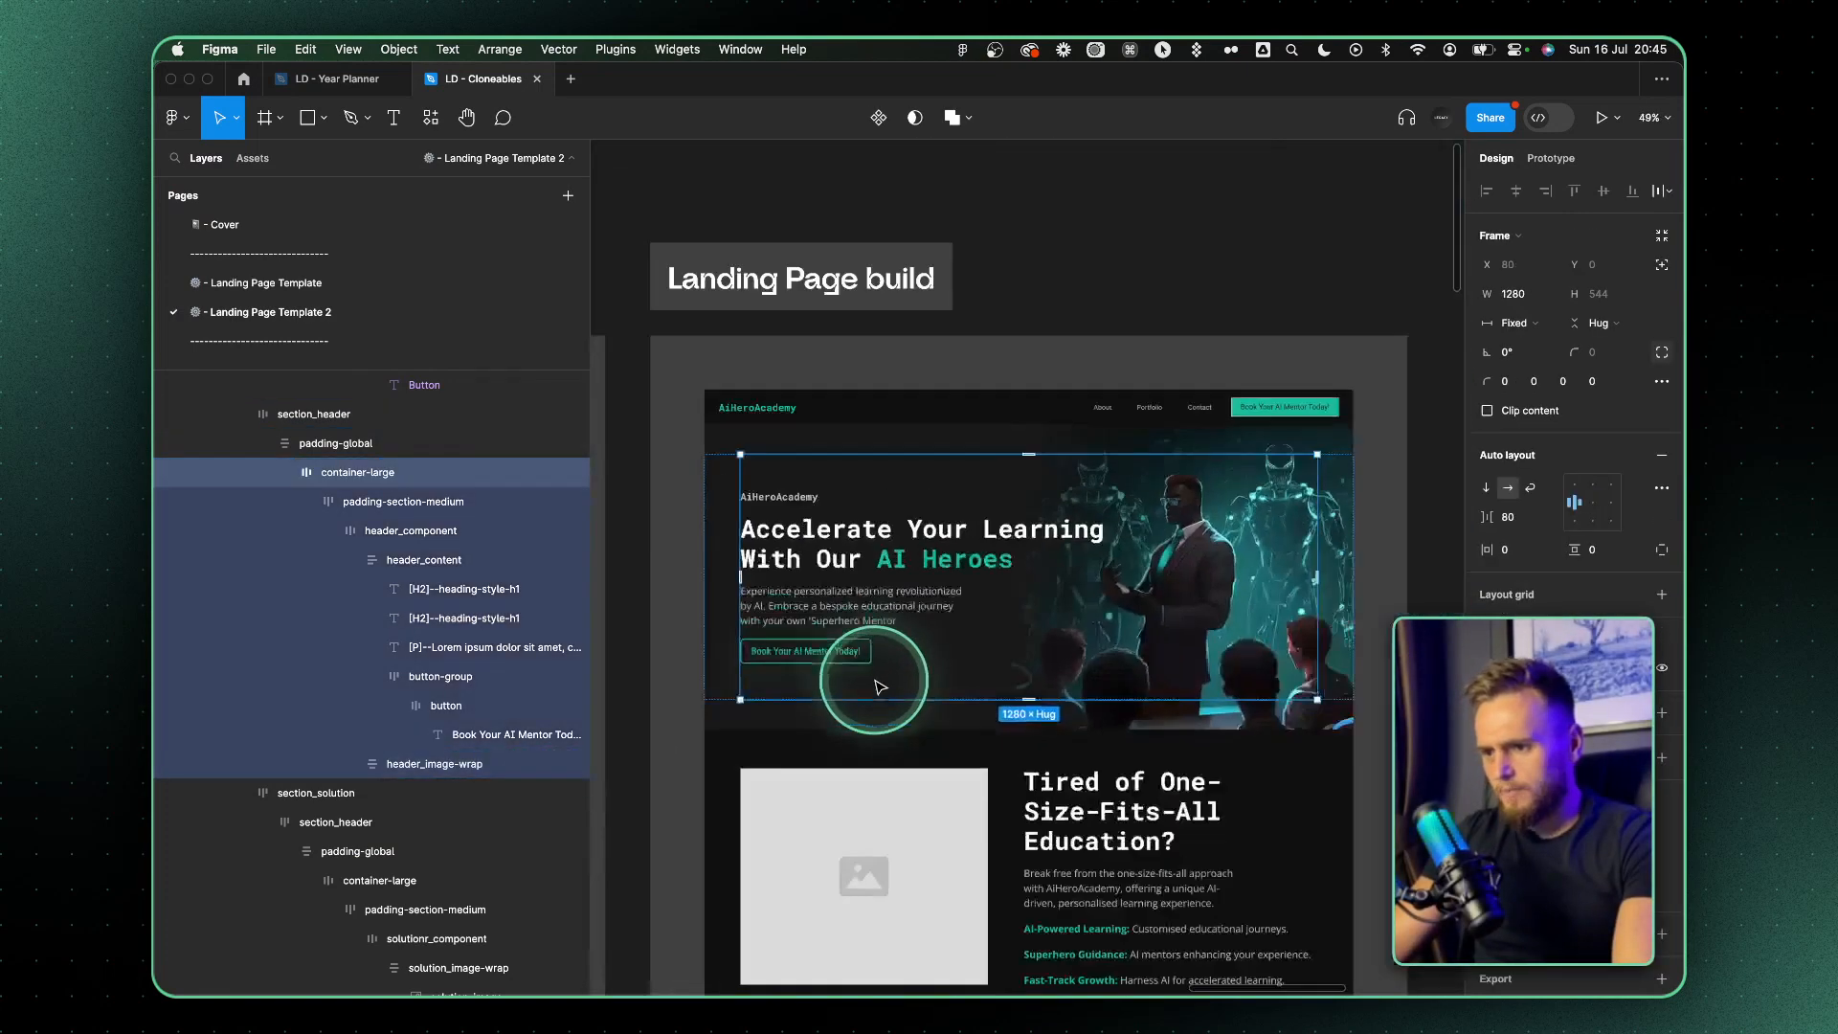
pyautogui.scroll(-5, 1350, 299)
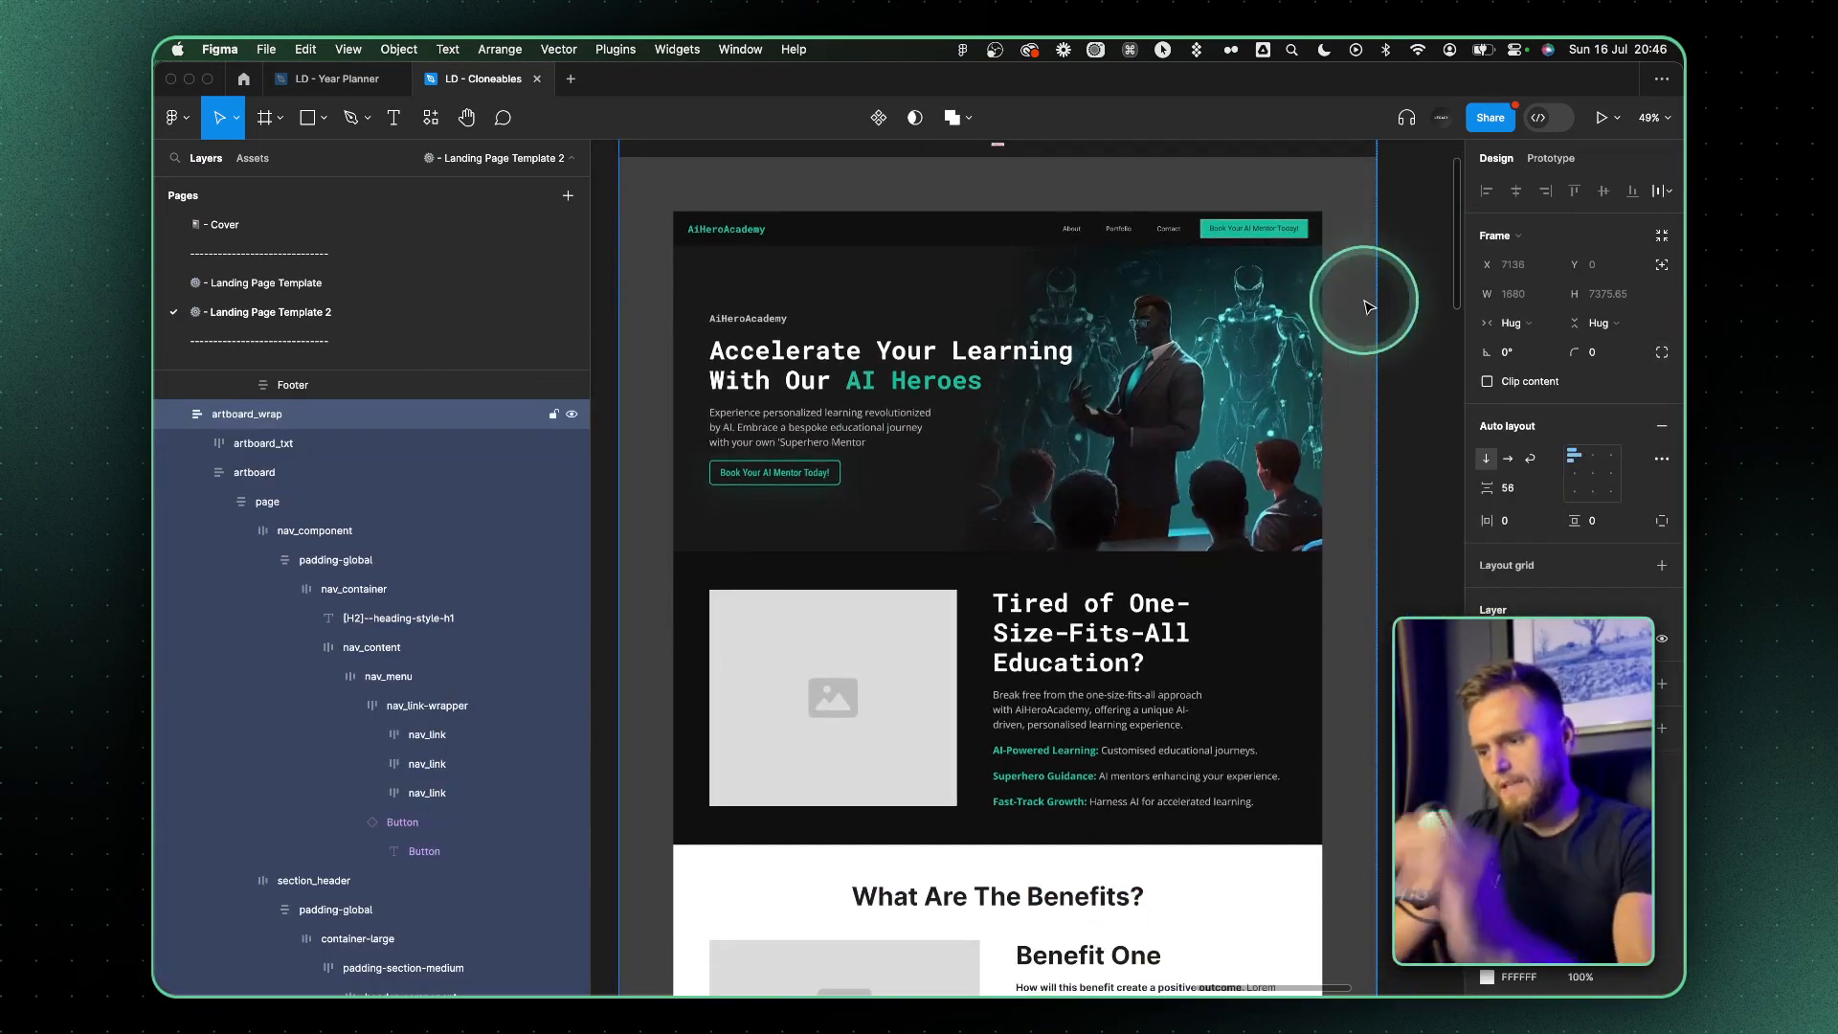
pyautogui.click(1046, 296)
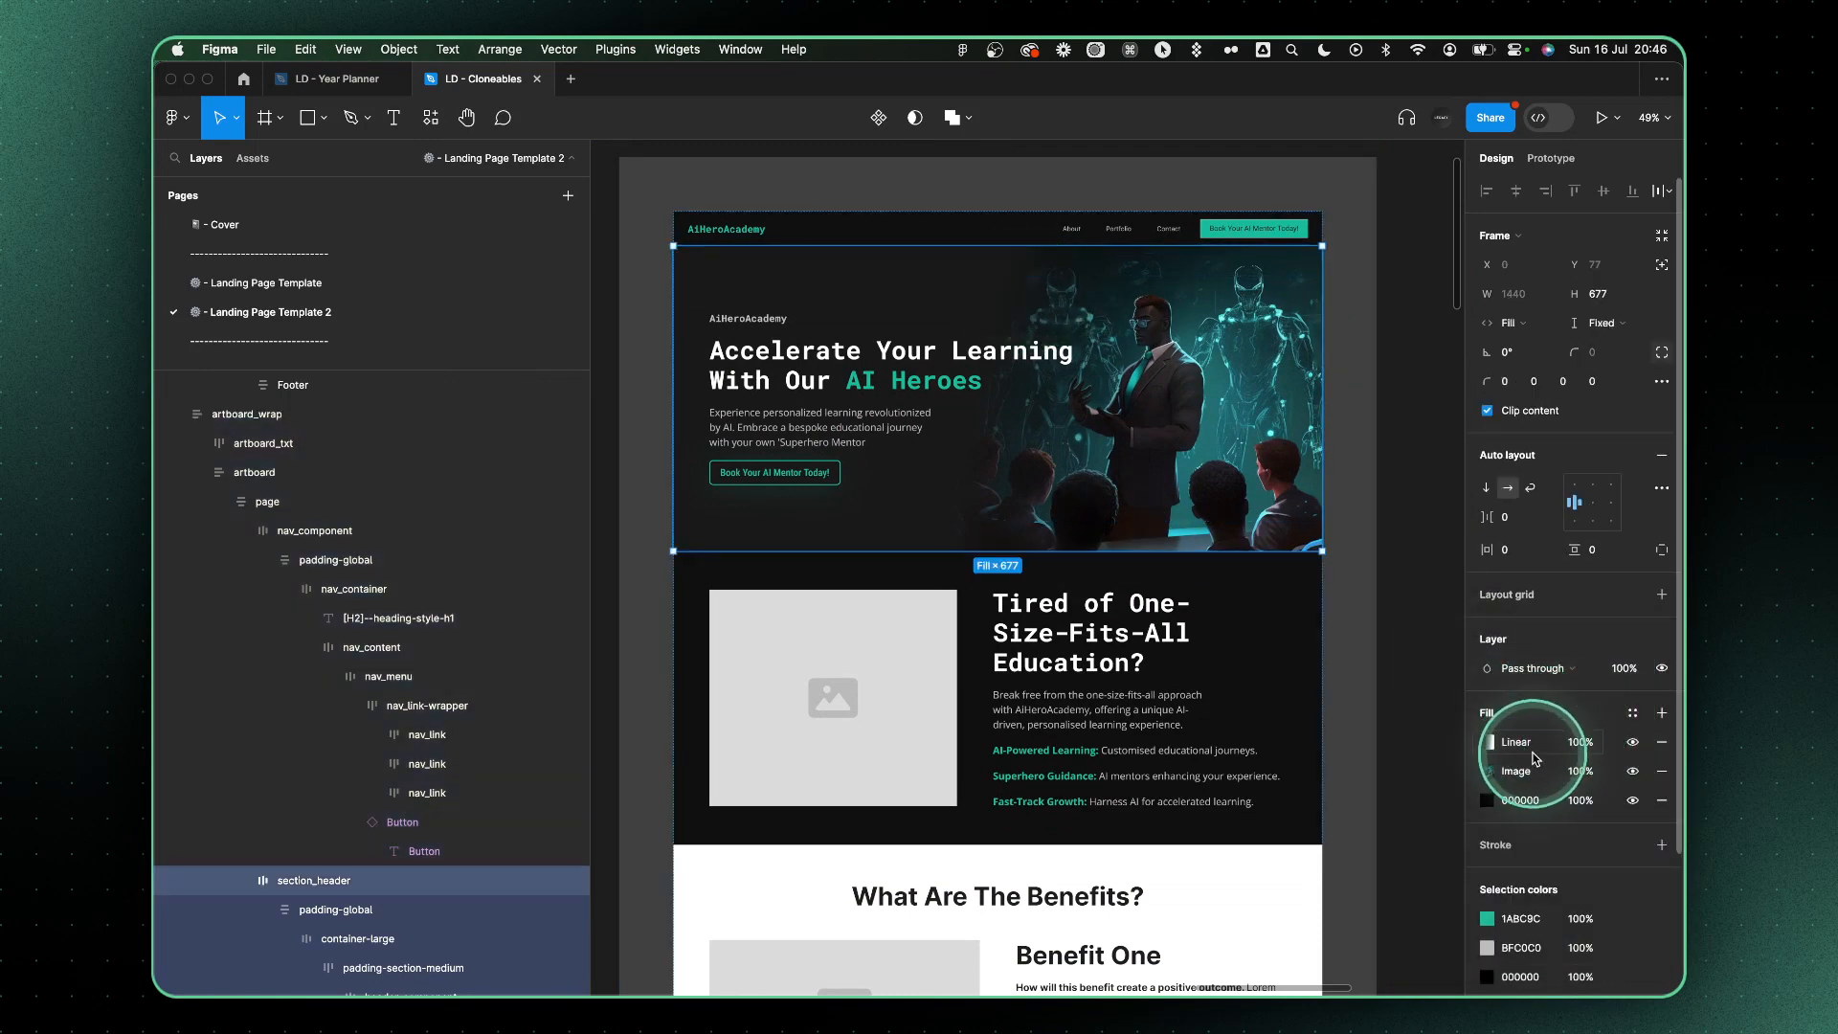
# Copy the hero's "Book Your AI Mentor Today!" button-group into solution_content below the "Fast-Track Growth" paragraph
pyautogui.doubleClick(731, 464)
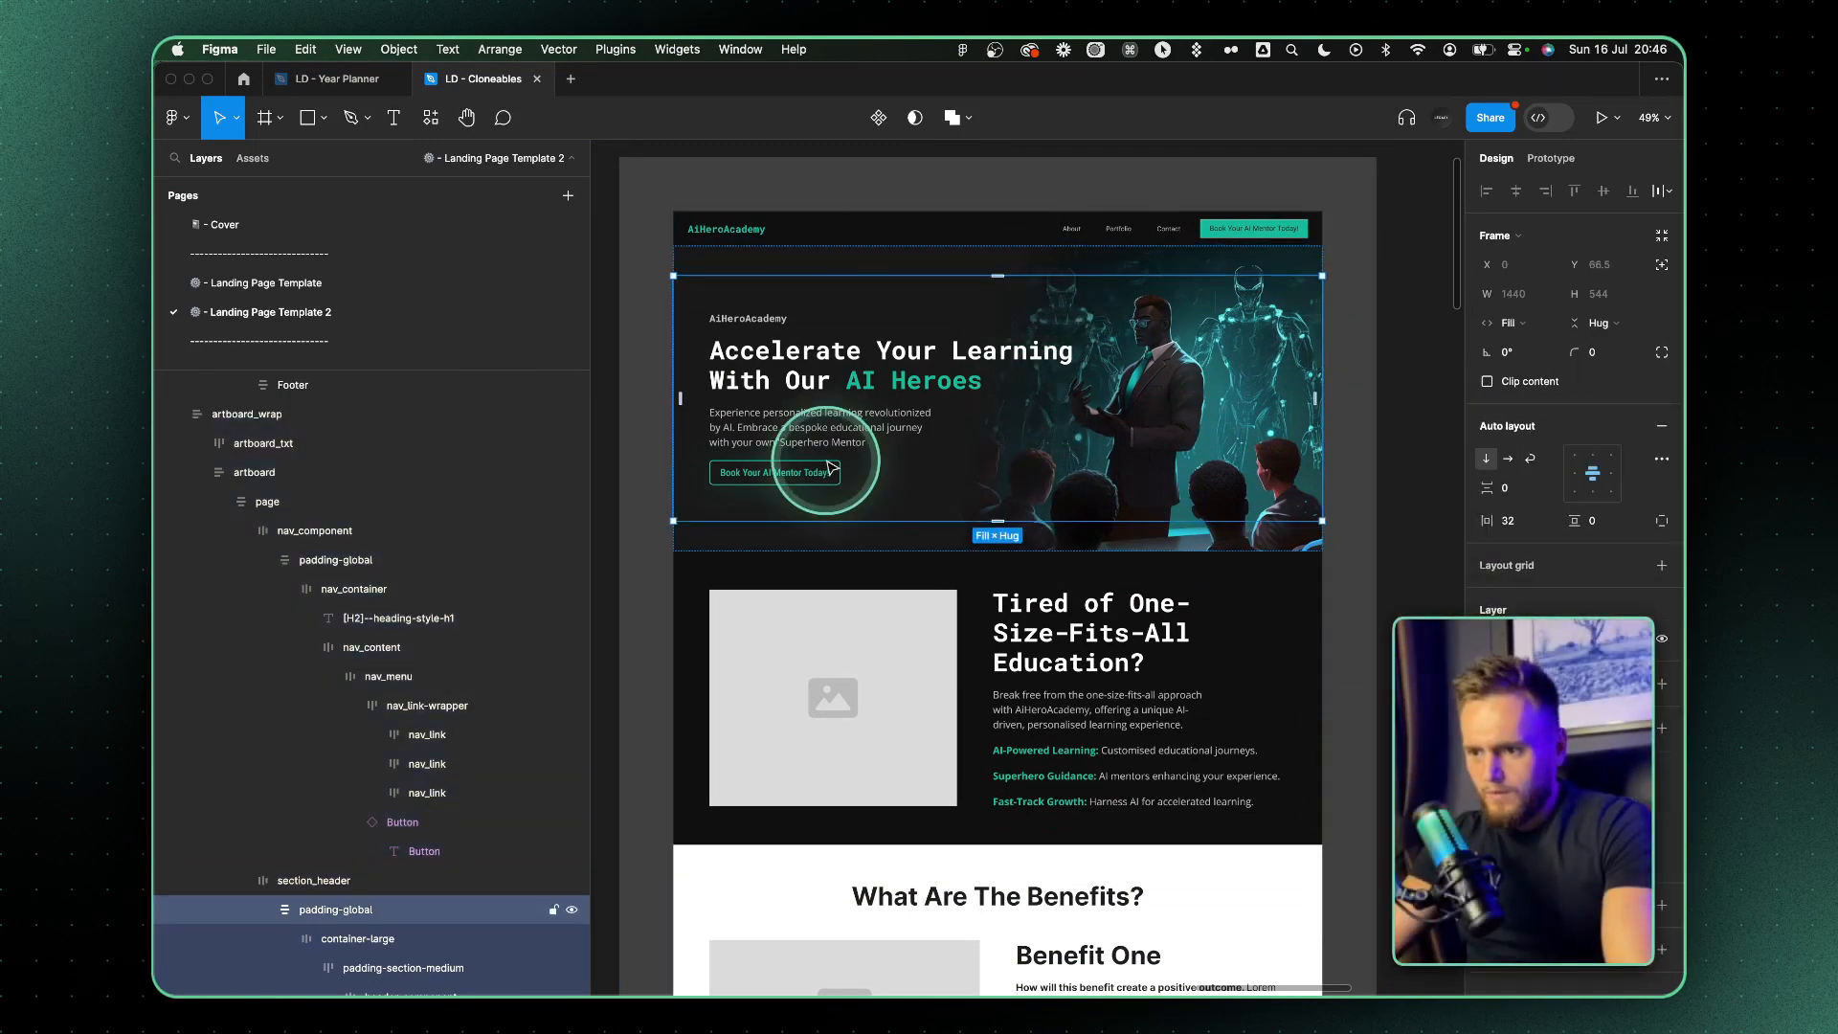
pyautogui.doubleClick(798, 474)
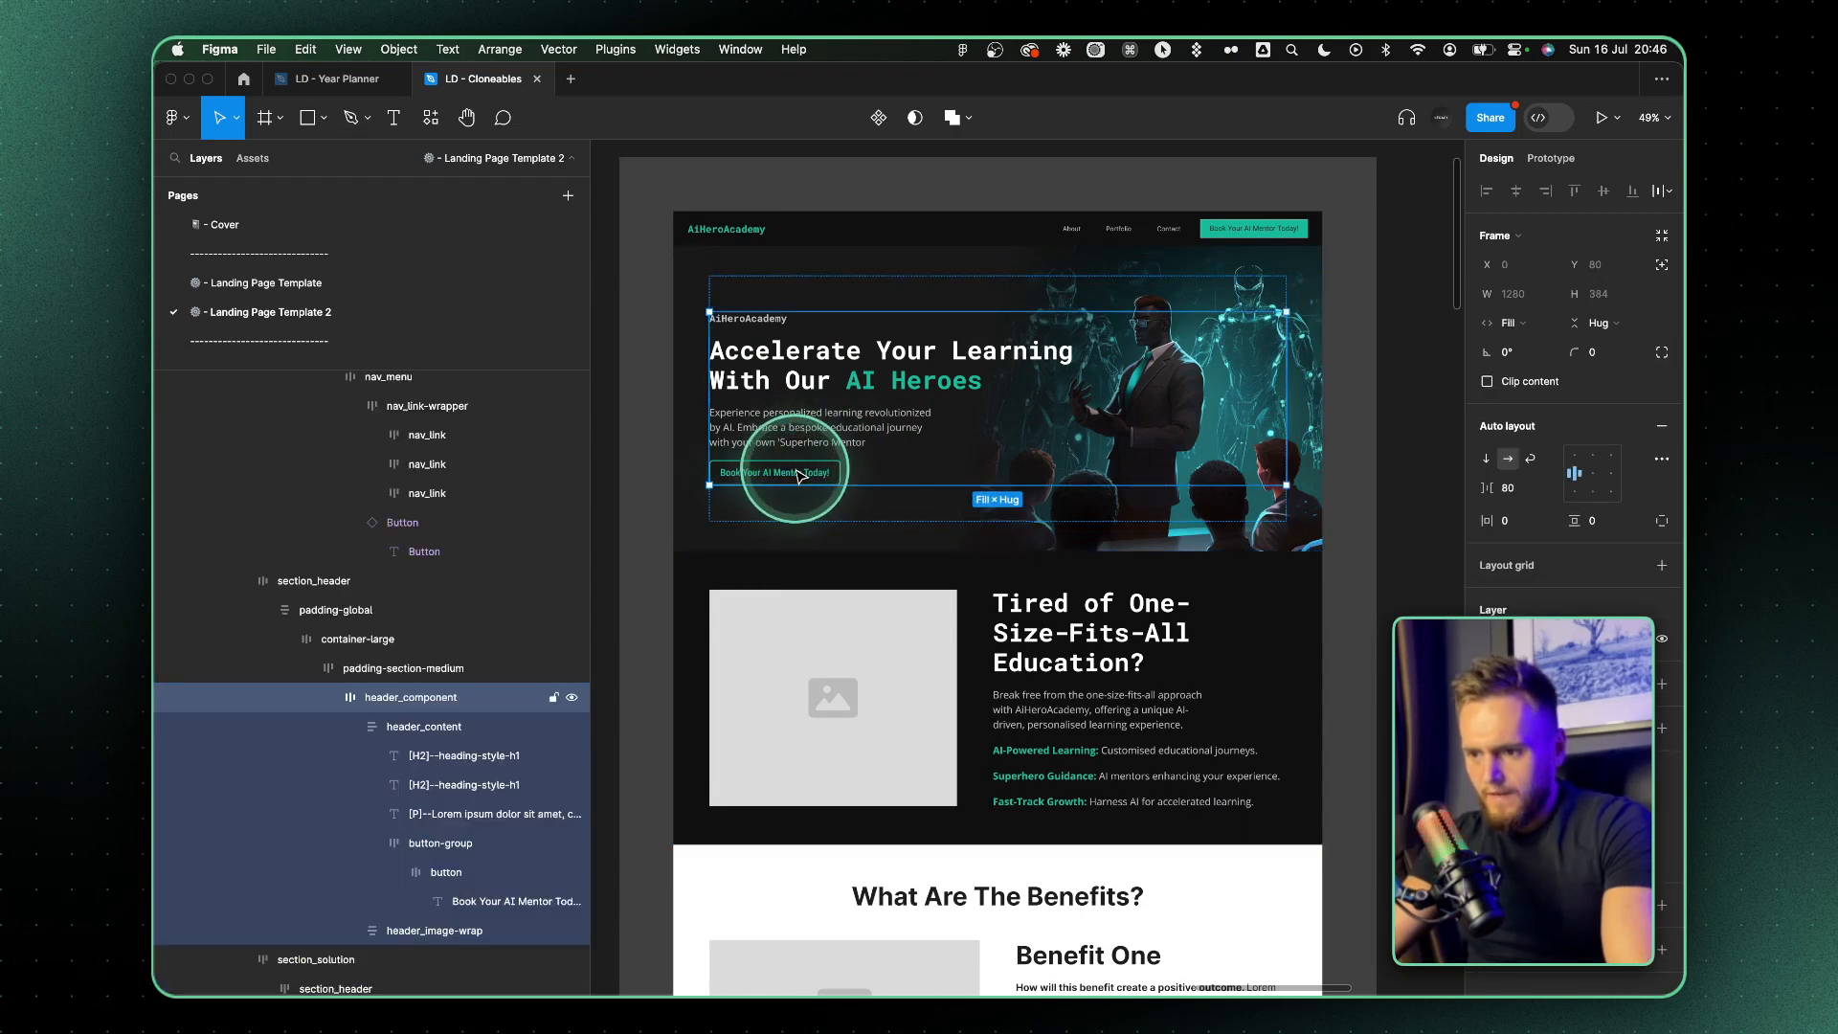
pyautogui.doubleClick(798, 473)
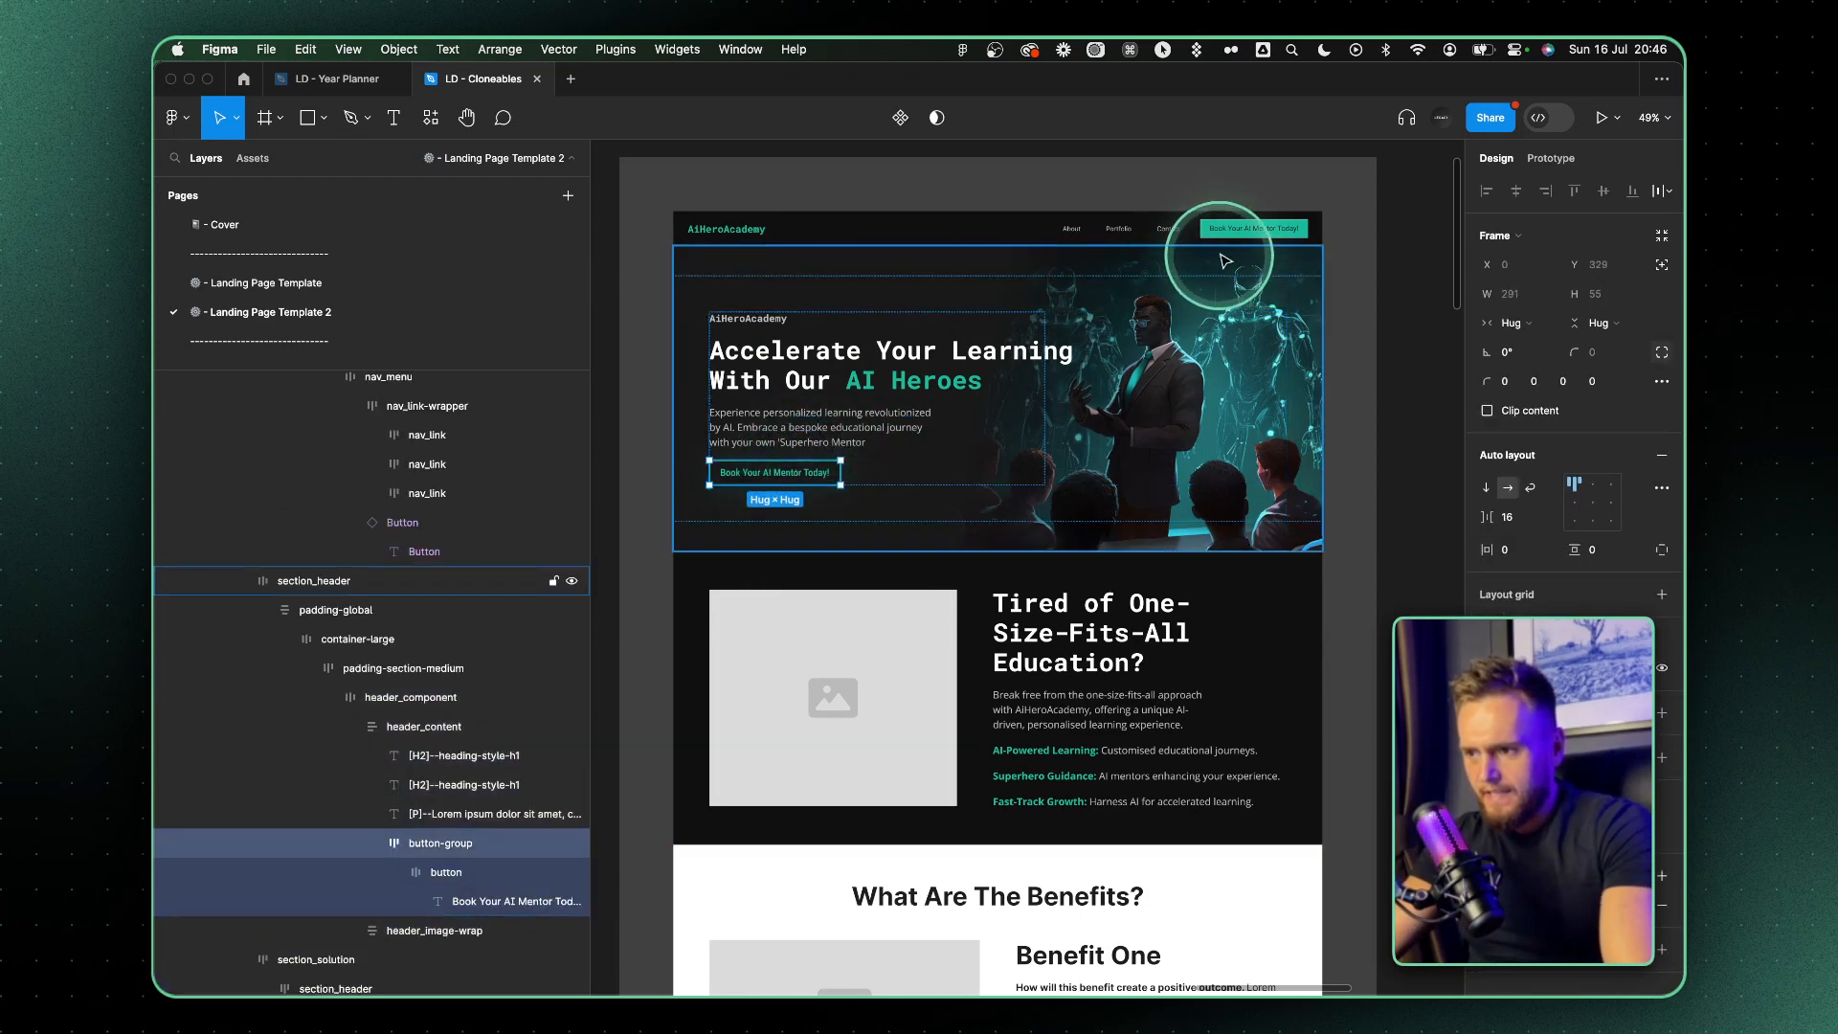
pyautogui.click(1111, 812)
pyautogui.doubleClick(809, 475)
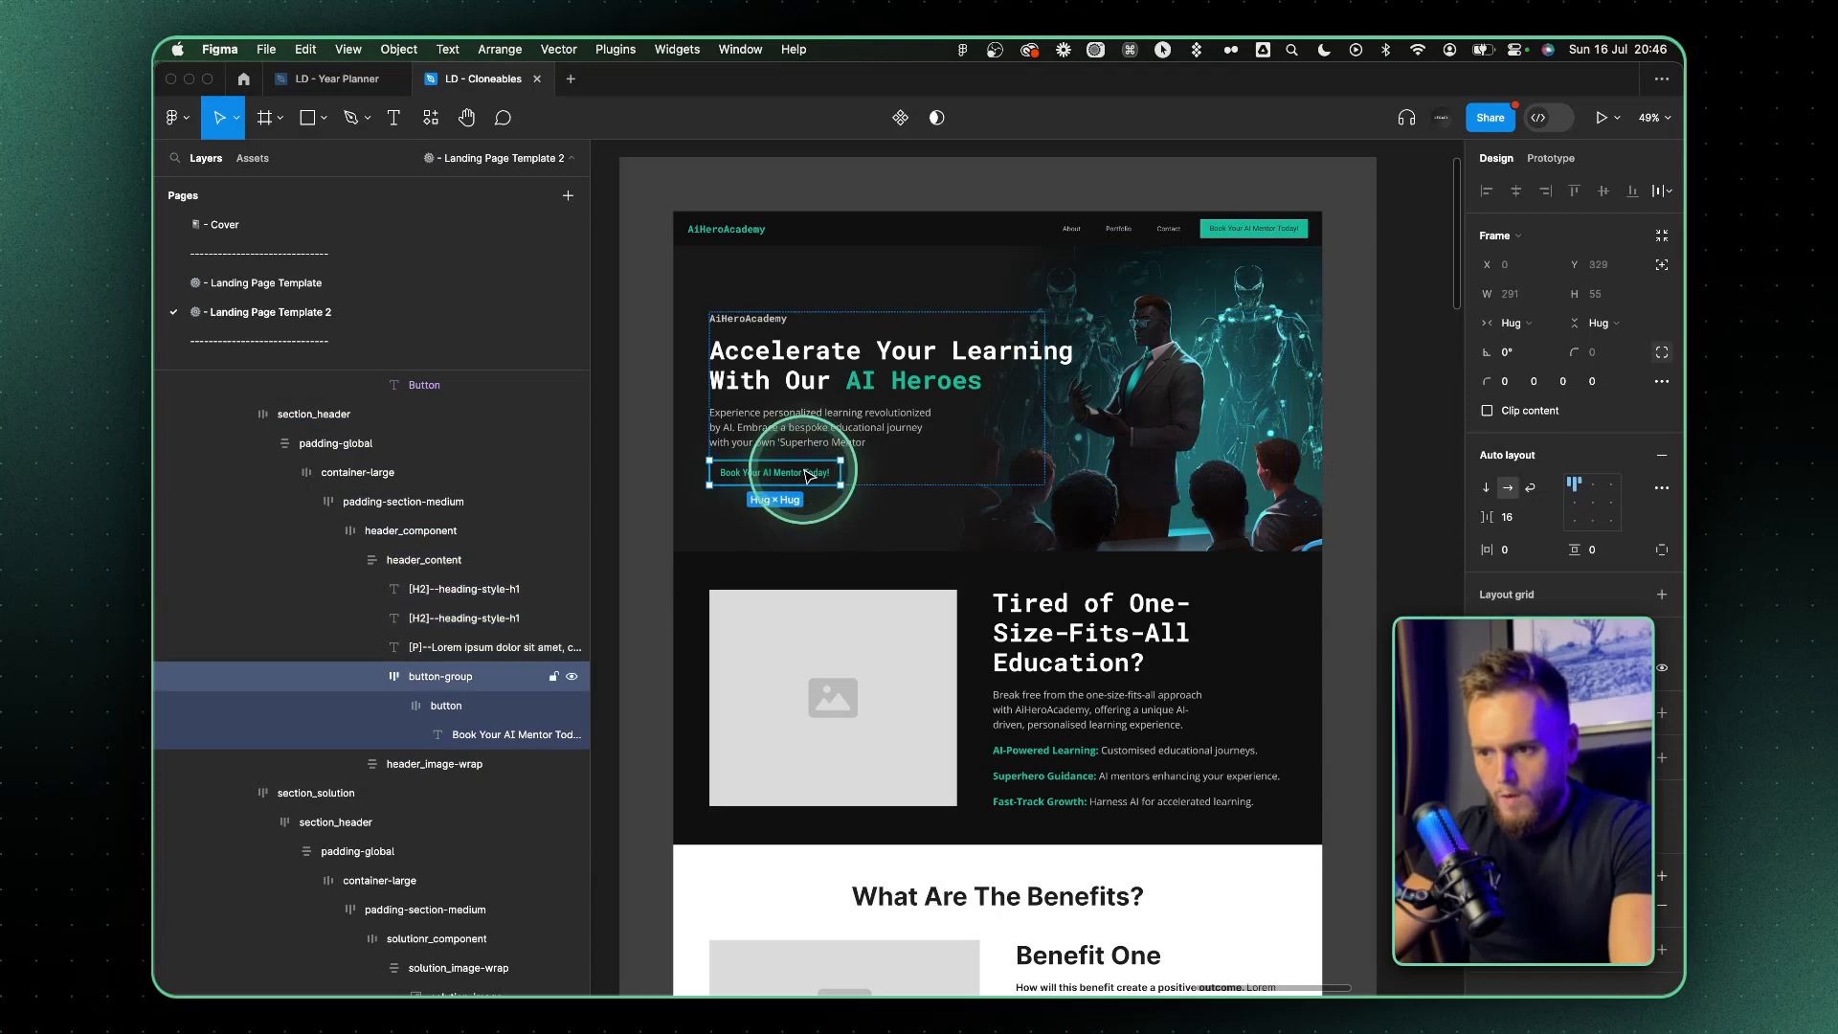
pyautogui.doubleClick(1195, 677)
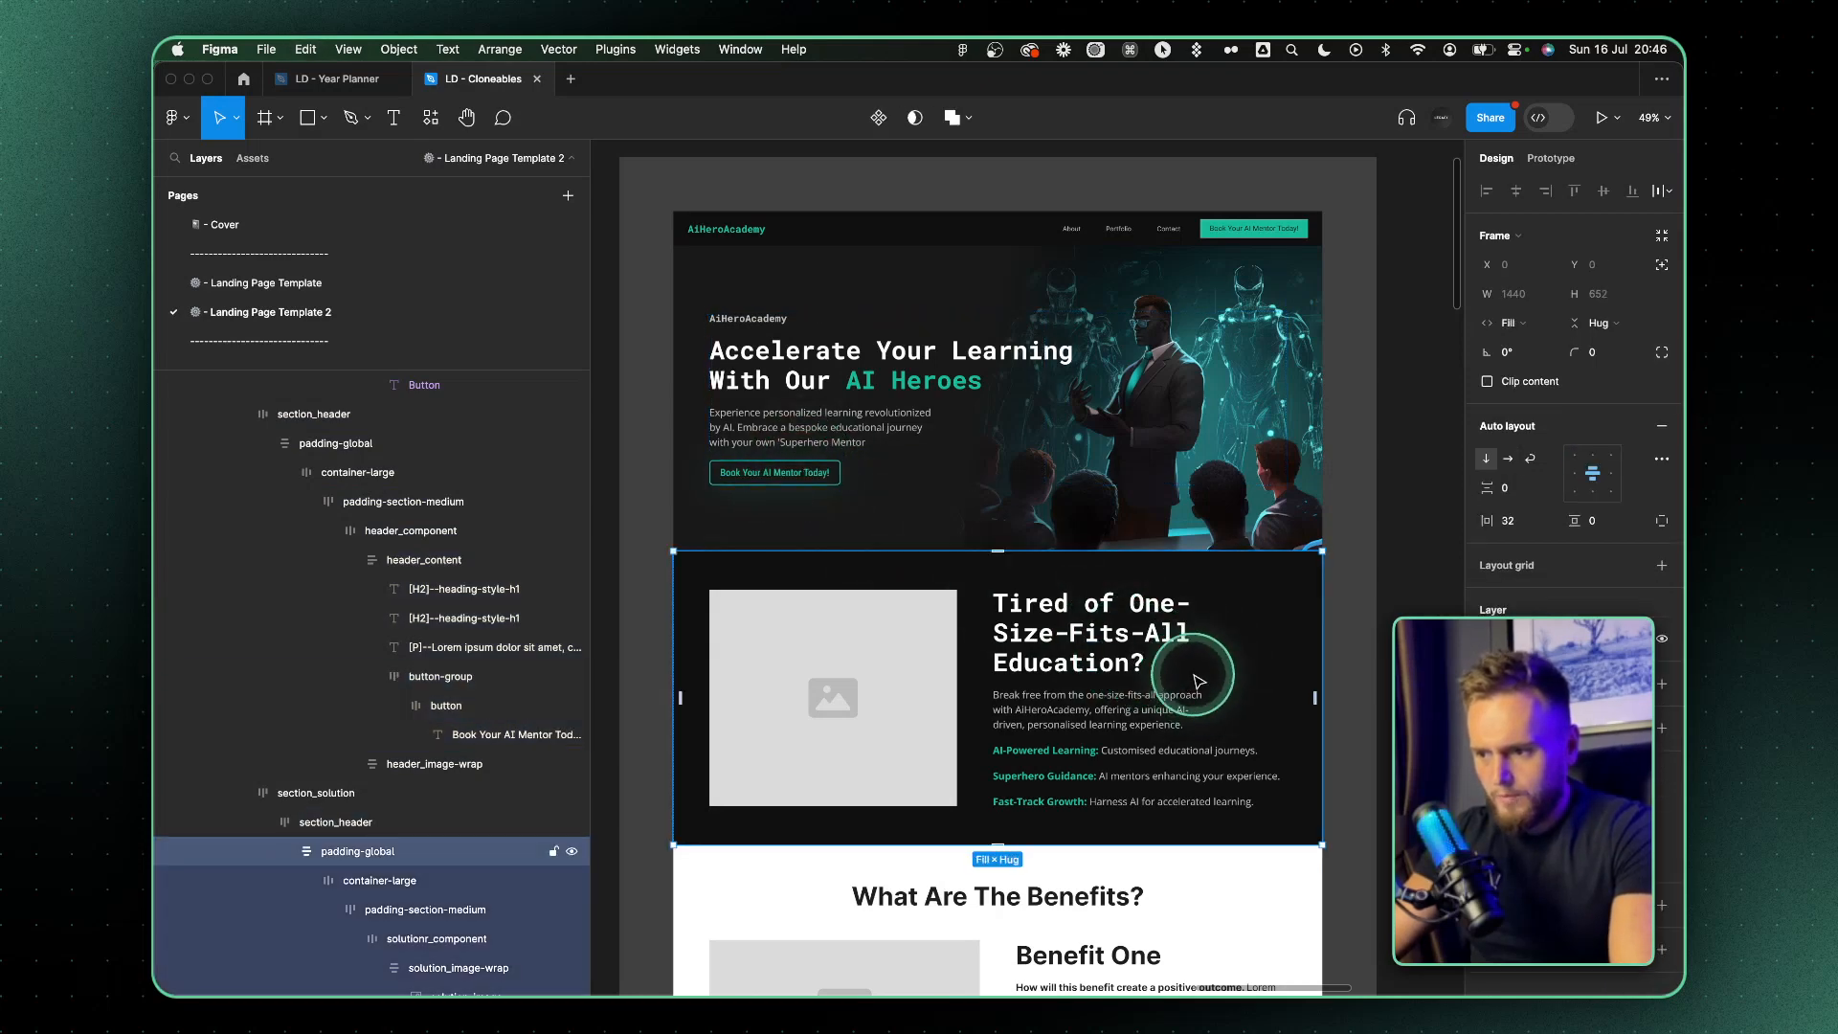
pyautogui.doubleClick(1195, 677)
# Switch to Discord, preview the generated teal textbook images and request variations of the third one
pyautogui.hotkey('ctrl', 'Right')
pyautogui.click(741, 659)
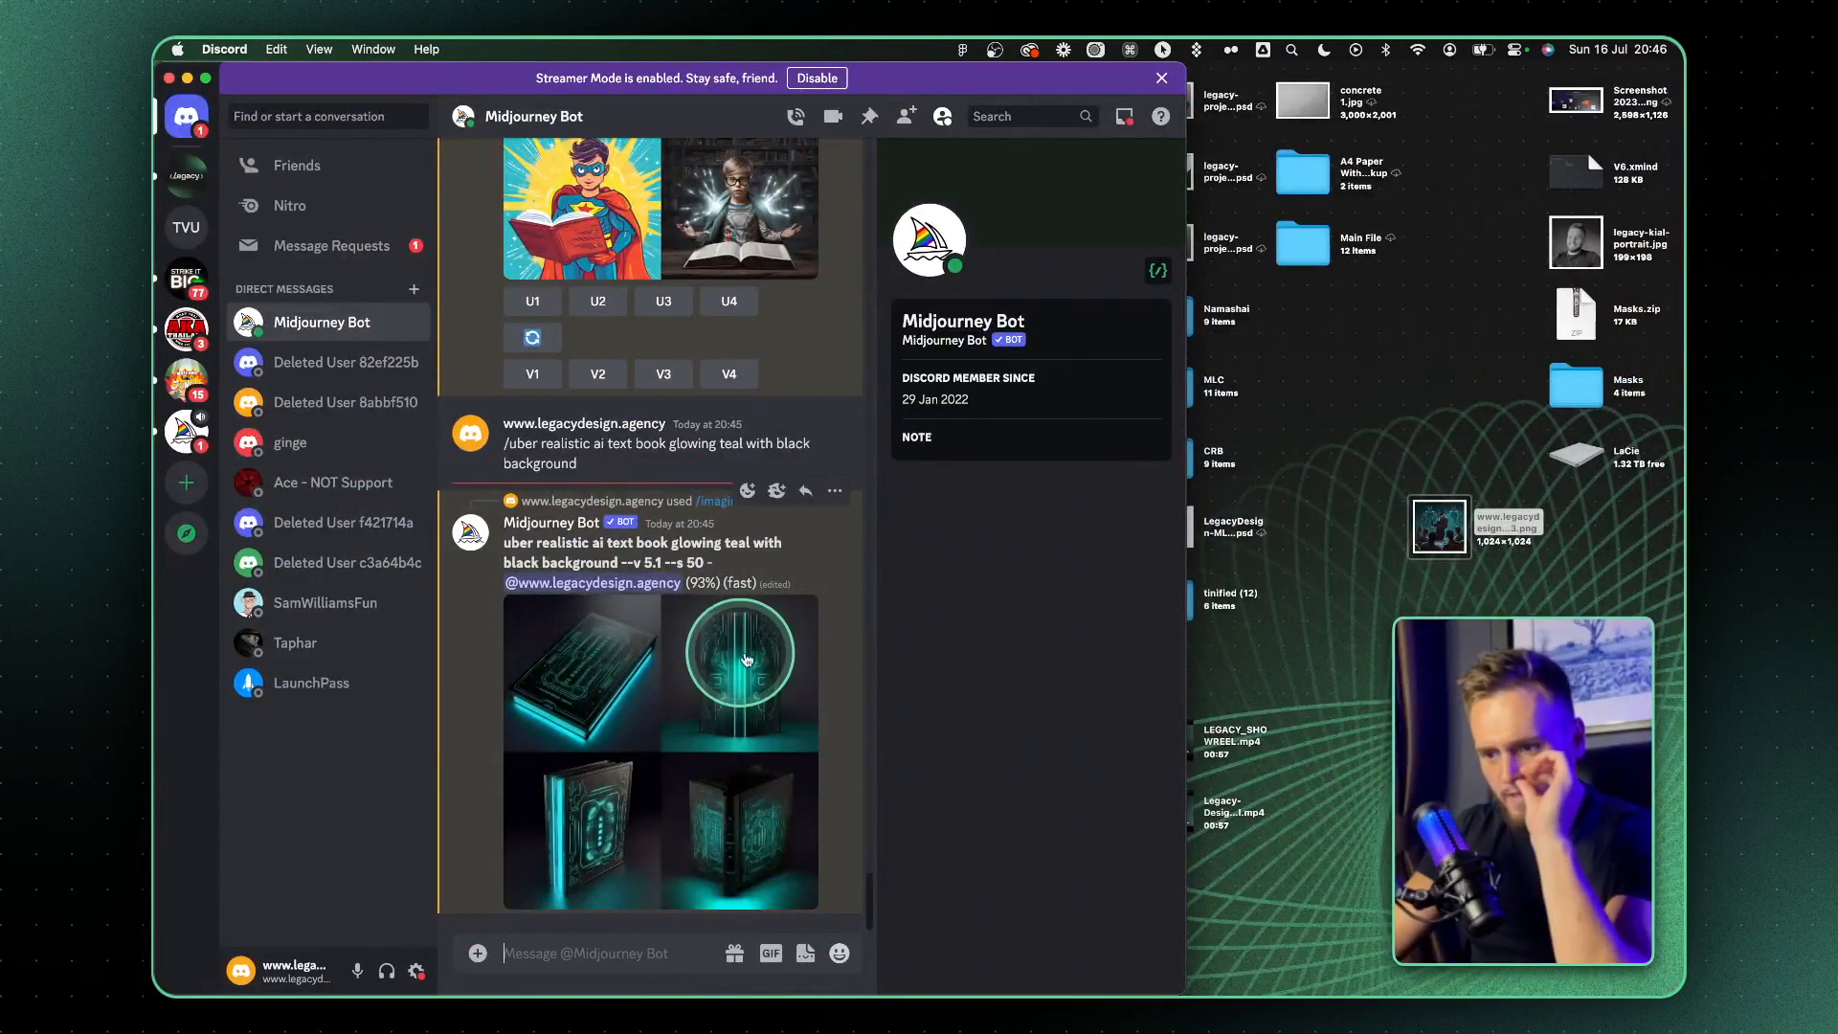
pyautogui.click(634, 802)
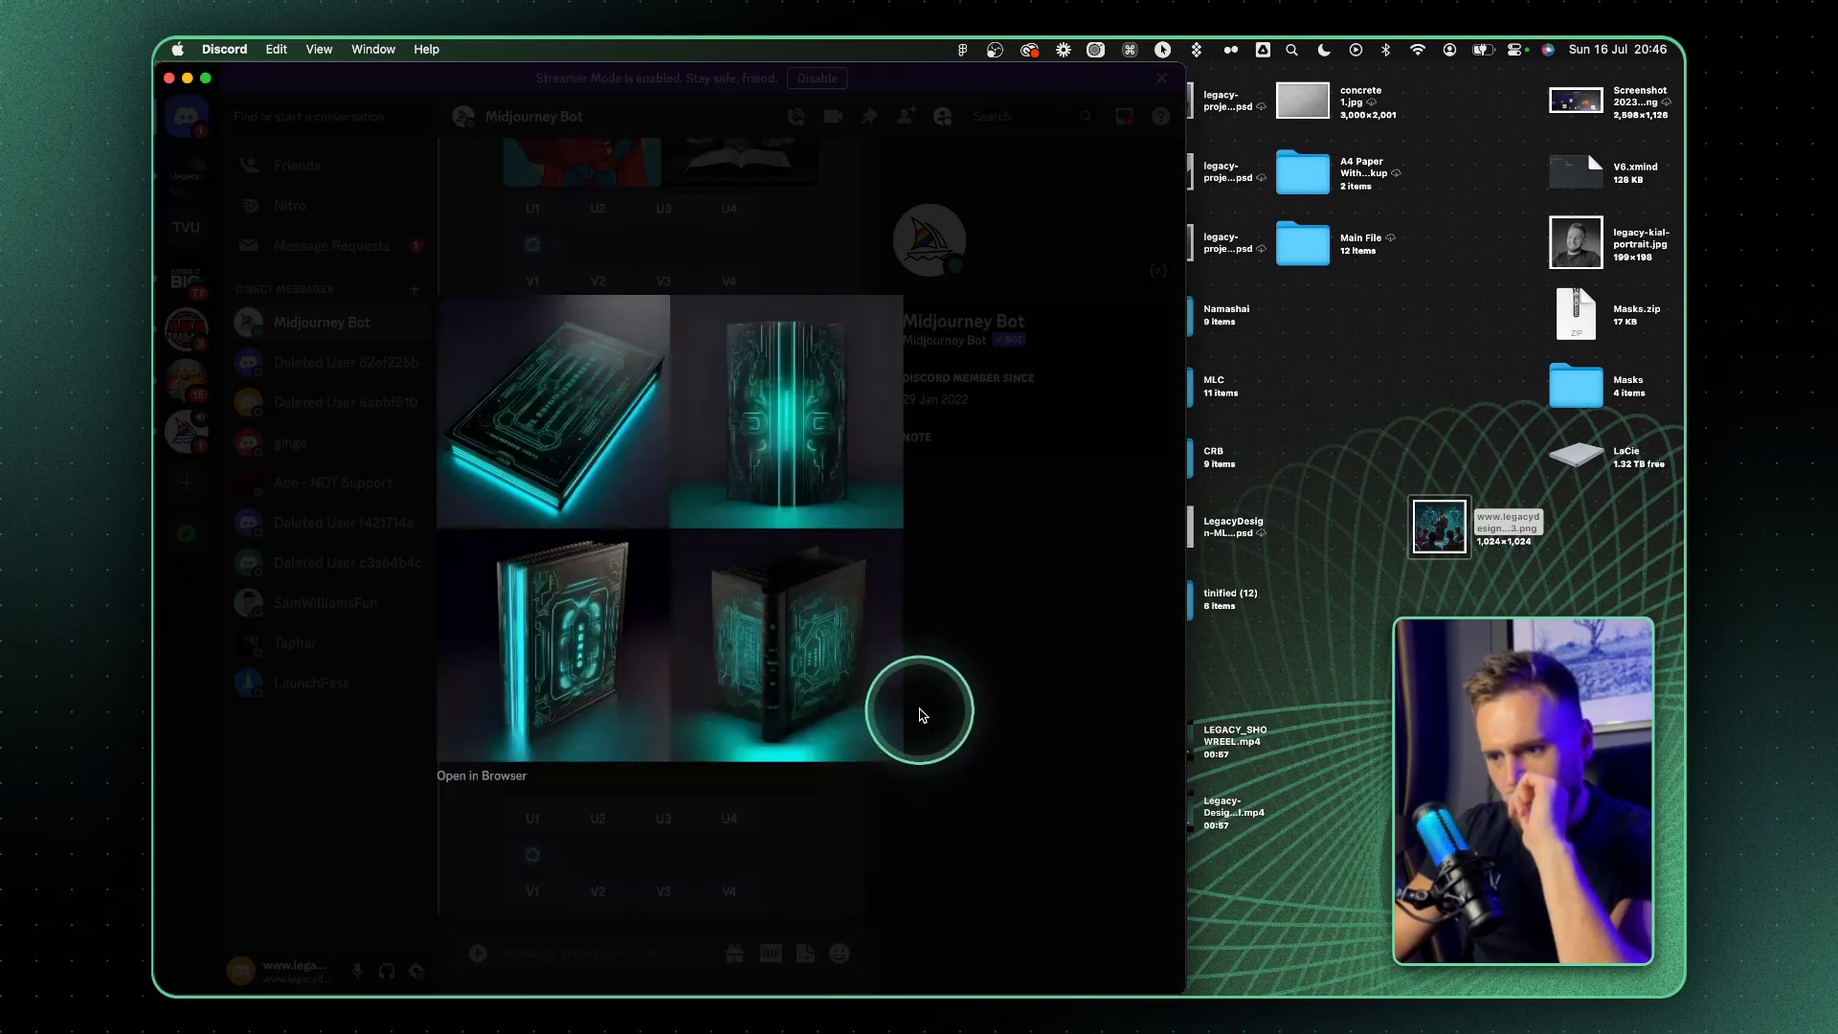
pyautogui.click(991, 696)
pyautogui.click(633, 712)
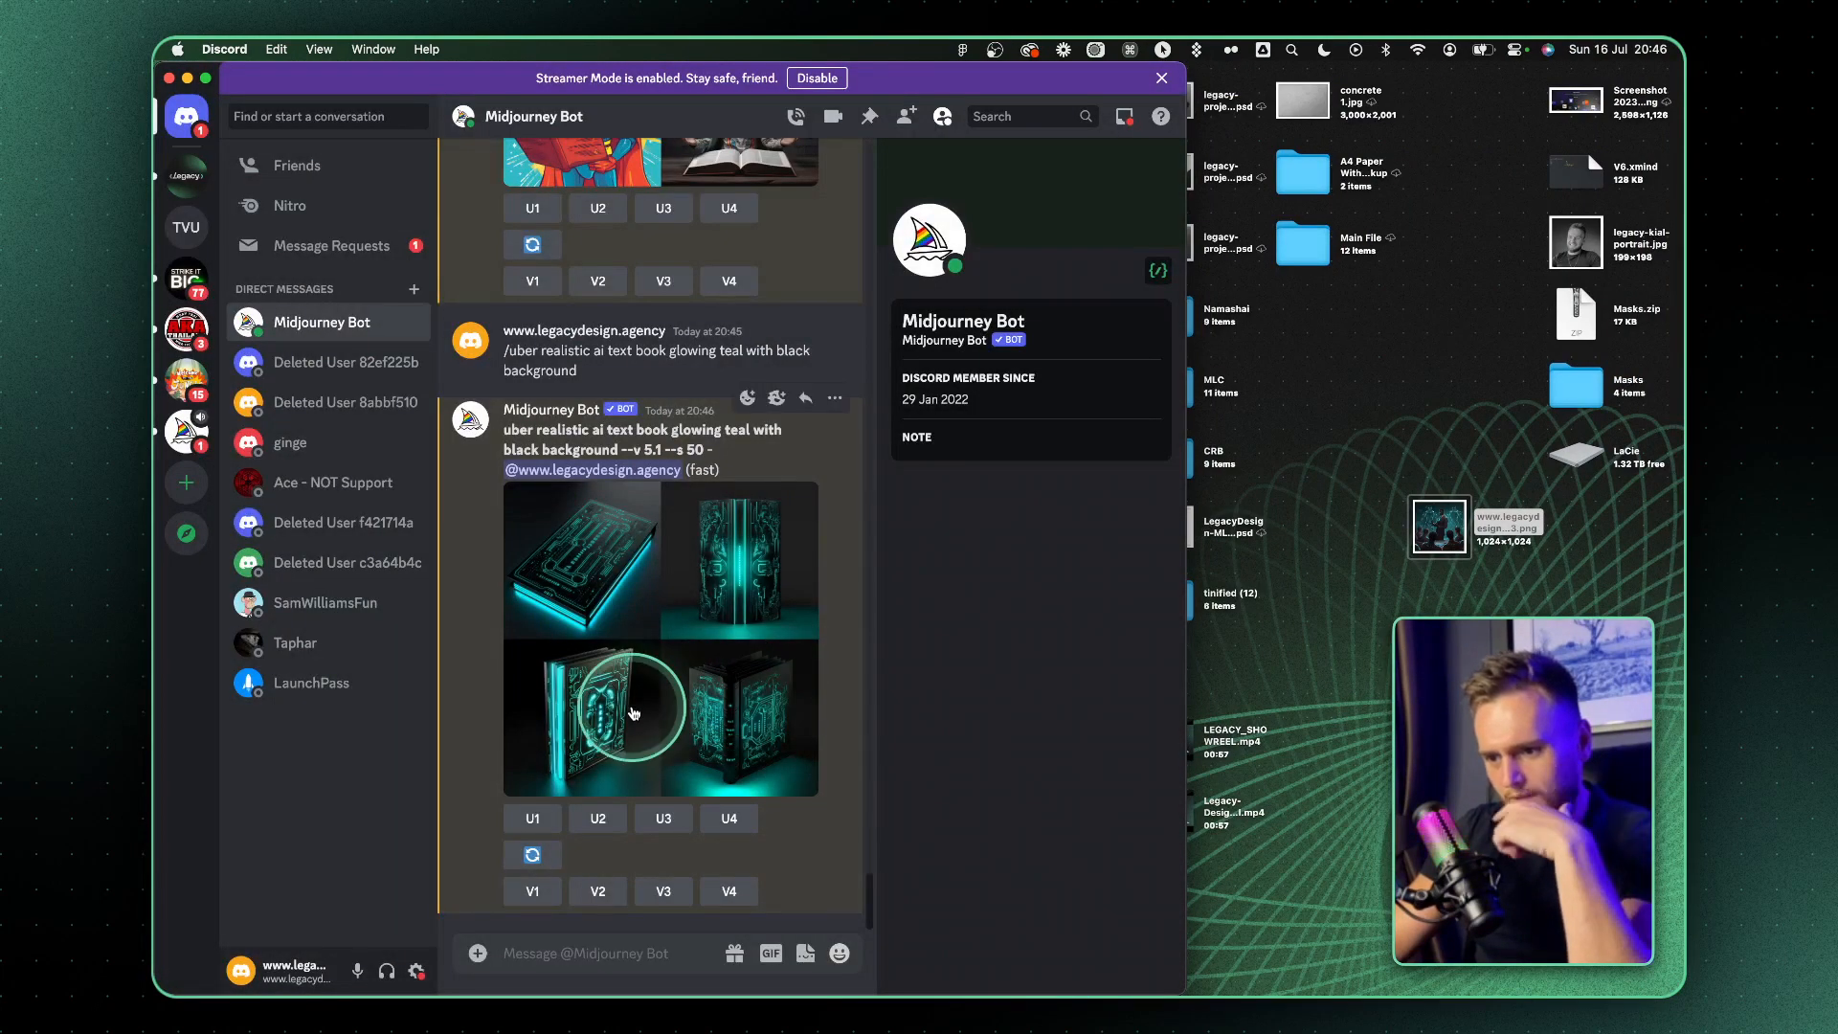
pyautogui.click(766, 712)
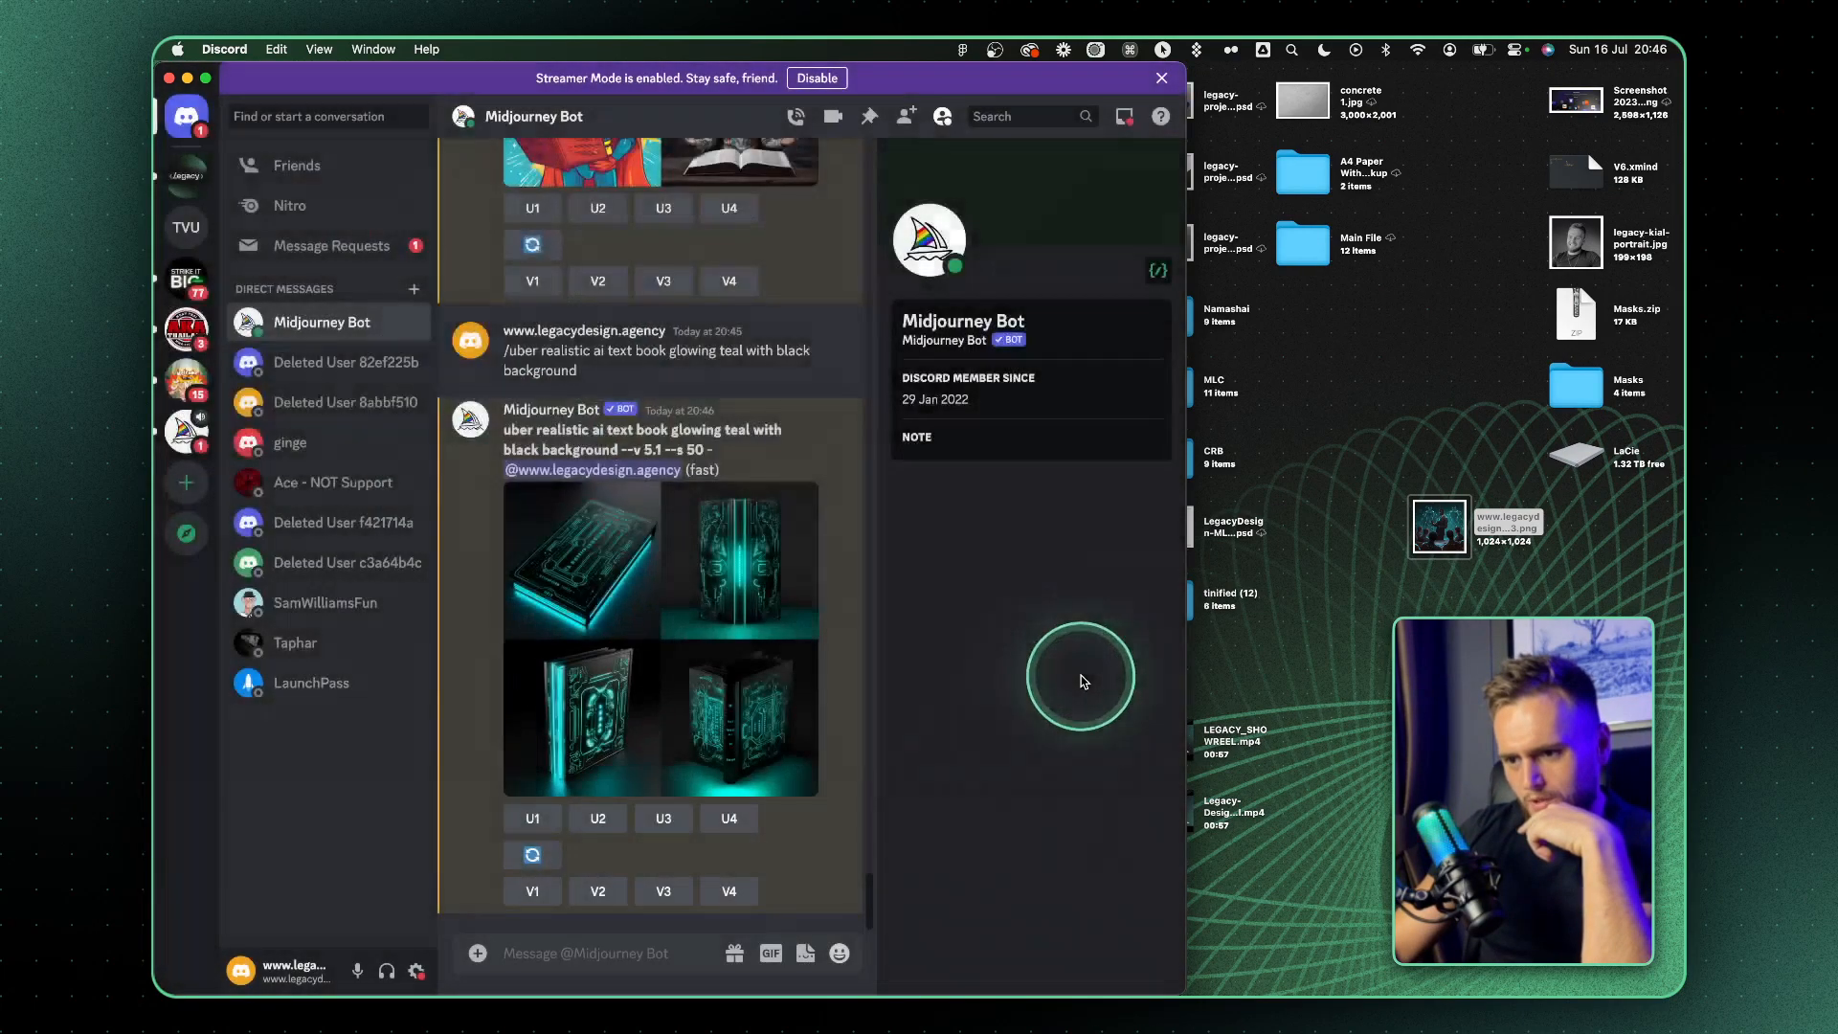
pyautogui.click(565, 739)
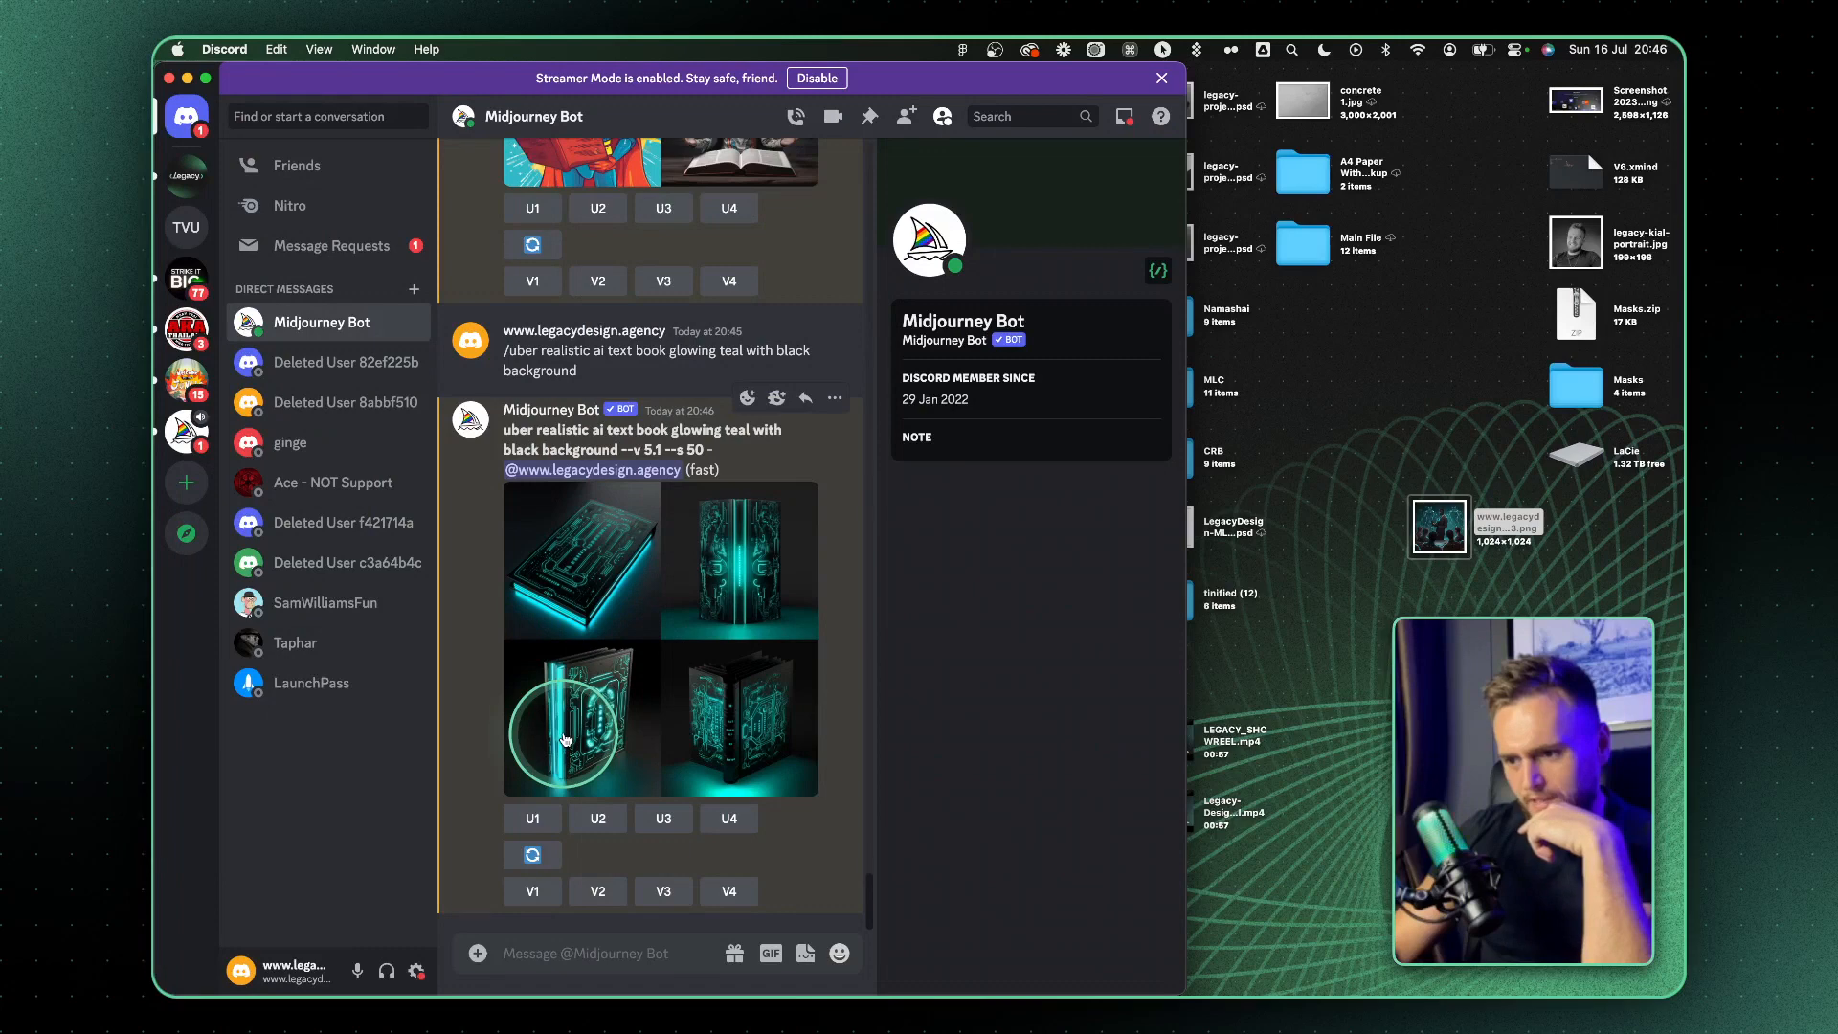
pyautogui.click(659, 892)
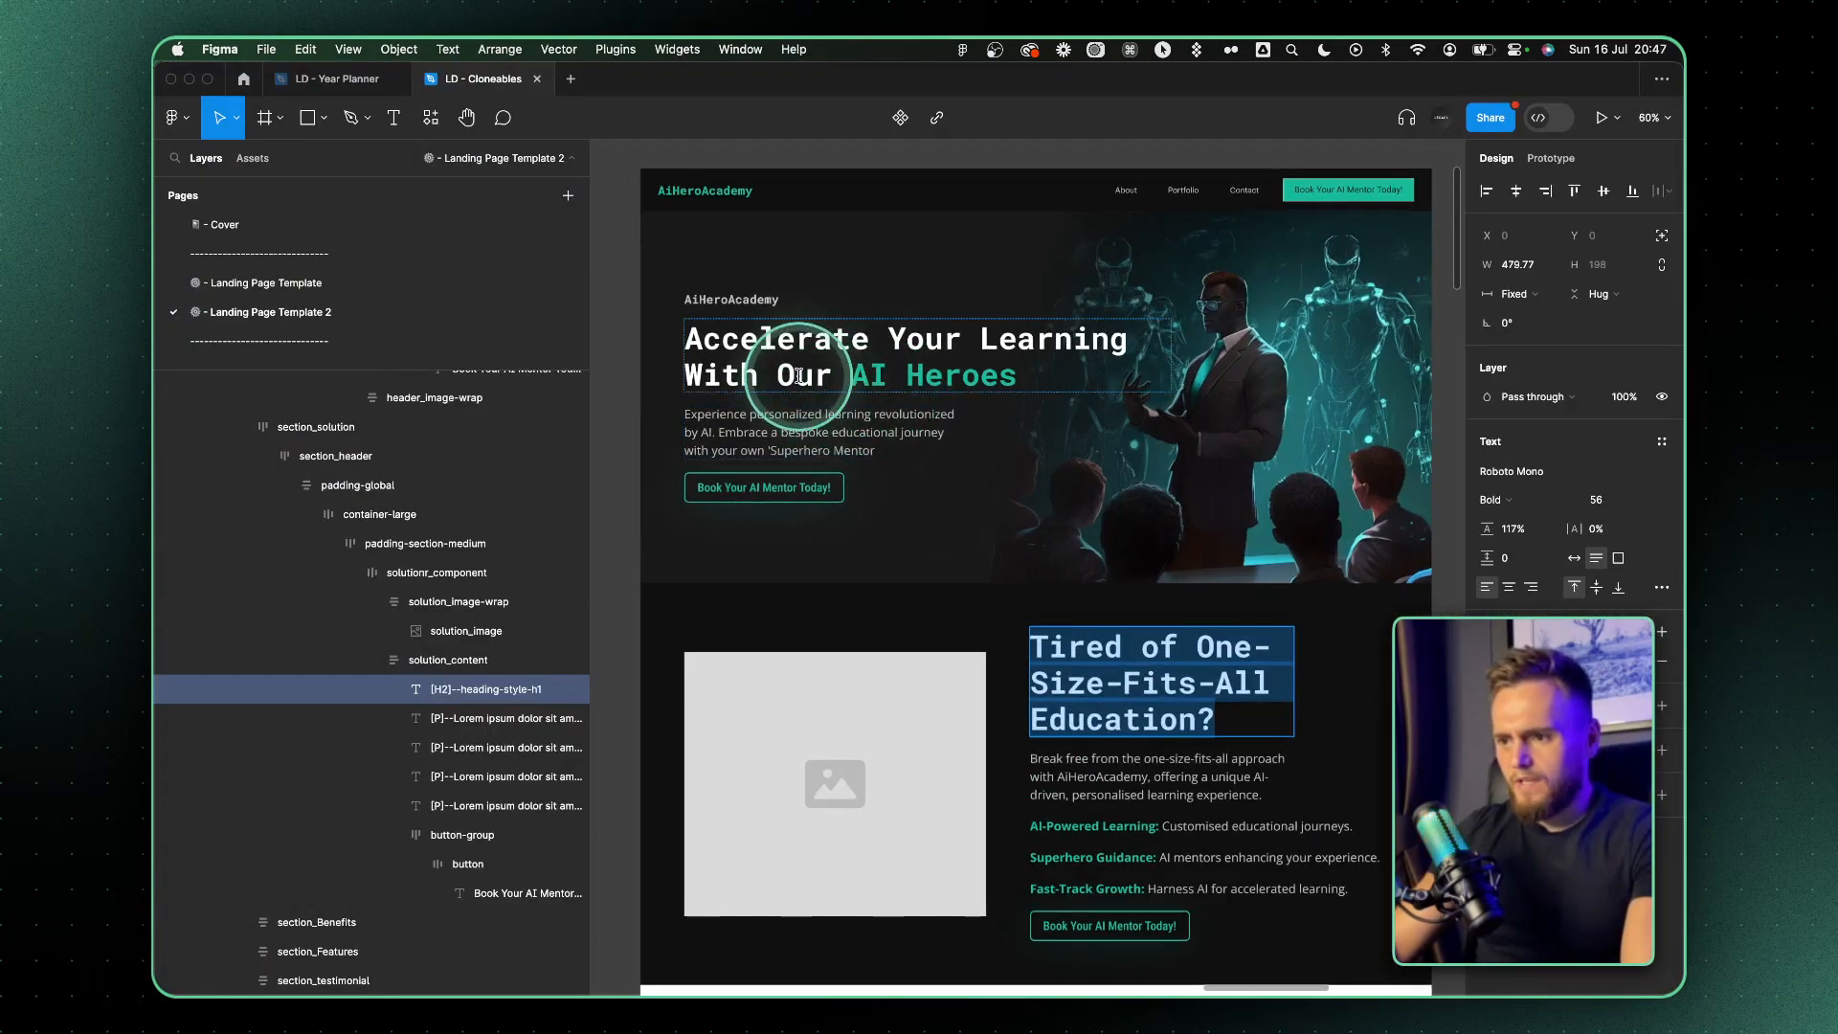
# Replace "Heroes" with "Academy" in the hero heading so it reads "Accelerate Your Learning With Our AI Academy"
pyautogui.scroll(5, 799, 377)
pyautogui.scroll(-2, 1006, 377)
pyautogui.scroll(2, 995, 375)
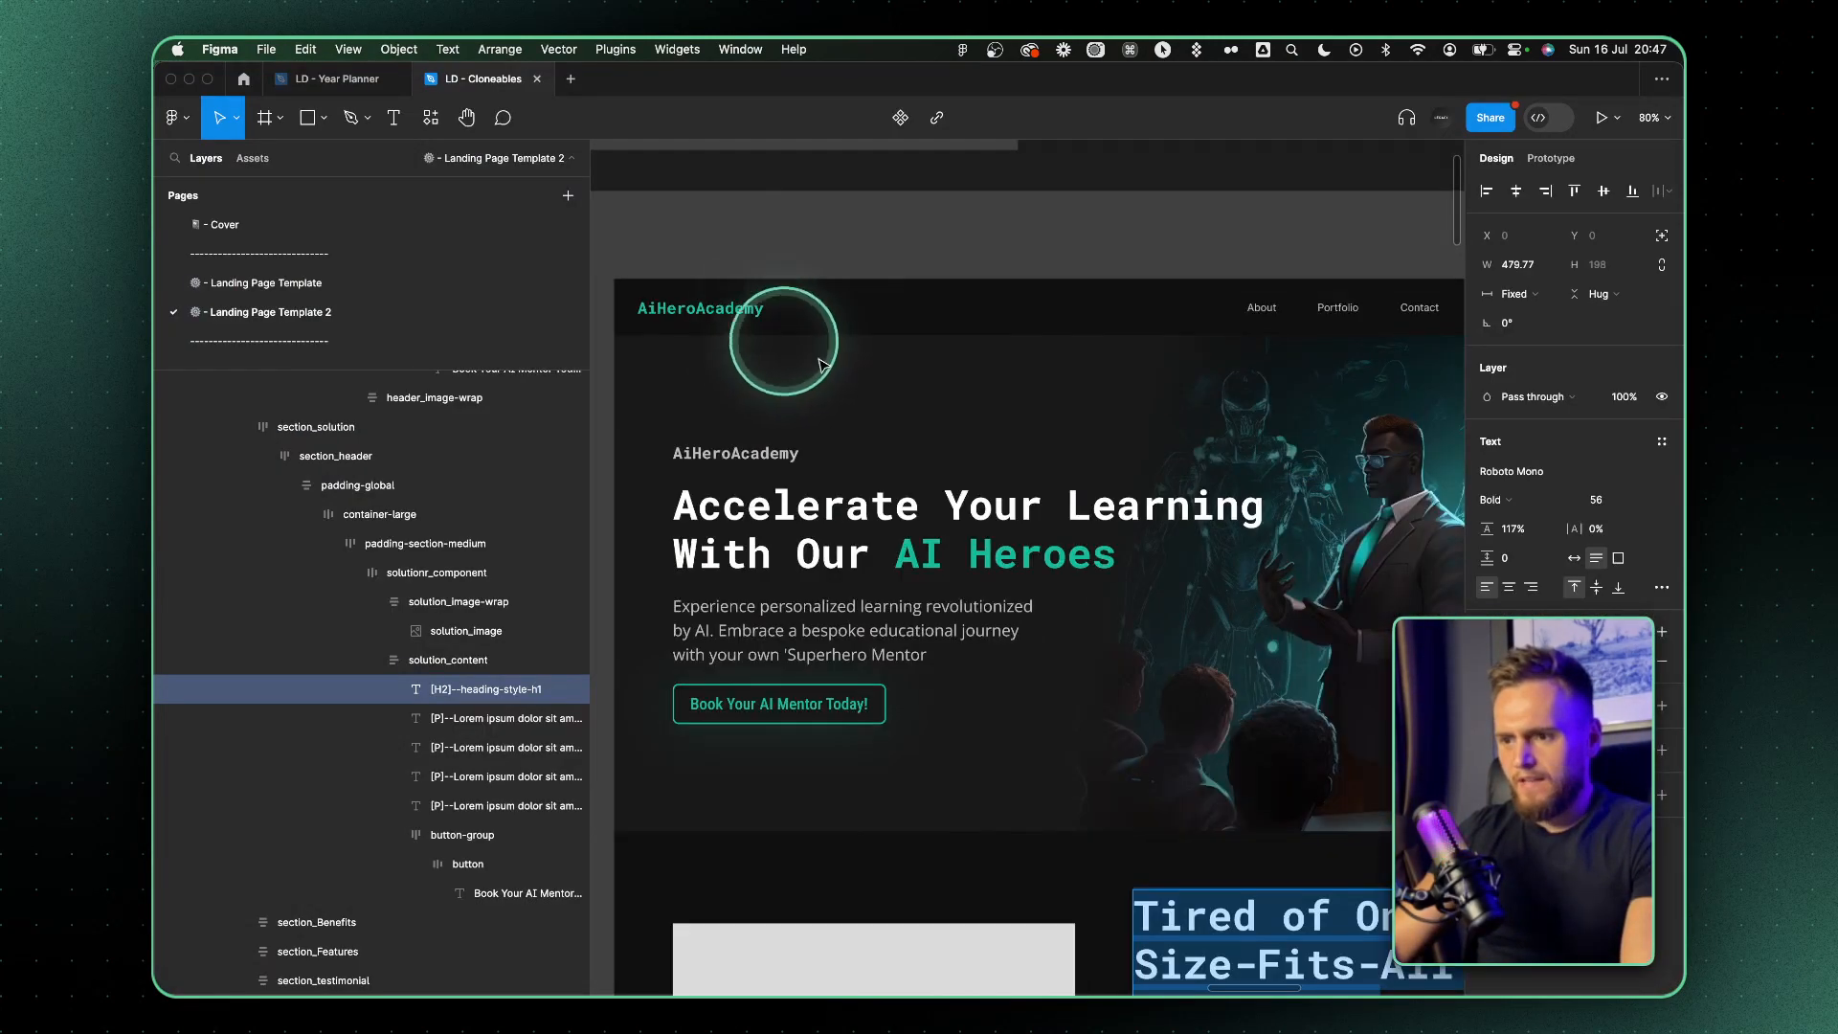
pyautogui.tripleClick(1021, 562)
pyautogui.doubleClick(910, 530)
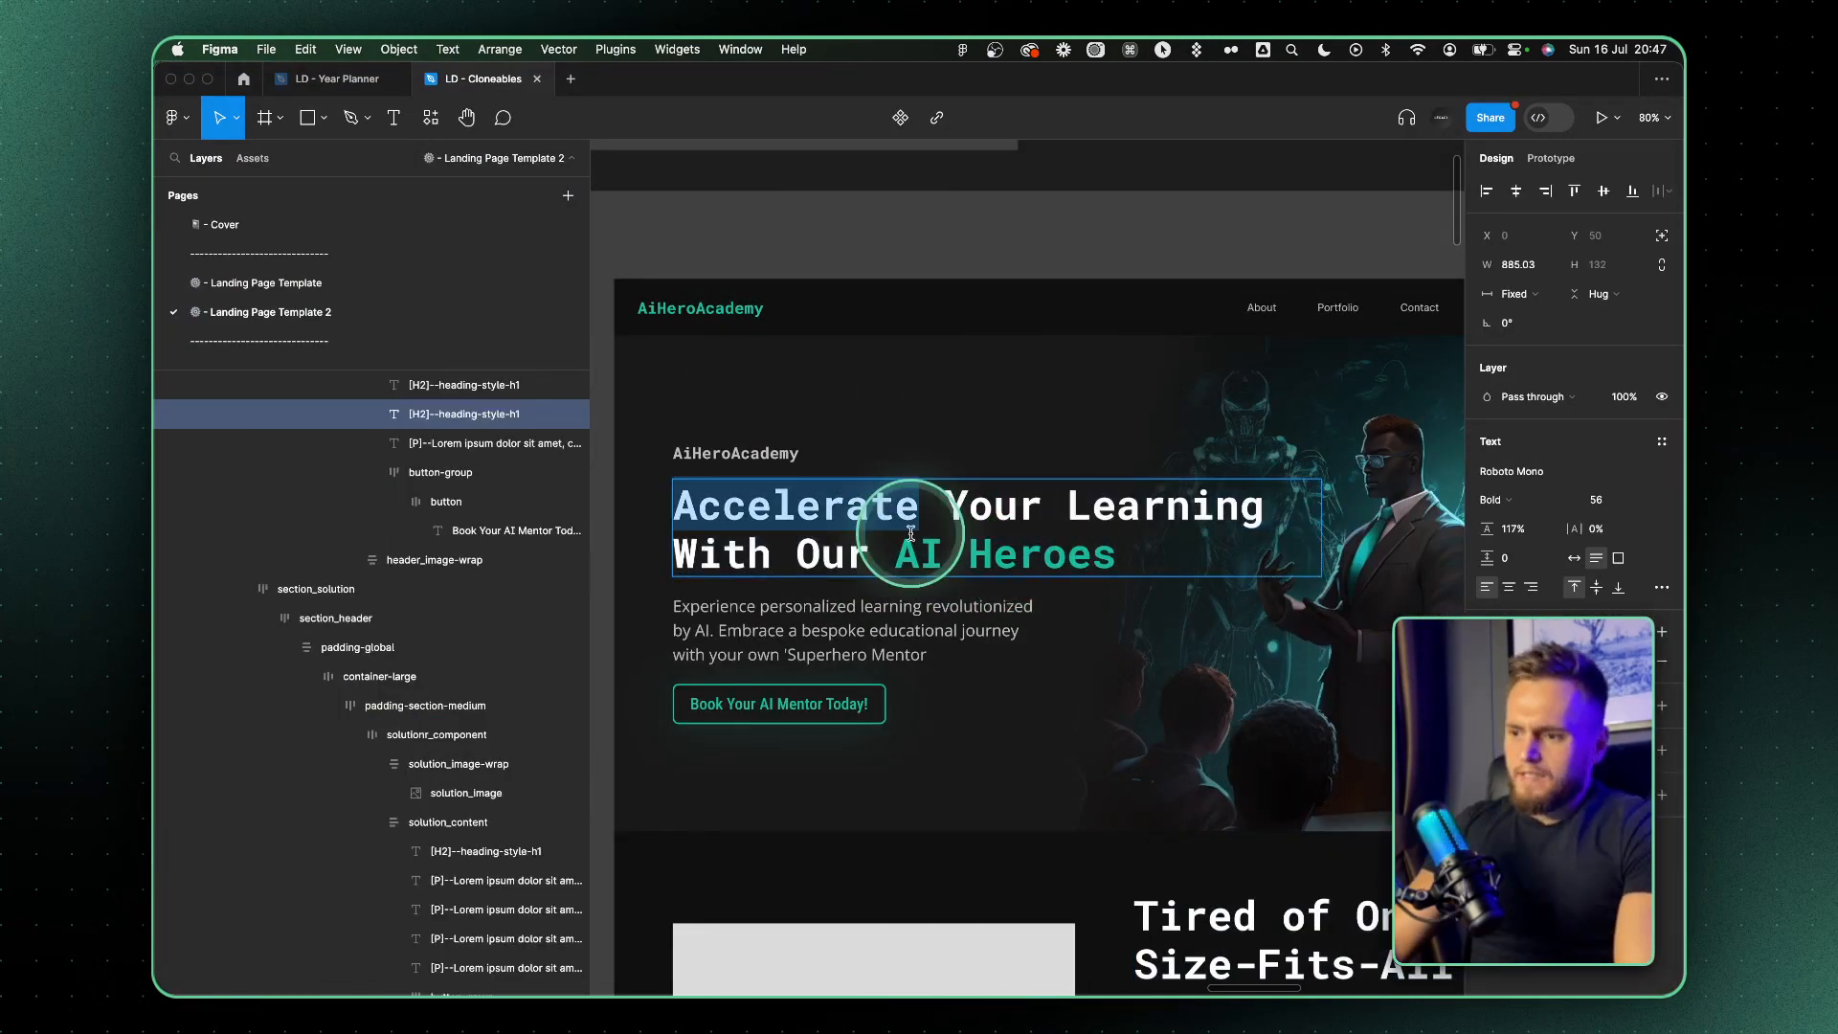
pyautogui.doubleClick(723, 554)
pyautogui.write('Dat')
pyautogui.press('super+z')
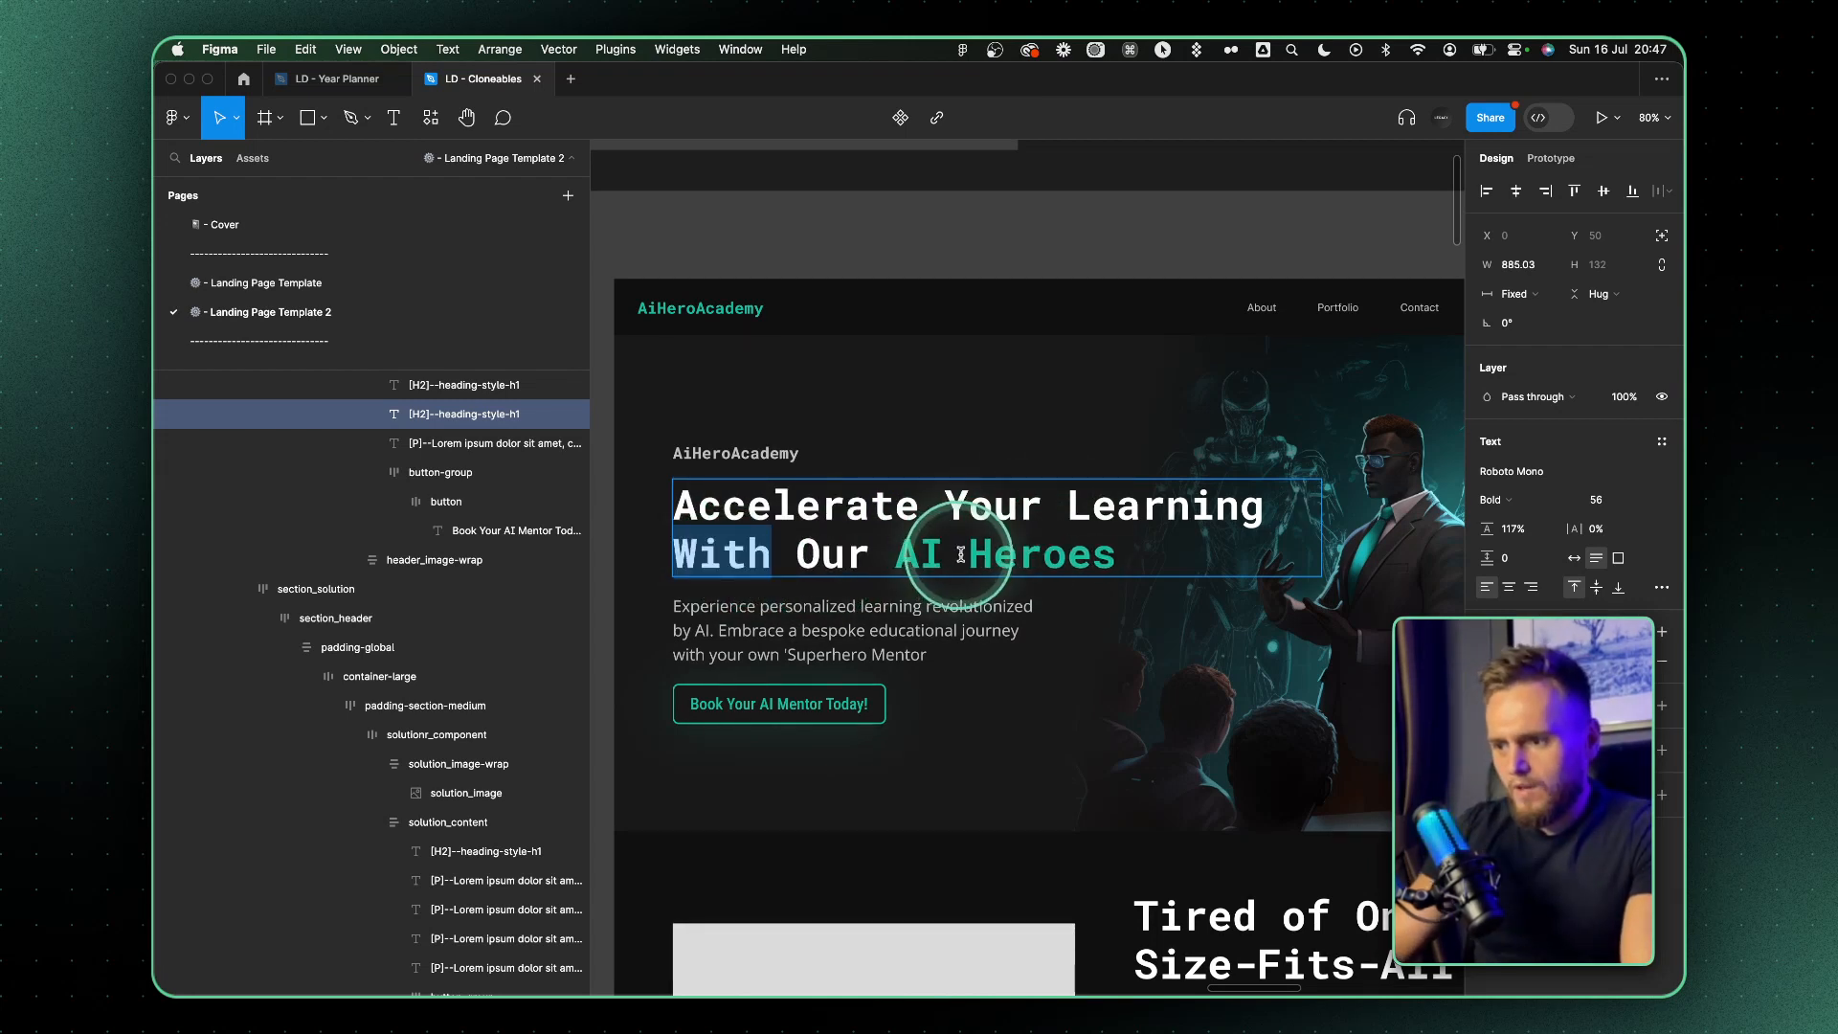
pyautogui.doubleClick(1003, 563)
pyautogui.write('Academy Data')
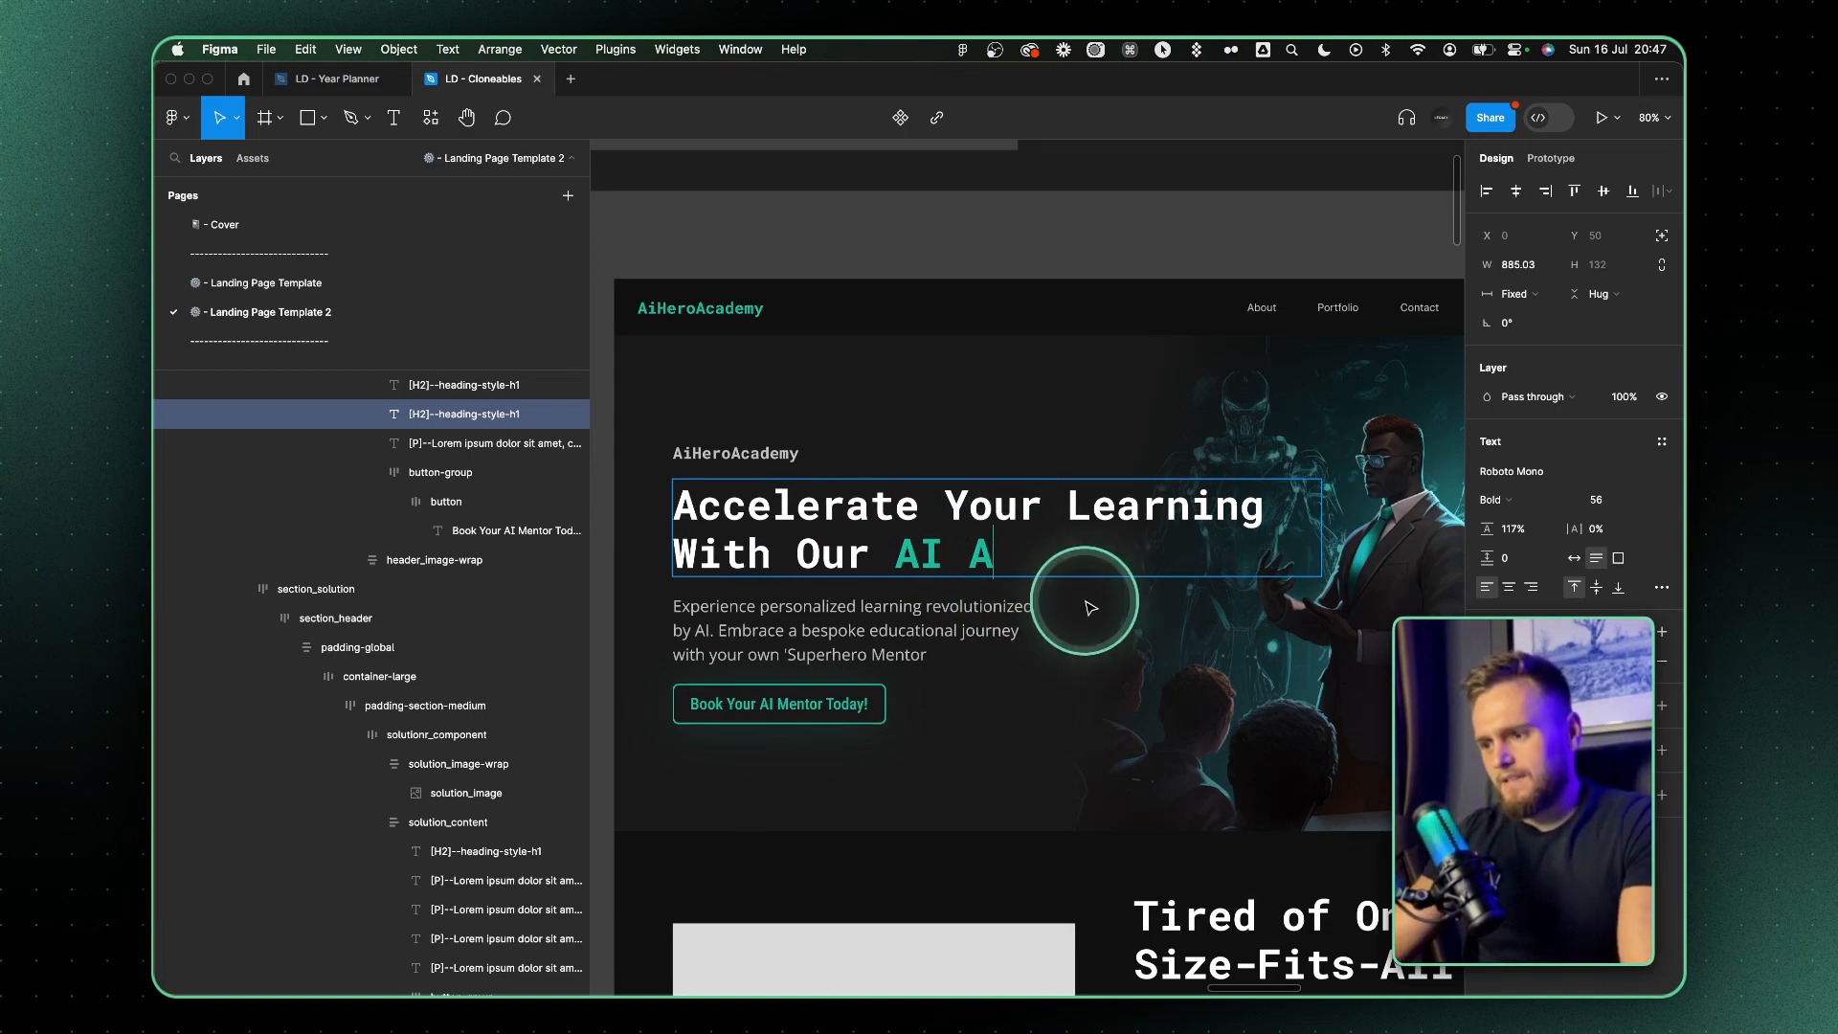
# Return to Discord, preview the textbook variations and upscale the first image
pyautogui.hotkey('ctrl', 'Right')
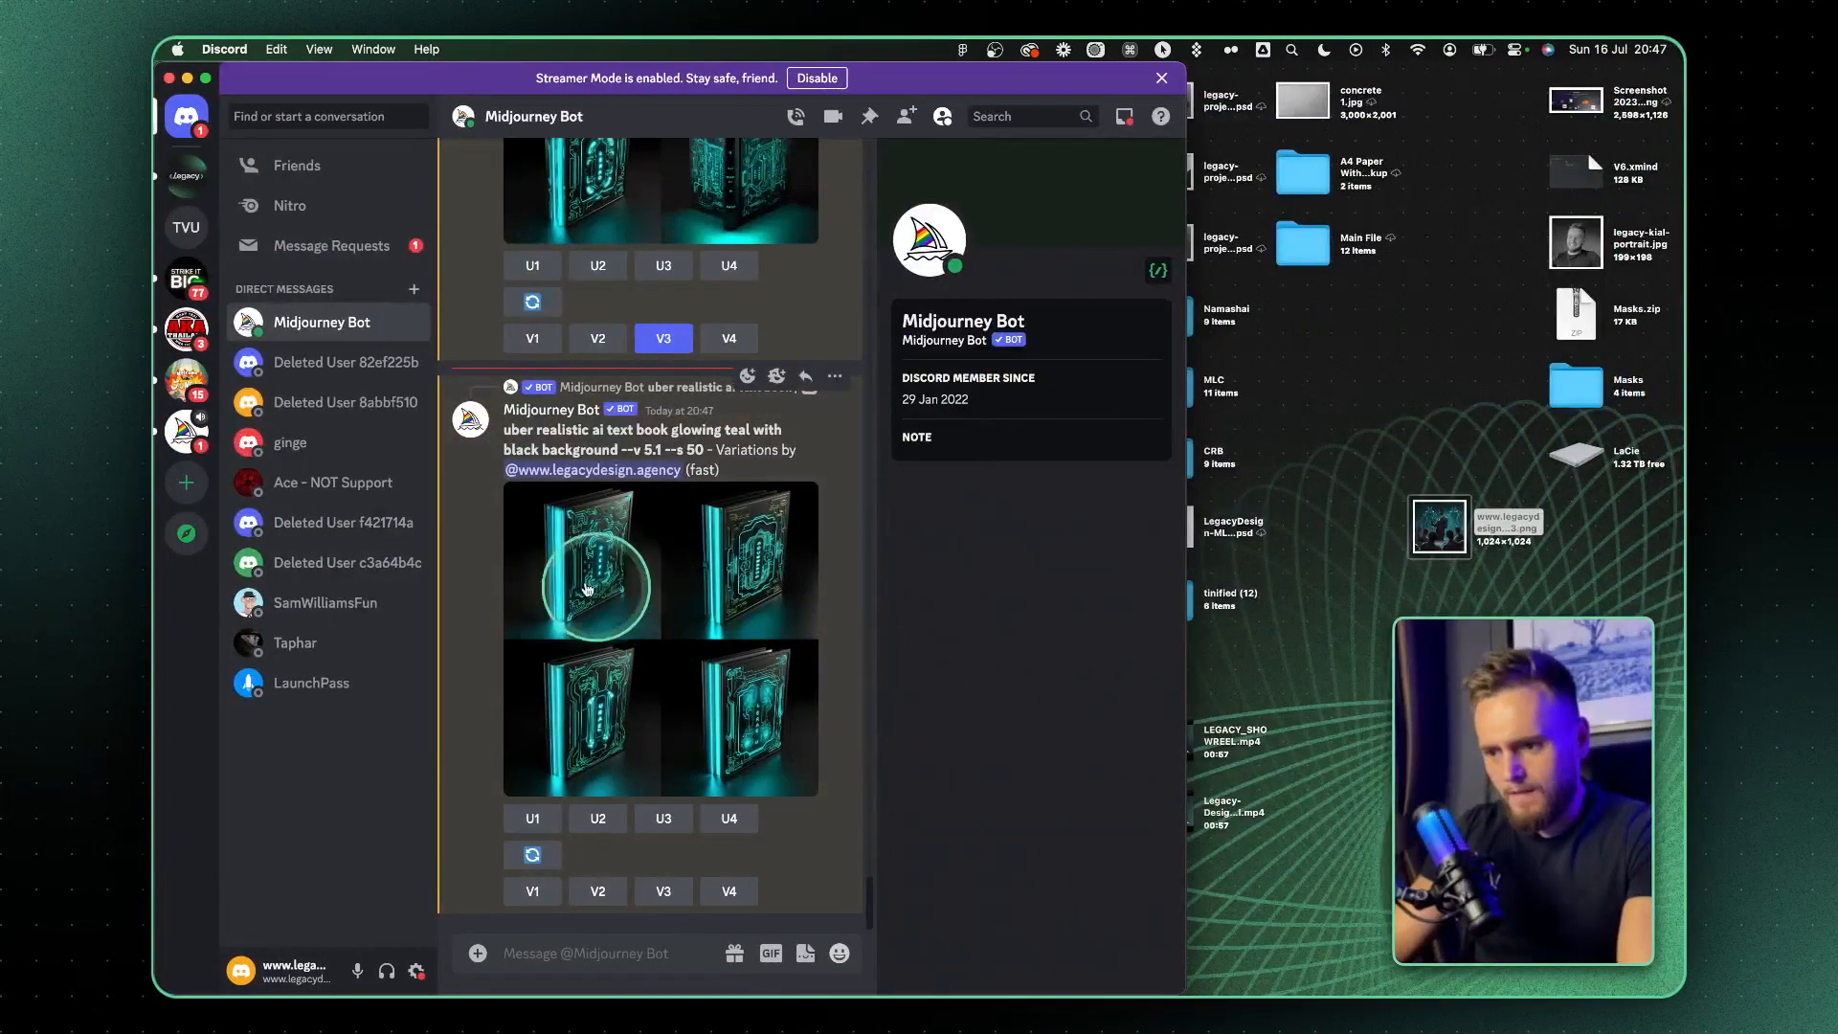
pyautogui.click(595, 586)
pyautogui.click(1149, 574)
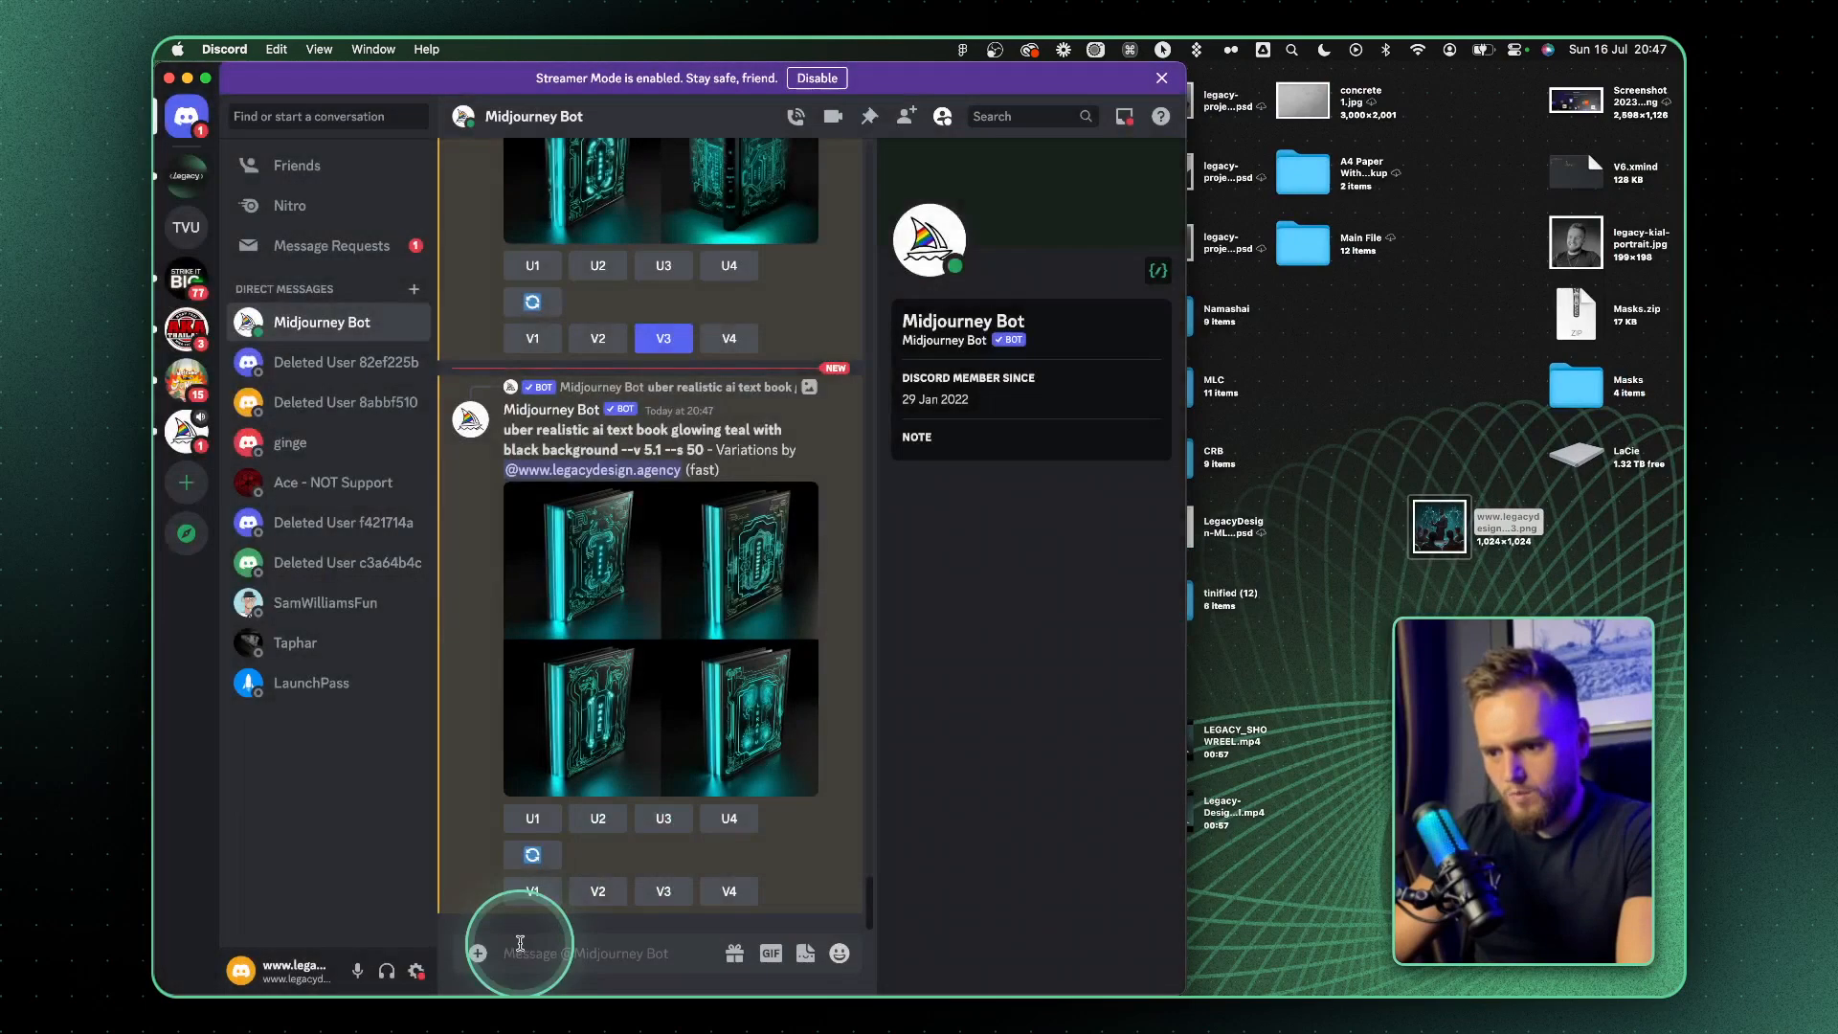
pyautogui.click(533, 891)
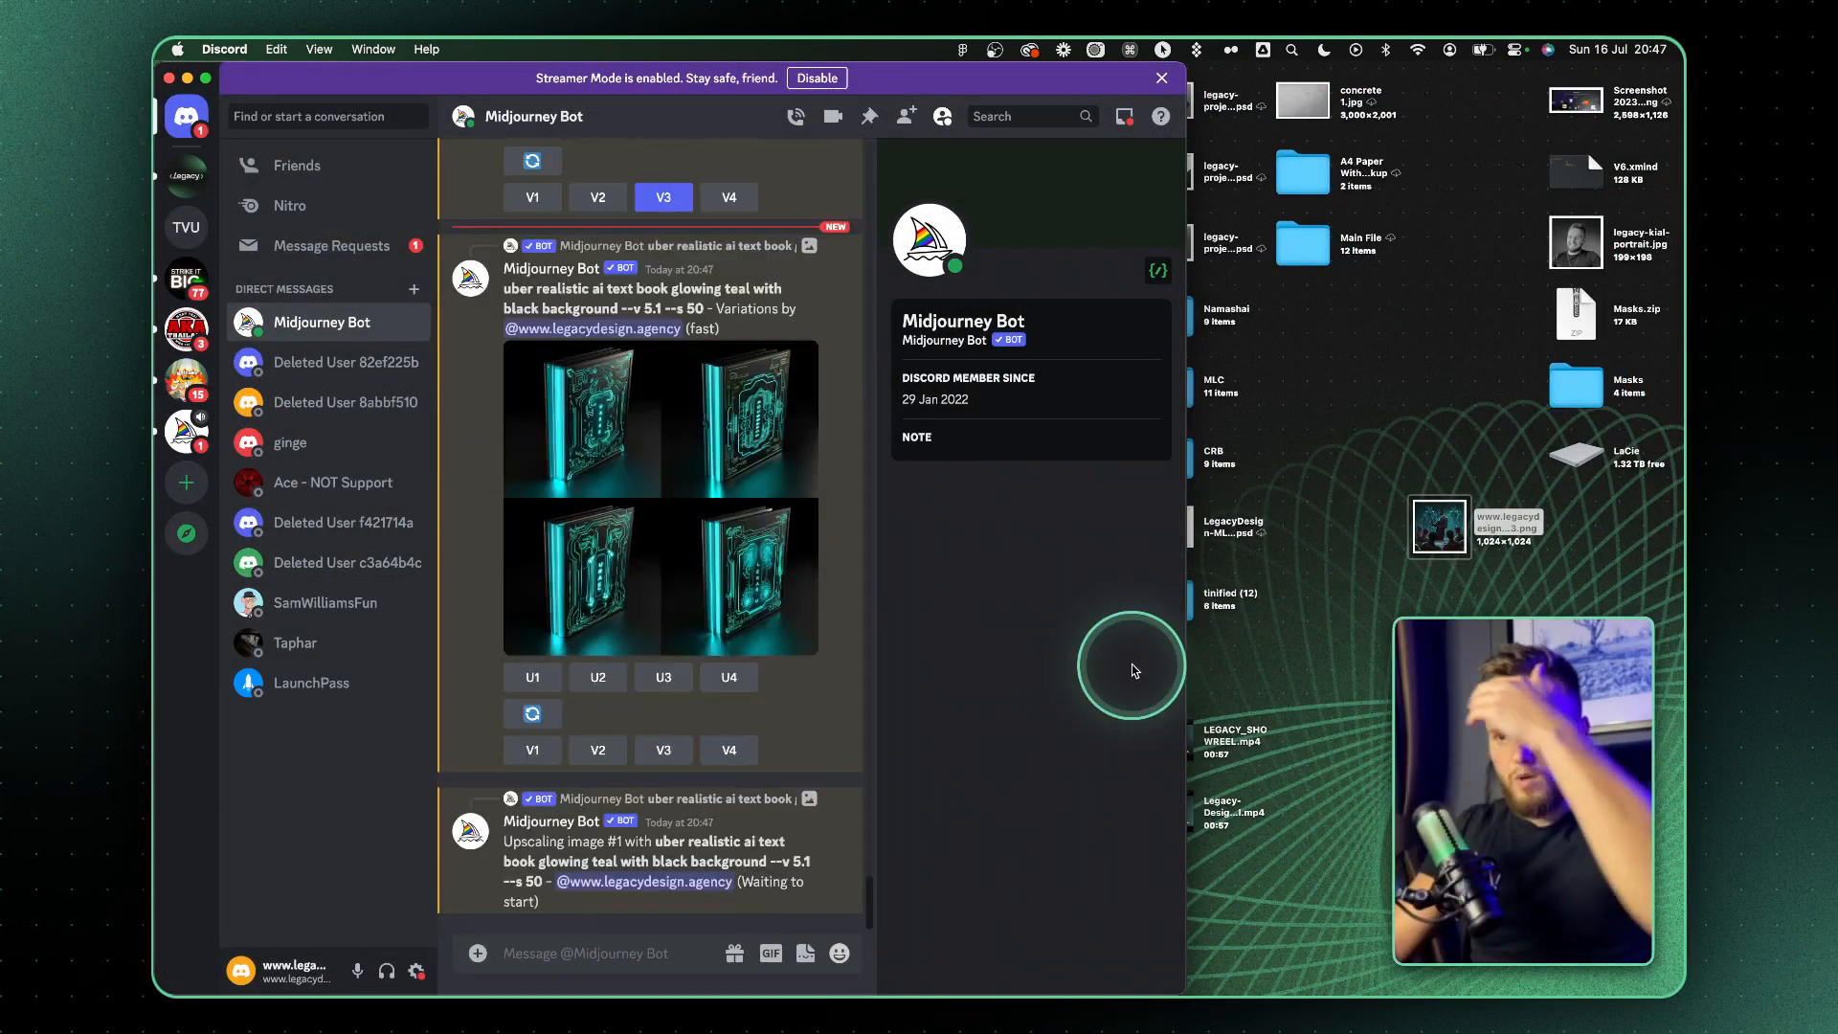
# Copy the upscaled glowing book image and paste it onto the Figma canvas near the hero artwork
pyautogui.click(749, 546)
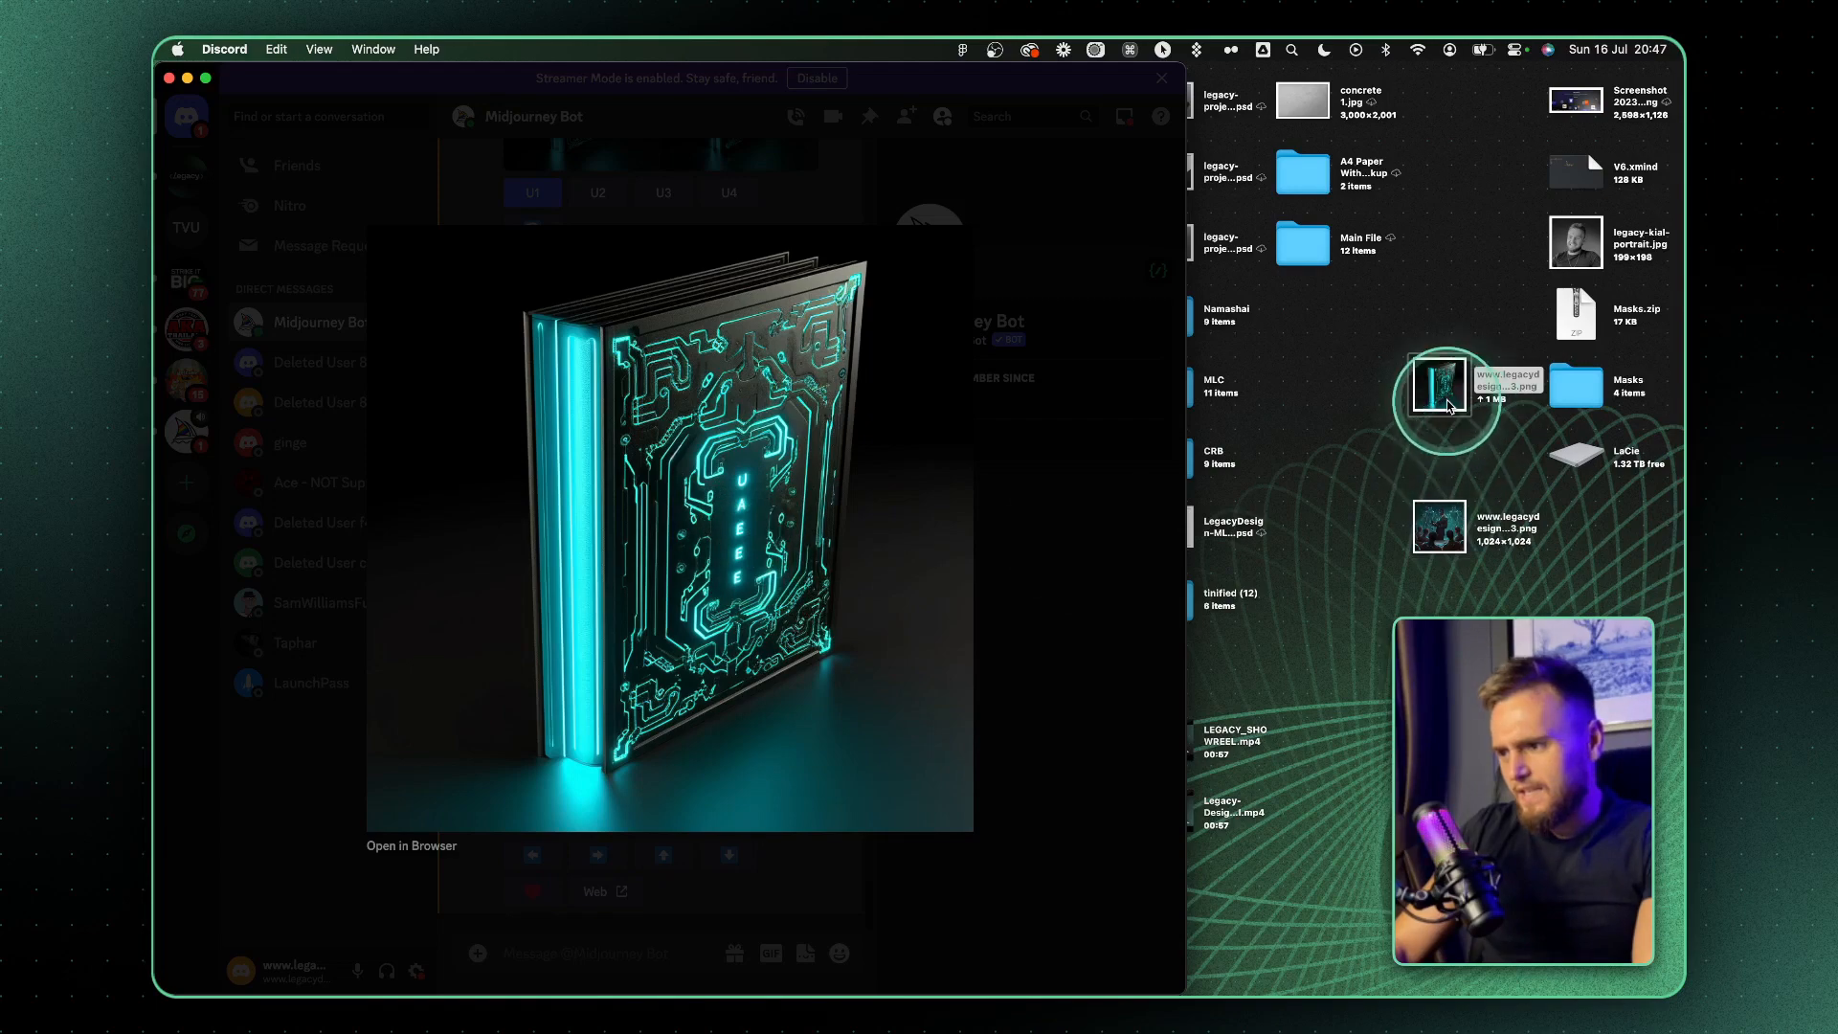
pyautogui.doubleClick(1444, 391)
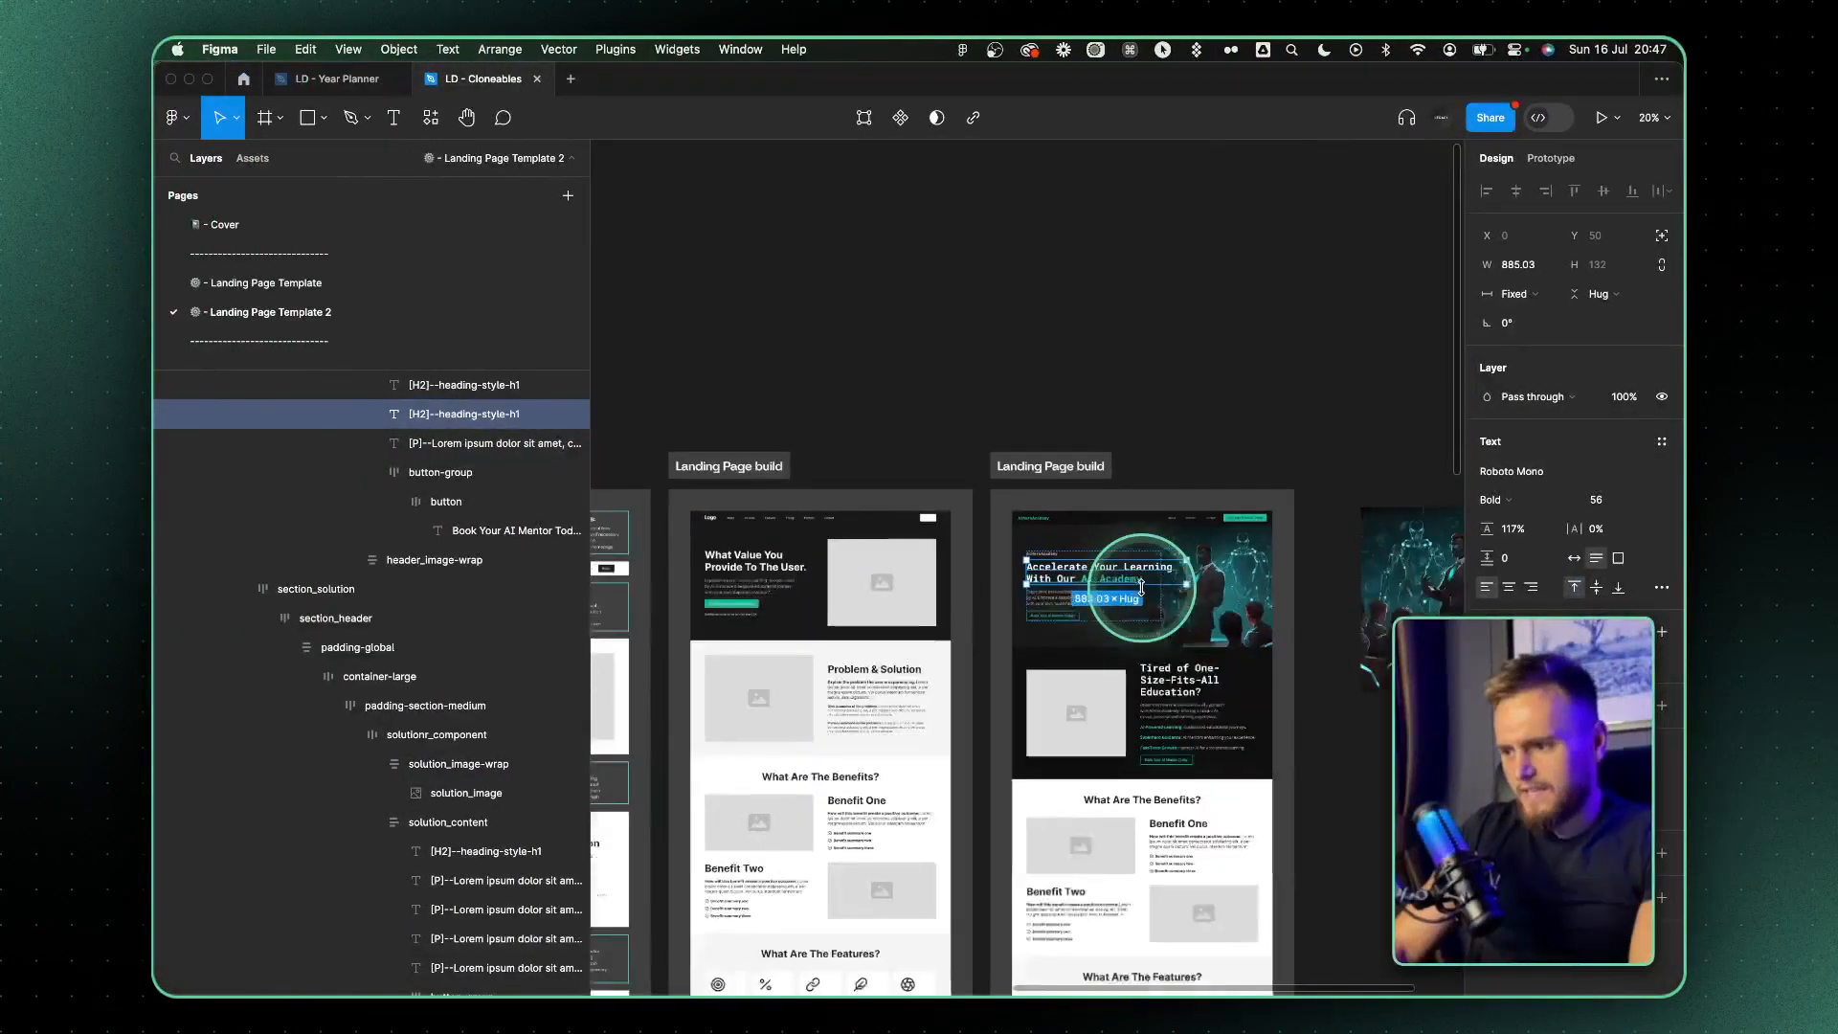
pyautogui.hscroll(5, 1141, 587)
pyautogui.scroll(-1, 1141, 587)
pyautogui.click(1131, 696)
pyautogui.press('super+v')
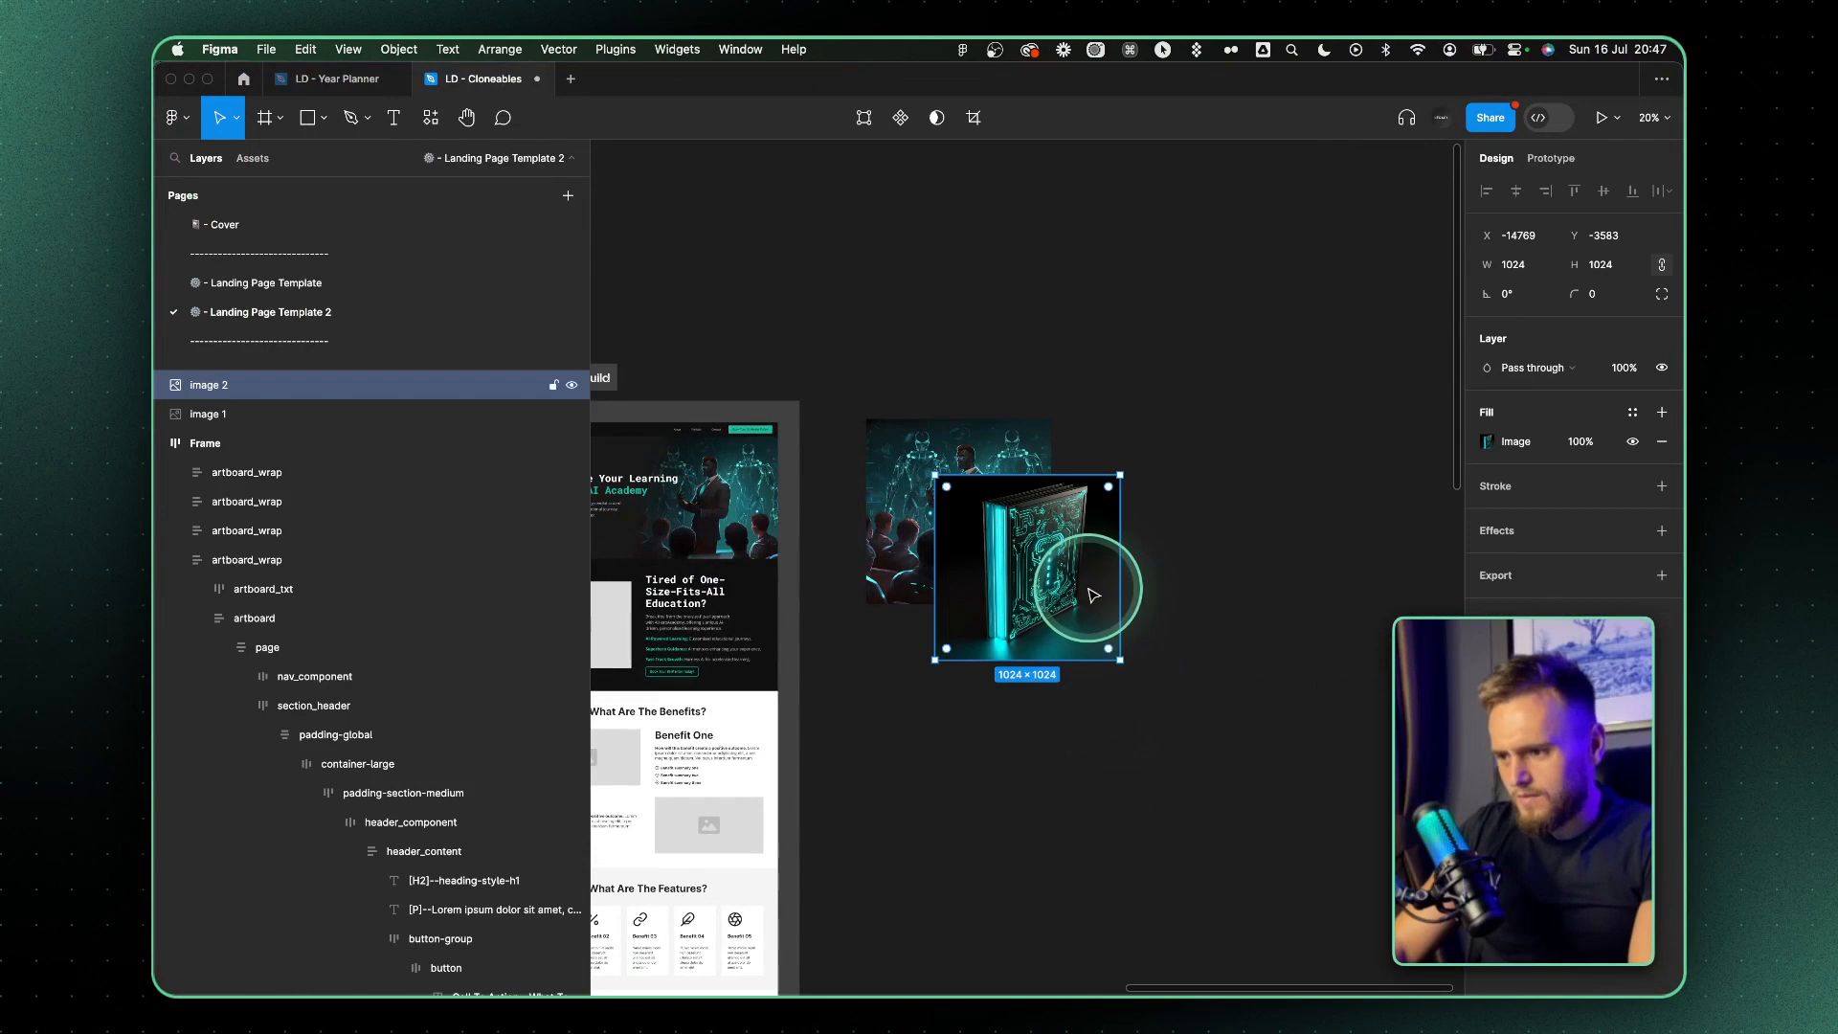
# Fill the solution section's section_header with the book image in Crop mode, positioned on the side opposite the text
pyautogui.click(1479, 443)
pyautogui.hscroll(-5, 882, 648)
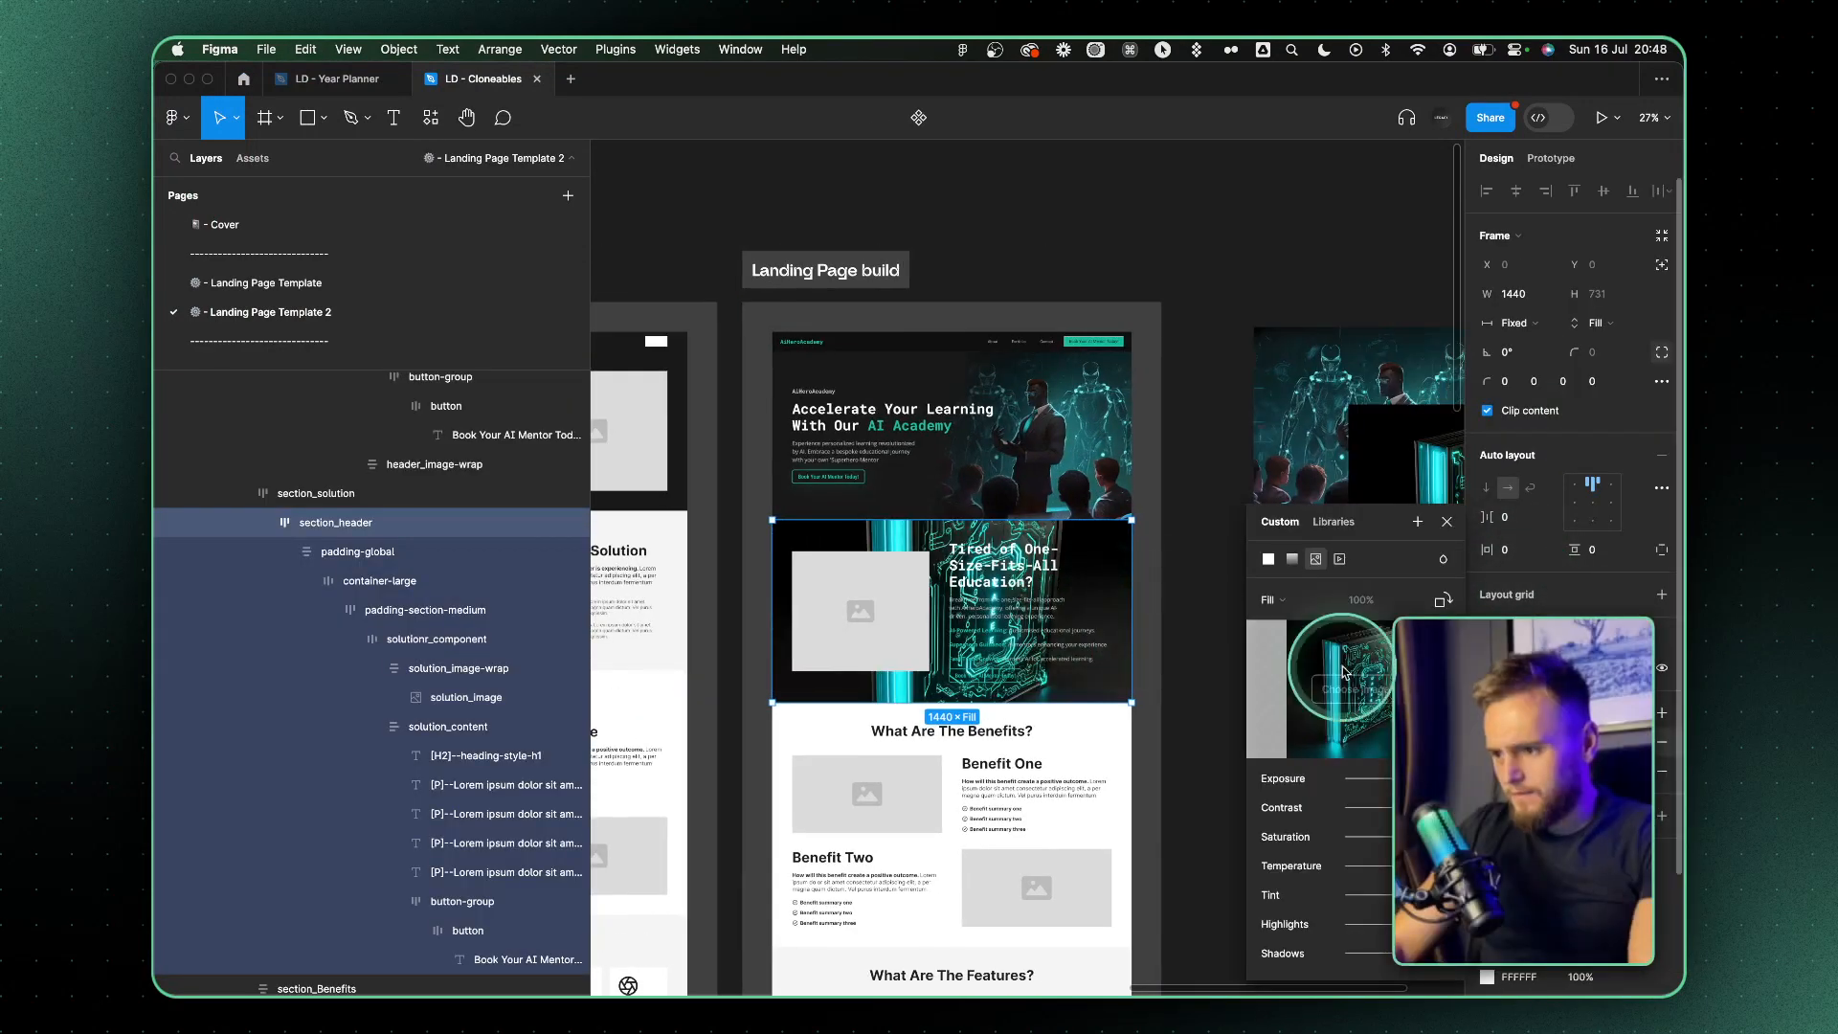
pyautogui.click(1276, 600)
pyautogui.click(1281, 623)
pyautogui.moveTo(1130, 431); pyautogui.dragTo(1108, 425)
pyautogui.moveTo(833, 594); pyautogui.dragTo(825, 600)
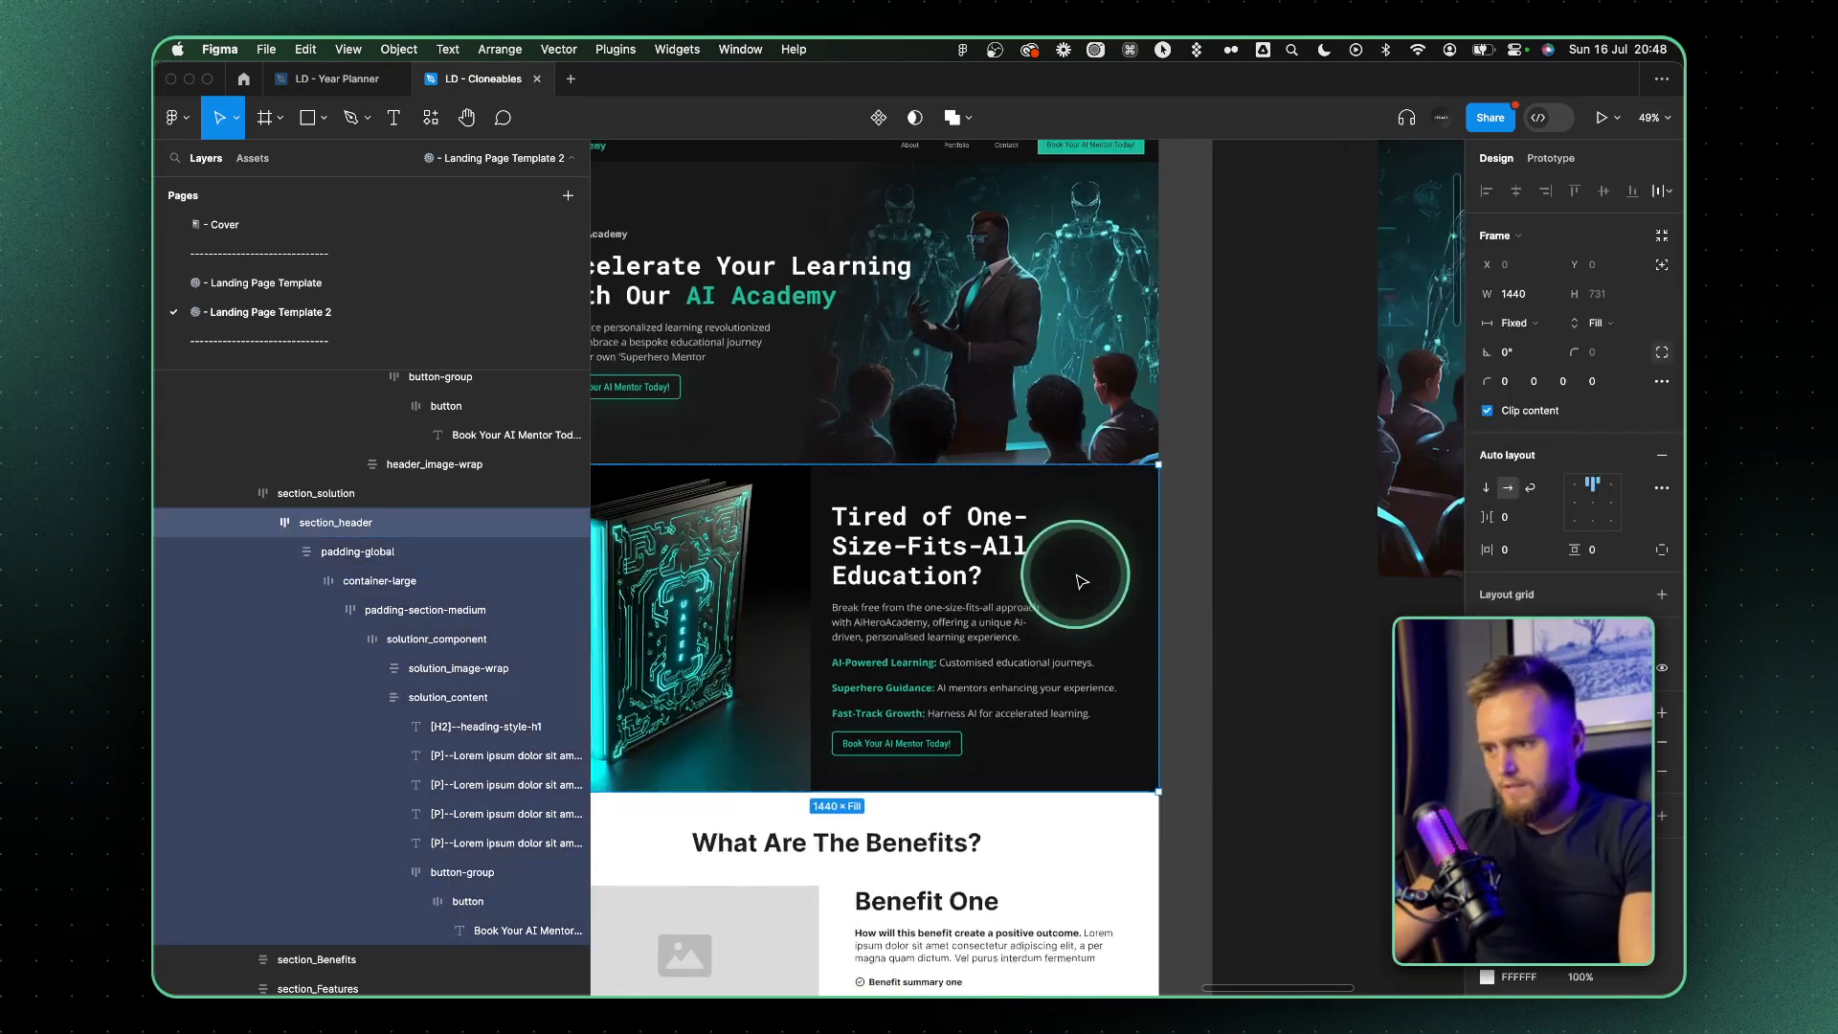
# Duplicate the solution section_header's 101010 fill above its book image and turn the copy into a linear gradient
pyautogui.click(1476, 772)
pyautogui.press('super+c')
pyautogui.press('super+v')
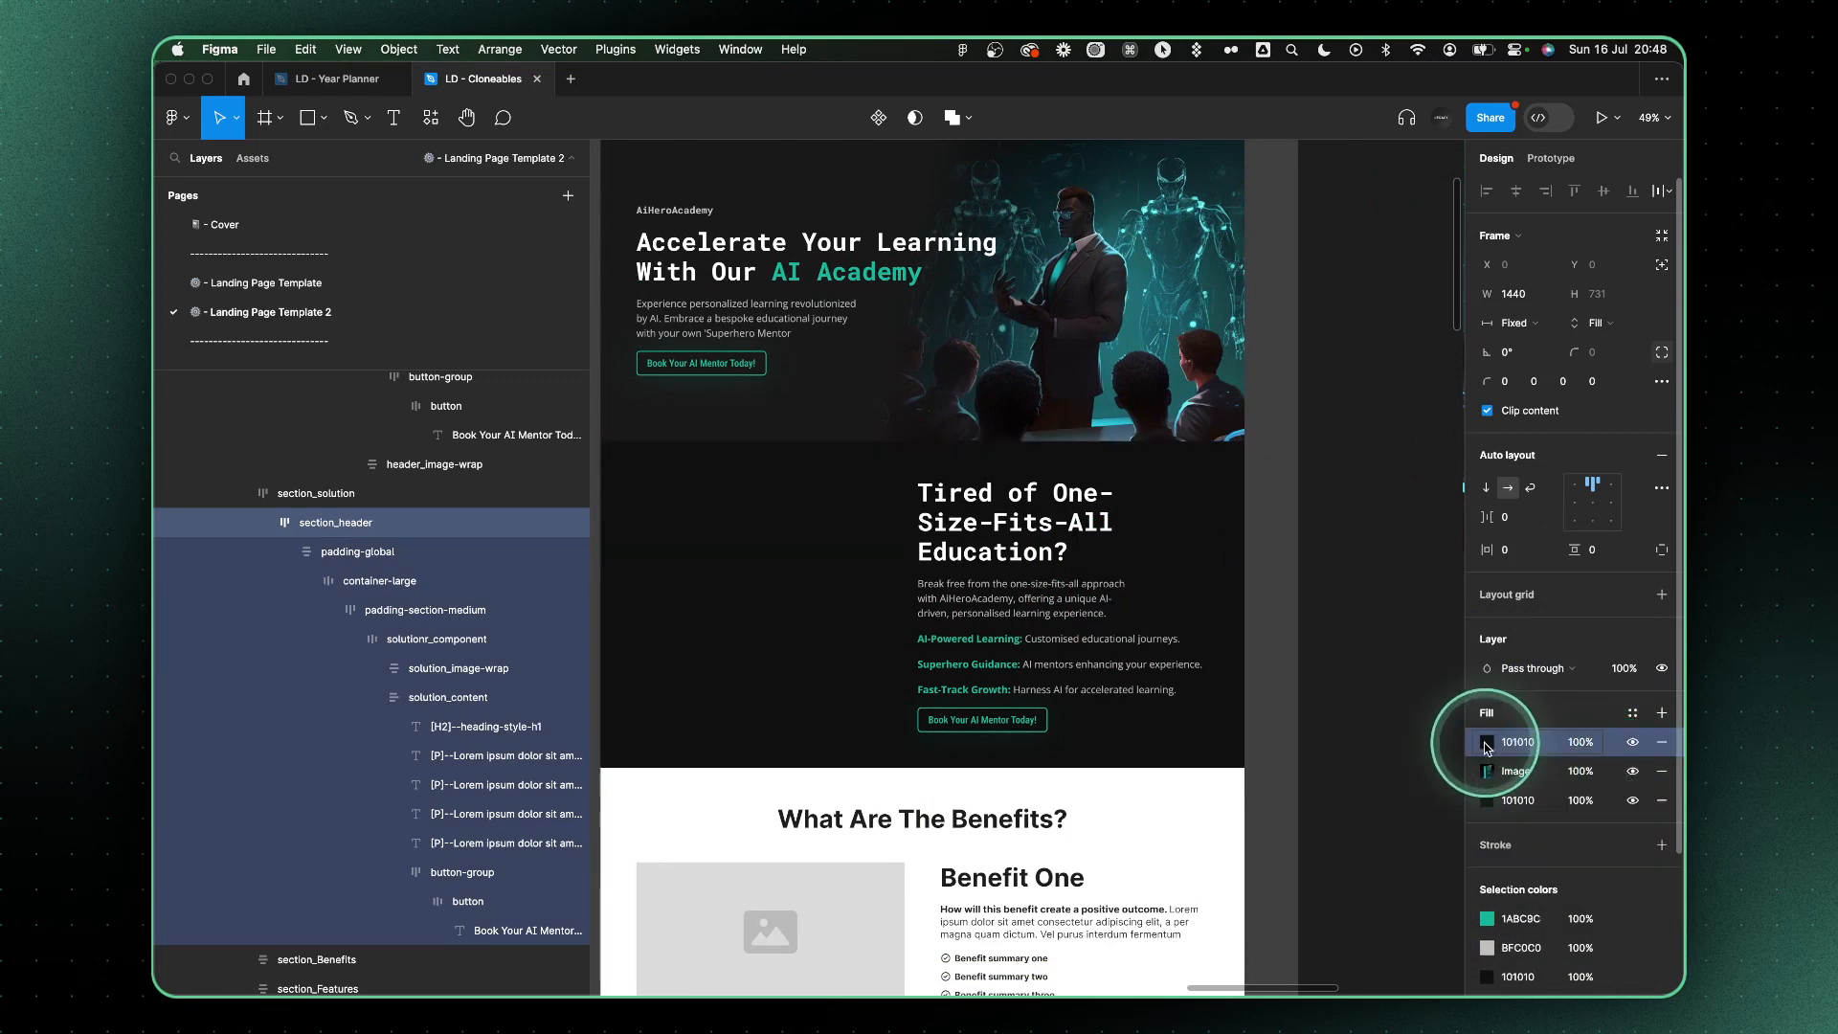
pyautogui.click(1487, 742)
pyautogui.click(1292, 504)
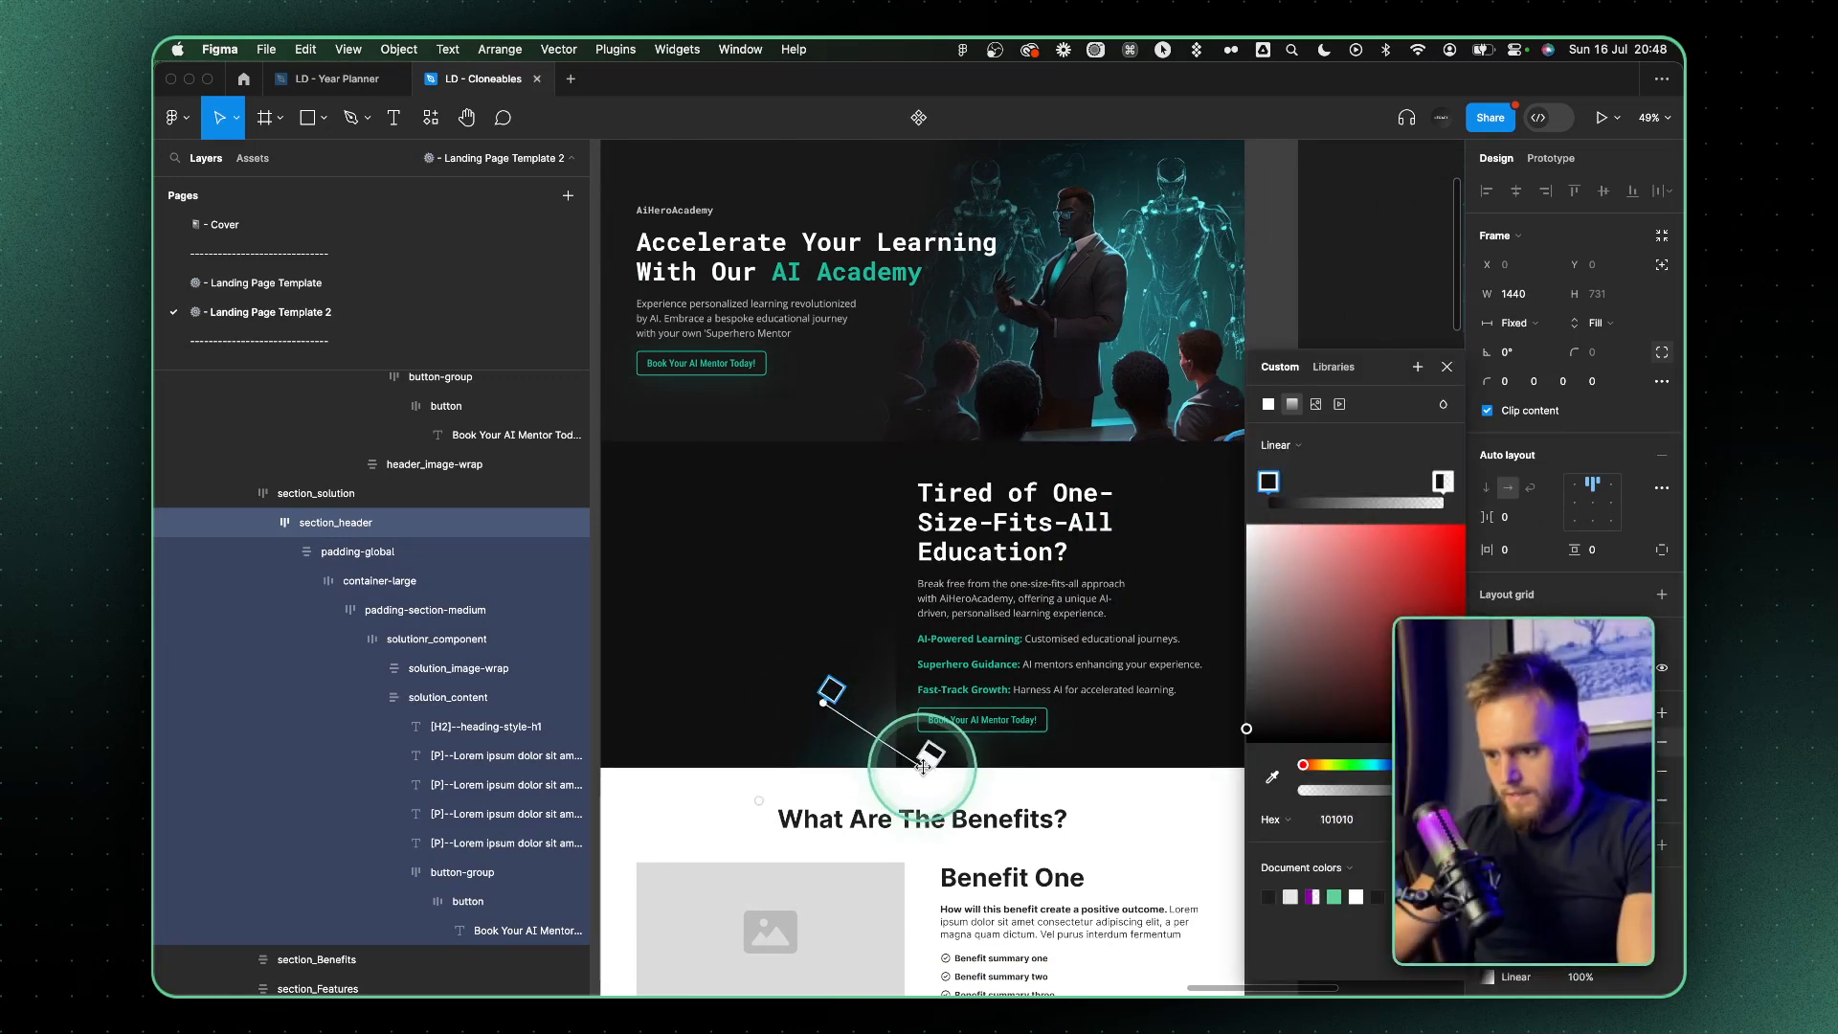
pyautogui.moveTo(924, 765); pyautogui.dragTo(894, 724)
# Try shrinking the solution section's book image in Crop mode to leave a margin around it beside the text
pyautogui.click(1488, 770)
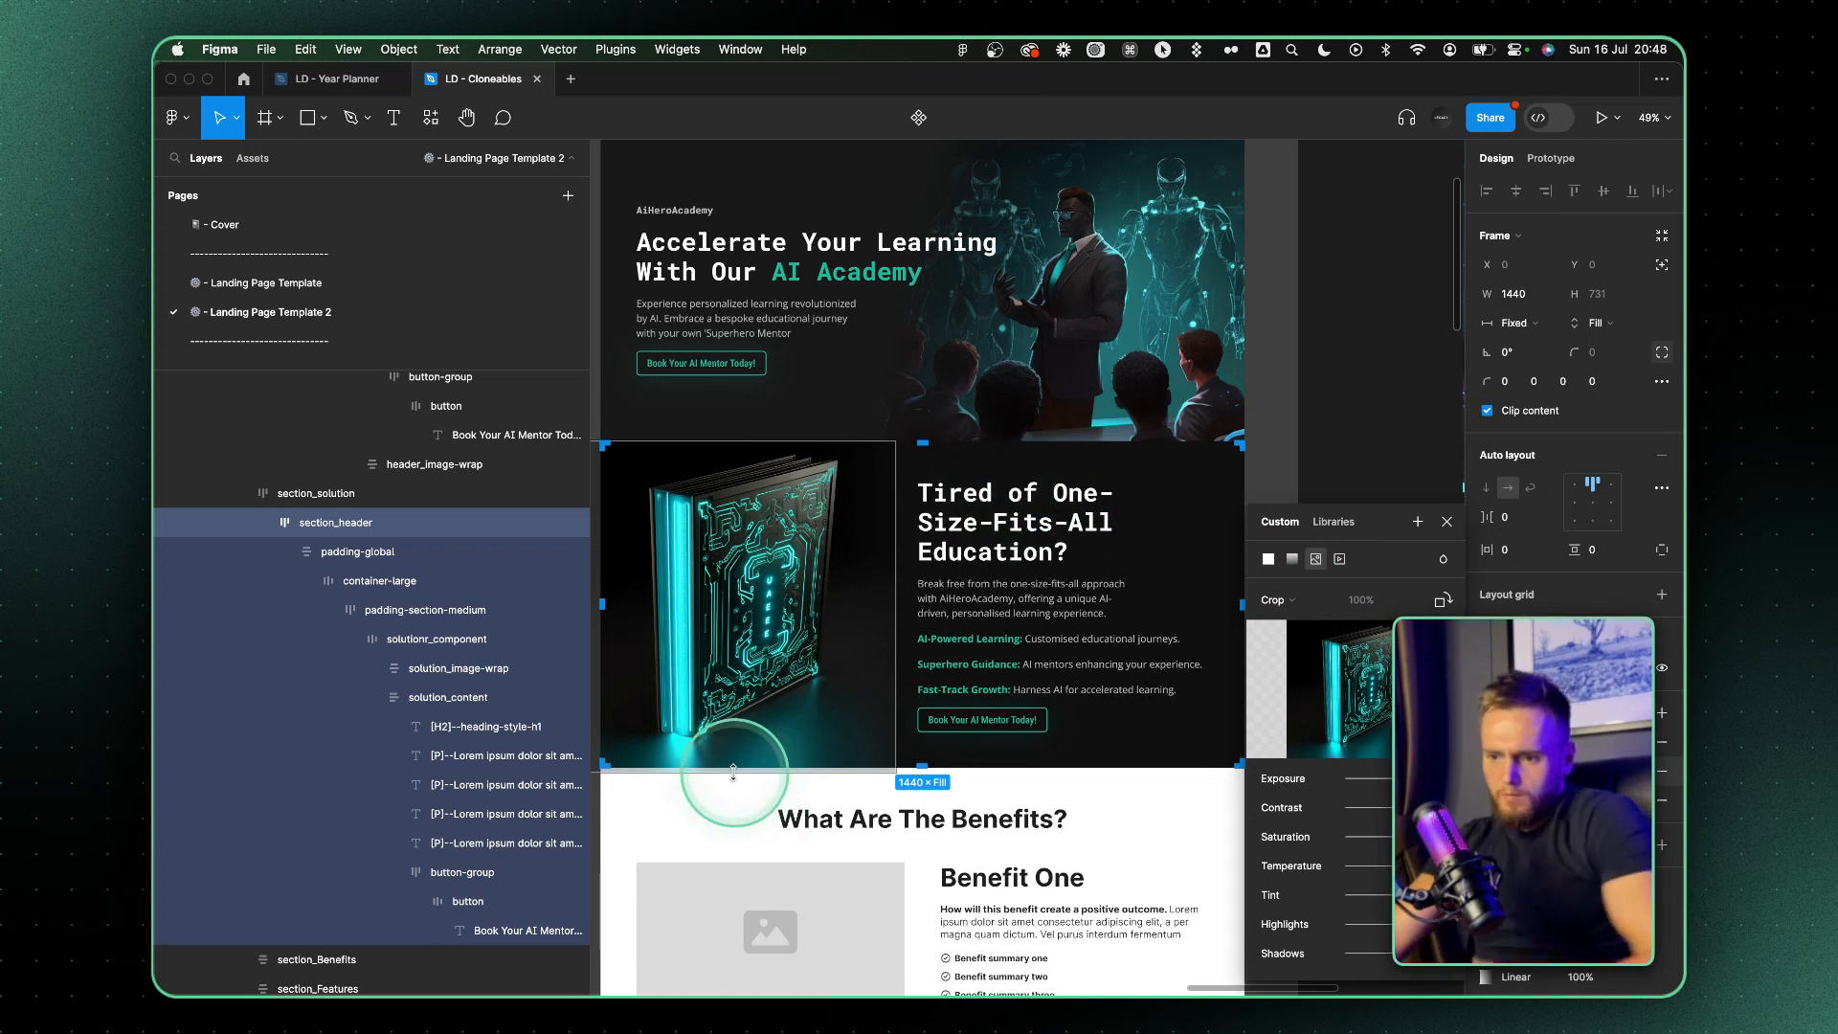
pyautogui.moveTo(729, 769); pyautogui.dragTo(729, 712)
pyautogui.press('super+z')
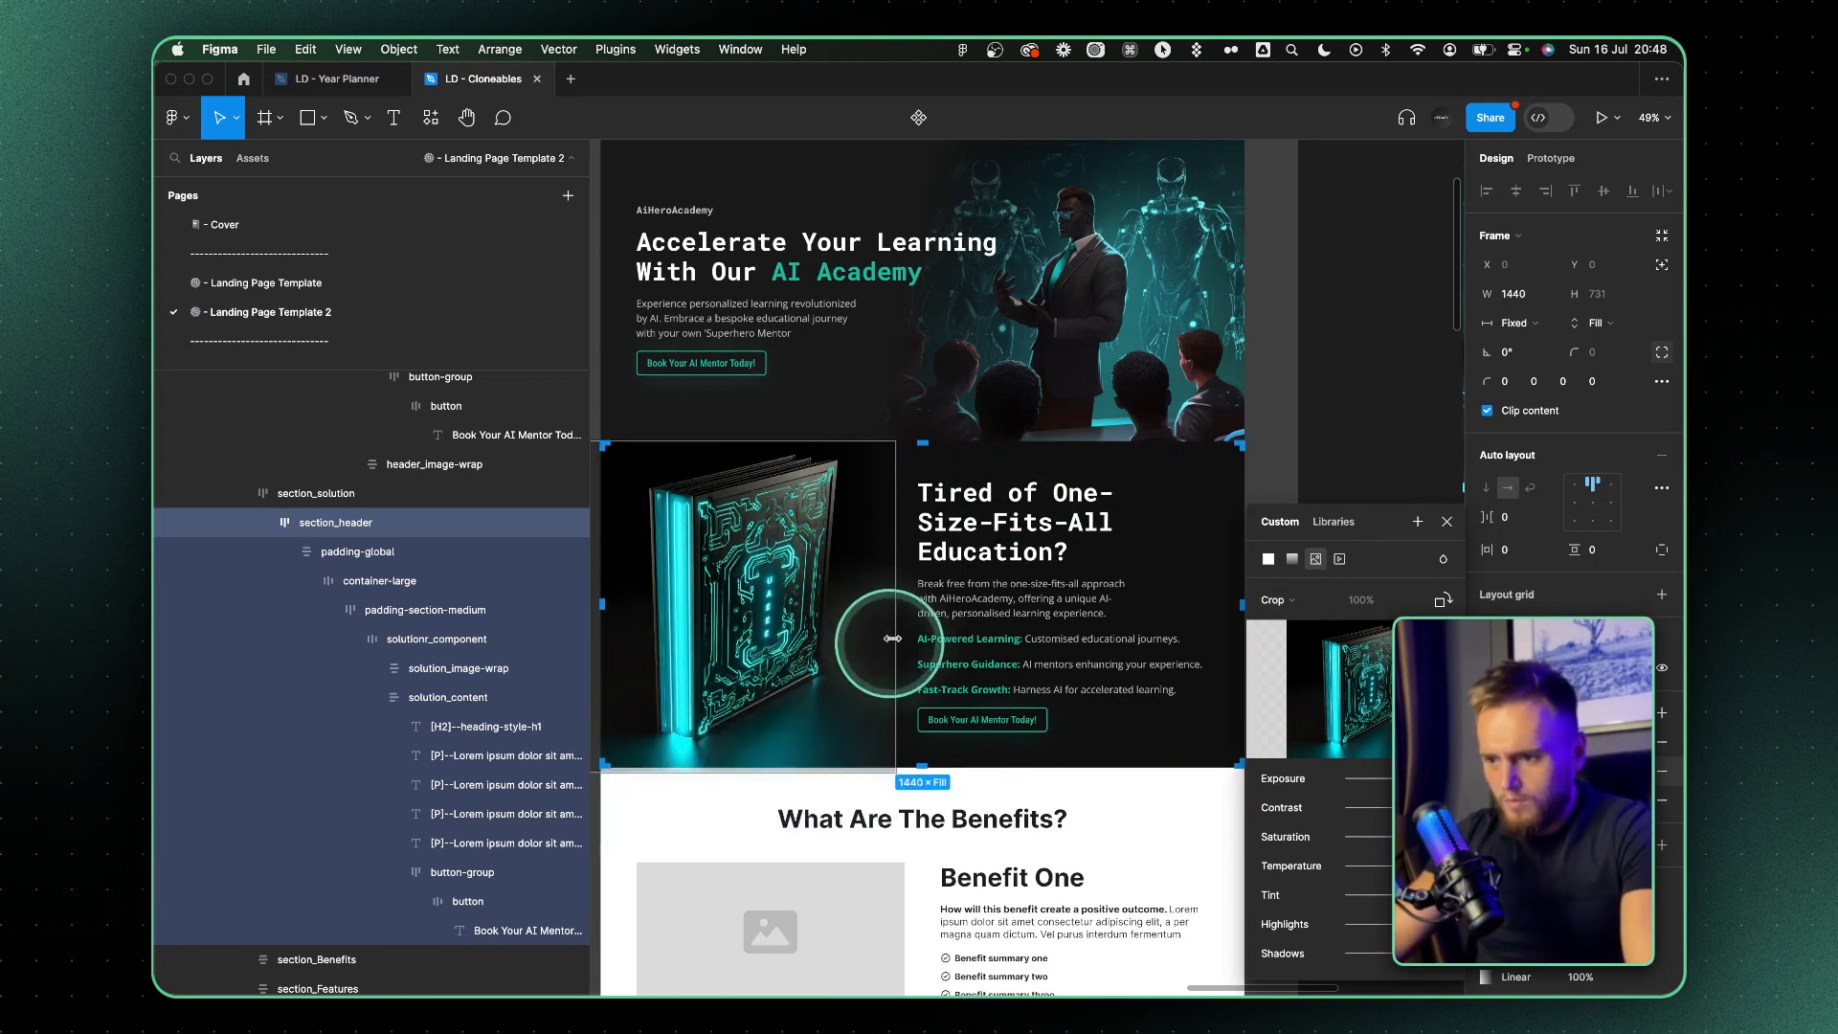
pyautogui.moveTo(895, 618)
pyautogui.mouseDown()
pyautogui.moveTo(803, 618)
pyautogui.moveTo(872, 612)
pyautogui.mouseUp()
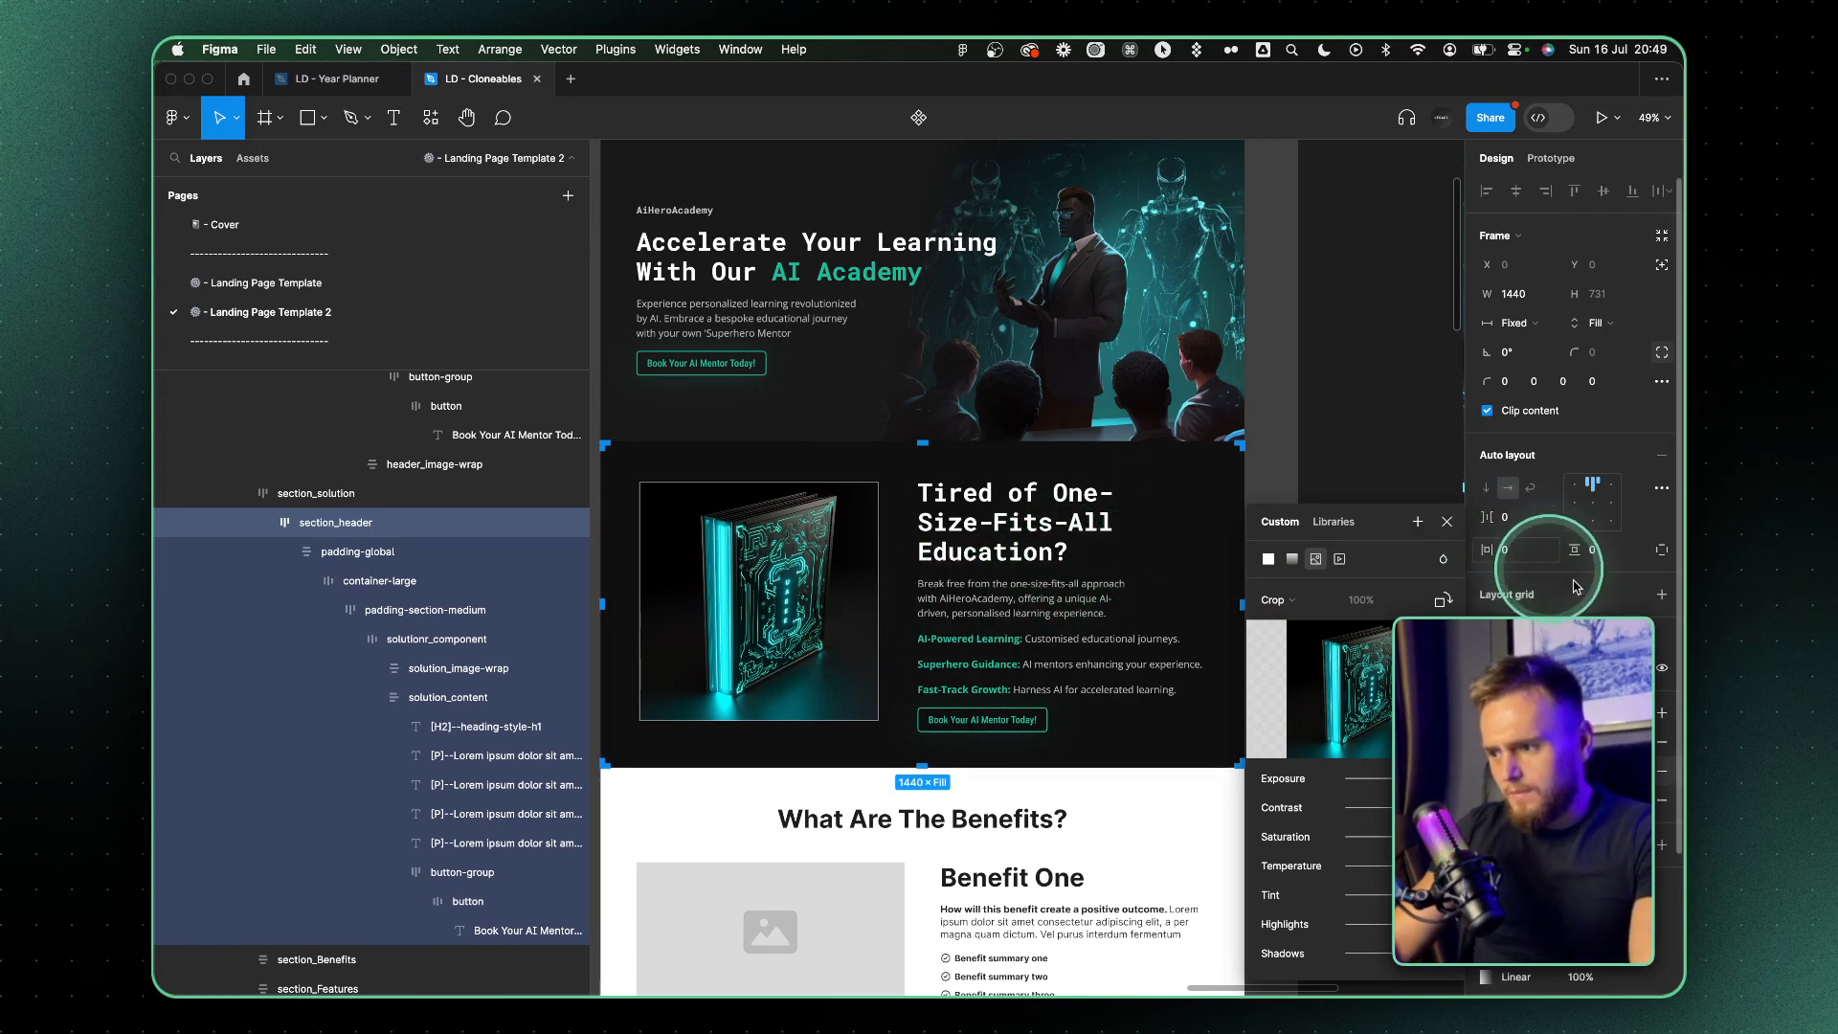
pyautogui.press('Escape')
pyautogui.scroll(-3, 936, 600)
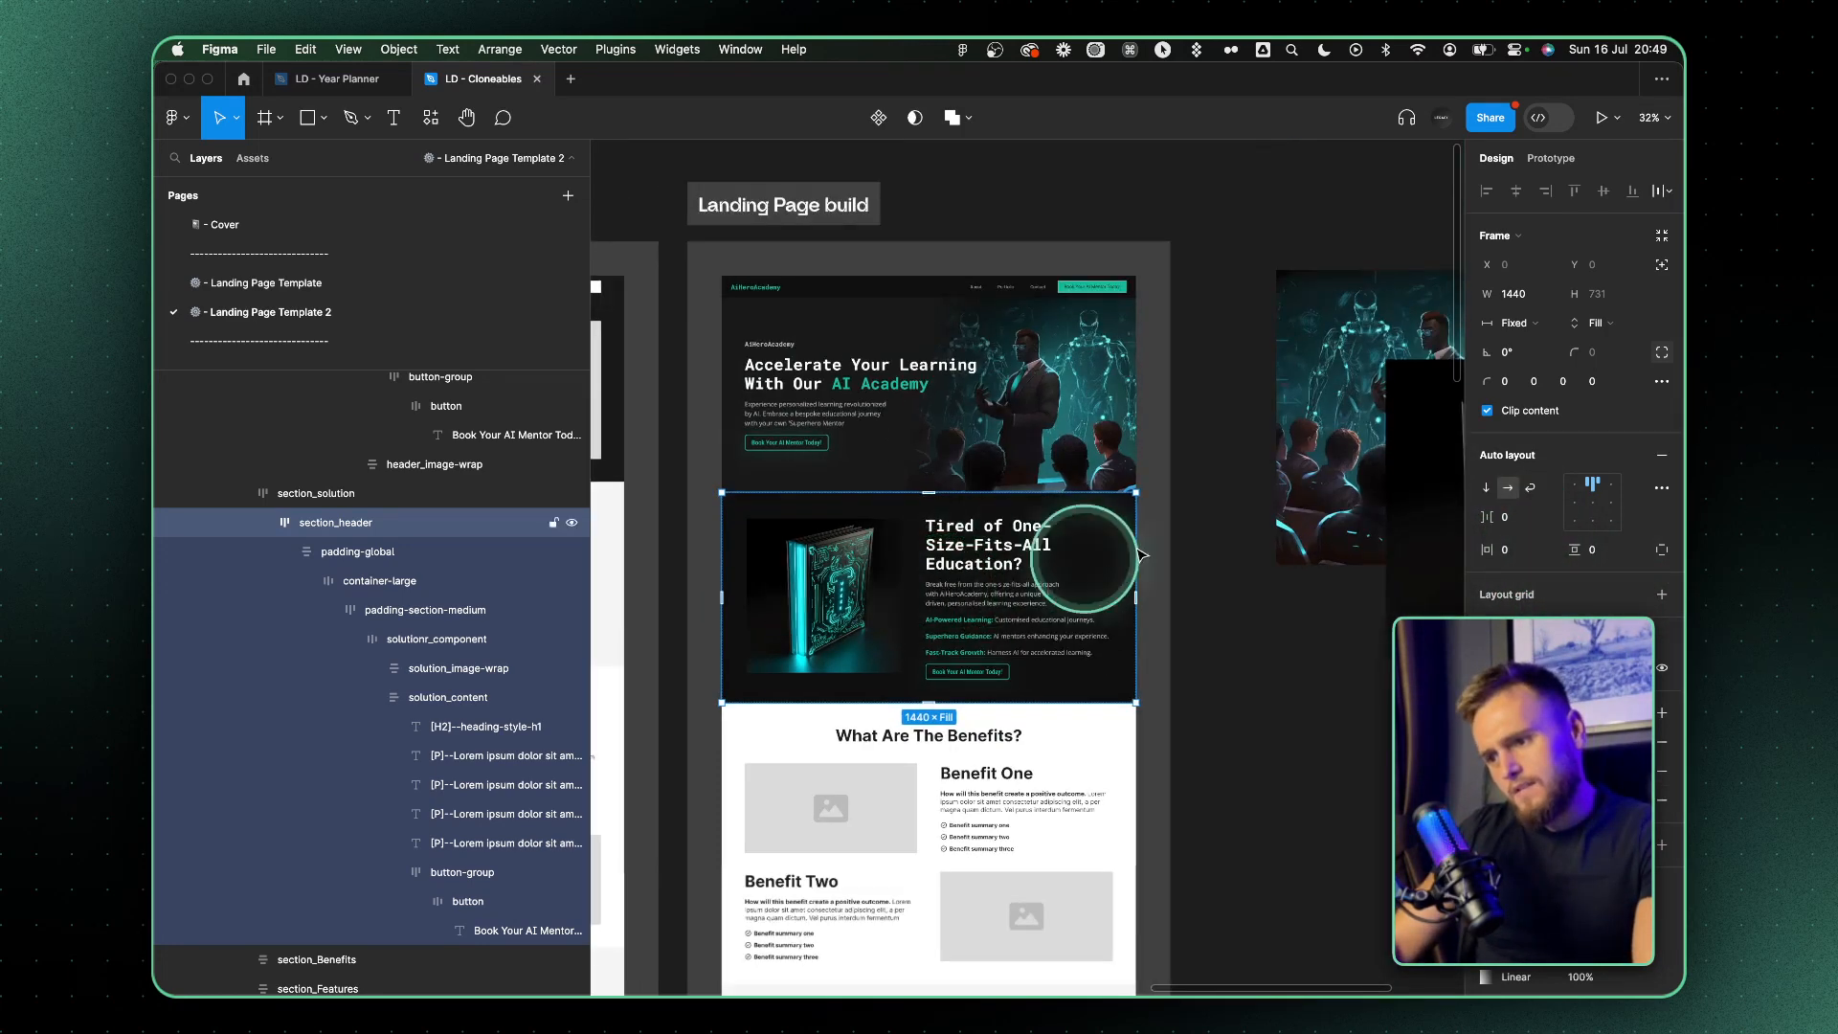
pyautogui.press('super+z')
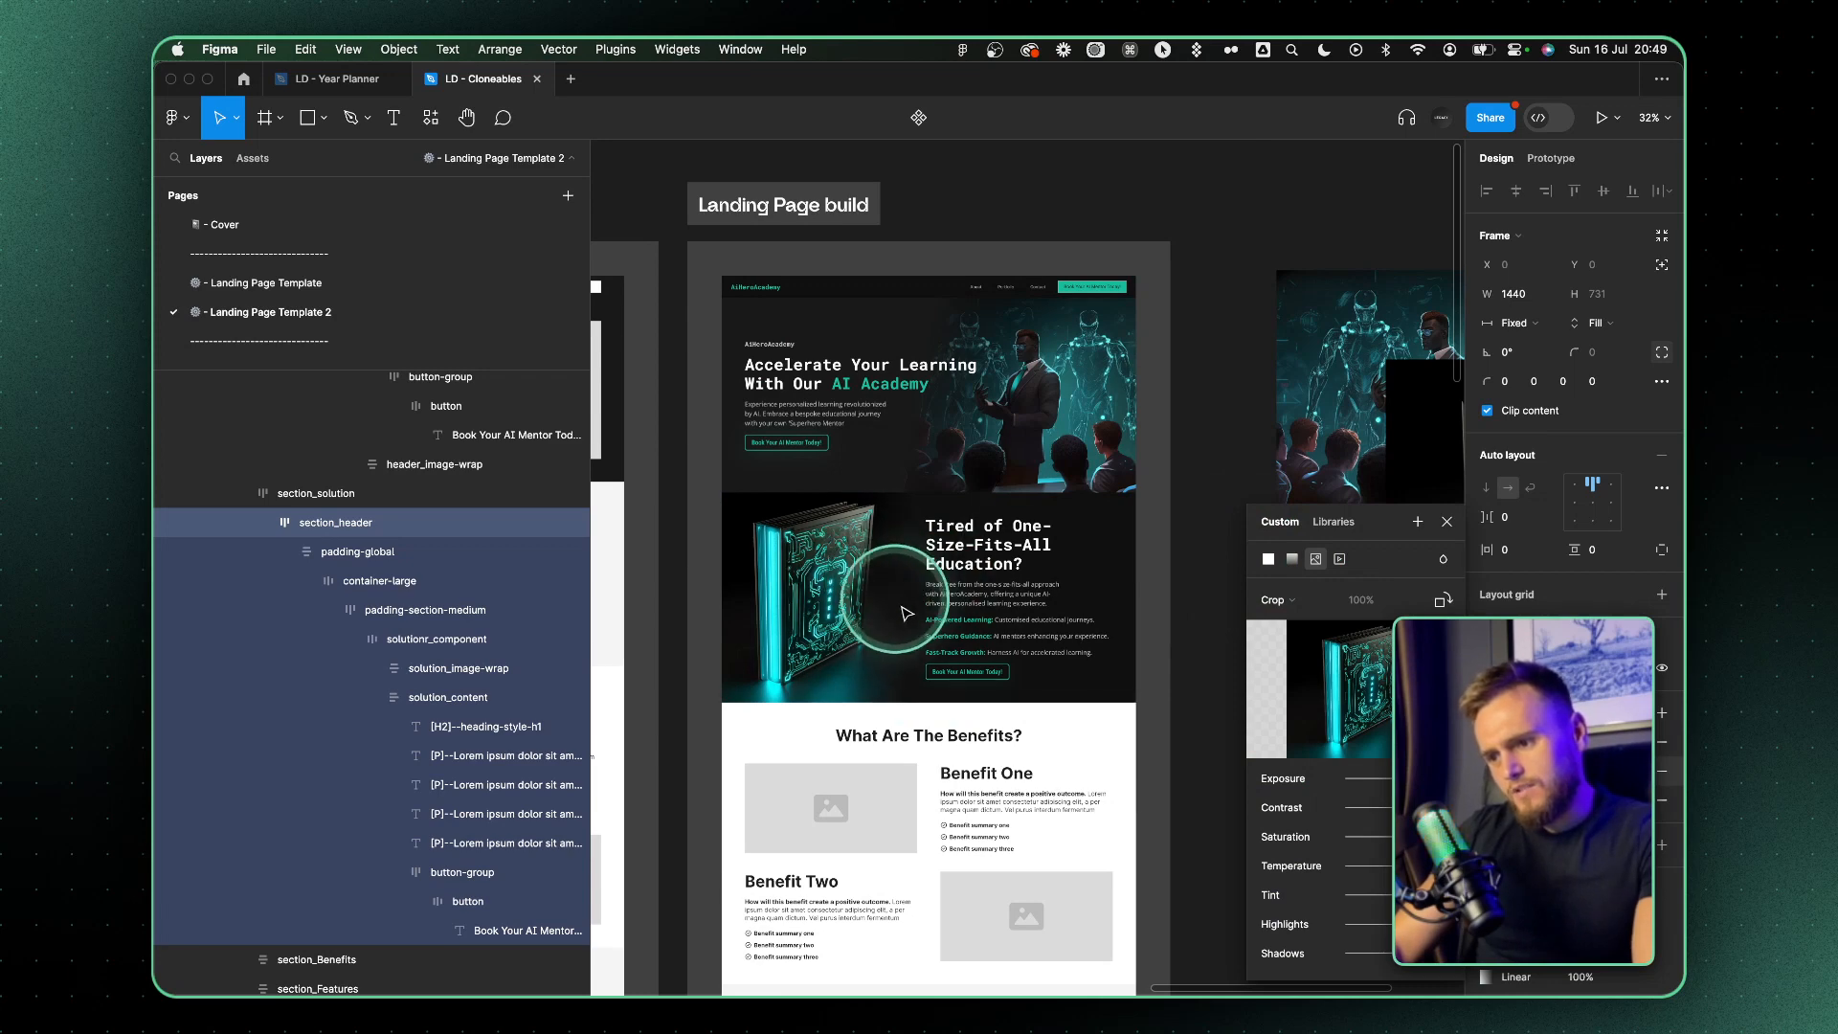
# Scale the cropped book image down slightly and keep it on the solution section's lower edge beside the text
pyautogui.scroll(5, 914, 632)
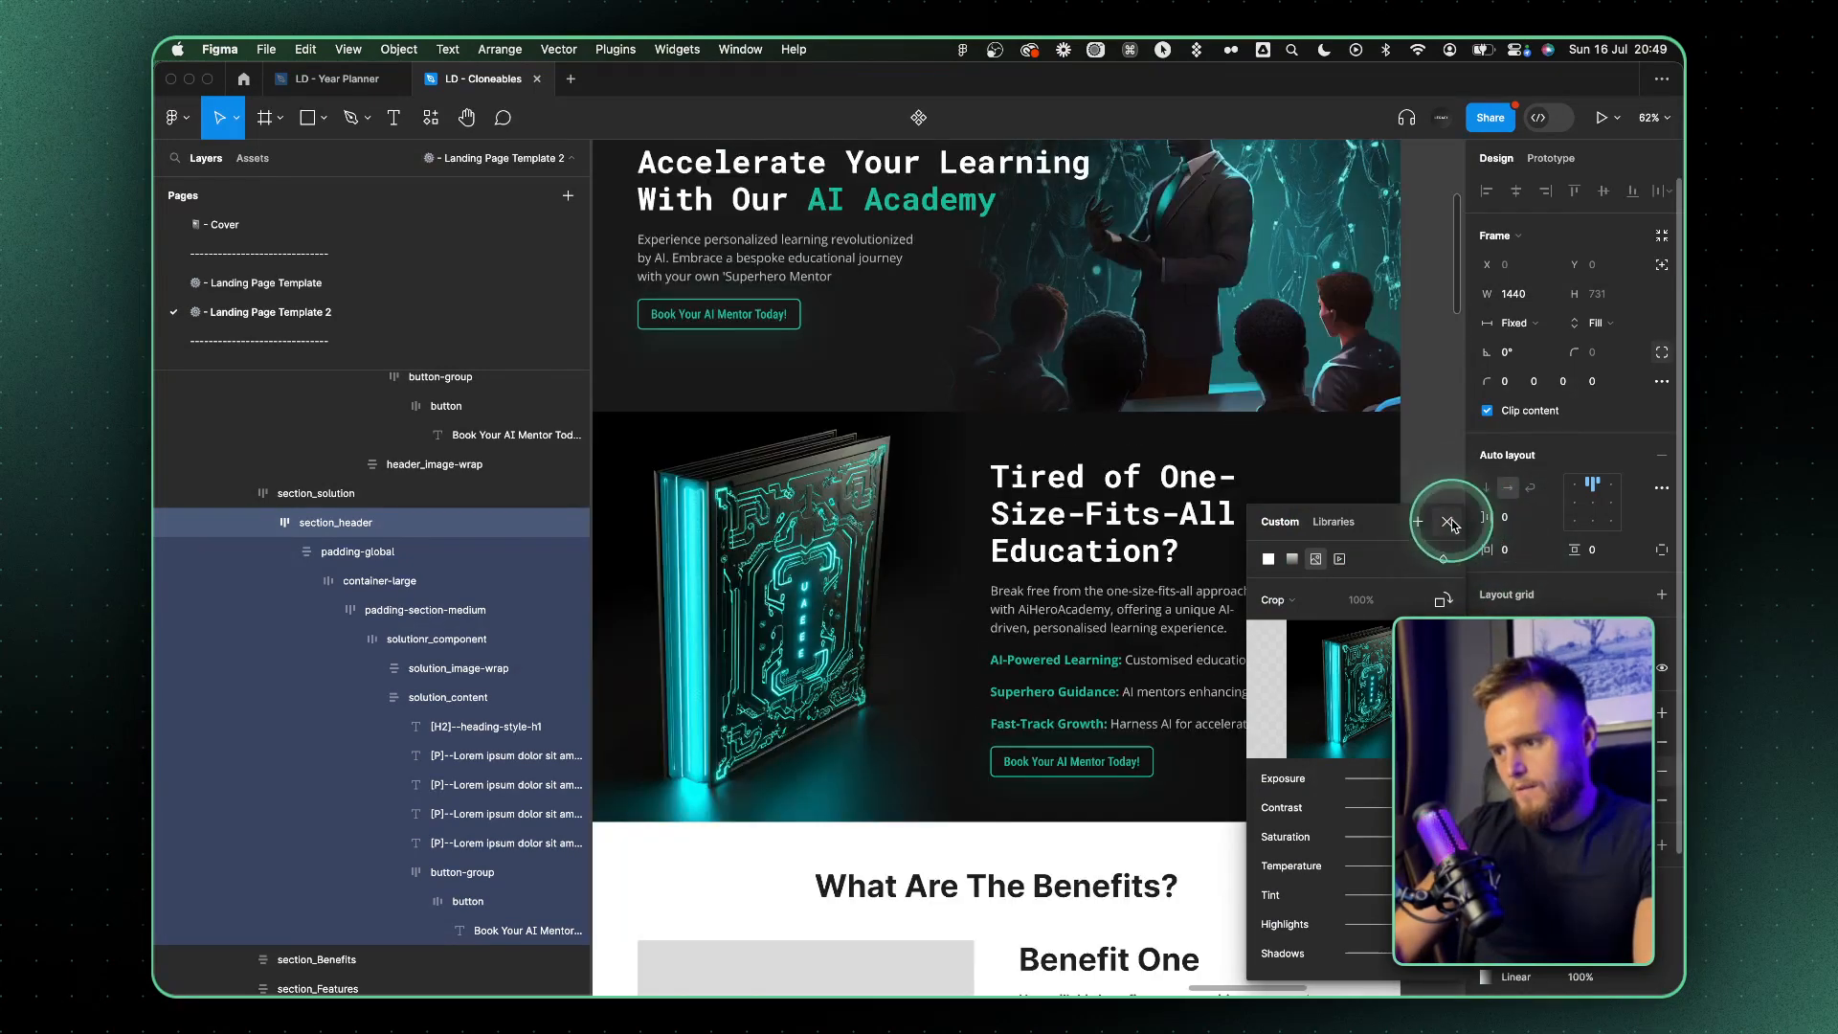
pyautogui.press('Escape')
pyautogui.scroll(-1, 808, 589)
pyautogui.press('super+z')
pyautogui.moveTo(955, 507); pyautogui.dragTo(902, 517)
pyautogui.moveTo(886, 520); pyautogui.dragTo(926, 538)
pyautogui.click(1267, 390)
# Duplicate the section_header's linear gradient fill and align the copy vertically over the book image's upper edge, fading downward
pyautogui.click(1477, 745)
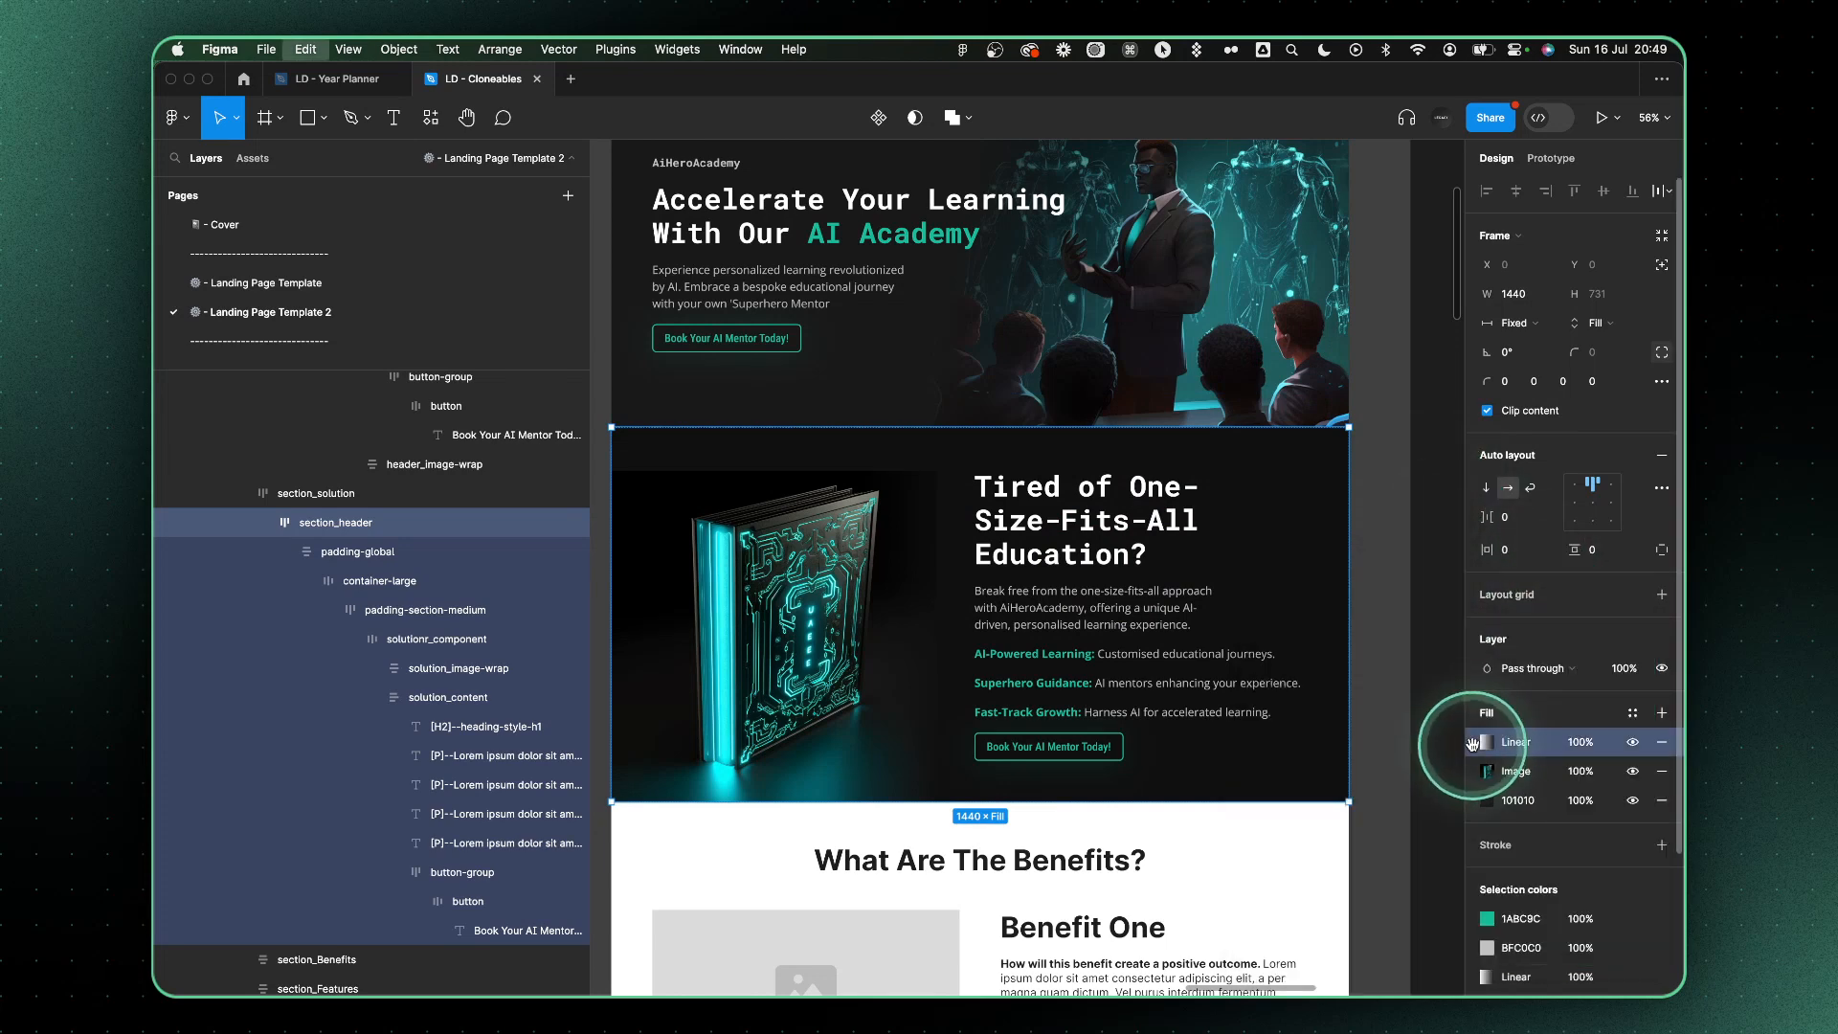
pyautogui.press('super+c')
pyautogui.press('super+v')
pyautogui.click(1486, 744)
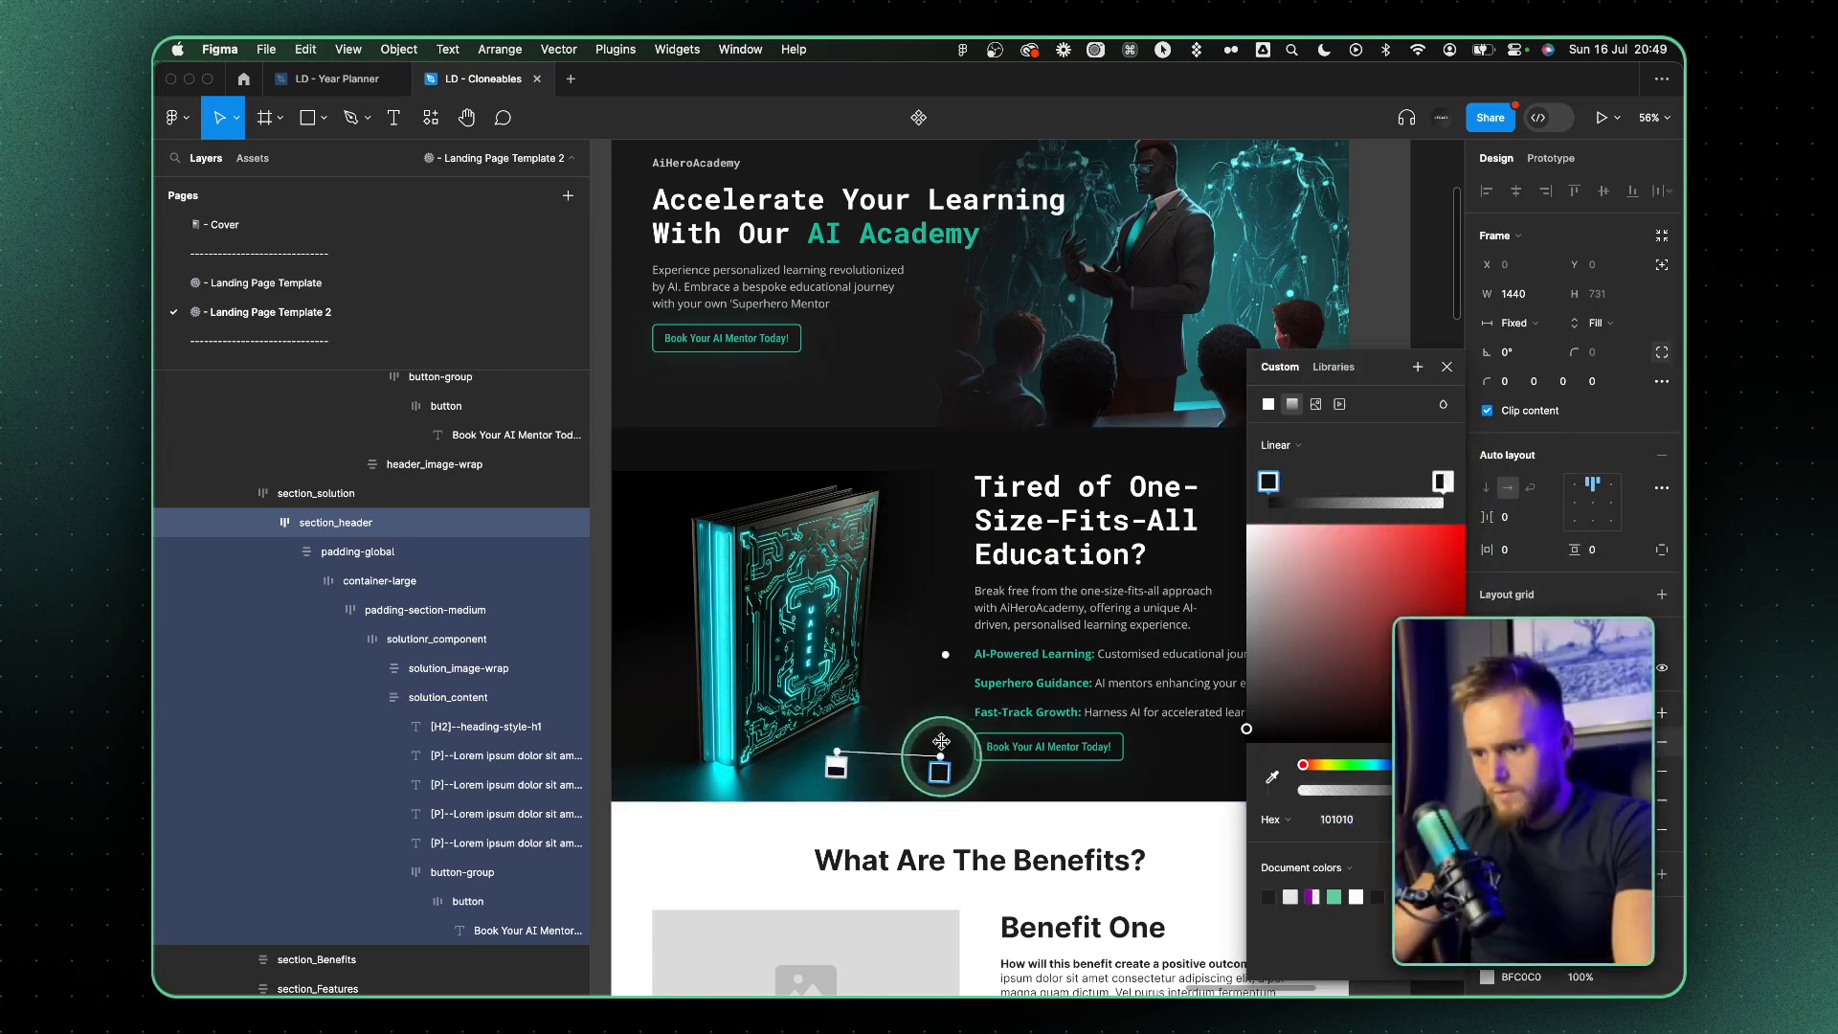
pyautogui.moveTo(941, 755); pyautogui.dragTo(834, 495)
pyautogui.moveTo(837, 754); pyautogui.dragTo(858, 407)
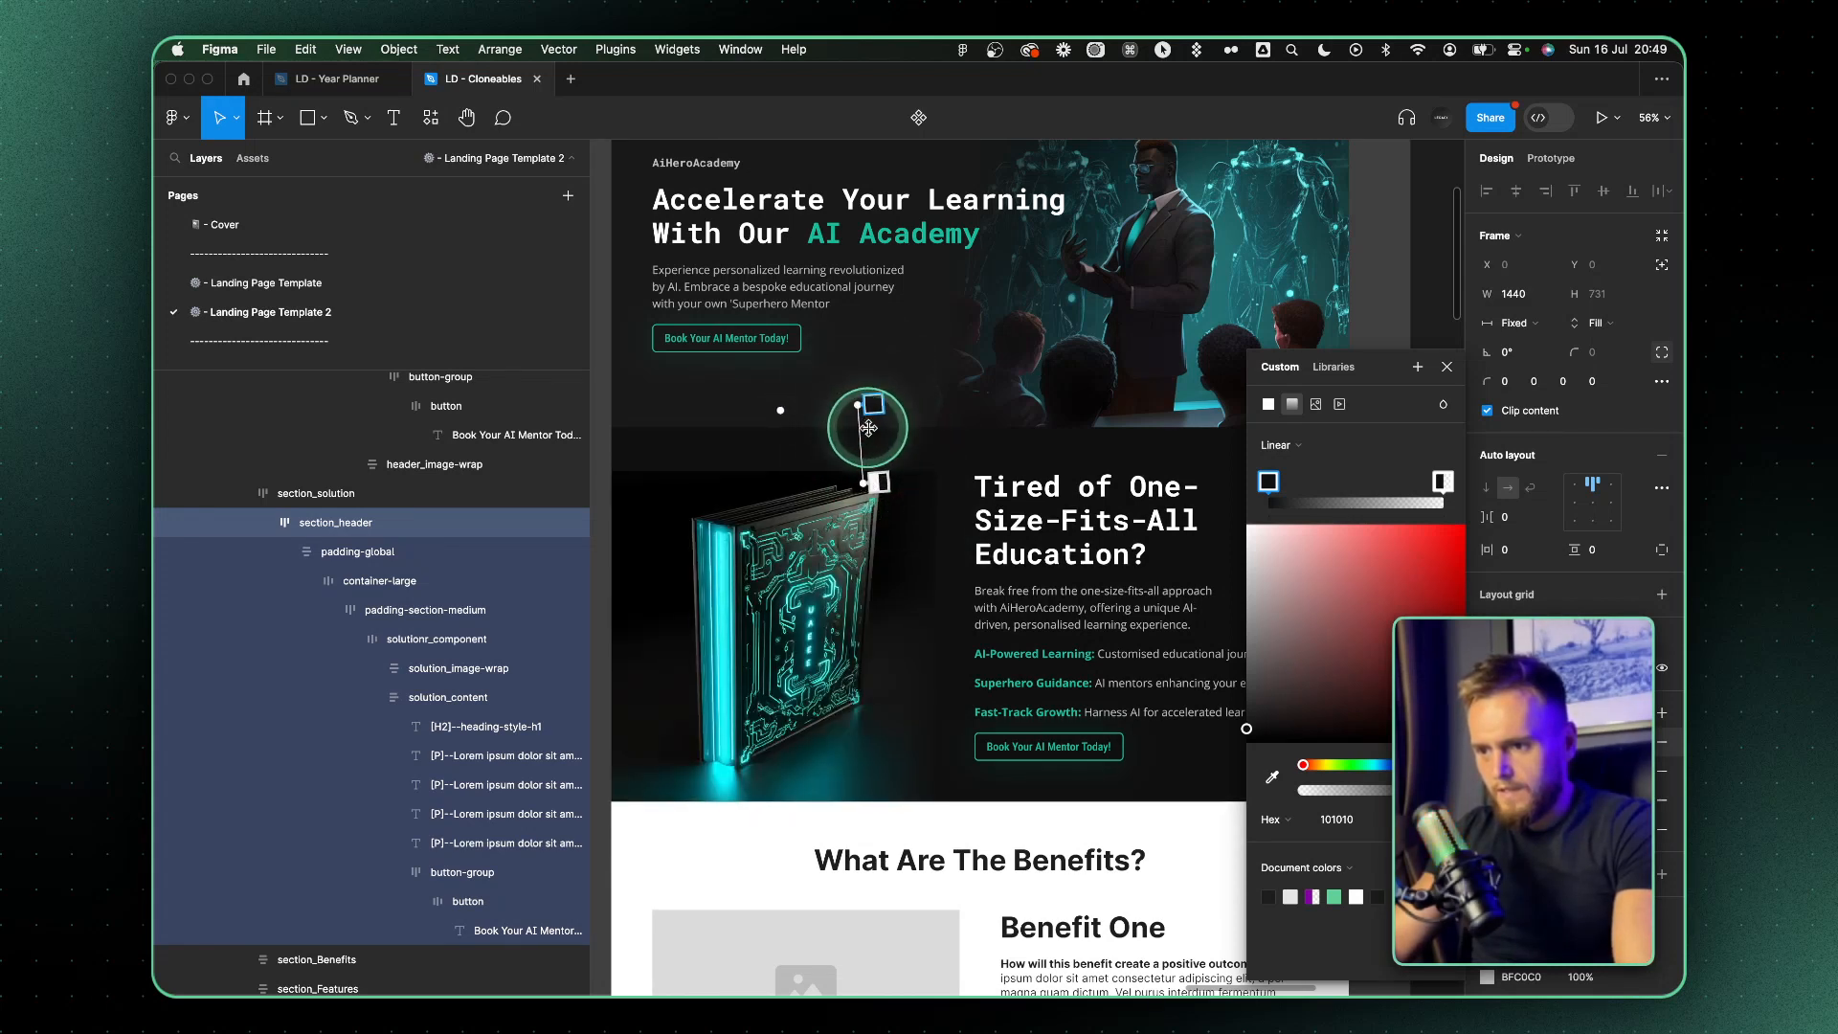
pyautogui.moveTo(868, 428); pyautogui.dragTo(862, 475)
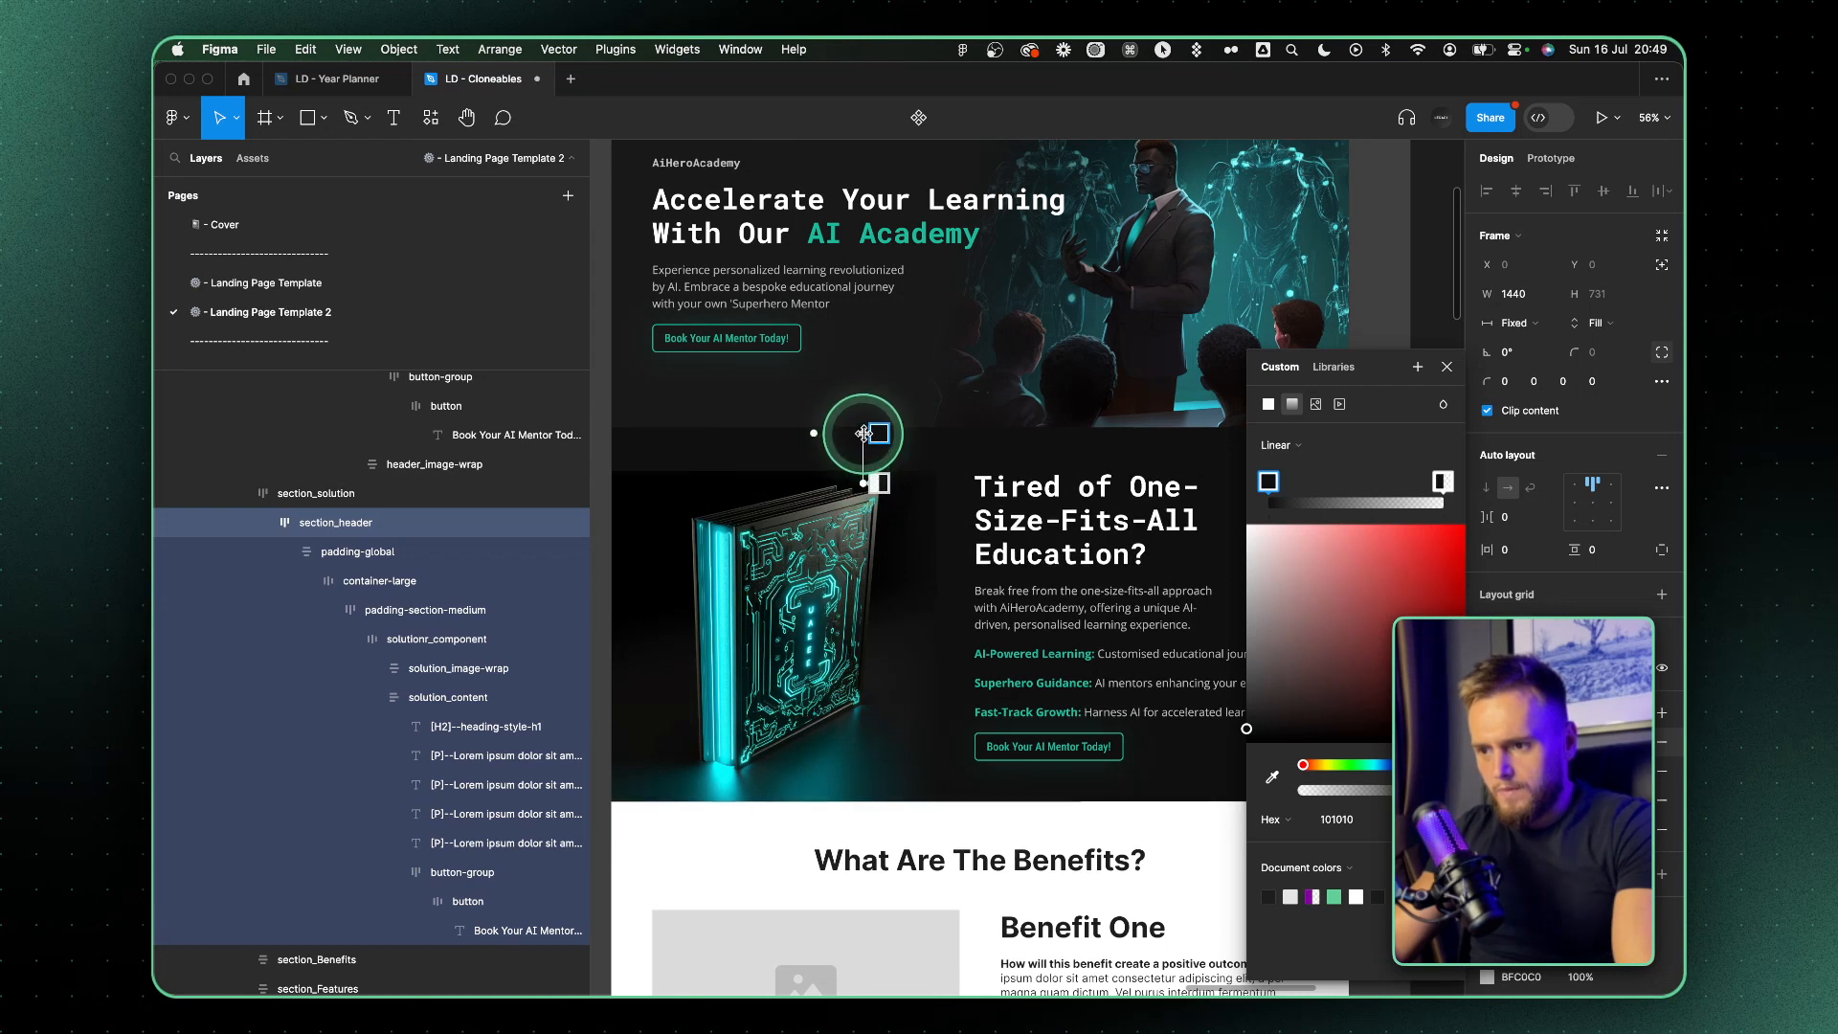
# Sample the near-black 050505 beside the book for the gradient's solid stop and shorten the fade around the image's upper edge
pyautogui.click(1273, 779)
pyautogui.click(751, 484)
pyautogui.click(1268, 780)
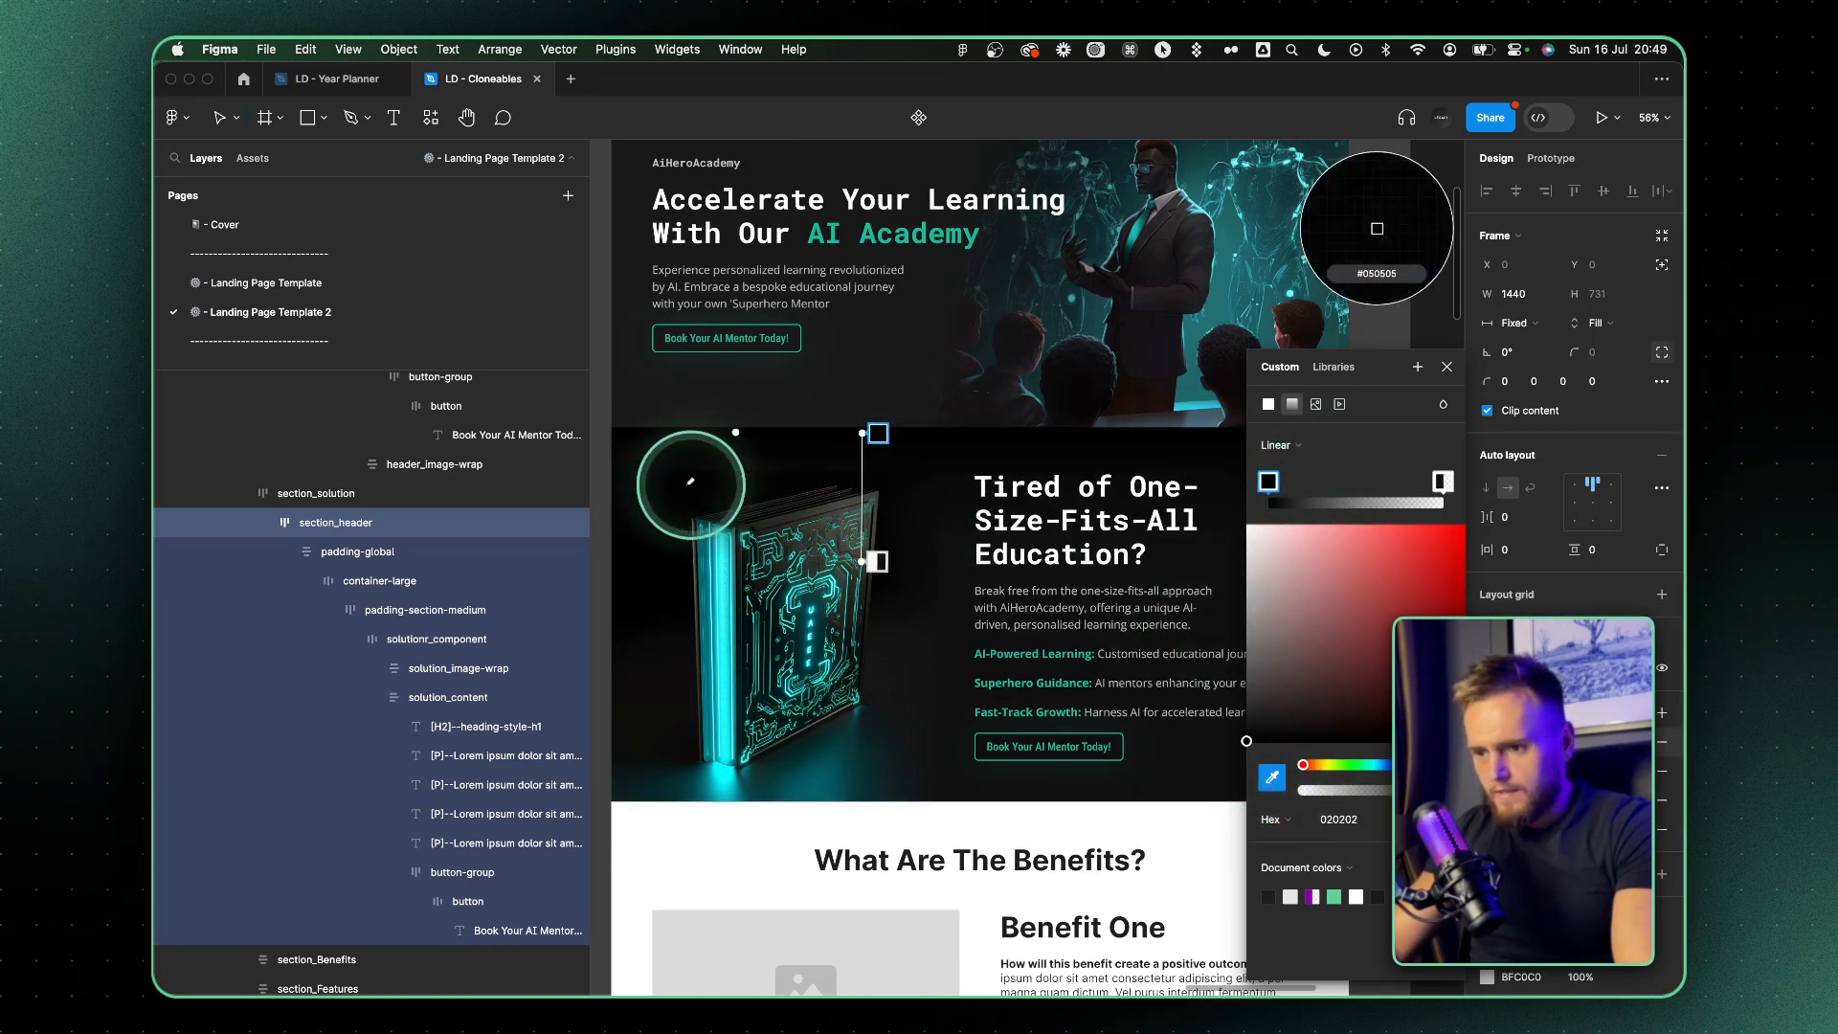
pyautogui.click(860, 457)
pyautogui.moveTo(858, 438); pyautogui.dragTo(863, 509)
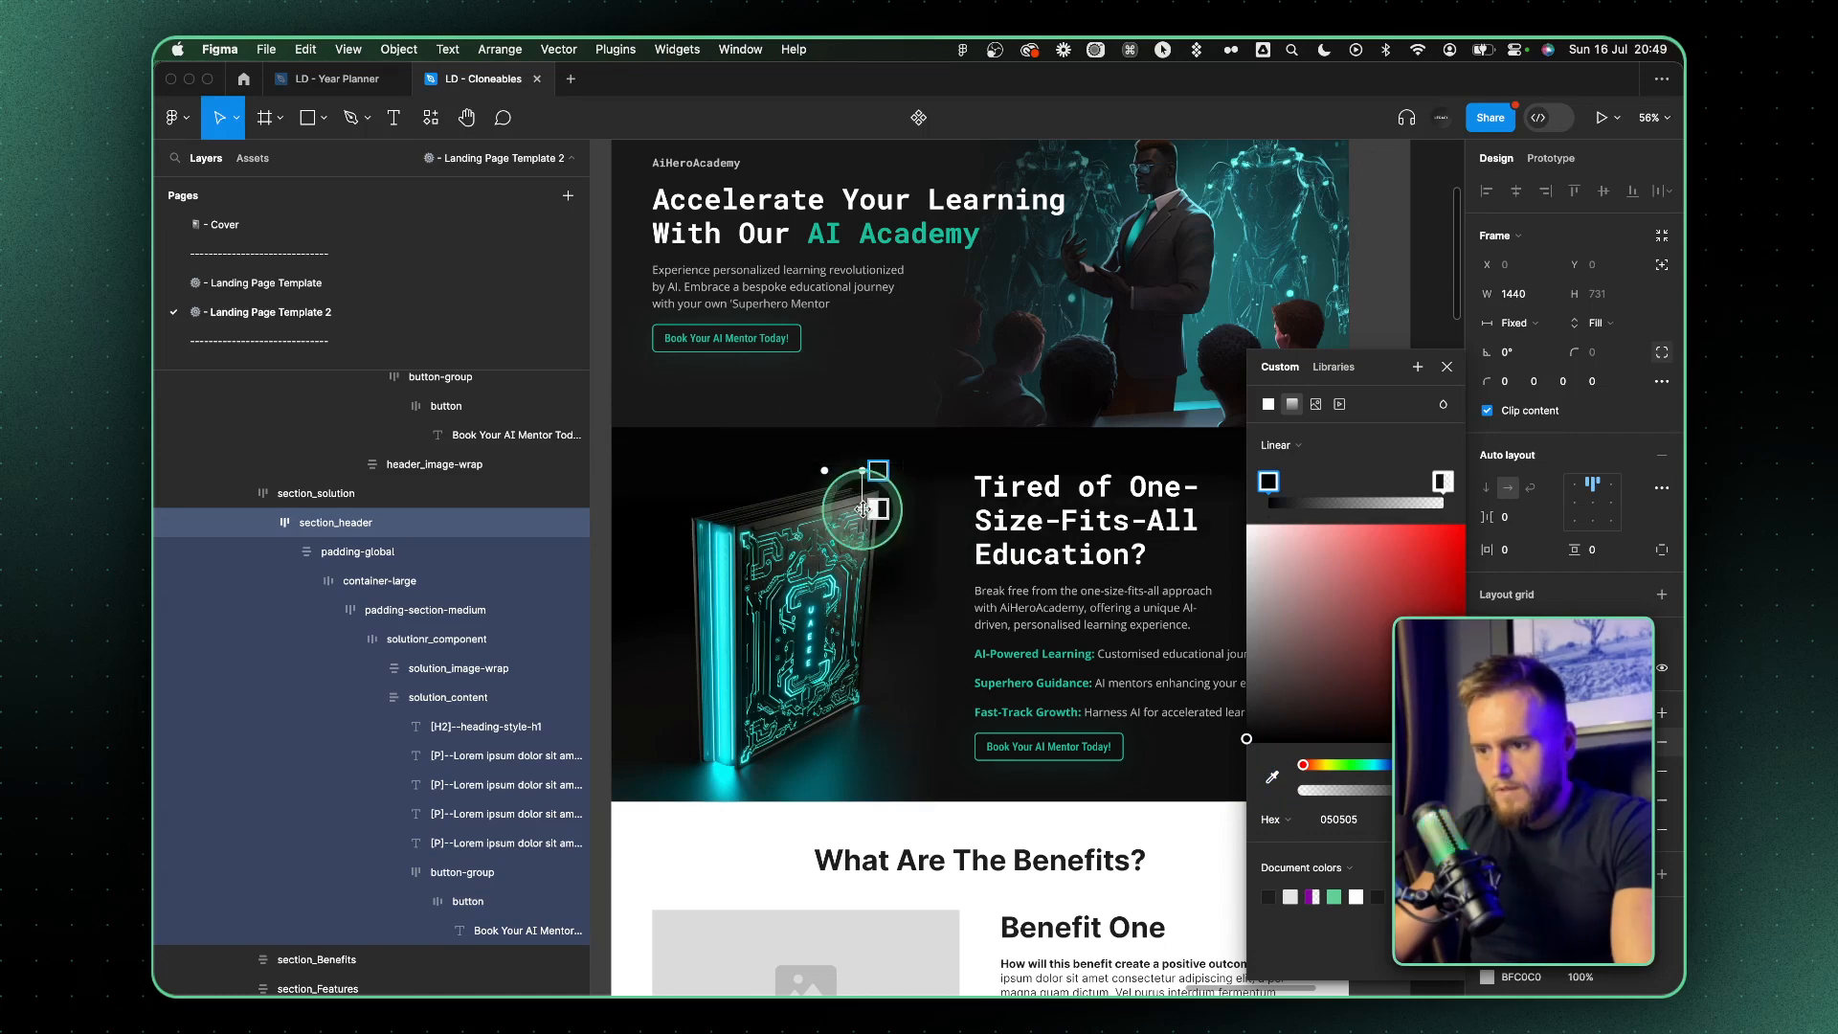
pyautogui.click(1225, 467)
# Examine how the hero and solution sections look together, close up and from further out
pyautogui.scroll(3, 1169, 492)
pyautogui.click(1285, 348)
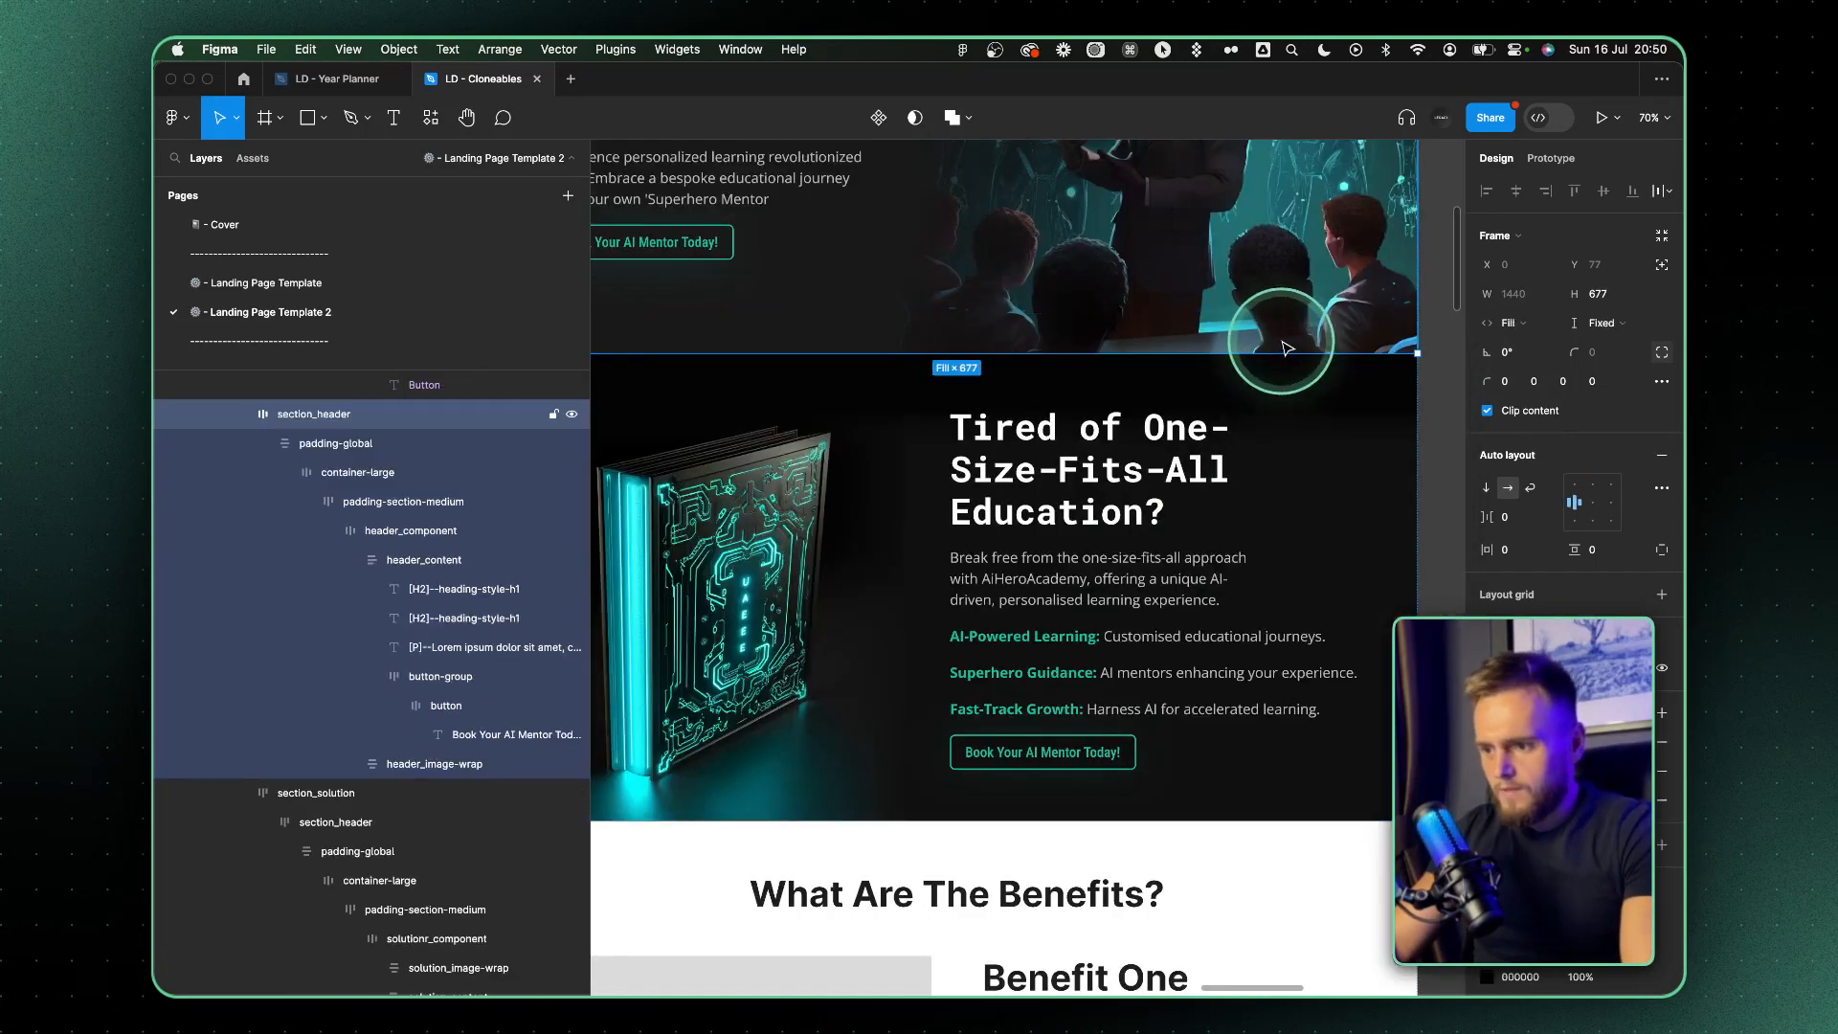
pyautogui.scroll(-4, 1286, 349)
pyautogui.click(1415, 300)
pyautogui.scroll(5, 1255, 414)
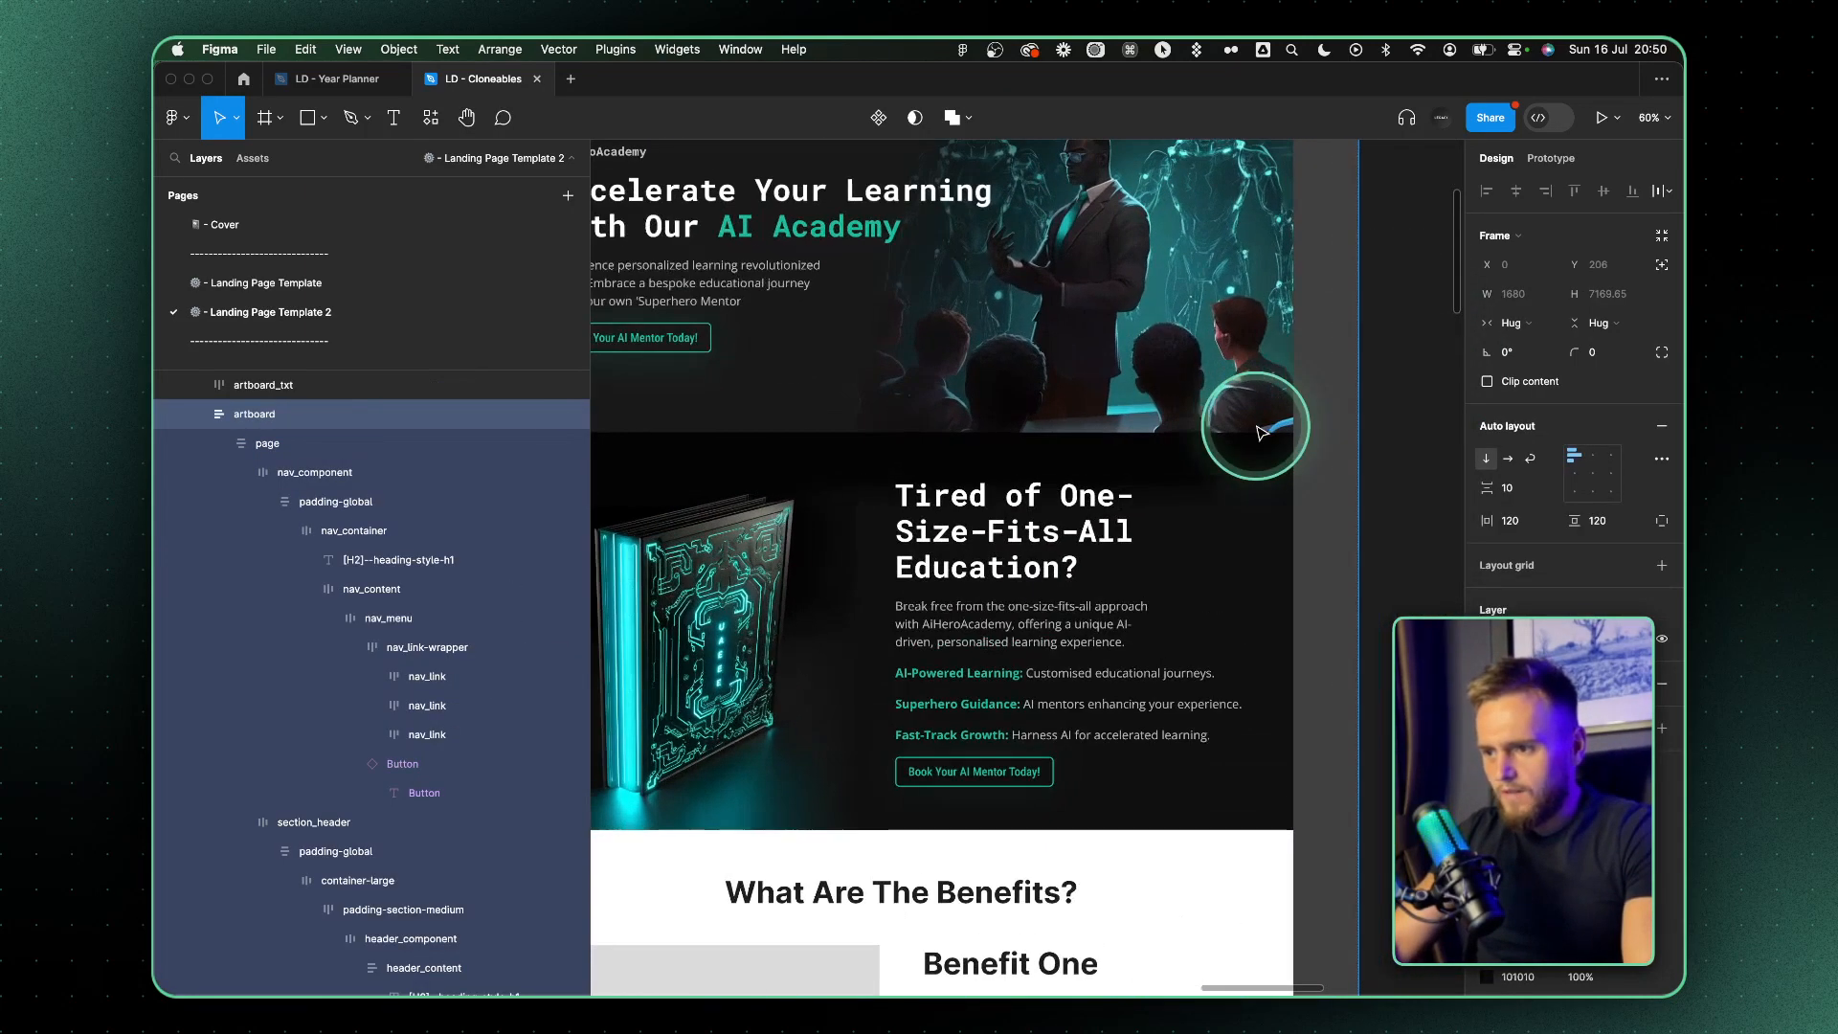
pyautogui.scroll(3, 1256, 426)
pyautogui.hscroll(-2, 1256, 426)
pyautogui.scroll(-2, 967, 381)
pyautogui.keyDown('super'); pyautogui.click(1110, 373); pyautogui.keyUp('super')
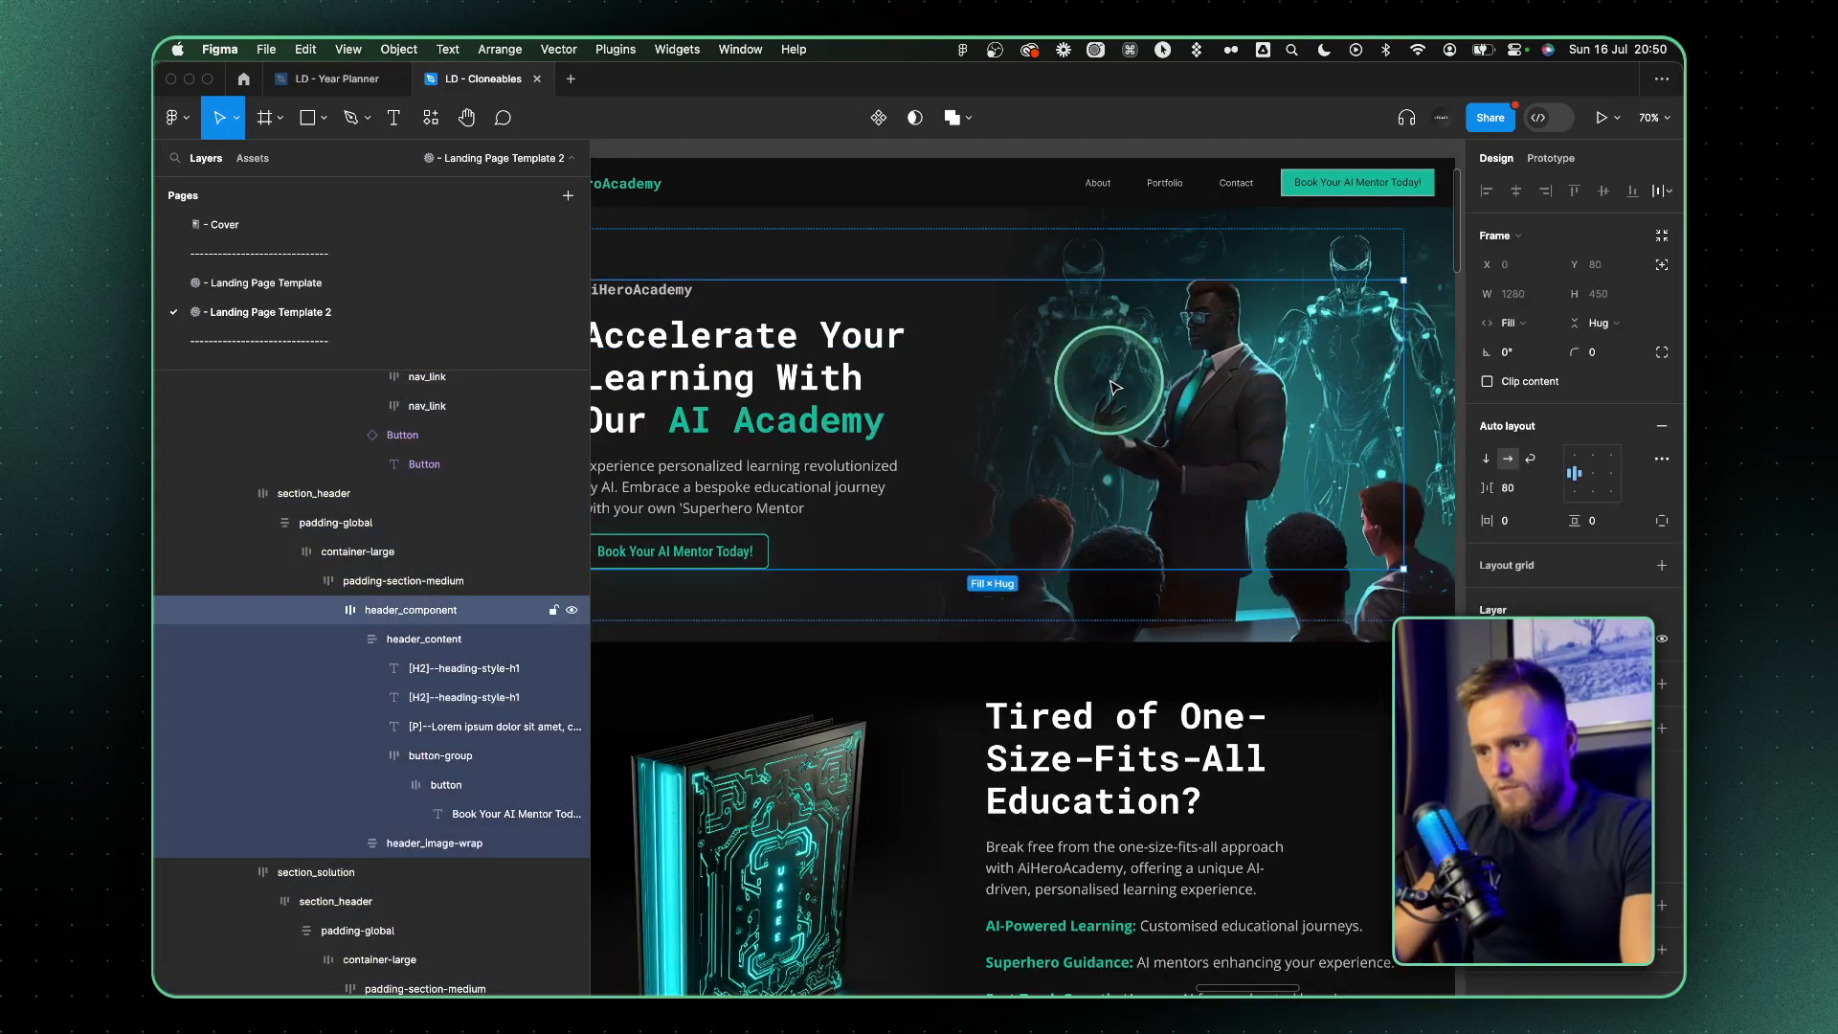
pyautogui.scroll(-3, 1111, 375)
pyautogui.click(1387, 189)
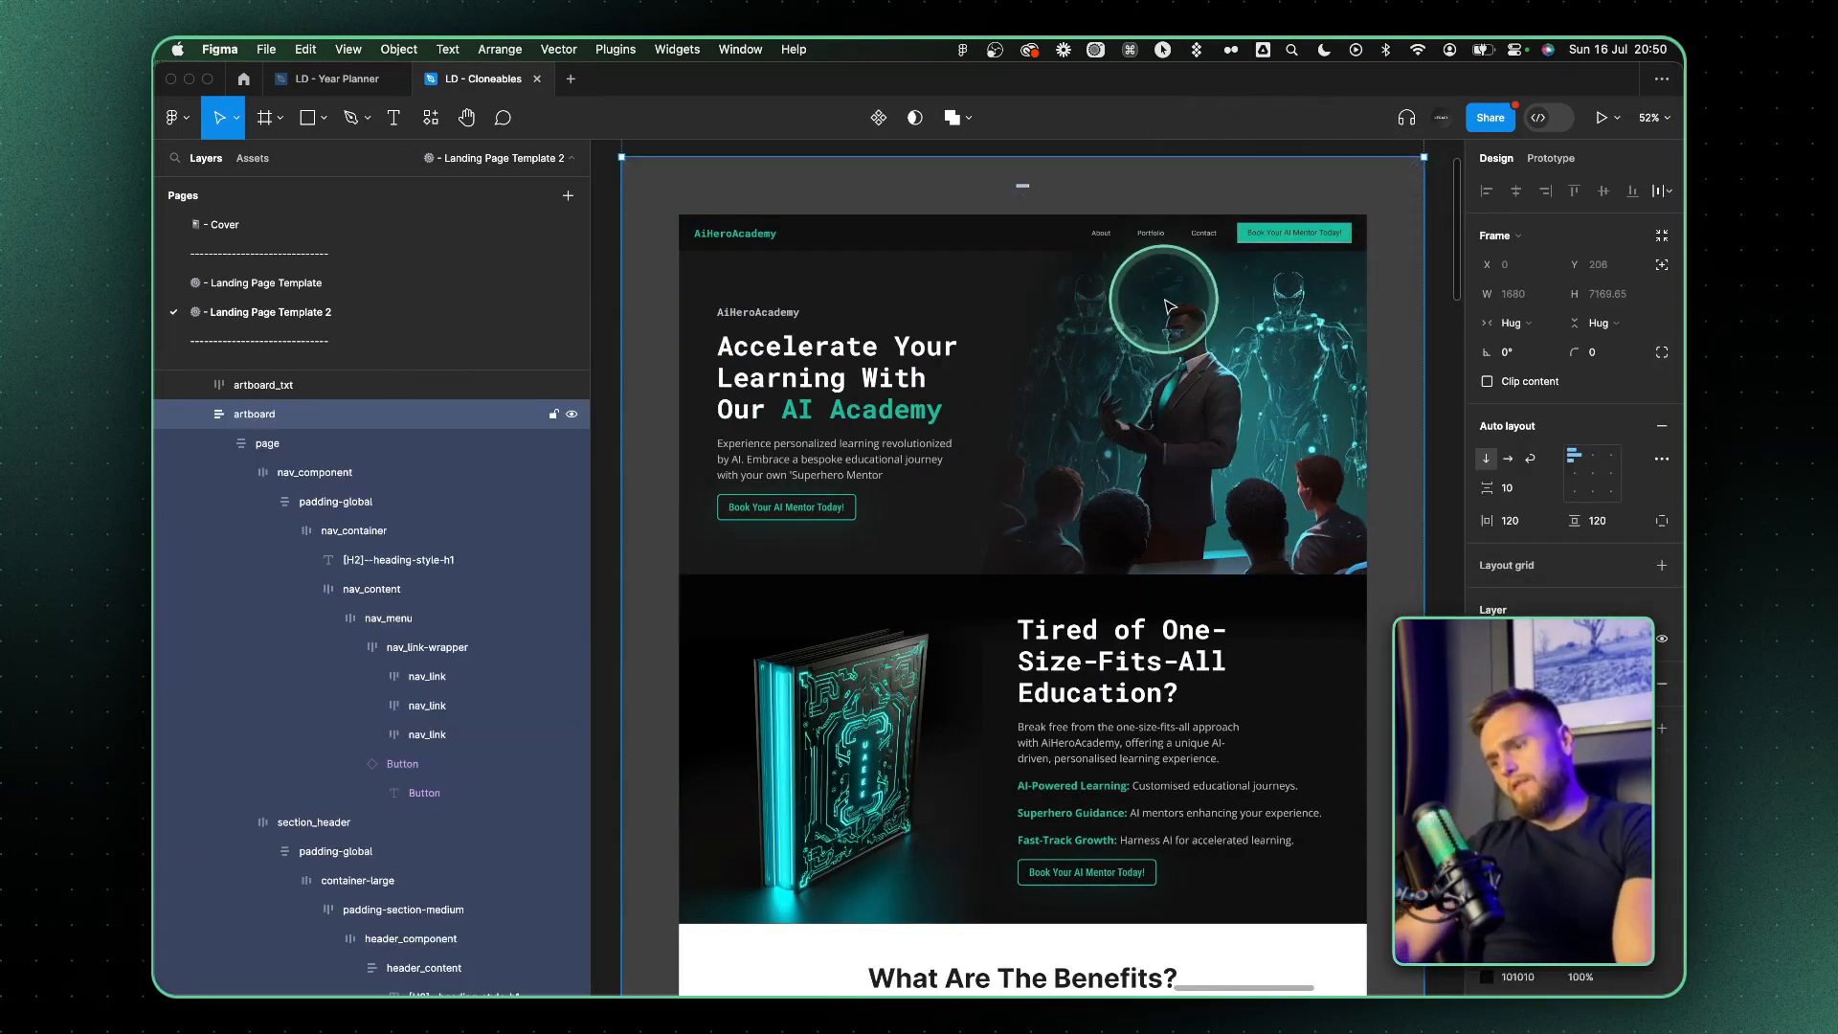